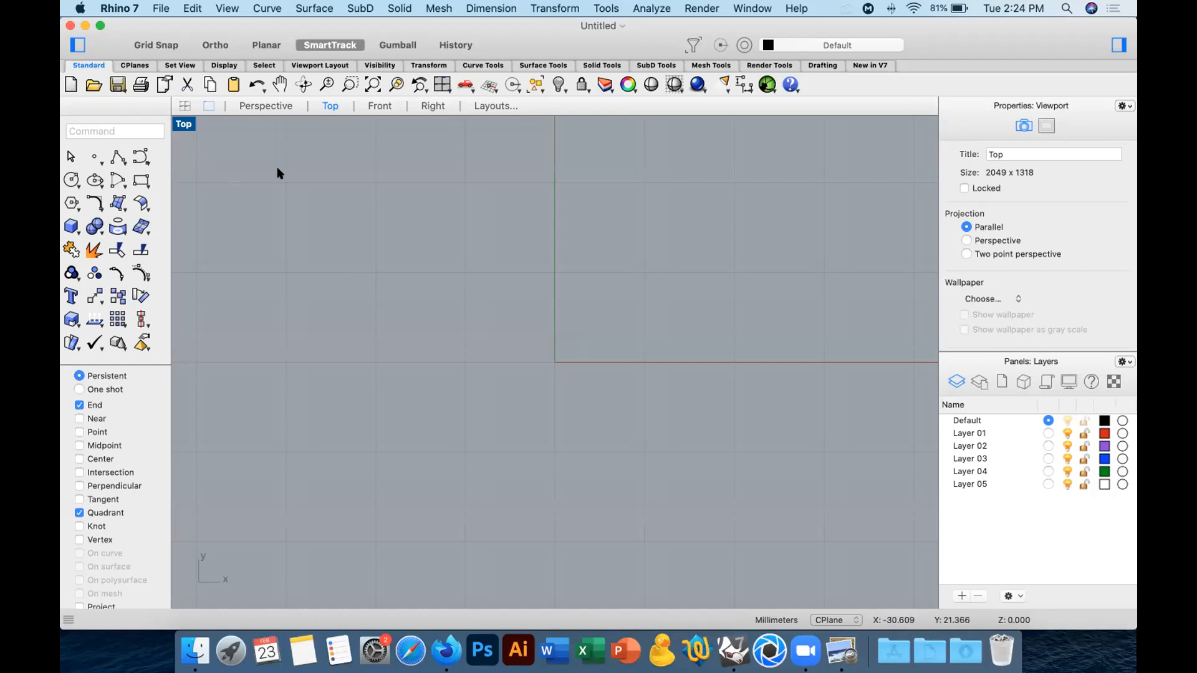
Draw a circle about 10.5 mm in diameter centred on the origin in the Top view.
{"action": "left_click", "coordinate": [70, 179]}
{"action": "key", "text": "Escape"}
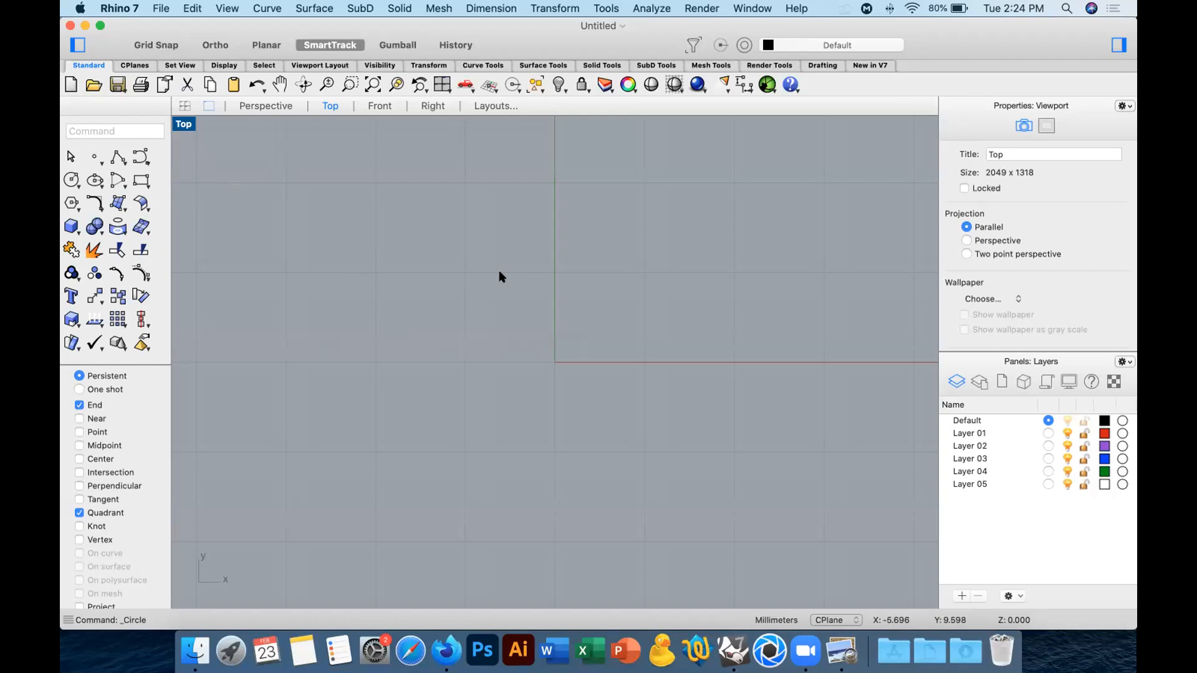
{"action": "left_click", "coordinate": [71, 179]}
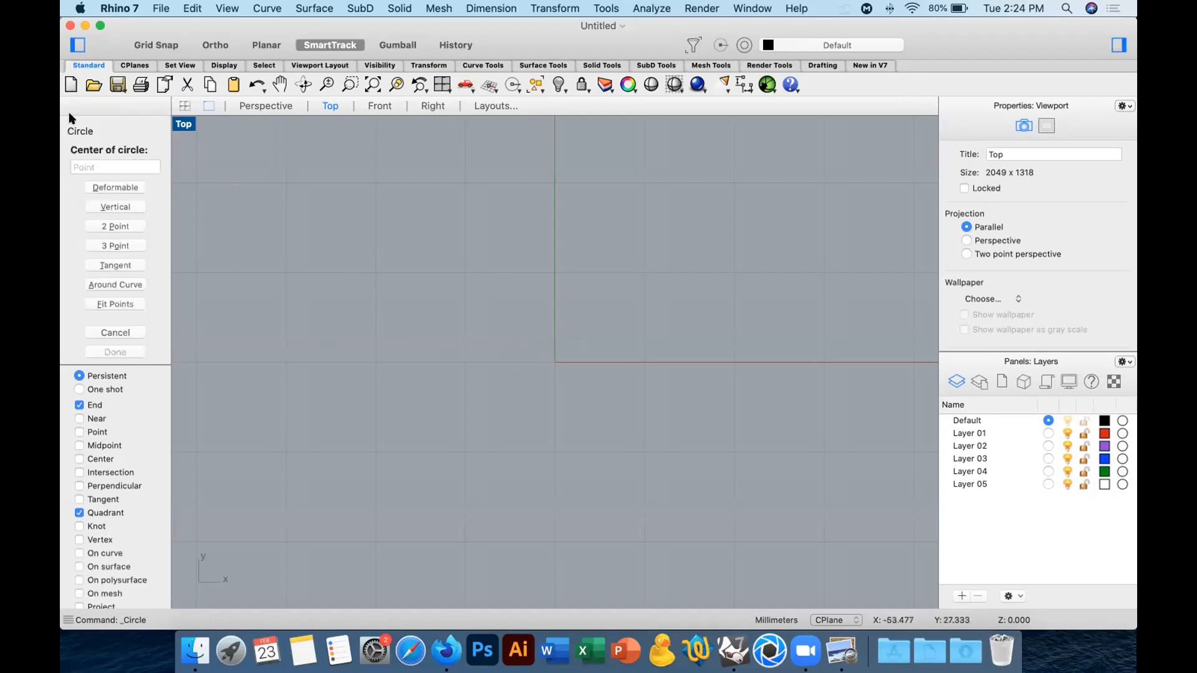
{"action": "left_click", "coordinate": [554, 362]}
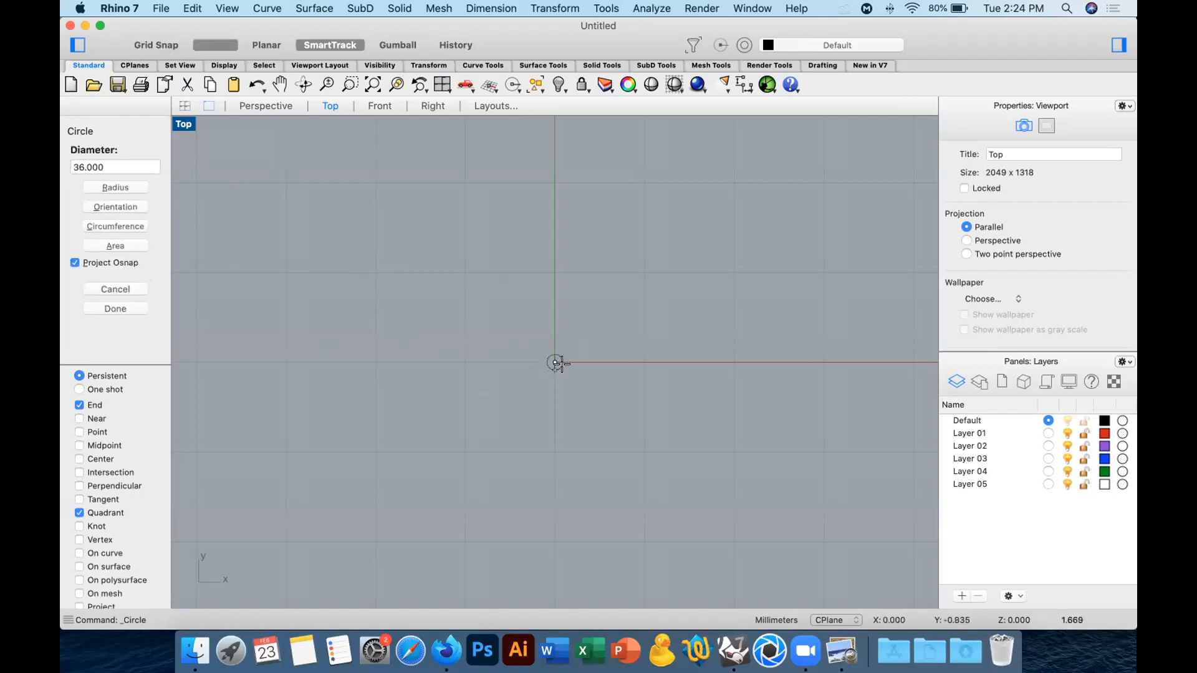
{"action": "left_click", "coordinate": [600, 362]}
{"action": "scroll", "coordinate": [561, 374], "scroll_direction": "right", "scroll_amount": 5}
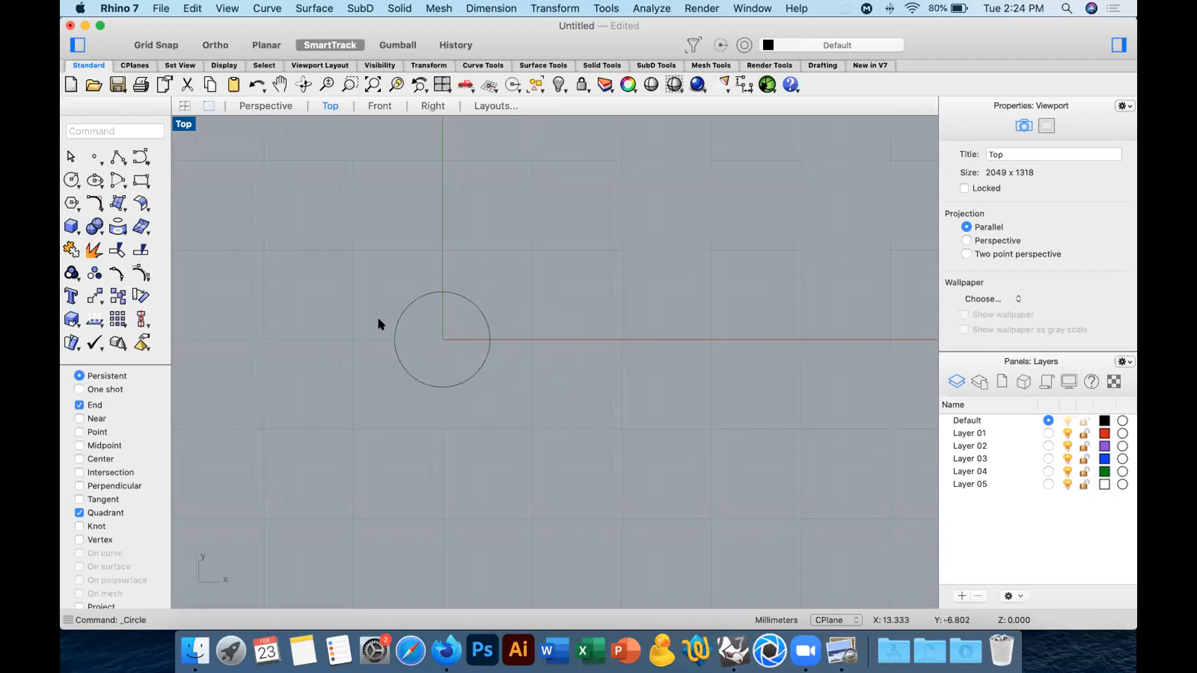
Draw a thin rectangle about 26 mm long from the circle's centre along the positive x axis and explode it into segments.
{"action": "left_click", "coordinate": [142, 180]}
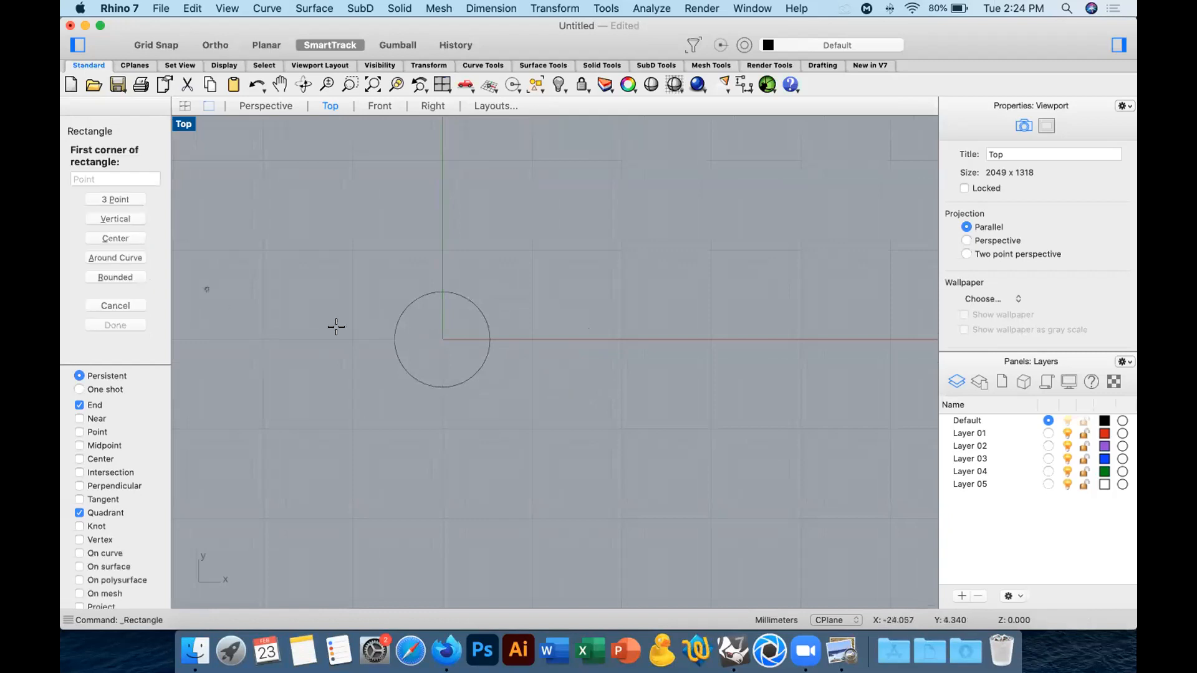
{"action": "left_click", "coordinate": [442, 339]}
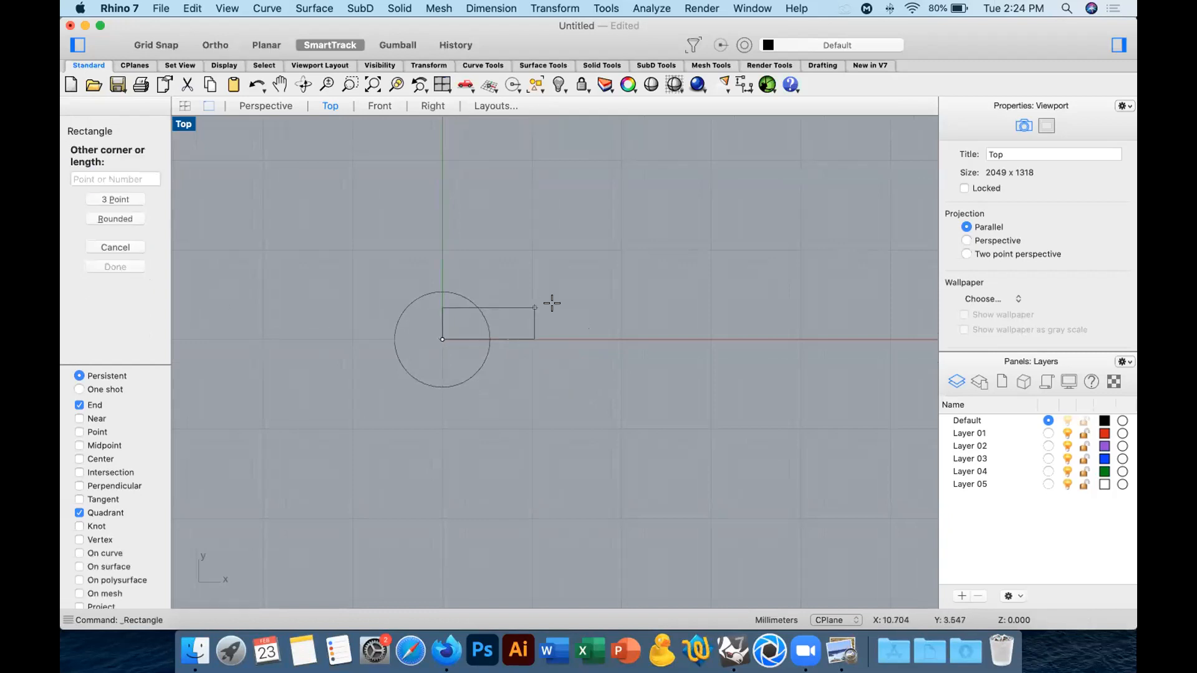
{"action": "left_click", "coordinate": [674, 311]}
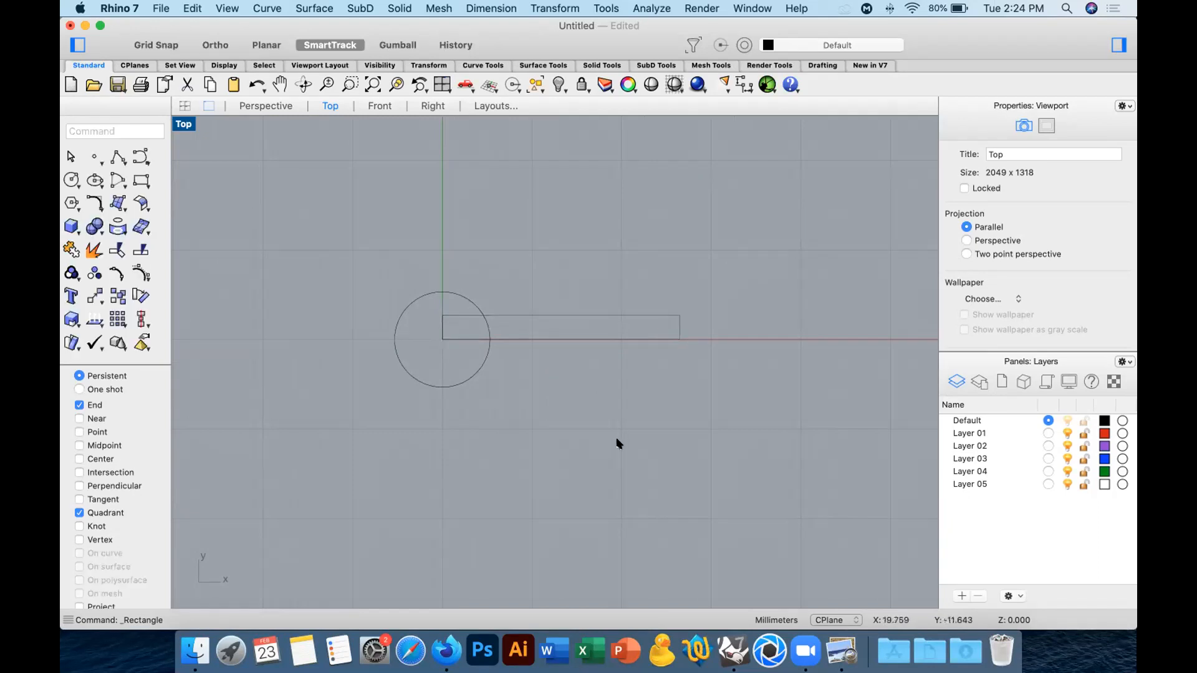
{"action": "left_click", "coordinate": [534, 316]}
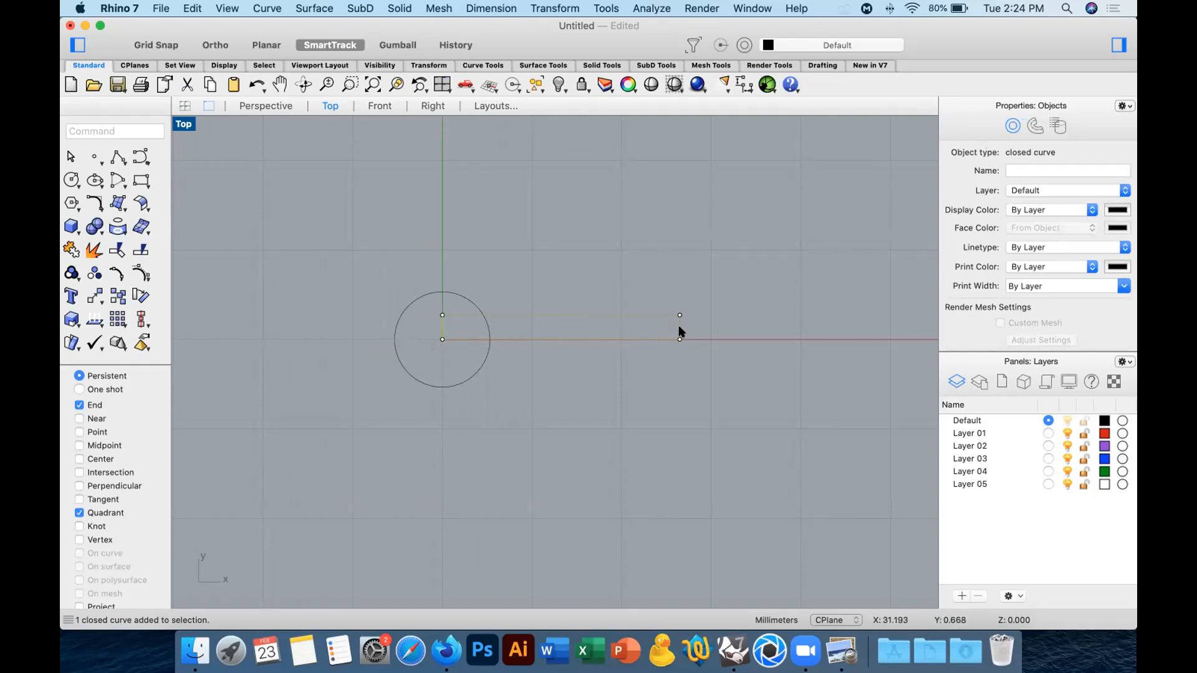
{"action": "left_click", "coordinate": [93, 250]}
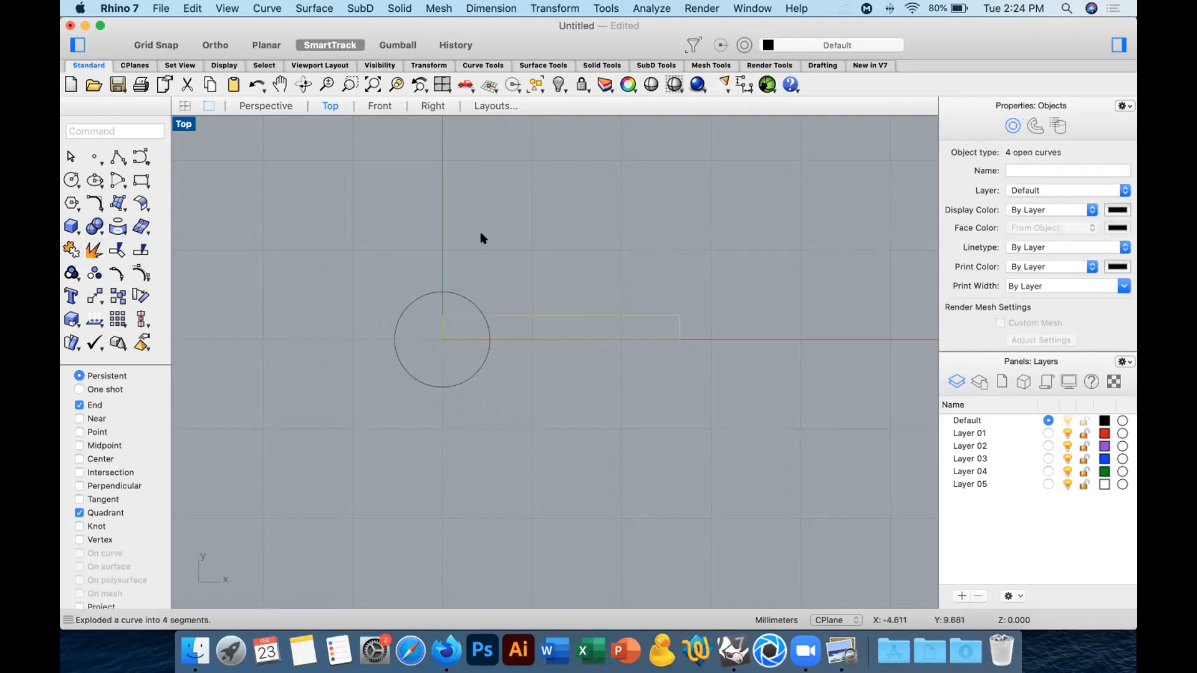
Move the upper end of the rectangle's segment at the circle's centre straight up beyond the circle, and delete the segment on the x axis.
{"action": "left_click", "coordinate": [511, 317]}
{"action": "left_click", "coordinate": [439, 323]}
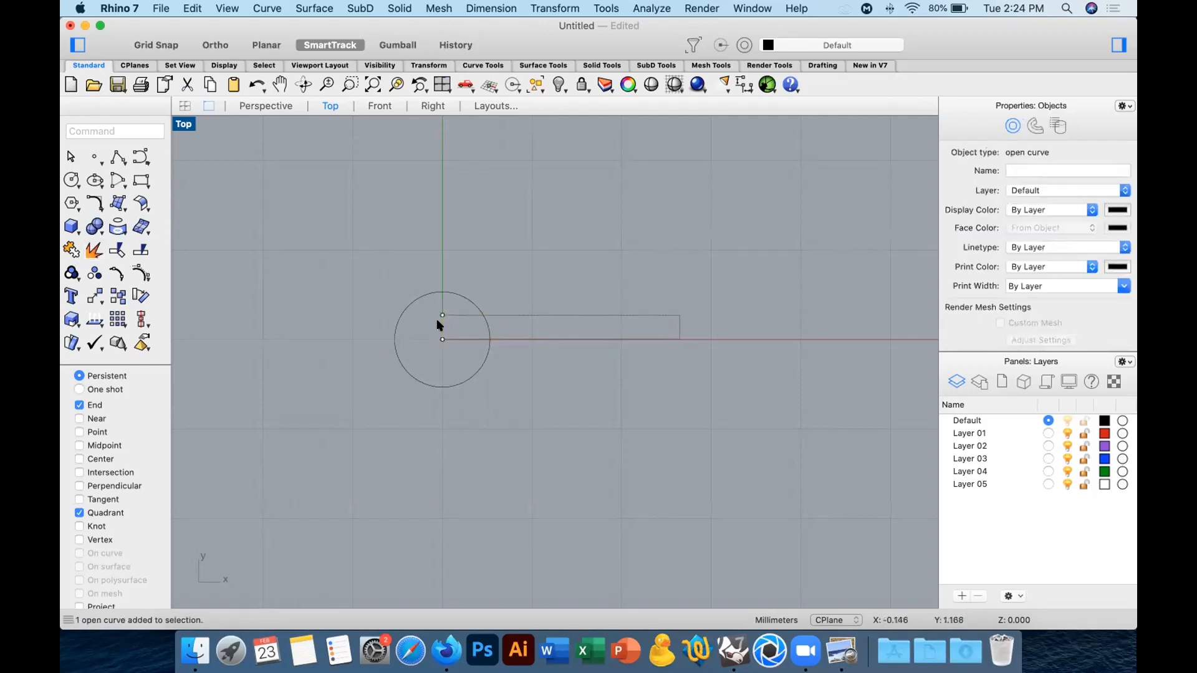
{"action": "left_click", "coordinate": [440, 316]}
{"action": "left_click", "coordinate": [70, 292]}
{"action": "left_click", "coordinate": [264, 294]}
{"action": "left_click", "coordinate": [314, 250]}
{"action": "left_click", "coordinate": [314, 271]}
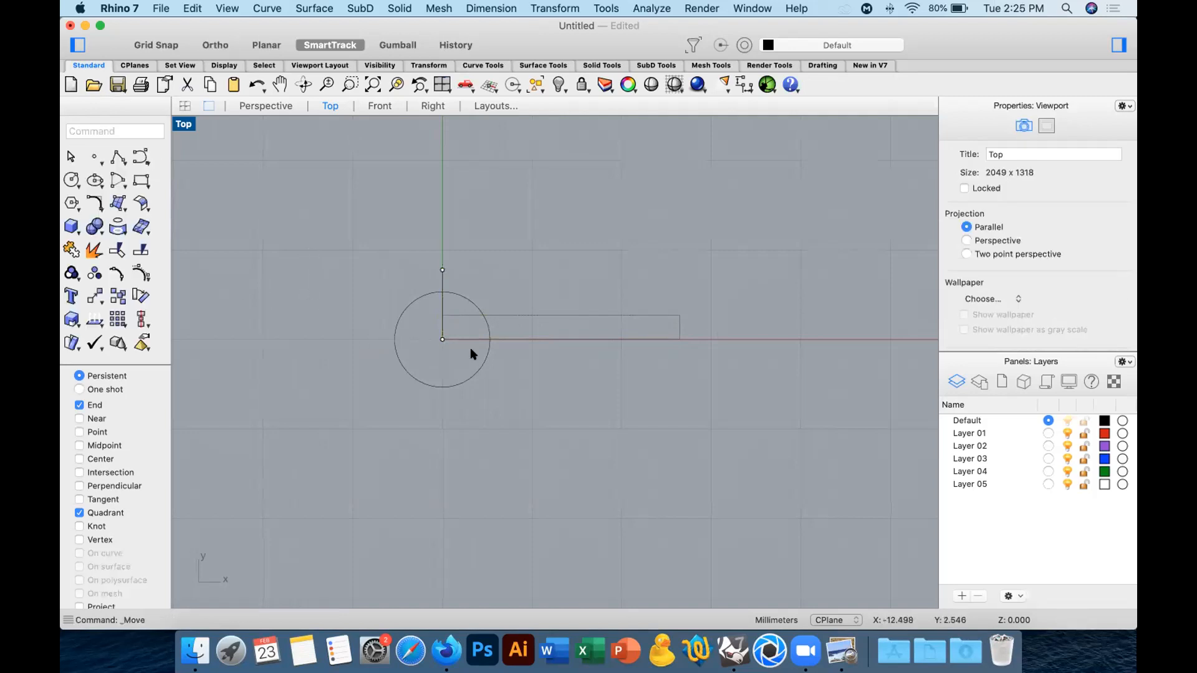
{"action": "left_click", "coordinate": [546, 342]}
{"action": "key", "text": "Delete"}
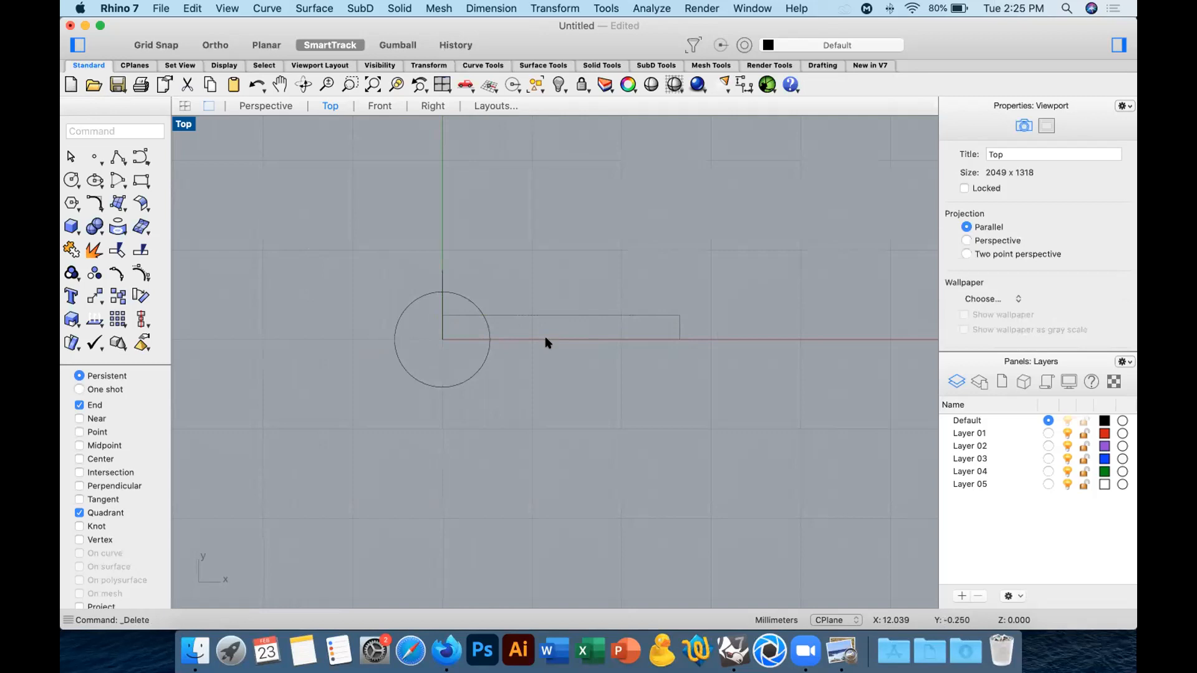
Draw a horizontal line from the circle's centre along the negative x axis to a point outside the circle.
{"action": "left_click", "coordinate": [440, 301]}
{"action": "left_click", "coordinate": [250, 226]}
{"action": "left_click", "coordinate": [121, 155]}
{"action": "left_click", "coordinate": [443, 339]}
{"action": "left_click", "coordinate": [335, 335]}
{"action": "key", "text": "Return"}
{"action": "left_click", "coordinate": [392, 355]}
Trim all the curves against each other to leave only the upper-left quarter arc and half-shank outline, and join them into one open profile.
{"action": "left_click_drag", "start_coordinate": [748, 267], "coordinate": [309, 410]}
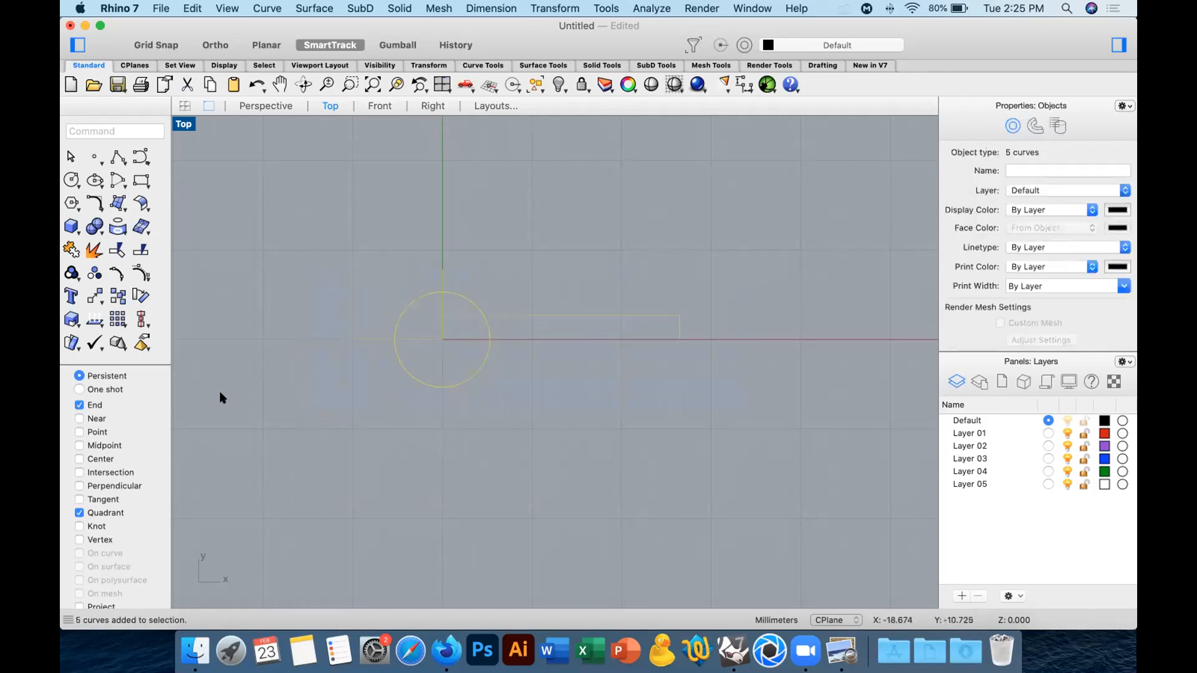
{"action": "left_click", "coordinate": [118, 249]}
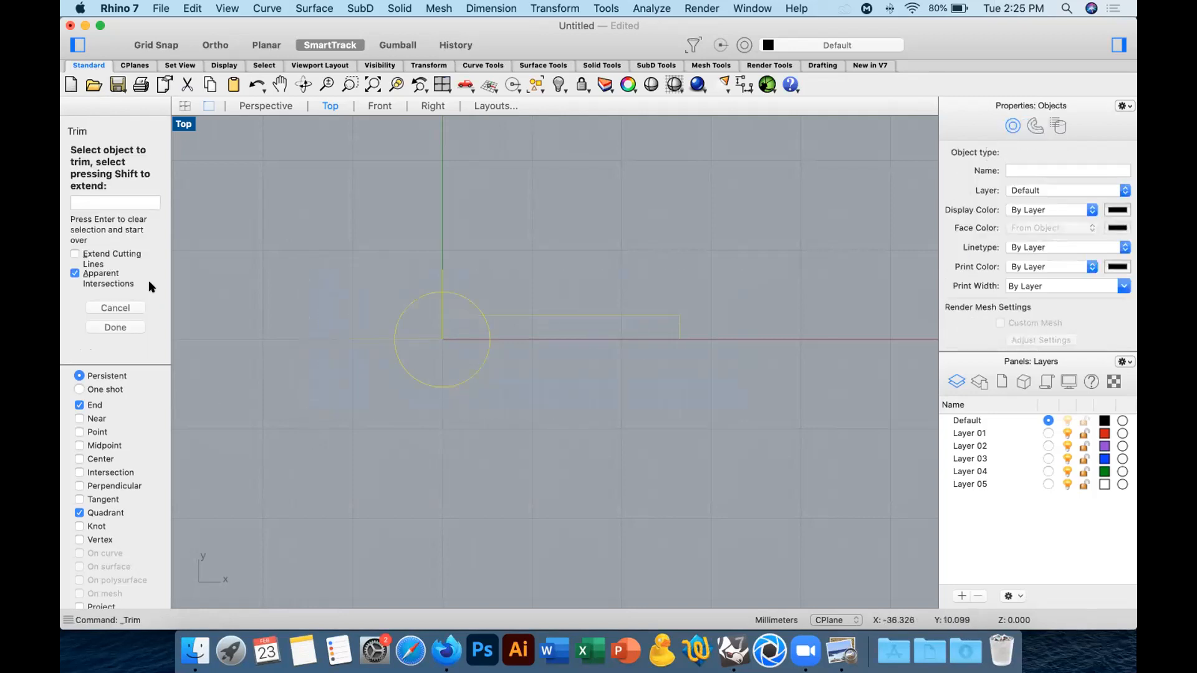
{"action": "left_click", "coordinate": [472, 302]}
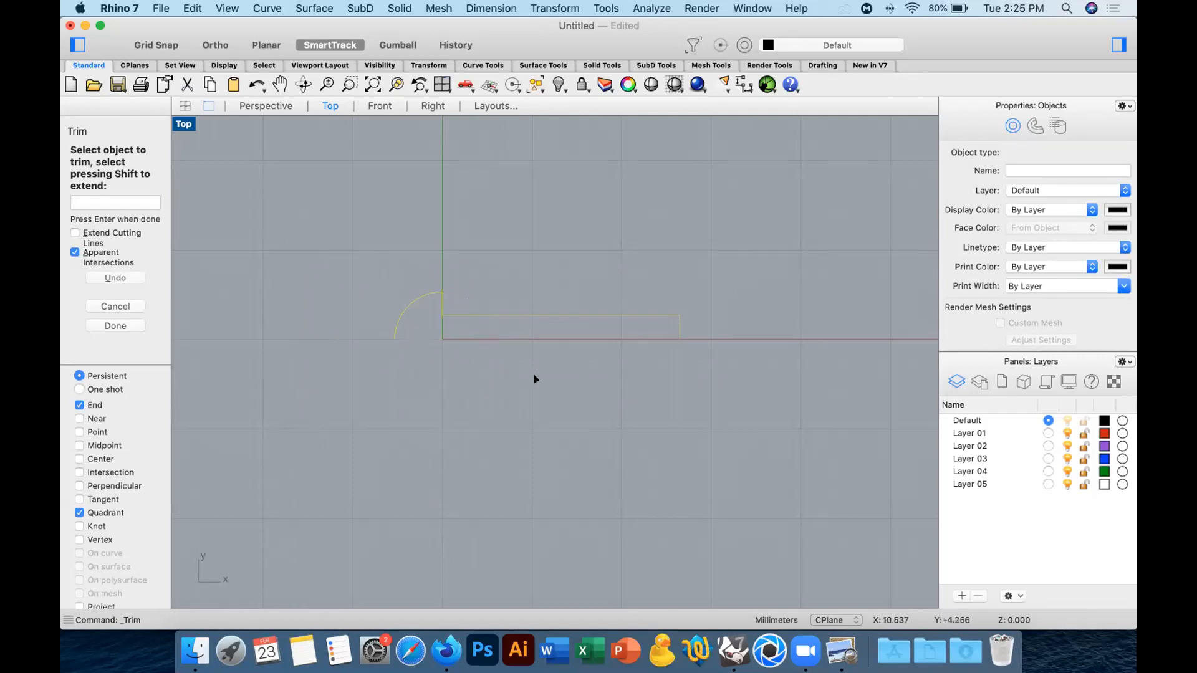
{"action": "key", "text": "Return"}
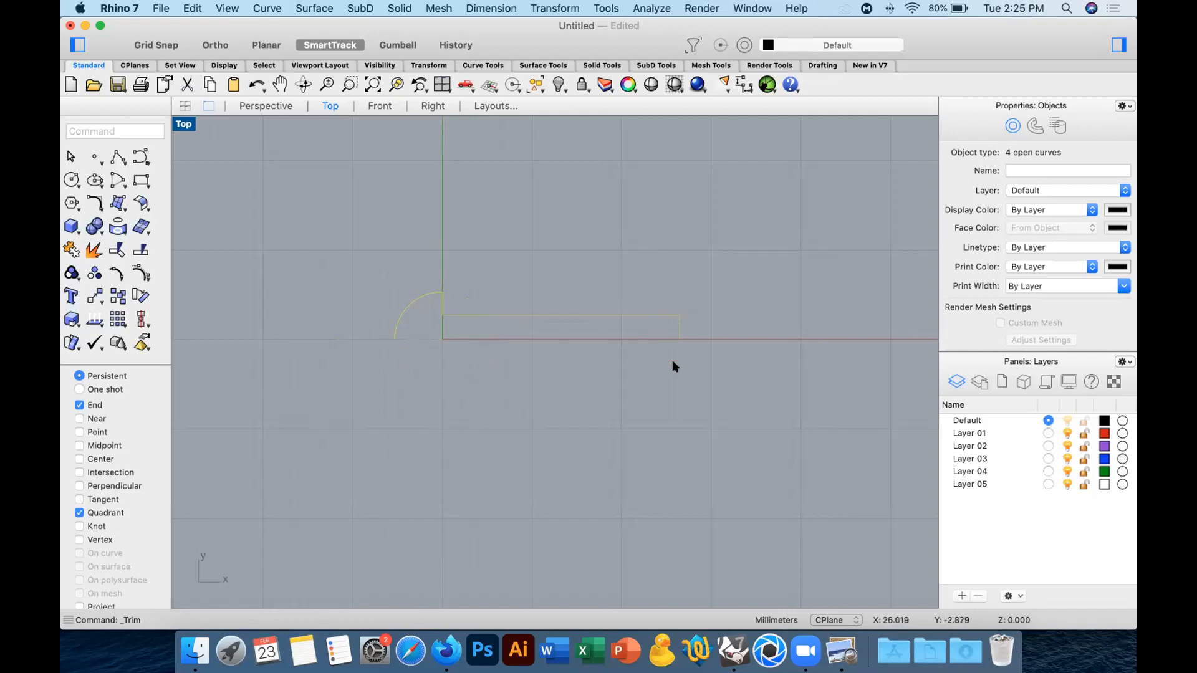
{"action": "left_click", "coordinate": [65, 246]}
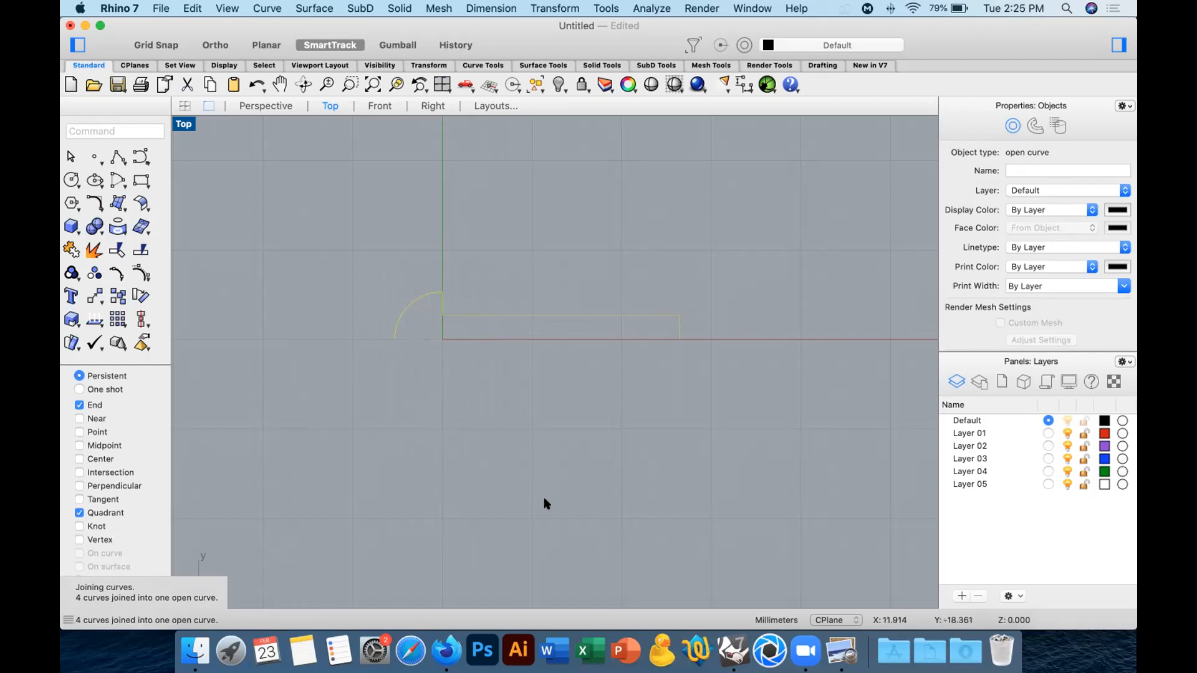
Revolve the joined profile a full circle about the x axis, from the arc's outer end to the shank's far end.
{"action": "left_click", "coordinate": [117, 205]}
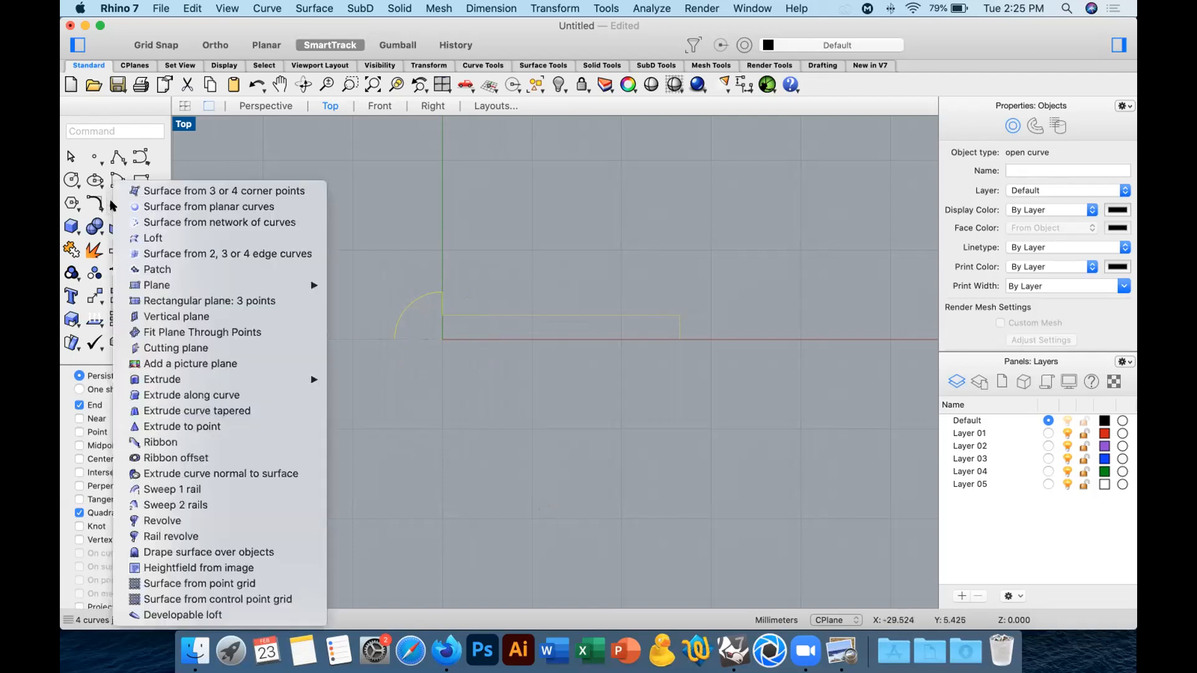
{"action": "left_click", "coordinate": [197, 521]}
{"action": "left_click", "coordinate": [394, 339]}
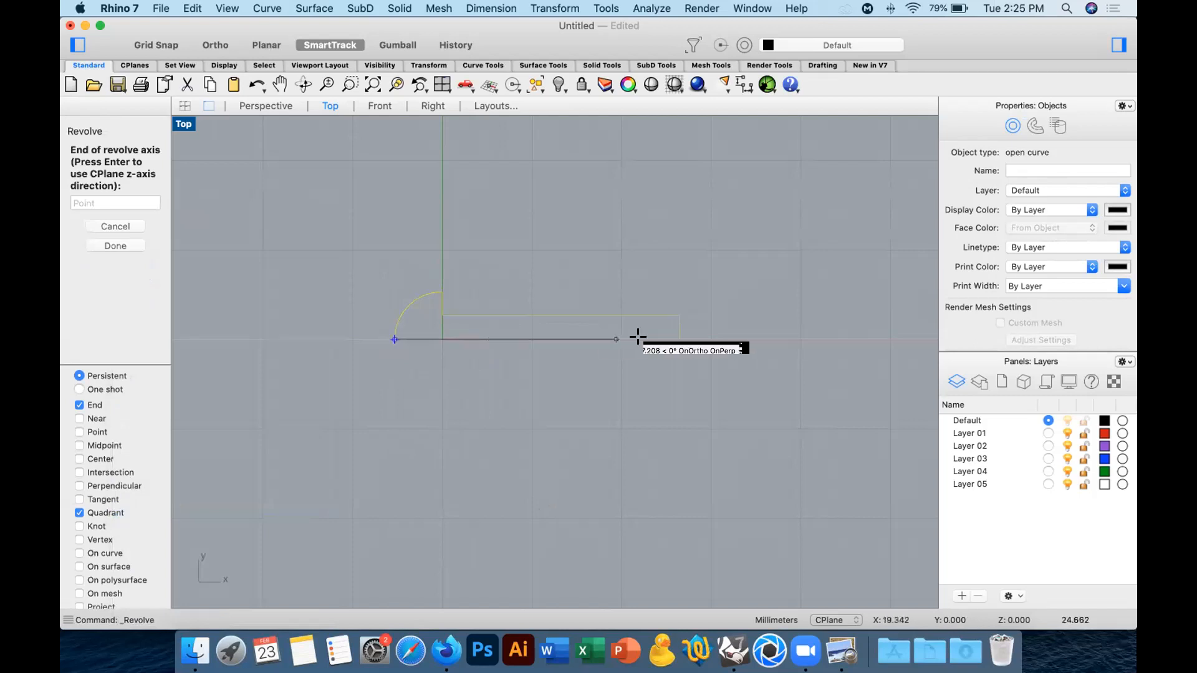
{"action": "left_click", "coordinate": [680, 339]}
{"action": "left_click", "coordinate": [105, 252]}
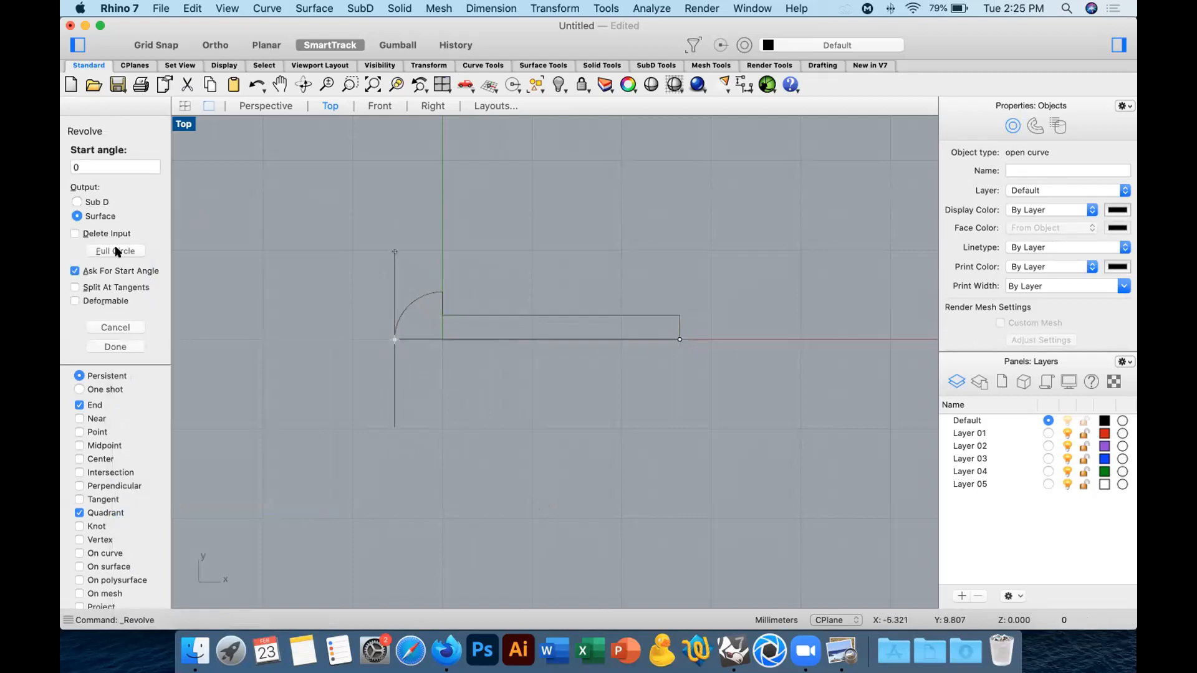
Show the revolved solid in the Perspective view with Shaded display and examine it from several sides.
{"action": "left_click", "coordinate": [261, 106]}
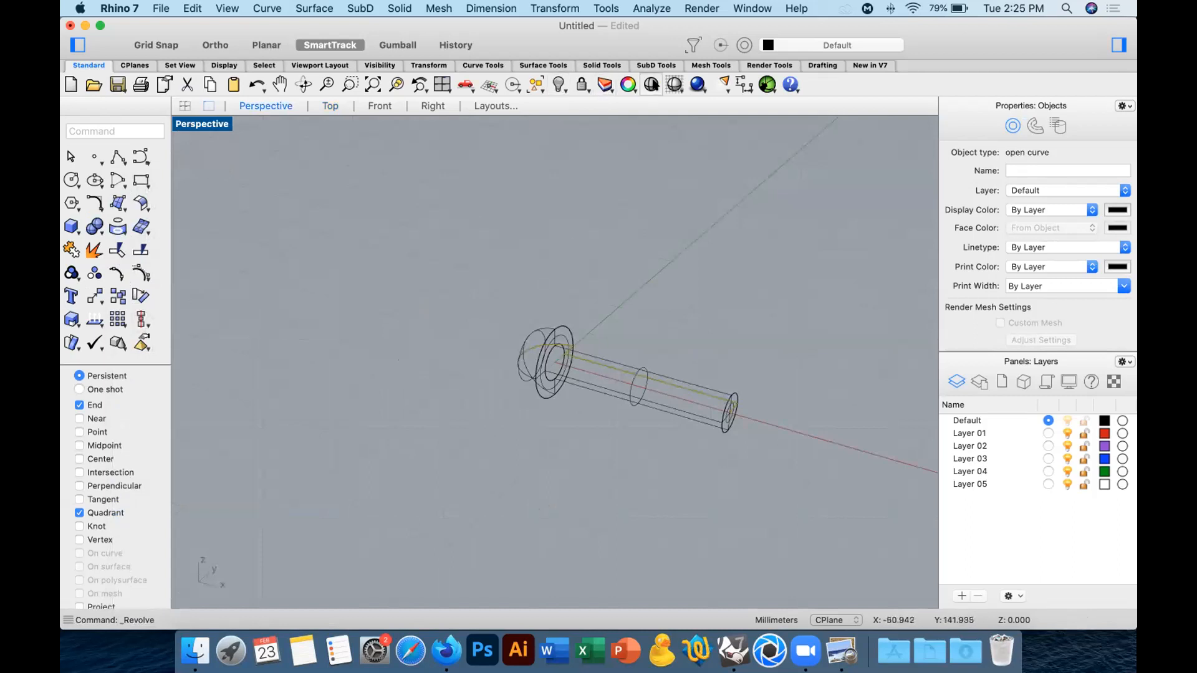
{"action": "left_click", "coordinate": [674, 84]}
{"action": "mouse_move", "coordinate": [607, 321]}
{"action": "right_mouse_down"}
{"action": "mouse_move", "coordinate": [768, 308]}
{"action": "mouse_move", "coordinate": [732, 312]}
{"action": "right_mouse_up"}
{"action": "key", "text": "Escape"}
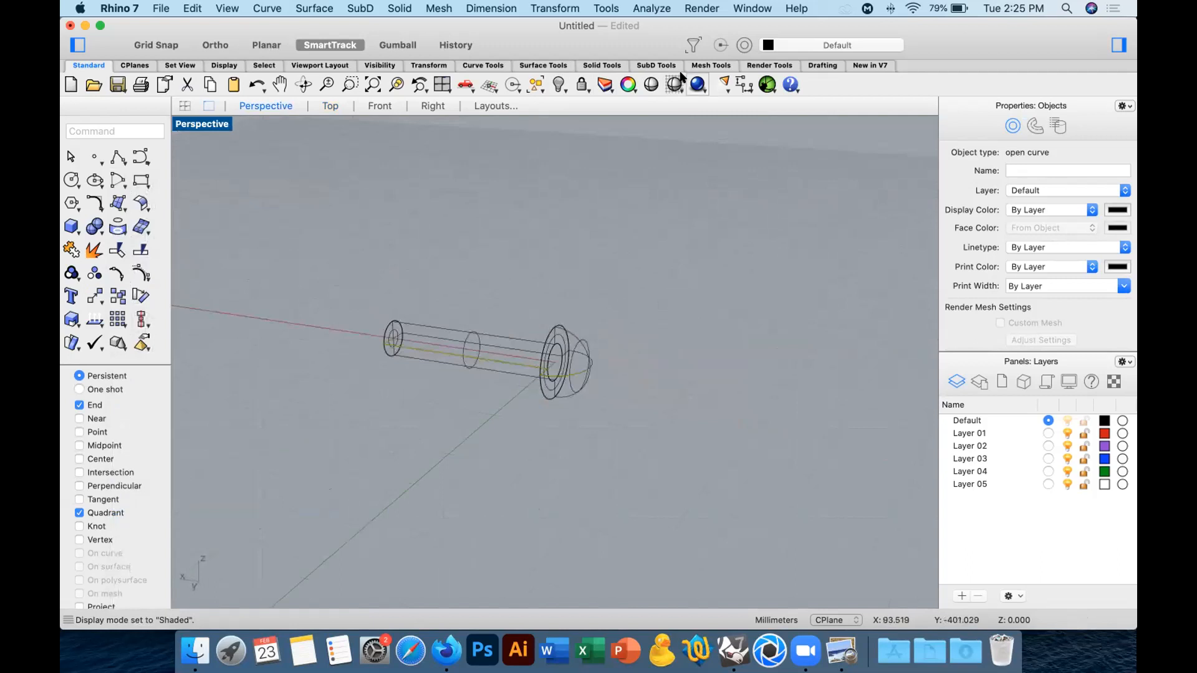
{"action": "right_click_drag", "start_coordinate": [651, 294], "coordinate": [476, 341]}
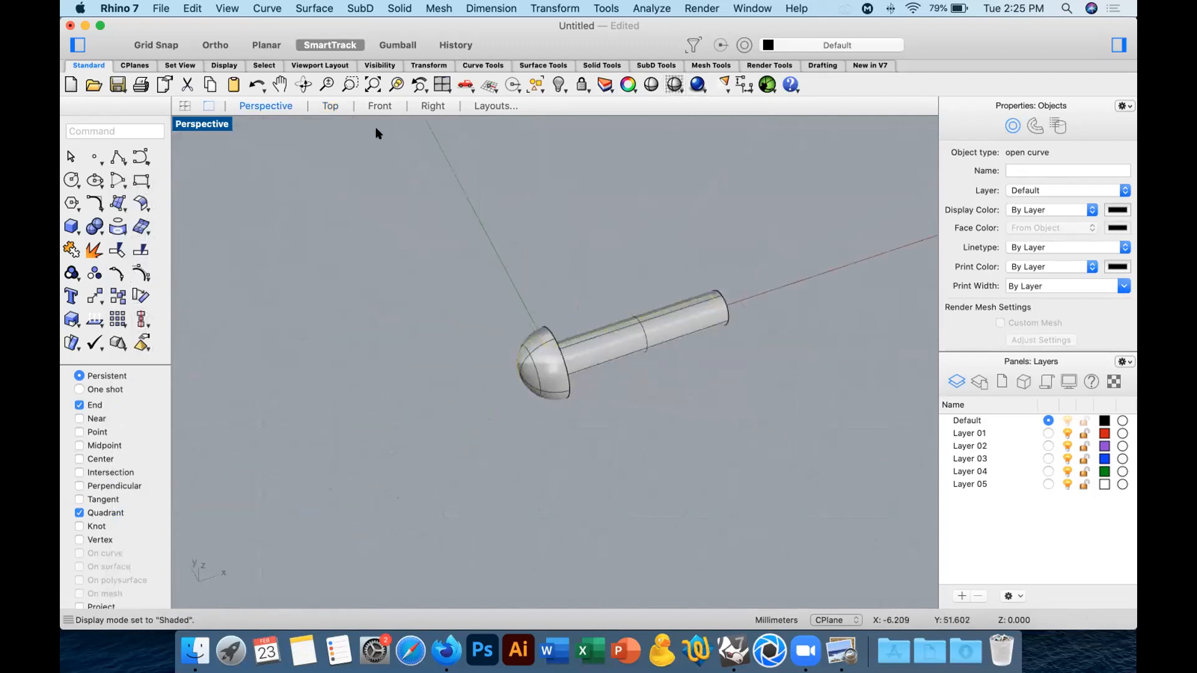
Delete the original profile curve from the revolved shape in the Top view.
{"action": "left_click", "coordinate": [330, 106]}
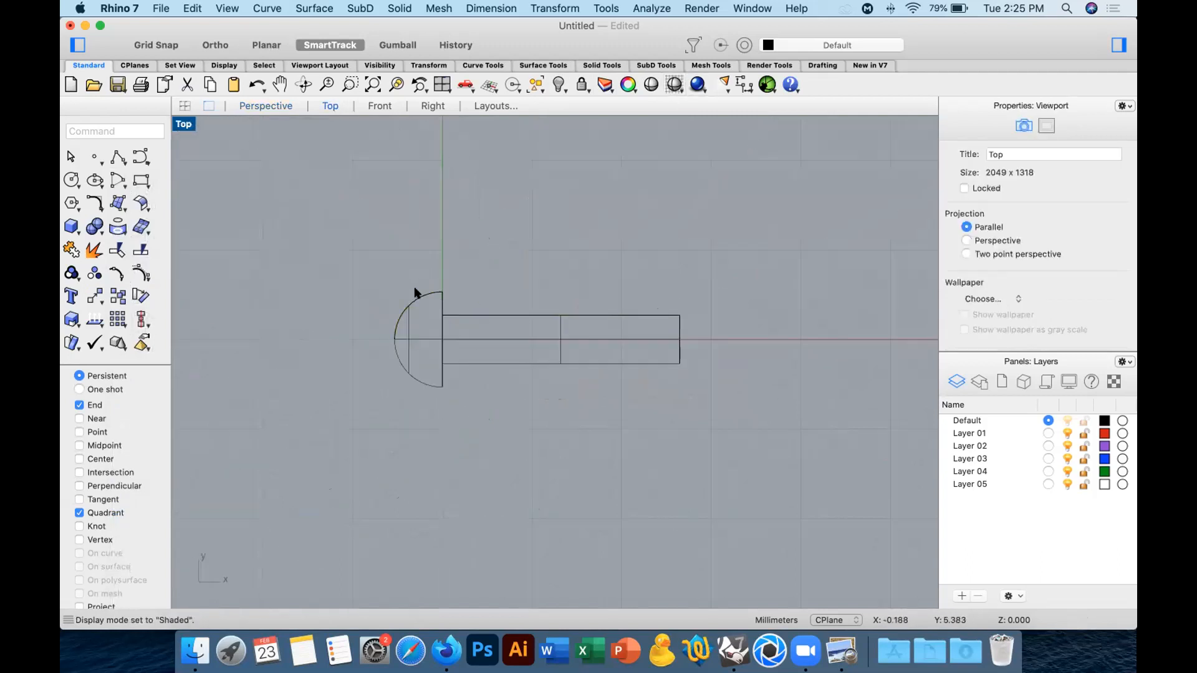
{"action": "left_click", "coordinate": [415, 300]}
{"action": "left_click", "coordinate": [464, 319]}
{"action": "key", "text": "Delete"}
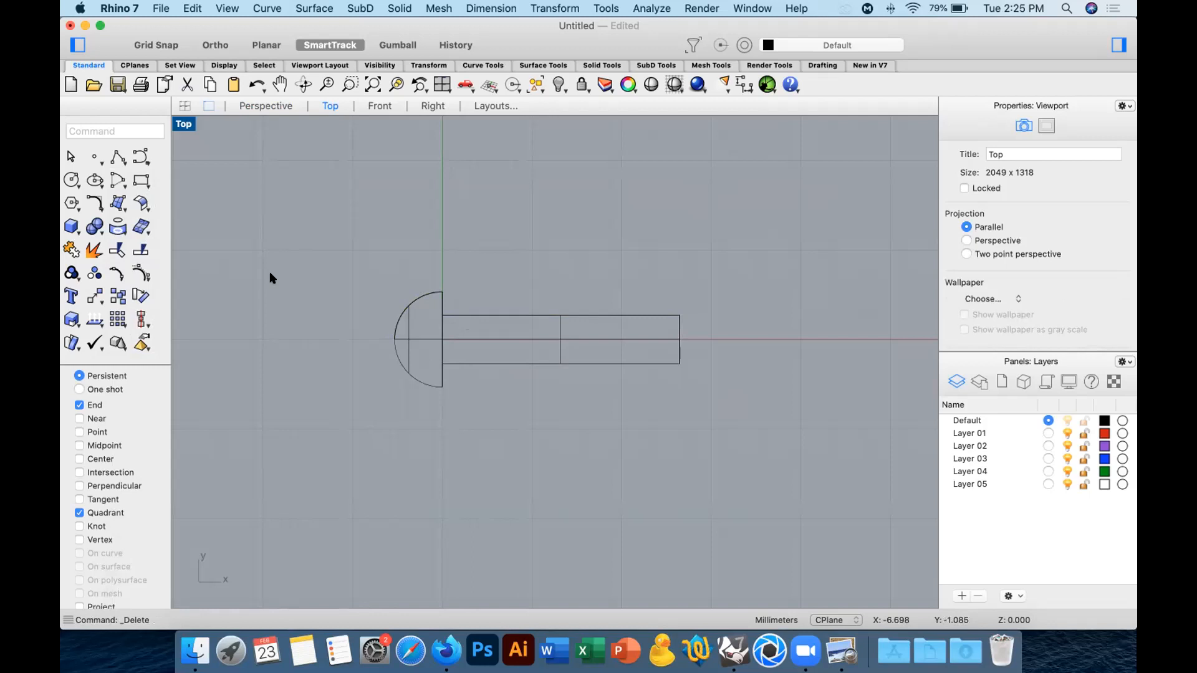
Draw a three-point polyline from outside the domed head slanting into it, ending with a short vertical segment just across the axis.
{"action": "left_click", "coordinate": [115, 152]}
{"action": "scroll", "coordinate": [433, 339], "scroll_direction": "up", "scroll_amount": 3}
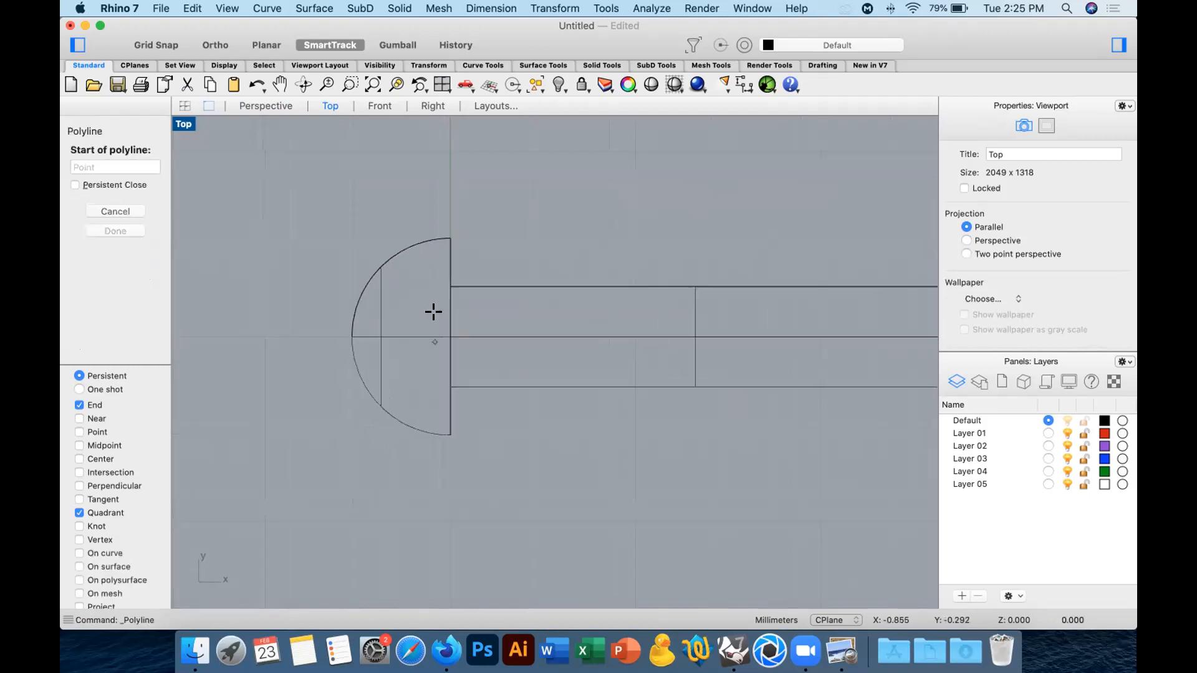
{"action": "left_click", "coordinate": [318, 287]}
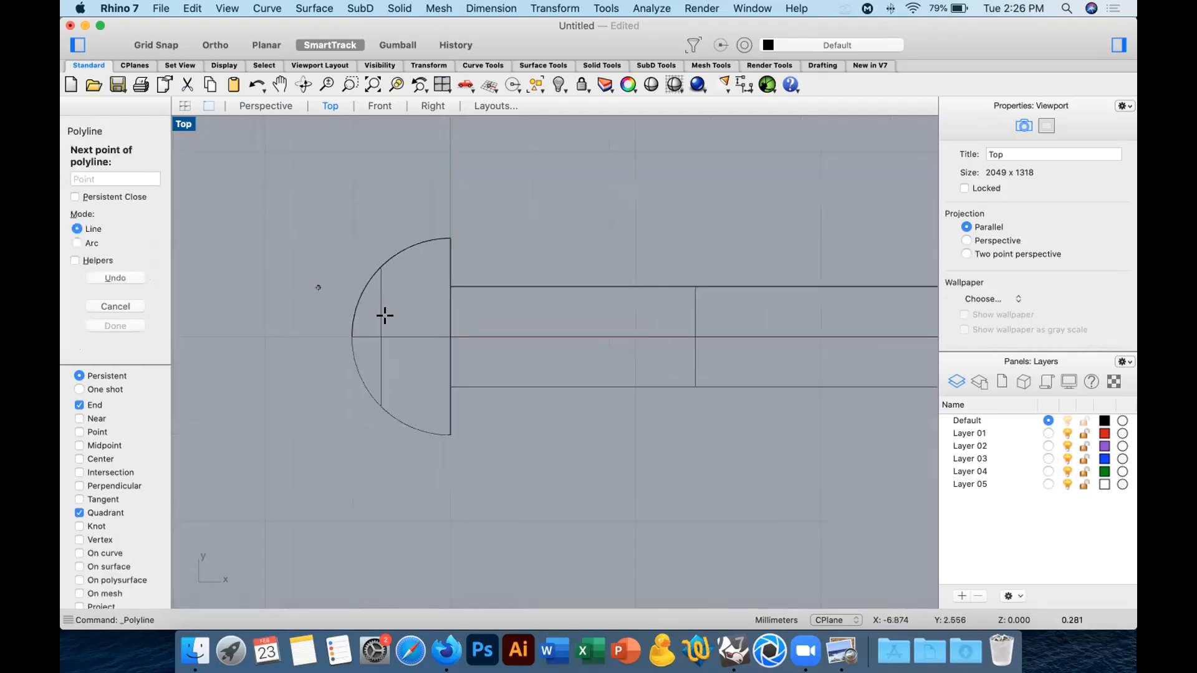
{"action": "left_click", "coordinate": [424, 315]}
{"action": "left_click", "coordinate": [422, 344]}
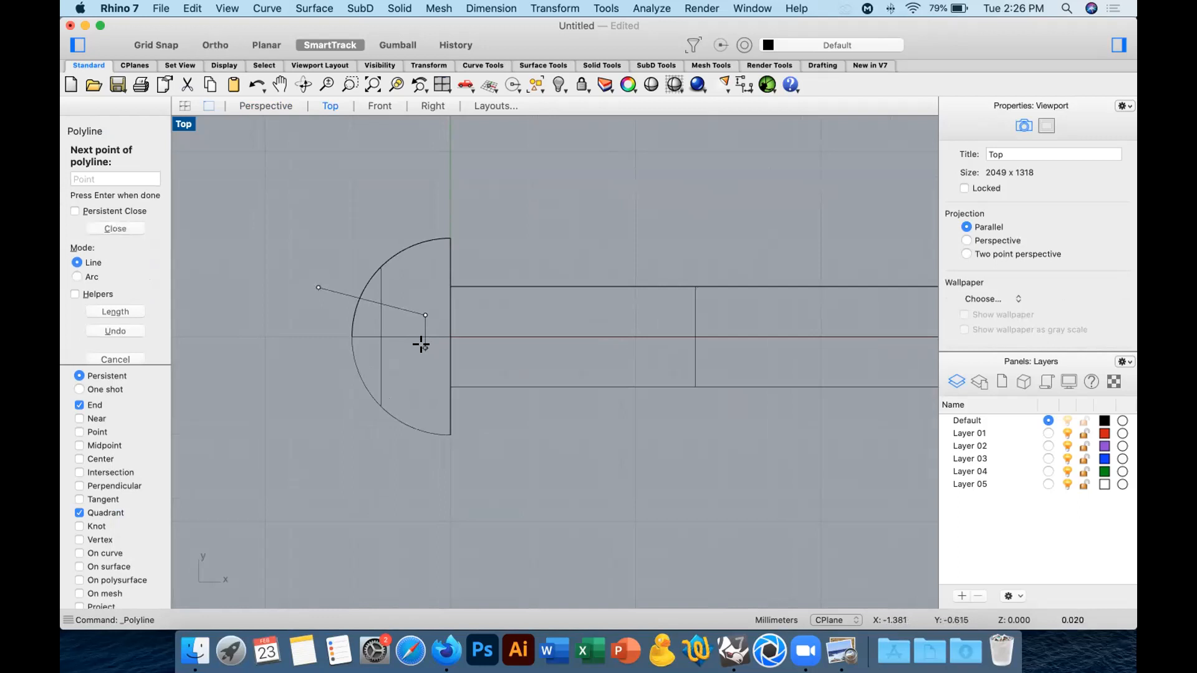
{"action": "key", "text": "Return"}
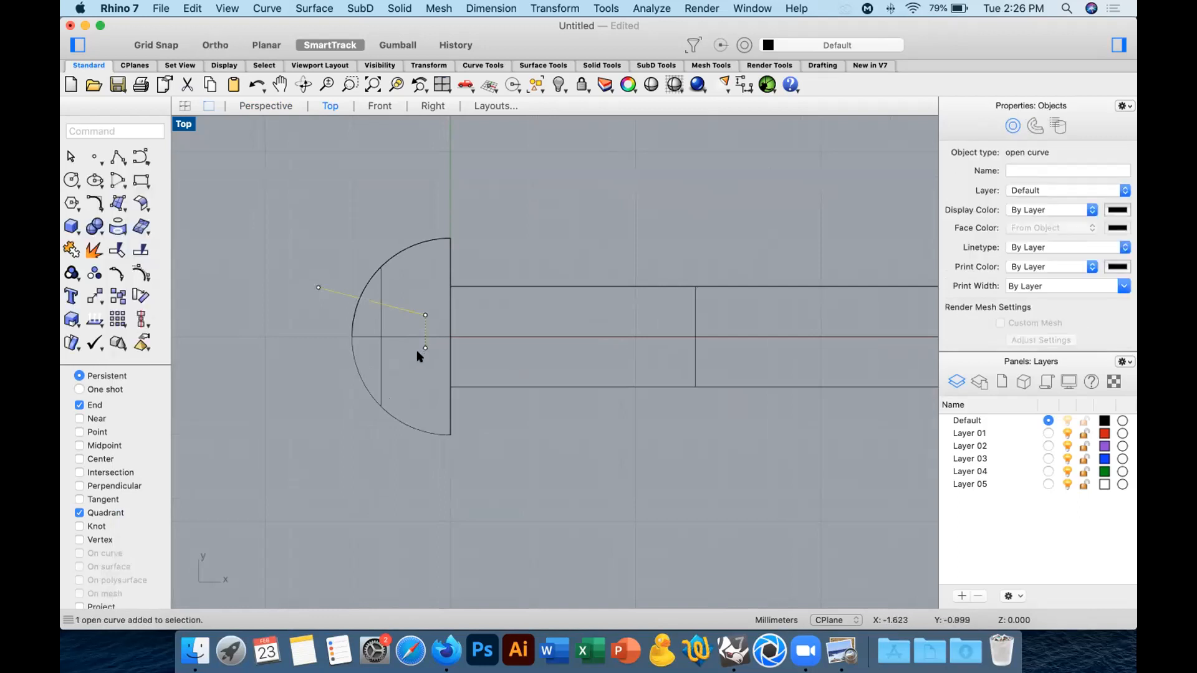
Move the lower endpoint of the polyline straight up onto the horizontal centre axis.
{"action": "left_click", "coordinate": [424, 348]}
{"action": "left_click", "coordinate": [93, 297]}
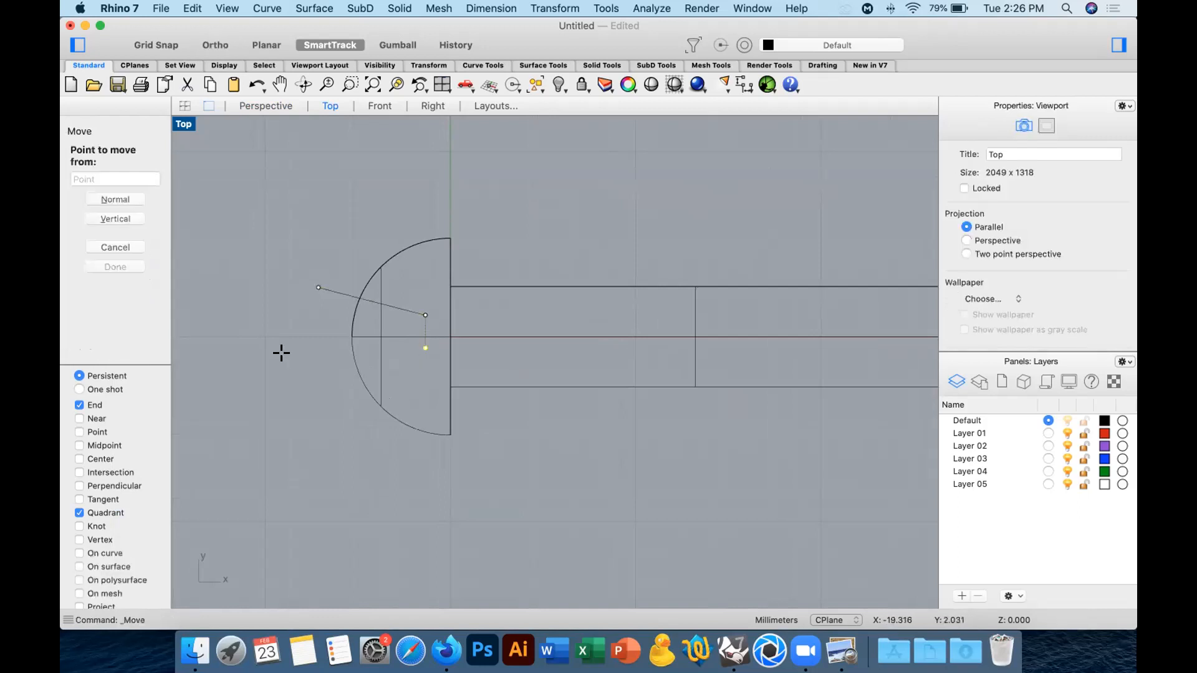
{"action": "left_click", "coordinate": [425, 347]}
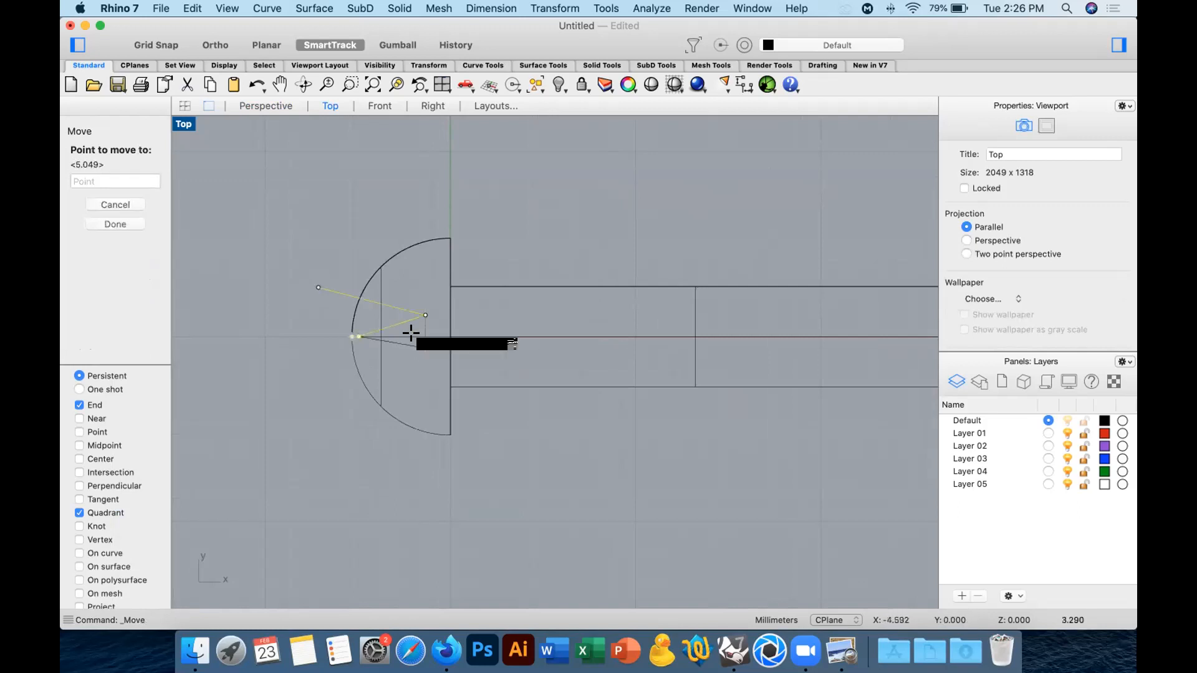
{"action": "key", "text": "shift"}
{"action": "scroll", "coordinate": [422, 334], "scroll_direction": "up", "scroll_amount": 10}
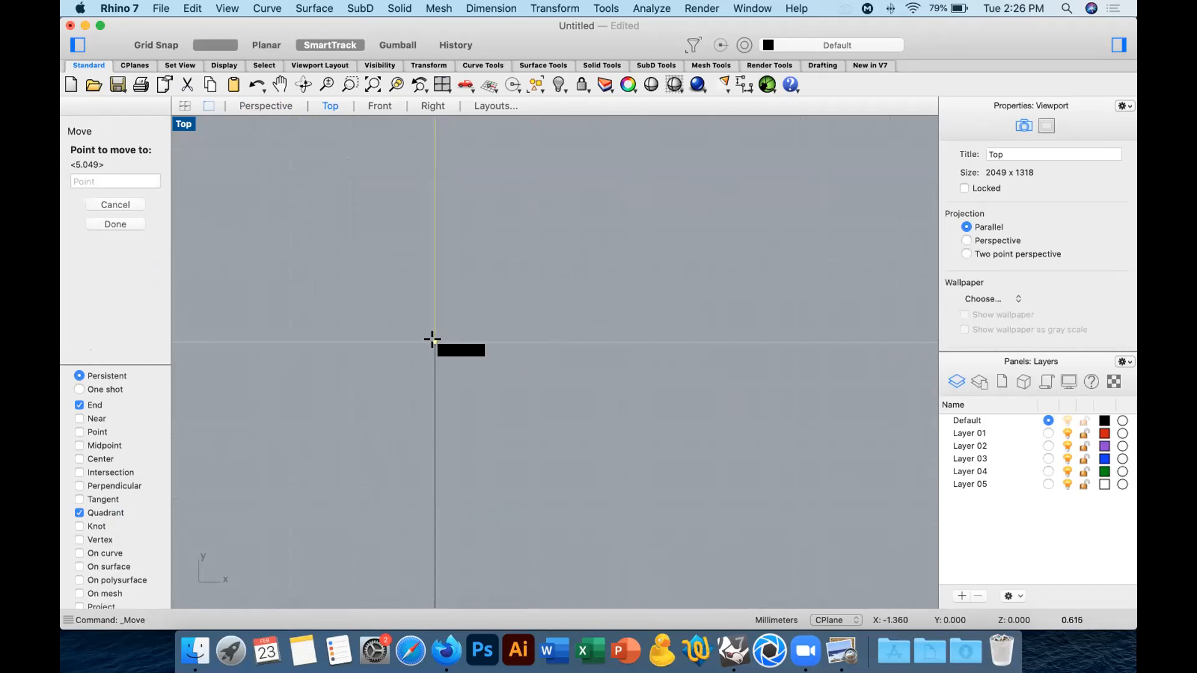
{"action": "left_click", "coordinate": [432, 339]}
{"action": "scroll", "coordinate": [504, 384], "scroll_direction": "down", "scroll_amount": 8}
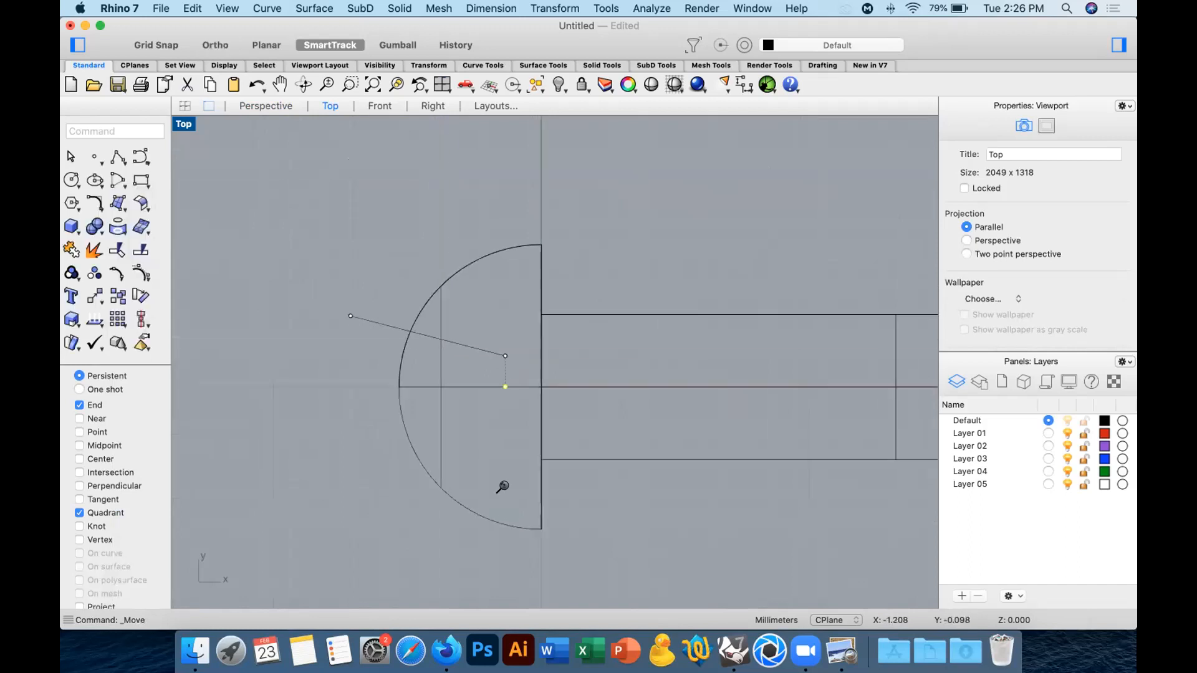
Mirror the slanted polyline across the screw's horizontal centre axis.
{"action": "left_click", "coordinate": [485, 353]}
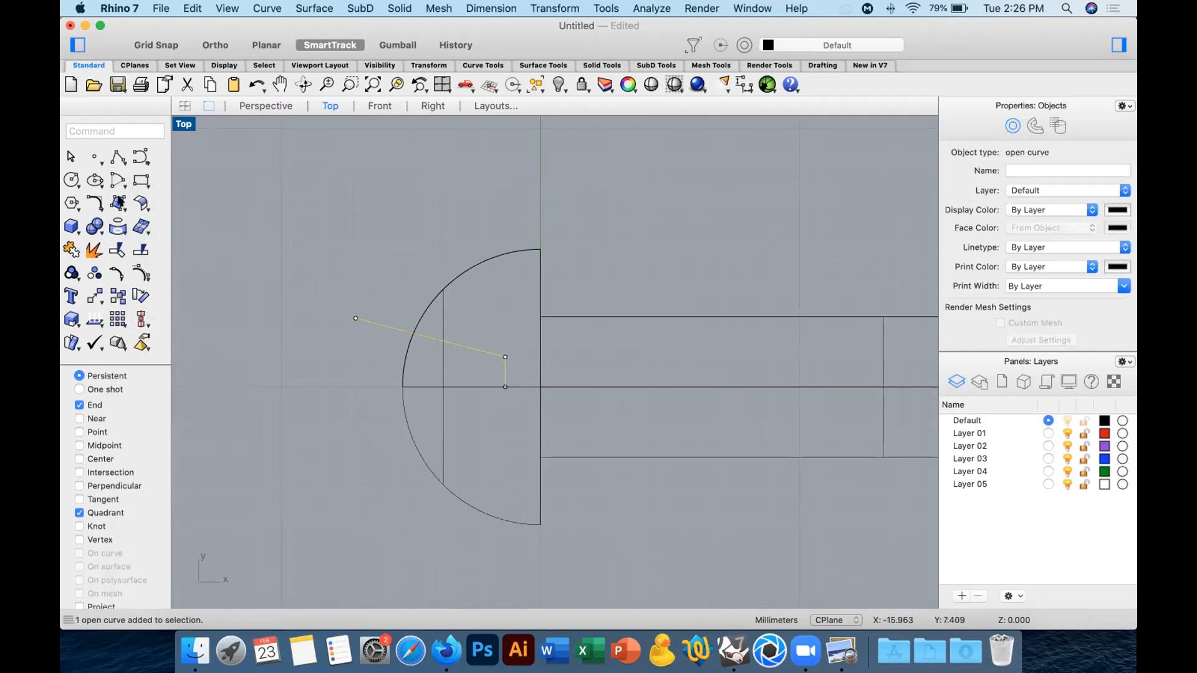
{"action": "left_click", "coordinate": [105, 292]}
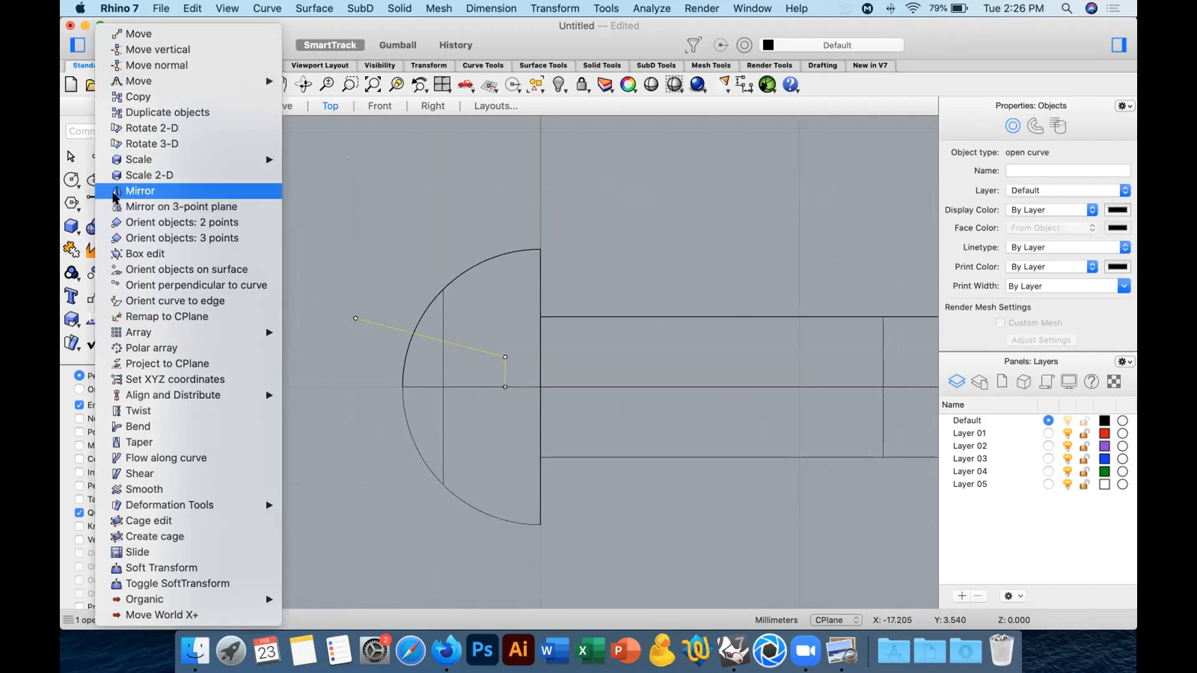
{"action": "left_click", "coordinate": [162, 190]}
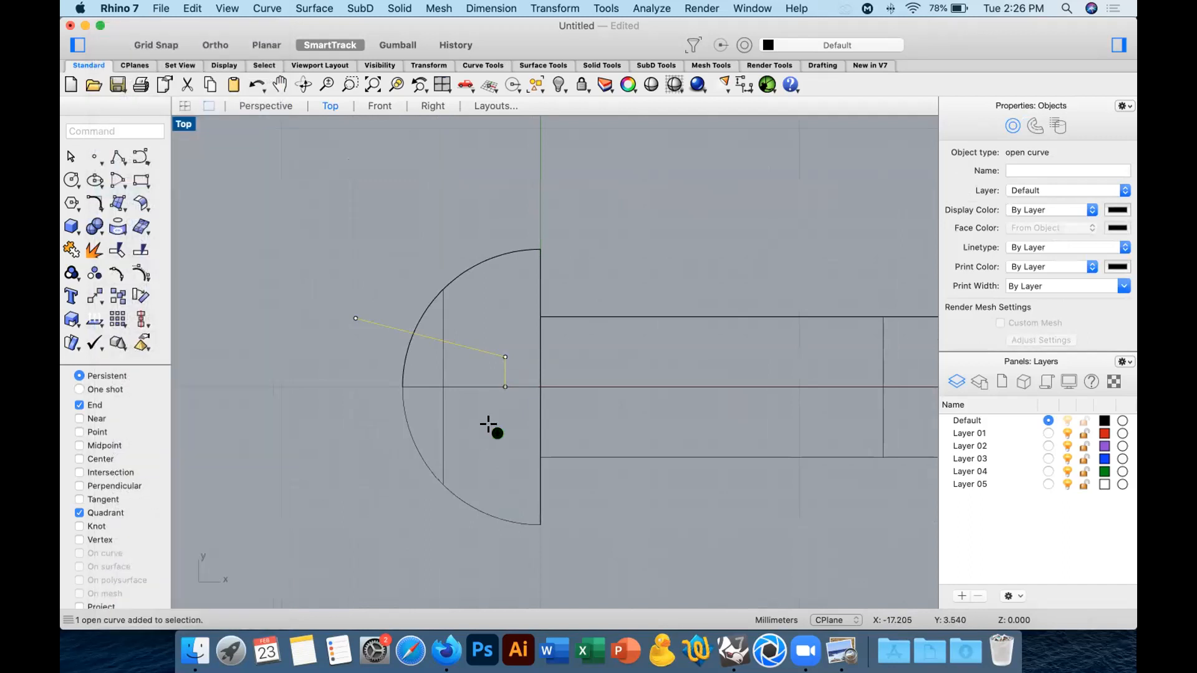
{"action": "left_click", "coordinate": [505, 387]}
{"action": "left_click", "coordinate": [333, 384]}
Connect the outer ends of the two mirrored polylines with a vertical line and join everything into one closed curve.
{"action": "left_click_drag", "start_coordinate": [372, 290], "coordinate": [350, 499]}
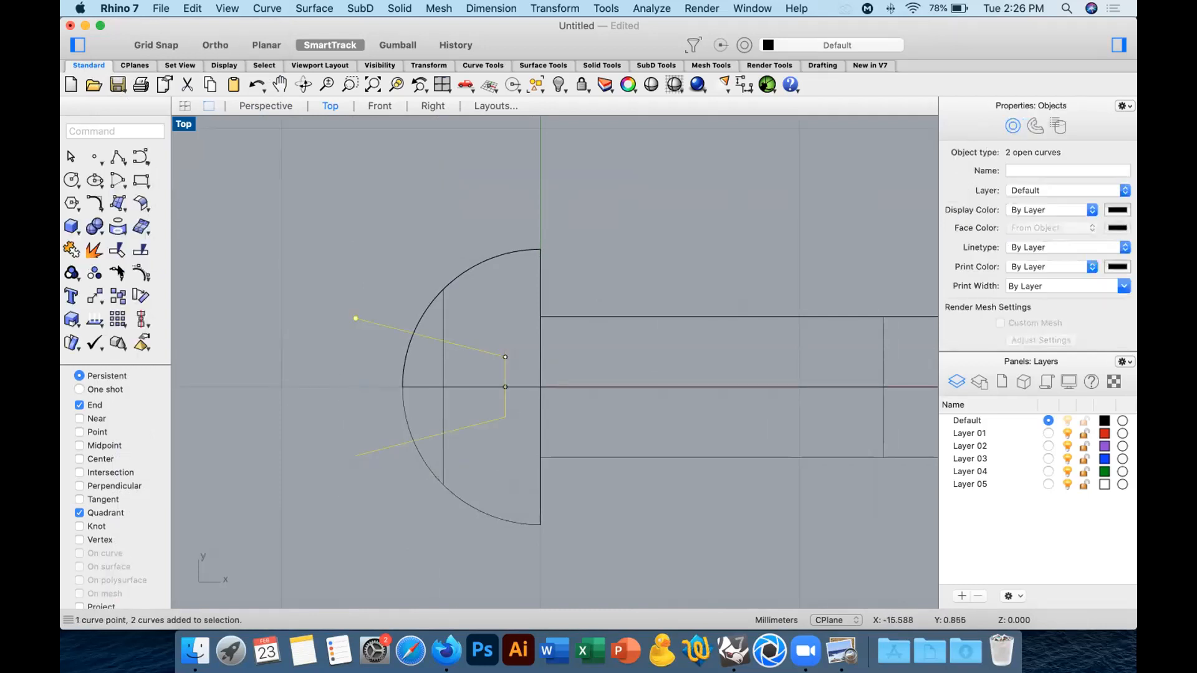
{"action": "left_click", "coordinate": [115, 161]}
{"action": "left_click", "coordinate": [355, 318]}
{"action": "left_click", "coordinate": [351, 452]}
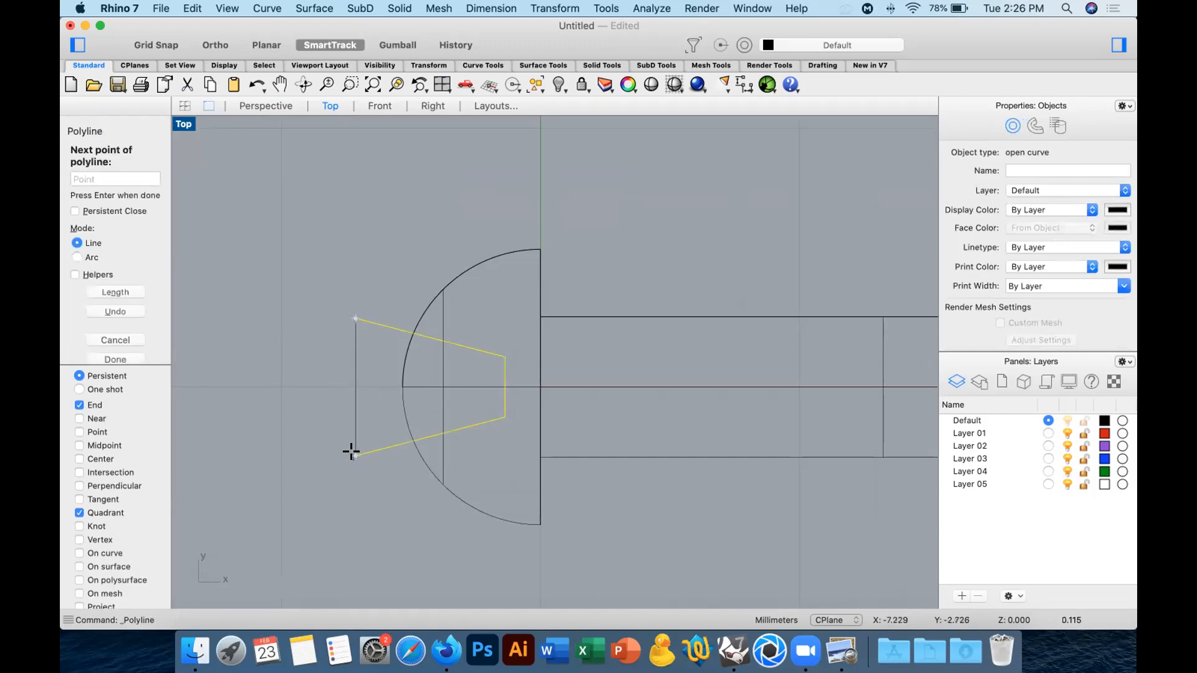
{"action": "key", "text": "Return"}
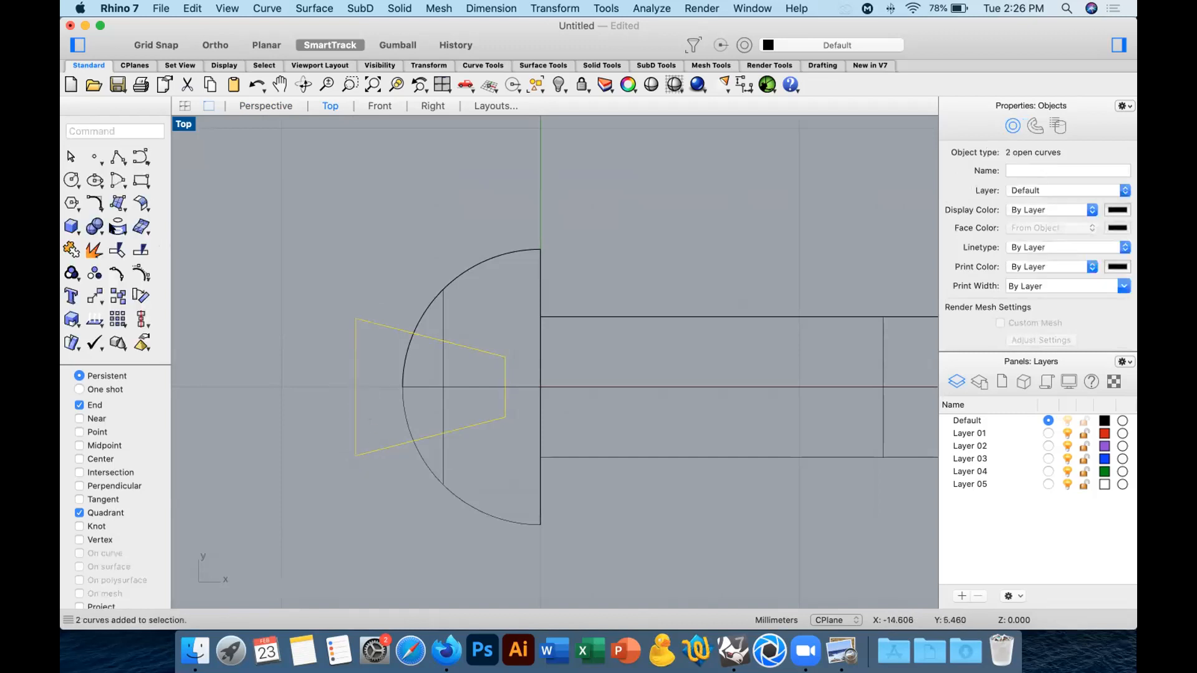
{"action": "left_click", "coordinate": [72, 249]}
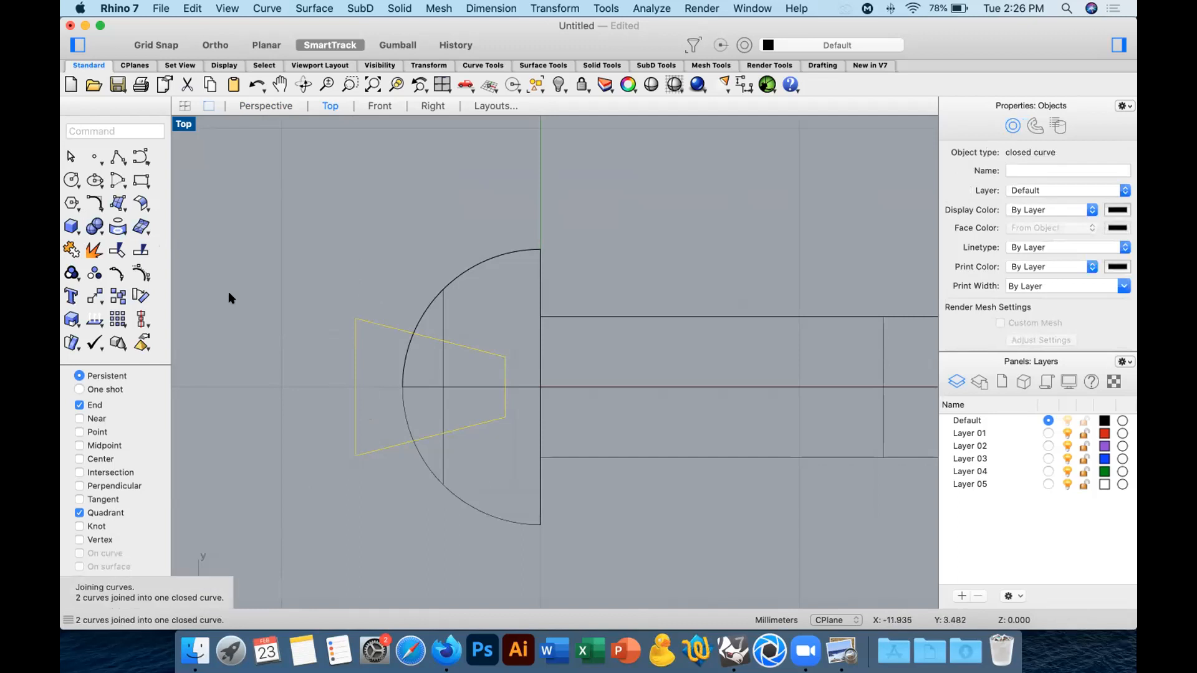
Extrude the closed trapezoid to both sides as a solid extending beyond the screw head, setting the distance in the Front view.
{"action": "left_click", "coordinate": [95, 227]}
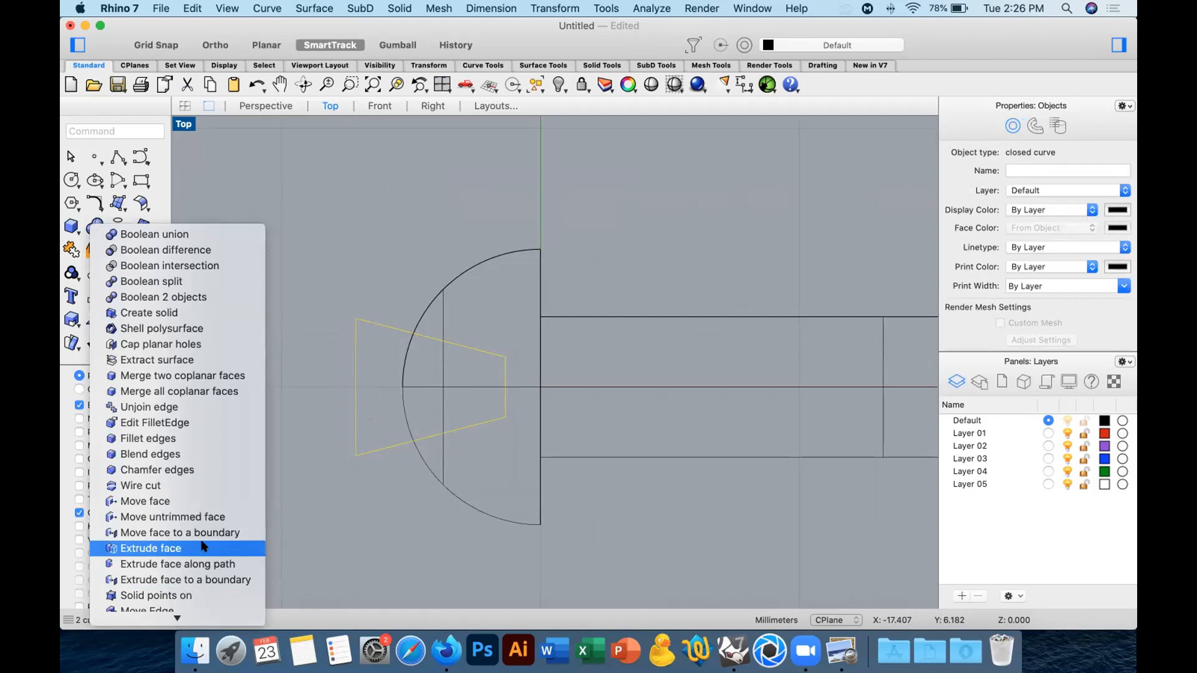
{"action": "left_click", "coordinate": [71, 226]}
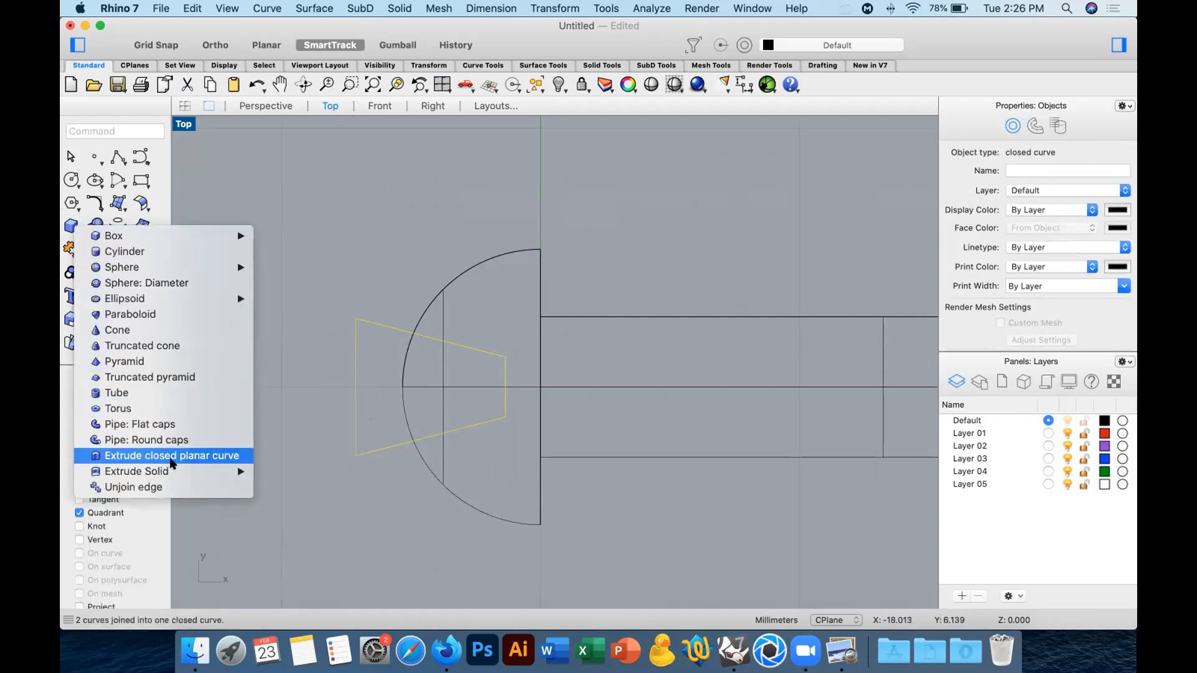
{"action": "left_click", "coordinate": [214, 455]}
{"action": "left_click", "coordinate": [380, 106]}
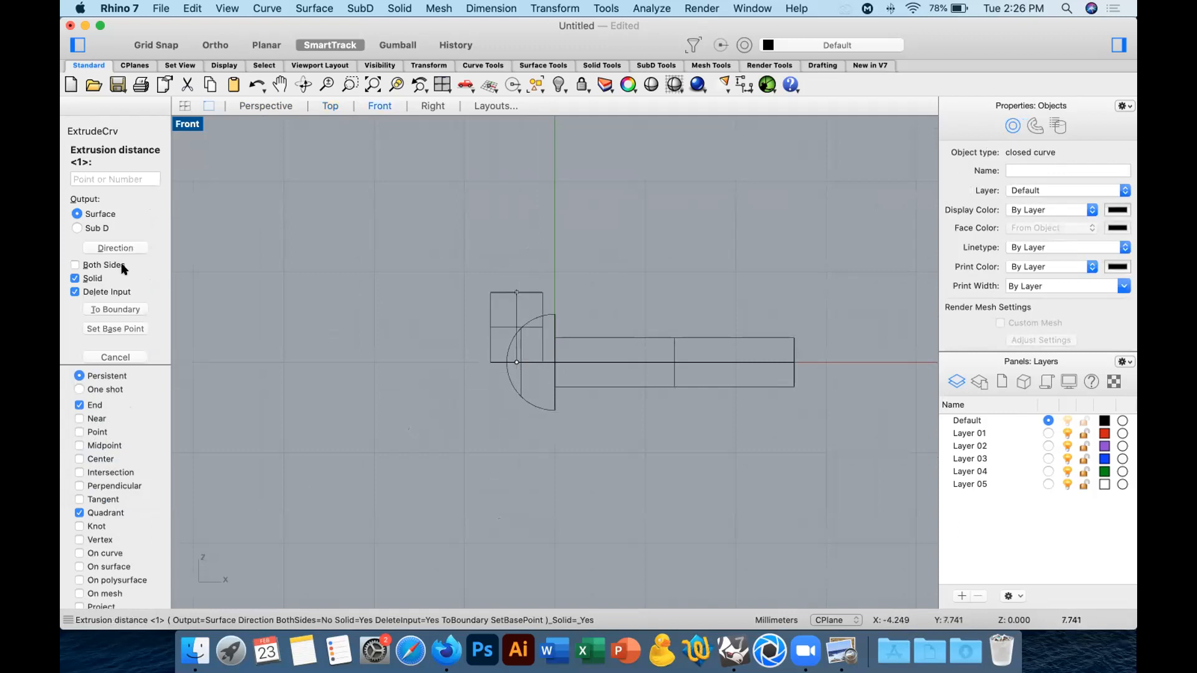
{"action": "left_click", "coordinate": [100, 266]}
{"action": "left_click", "coordinate": [470, 272]}
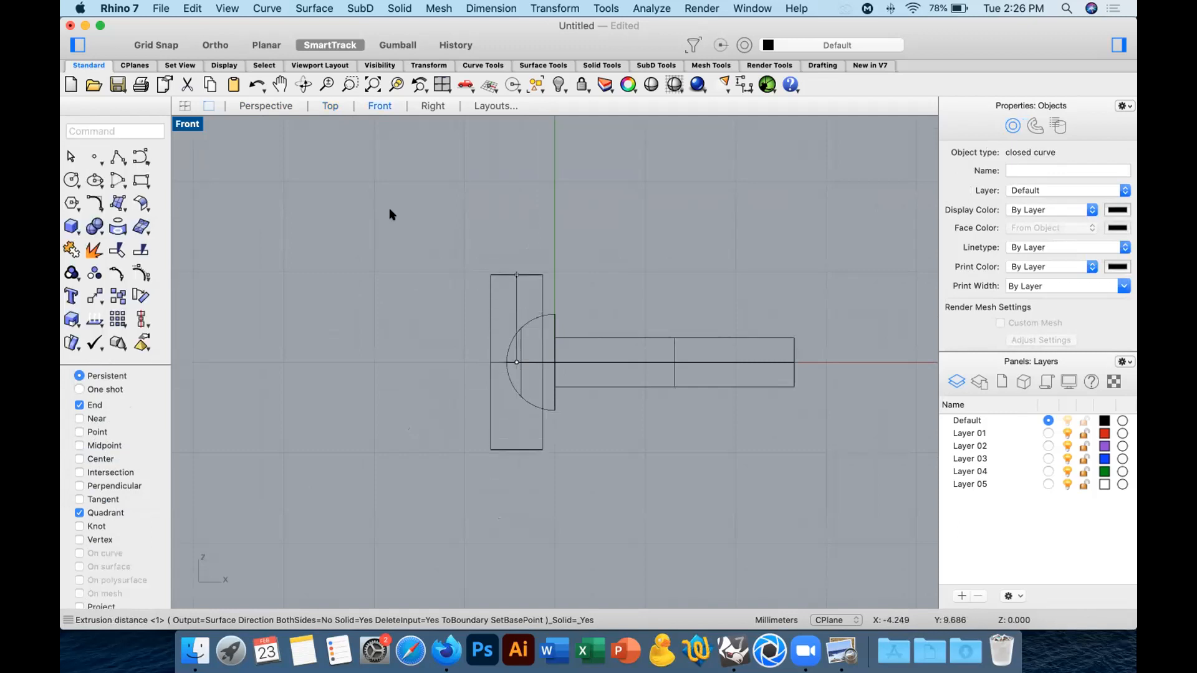
Subtract the extruded trapezoid solid from the screw with Boolean difference in the Perspective view.
{"action": "left_click", "coordinate": [266, 106]}
{"action": "mouse_move", "coordinate": [568, 284]}
{"action": "right_mouse_down"}
{"action": "mouse_move", "coordinate": [601, 301]}
{"action": "mouse_move", "coordinate": [580, 287]}
{"action": "mouse_move", "coordinate": [535, 289]}
{"action": "mouse_move", "coordinate": [580, 301]}
{"action": "right_mouse_up"}
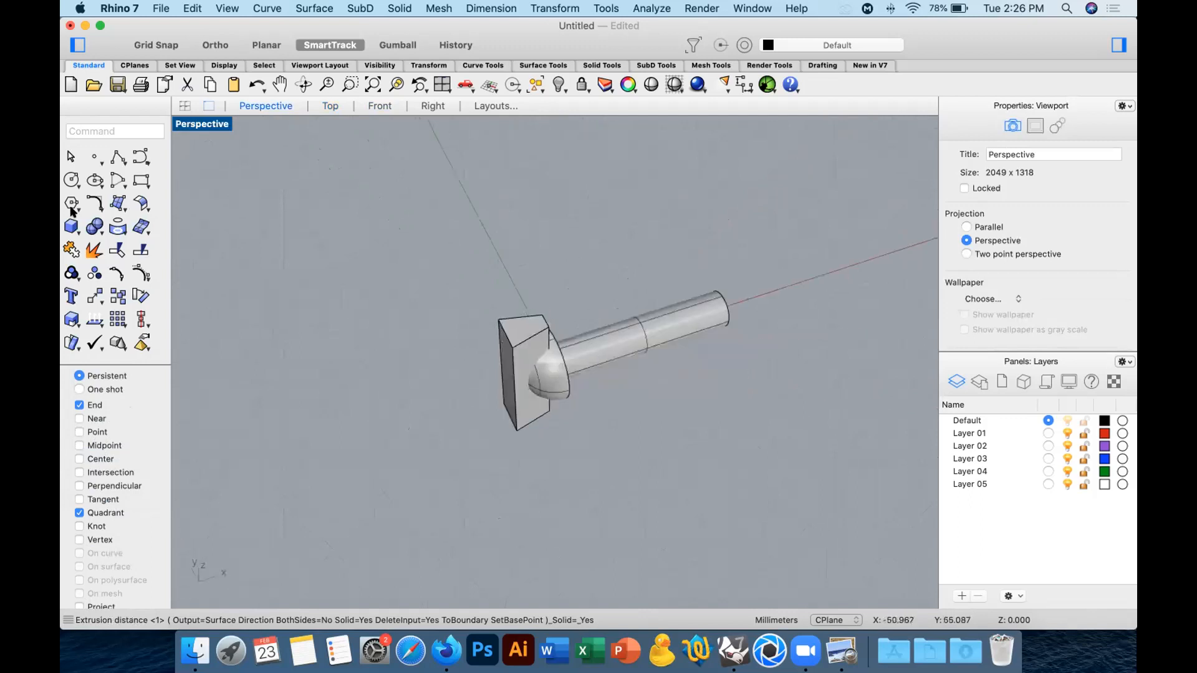
{"action": "left_click", "coordinate": [93, 227]}
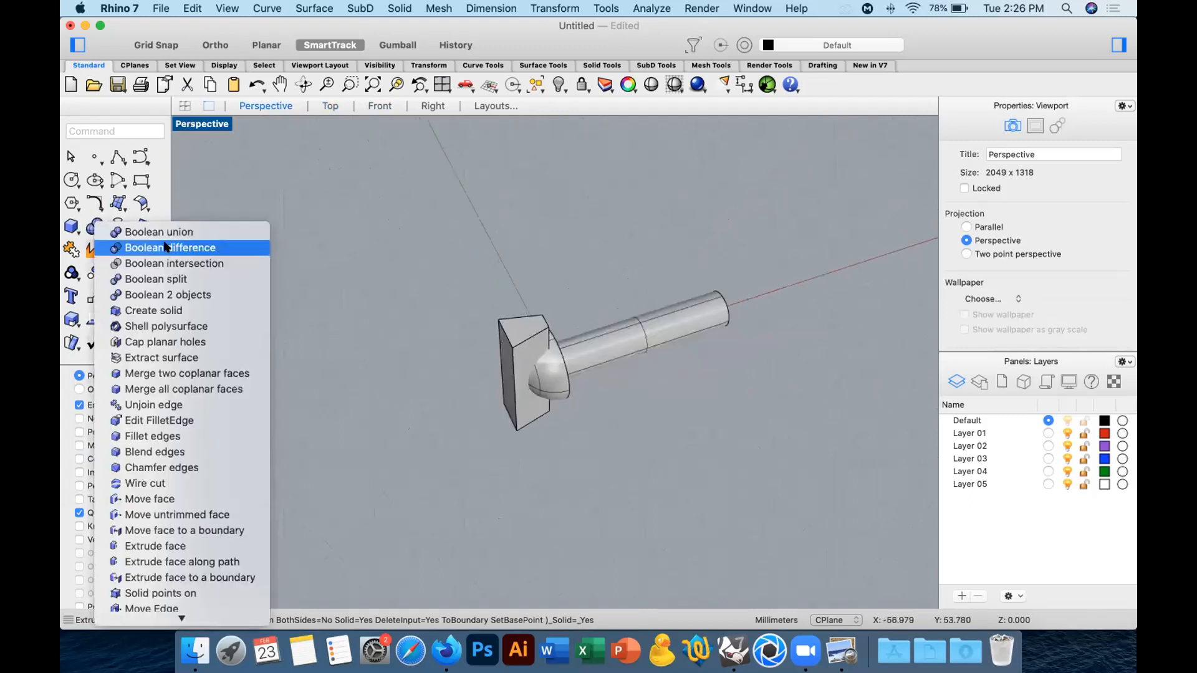
{"action": "left_click", "coordinate": [166, 248]}
{"action": "left_click", "coordinate": [679, 354]}
{"action": "key", "text": "Return"}
{"action": "left_click", "coordinate": [530, 337]}
{"action": "key", "text": "Return"}
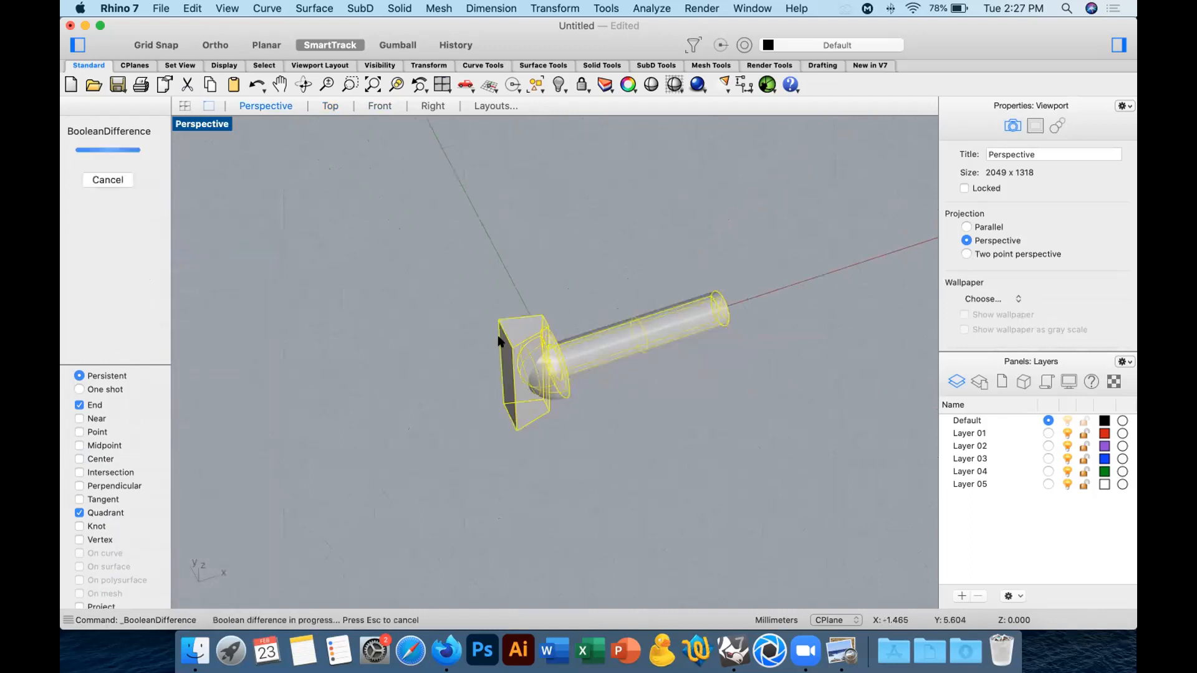
Delete the leftover cutting solid and check the slotted head in the Top and Perspective views.
{"action": "left_click", "coordinate": [518, 334]}
{"action": "key", "text": "Delete"}
{"action": "right_click_drag", "start_coordinate": [521, 327], "coordinate": [520, 360]}
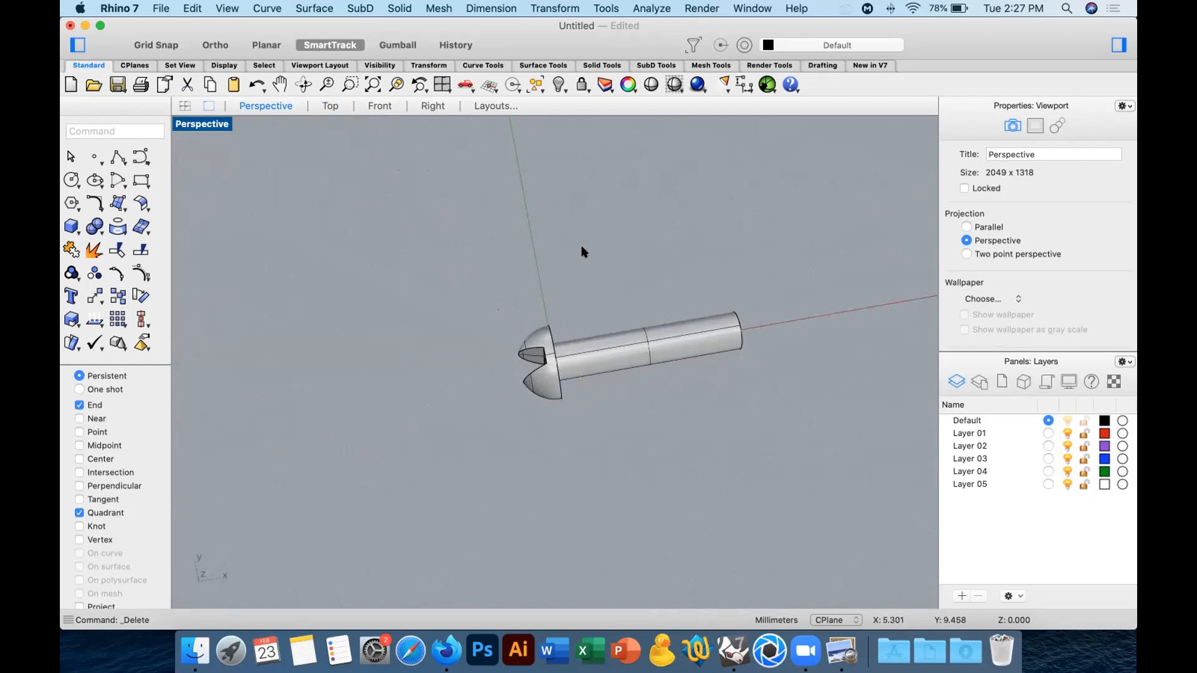
{"action": "left_click", "coordinate": [328, 106]}
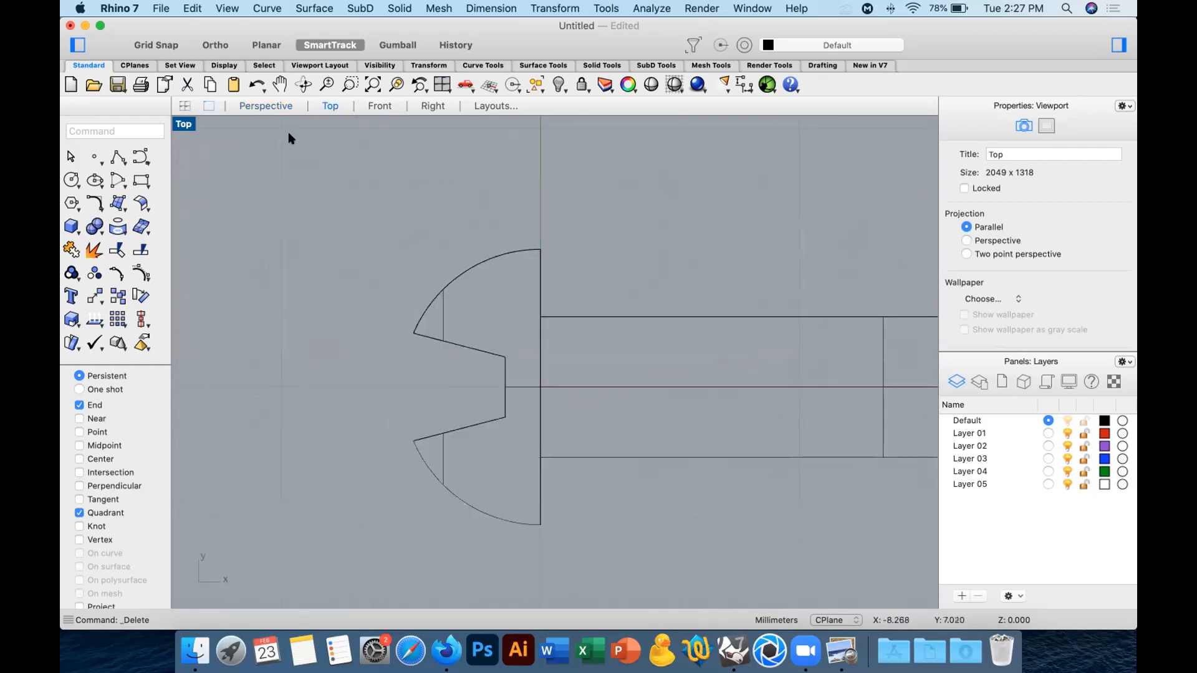
{"action": "left_click", "coordinate": [266, 106]}
{"action": "right_click_drag", "start_coordinate": [694, 275], "coordinate": [478, 332]}
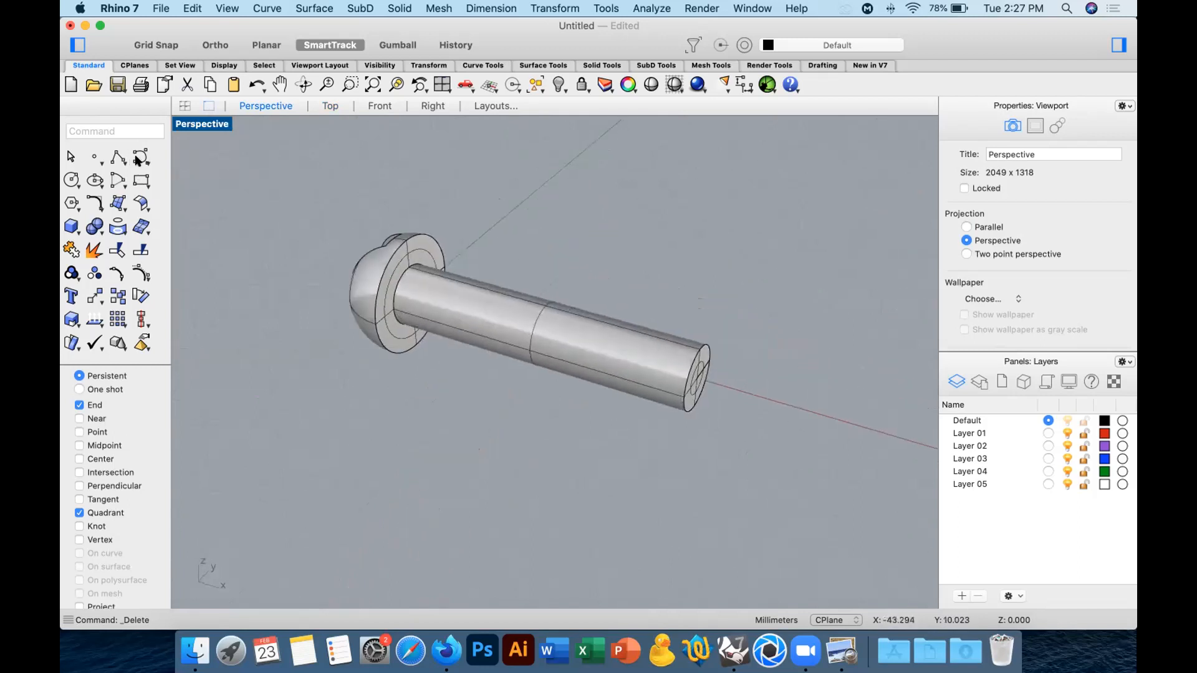
Start a helix with its axis running from the shank's centre at the head to the centre of its free end.
{"action": "left_click", "coordinate": [139, 158]}
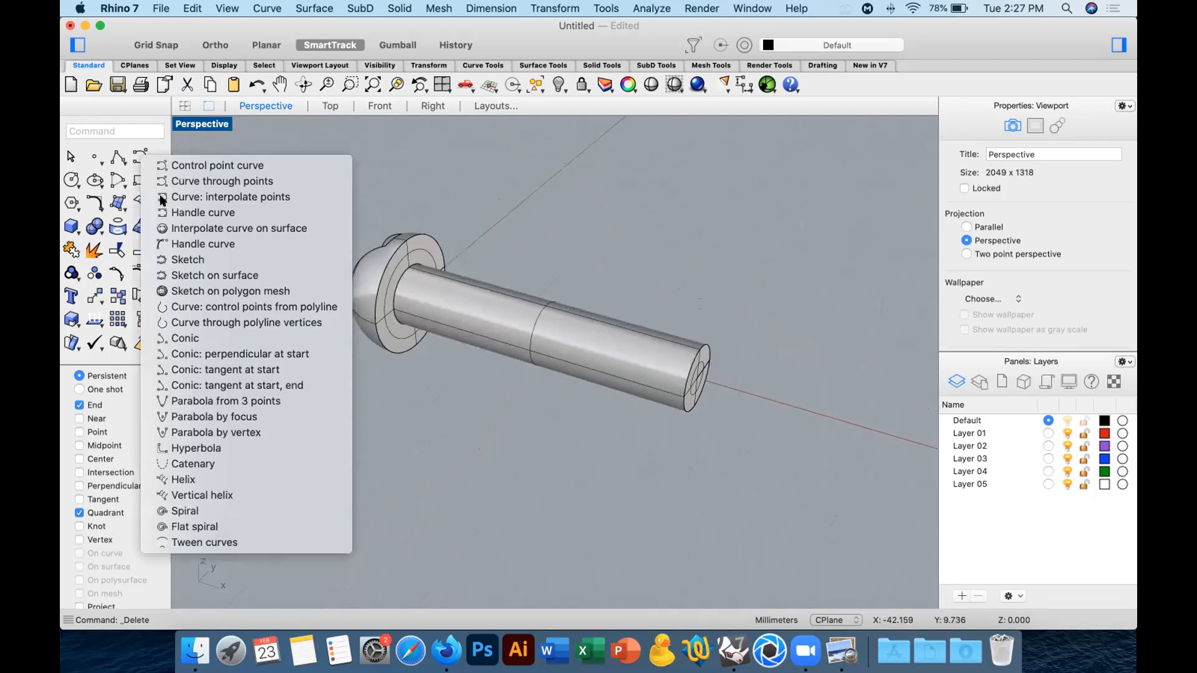
{"action": "left_click", "coordinate": [209, 484]}
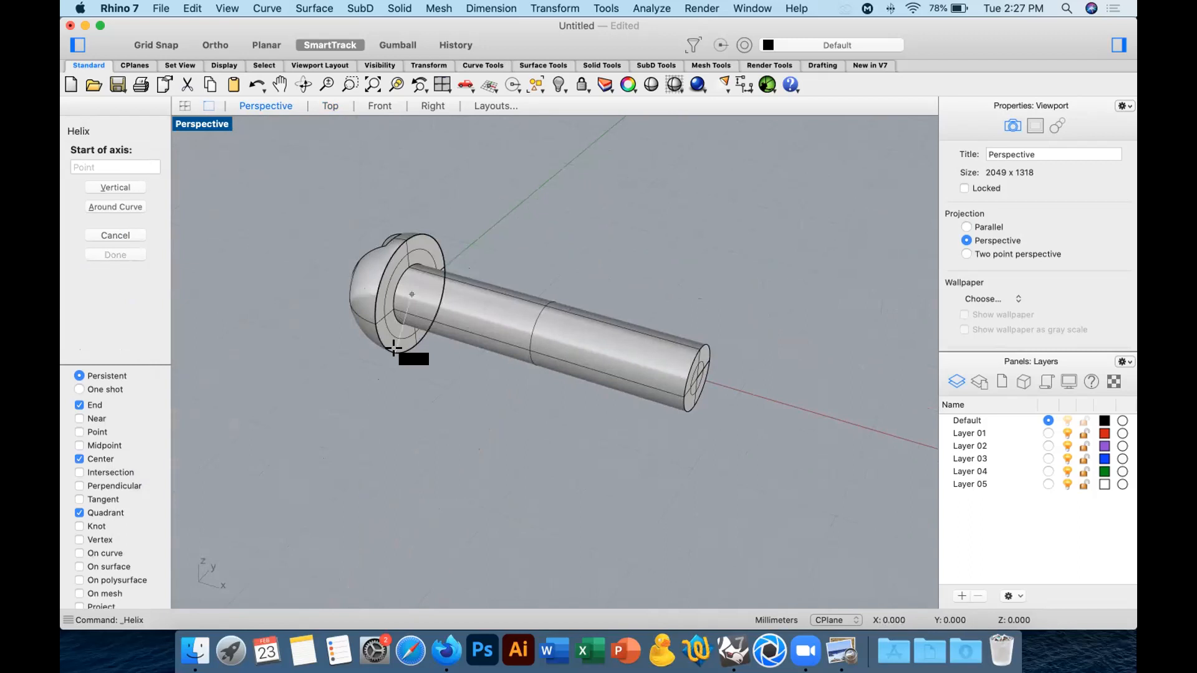
{"action": "left_click", "coordinate": [393, 348]}
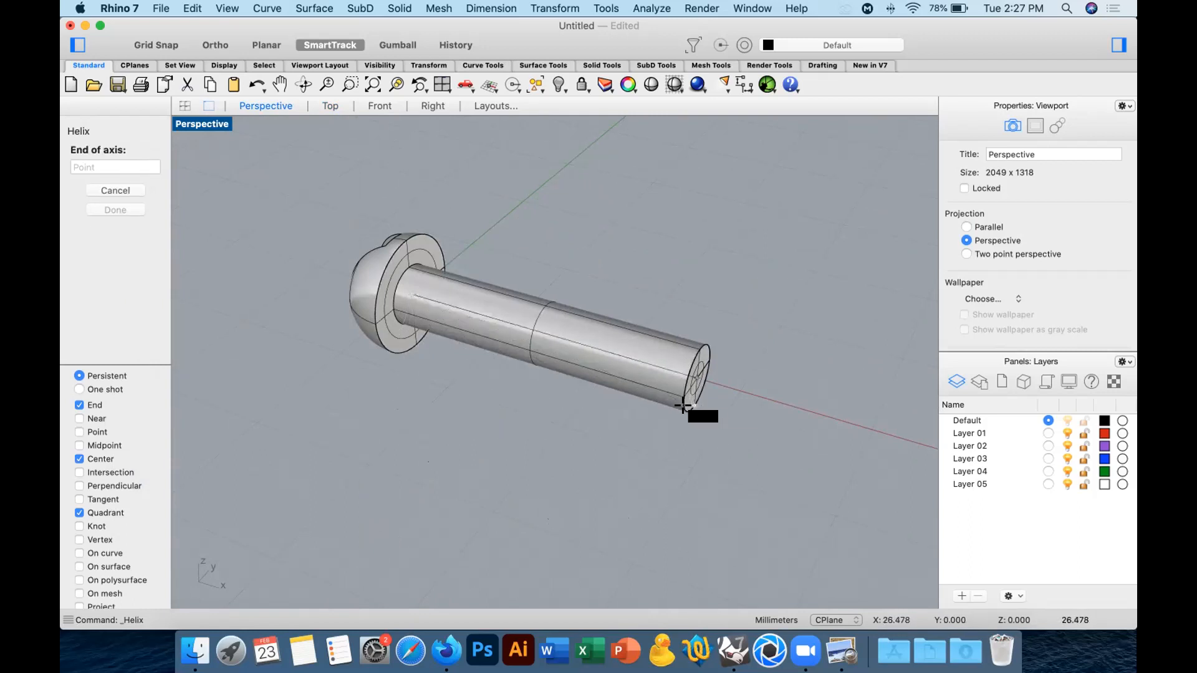
{"action": "left_click", "coordinate": [682, 406]}
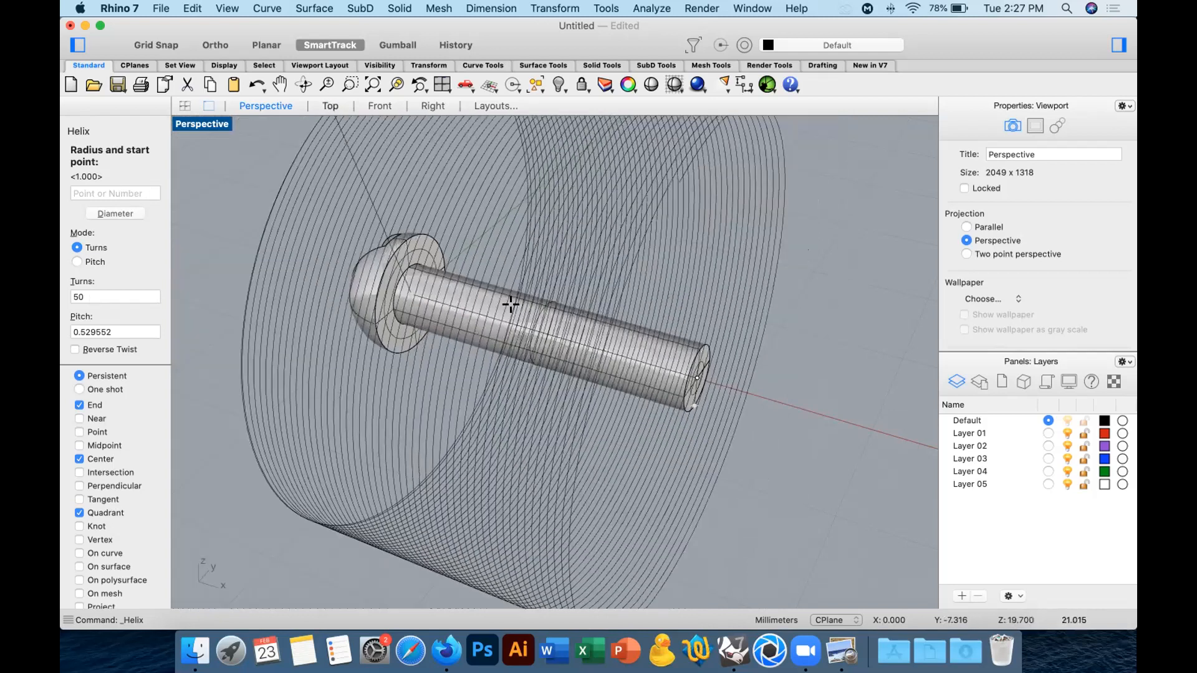
In the Top view, try 30 and 25 turns for the helix, and settle on 20 turns.
{"action": "right_click_drag", "start_coordinate": [573, 306], "coordinate": [272, 300]}
{"action": "scroll", "coordinate": [303, 311], "scroll_direction": "down", "scroll_amount": 3}
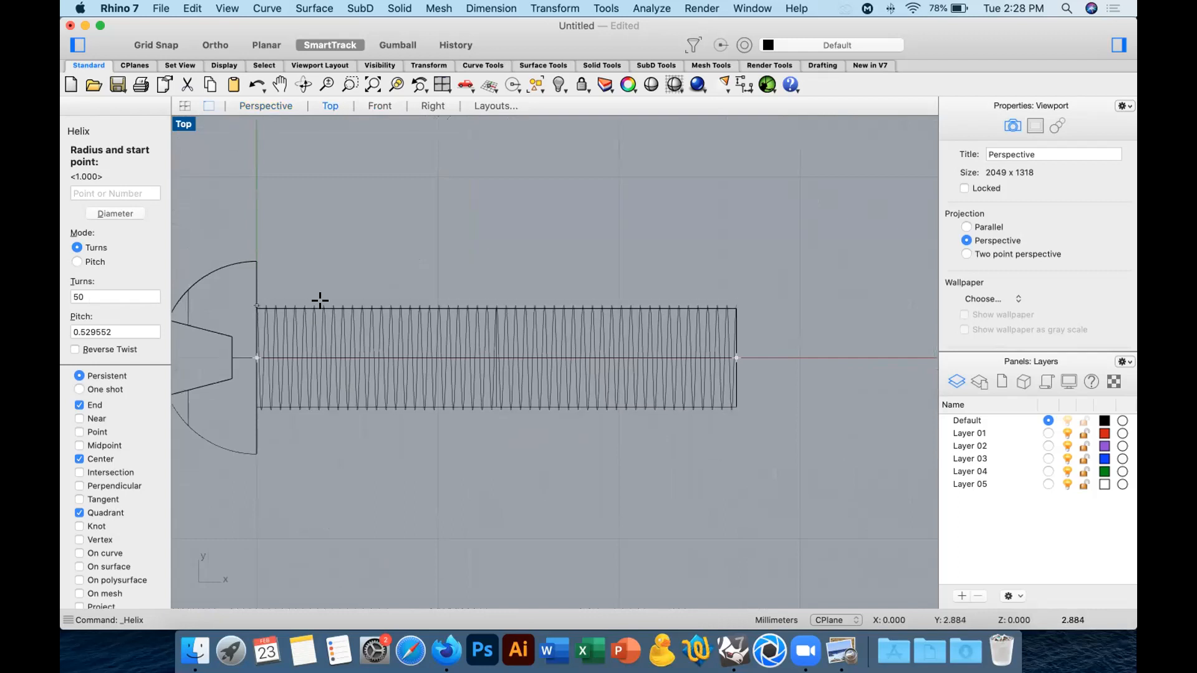
{"action": "left_click_drag", "start_coordinate": [91, 297], "coordinate": [68, 312]}
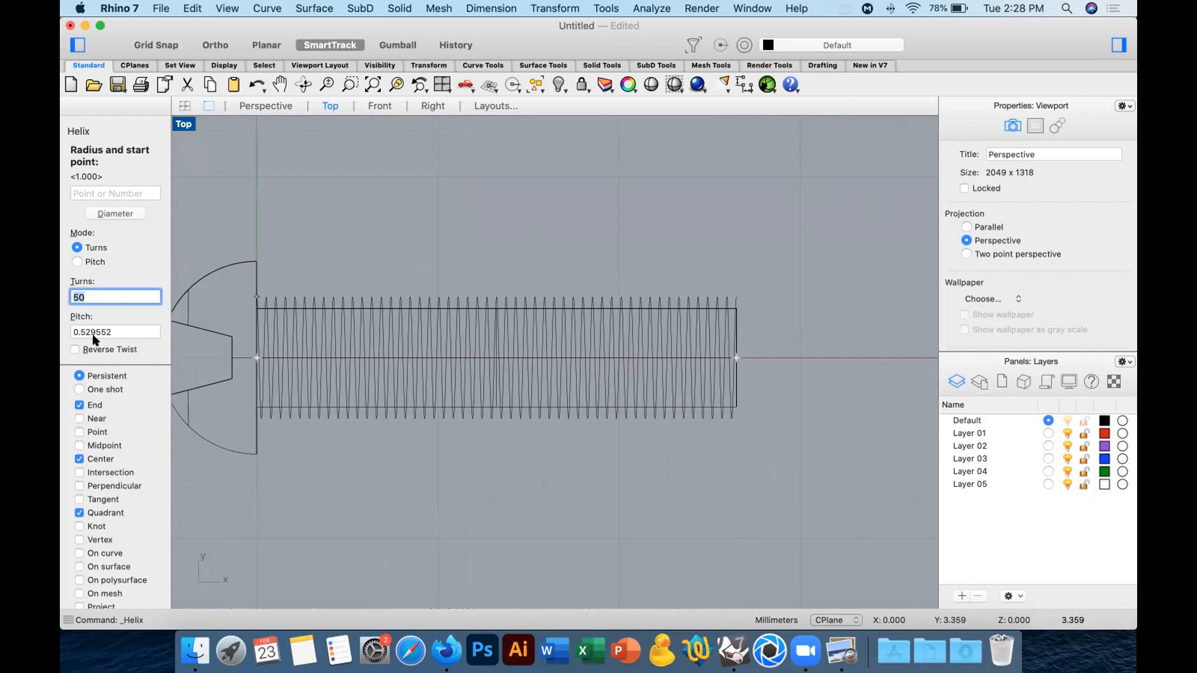
{"action": "type", "text": "30"}
{"action": "key", "text": "Return"}
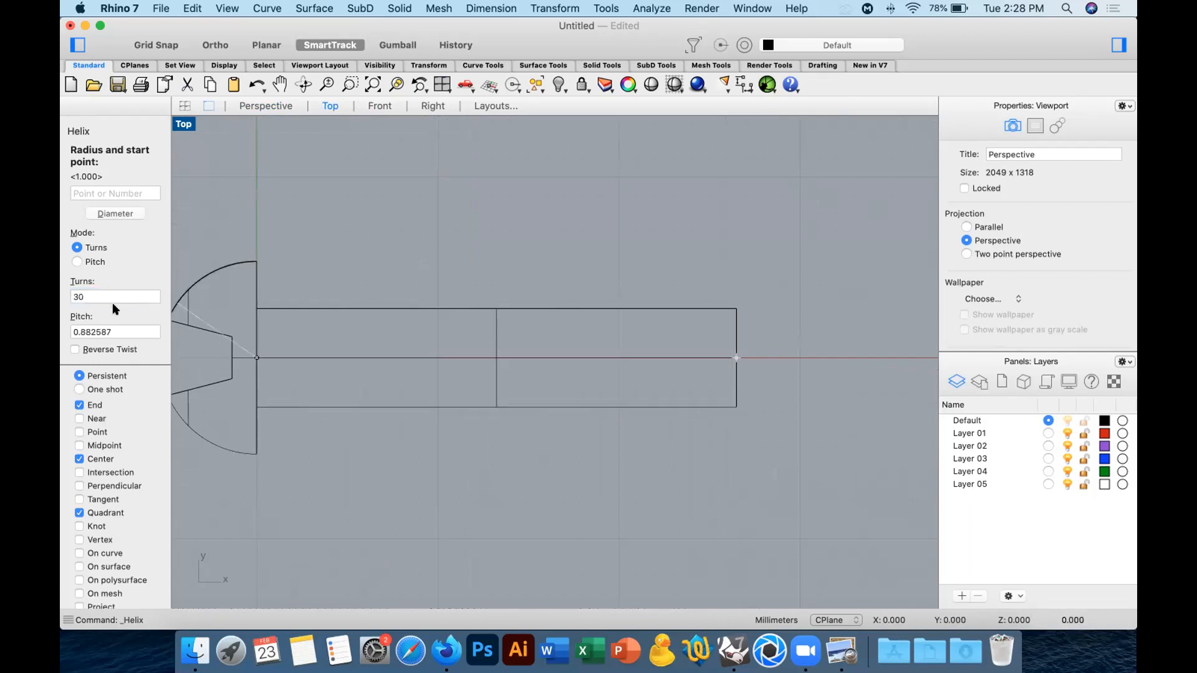
{"action": "double_click", "coordinate": [88, 298]}
{"action": "type", "text": "25"}
{"action": "key", "text": "Return"}
{"action": "left_click", "coordinate": [71, 297]}
{"action": "key", "text": "Return"}
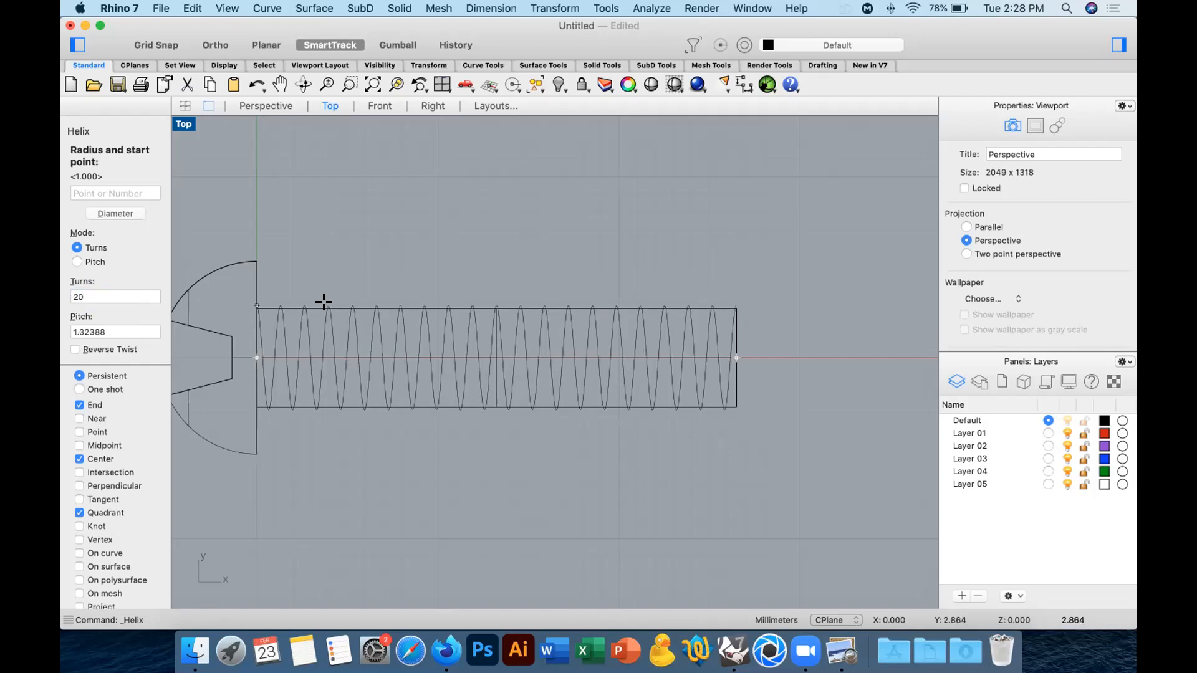
Leave only the Quadrant snap active and fix the helix radius at the shank's upper quadrant beside the head.
{"action": "left_click", "coordinate": [92, 459]}
{"action": "left_click", "coordinate": [92, 406]}
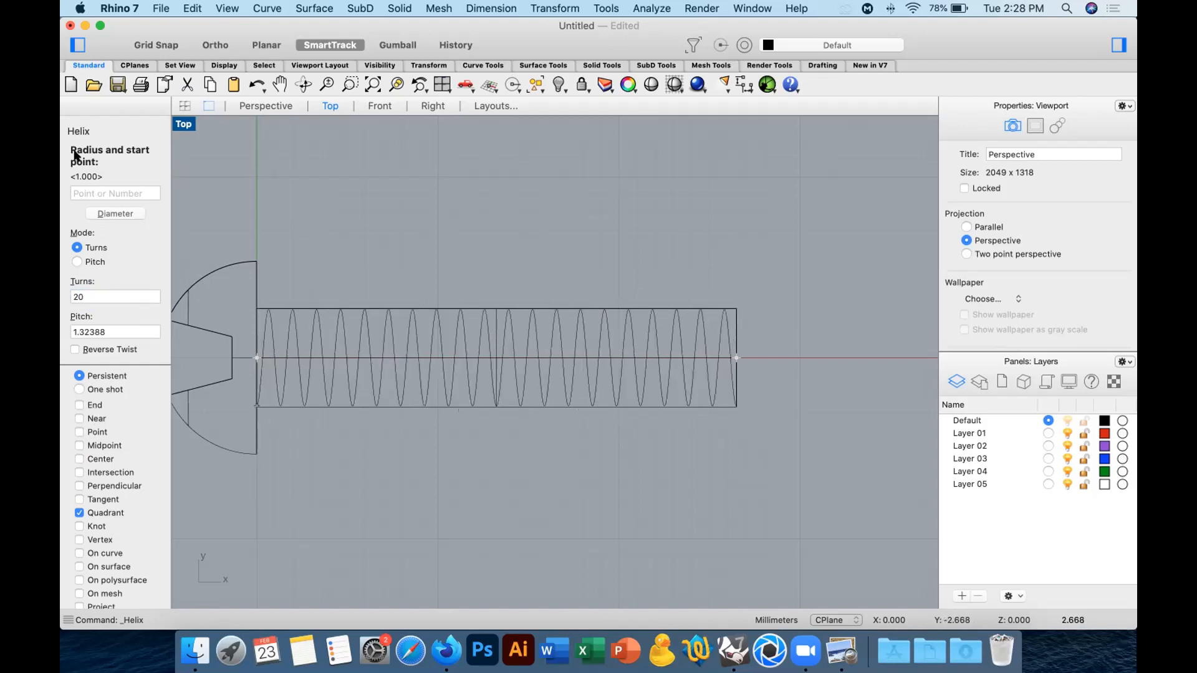
{"action": "scroll", "coordinate": [265, 283], "scroll_direction": "up", "scroll_amount": 5}
{"action": "right_click_drag", "start_coordinate": [493, 233], "coordinate": [617, 209]}
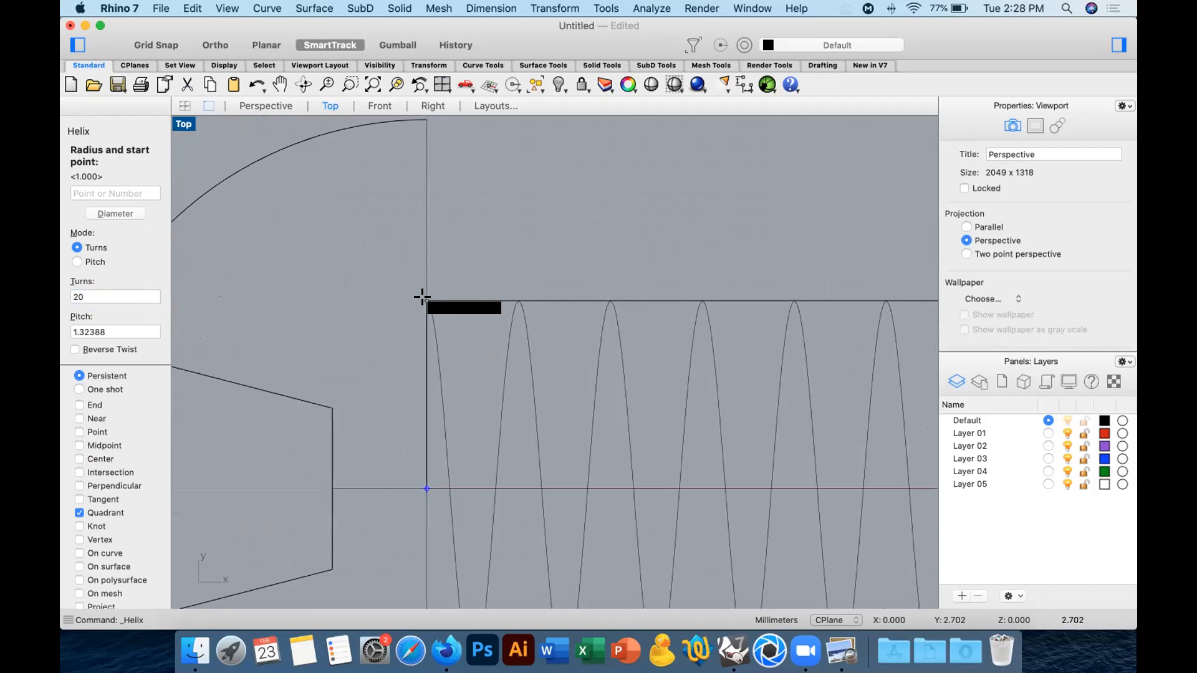
{"action": "left_click", "coordinate": [266, 106]}
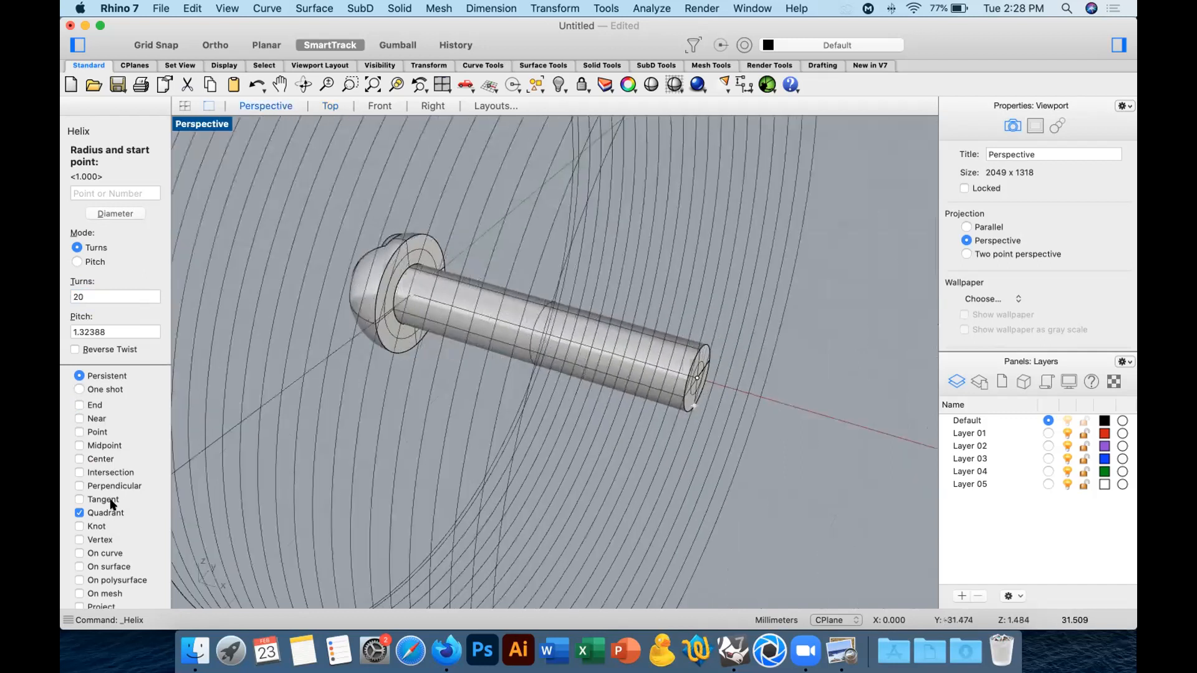
{"action": "left_click", "coordinate": [406, 262]}
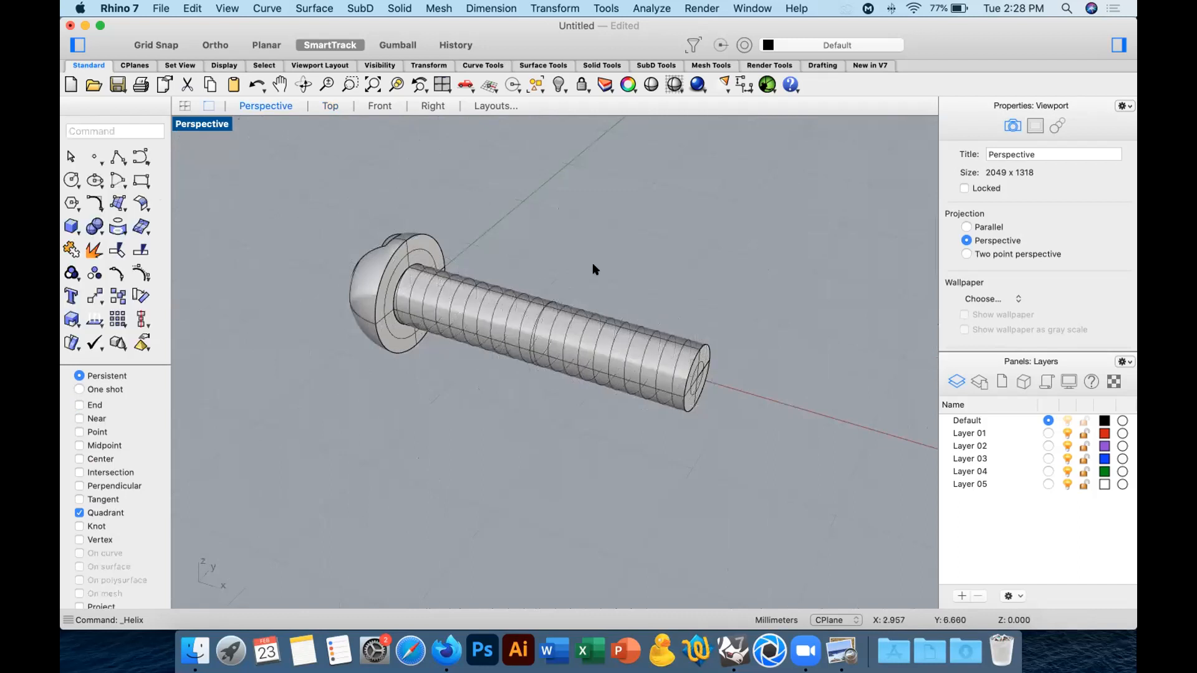
Select the helix around the shank and examine its curve points in the Perspective, Front and Top views.
{"action": "left_click", "coordinate": [554, 321]}
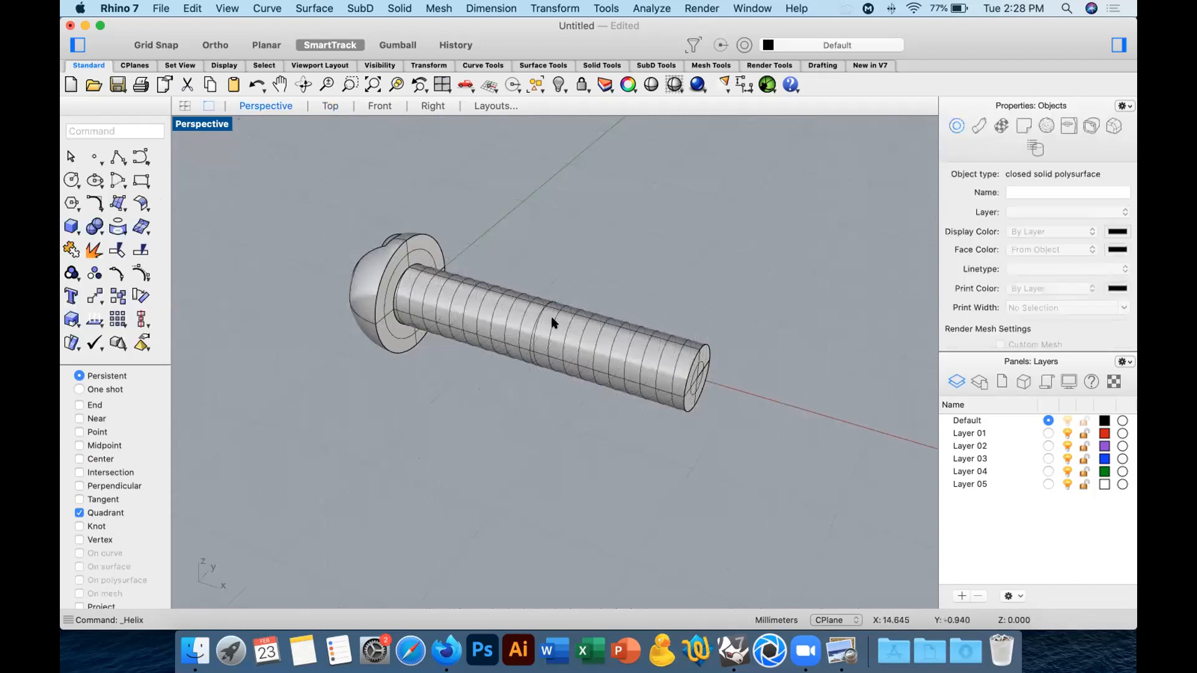
{"action": "left_click", "coordinate": [555, 323]}
{"action": "left_click", "coordinate": [599, 344]}
{"action": "mouse_move", "coordinate": [600, 344]}
{"action": "right_mouse_down"}
{"action": "mouse_move", "coordinate": [664, 323]}
{"action": "mouse_move", "coordinate": [565, 332]}
{"action": "mouse_move", "coordinate": [611, 335]}
{"action": "right_mouse_up"}
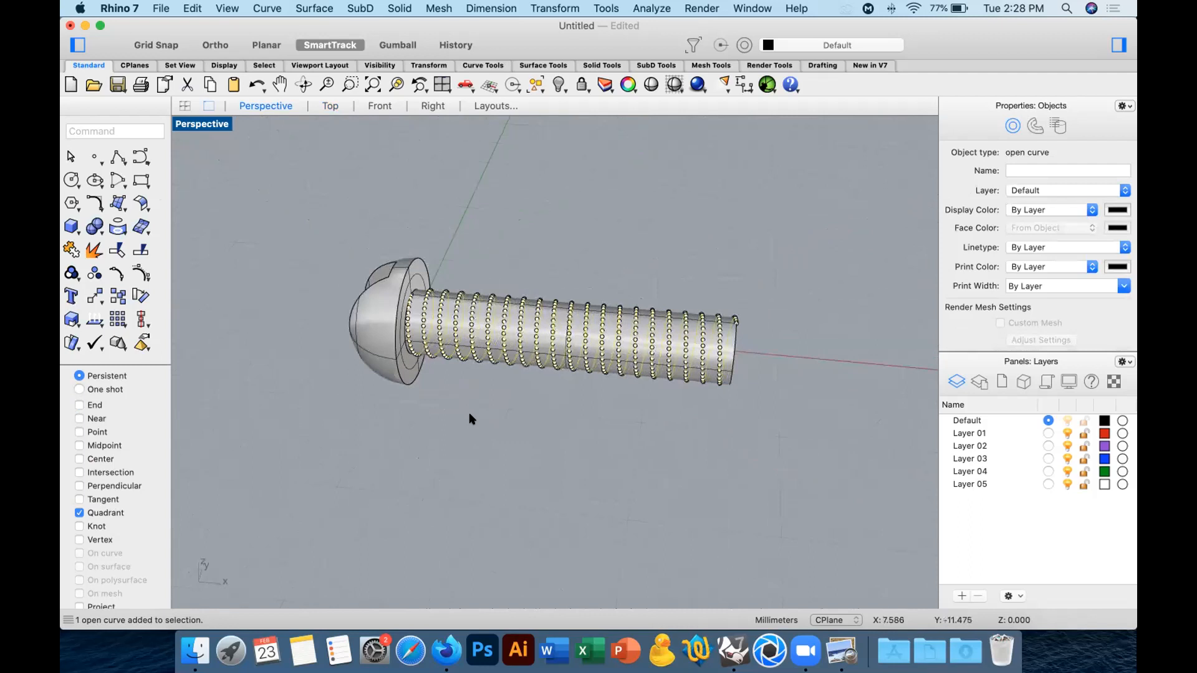
{"action": "left_click", "coordinate": [377, 105]}
{"action": "scroll", "coordinate": [561, 280], "scroll_direction": "up", "scroll_amount": 5}
{"action": "scroll", "coordinate": [521, 295], "scroll_direction": "up", "scroll_amount": 1}
{"action": "left_click", "coordinate": [329, 107]}
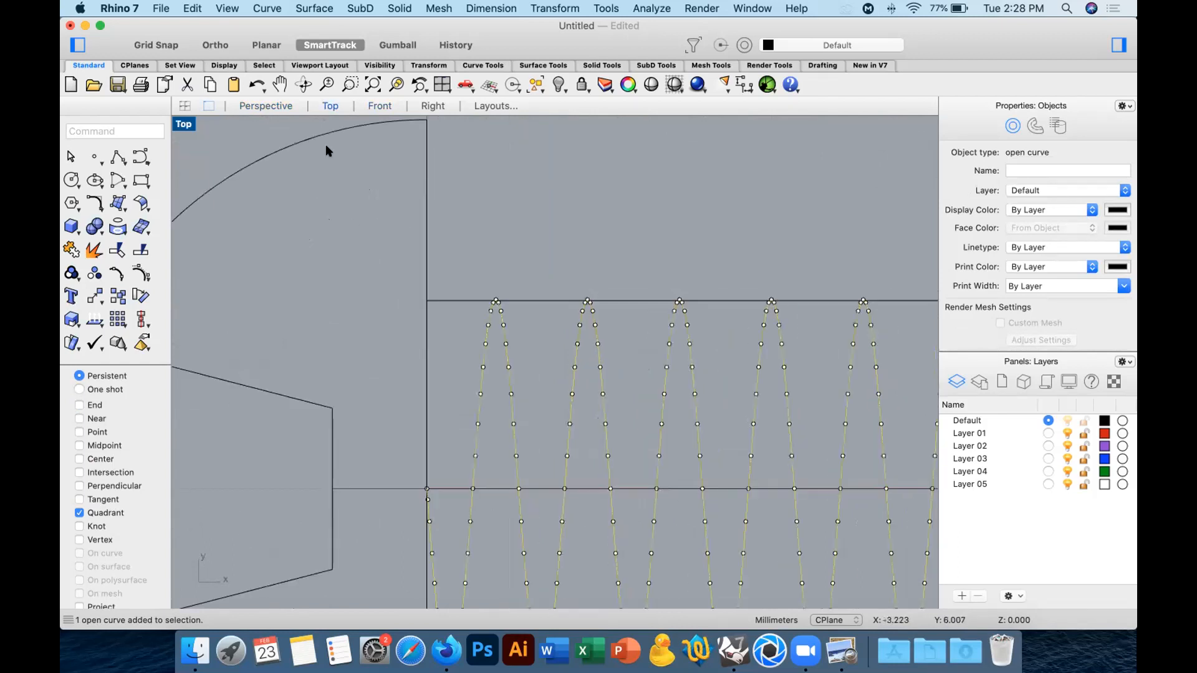
Select the helix's starting control point beside the head and locate it in the Front view.
{"action": "left_click", "coordinate": [265, 106]}
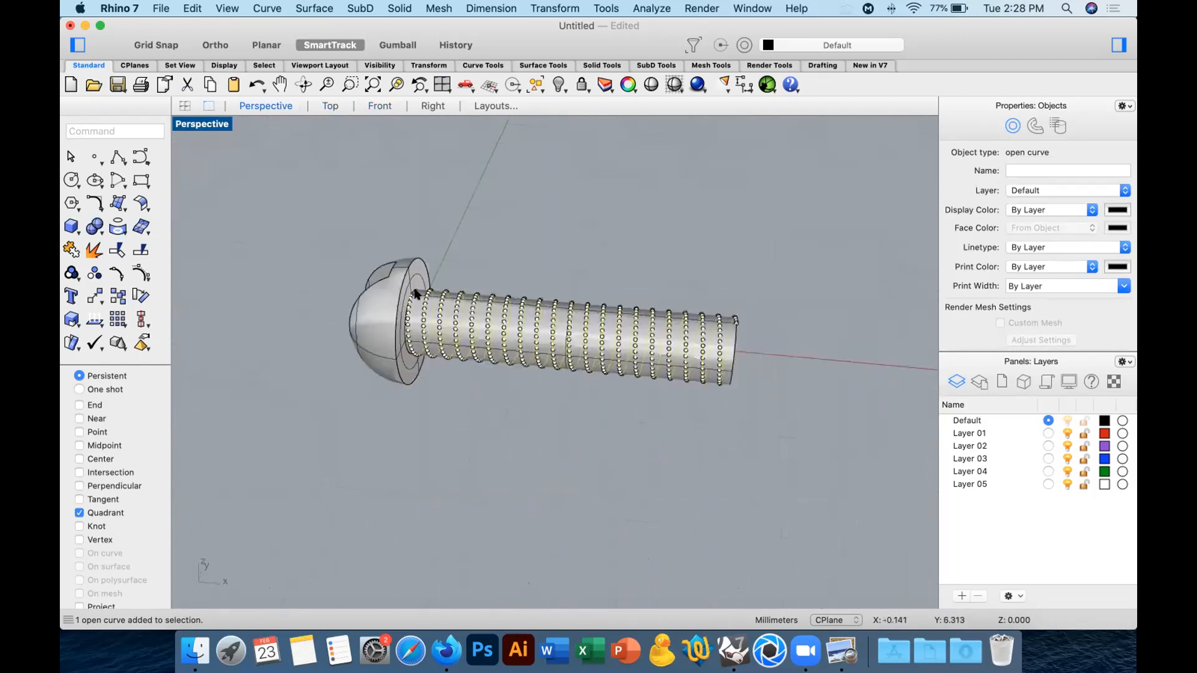
{"action": "scroll", "coordinate": [397, 299], "scroll_direction": "up", "scroll_amount": 5}
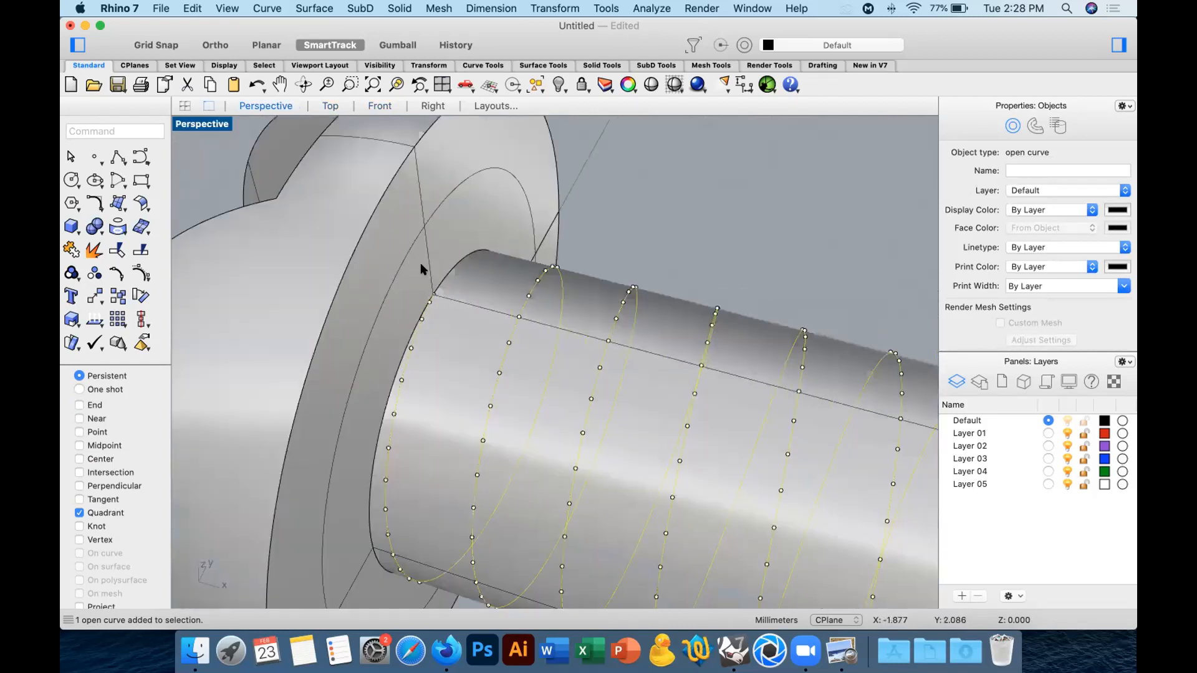
{"action": "left_click", "coordinate": [435, 295]}
{"action": "left_click", "coordinate": [379, 106]}
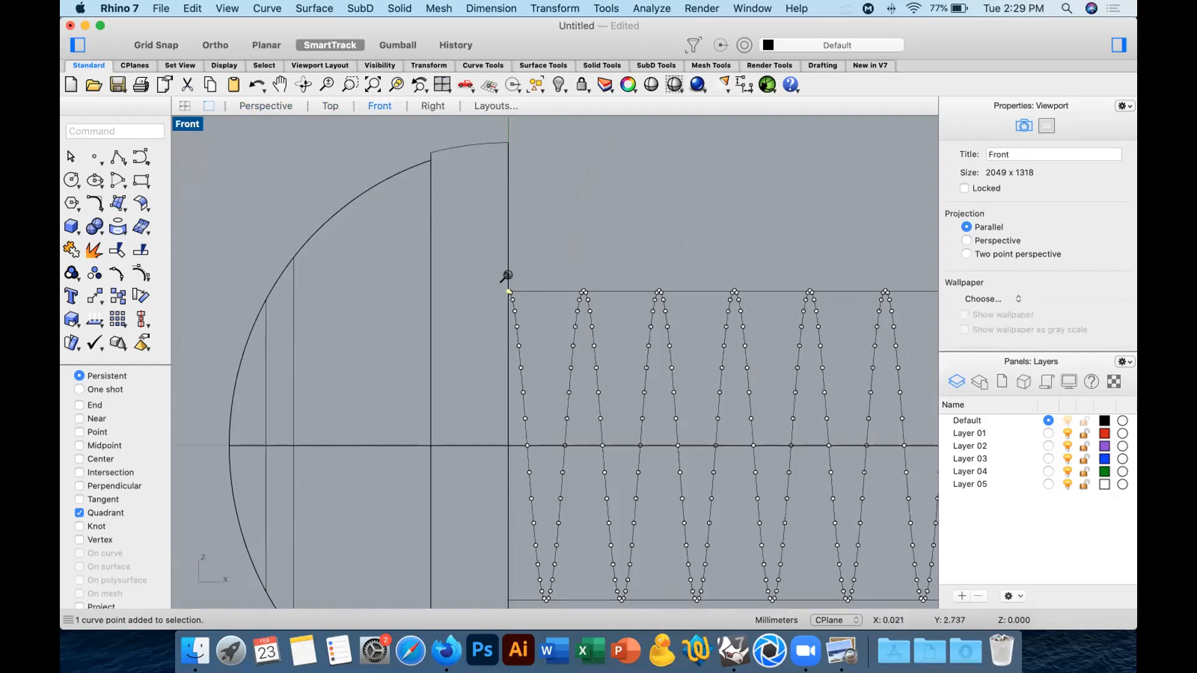
In the Front view, draw an upright inscribed three-sided polygon, radius about 1 mm, centred on the helix's starting point beside the head.
{"action": "scroll", "coordinate": [506, 277], "scroll_direction": "up", "scroll_amount": 5}
{"action": "left_click", "coordinate": [69, 202]}
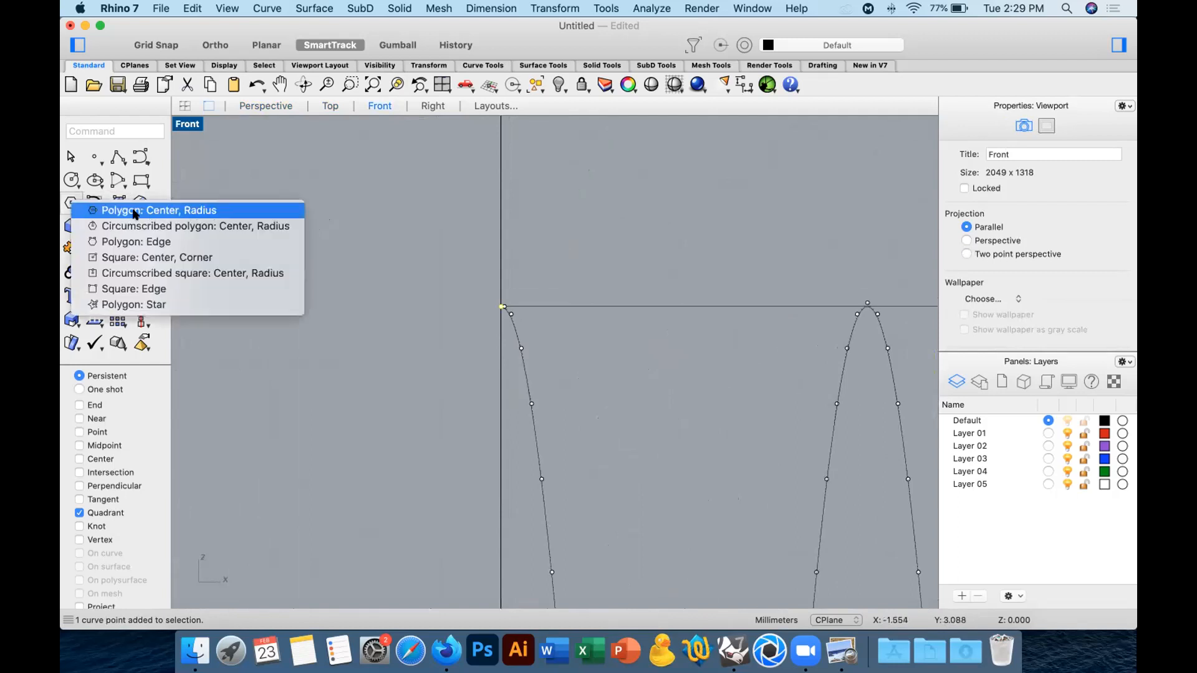
{"action": "left_click", "coordinate": [191, 212]}
{"action": "left_click", "coordinate": [69, 216]}
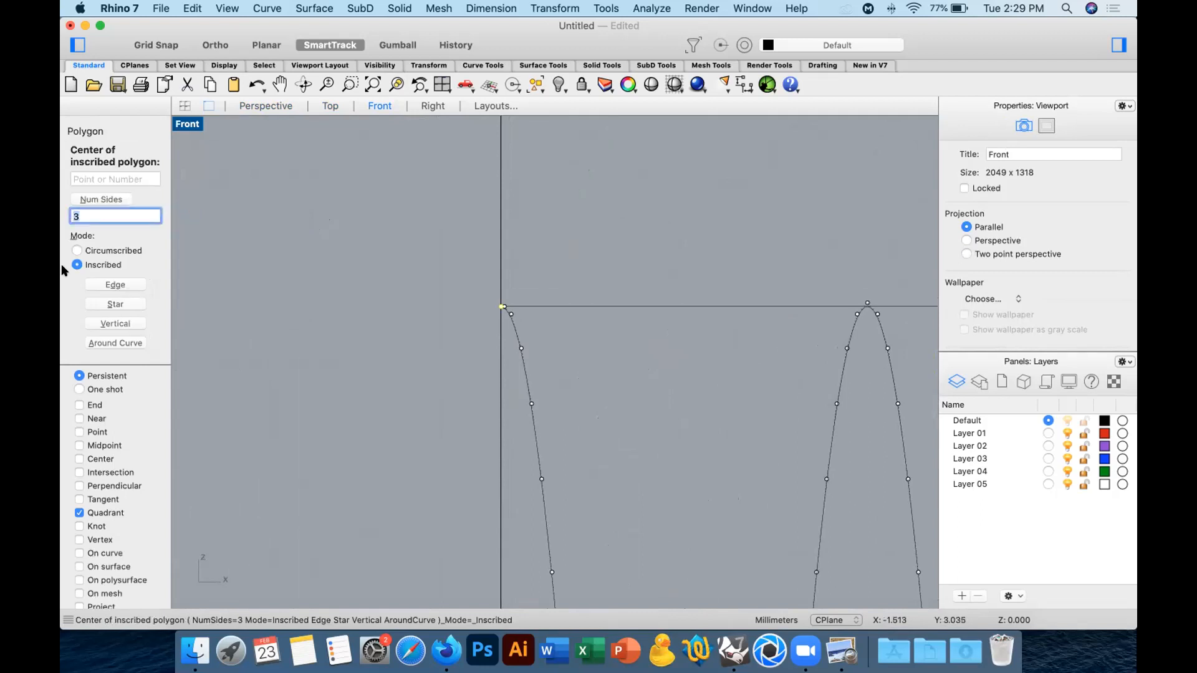
{"action": "left_click", "coordinate": [494, 303]}
{"action": "scroll", "coordinate": [530, 262], "scroll_direction": "down", "scroll_amount": 4}
{"action": "scroll", "coordinate": [538, 262], "scroll_direction": "down", "scroll_amount": 4}
{"action": "key", "text": "shift"}
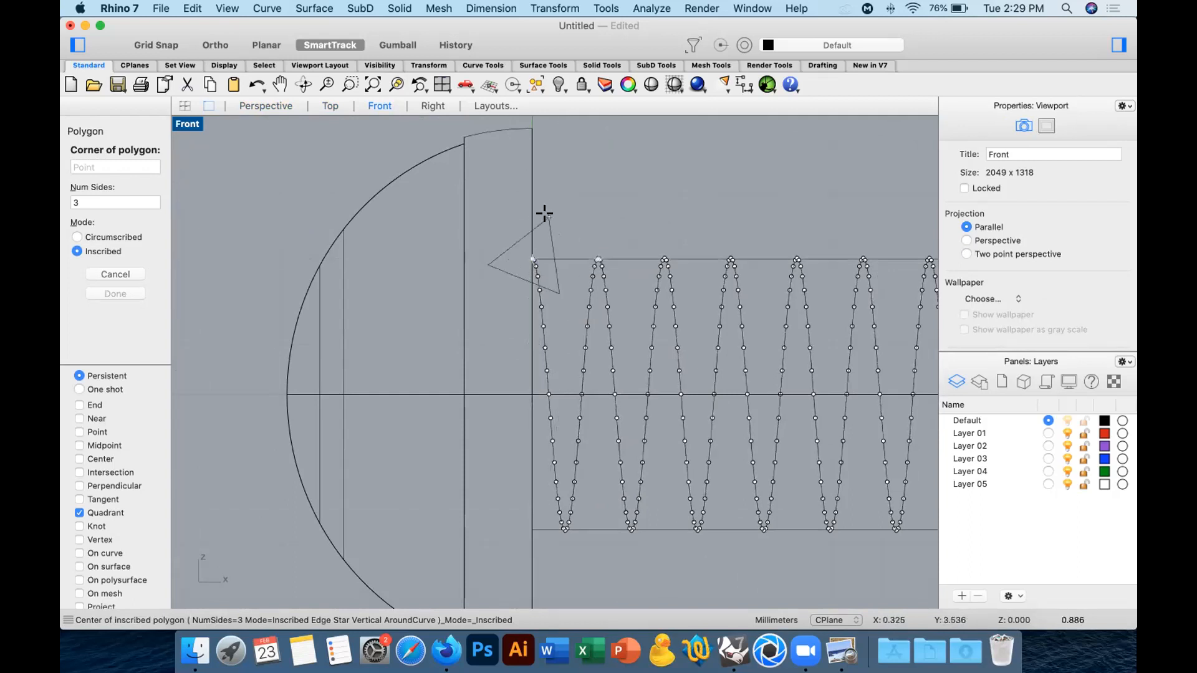
{"action": "key", "text": "shift"}
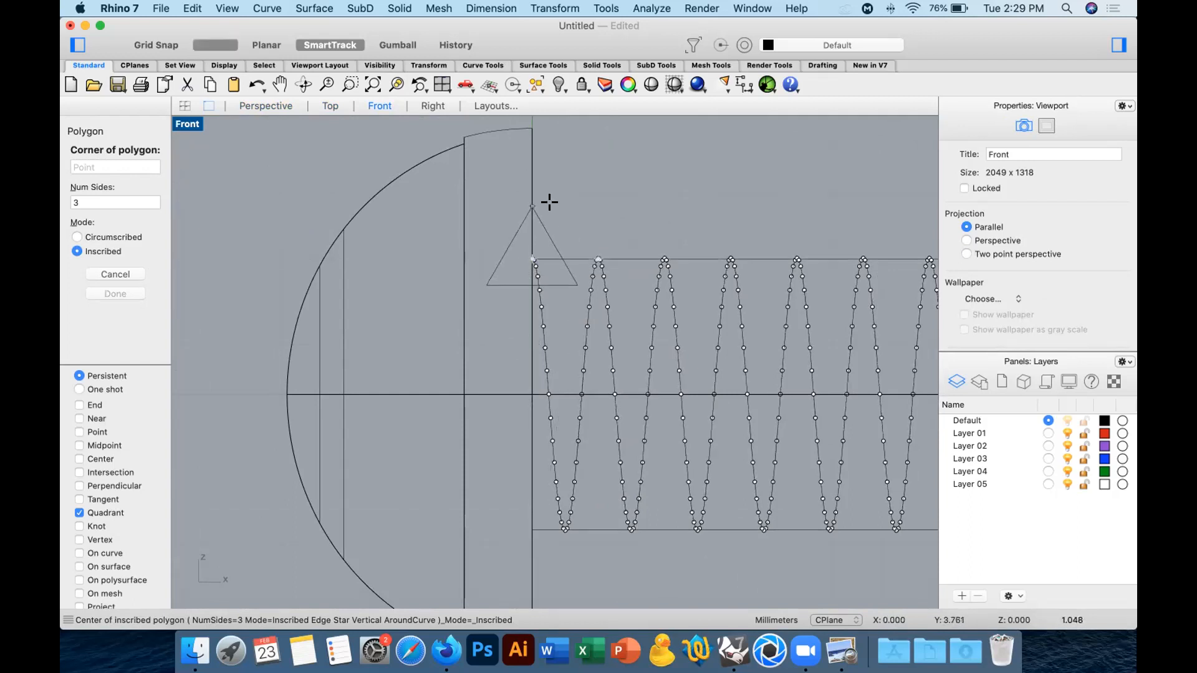
{"action": "left_click", "coordinate": [549, 202]}
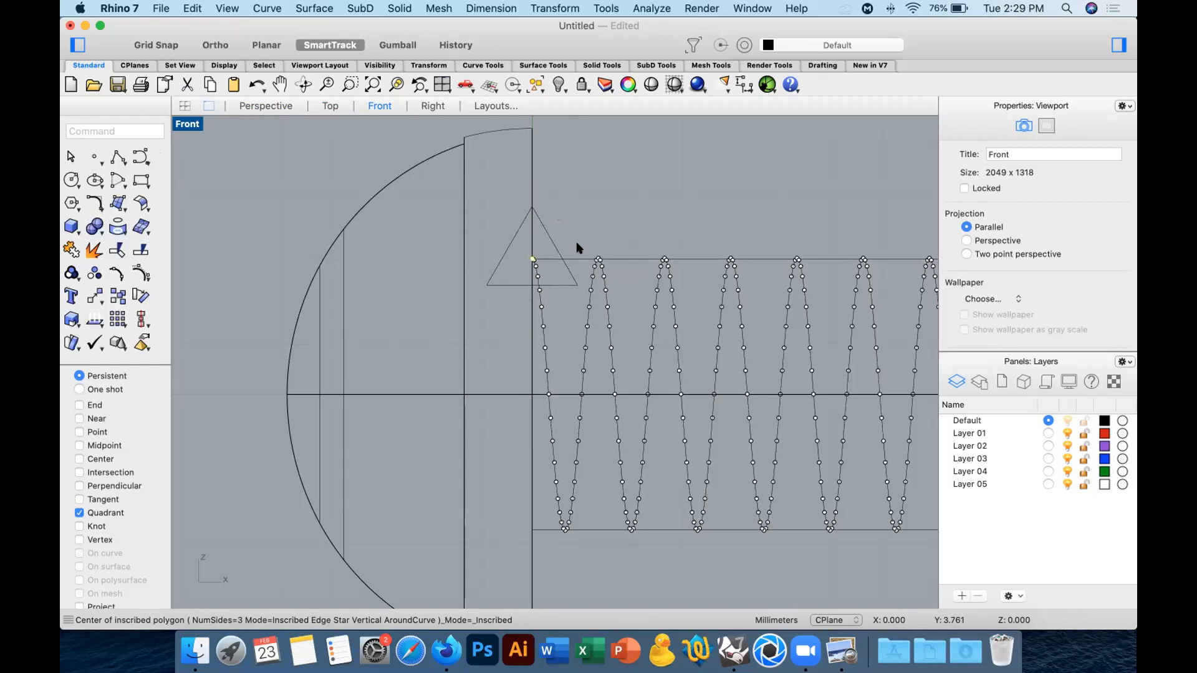
In the Perspective view, select the screw body and hide it, keeping the helix and the triangle displayed.
{"action": "scroll", "coordinate": [583, 214], "scroll_direction": "down", "scroll_amount": 3}
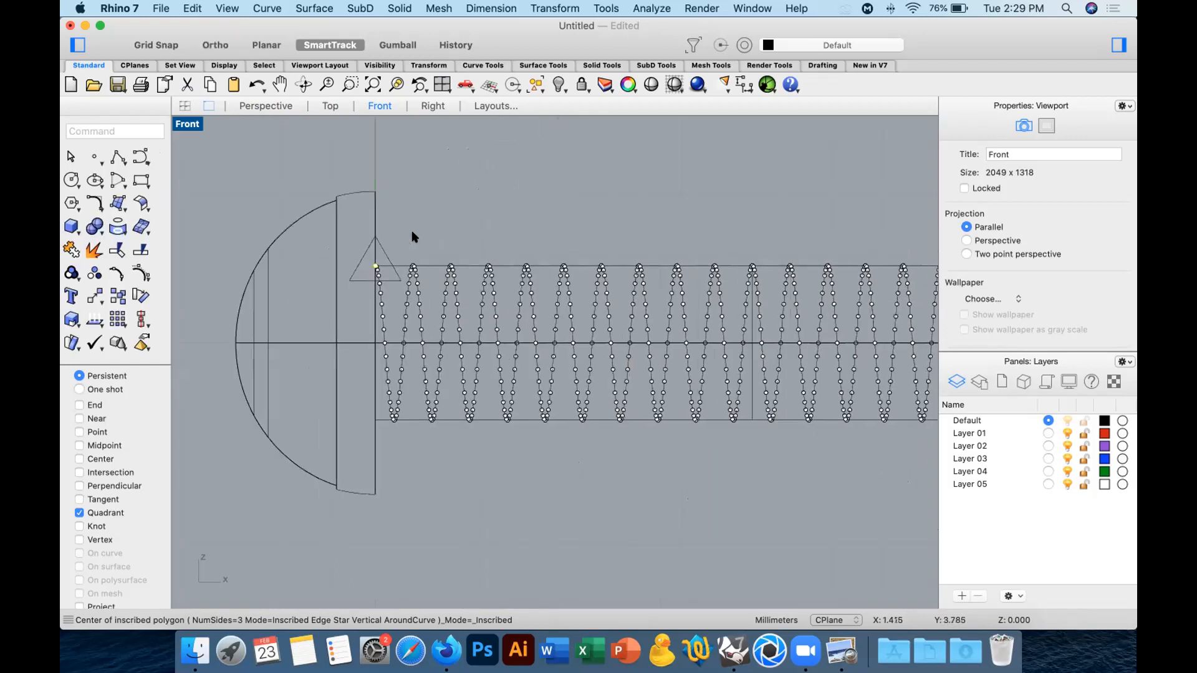
{"action": "left_click", "coordinate": [265, 106]}
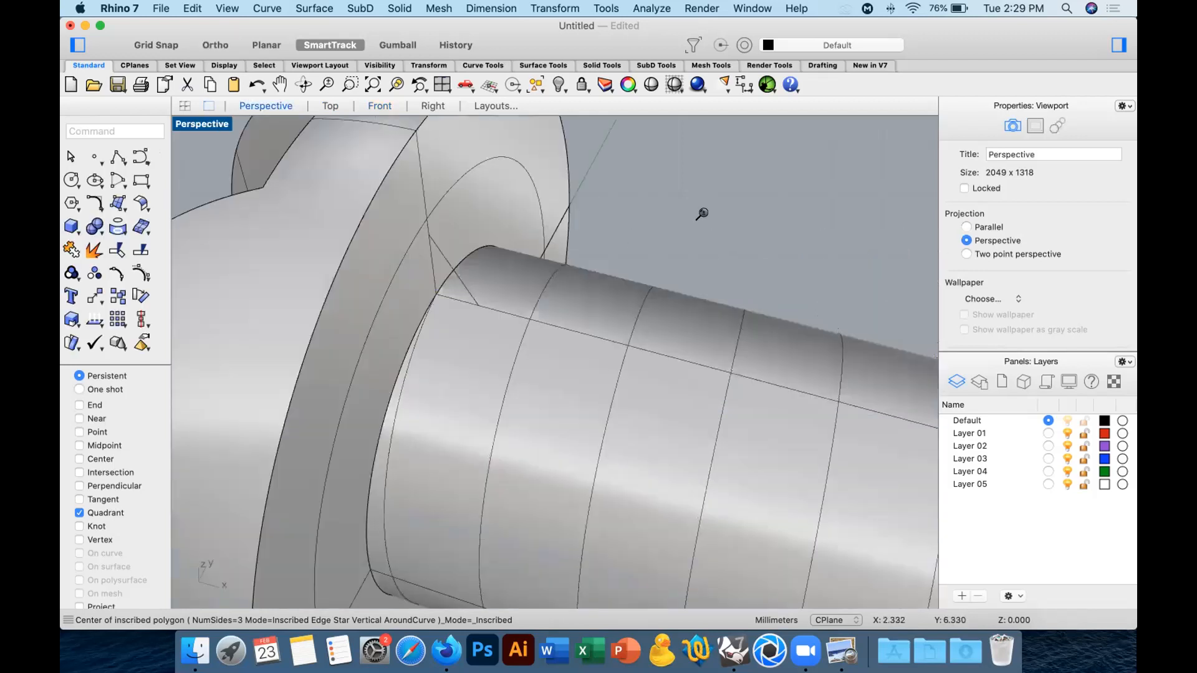
{"action": "scroll", "coordinate": [695, 212], "scroll_direction": "down", "scroll_amount": 3}
{"action": "left_click", "coordinate": [604, 264]}
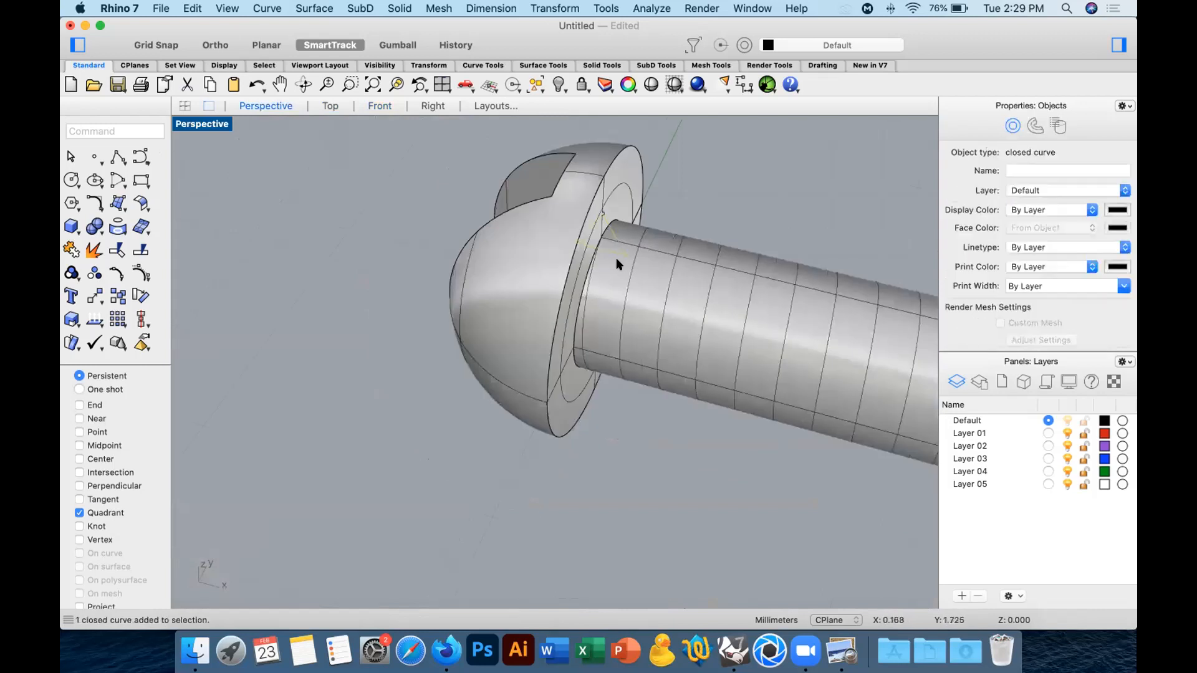
{"action": "left_click", "coordinate": [630, 262]}
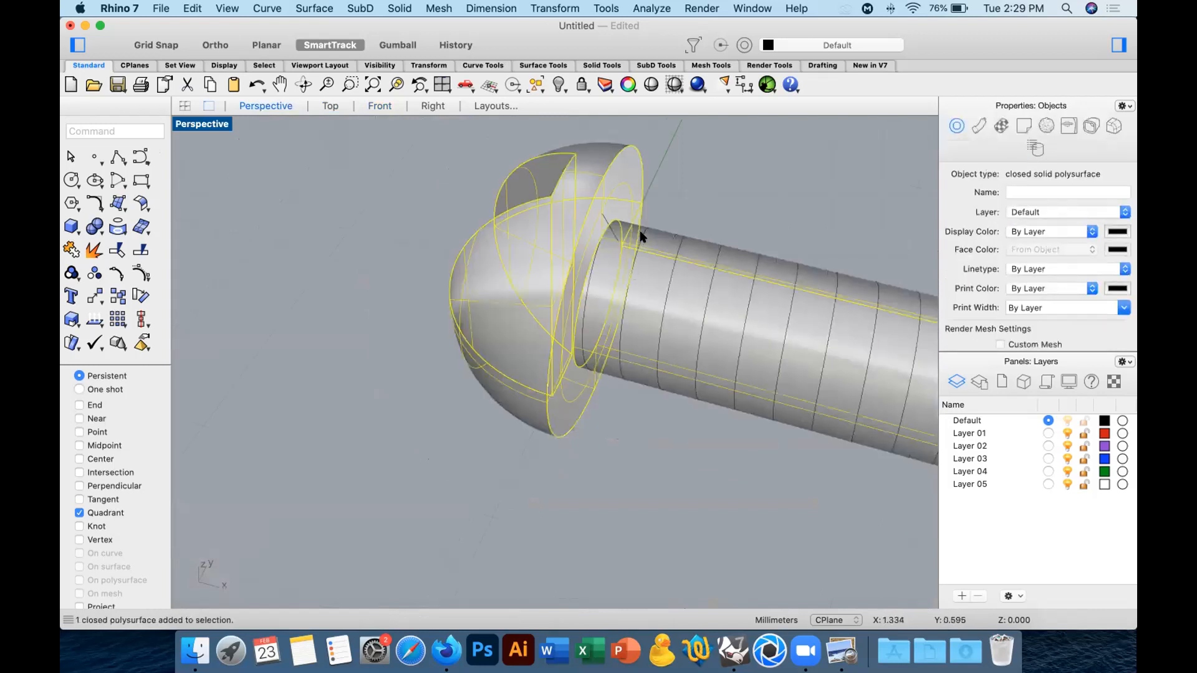
{"action": "left_click", "coordinate": [643, 237]}
{"action": "left_click", "coordinate": [709, 258]}
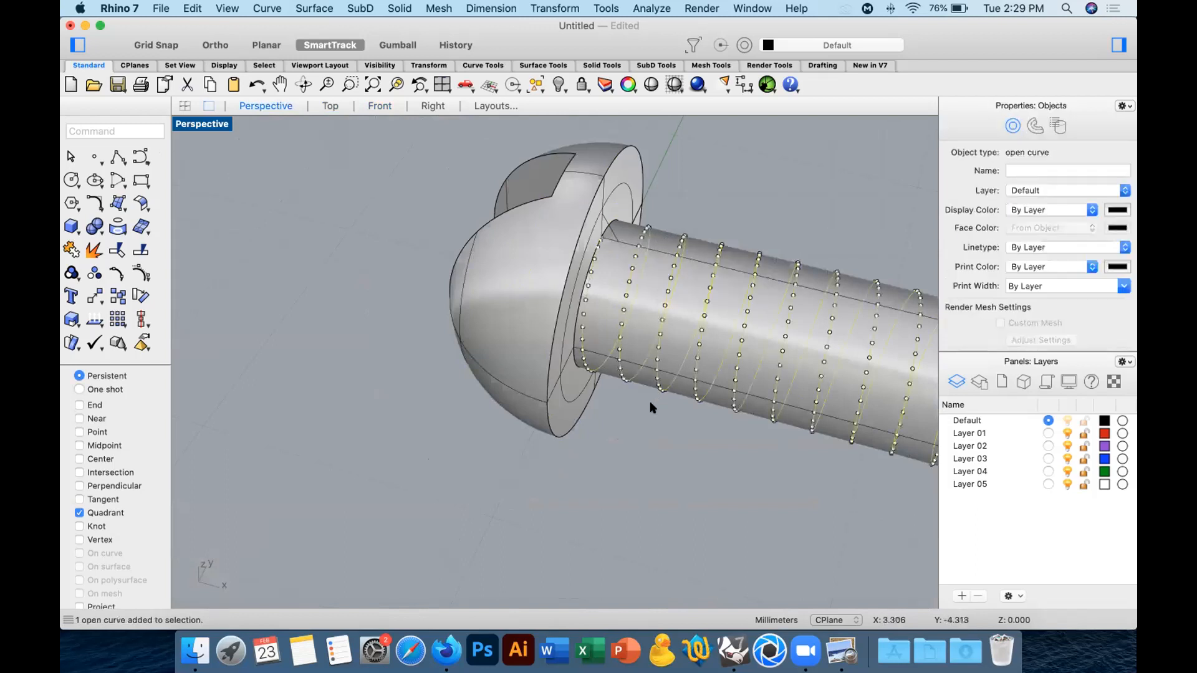
{"action": "left_click", "coordinate": [596, 406]}
{"action": "left_click", "coordinate": [524, 321]}
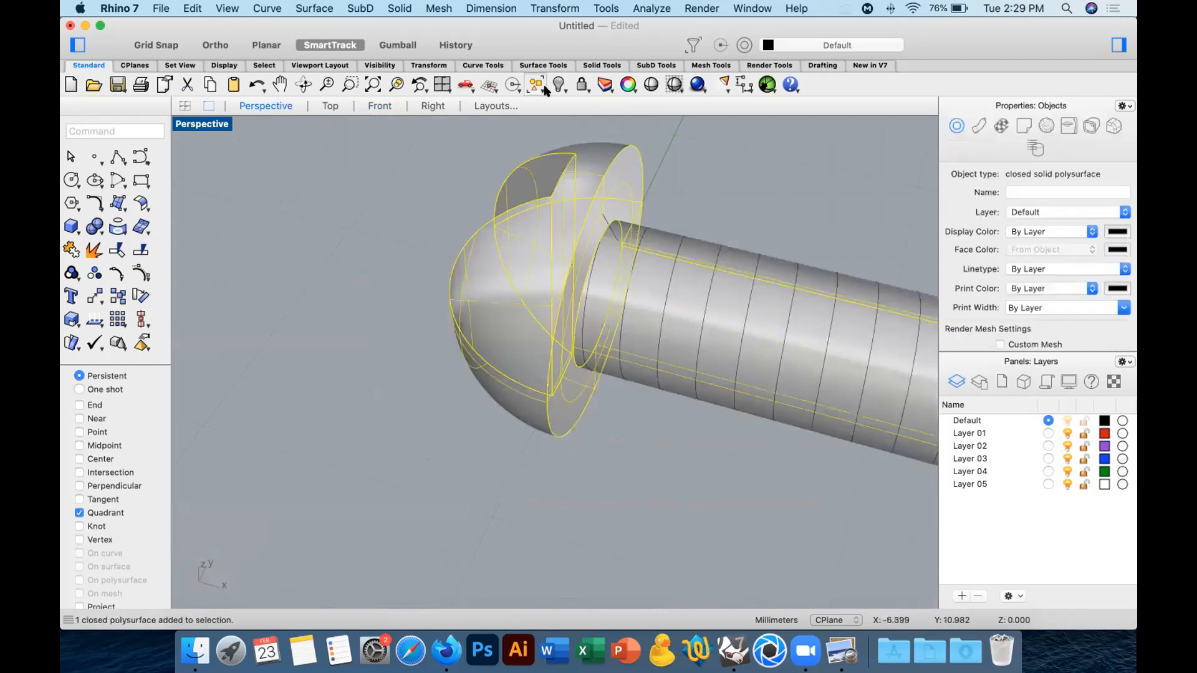
{"action": "left_click", "coordinate": [555, 79]}
Select the helix, turn off its control points and clear the selection.
{"action": "mouse_move", "coordinate": [411, 278]}
{"action": "right_mouse_down"}
{"action": "mouse_move", "coordinate": [393, 270]}
{"action": "mouse_move", "coordinate": [429, 264]}
{"action": "right_mouse_up"}
{"action": "right_click_drag", "start_coordinate": [508, 256], "coordinate": [449, 278]}
{"action": "scroll", "coordinate": [368, 206], "scroll_direction": "up", "scroll_amount": 3}
{"action": "left_click", "coordinate": [379, 218]}
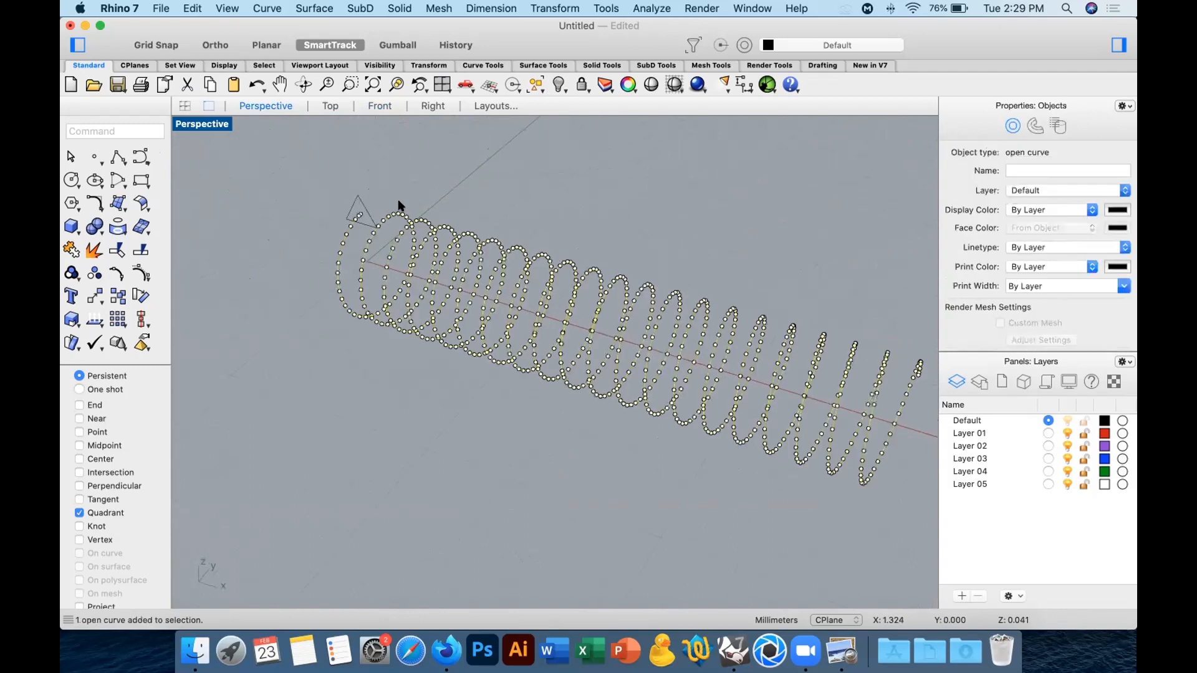
{"action": "left_click", "coordinate": [496, 184]}
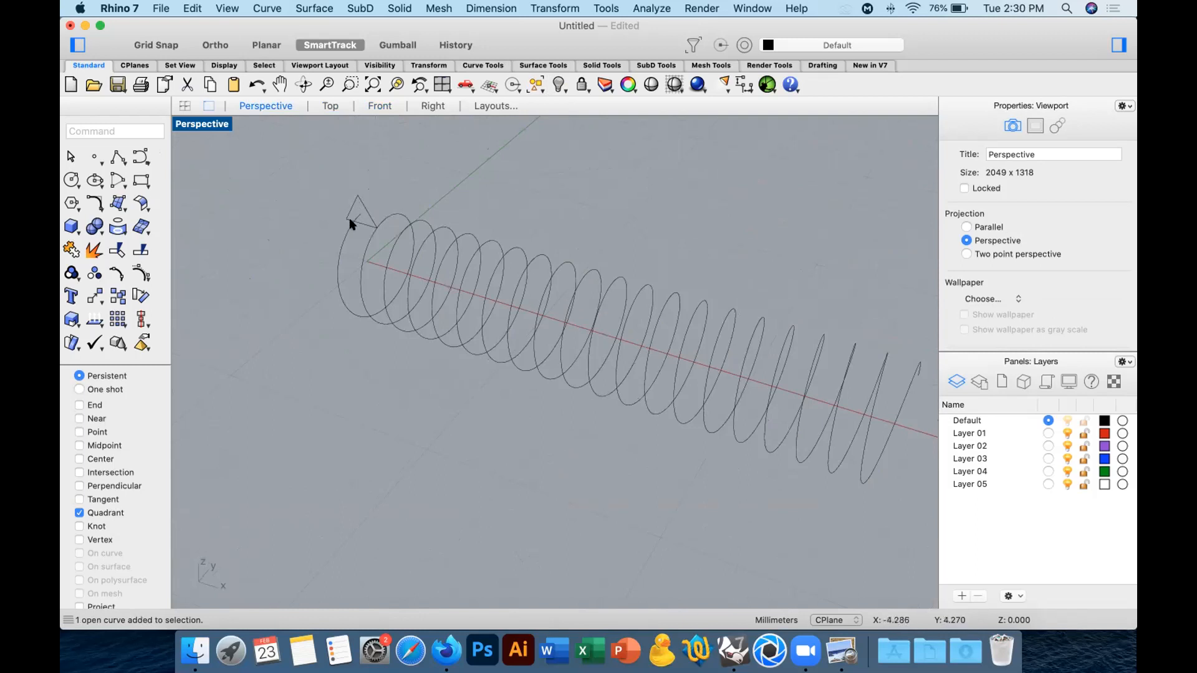
Start a Sweep 1 Rail with the helix as the rail and the triangle as its only cross section.
{"action": "left_click", "coordinate": [122, 208]}
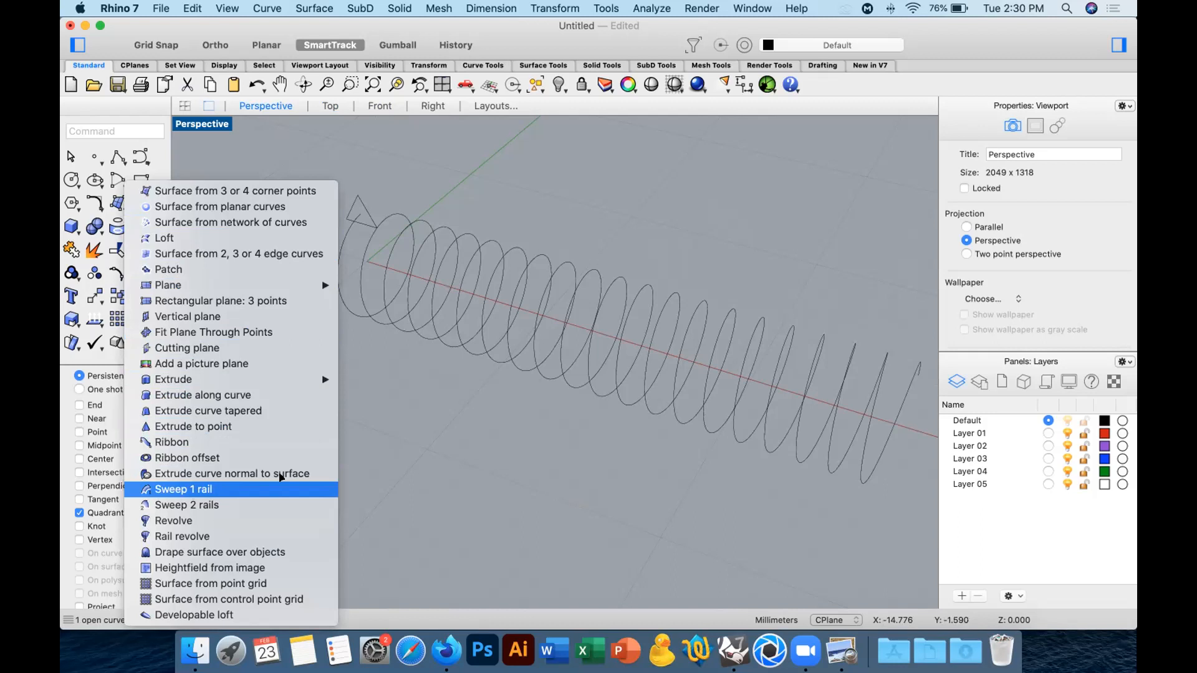
{"action": "left_click", "coordinate": [185, 489]}
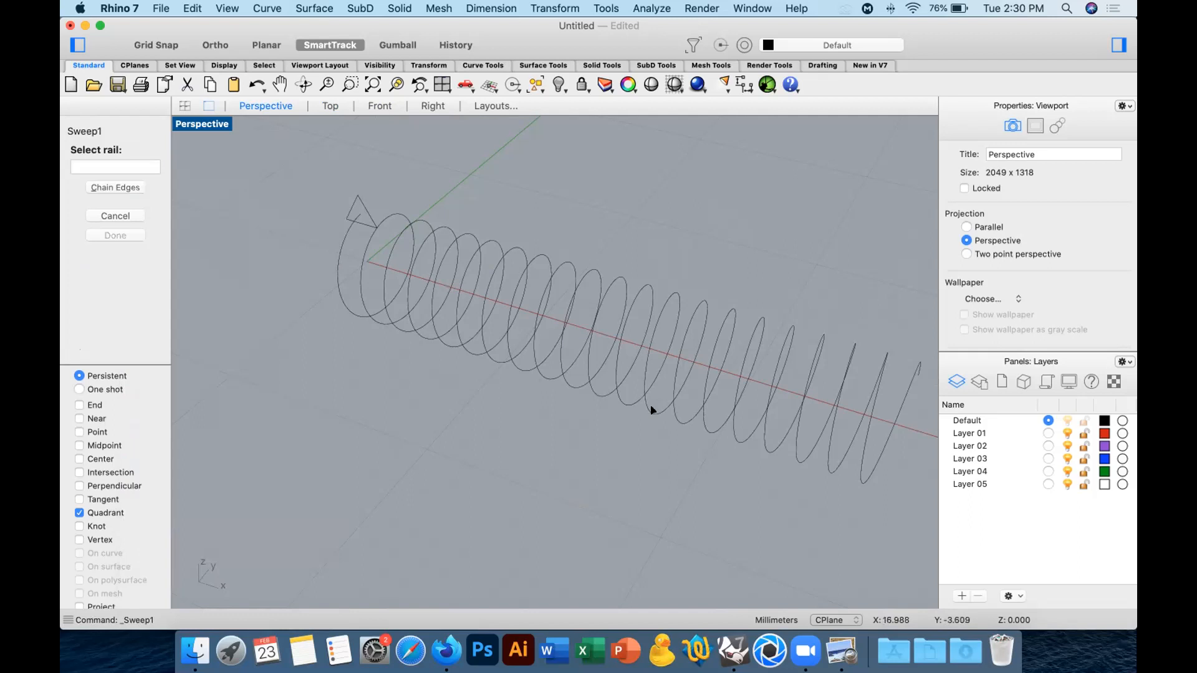
{"action": "right_click_drag", "start_coordinate": [362, 245], "coordinate": [424, 228]}
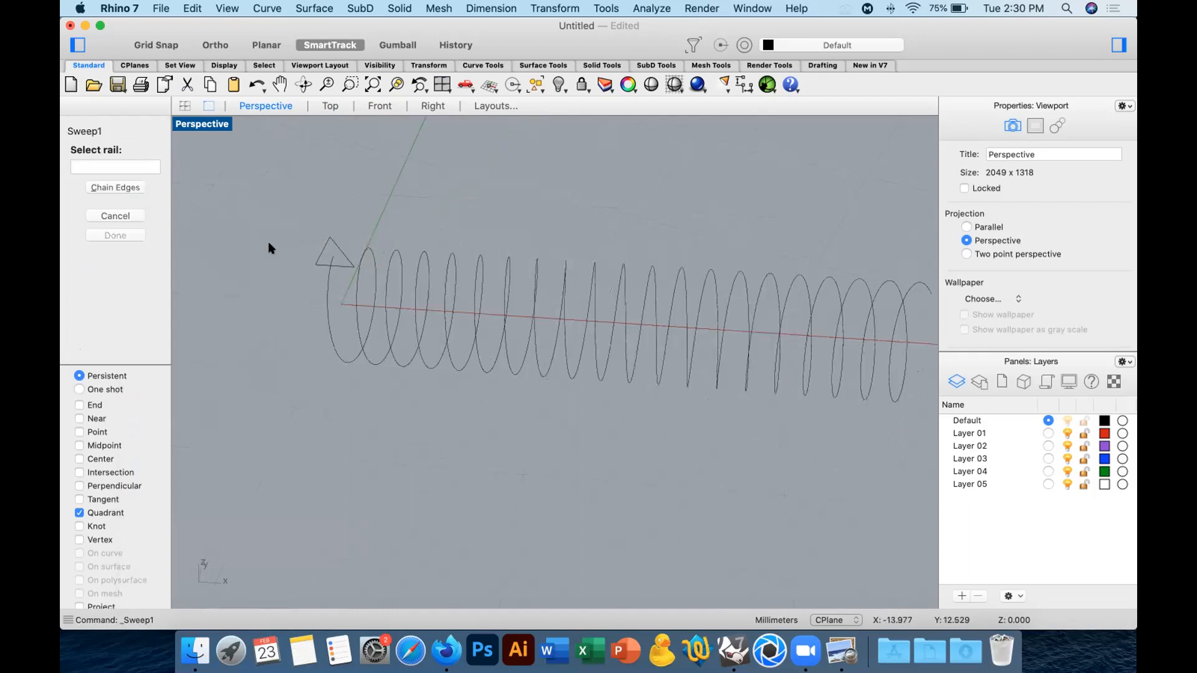
{"action": "left_click", "coordinate": [326, 288]}
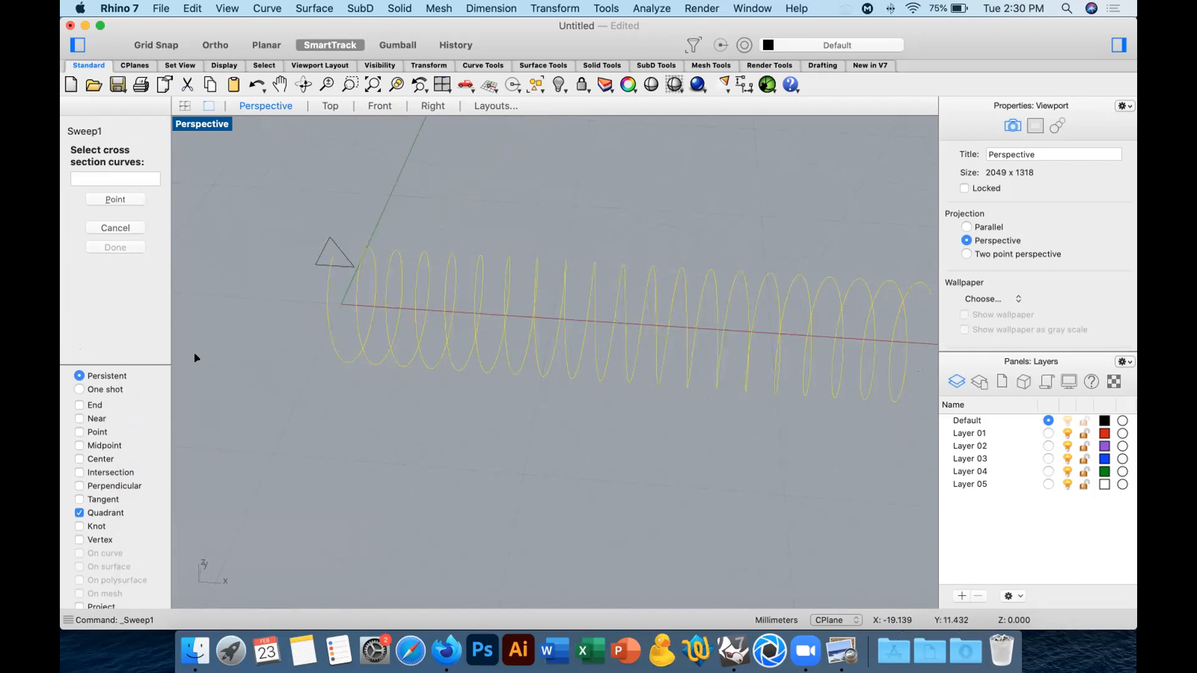
{"action": "left_click", "coordinate": [323, 252]}
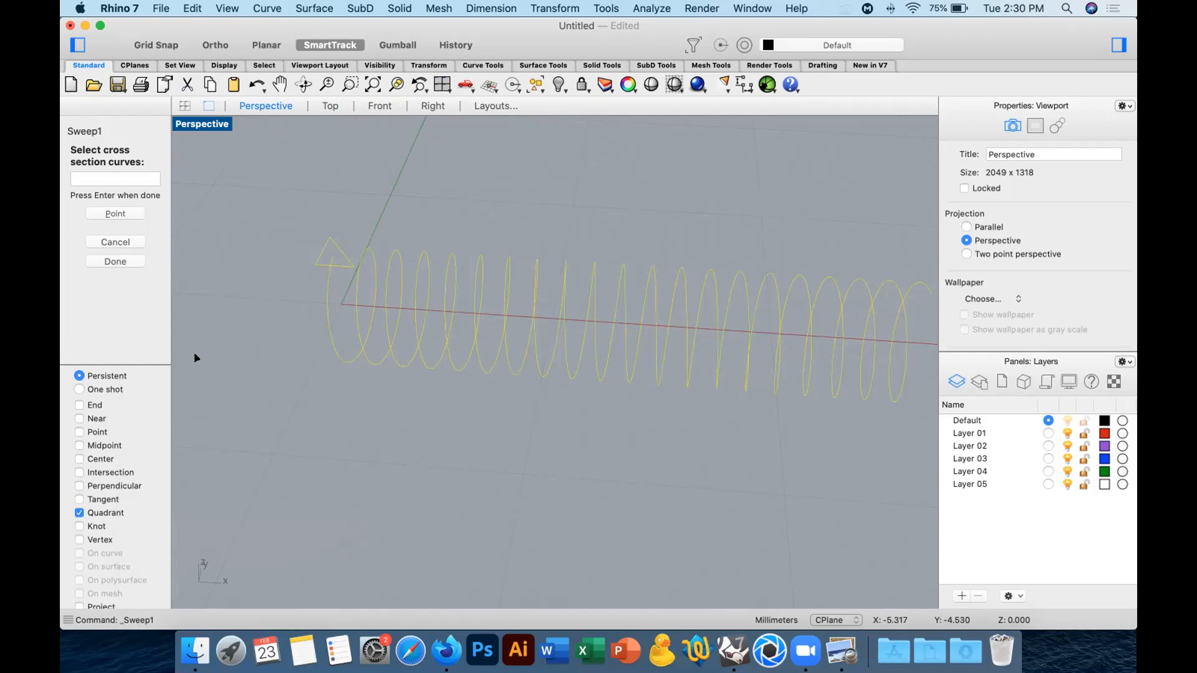
{"action": "key", "text": "Return"}
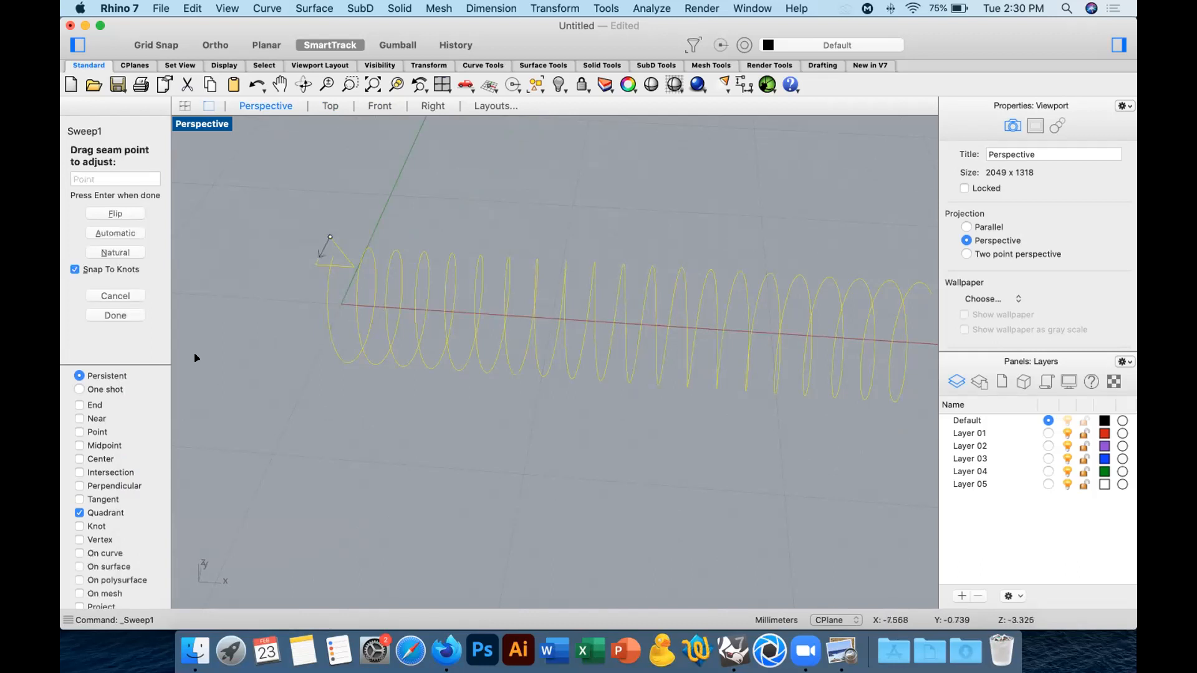
Check the seam point at the triangle's apex and accept it for the sweep.
{"action": "right_click_drag", "start_coordinate": [431, 361], "coordinate": [372, 380]}
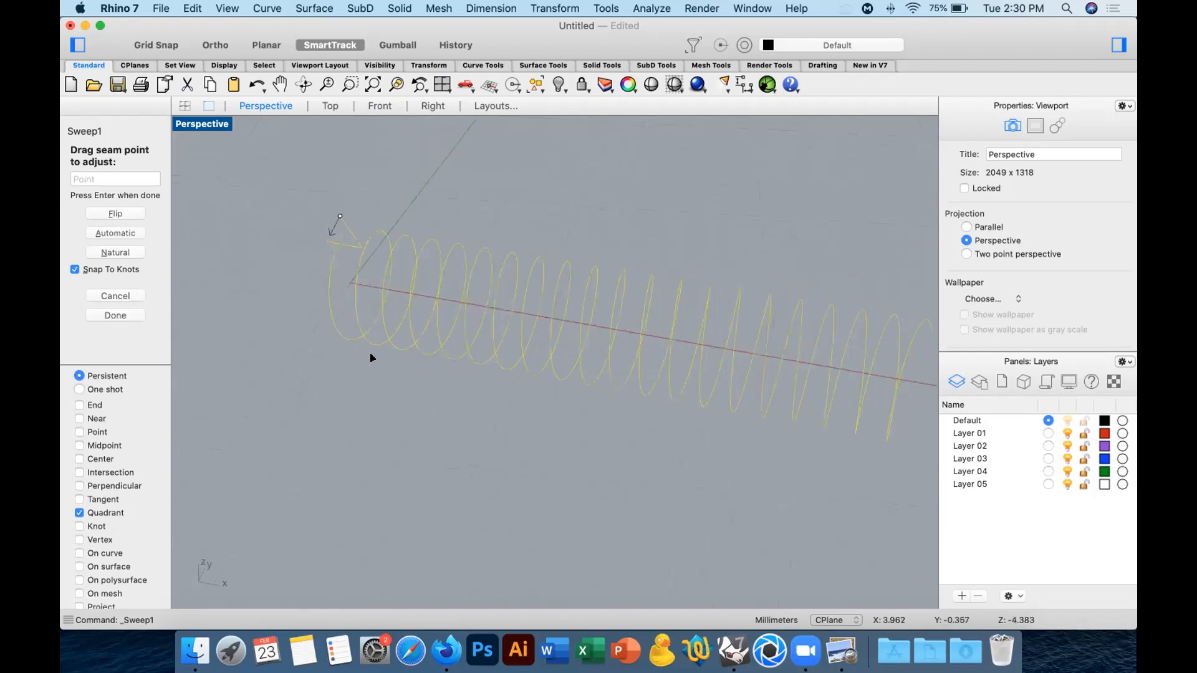
{"action": "right_click_drag", "start_coordinate": [409, 160], "coordinate": [412, 161]}
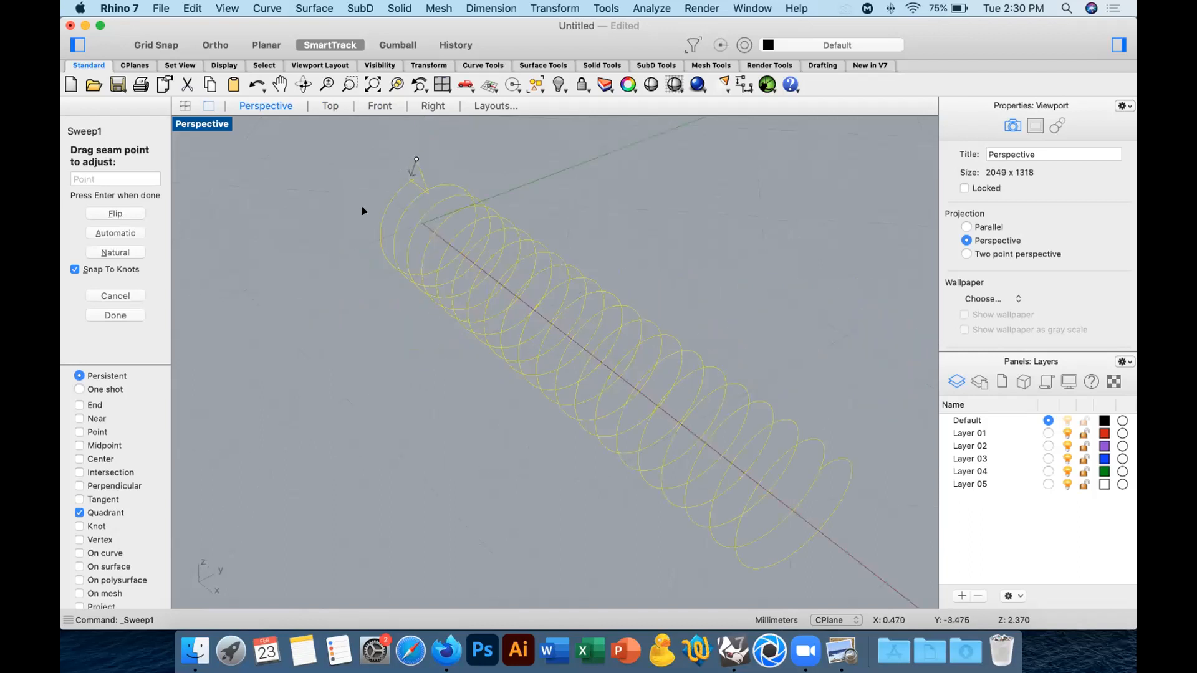
{"action": "mouse_move", "coordinate": [361, 210]}
{"action": "right_mouse_down"}
{"action": "mouse_move", "coordinate": [356, 225]}
{"action": "mouse_move", "coordinate": [394, 225]}
{"action": "mouse_move", "coordinate": [351, 215]}
{"action": "right_mouse_up"}
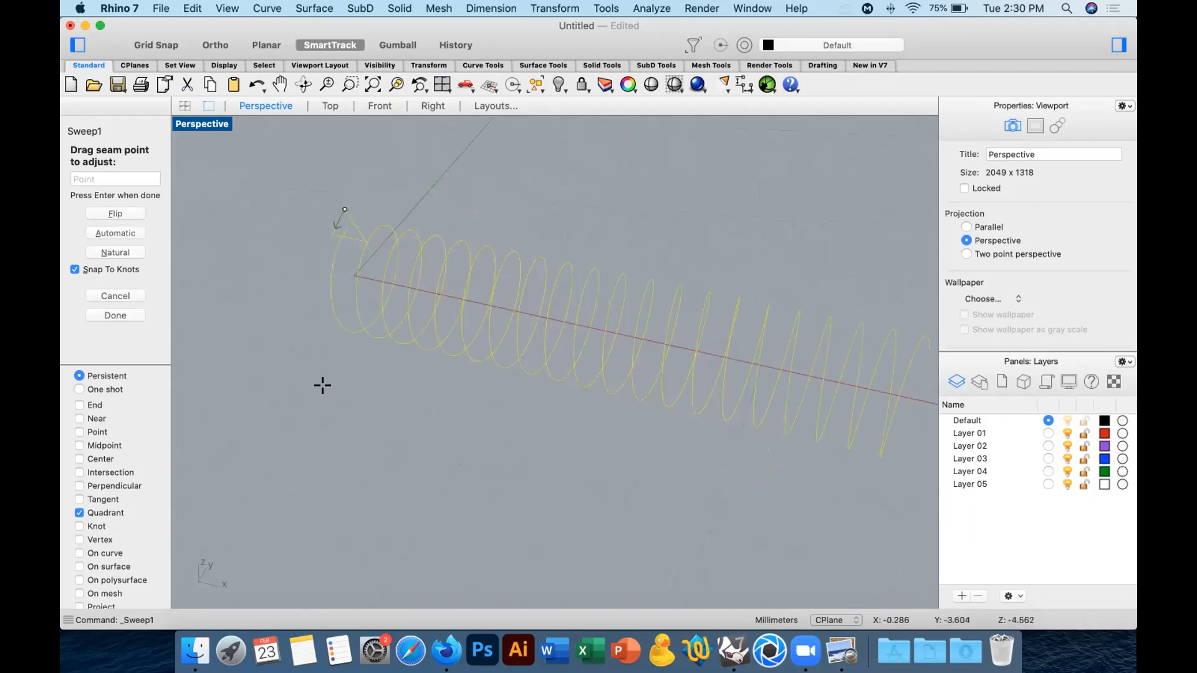
{"action": "key", "text": "Return"}
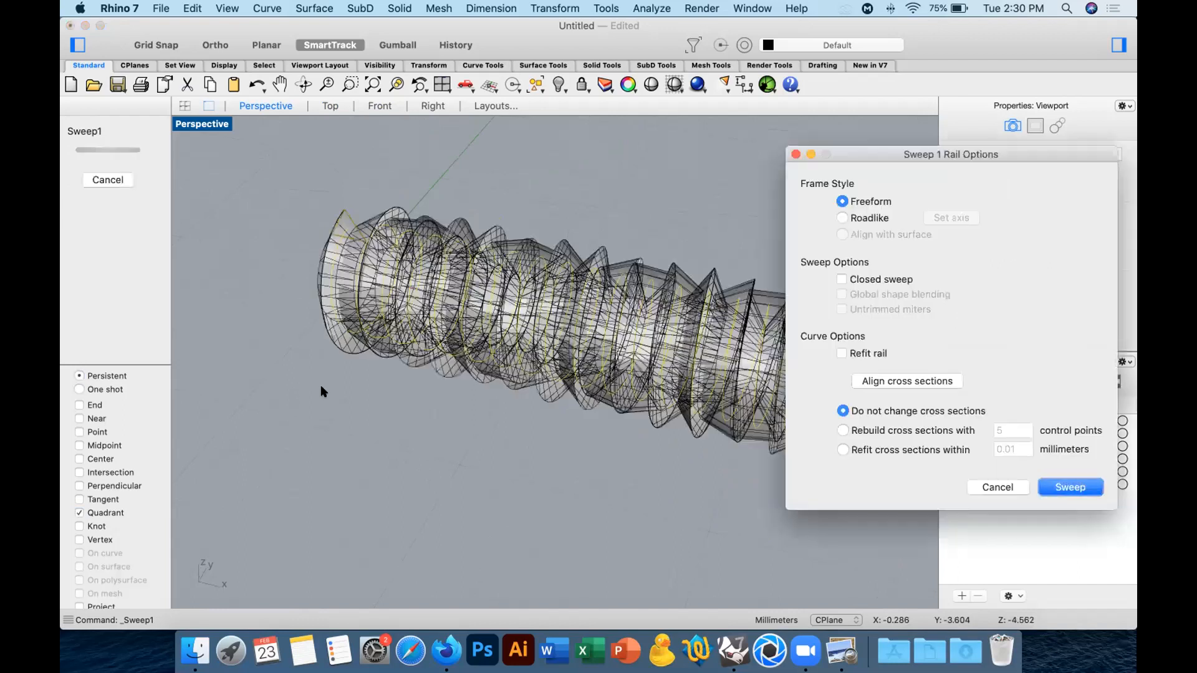
Set the sweep's frame style to Roadlike, define its axis along the shank in the Top view, and create the thread.
{"action": "left_click_drag", "start_coordinate": [879, 154], "coordinate": [958, 161]}
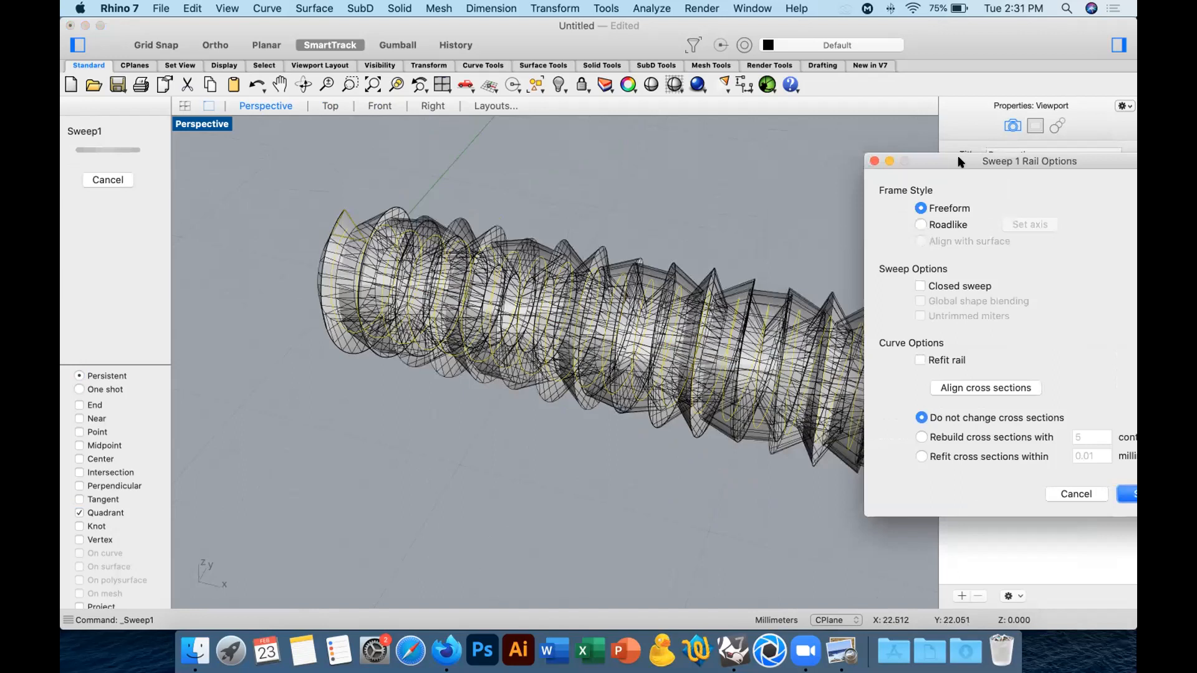
{"action": "right_click_drag", "start_coordinate": [439, 206], "coordinate": [775, 306]}
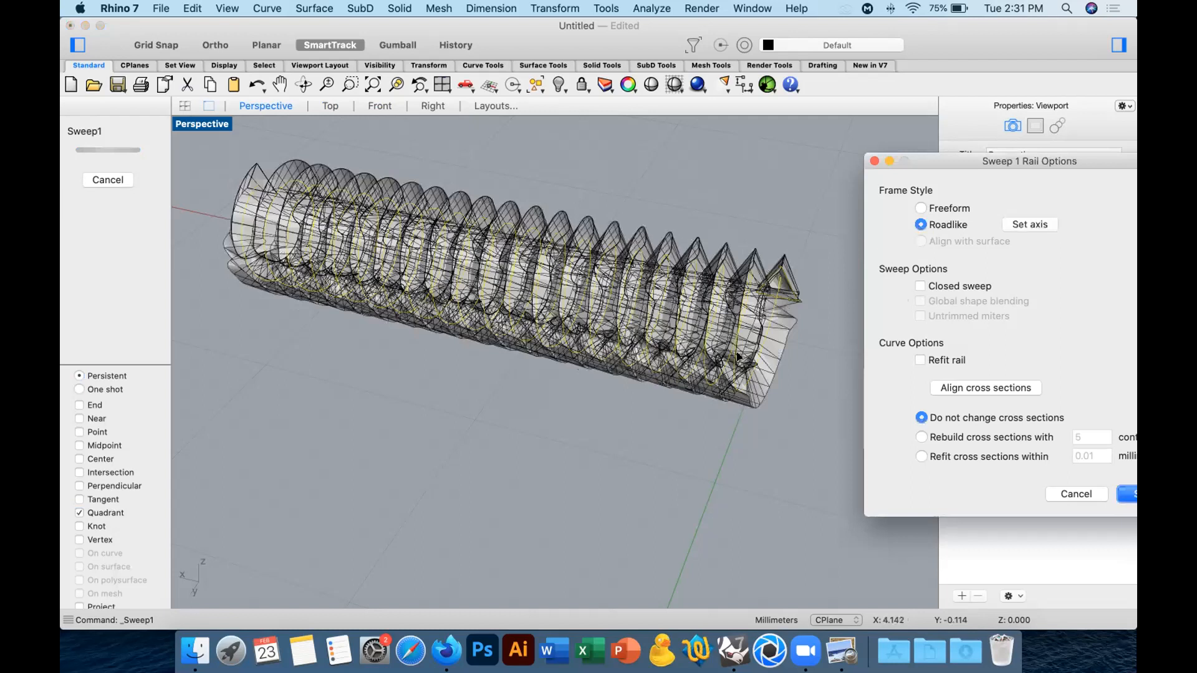
{"action": "right_click_drag", "start_coordinate": [631, 331], "coordinate": [420, 365]}
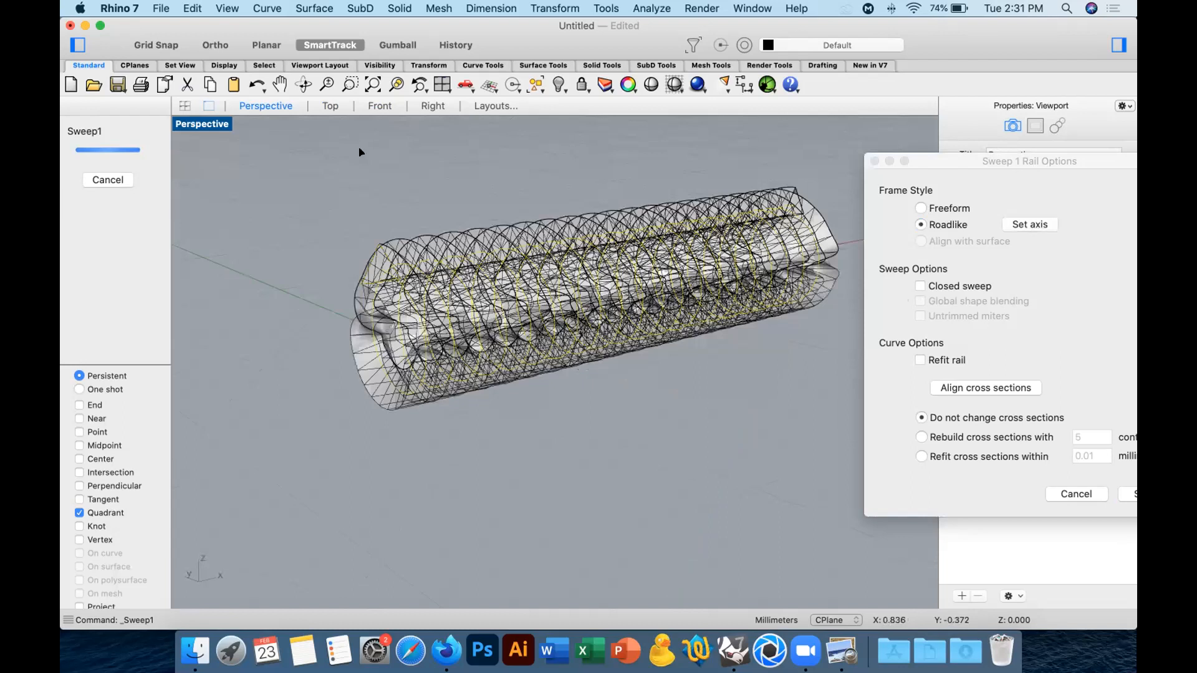
{"action": "right_click_drag", "start_coordinate": [332, 121], "coordinate": [361, 201]}
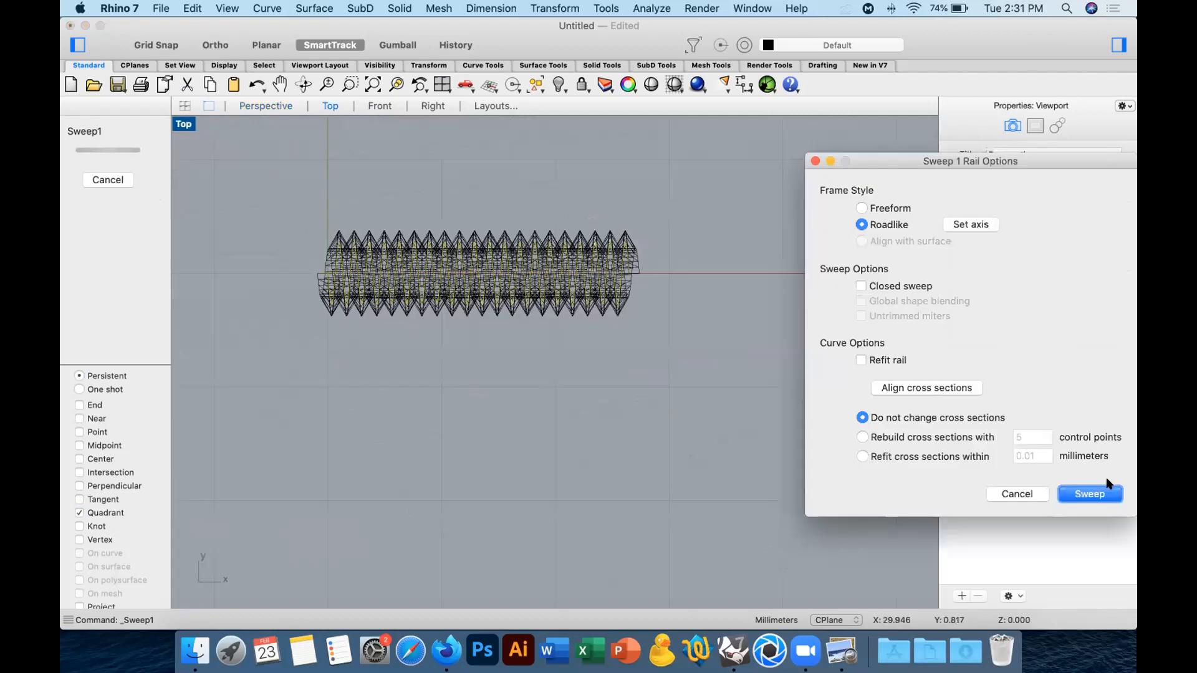
{"action": "left_click", "coordinate": [1084, 494]}
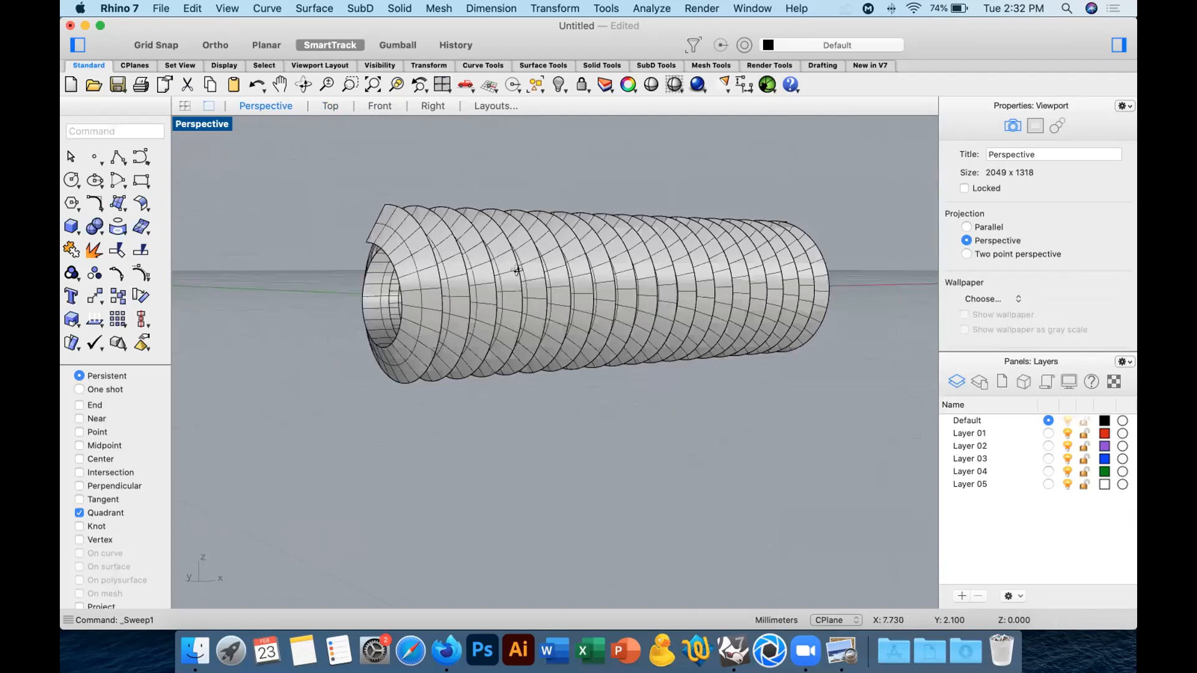
Show the hidden screw body again and inspect how the thread fits around the shank.
{"action": "right_click_drag", "start_coordinate": [608, 276], "coordinate": [682, 284]}
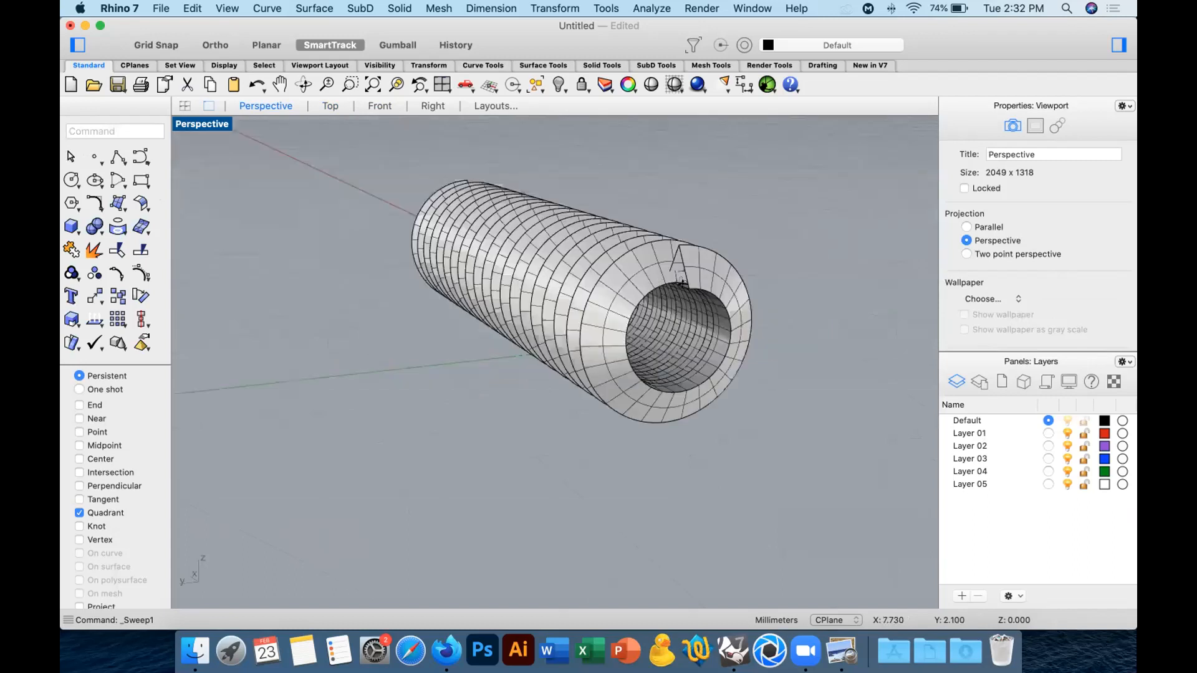
{"action": "left_click", "coordinate": [560, 84]}
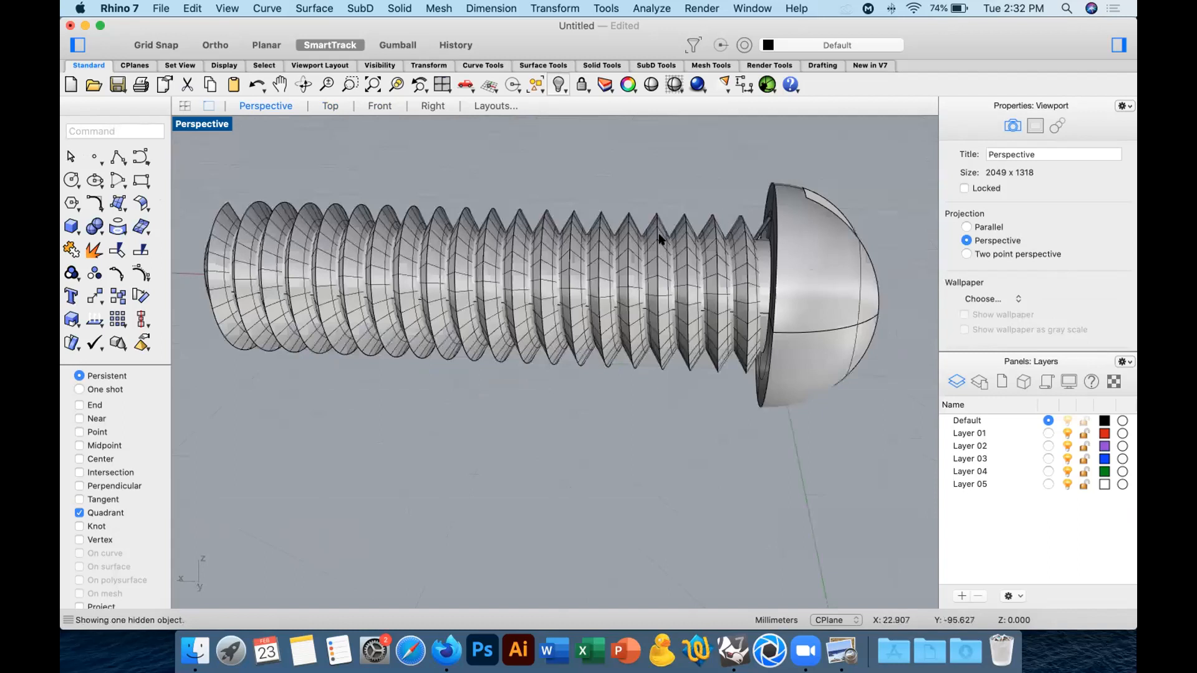
{"action": "right_click_drag", "start_coordinate": [660, 235], "coordinate": [771, 296]}
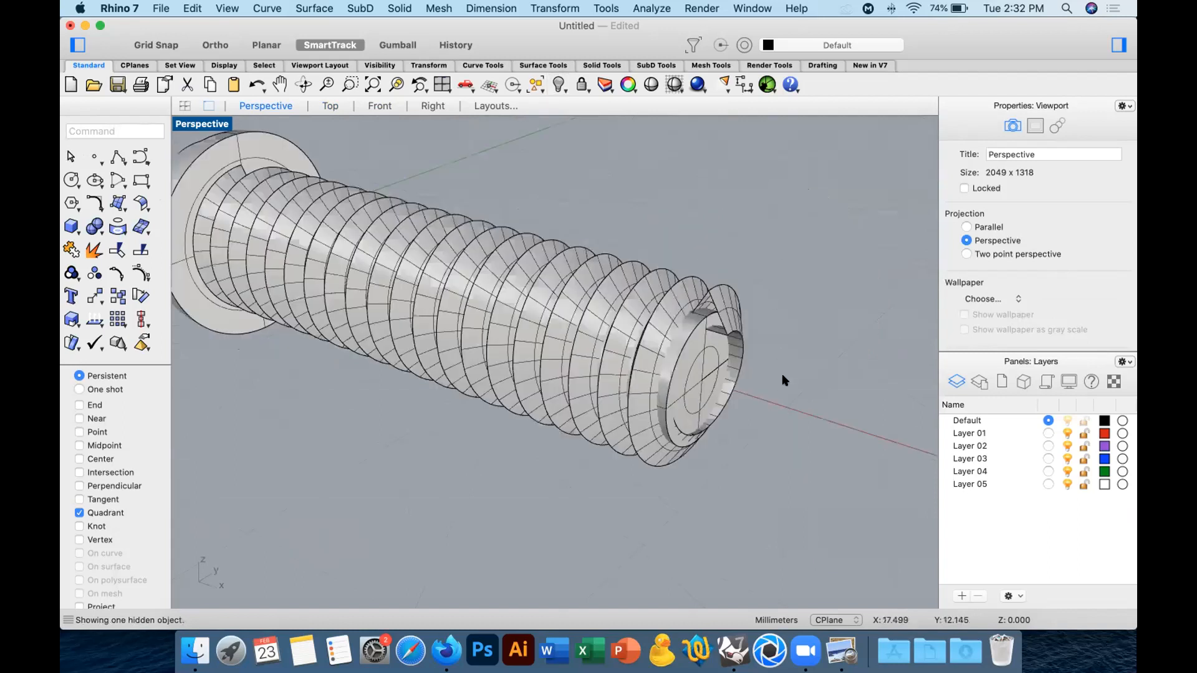
Turn off the isocurve display on the thread and hide the screw body.
{"action": "left_click", "coordinate": [736, 312]}
{"action": "scroll", "coordinate": [785, 380], "scroll_direction": "up", "scroll_amount": 5}
{"action": "right_click_drag", "start_coordinate": [785, 380], "coordinate": [879, 260]}
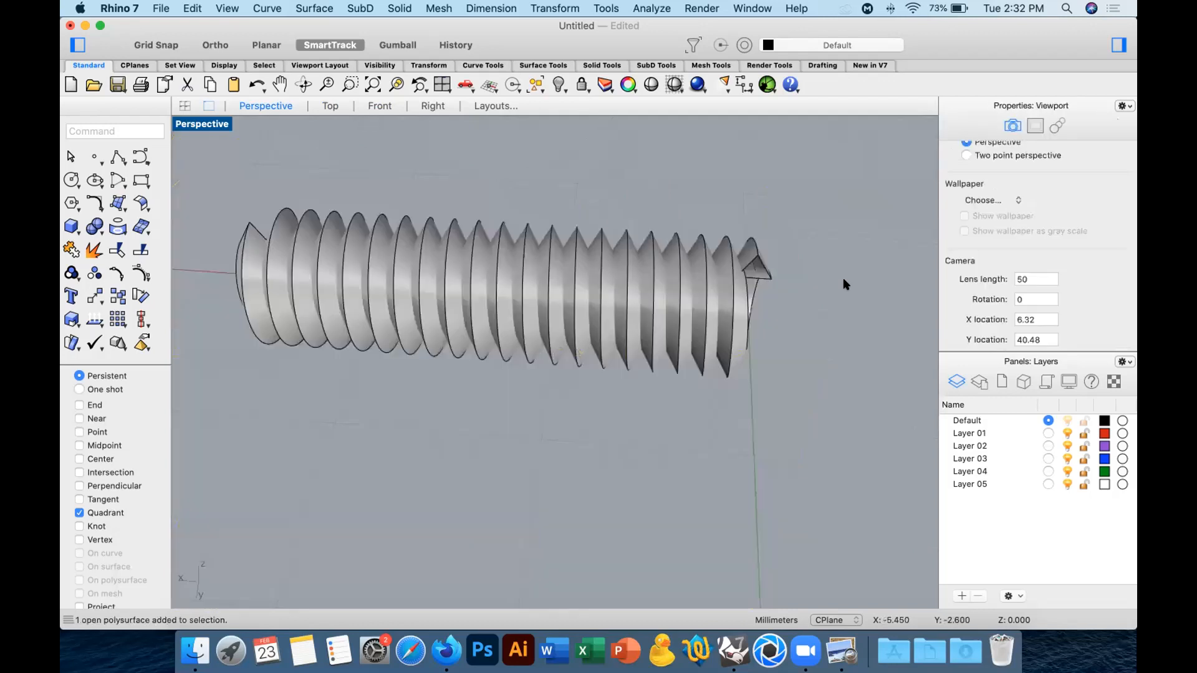
Cap both open ends of the thread to turn it into a closed solid.
{"action": "right_click_drag", "start_coordinate": [823, 293], "coordinate": [748, 363]}
{"action": "scroll", "coordinate": [740, 330], "scroll_direction": "up", "scroll_amount": 6}
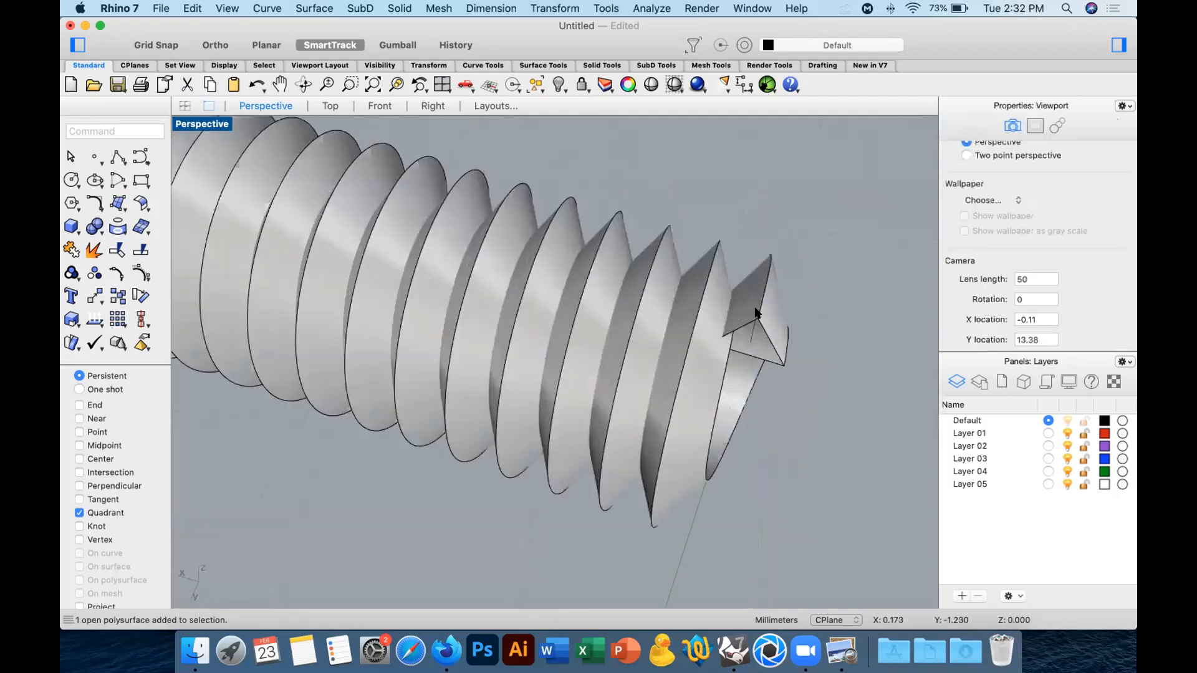
{"action": "scroll", "coordinate": [755, 312], "scroll_direction": "up", "scroll_amount": 3}
{"action": "left_click", "coordinate": [755, 312]}
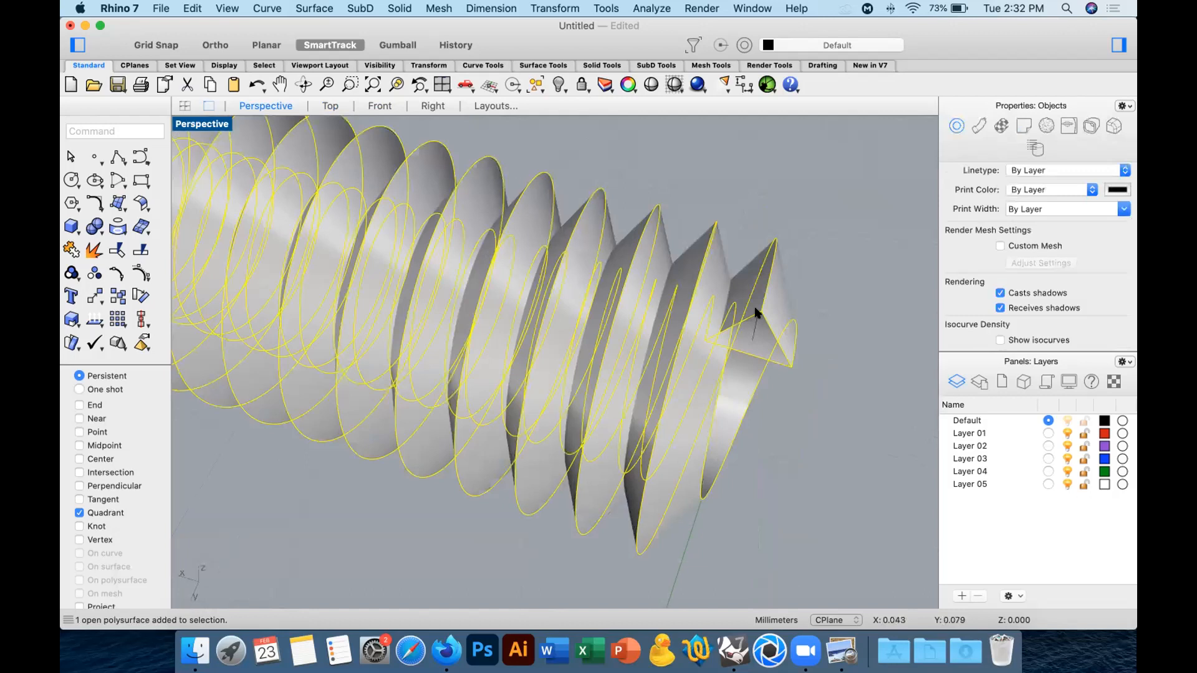
{"action": "type", "text": "Ca"}
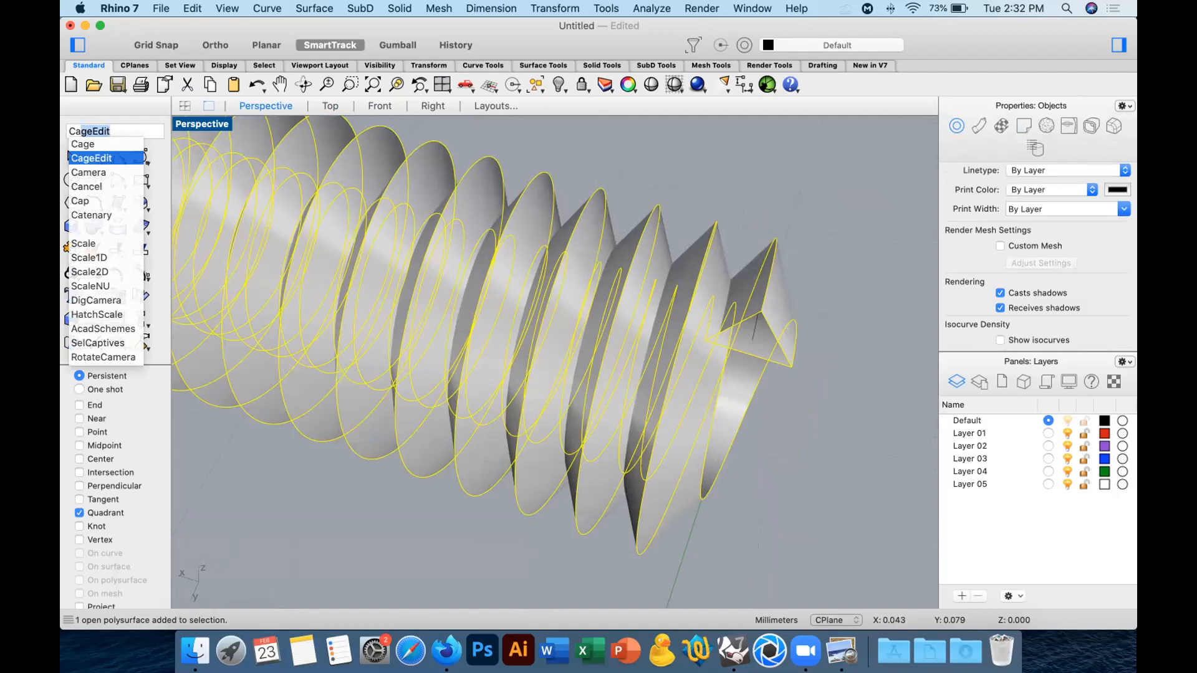
{"action": "type", "text": "p"}
{"action": "key", "text": "Return"}
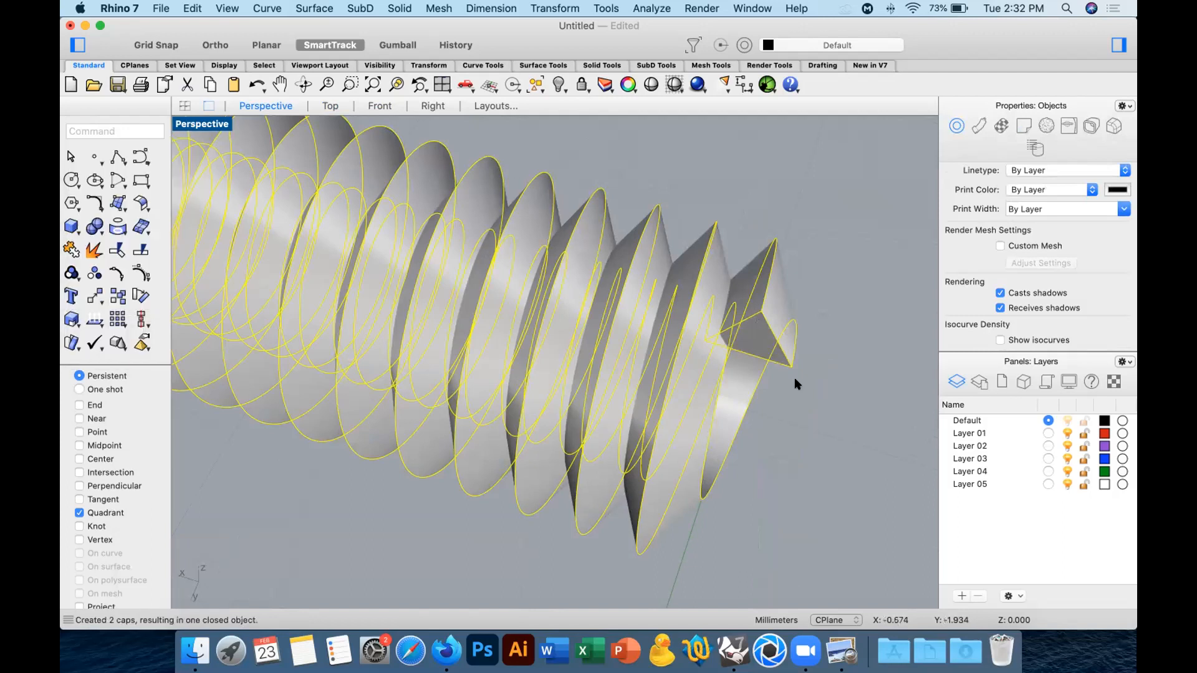
{"action": "left_click", "coordinate": [831, 429]}
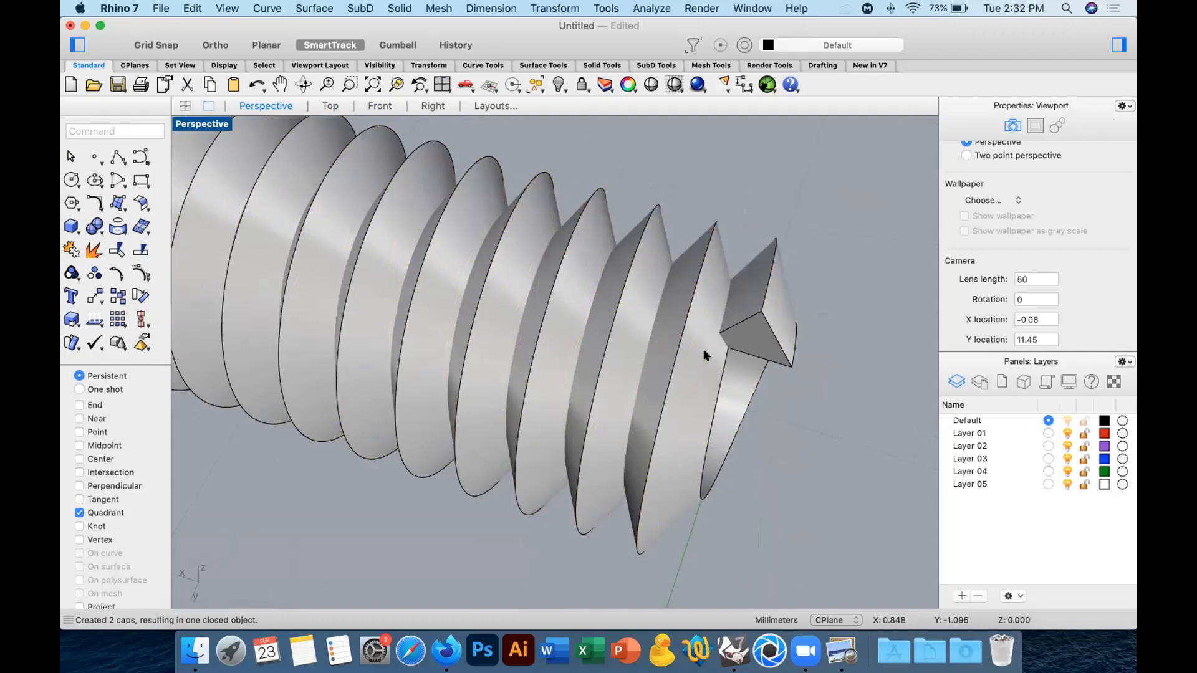
Shade the Top view and examine both ends of the capped thread there and in the Perspective view.
{"action": "left_click", "coordinate": [332, 105]}
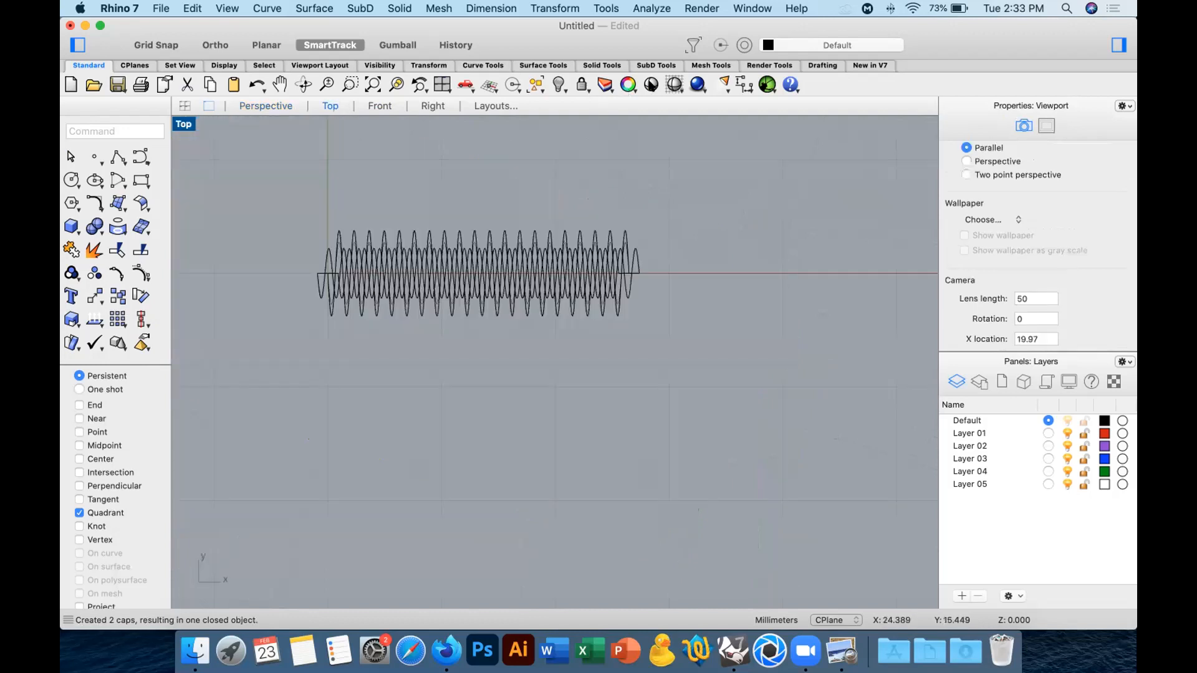
{"action": "left_click", "coordinate": [675, 84]}
{"action": "scroll", "coordinate": [315, 249], "scroll_direction": "up", "scroll_amount": 6}
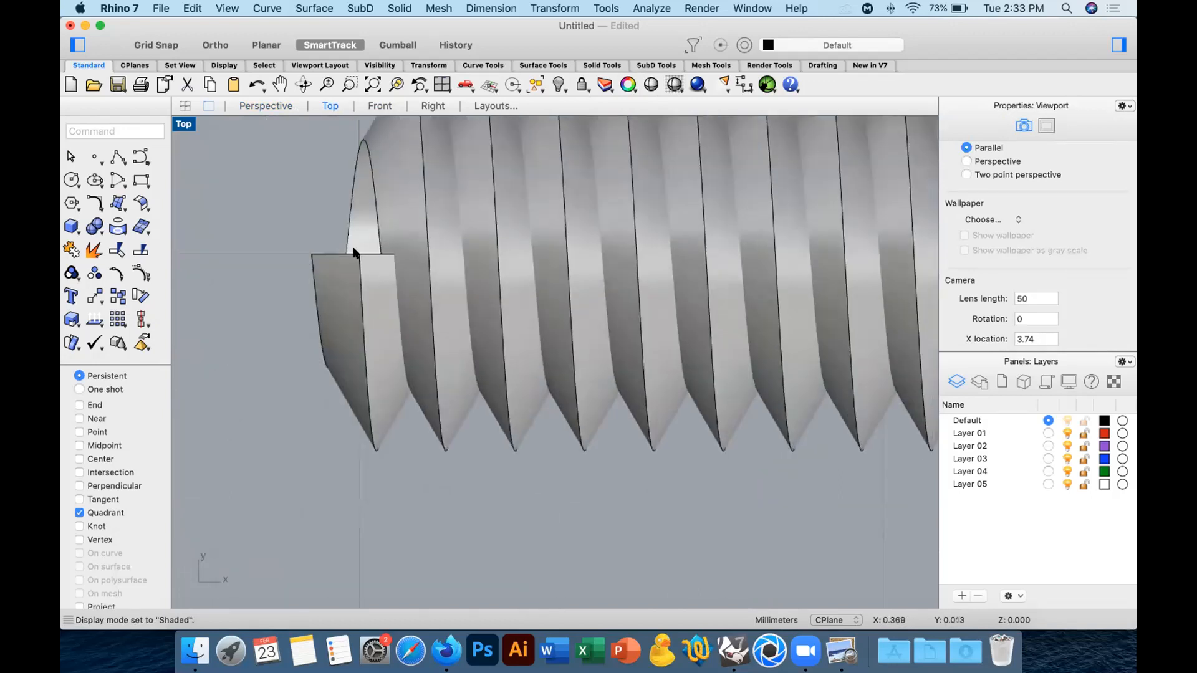
{"action": "scroll", "coordinate": [483, 261], "scroll_direction": "down", "scroll_amount": 7}
{"action": "right_click_drag", "start_coordinate": [673, 291], "coordinate": [254, 339]}
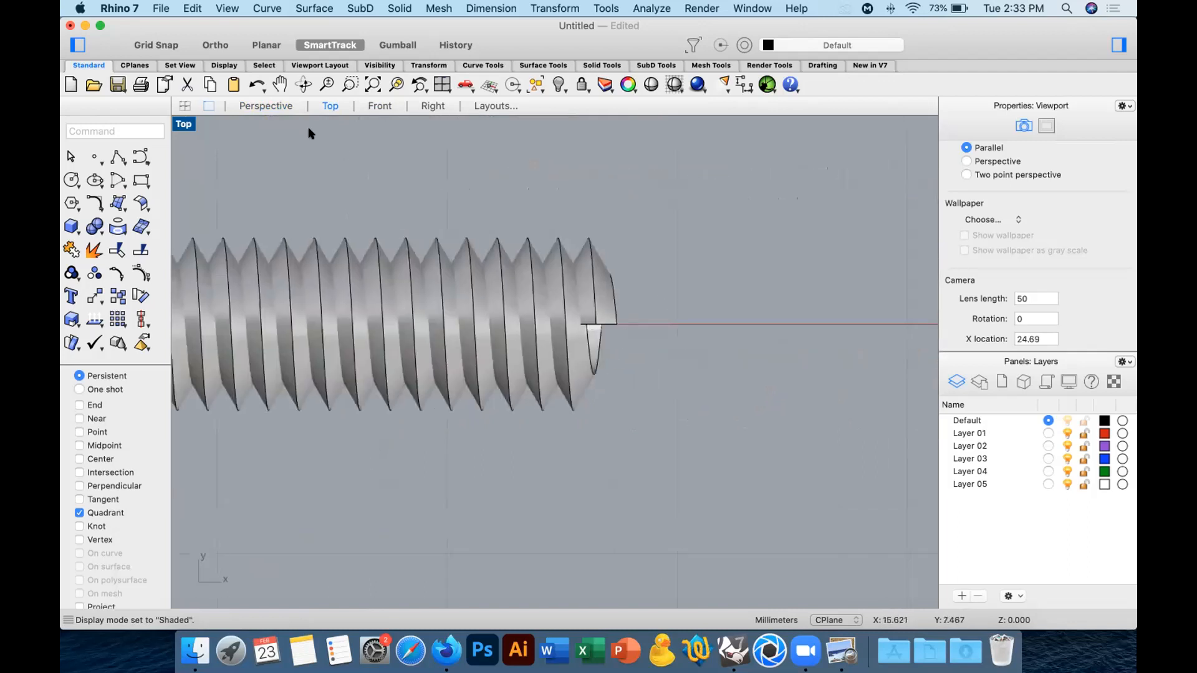
{"action": "left_click", "coordinate": [277, 107]}
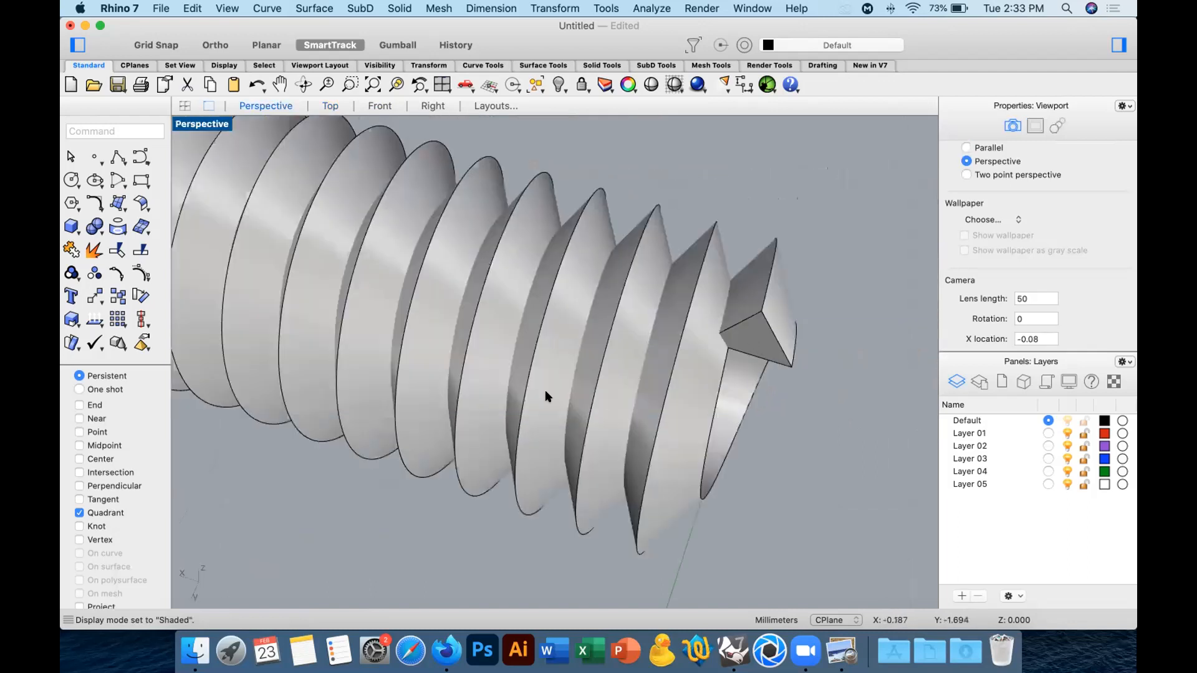
{"action": "scroll", "coordinate": [540, 391], "scroll_direction": "down", "scroll_amount": 5}
{"action": "mouse_move", "coordinate": [646, 362]}
{"action": "right_mouse_down"}
{"action": "mouse_move", "coordinate": [882, 383]}
{"action": "mouse_move", "coordinate": [652, 353]}
{"action": "right_mouse_up"}
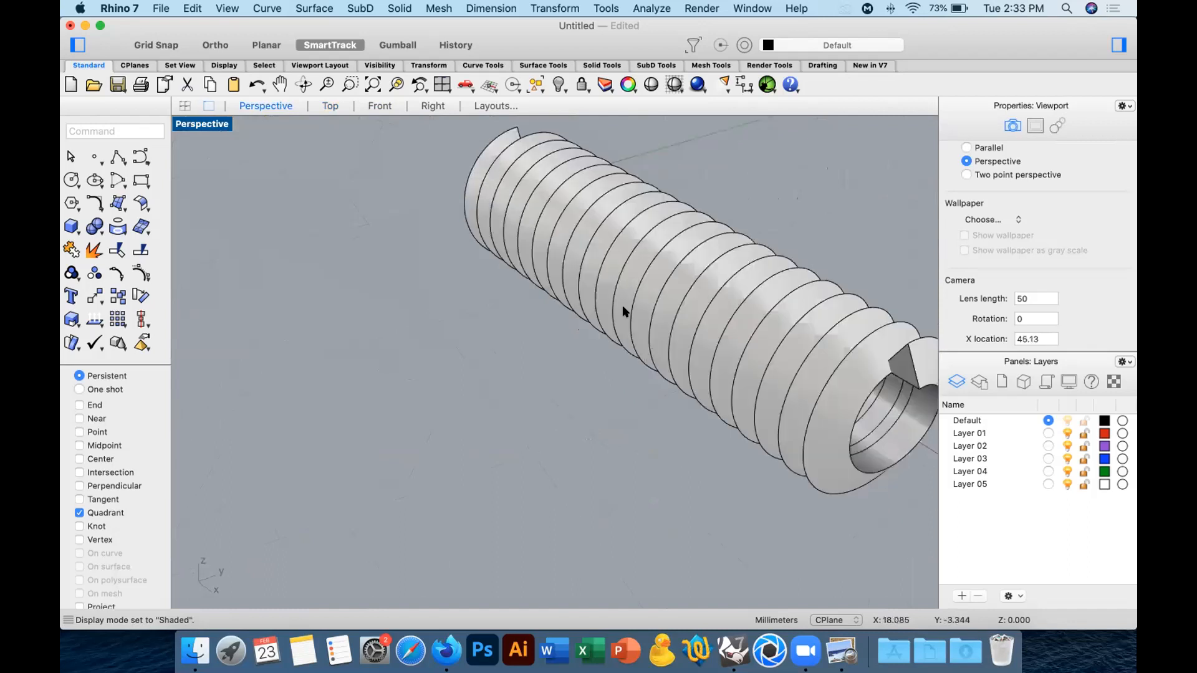
{"action": "right_click_drag", "start_coordinate": [622, 305], "coordinate": [431, 351], "text": "shift"}
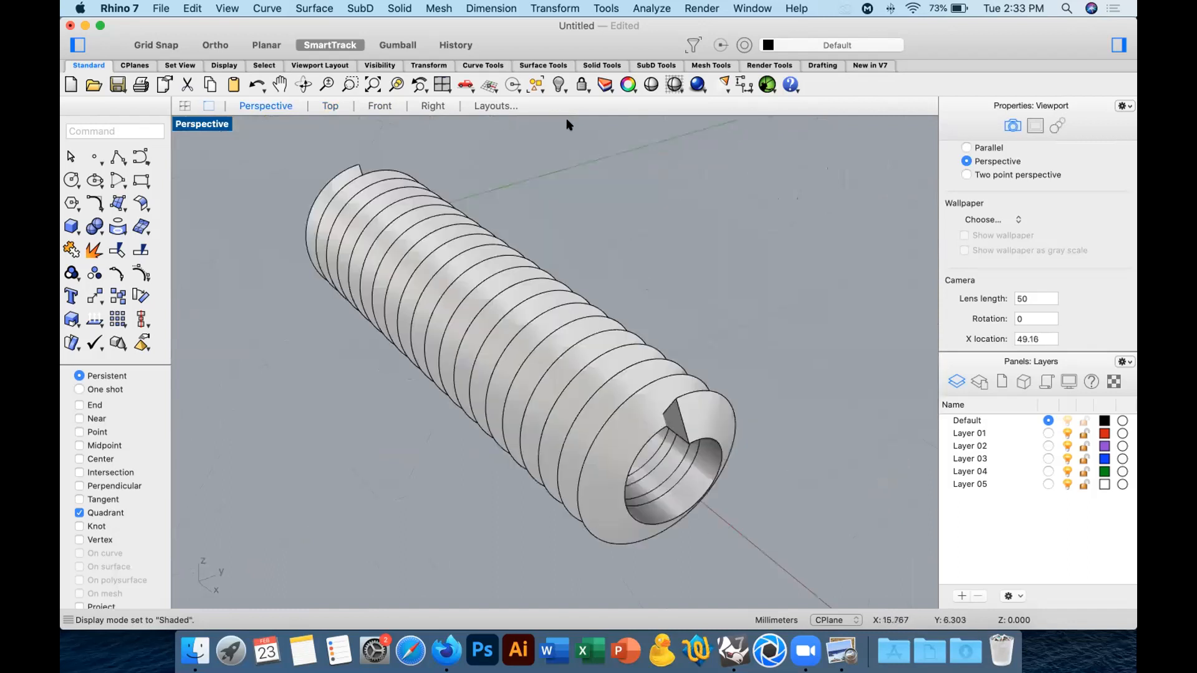
Show the hidden screw body again together with the capped thread.
{"action": "left_click", "coordinate": [559, 87]}
{"action": "right_click_drag", "start_coordinate": [609, 281], "coordinate": [882, 345]}
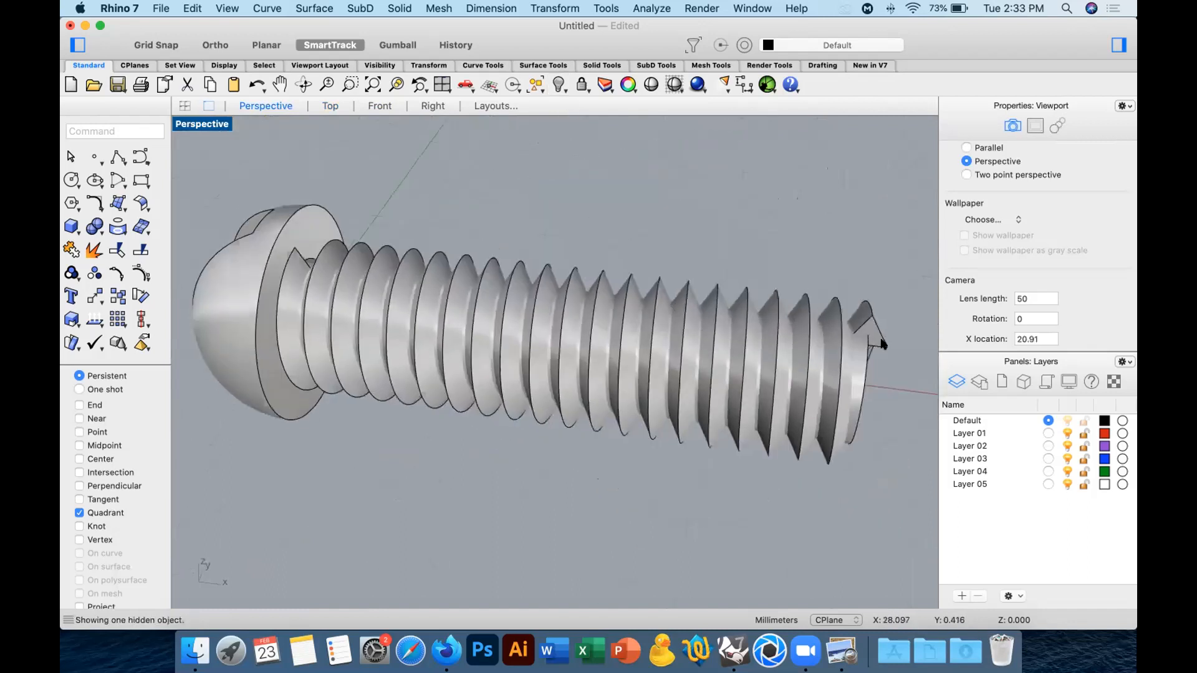
{"action": "right_click_drag", "start_coordinate": [848, 300], "coordinate": [842, 365]}
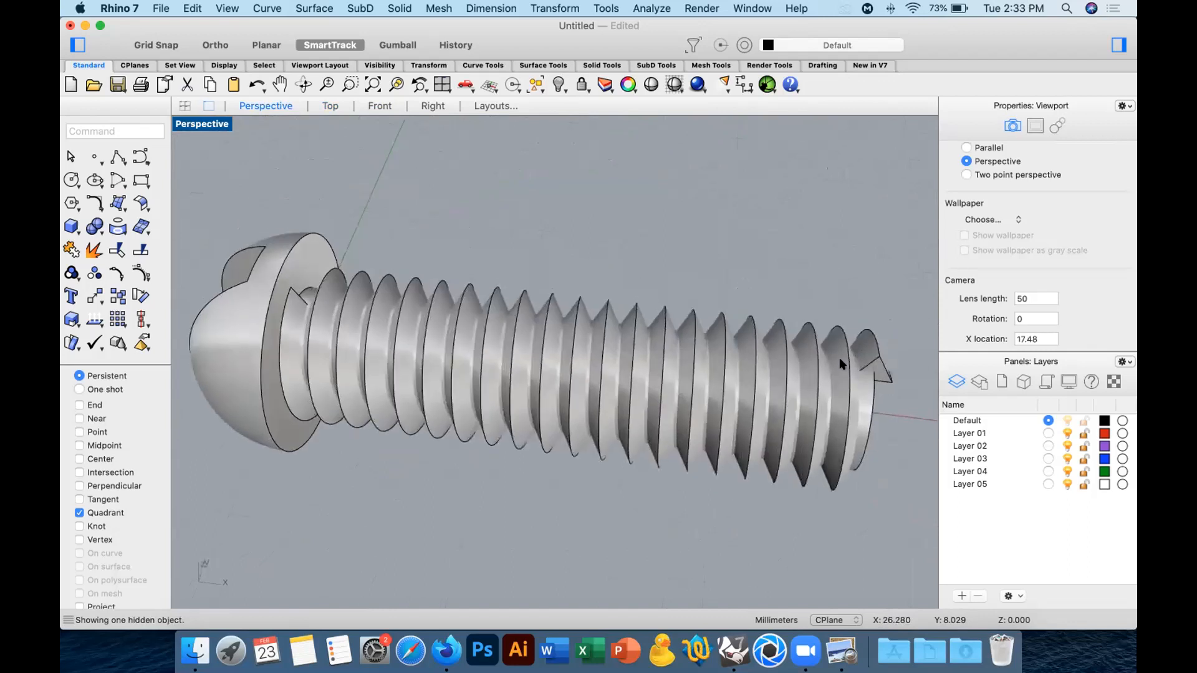
Move the thread slightly along the shank toward the screw head in the Top view.
{"action": "left_click", "coordinate": [782, 359]}
{"action": "right_click_drag", "start_coordinate": [654, 372], "coordinate": [476, 364]}
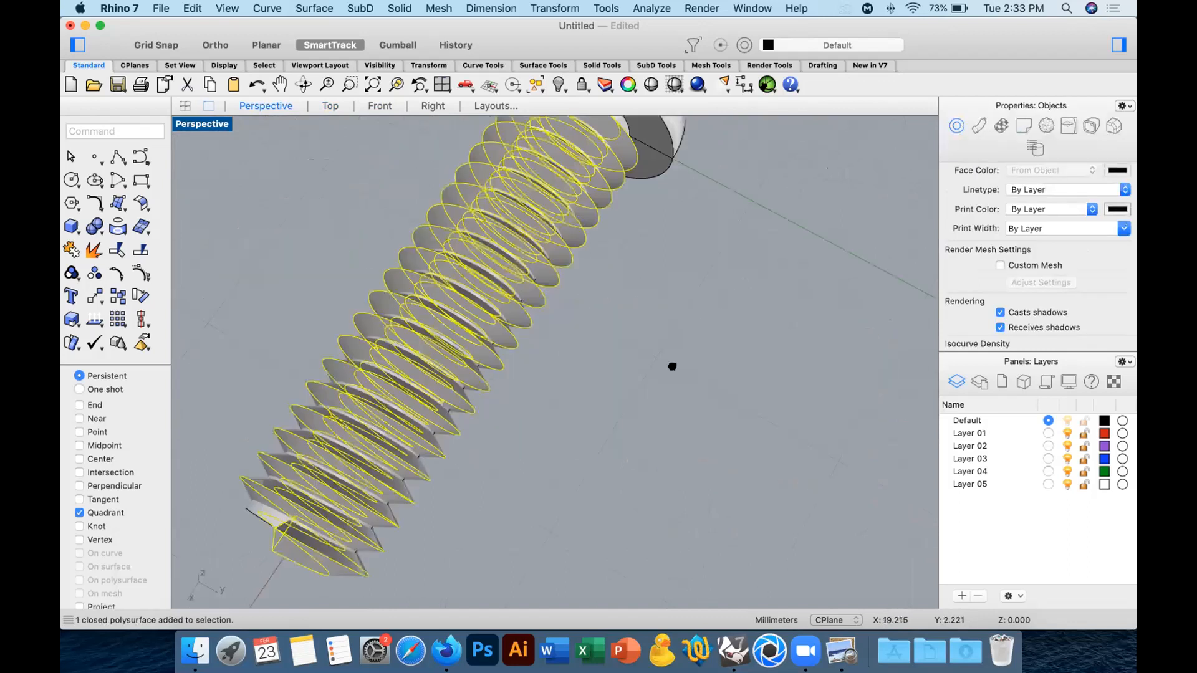
{"action": "right_click_drag", "start_coordinate": [672, 367], "coordinate": [691, 275]}
{"action": "scroll", "coordinate": [723, 278], "scroll_direction": "up", "scroll_amount": 5}
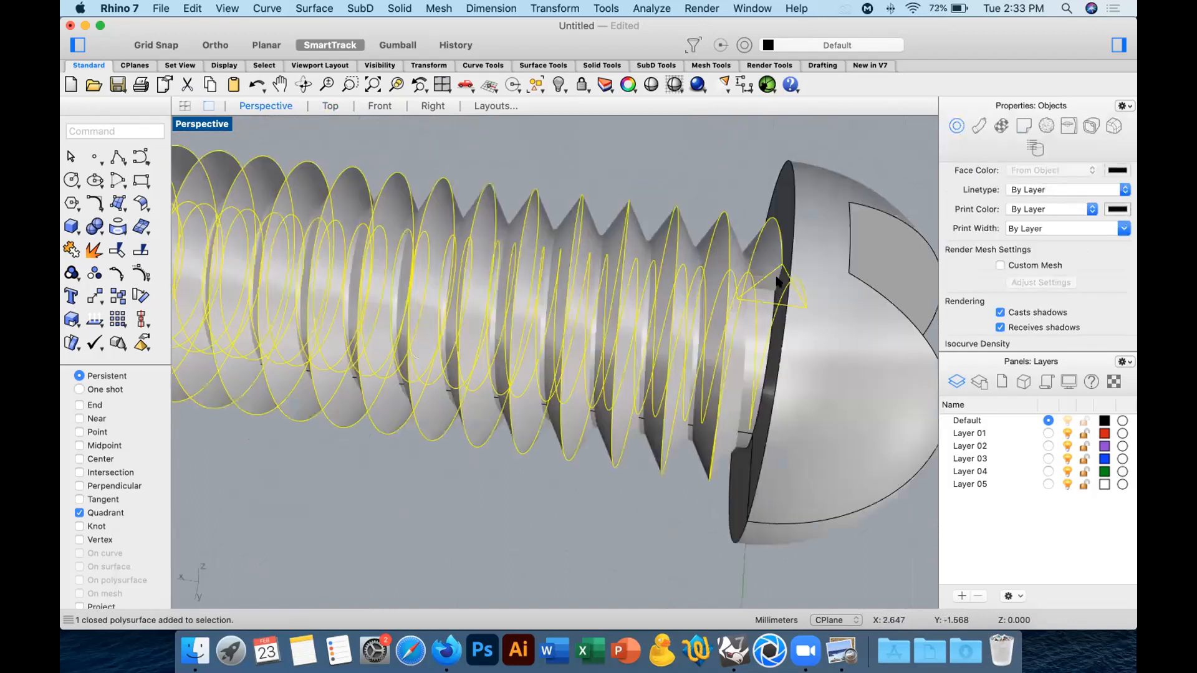
{"action": "left_click", "coordinate": [329, 106]}
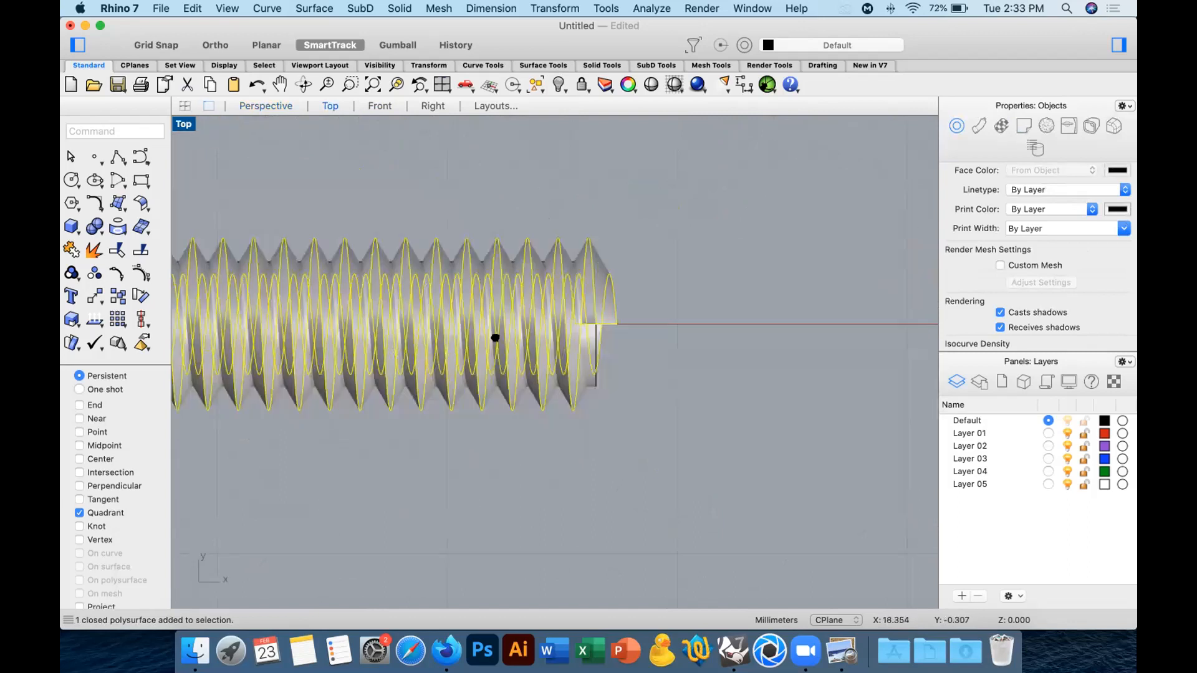
{"action": "right_click_drag", "start_coordinate": [490, 333], "coordinate": [741, 345]}
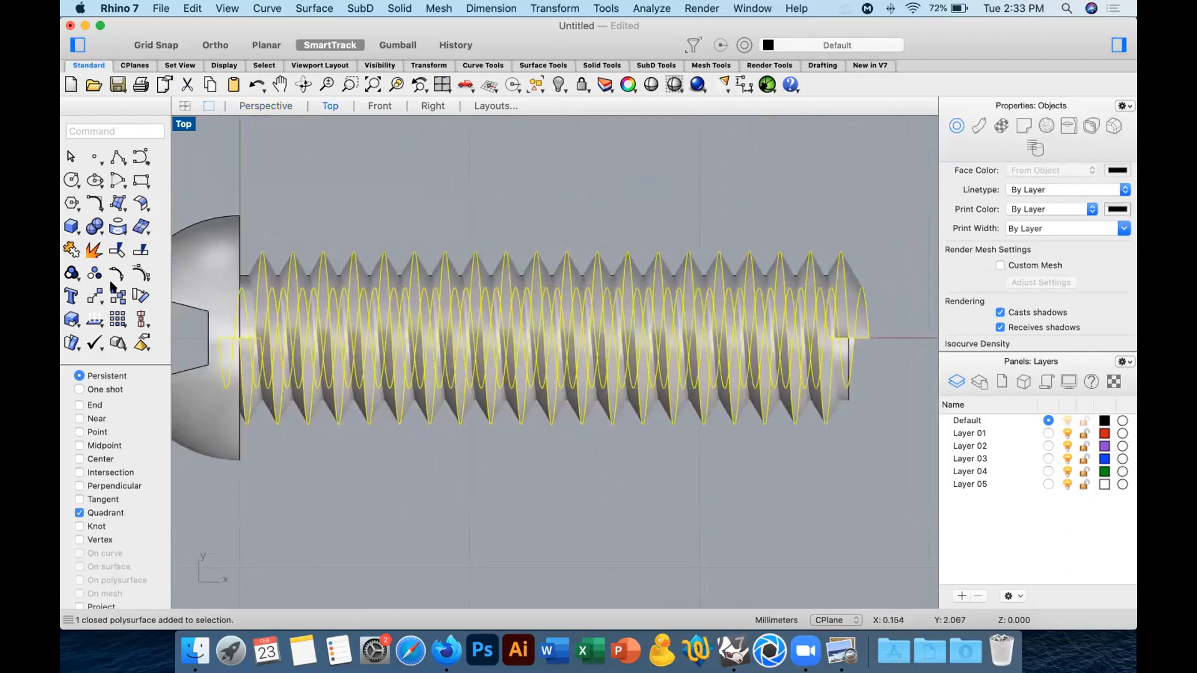
{"action": "left_click", "coordinate": [552, 156]}
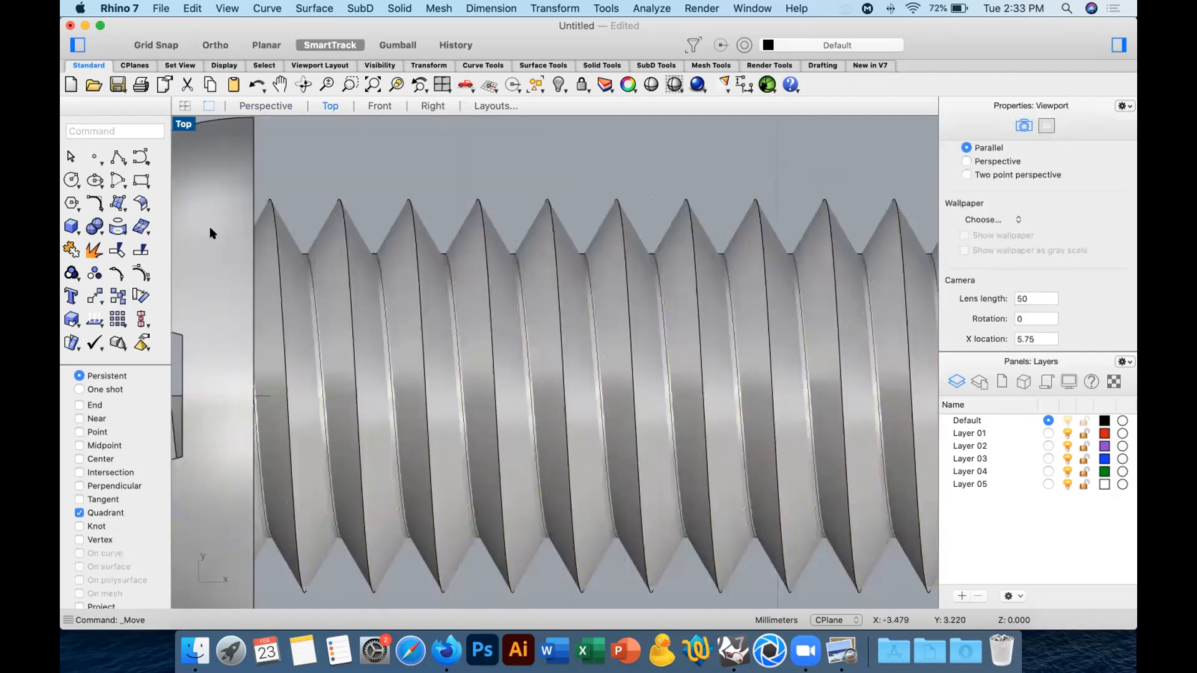
Draw a box covering most of the screw head, stopping just short of its flat underside, and center it vertically on the head in the Front view.
{"action": "left_click", "coordinate": [72, 227]}
{"action": "left_click", "coordinate": [297, 234]}
{"action": "scroll", "coordinate": [515, 261], "scroll_direction": "down", "scroll_amount": 7}
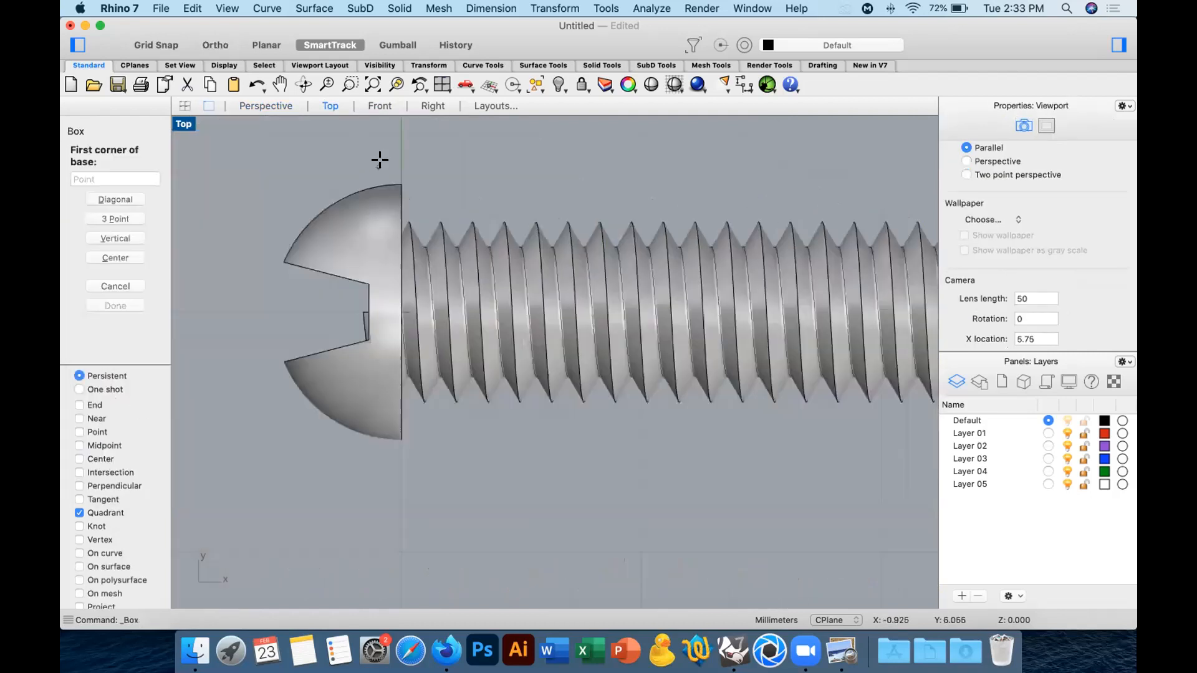
{"action": "left_click", "coordinate": [243, 490]}
{"action": "left_click", "coordinate": [384, 164]}
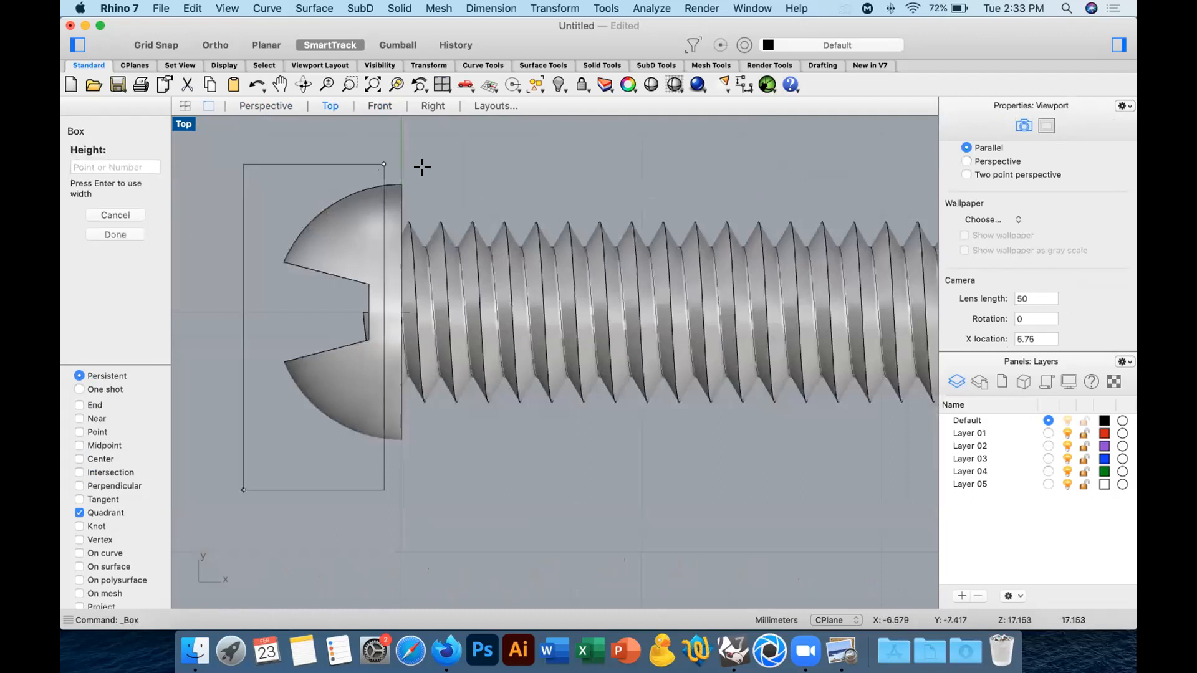
{"action": "left_click", "coordinate": [380, 106]}
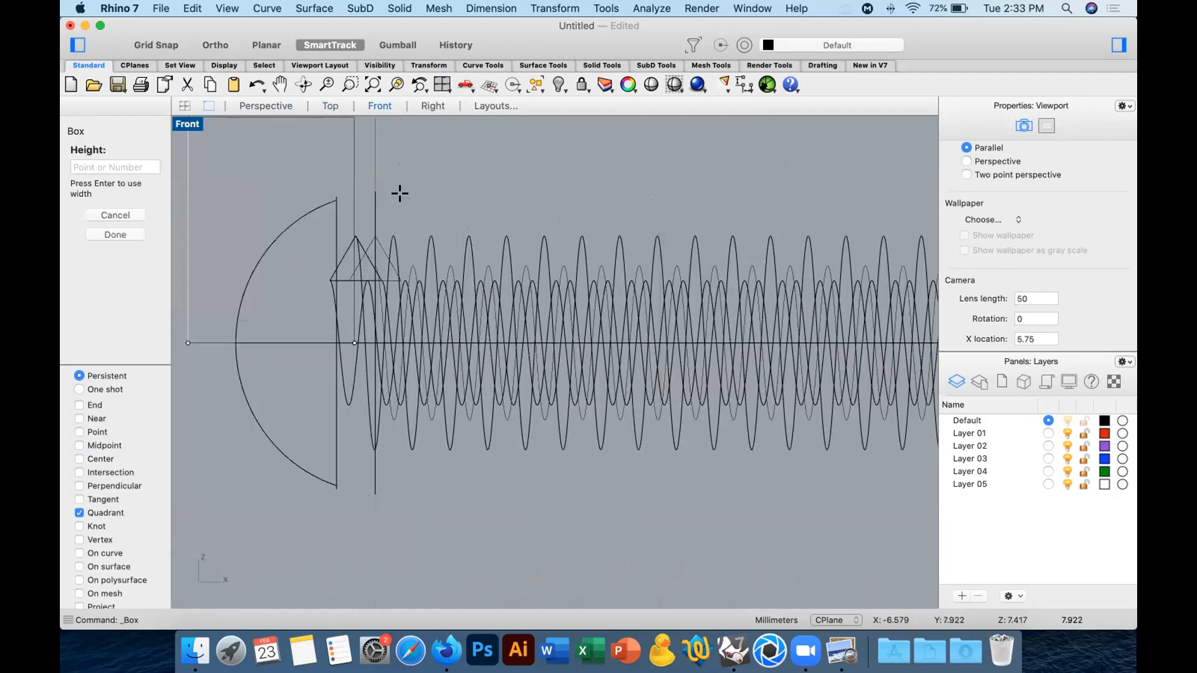
{"action": "scroll", "coordinate": [400, 193], "scroll_direction": "down", "scroll_amount": 3}
{"action": "left_click", "coordinate": [358, 286]}
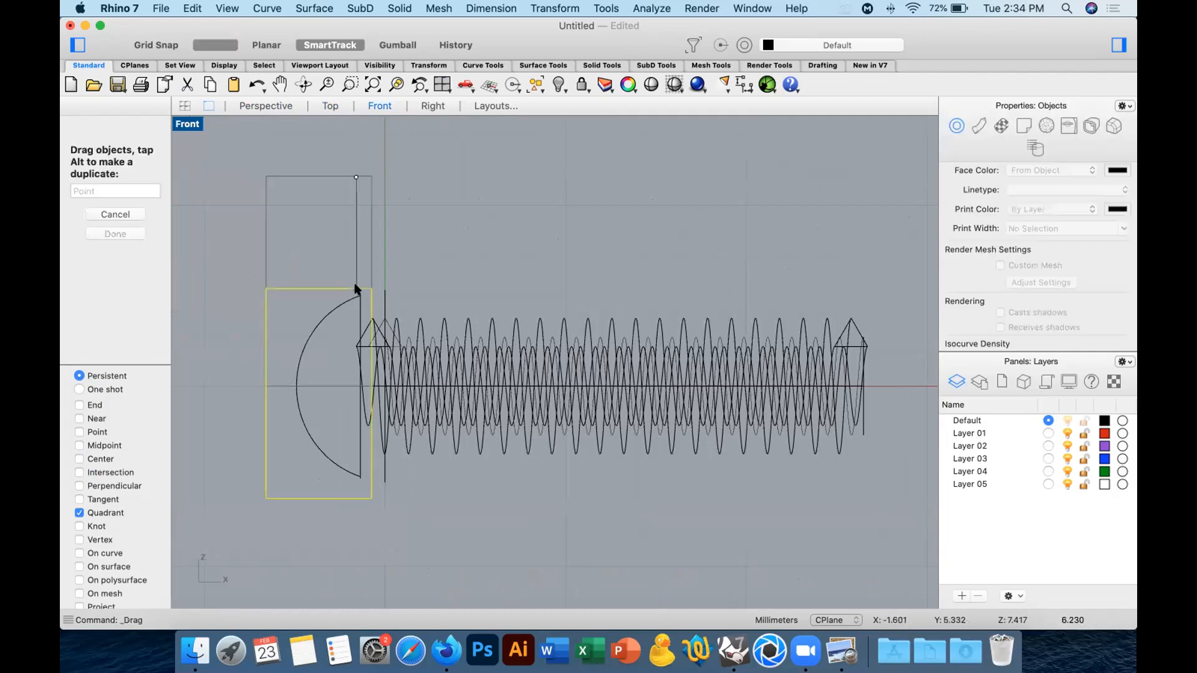
Subtract the box from the thread with Boolean Difference to trim its end inside the head, and delete the box.
{"action": "left_click", "coordinate": [245, 106]}
{"action": "right_click_drag", "start_coordinate": [489, 313], "coordinate": [646, 307]}
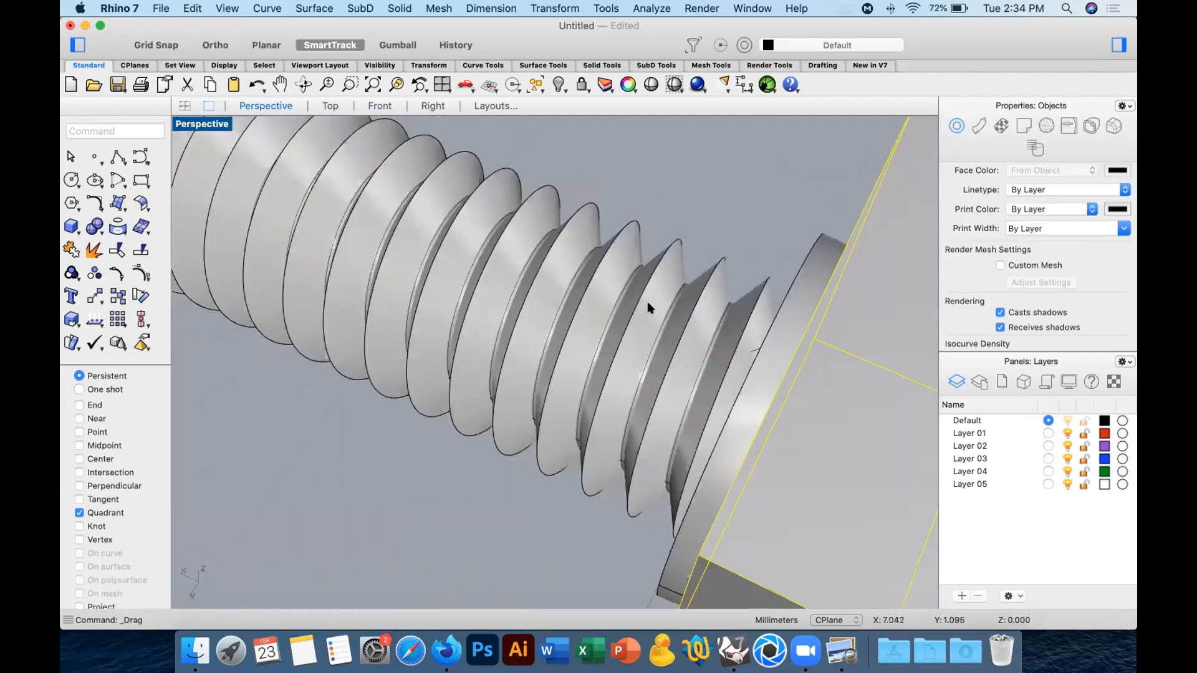
{"action": "right_click_drag", "start_coordinate": [521, 236], "coordinate": [486, 243]}
{"action": "left_click", "coordinate": [486, 243]}
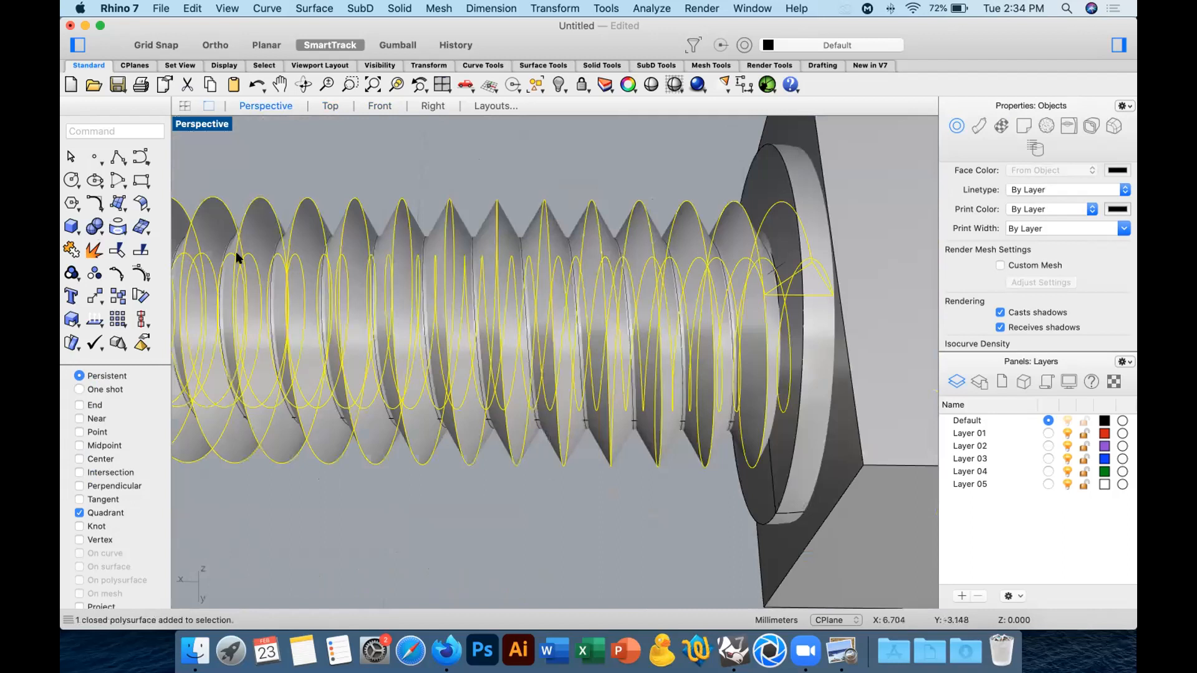
{"action": "left_click", "coordinate": [828, 146]}
{"action": "key", "text": "Return"}
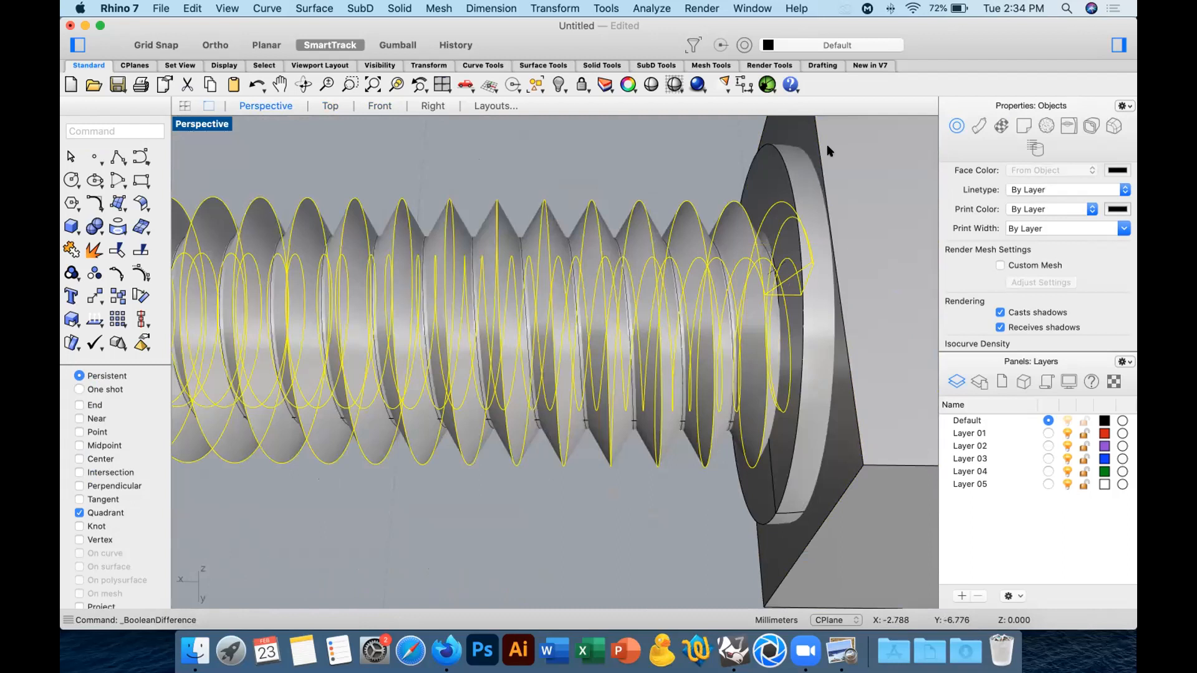
{"action": "left_click", "coordinate": [856, 153]}
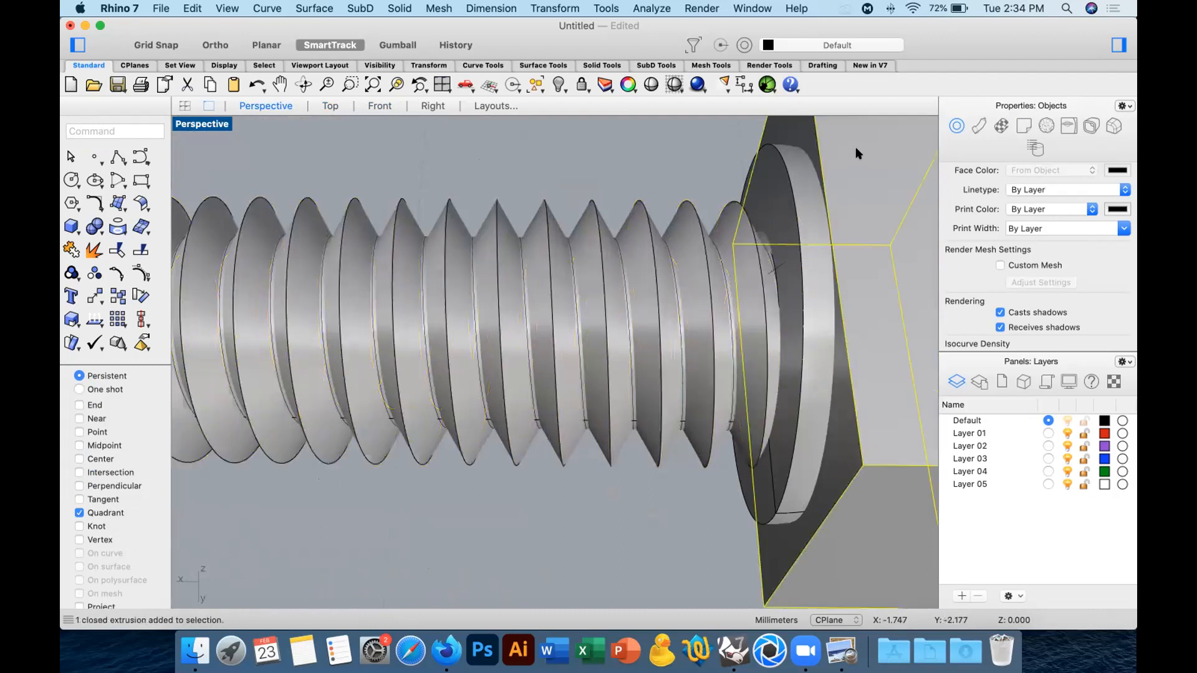
{"action": "key", "text": "Delete"}
Inspect the trimmed thread on the screw body from several angles, especially where it meets the head.
{"action": "right_click_drag", "start_coordinate": [807, 156], "coordinate": [850, 174]}
{"action": "left_click", "coordinate": [737, 248]}
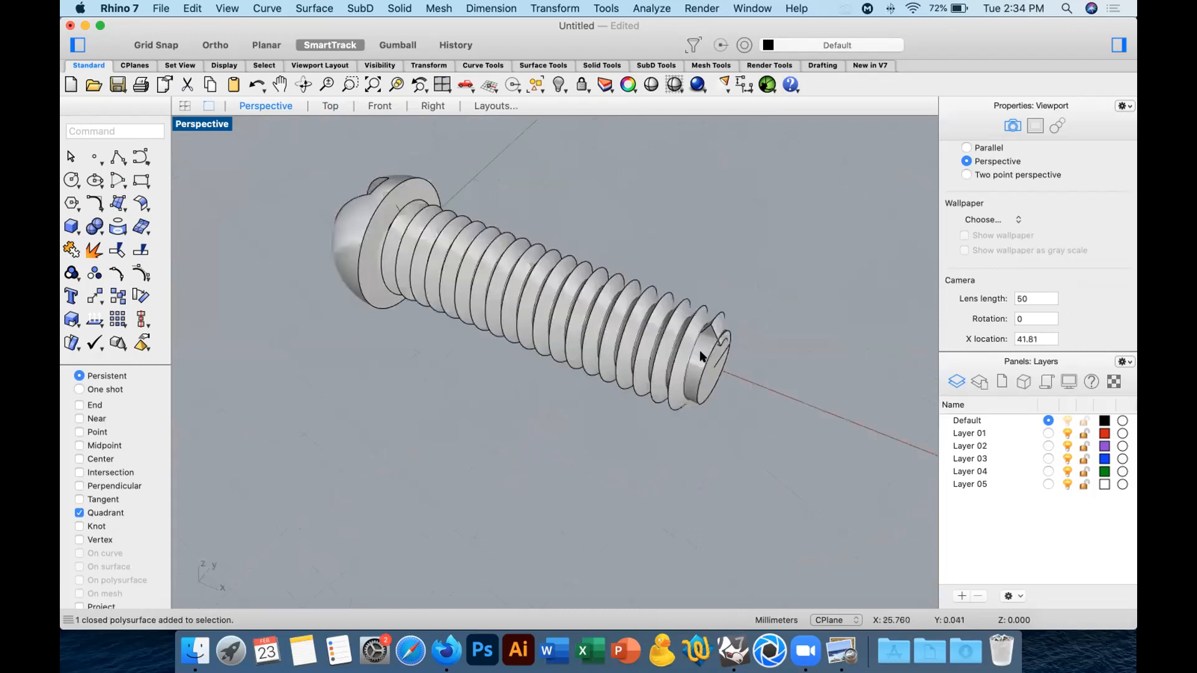
{"action": "left_click", "coordinate": [368, 280]}
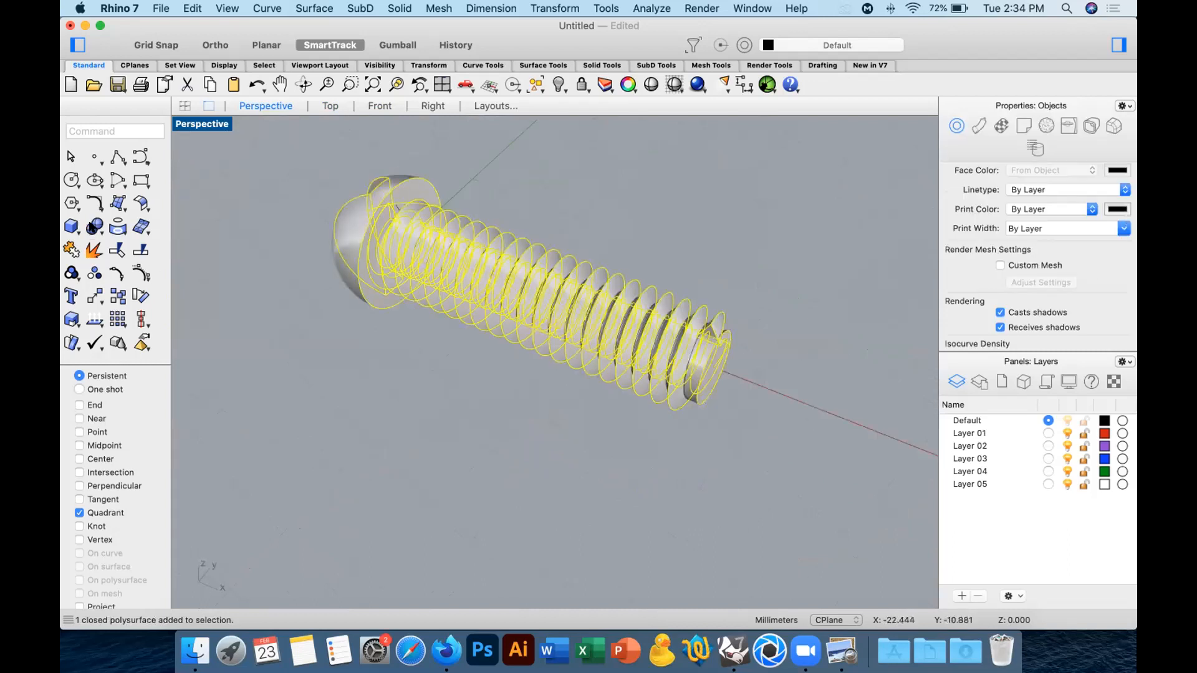
{"action": "left_click", "coordinate": [375, 368]}
{"action": "right_click_drag", "start_coordinate": [652, 378], "coordinate": [656, 389]}
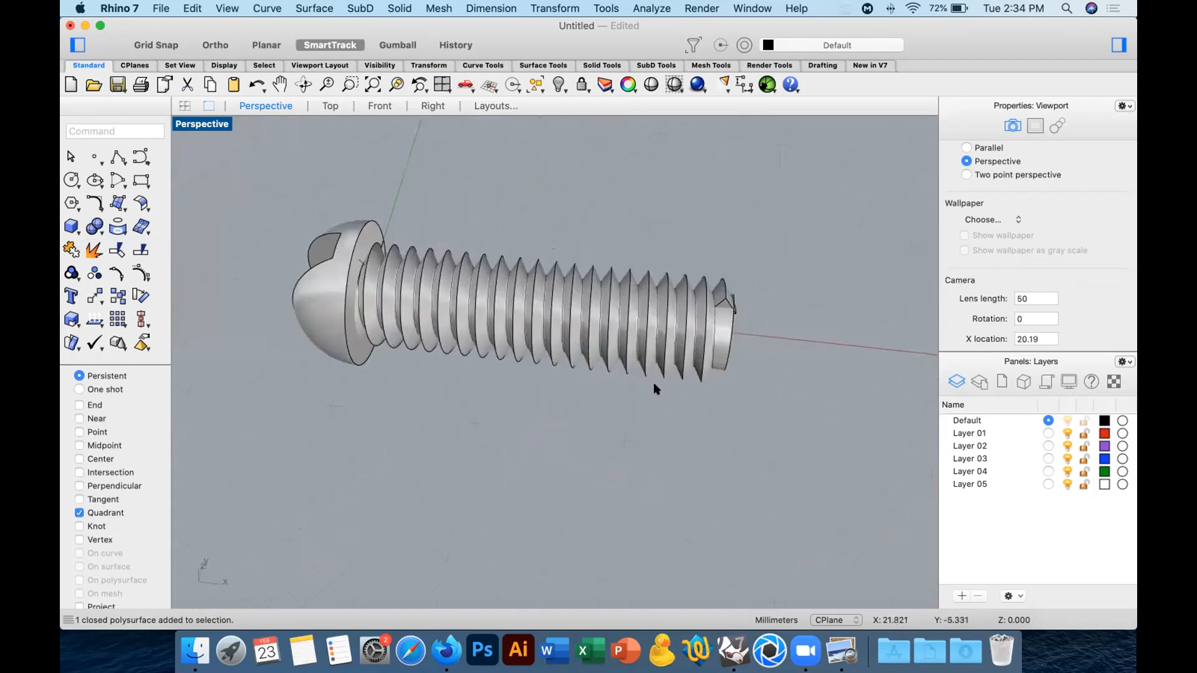
{"action": "scroll", "coordinate": [391, 237], "scroll_direction": "up", "scroll_amount": 5}
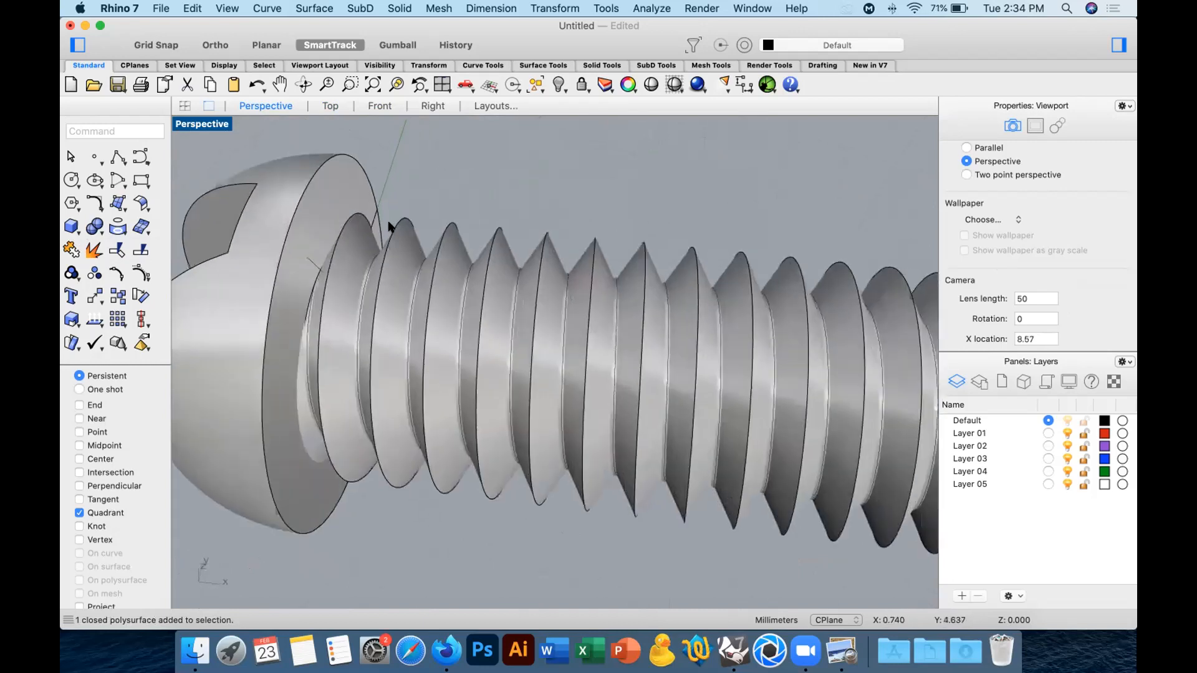
{"action": "right_click_drag", "start_coordinate": [393, 235], "coordinate": [462, 214]}
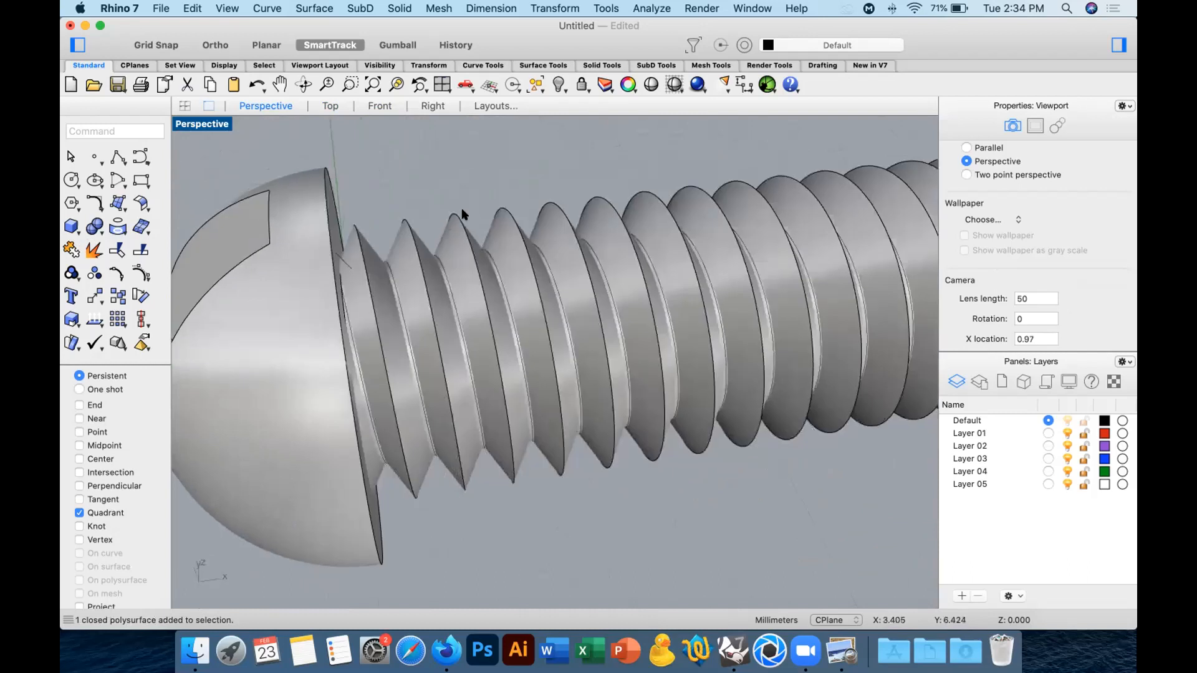
Fillet the thread's outer helical edge with a radius of 0.2 mm.
{"action": "left_click", "coordinate": [95, 227]}
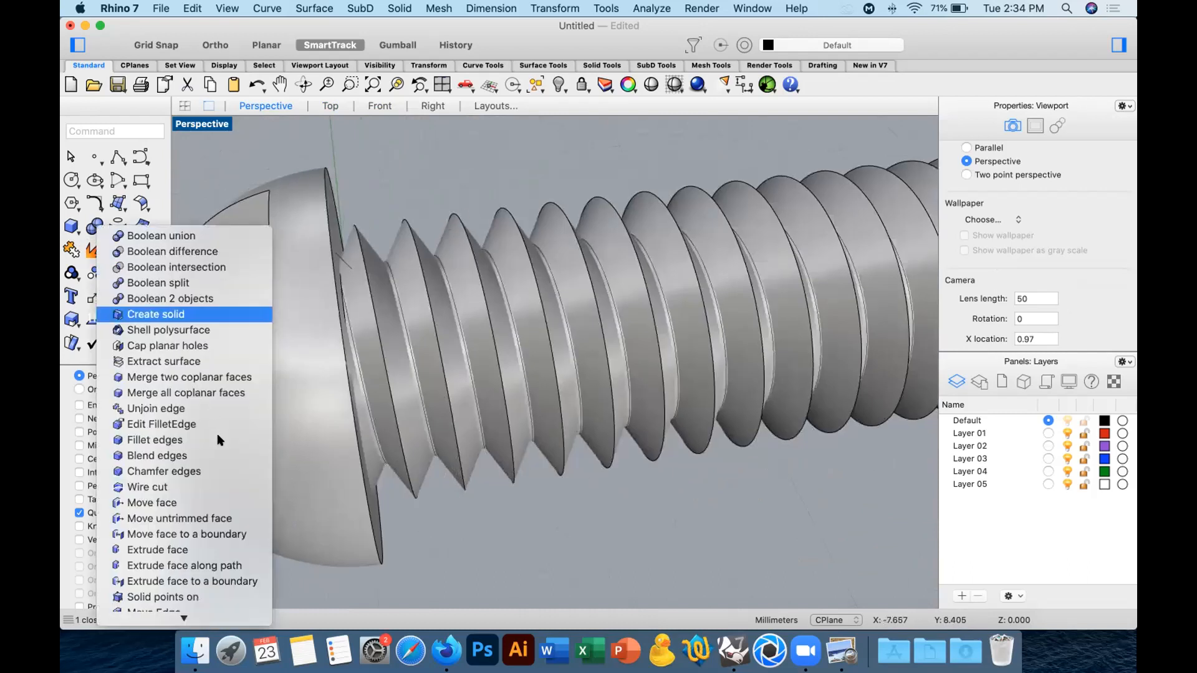
{"action": "left_click", "coordinate": [169, 442]}
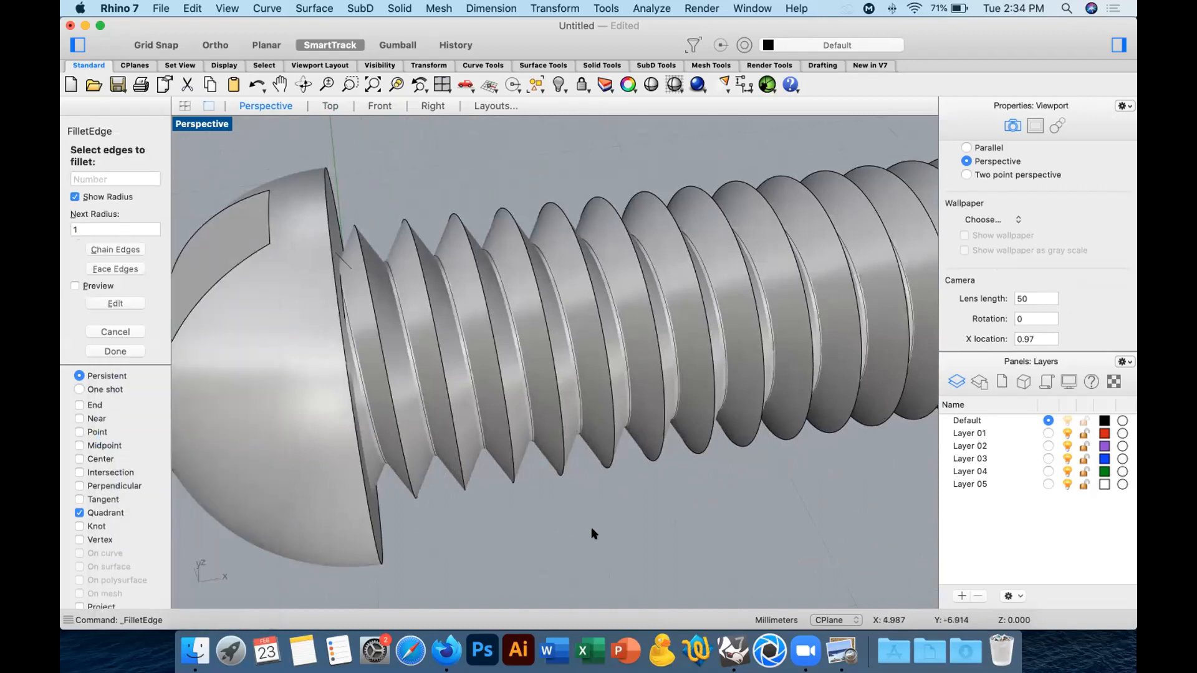
{"action": "type", "text": "0.2"}
{"action": "key", "text": "Return"}
{"action": "left_click", "coordinate": [428, 304]}
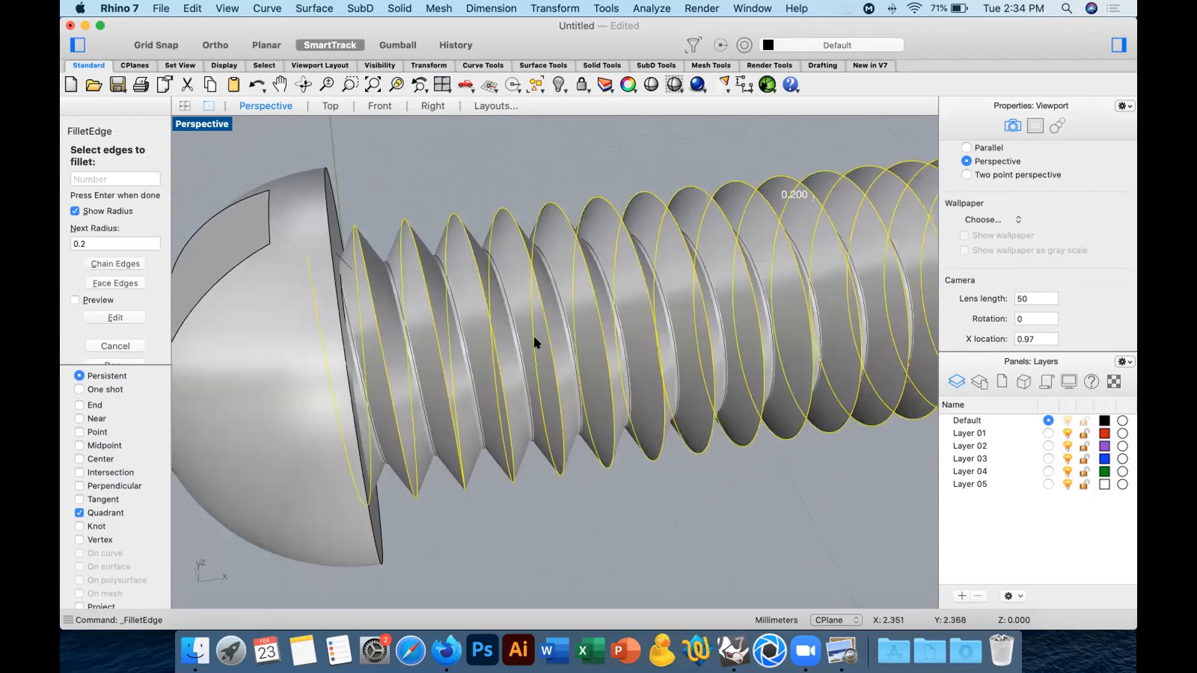
{"action": "key", "text": "Return"}
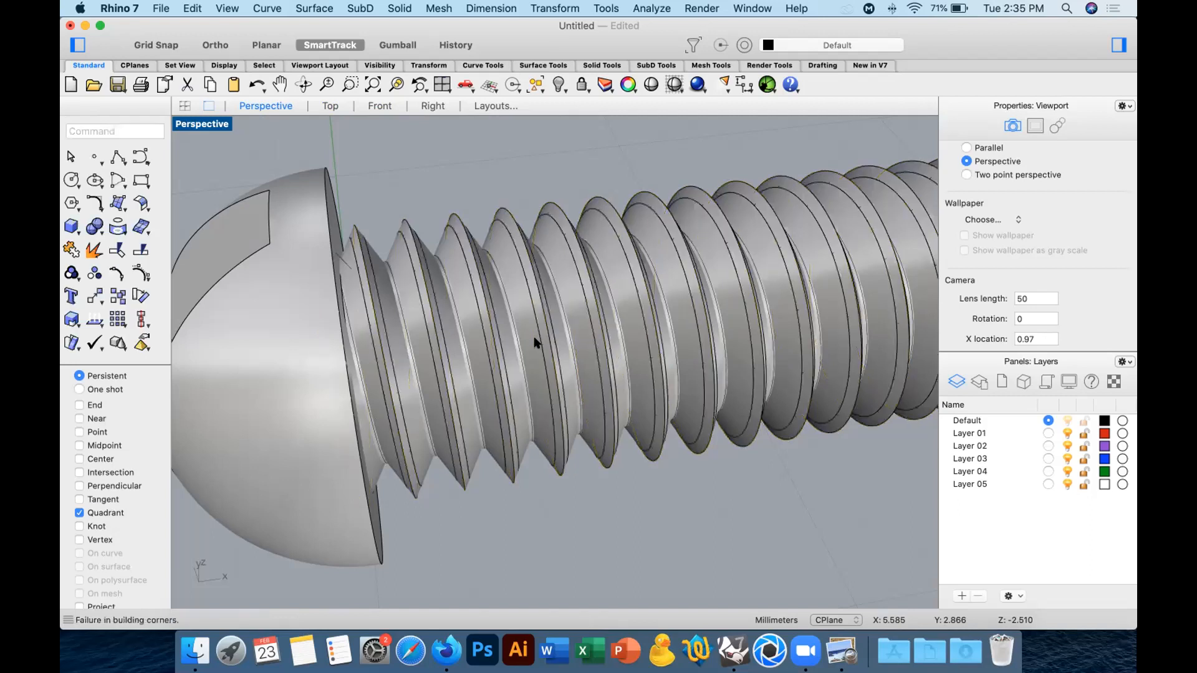
Undo the last fillet and try to fillet the thread's outer helical edge with a radius of 0.1 mm.
{"action": "key", "text": "super+z"}
{"action": "key", "text": "Return"}
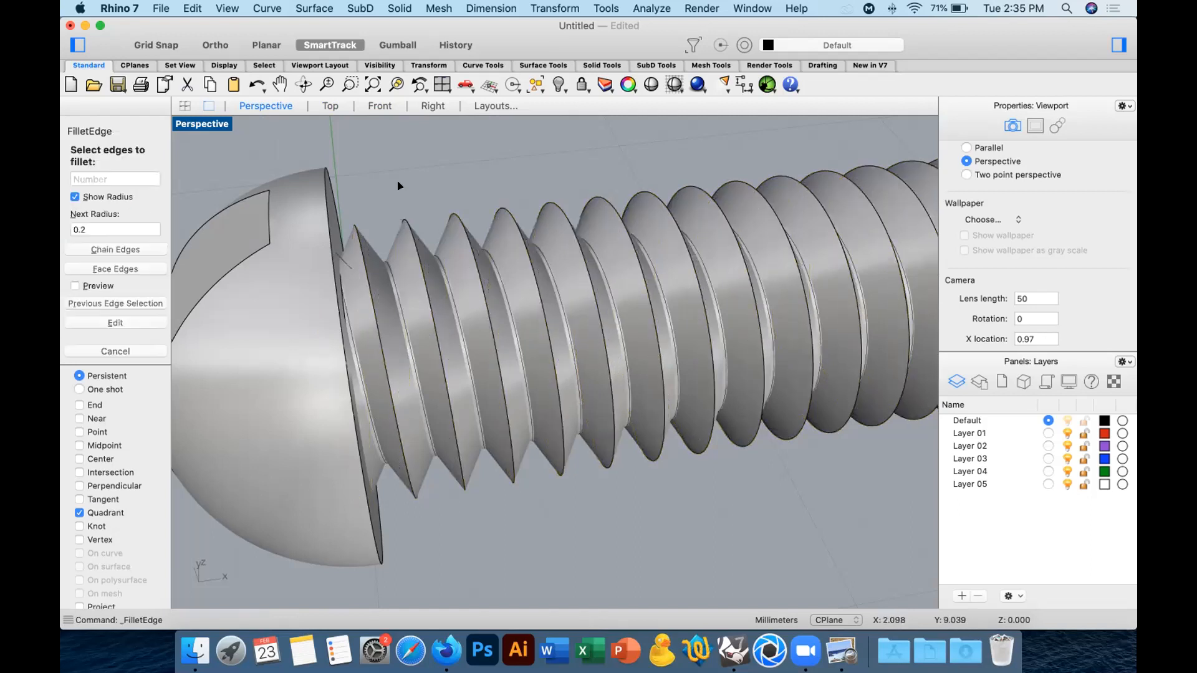
{"action": "type", "text": "0.1"}
{"action": "key", "text": "Return"}
{"action": "left_click", "coordinate": [412, 238]}
{"action": "key", "text": "Return"}
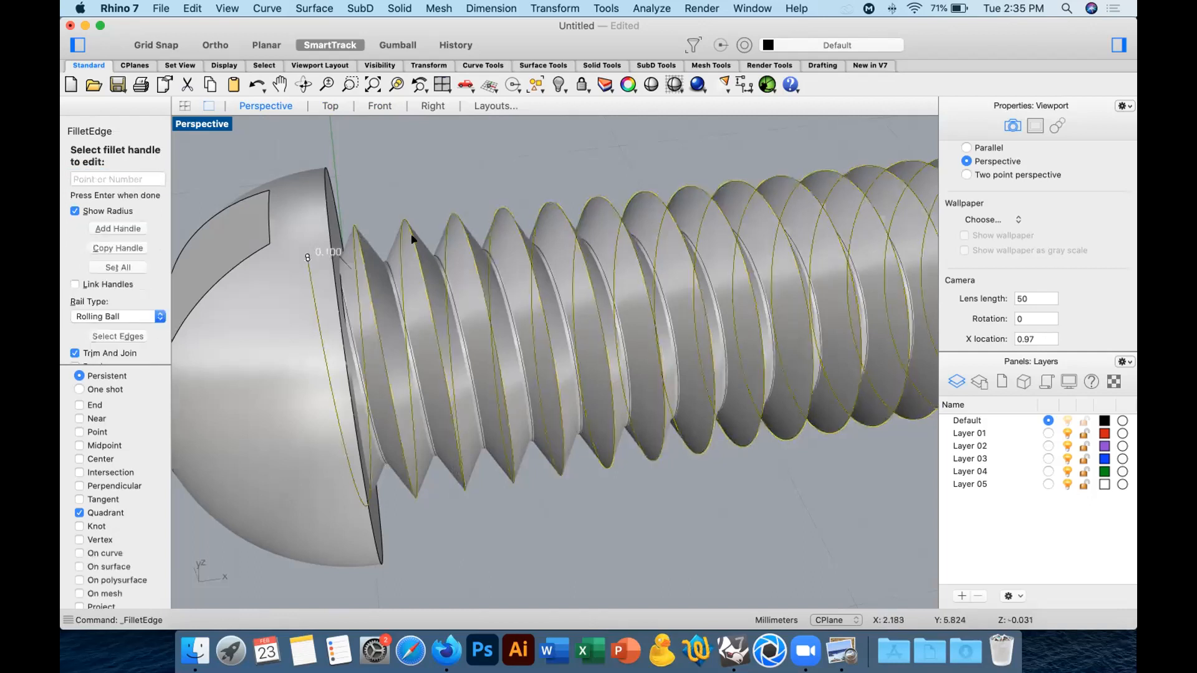
{"action": "key", "text": "Return"}
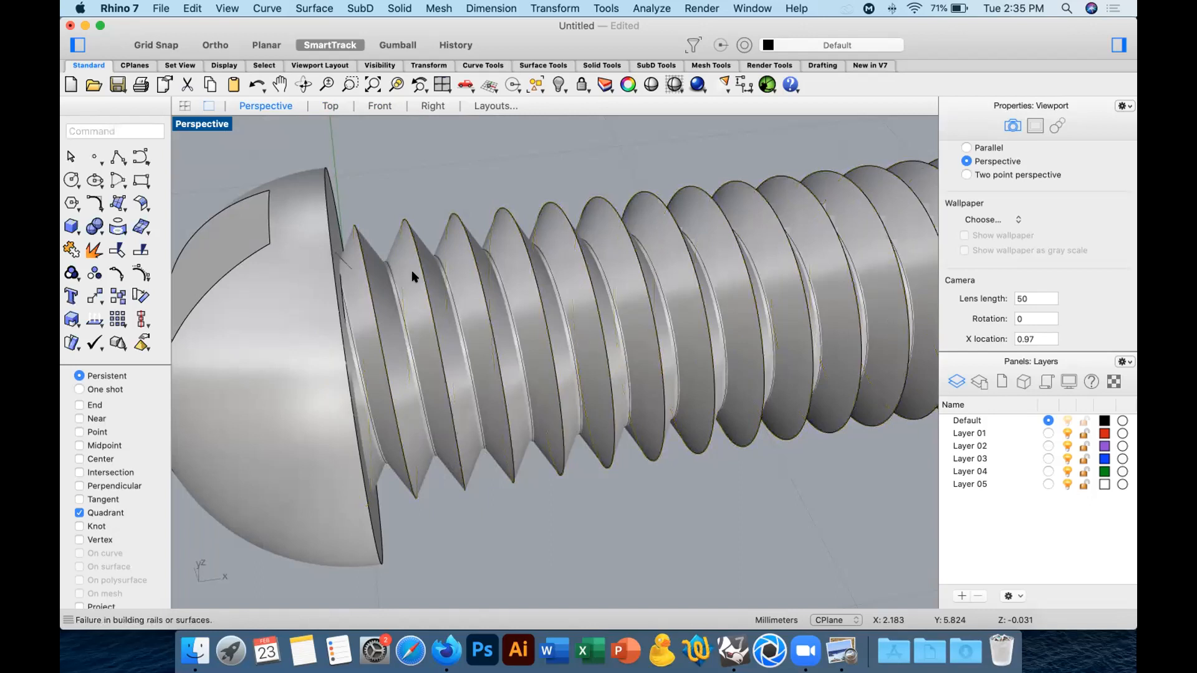
Join the thread, the screw head and the shank into one solid with Boolean Union.
{"action": "mouse_move", "coordinate": [424, 280]}
{"action": "right_mouse_down"}
{"action": "mouse_move", "coordinate": [390, 285]}
{"action": "mouse_move", "coordinate": [315, 254]}
{"action": "mouse_move", "coordinate": [423, 280]}
{"action": "right_mouse_up"}
{"action": "scroll", "coordinate": [428, 294], "scroll_direction": "down", "scroll_amount": 5}
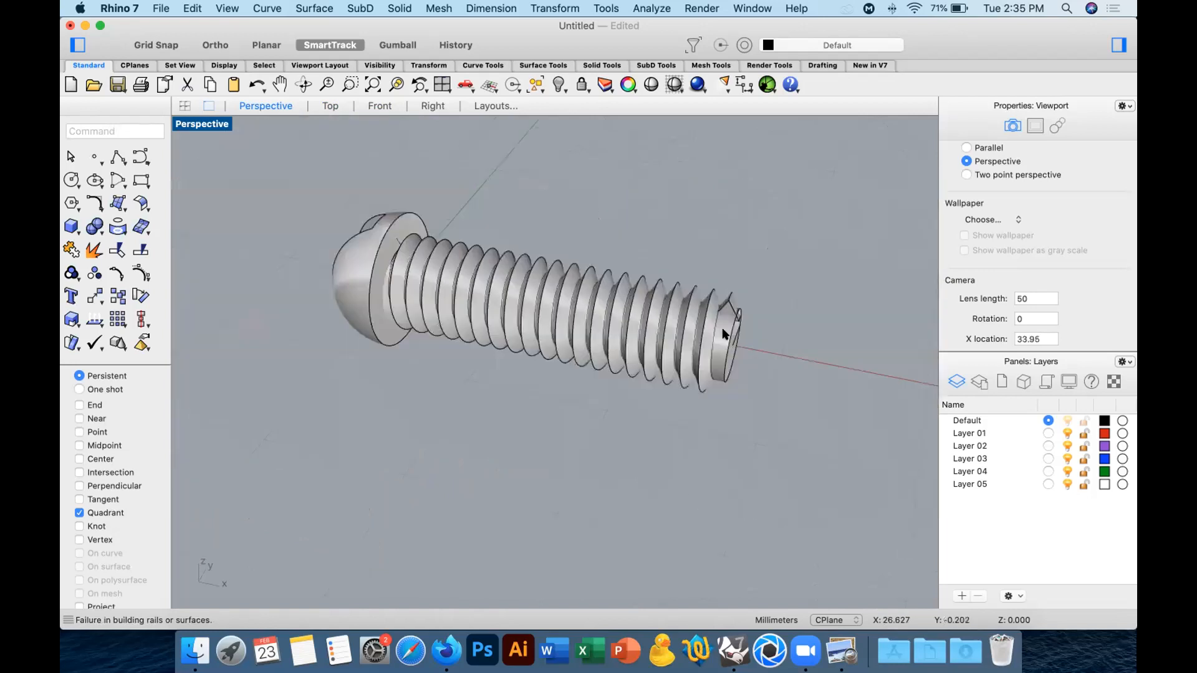
{"action": "left_click", "coordinate": [721, 316]}
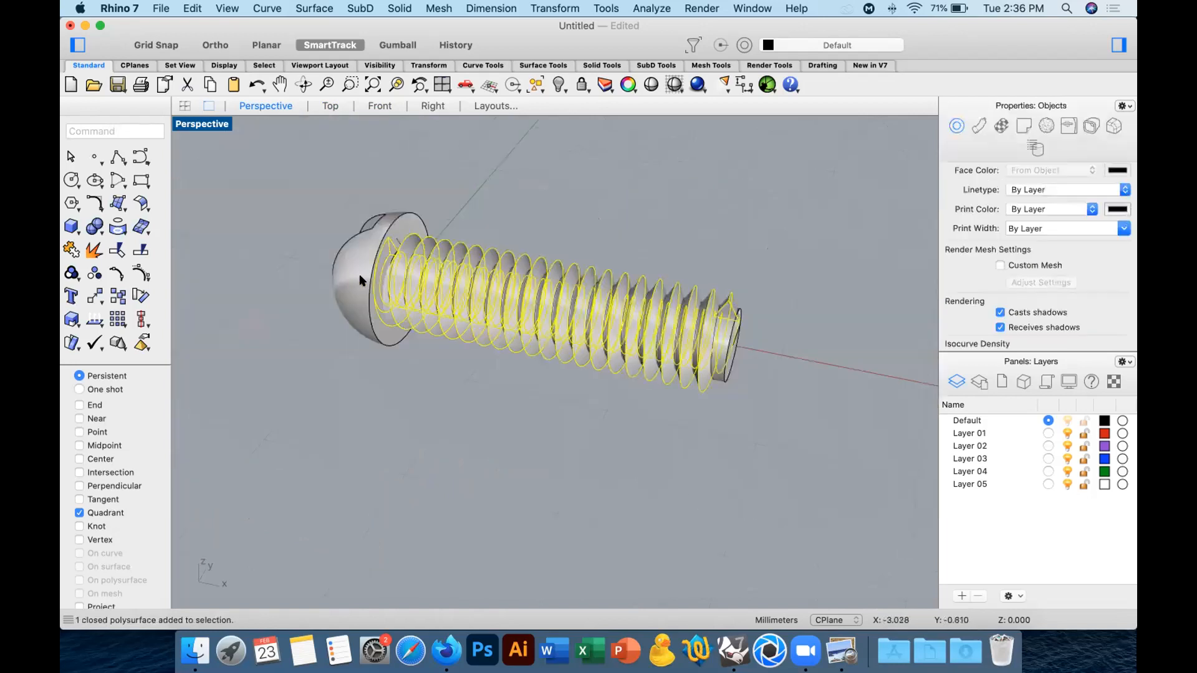
{"action": "mouse_move", "coordinate": [361, 319]}
{"action": "right_mouse_down"}
{"action": "mouse_move", "coordinate": [426, 319]}
{"action": "mouse_move", "coordinate": [368, 319]}
{"action": "right_mouse_up"}
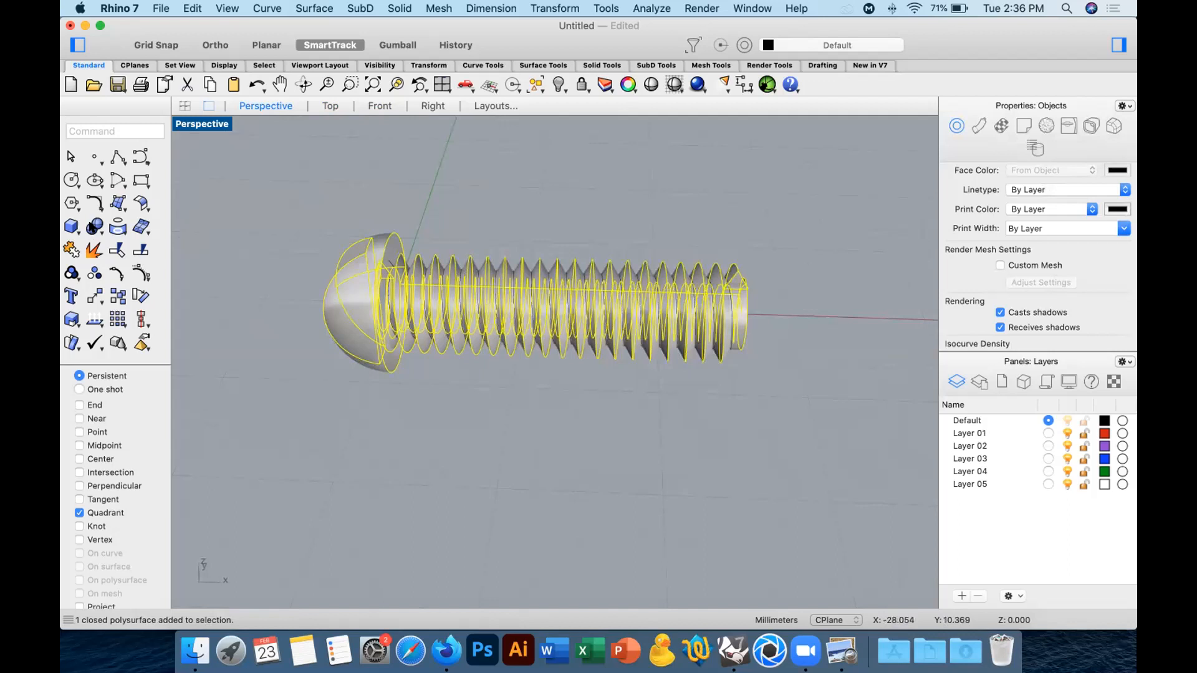
{"action": "left_click", "coordinate": [91, 228]}
{"action": "right_click_drag", "start_coordinate": [454, 295], "coordinate": [420, 311]}
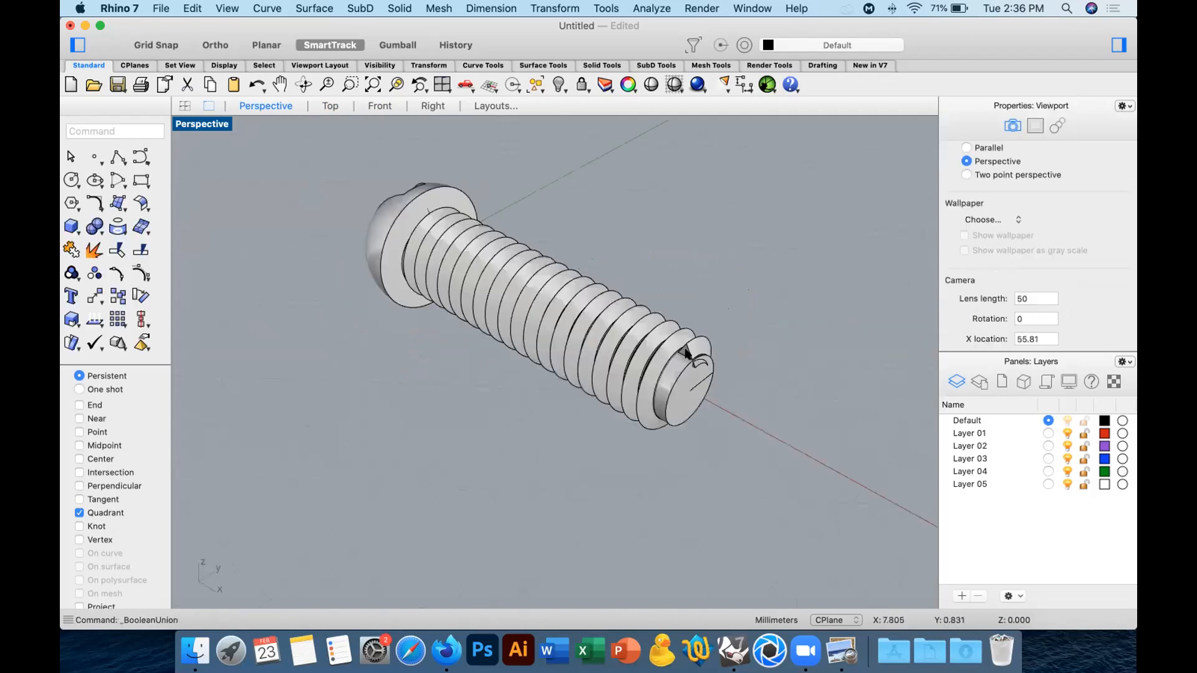
{"action": "scroll", "coordinate": [688, 346], "scroll_direction": "up", "scroll_amount": 8}
{"action": "left_click", "coordinate": [699, 427]}
{"action": "scroll", "coordinate": [793, 379], "scroll_direction": "up", "scroll_amount": 3}
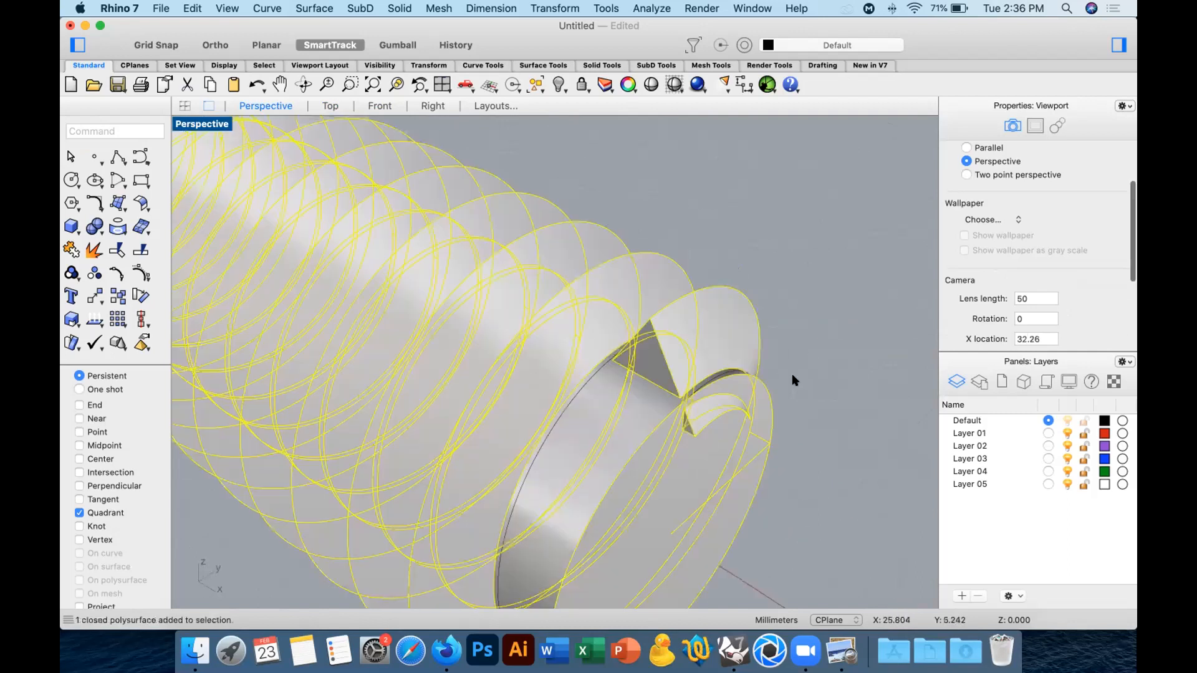
{"action": "right_click", "coordinate": [90, 248]}
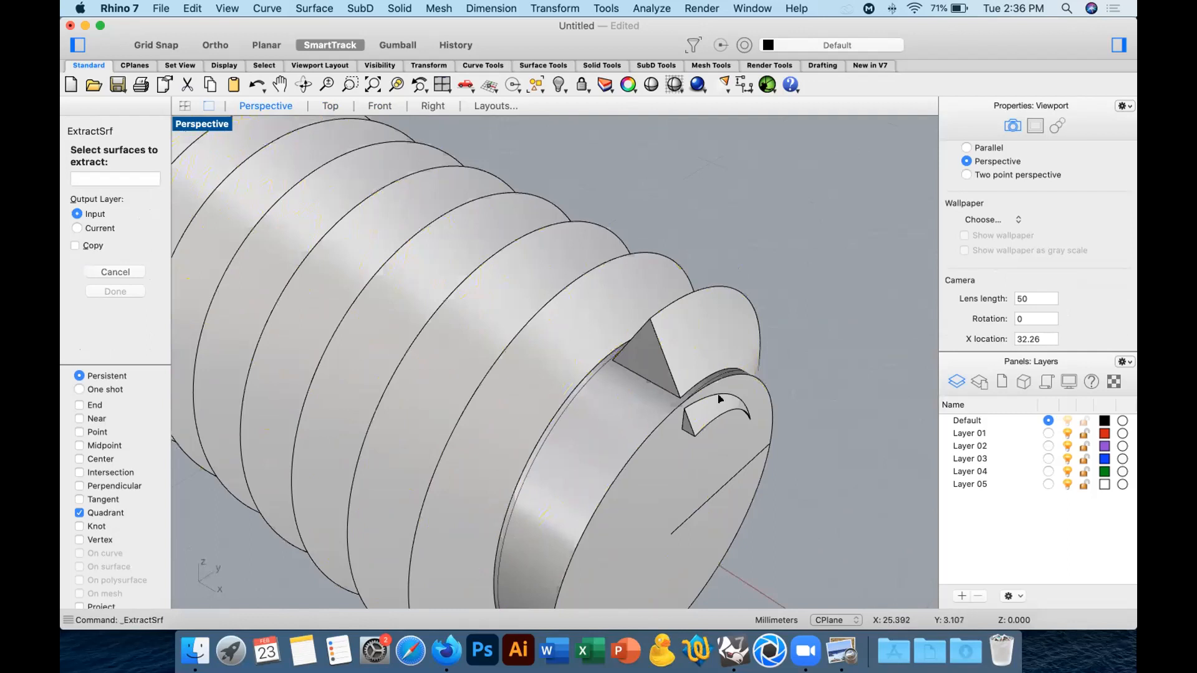
{"action": "left_click", "coordinate": [330, 105]}
{"action": "key", "text": "Escape"}
{"action": "right_click", "coordinate": [68, 224]}
{"action": "left_click", "coordinate": [692, 210]}
{"action": "scroll", "coordinate": [697, 200], "scroll_direction": "down", "scroll_amount": 4}
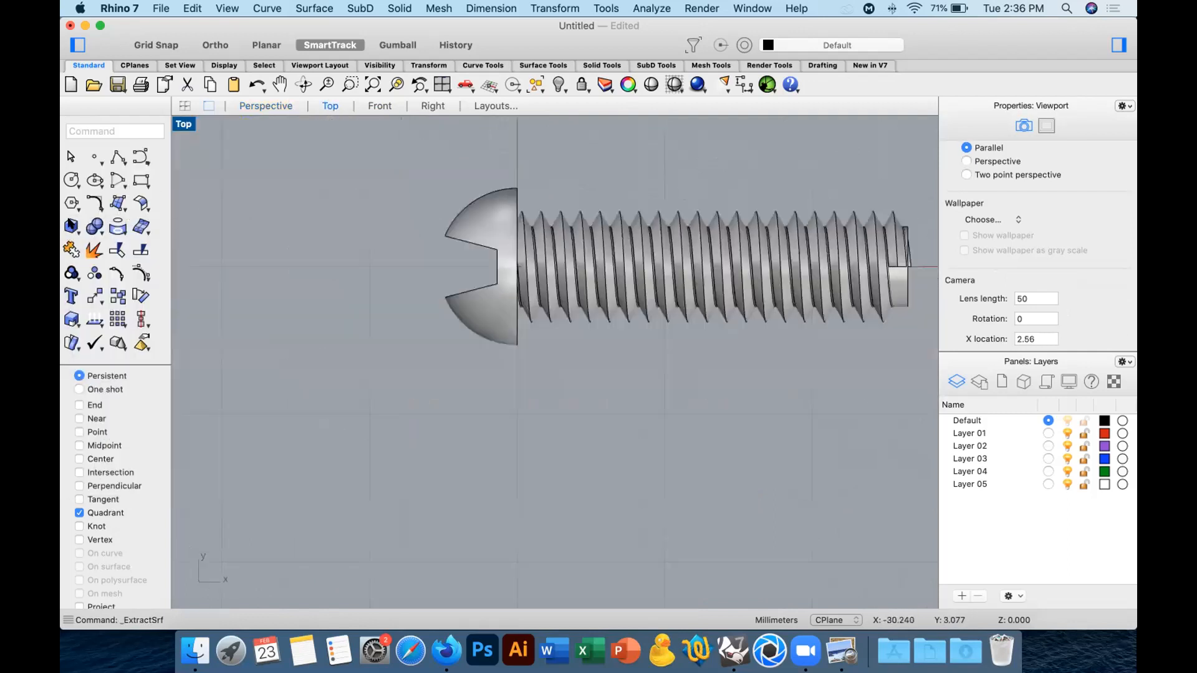
{"action": "right_click", "coordinate": [72, 224]}
{"action": "mouse_move", "coordinate": [138, 232]}
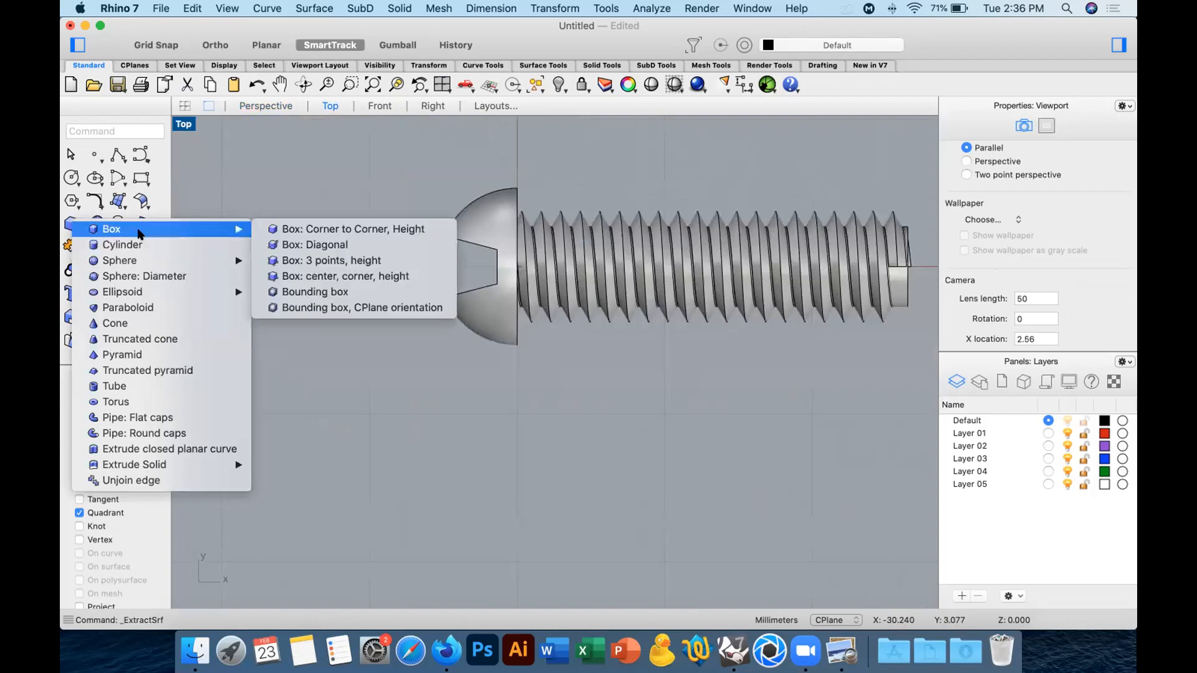
{"action": "left_click", "coordinate": [304, 229]}
{"action": "scroll", "coordinate": [737, 259], "scroll_direction": "up", "scroll_amount": 3}
{"action": "scroll", "coordinate": [692, 187], "scroll_direction": "up", "scroll_amount": 2}
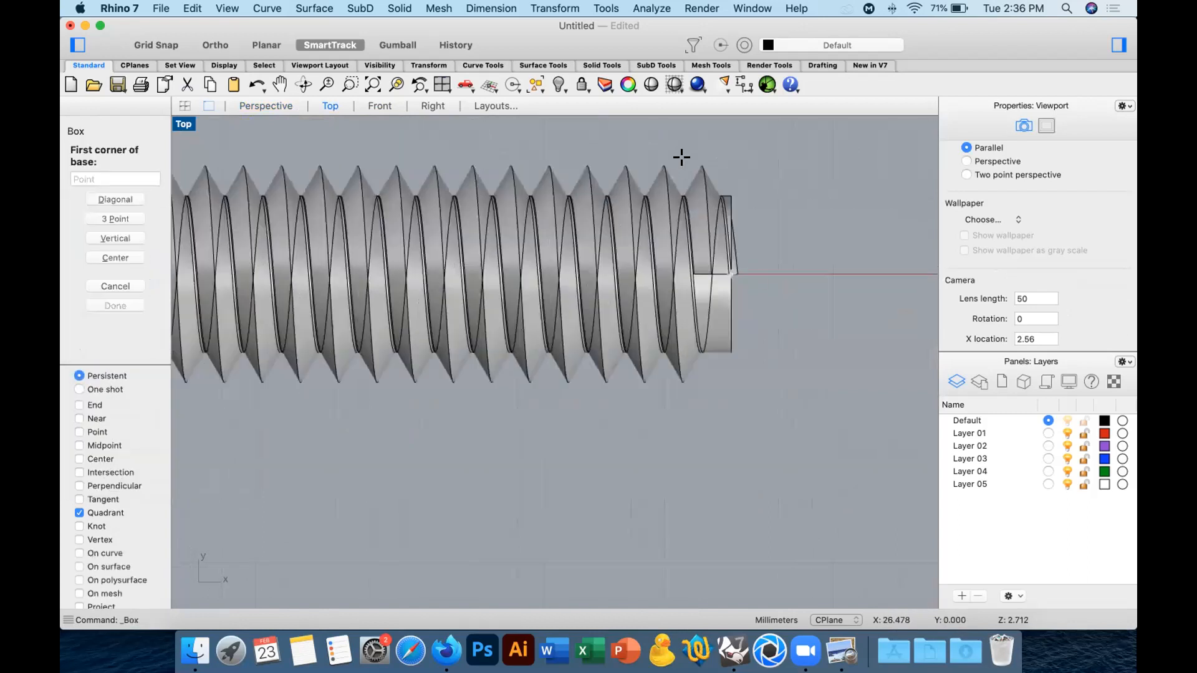
{"action": "left_click", "coordinate": [683, 145]}
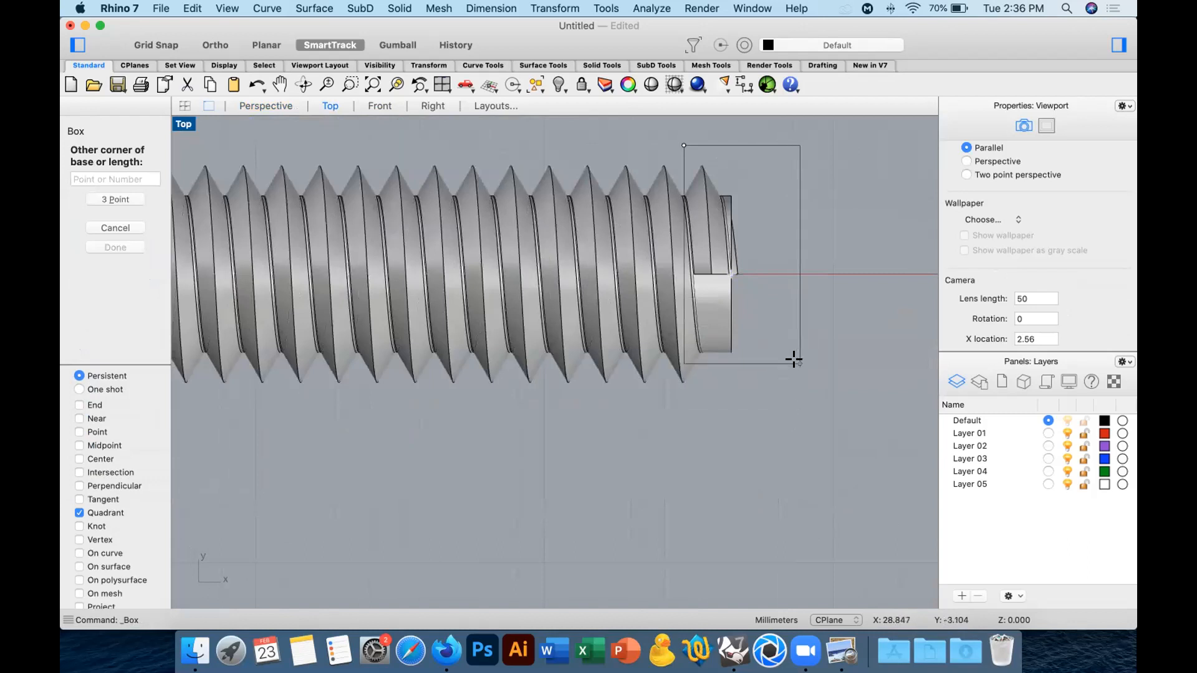
{"action": "key", "text": "Escape"}
{"action": "left_click", "coordinate": [262, 106]}
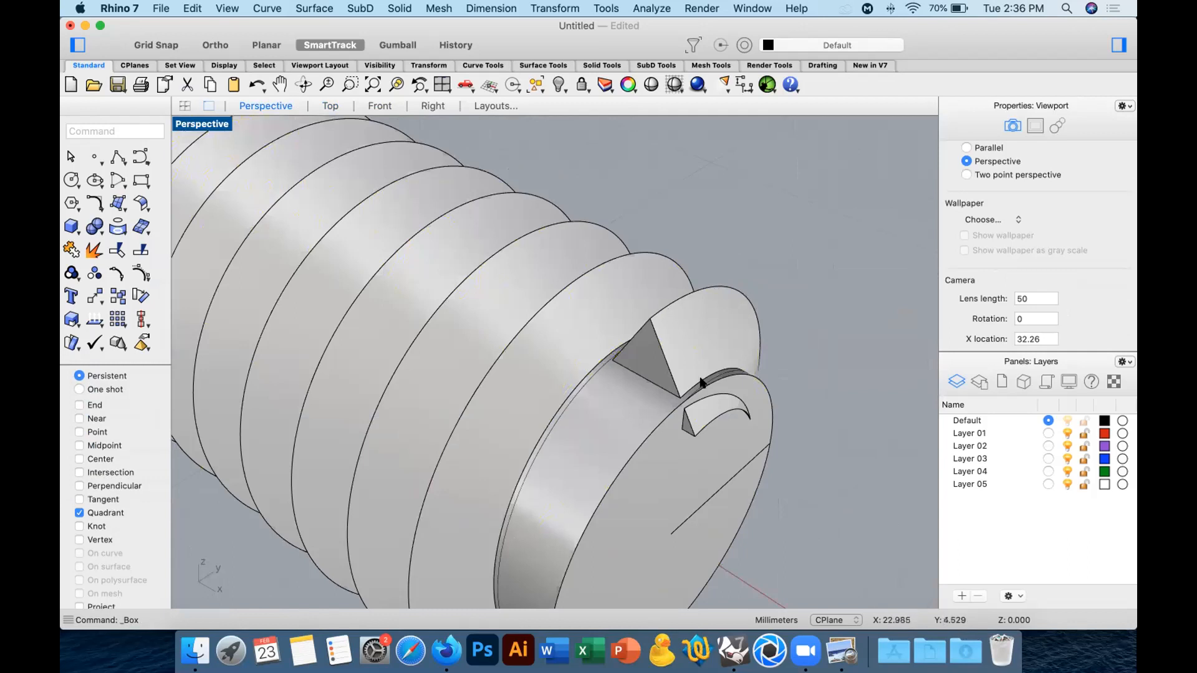
Extract and remove the shank's flat end face together with the thread stub protruding from it, and close the shank end again.
{"action": "scroll", "coordinate": [577, 273], "scroll_direction": "down", "scroll_amount": 3}
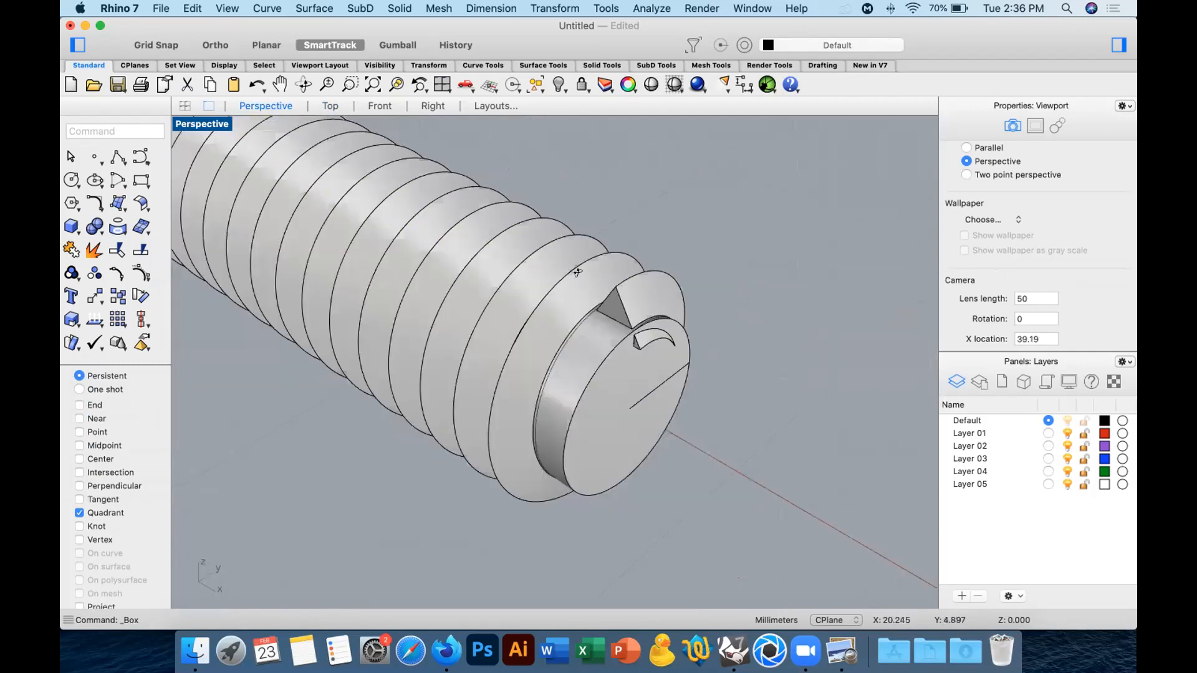
{"action": "scroll", "coordinate": [440, 215], "scroll_direction": "up", "scroll_amount": 3}
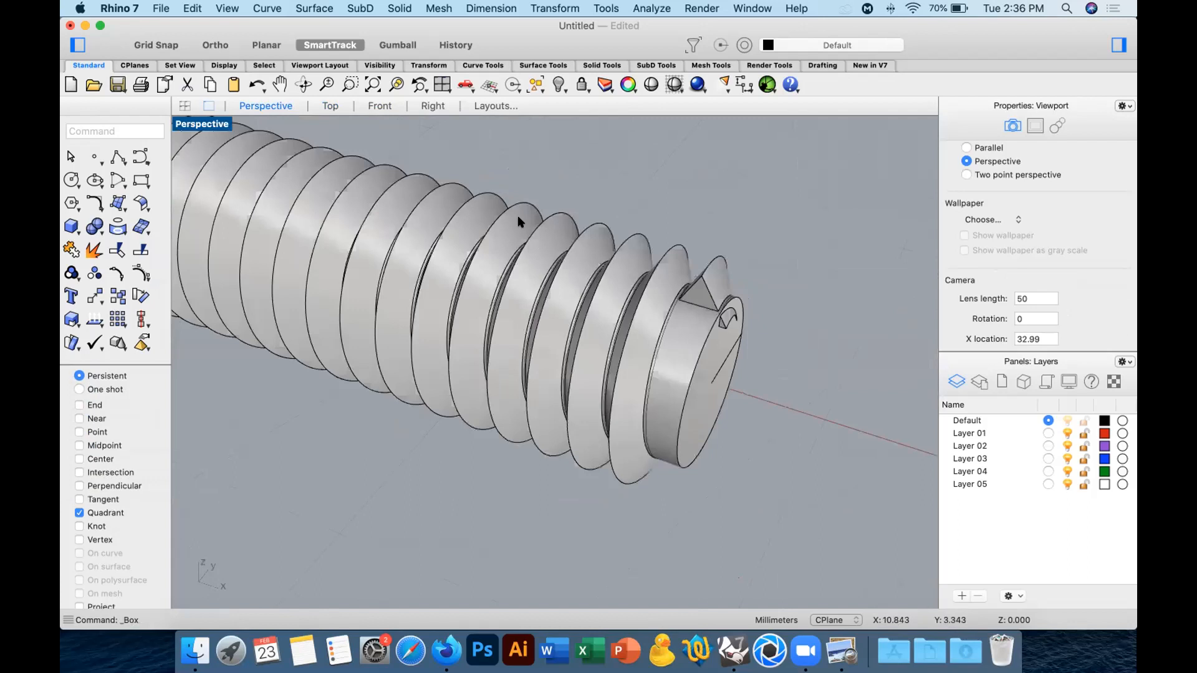
{"action": "scroll", "coordinate": [517, 215], "scroll_direction": "up", "scroll_amount": 1}
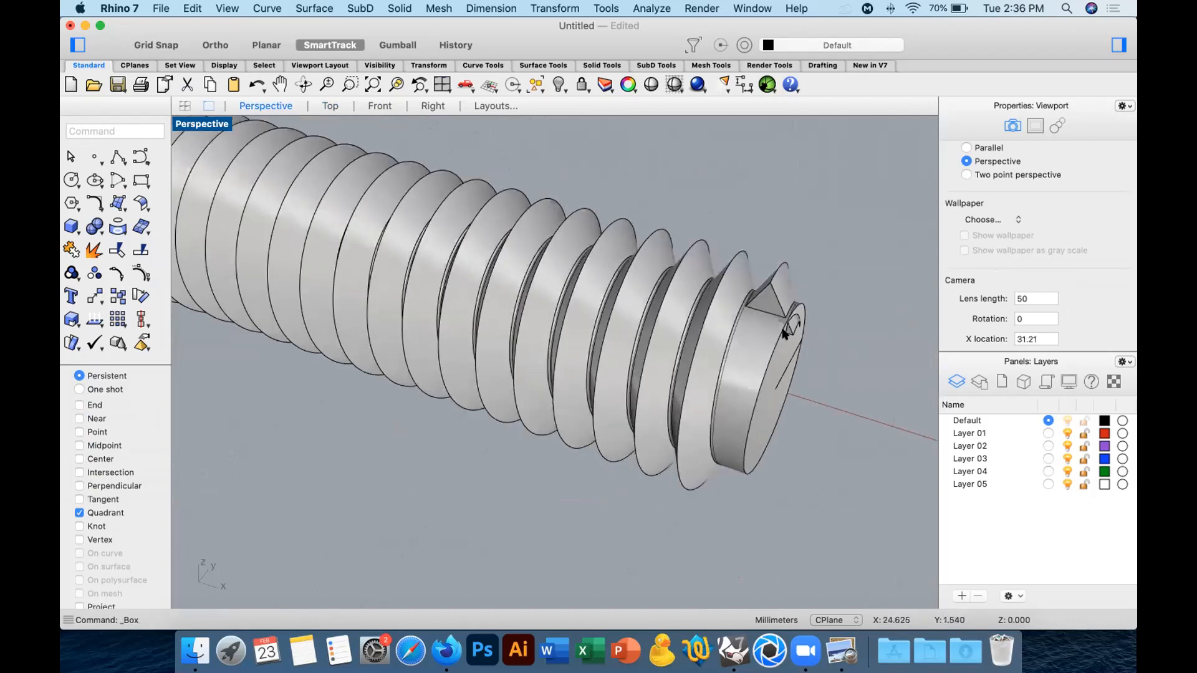
{"action": "scroll", "coordinate": [779, 328], "scroll_direction": "down", "scroll_amount": 1}
{"action": "scroll", "coordinate": [582, 382], "scroll_direction": "down", "scroll_amount": 1}
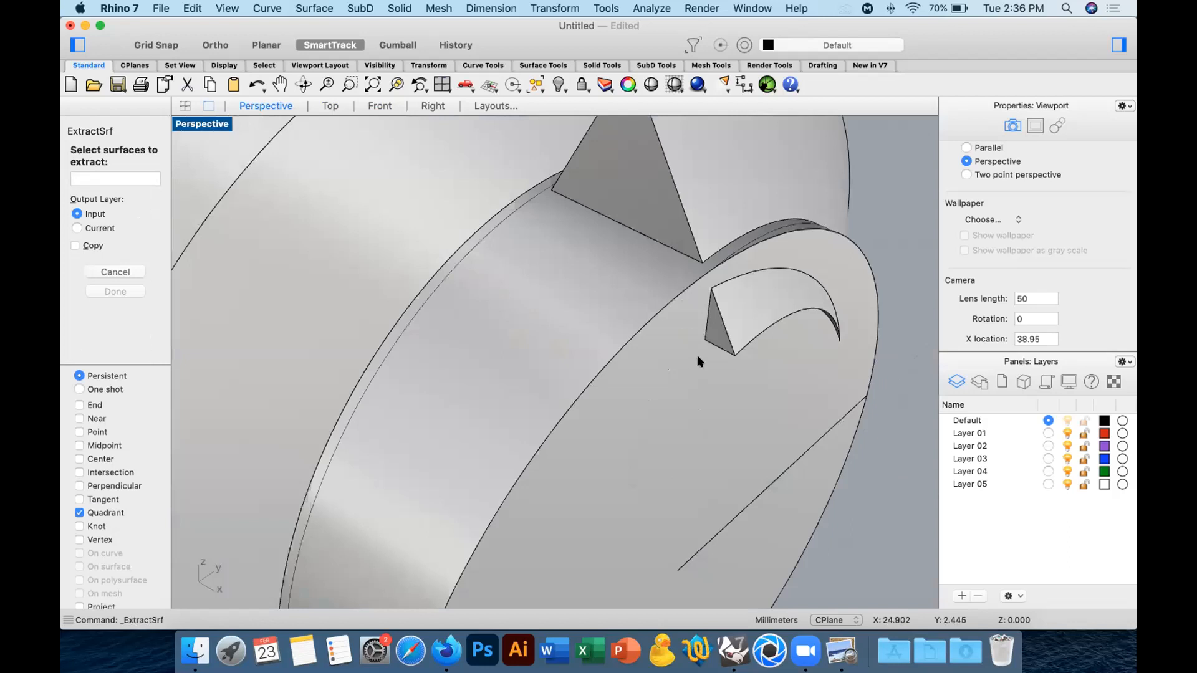
{"action": "left_click", "coordinate": [697, 359]}
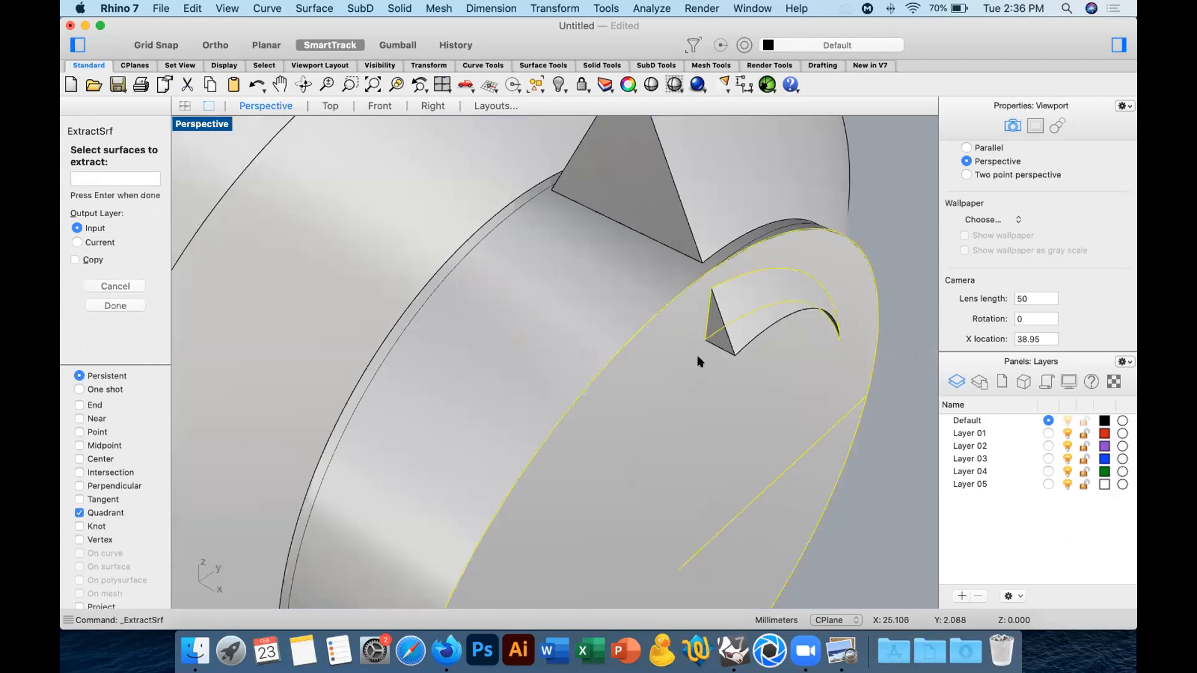
{"action": "key", "text": "Return"}
{"action": "left_click", "coordinate": [723, 323]}
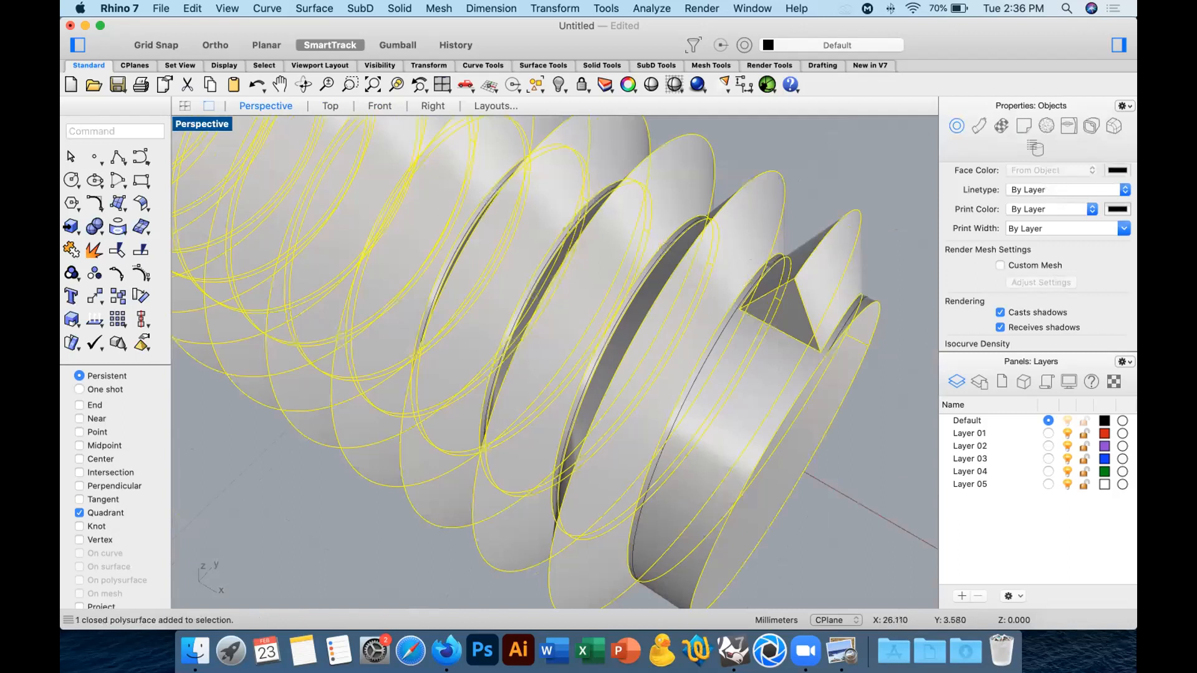
Try to fillet the outer helical thread edge of the united screw with a radius of 0.1 mm.
{"action": "left_click", "coordinate": [141, 228]}
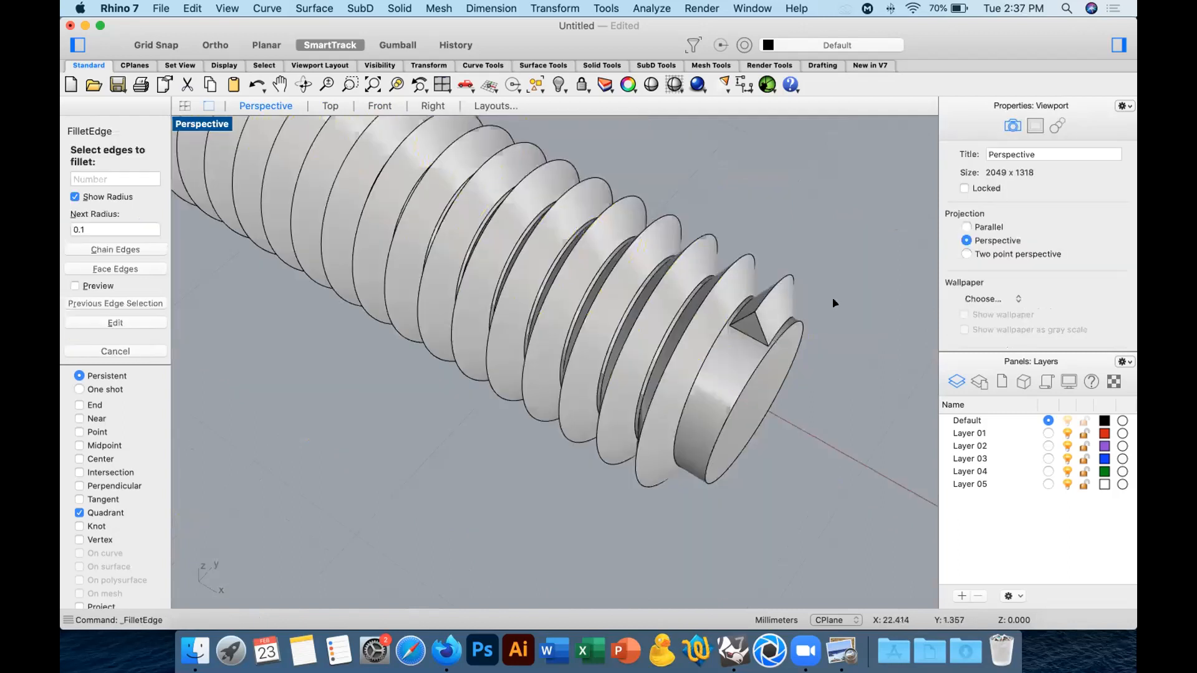
{"action": "left_click", "coordinate": [817, 307]}
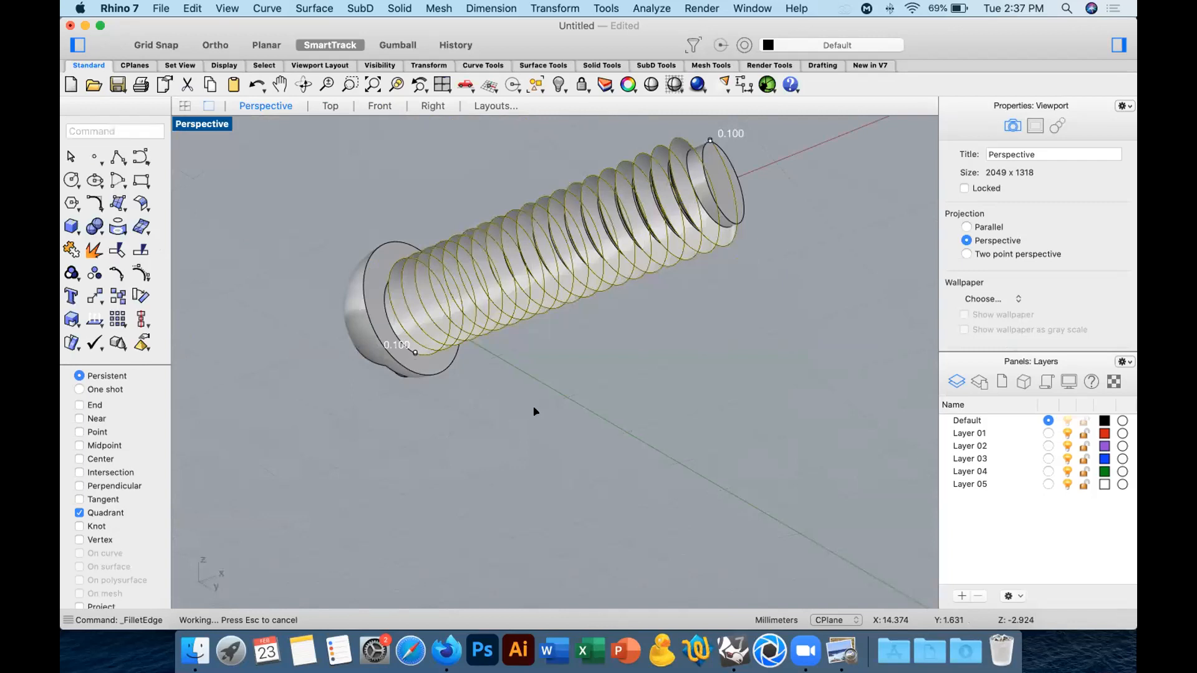
Undo the surface extraction, the union and the Boolean Difference that trimmed the thread inside the head.
{"action": "key", "text": "super+z"}
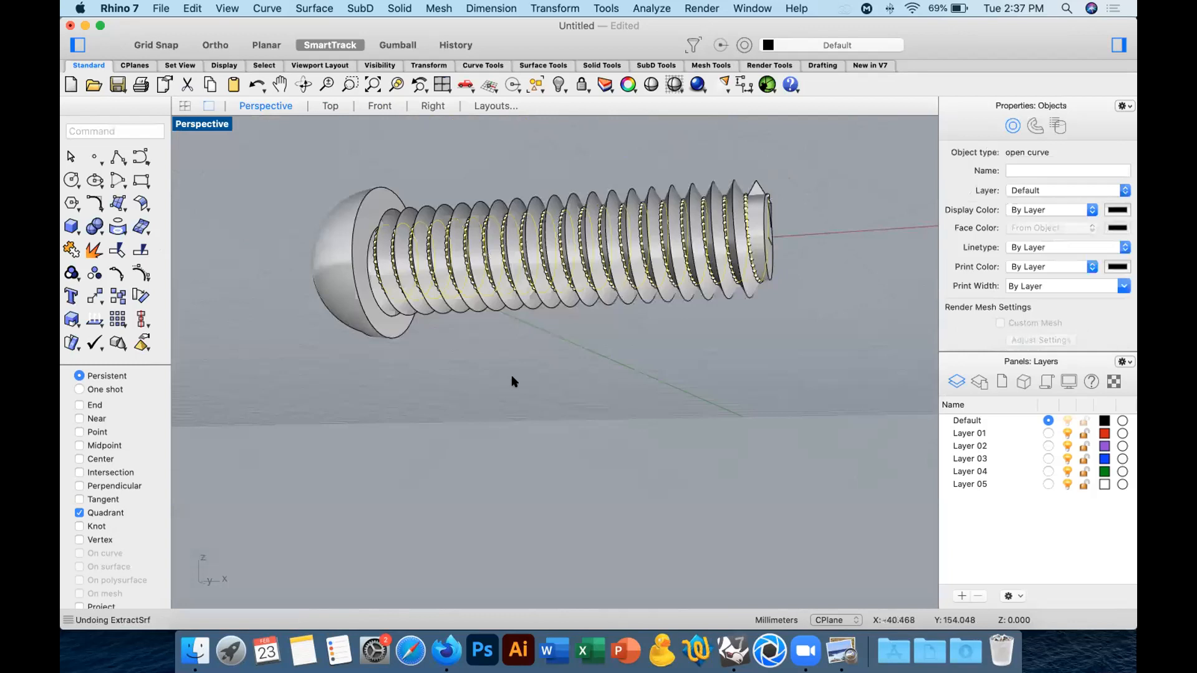
{"action": "key", "text": "super+z"}
{"action": "scroll", "coordinate": [770, 246], "scroll_direction": "up", "scroll_amount": 3}
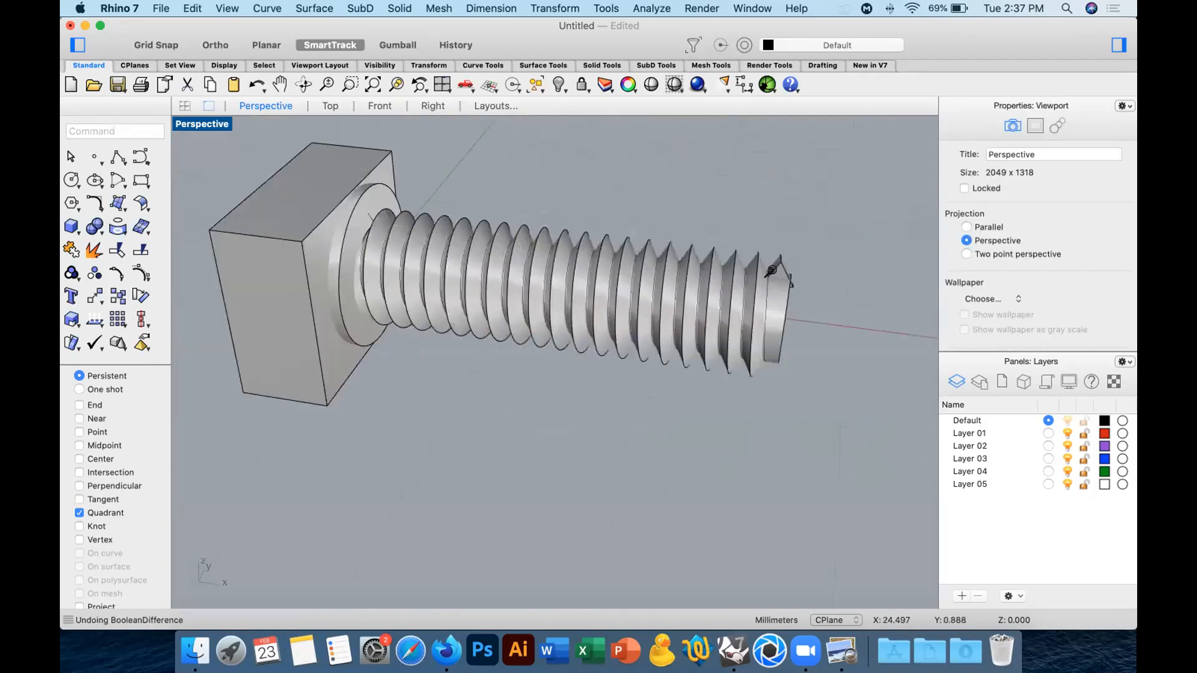
Try to fillet the outer helical edge of the untrimmed thread with a radius of 0.1 mm.
{"action": "scroll", "coordinate": [792, 268], "scroll_direction": "up", "scroll_amount": 5}
{"action": "left_click", "coordinate": [846, 291]}
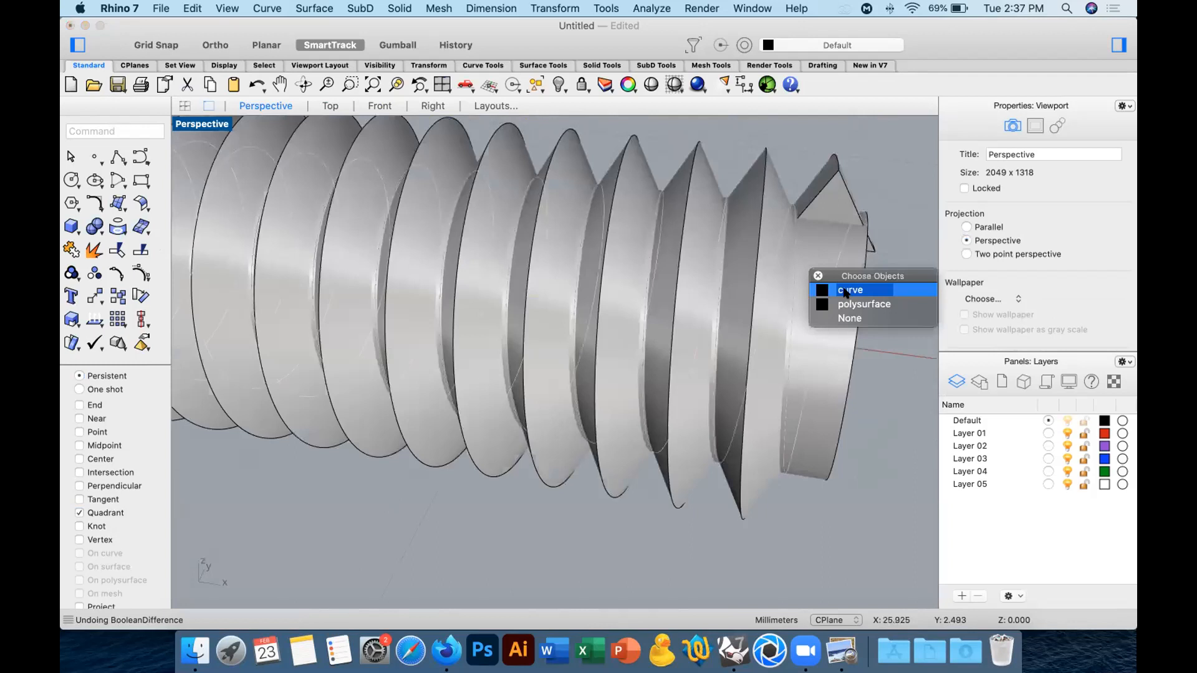
{"action": "left_click", "coordinate": [846, 291]}
{"action": "left_click", "coordinate": [94, 226]}
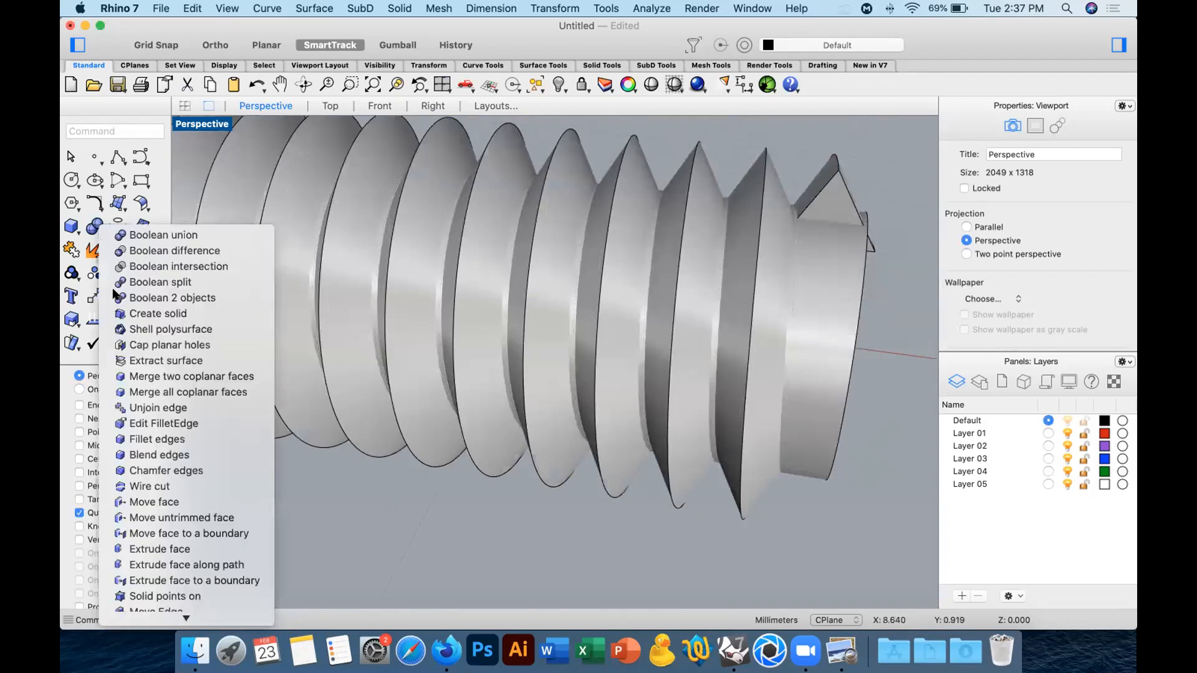
{"action": "left_click", "coordinate": [159, 440]}
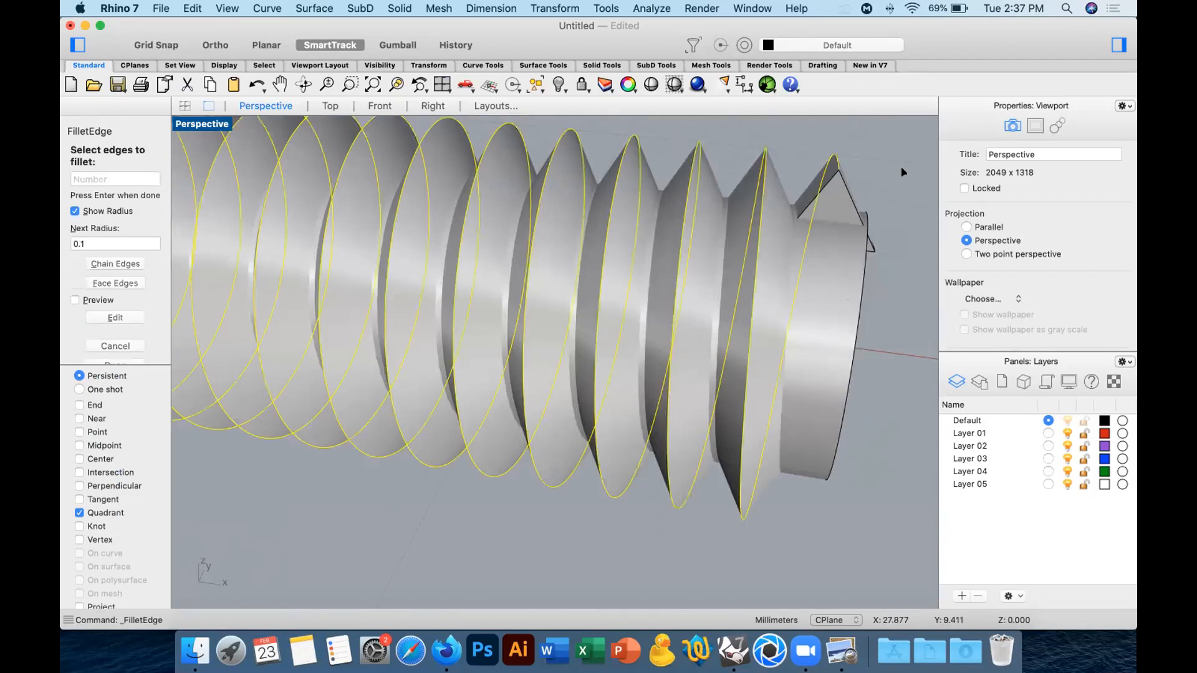
{"action": "key", "text": "Return"}
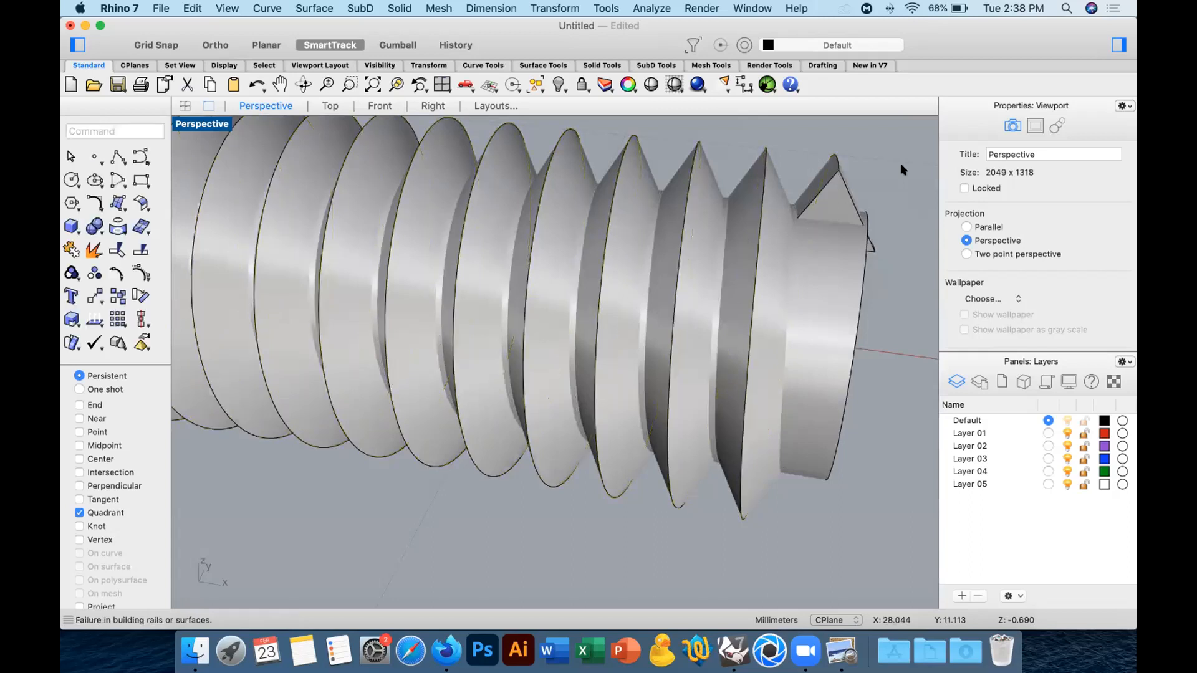
{"action": "scroll", "coordinate": [459, 282], "scroll_direction": "down", "scroll_amount": 10}
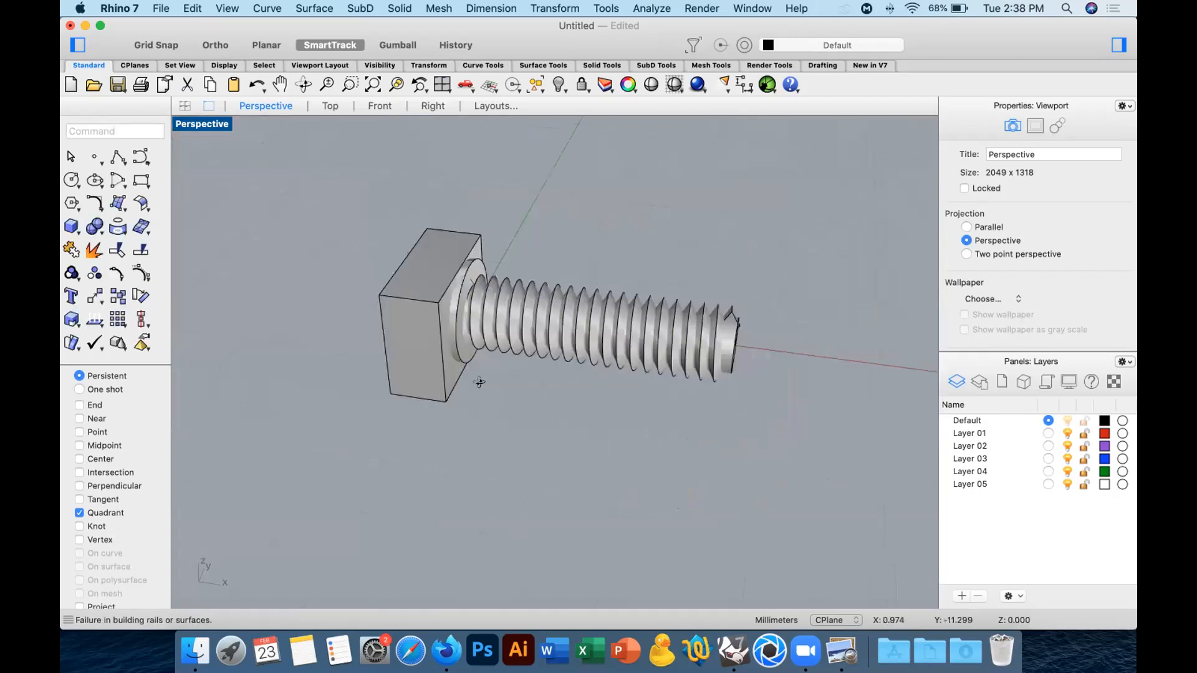
Remove the box around the screw head from view and delete the helical thread from the shank.
{"action": "left_click", "coordinate": [406, 258]}
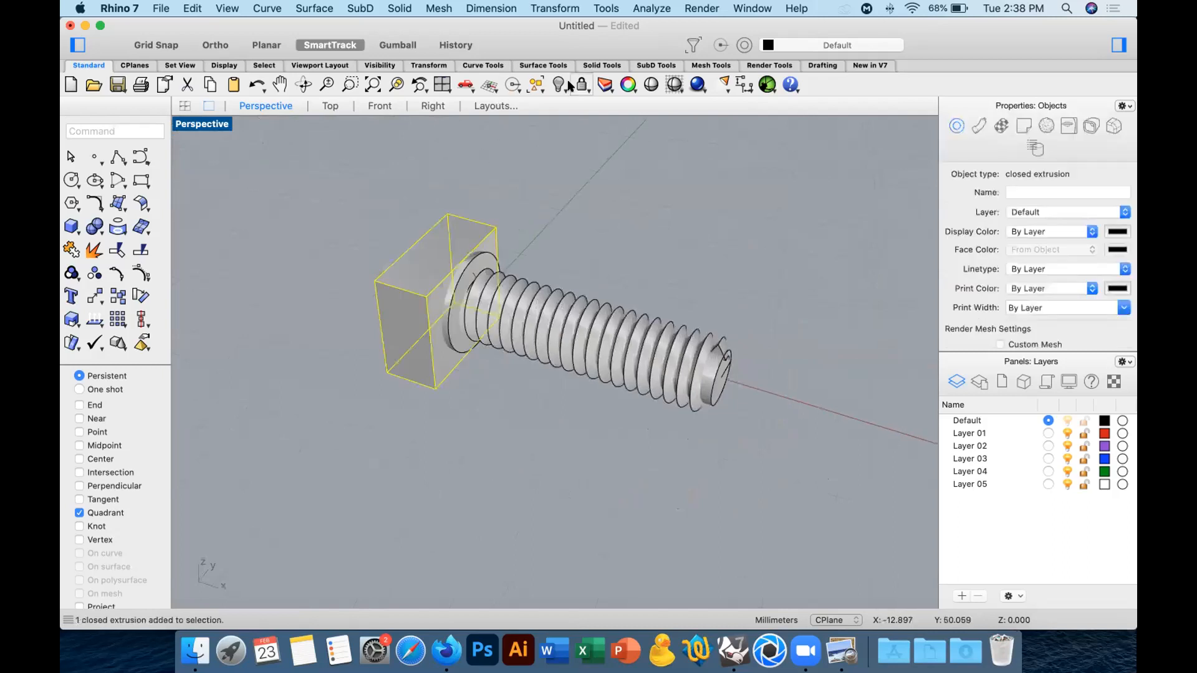
{"action": "key", "text": "super+h"}
{"action": "left_click", "coordinate": [554, 272]}
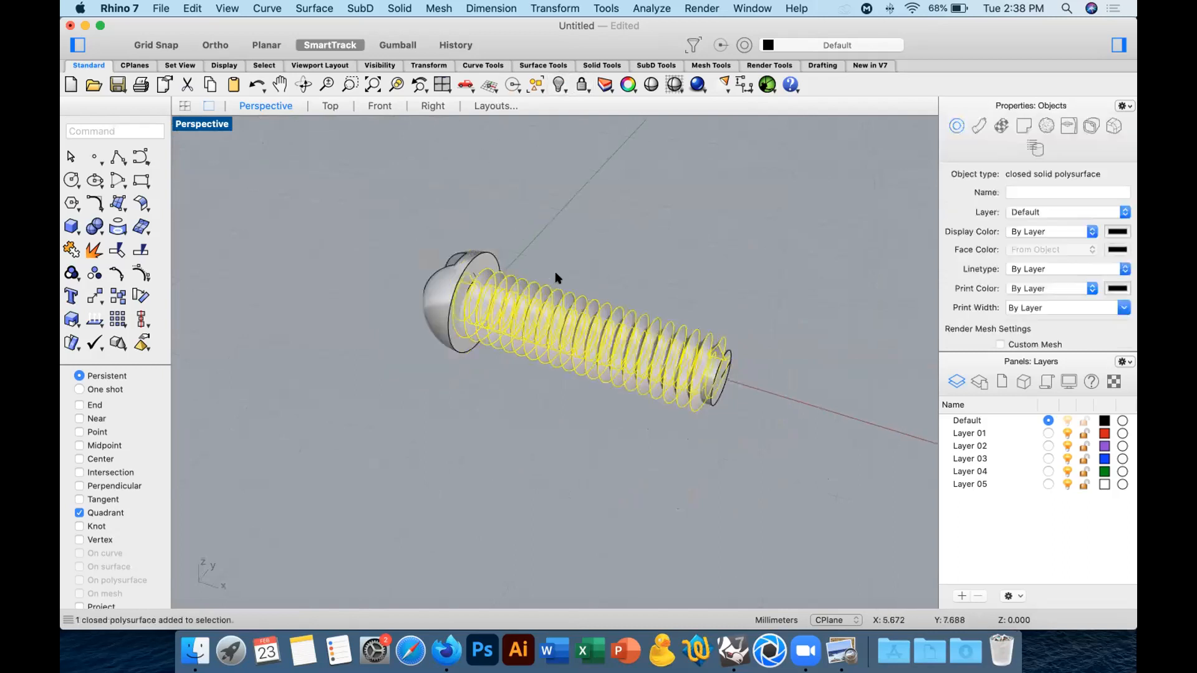
{"action": "key", "text": "Delete"}
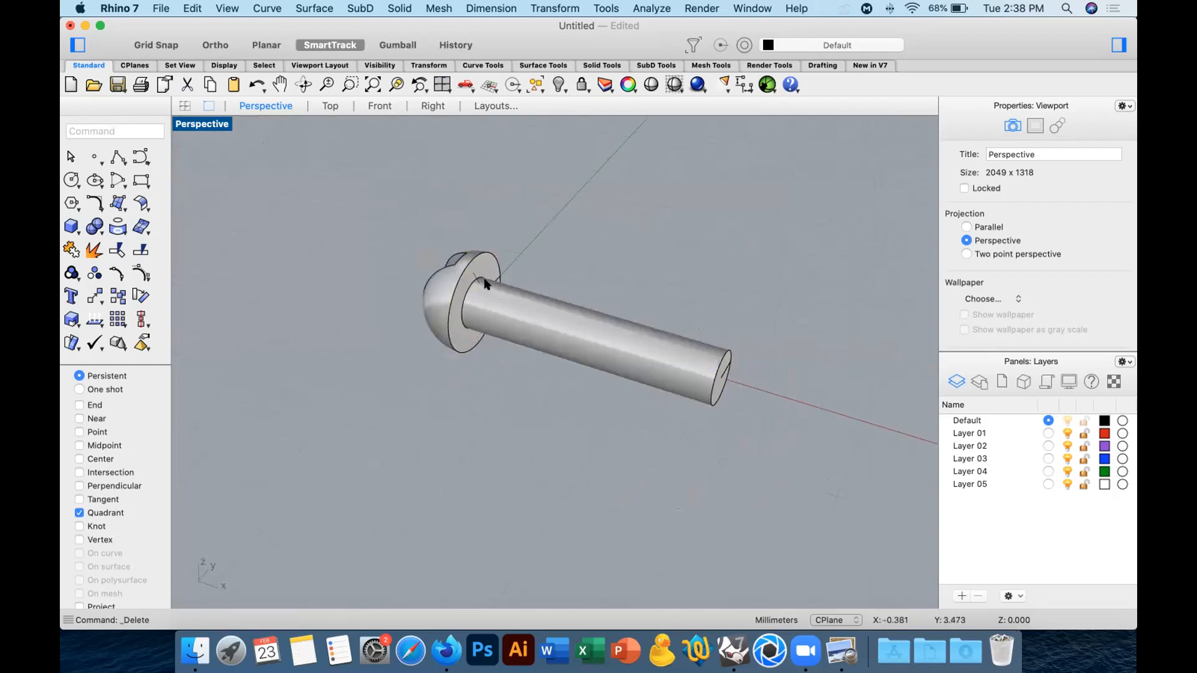
Undo back through the box, the thread's end caps and the one-rail sweep to the bare helix and its profile.
{"action": "key", "text": "super+z"}
{"action": "key", "text": "super+z"}
{"action": "key", "text": "super+z"}
{"action": "key", "text": "super+z"}
{"action": "key", "text": "super+z"}
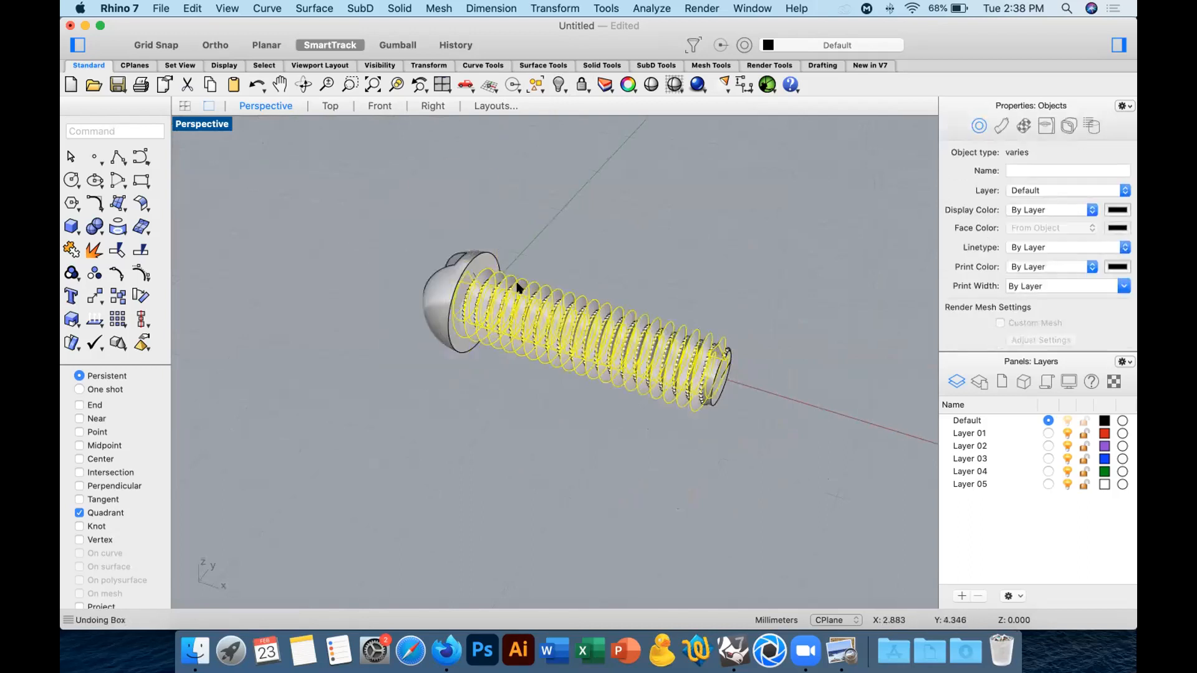
{"action": "key", "text": "super+z"}
{"action": "key", "text": "super+z"}
{"action": "key", "text": "super+z"}
{"action": "key", "text": "super+z"}
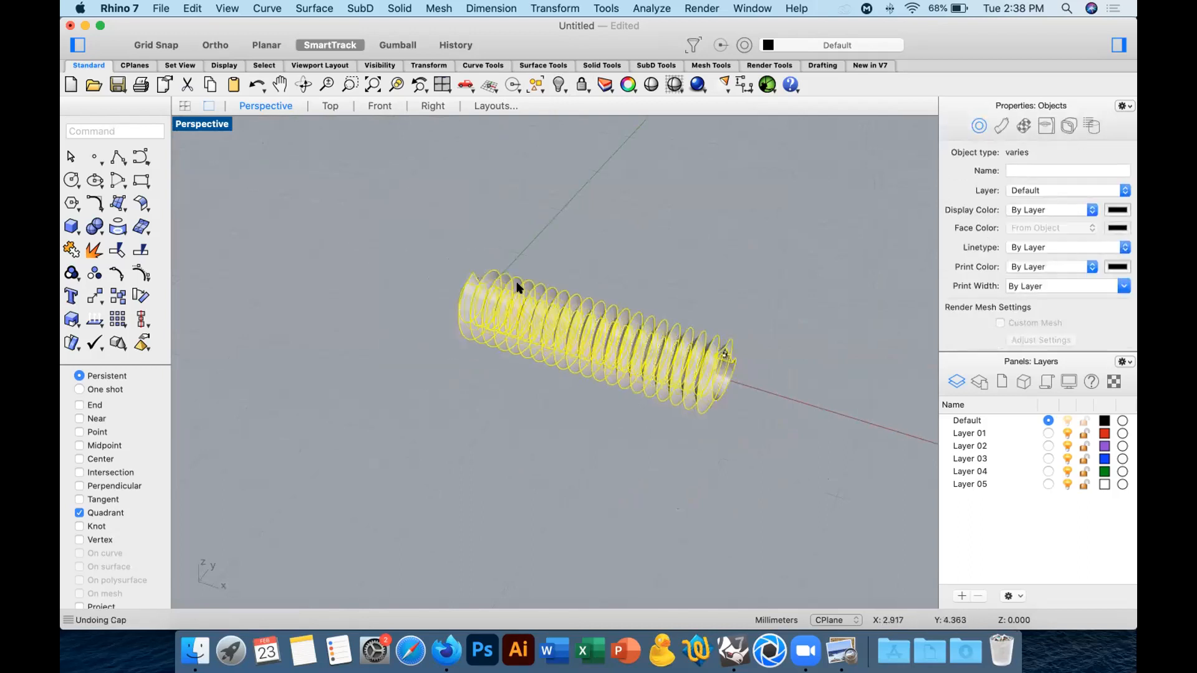
{"action": "key", "text": "super+z"}
{"action": "key", "text": "super+z"}
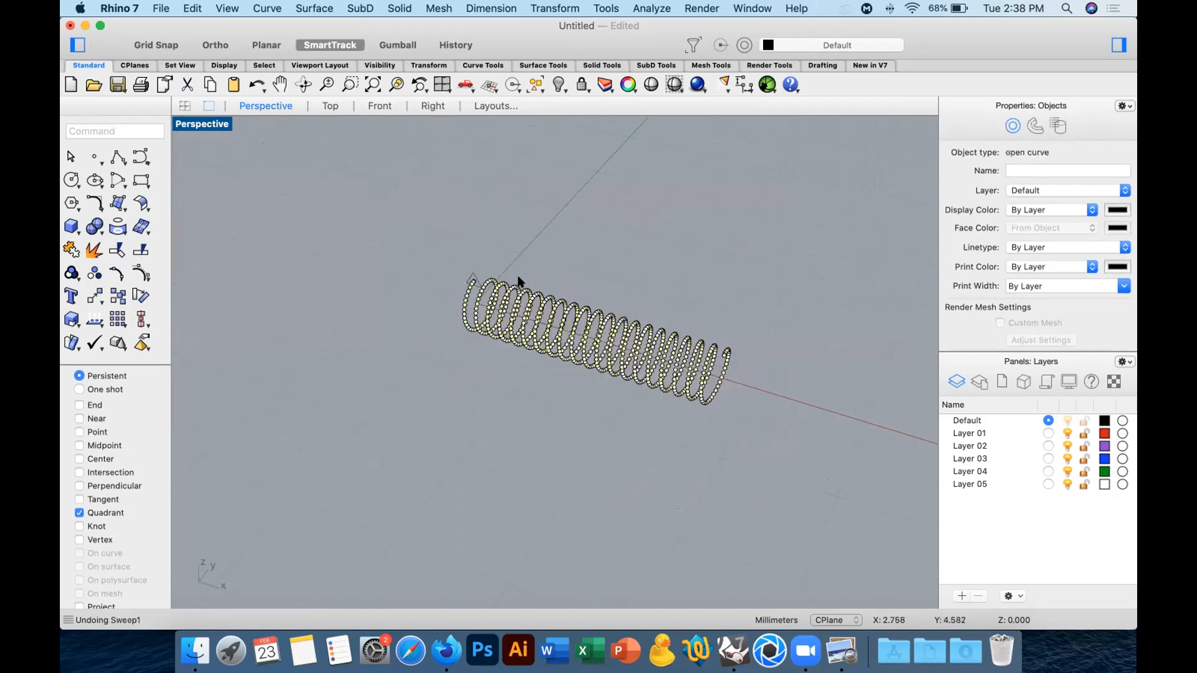
Scale the triangular thread profile down about the helix's start point in the Front view.
{"action": "scroll", "coordinate": [493, 246], "scroll_direction": "up", "scroll_amount": 3}
{"action": "left_click", "coordinate": [472, 259]}
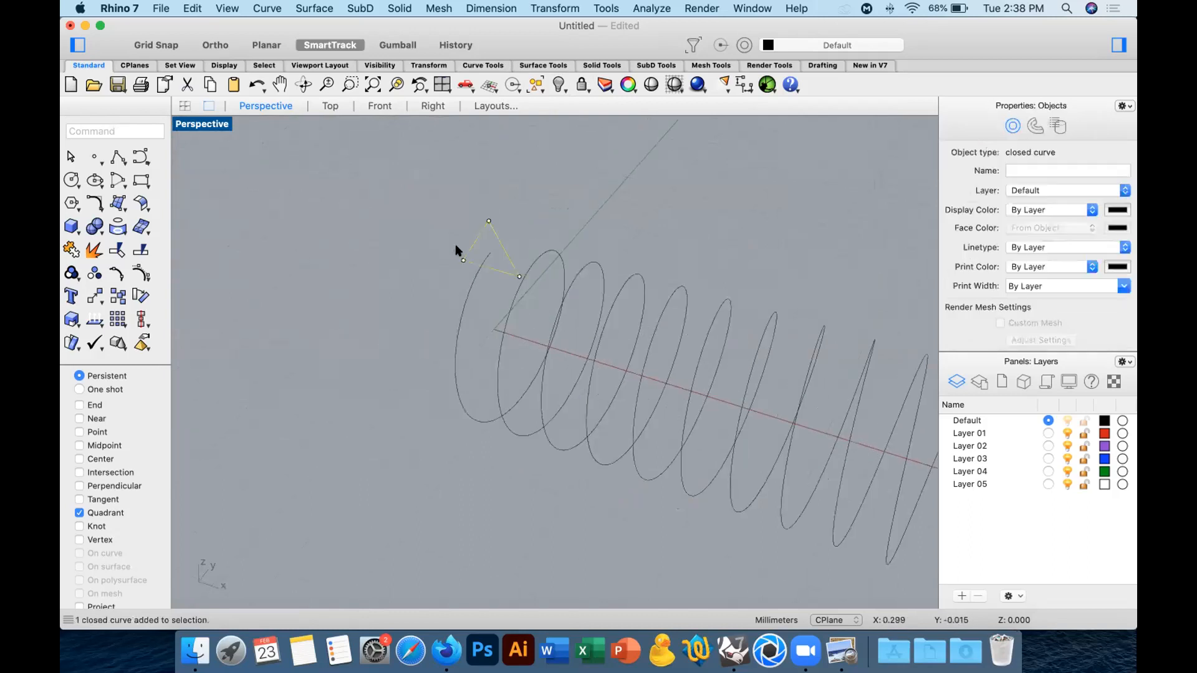
{"action": "left_click", "coordinate": [378, 107]}
{"action": "scroll", "coordinate": [388, 353], "scroll_direction": "up", "scroll_amount": 5}
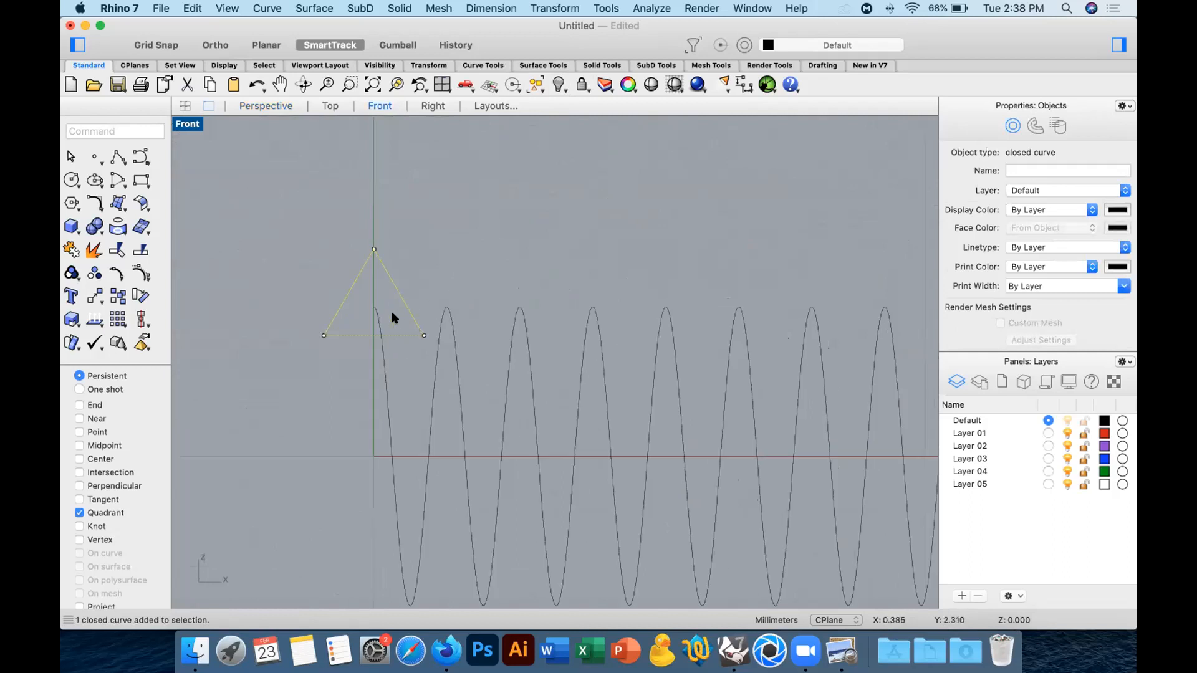
{"action": "left_click", "coordinate": [93, 298]}
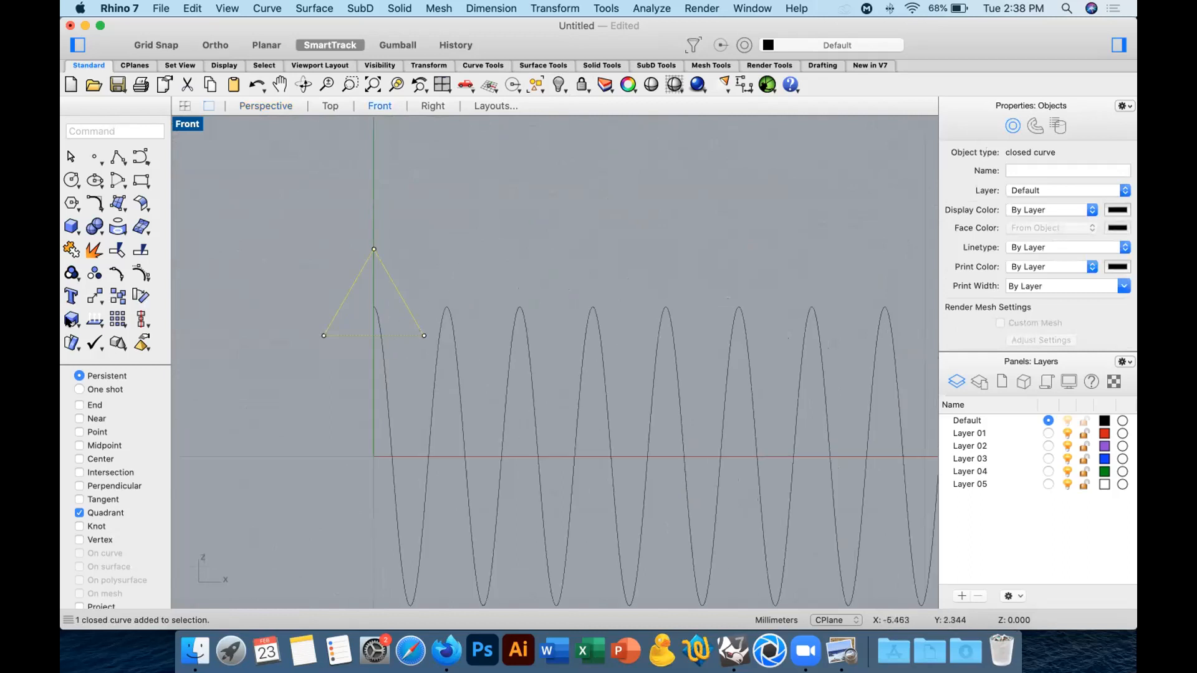
{"action": "left_click", "coordinate": [374, 306]}
{"action": "left_click", "coordinate": [569, 262]}
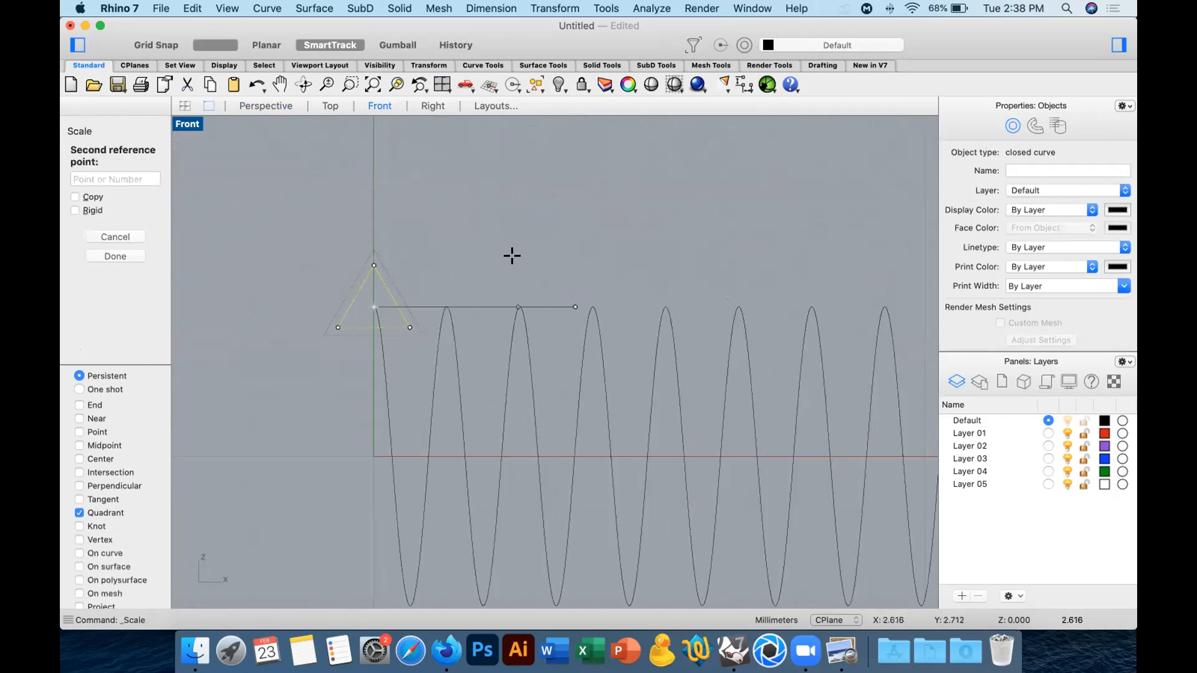
{"action": "key", "text": "Escape"}
{"action": "key", "text": "Escape"}
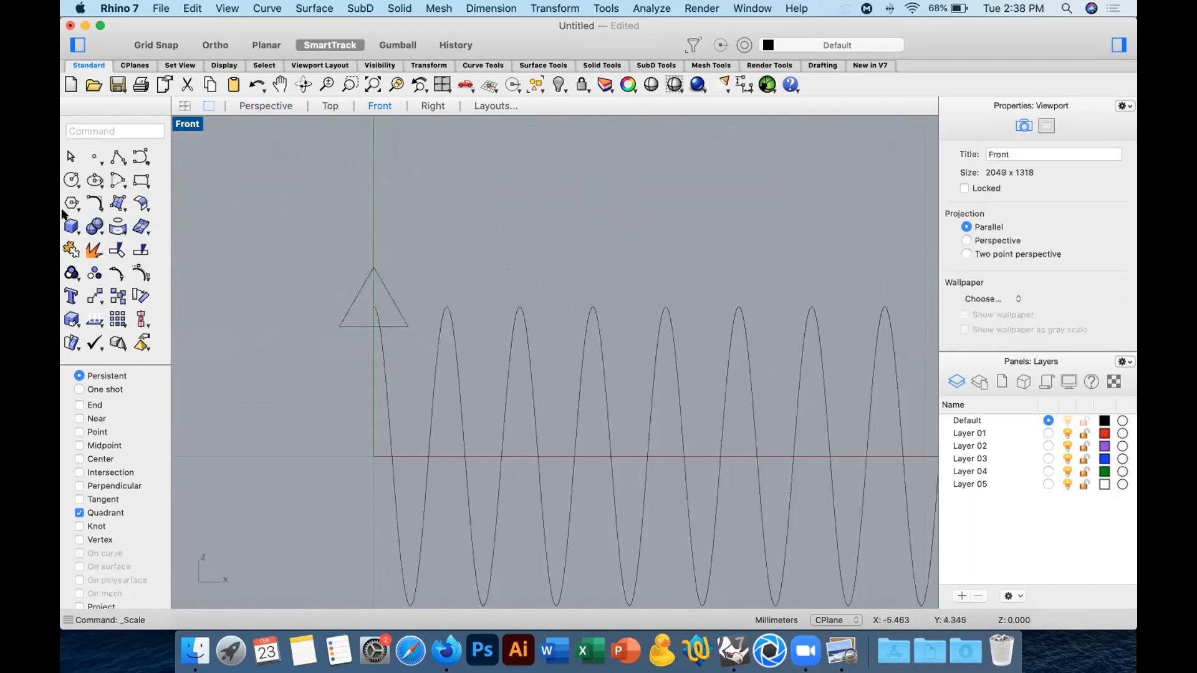
Fillet the outer corner of the triangular profile with a radius of 0.1 mm.
{"action": "left_click", "coordinate": [366, 278]}
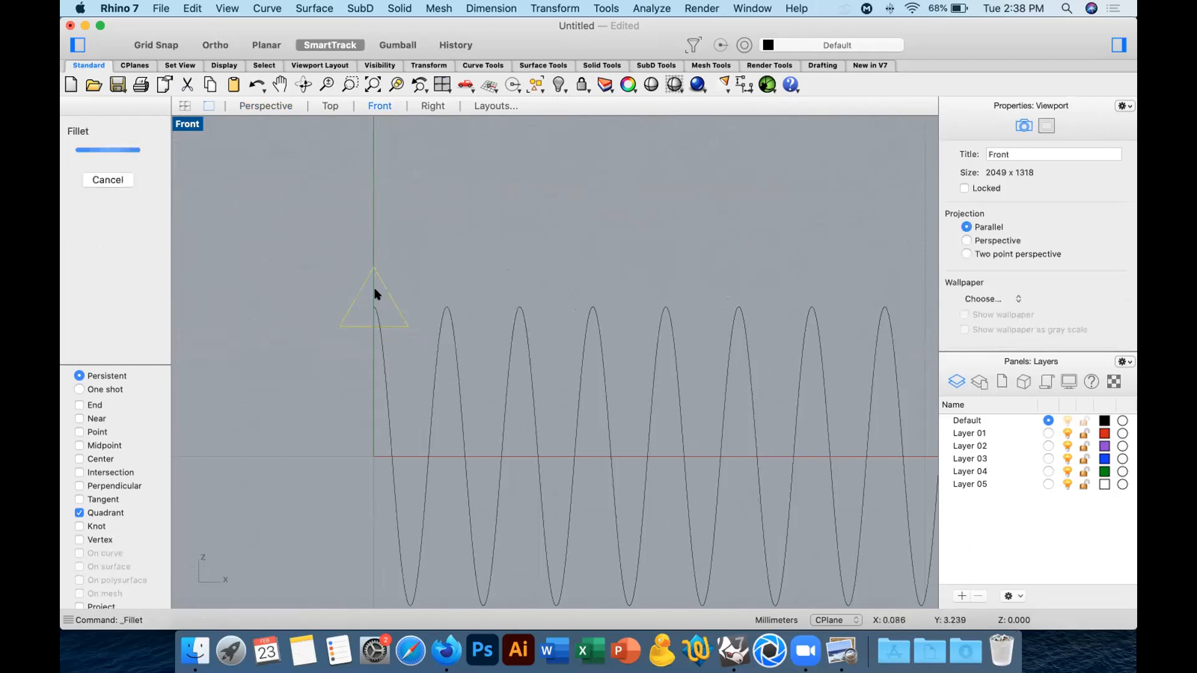
{"action": "left_click", "coordinate": [374, 321]}
{"action": "right_click", "coordinate": [372, 317]}
{"action": "type", "text": "0.1"}
{"action": "key", "text": "Return"}
{"action": "left_click", "coordinate": [361, 282]}
{"action": "left_click", "coordinate": [377, 276]}
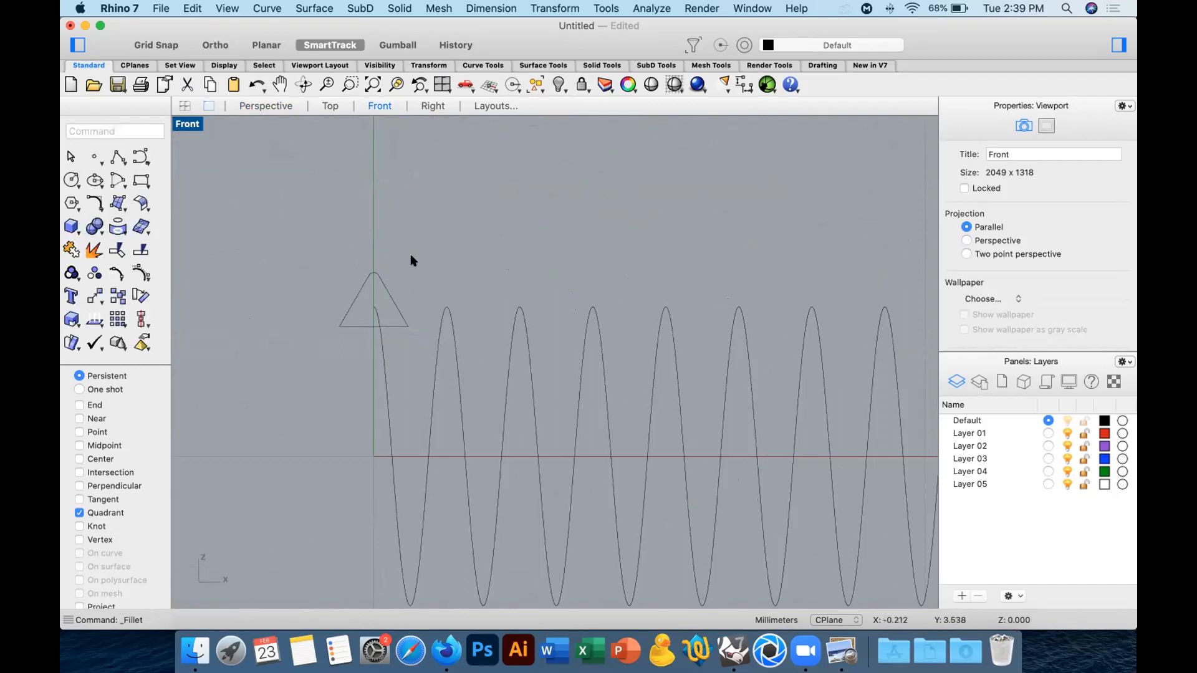
Start a one-rail sweep with the helix as rail and the rounded triangle as cross section, keeping its default seam point.
{"action": "left_click", "coordinate": [377, 310]}
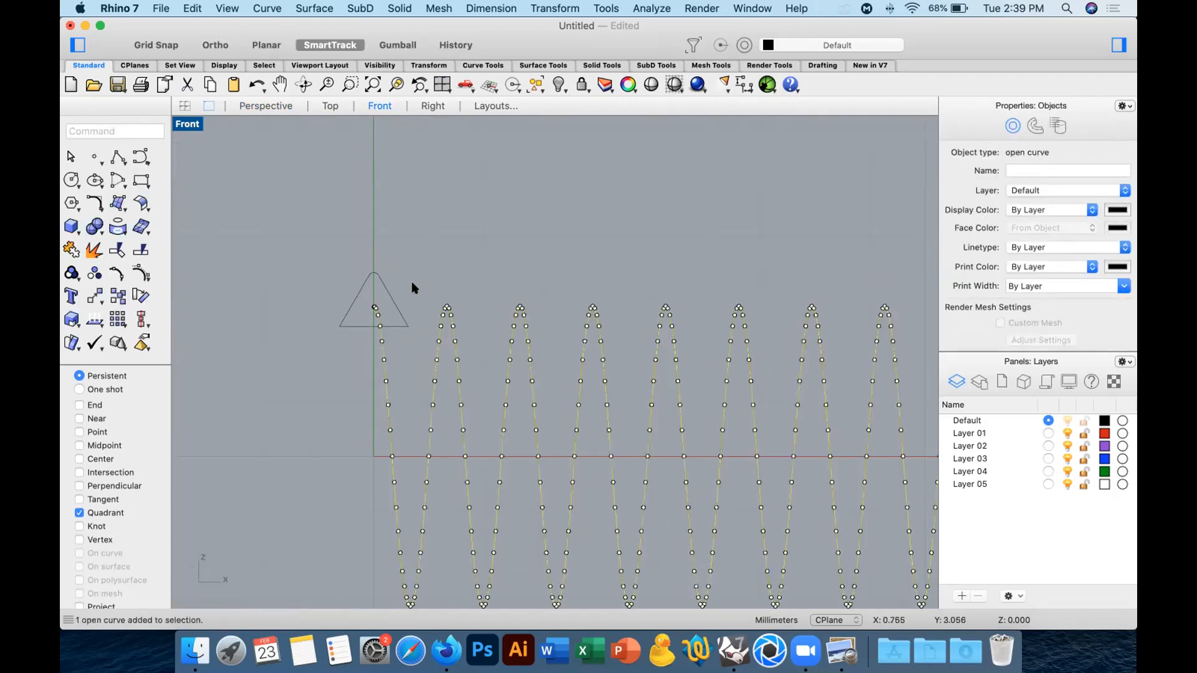
{"action": "key", "text": "Escape"}
{"action": "type", "text": "swe"}
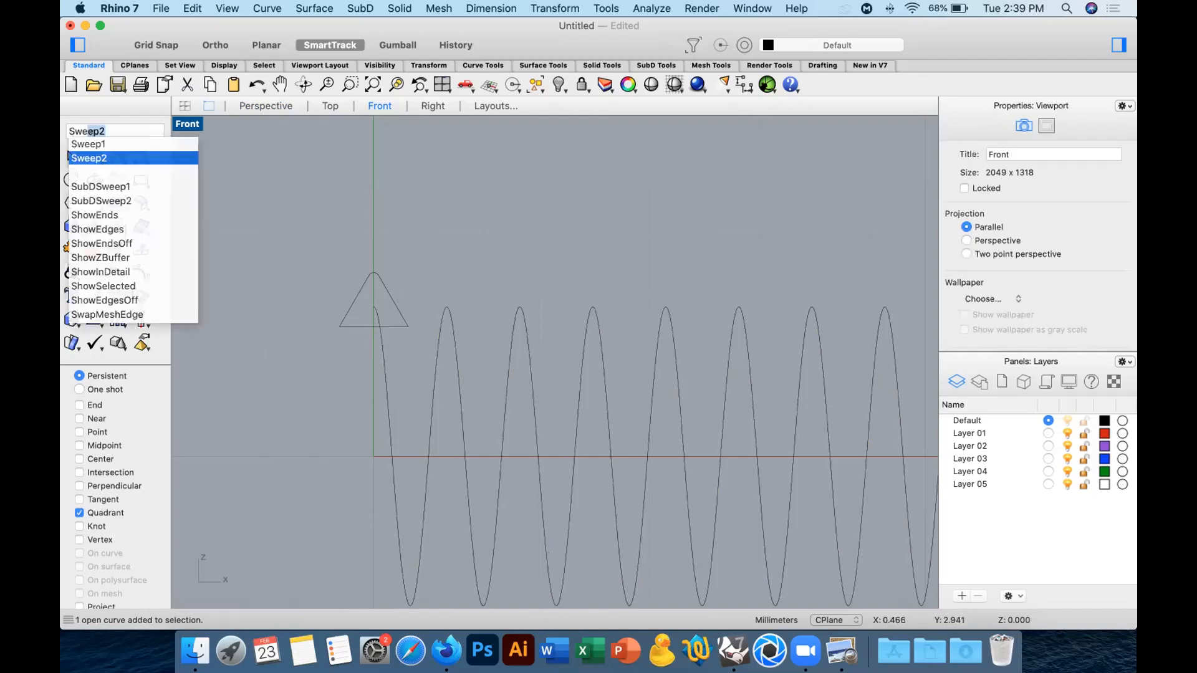
{"action": "key", "text": "Up"}
{"action": "key", "text": "Return"}
{"action": "left_click", "coordinate": [394, 303]}
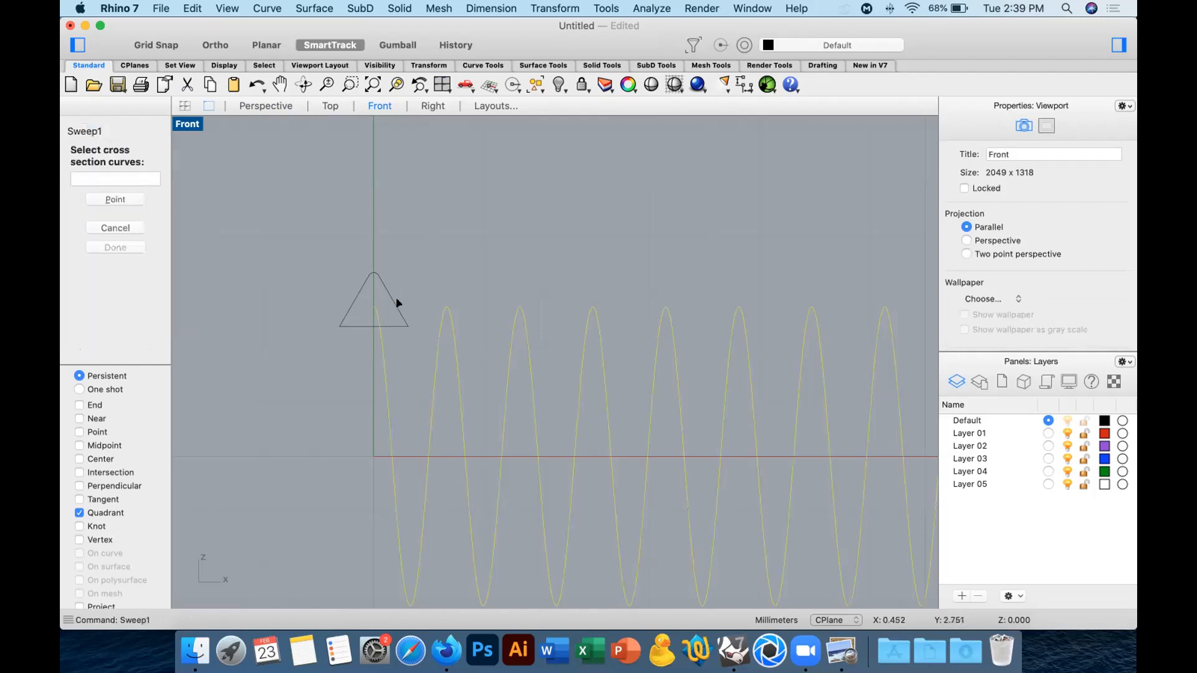
{"action": "left_click", "coordinate": [393, 305]}
{"action": "key", "text": "Return"}
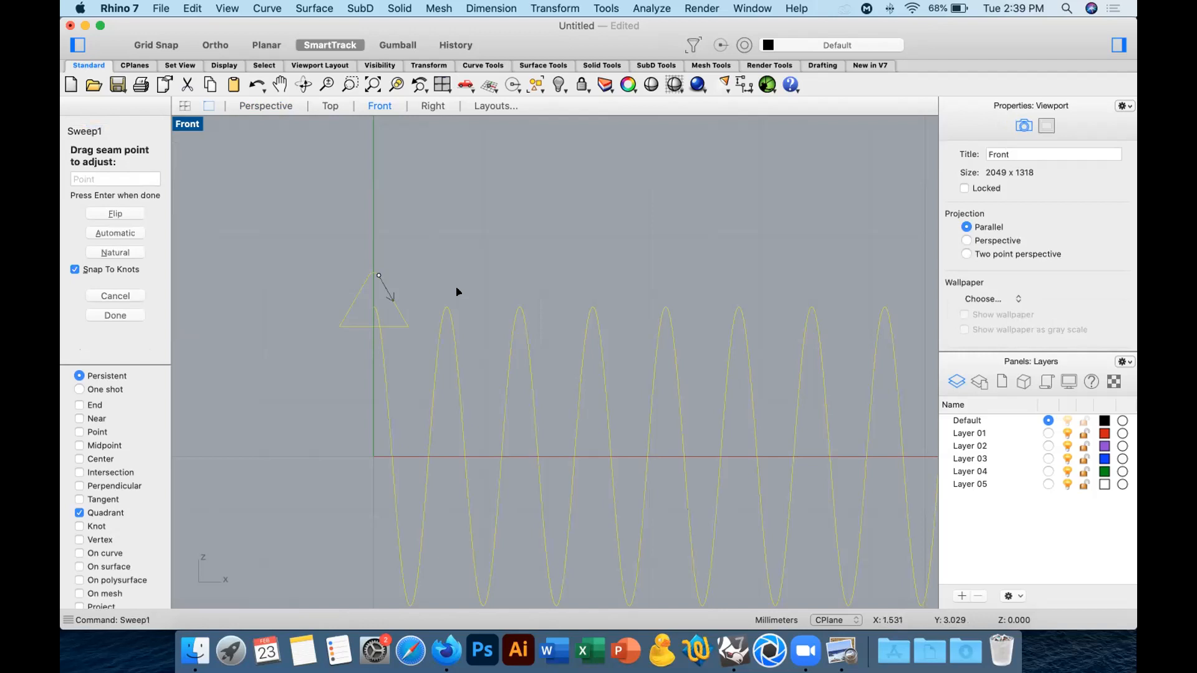
{"action": "key", "text": "Return"}
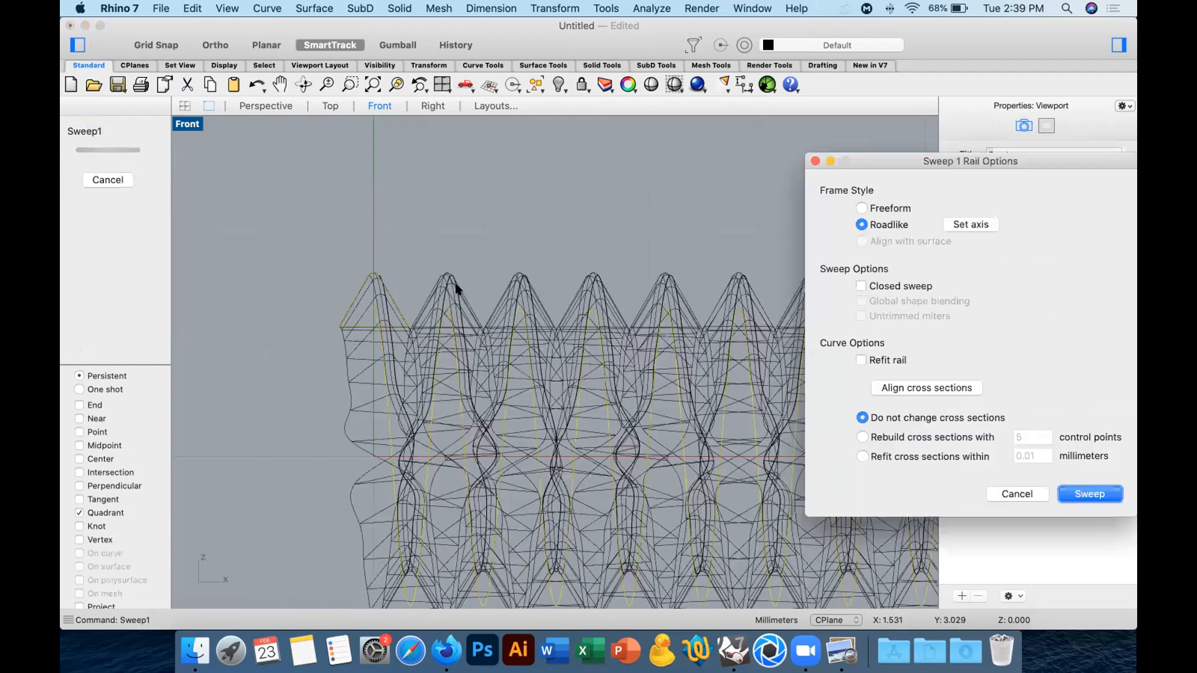
Set the Roadlike frame axis along the screw's X direction and complete the sweep without changing the cross sections.
{"action": "left_click", "coordinate": [968, 225]}
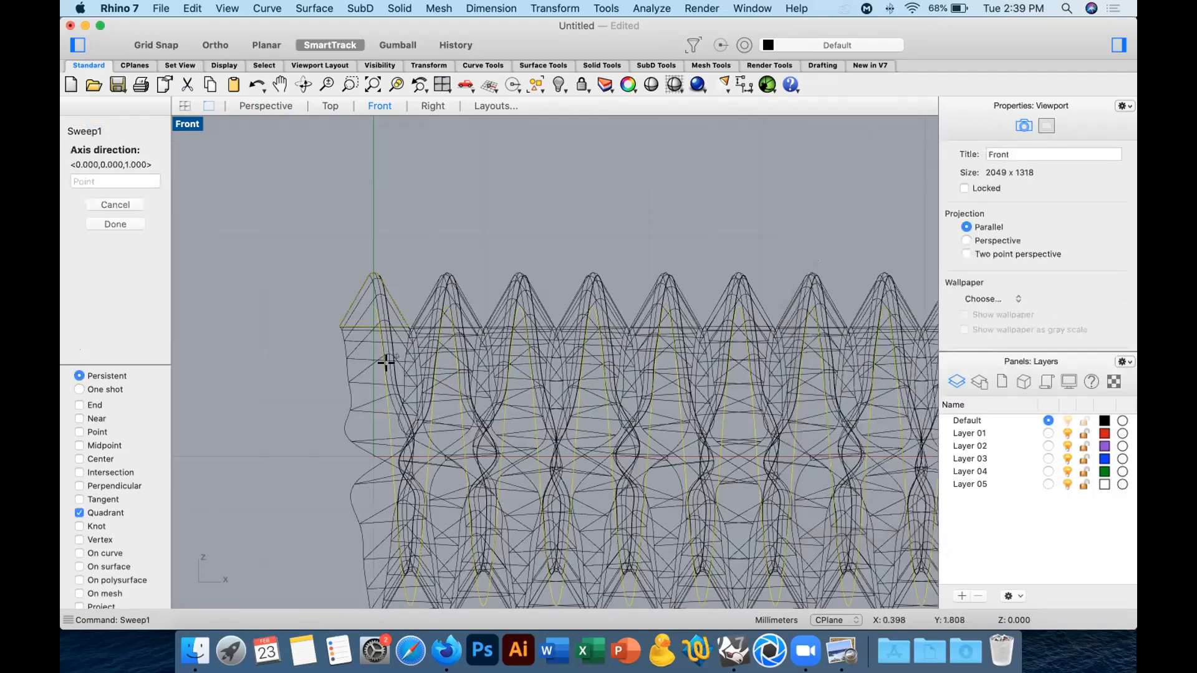
{"action": "left_click", "coordinate": [341, 448]}
{"action": "scroll", "coordinate": [342, 476], "scroll_direction": "down", "scroll_amount": 10}
{"action": "key", "text": "shift"}
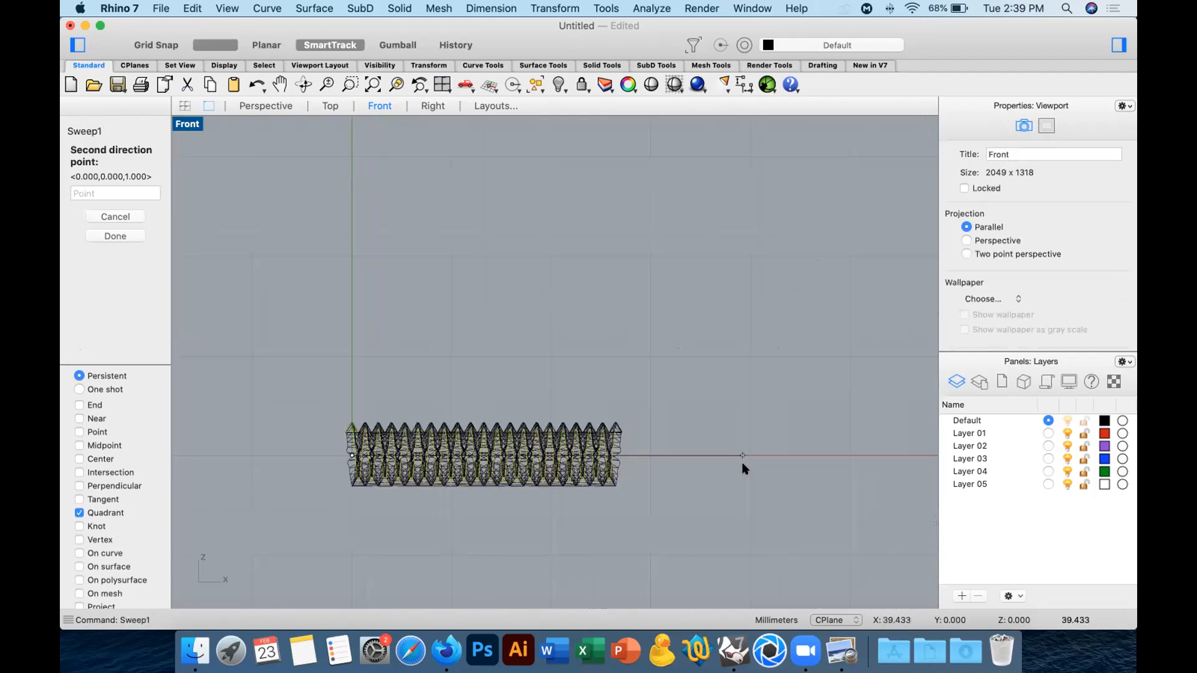
{"action": "left_click", "coordinate": [742, 462]}
{"action": "left_click", "coordinate": [1096, 495]}
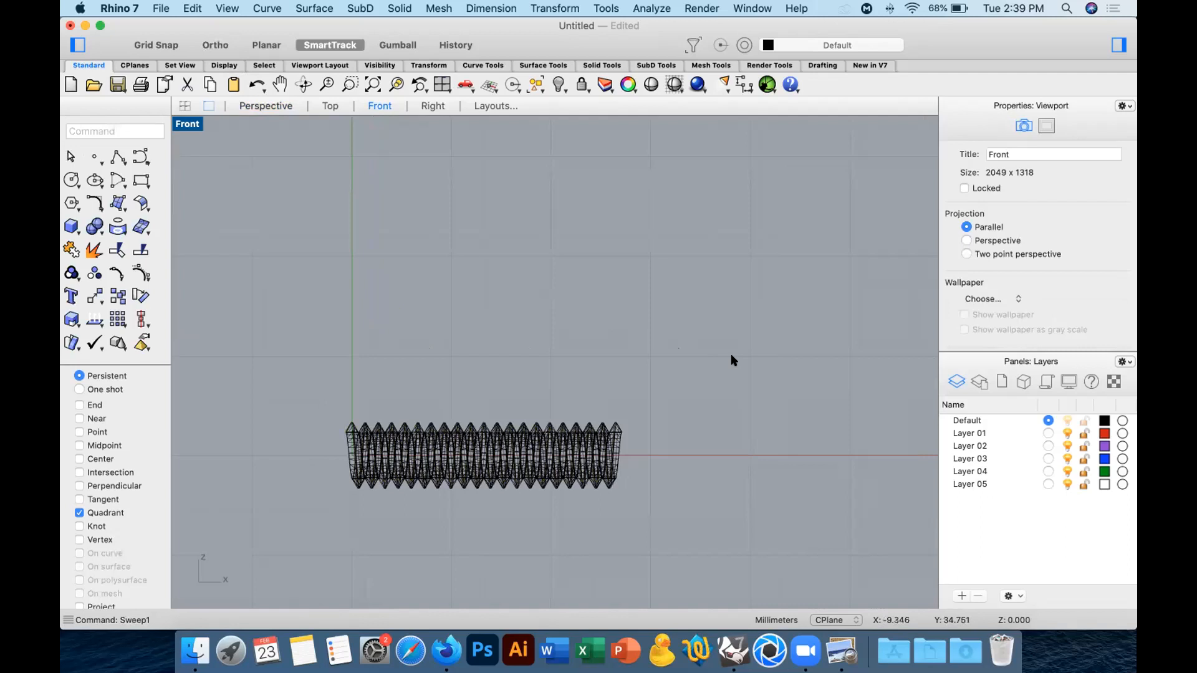
Examine the swept thread's rounded crest and open end in the Perspective view.
{"action": "right_click_drag", "start_coordinate": [731, 358], "coordinate": [711, 285]}
{"action": "scroll", "coordinate": [684, 329], "scroll_direction": "up", "scroll_amount": 2}
{"action": "scroll", "coordinate": [634, 313], "scroll_direction": "up", "scroll_amount": 2}
{"action": "left_click", "coordinate": [711, 285]}
{"action": "scroll", "coordinate": [1014, 305], "scroll_direction": "down", "scroll_amount": 2}
{"action": "scroll", "coordinate": [1015, 304], "scroll_direction": "down", "scroll_amount": 2}
{"action": "left_click", "coordinate": [1000, 343]}
{"action": "left_click", "coordinate": [791, 318]}
{"action": "right_click_drag", "start_coordinate": [707, 242], "coordinate": [678, 391], "text": "shift"}
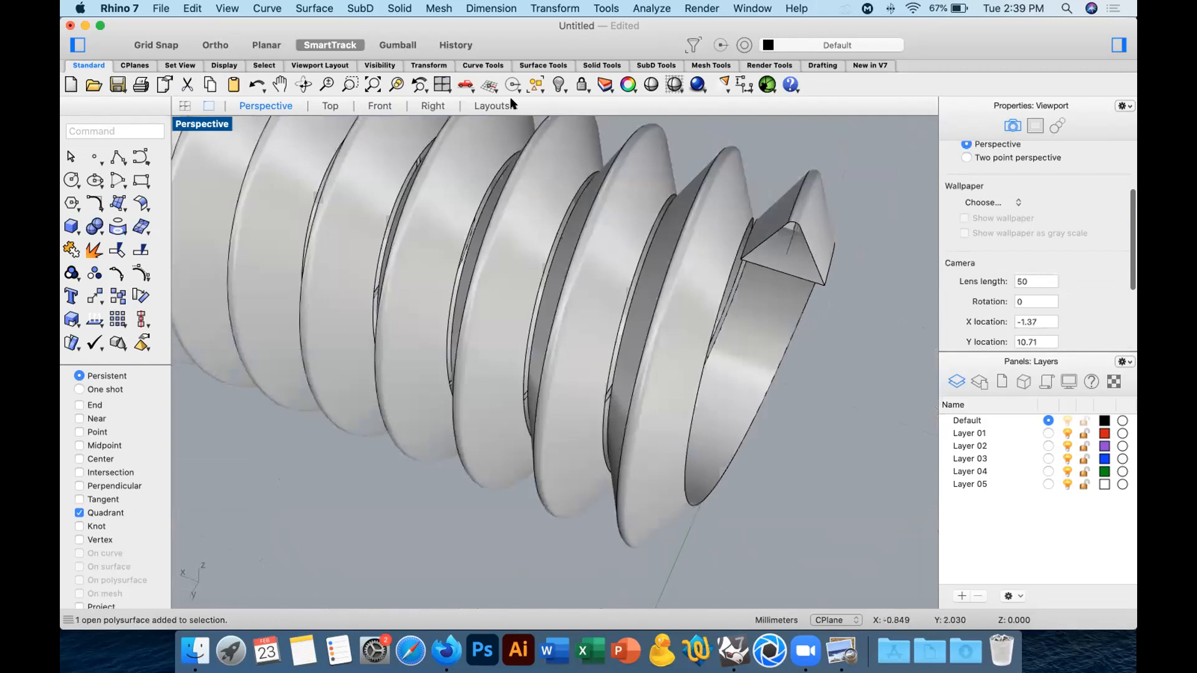
Show the hidden screw body and cap both open ends of the new thread.
{"action": "scroll", "coordinate": [674, 306], "scroll_direction": "down", "scroll_amount": 7}
{"action": "right_click", "coordinate": [557, 82]}
{"action": "right_click_drag", "start_coordinate": [759, 321], "coordinate": [652, 275]}
{"action": "left_click", "coordinate": [652, 274]}
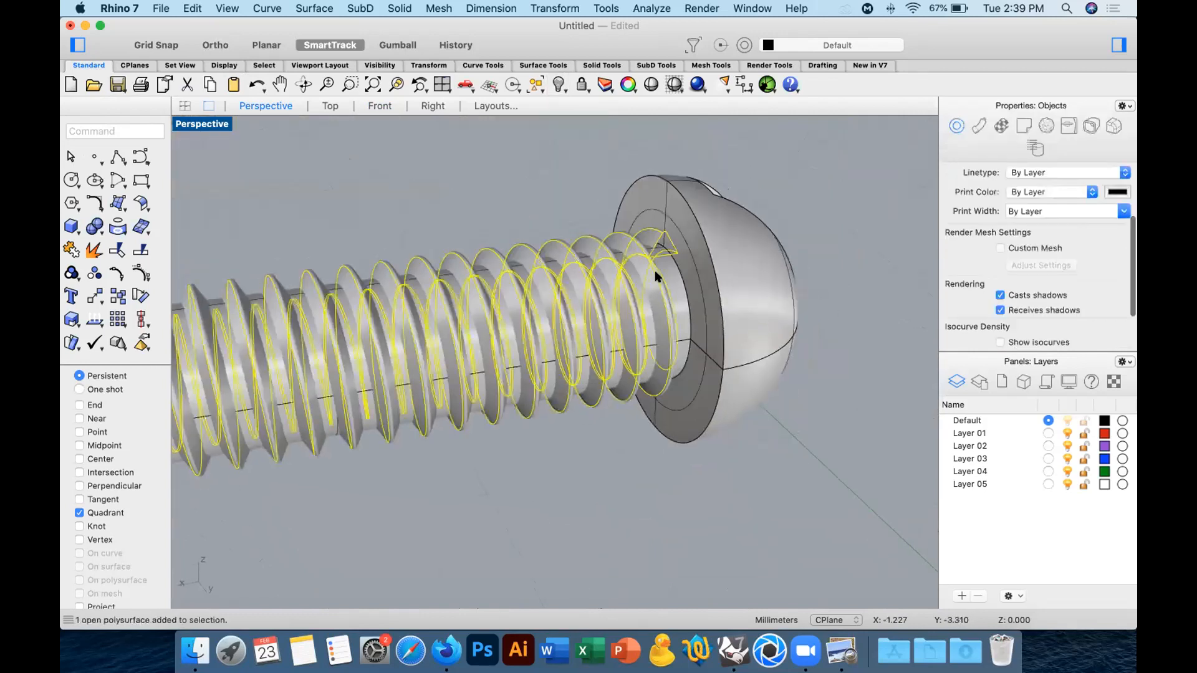
{"action": "type", "text": "cap"}
{"action": "key", "text": "Return"}
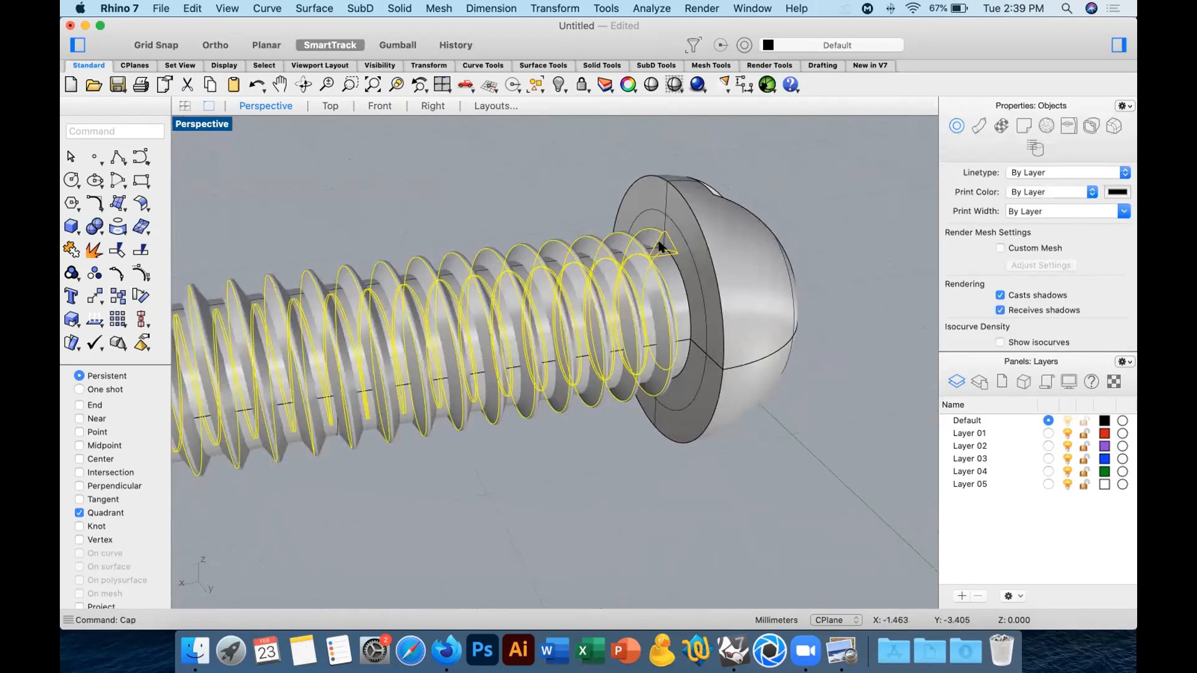
{"action": "right_click_drag", "start_coordinate": [692, 304], "coordinate": [935, 289], "text": "shift"}
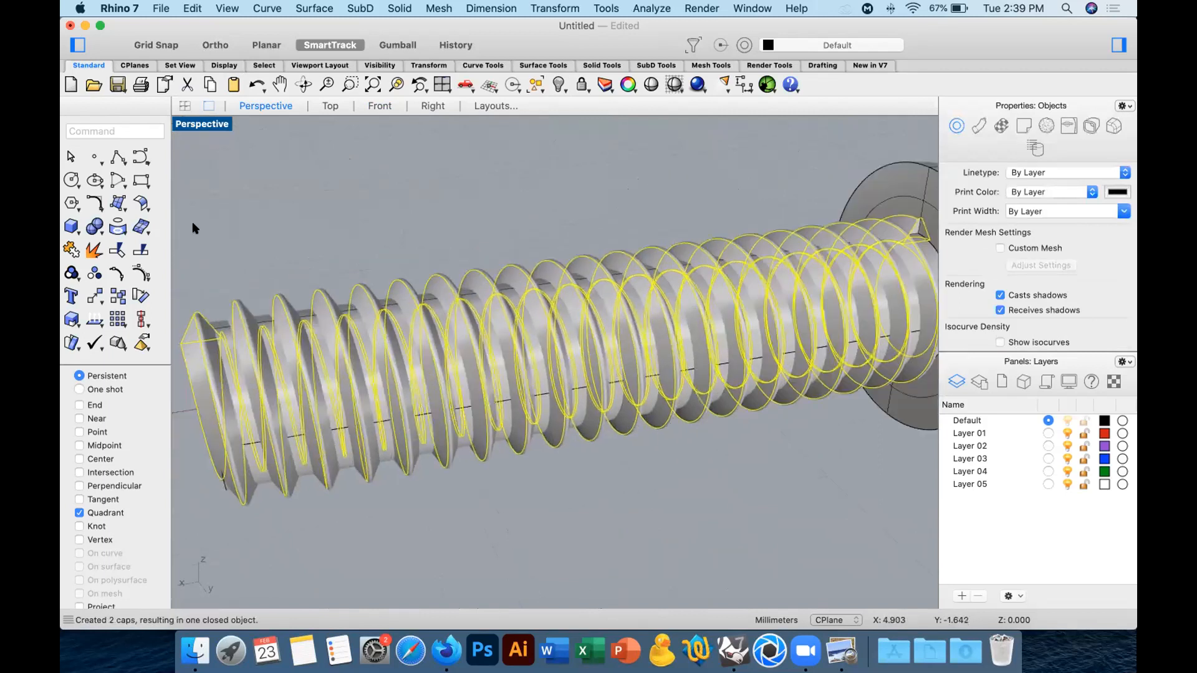
Move the capped thread along the screw axis toward the head in the Top view so its first turn reaches inside.
{"action": "left_click", "coordinate": [318, 102]}
{"action": "left_click", "coordinate": [91, 295]}
{"action": "right_click_drag", "start_coordinate": [305, 235], "coordinate": [574, 314]}
{"action": "left_click", "coordinate": [584, 195]}
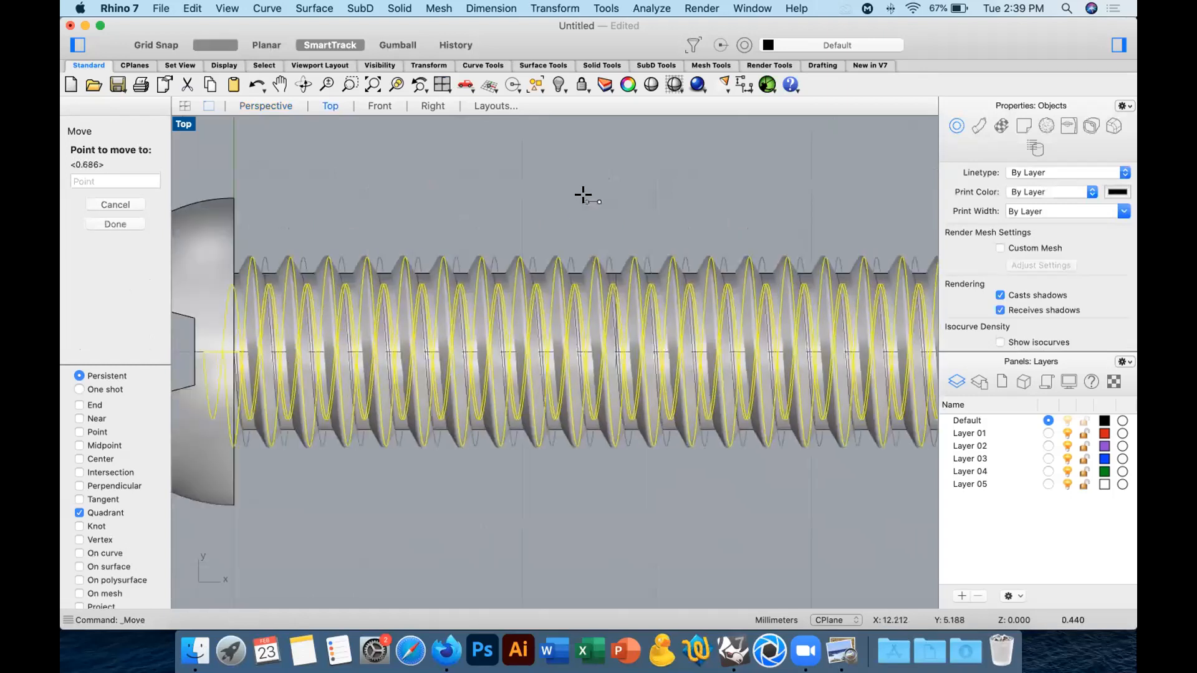
{"action": "left_click", "coordinate": [558, 197]}
{"action": "scroll", "coordinate": [557, 195], "scroll_direction": "down", "scroll_amount": 4}
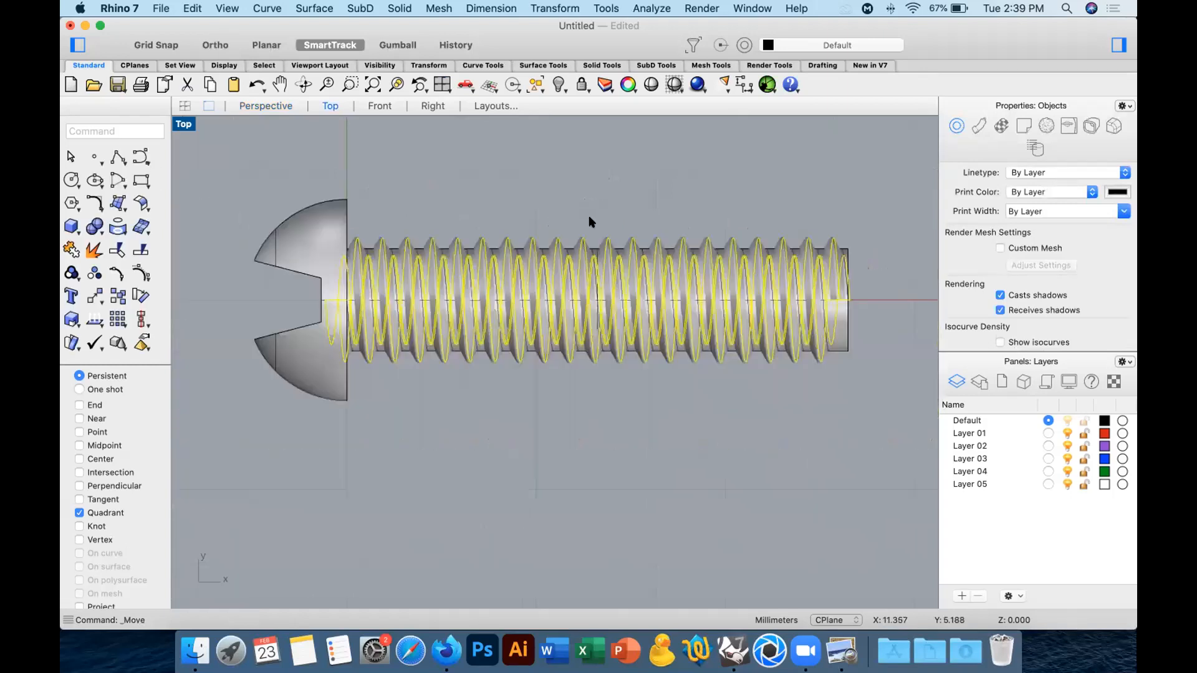
Extract the triangular cap surface from the thread's end near the shank tip and delete it.
{"action": "scroll", "coordinate": [777, 248], "scroll_direction": "up", "scroll_amount": 5}
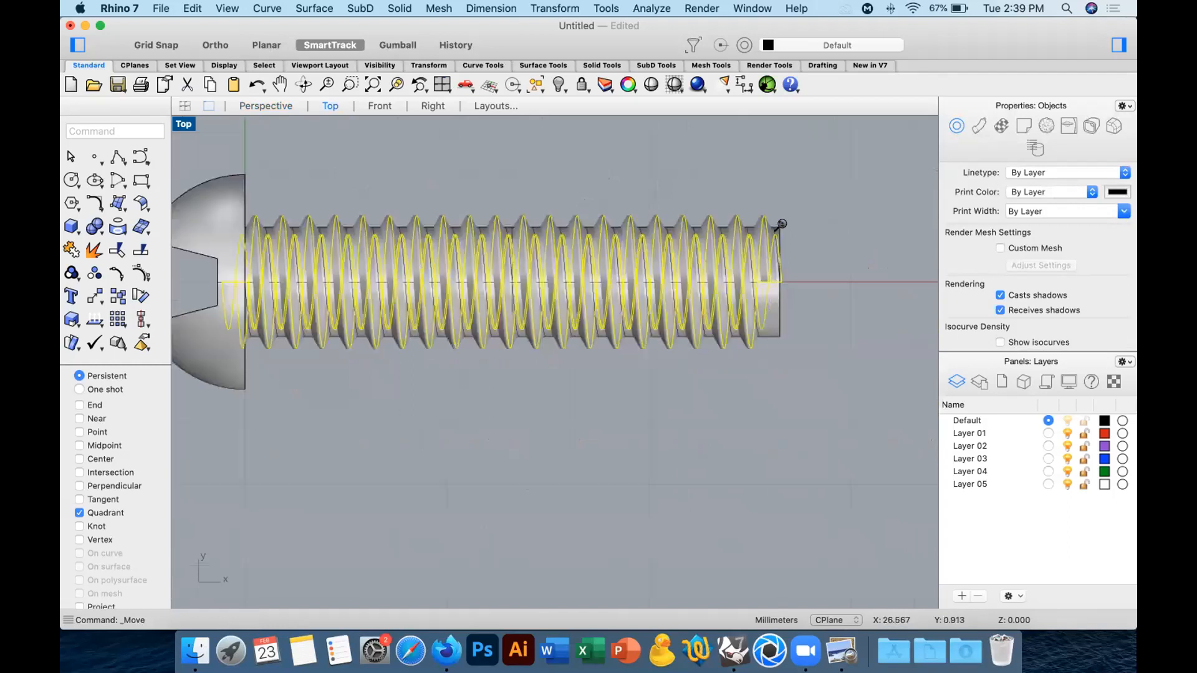
{"action": "right_click_drag", "start_coordinate": [682, 278], "coordinate": [790, 273]}
{"action": "right_click_drag", "start_coordinate": [628, 390], "coordinate": [584, 397]}
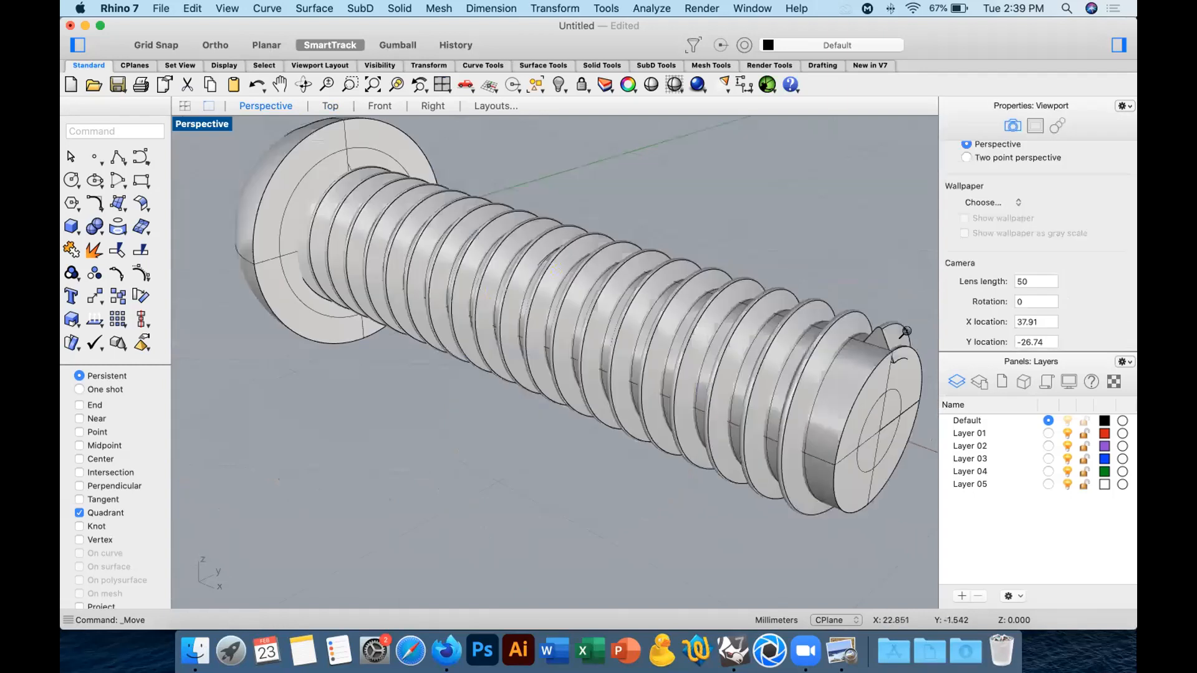
{"action": "scroll", "coordinate": [876, 324], "scroll_direction": "up", "scroll_amount": 3}
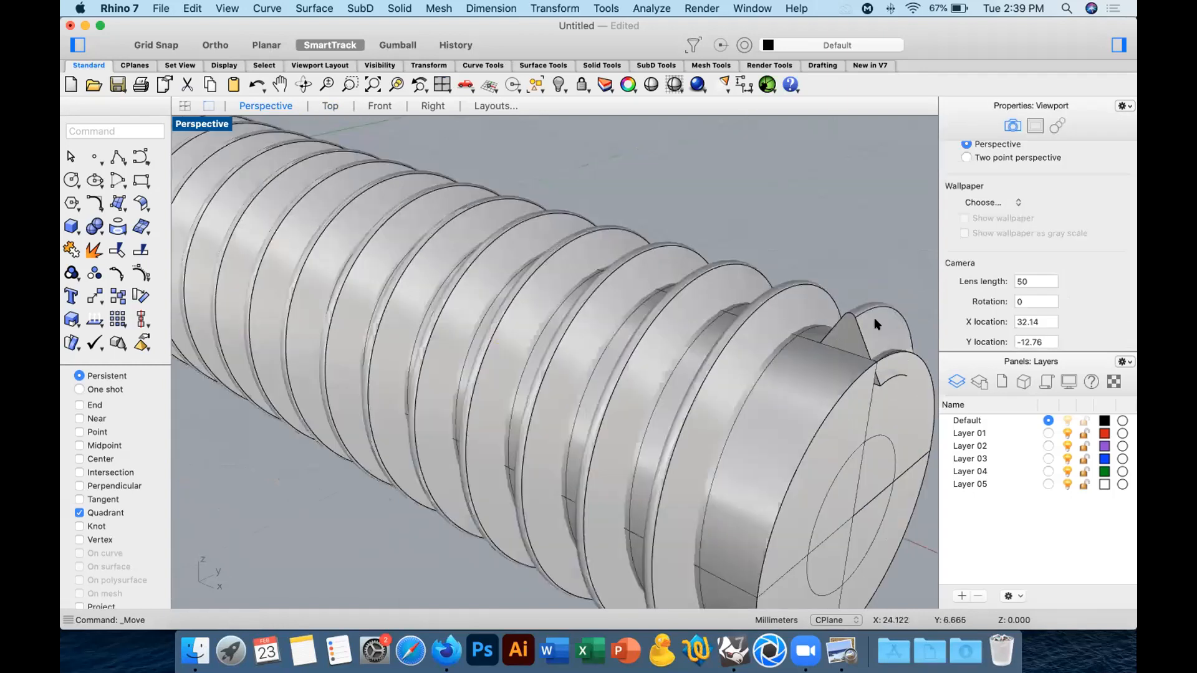
{"action": "scroll", "coordinate": [844, 333], "scroll_direction": "up", "scroll_amount": 3}
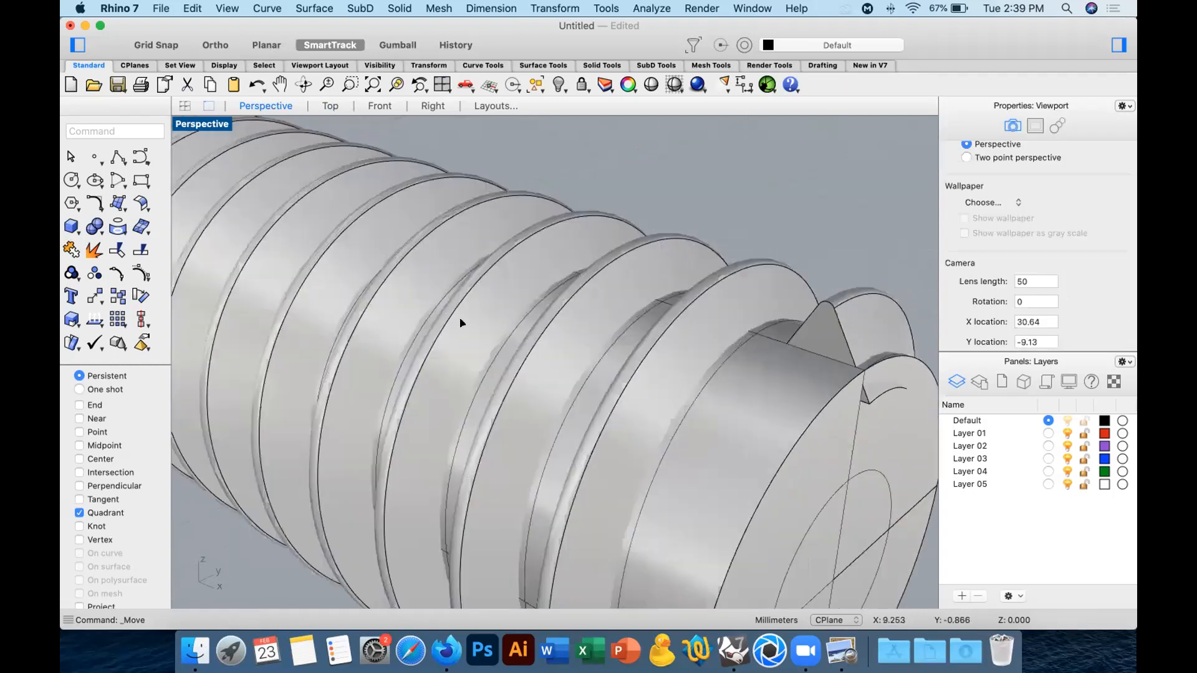
{"action": "left_click", "coordinate": [815, 339]}
{"action": "key", "text": "Return"}
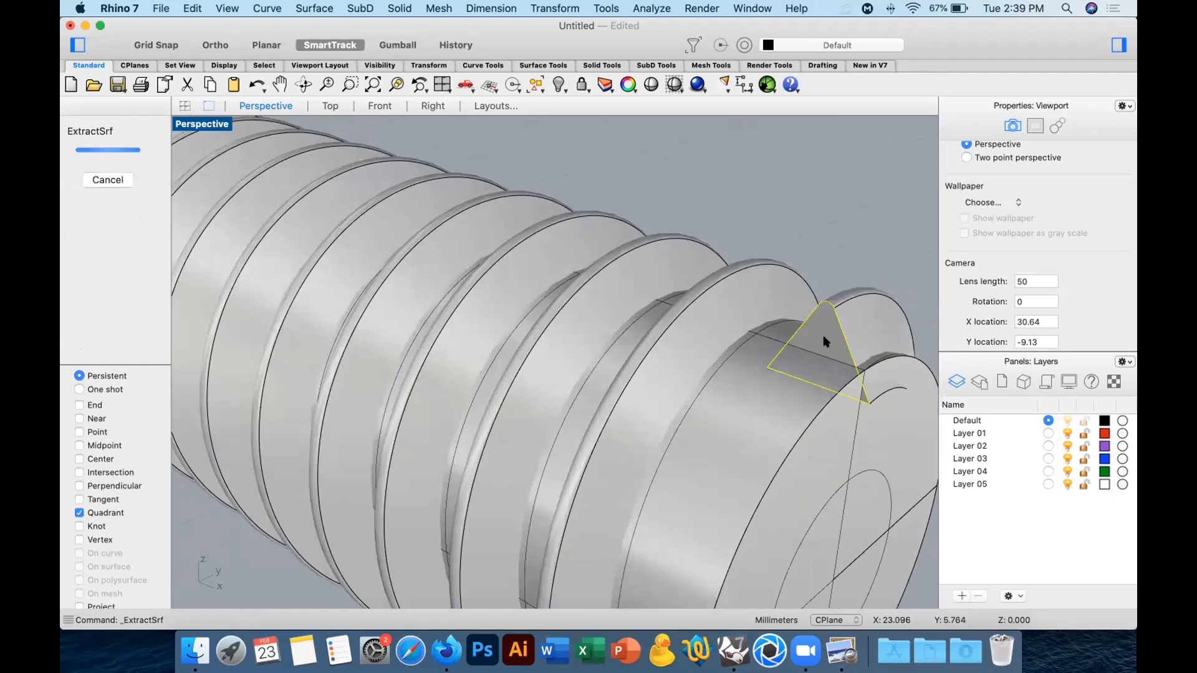
{"action": "key", "text": "Delete"}
Duplicate the edges around the triangular opening at the thread's tip end as curves.
{"action": "scroll", "coordinate": [779, 325], "scroll_direction": "up", "scroll_amount": 3}
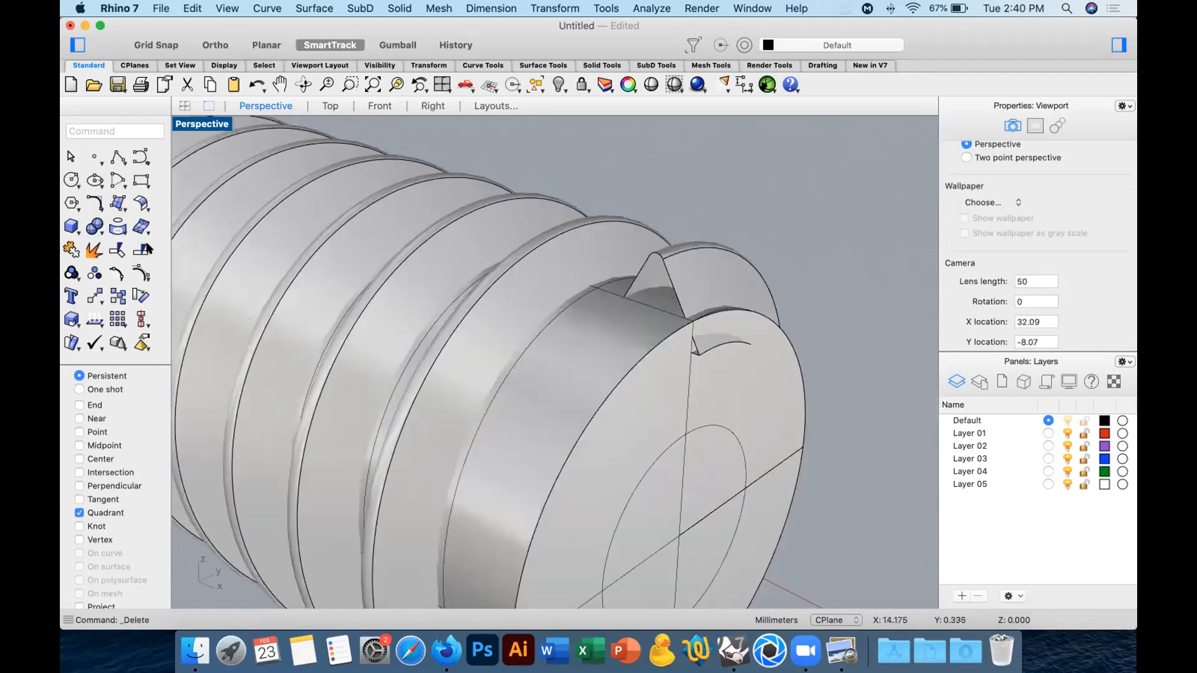
{"action": "left_click", "coordinate": [119, 228]}
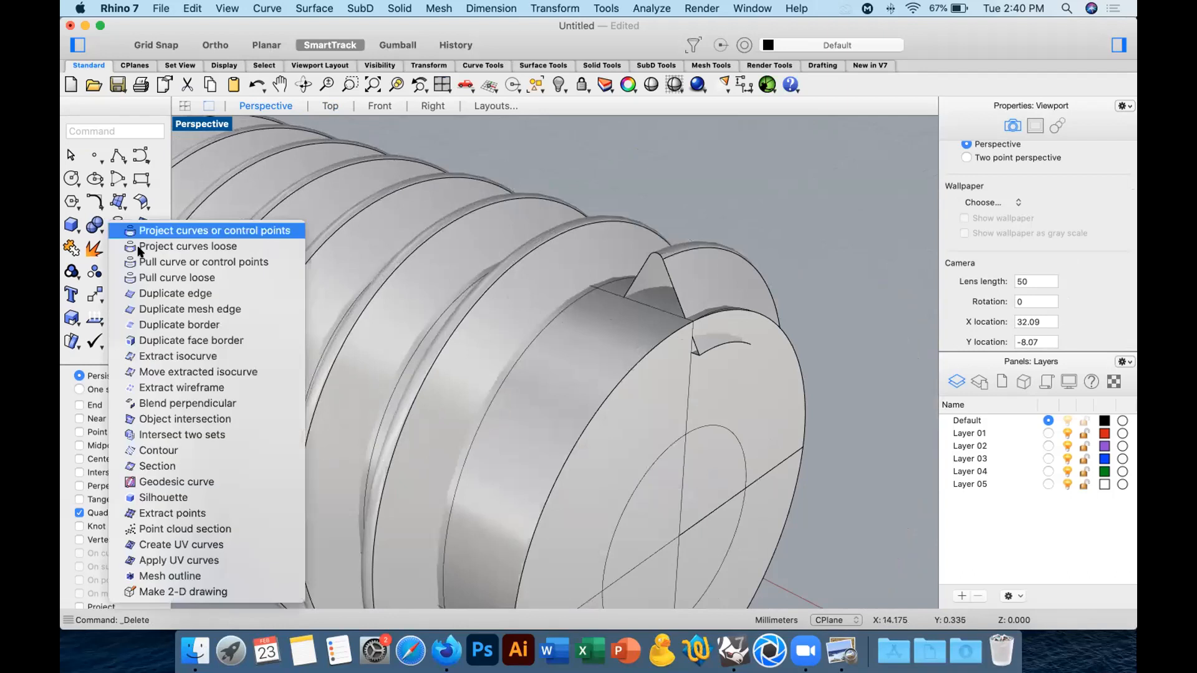
{"action": "left_click", "coordinate": [187, 294]}
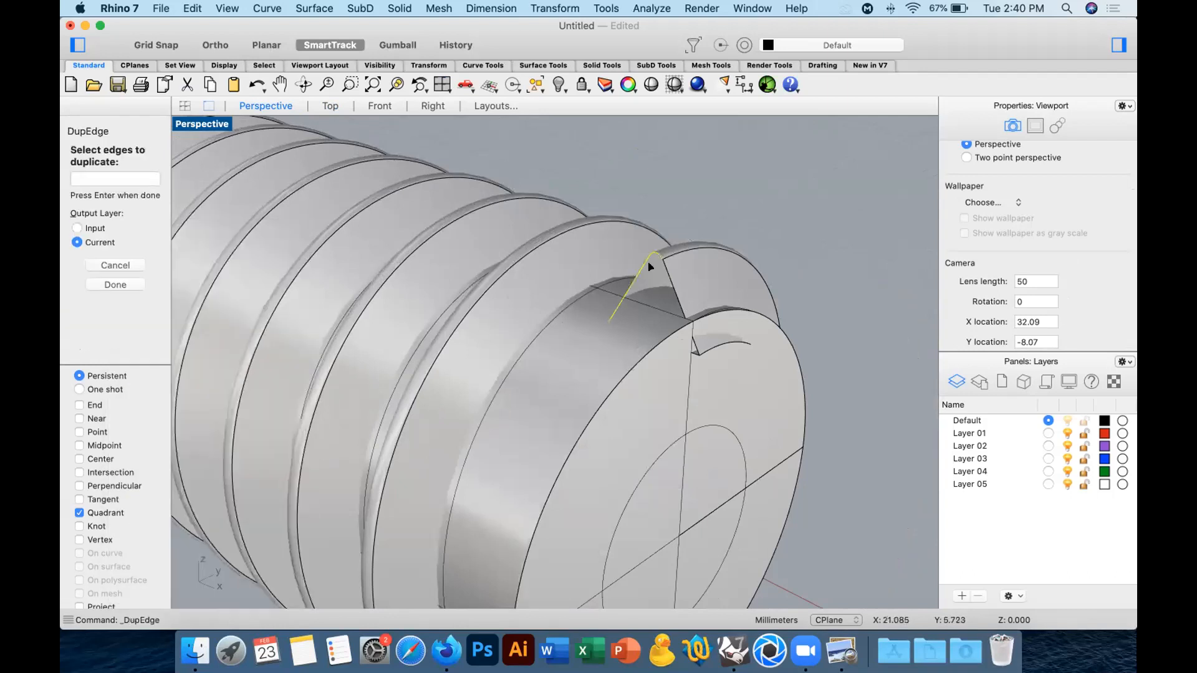
{"action": "scroll", "coordinate": [693, 346], "scroll_direction": "up", "scroll_amount": 5}
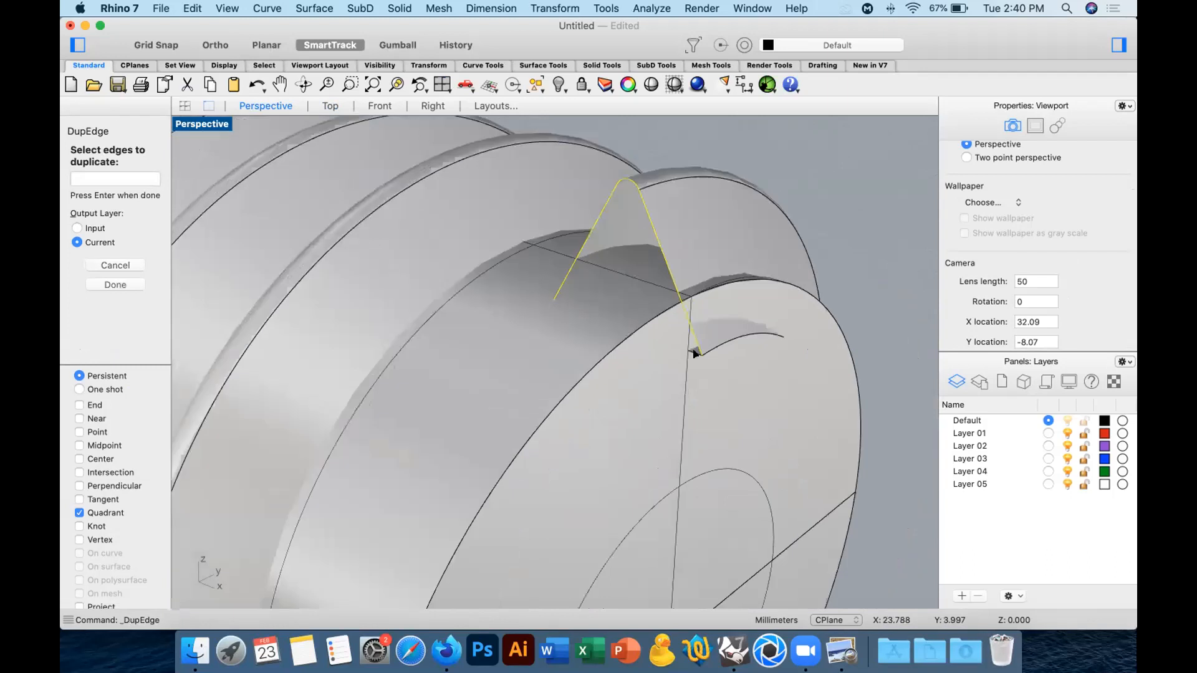
{"action": "left_click", "coordinate": [695, 355]}
{"action": "key", "text": "Return"}
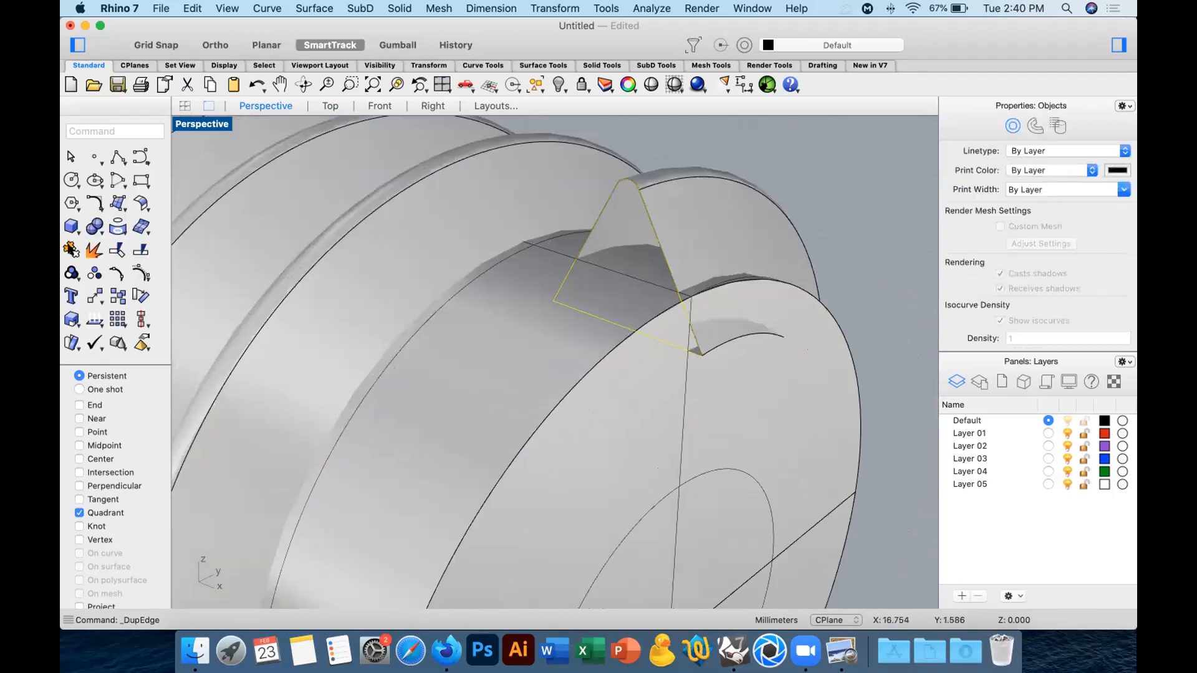
Separate the duplicated edge curves and join the two sloping edges with the rounded crest, leaving out the base edge.
{"action": "left_click", "coordinate": [70, 253]}
{"action": "right_click", "coordinate": [93, 251]}
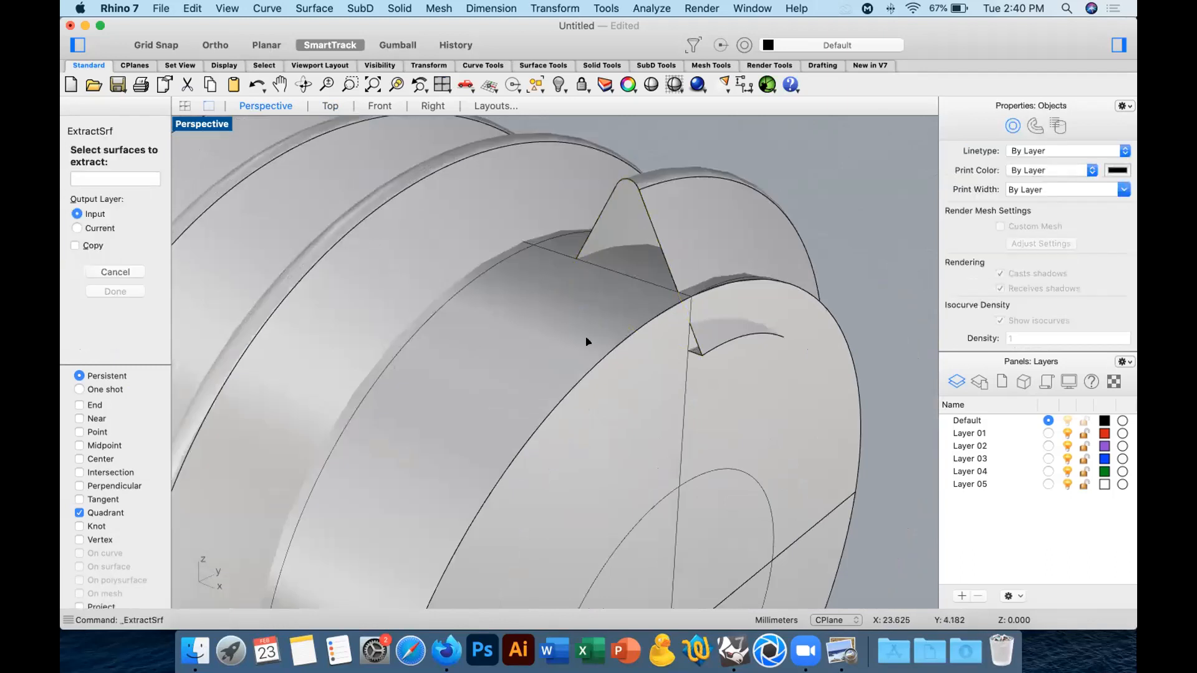
{"action": "key", "text": "Escape"}
{"action": "left_click", "coordinate": [597, 213]}
{"action": "left_click", "coordinate": [92, 251]}
{"action": "left_click", "coordinate": [673, 346], "text": "super"}
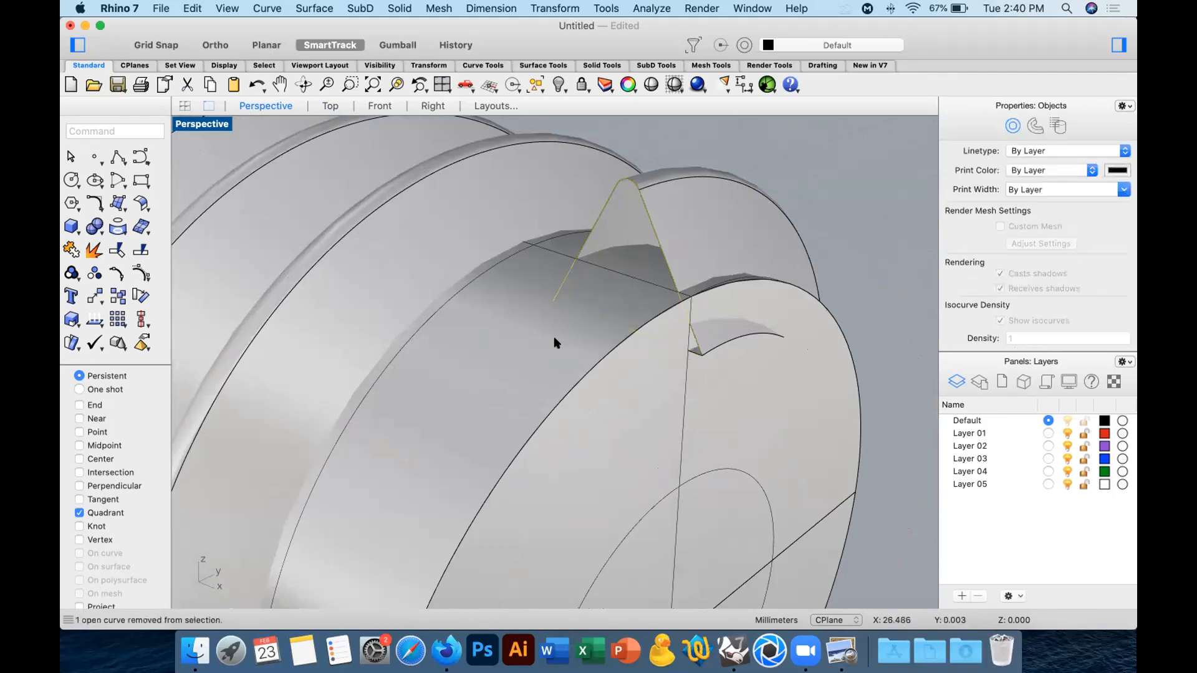
{"action": "left_click", "coordinate": [72, 250]}
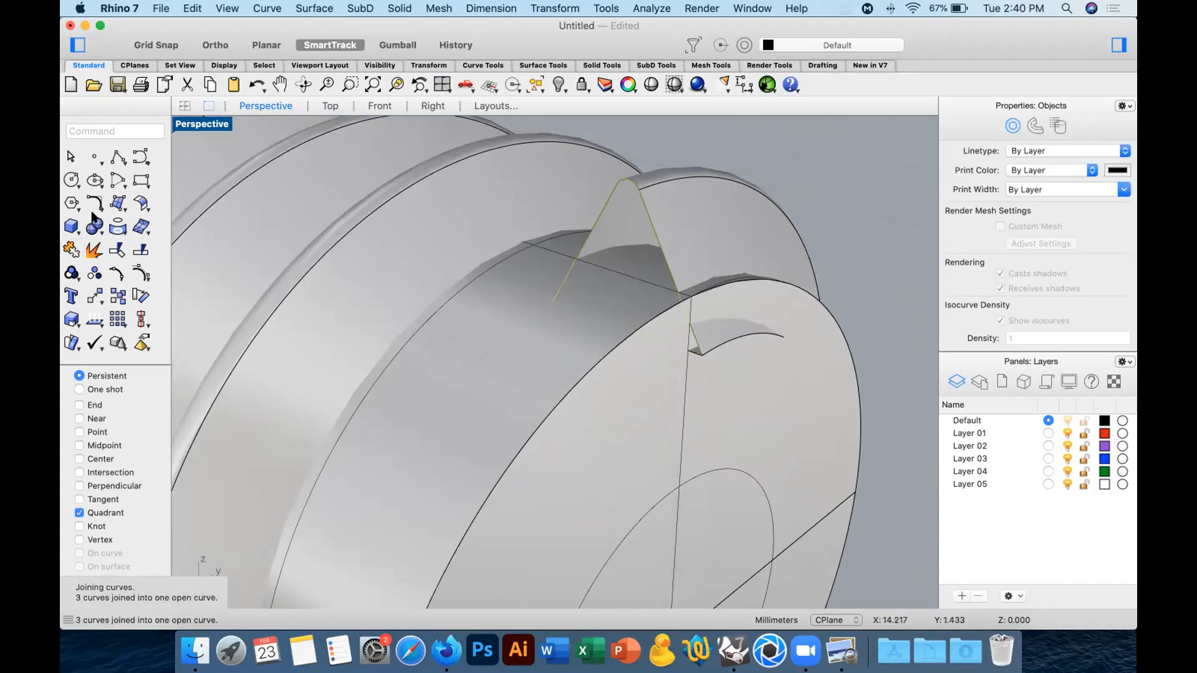
Revolve the joined thread-end profile about a quarter turn around its base line, snapping the axis to the profile's two endpoints.
{"action": "left_click", "coordinate": [122, 202]}
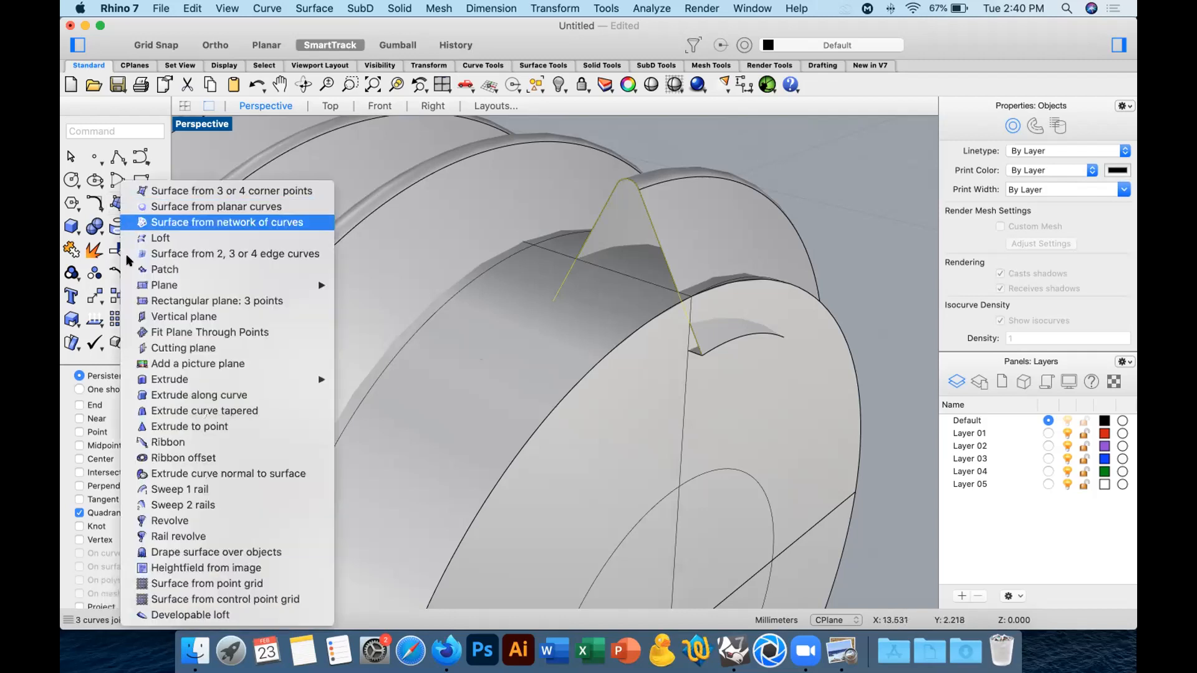
{"action": "left_click", "coordinate": [202, 520]}
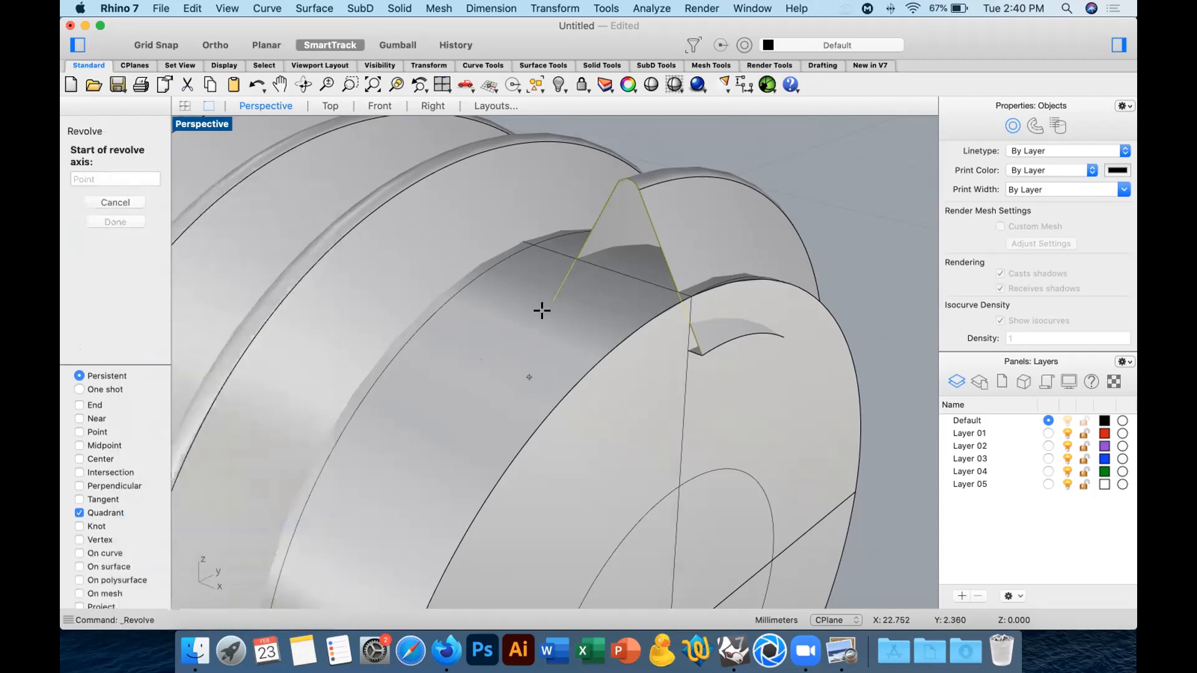
{"action": "left_click", "coordinate": [91, 404]}
{"action": "left_click", "coordinate": [553, 301]}
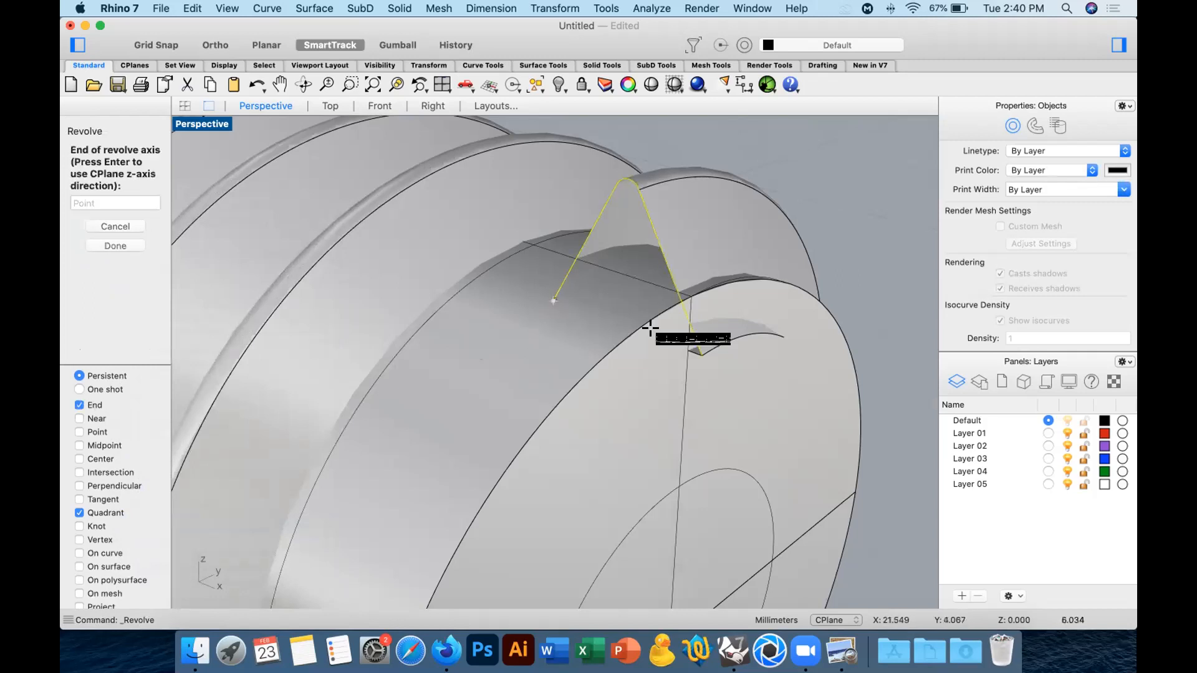
{"action": "left_click", "coordinate": [703, 352]}
{"action": "left_click", "coordinate": [627, 179]}
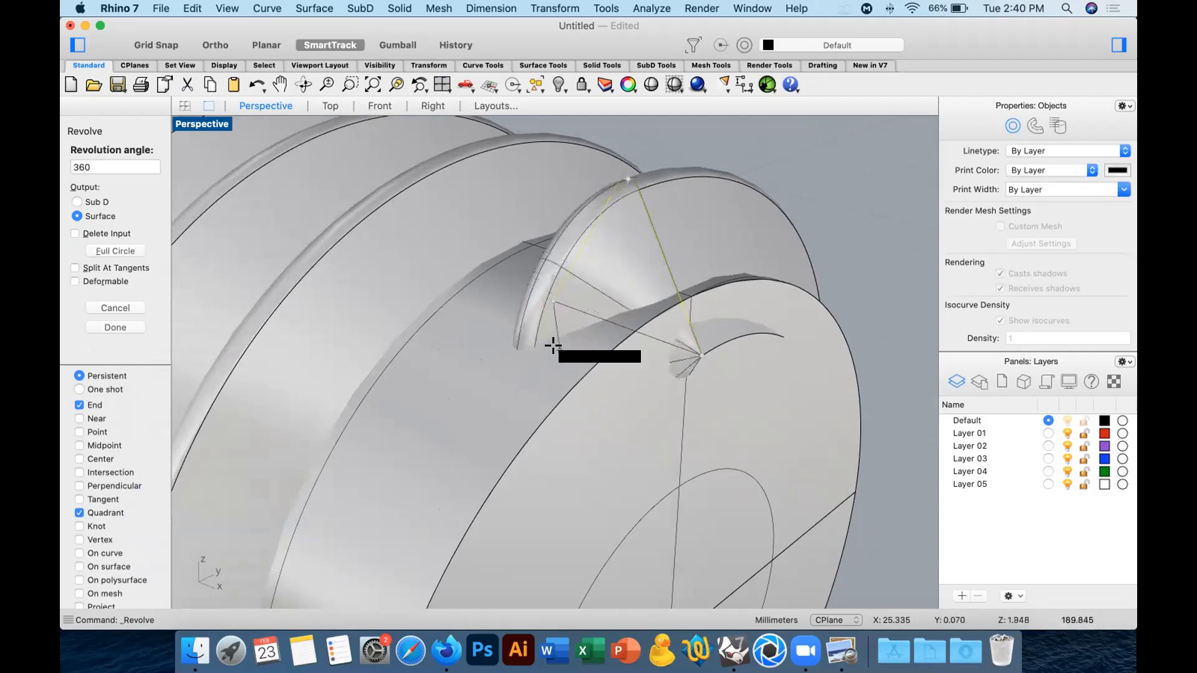
{"action": "left_click", "coordinate": [430, 106]}
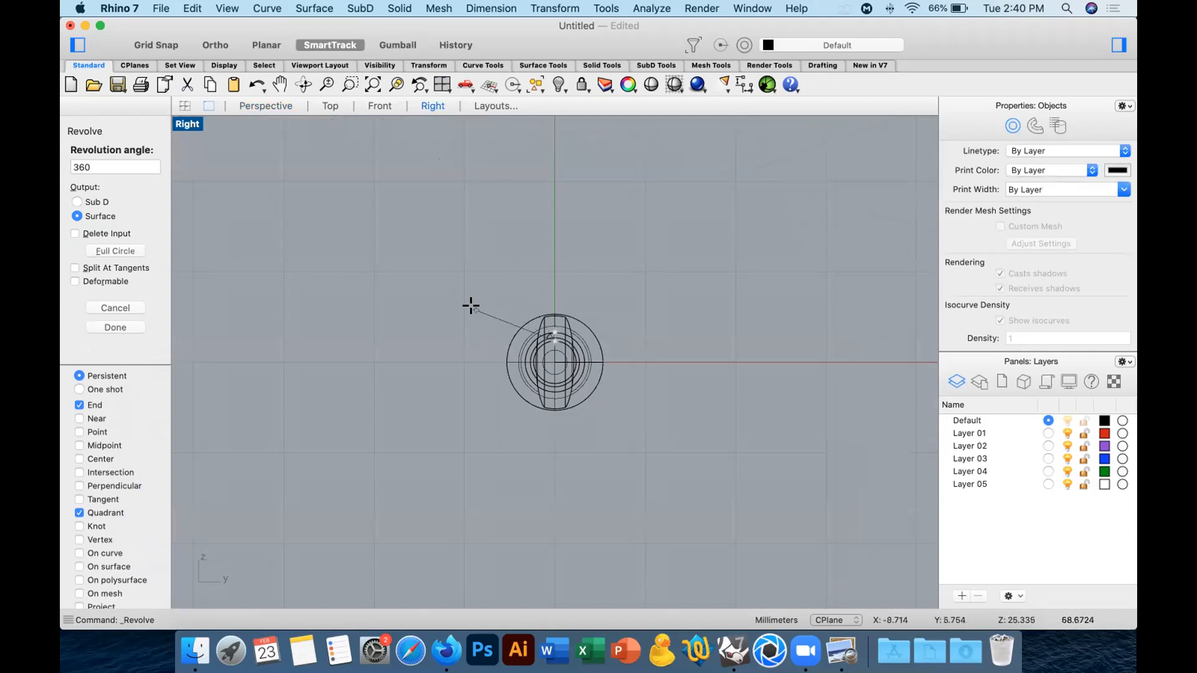
{"action": "scroll", "coordinate": [471, 306], "scroll_direction": "up", "scroll_amount": 10}
{"action": "left_click", "coordinate": [430, 377], "text": "shift"}
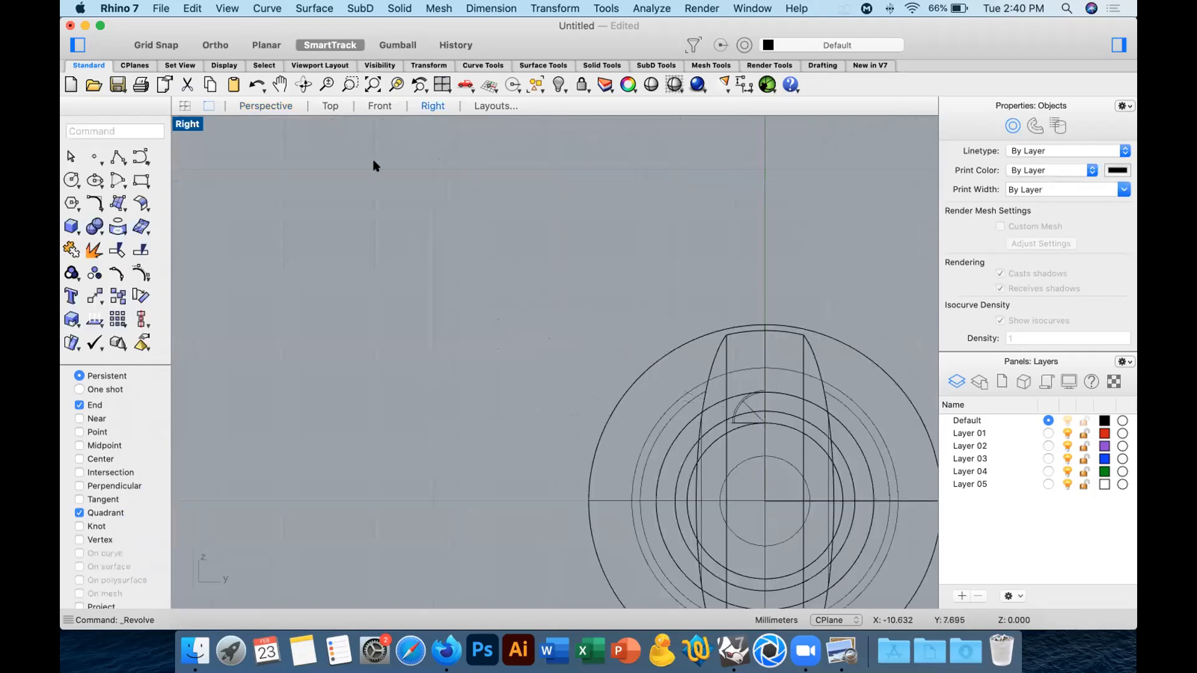
{"action": "left_click", "coordinate": [272, 106]}
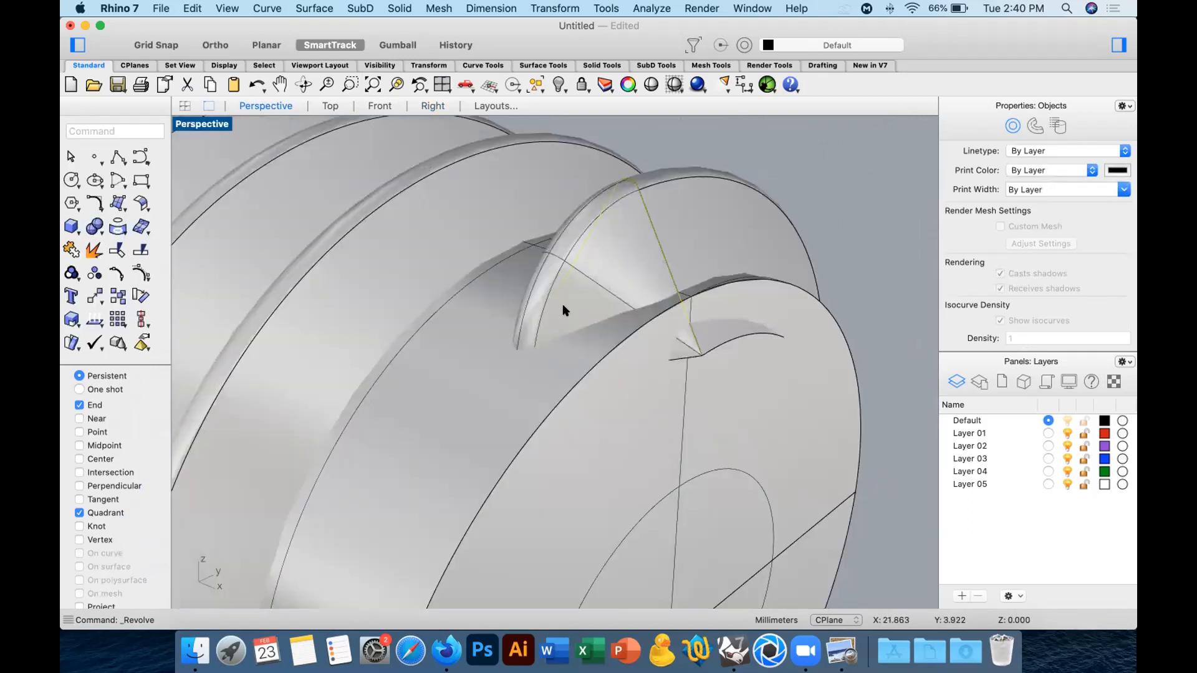
{"action": "key", "text": "Escape"}
Join the revolved end surface to the thread and cap the result into a closed solid.
{"action": "left_click", "coordinate": [651, 290]}
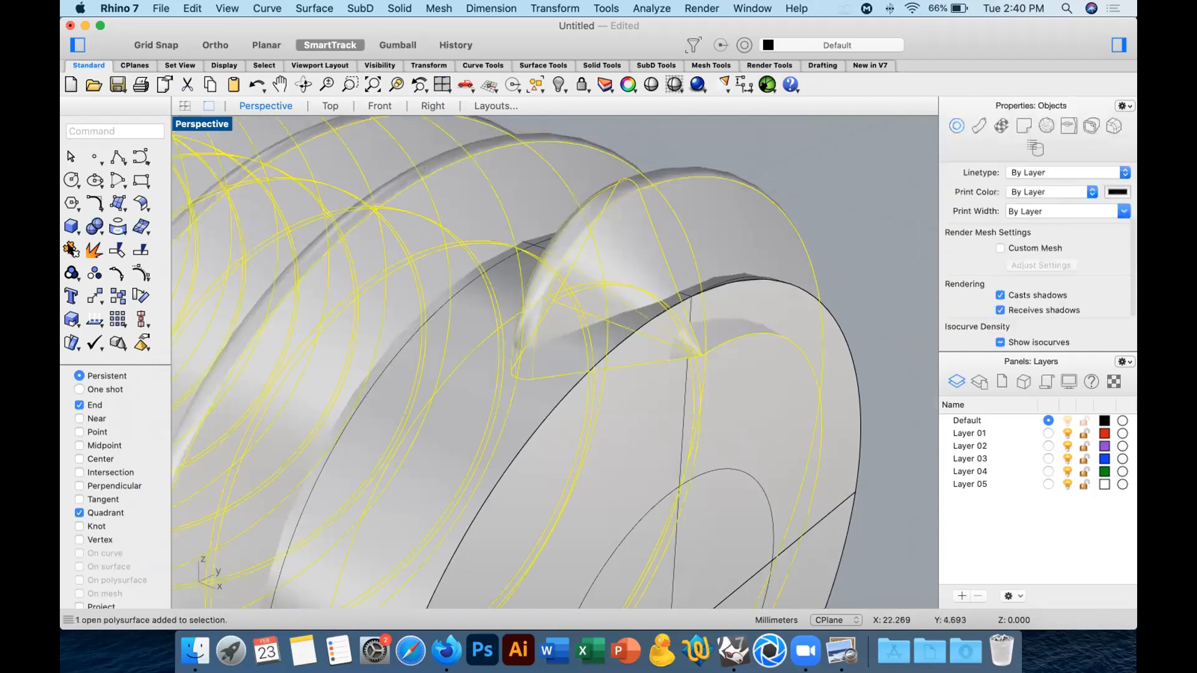
{"action": "left_click", "coordinate": [70, 248]}
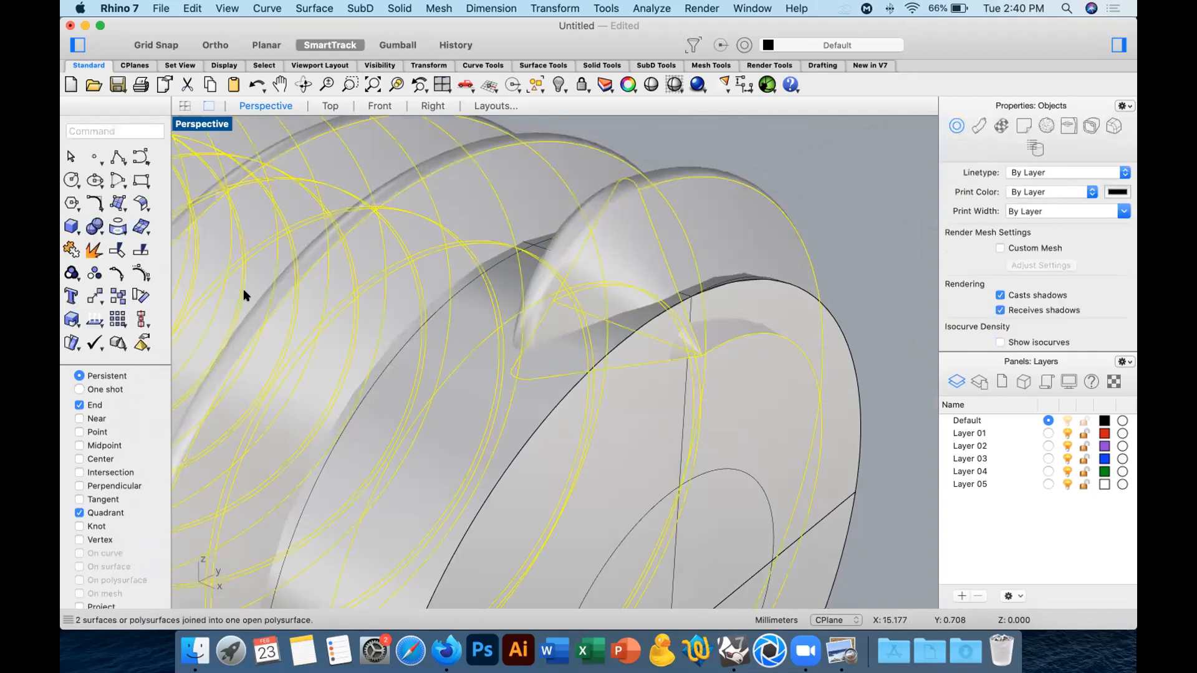
{"action": "type", "text": "cap"}
{"action": "key", "text": "Return"}
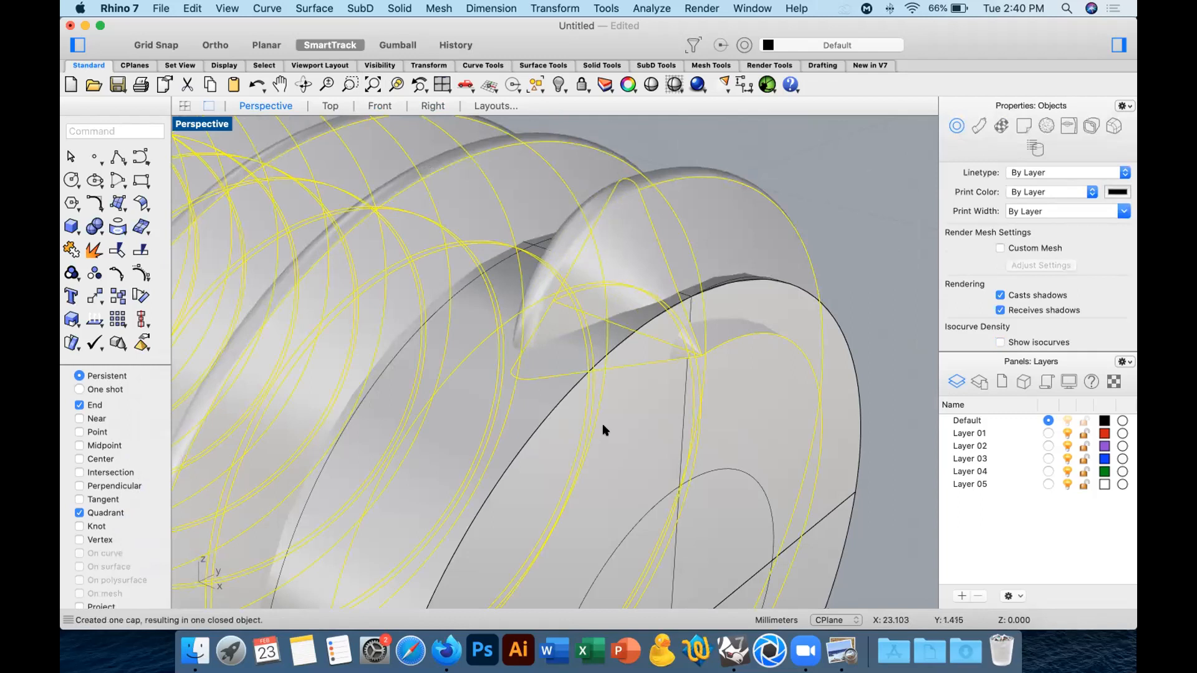
{"action": "left_click", "coordinate": [856, 217]}
Boolean-union the capped thread with the shank and head into one solid.
{"action": "scroll", "coordinate": [732, 284], "scroll_direction": "down", "scroll_amount": 8}
{"action": "right_click_drag", "start_coordinate": [682, 329], "coordinate": [753, 329]}
{"action": "left_click", "coordinate": [761, 340]}
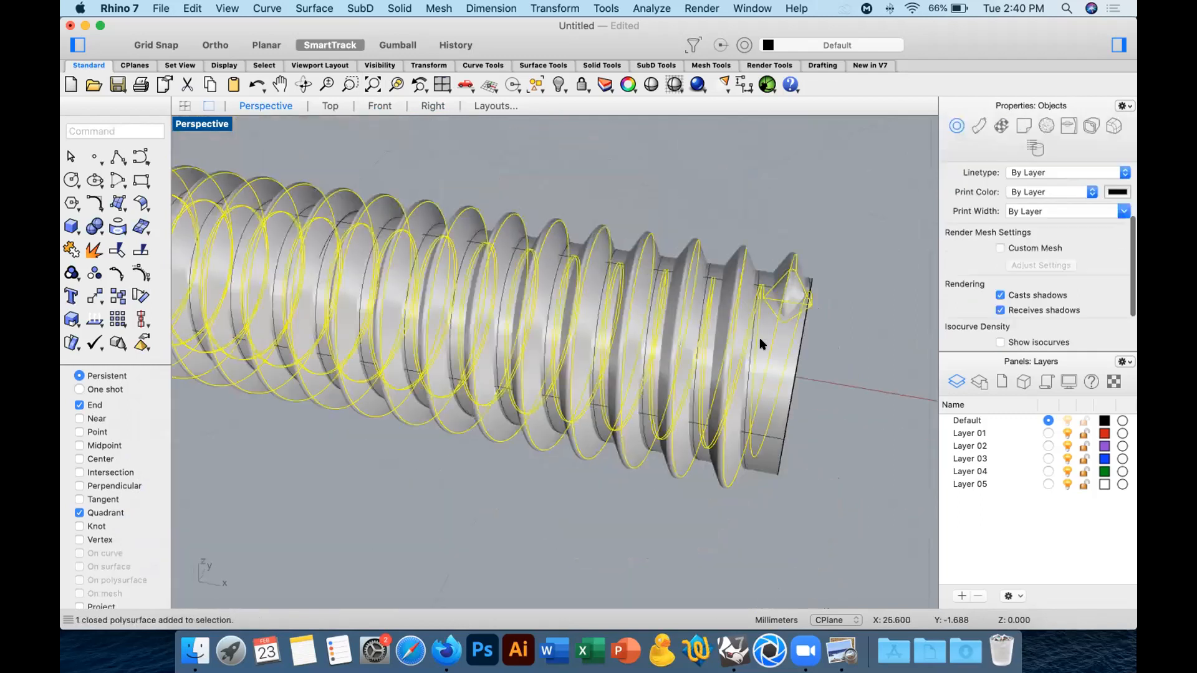
{"action": "scroll", "coordinate": [610, 288], "scroll_direction": "down", "scroll_amount": 6}
{"action": "mouse_move", "coordinate": [292, 204]}
{"action": "right_mouse_down"}
{"action": "mouse_move", "coordinate": [428, 193]}
{"action": "mouse_move", "coordinate": [275, 207]}
{"action": "right_mouse_up"}
{"action": "left_click", "coordinate": [95, 225]}
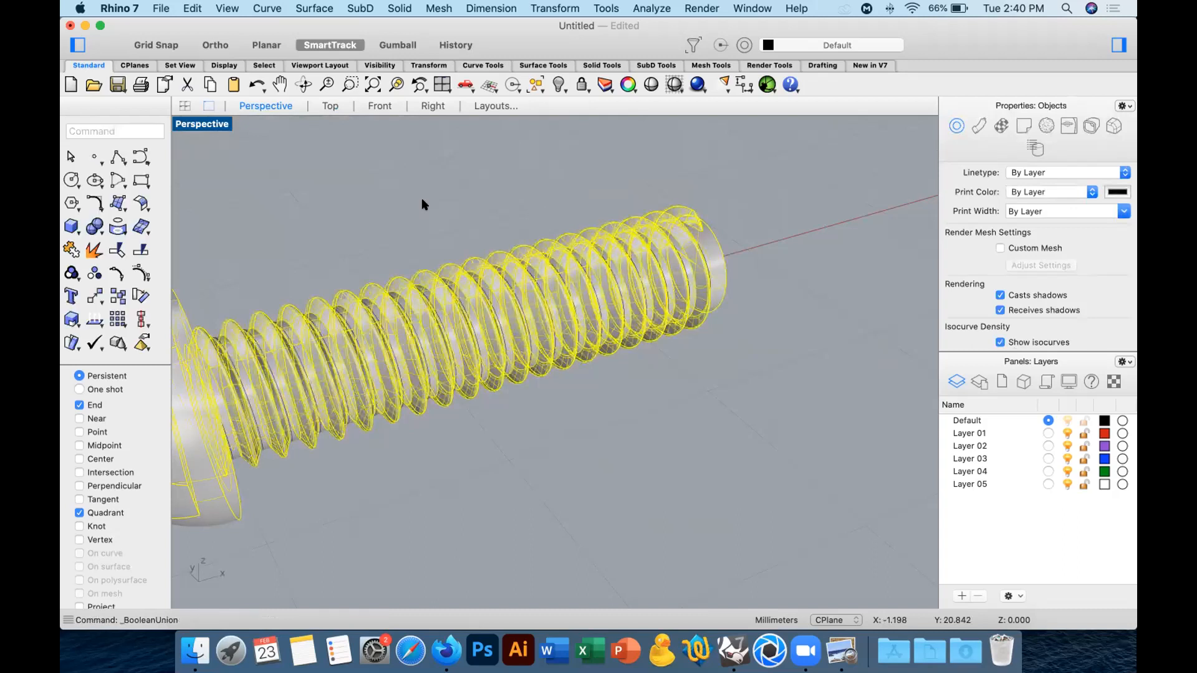
Turn off isocurve display for the united screw.
{"action": "left_click", "coordinate": [622, 288]}
{"action": "scroll", "coordinate": [1017, 306], "scroll_direction": "down", "scroll_amount": 3}
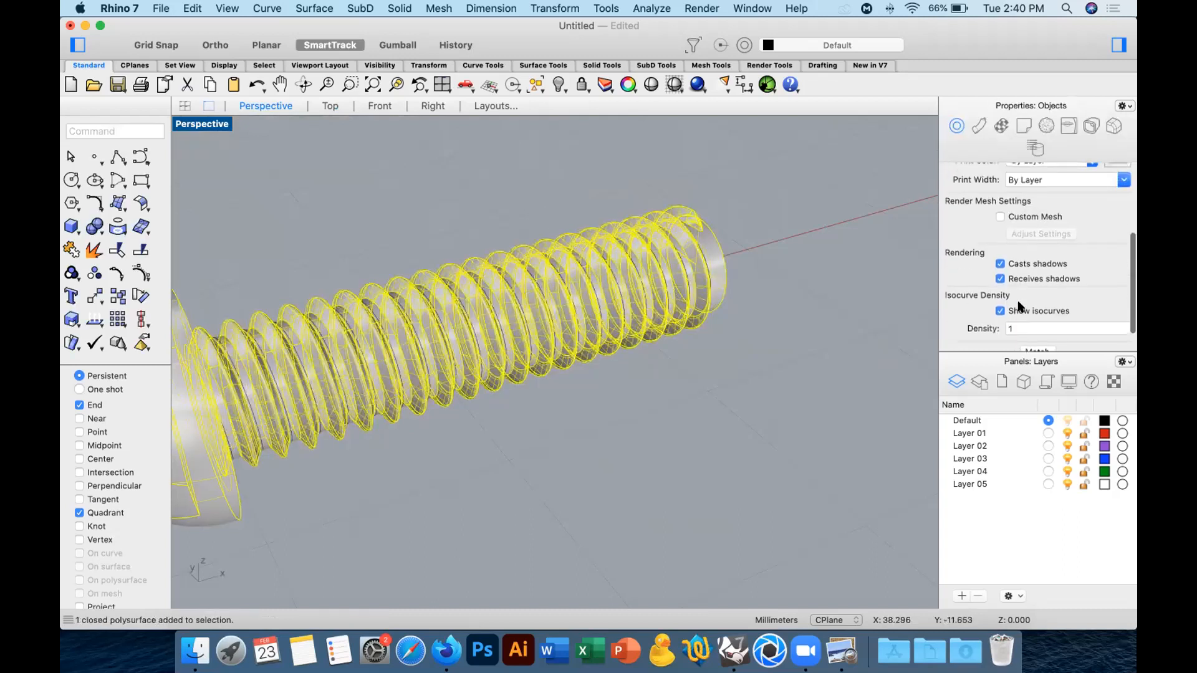
{"action": "left_click", "coordinate": [742, 326]}
Extract and delete the flat end face of the shank tip, and delete the leftover thread sliver protruding from it.
{"action": "right_click_drag", "start_coordinate": [743, 326], "coordinate": [597, 354]}
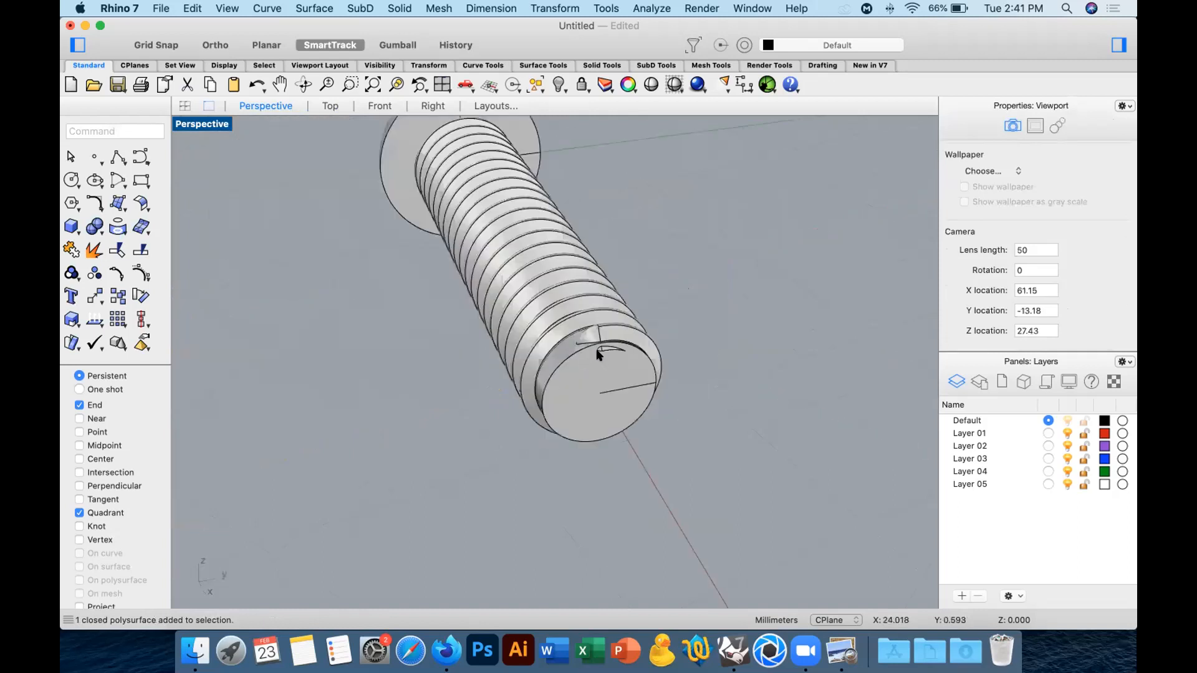
{"action": "scroll", "coordinate": [600, 351], "scroll_direction": "up", "scroll_amount": 2}
{"action": "scroll", "coordinate": [599, 350], "scroll_direction": "up", "scroll_amount": 2}
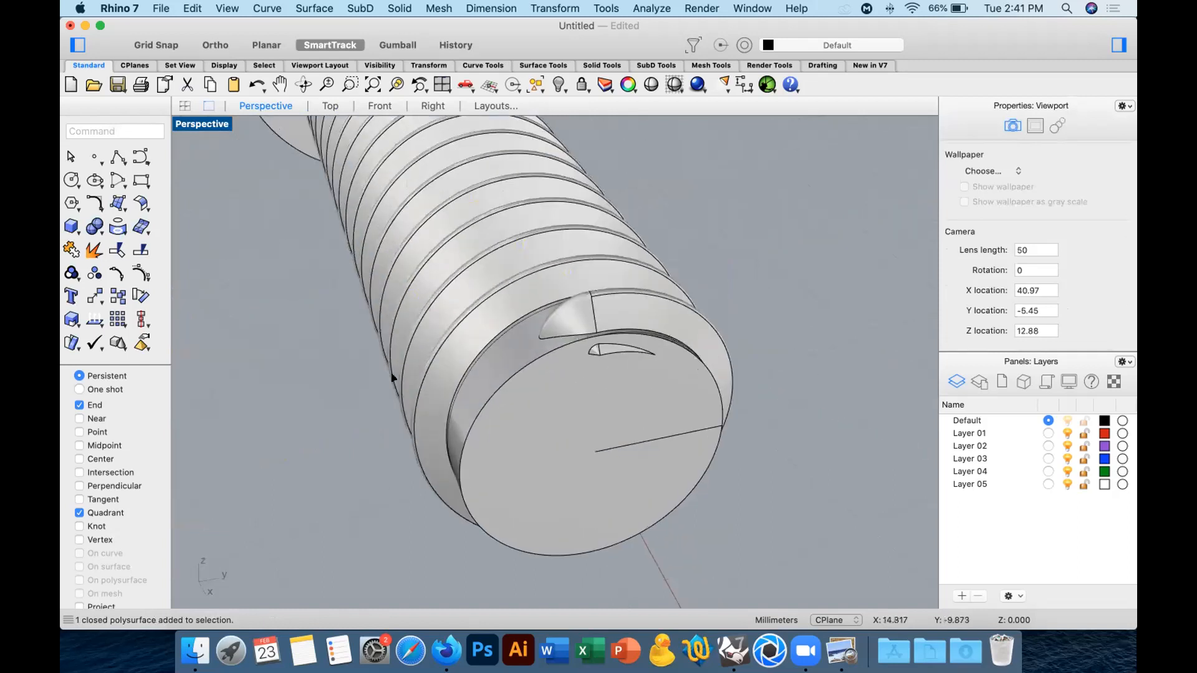
{"action": "left_click", "coordinate": [616, 388]}
{"action": "key", "text": "Return"}
{"action": "key", "text": "Delete"}
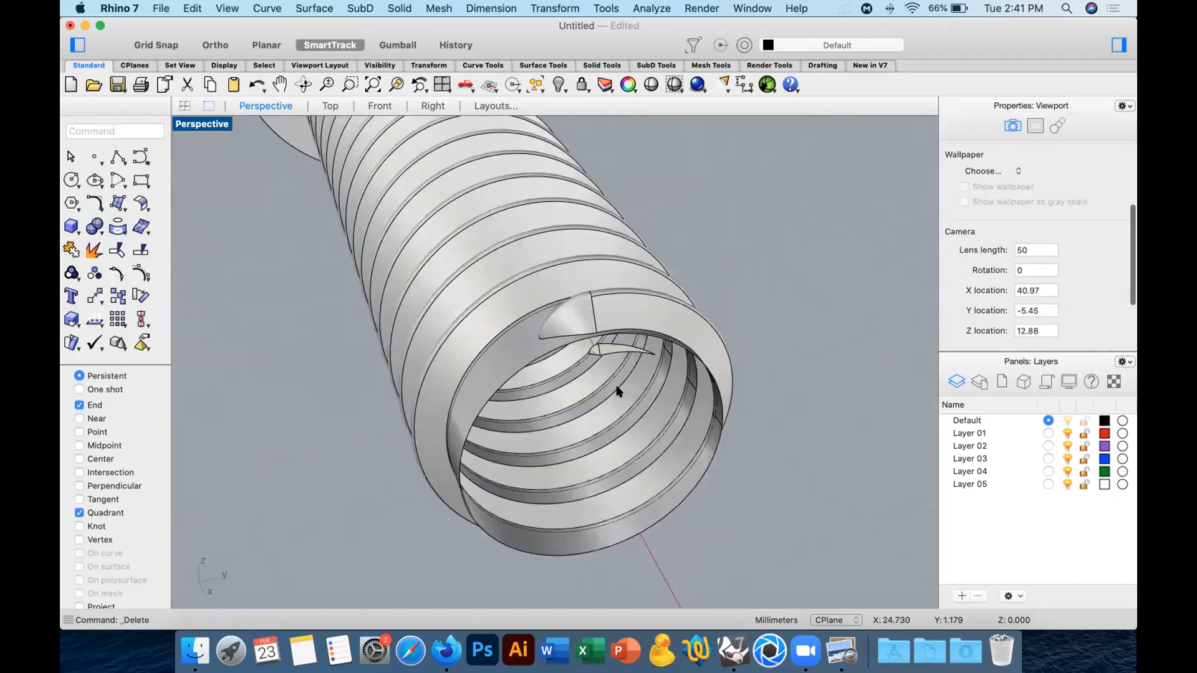
{"action": "left_click", "coordinate": [609, 347]}
{"action": "key", "text": "Delete"}
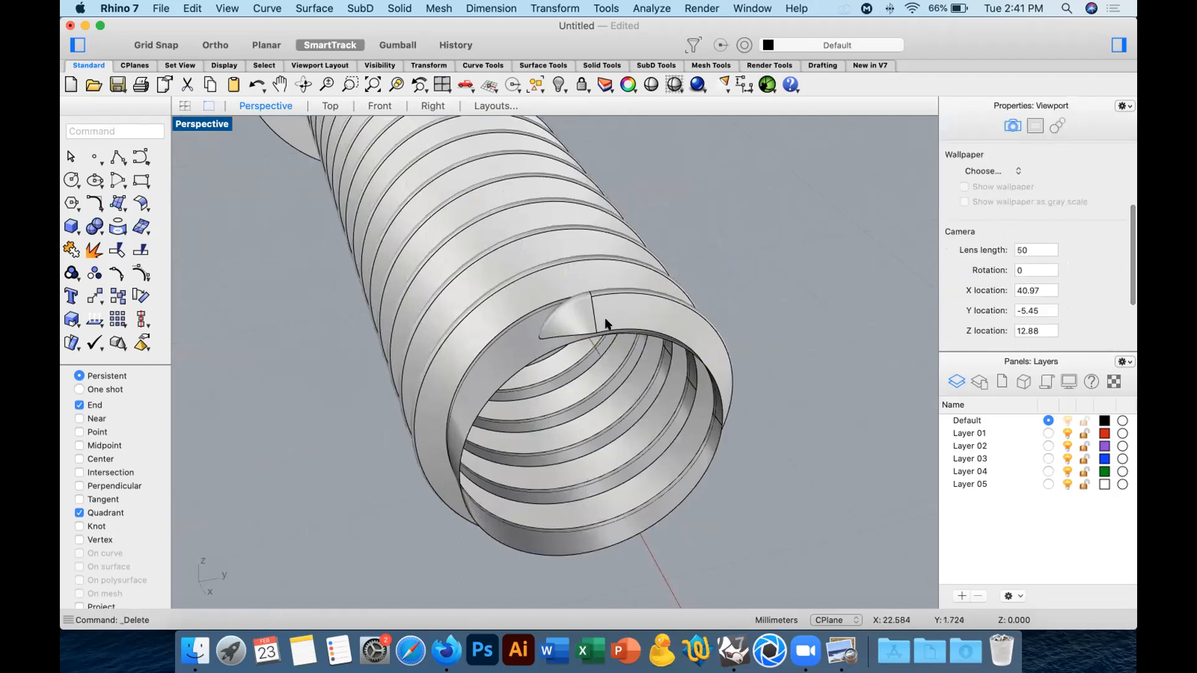
Cap the open shank tip of the screw with a flat face.
{"action": "left_click", "coordinate": [606, 323]}
{"action": "type", "text": "Cap"}
{"action": "key", "text": "Return"}
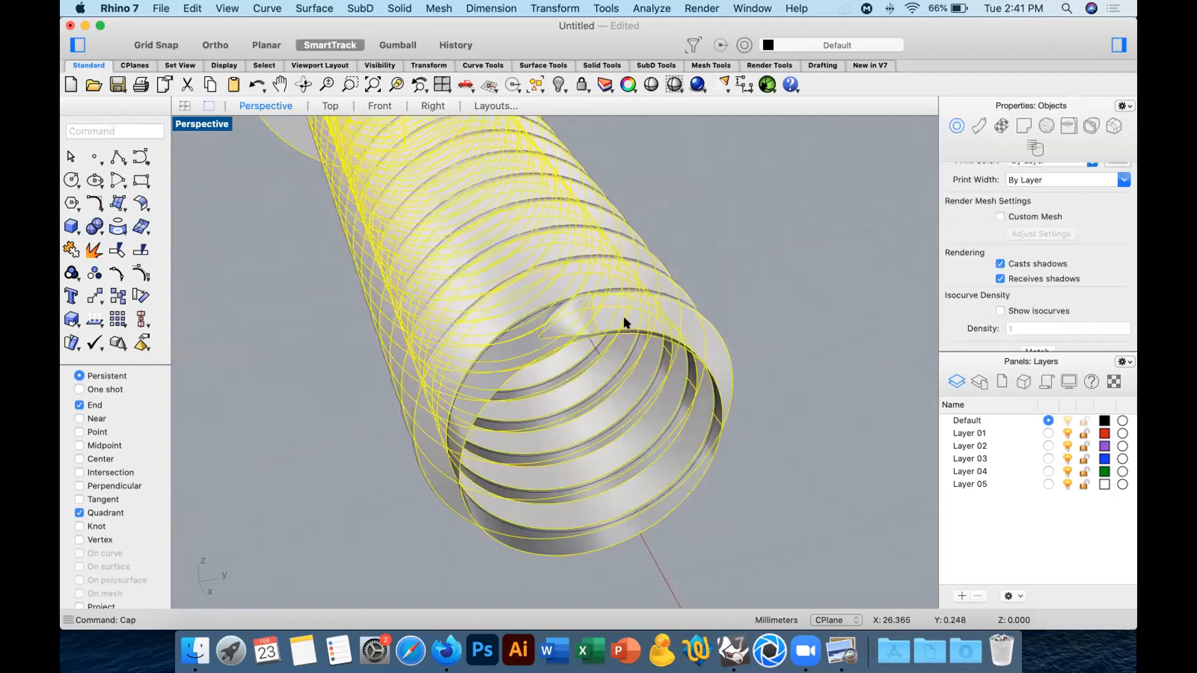
{"action": "left_click", "coordinate": [769, 273]}
Select the leftover construction geometry around the screw and delete it.
{"action": "scroll", "coordinate": [642, 325], "scroll_direction": "down", "scroll_amount": 10}
{"action": "right_click_drag", "start_coordinate": [639, 337], "coordinate": [700, 350]}
{"action": "scroll", "coordinate": [660, 322], "scroll_direction": "down", "scroll_amount": 3}
{"action": "left_click_drag", "start_coordinate": [341, 200], "coordinate": [747, 328]}
{"action": "key", "text": "Delete"}
Delete the leftover helix curve running along the shank's thread.
{"action": "right_click_drag", "start_coordinate": [734, 329], "coordinate": [602, 392]}
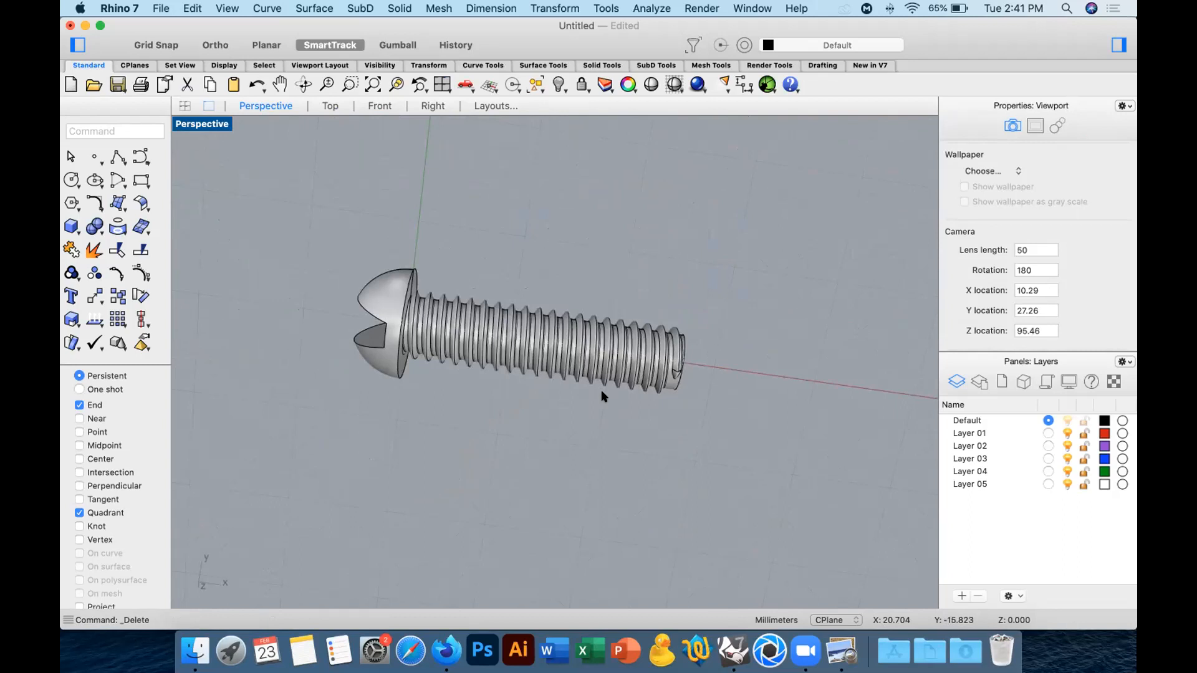
{"action": "right_click_drag", "start_coordinate": [732, 381], "coordinate": [667, 331]}
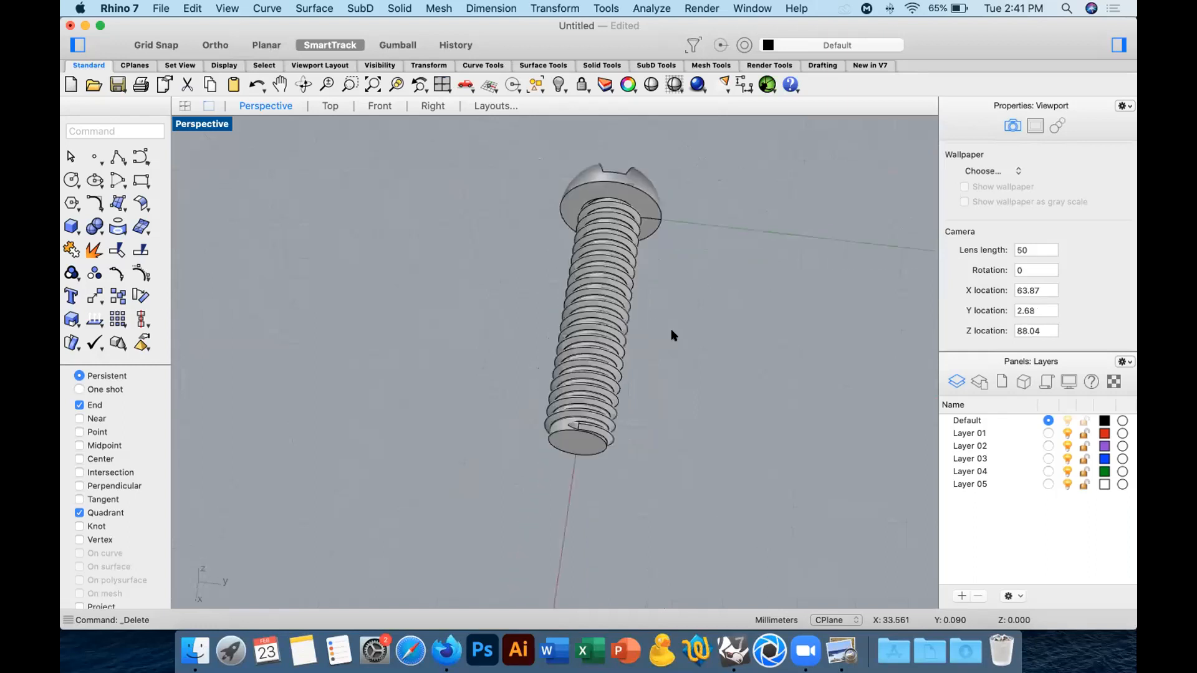
{"action": "right_click_drag", "start_coordinate": [671, 331], "coordinate": [671, 331]}
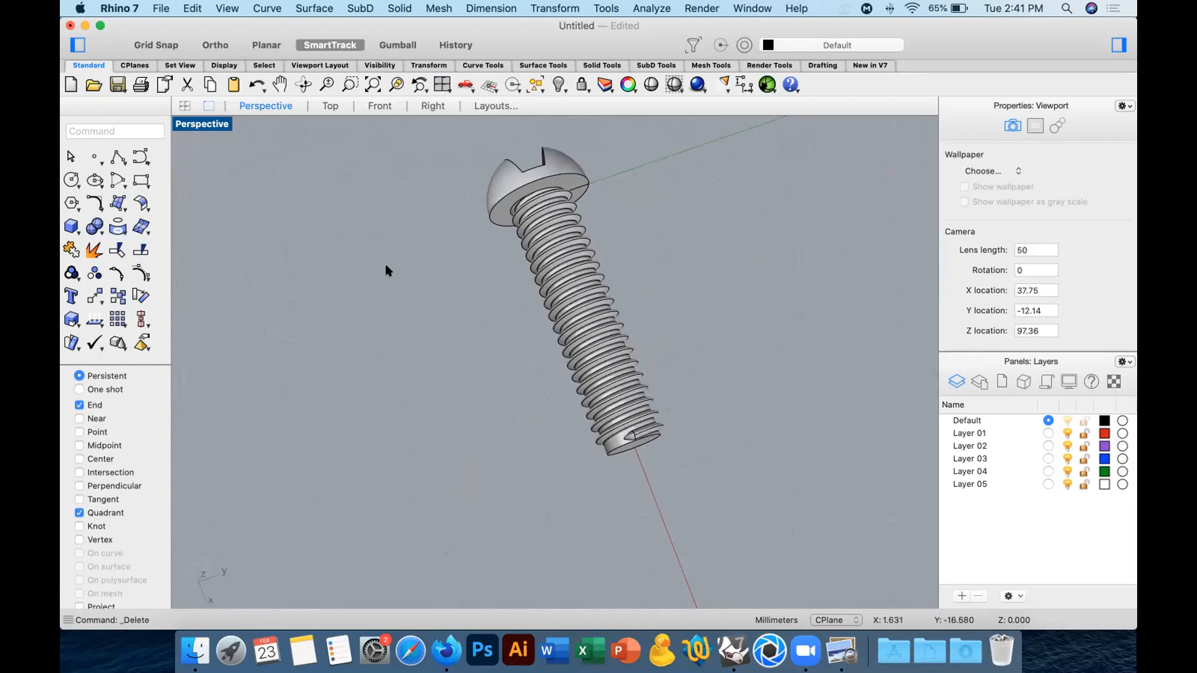
{"action": "mouse_move", "coordinate": [473, 252]}
{"action": "right_mouse_down"}
{"action": "mouse_move", "coordinate": [537, 219]}
{"action": "mouse_move", "coordinate": [646, 200]}
{"action": "mouse_move", "coordinate": [475, 245]}
{"action": "mouse_move", "coordinate": [489, 249]}
{"action": "right_mouse_up"}
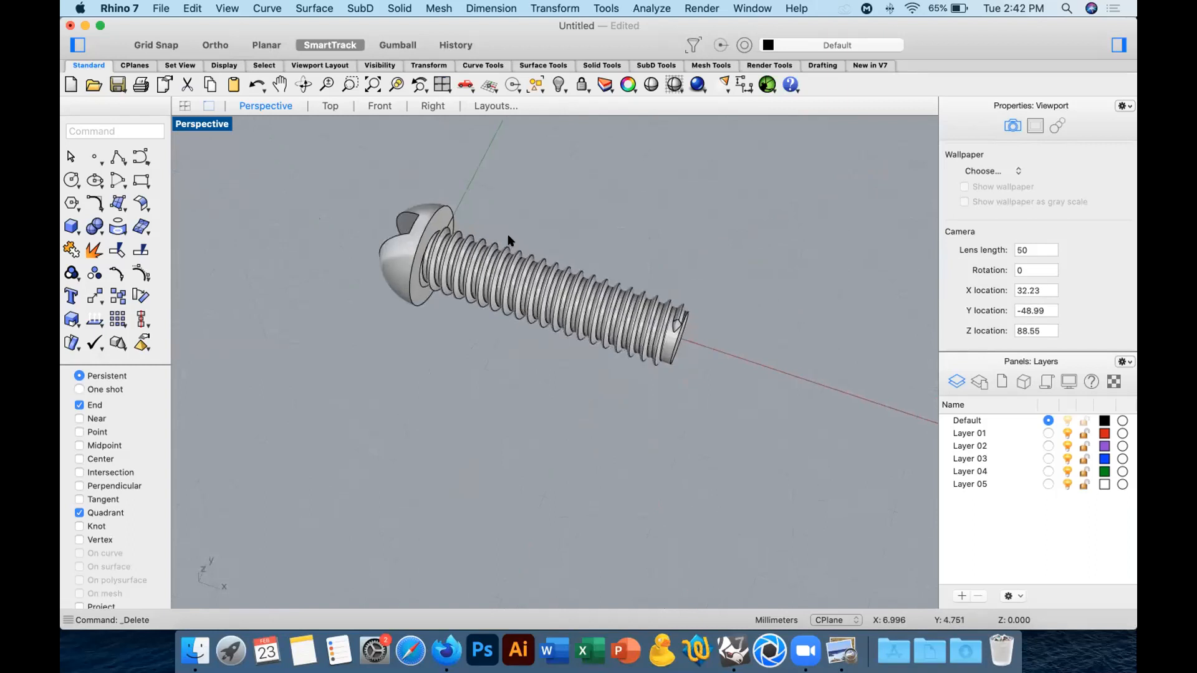
{"action": "right_click_drag", "start_coordinate": [723, 299], "coordinate": [665, 289]}
{"action": "scroll", "coordinate": [654, 305], "scroll_direction": "up", "scroll_amount": 5}
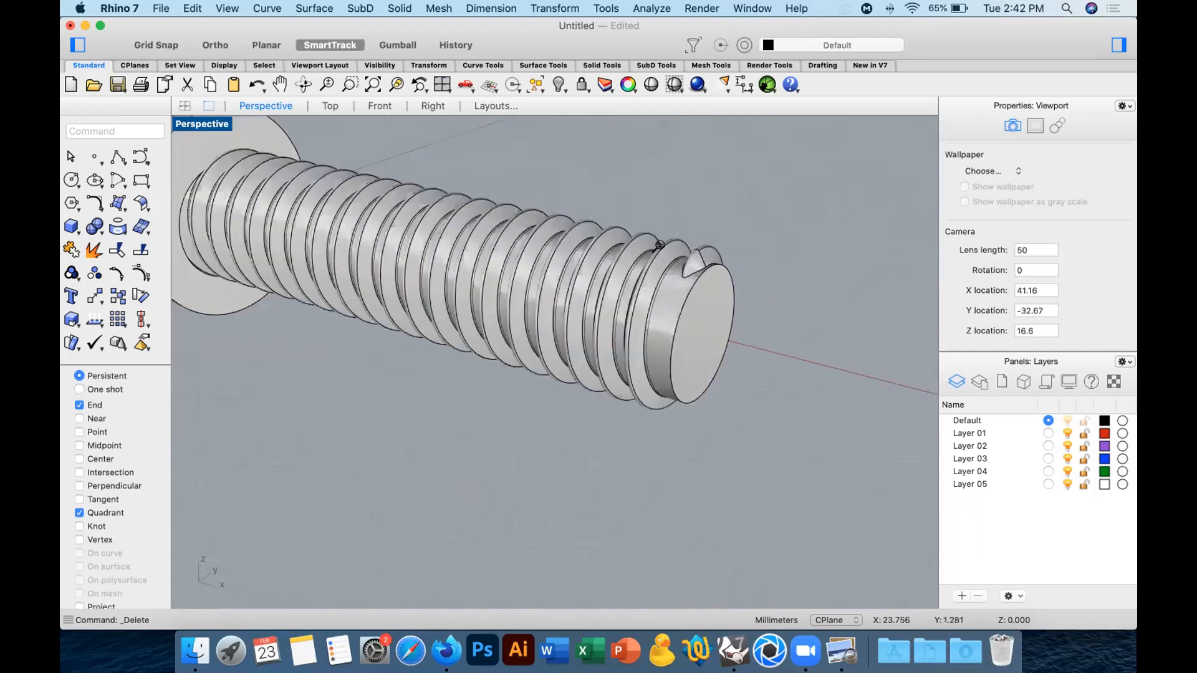
{"action": "scroll", "coordinate": [652, 259], "scroll_direction": "up", "scroll_amount": 5}
{"action": "left_click", "coordinate": [651, 259]}
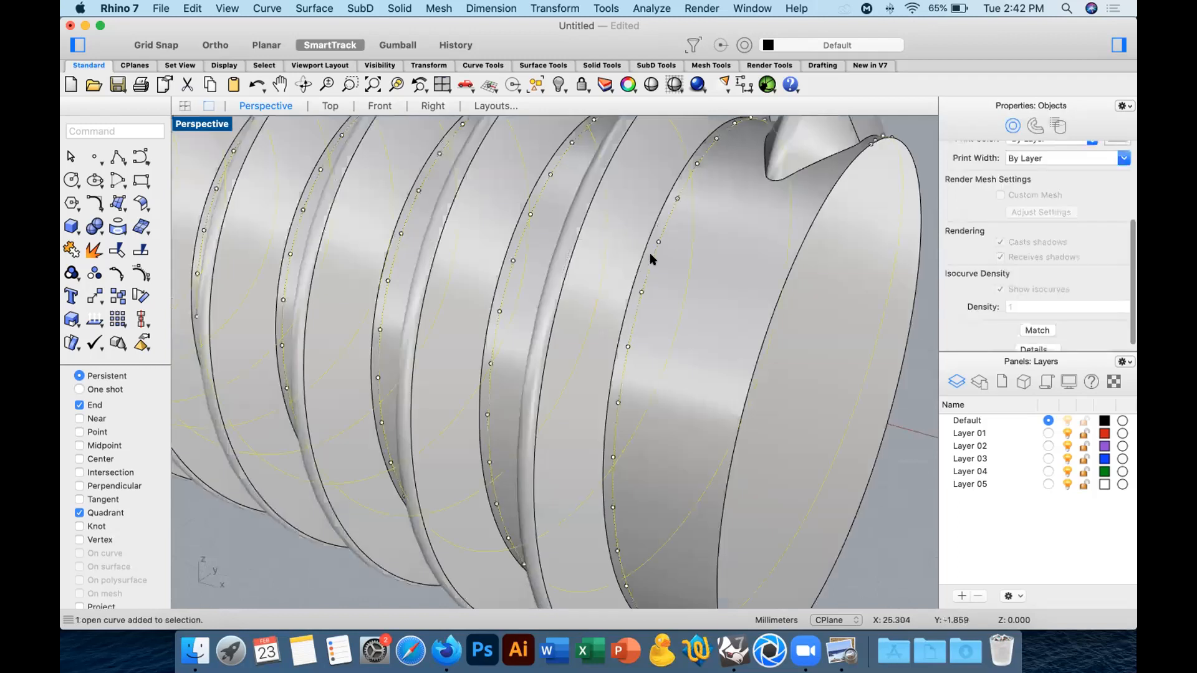
{"action": "key", "text": "Delete"}
Show the finished screw fitted in all four viewports and examine it from the slotted head side in Perspective.
{"action": "scroll", "coordinate": [651, 274], "scroll_direction": "down", "scroll_amount": 3}
{"action": "scroll", "coordinate": [692, 278], "scroll_direction": "down", "scroll_amount": 5}
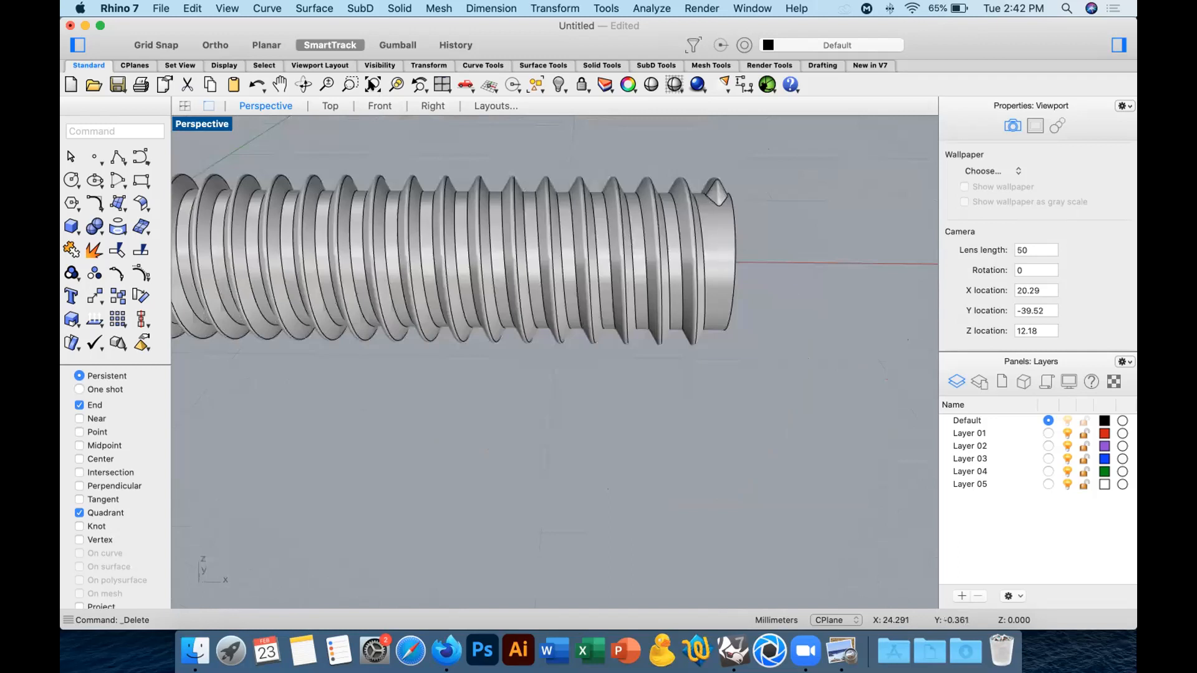
{"action": "double_click", "coordinate": [199, 121]}
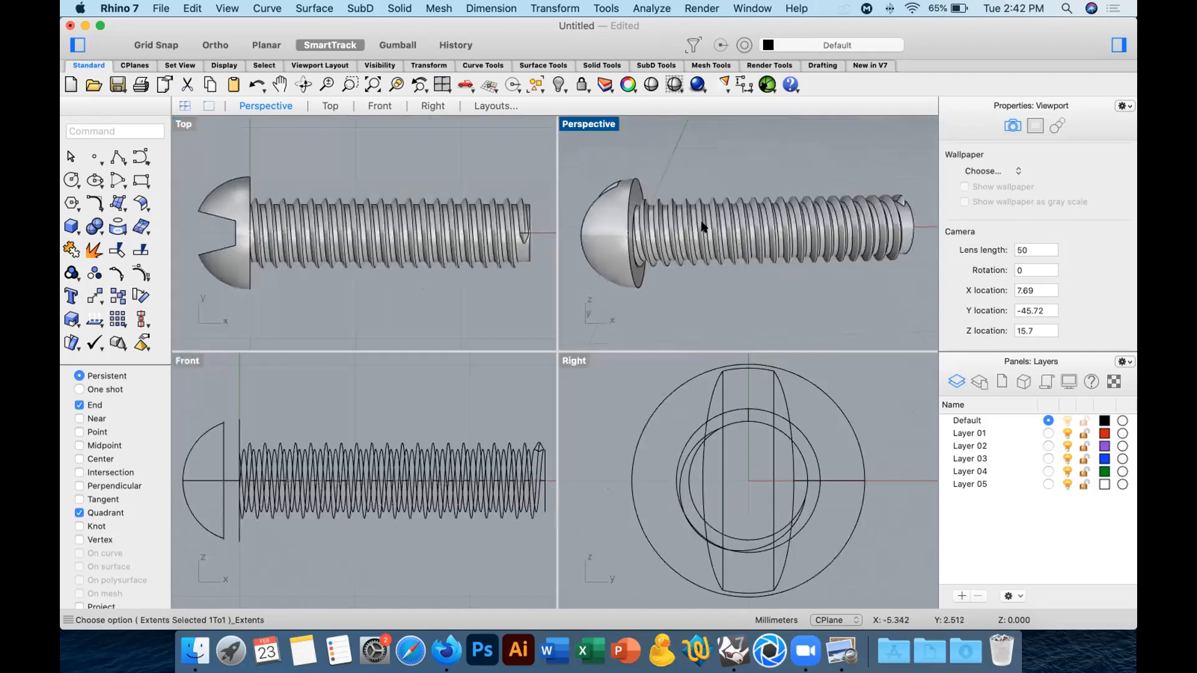
{"action": "right_click_drag", "start_coordinate": [721, 227], "coordinate": [740, 247]}
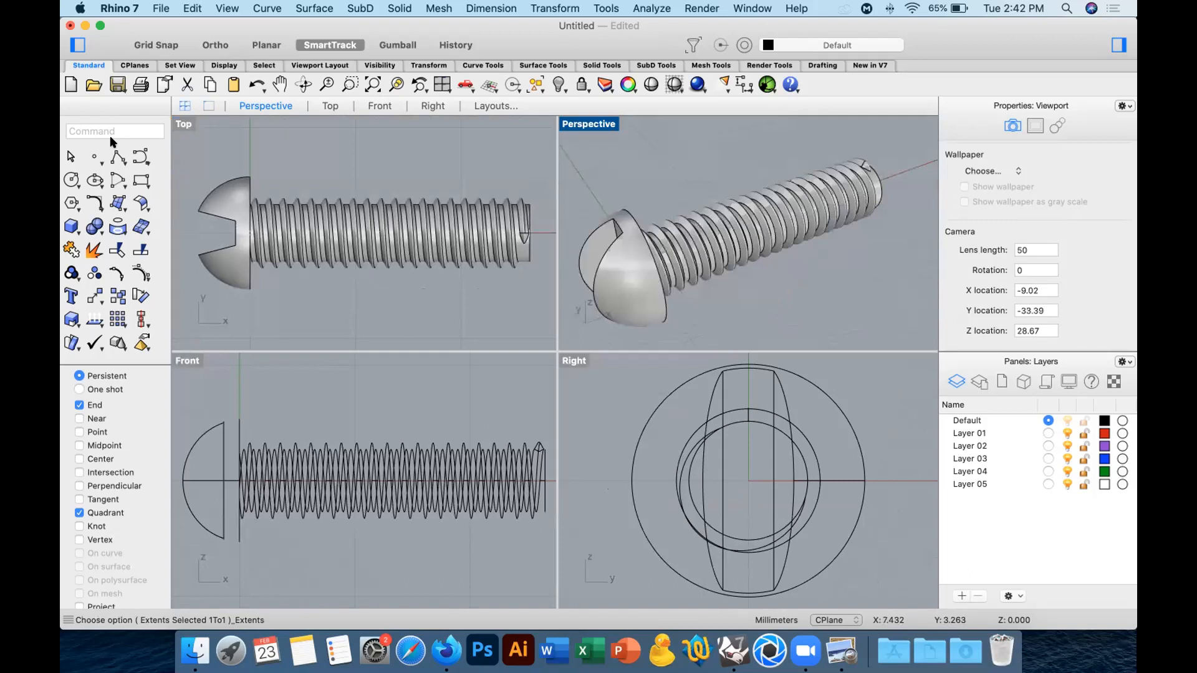
{"action": "right_click_drag", "start_coordinate": [704, 227], "coordinate": [699, 235]}
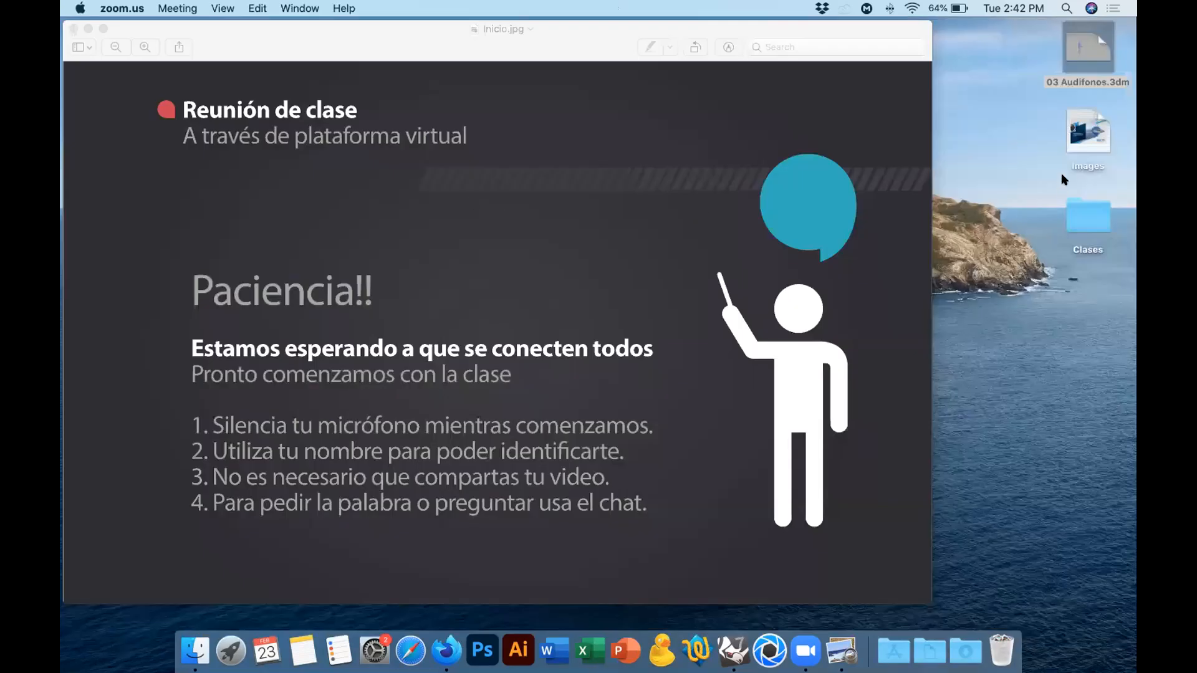
Open the file 03 Audifonos.3dm in Rhino 7 and overwrite it as a Rhino version 7 file.
{"action": "key", "text": "super+q"}
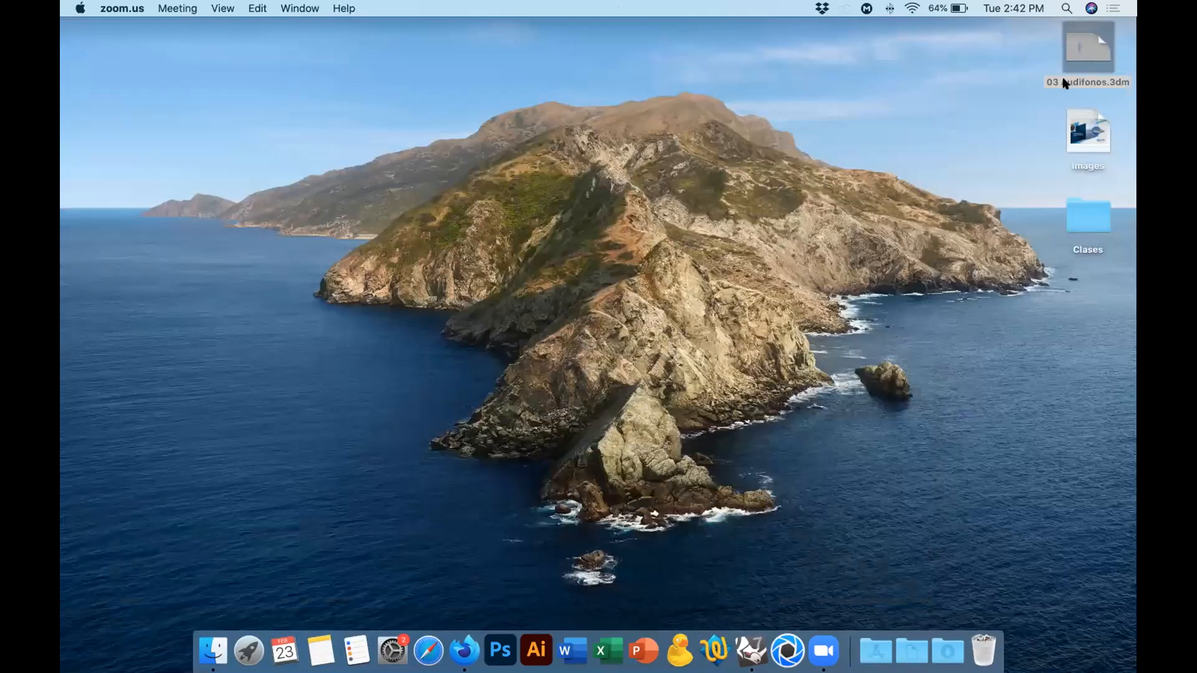
{"action": "left_click", "coordinate": [753, 642]}
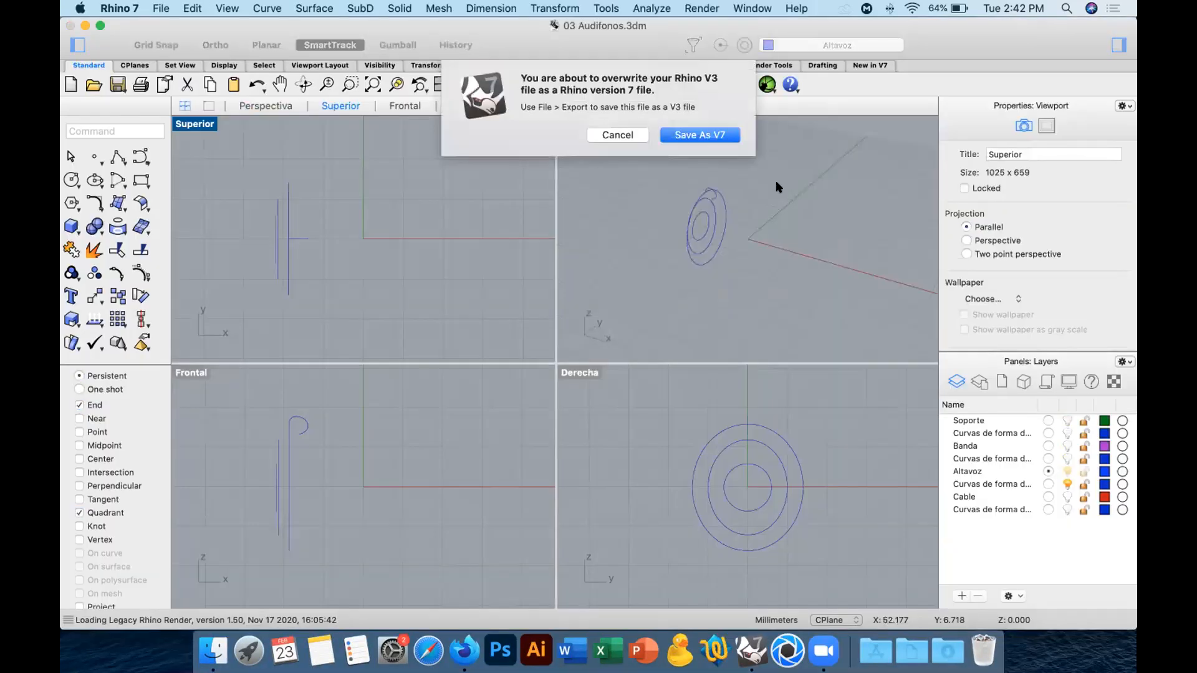
{"action": "left_click", "coordinate": [702, 133]}
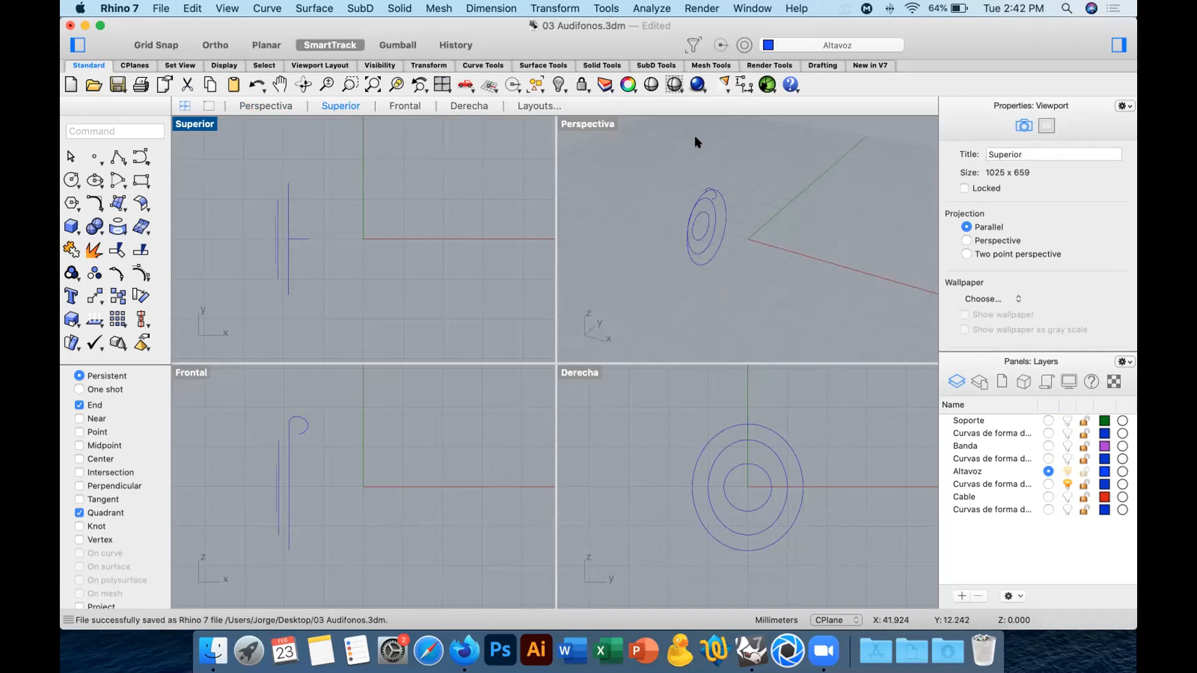
{"action": "left_click", "coordinate": [628, 134]}
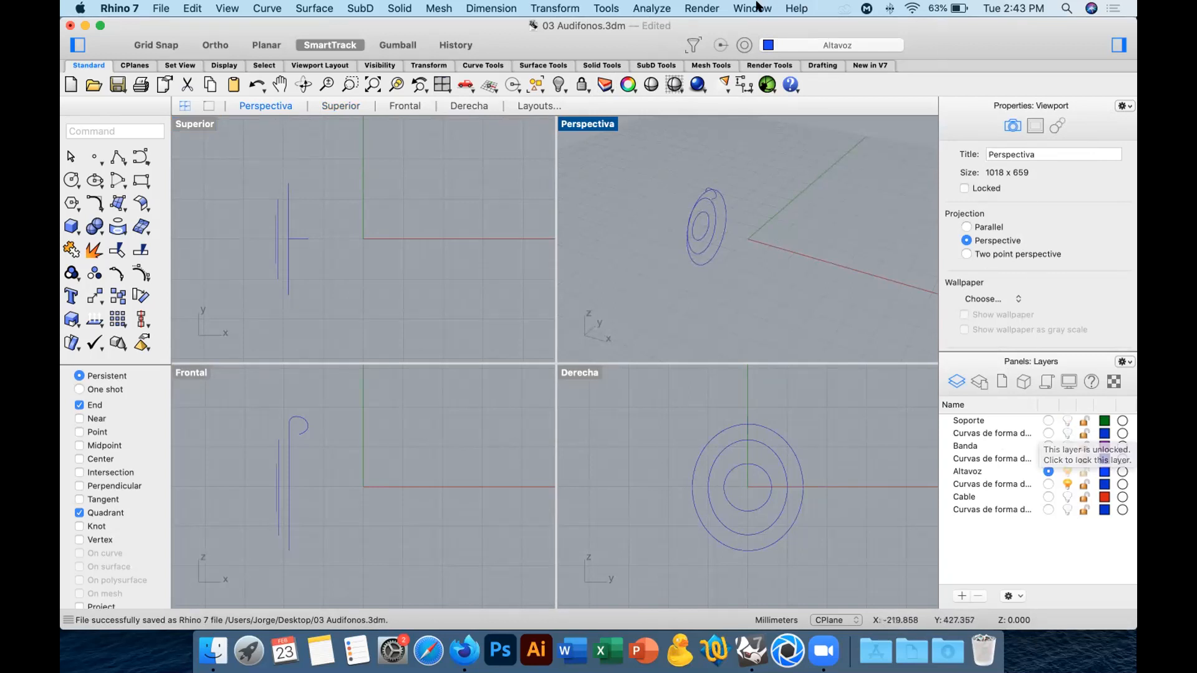
{"action": "left_click", "coordinate": [797, 8]}
{"action": "mouse_move", "coordinate": [754, 8]}
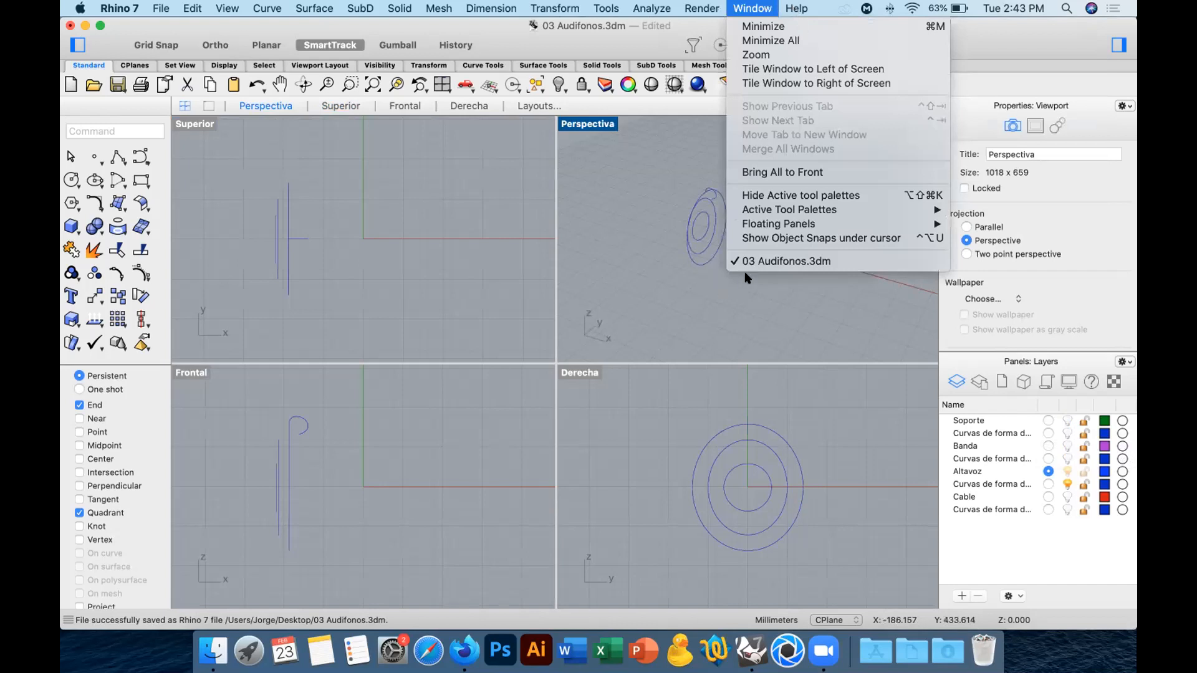
{"action": "mouse_move", "coordinate": [792, 8]}
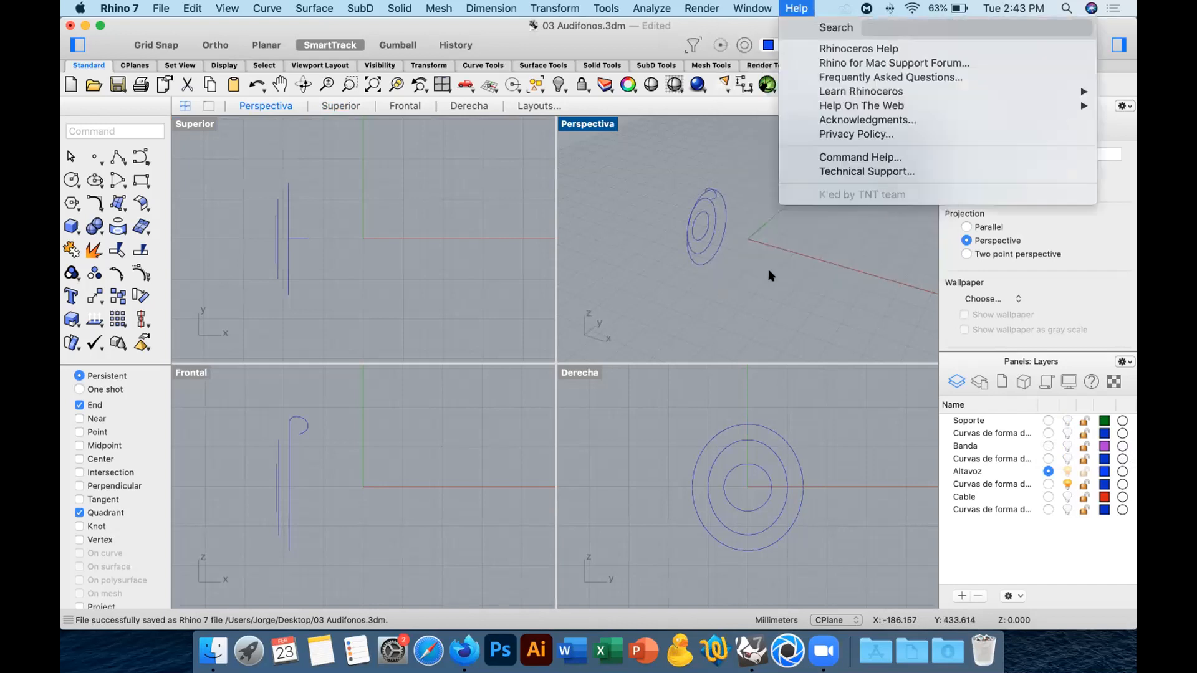
{"action": "left_click", "coordinate": [785, 257]}
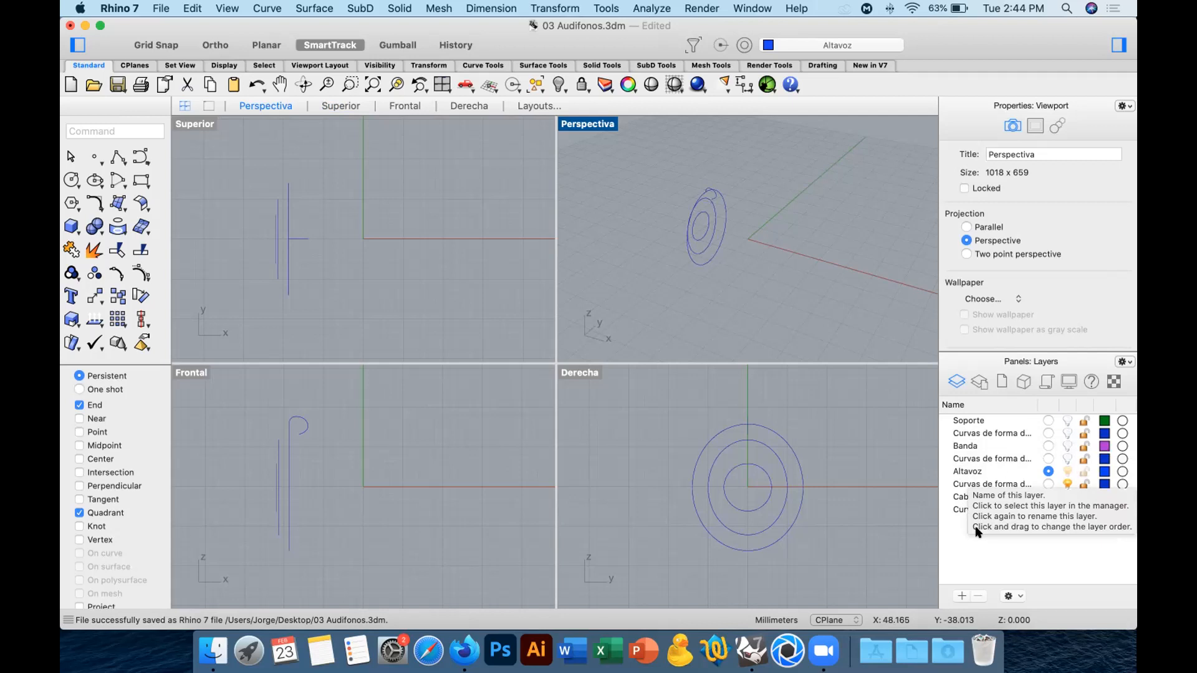
{"action": "left_click", "coordinate": [968, 421]}
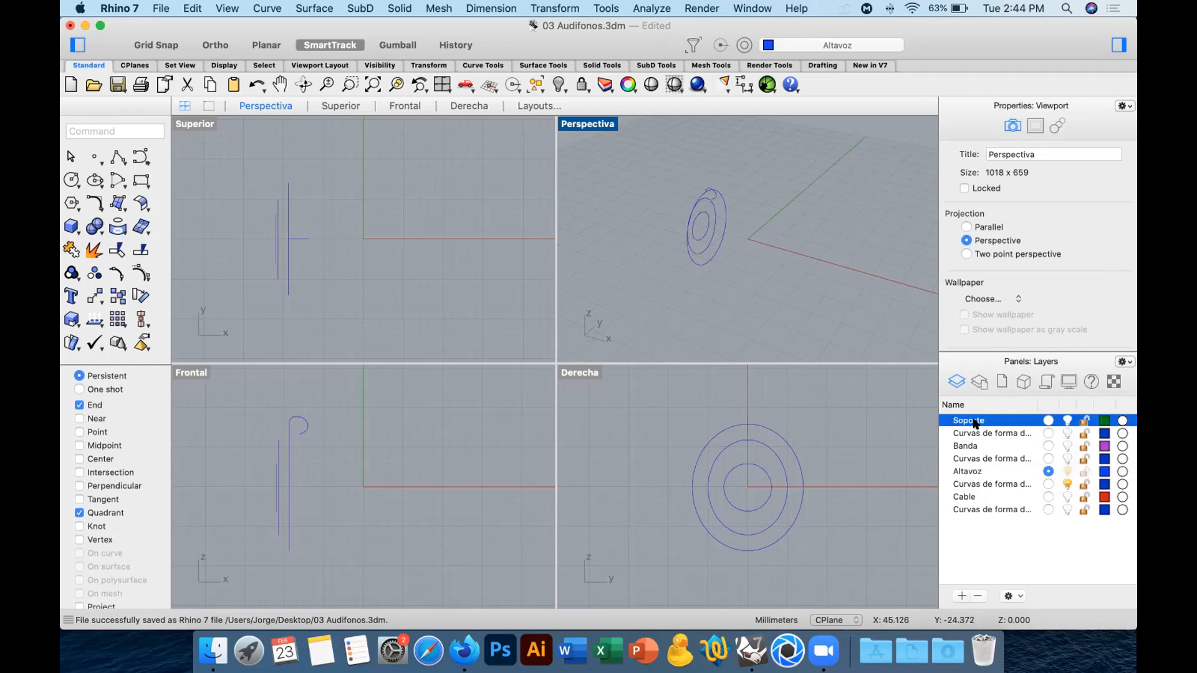
{"action": "left_click", "coordinate": [975, 422]}
{"action": "left_click", "coordinate": [1000, 531]}
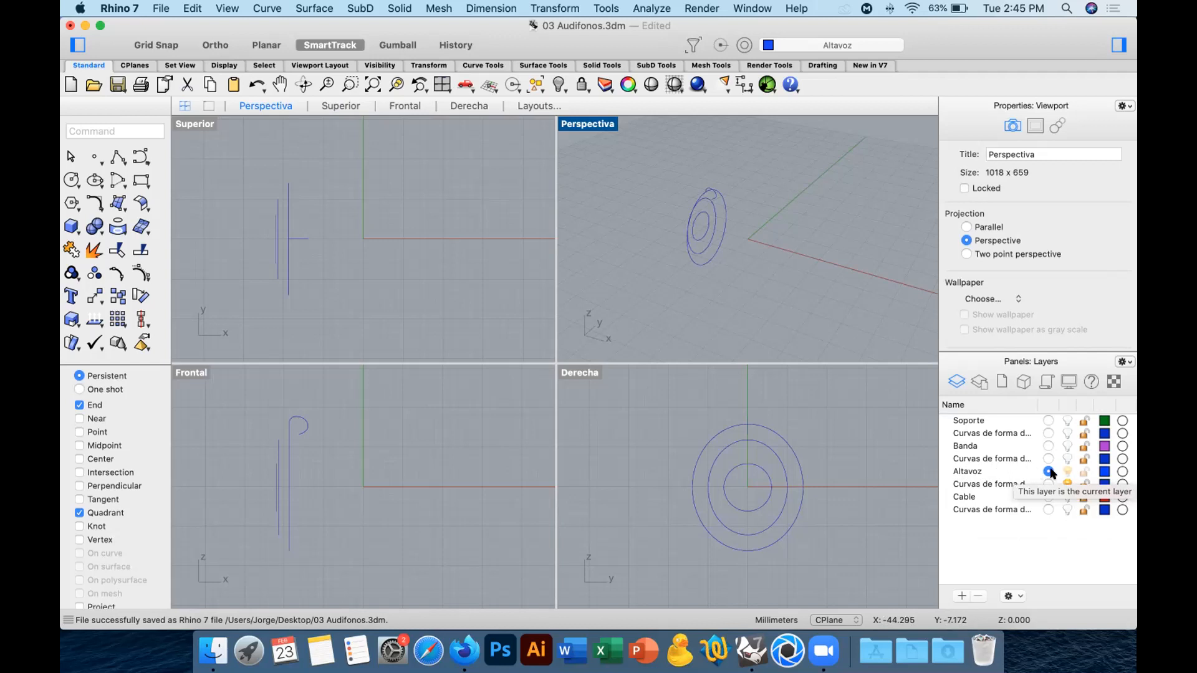
Change the display colour of the Altavoz layer to bright green.
{"action": "left_click", "coordinate": [1104, 474]}
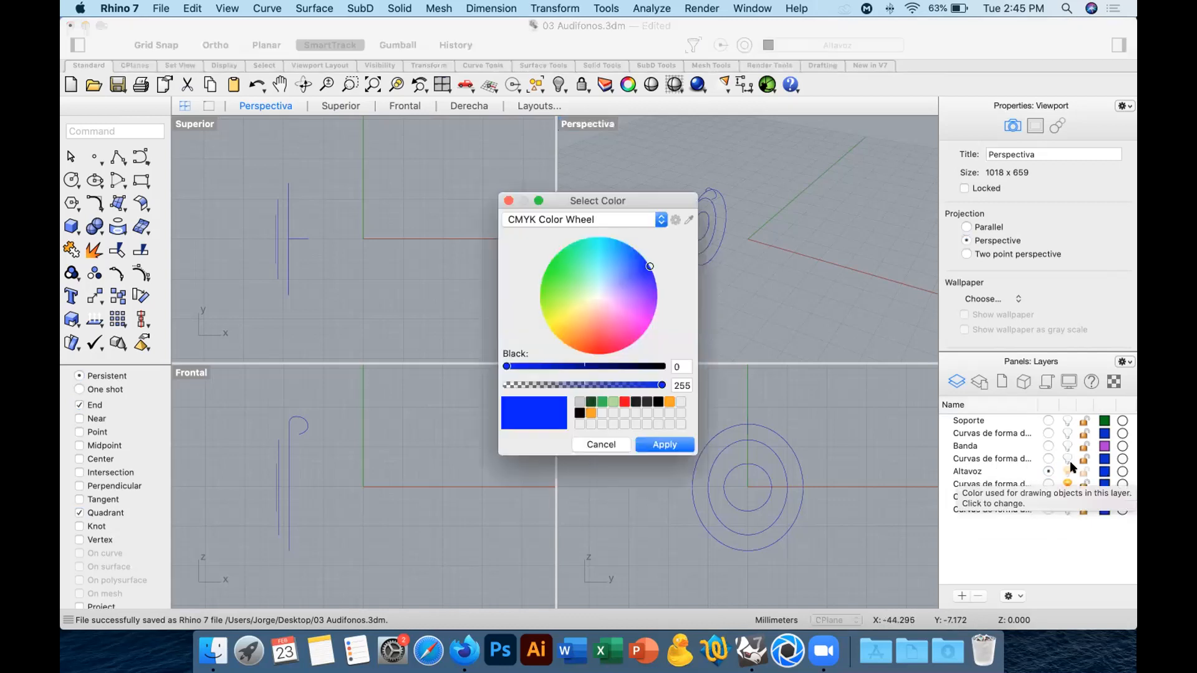
{"action": "left_click", "coordinate": [570, 281]}
{"action": "left_click", "coordinate": [662, 445]}
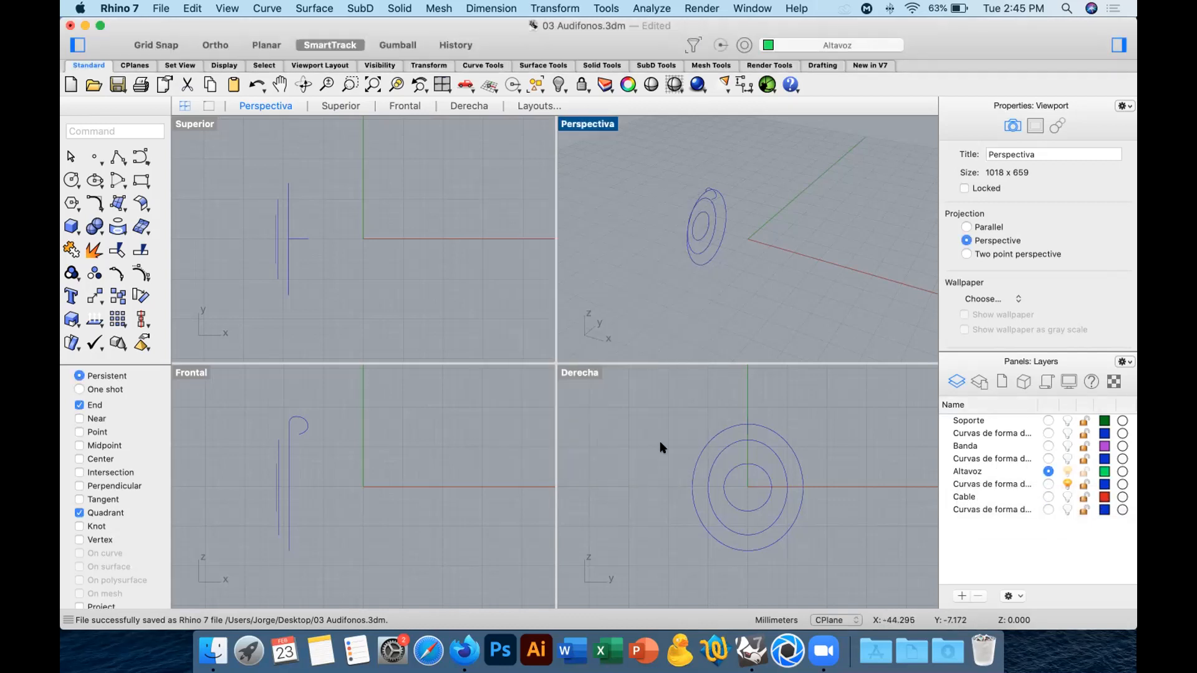
Draw a box on the Altavoz layer beside the speaker curves, shade the Perspectiva viewport and select the box.
{"action": "left_click", "coordinate": [71, 223]}
{"action": "left_click", "coordinate": [314, 272]}
{"action": "left_click", "coordinate": [429, 164]}
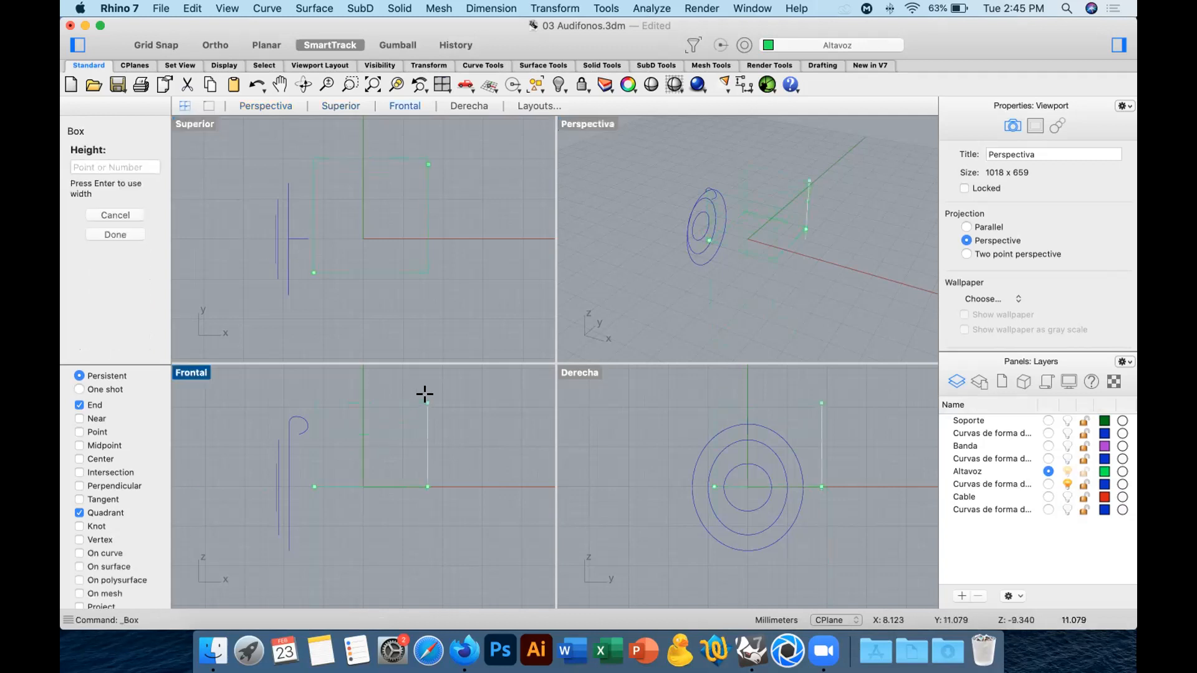
{"action": "left_click", "coordinate": [428, 398]}
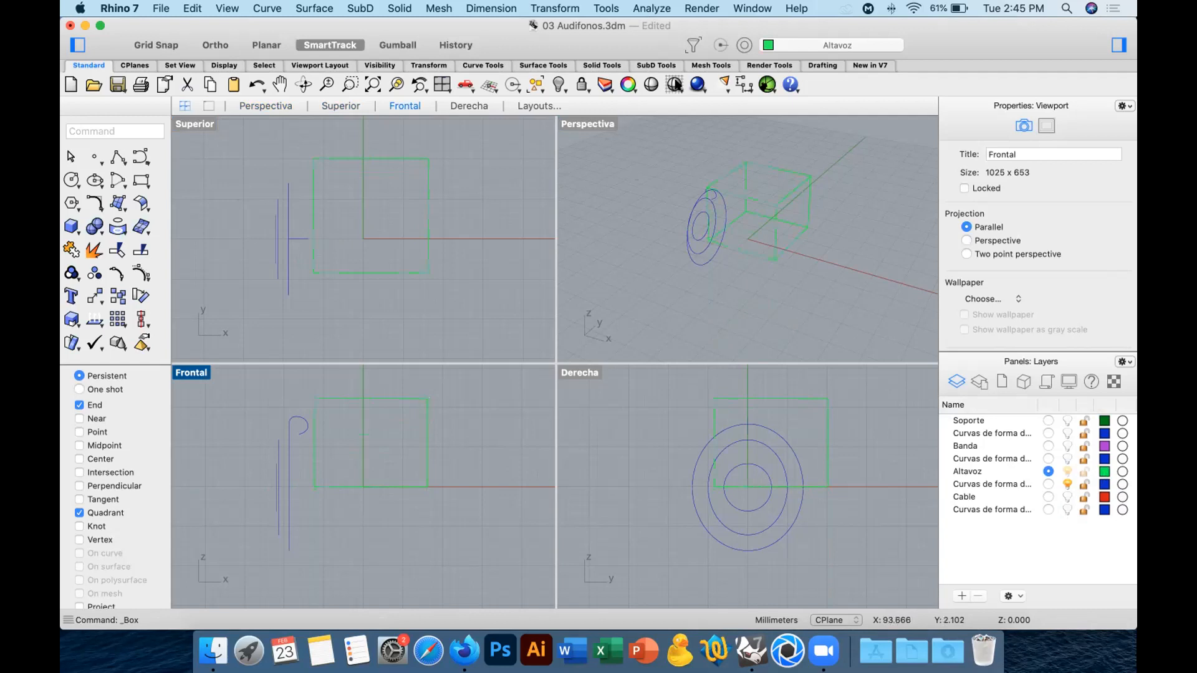
{"action": "left_click", "coordinate": [581, 124]}
{"action": "left_click", "coordinate": [670, 85]}
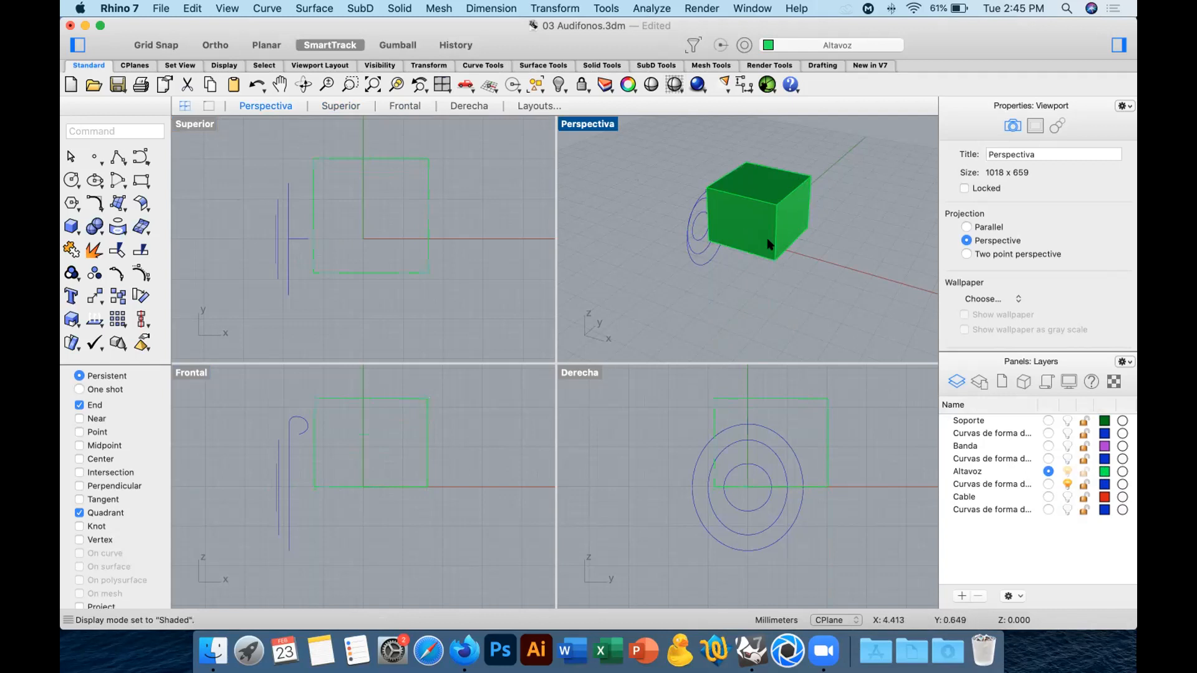
{"action": "left_click", "coordinate": [764, 203]}
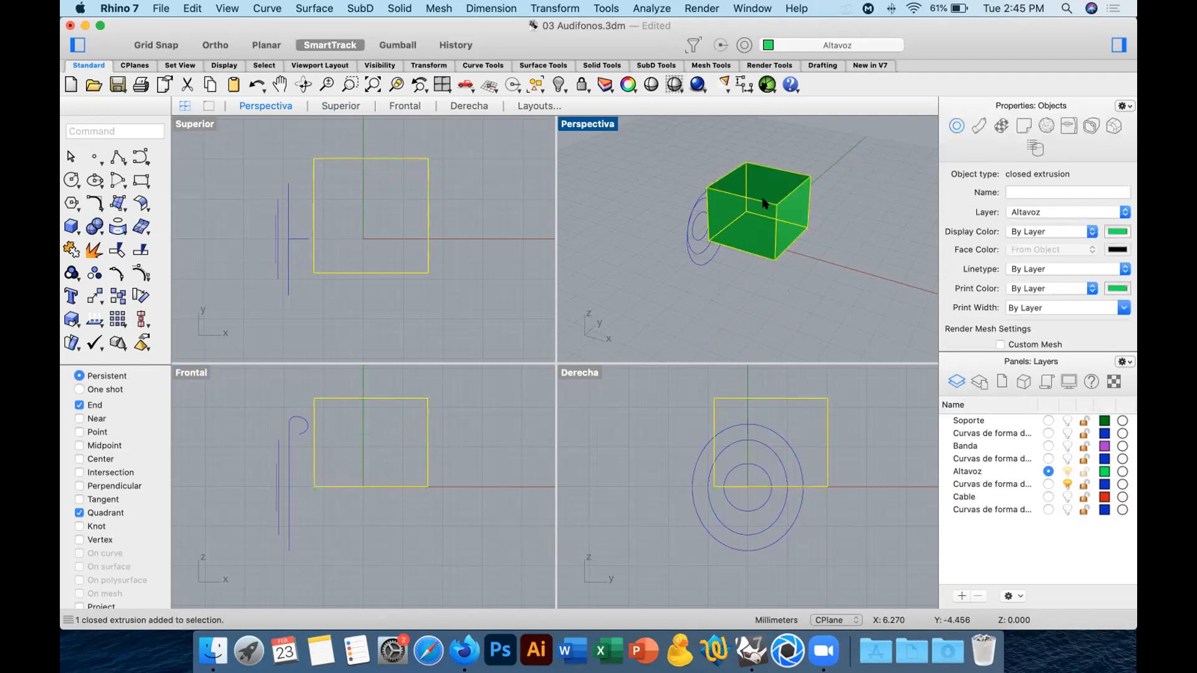
Make Curvas de forma del altavoz the current layer and draw a small centre-radius sphere beside the box.
{"action": "left_click", "coordinate": [1048, 484]}
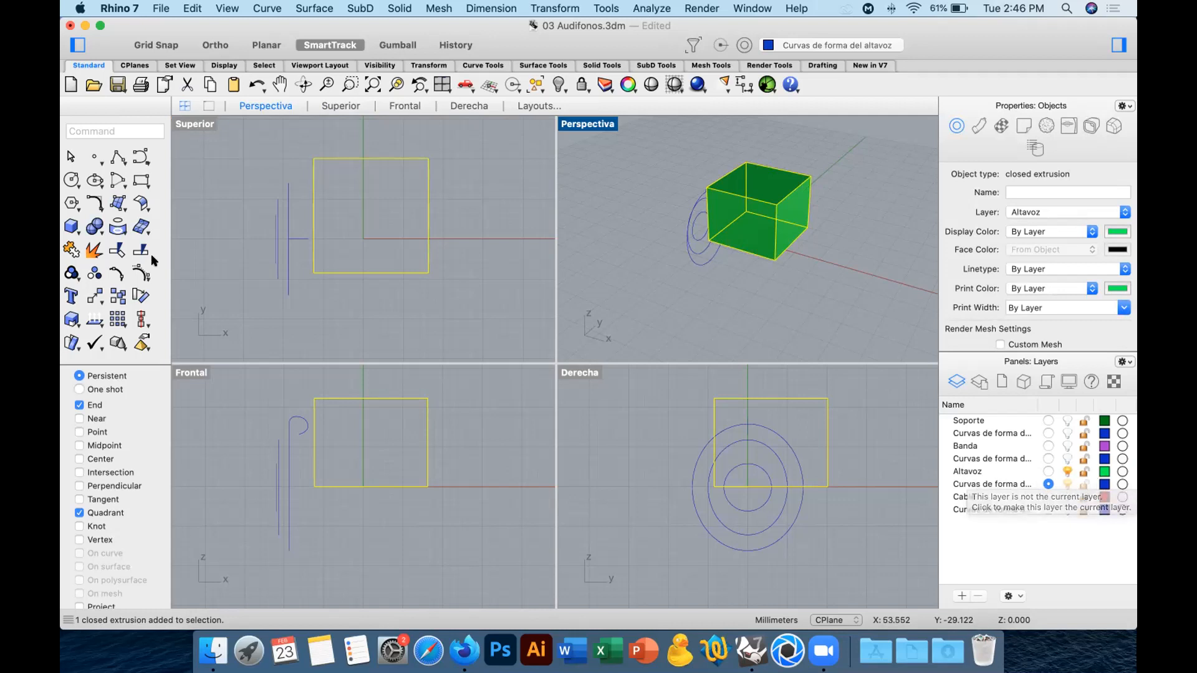
{"action": "left_click", "coordinate": [72, 226]}
{"action": "mouse_move", "coordinate": [113, 266]}
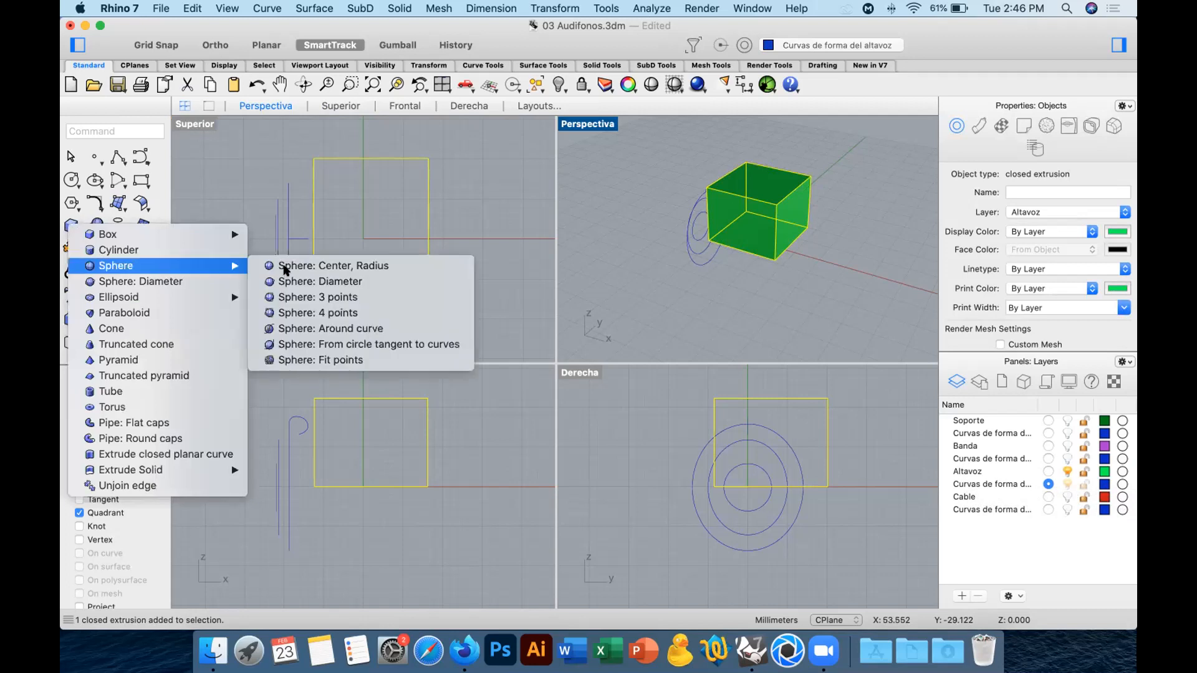
{"action": "left_click", "coordinate": [288, 267]}
{"action": "left_click", "coordinate": [490, 285]}
{"action": "left_click", "coordinate": [502, 261]}
{"action": "left_click", "coordinate": [505, 264]}
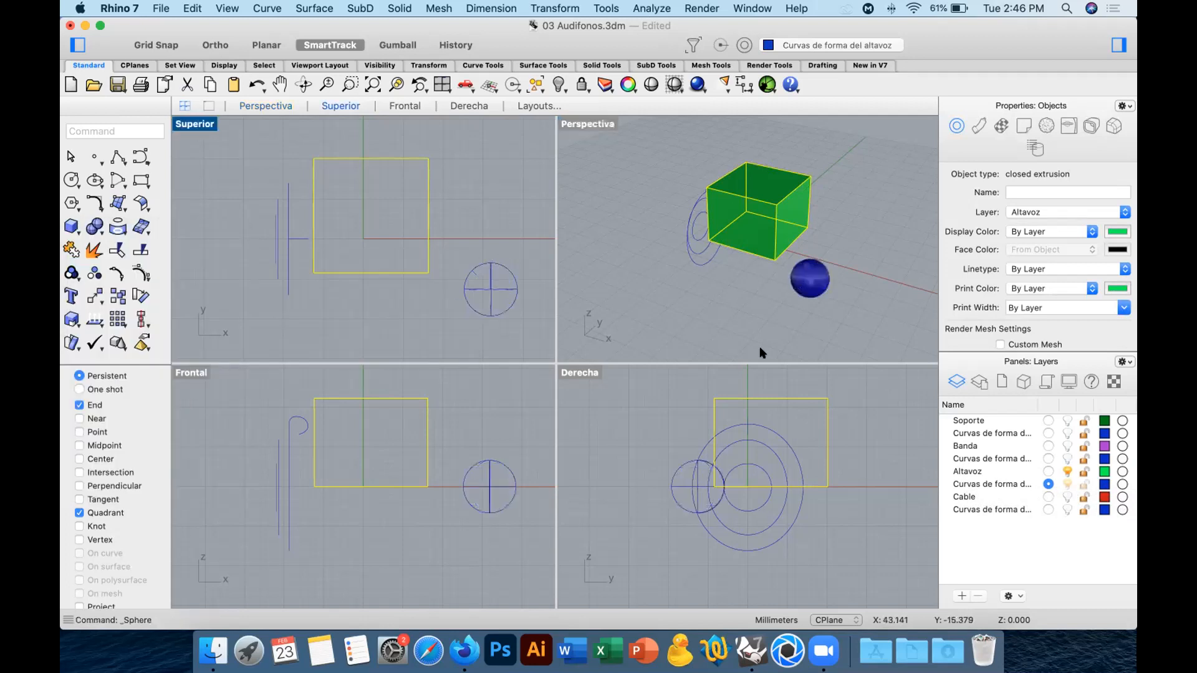
Try a muted red as the Curvas de forma del altavoz layer colour and undo the colour change.
{"action": "left_click", "coordinate": [1104, 485]}
{"action": "left_click", "coordinate": [599, 340]}
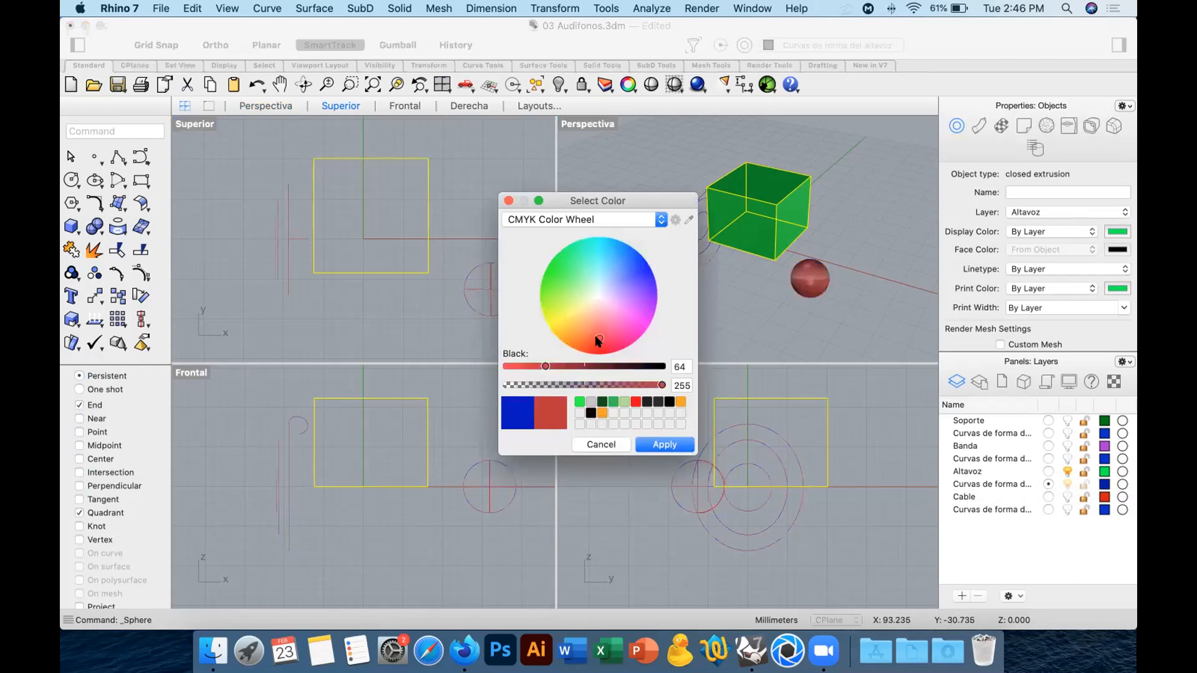
{"action": "left_click", "coordinate": [664, 444]}
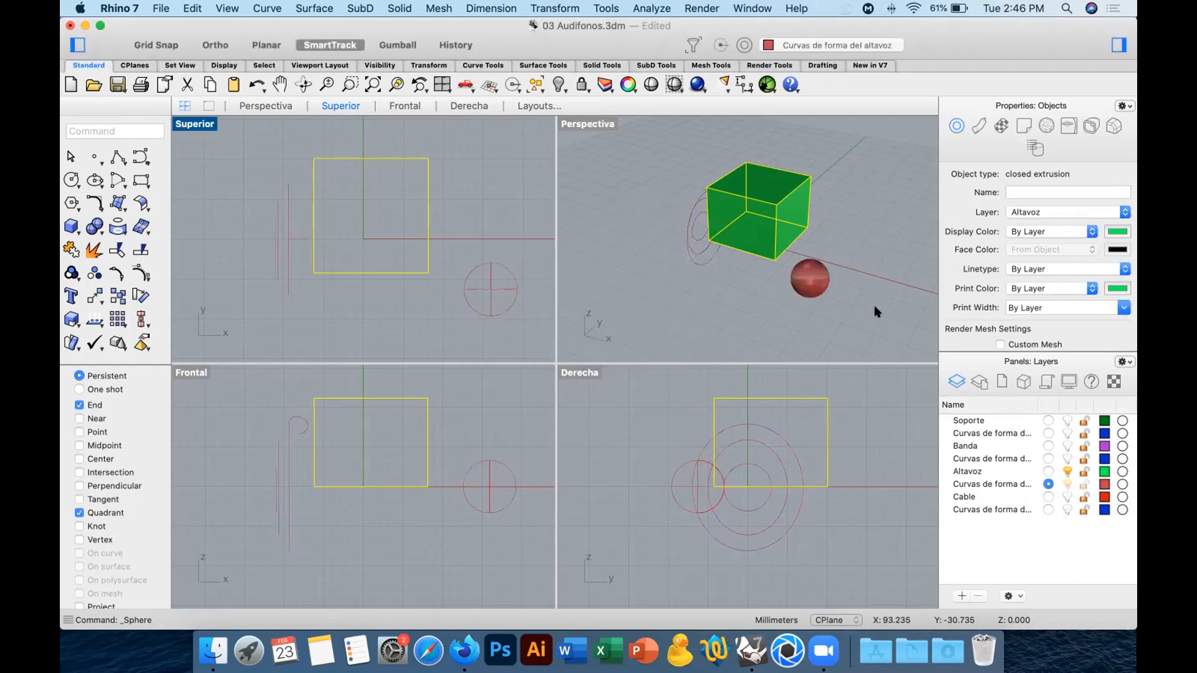
{"action": "key", "text": "super+z"}
Delete the sphere and make Altavoz the current layer again.
{"action": "left_click", "coordinate": [823, 285]}
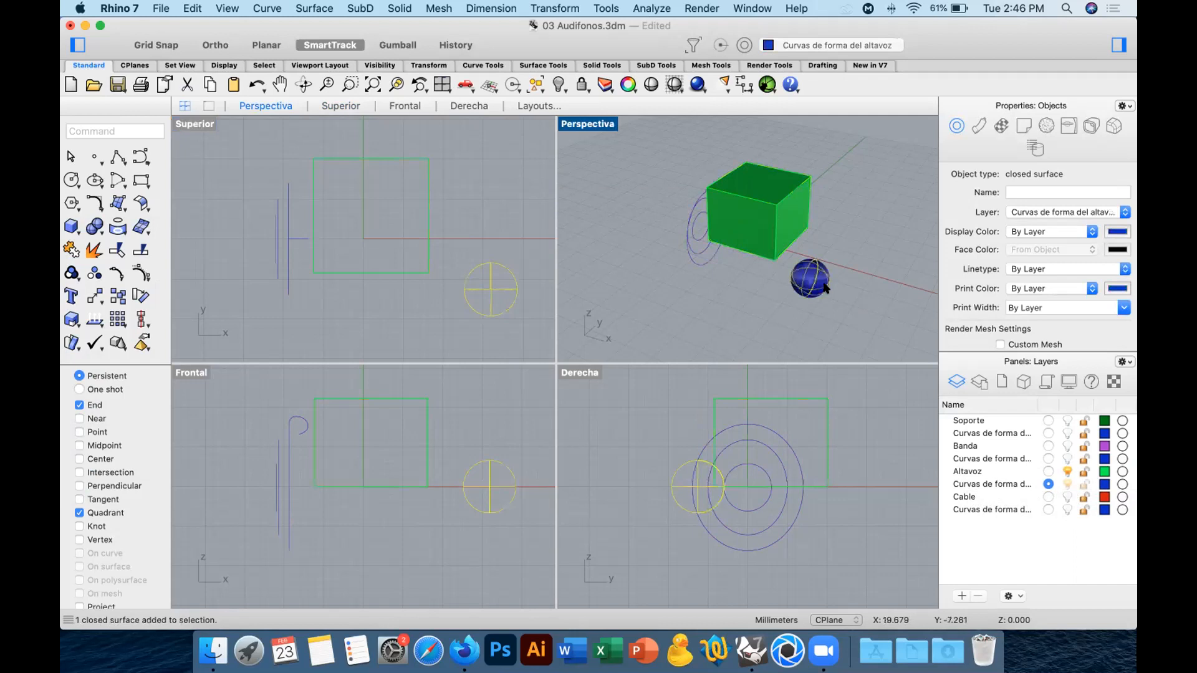
{"action": "key", "text": "Delete"}
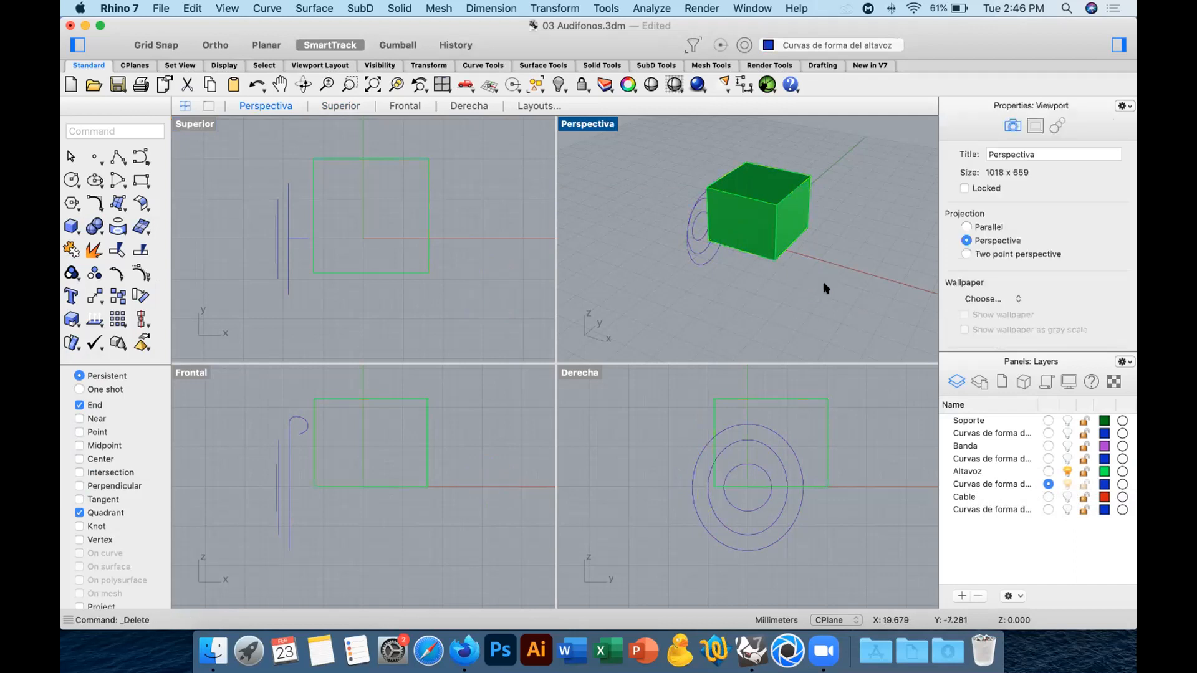
{"action": "left_click", "coordinate": [1047, 472]}
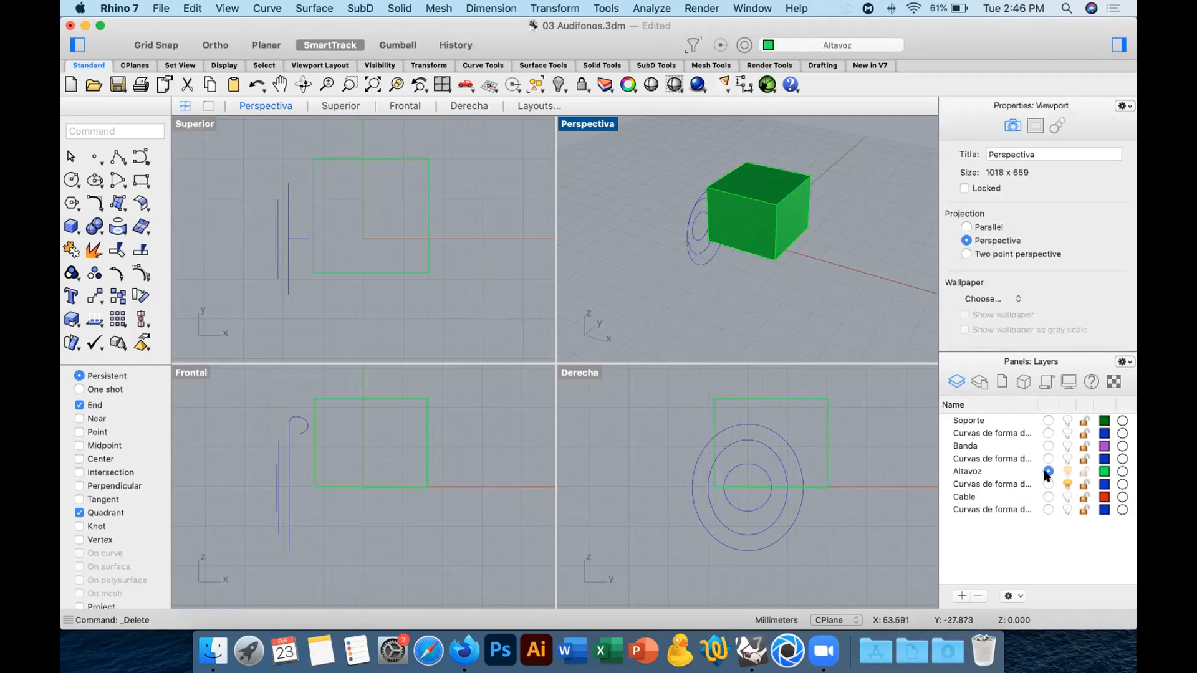
Move the box from the Altavoz layer to the Curvas de forma del altavoz layer with Change object layer.
{"action": "left_click", "coordinate": [770, 239]}
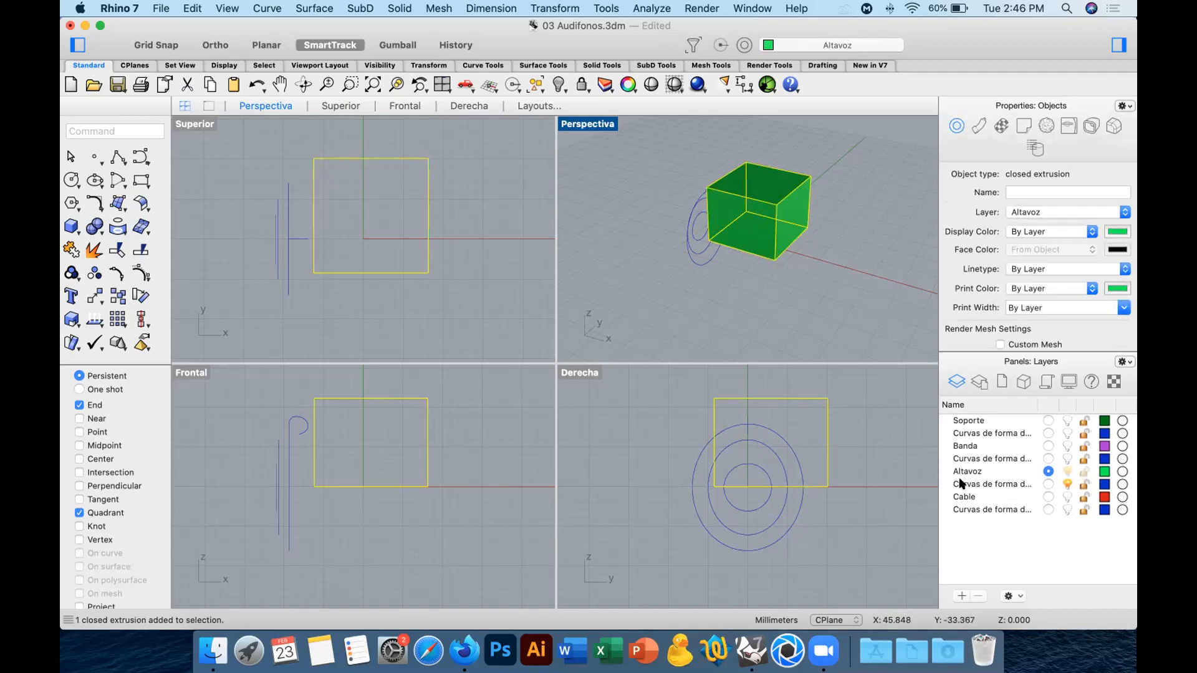
{"action": "left_click", "coordinate": [996, 485]}
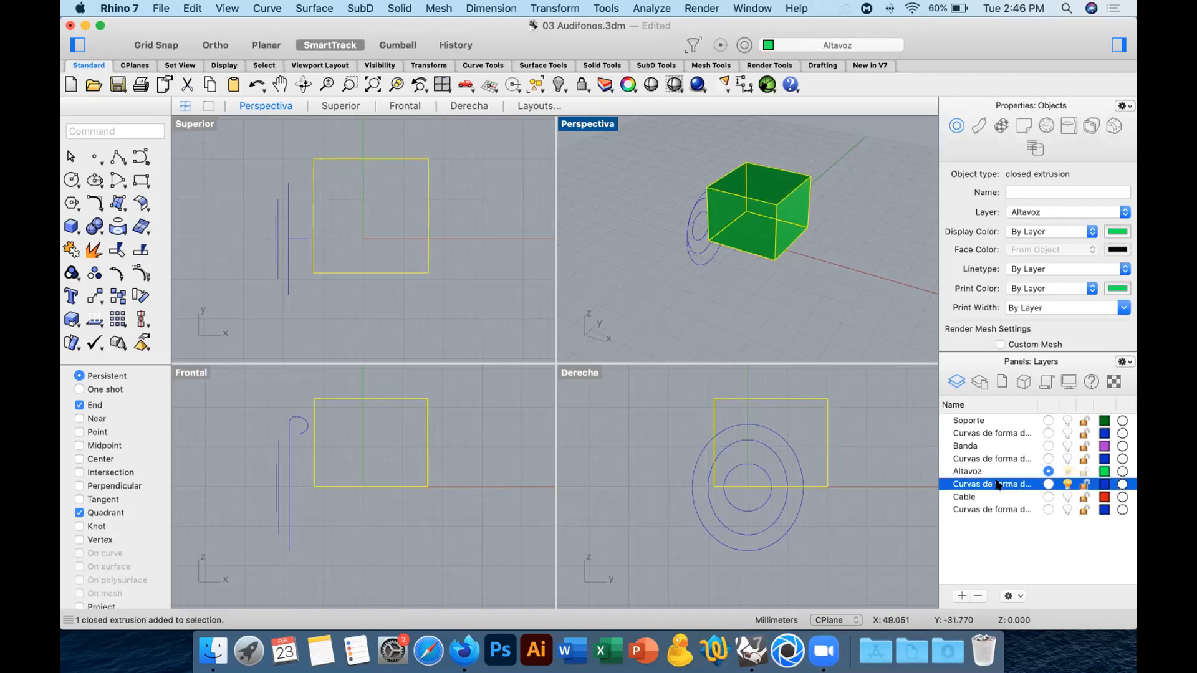
{"action": "right_click", "coordinate": [997, 485]}
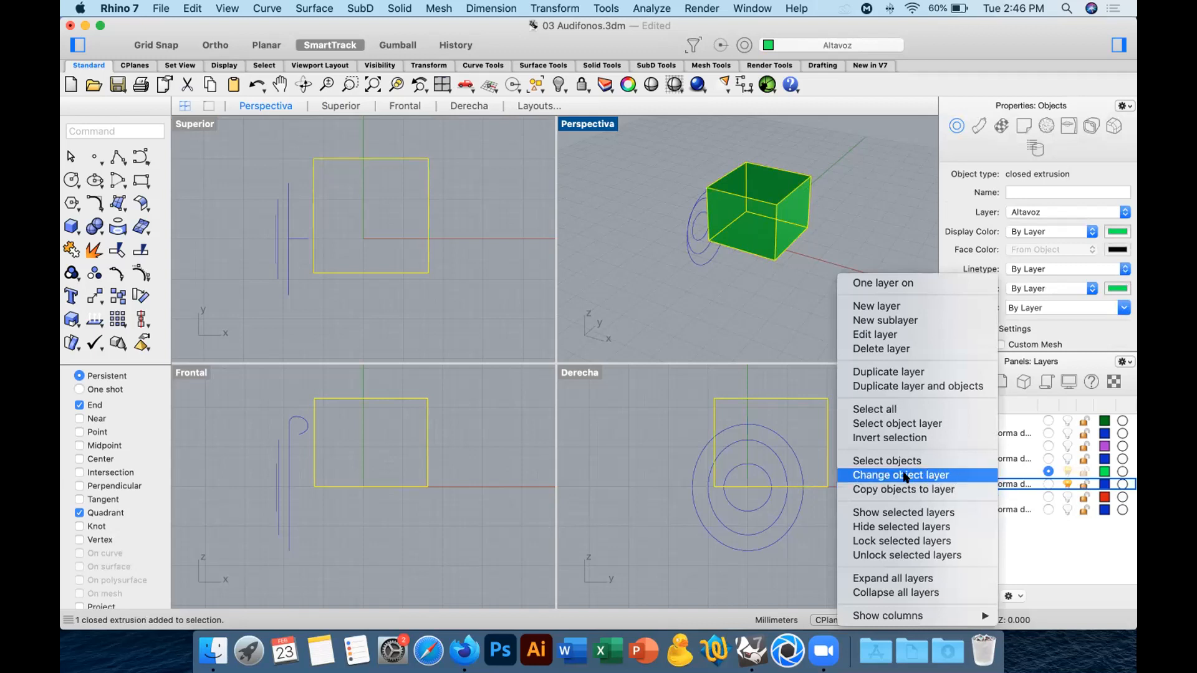
{"action": "left_click", "coordinate": [905, 476]}
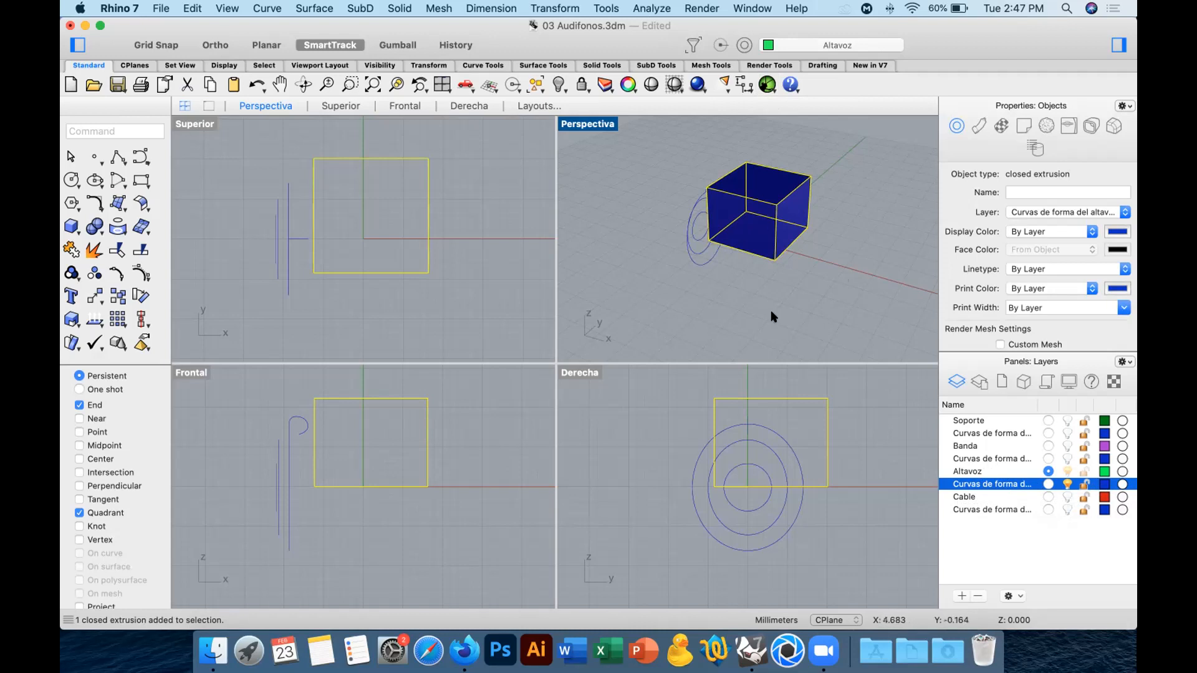
Copy the selected box to the Altavoz layer with Copy objects to layer.
{"action": "left_click", "coordinate": [968, 472]}
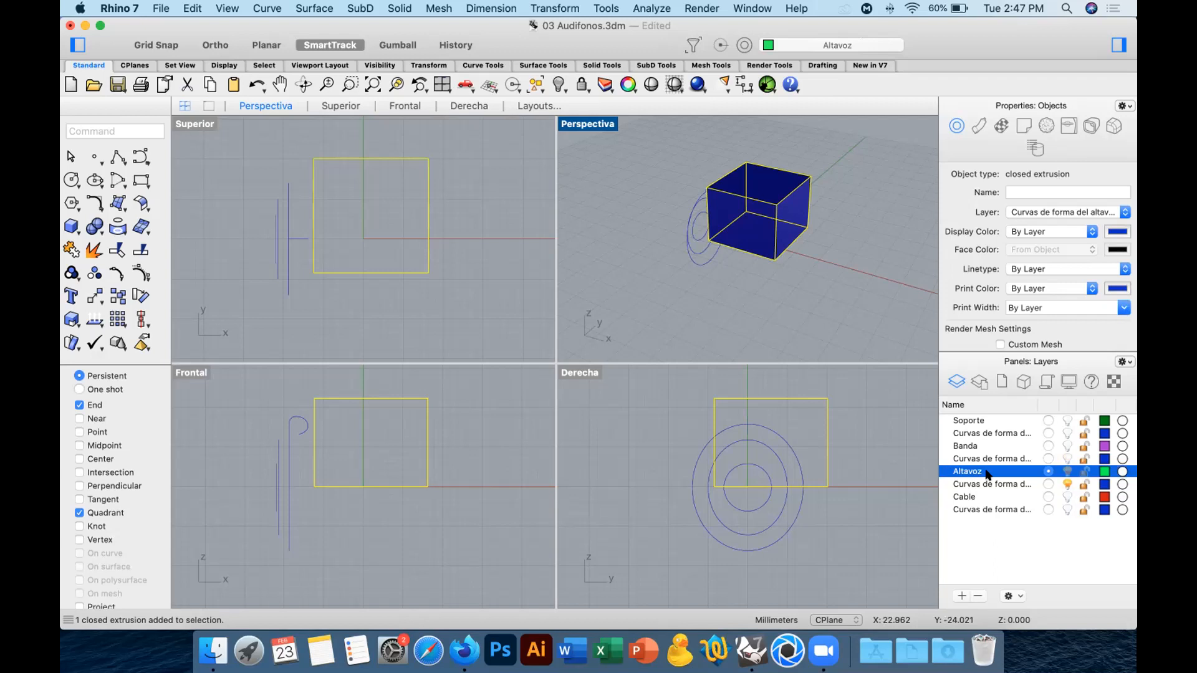
{"action": "right_click", "coordinate": [987, 475]}
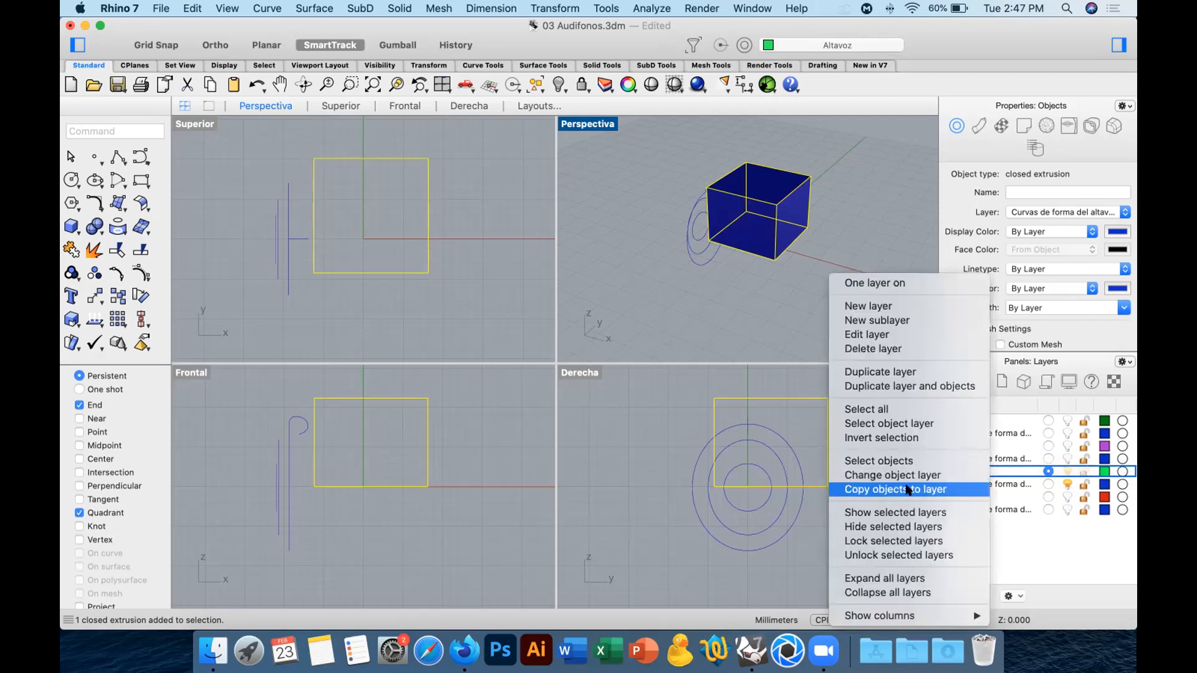
{"action": "left_click", "coordinate": [952, 493]}
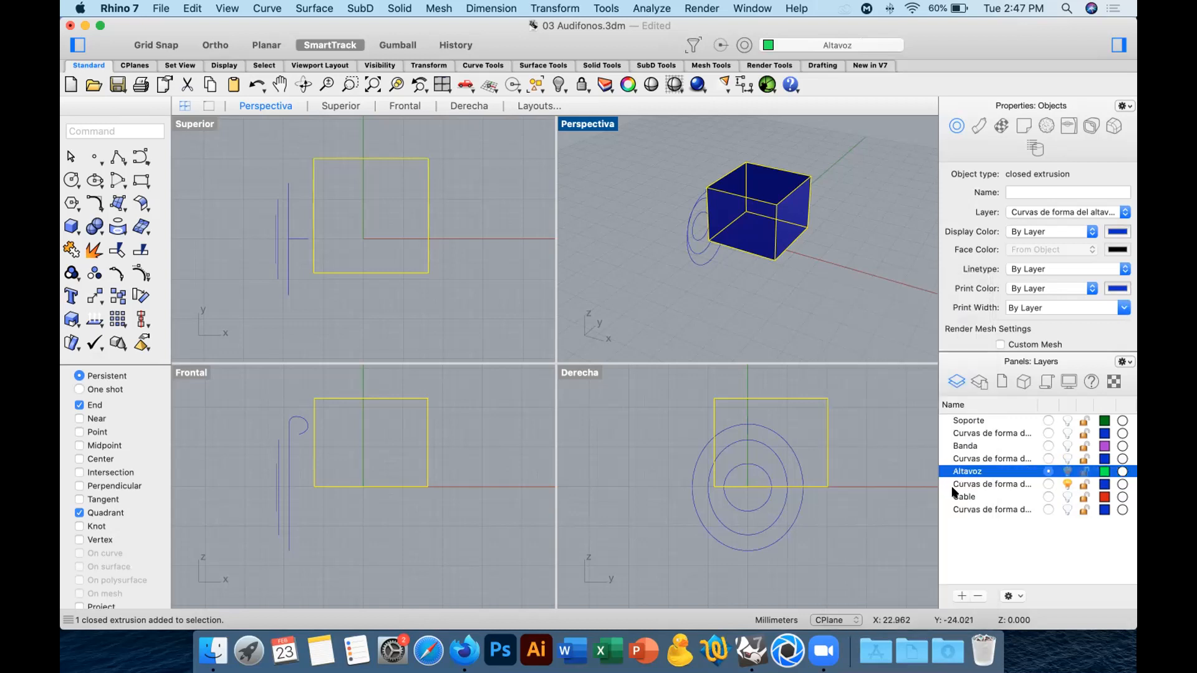
Toggle the visibility of the Curvas de forma del altavoz layer to inspect the box copy on Altavoz.
{"action": "left_click", "coordinate": [1066, 485]}
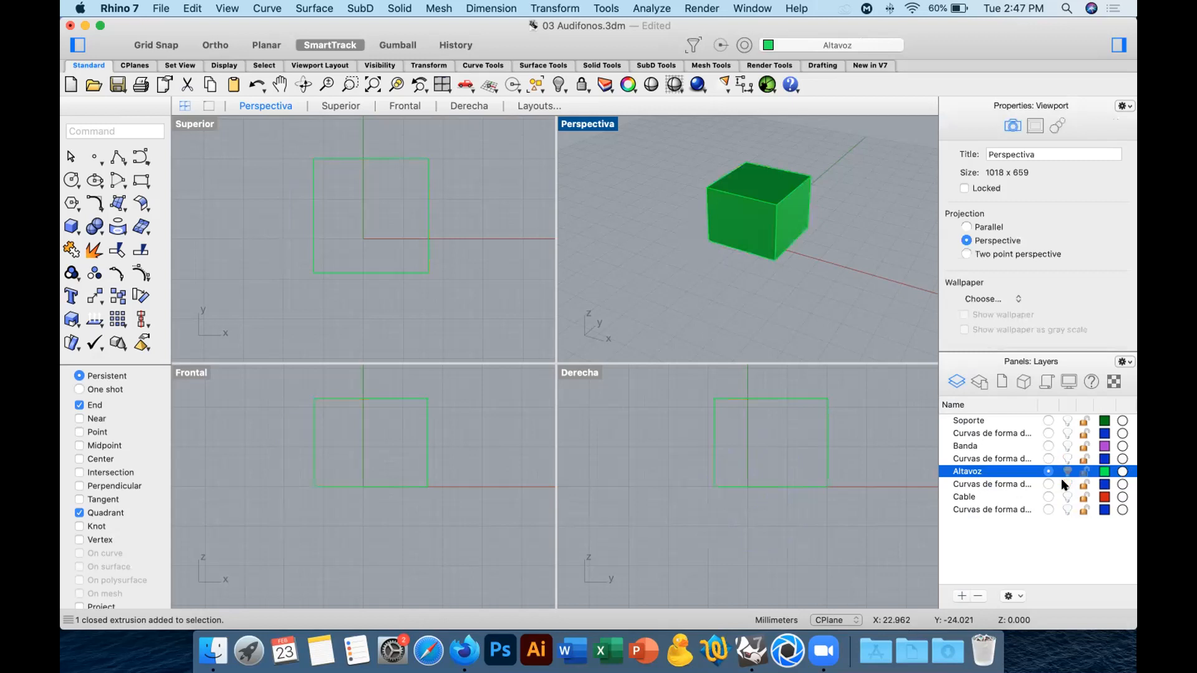
{"action": "left_click", "coordinate": [1065, 484]}
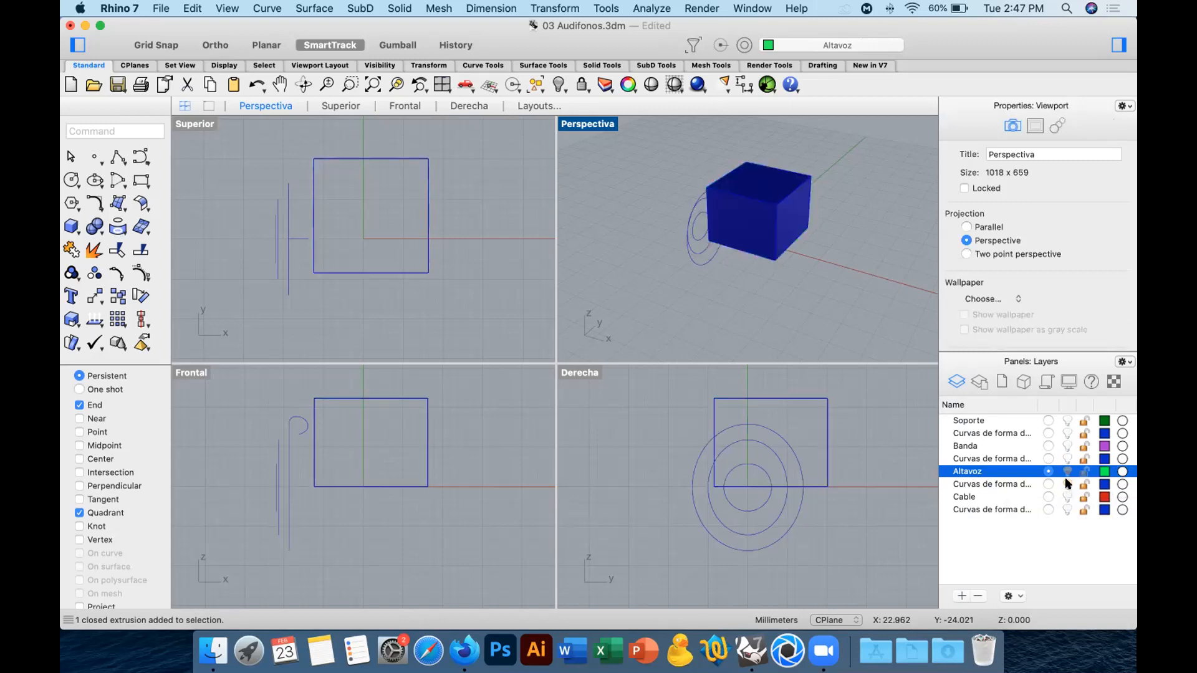
{"action": "left_click", "coordinate": [1066, 484]}
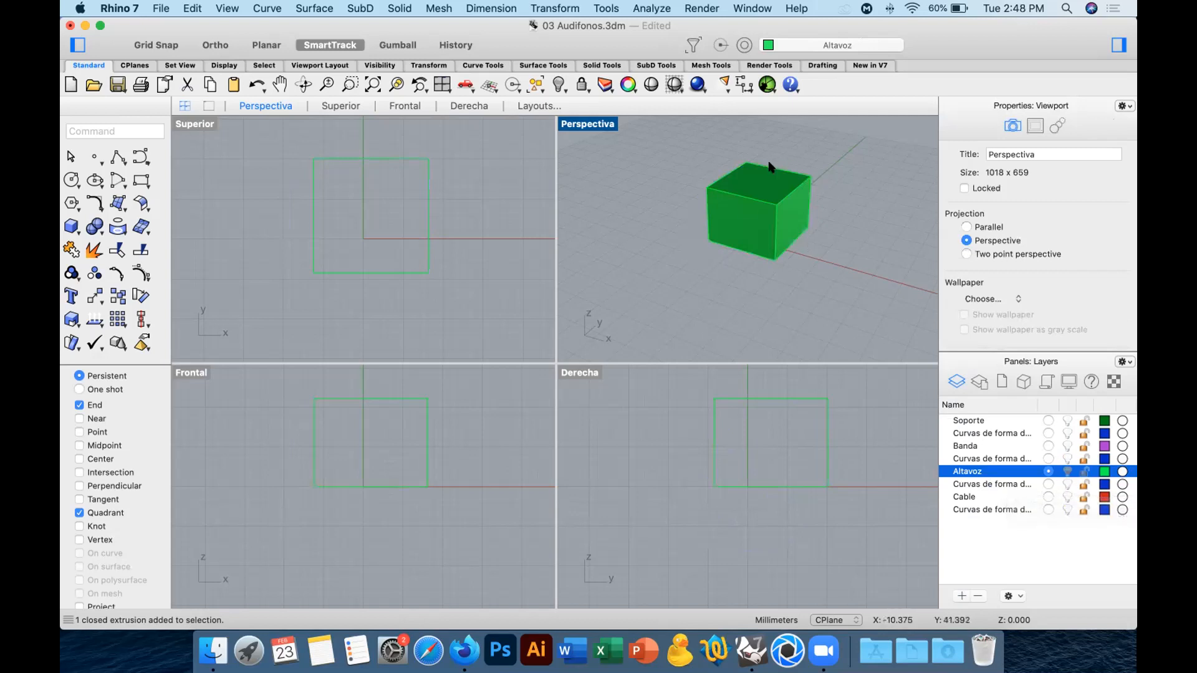
{"action": "left_click", "coordinate": [764, 203]}
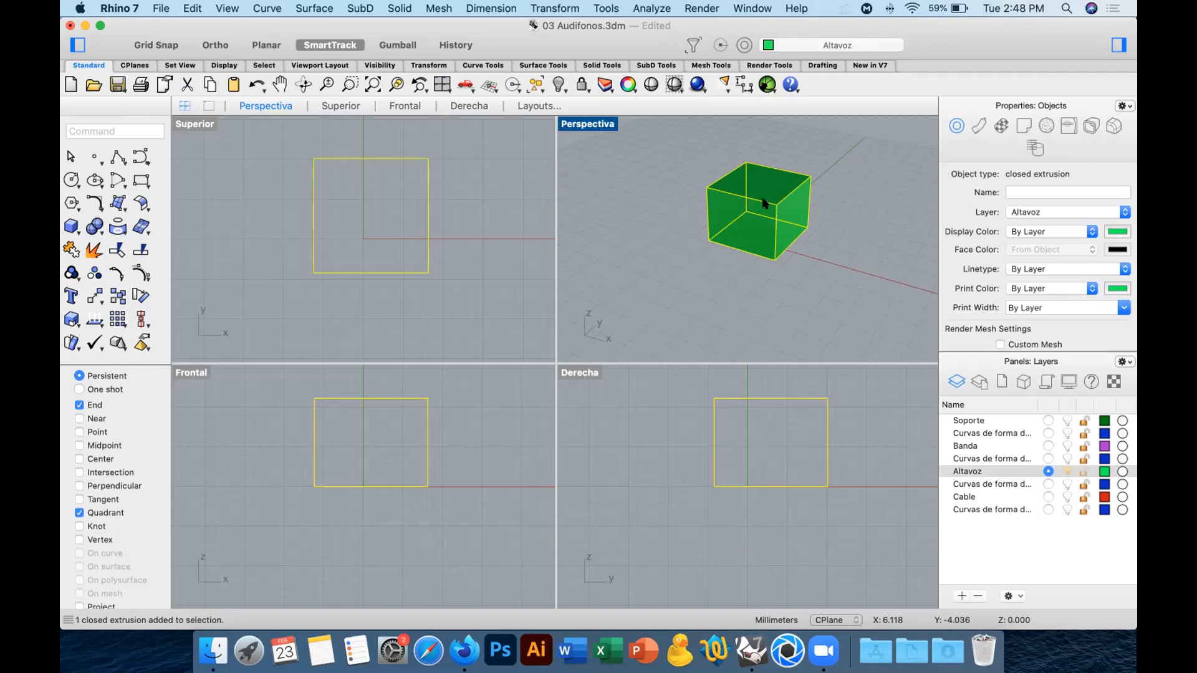
{"action": "left_click", "coordinate": [1066, 484]}
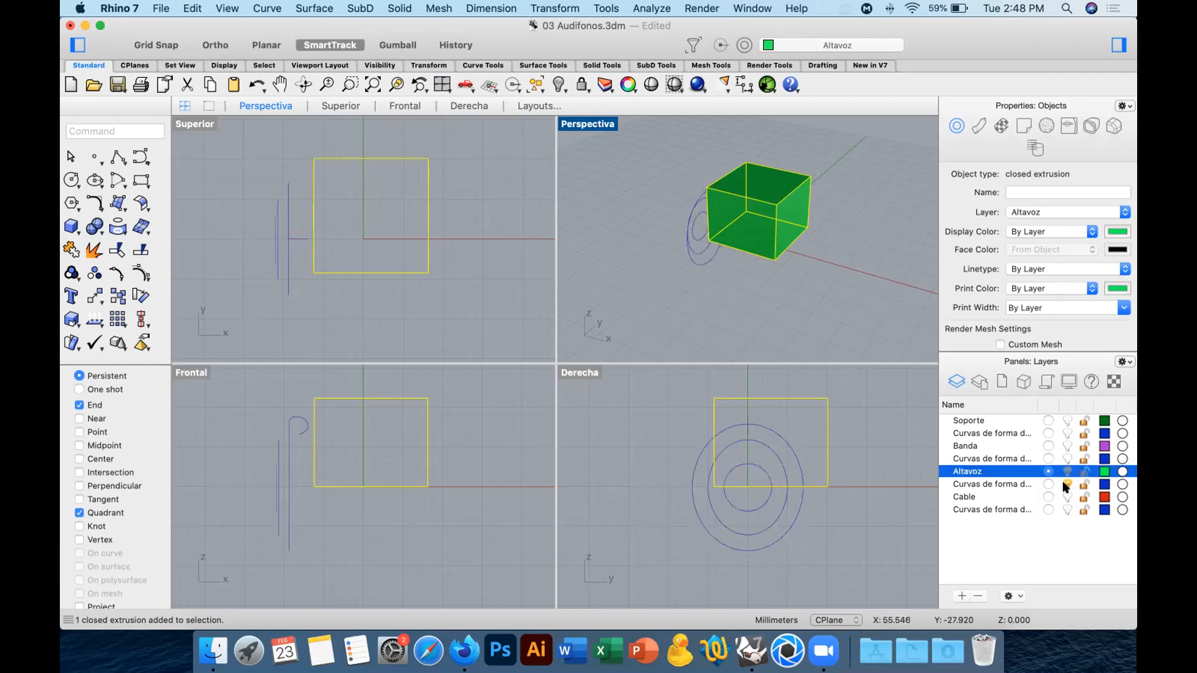
Make Curvas de forma del altavoz current, delete the overlapping boxes and set Altavoz as the current layer again.
{"action": "left_click", "coordinate": [833, 270]}
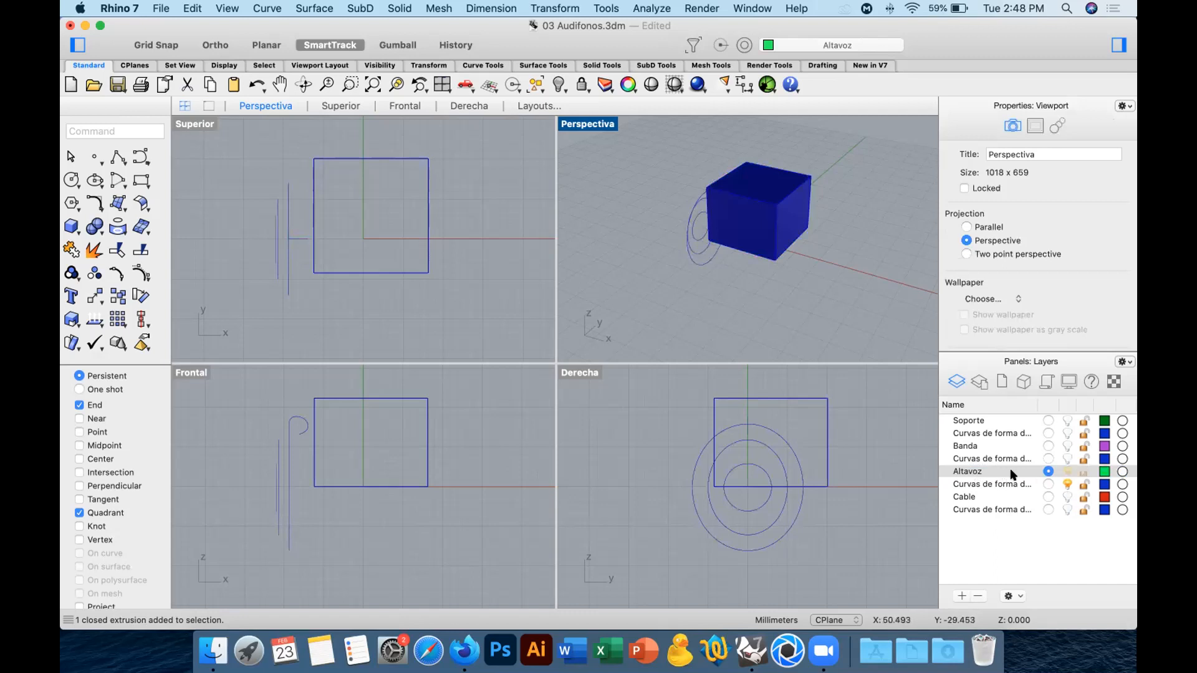
{"action": "left_click", "coordinate": [1047, 484]}
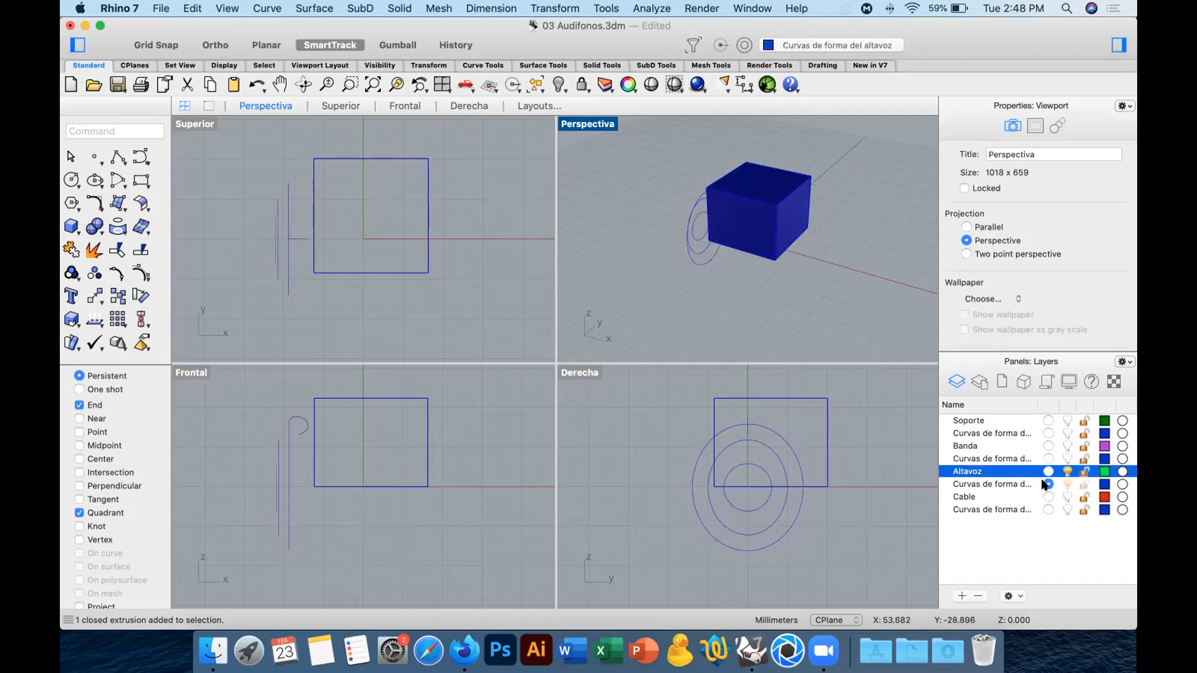
{"action": "left_click", "coordinate": [1067, 471]}
{"action": "left_click", "coordinate": [792, 235]}
{"action": "key", "text": "Delete"}
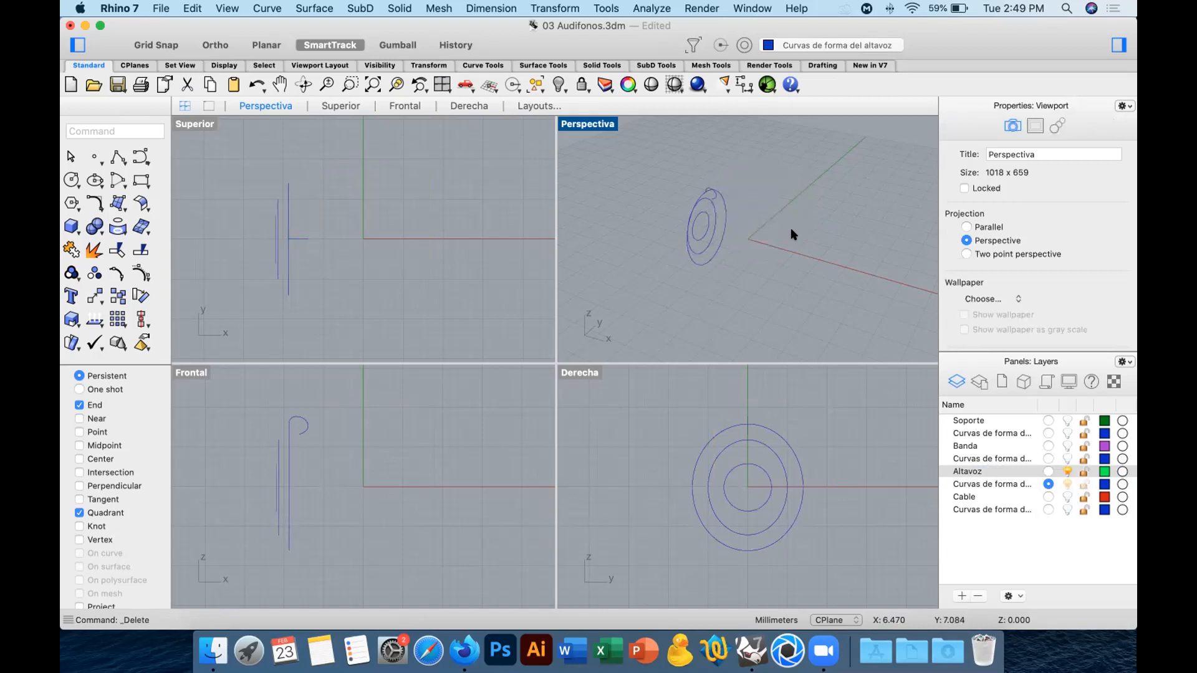
{"action": "left_click", "coordinate": [1039, 469]}
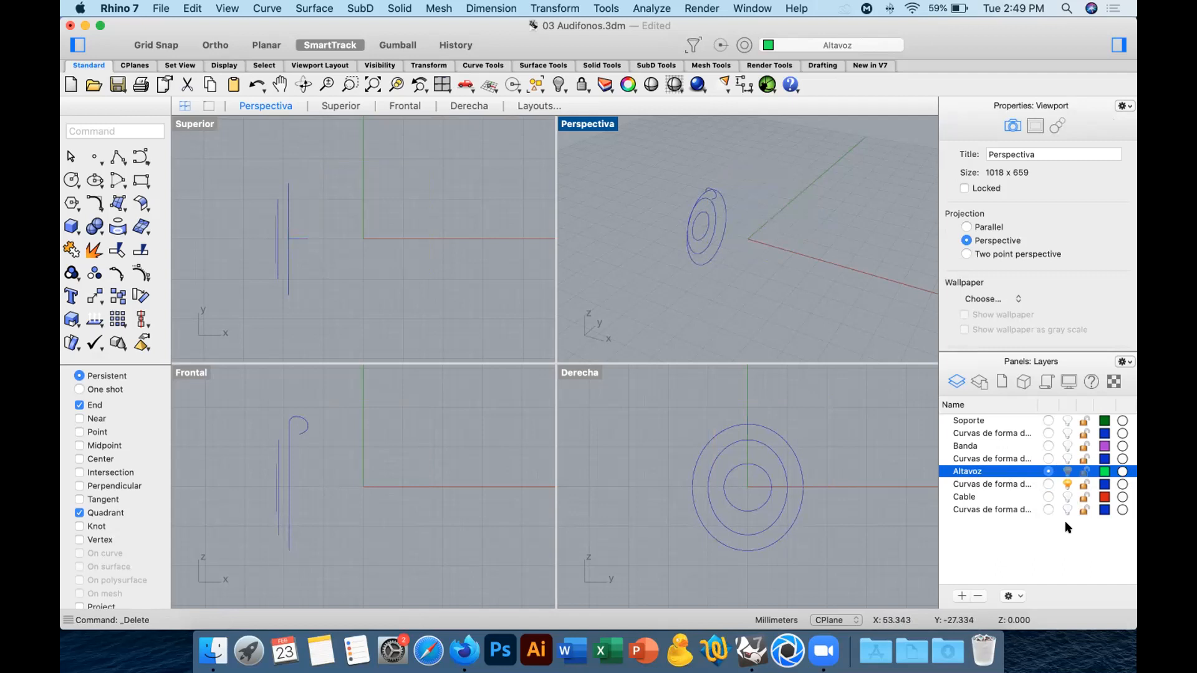
Lock the visible Curvas de forma del altavoz layer and try to window-select the speaker curves.
{"action": "left_click", "coordinate": [1066, 482]}
{"action": "left_click", "coordinate": [1067, 483]}
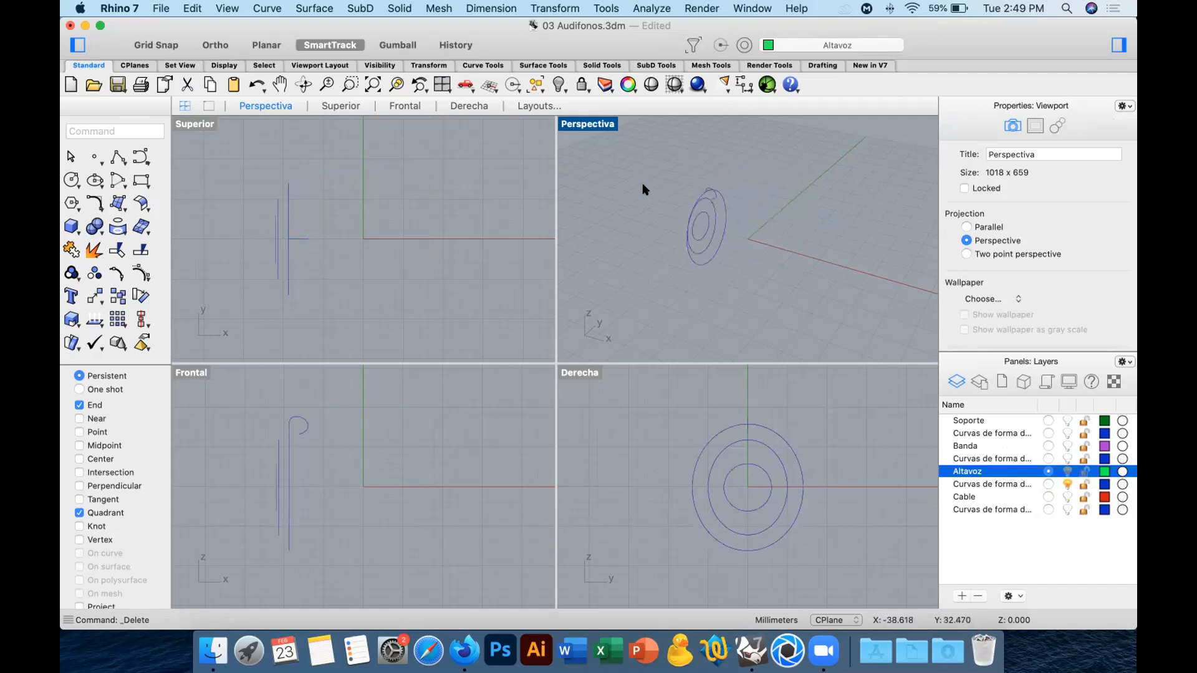
{"action": "left_click", "coordinate": [1083, 485]}
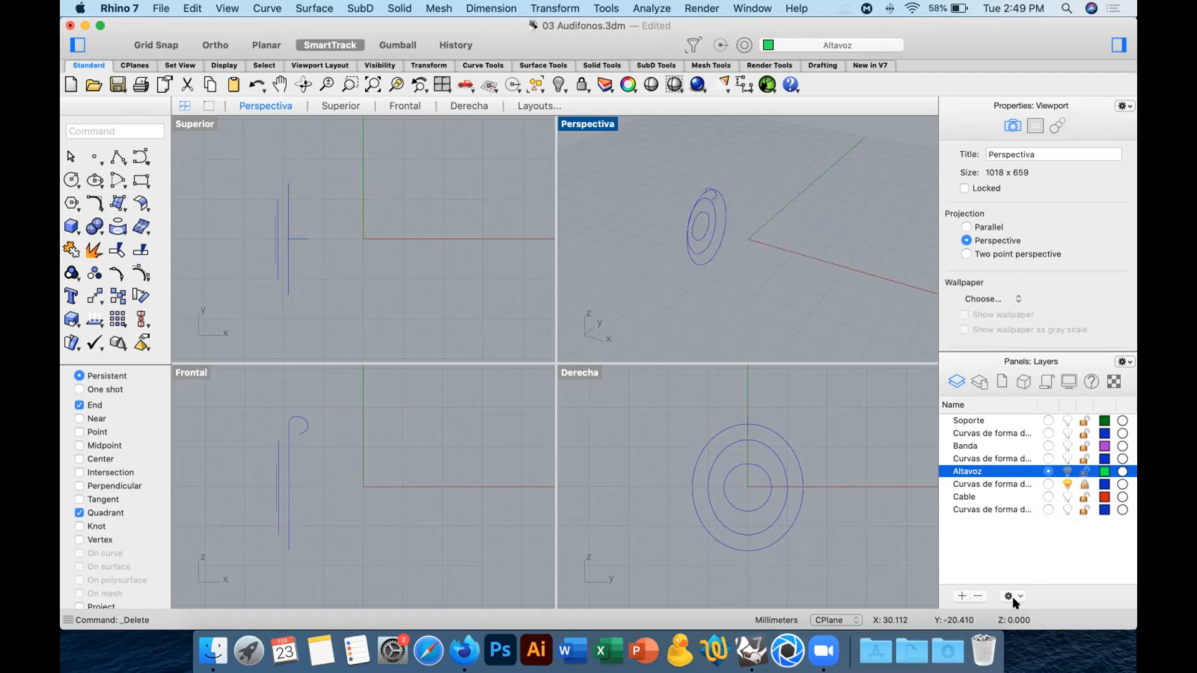
{"action": "left_click_drag", "start_coordinate": [745, 196], "coordinate": [649, 274]}
{"action": "left_click_drag", "start_coordinate": [764, 284], "coordinate": [666, 169]}
{"action": "left_click_drag", "start_coordinate": [767, 168], "coordinate": [615, 297]}
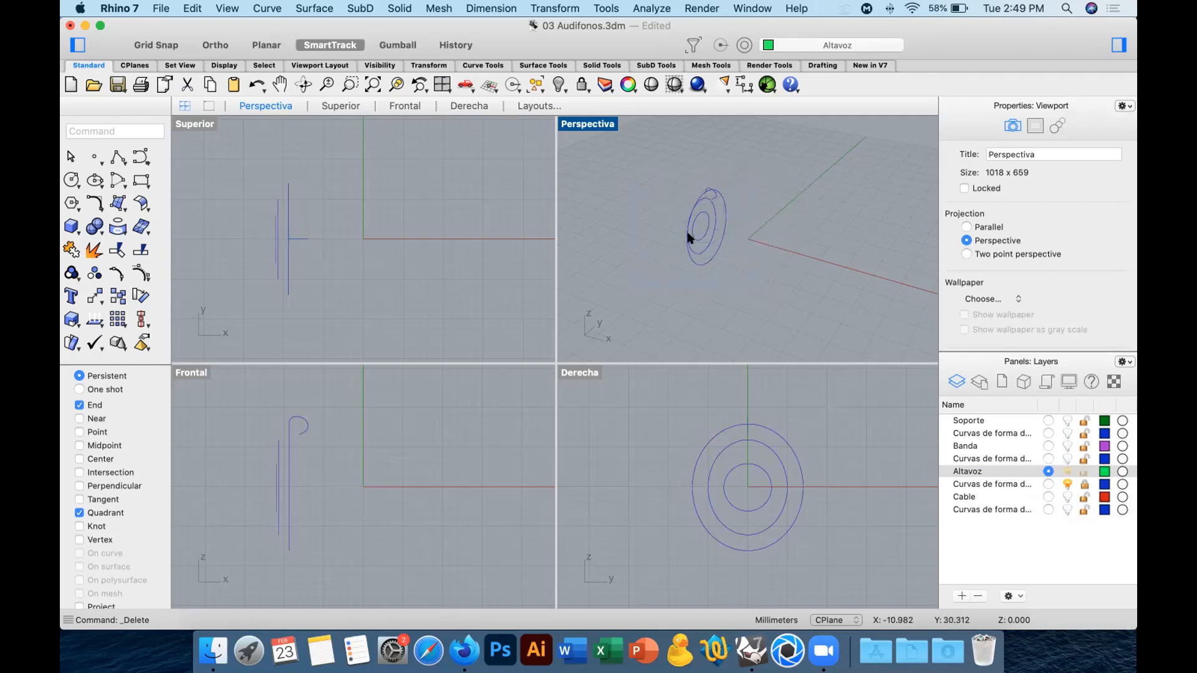
{"action": "left_click_drag", "start_coordinate": [726, 190], "coordinate": [648, 266]}
Enable the Center object snap and place a point at the centre of the outer speaker circle.
{"action": "left_click", "coordinate": [94, 155]}
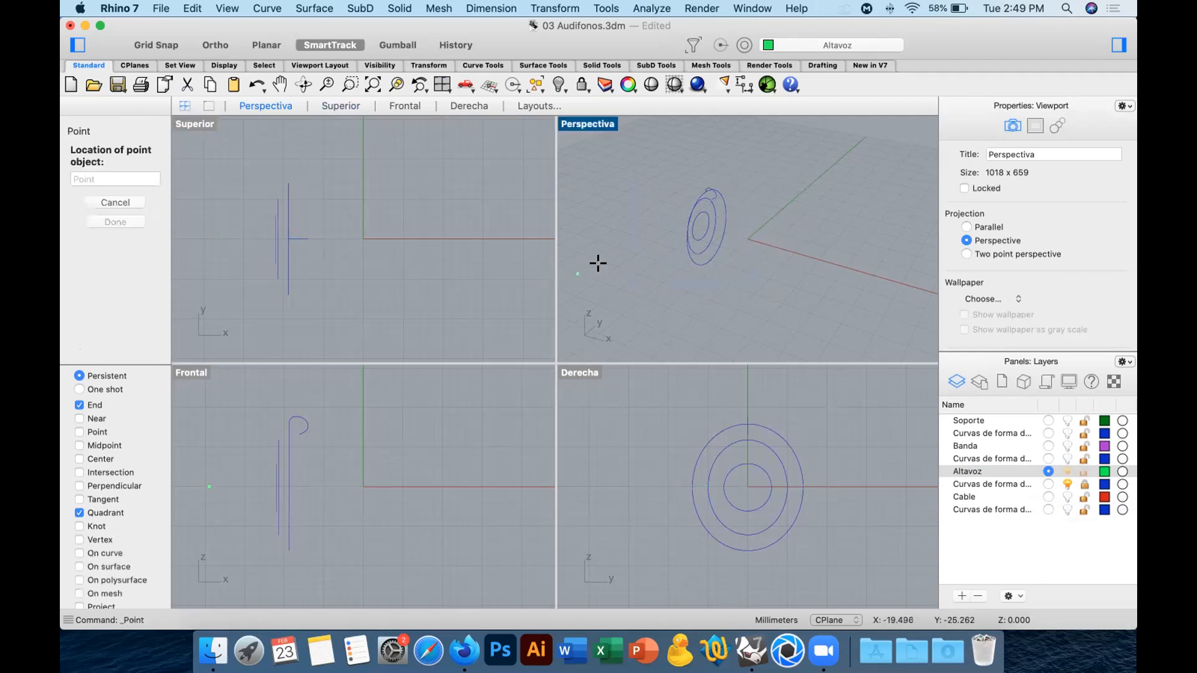
{"action": "left_click", "coordinate": [96, 458]}
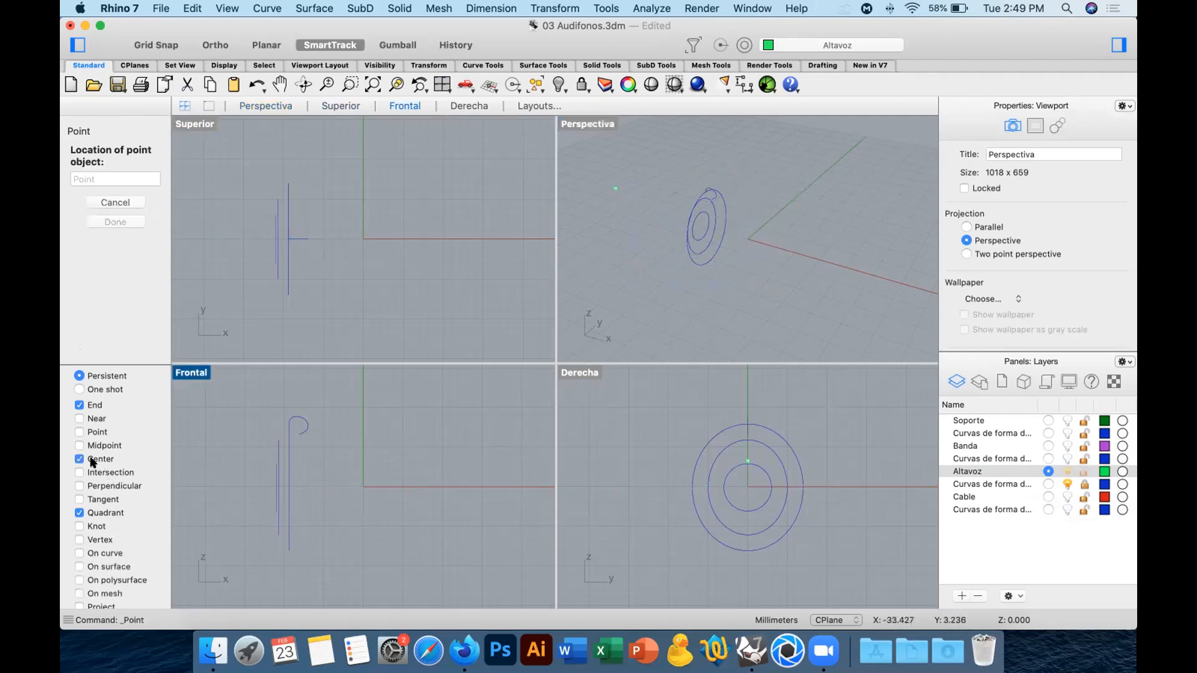
{"action": "left_click", "coordinate": [700, 261]}
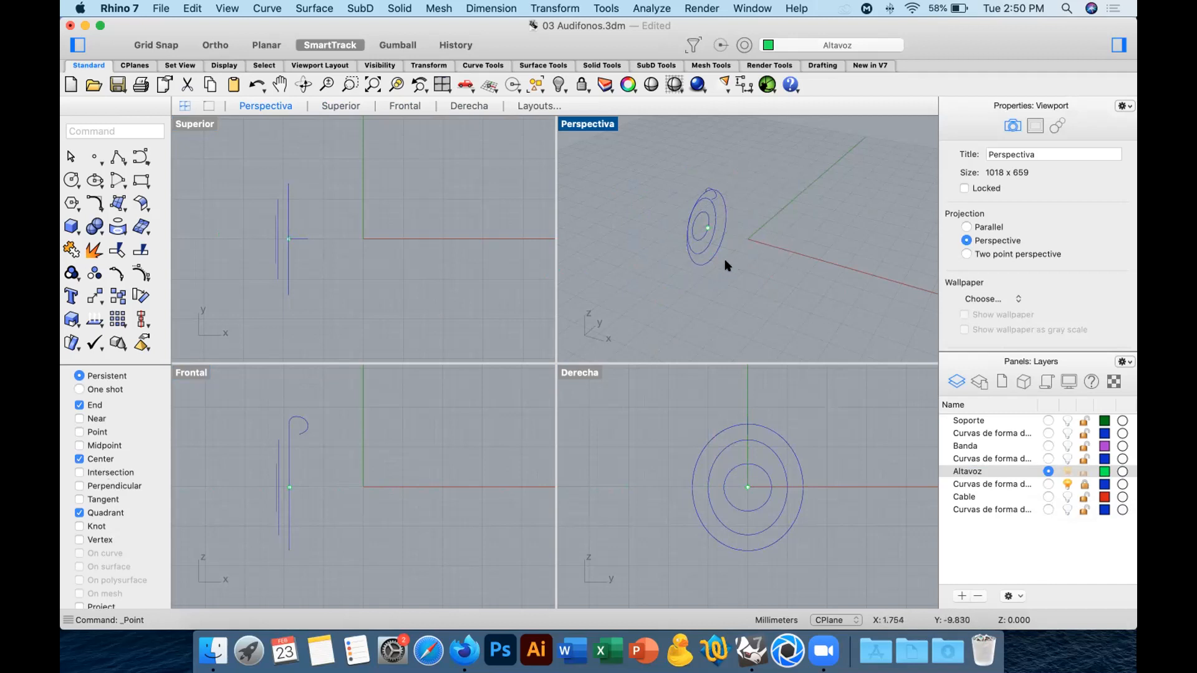
Delete the centre point and unlock the Curvas de forma del altavoz layer.
{"action": "left_click_drag", "start_coordinate": [665, 198], "coordinate": [750, 245]}
{"action": "key", "text": "Delete"}
{"action": "left_click", "coordinate": [1080, 483]}
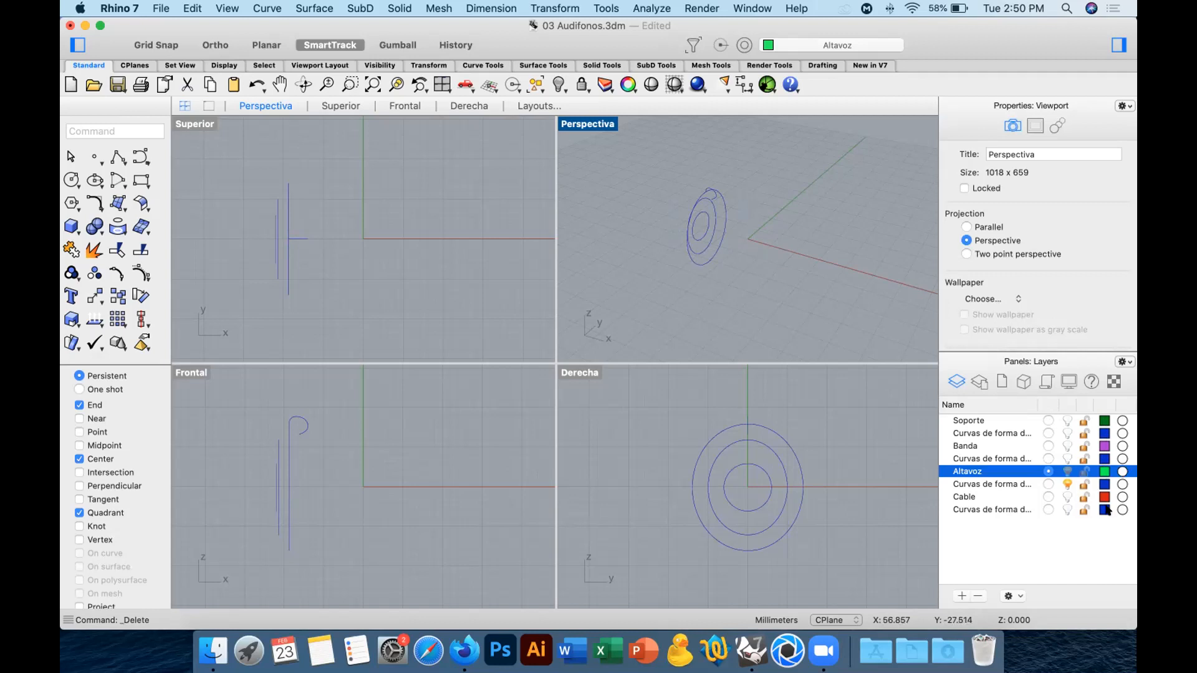
Examine the colour models available for the Altavoz layer colour and leave the colour as it is.
{"action": "left_click", "coordinate": [1105, 471]}
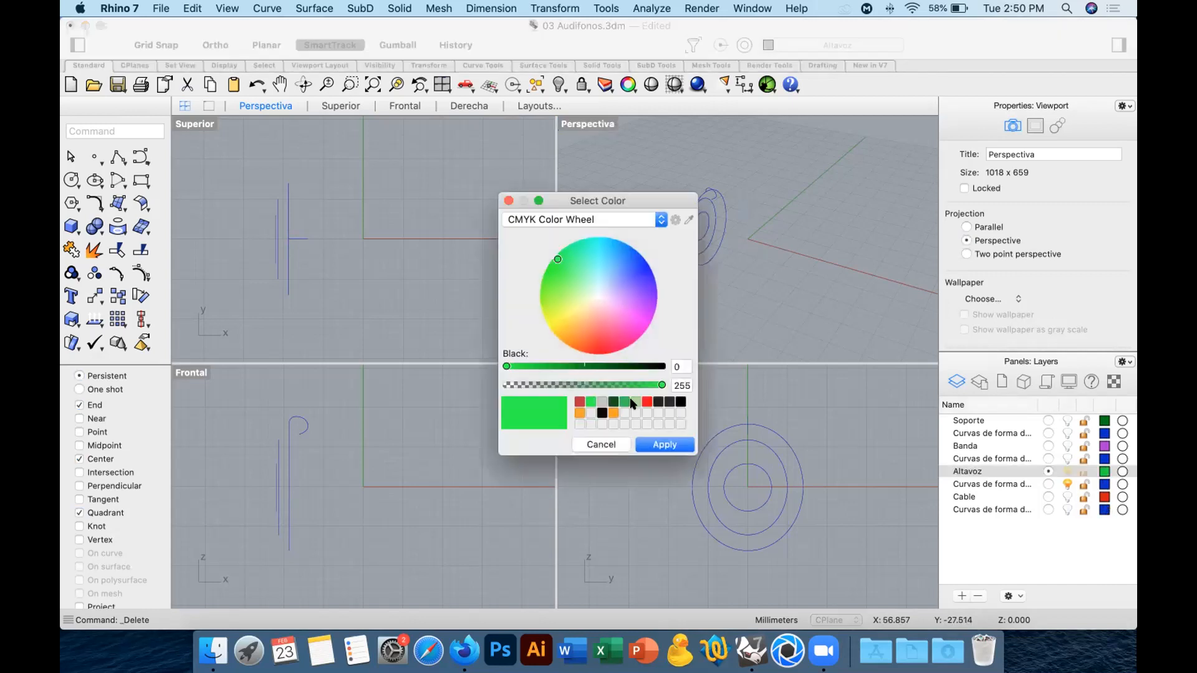
{"action": "left_click", "coordinate": [546, 221]}
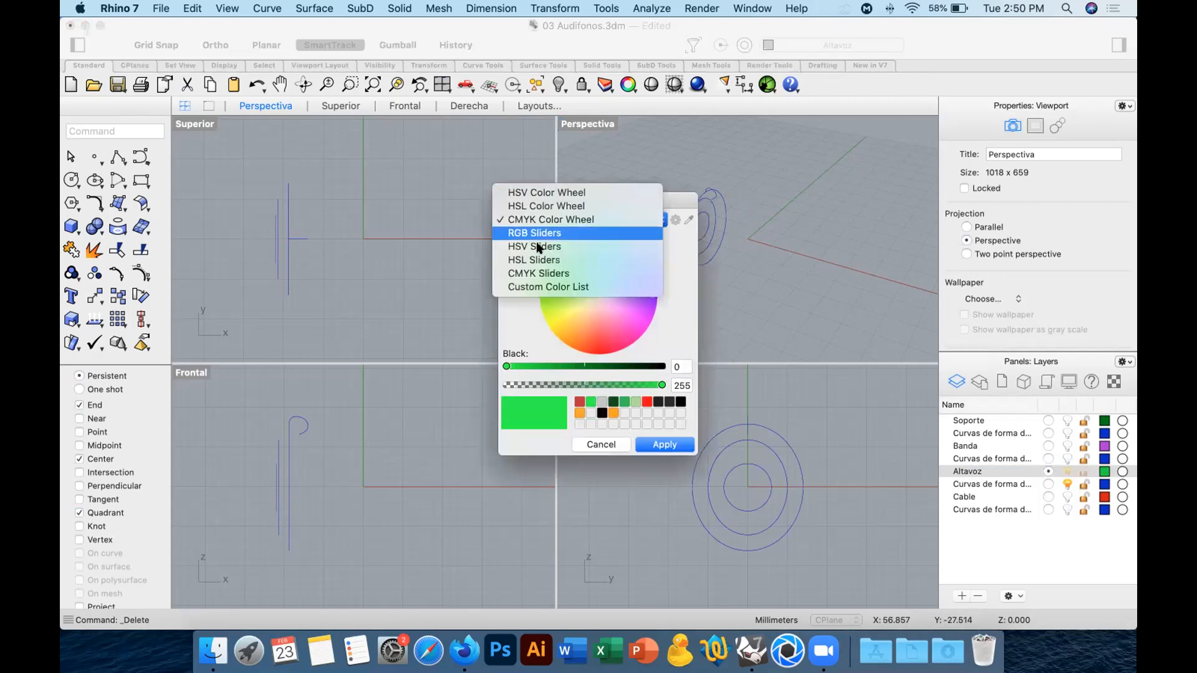
{"action": "left_click", "coordinate": [686, 314]}
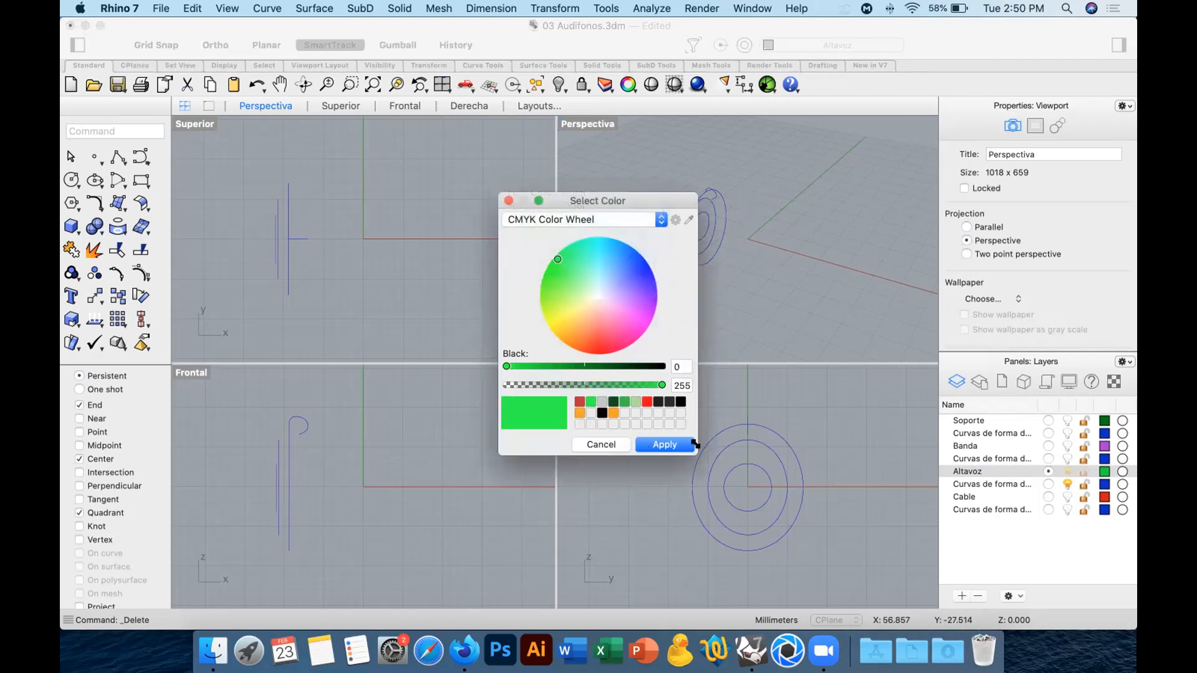
{"action": "left_click", "coordinate": [602, 445]}
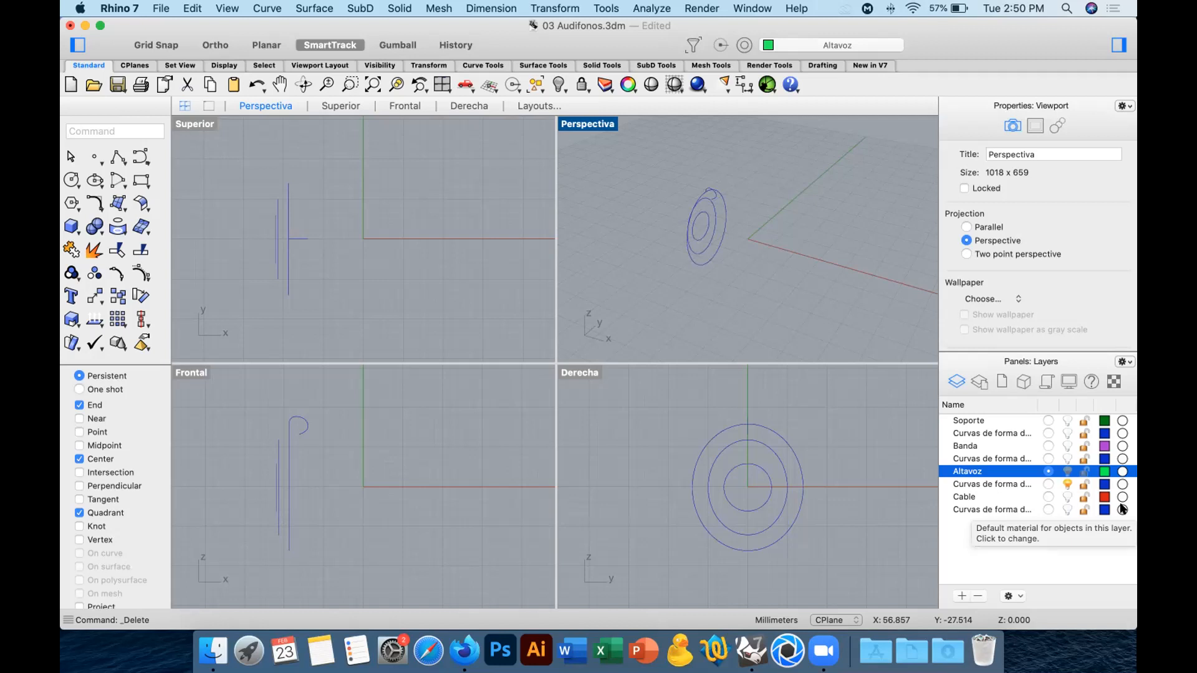
View the available current renderers and the Altavoz layer's material settings without applying anything.
{"action": "left_click", "coordinate": [686, 7]}
{"action": "mouse_move", "coordinate": [711, 331]}
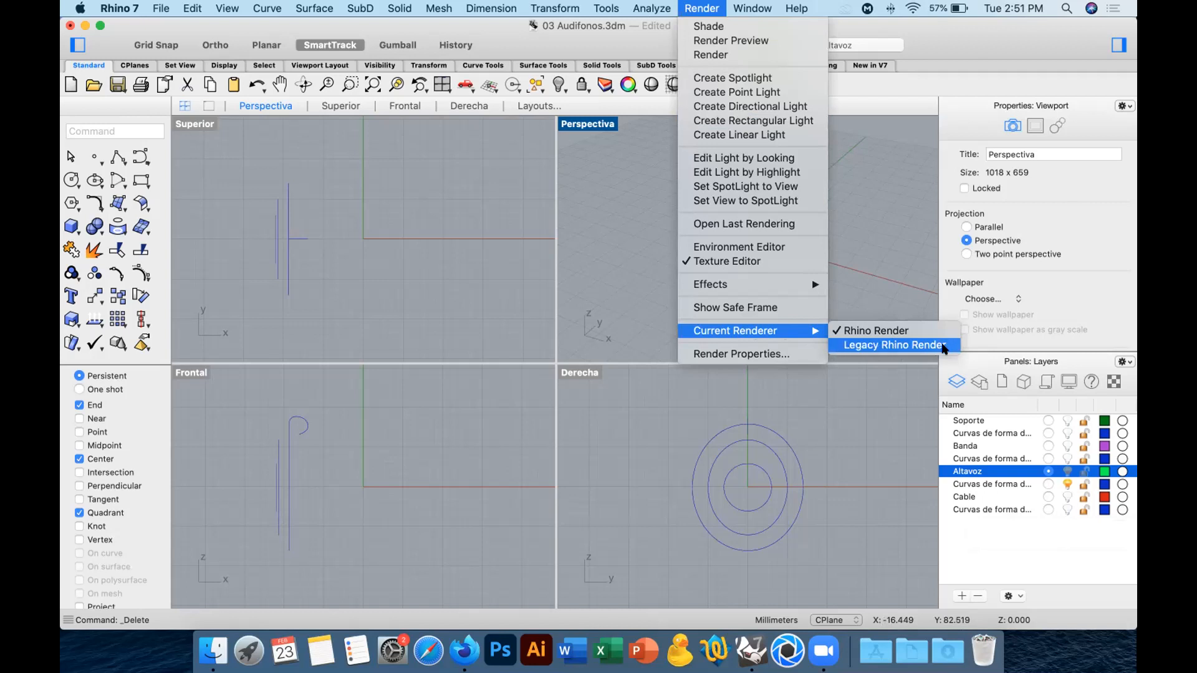
{"action": "left_click", "coordinate": [853, 448]}
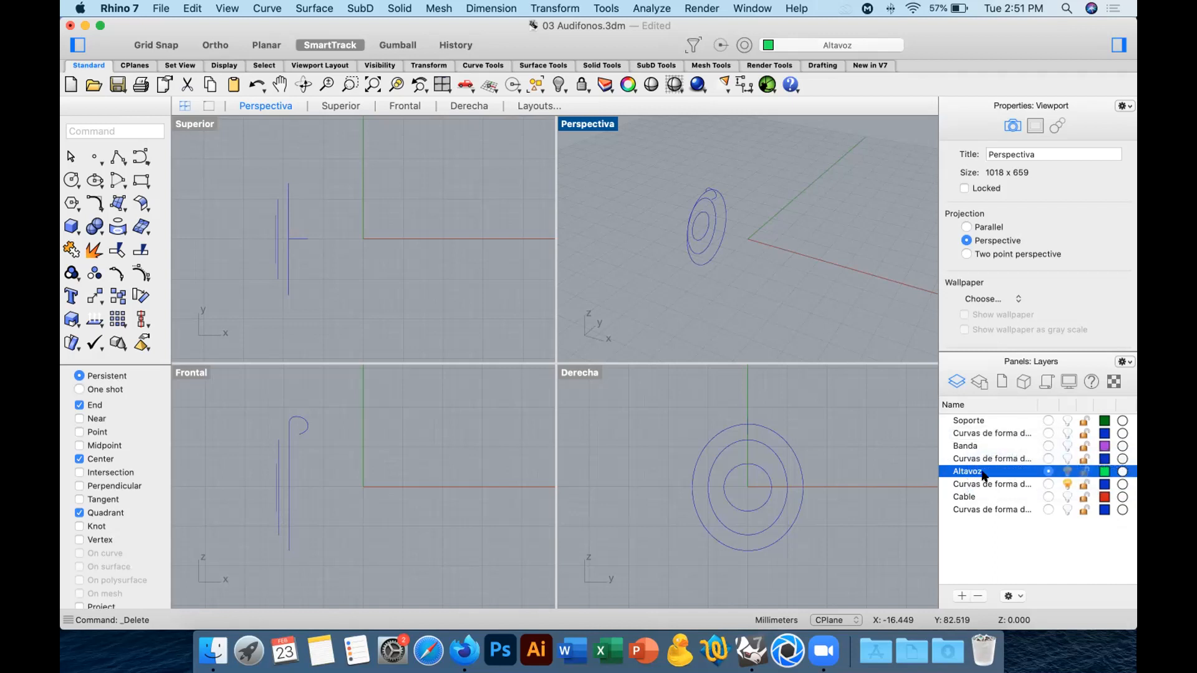
{"action": "left_click", "coordinate": [1119, 470]}
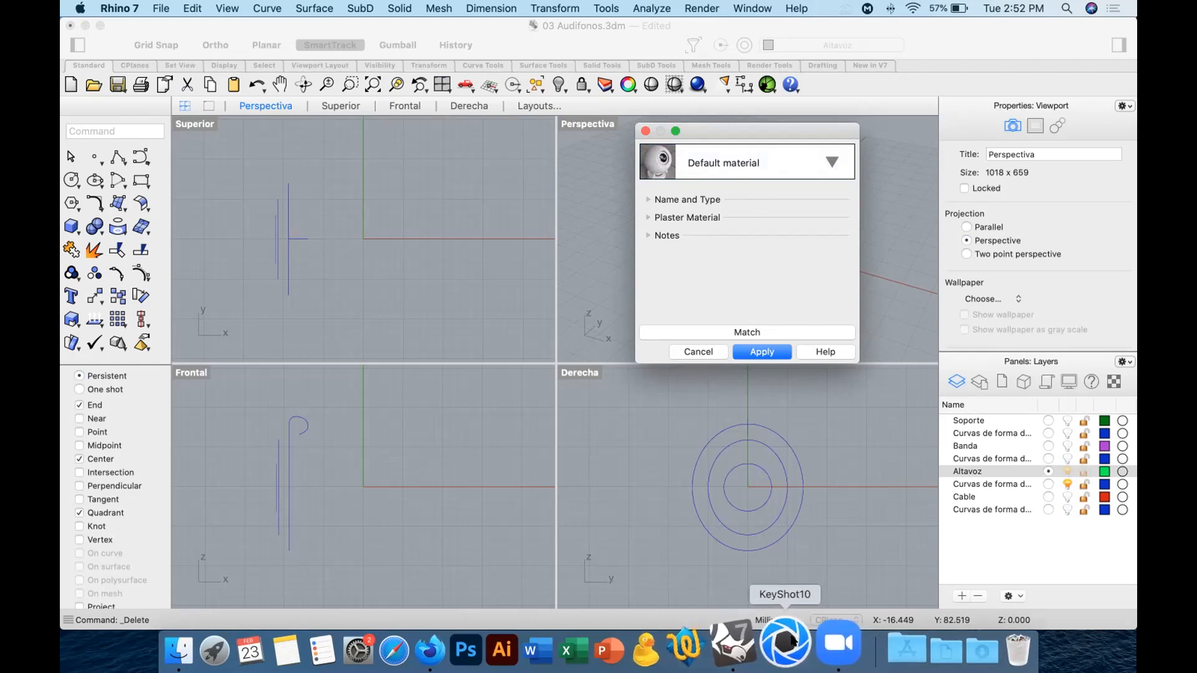
{"action": "left_click", "coordinate": [698, 352]}
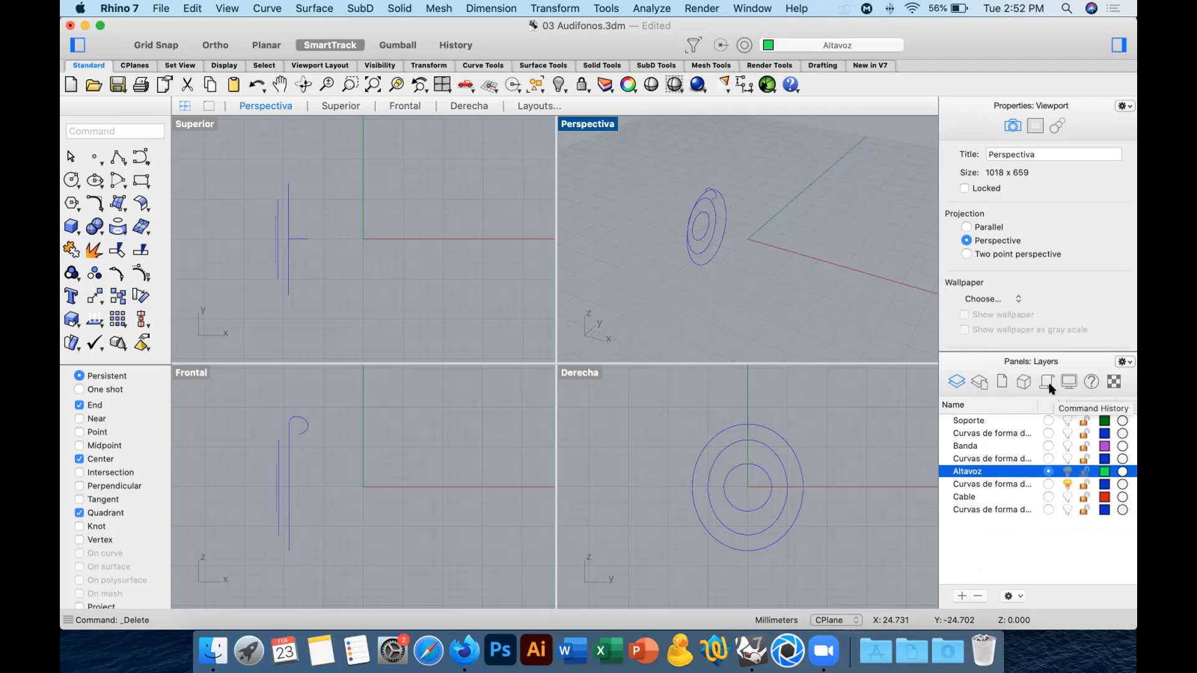
Examine the commands offered for the Altavoz layer and the set of general layer tools.
{"action": "right_click", "coordinate": [977, 474]}
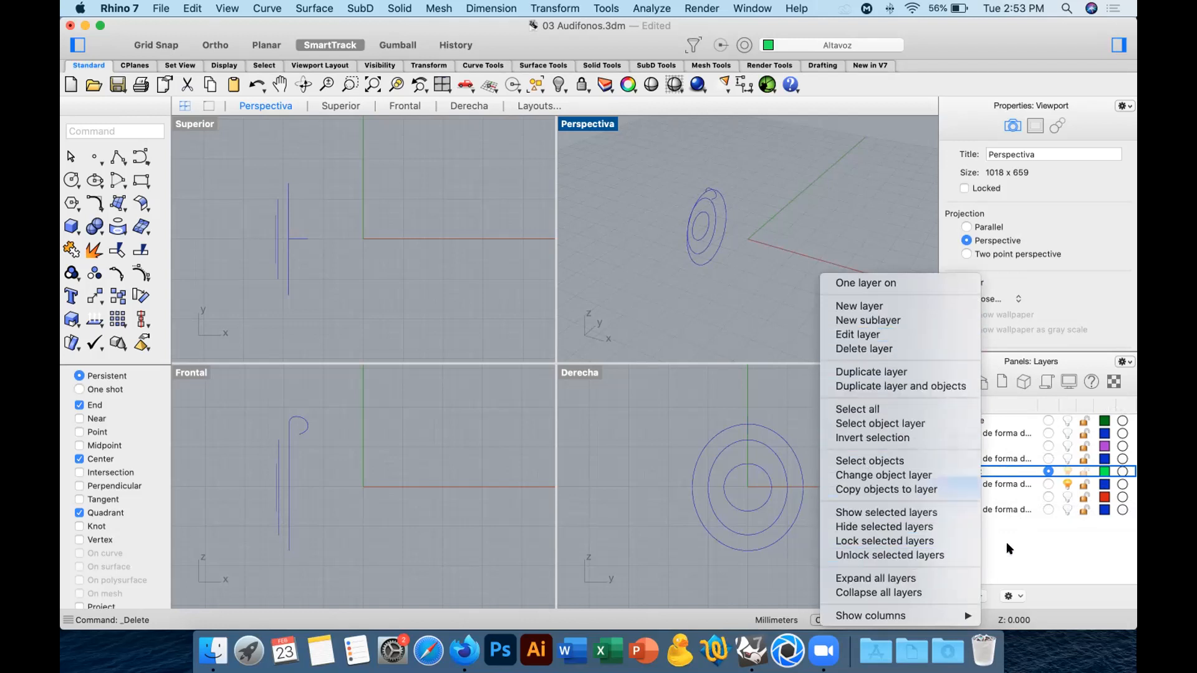
{"action": "left_click", "coordinate": [1034, 544]}
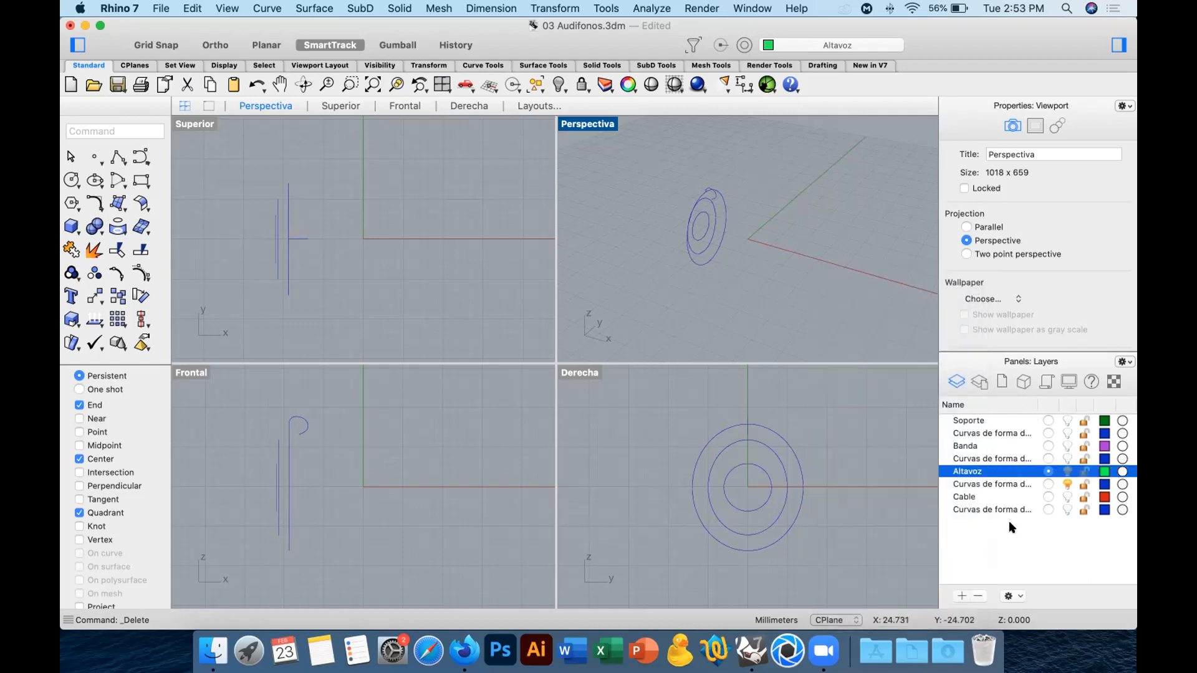
{"action": "left_click", "coordinate": [606, 87]}
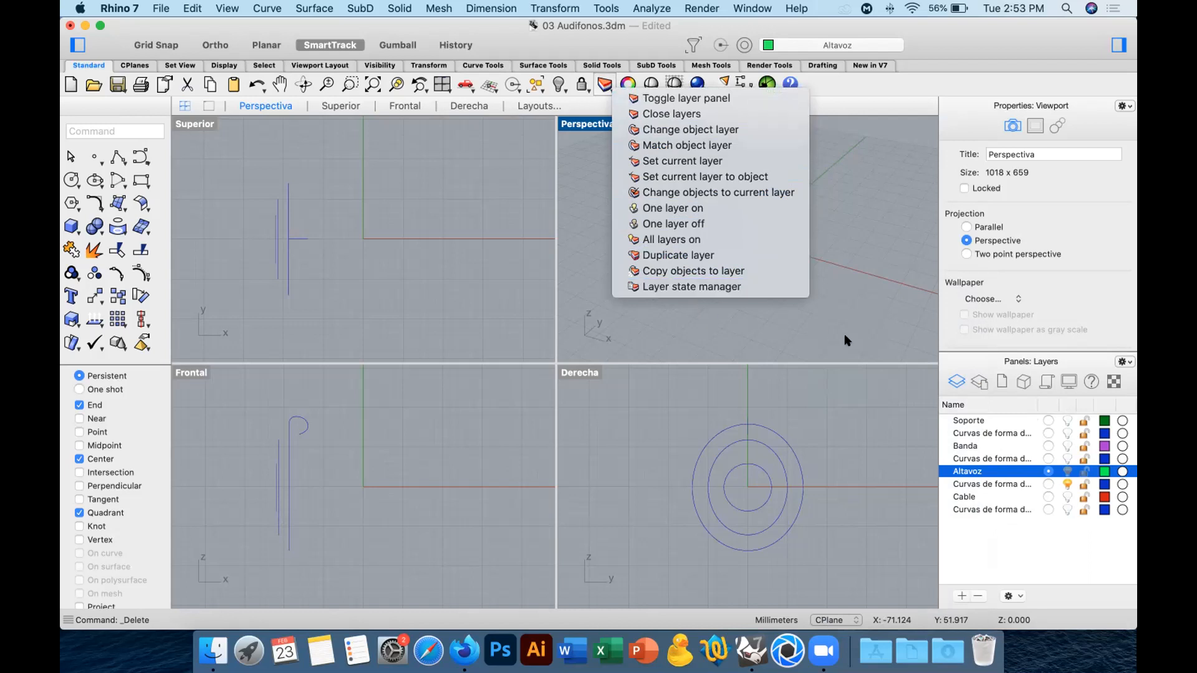
{"action": "left_click", "coordinate": [855, 321]}
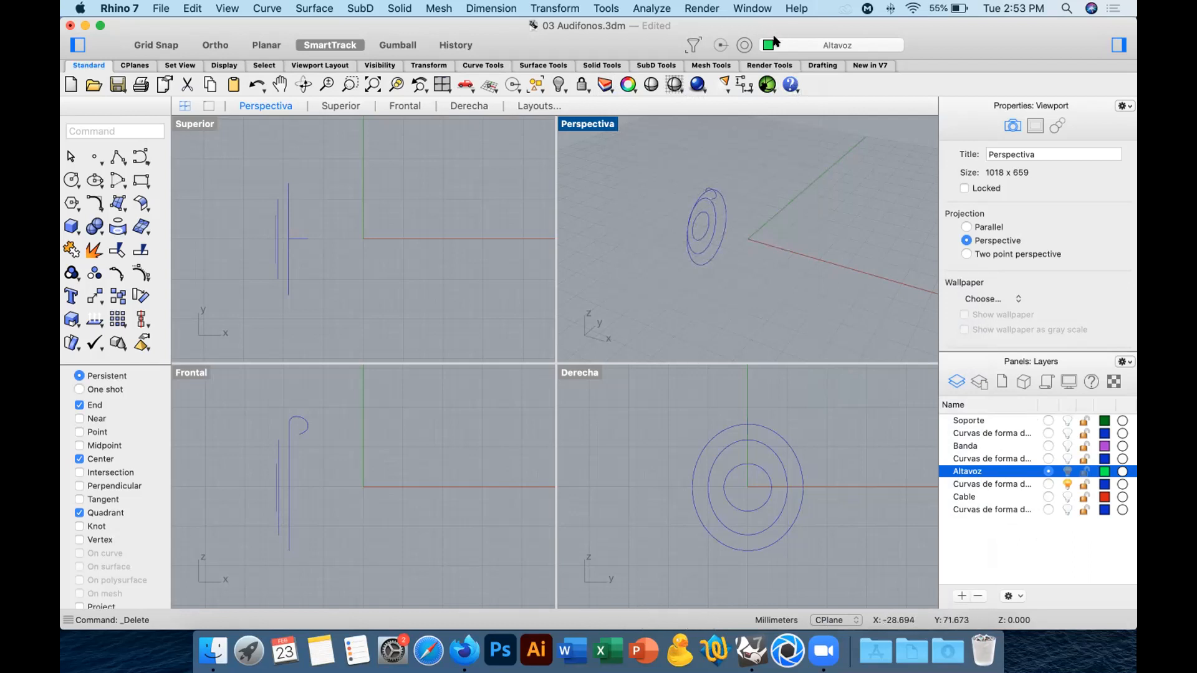
Hide the Properties and Layers sidebar and view the layer list from the current-layer display.
{"action": "left_click", "coordinate": [867, 42]}
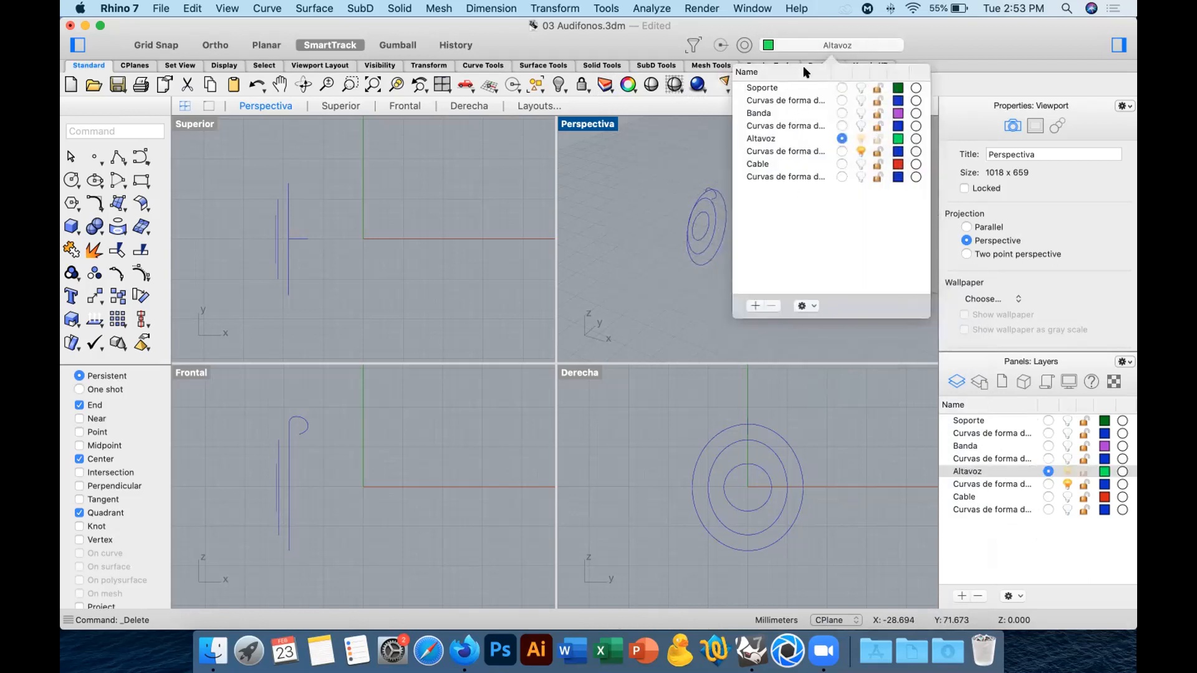
{"action": "left_click", "coordinate": [1119, 44]}
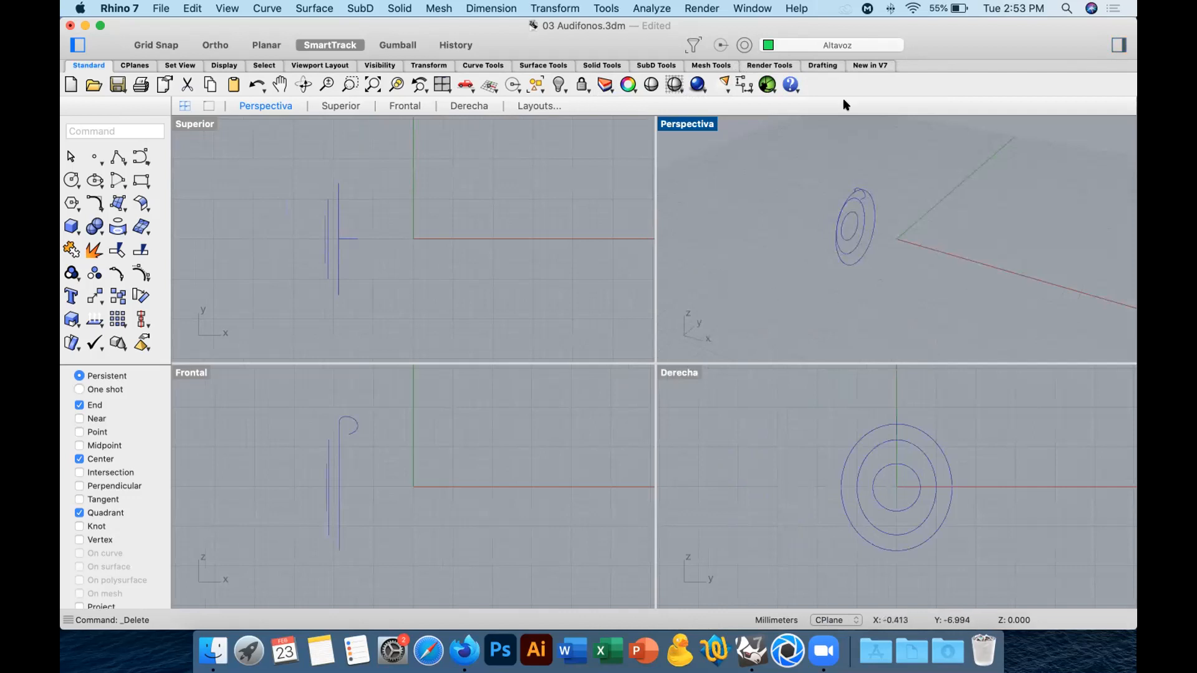
{"action": "left_click", "coordinate": [841, 45]}
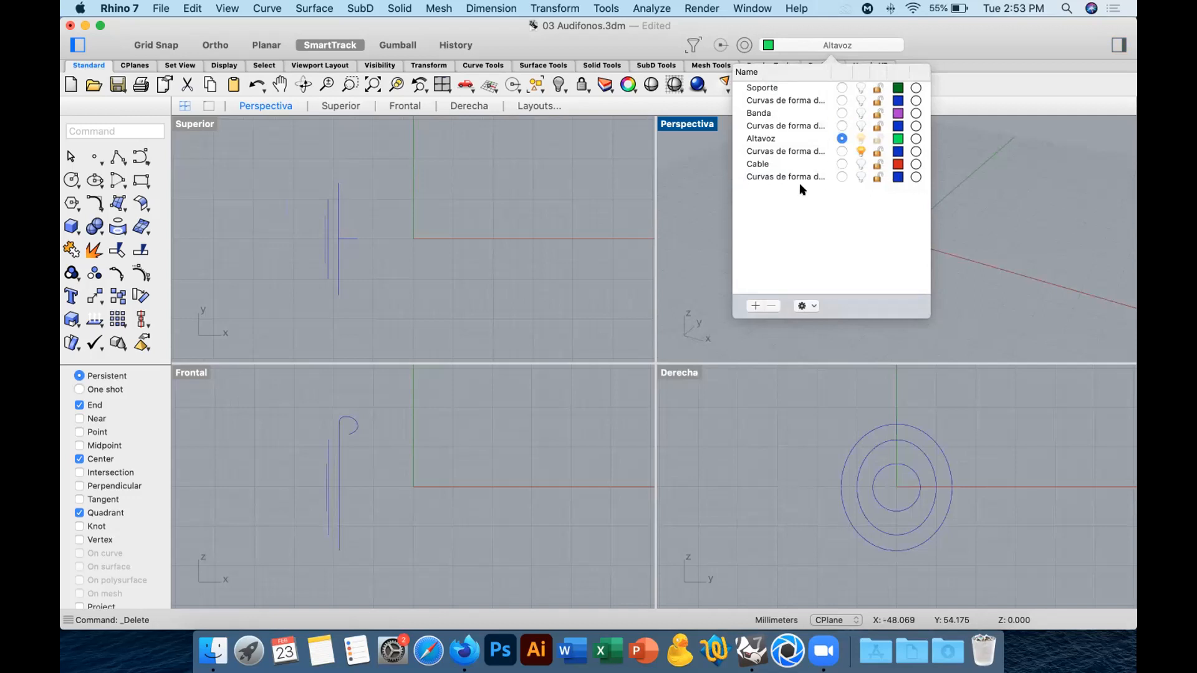
{"action": "left_click", "coordinate": [1002, 39]}
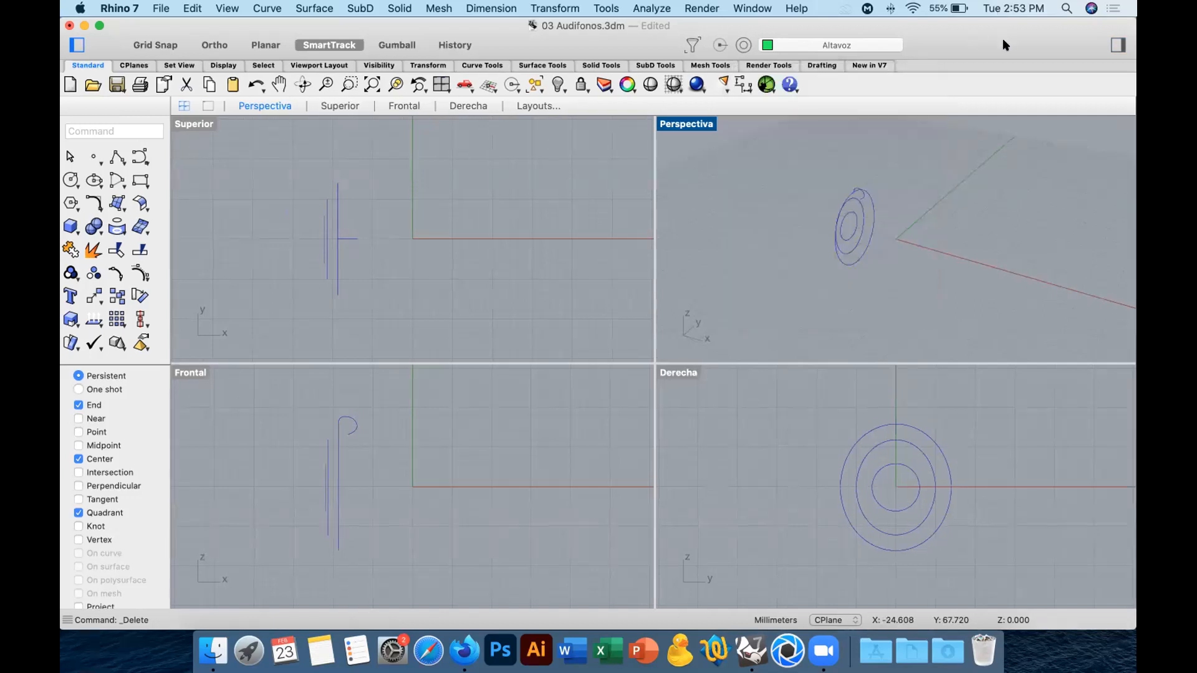
Show the Properties and Layers sidebar again and maximise the Perspectiva viewport.
{"action": "left_click", "coordinate": [1118, 45]}
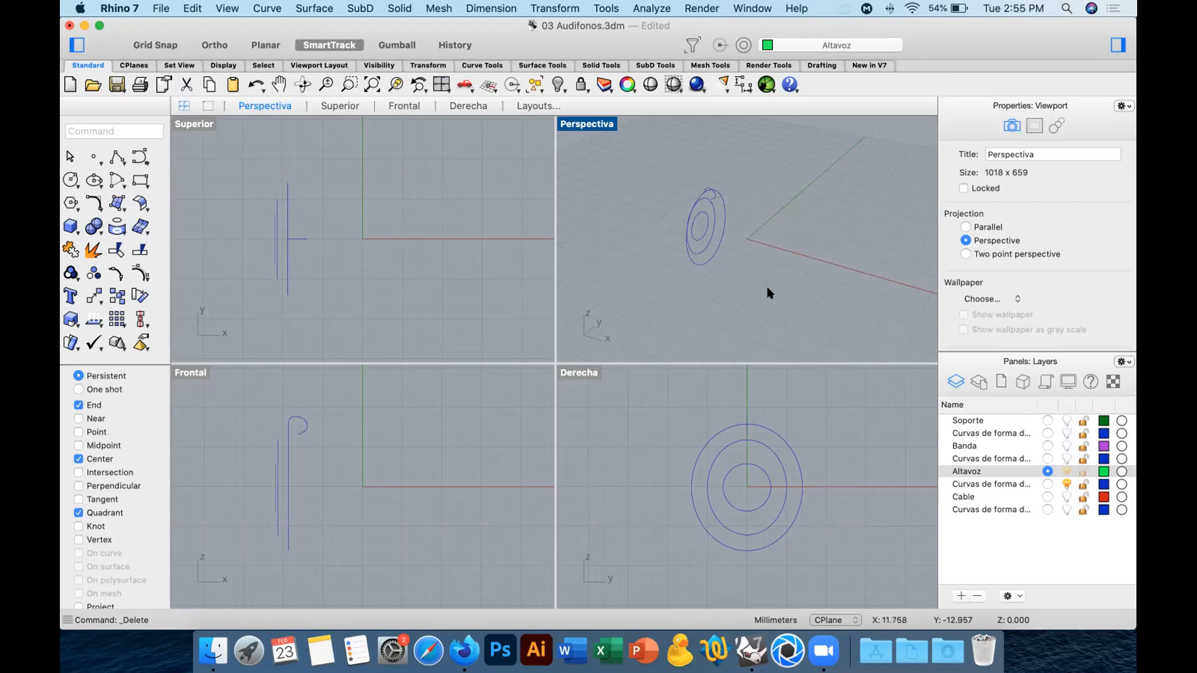
{"action": "left_click", "coordinate": [120, 209]}
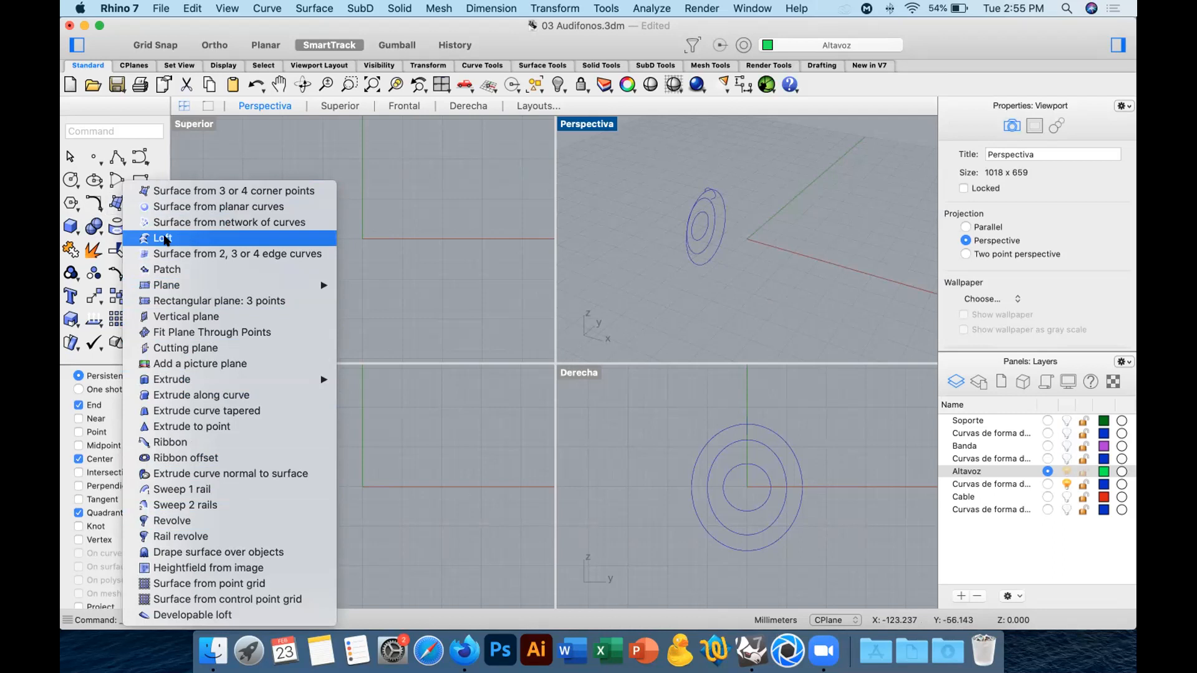
{"action": "left_click", "coordinate": [476, 245]}
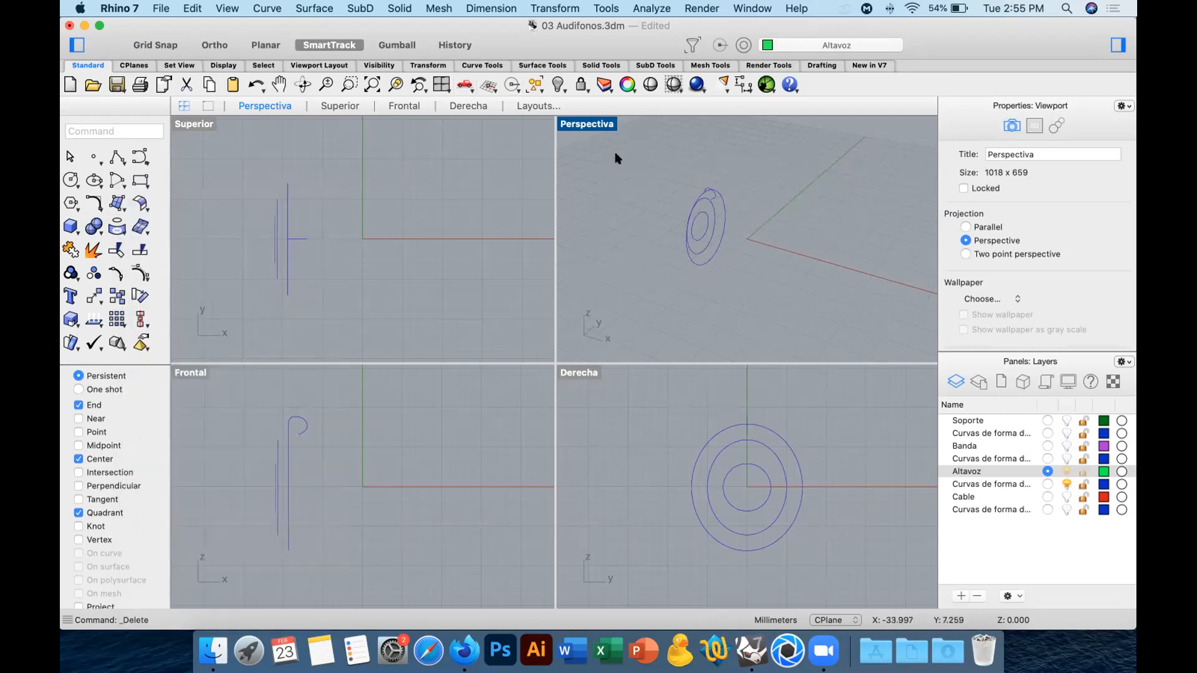
{"action": "double_click", "coordinate": [580, 125]}
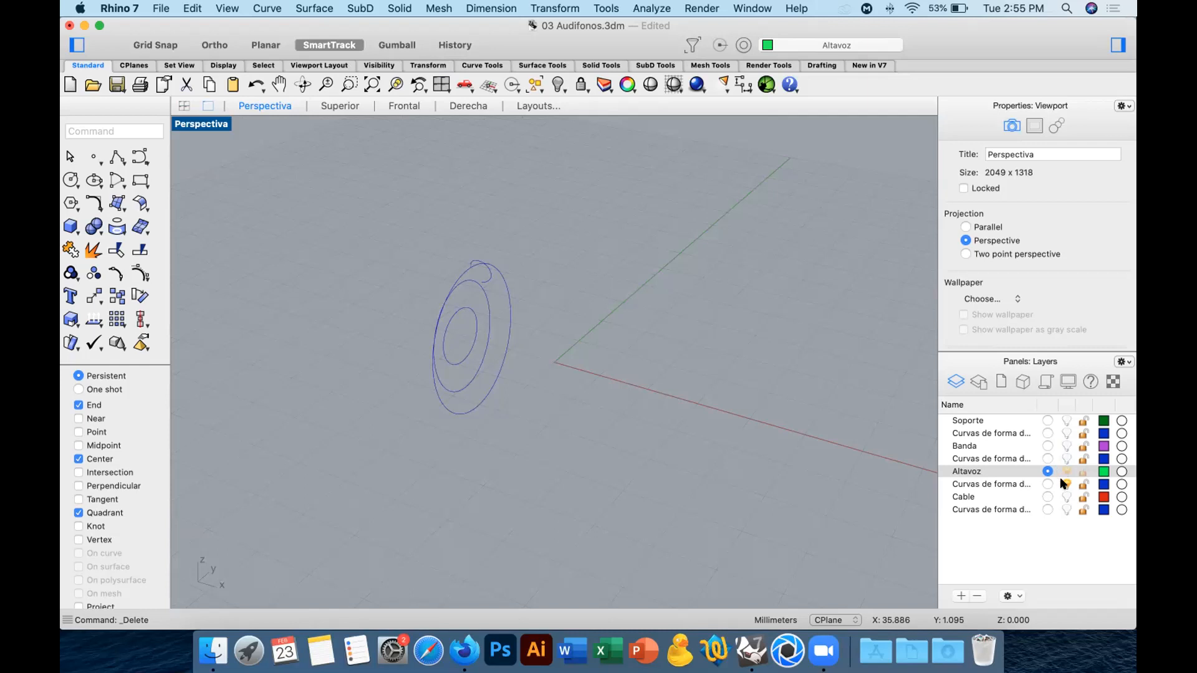
Start a Loft through the three concentric speaker circles, with Altavoz as the current layer.
{"action": "left_click", "coordinate": [1022, 483]}
{"action": "left_click", "coordinate": [995, 472]}
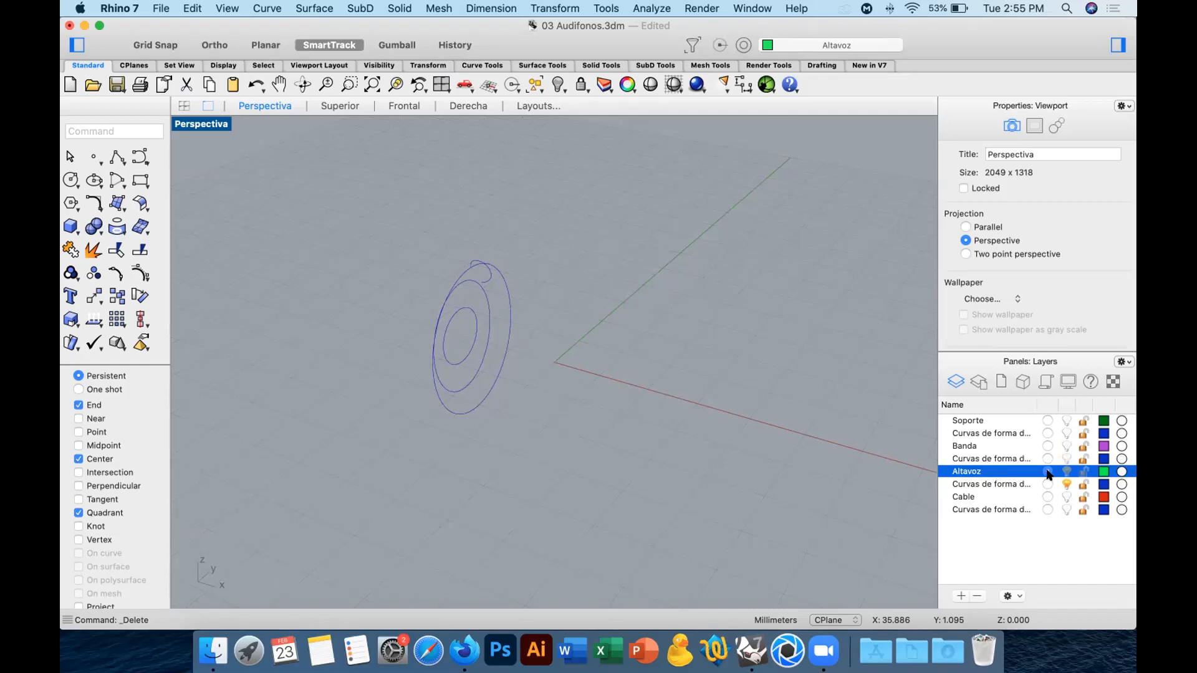
{"action": "right_click_drag", "start_coordinate": [540, 365], "coordinate": [658, 319]}
{"action": "left_click_drag", "start_coordinate": [659, 319], "coordinate": [563, 354]}
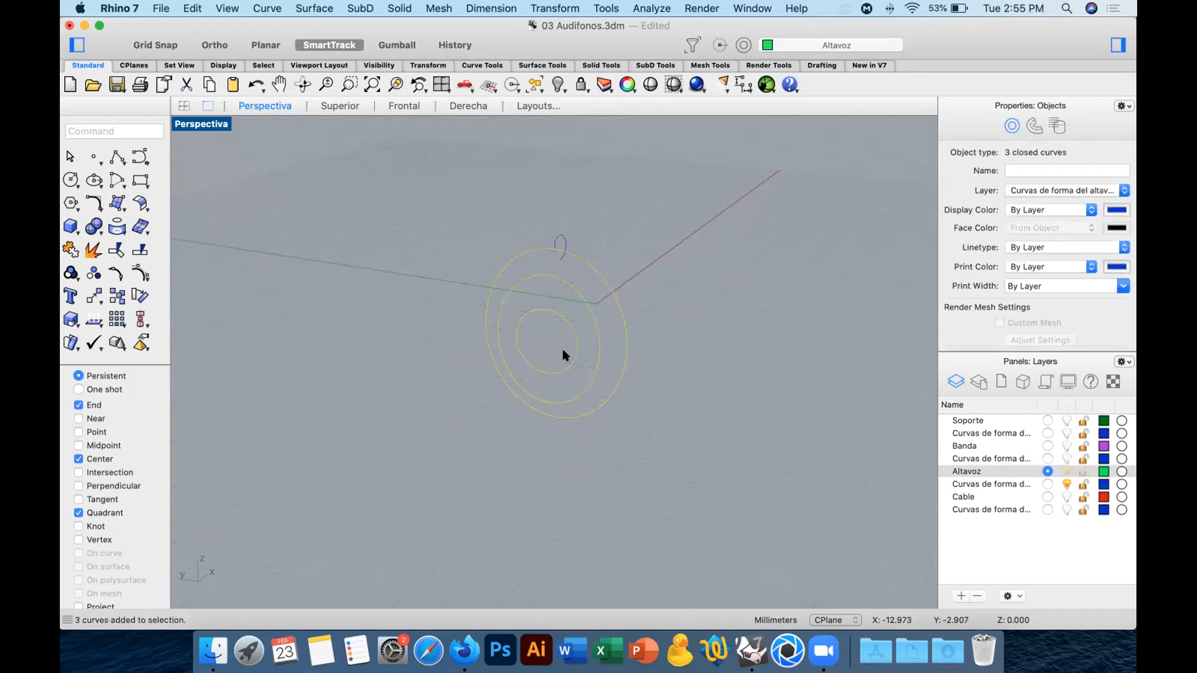
{"action": "left_click", "coordinate": [119, 204]}
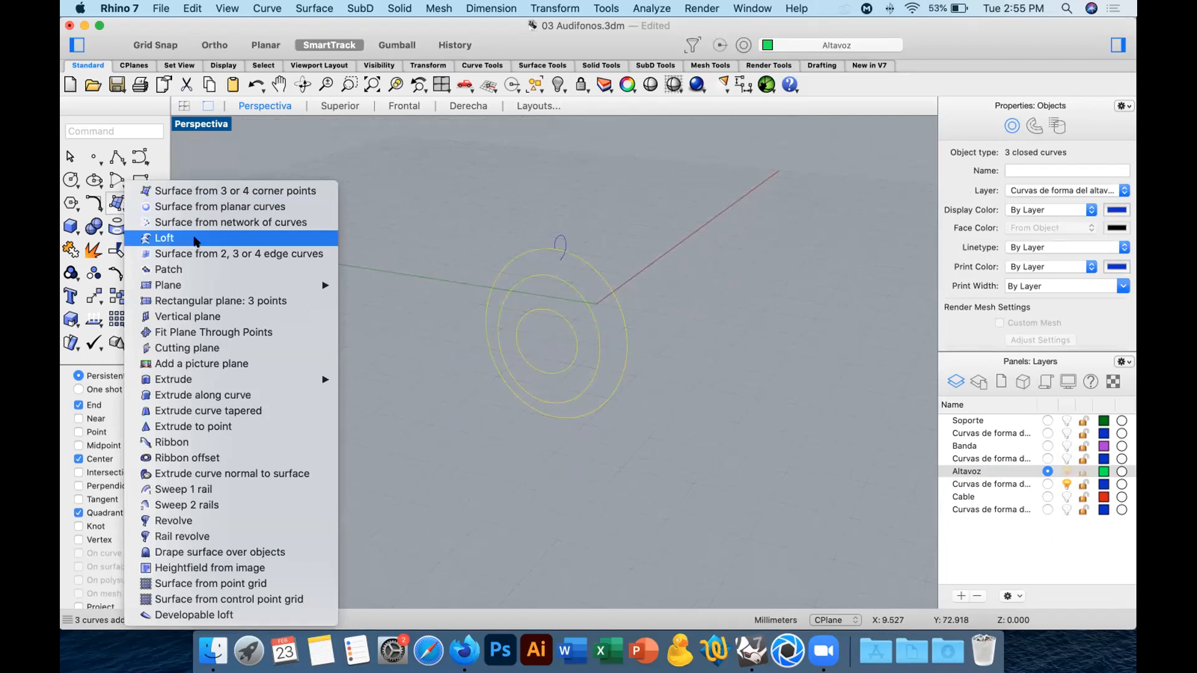
{"action": "left_click", "coordinate": [195, 241]}
Try shifting the loft seam point on the outermost circle and bring it back in line with the other seam points.
{"action": "scroll", "coordinate": [607, 255], "scroll_direction": "up", "scroll_amount": 3}
{"action": "right_click_drag", "start_coordinate": [607, 255], "coordinate": [574, 281]}
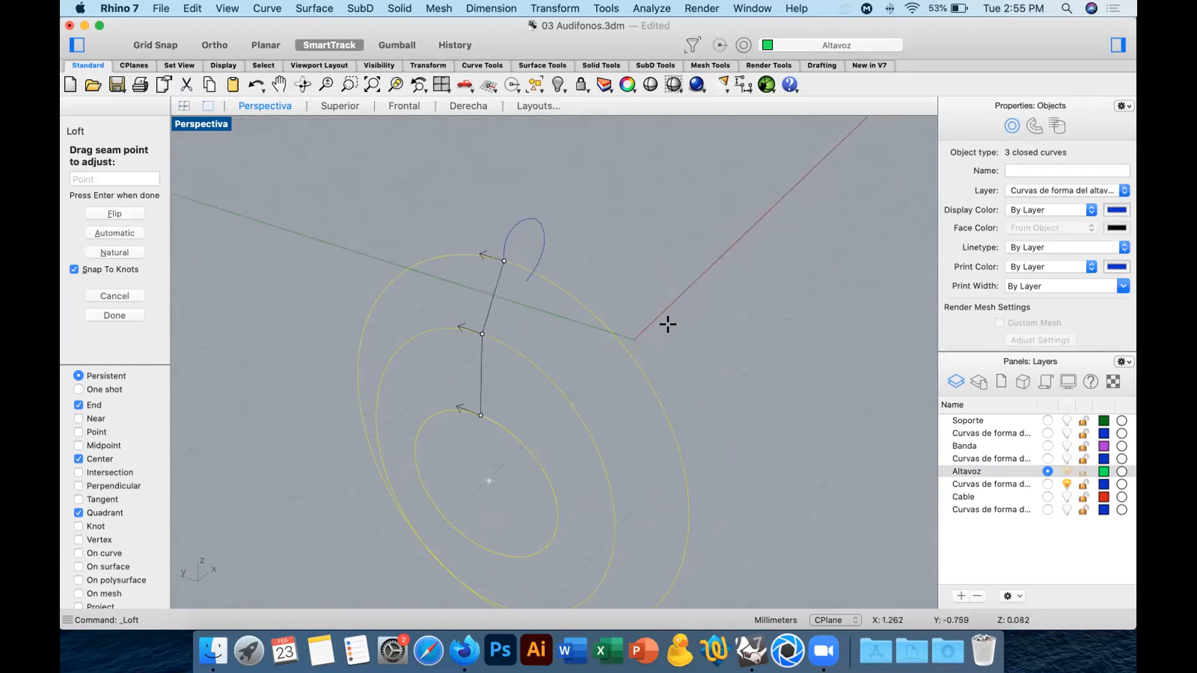
{"action": "right_click_drag", "start_coordinate": [697, 278], "coordinate": [704, 238]}
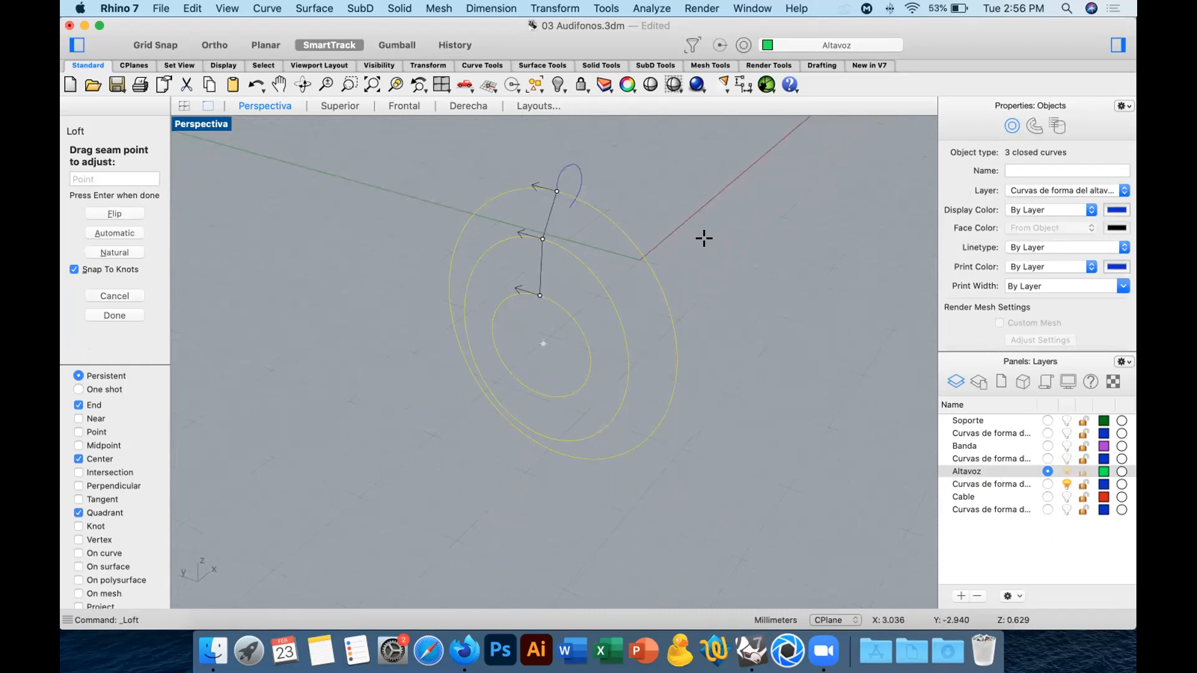
{"action": "right_click_drag", "start_coordinate": [634, 218], "coordinate": [574, 166]}
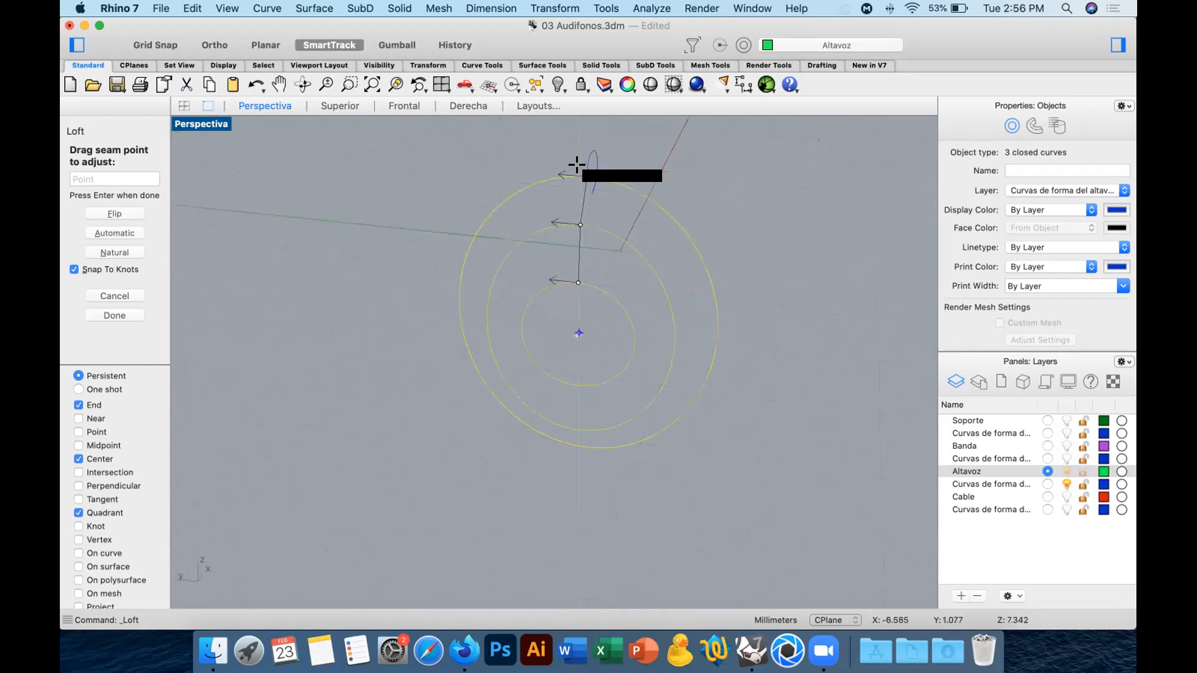
{"action": "left_click", "coordinate": [561, 169]}
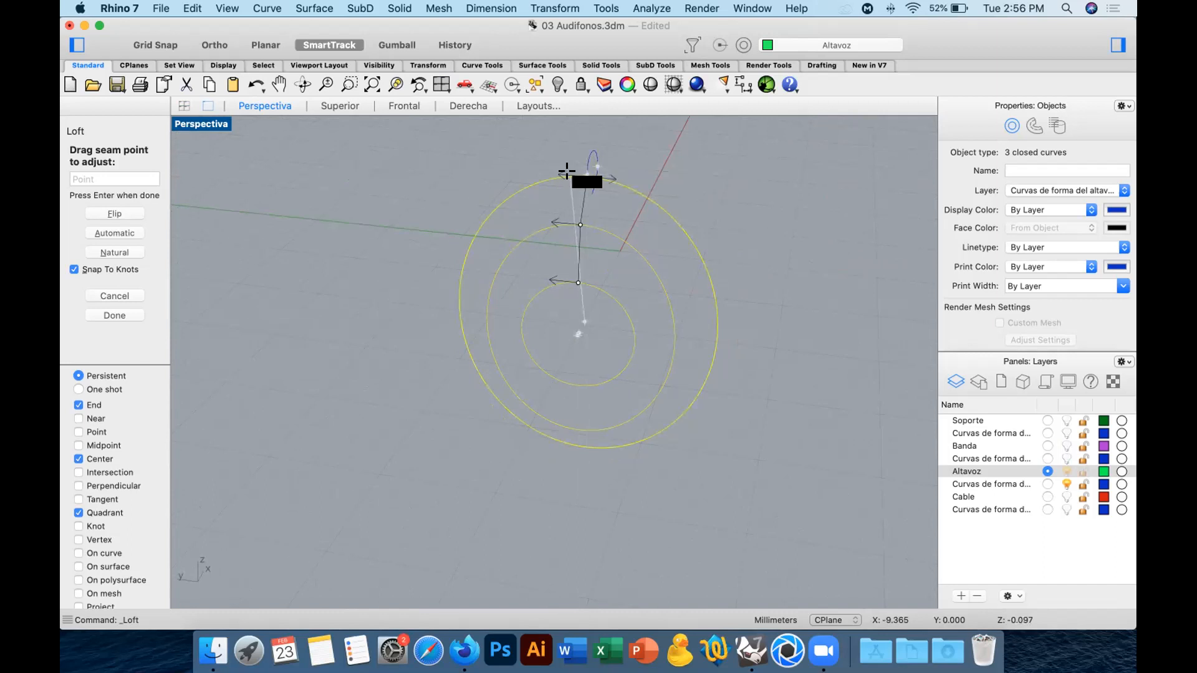
{"action": "scroll", "coordinate": [624, 160], "scroll_direction": "up", "scroll_amount": 5}
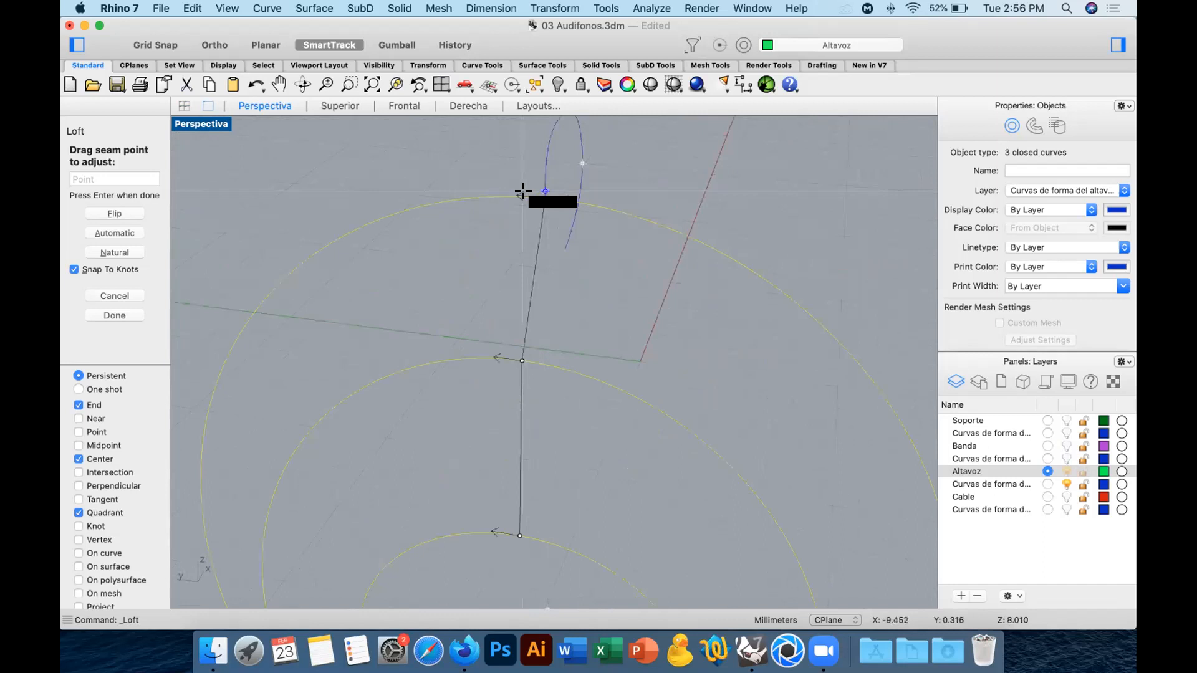
{"action": "left_click_drag", "start_coordinate": [527, 203], "coordinate": [528, 194]}
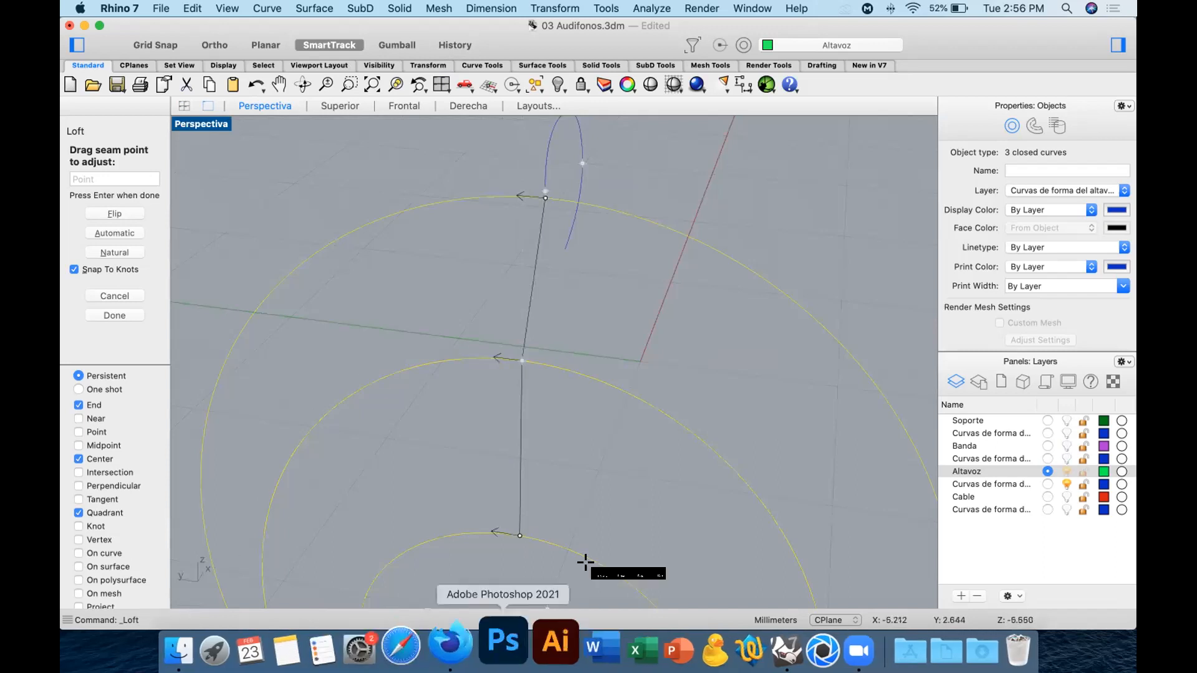
{"action": "scroll", "coordinate": [639, 371], "scroll_direction": "down", "scroll_amount": 5}
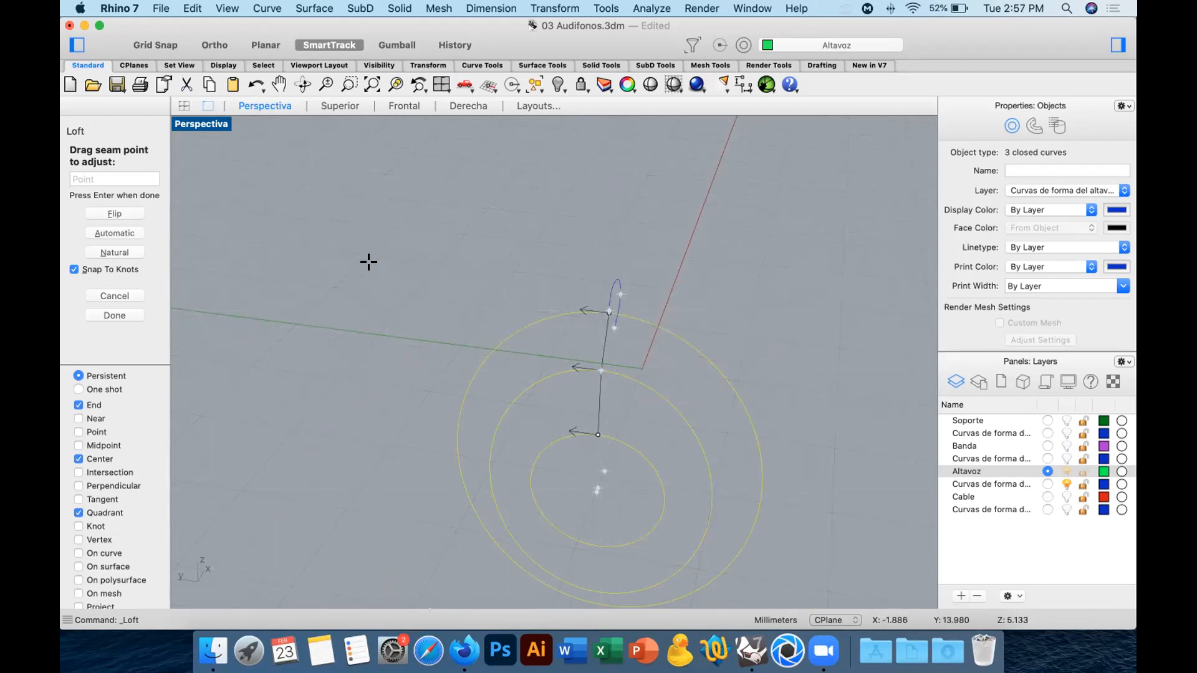
Create the loft in Normal style with its cross-section curves rebuilt with 10 control points.
{"action": "key", "text": "Return"}
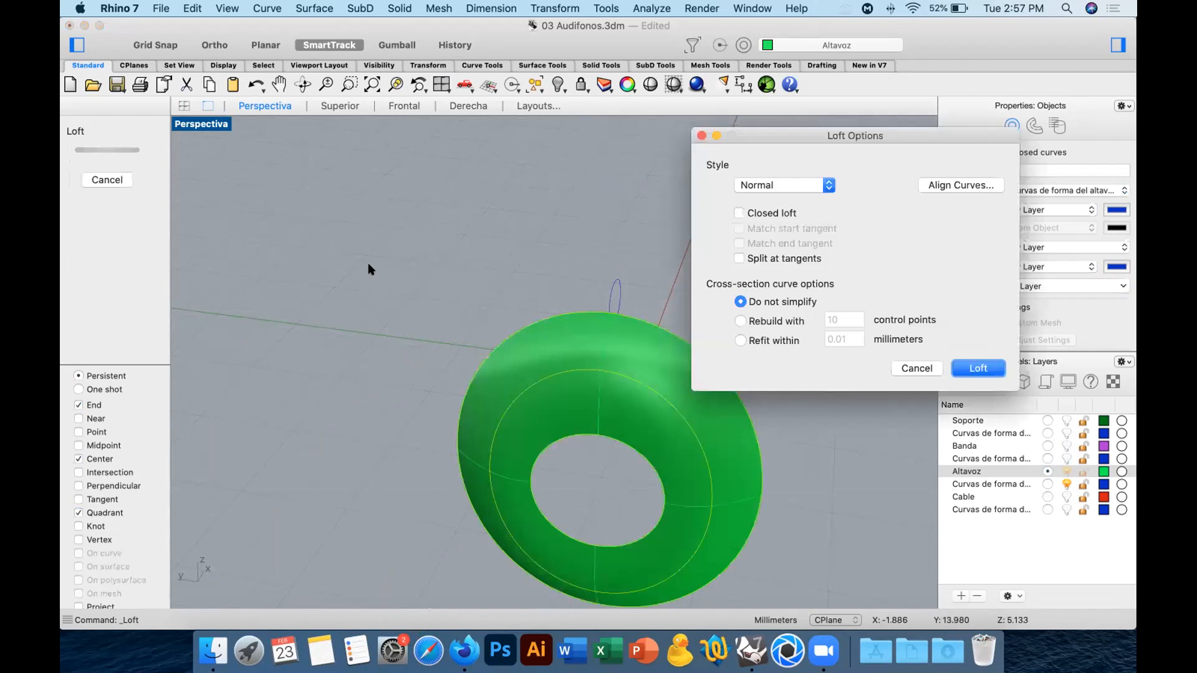
{"action": "left_click_drag", "start_coordinate": [817, 136], "coordinate": [911, 104]}
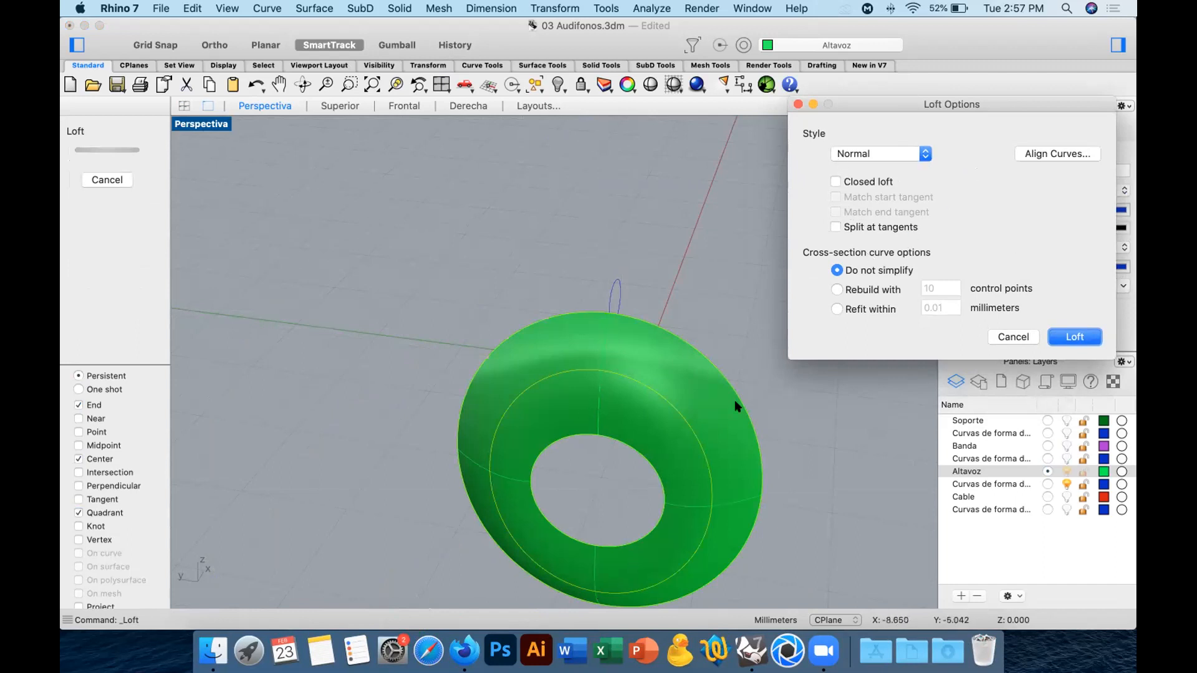
{"action": "left_click", "coordinate": [837, 289]}
{"action": "left_click", "coordinate": [1086, 335]}
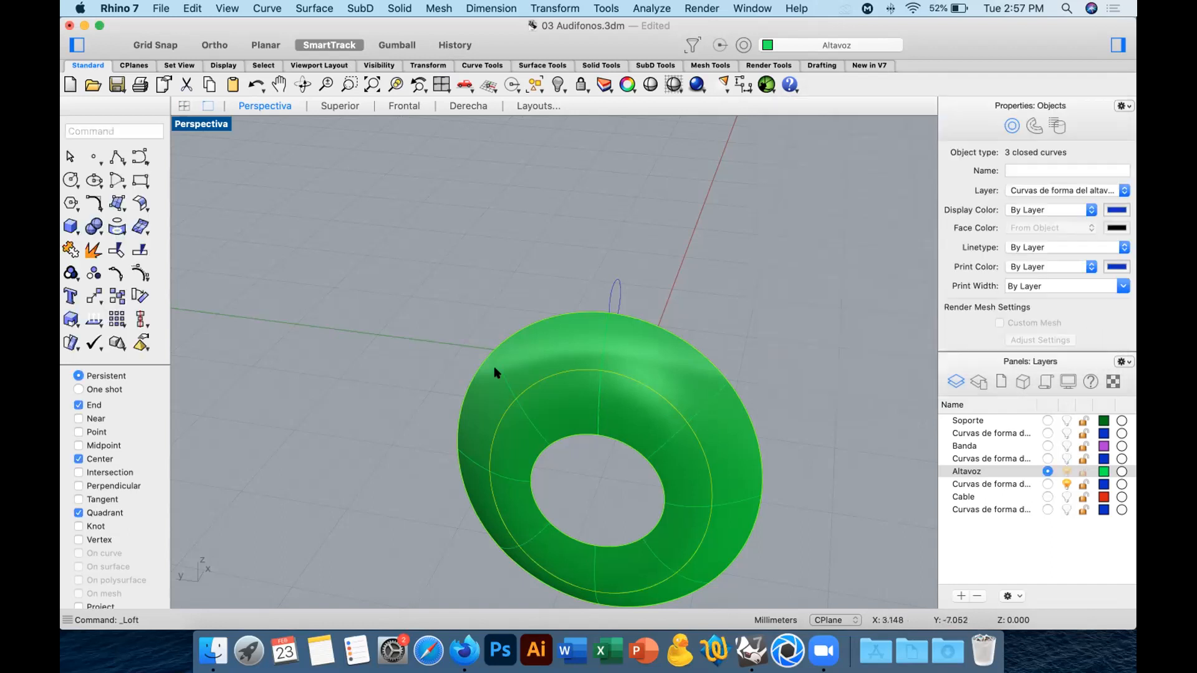
Show the circles' control points and move three points of the middle circle in the negative X direction in the Superior view.
{"action": "left_click", "coordinate": [141, 273]}
{"action": "right_click_drag", "start_coordinate": [640, 401], "coordinate": [630, 382]}
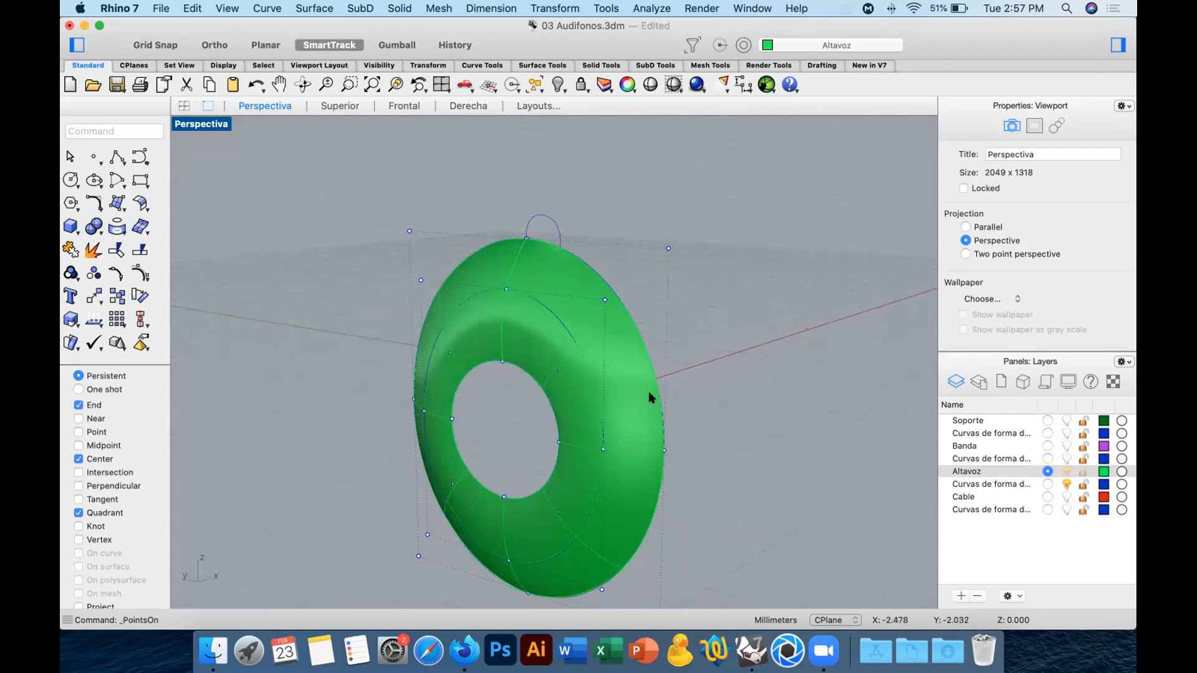
{"action": "left_click_drag", "start_coordinate": [477, 198], "coordinate": [513, 302]}
{"action": "left_click", "coordinate": [602, 449], "text": "shift"}
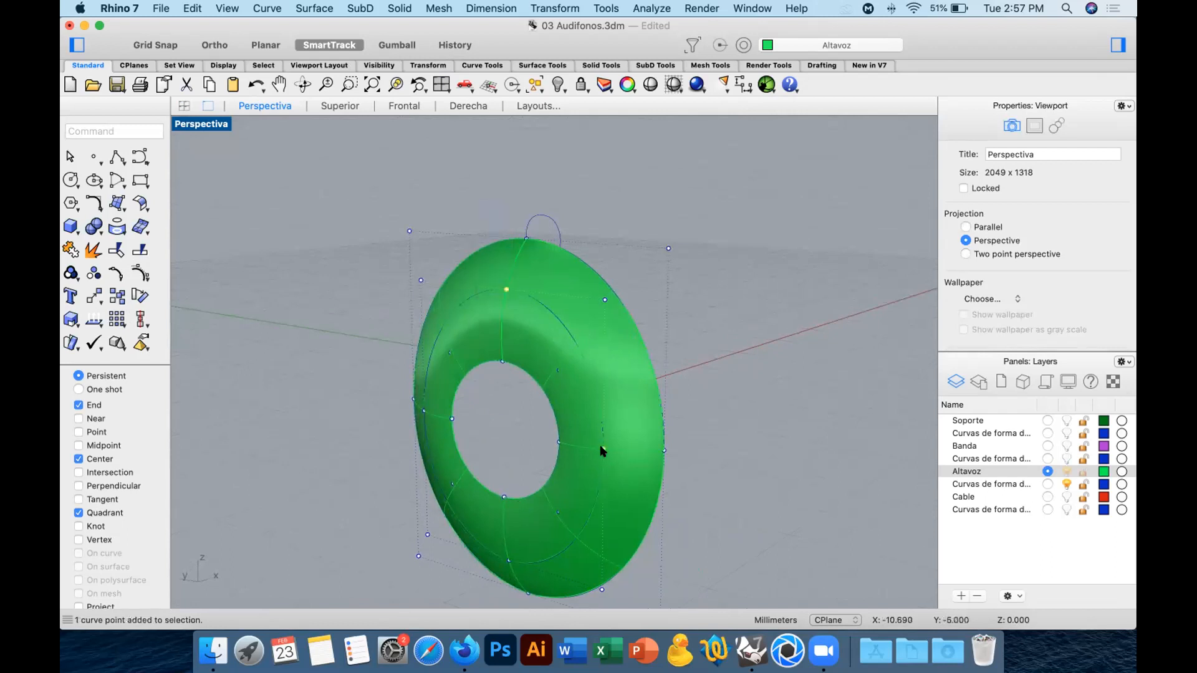
{"action": "left_click", "coordinate": [508, 560], "text": "shift"}
{"action": "left_click", "coordinate": [344, 103]}
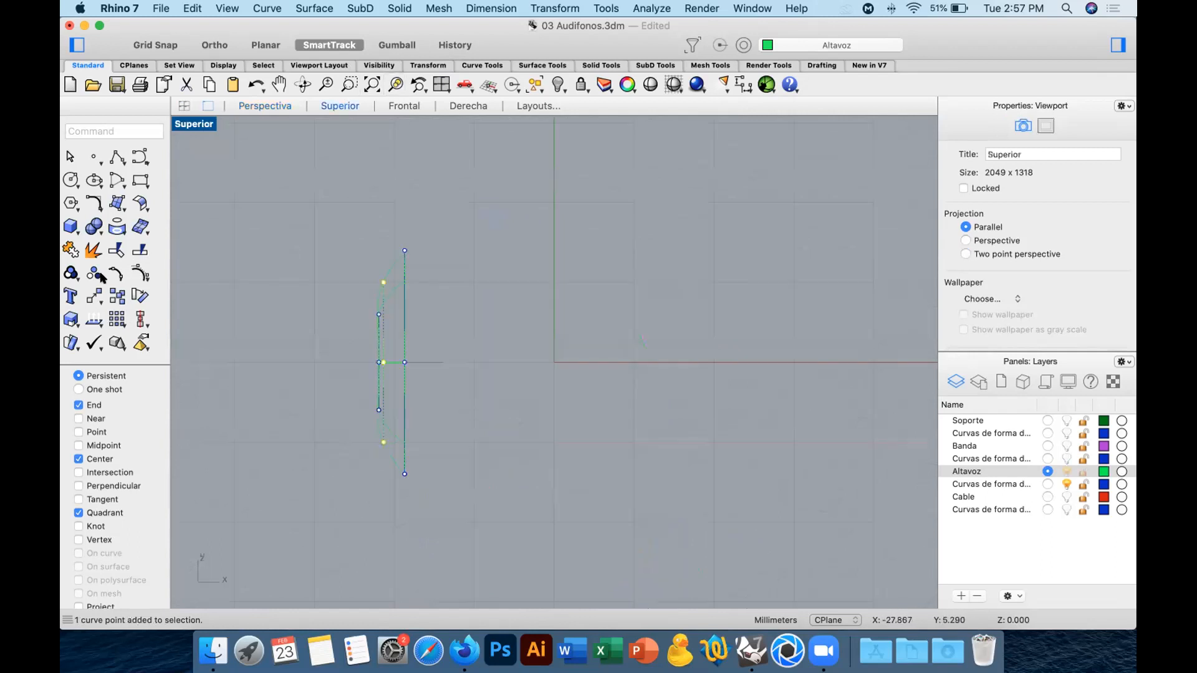
{"action": "left_click", "coordinate": [91, 295]}
{"action": "left_click", "coordinate": [699, 304]}
{"action": "left_click", "coordinate": [658, 304]}
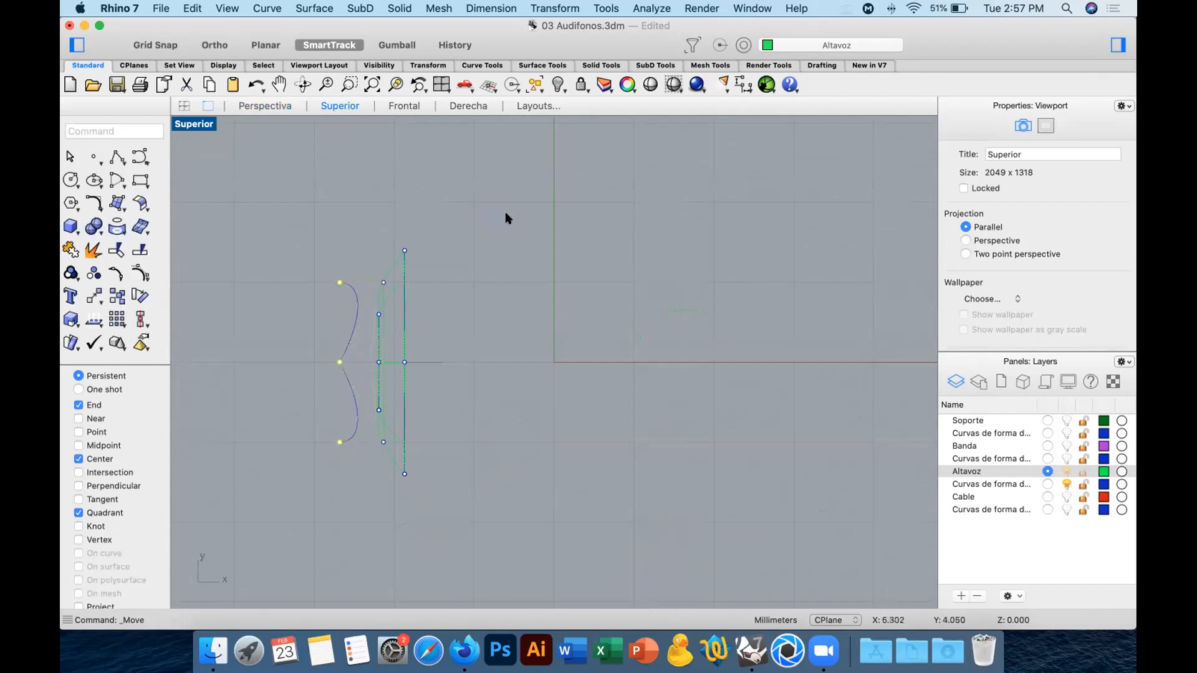
Return to the Perspectiva view and undo the move of the middle circle's control points.
{"action": "left_click", "coordinate": [289, 107]}
{"action": "right_click_drag", "start_coordinate": [529, 248], "coordinate": [655, 261]}
{"action": "key", "text": "cmd+z"}
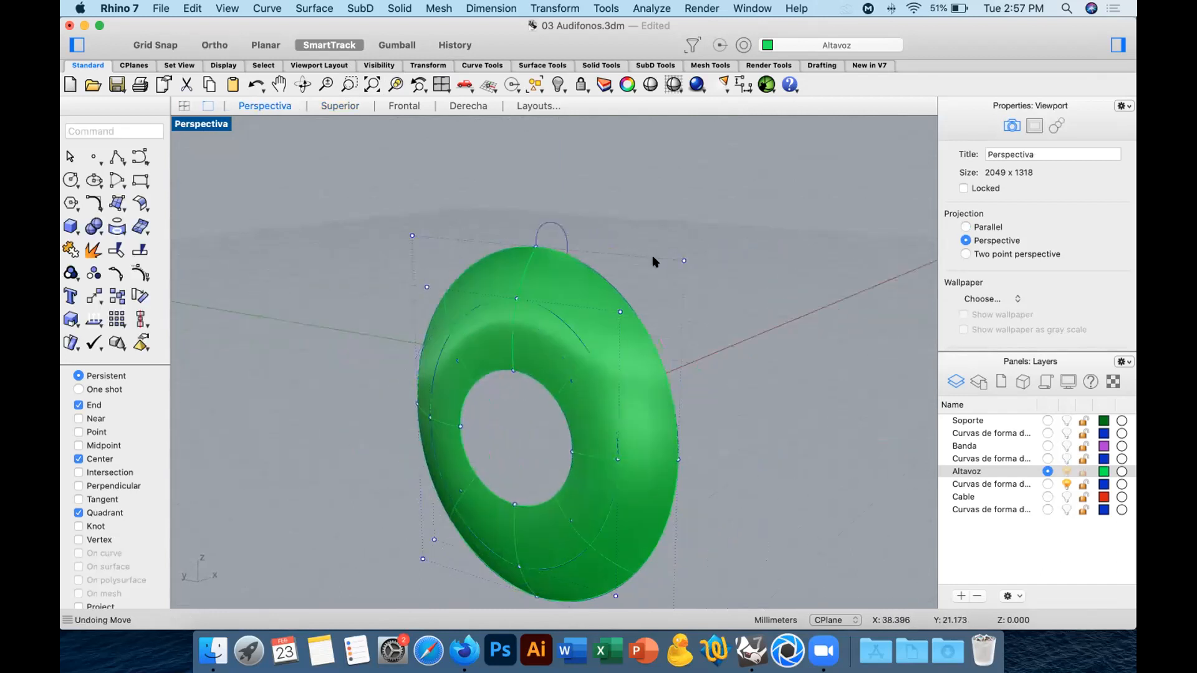
Show the lofted surface's control points and move four of them about 2.8 mm in the negative X direction in the Superior view.
{"action": "left_click", "coordinate": [571, 295]}
{"action": "left_click", "coordinate": [141, 273]}
{"action": "right_click_drag", "start_coordinate": [511, 304], "coordinate": [583, 299]}
{"action": "right_click_drag", "start_coordinate": [634, 366], "coordinate": [548, 316], "text": "shift"}
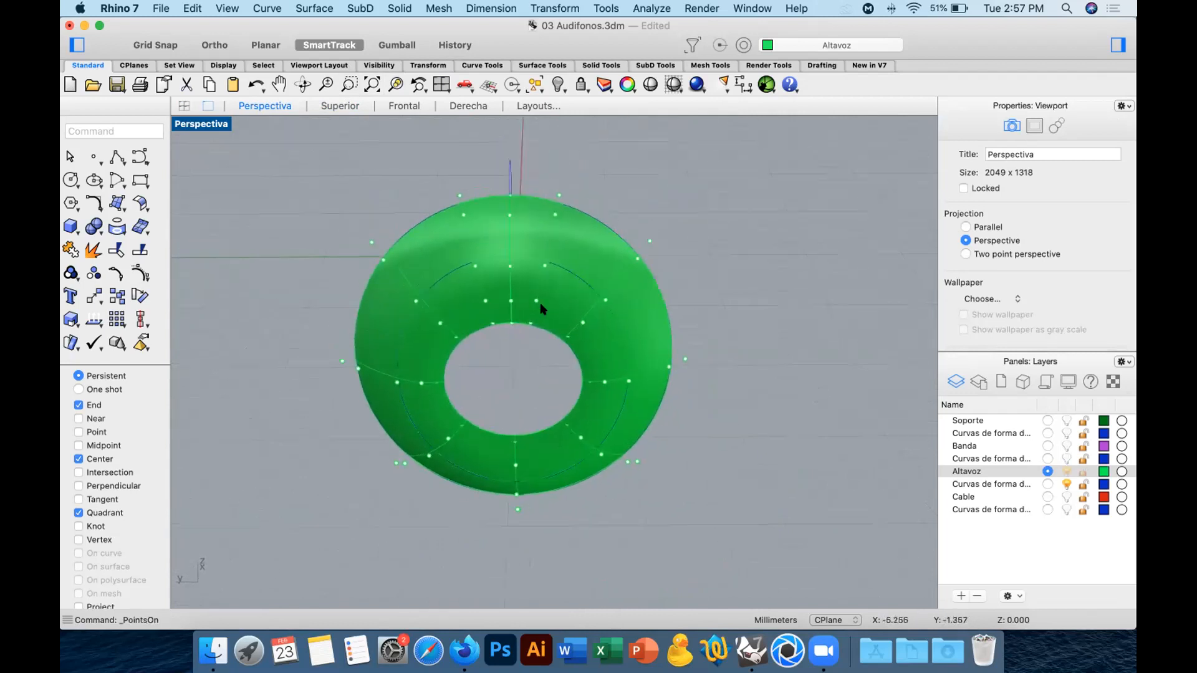
{"action": "left_click", "coordinate": [508, 267]}
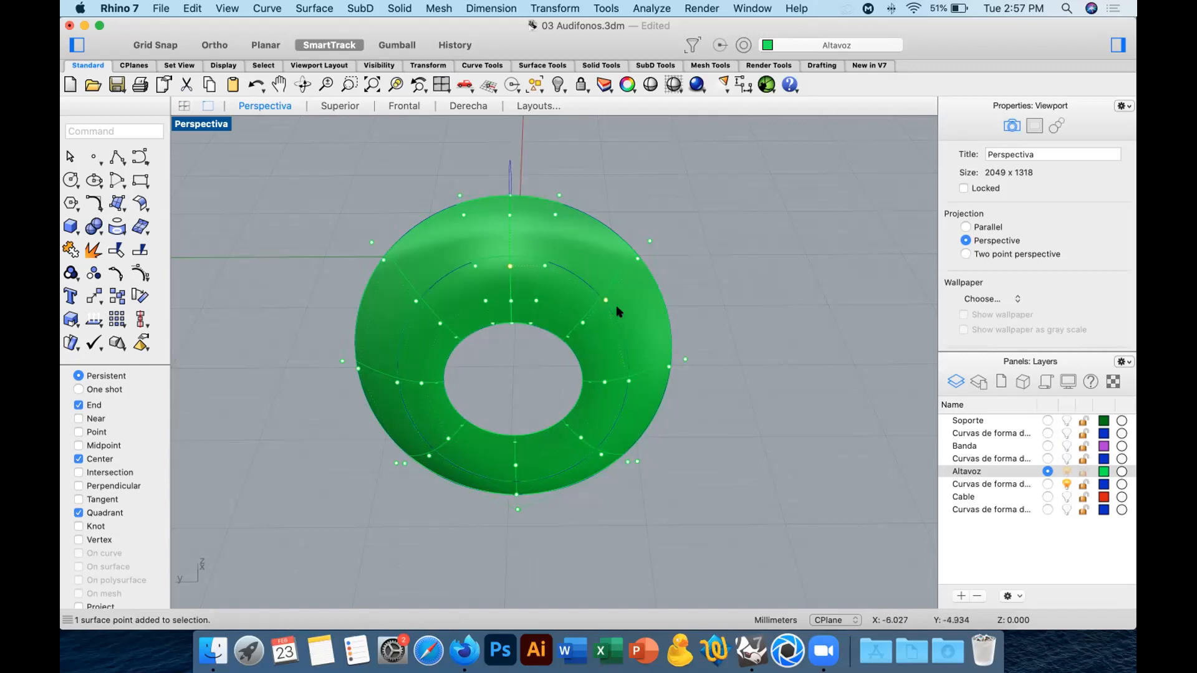
{"action": "left_click", "coordinate": [603, 298], "text": "shift"}
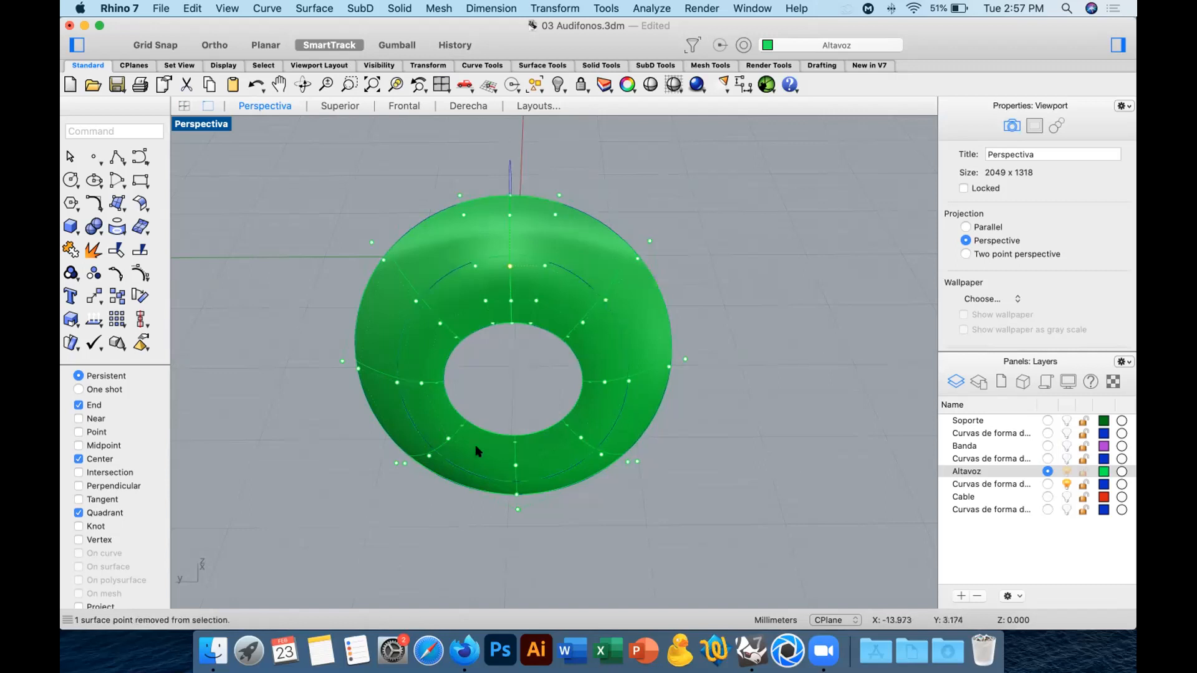
{"action": "left_click", "coordinate": [627, 381], "text": "shift"}
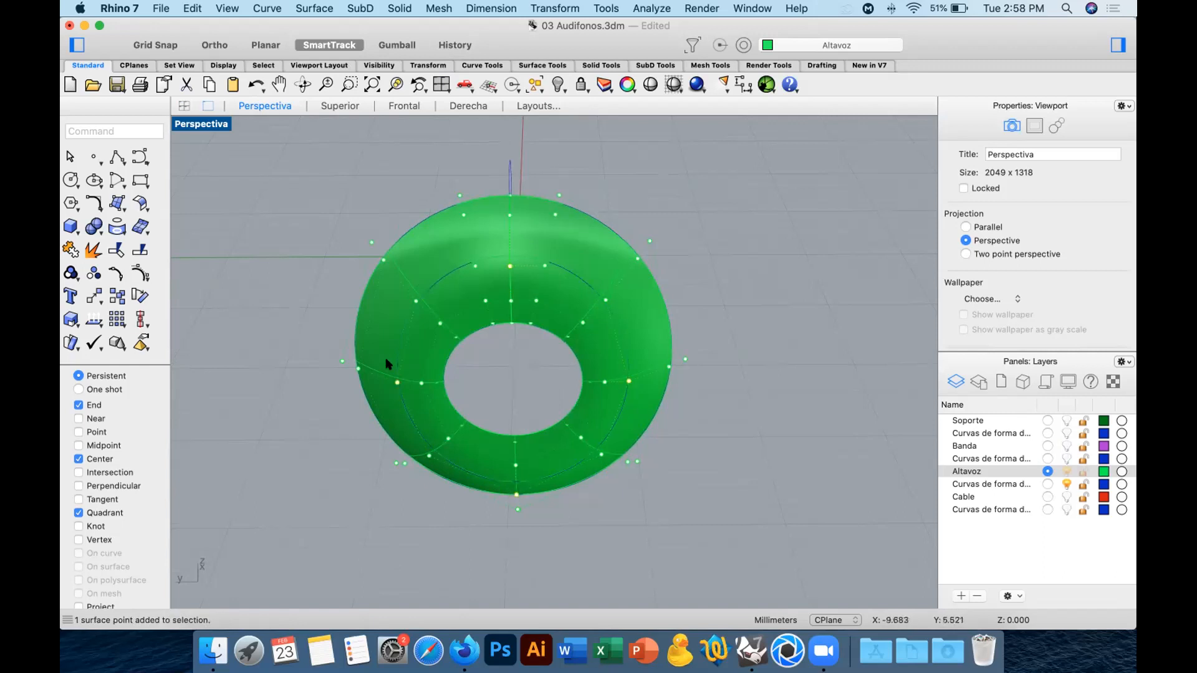
{"action": "left_click", "coordinate": [340, 105]}
{"action": "left_click", "coordinate": [94, 296]}
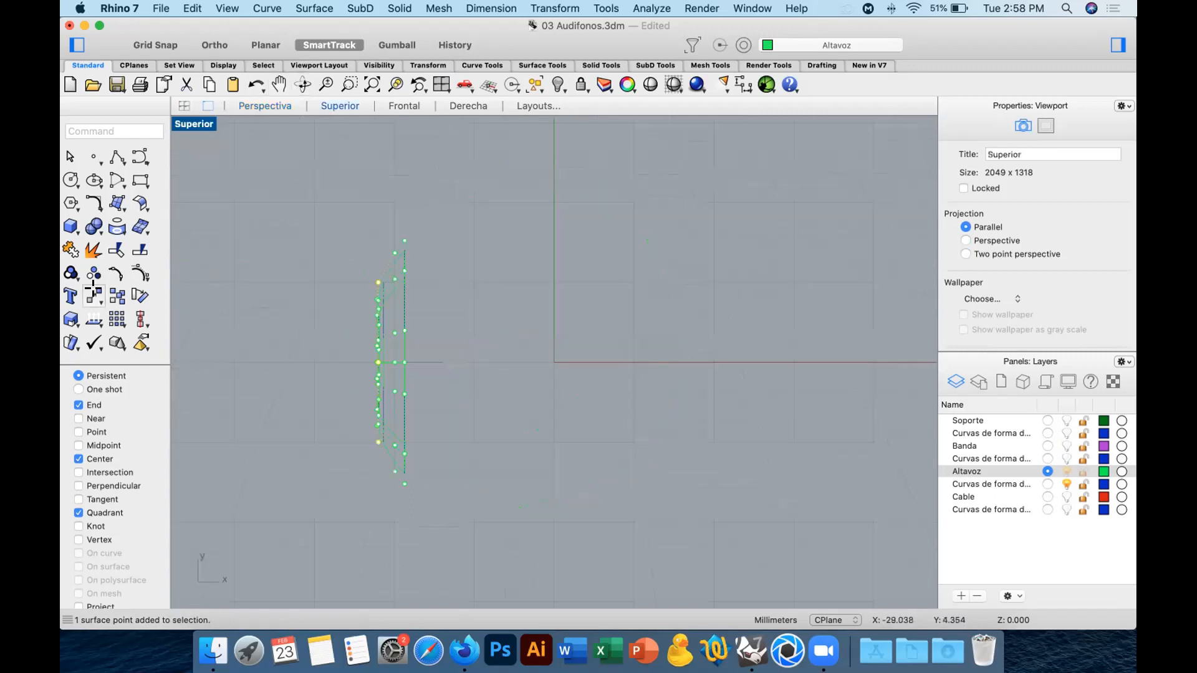
{"action": "left_click", "coordinate": [668, 305]}
Inspect the deformed speaker surface in the Perspectiva view and undo the edits back to before the loft.
{"action": "left_click", "coordinate": [280, 108]}
{"action": "mouse_move", "coordinate": [727, 259]}
{"action": "right_mouse_down"}
{"action": "mouse_move", "coordinate": [746, 282]}
{"action": "mouse_move", "coordinate": [722, 243]}
{"action": "mouse_move", "coordinate": [705, 252]}
{"action": "mouse_move", "coordinate": [880, 266]}
{"action": "mouse_move", "coordinate": [708, 271]}
{"action": "right_mouse_up"}
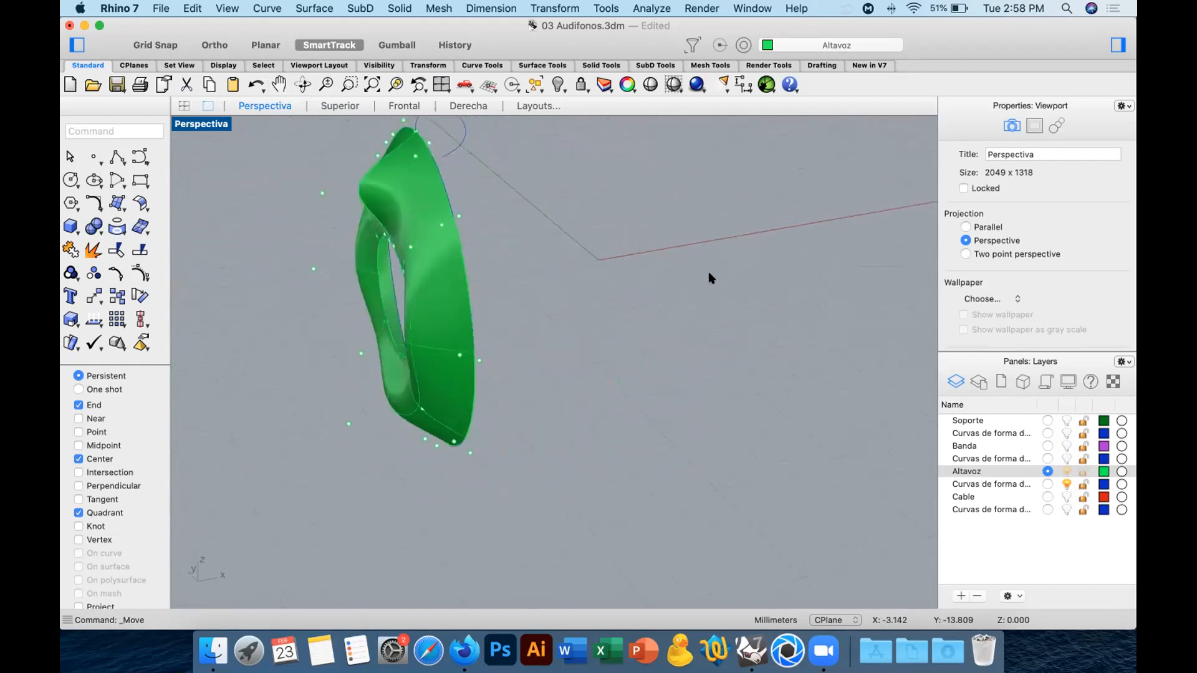
{"action": "key", "text": "super+z"}
{"action": "key", "text": "super+z"}
Loft the three concentric speaker circles in Normal style with the cross-section curves set to Do not simplify.
{"action": "left_click_drag", "start_coordinate": [548, 253], "coordinate": [329, 296]}
{"action": "left_click", "coordinate": [117, 203]}
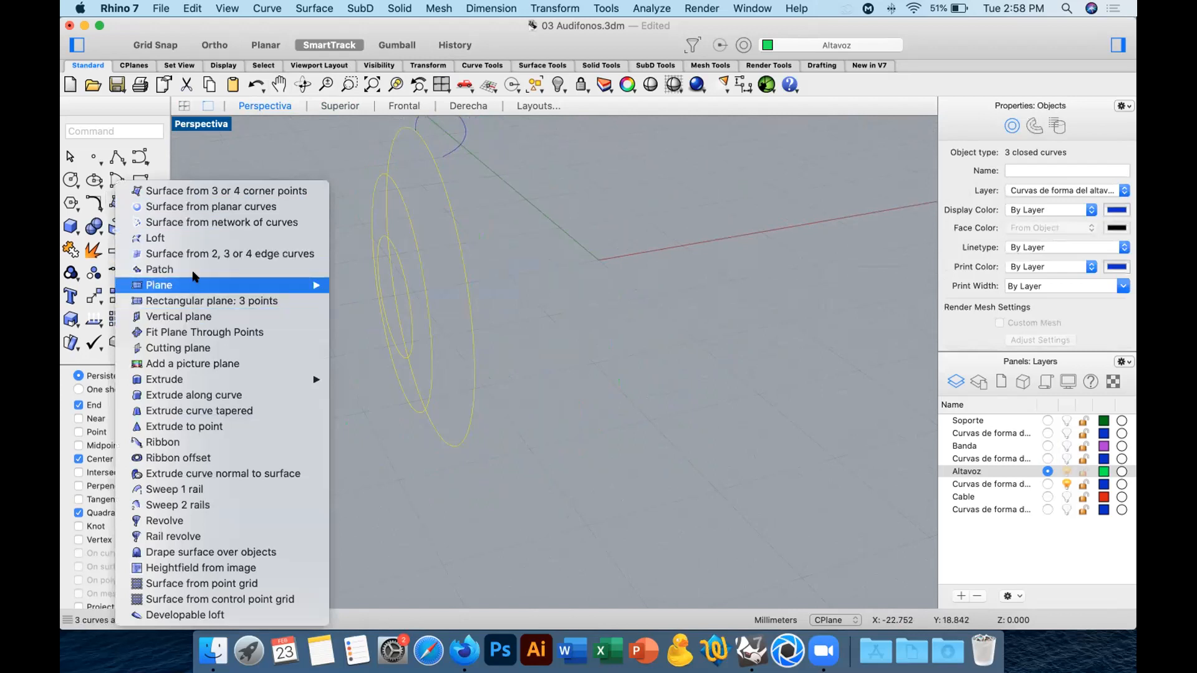
{"action": "left_click", "coordinate": [208, 239]}
{"action": "right_click", "coordinate": [599, 339]}
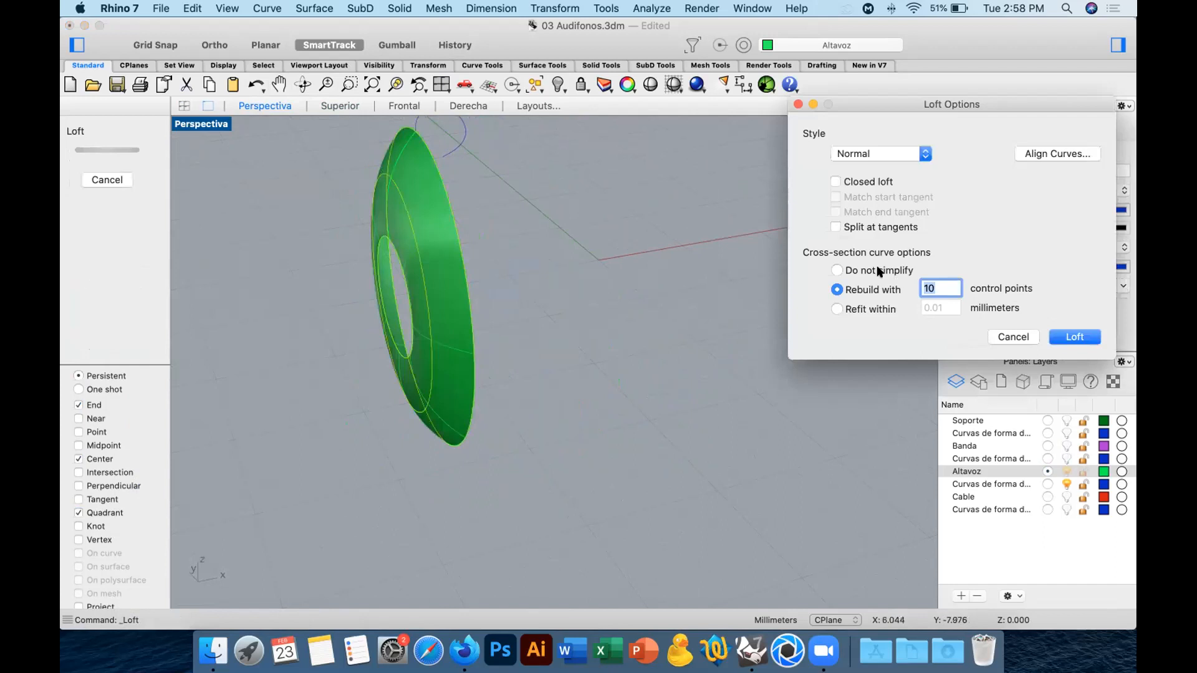
{"action": "left_click", "coordinate": [837, 270]}
{"action": "right_click_drag", "start_coordinate": [655, 283], "coordinate": [845, 271]}
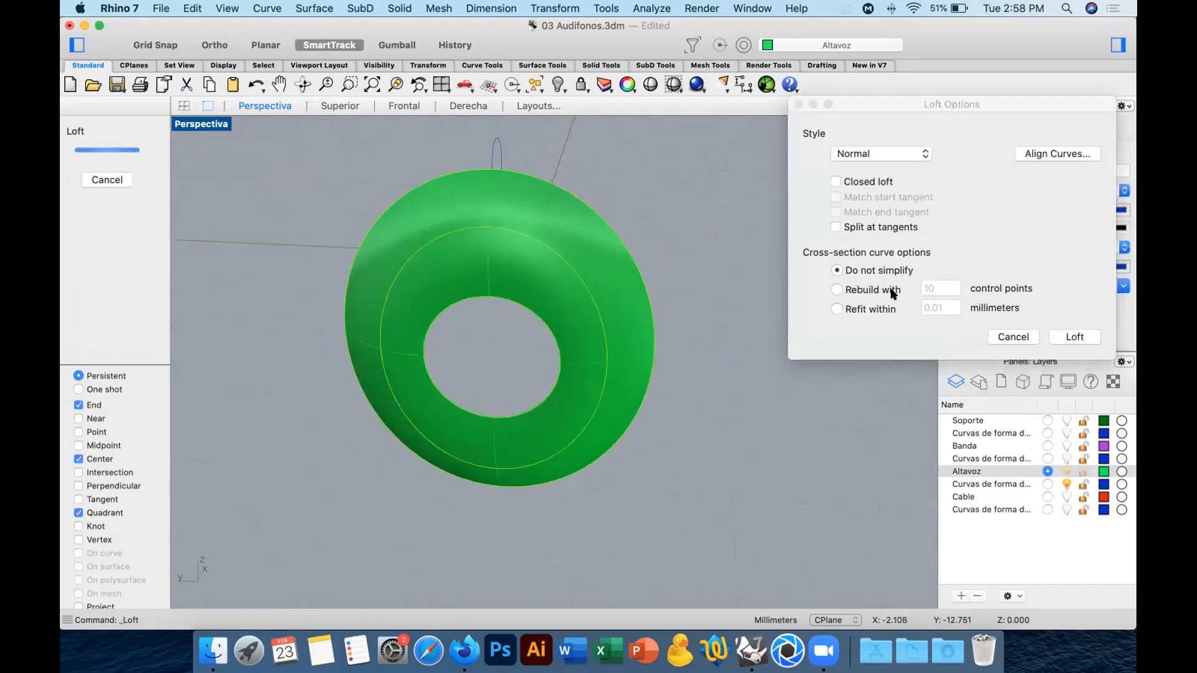
{"action": "left_click", "coordinate": [1077, 336]}
Inspect the lofted speaker ring from several angles and select its surface rather than the overlapping curve.
{"action": "right_click_drag", "start_coordinate": [737, 336], "coordinate": [774, 319]}
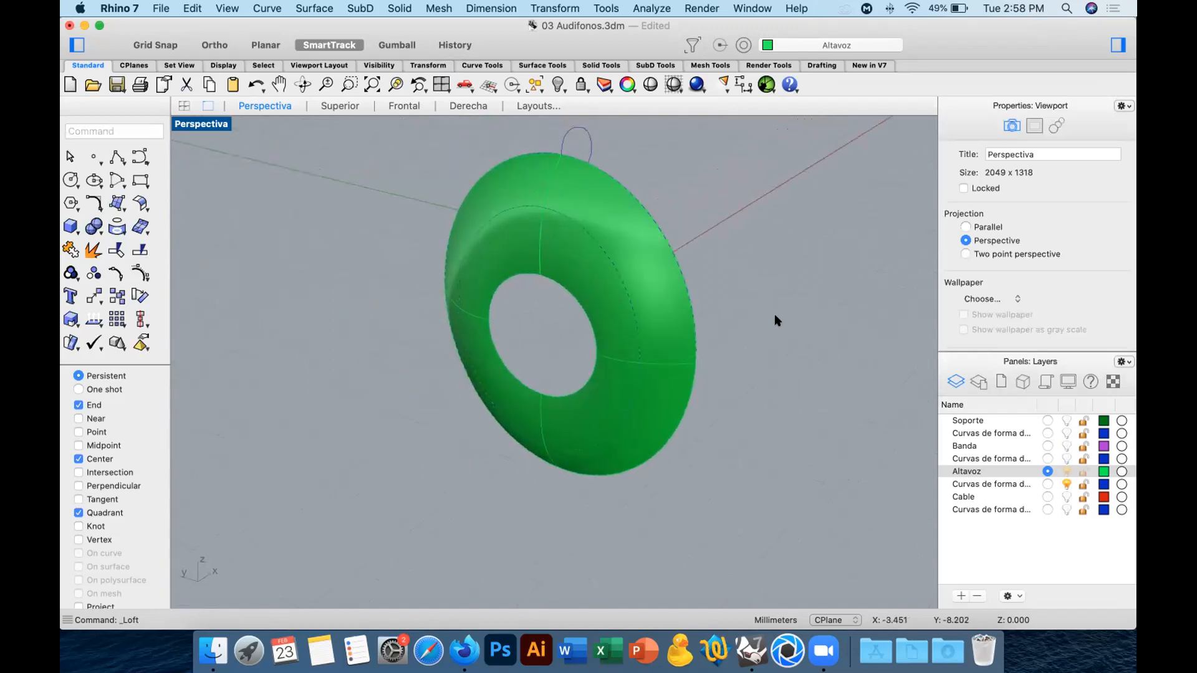
{"action": "right_click_drag", "start_coordinate": [775, 315], "coordinate": [762, 330], "text": "shift"}
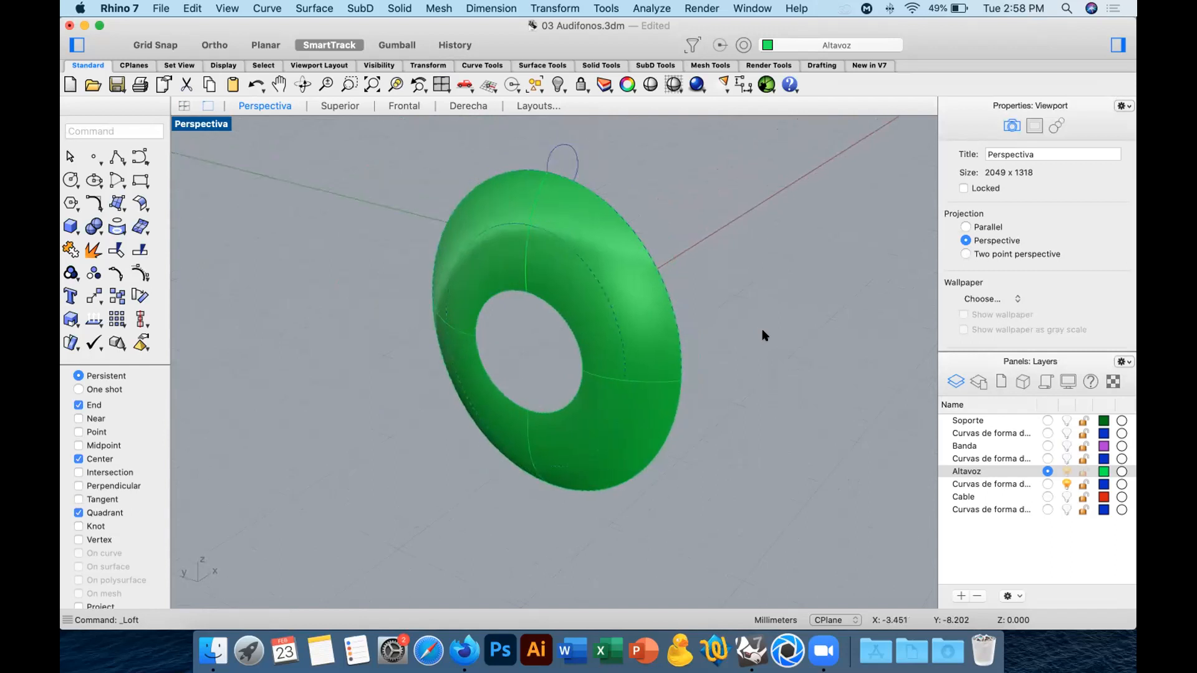
{"action": "left_click", "coordinate": [564, 322]}
{"action": "left_click", "coordinate": [561, 319]}
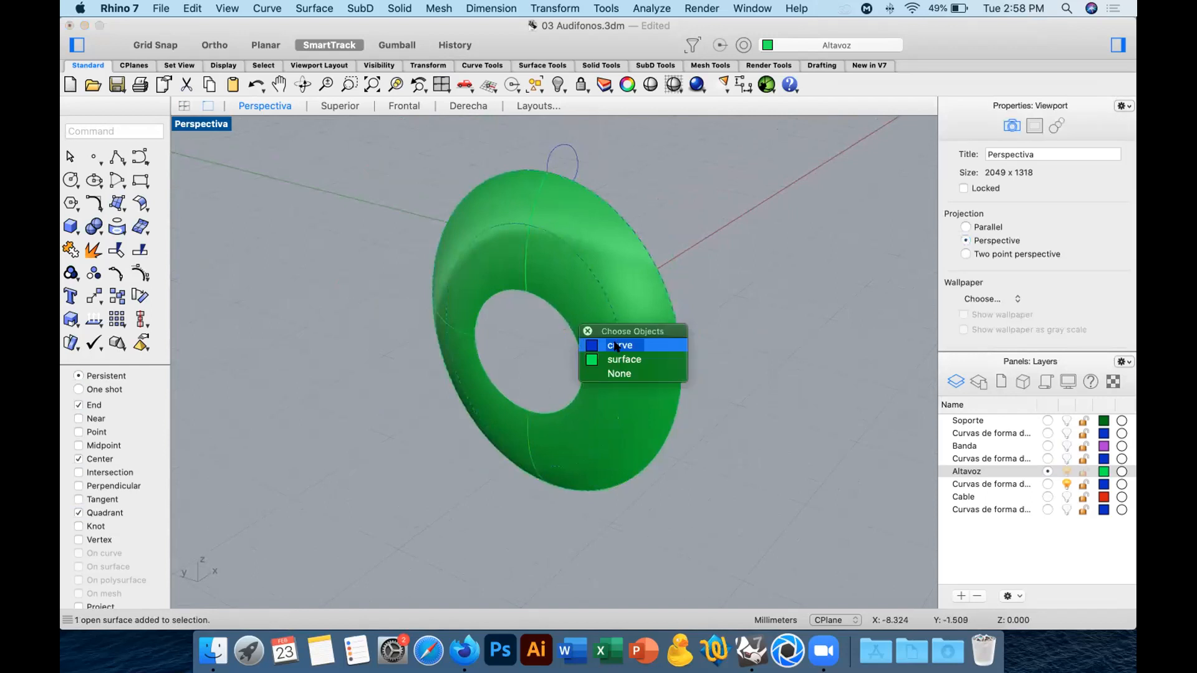
{"action": "left_click", "coordinate": [614, 342]}
{"action": "left_click", "coordinate": [697, 344]}
{"action": "right_click_drag", "start_coordinate": [707, 345], "coordinate": [667, 339]}
{"action": "left_click", "coordinate": [668, 339]}
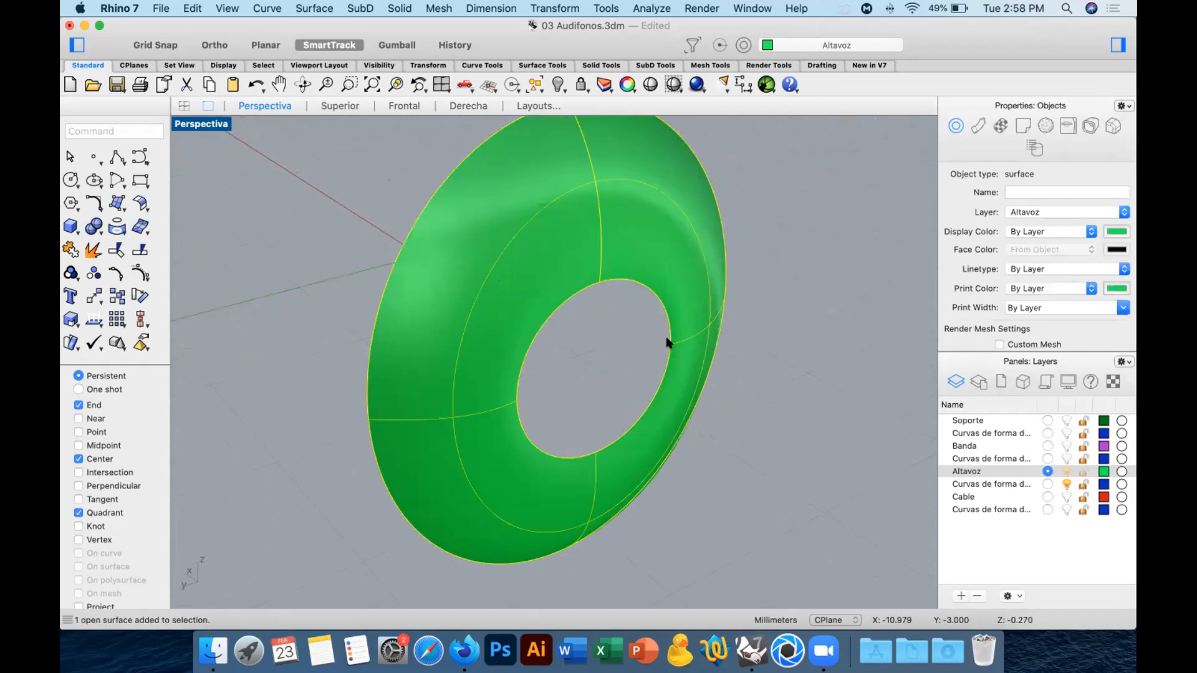
Extrude the speaker ring's inner circle into a 2 mm solid with Both Sides turned off.
{"action": "left_click", "coordinate": [665, 347]}
{"action": "left_click", "coordinate": [665, 348]}
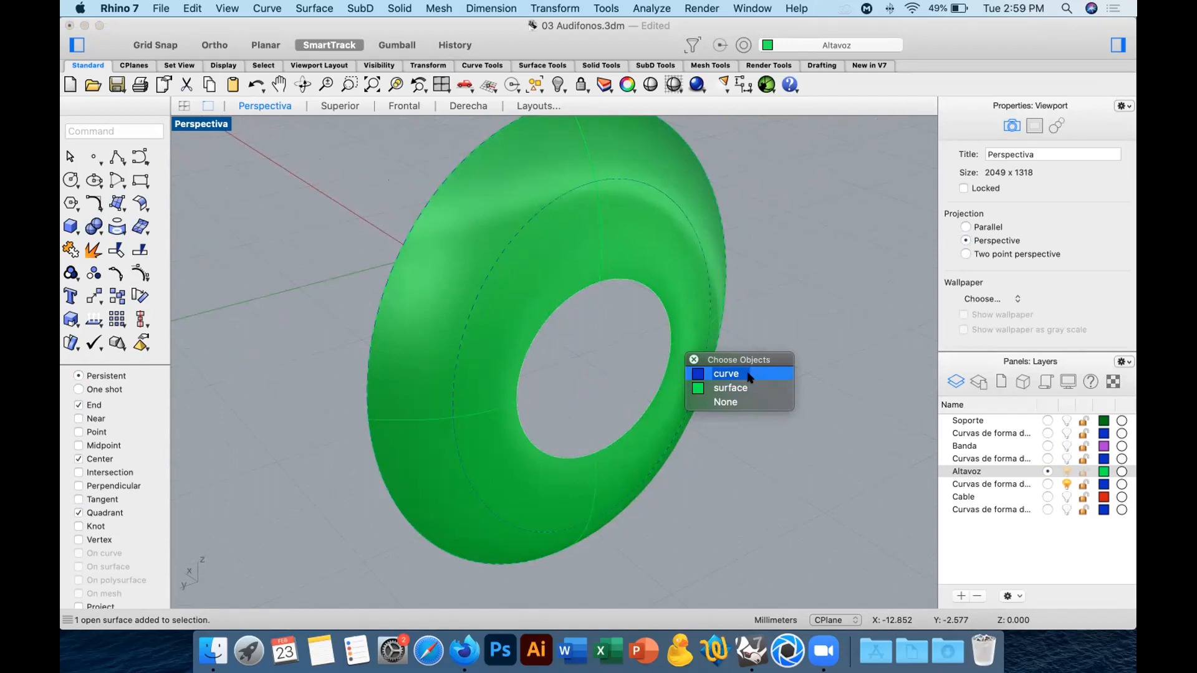
{"action": "left_click_drag", "start_coordinate": [750, 358], "coordinate": [810, 294]}
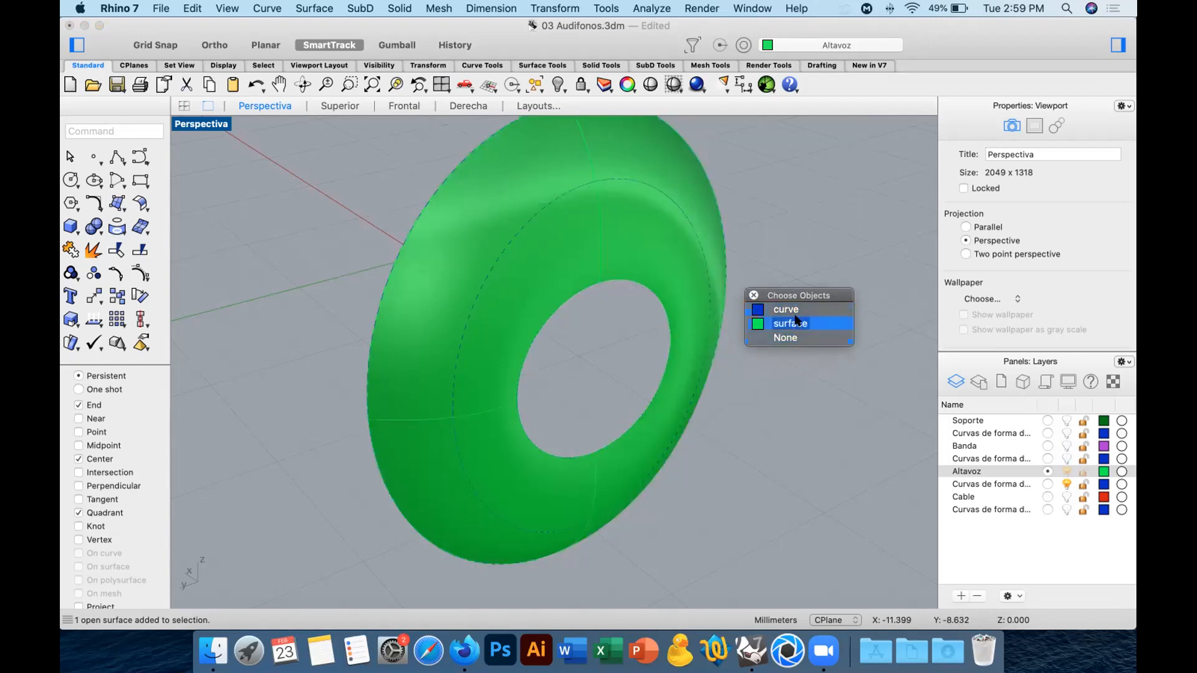
{"action": "left_click", "coordinate": [786, 309]}
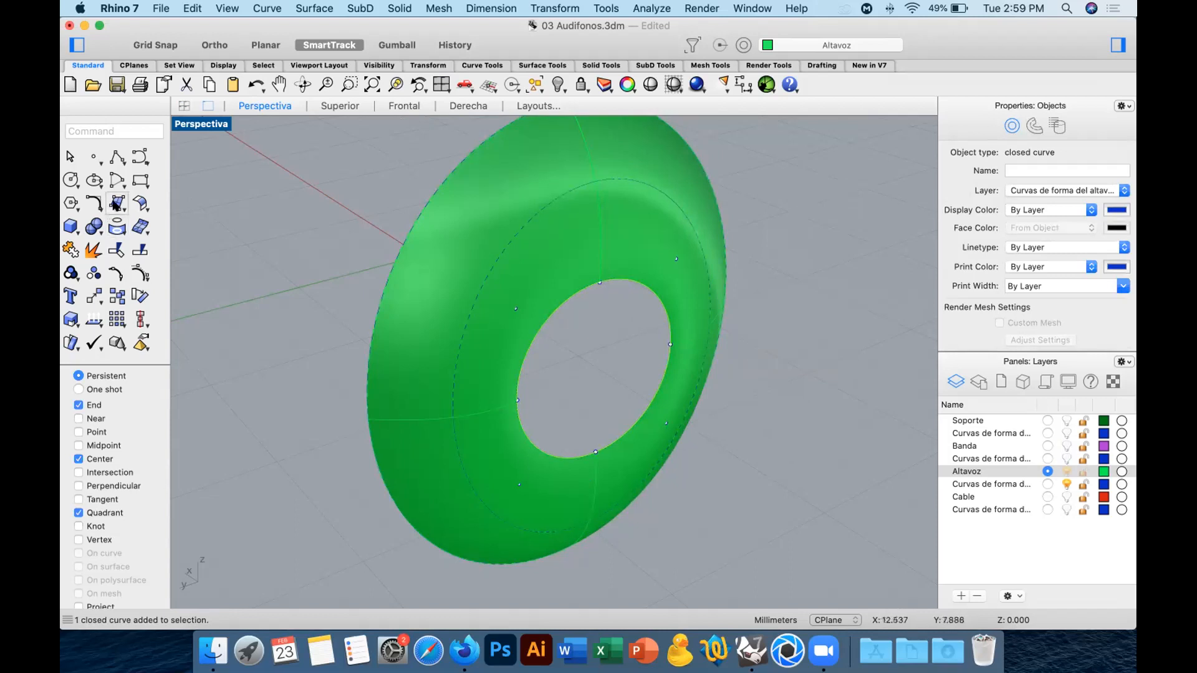
{"action": "left_click", "coordinate": [70, 226]}
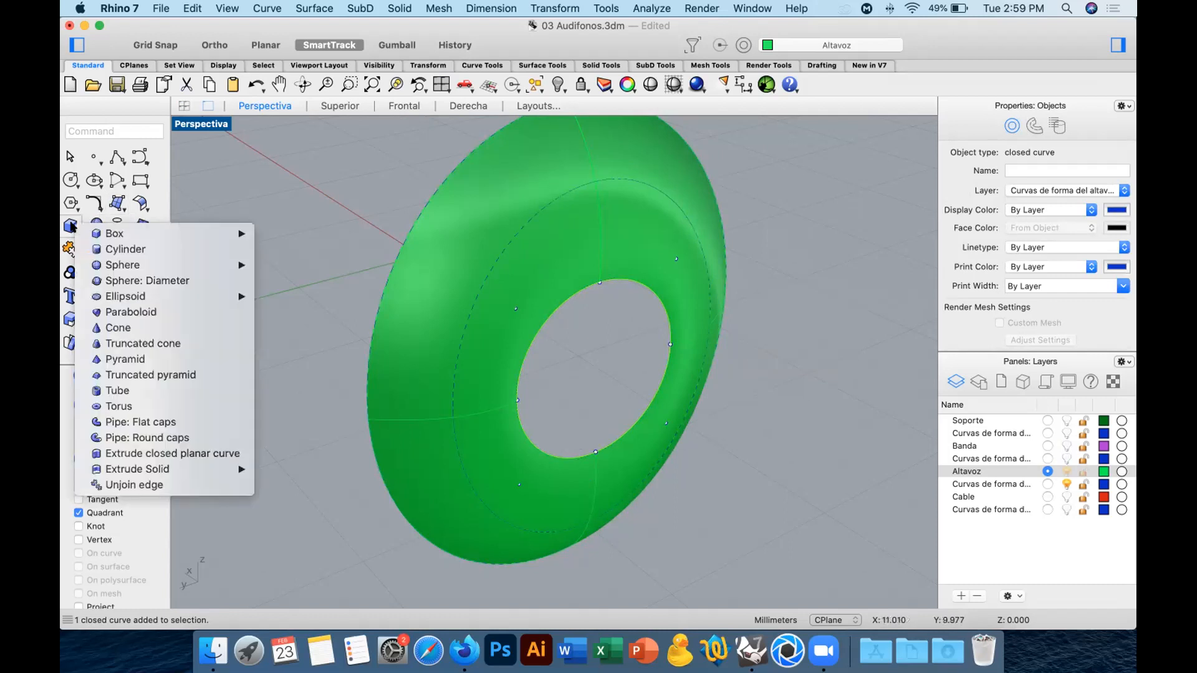
{"action": "left_click", "coordinate": [190, 456]}
{"action": "right_click_drag", "start_coordinate": [663, 454], "coordinate": [493, 439]}
{"action": "left_click", "coordinate": [97, 265]}
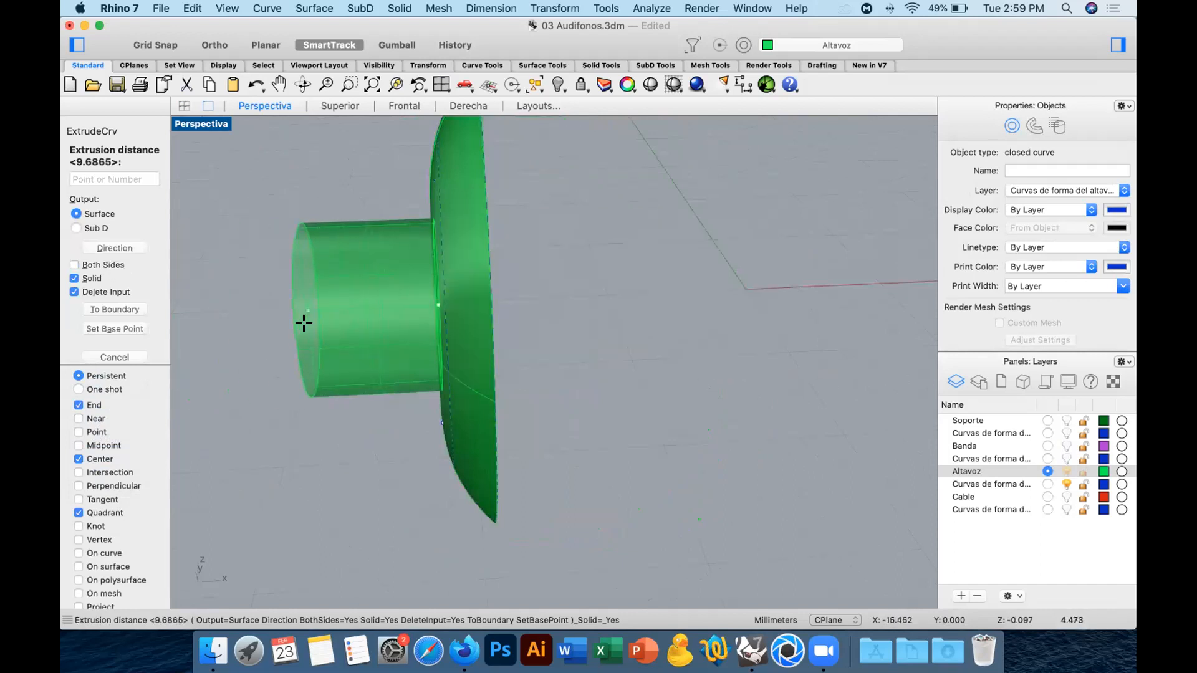
{"action": "type", "text": "2"}
{"action": "key", "text": "Return"}
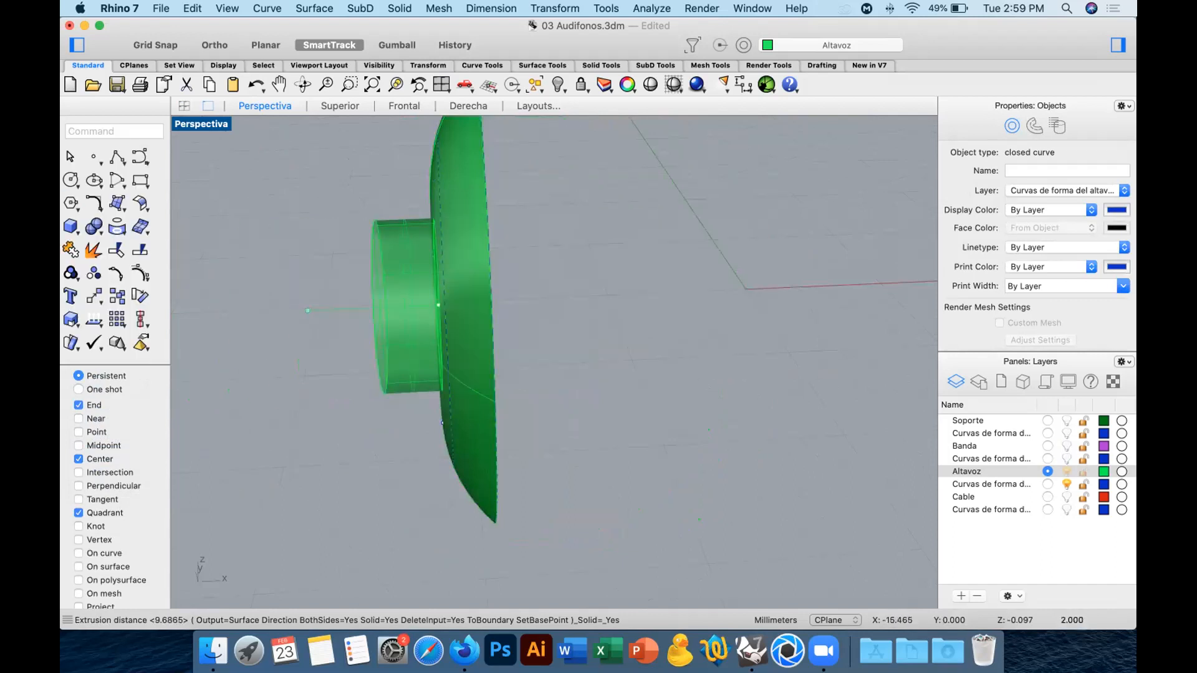
Check the extruded cylinder against the speaker ring and undo both the extrusion and the loft.
{"action": "right_click_drag", "start_coordinate": [353, 350], "coordinate": [413, 345]}
{"action": "left_click", "coordinate": [414, 345]}
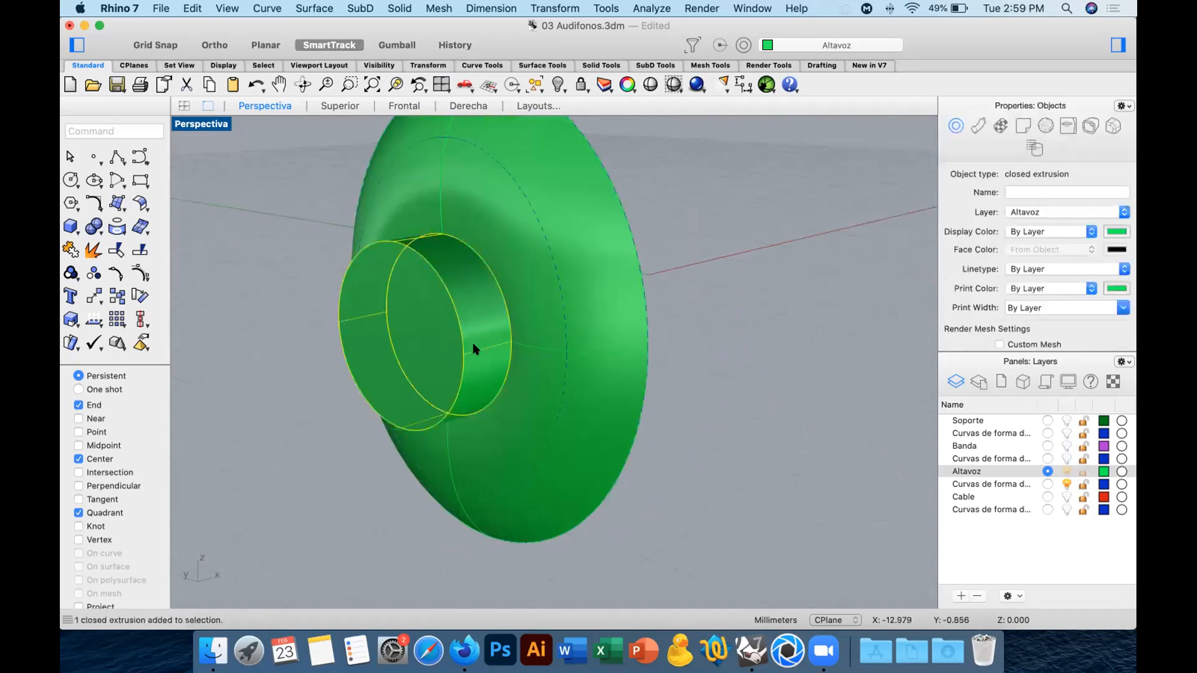
{"action": "left_click", "coordinate": [740, 350]}
{"action": "right_click_drag", "start_coordinate": [740, 350], "coordinate": [767, 386]}
{"action": "key", "text": "super+z"}
{"action": "key", "text": "super+z"}
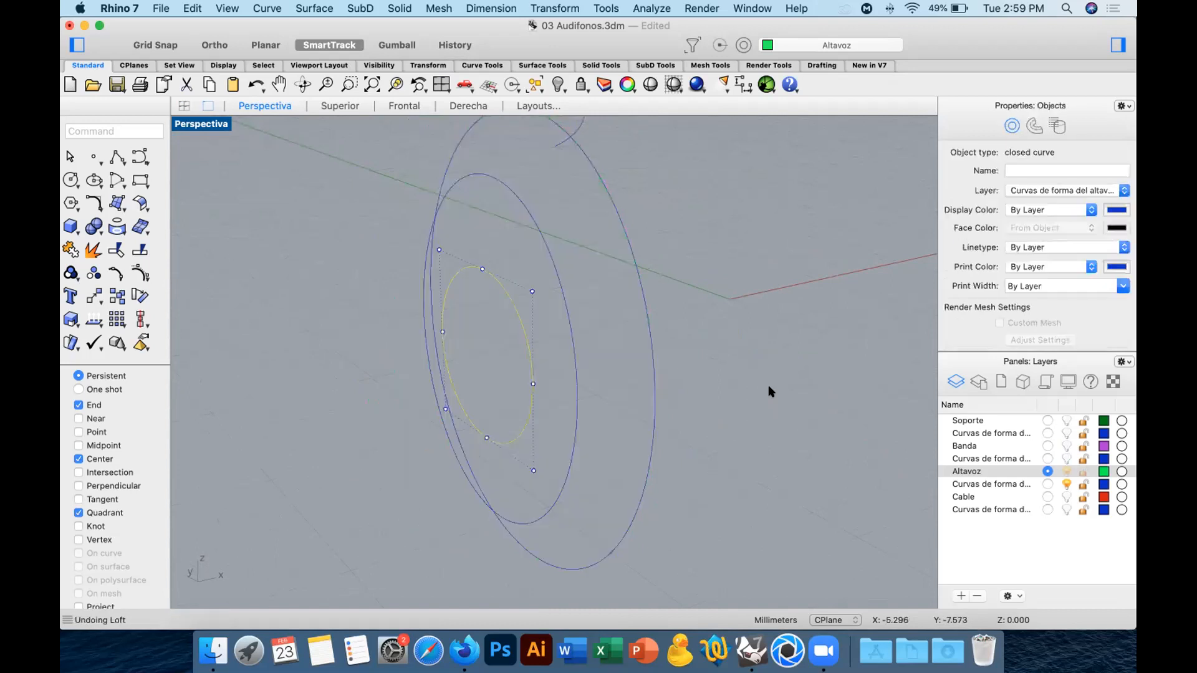
Loft the three concentric speaker circles in Normal style with the cross-section curves set to Do not simplify.
{"action": "left_click", "coordinate": [717, 369]}
{"action": "right_click_drag", "start_coordinate": [717, 369], "coordinate": [771, 341]}
{"action": "scroll", "coordinate": [771, 342], "scroll_direction": "down", "scroll_amount": 5}
{"action": "left_click_drag", "start_coordinate": [788, 316], "coordinate": [626, 361]}
{"action": "left_click", "coordinate": [117, 203]}
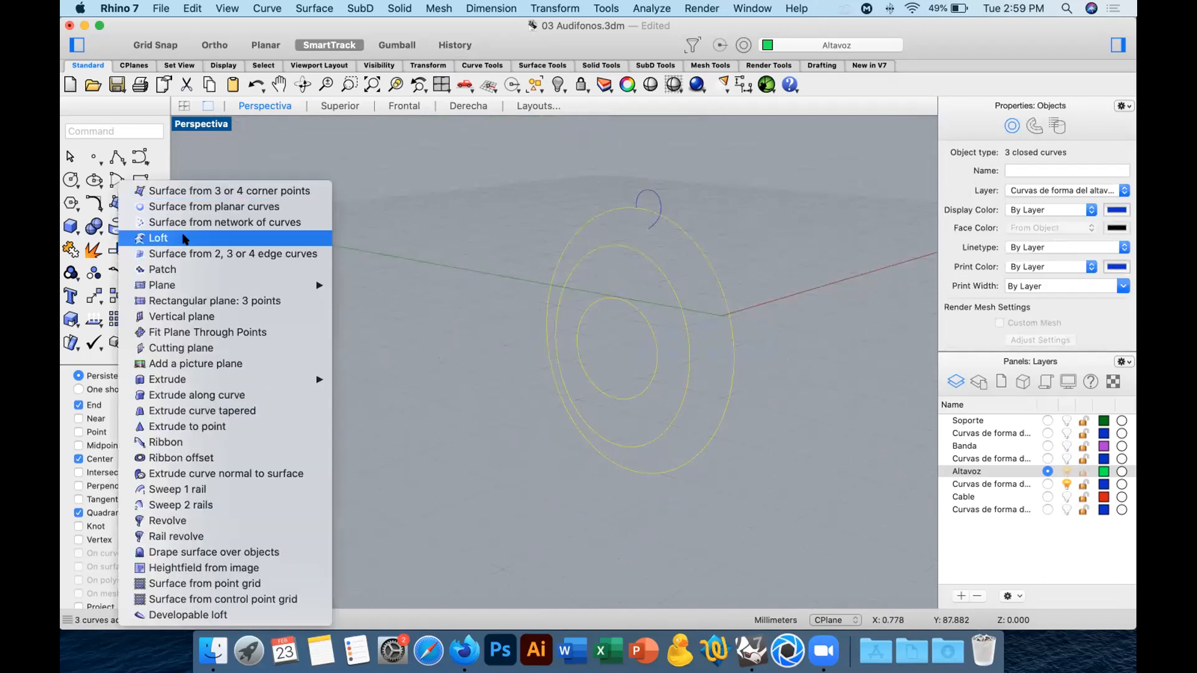
{"action": "left_click", "coordinate": [185, 239]}
{"action": "key", "text": "Return"}
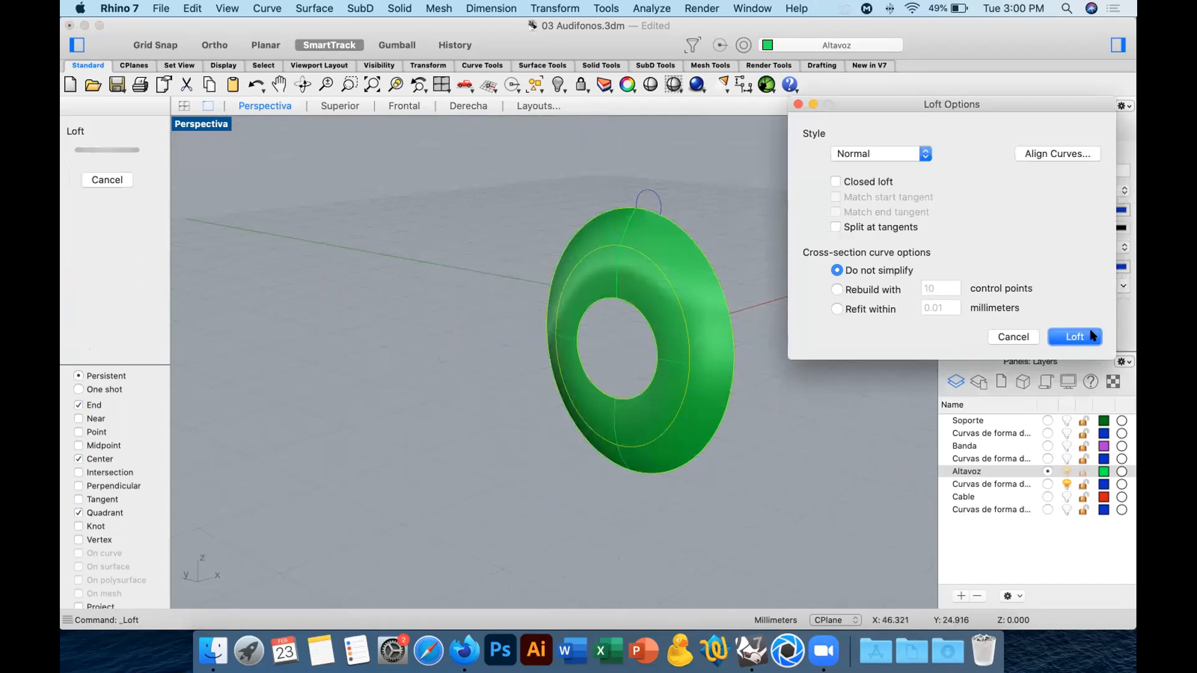
{"action": "left_click", "coordinate": [1074, 337]}
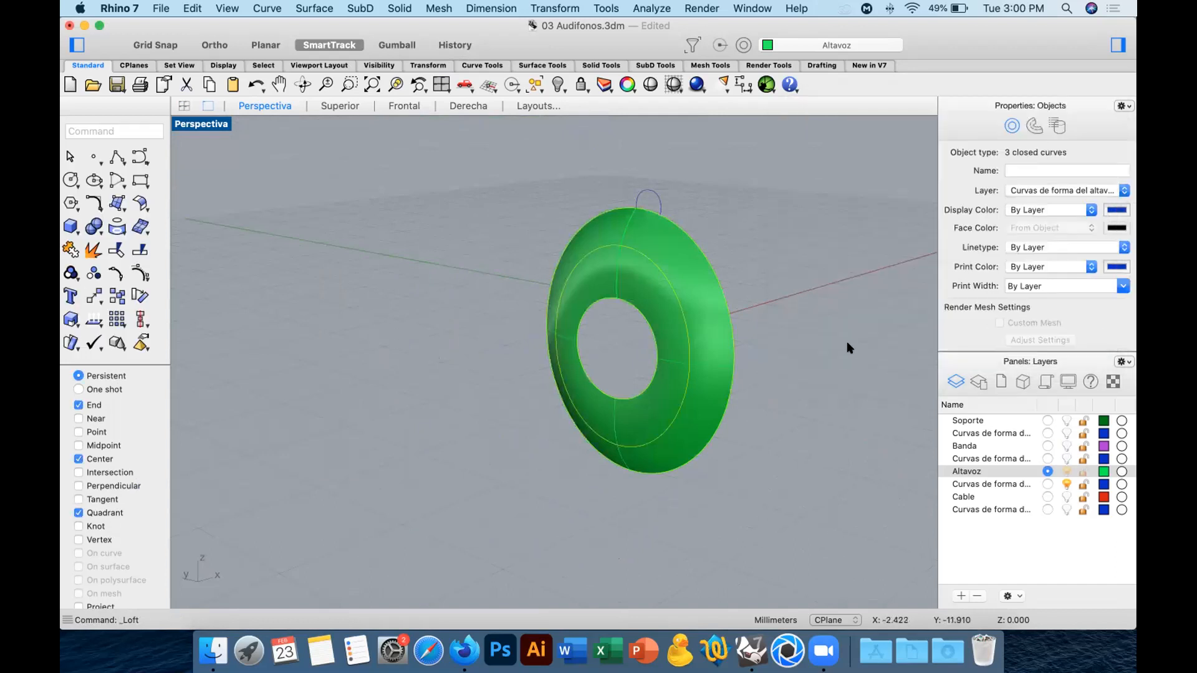
Extrude the closed inner circle of the lofted ring 2 mm to one side as a solid.
{"action": "left_click", "coordinate": [643, 325]}
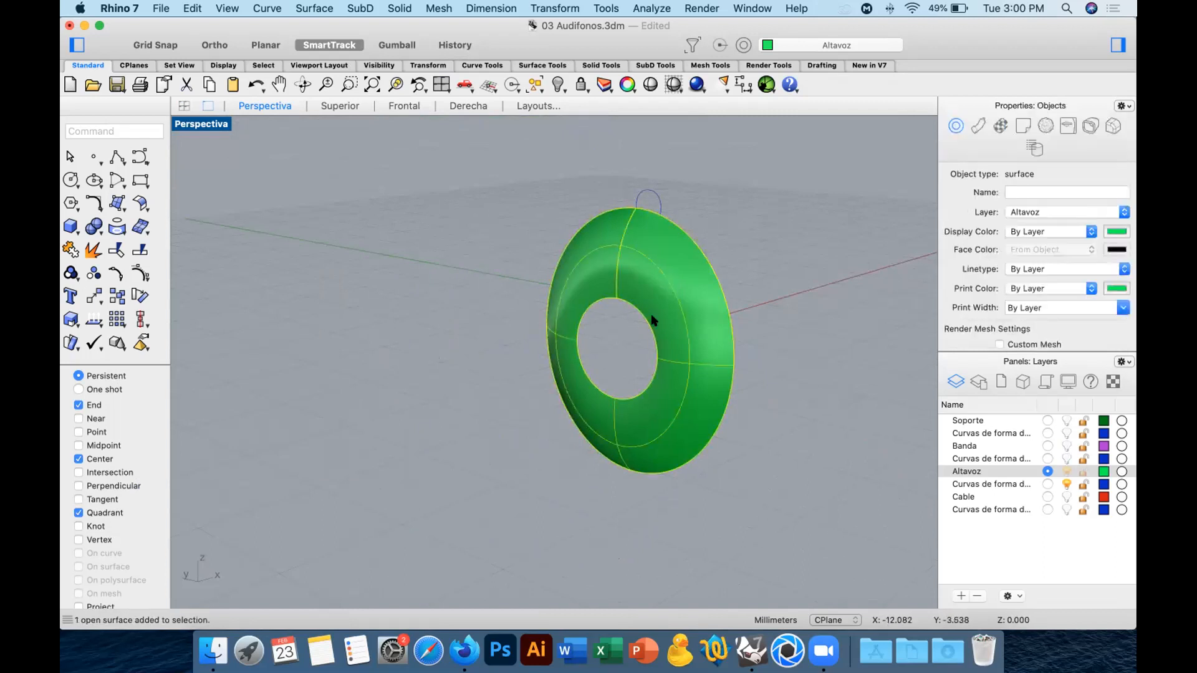
{"action": "left_click", "coordinate": [648, 321], "text": "shift"}
{"action": "left_click", "coordinate": [679, 324], "text": "super"}
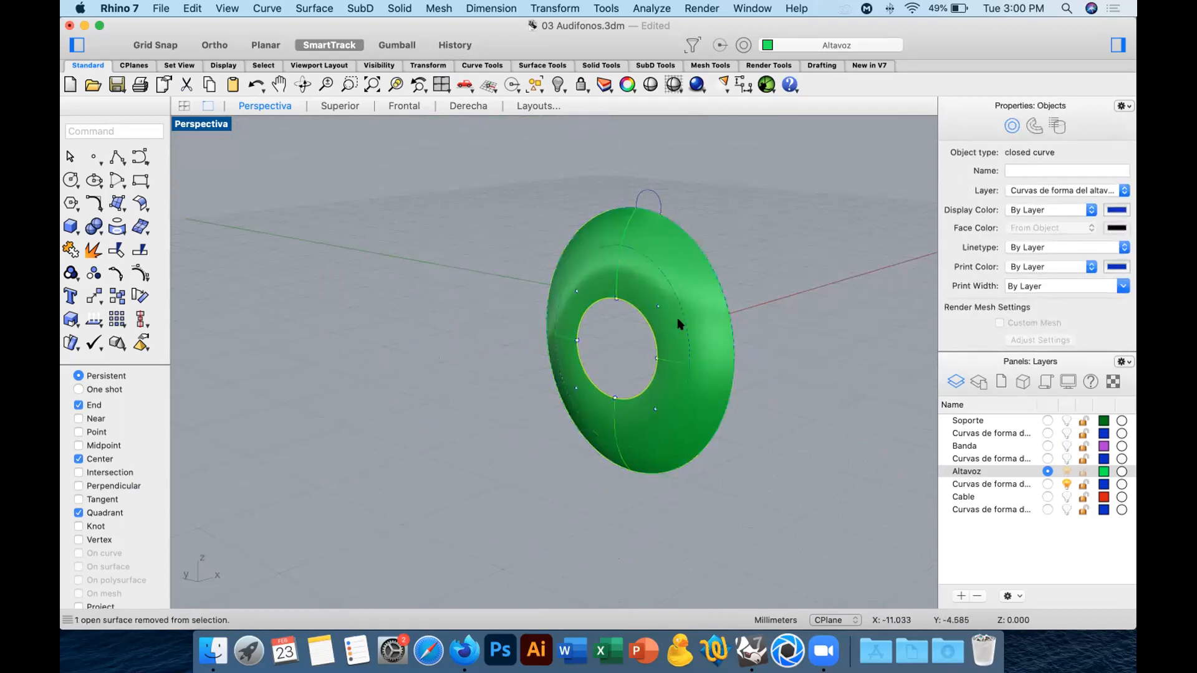
{"action": "left_click", "coordinate": [70, 227]}
{"action": "left_click", "coordinate": [175, 454]}
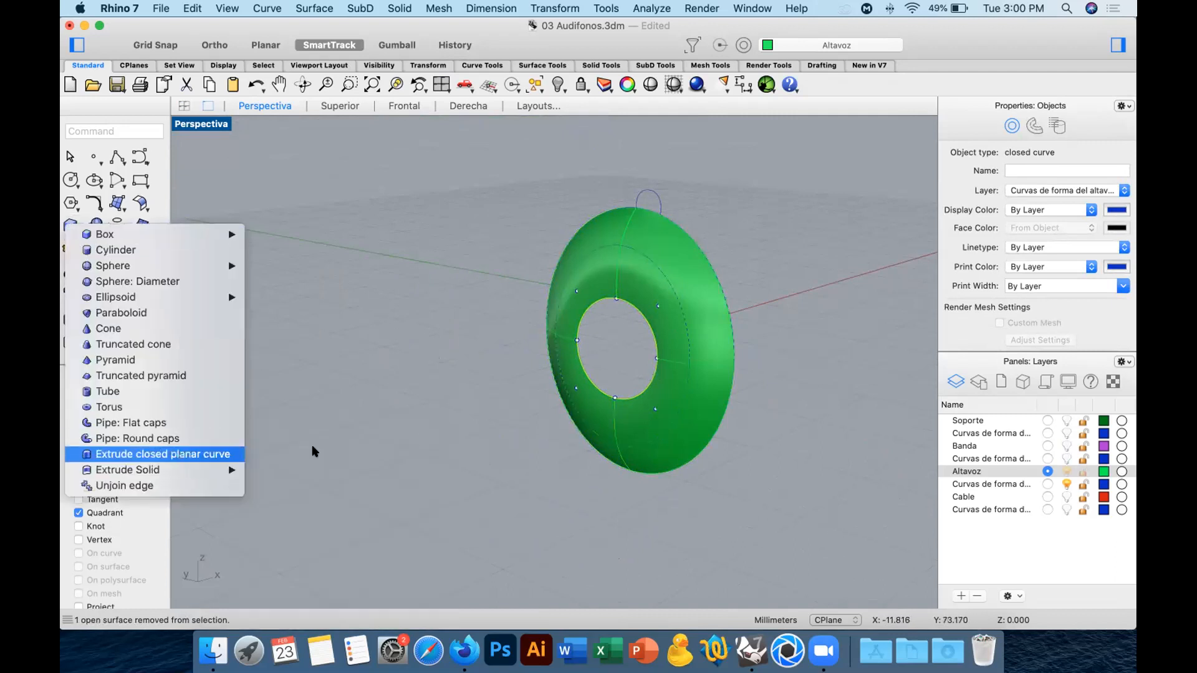
{"action": "left_click", "coordinate": [413, 409]}
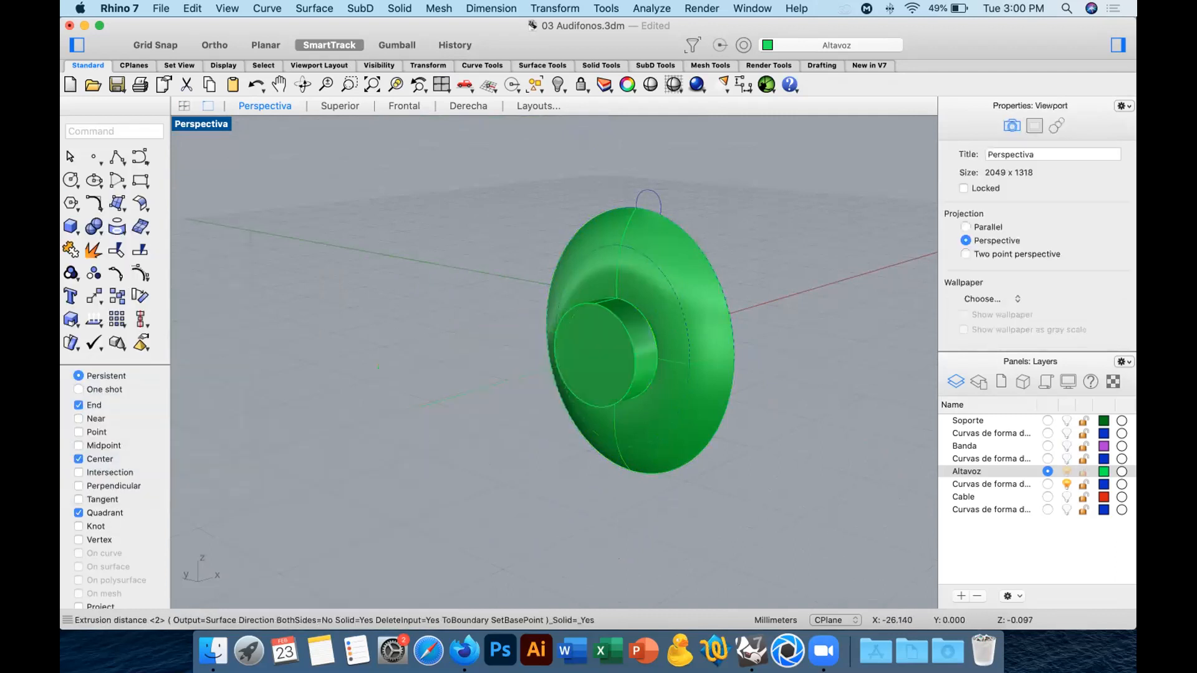
Examine the lofted ring and the extruded cylinder from both sides, selecting the cylinder to check that it is a separate object.
{"action": "right_click_drag", "start_coordinate": [493, 384], "coordinate": [441, 397], "text": "shift"}
{"action": "scroll", "coordinate": [579, 318], "scroll_direction": "up", "scroll_amount": 3}
{"action": "right_click_drag", "start_coordinate": [675, 356], "coordinate": [659, 358], "text": "shift"}
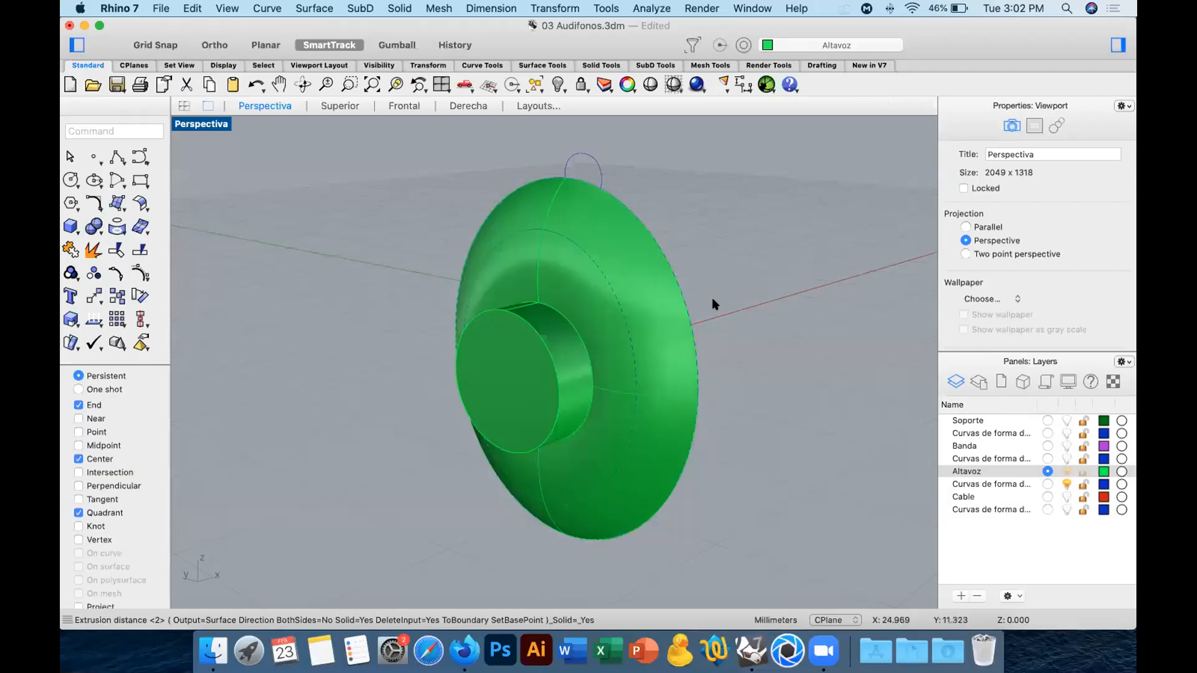
{"action": "right_click_drag", "start_coordinate": [745, 349], "coordinate": [689, 334]}
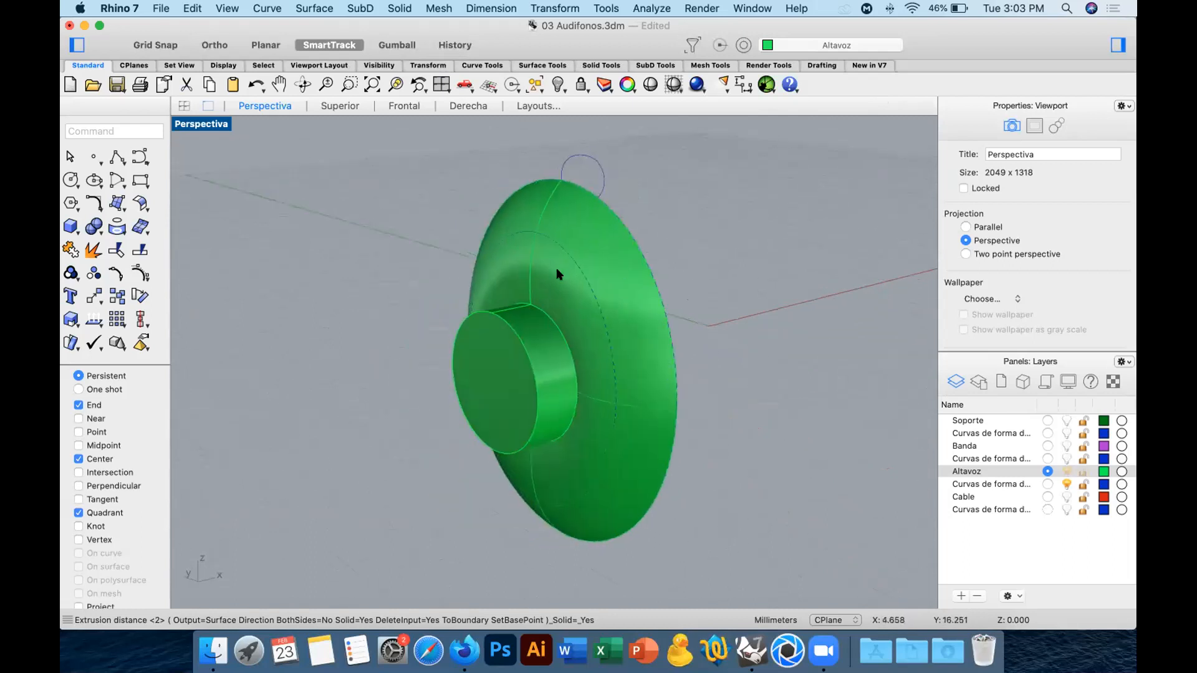
{"action": "left_click", "coordinate": [549, 282]}
{"action": "left_click", "coordinate": [519, 353]}
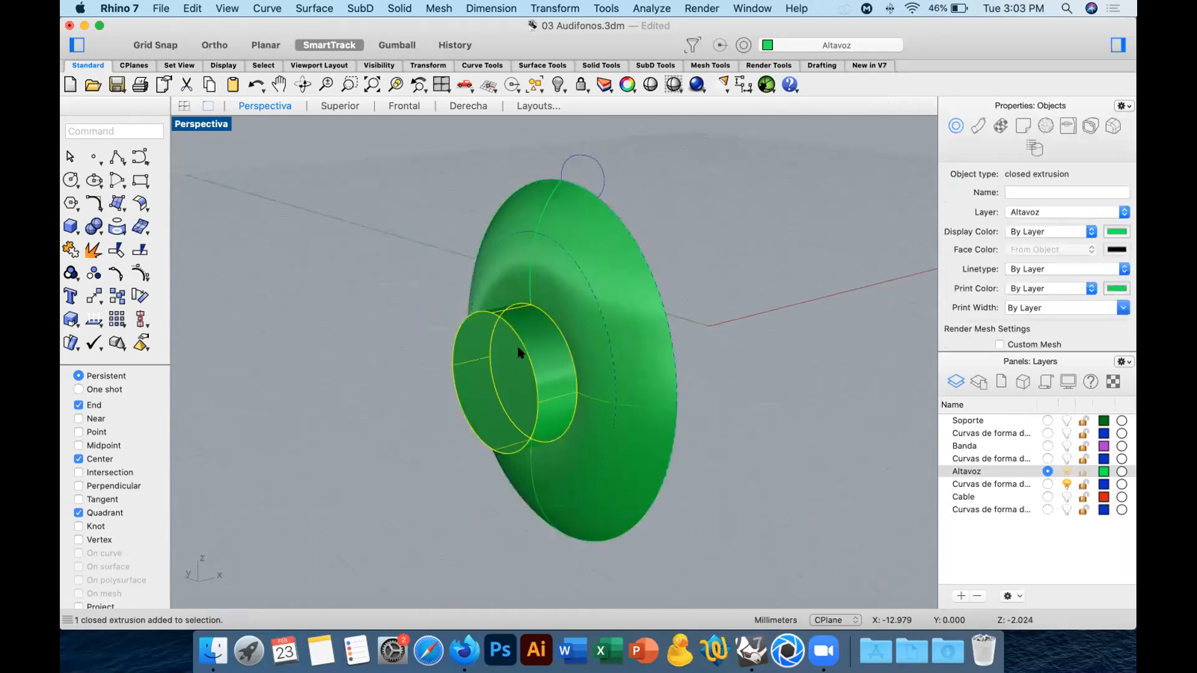
{"action": "mouse_move", "coordinate": [649, 349]}
{"action": "right_mouse_down"}
{"action": "mouse_move", "coordinate": [593, 347]}
{"action": "mouse_move", "coordinate": [659, 344]}
{"action": "right_mouse_up"}
{"action": "mouse_move", "coordinate": [762, 334]}
{"action": "right_mouse_down"}
{"action": "mouse_move", "coordinate": [623, 330]}
{"action": "mouse_move", "coordinate": [773, 336]}
{"action": "right_mouse_up"}
{"action": "left_click", "coordinate": [773, 332]}
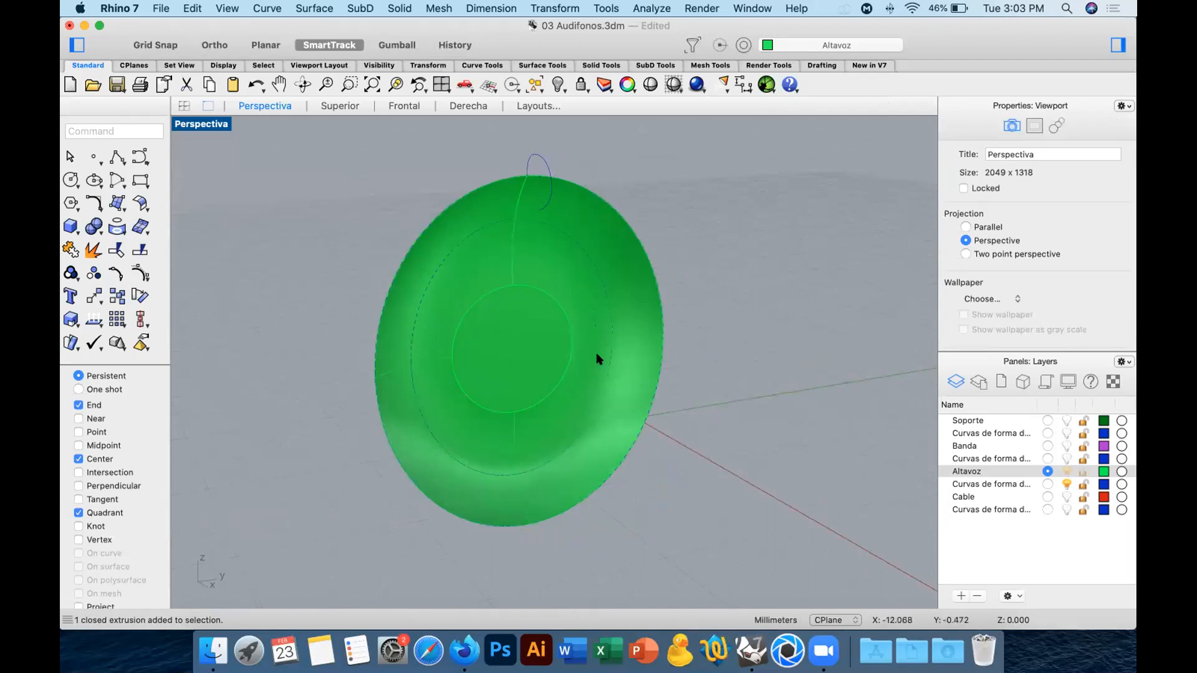
{"action": "right_click_drag", "start_coordinate": [660, 363], "coordinate": [749, 347]}
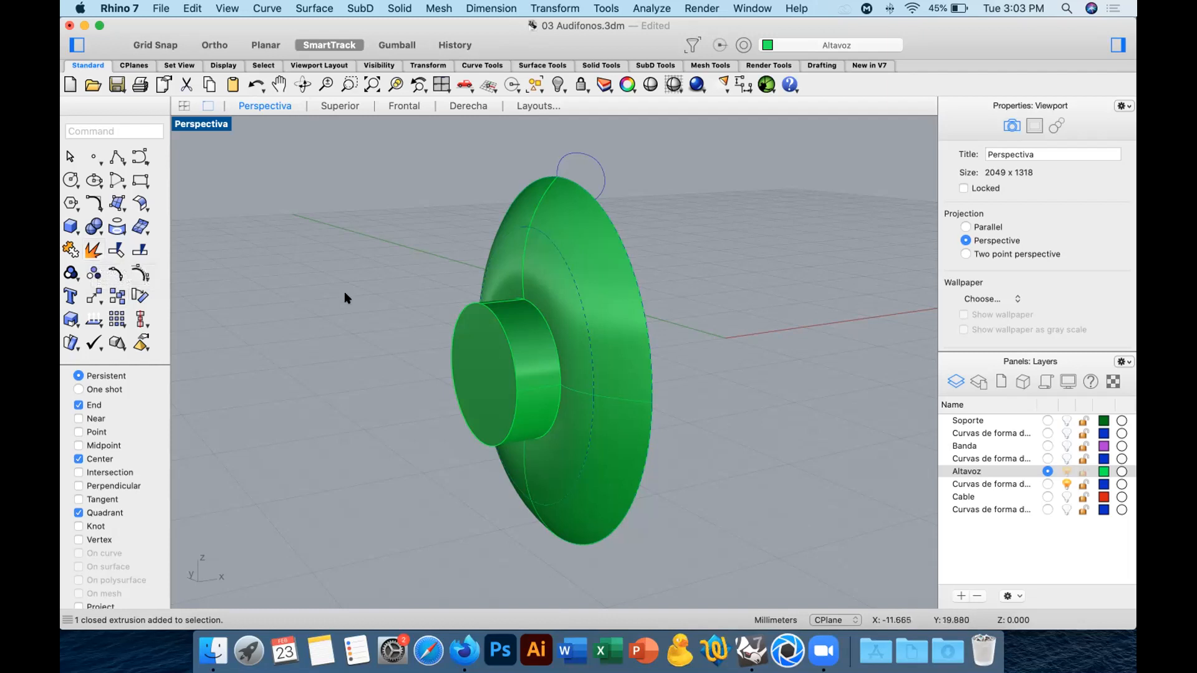
{"action": "right_click_drag", "start_coordinate": [499, 349], "coordinate": [471, 354]}
{"action": "right_click_drag", "start_coordinate": [395, 339], "coordinate": [413, 342]}
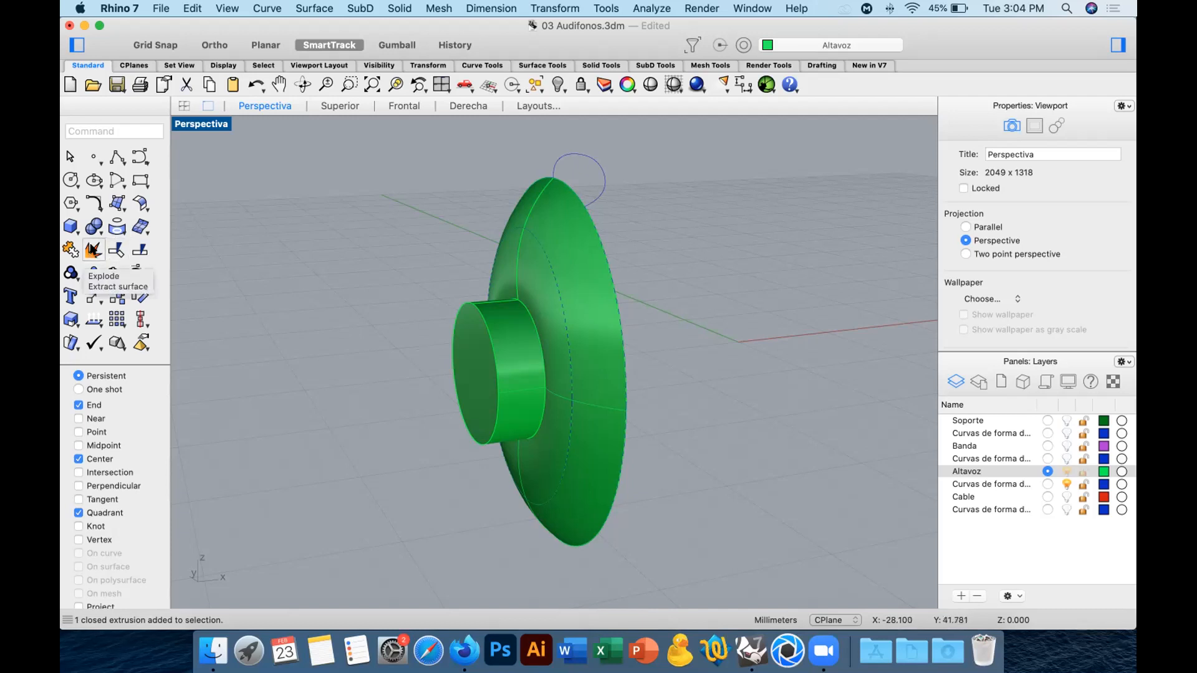
Extract the cylinder's circular face at the ring's inner opening, delete it, and check the resulting cavity.
{"action": "right_click", "coordinate": [93, 250]}
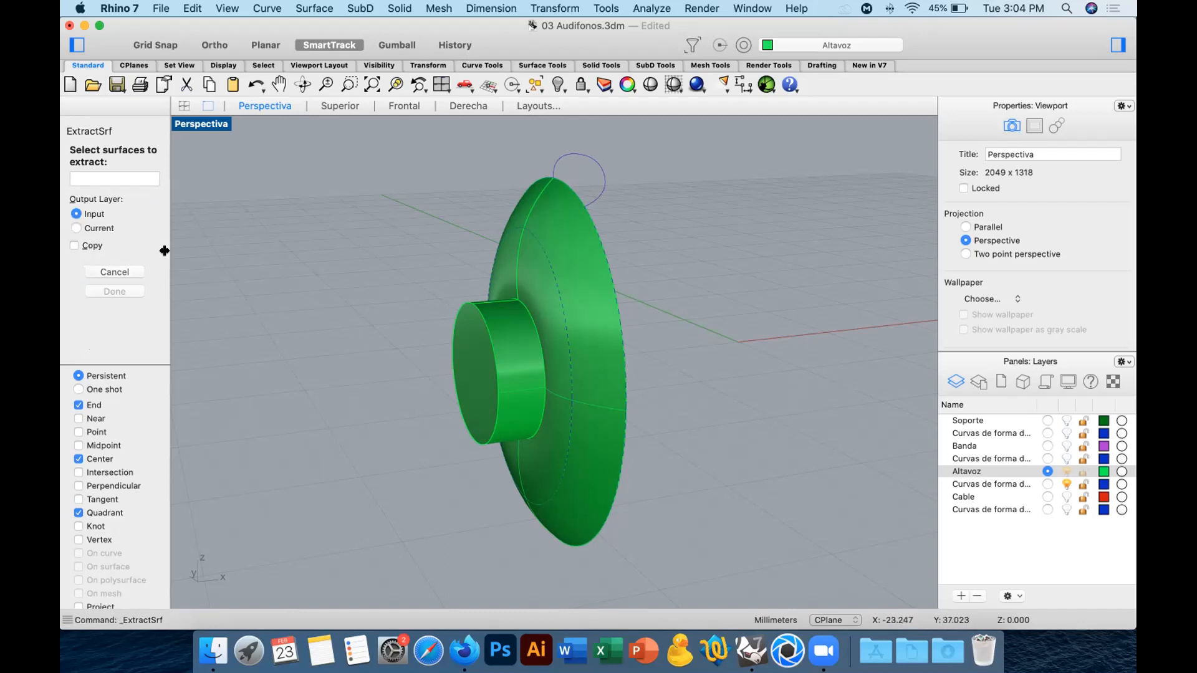
{"action": "right_click_drag", "start_coordinate": [388, 291], "coordinate": [627, 374]}
{"action": "left_click", "coordinate": [516, 340]}
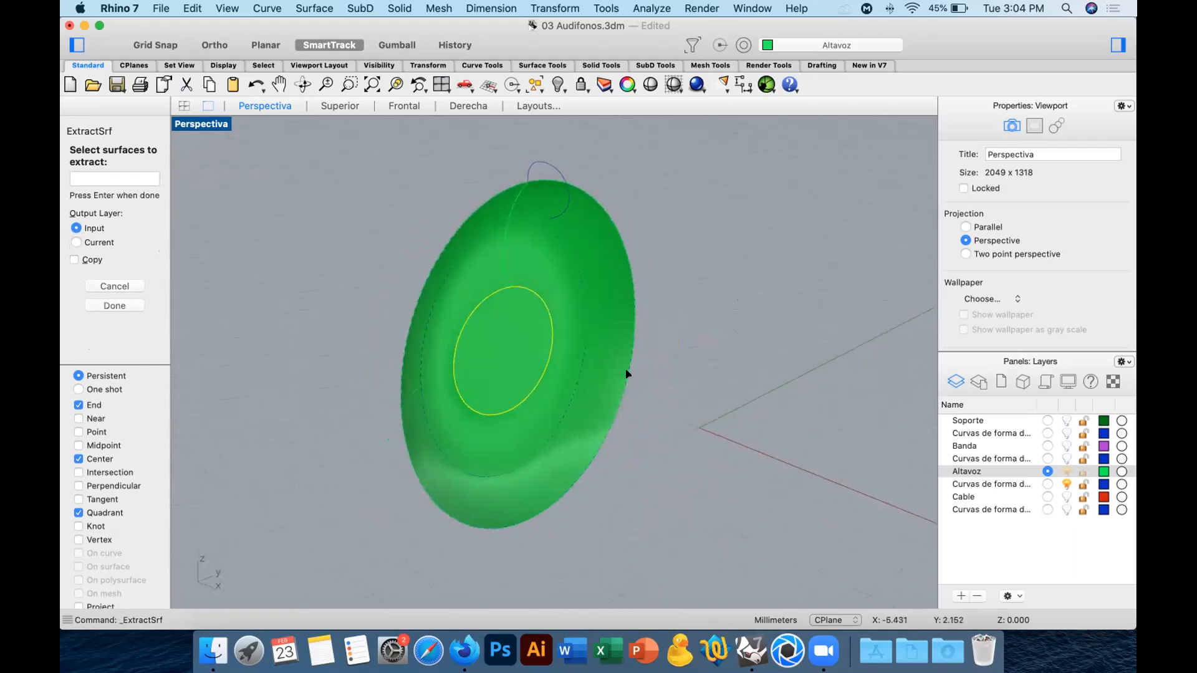
{"action": "key", "text": "Return"}
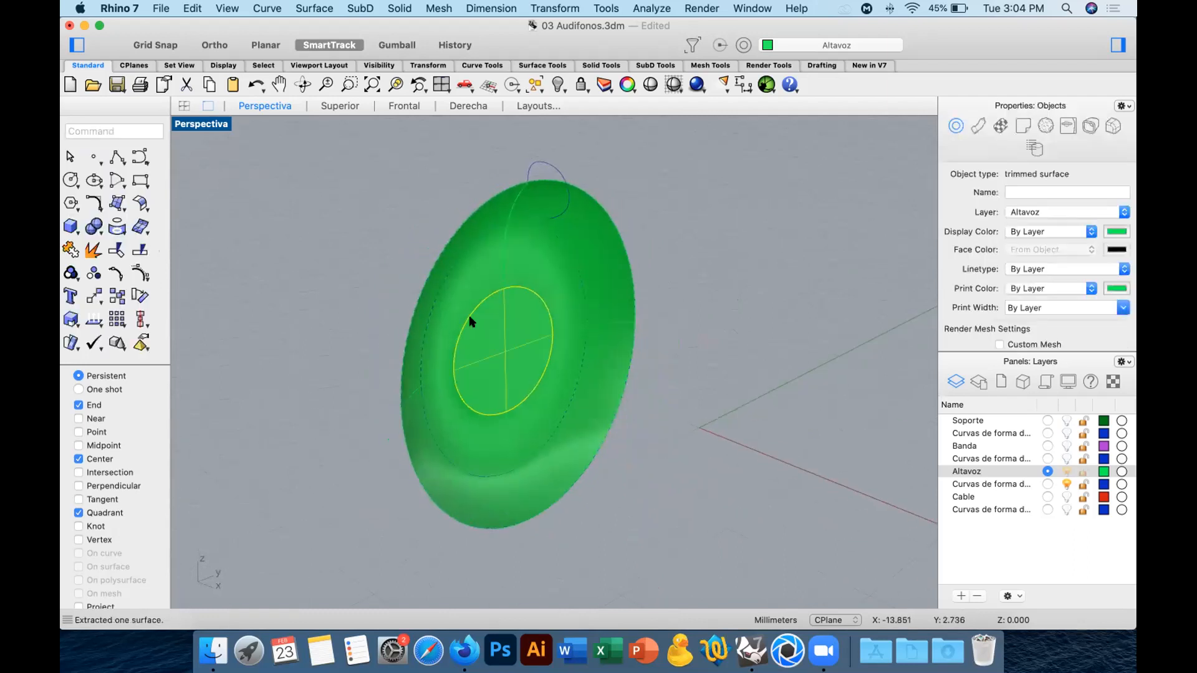
{"action": "key", "text": "Delete"}
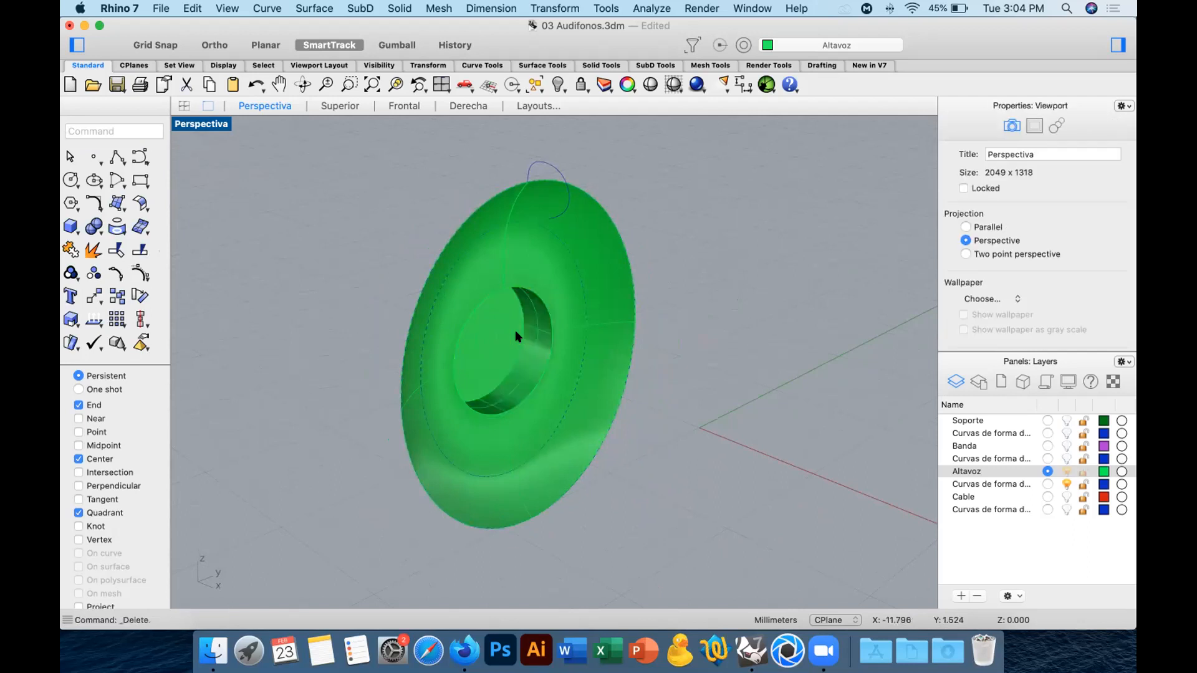
{"action": "right_click_drag", "start_coordinate": [515, 337], "coordinate": [552, 354]}
{"action": "left_click", "coordinate": [552, 355]}
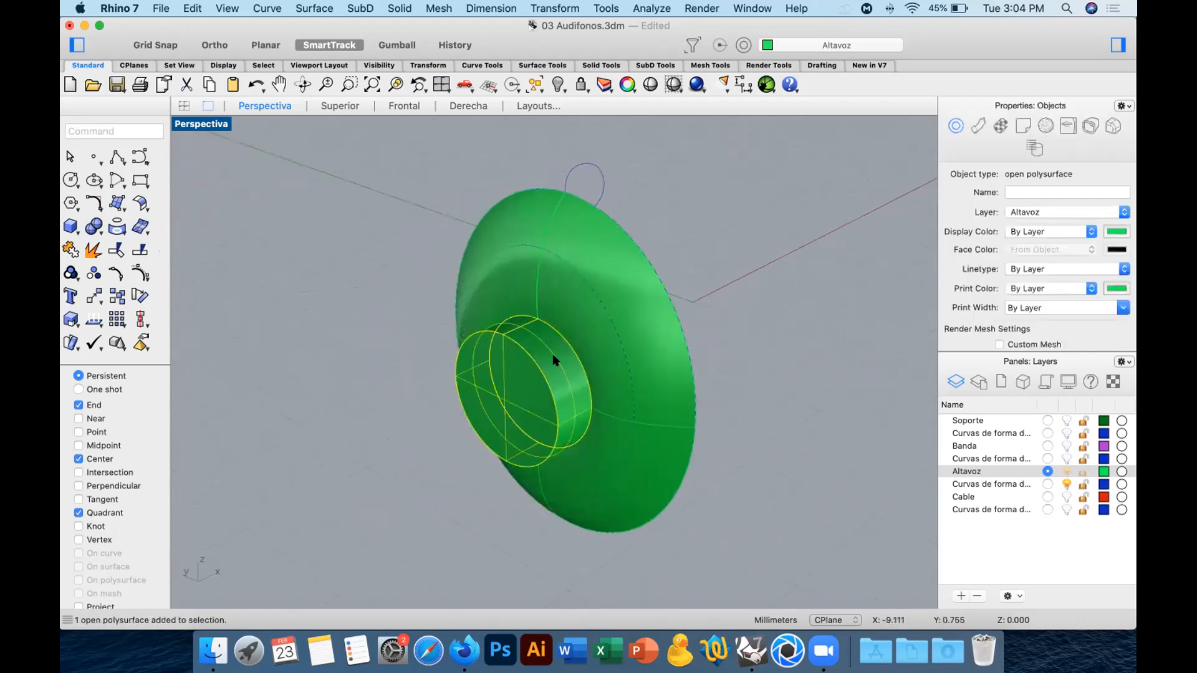
{"action": "left_click", "coordinate": [747, 394]}
{"action": "right_click_drag", "start_coordinate": [761, 342], "coordinate": [521, 331]}
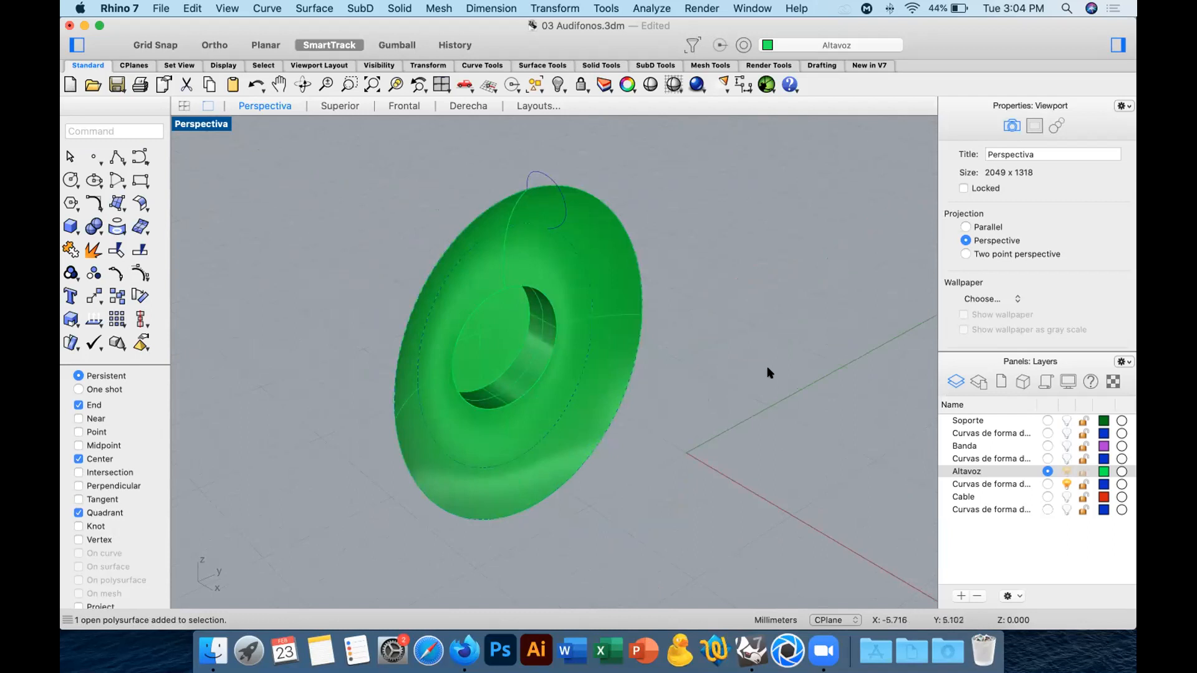
Join the open cylinder and the lofted ring into one polysurface and check the joined object.
{"action": "right_click_drag", "start_coordinate": [541, 355], "coordinate": [667, 357]}
{"action": "left_click", "coordinate": [536, 364]}
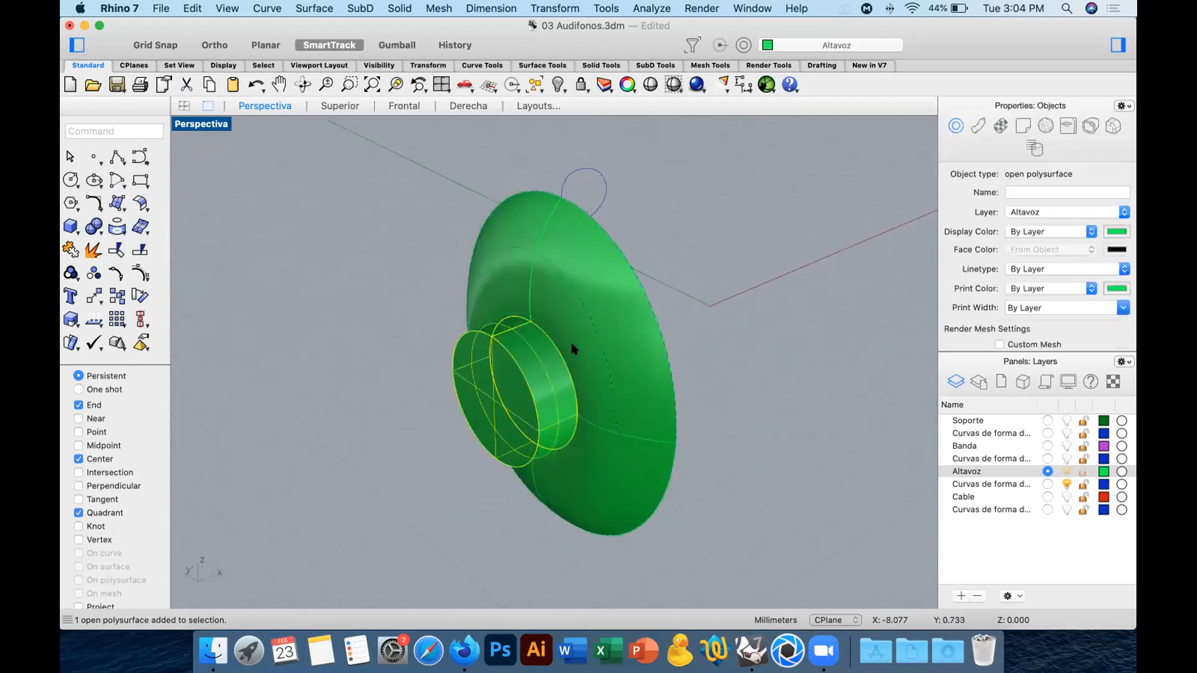
{"action": "left_click", "coordinate": [576, 346], "text": "shift"}
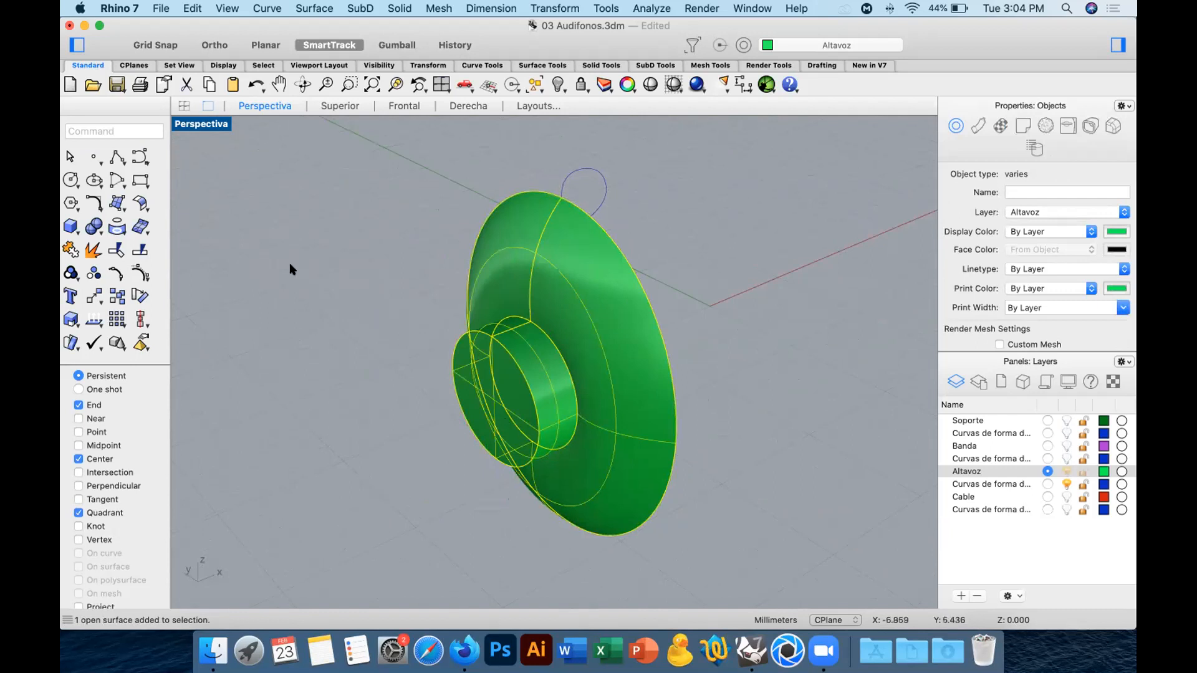
{"action": "left_click", "coordinate": [71, 250]}
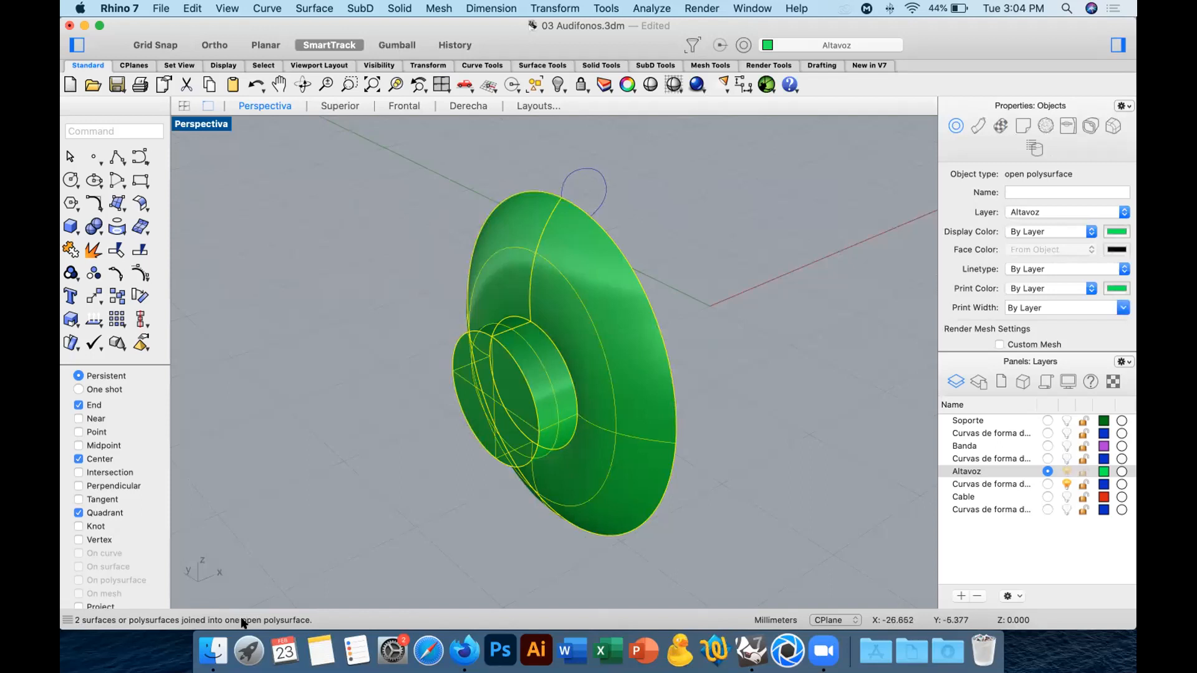
{"action": "left_click", "coordinate": [428, 487]}
{"action": "left_click", "coordinate": [571, 426]}
{"action": "mouse_move", "coordinate": [571, 426]}
{"action": "right_mouse_down"}
{"action": "mouse_move", "coordinate": [642, 429]}
{"action": "mouse_move", "coordinate": [563, 426]}
{"action": "right_mouse_up"}
{"action": "left_click", "coordinate": [378, 456]}
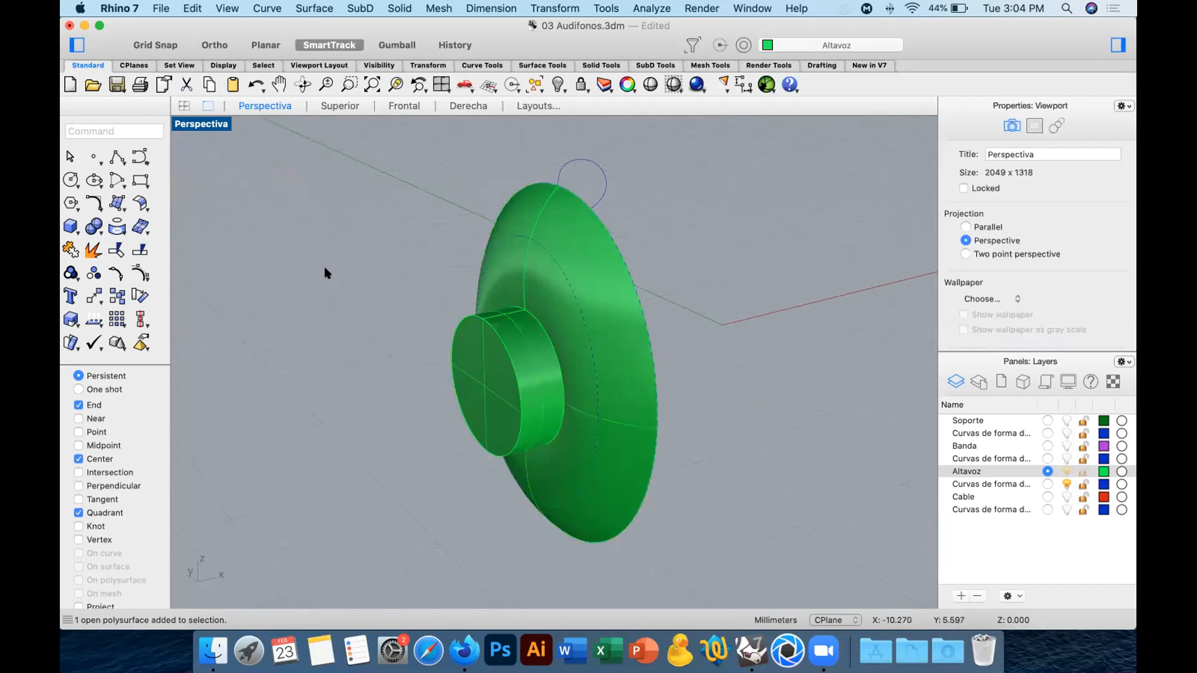
Fillet the outer circular edge of the small cylinder on the speaker's back with a radius of 1 mm.
{"action": "left_click", "coordinate": [92, 227]}
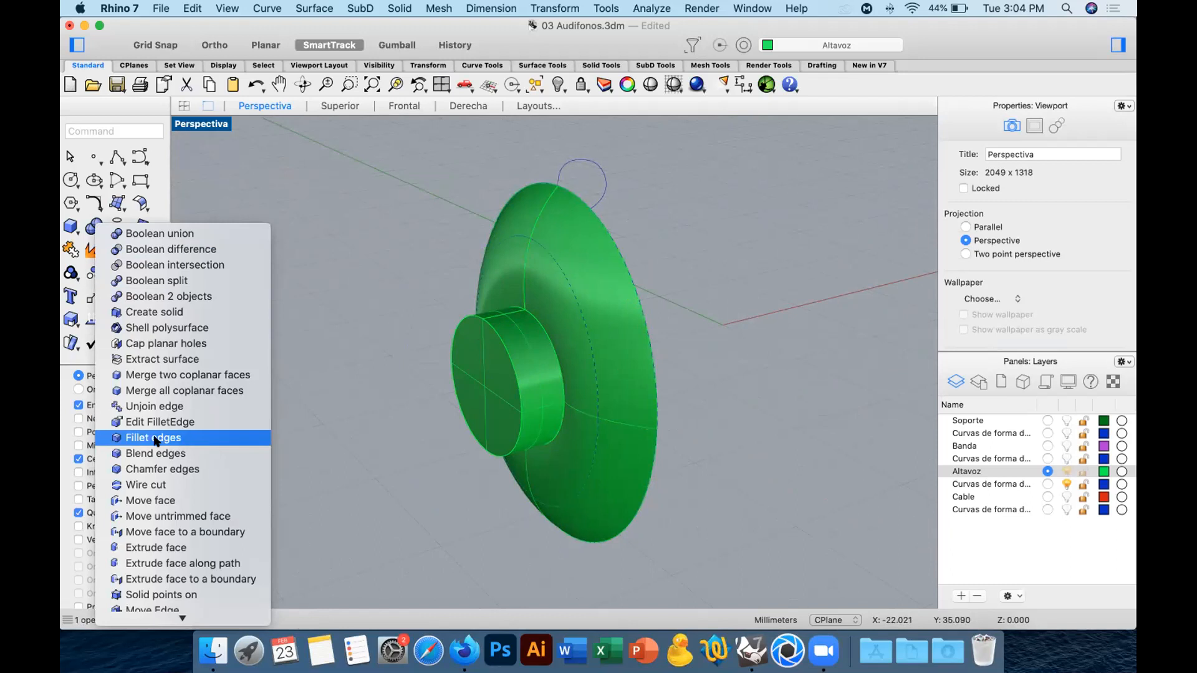
{"action": "left_click", "coordinate": [203, 439]}
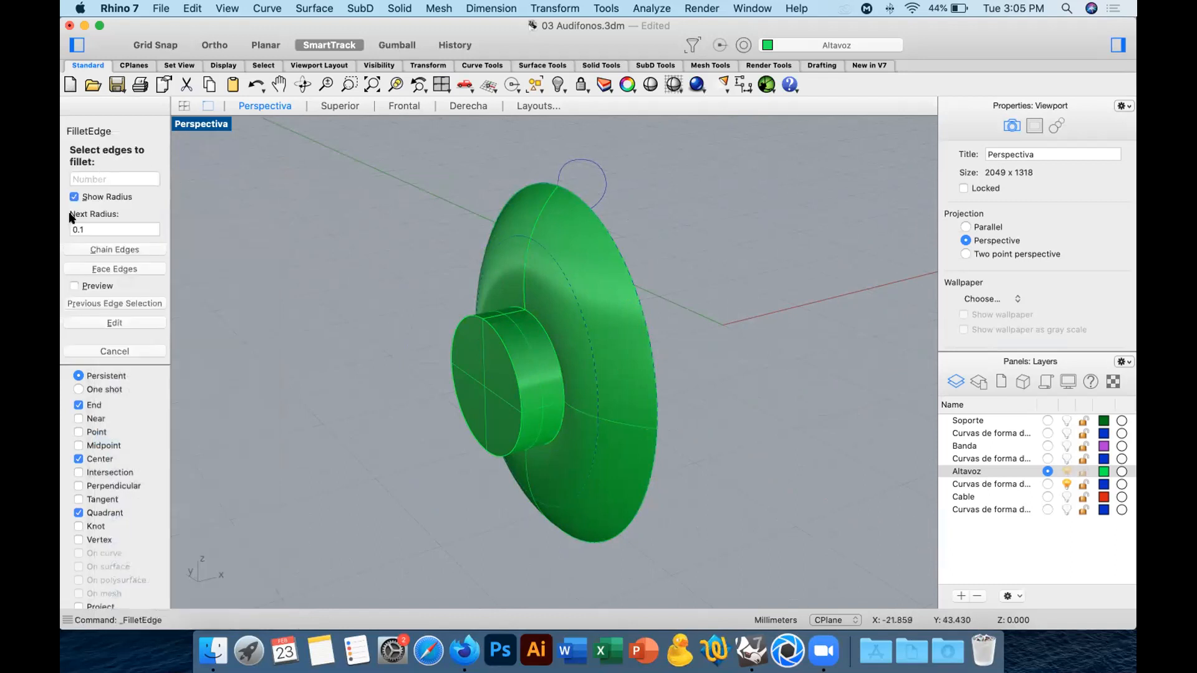
{"action": "left_click", "coordinate": [88, 227]}
{"action": "type", "text": "1"}
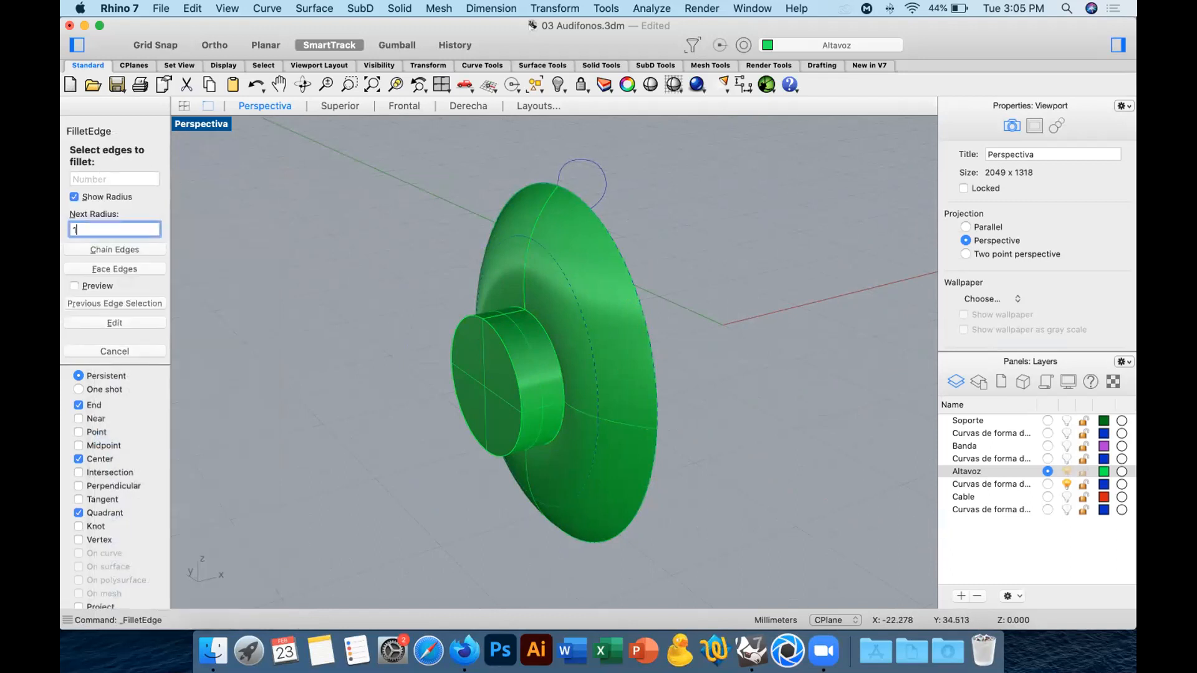
{"action": "key", "text": "Return"}
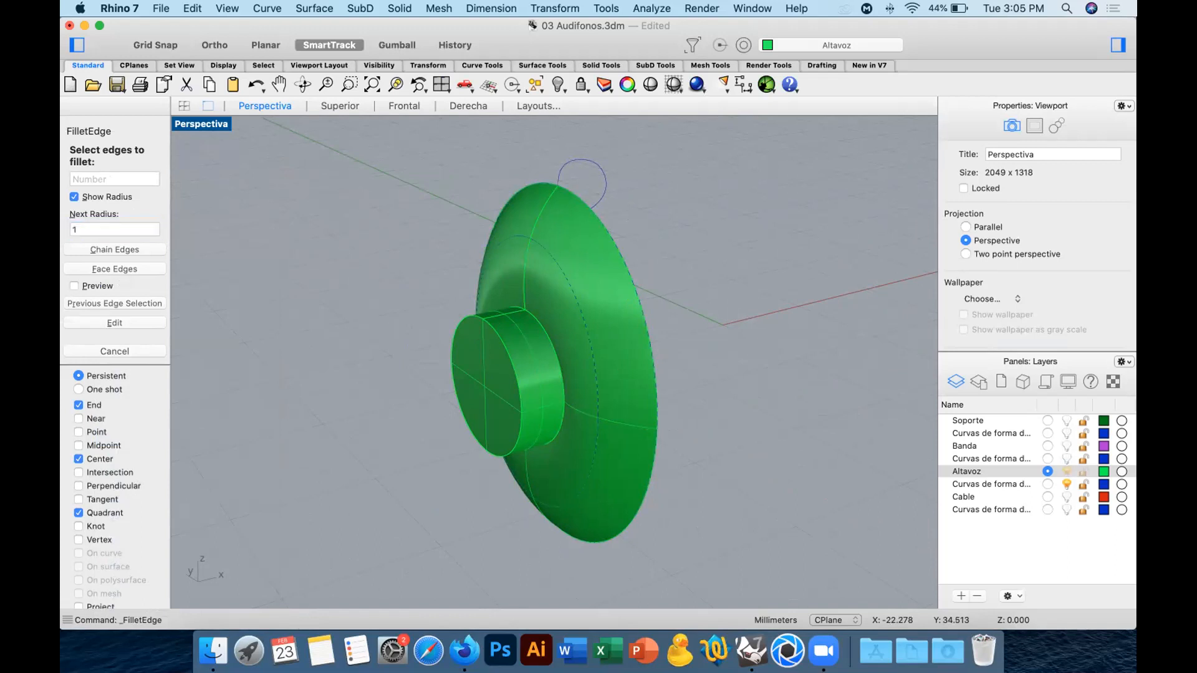
{"action": "left_click", "coordinate": [504, 344]}
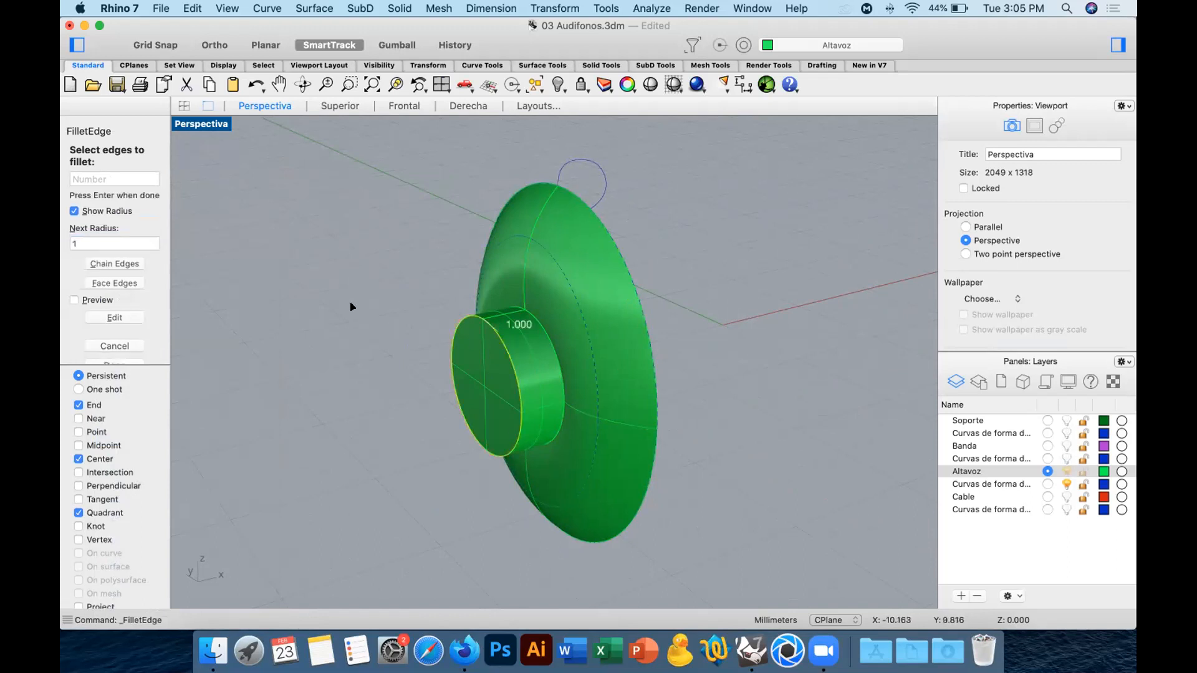
{"action": "key", "text": "Return"}
{"action": "key", "text": "Return"}
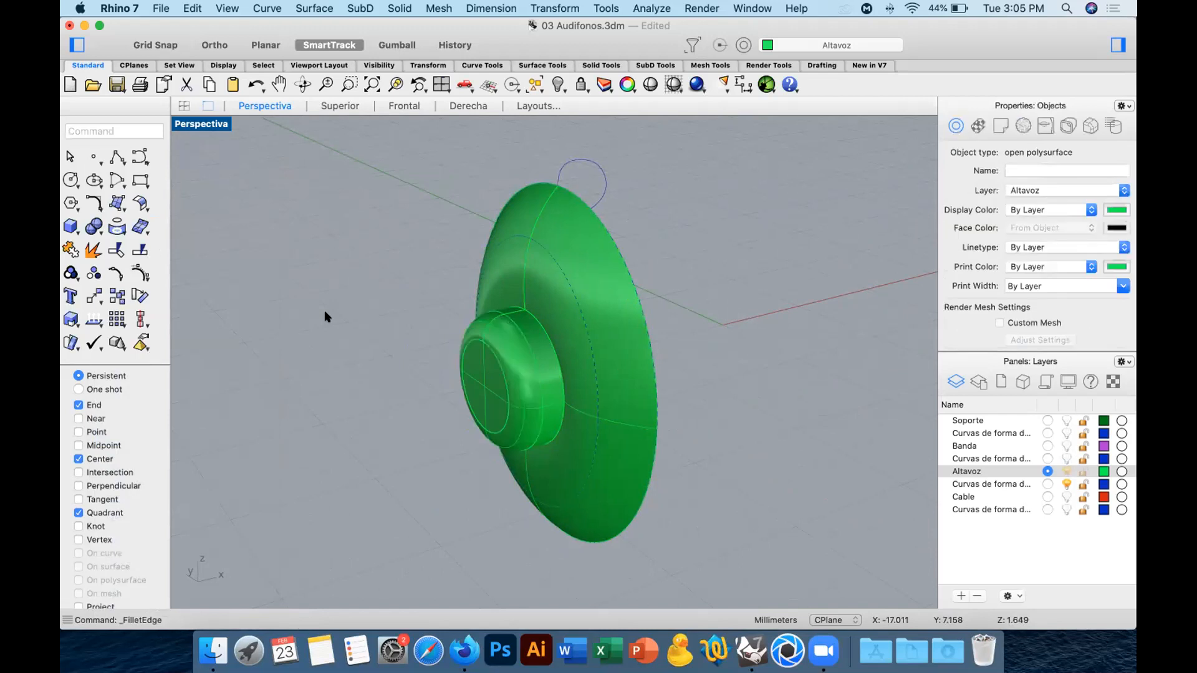
Examine the speaker's open side and check which closed curve runs along its outer rim.
{"action": "right_click_drag", "start_coordinate": [484, 318], "coordinate": [385, 275]}
{"action": "left_click", "coordinate": [452, 233]}
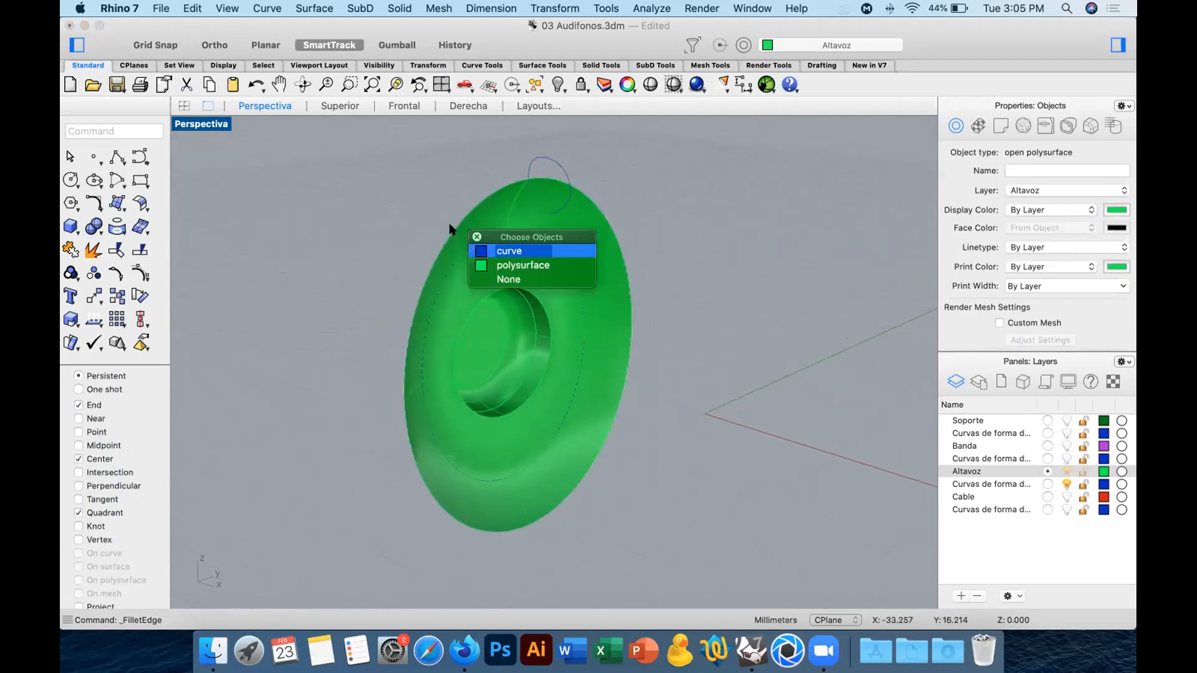
{"action": "left_click", "coordinate": [486, 245]}
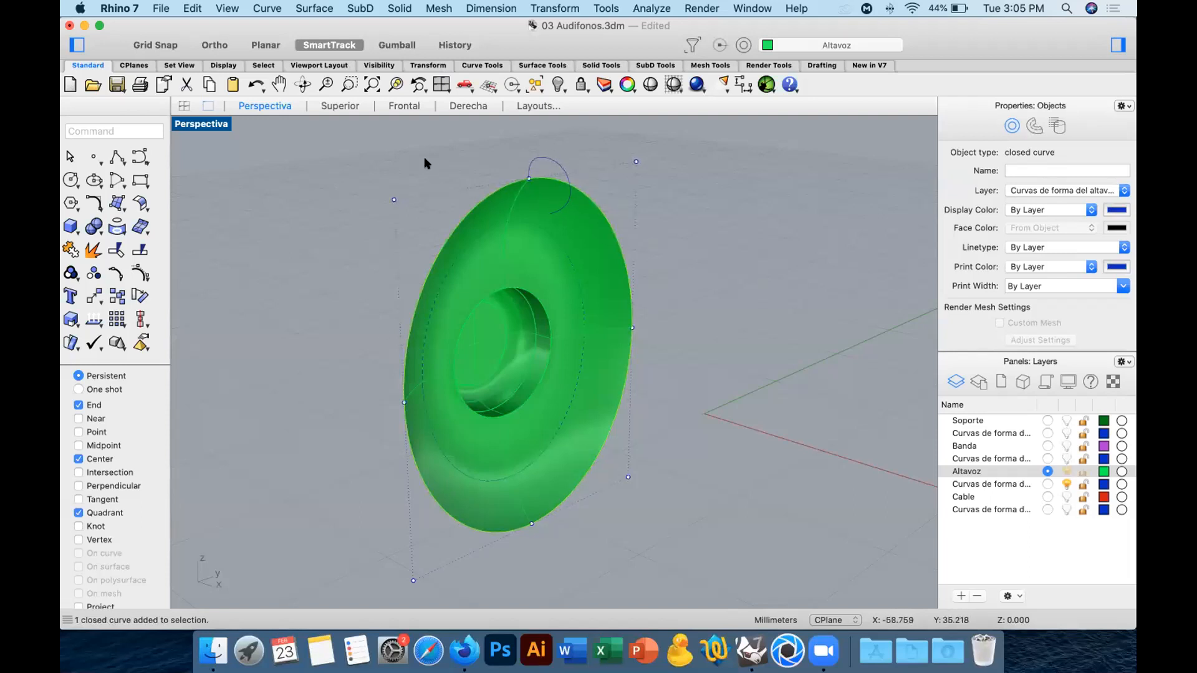
{"action": "left_click", "coordinate": [394, 179]}
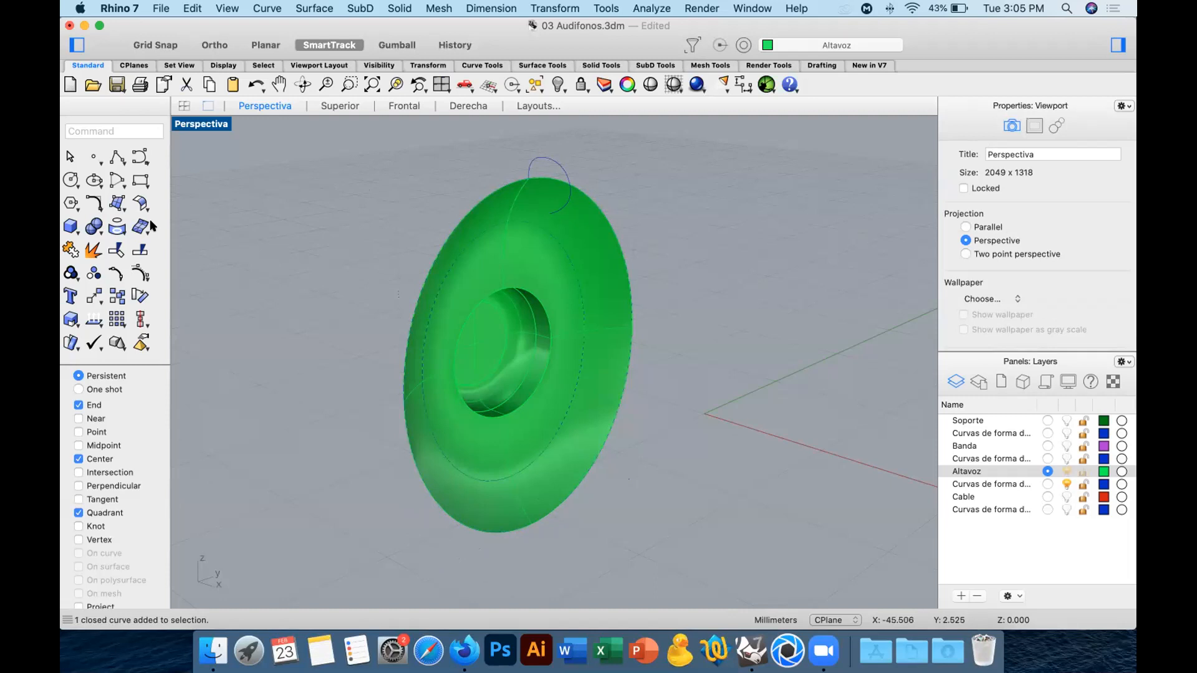
Try a one-rail sweep of the open hook-shaped profile along the closed outer rim curve, and check the profile and the preview.
{"action": "left_click", "coordinate": [119, 206]}
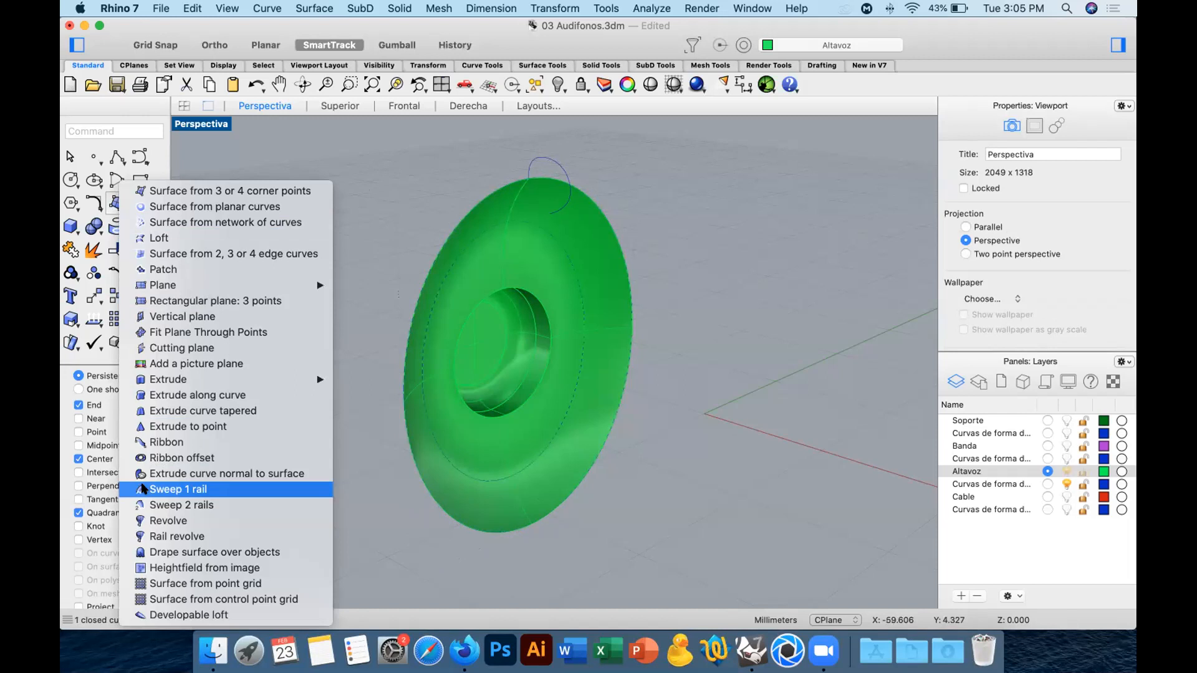
{"action": "left_click", "coordinate": [219, 496]}
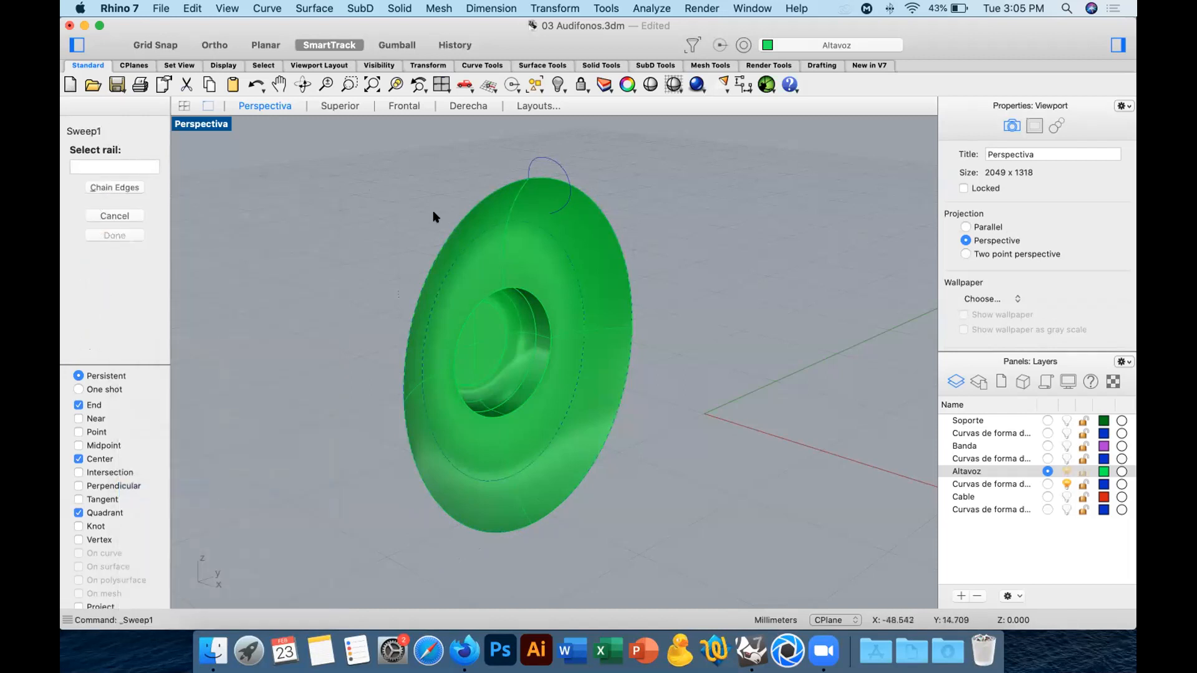
{"action": "left_click", "coordinate": [469, 210]}
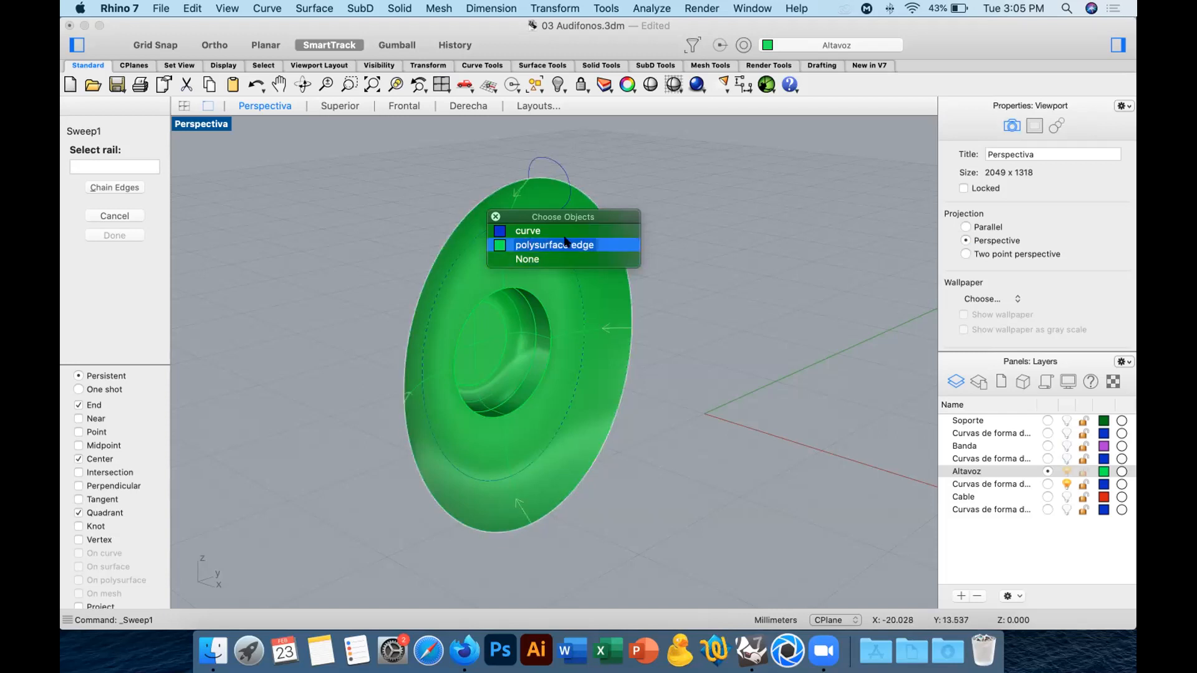
{"action": "left_click", "coordinate": [529, 232]}
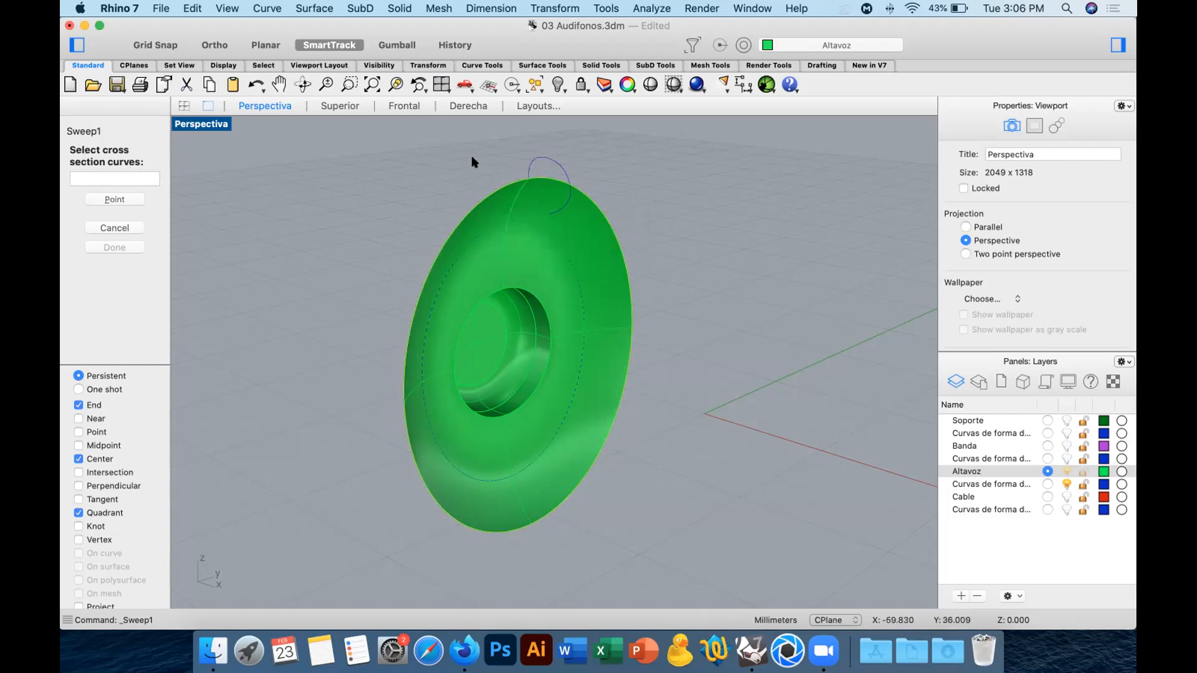
{"action": "left_click", "coordinate": [543, 161]}
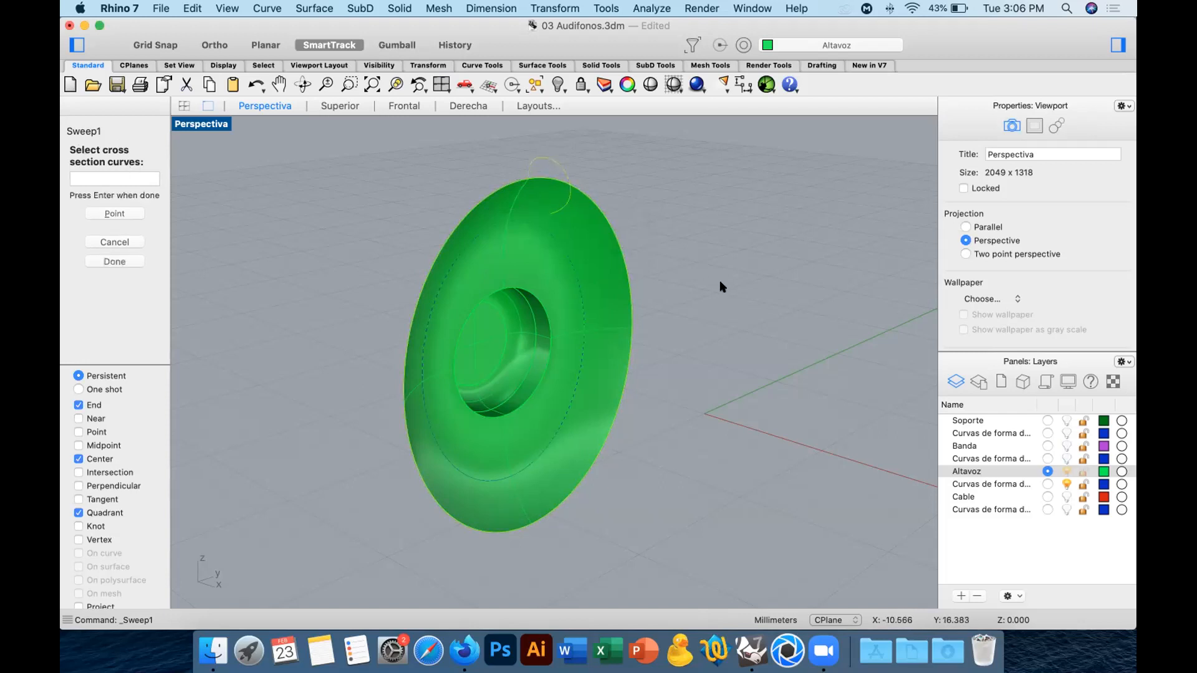
{"action": "key", "text": "Return"}
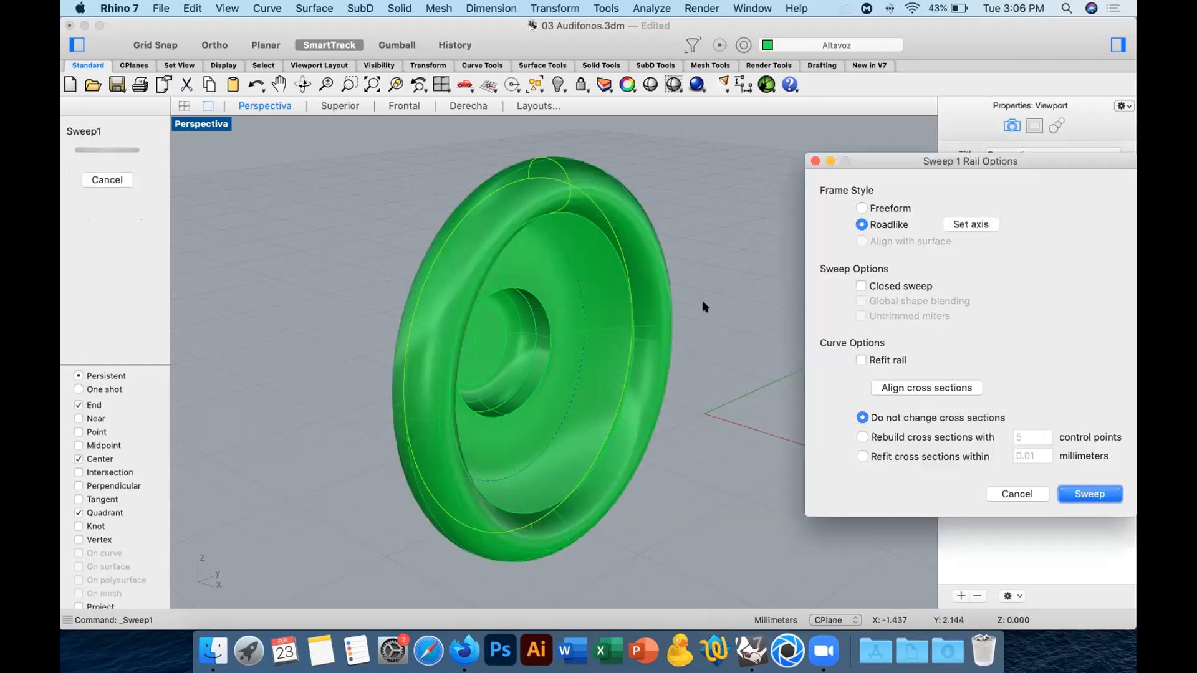
{"action": "right_click_drag", "start_coordinate": [578, 442], "coordinate": [588, 203]}
{"action": "key", "text": "Return"}
{"action": "left_click", "coordinate": [590, 209]}
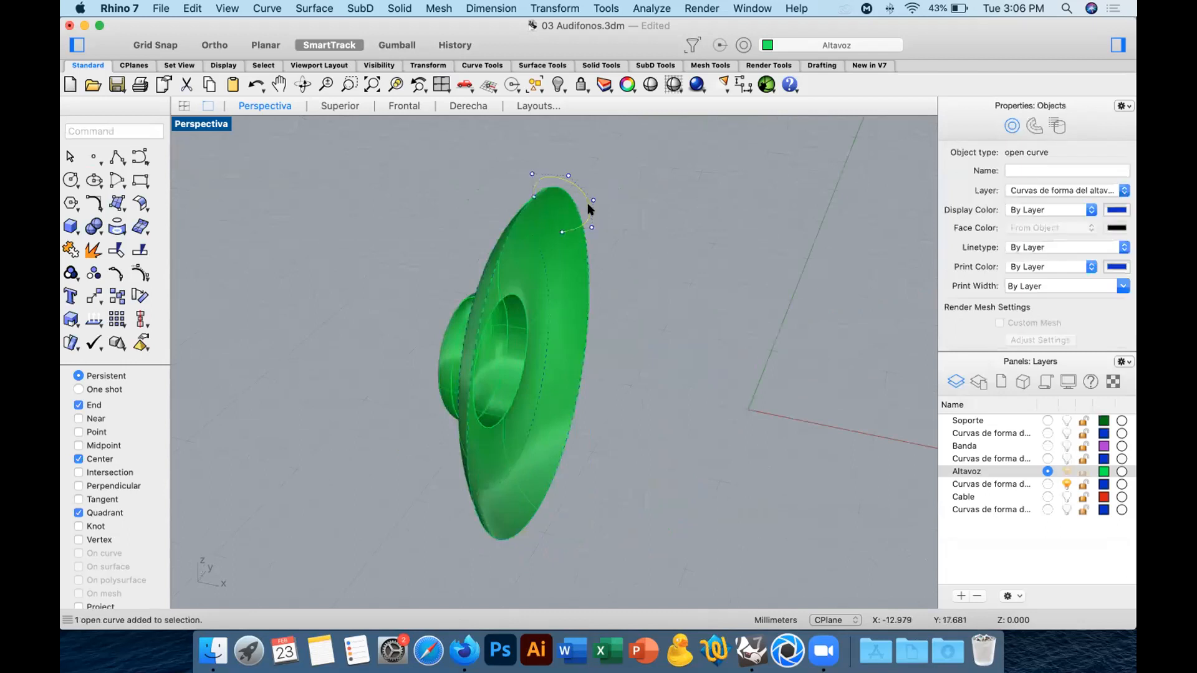
{"action": "left_click", "coordinate": [669, 226]}
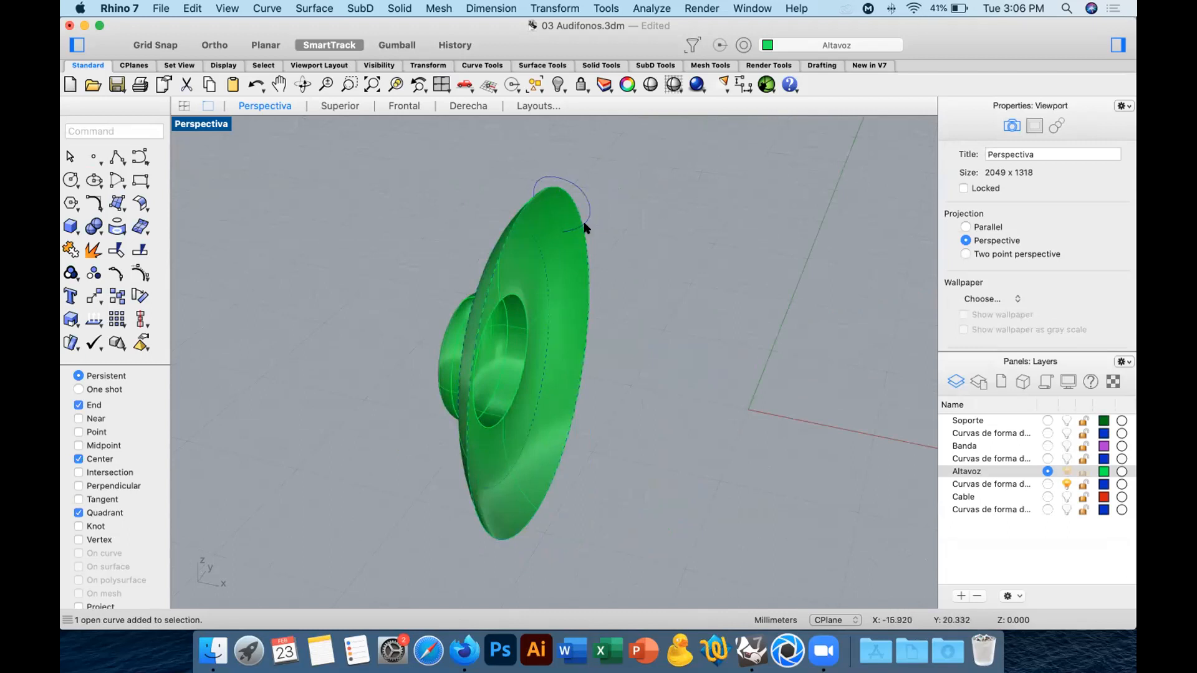
Draw a straight two-point polyline outward from the side quadrant of the speaker's outer rim.
{"action": "left_click", "coordinate": [116, 156]}
{"action": "left_click", "coordinate": [588, 297]}
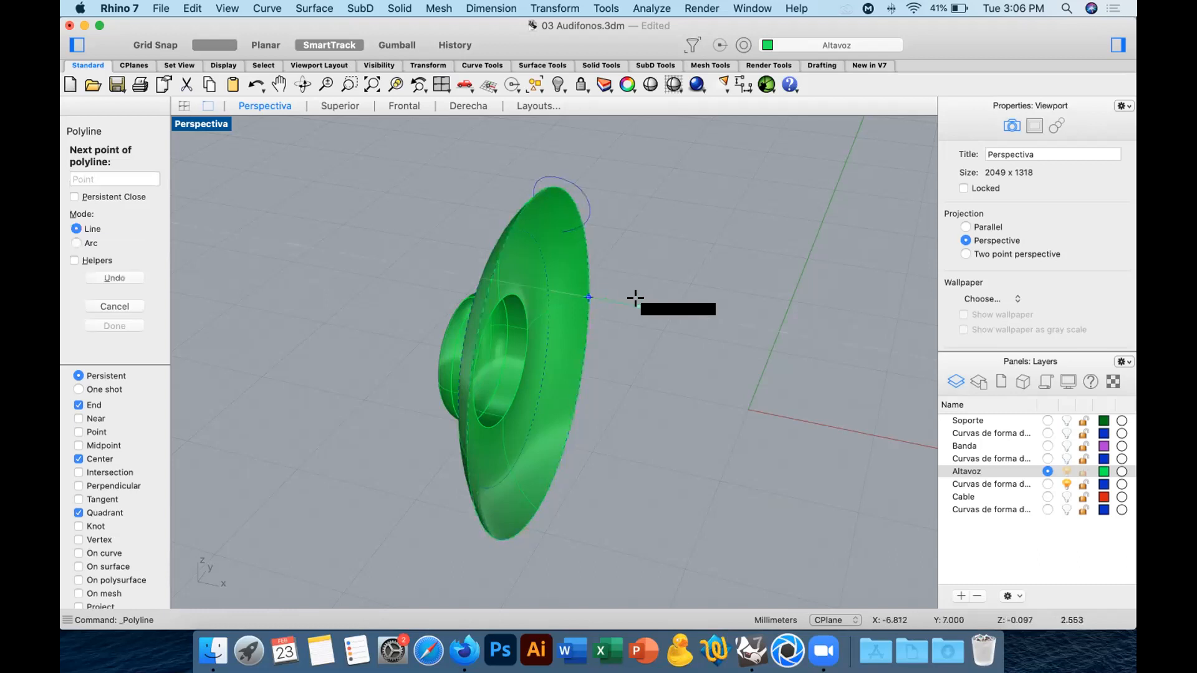
{"action": "key", "text": "Escape"}
{"action": "right_click_drag", "start_coordinate": [684, 350], "coordinate": [640, 359]}
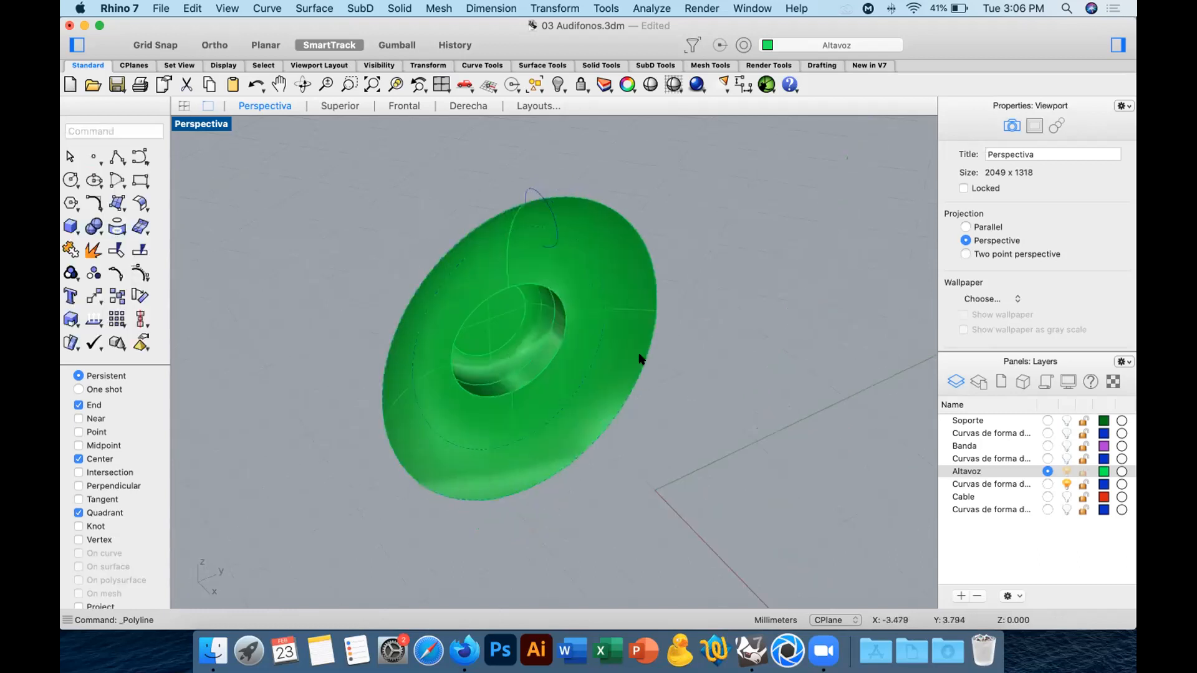
{"action": "right_click_drag", "start_coordinate": [705, 334], "coordinate": [690, 316]}
{"action": "key", "text": "Return"}
{"action": "left_click", "coordinate": [624, 297]}
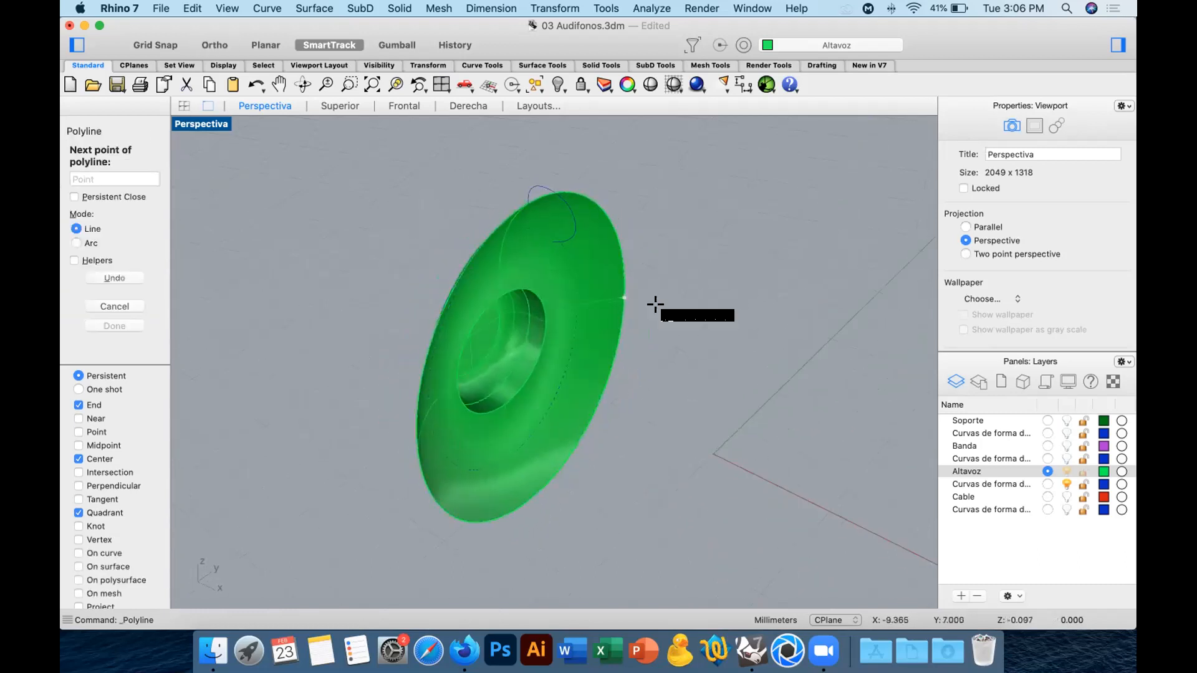
{"action": "left_click", "coordinate": [711, 314]}
{"action": "key", "text": "Return"}
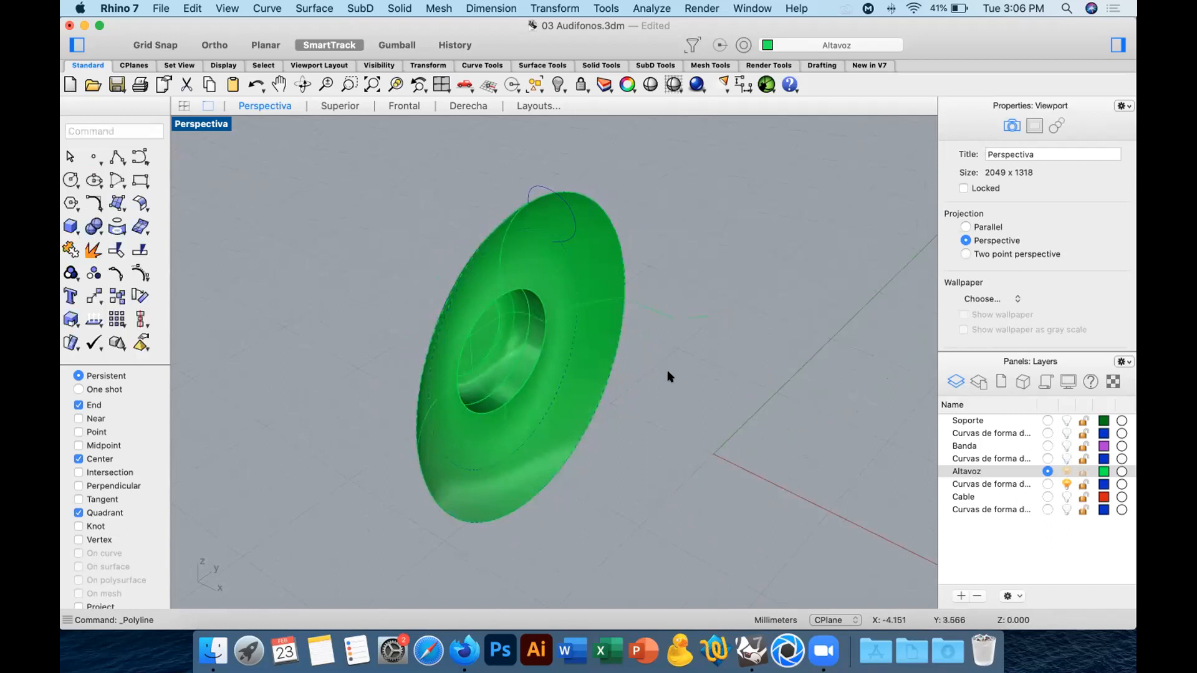
In the front view, draw a wavy degree 3 curve with four control points, starting at the rim's lowest point.
{"action": "right_click_drag", "start_coordinate": [669, 377], "coordinate": [668, 331]}
{"action": "key", "text": "Return"}
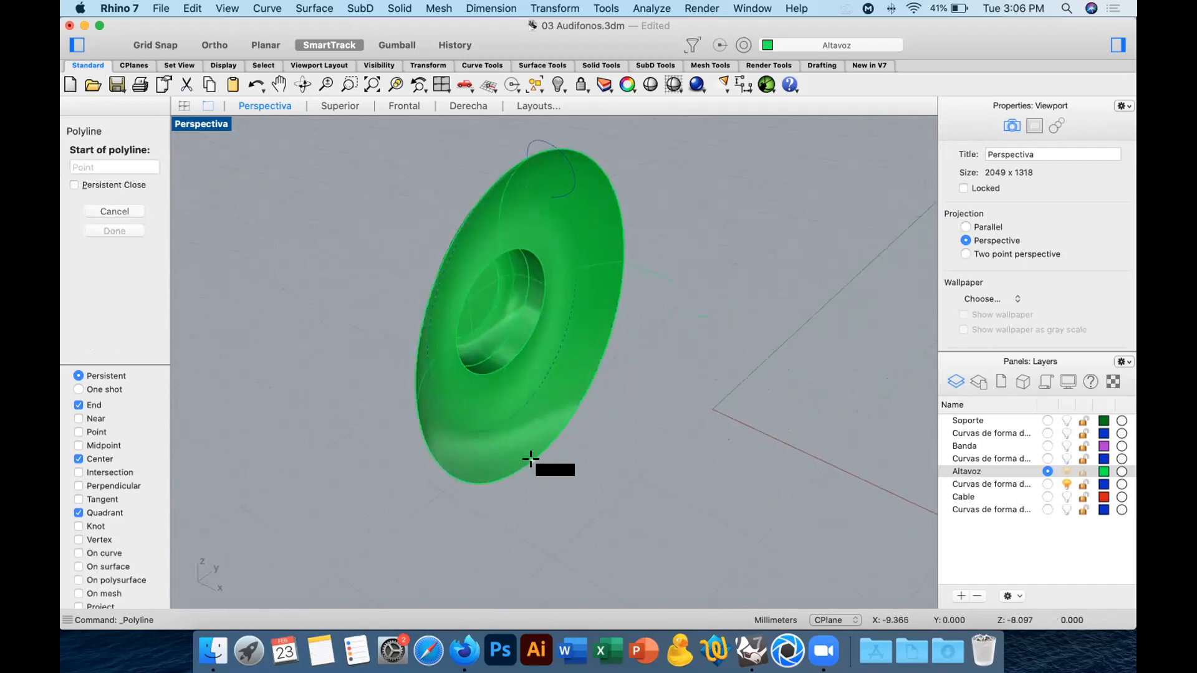
{"action": "left_click", "coordinate": [451, 107]}
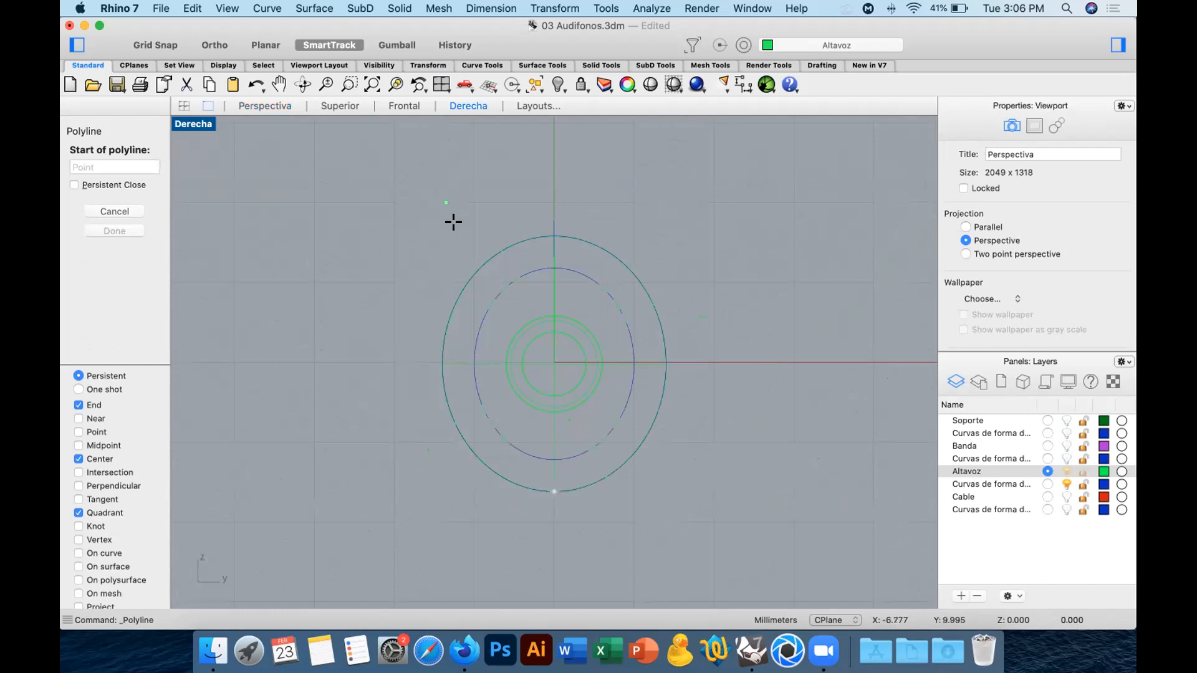
{"action": "left_click", "coordinate": [403, 107]}
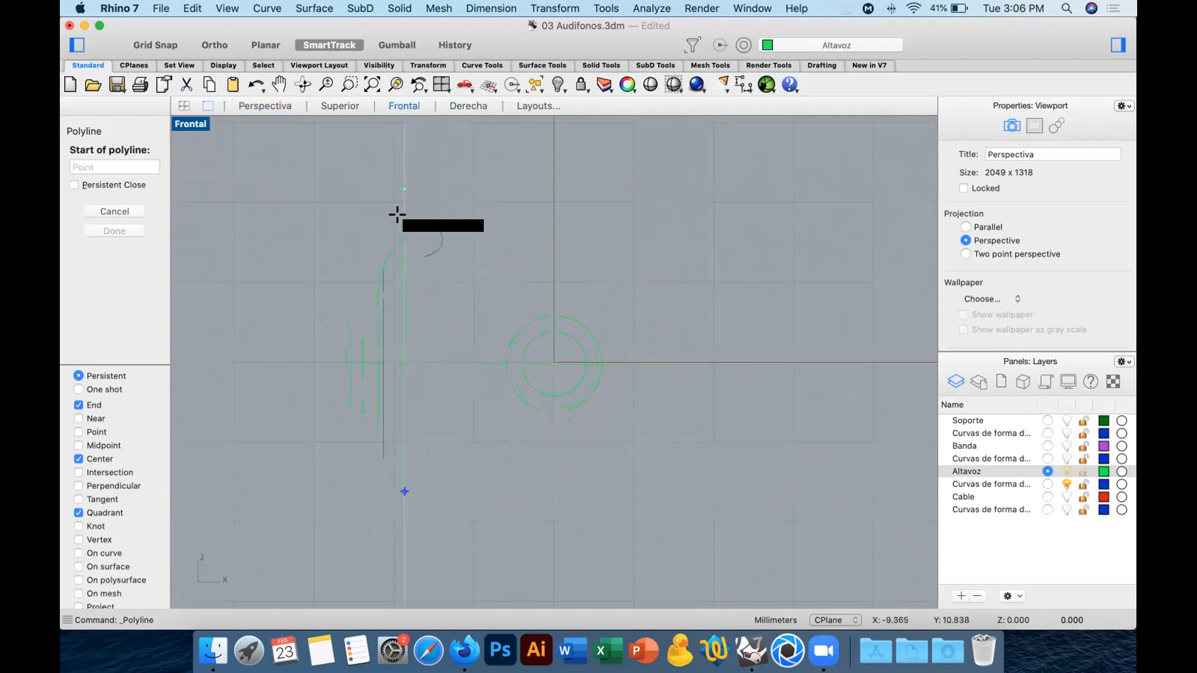
{"action": "left_click", "coordinate": [130, 214]}
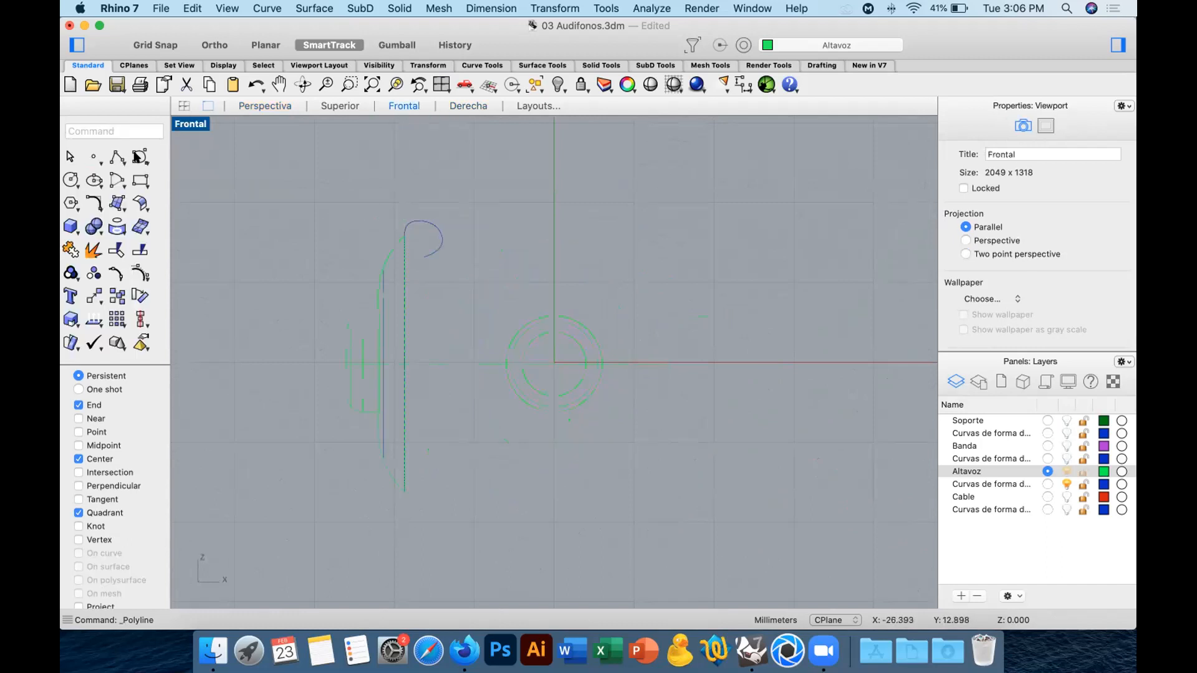
{"action": "left_click", "coordinate": [137, 156]}
{"action": "left_click", "coordinate": [402, 491]}
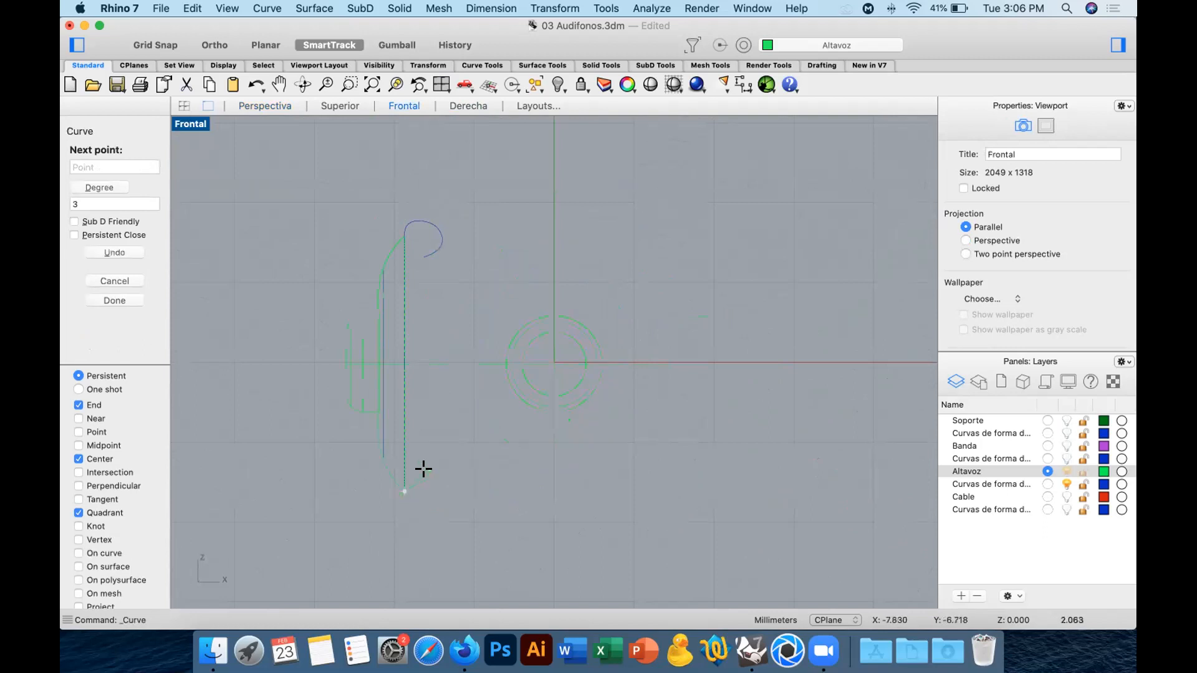
{"action": "left_click", "coordinate": [429, 476]}
{"action": "left_click", "coordinate": [448, 480]}
{"action": "left_click", "coordinate": [438, 521]}
{"action": "key", "text": "Return"}
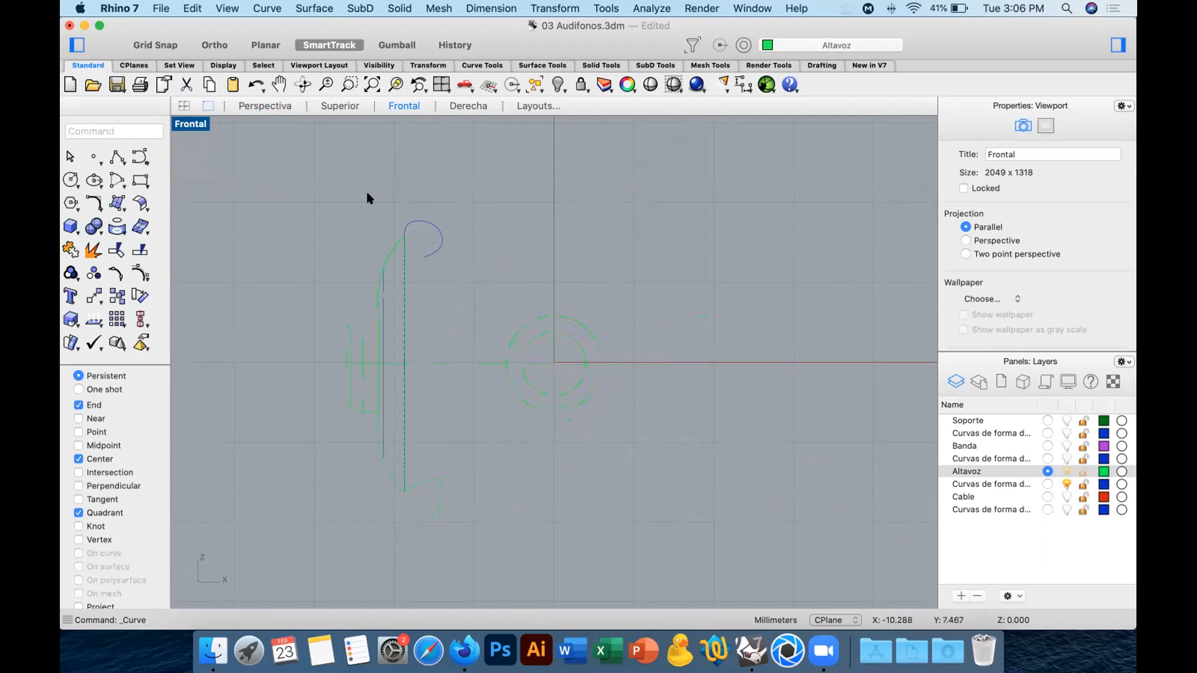
In the perspective view, draw another polyline outward from the rim's opposite side quadrant.
{"action": "left_click", "coordinate": [256, 107]}
{"action": "right_click_drag", "start_coordinate": [553, 339], "coordinate": [542, 366]}
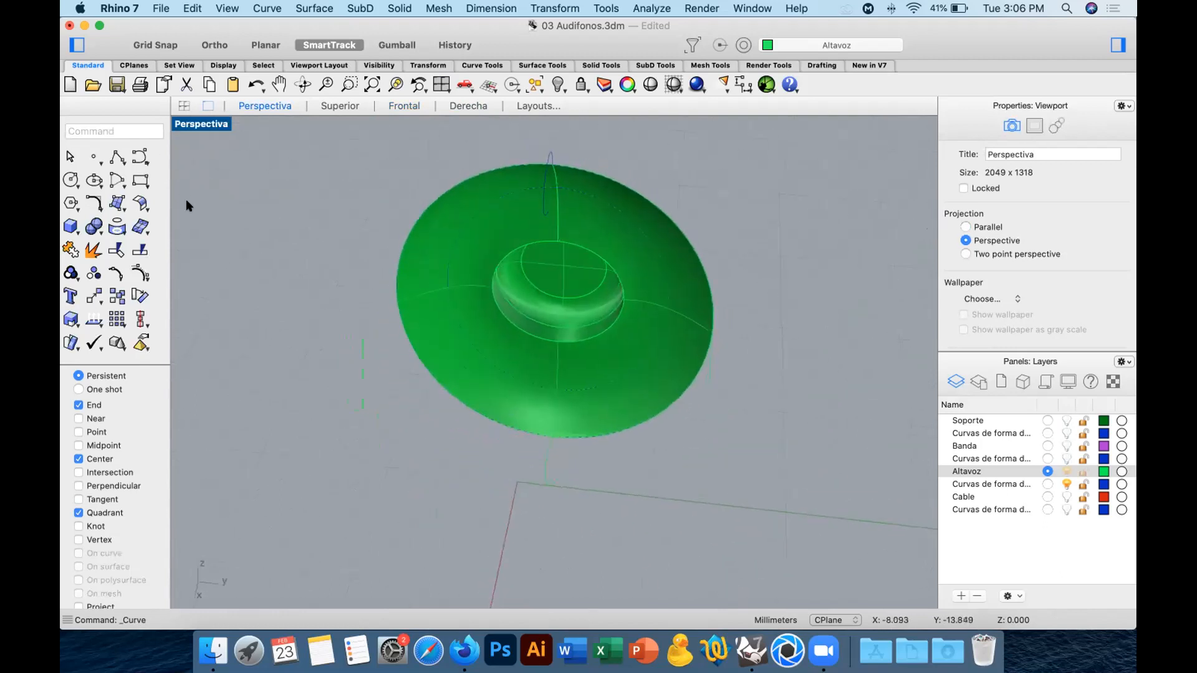
{"action": "left_click", "coordinate": [117, 159]}
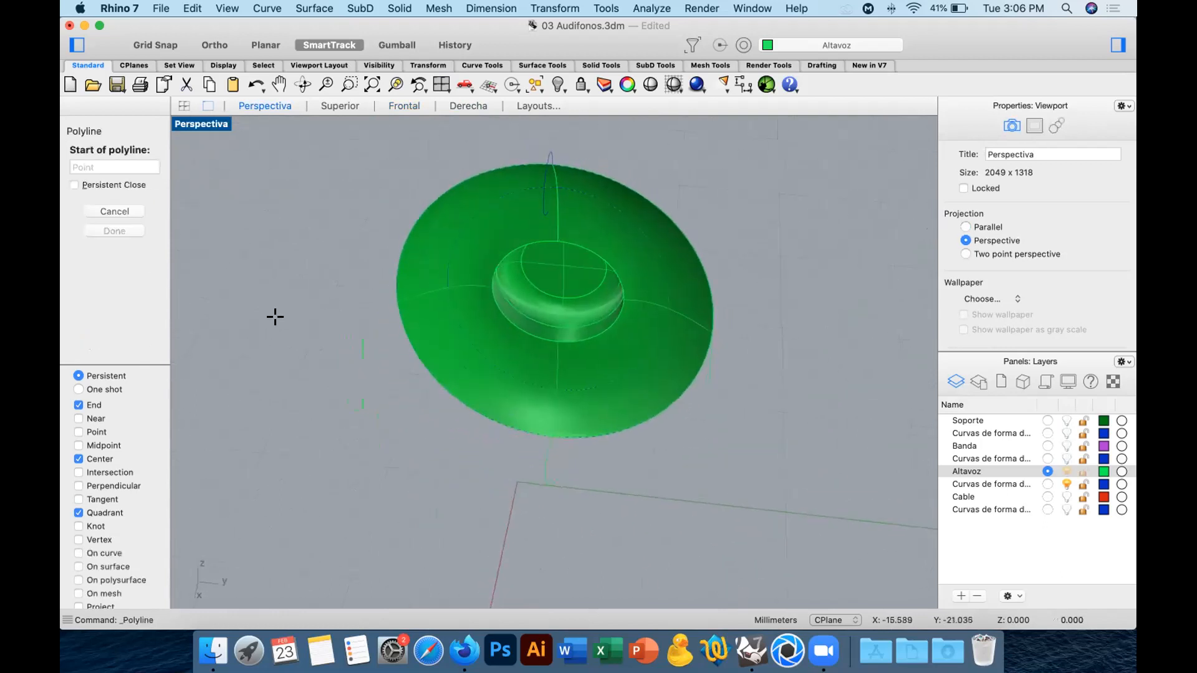
{"action": "left_click", "coordinate": [389, 300]}
{"action": "key", "text": "Escape"}
{"action": "right_click_drag", "start_coordinate": [361, 368], "coordinate": [509, 402]}
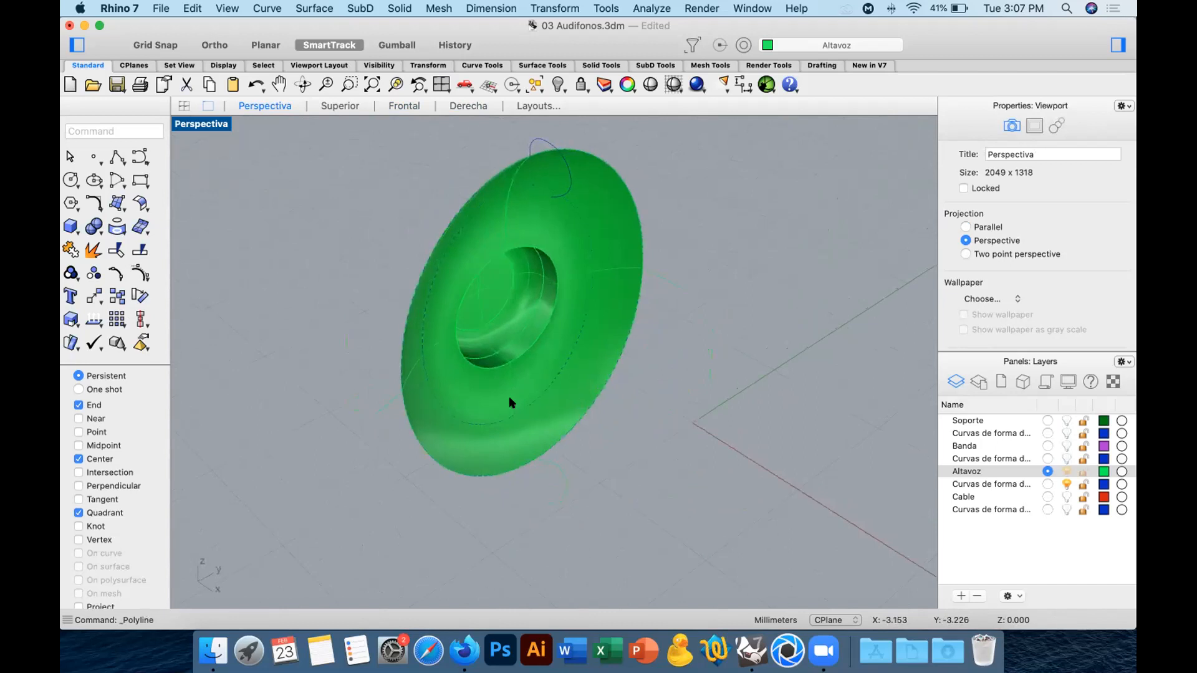
Try a closed one-rail sweep along the outer rim curve using the hook profile, wavy curve and both side lines as cross sections.
{"action": "left_click", "coordinate": [117, 204]}
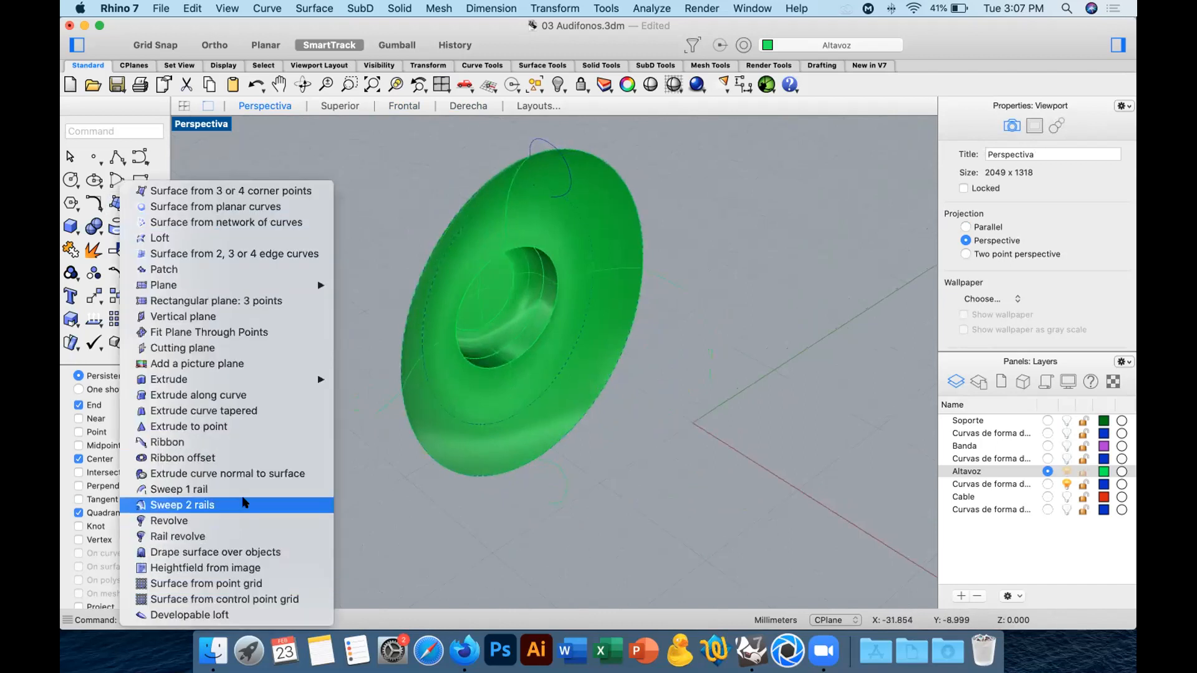
{"action": "left_click", "coordinate": [181, 489]}
{"action": "left_click", "coordinate": [434, 270]}
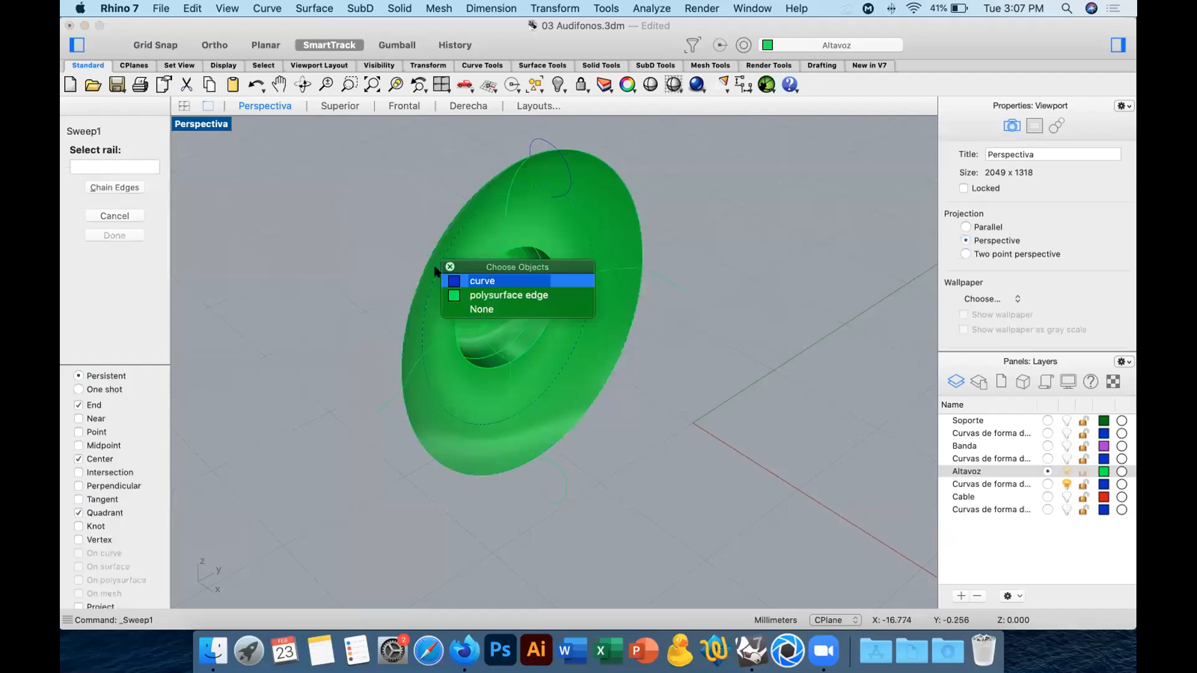
{"action": "left_click", "coordinate": [447, 280]}
{"action": "left_click", "coordinate": [568, 167]}
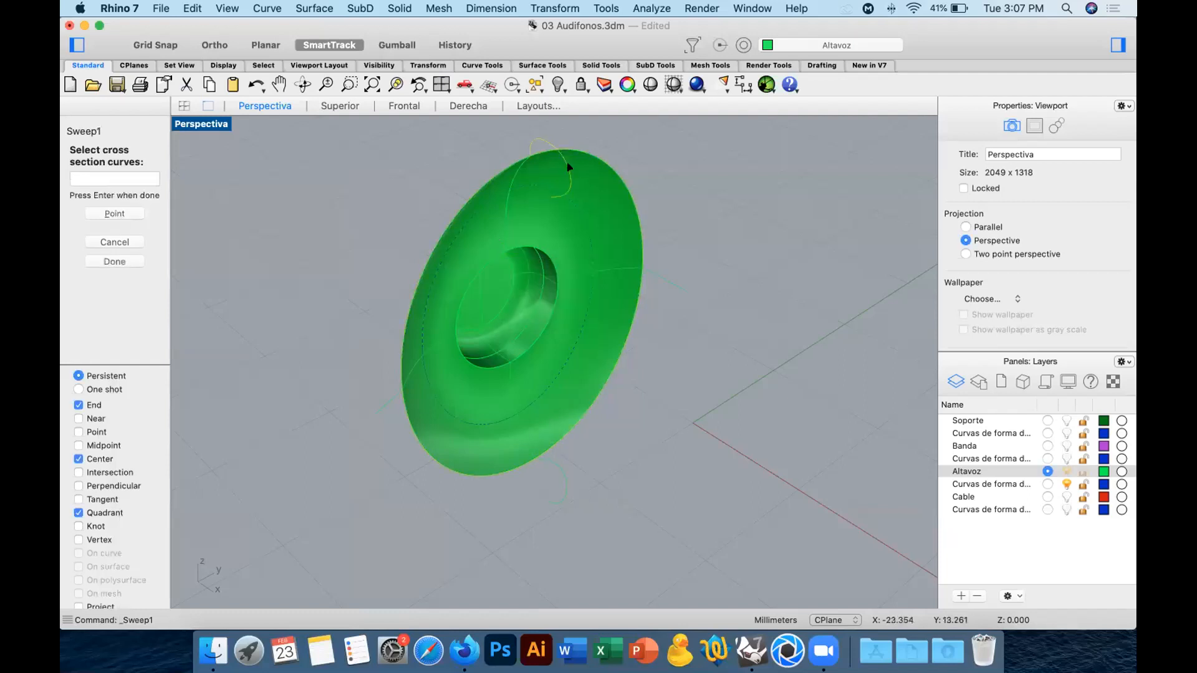
{"action": "left_click", "coordinate": [563, 472]}
{"action": "key", "text": "Return"}
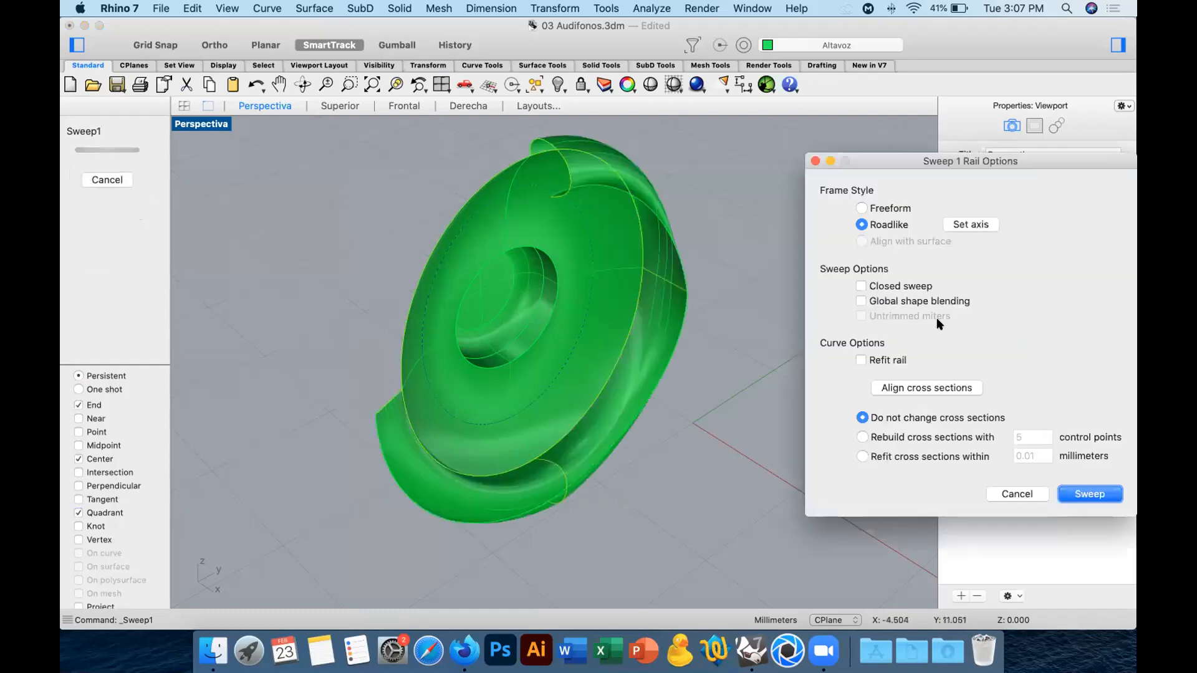
{"action": "left_click", "coordinate": [862, 285]}
{"action": "right_click_drag", "start_coordinate": [784, 305], "coordinate": [542, 160]}
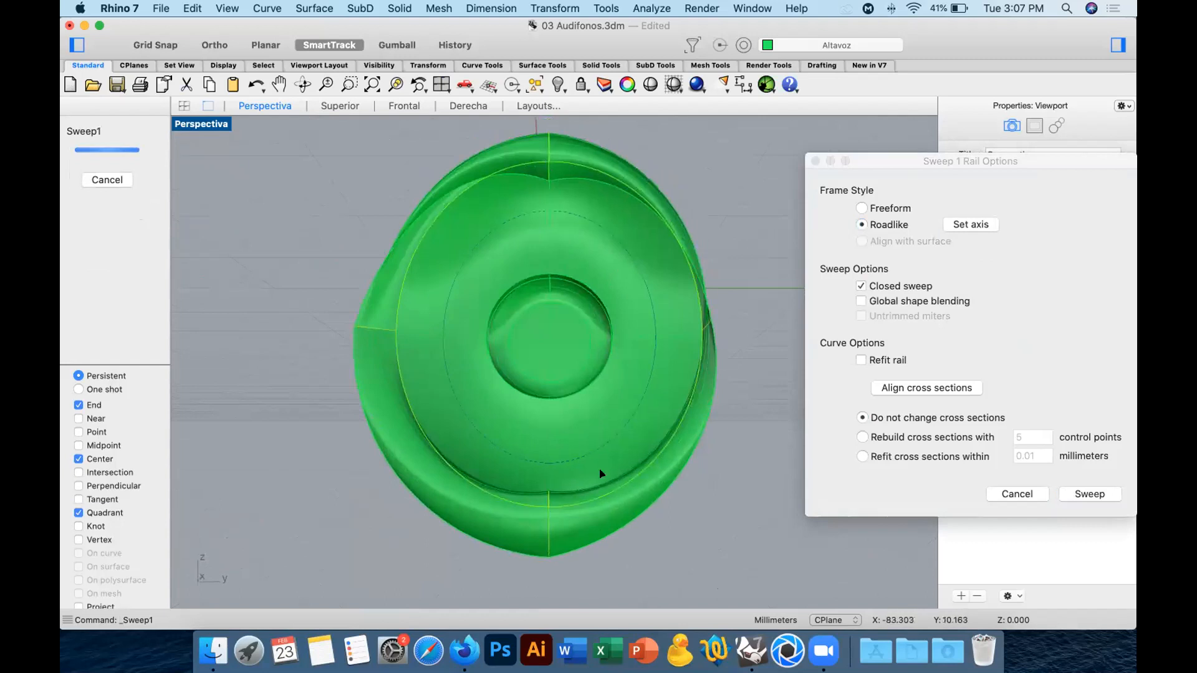
{"action": "right_click_drag", "start_coordinate": [421, 347], "coordinate": [525, 359]}
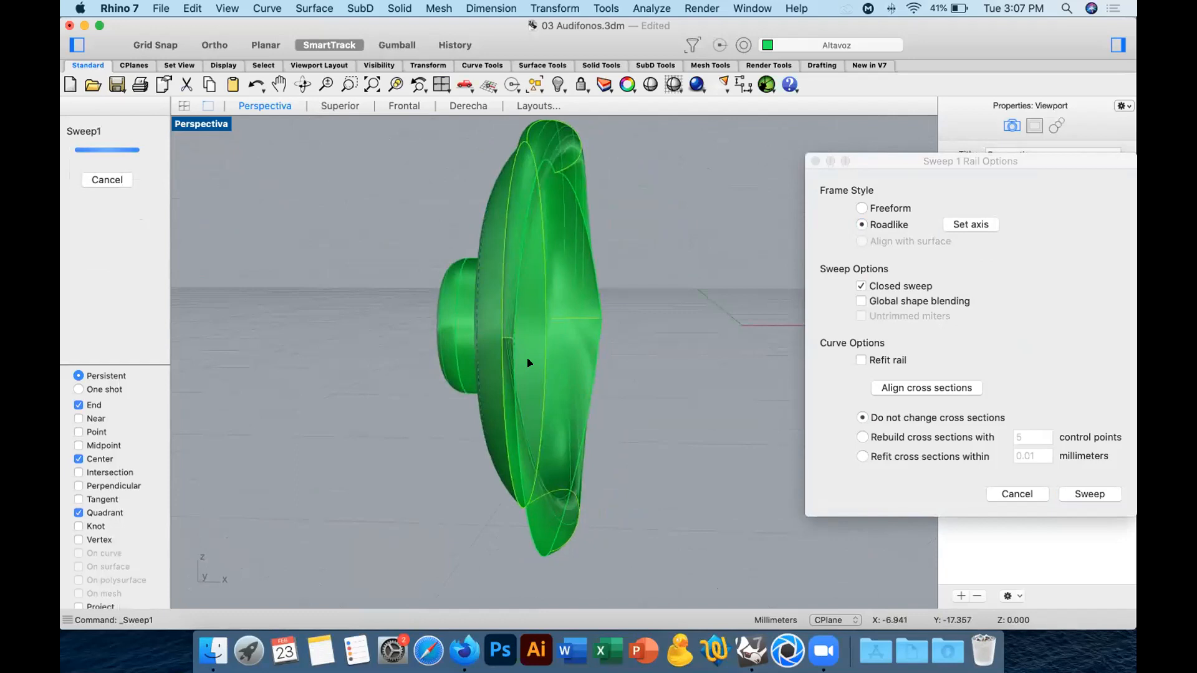
{"action": "key", "text": "Return"}
Delete the wavy curve and the two straight side lines around the speaker's rim, keeping the hook-shaped profile.
{"action": "right_click_drag", "start_coordinate": [685, 370], "coordinate": [620, 307]}
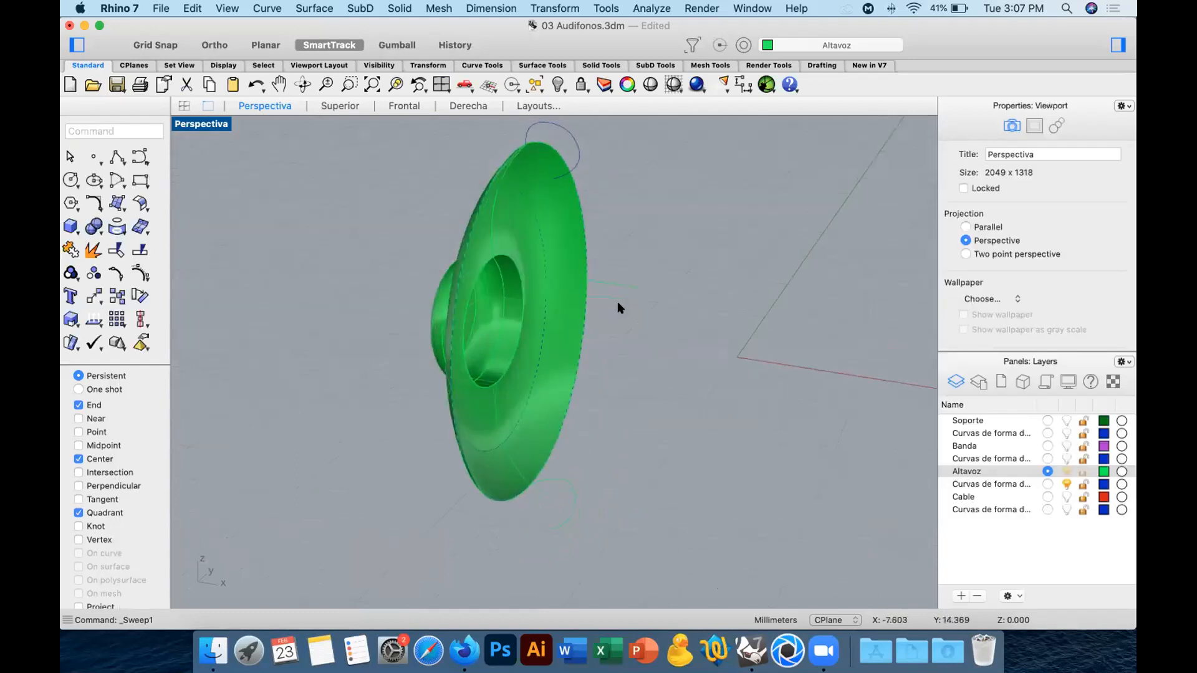
{"action": "left_click", "coordinate": [617, 301]}
{"action": "left_click_drag", "start_coordinate": [599, 467], "coordinate": [566, 524]}
{"action": "right_click_drag", "start_coordinate": [564, 521], "coordinate": [367, 376]}
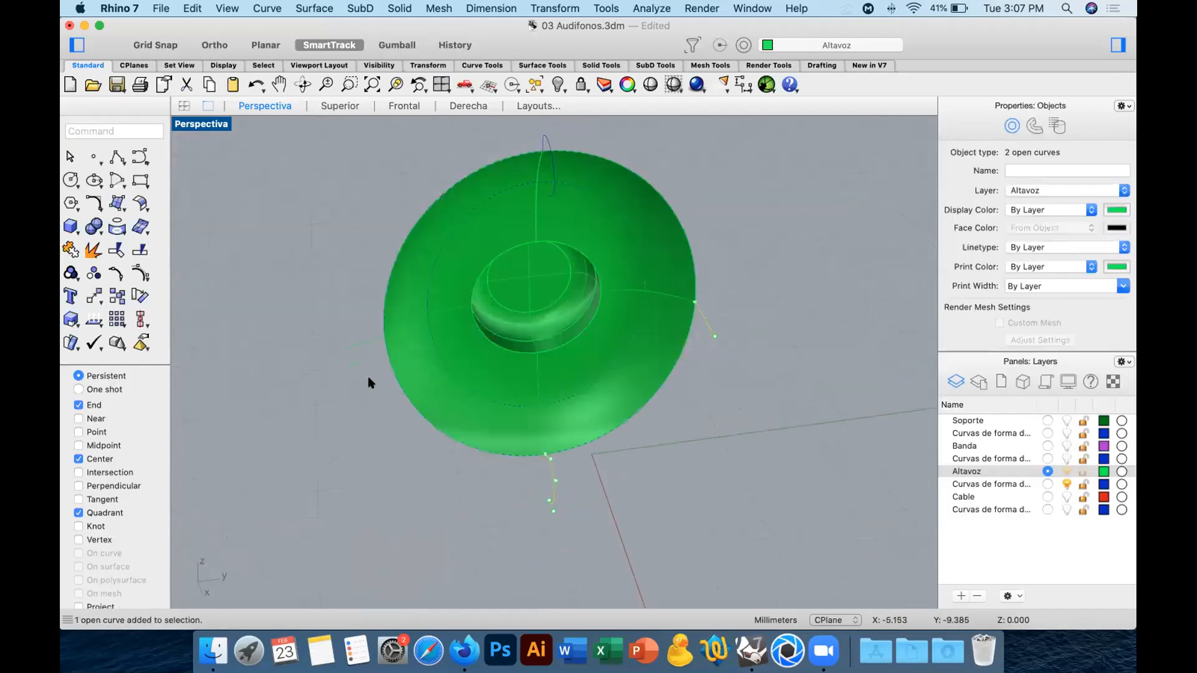
{"action": "key", "text": "Delete"}
{"action": "right_click_drag", "start_coordinate": [355, 323], "coordinate": [593, 195]}
{"action": "right_click_drag", "start_coordinate": [609, 246], "coordinate": [480, 219]}
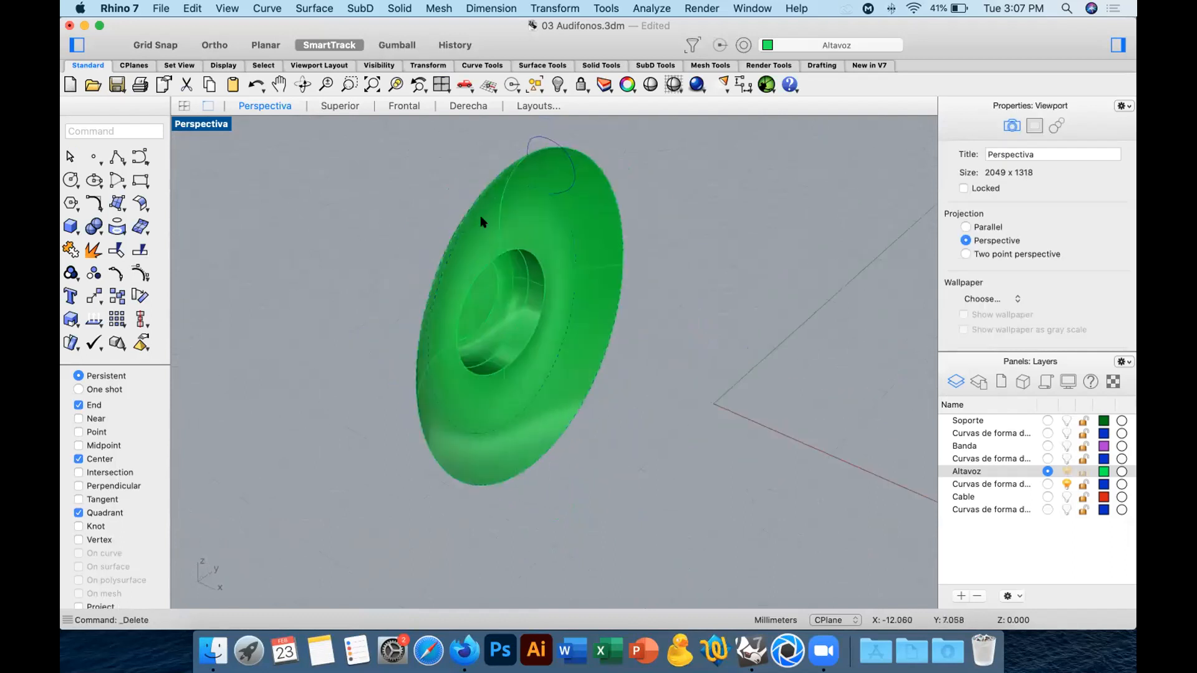
Sweep only the hook-shaped profile along the outer rim curve with one rail, using the Roadlike frame style and unchanged cross sections.
{"action": "left_click", "coordinate": [117, 182]}
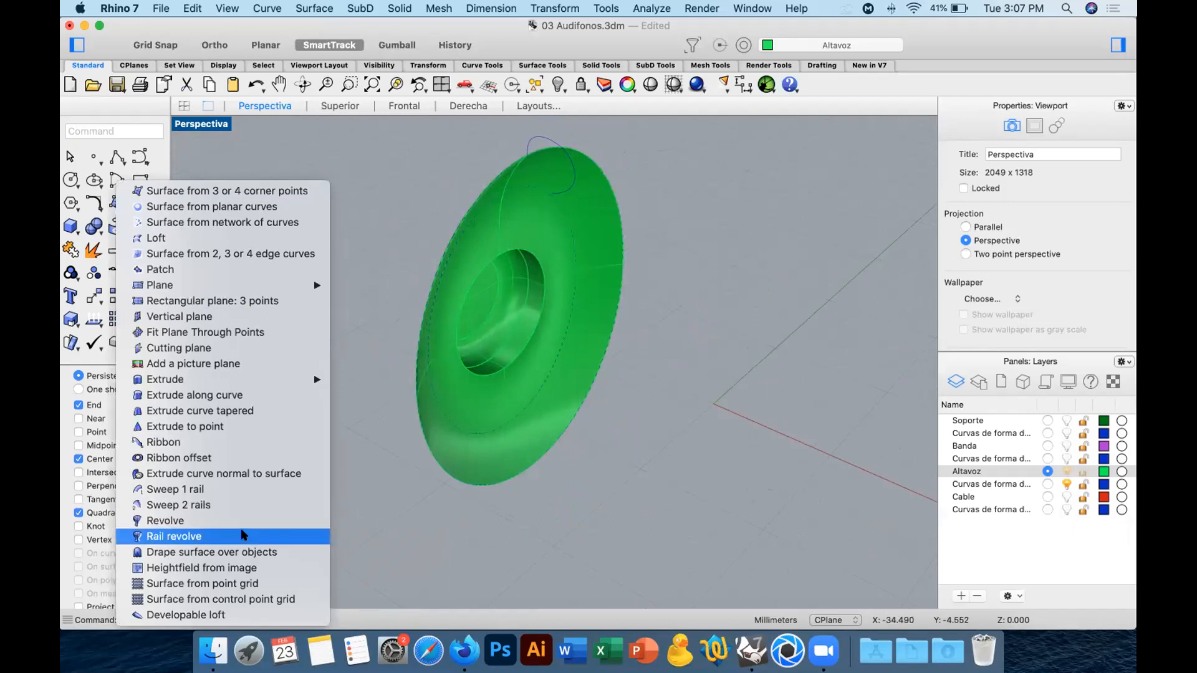
{"action": "left_click", "coordinate": [243, 489]}
{"action": "left_click", "coordinate": [472, 202]}
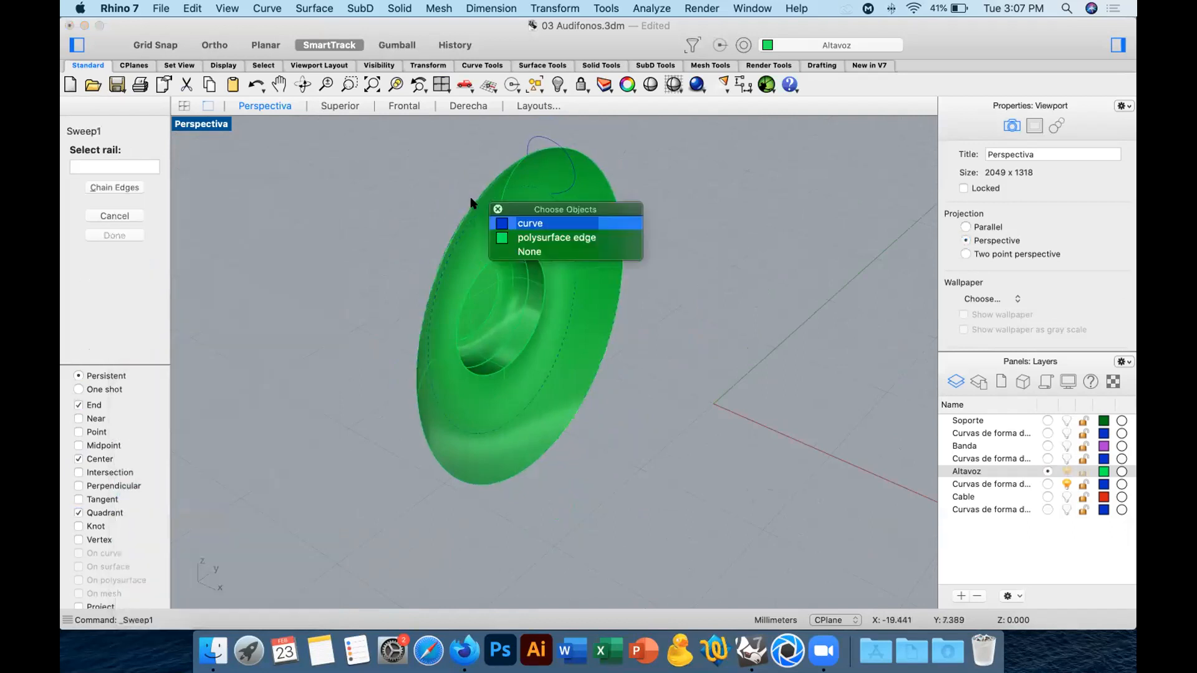
{"action": "left_click", "coordinate": [517, 223]}
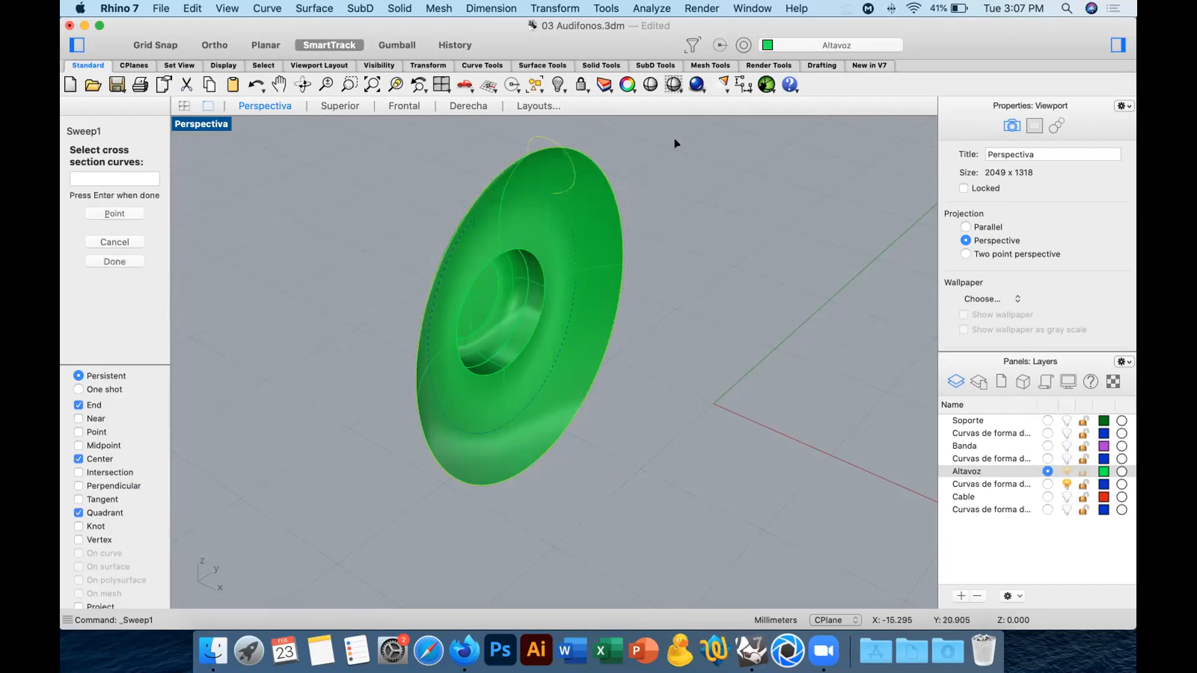
{"action": "key", "text": "Return"}
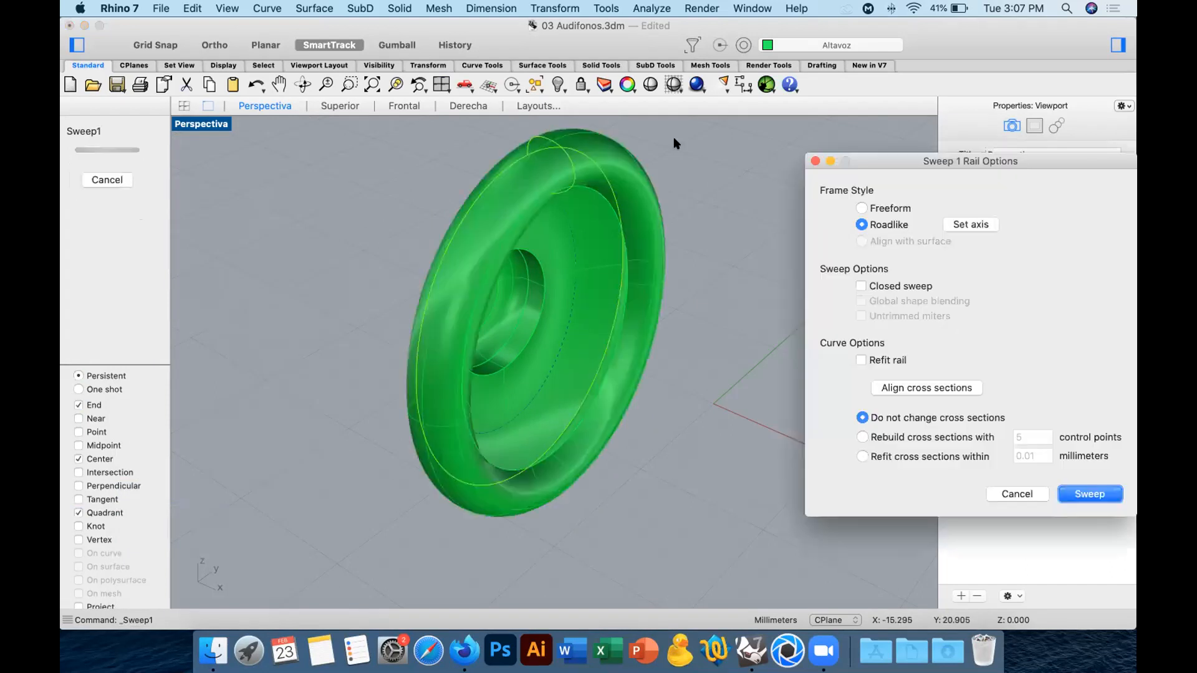
{"action": "key", "text": "Return"}
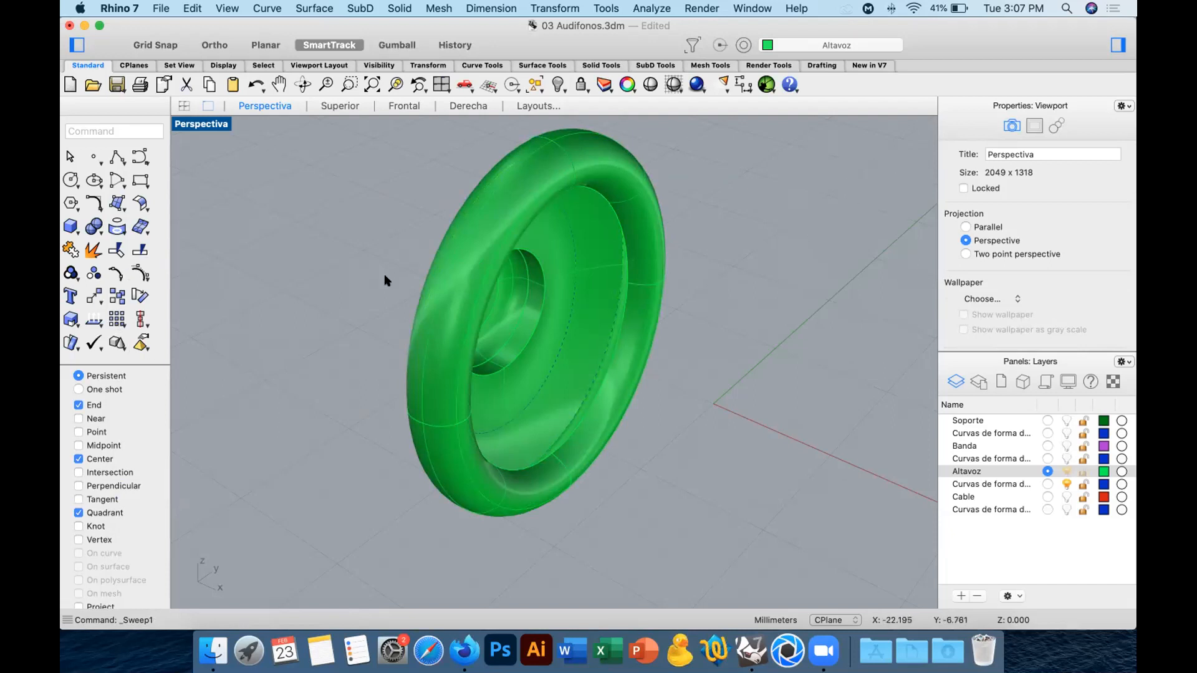
Undo the sweep and the earlier speaker edits, back through the join of its parts and the face deletion.
{"action": "left_click", "coordinate": [640, 321]}
{"action": "left_click", "coordinate": [681, 337]}
{"action": "right_click_drag", "start_coordinate": [702, 402], "coordinate": [778, 384]}
{"action": "key", "text": "super+z"}
{"action": "key", "text": "super+z"}
{"action": "key", "text": "super+z"}
{"action": "key", "text": "super+z"}
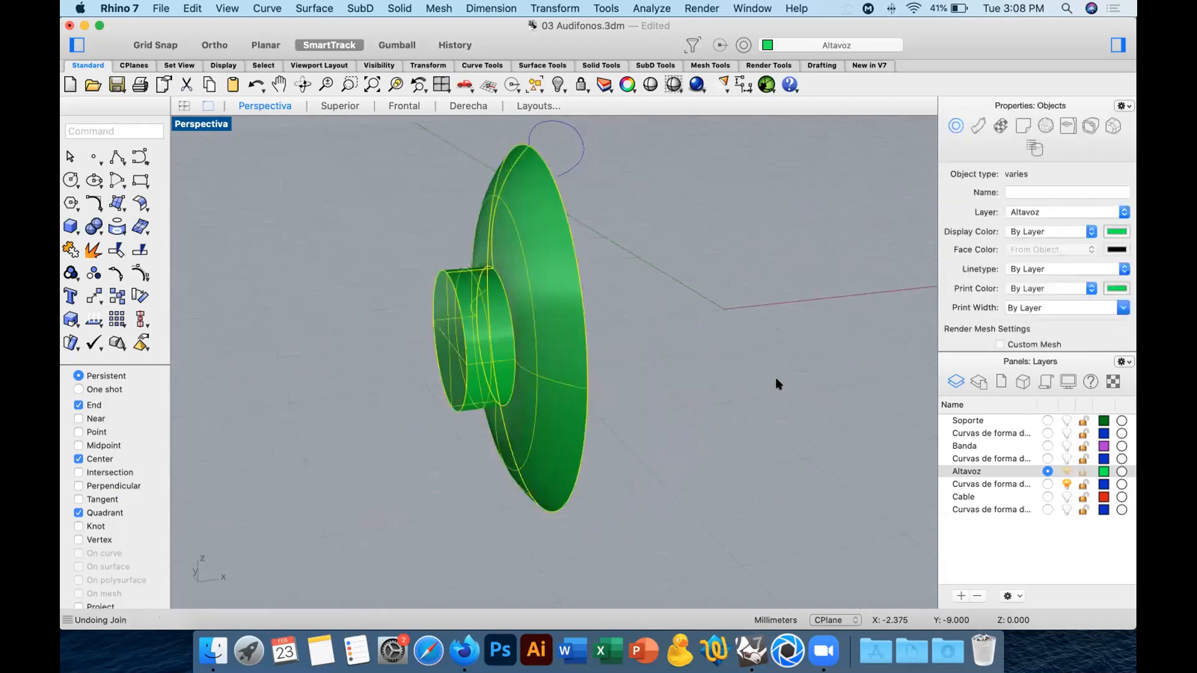
{"action": "key", "text": "super+shift+z"}
{"action": "mouse_move", "coordinate": [651, 380]}
{"action": "right_mouse_down"}
{"action": "mouse_move", "coordinate": [615, 381]}
{"action": "mouse_move", "coordinate": [655, 397]}
{"action": "right_mouse_up"}
{"action": "key", "text": "super+z"}
{"action": "key", "text": "super+z"}
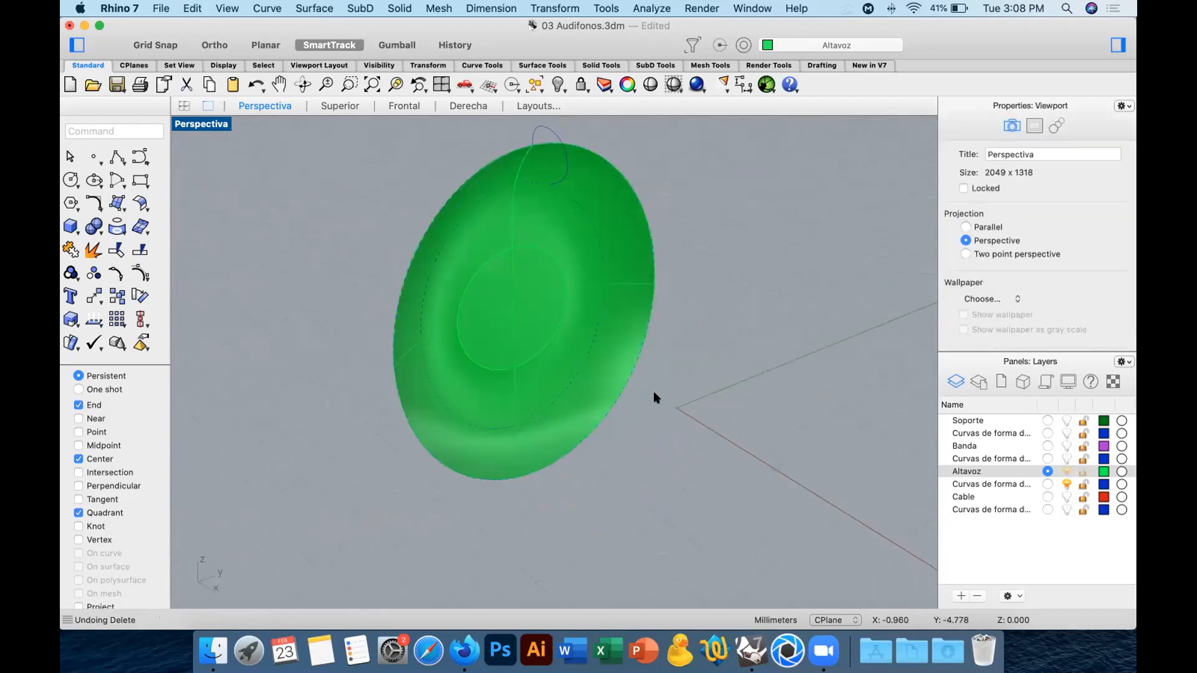
Try to extract the far circular cap from the speaker's central cylinder, and undo the attempt.
{"action": "left_click", "coordinate": [92, 250]}
{"action": "left_click", "coordinate": [521, 310]}
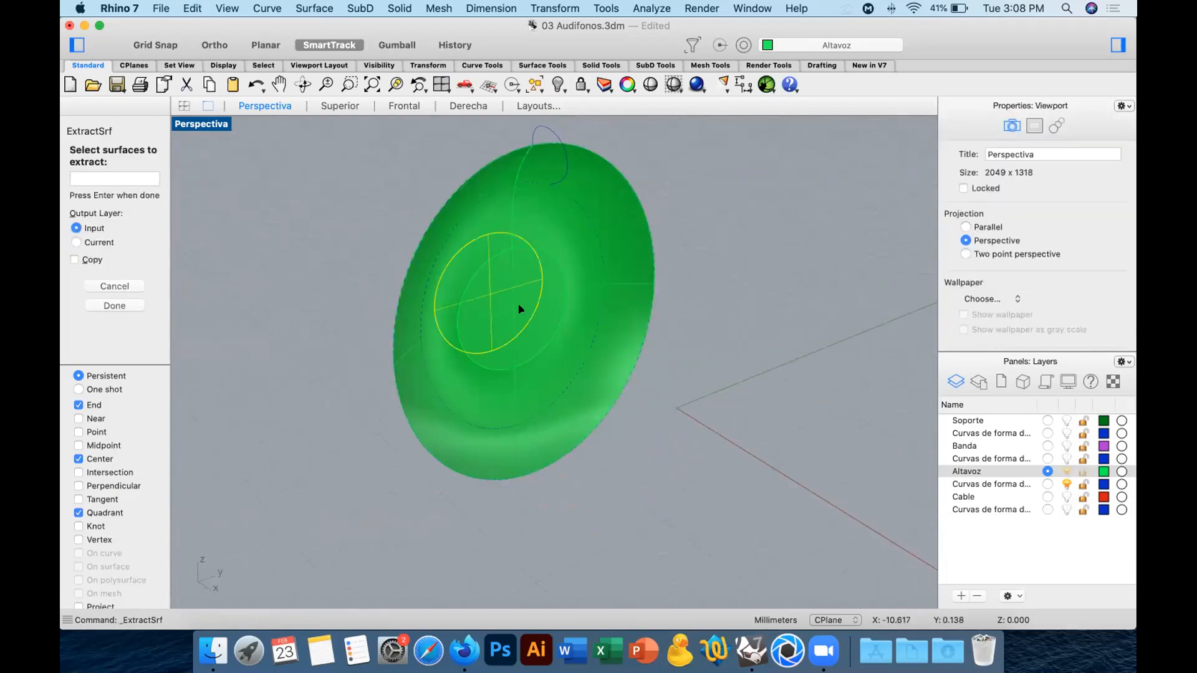
{"action": "key", "text": "Return"}
{"action": "left_click", "coordinate": [517, 310]}
{"action": "right_click_drag", "start_coordinate": [565, 319], "coordinate": [621, 324]}
{"action": "key", "text": "super+z"}
{"action": "left_click", "coordinate": [444, 316]}
{"action": "right_click_drag", "start_coordinate": [598, 367], "coordinate": [613, 371]}
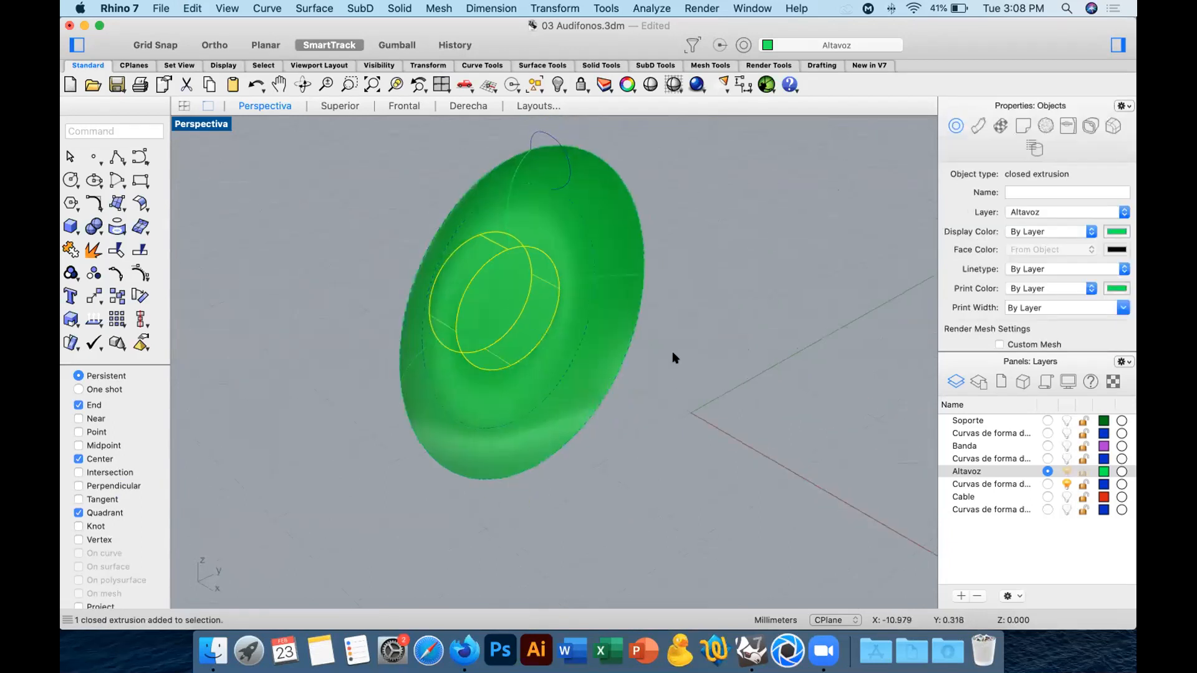
{"action": "left_click", "coordinate": [754, 371]}
Extract the central cylinder's circular face on the dish's inner side and delete it to open the cylinder.
{"action": "left_click", "coordinate": [95, 253]}
{"action": "left_click", "coordinate": [487, 310]}
{"action": "key", "text": "Return"}
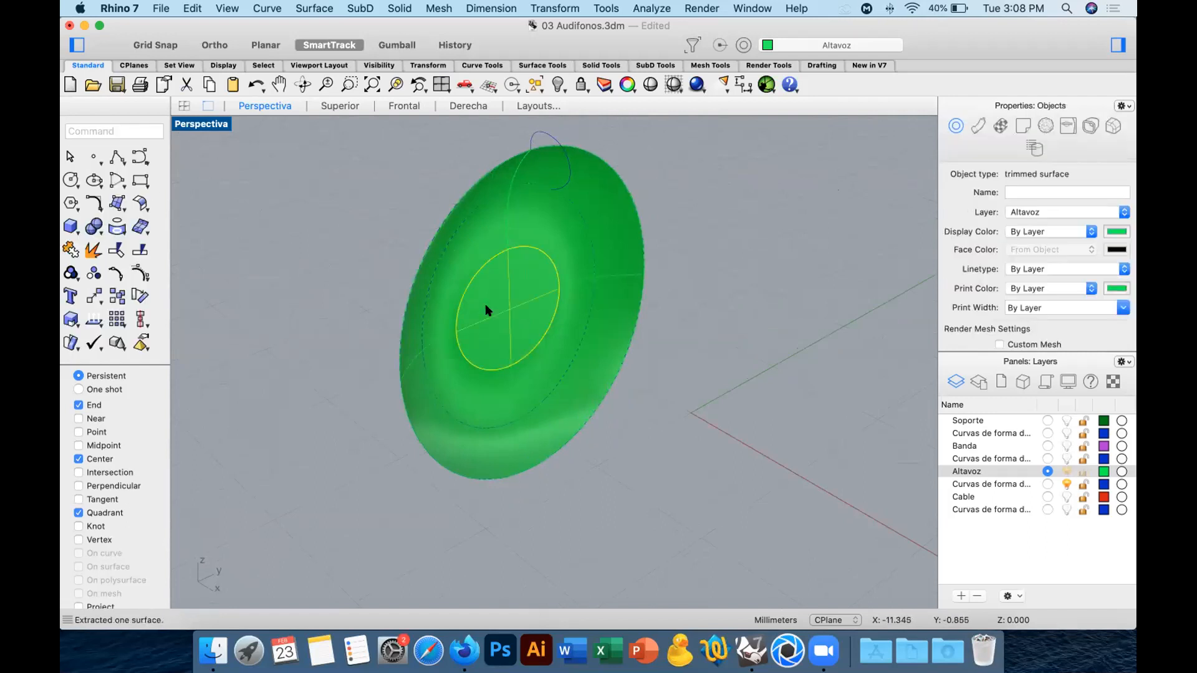
{"action": "key", "text": "Delete"}
Join the opened central cylinder and the speaker's dish surface into one polysurface.
{"action": "left_click", "coordinate": [487, 310]}
{"action": "left_click", "coordinate": [511, 382], "text": "shift"}
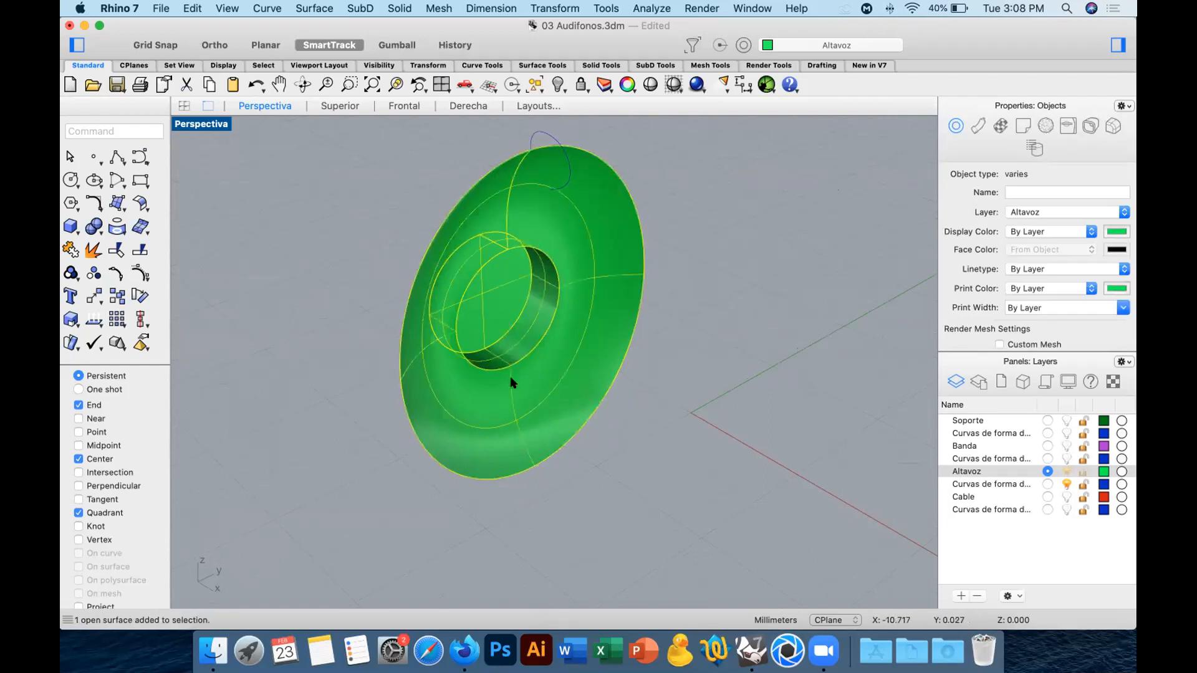
{"action": "left_click", "coordinate": [71, 250]}
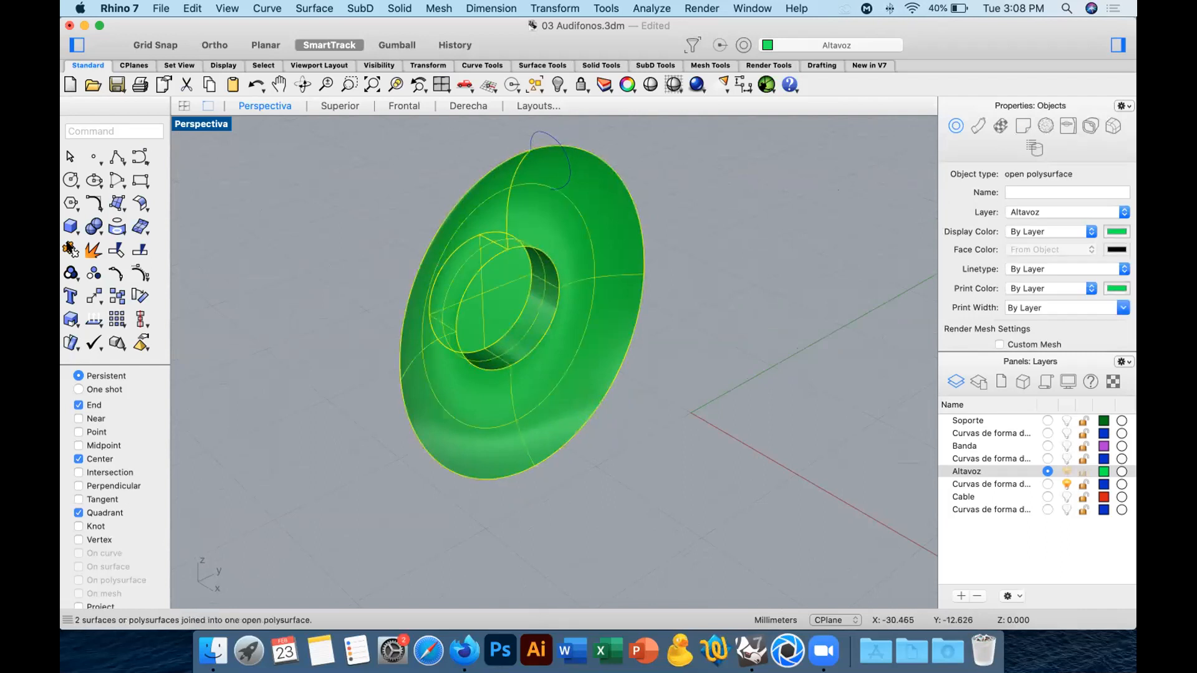
{"action": "left_click", "coordinate": [336, 260]}
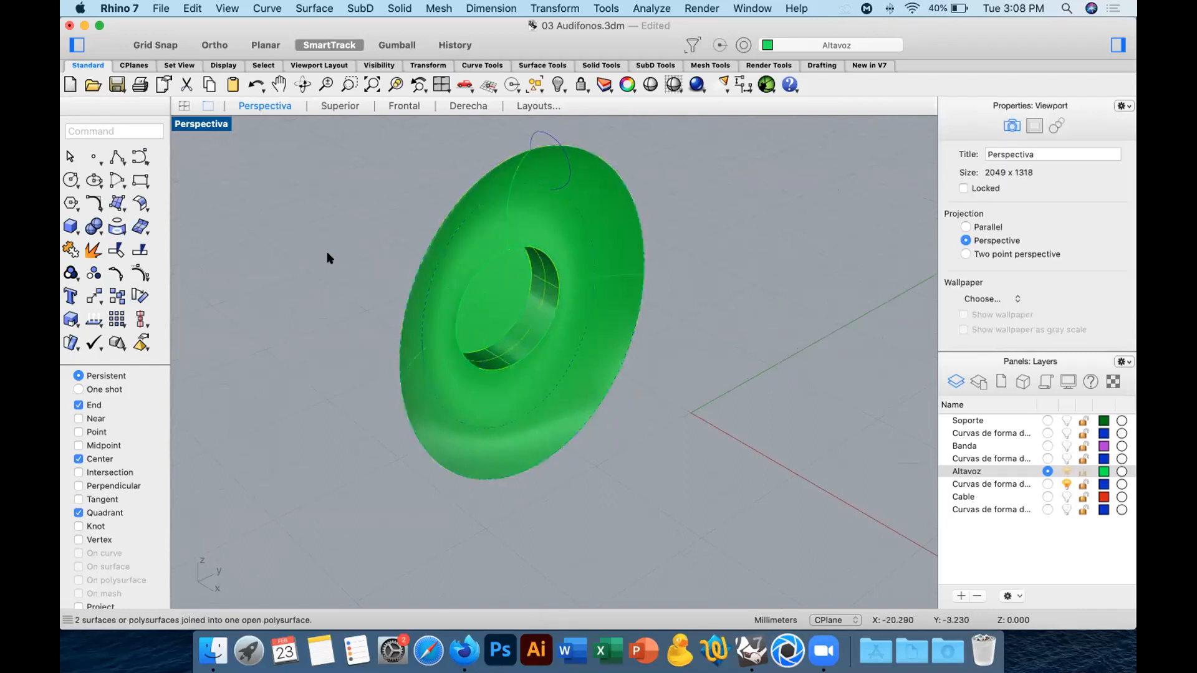
Create a one-rail sweep of the hook-shaped profile around the outer rim curve, with Roadlike frames and unchanged cross sections.
{"action": "left_click", "coordinate": [117, 203]}
{"action": "left_click", "coordinate": [162, 489]}
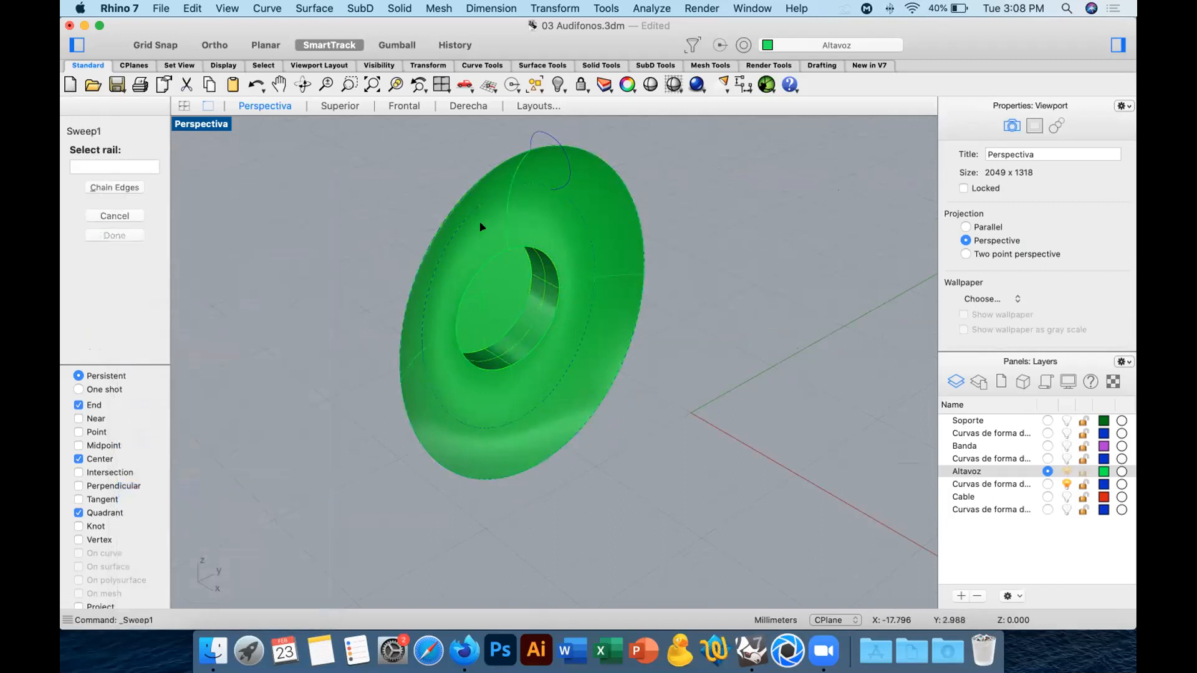
{"action": "left_click", "coordinate": [493, 188]}
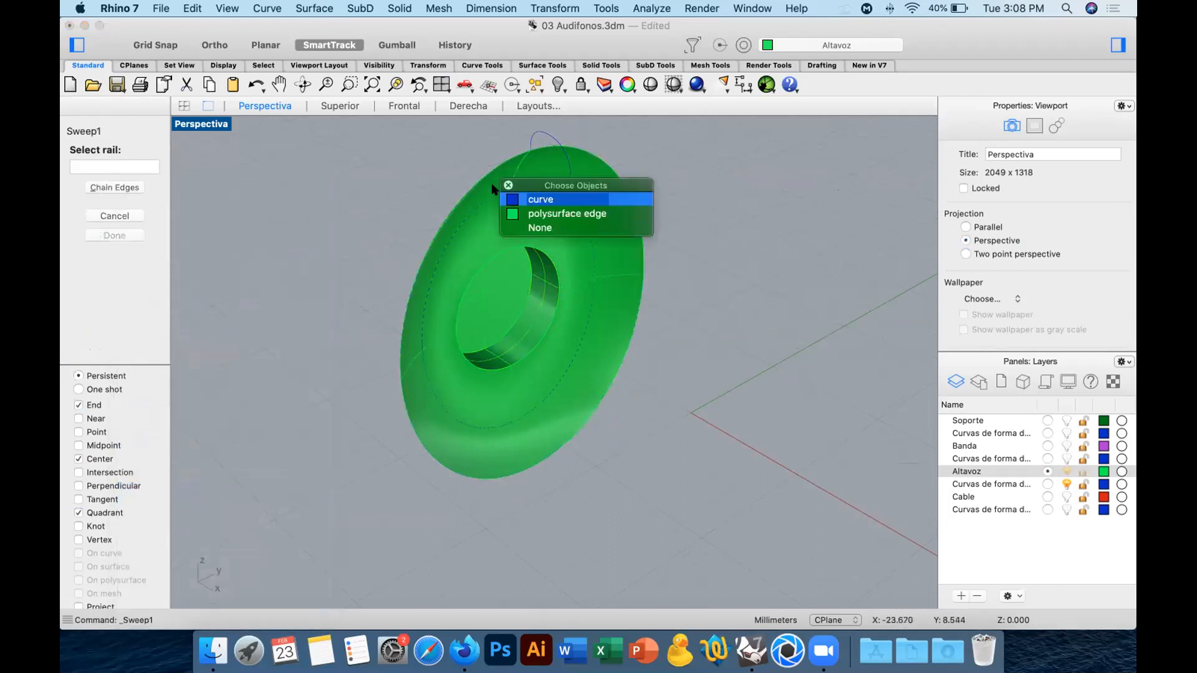
{"action": "left_click", "coordinate": [532, 200]}
{"action": "left_click", "coordinate": [539, 129]}
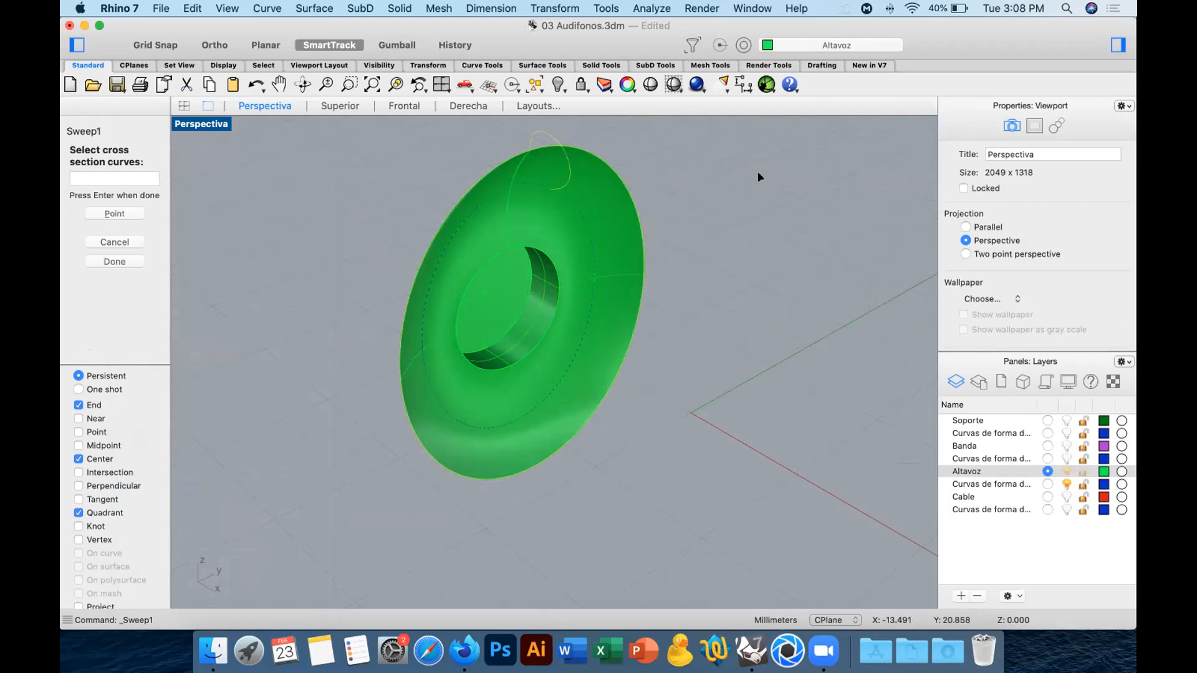
{"action": "key", "text": "Return"}
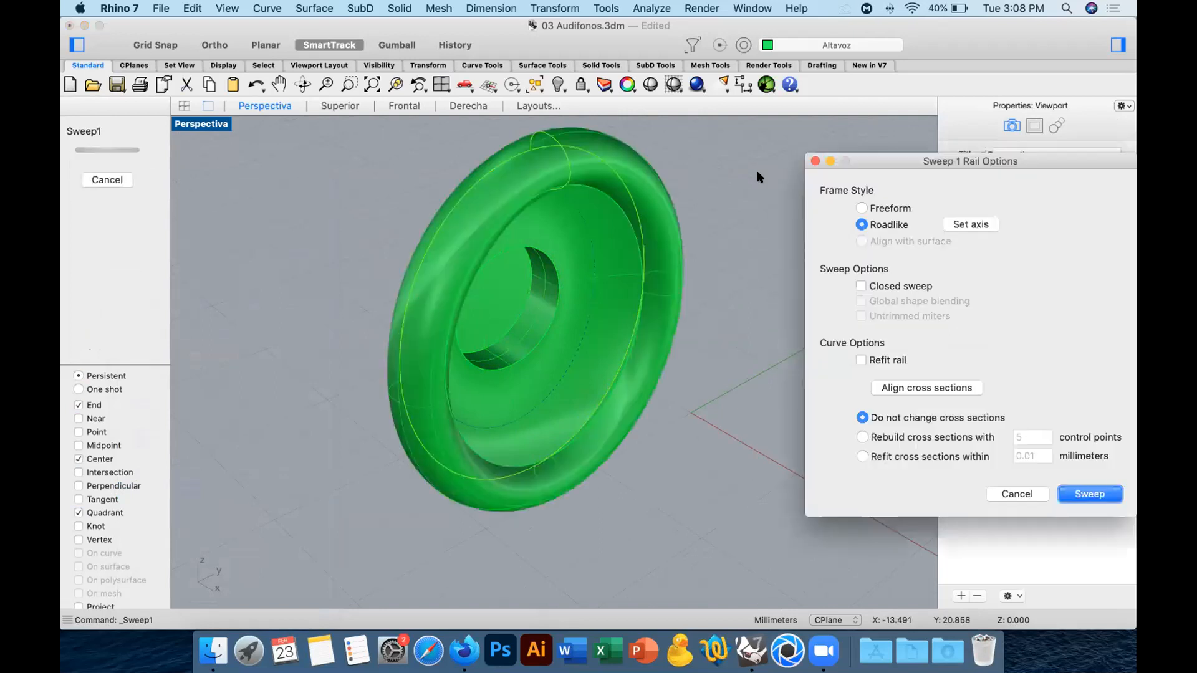
{"action": "left_click", "coordinate": [1090, 495]}
Fillet the outer circular edge of the speaker's central cylinder with a radius of 1 mm.
{"action": "right_click_drag", "start_coordinate": [756, 439], "coordinate": [869, 431]}
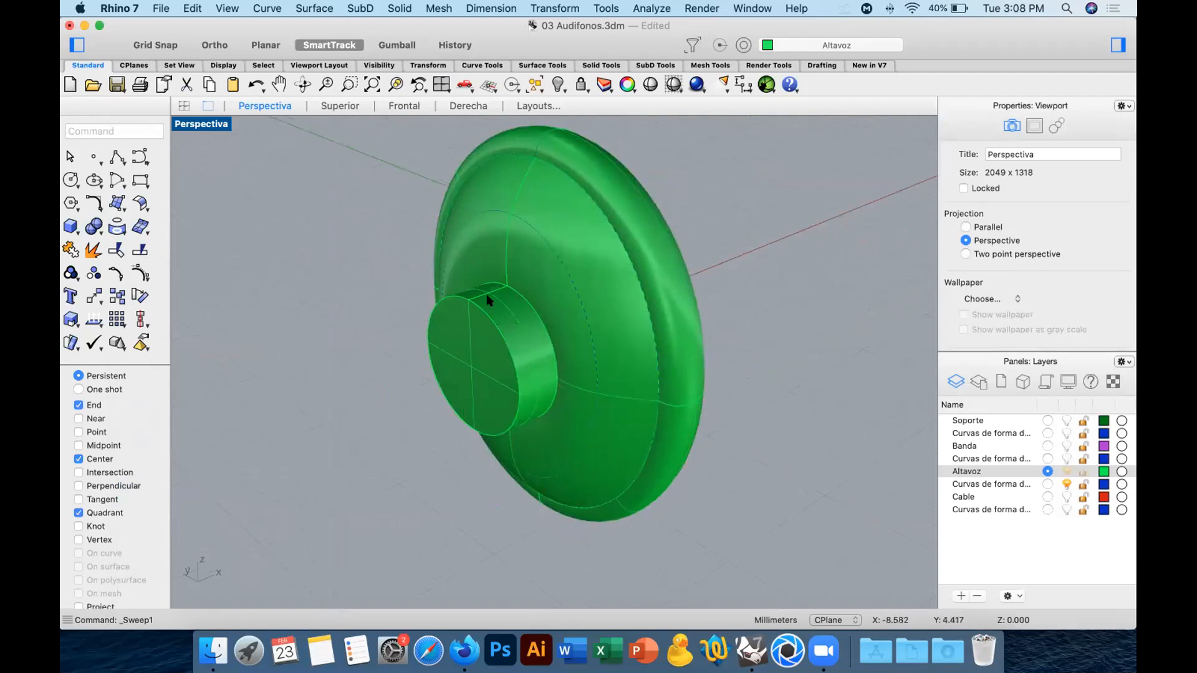
{"action": "left_click", "coordinate": [94, 226]}
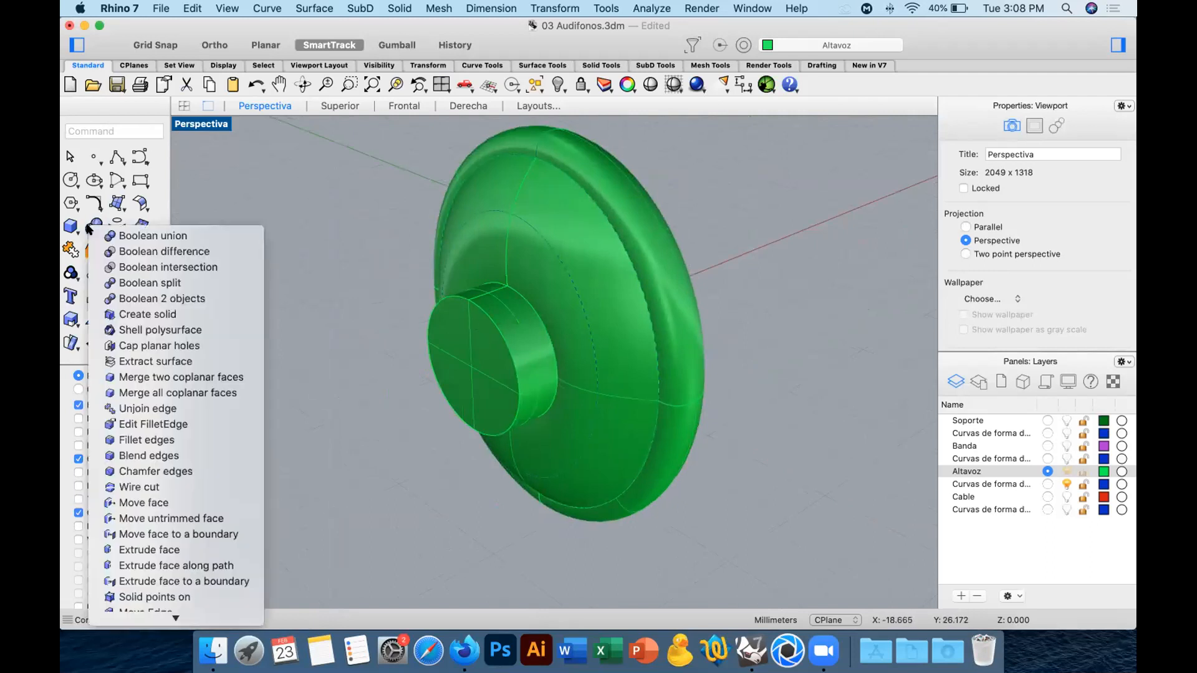
{"action": "left_click", "coordinate": [174, 440]}
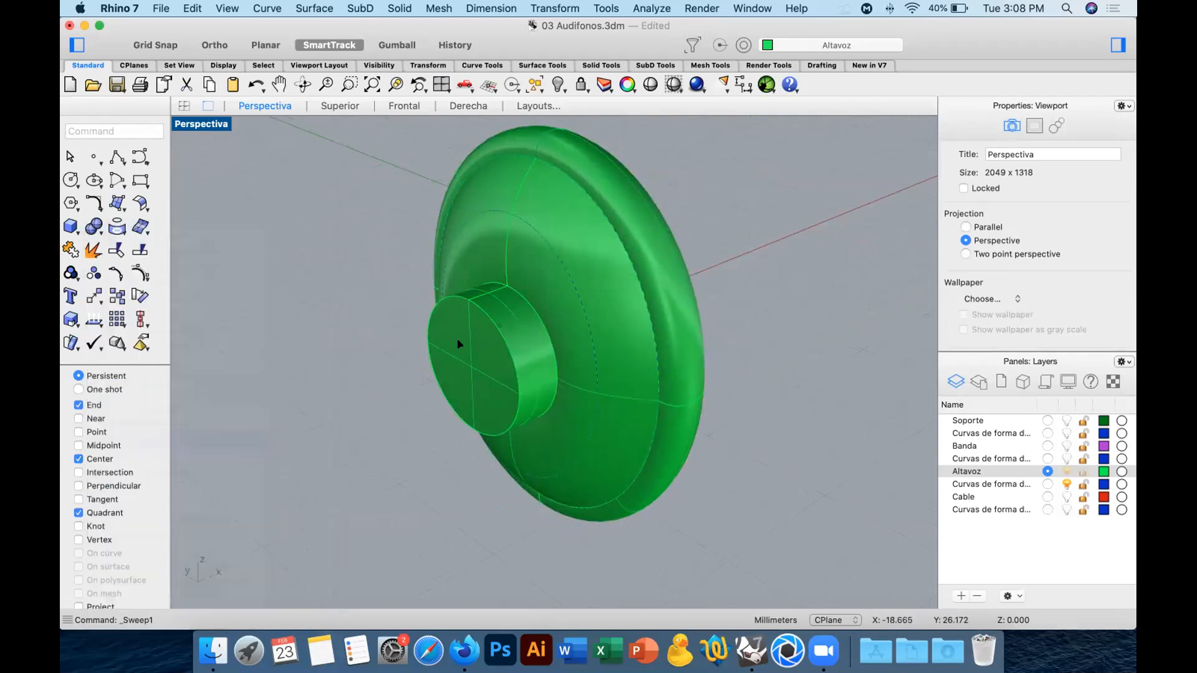
{"action": "left_click", "coordinate": [482, 312]}
{"action": "key", "text": "Return"}
{"action": "key", "text": "Return"}
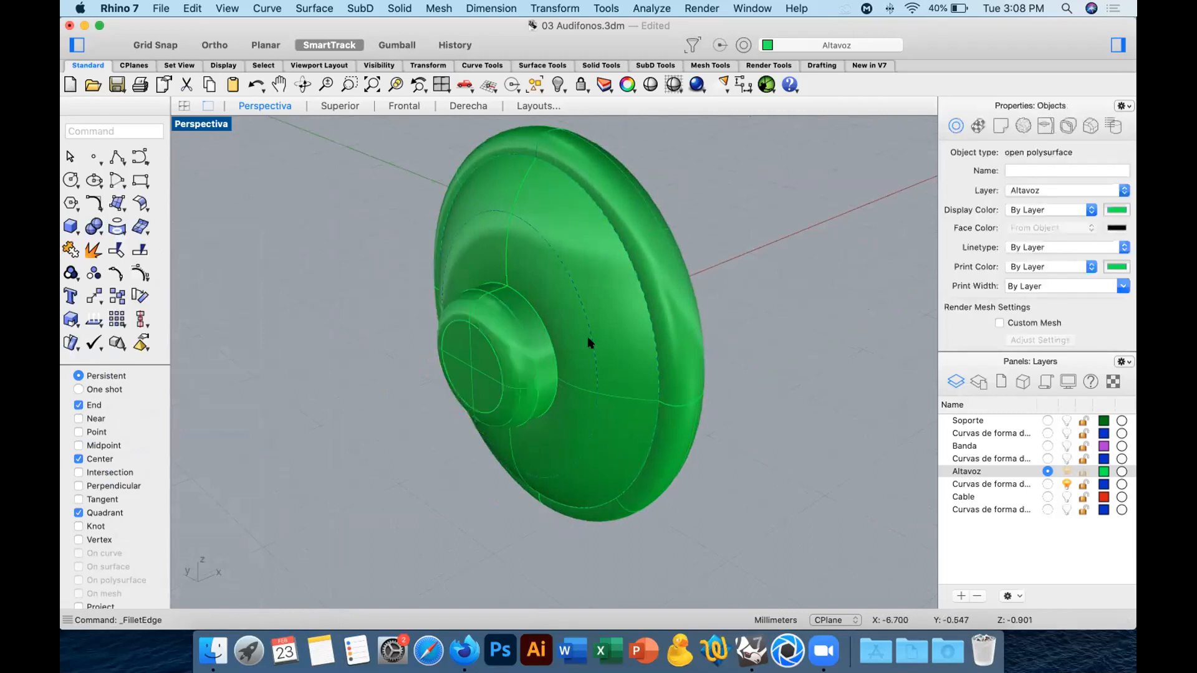
{"action": "left_click", "coordinate": [557, 296]}
{"action": "left_click", "coordinate": [838, 326]}
Close the cushion's circular inner opening with a surface from planar curves built on its inner edge.
{"action": "right_click_drag", "start_coordinate": [841, 326], "coordinate": [766, 315]}
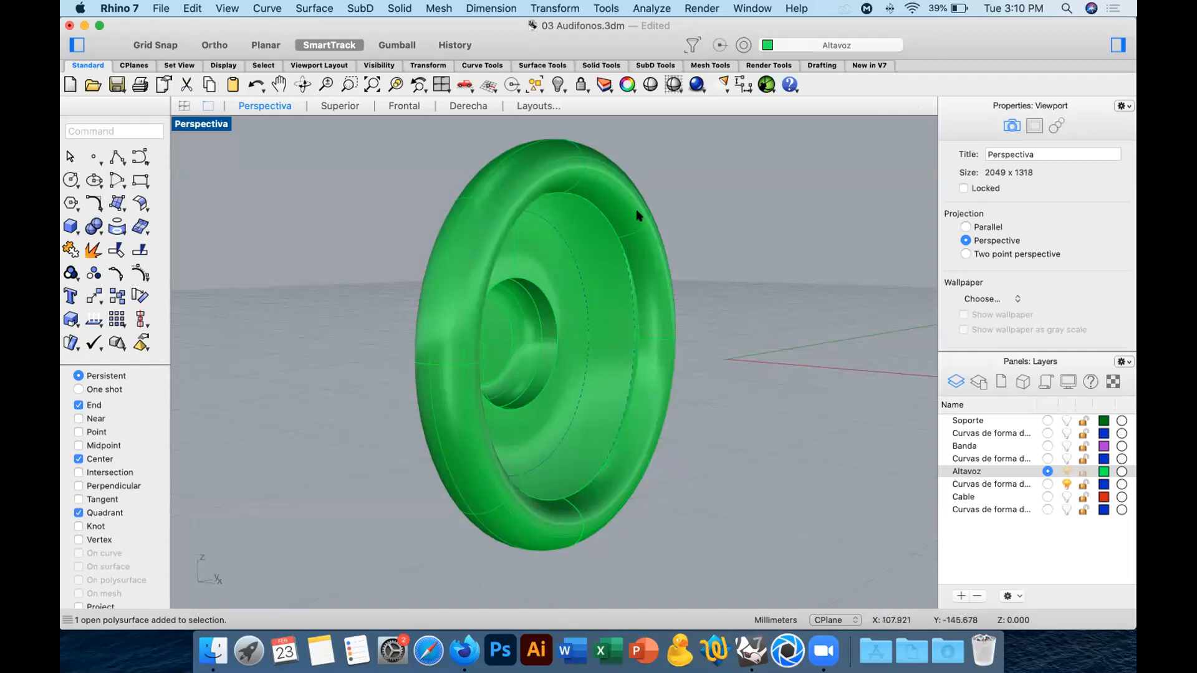
{"action": "left_click", "coordinate": [120, 209]}
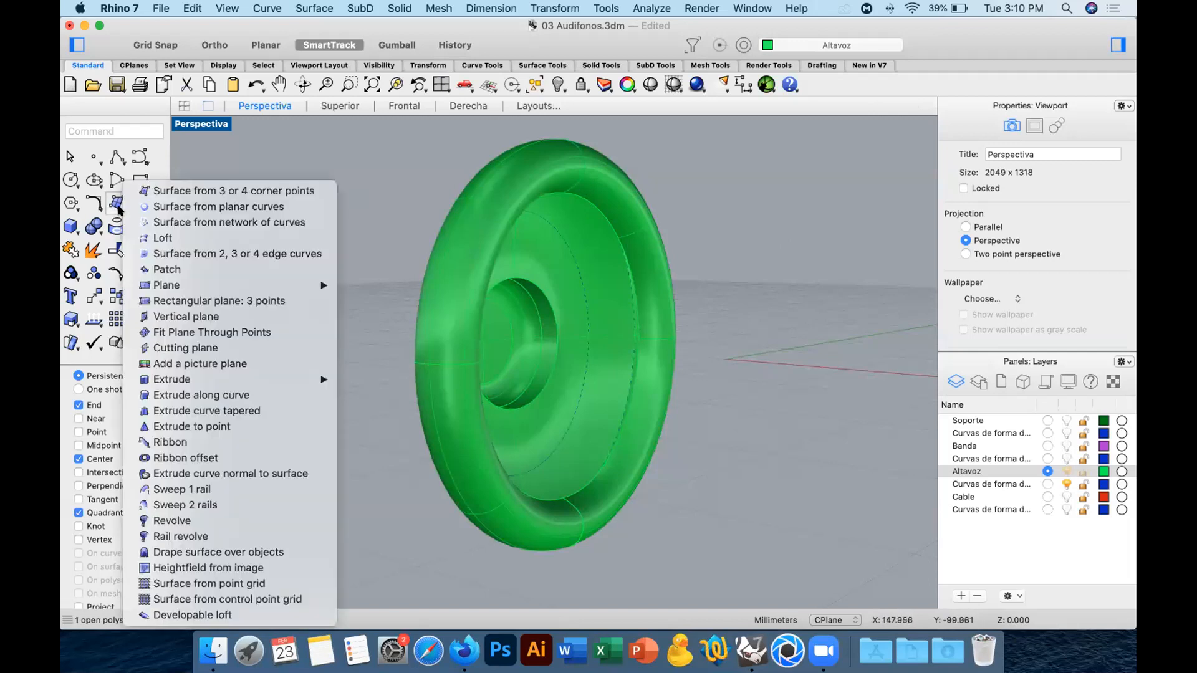
{"action": "left_click", "coordinate": [262, 212]}
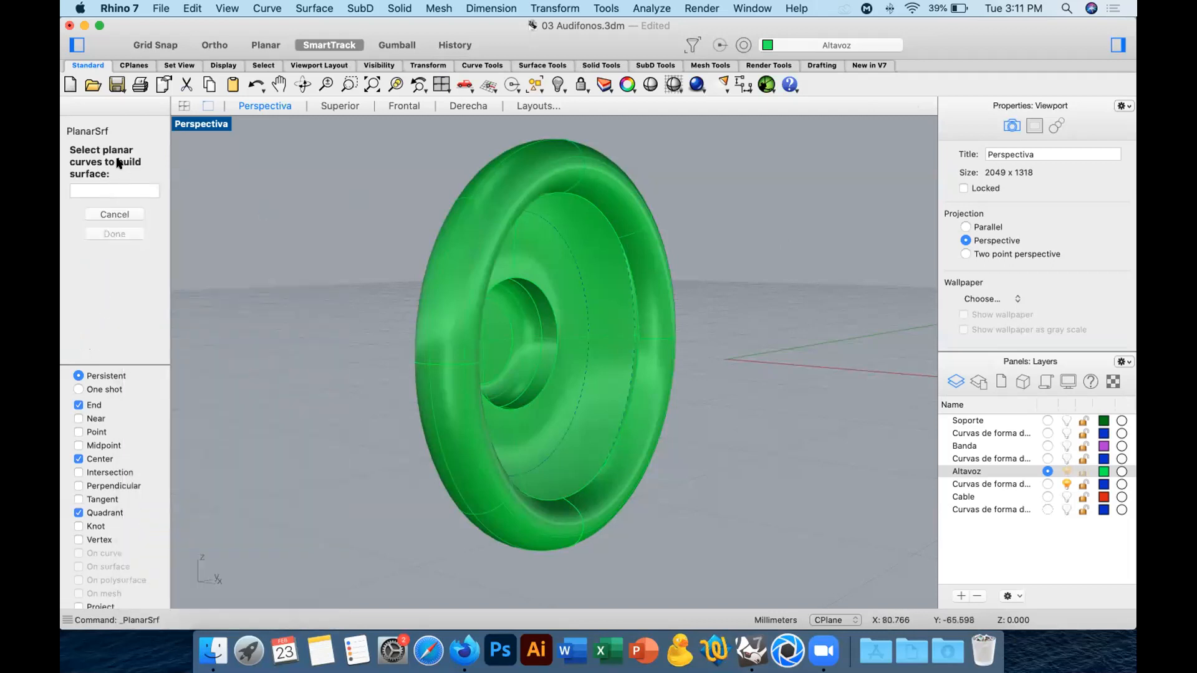
{"action": "left_click", "coordinate": [595, 211]}
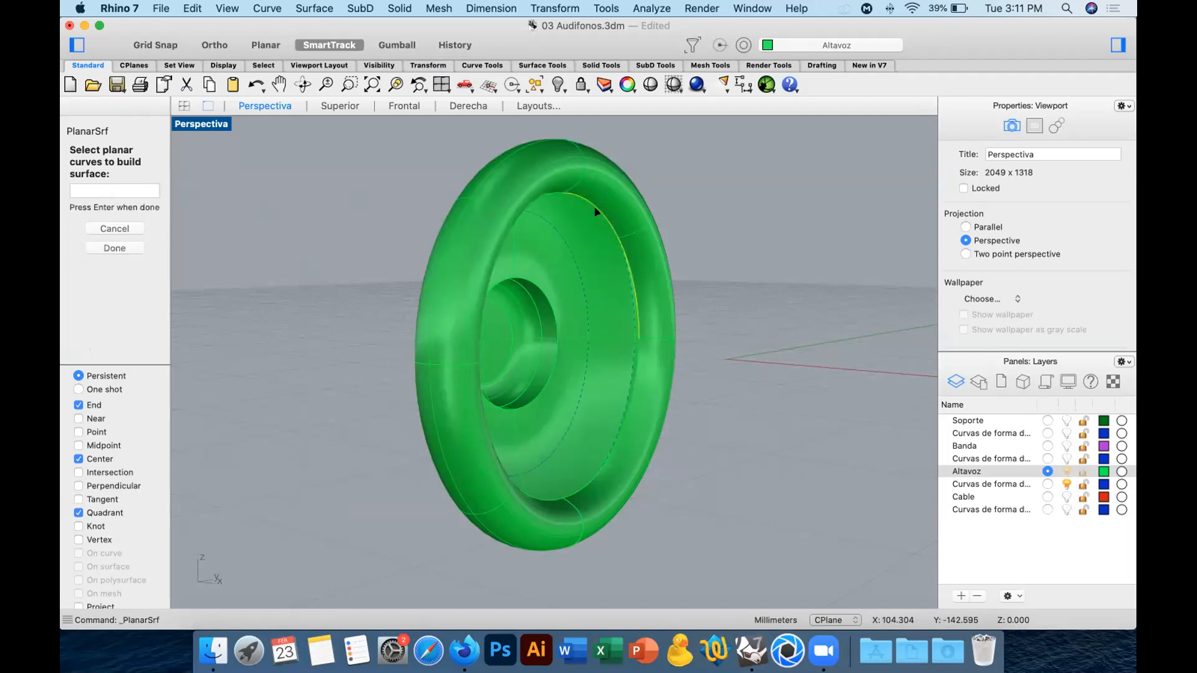
{"action": "right_click_drag", "start_coordinate": [636, 420], "coordinate": [455, 429]}
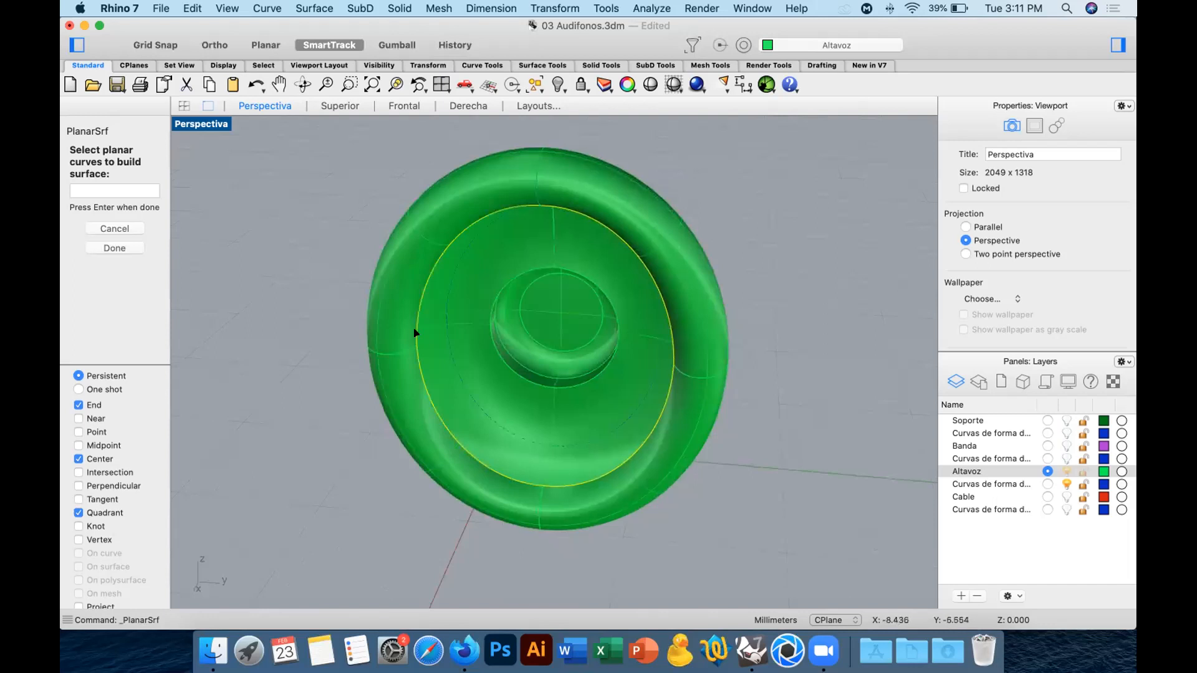
{"action": "right_click_drag", "start_coordinate": [438, 212], "coordinate": [737, 297]}
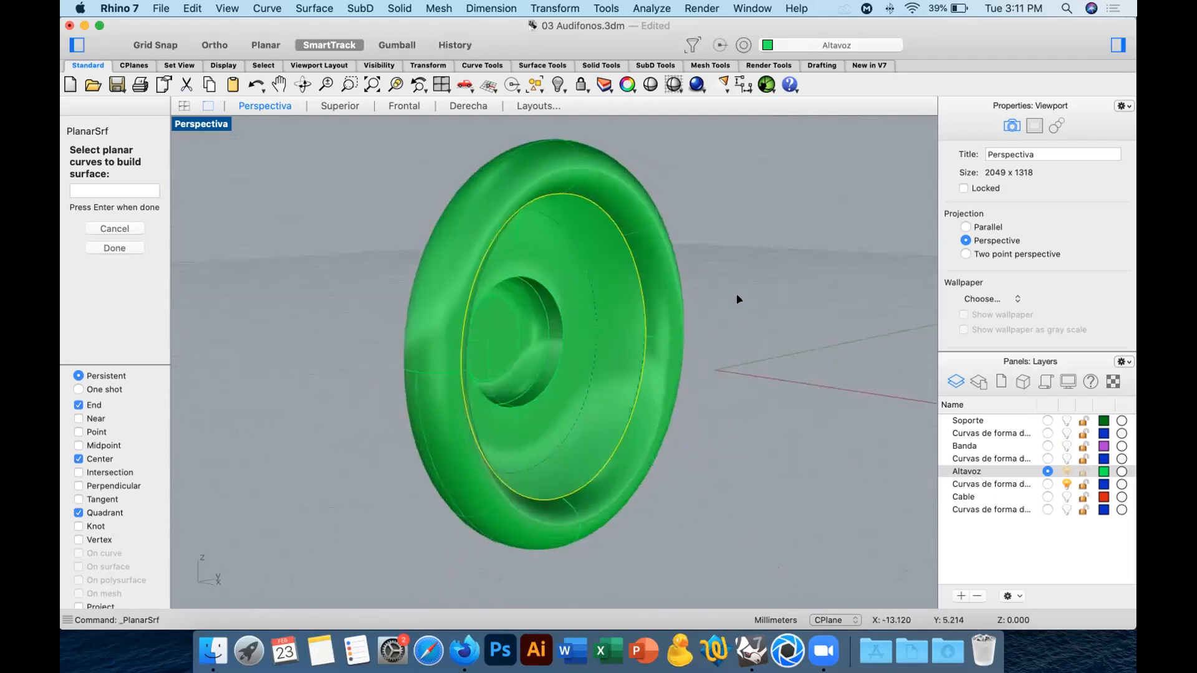
{"action": "key", "text": "Return"}
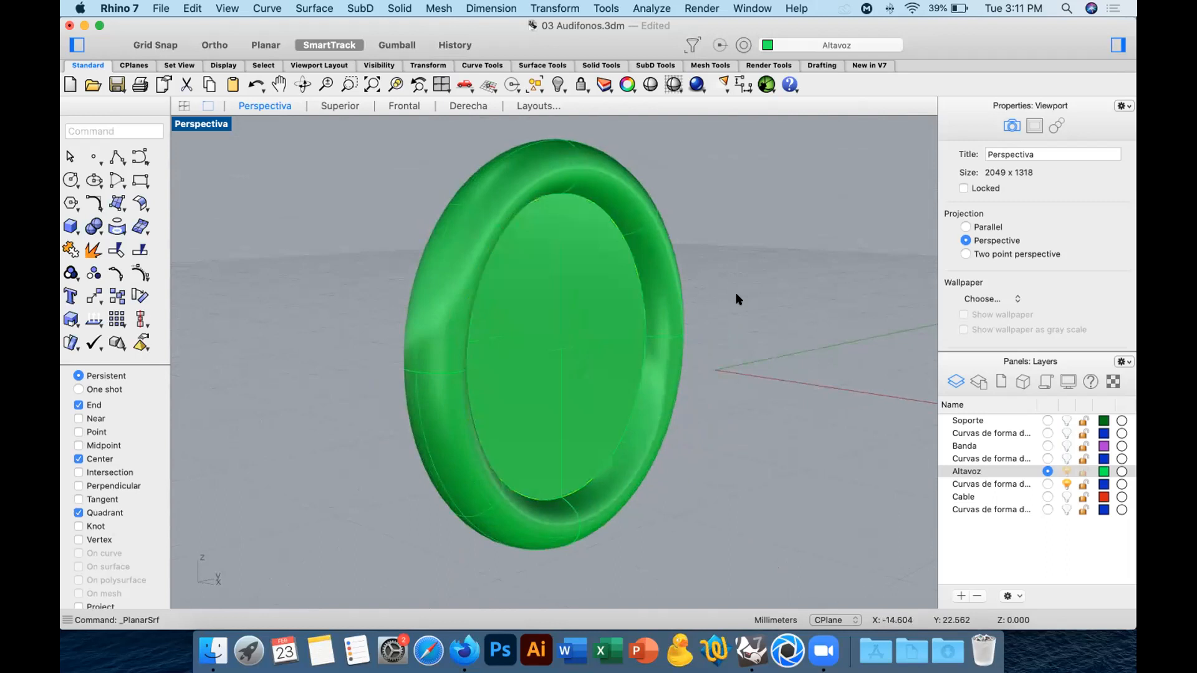
{"action": "left_click", "coordinate": [547, 337]}
{"action": "right_click_drag", "start_coordinate": [736, 353], "coordinate": [843, 357]}
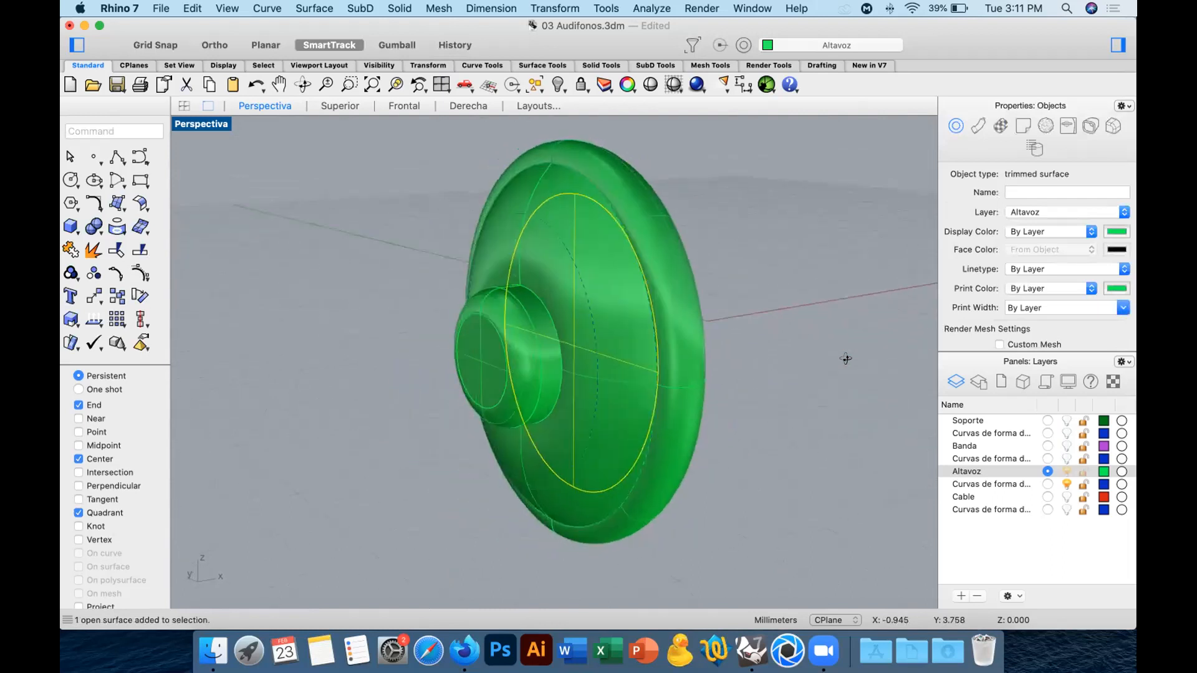
{"action": "left_click", "coordinate": [748, 298]}
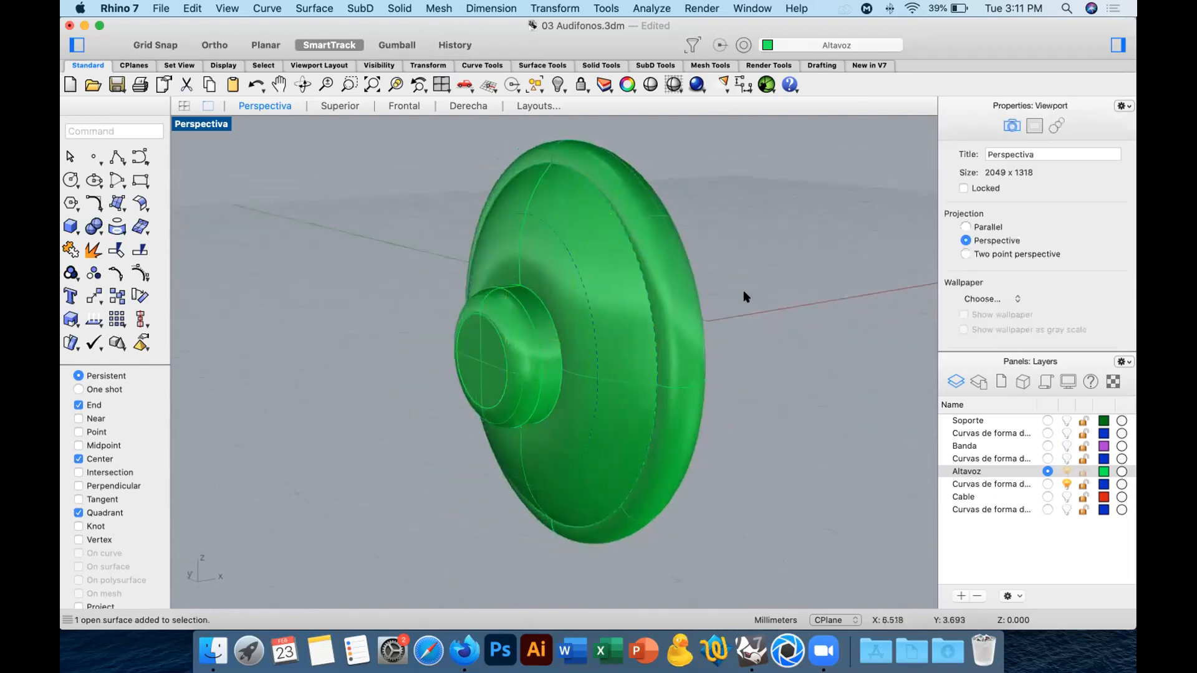
Delete the layer Curvas de forma del altavoz together with the objects on it.
{"action": "left_click", "coordinate": [991, 484]}
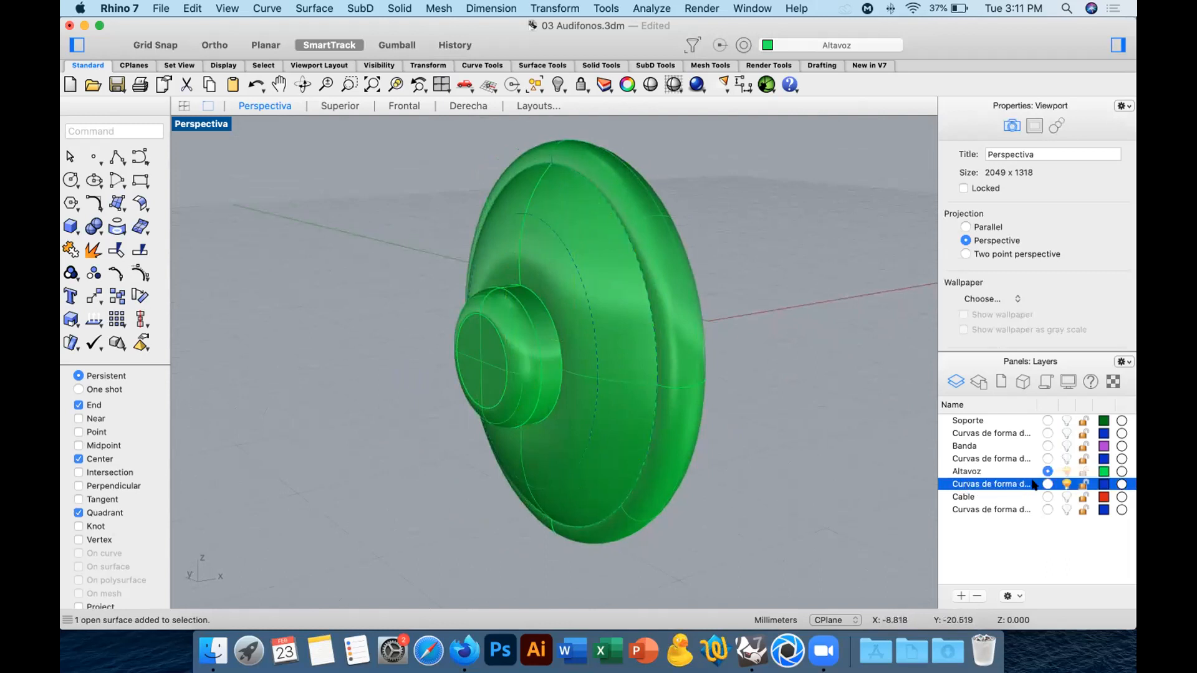
{"action": "left_click", "coordinate": [977, 596]}
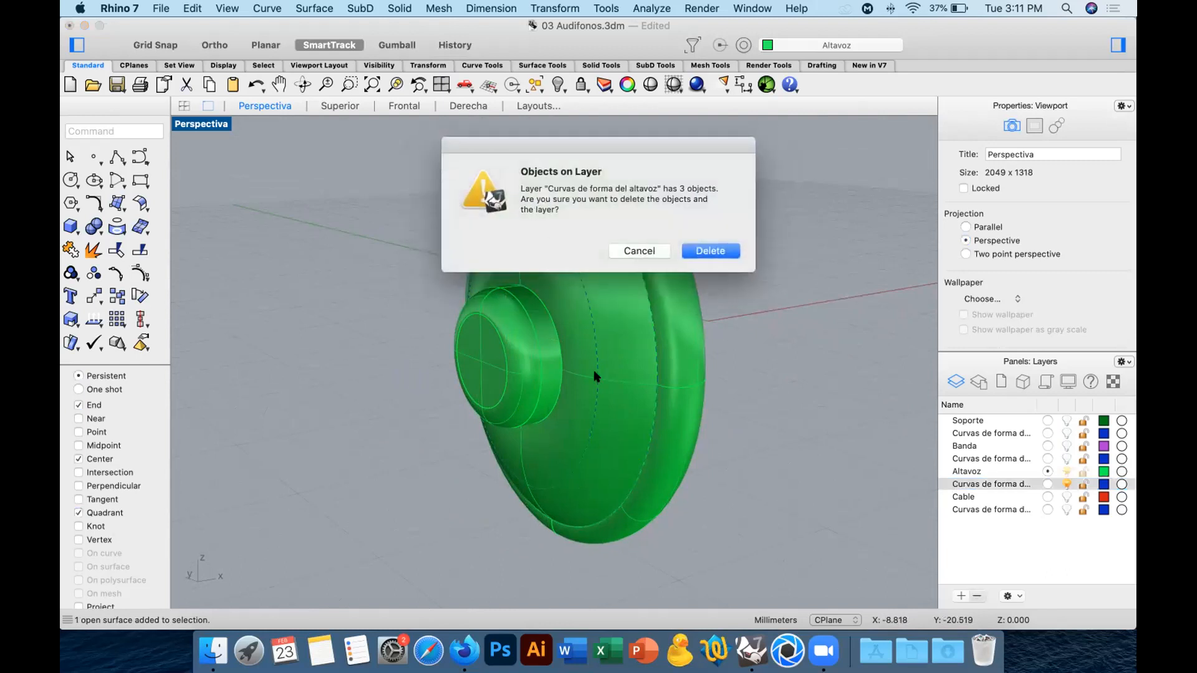
{"action": "left_click", "coordinate": [721, 250]}
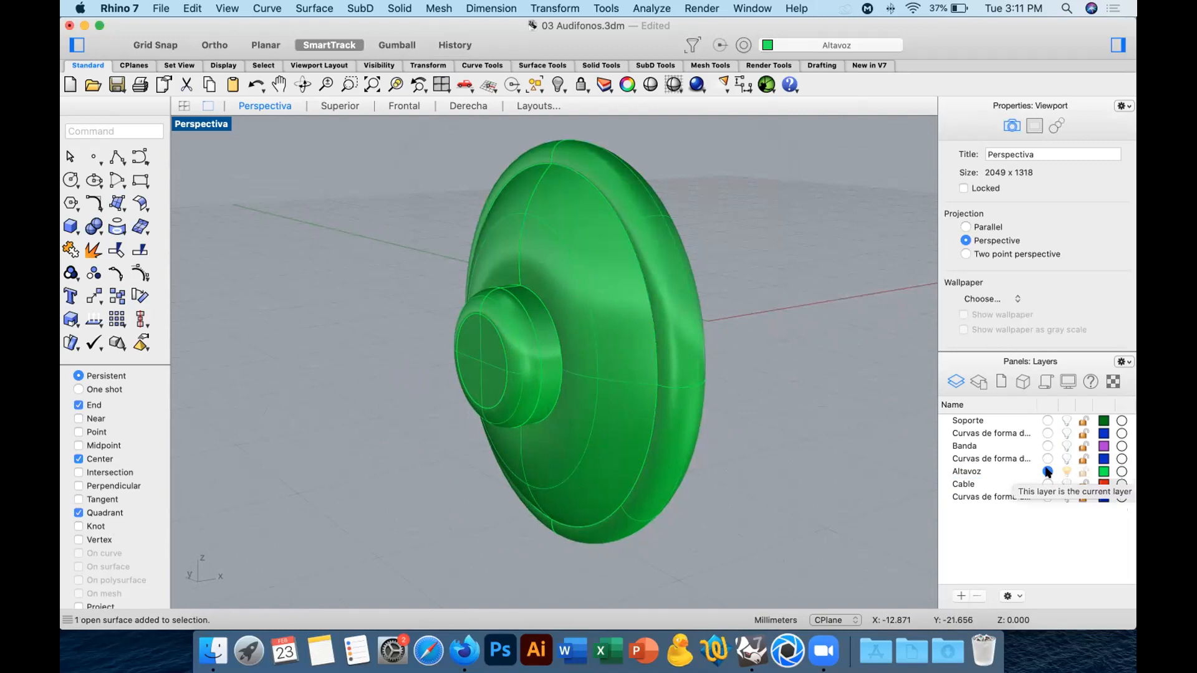
Show the support's shape-curves layer, make Soporte the current layer and hide the Altavoz layer.
{"action": "left_click", "coordinate": [1064, 433]}
{"action": "left_click", "coordinate": [1047, 420]}
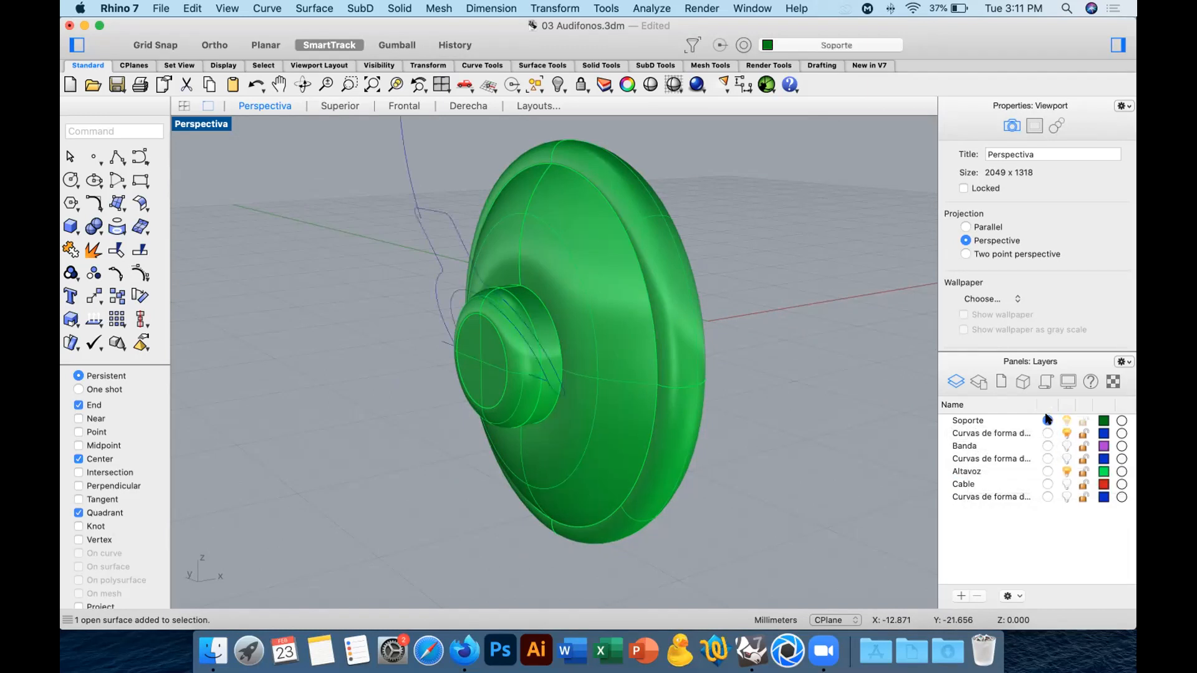
{"action": "left_click", "coordinate": [1065, 471]}
{"action": "right_click_drag", "start_coordinate": [737, 398], "coordinate": [824, 435]}
{"action": "mouse_move", "coordinate": [710, 422]}
{"action": "right_mouse_down"}
{"action": "mouse_move", "coordinate": [752, 418]}
{"action": "mouse_move", "coordinate": [711, 422]}
{"action": "right_mouse_up"}
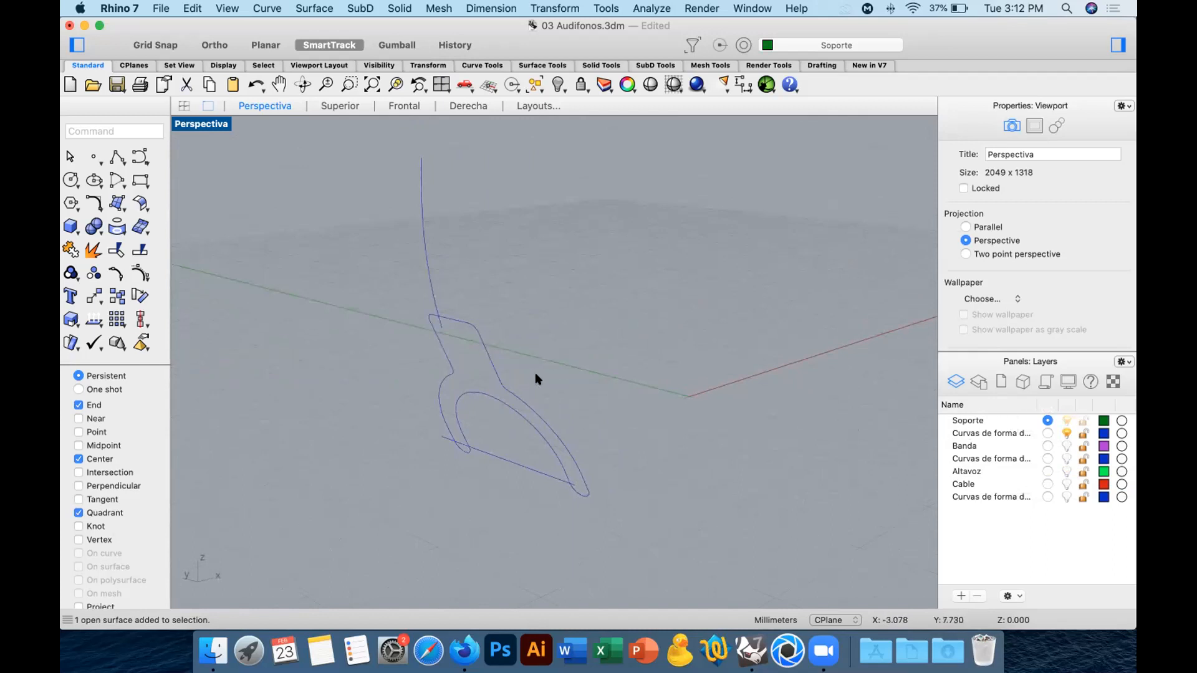
Extrude the closed fork-shaped support curve into a solid 1 mm thick.
{"action": "left_click", "coordinate": [455, 394]}
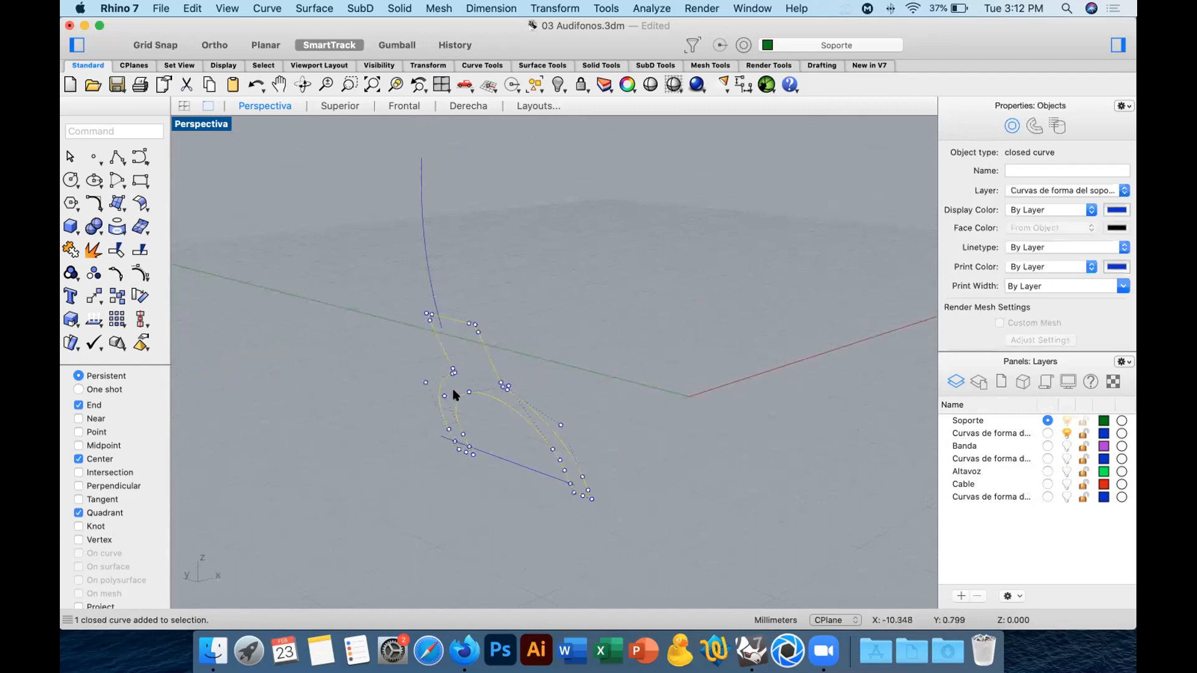
{"action": "left_click", "coordinate": [69, 225]}
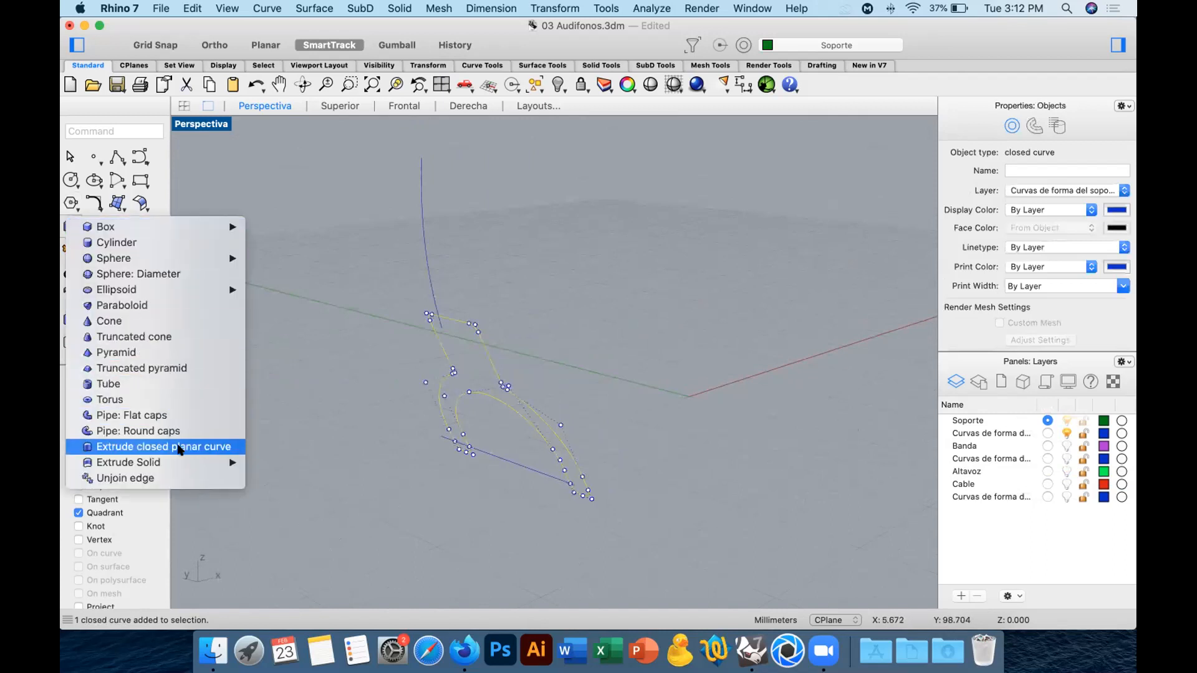
{"action": "left_click", "coordinate": [177, 448]}
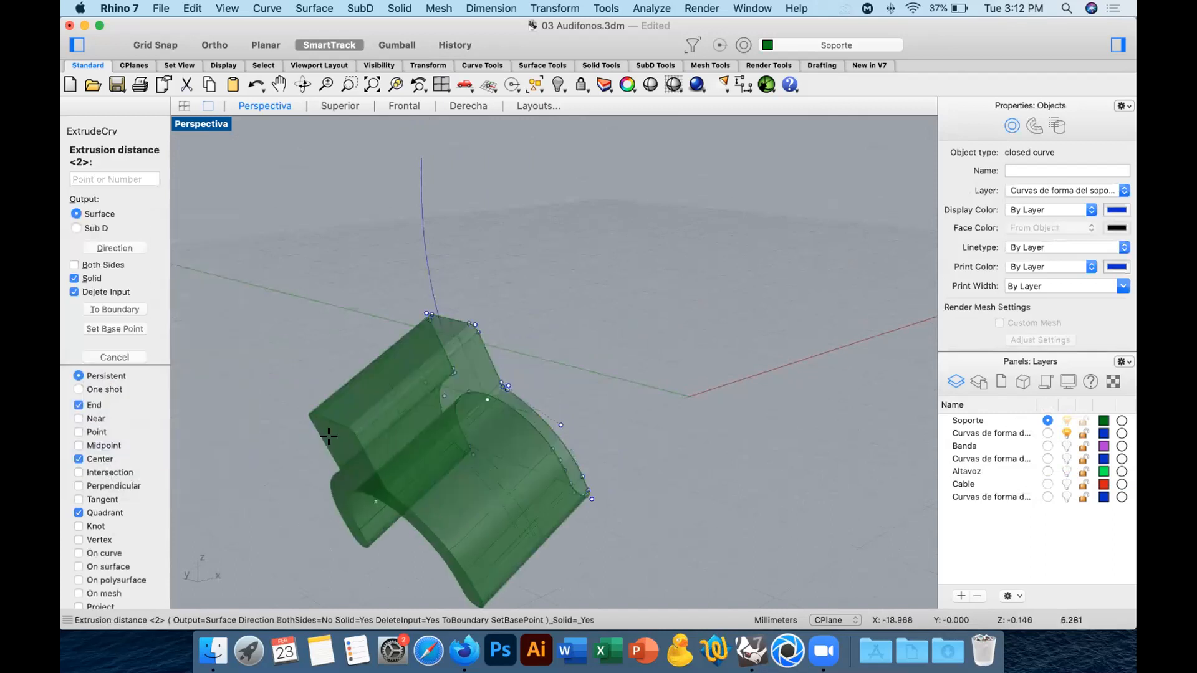
{"action": "type", "text": "1"}
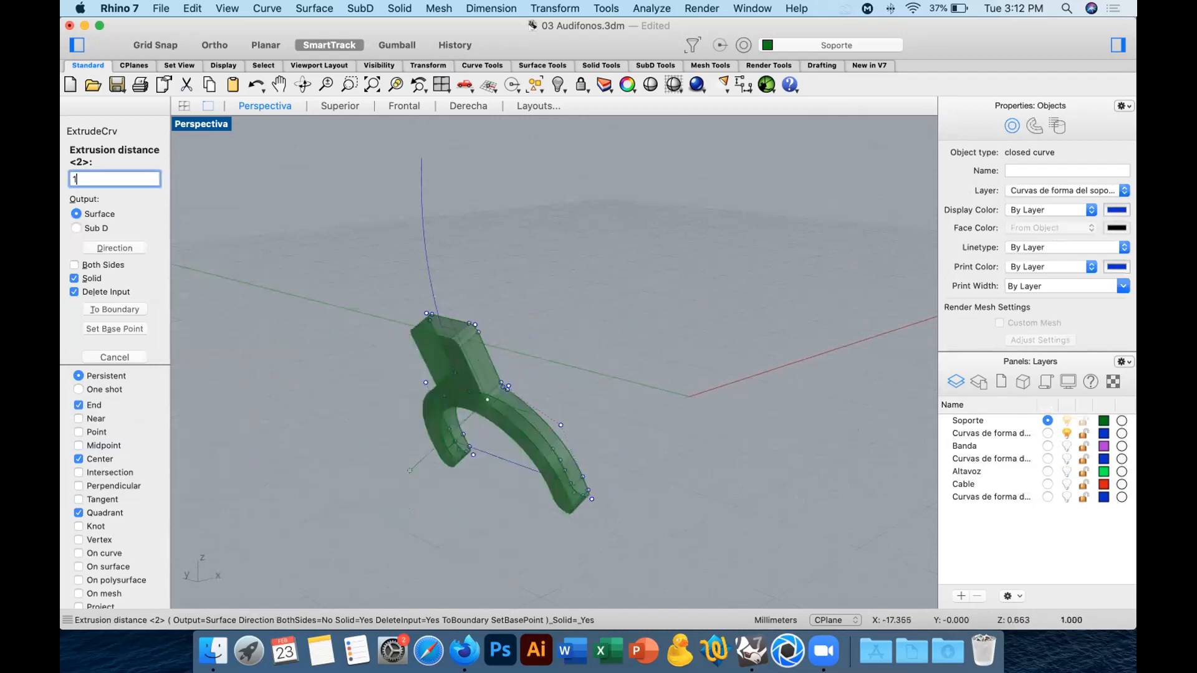
{"action": "key", "text": "Return"}
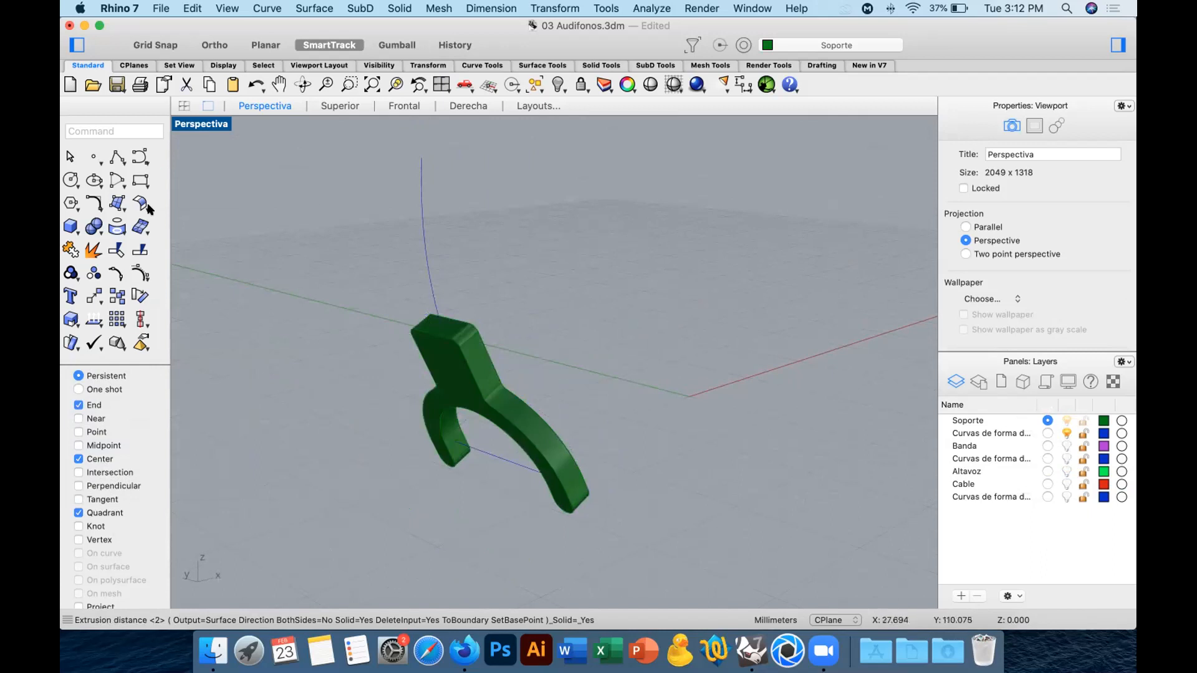
Fillet all edges of the extruded fork-shaped support with a radius of 0.2 mm.
{"action": "left_click", "coordinate": [92, 227]}
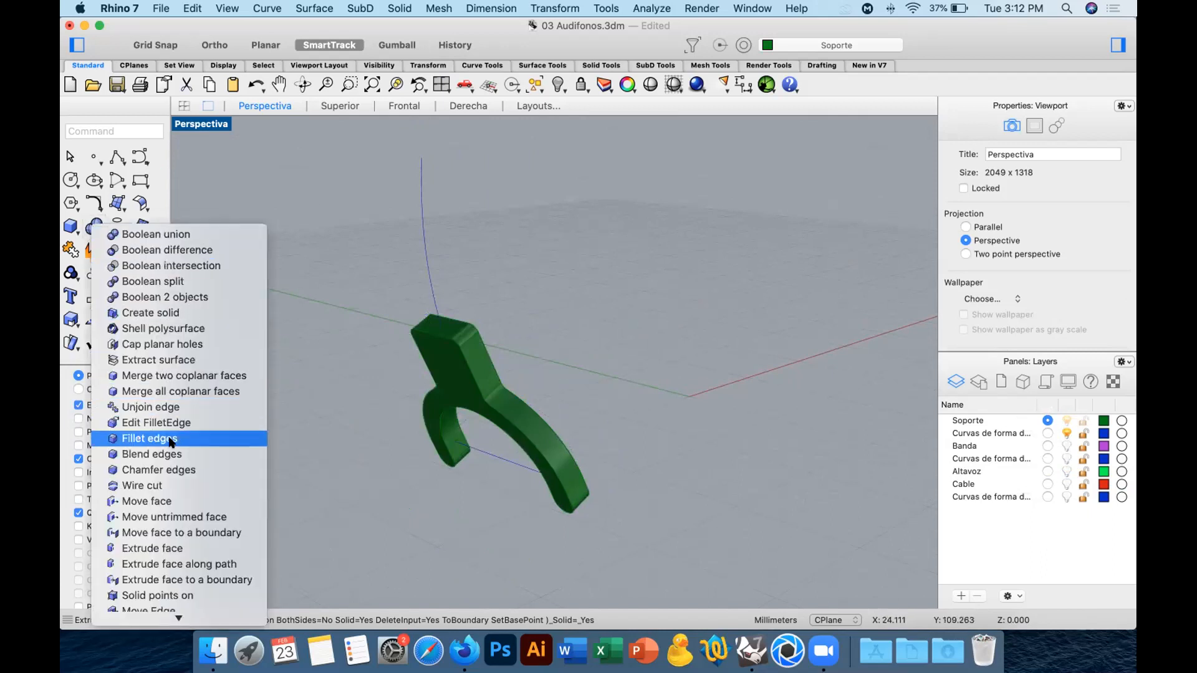
{"action": "left_click", "coordinate": [172, 439]}
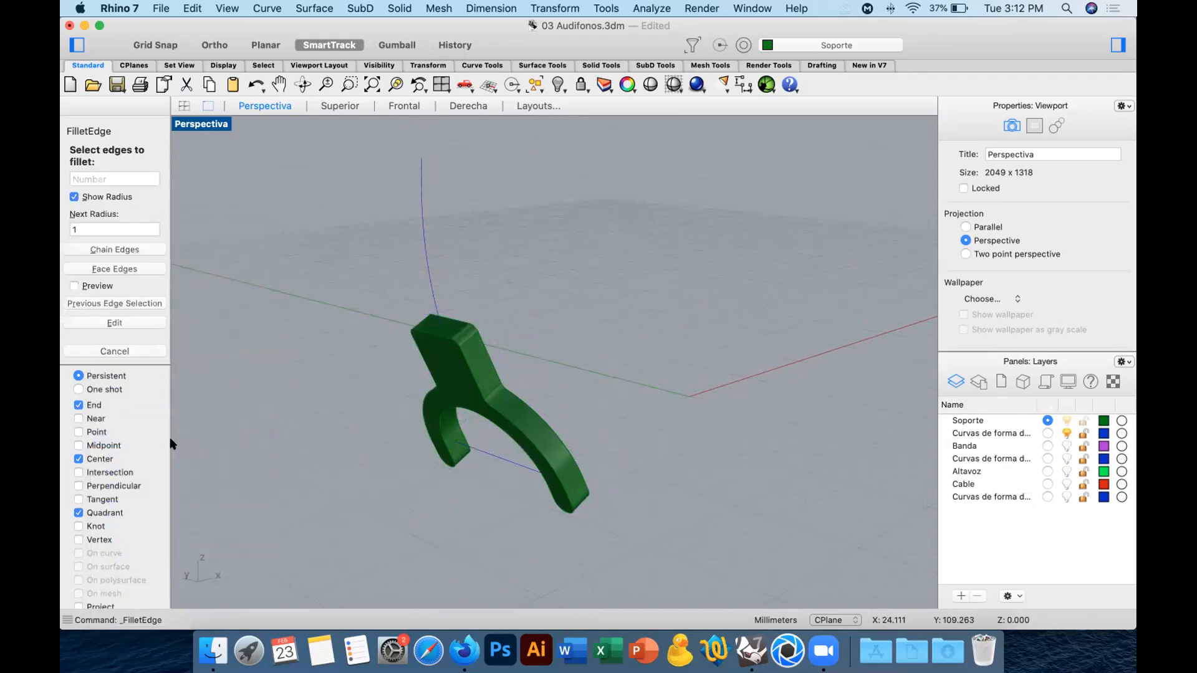
{"action": "type", "text": "0.2"}
{"action": "key", "text": "Return"}
{"action": "left_click_drag", "start_coordinate": [320, 258], "coordinate": [674, 561]}
{"action": "right_click_drag", "start_coordinate": [675, 561], "coordinate": [653, 524]}
{"action": "key", "text": "Return"}
{"action": "key", "text": "Return"}
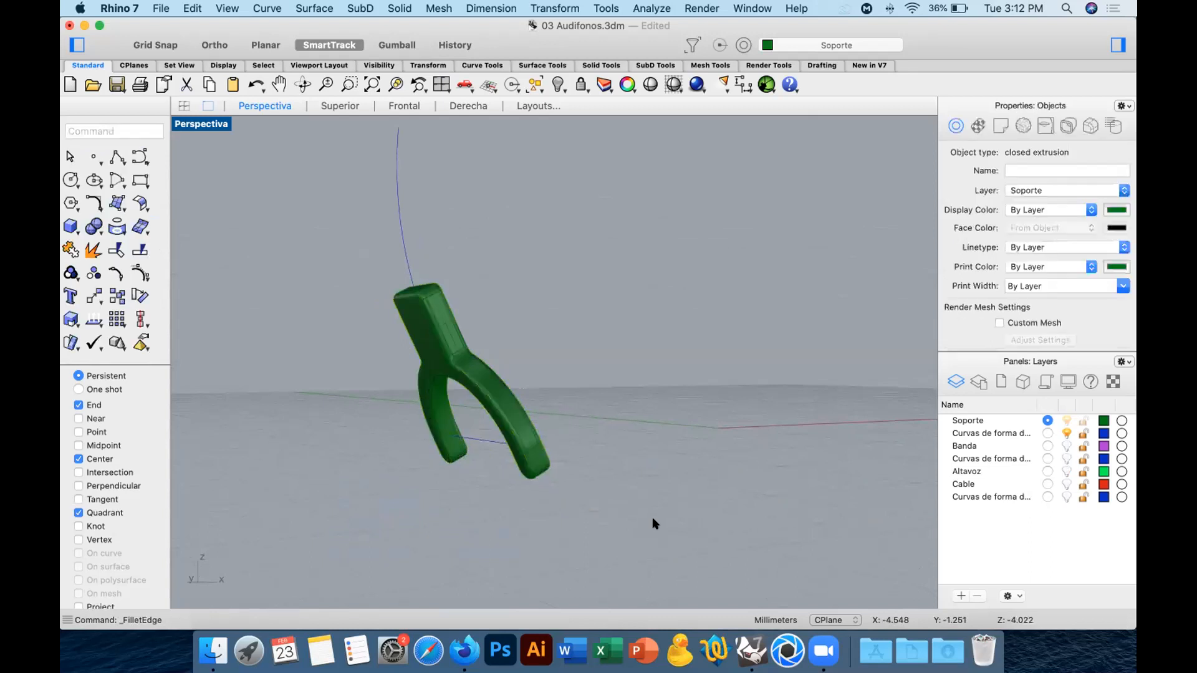
{"action": "type", "text": "Z"}
{"action": "right_click_drag", "start_coordinate": [465, 438], "coordinate": [490, 426]}
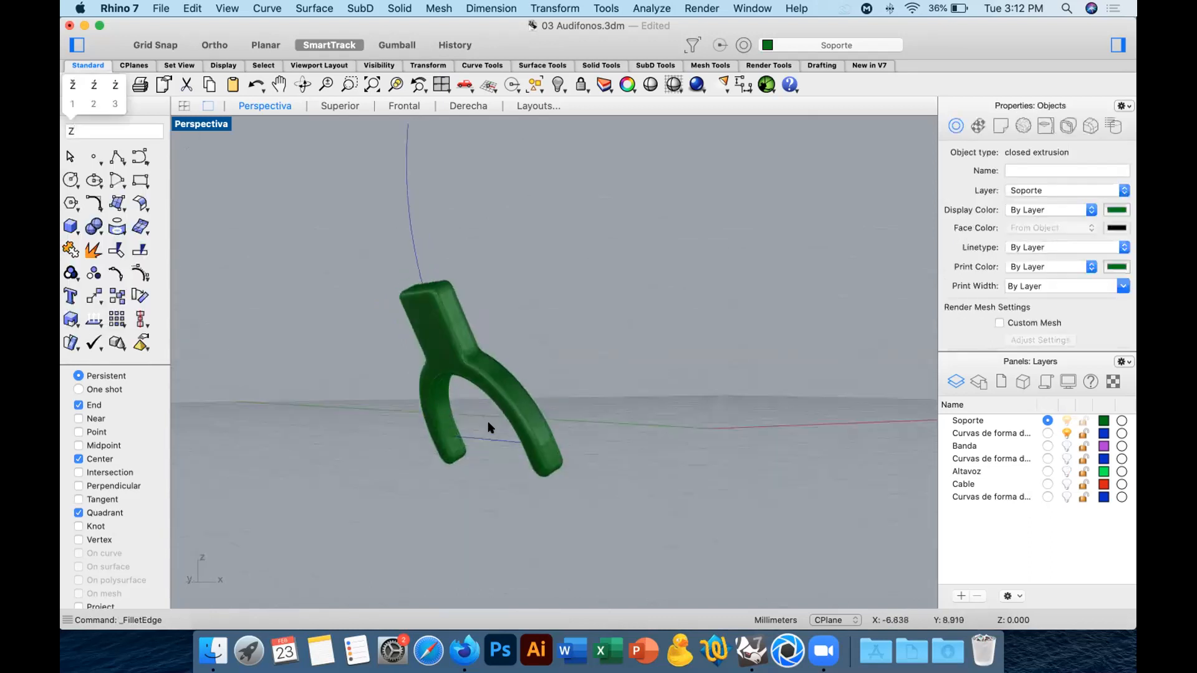
{"action": "key", "text": "BackSpace"}
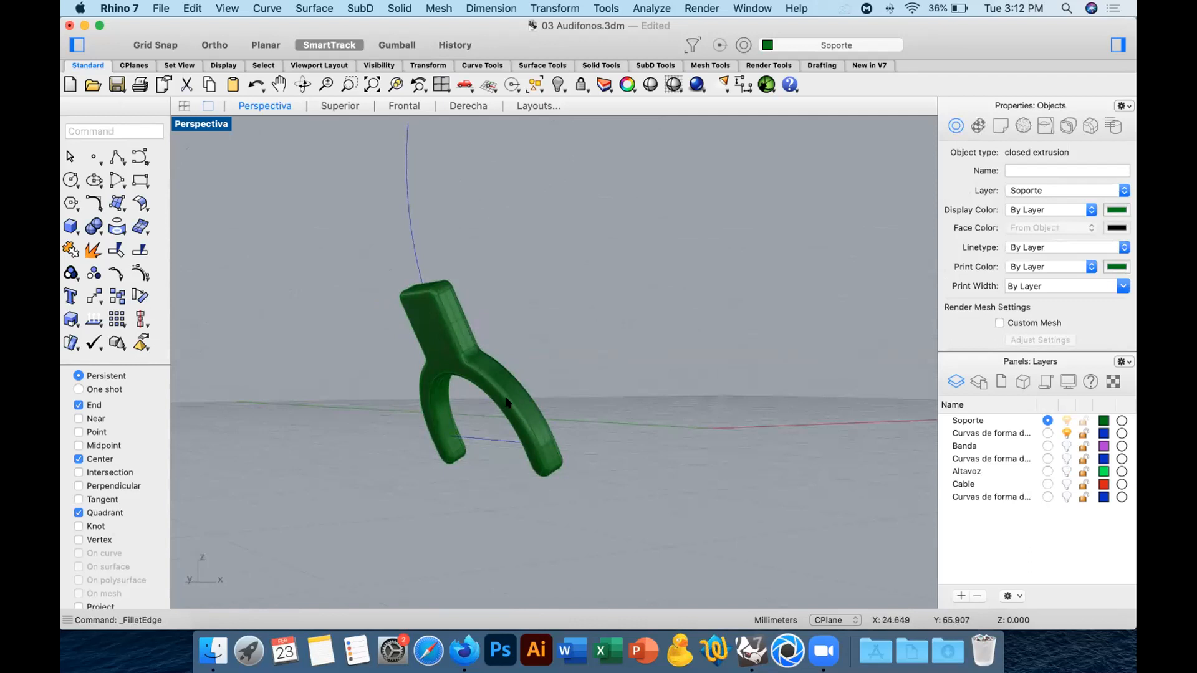
Create a round-capped pipe of 0.2 mm radius along the straight line between the support's two arms.
{"action": "scroll", "coordinate": [583, 362], "scroll_direction": "up", "scroll_amount": 5}
{"action": "scroll", "coordinate": [504, 380], "scroll_direction": "down", "scroll_amount": 6}
{"action": "right_click_drag", "start_coordinate": [504, 381], "coordinate": [449, 226]}
{"action": "left_click", "coordinate": [502, 377]}
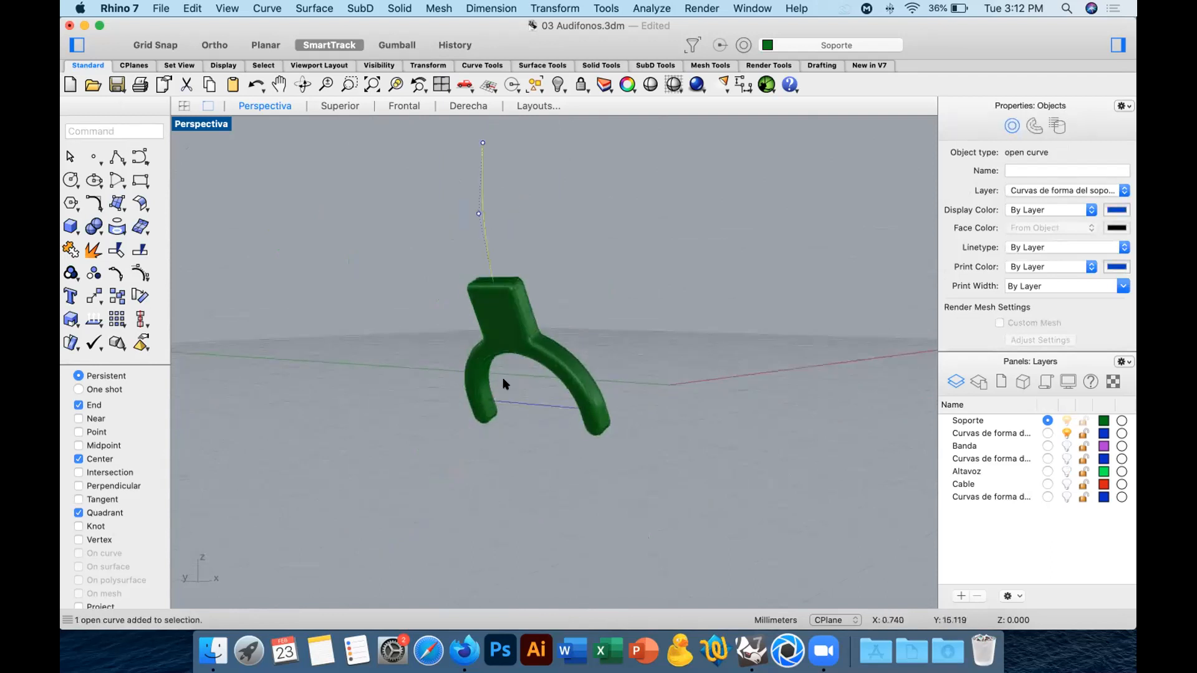
{"action": "left_click", "coordinate": [303, 357]}
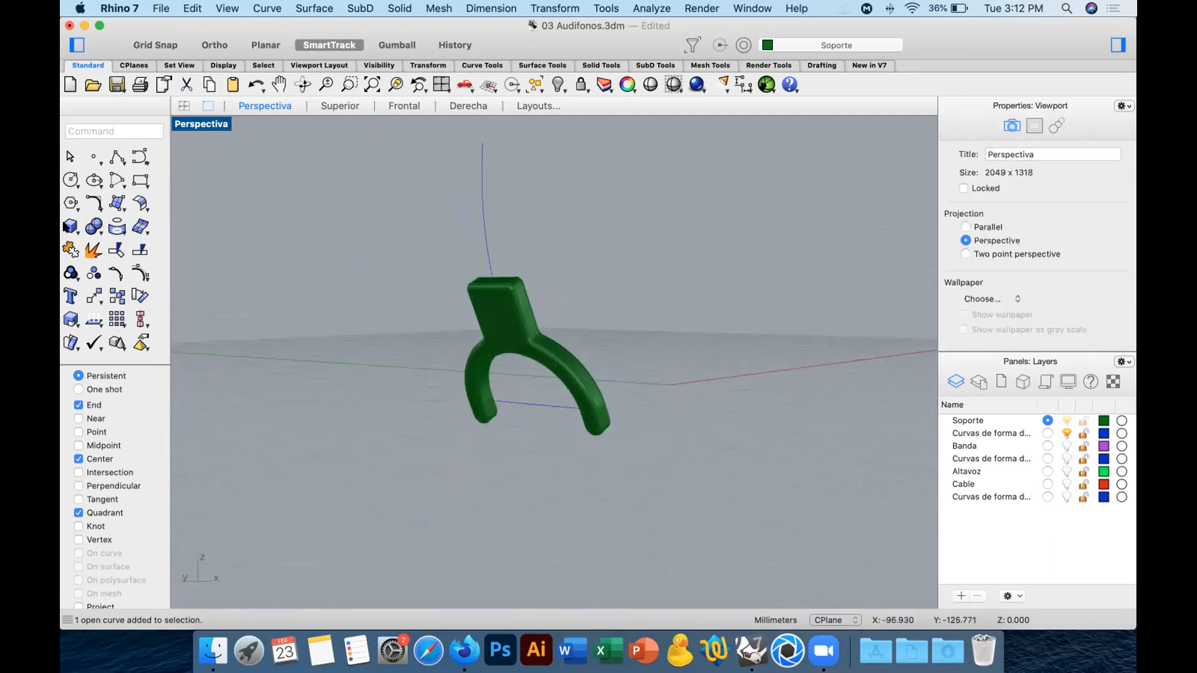
{"action": "left_click", "coordinate": [67, 226]}
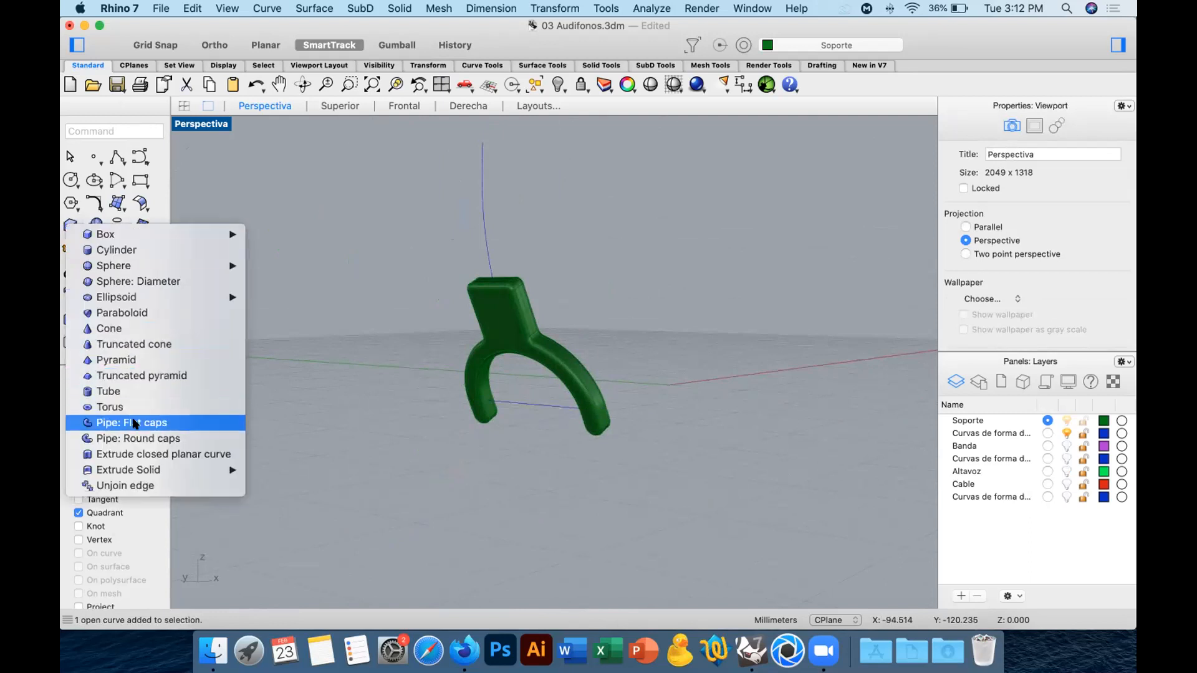
{"action": "left_click", "coordinate": [172, 440]}
{"action": "left_click", "coordinate": [520, 412]}
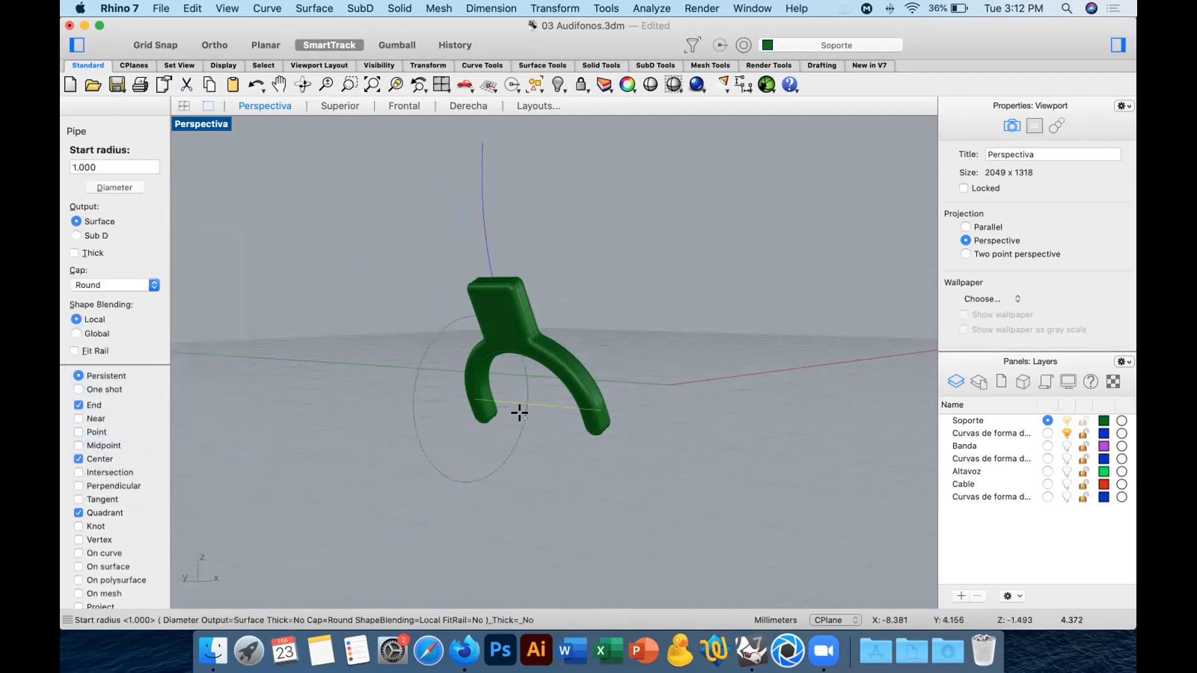
{"action": "type", "text": "1.2"}
{"action": "key", "text": "Return"}
{"action": "key", "text": "Return"}
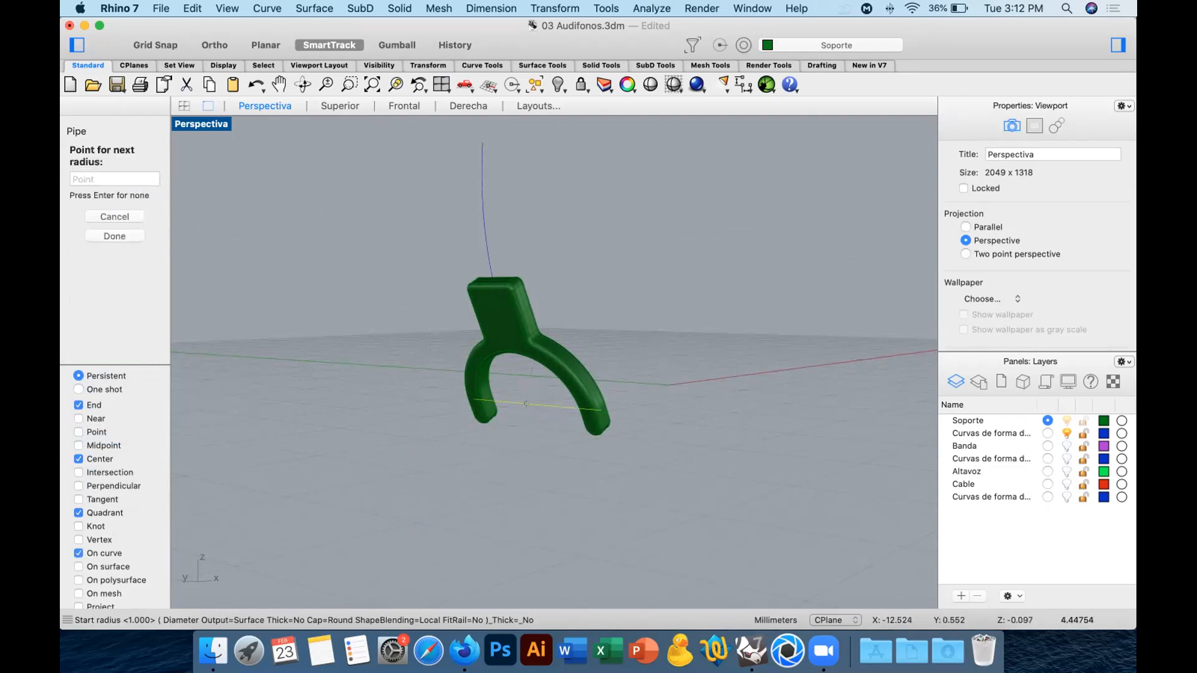
{"action": "key", "text": "Return"}
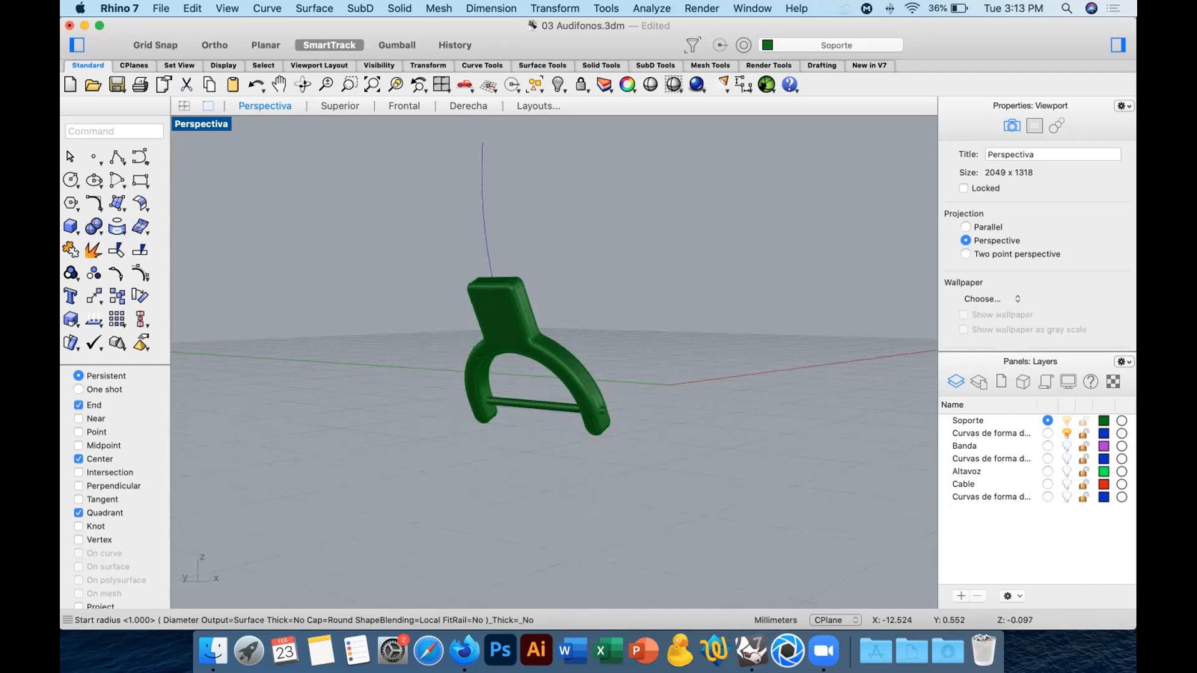
Create a round-capped pipe of 0.3 mm radius along the curved line rising from the support's upper end.
{"action": "left_click_drag", "start_coordinate": [507, 205], "coordinate": [454, 231]}
{"action": "key", "text": "Return"}
{"action": "left_click", "coordinate": [113, 167]}
{"action": "type", "text": "0.3"}
{"action": "key", "text": "Return"}
{"action": "key", "text": "Return"}
{"action": "key", "text": "Return"}
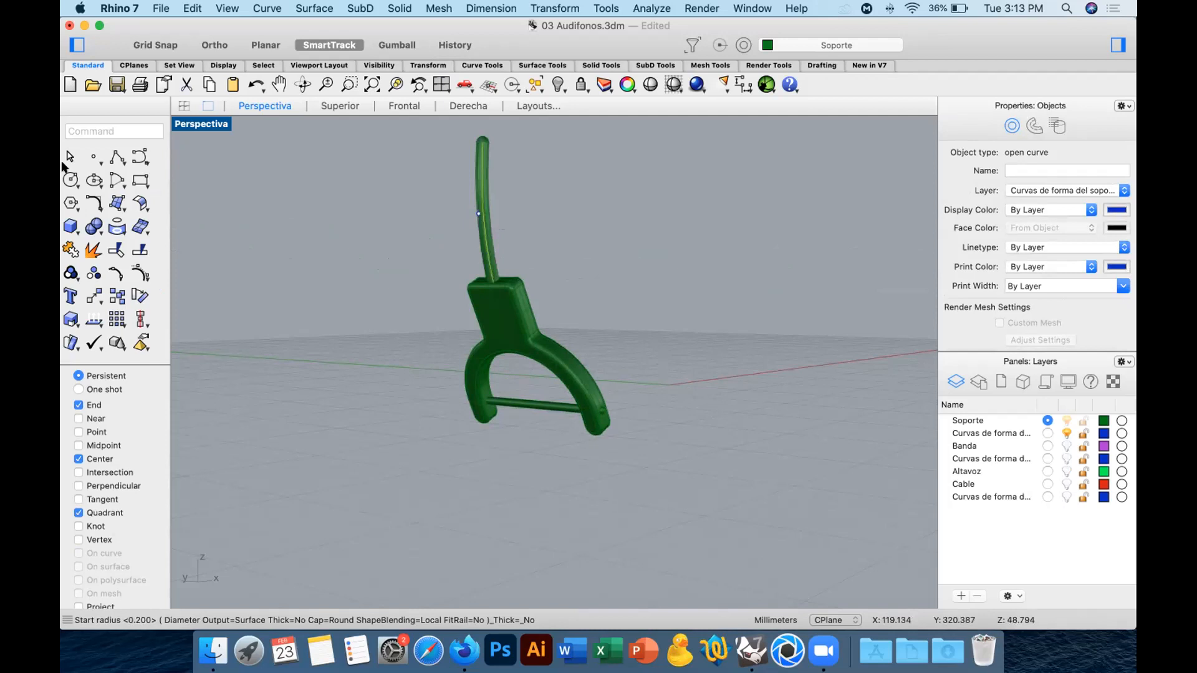
{"action": "left_click", "coordinate": [665, 321]}
{"action": "mouse_move", "coordinate": [665, 321]}
{"action": "right_mouse_down"}
{"action": "mouse_move", "coordinate": [594, 356]}
{"action": "mouse_move", "coordinate": [668, 337]}
{"action": "right_mouse_up"}
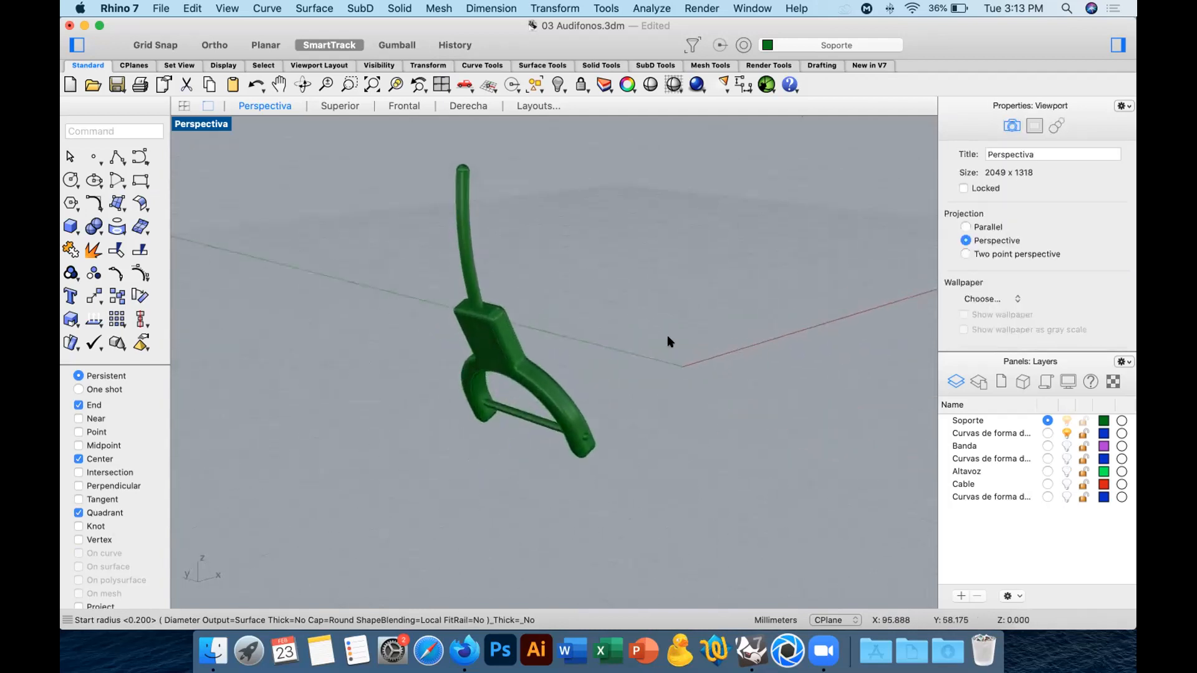
Undo the support's pipes, edge fillets and extrusion, and the hiding of the Altavoz layer.
{"action": "key", "text": "super+z"}
{"action": "key", "text": "super+z"}
{"action": "key", "text": "super+z"}
{"action": "key", "text": "super+z"}
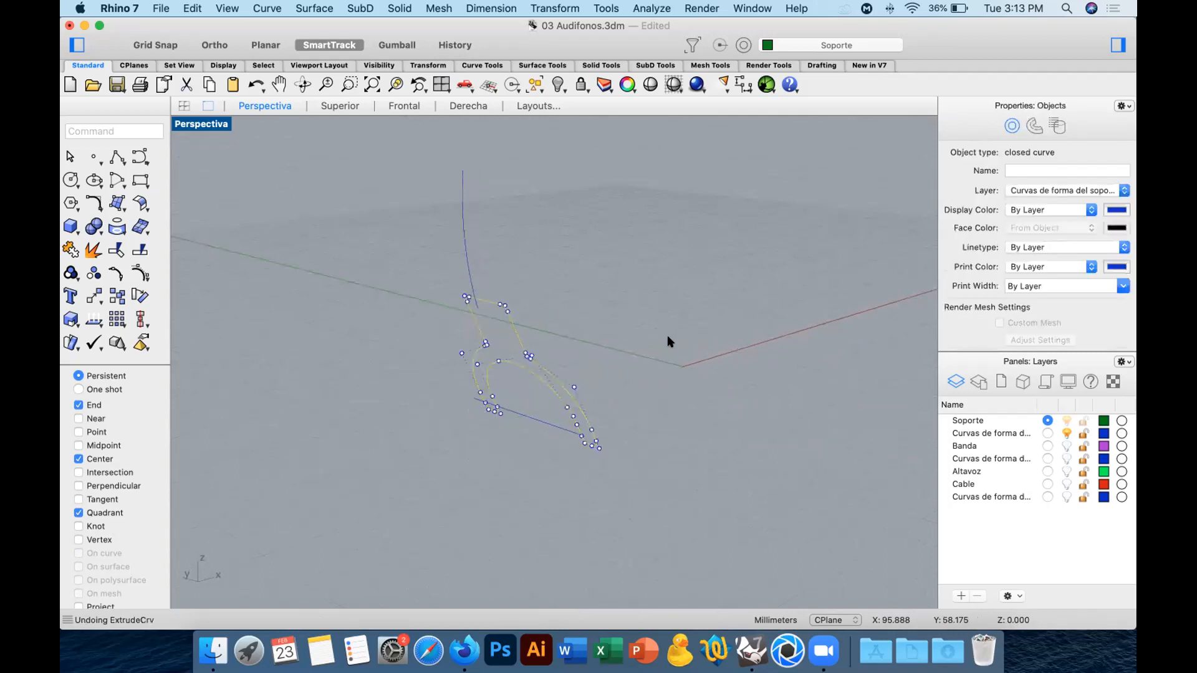
{"action": "key", "text": "super+z"}
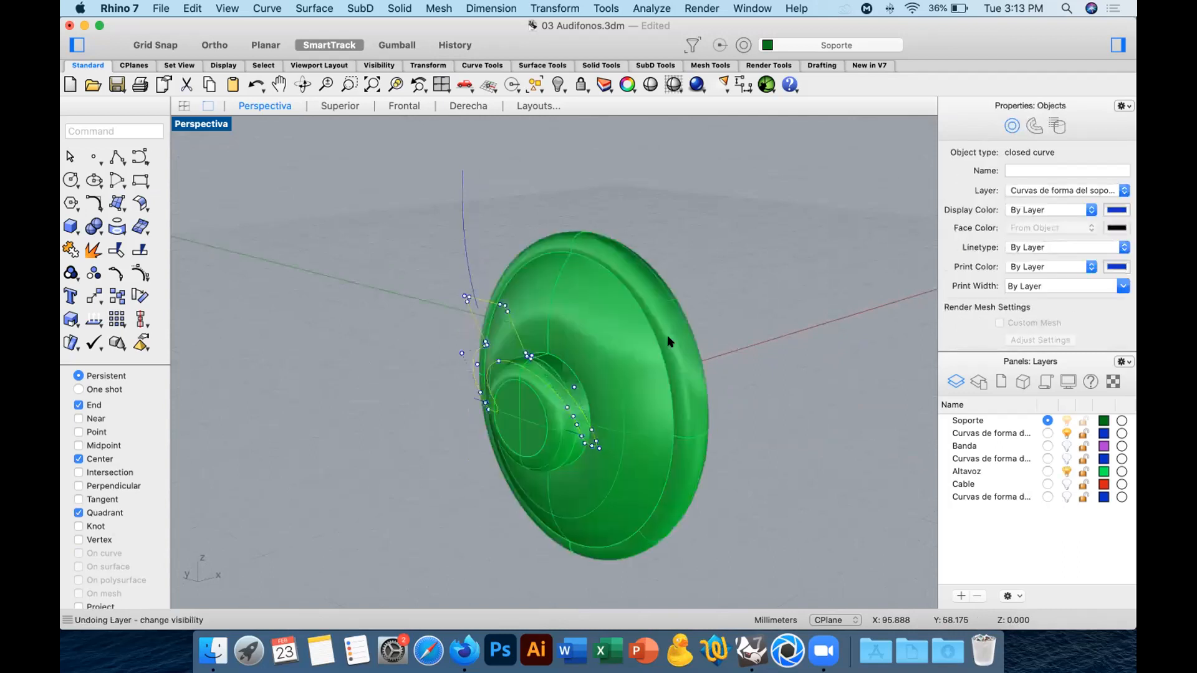
{"action": "right_click_drag", "start_coordinate": [714, 352], "coordinate": [509, 324]}
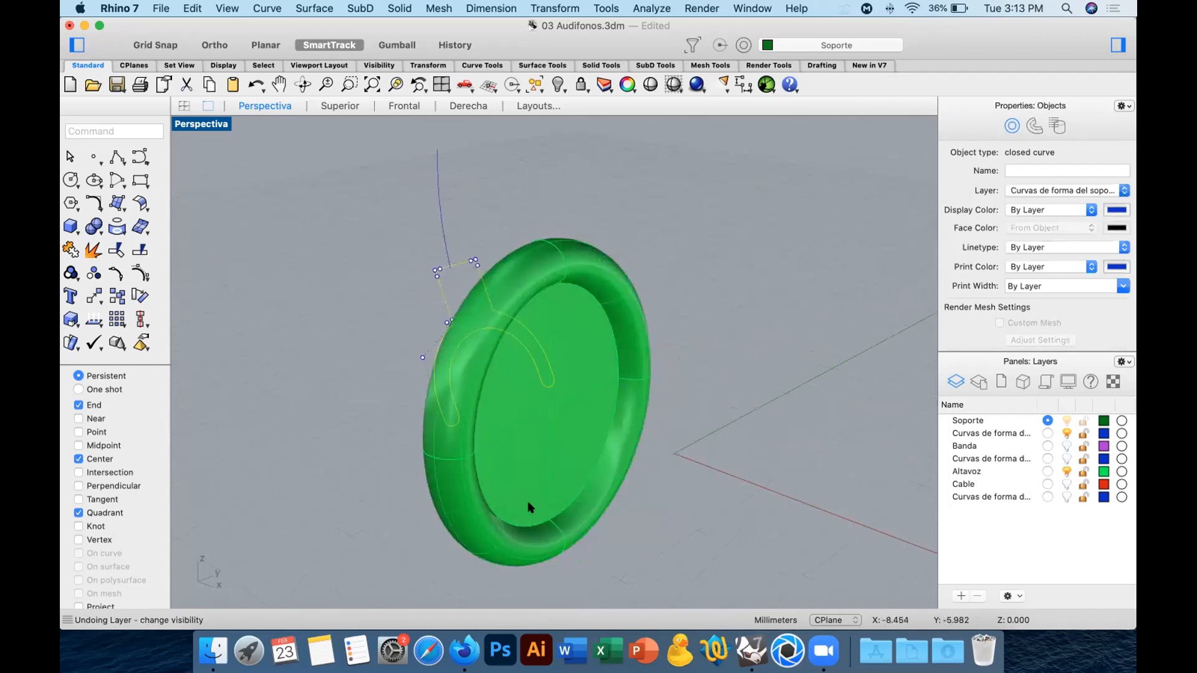
Hide the Altavoz layer and extrude the support's fork-shaped closed curve to one side as a solid.
{"action": "left_click", "coordinate": [116, 182]}
{"action": "left_click", "coordinate": [1067, 472]}
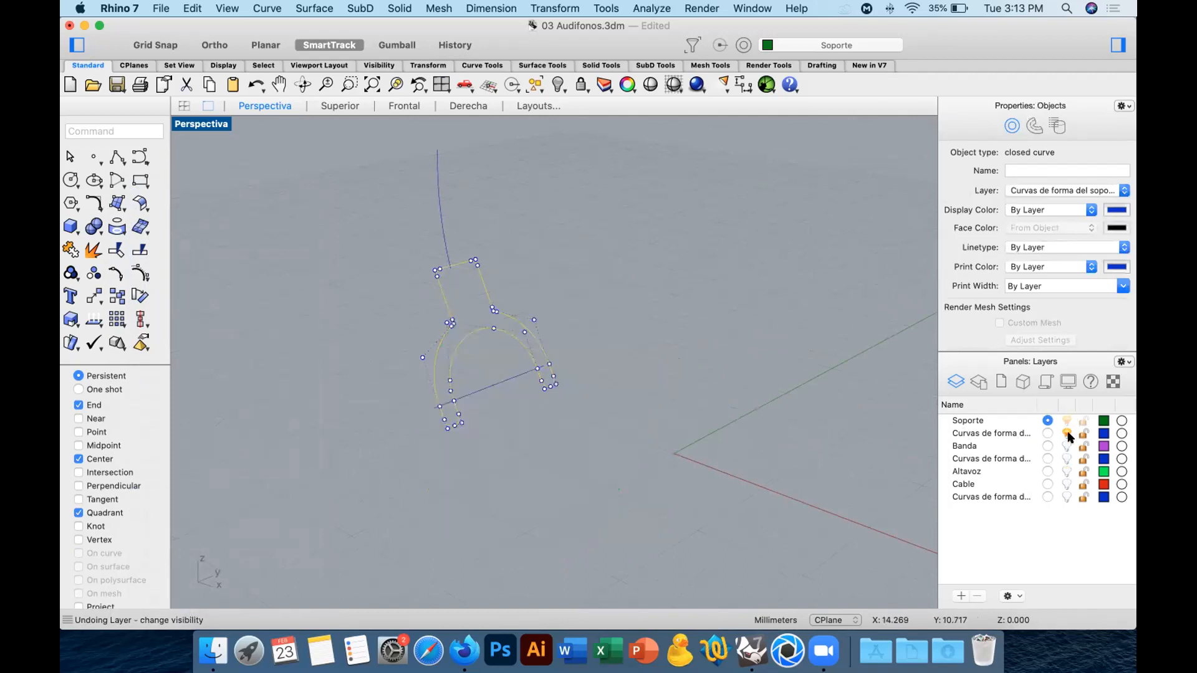
{"action": "left_click", "coordinate": [776, 357]}
{"action": "right_click_drag", "start_coordinate": [775, 358], "coordinate": [698, 331]}
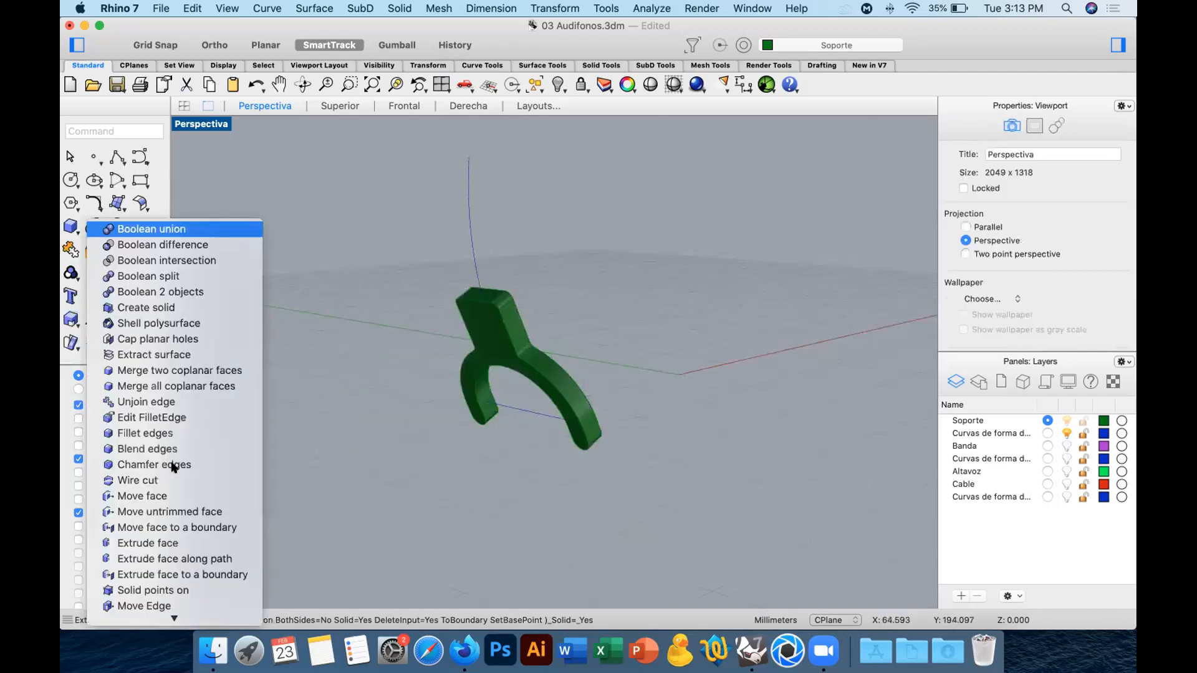
Fillet every edge of the extruded support with a 0.2 mm radius.
{"action": "left_click", "coordinate": [146, 433]}
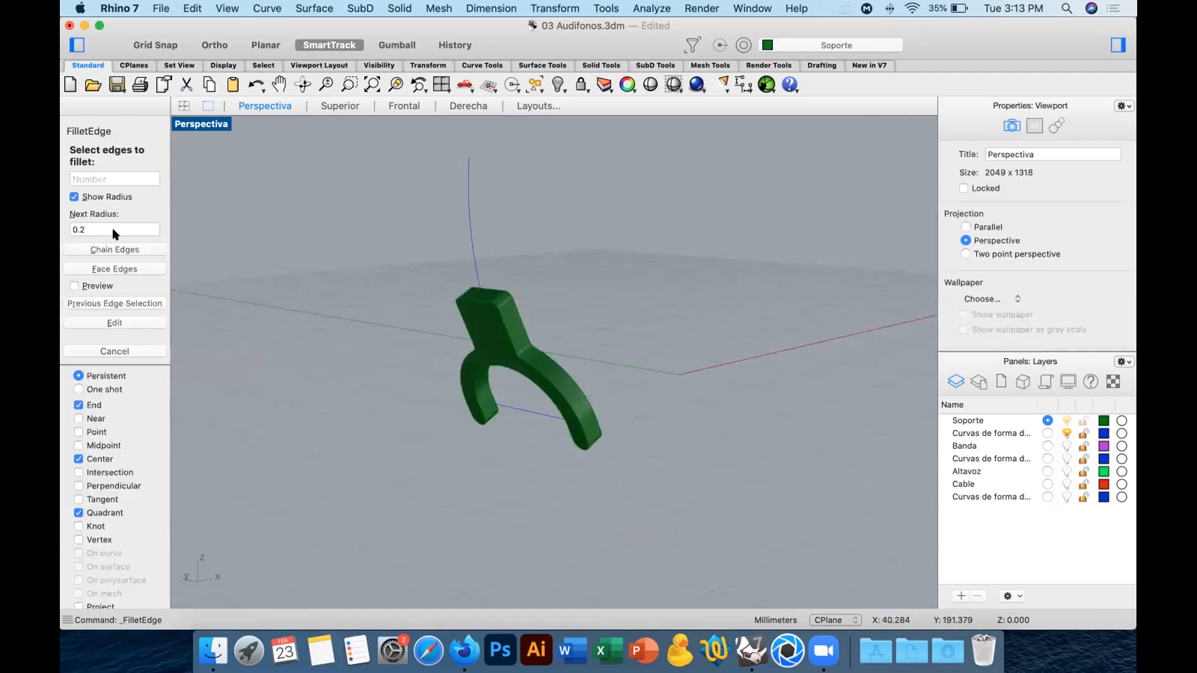
{"action": "left_click_drag", "start_coordinate": [387, 258], "coordinate": [710, 513]}
{"action": "key", "text": "Return"}
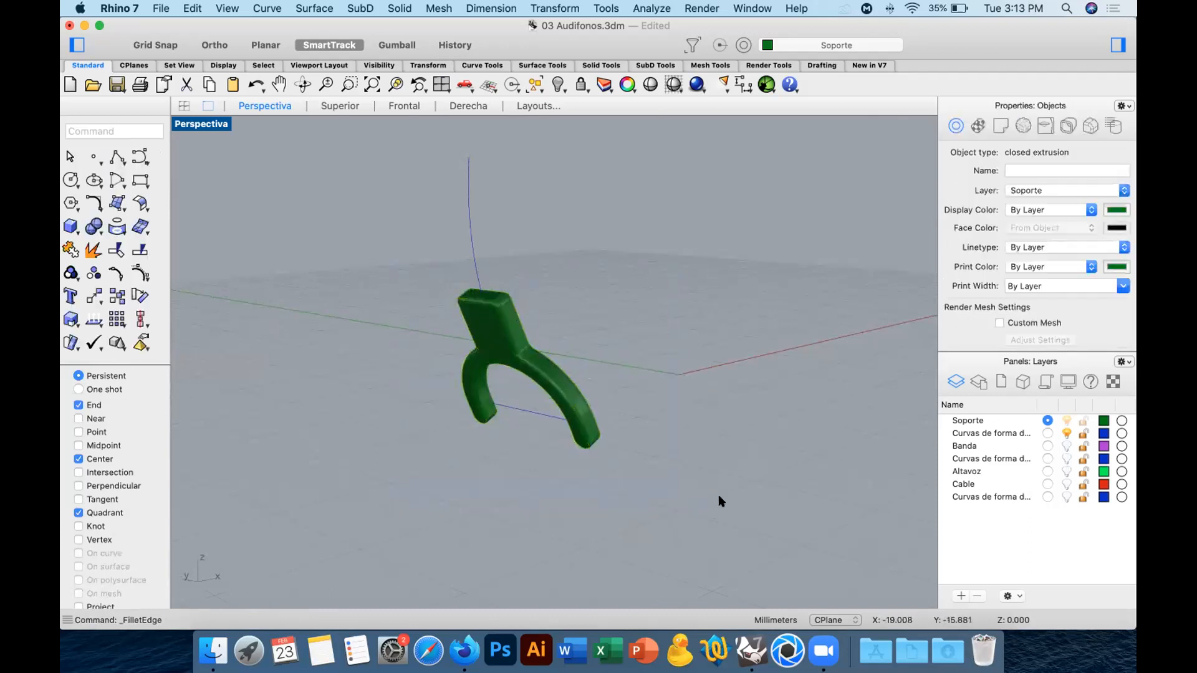
Create a round-capped pipe with a 0.2 mm start and end radius along the straight line joining the support's arms.
{"action": "left_click", "coordinate": [529, 413]}
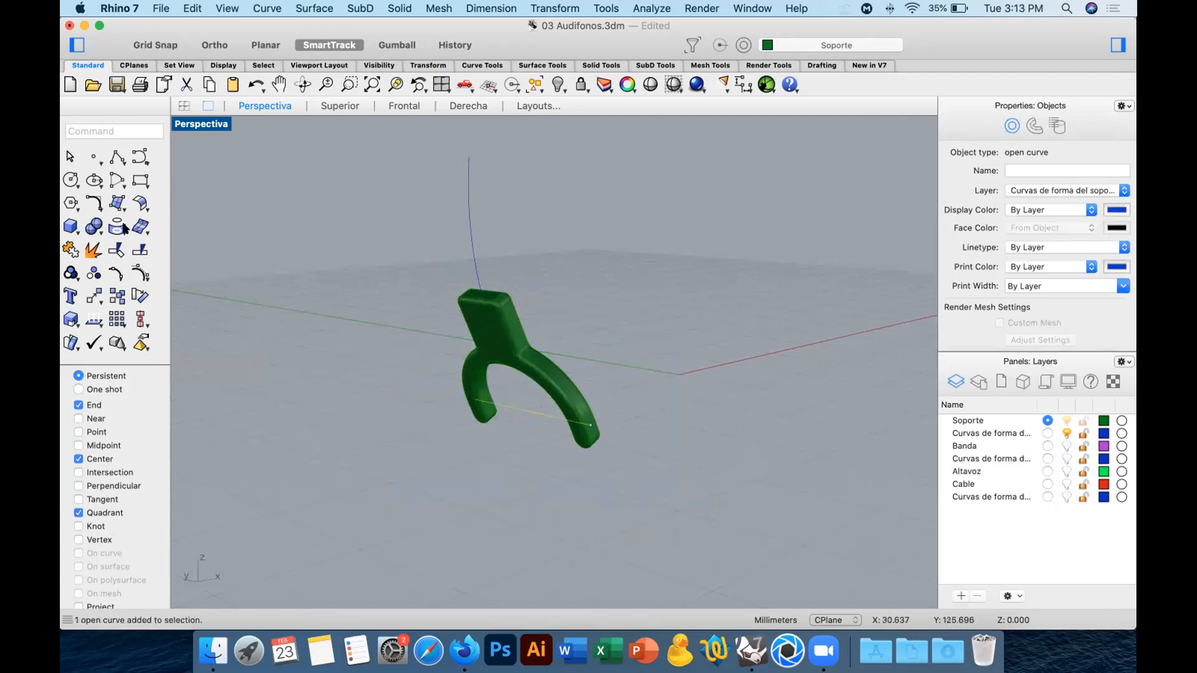
{"action": "left_click", "coordinate": [70, 226]}
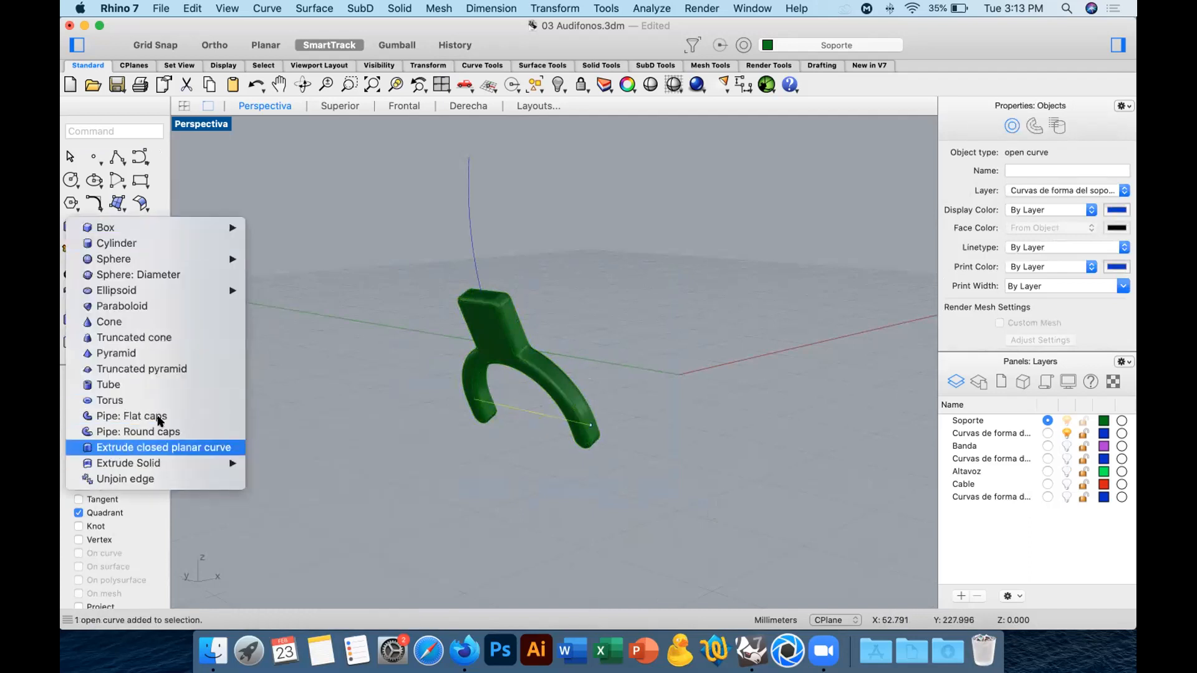
{"action": "left_click", "coordinate": [156, 430]}
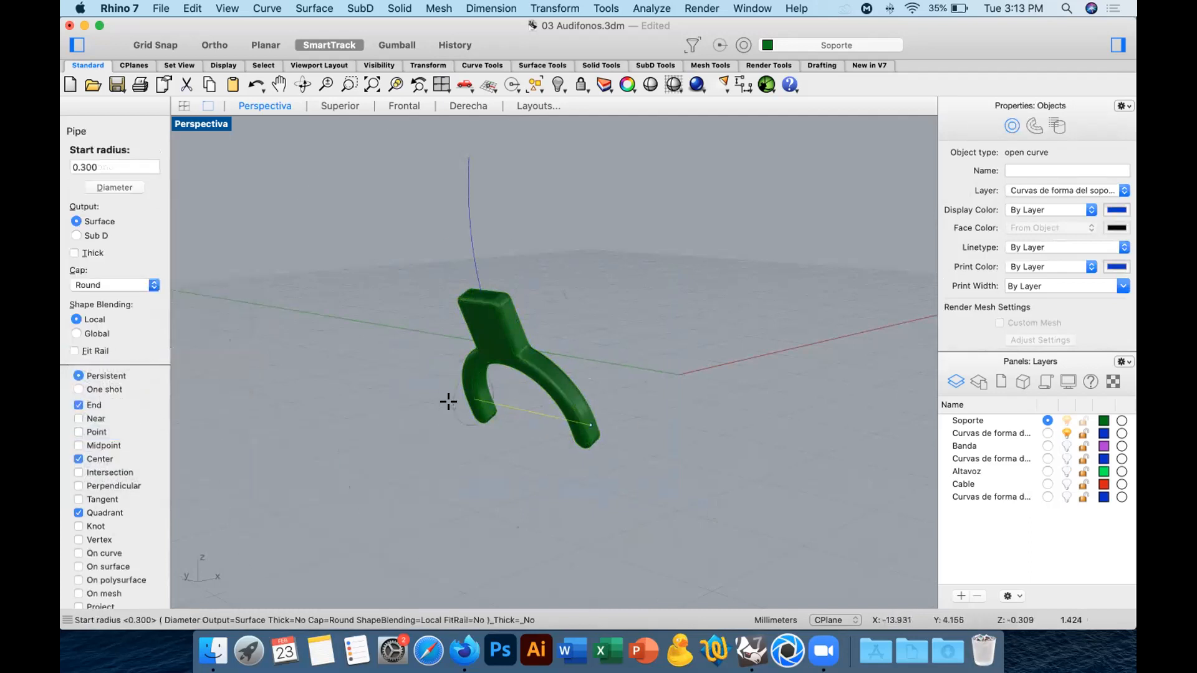
{"action": "type", "text": "0.2"}
{"action": "key", "text": "Return"}
{"action": "key", "text": "Return"}
{"action": "key", "text": "Return"}
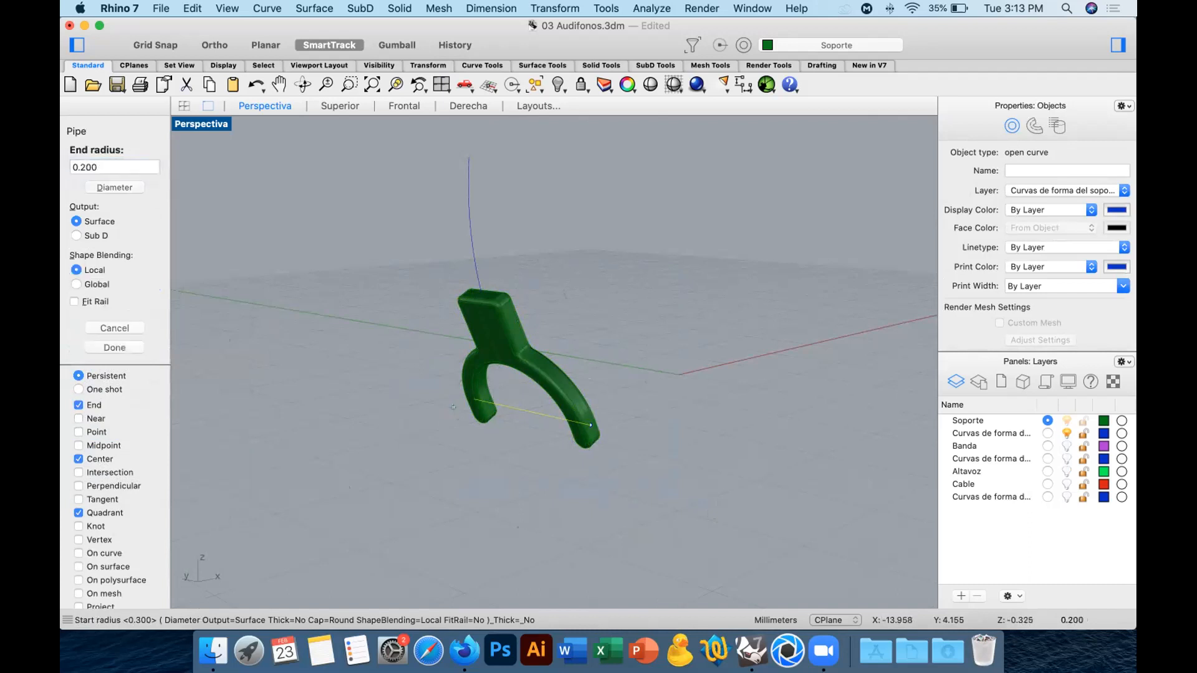
Create a round-capped pipe with a 0.3 mm radius along the curve rising from the top of the support.
{"action": "left_click", "coordinate": [472, 235]}
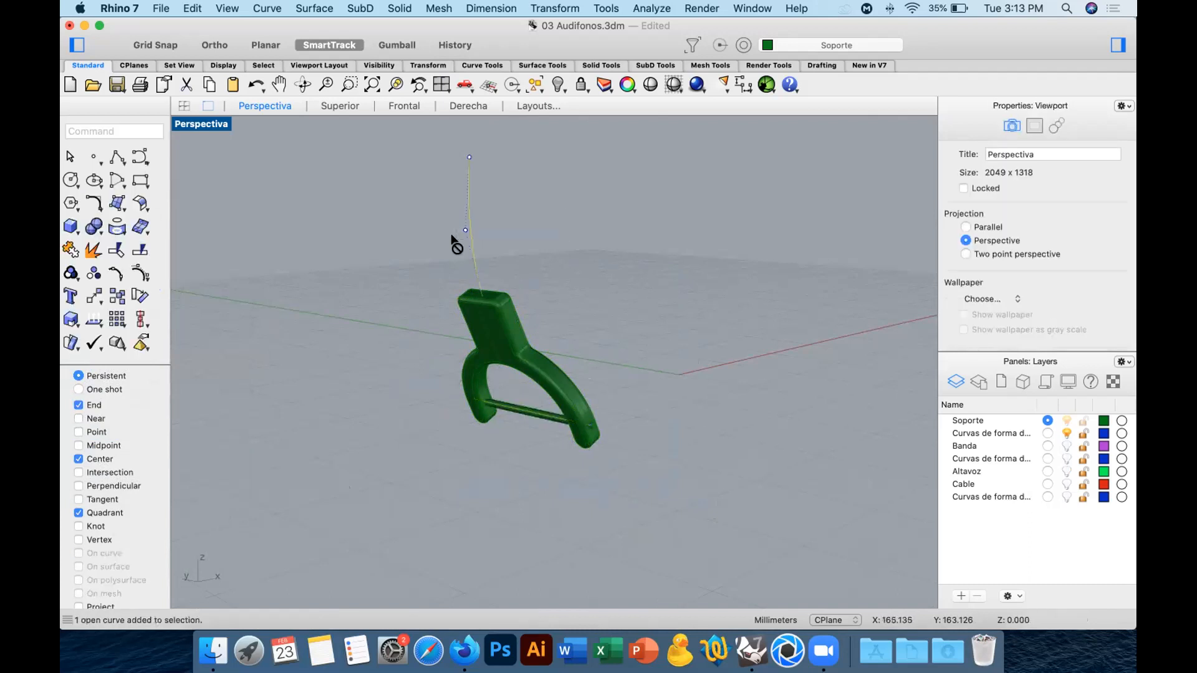
{"action": "key", "text": "Return"}
{"action": "left_click_drag", "start_coordinate": [128, 165], "coordinate": [64, 165]}
{"action": "type", "text": "0.3"}
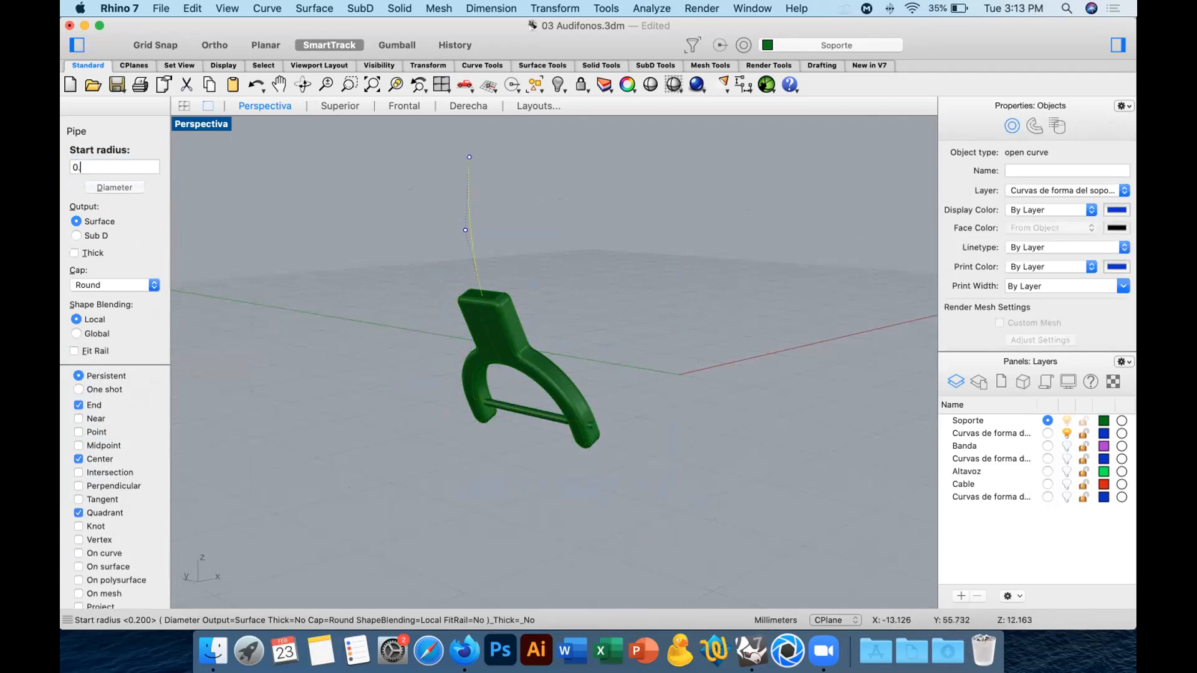
{"action": "key", "text": "Return"}
{"action": "key", "text": "Return"}
{"action": "key", "text": "Return"}
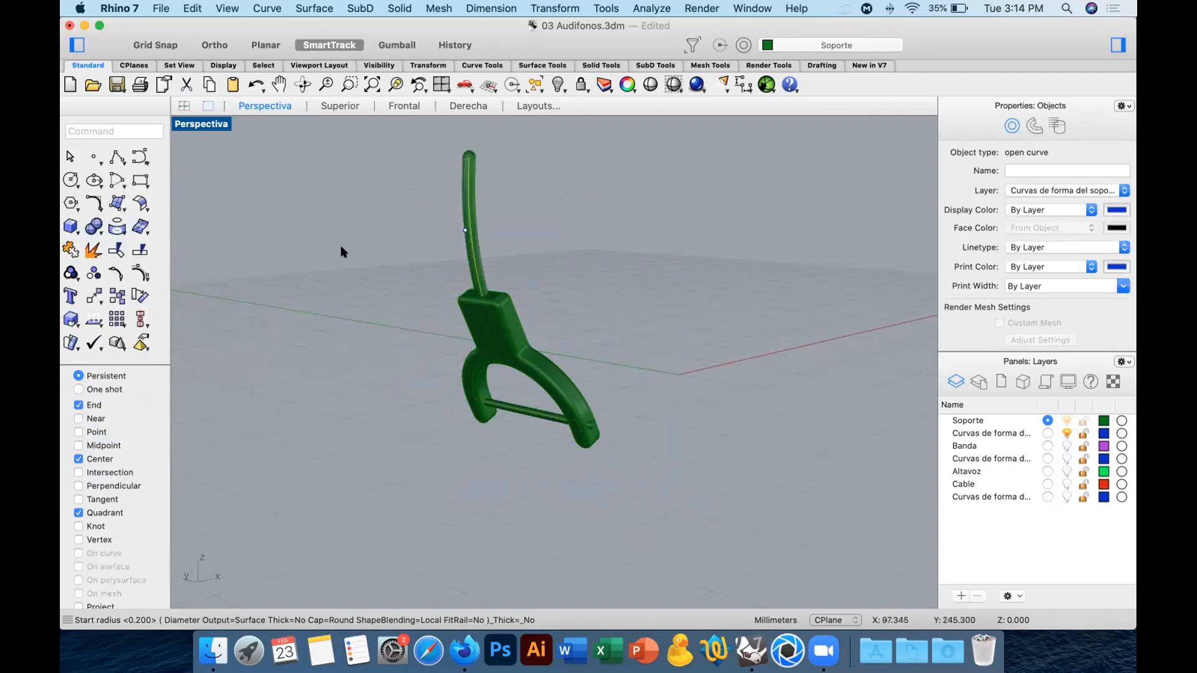
{"action": "left_click", "coordinate": [657, 291]}
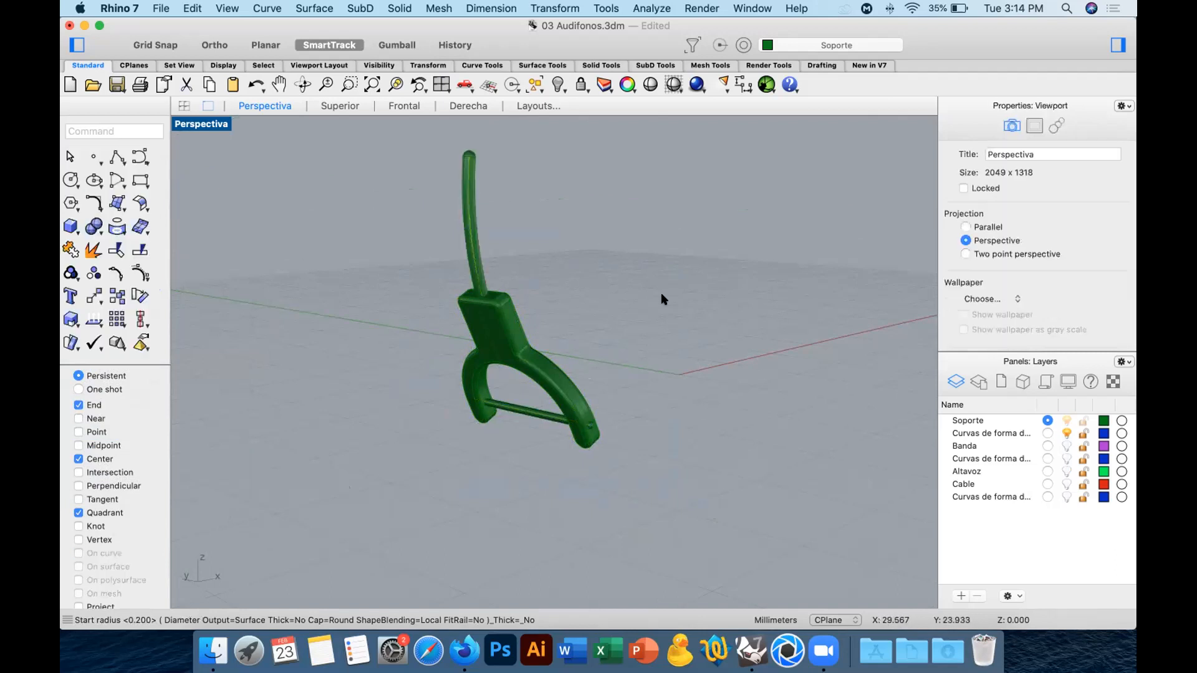
Show the Altavoz layer and delete the support's shape-curves layer together with its objects.
{"action": "right_click_drag", "start_coordinate": [664, 299], "coordinate": [665, 345]}
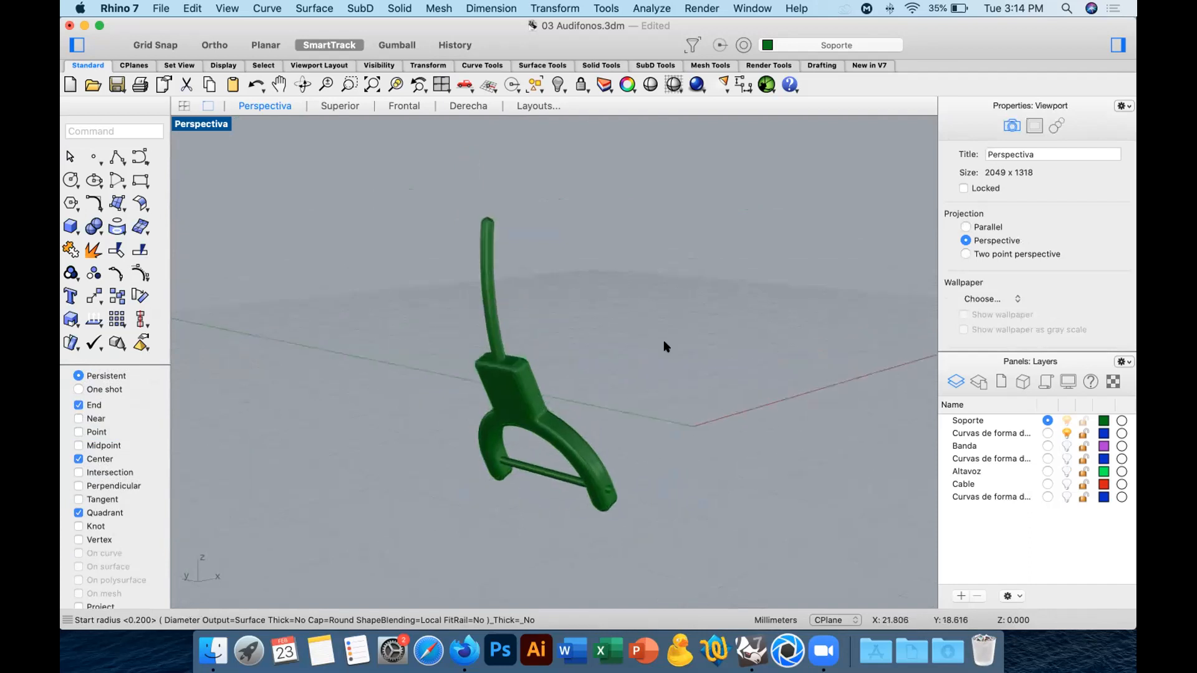
{"action": "left_click", "coordinate": [1065, 472]}
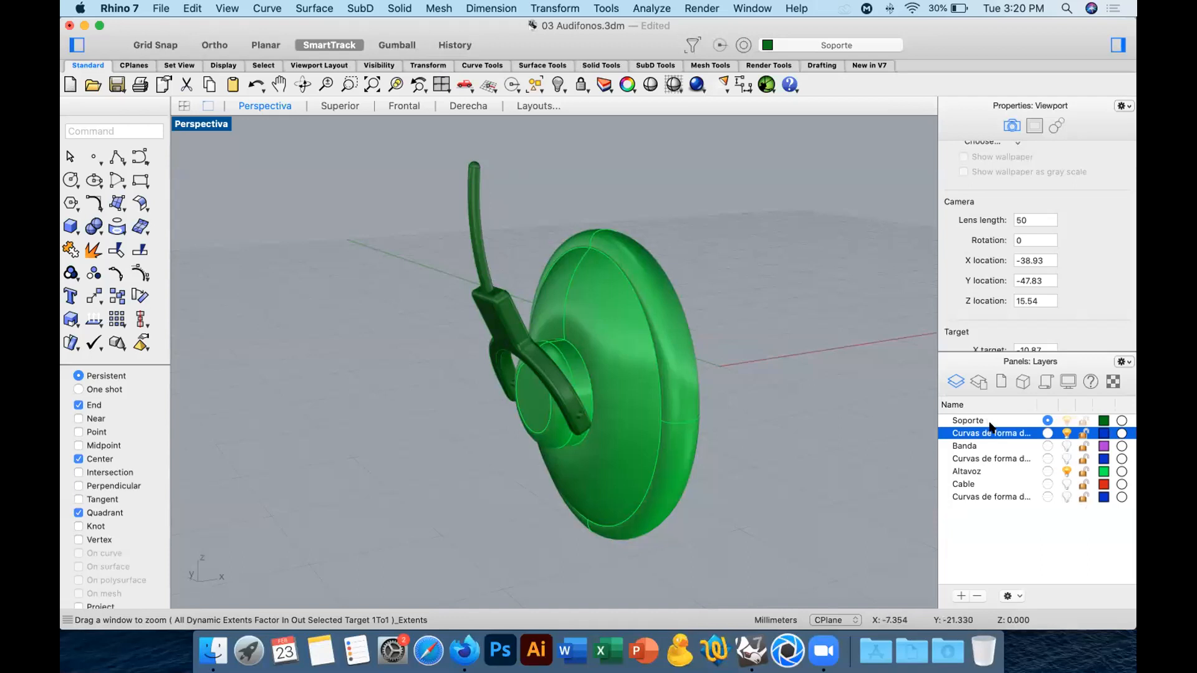
{"action": "left_click", "coordinate": [978, 595]}
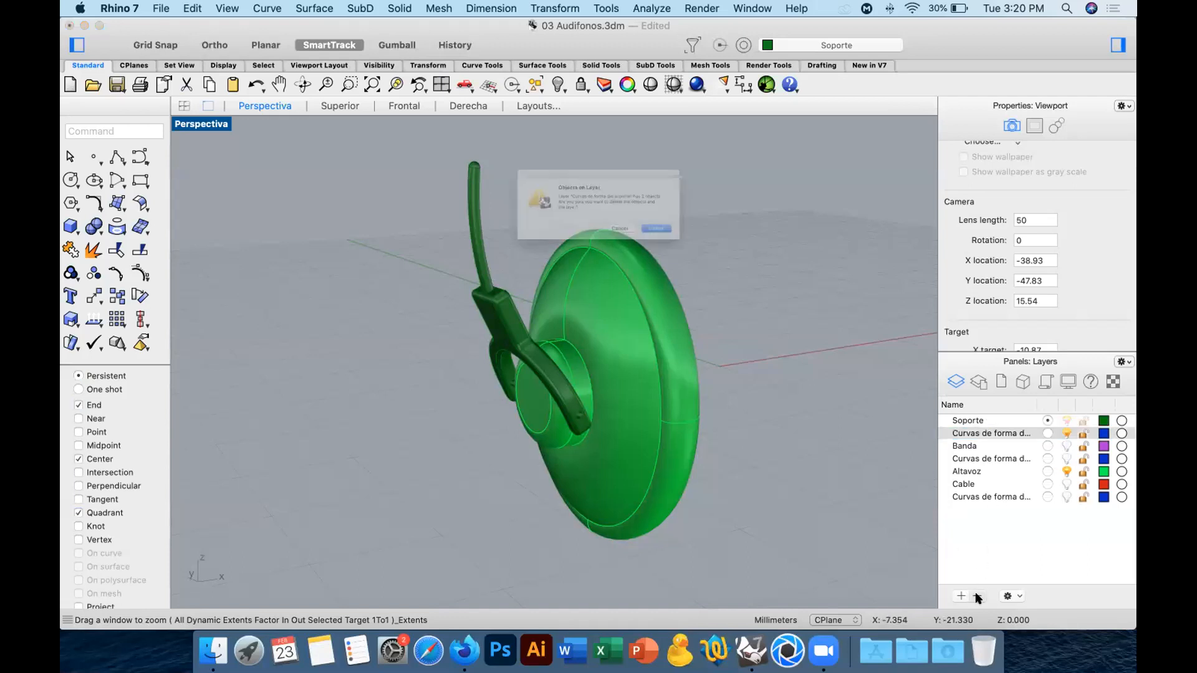
{"action": "left_click", "coordinate": [704, 250]}
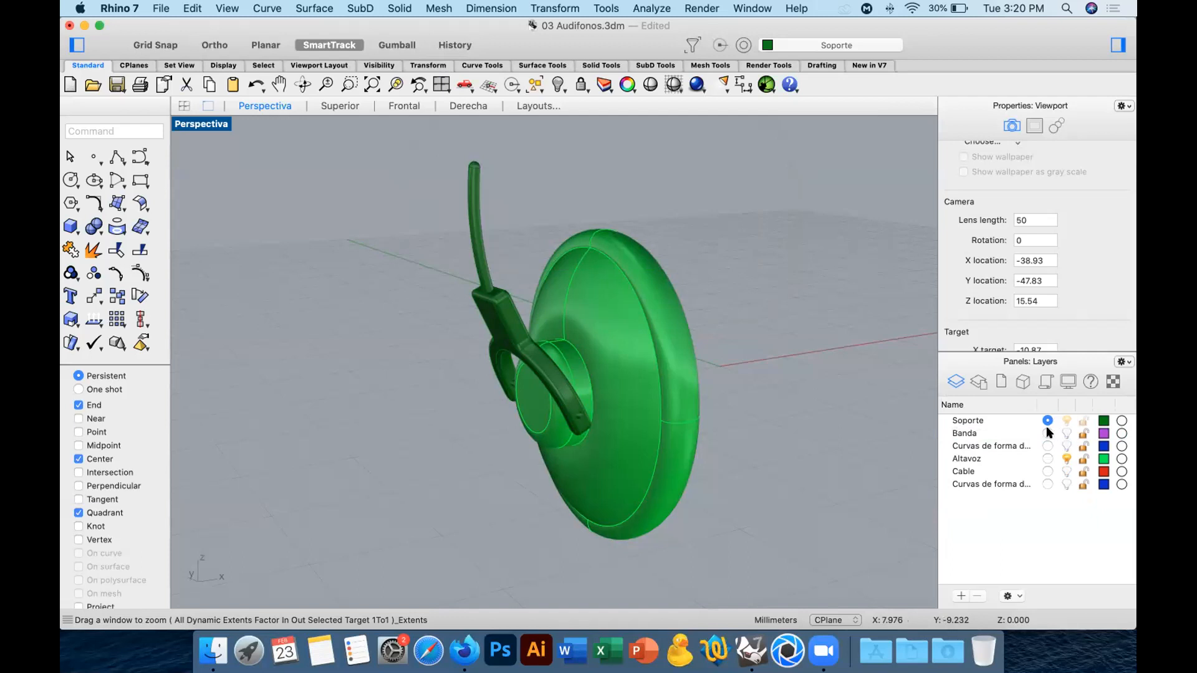
Make Banda the current layer, show the shape-curves layer below it, and hide the Altavoz and Soporte layers.
{"action": "left_click", "coordinate": [1047, 433]}
{"action": "left_click", "coordinate": [1065, 446]}
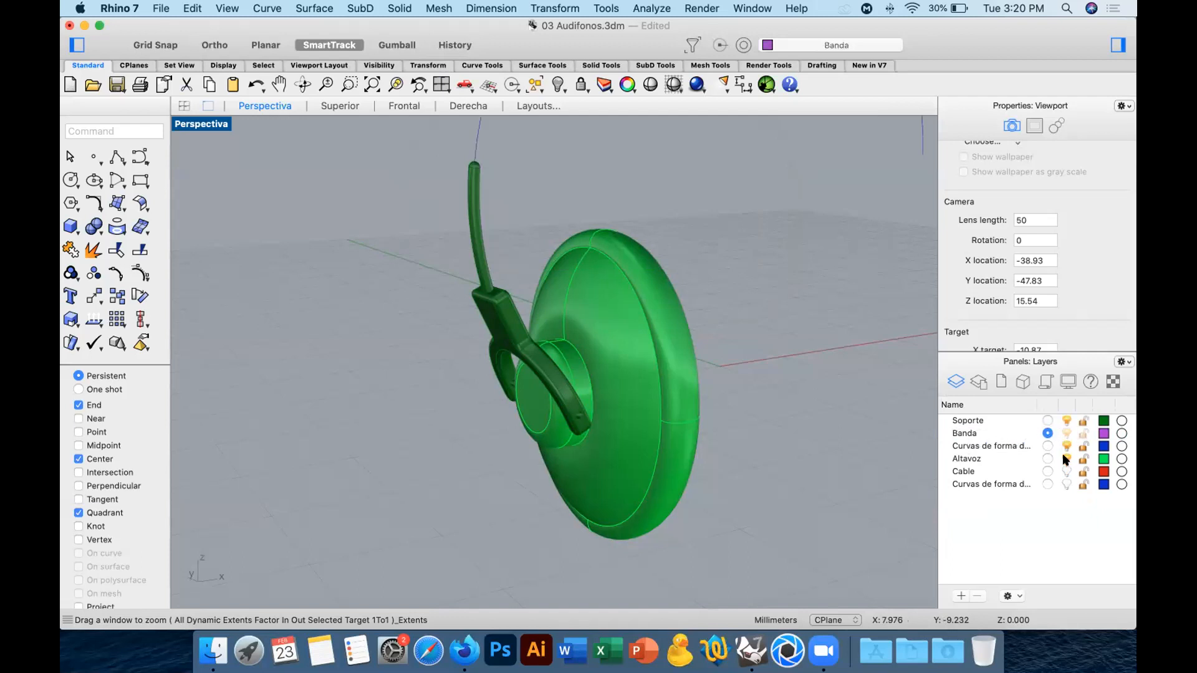
{"action": "left_click", "coordinate": [1066, 459]}
{"action": "left_click", "coordinate": [1066, 421]}
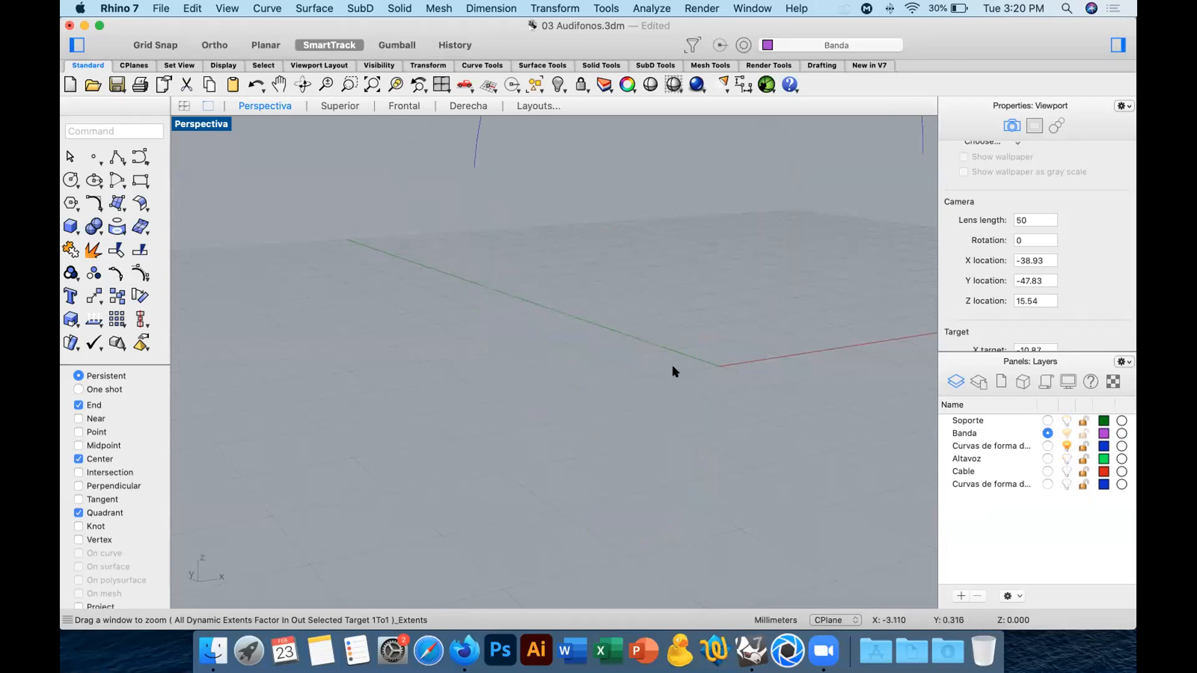
Restrict the object snaps to End by turning off Center and Quadrant for an ellipse on the band's arch curve.
{"action": "right_click_drag", "start_coordinate": [692, 288], "coordinate": [626, 422], "text": "shift"}
{"action": "scroll", "coordinate": [652, 340], "scroll_direction": "down", "scroll_amount": 5}
{"action": "right_click_drag", "start_coordinate": [652, 340], "coordinate": [630, 386], "text": "shift"}
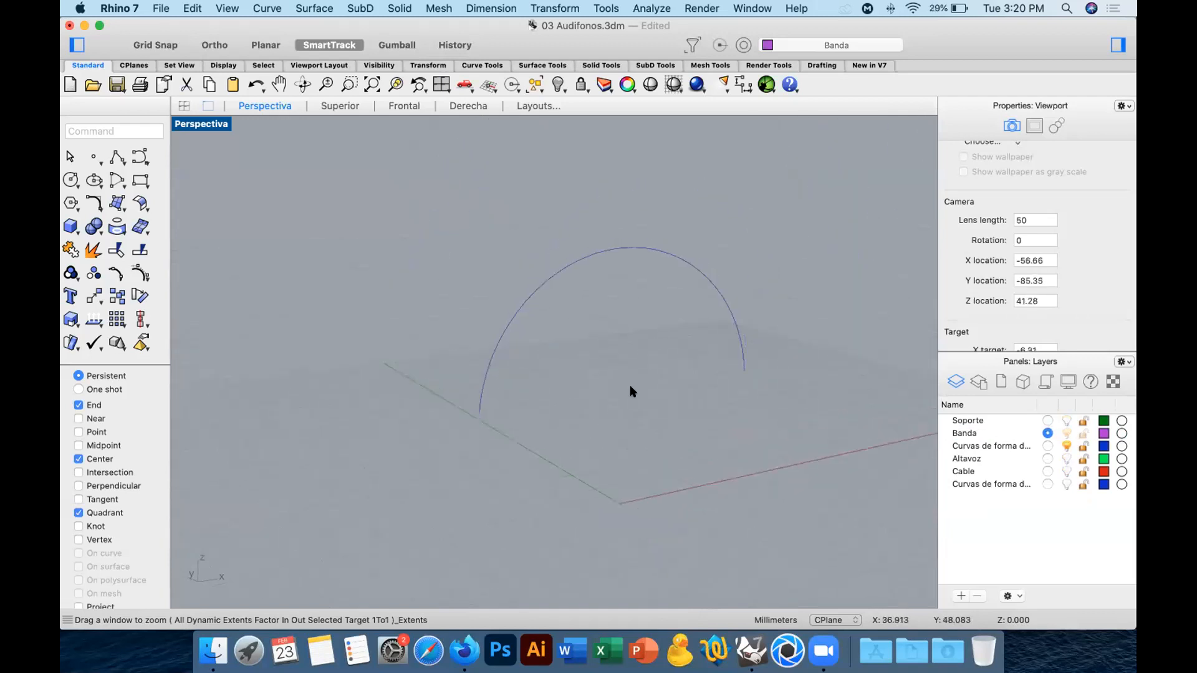
{"action": "left_click_drag", "start_coordinate": [750, 240], "coordinate": [654, 312]}
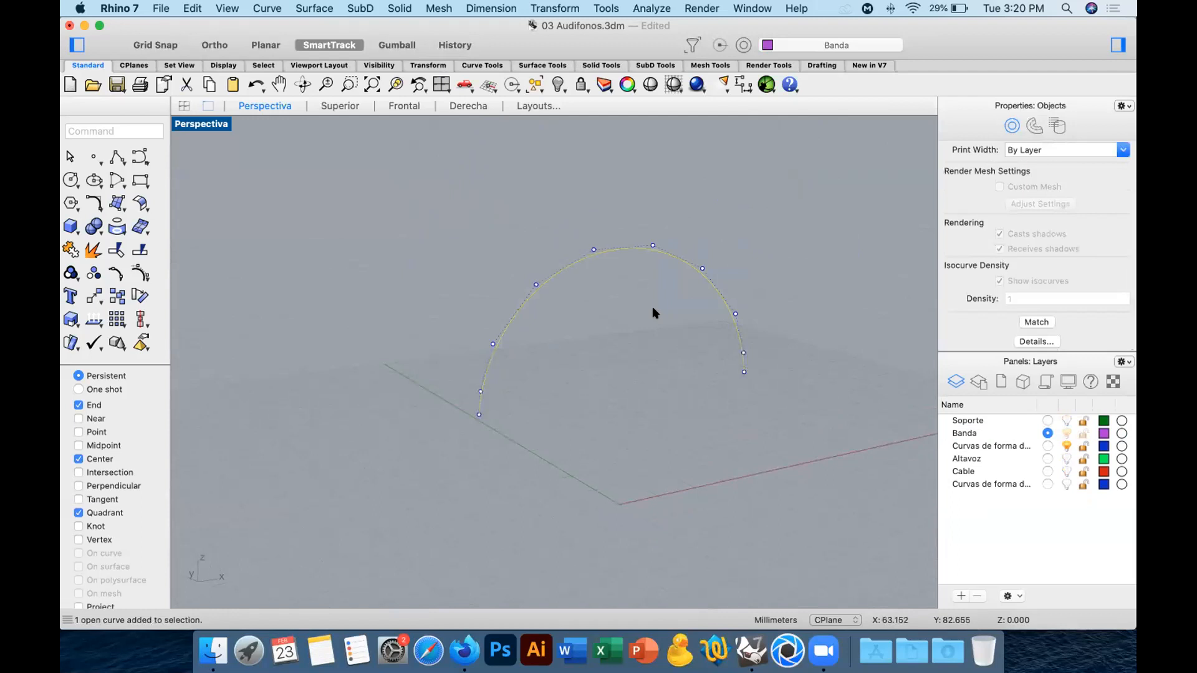
{"action": "left_click", "coordinate": [395, 84]}
{"action": "scroll", "coordinate": [718, 267], "scroll_direction": "down", "scroll_amount": 5}
{"action": "right_click_drag", "start_coordinate": [679, 315], "coordinate": [694, 332], "text": "shift"}
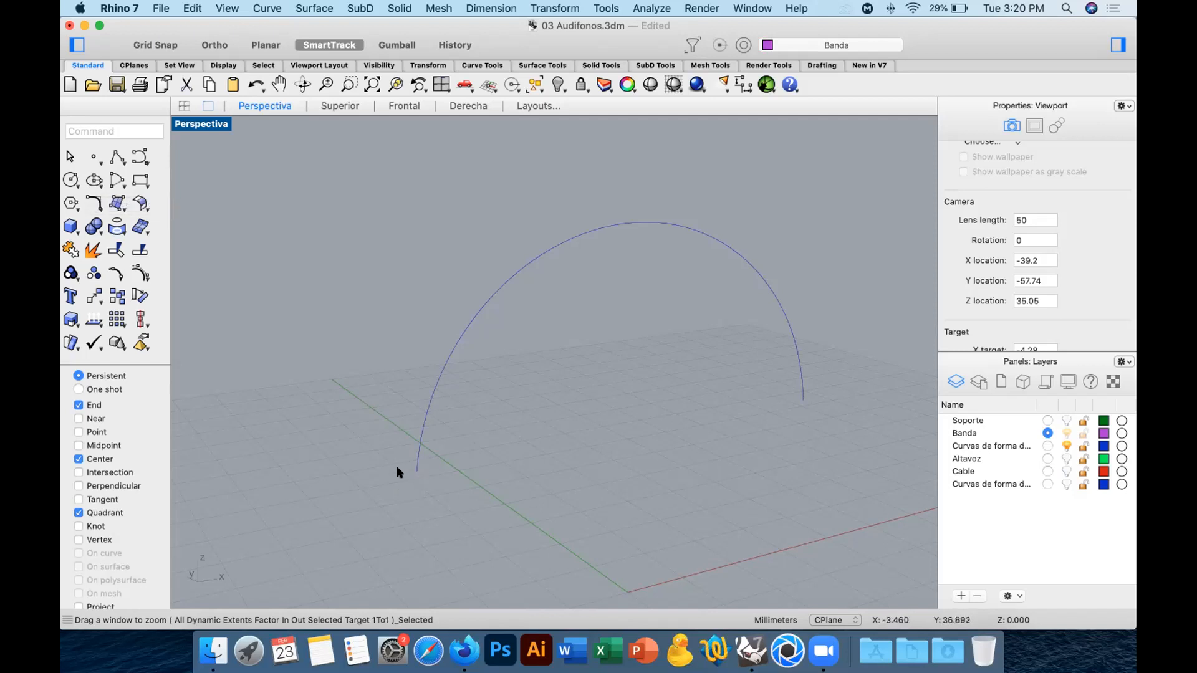
{"action": "left_click", "coordinate": [92, 179]}
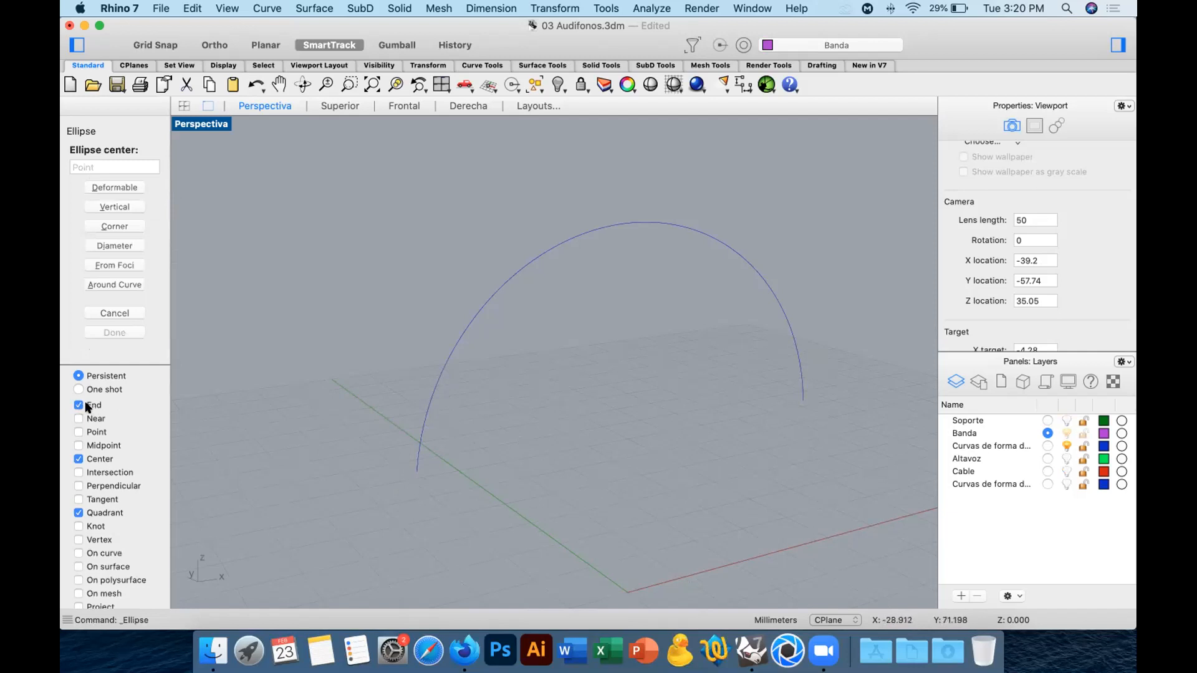
{"action": "left_click", "coordinate": [100, 458]}
{"action": "left_click", "coordinate": [80, 512]}
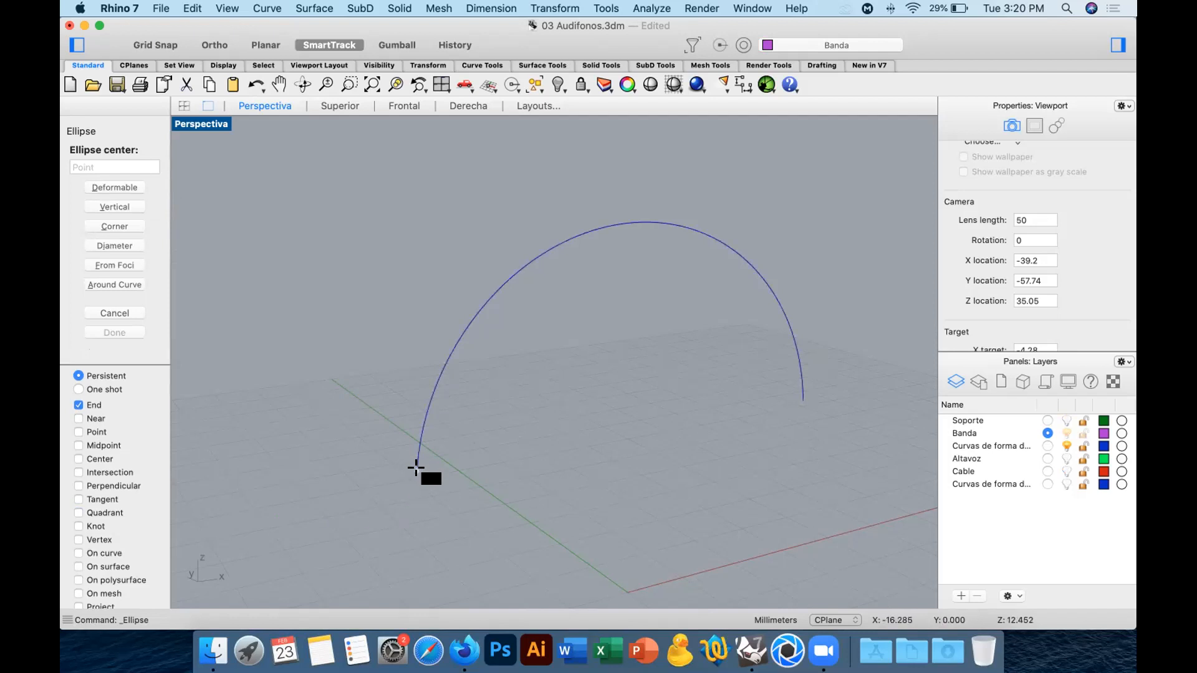
Try an ellipse centred on the arch curve's lower end, with semi-axes of 2 mm and 1 mm perpendicular to the curve, and delete it.
{"action": "left_click", "coordinate": [416, 467]}
{"action": "scroll", "coordinate": [454, 386], "scroll_direction": "up", "scroll_amount": 3}
{"action": "scroll", "coordinate": [459, 374], "scroll_direction": "up", "scroll_amount": 5}
{"action": "right_click_drag", "start_coordinate": [626, 496], "coordinate": [590, 468], "text": "shift"}
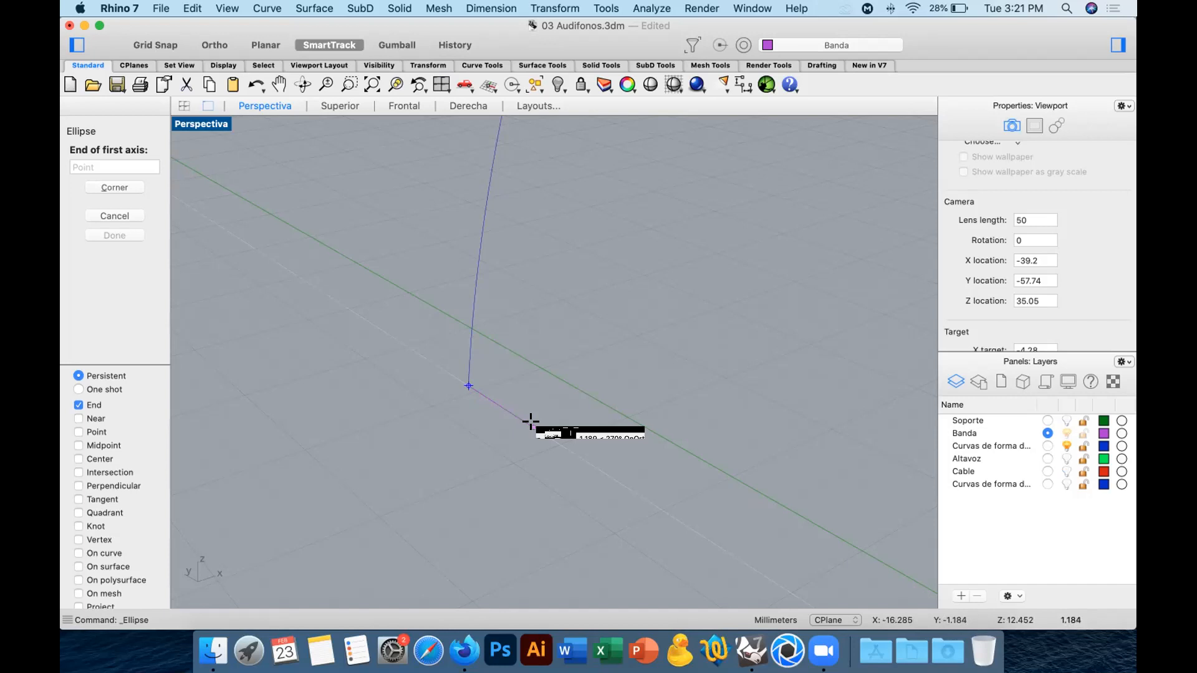
{"action": "type", "text": "2"}
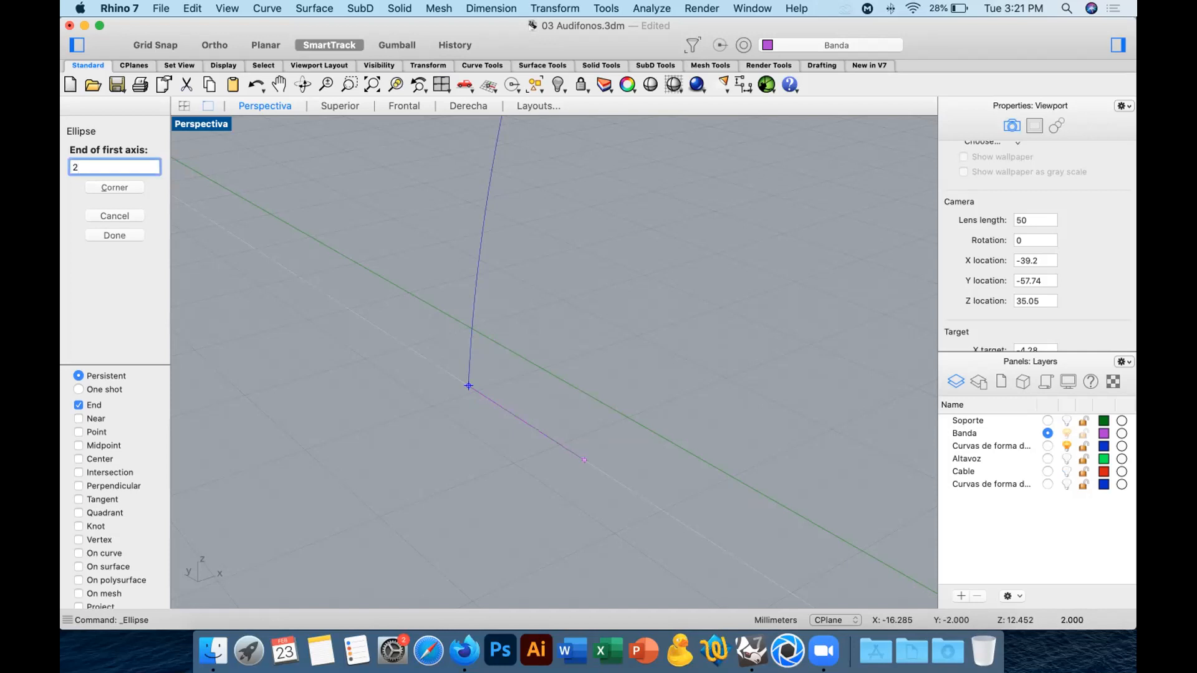
{"action": "key", "text": "Return"}
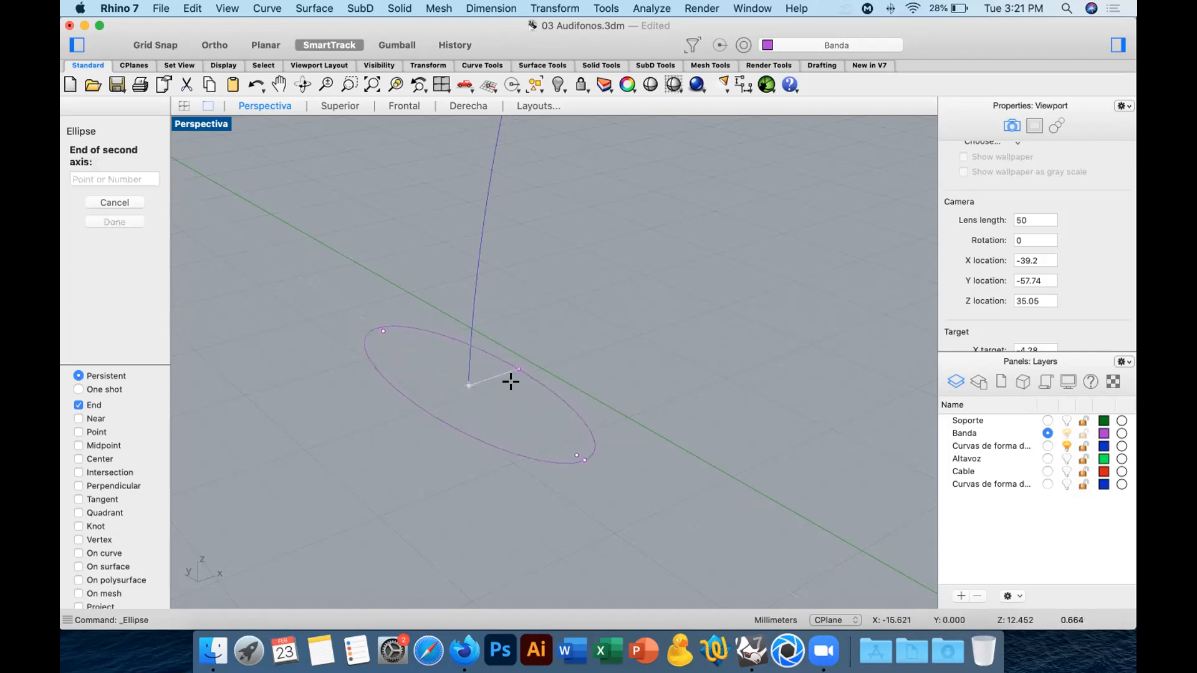
{"action": "type", "text": "1"}
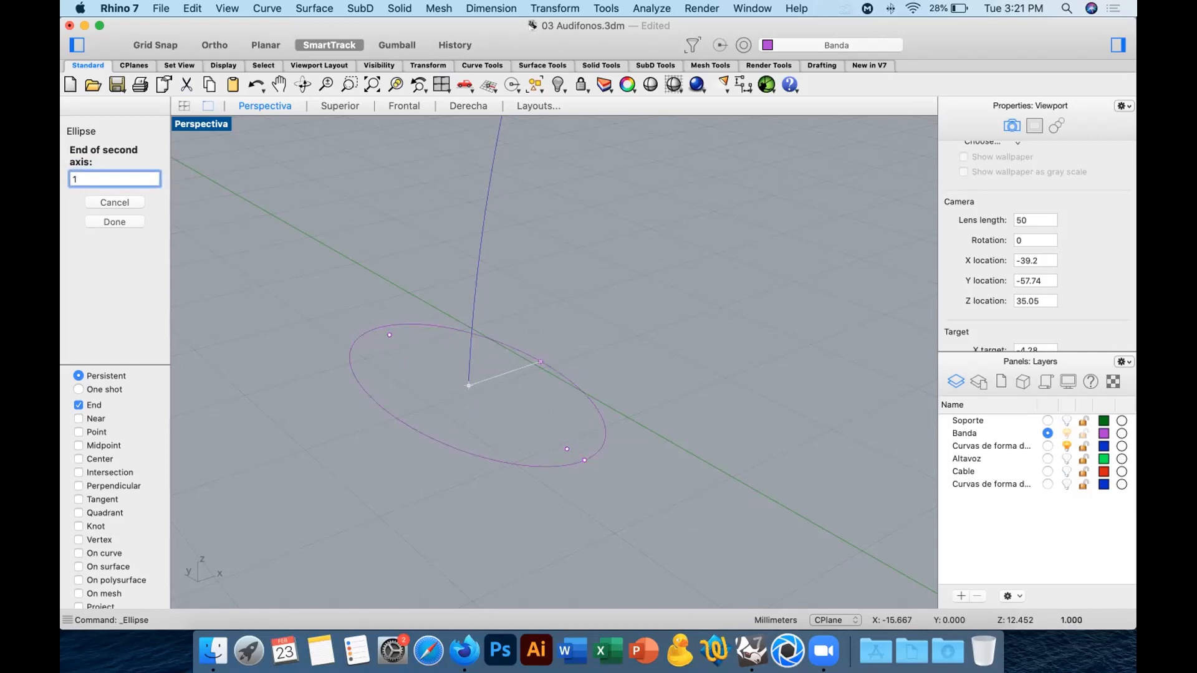
{"action": "key", "text": "BackSpace"}
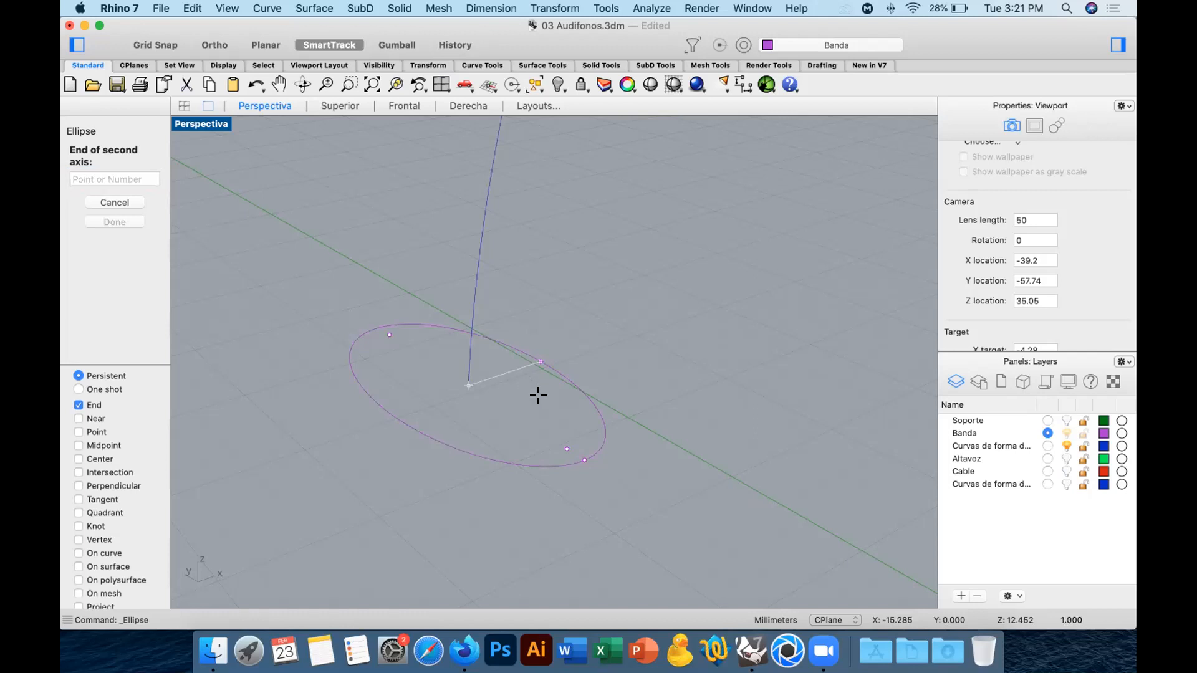
{"action": "left_click", "coordinate": [404, 107]}
{"action": "right_click_drag", "start_coordinate": [374, 316], "coordinate": [420, 470]}
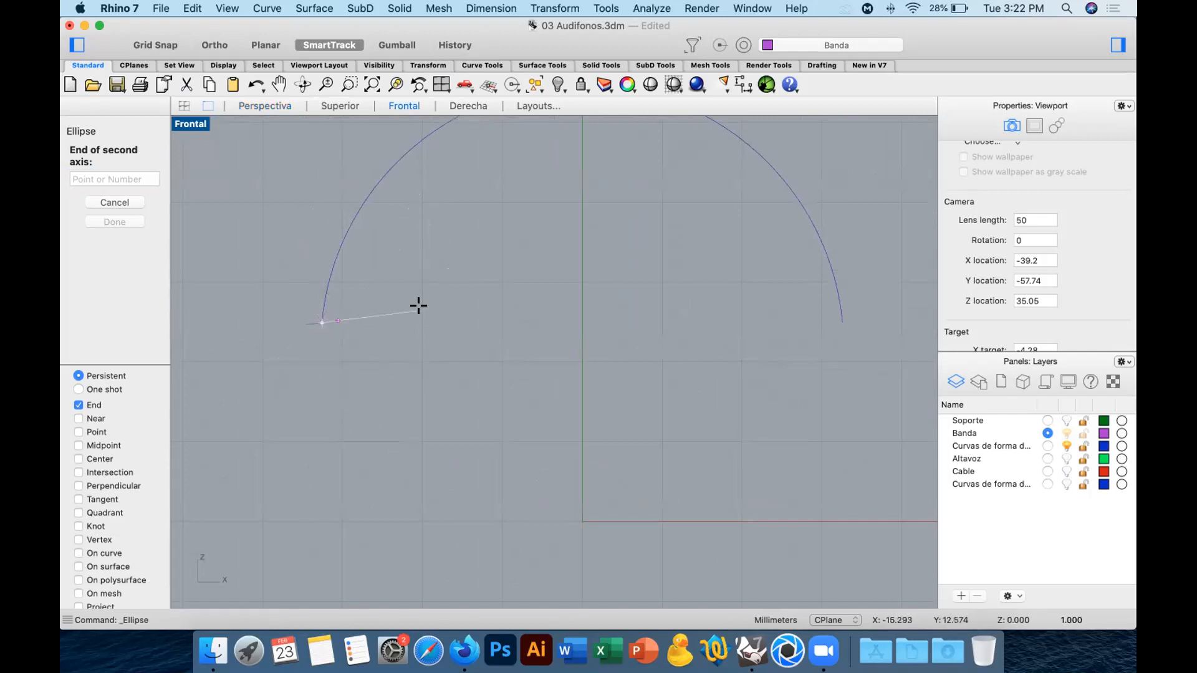
{"action": "key", "text": "shift"}
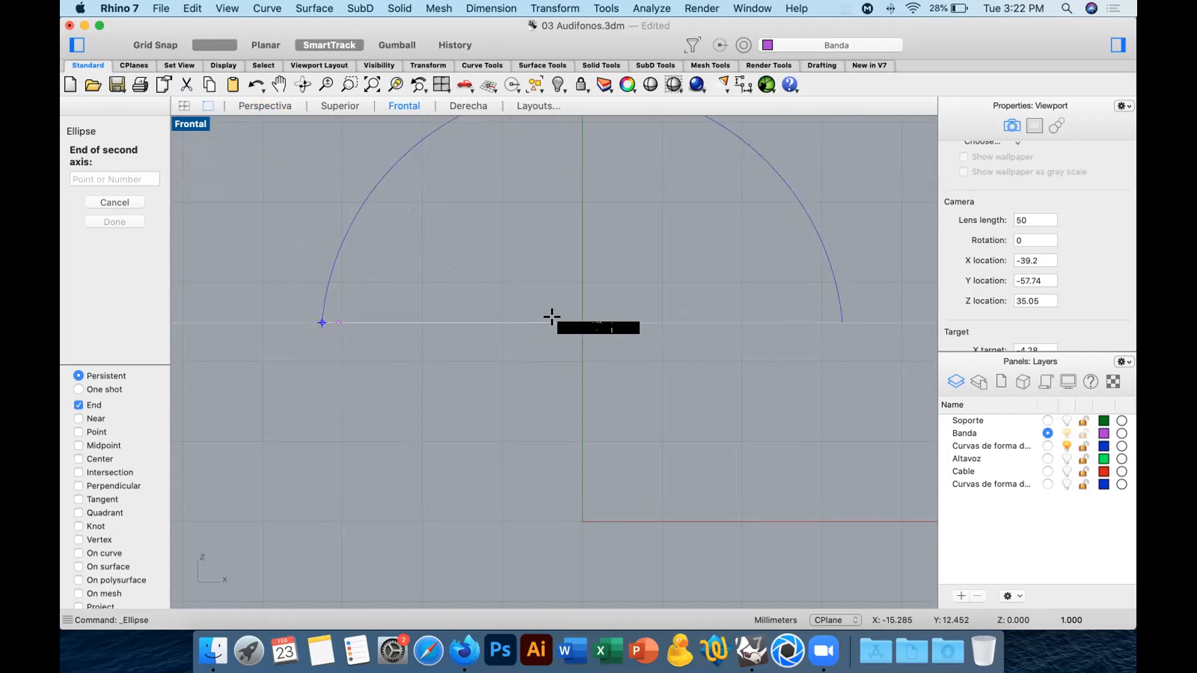
{"action": "right_click_drag", "start_coordinate": [371, 315], "coordinate": [663, 288], "text": "ctrl"}
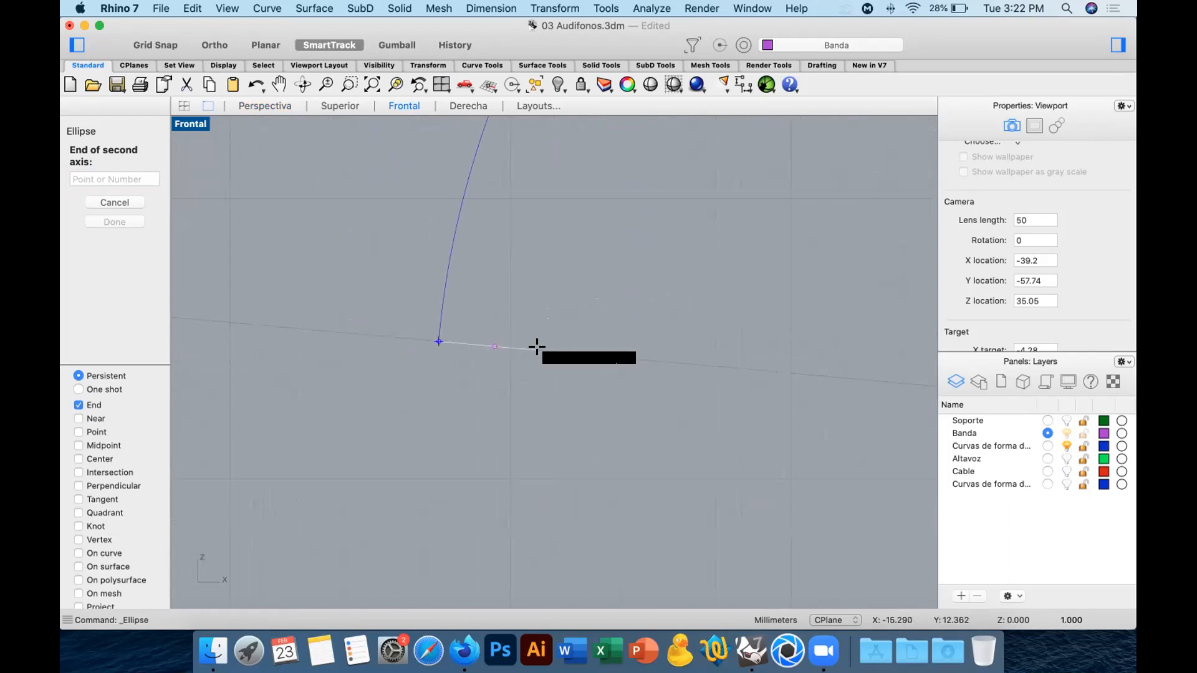
{"action": "left_click", "coordinate": [535, 345]}
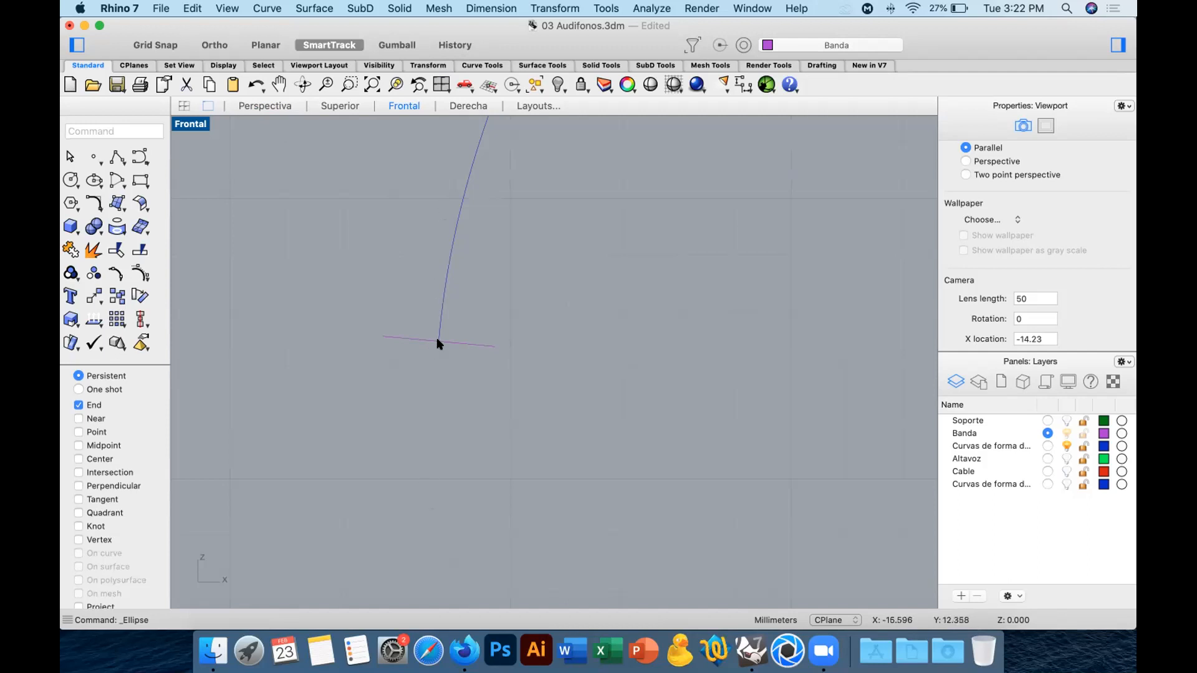
{"action": "left_click", "coordinate": [488, 345]}
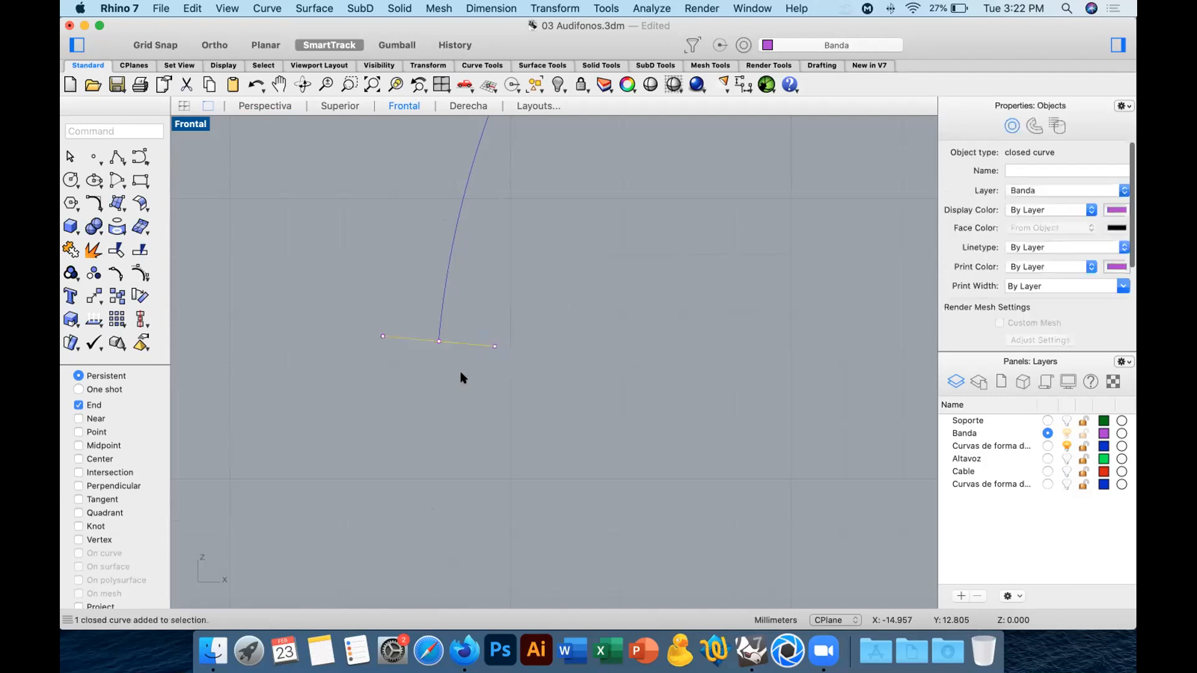
{"action": "key", "text": "Delete"}
Draw an ellipse centred on the arch curve's lower end, with semi-axes of 2 mm along Y and 1 mm perpendicular to the curve.
{"action": "left_click", "coordinate": [266, 106]}
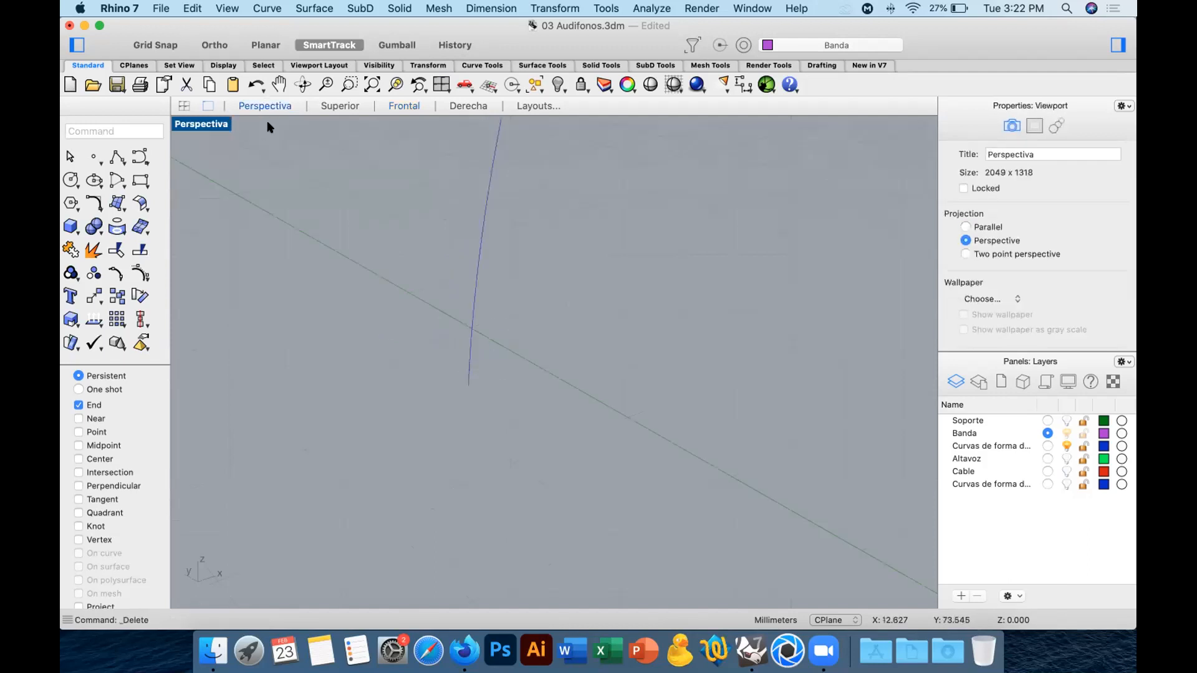
{"action": "left_click", "coordinate": [94, 180]}
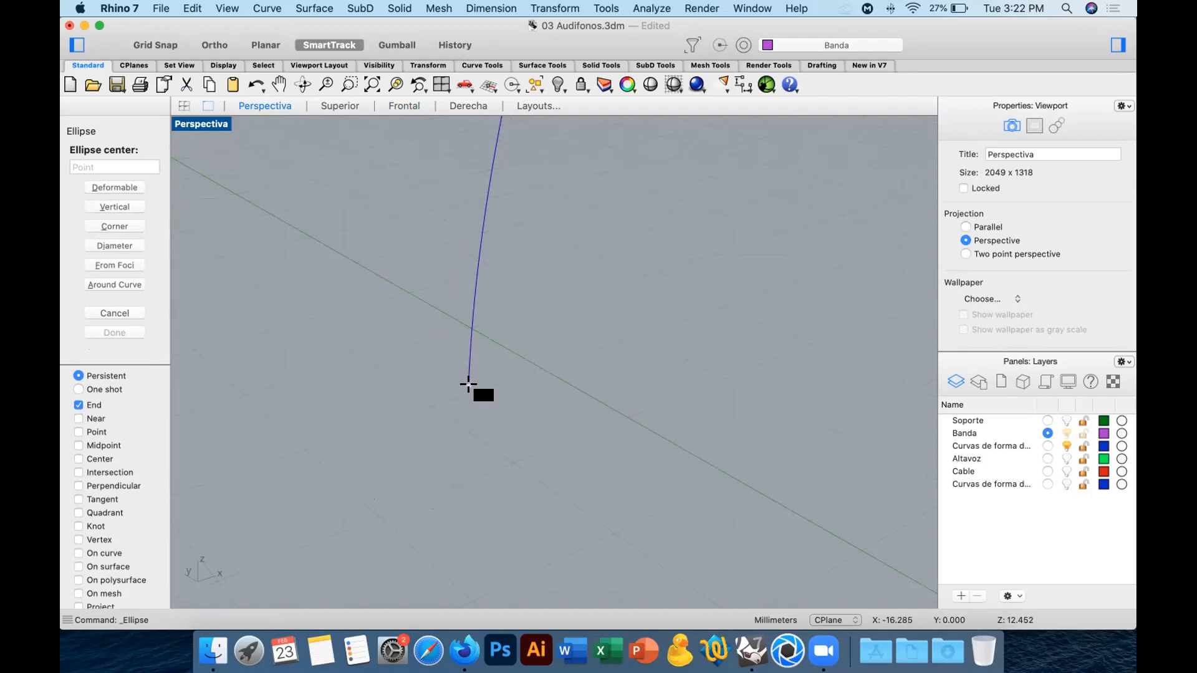
{"action": "left_click", "coordinate": [468, 384]}
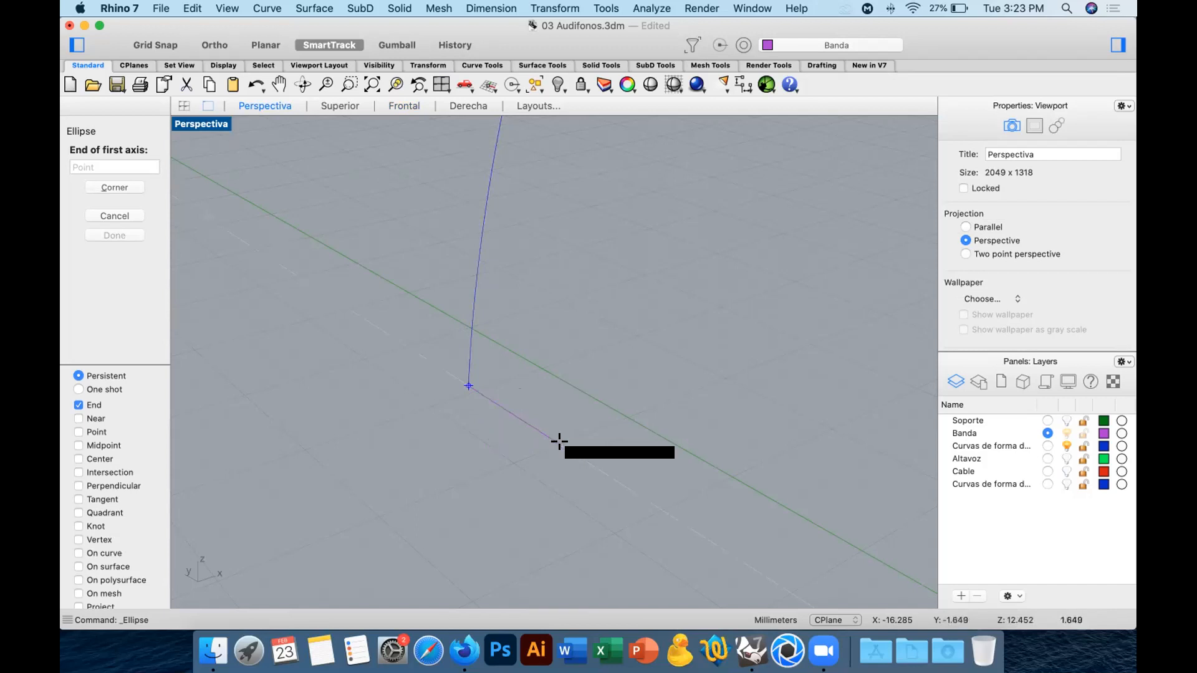
{"action": "left_click", "coordinate": [573, 452]}
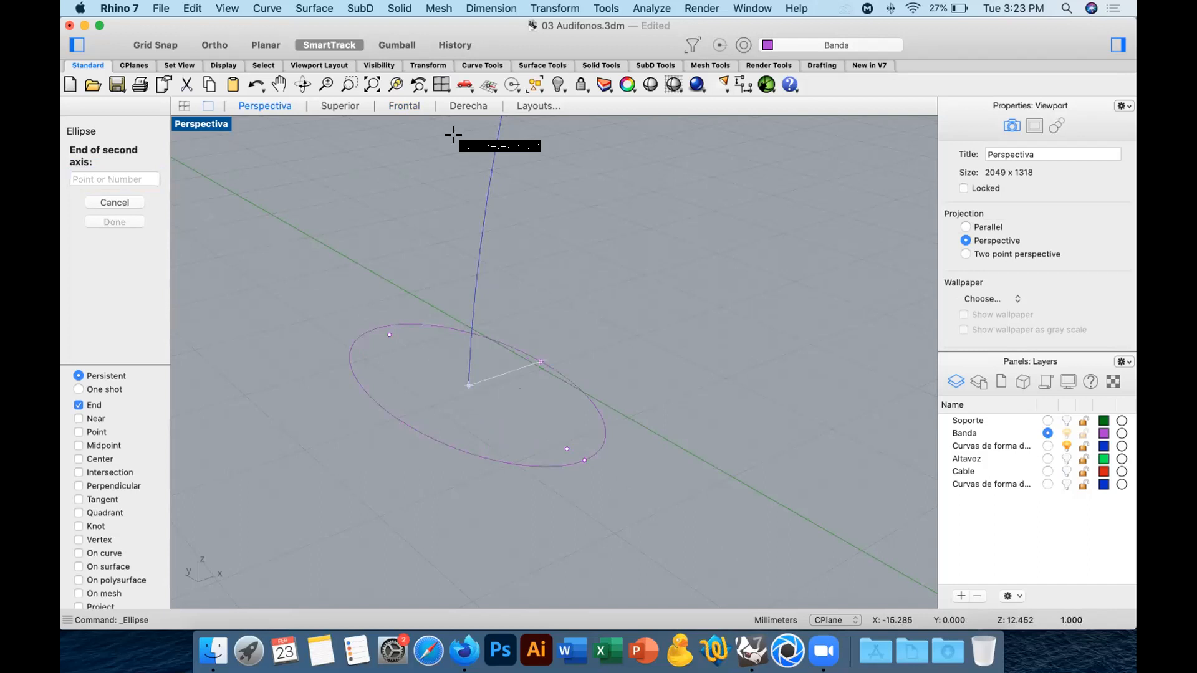
{"action": "left_click", "coordinate": [404, 106]}
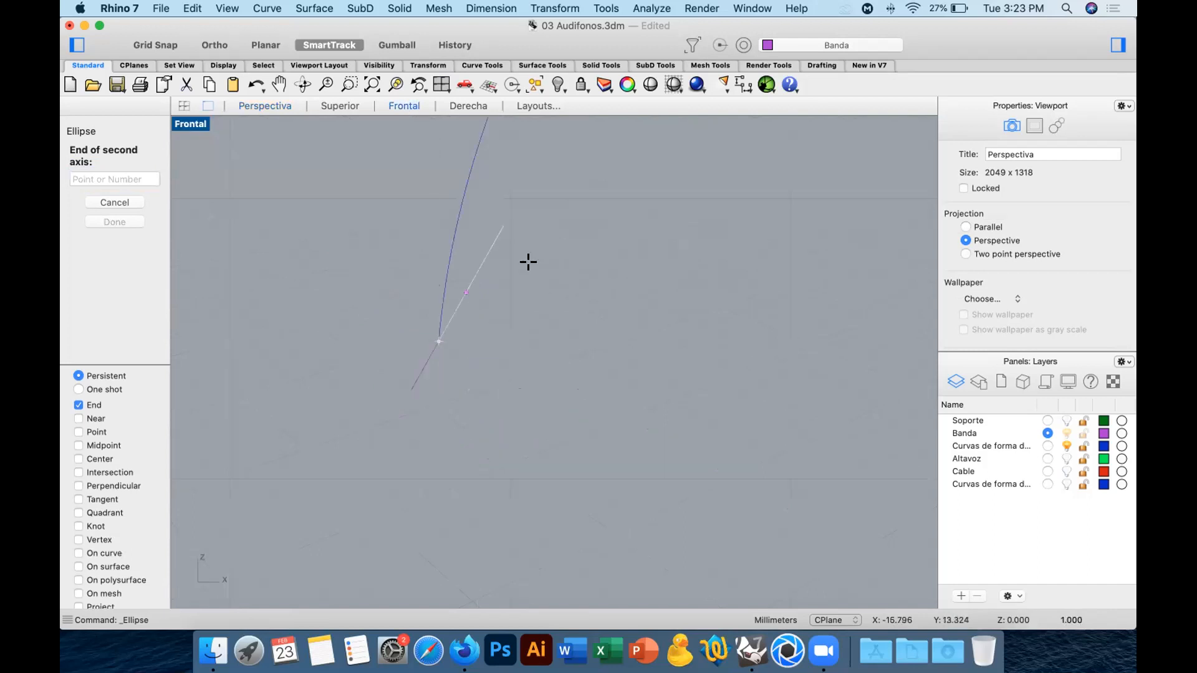
{"action": "left_click", "coordinate": [520, 345]}
Draw a straight check line from the arch curve's lower end, running along the ellipse's short axis and beyond it.
{"action": "right_click_drag", "start_coordinate": [512, 391], "coordinate": [521, 440]}
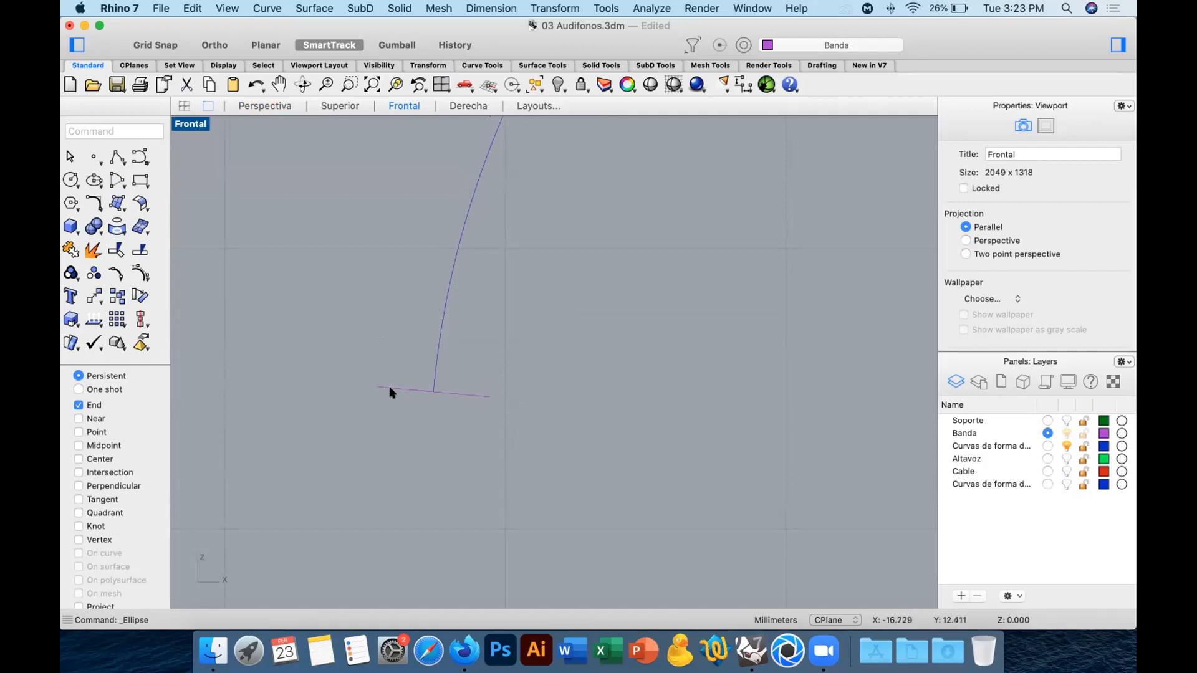
{"action": "left_click", "coordinate": [117, 157]}
{"action": "left_click", "coordinate": [431, 390]}
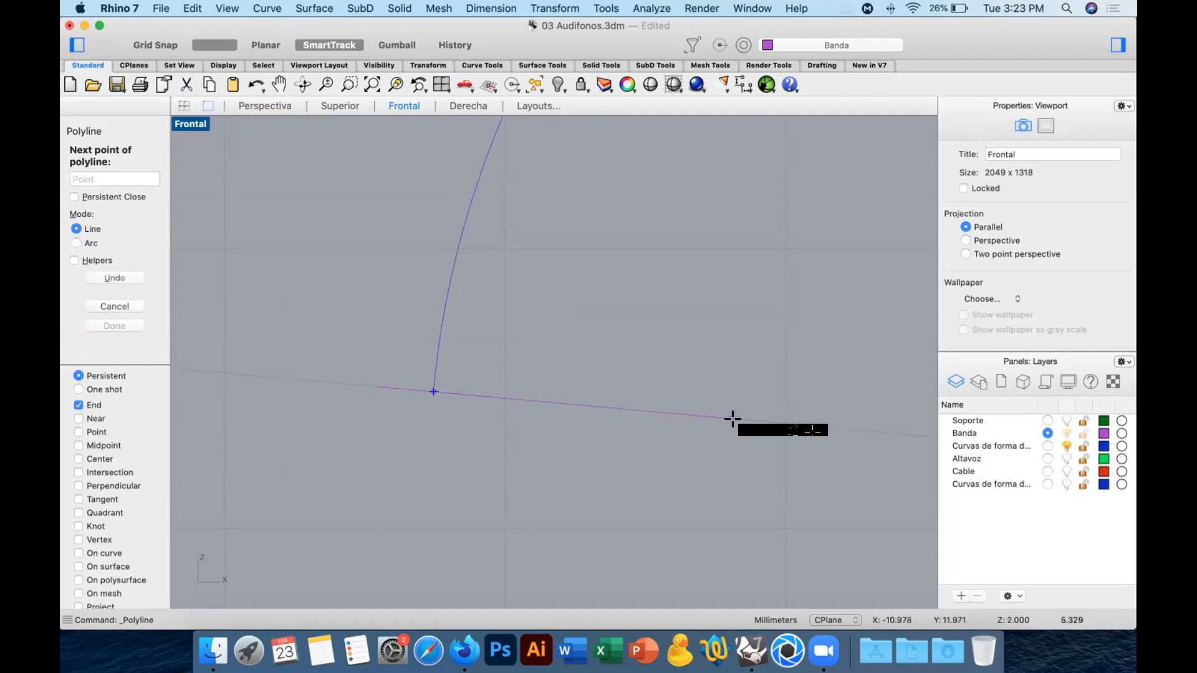
{"action": "left_click", "coordinate": [676, 413]}
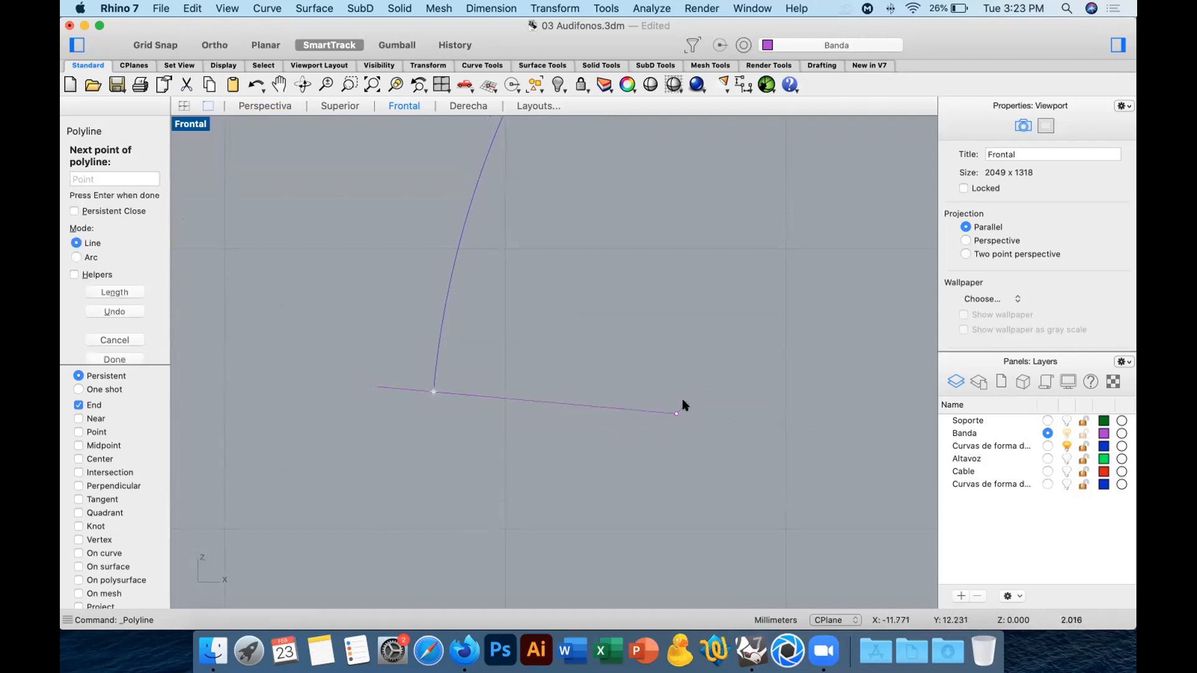
{"action": "key", "text": "Return"}
Rotate the check line 90 degrees about the arch curve's lower end to compare it with the curve.
{"action": "left_click", "coordinate": [139, 296]}
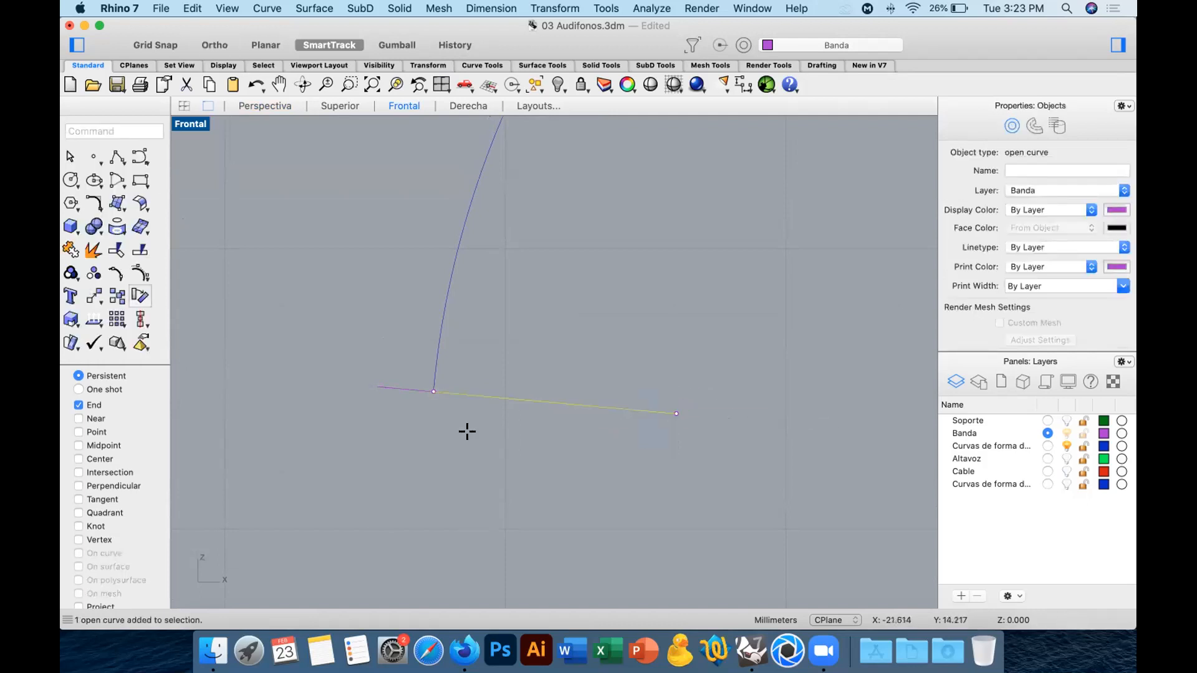
{"action": "left_click", "coordinate": [431, 388]}
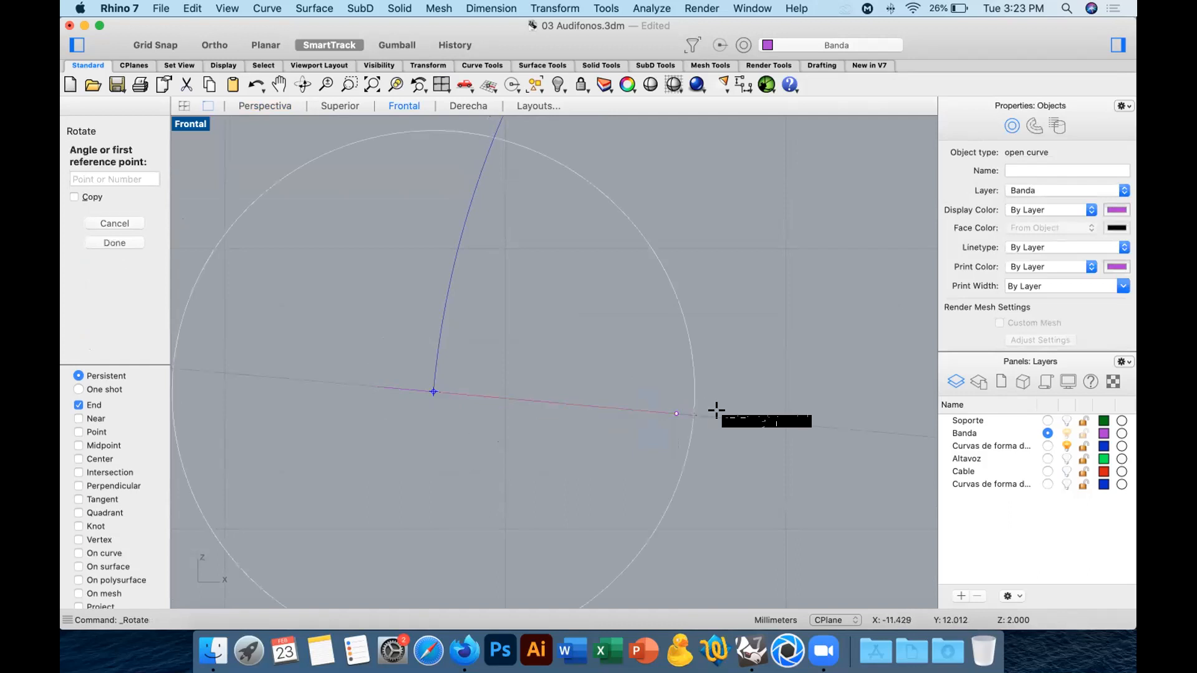
{"action": "left_click", "coordinate": [696, 415]}
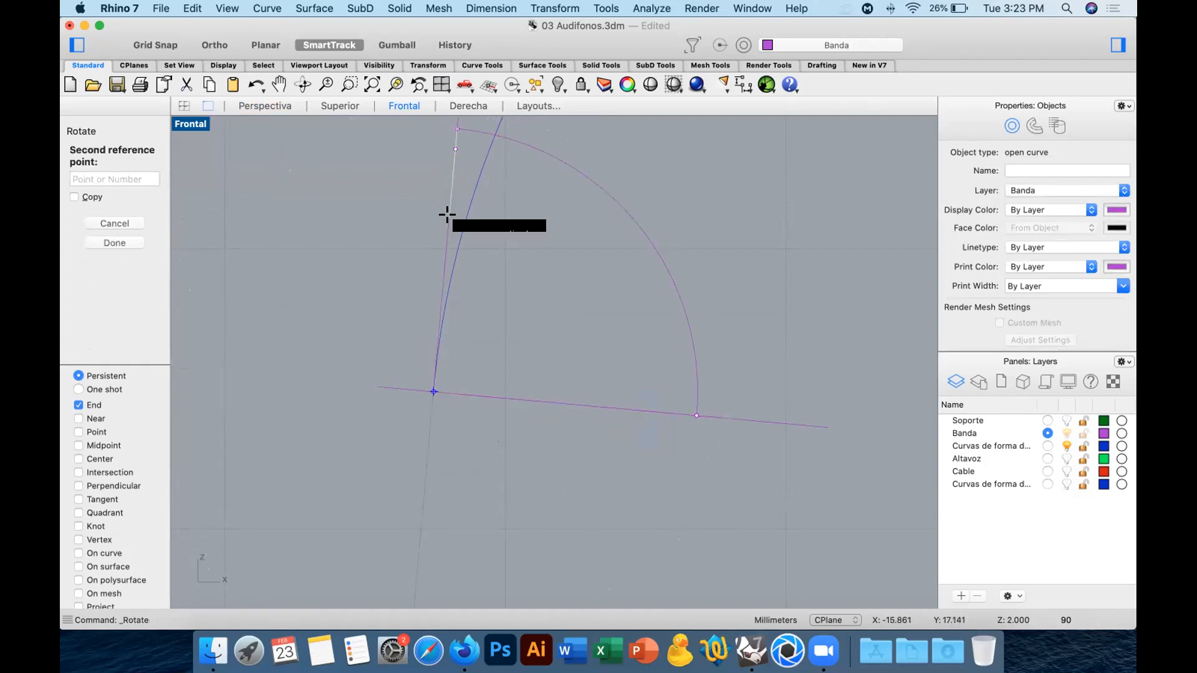
{"action": "type", "text": "90"}
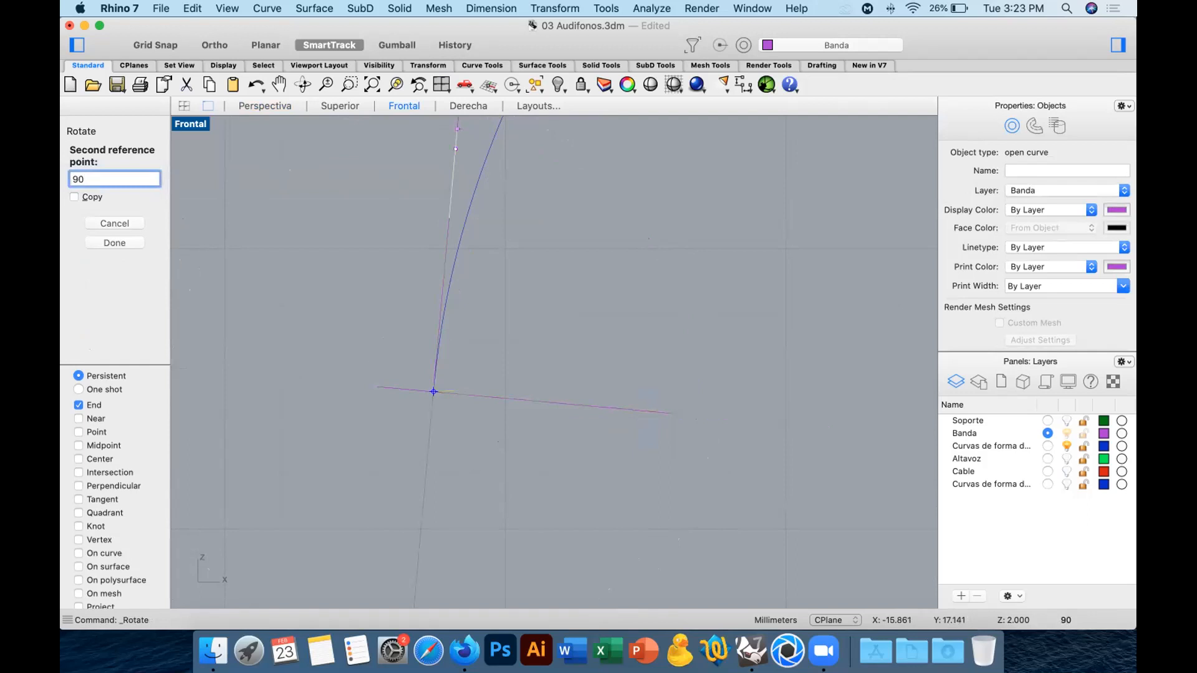
{"action": "key", "text": "Return"}
{"action": "key", "text": "Escape"}
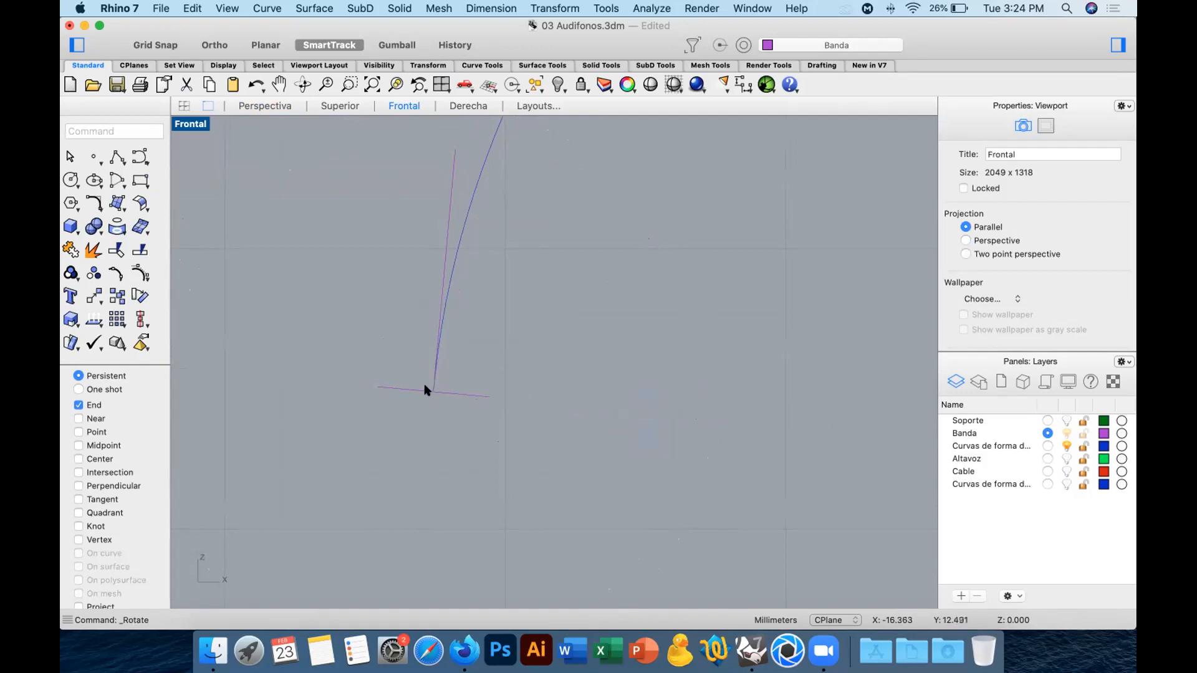
Remove the check line and delete the ellipse at the arch curve's lower end.
{"action": "left_click", "coordinate": [455, 166]}
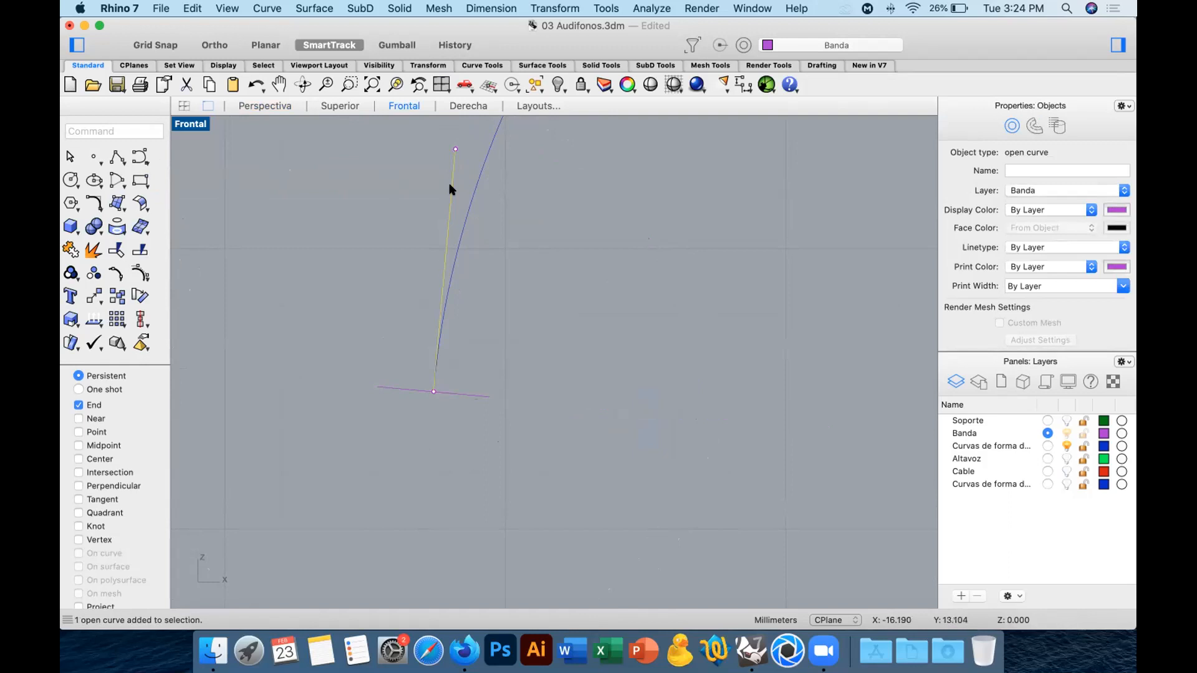
{"action": "key", "text": "Delete"}
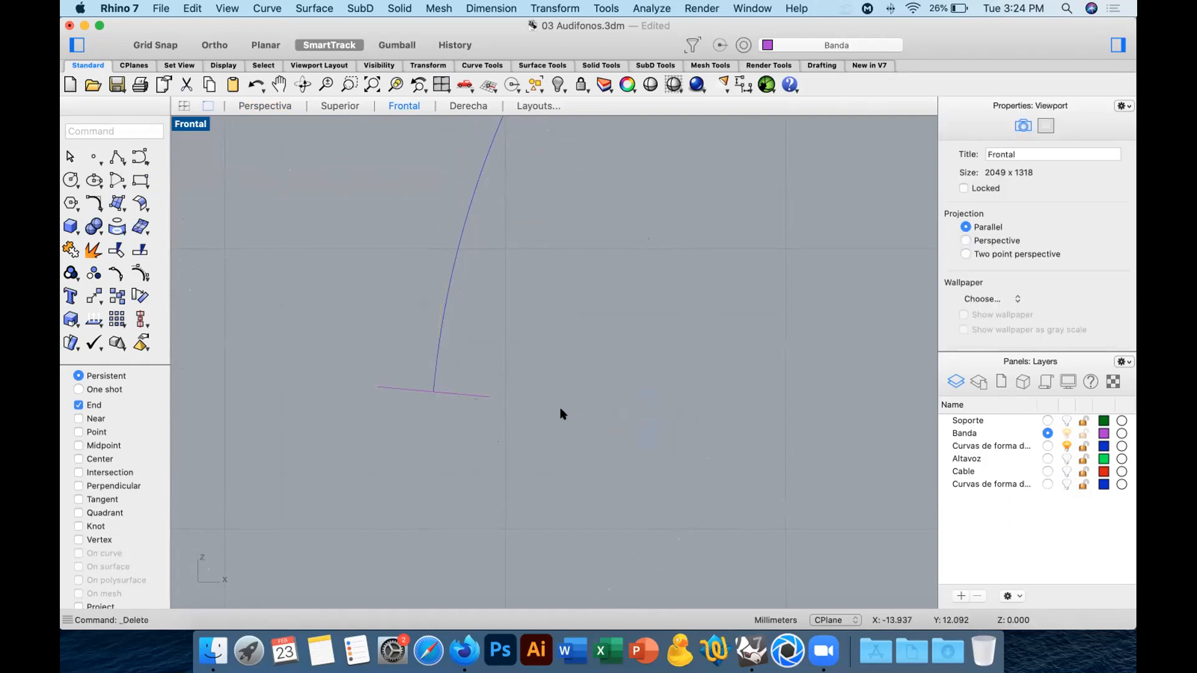
{"action": "left_click", "coordinate": [278, 105]}
{"action": "mouse_move", "coordinate": [626, 299]}
{"action": "right_mouse_down"}
{"action": "mouse_move", "coordinate": [603, 294]}
{"action": "mouse_move", "coordinate": [620, 298]}
{"action": "right_mouse_up"}
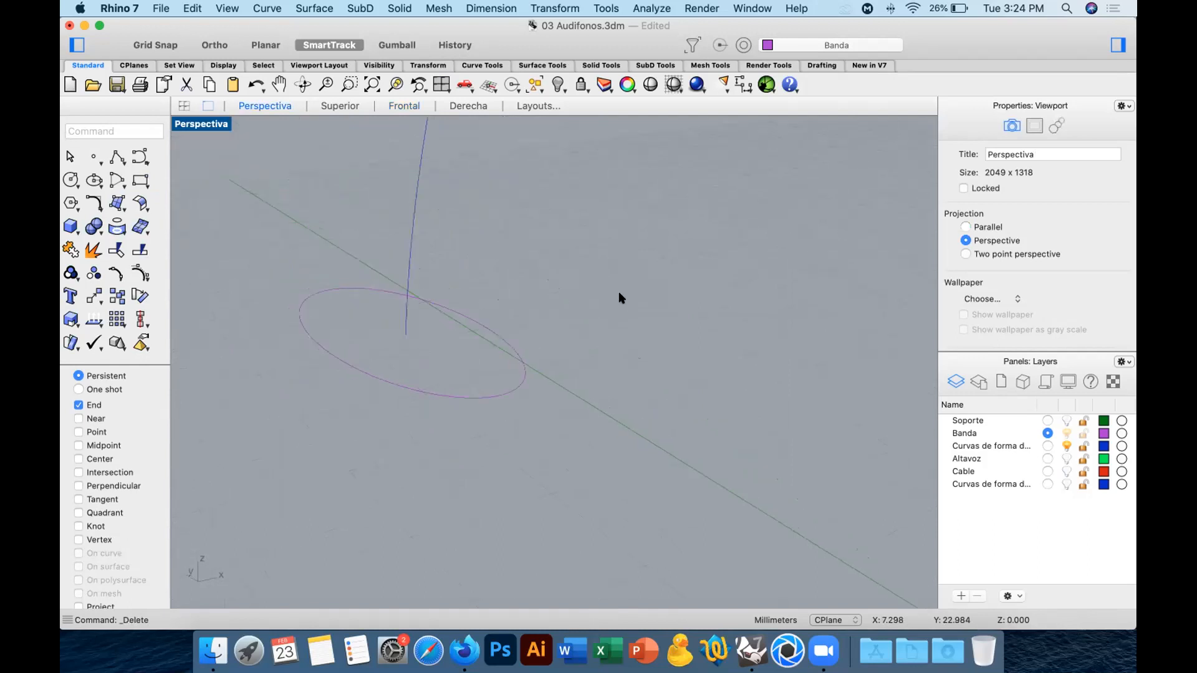
{"action": "key", "text": "super+z"}
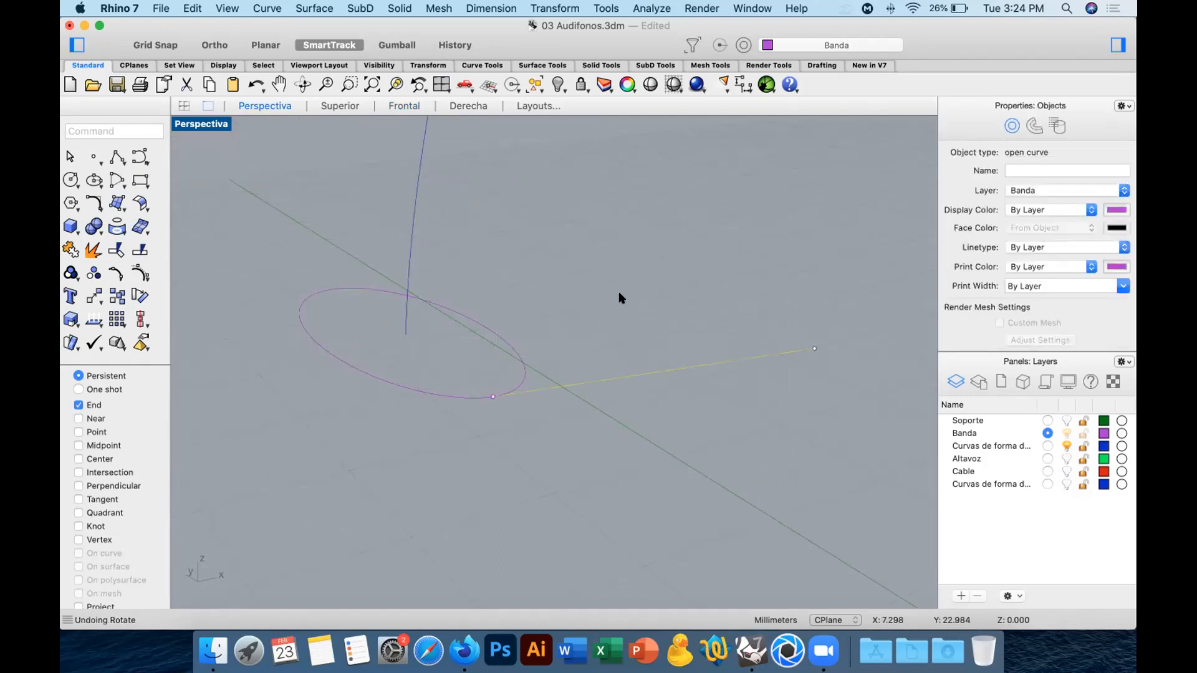
{"action": "key", "text": "Delete"}
{"action": "left_click_drag", "start_coordinate": [582, 309], "coordinate": [481, 392]}
{"action": "key", "text": "Delete"}
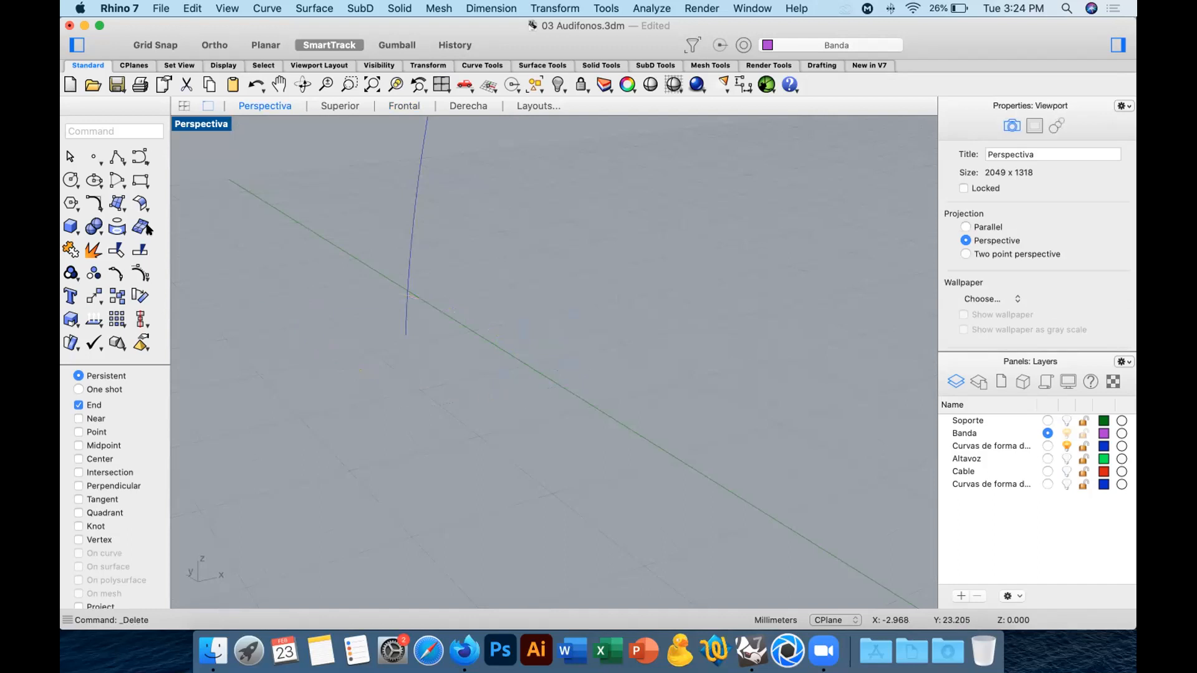
Draw the band's profile ellipse at the arch curve's lower end, with semi-axes of 2 mm along Y and 1 mm perpendicular to the curve.
{"action": "left_click", "coordinate": [94, 181]}
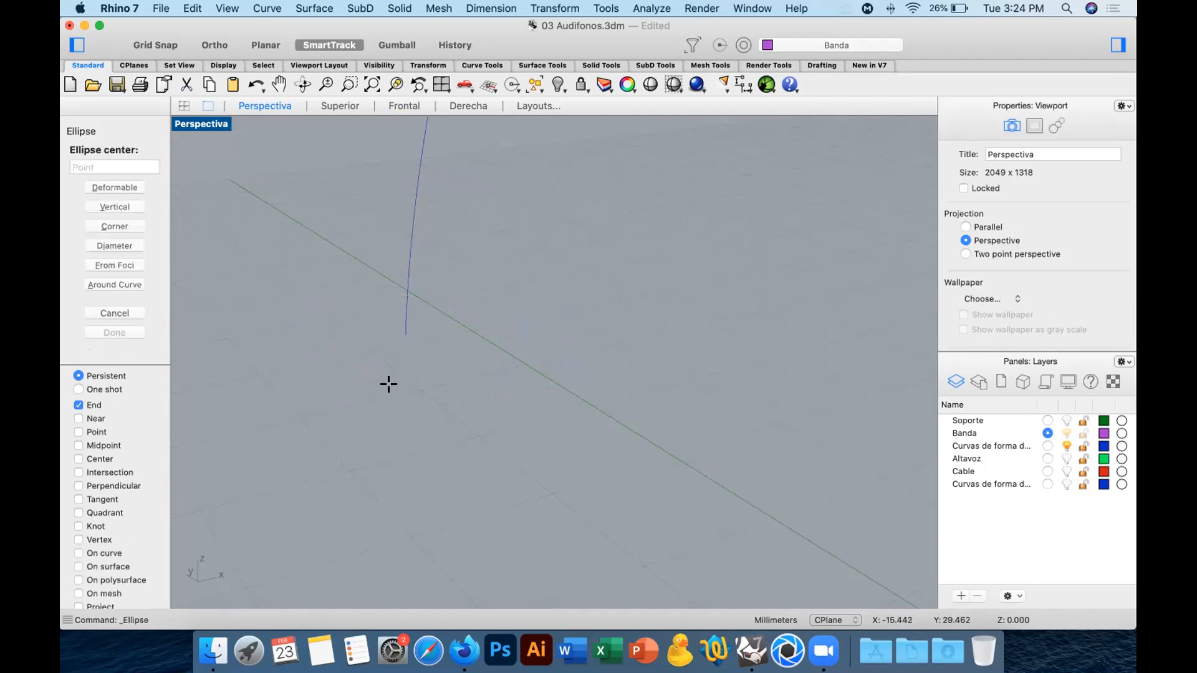
{"action": "left_click", "coordinate": [404, 335]}
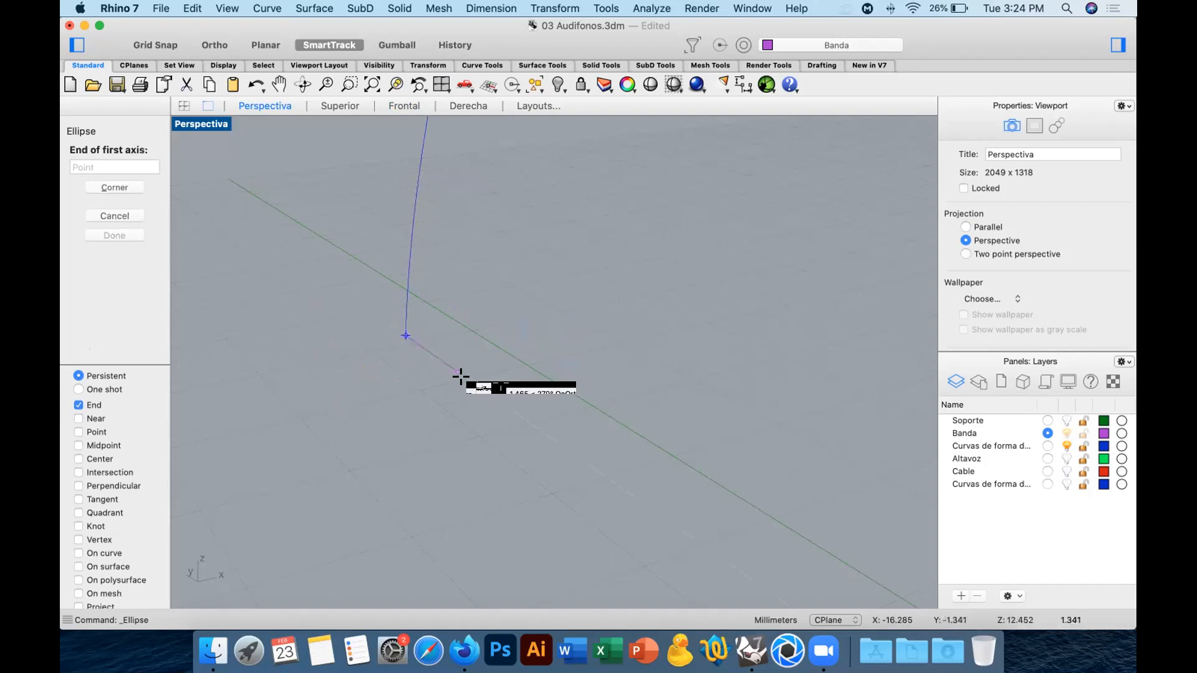
{"action": "type", "text": "2"}
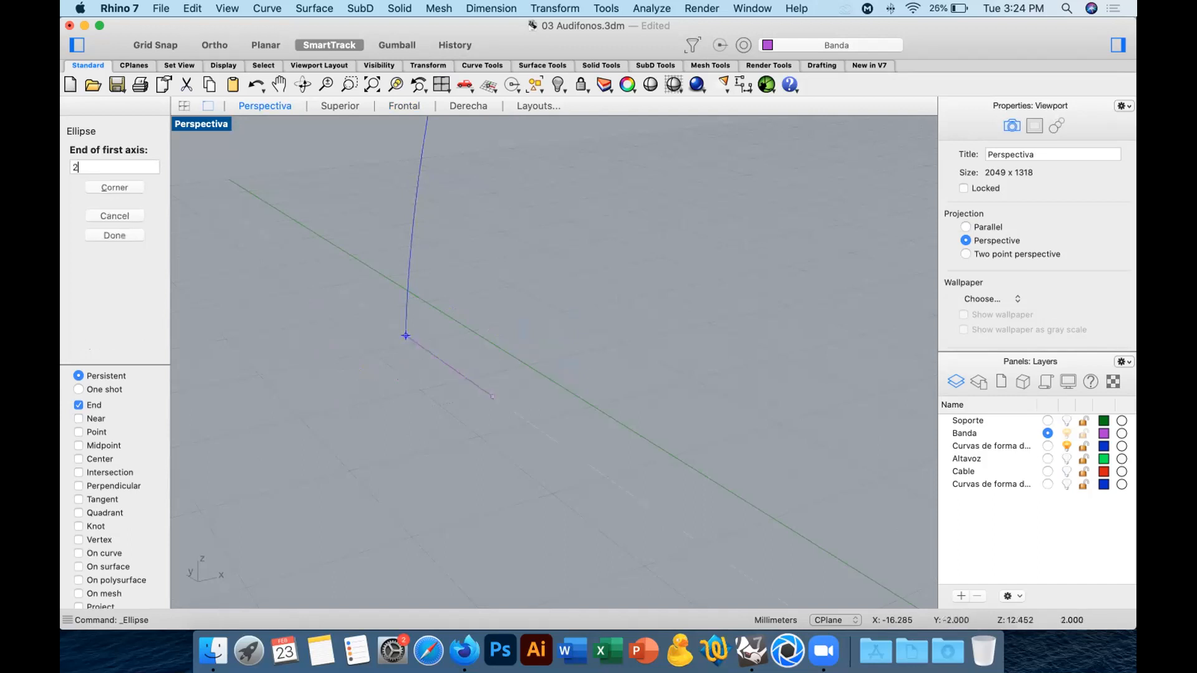
{"action": "key", "text": "Return"}
{"action": "left_click", "coordinate": [462, 377]}
{"action": "type", "text": "1"}
{"action": "key", "text": "Return"}
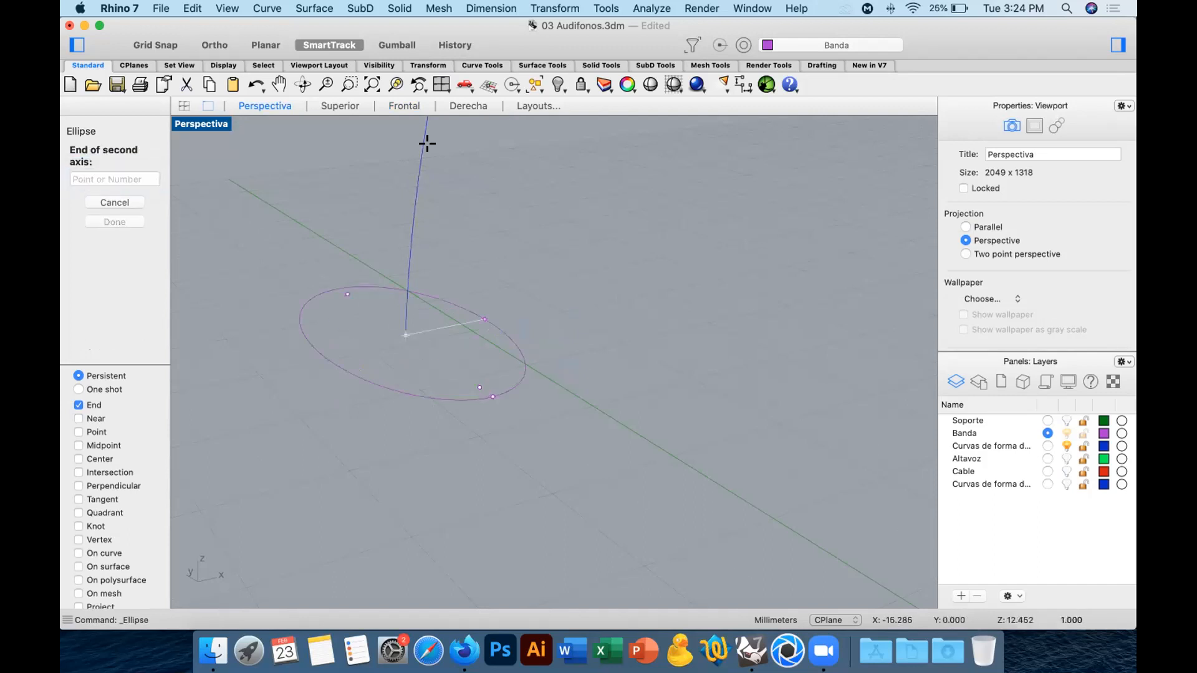
{"action": "left_click", "coordinate": [404, 106]}
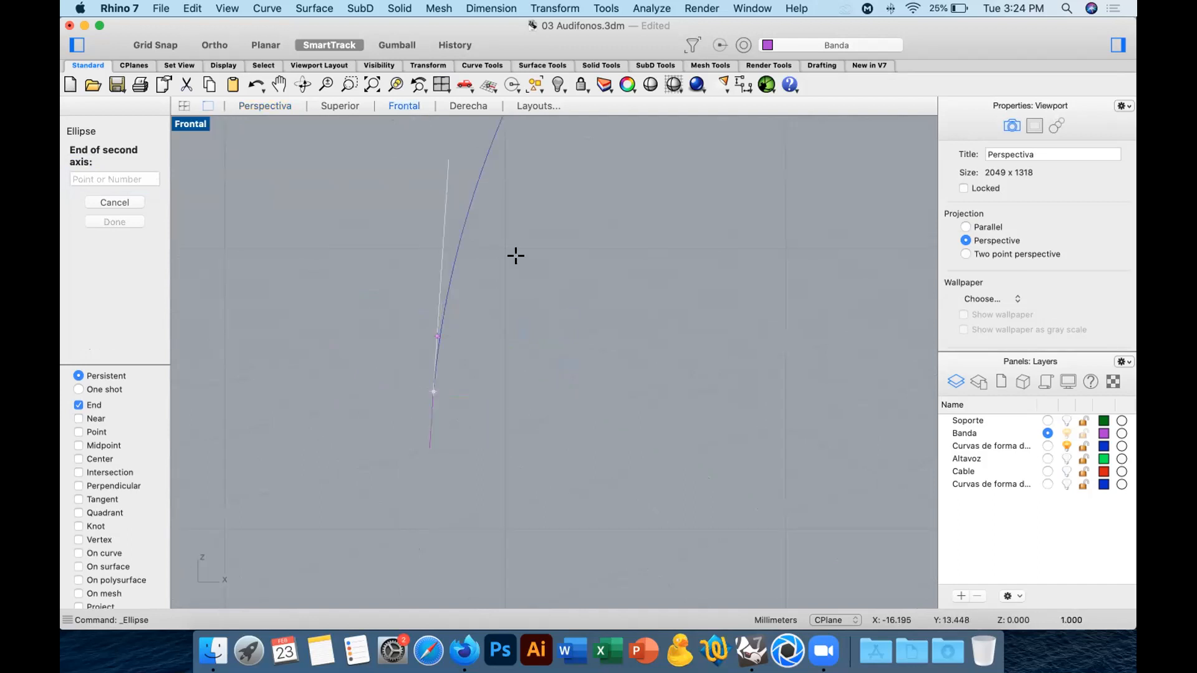
{"action": "left_click", "coordinate": [575, 400]}
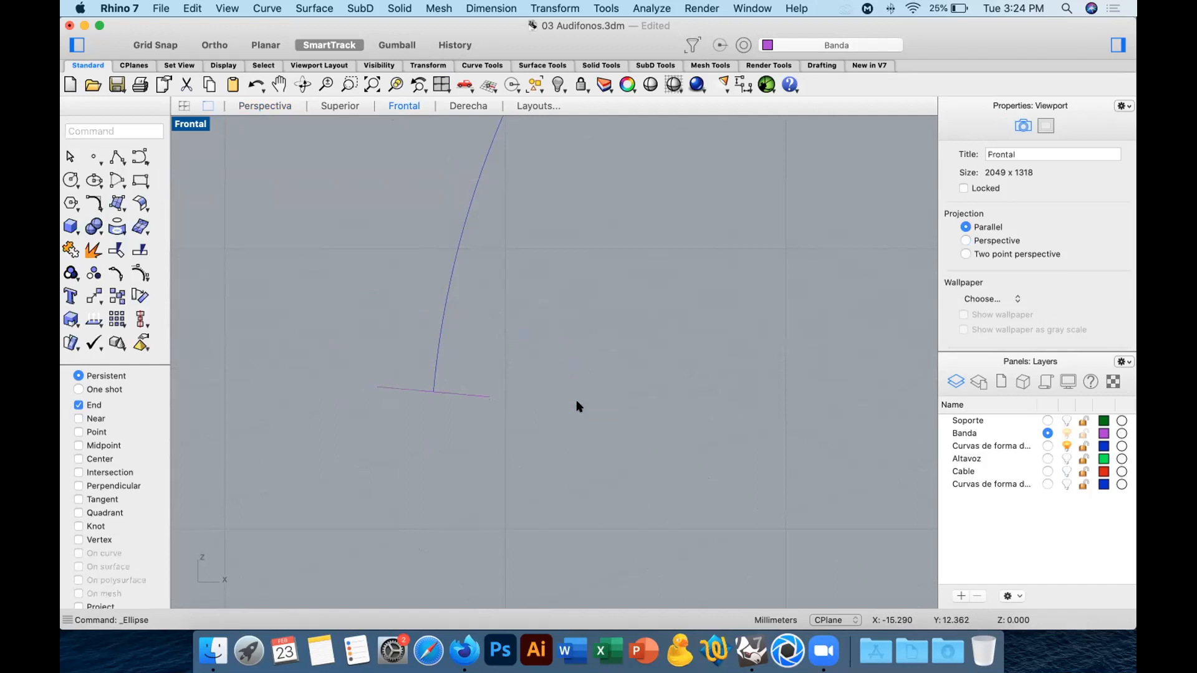
Array the profile ellipse along the arch curve, using the whole arch as the path.
{"action": "left_click", "coordinate": [265, 106]}
{"action": "left_click", "coordinate": [373, 84]}
{"action": "right_click_drag", "start_coordinate": [502, 296], "coordinate": [623, 287]}
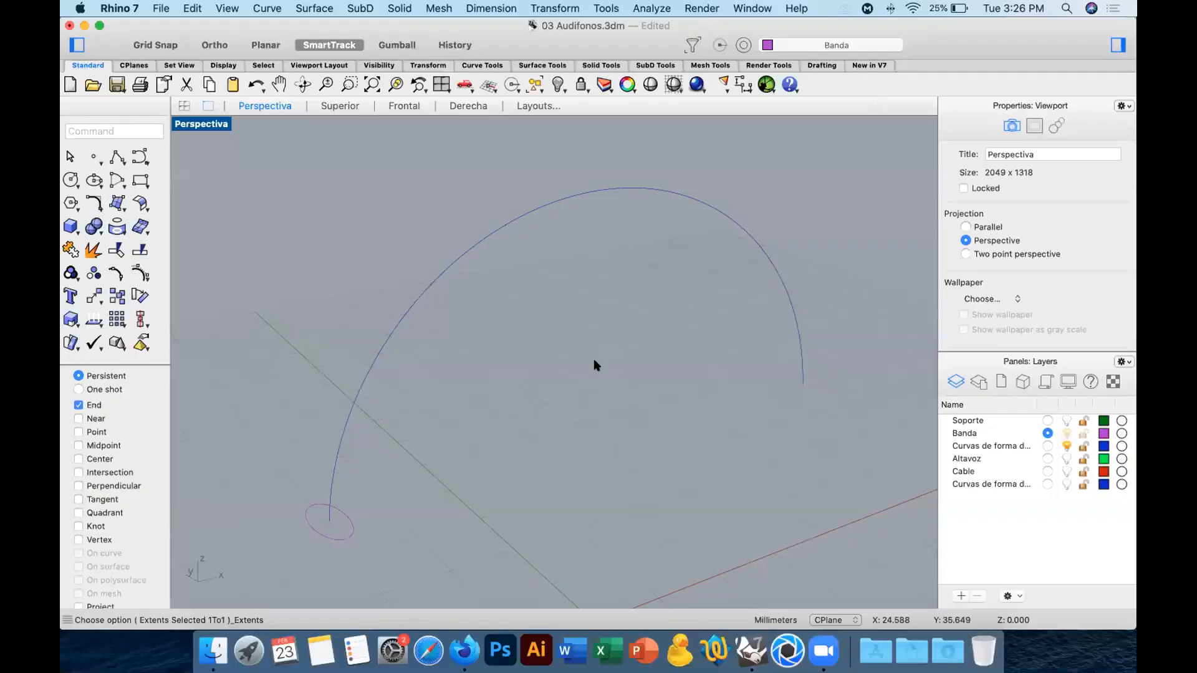
{"action": "left_click", "coordinate": [344, 516]}
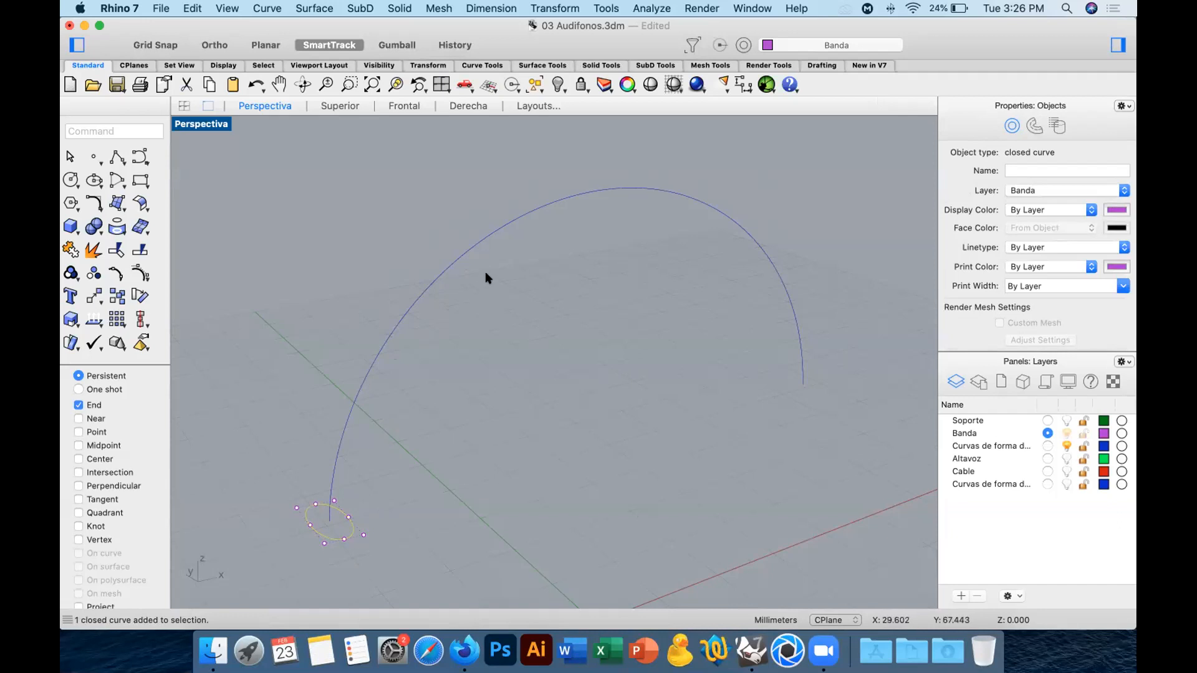
{"action": "left_click", "coordinate": [506, 360]}
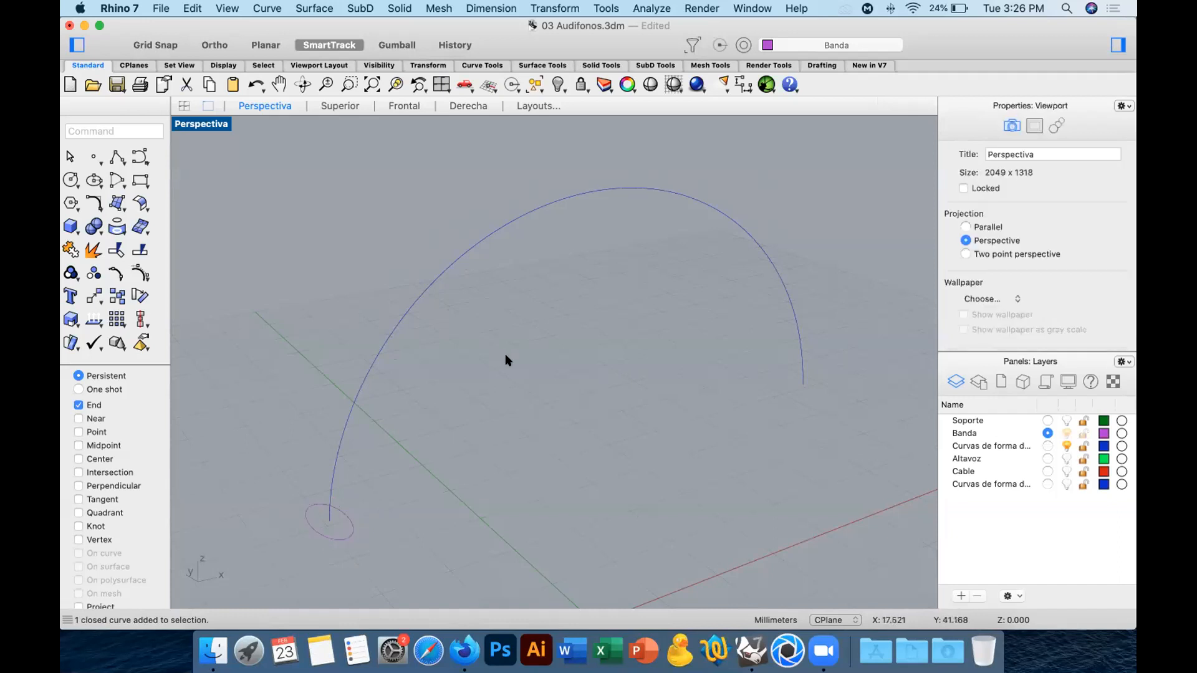
{"action": "left_click", "coordinate": [122, 323]}
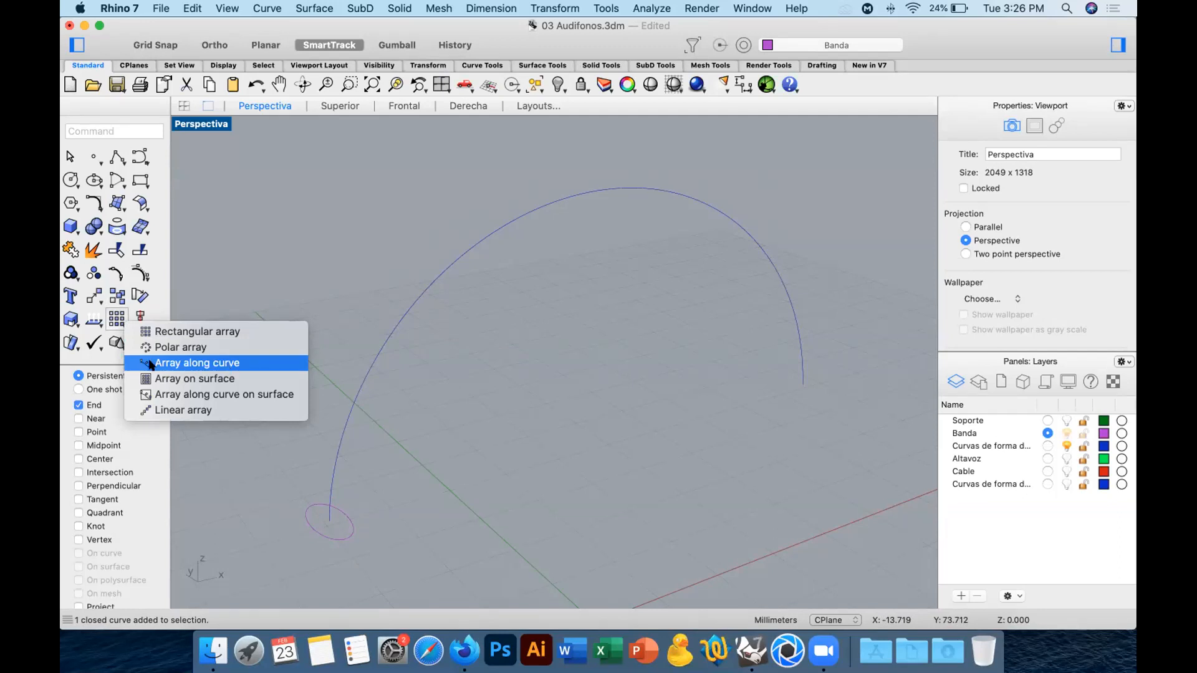
{"action": "left_click", "coordinate": [200, 364]}
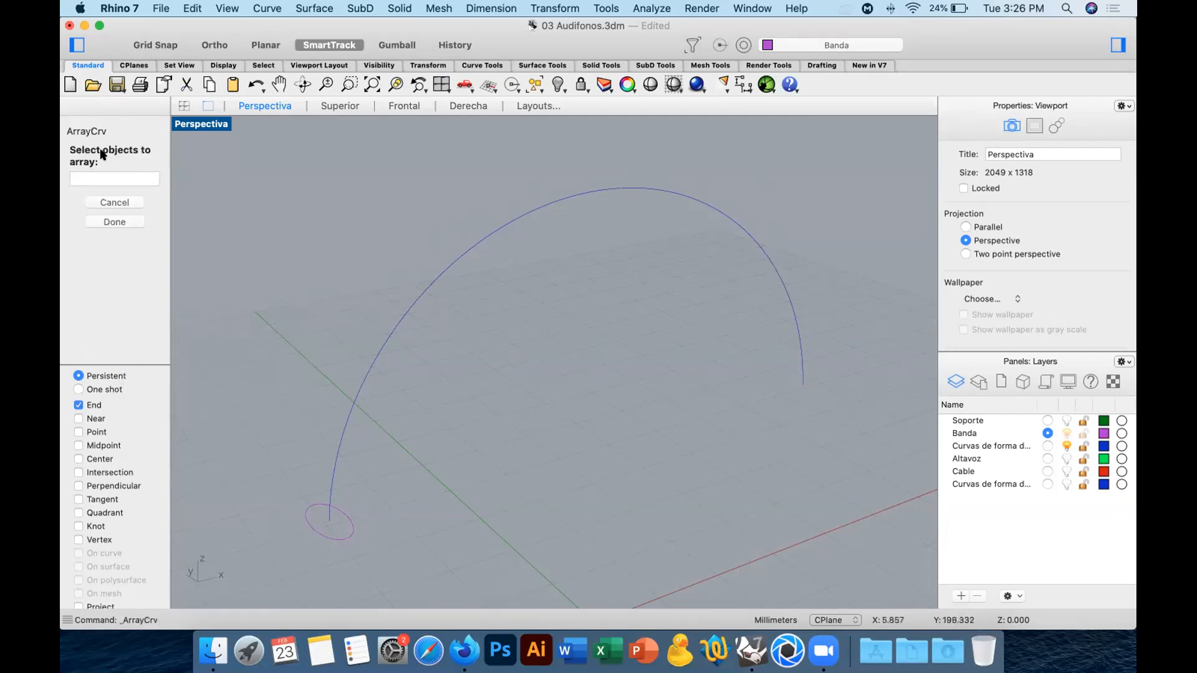
{"action": "left_click_drag", "start_coordinate": [279, 479], "coordinate": [388, 560]}
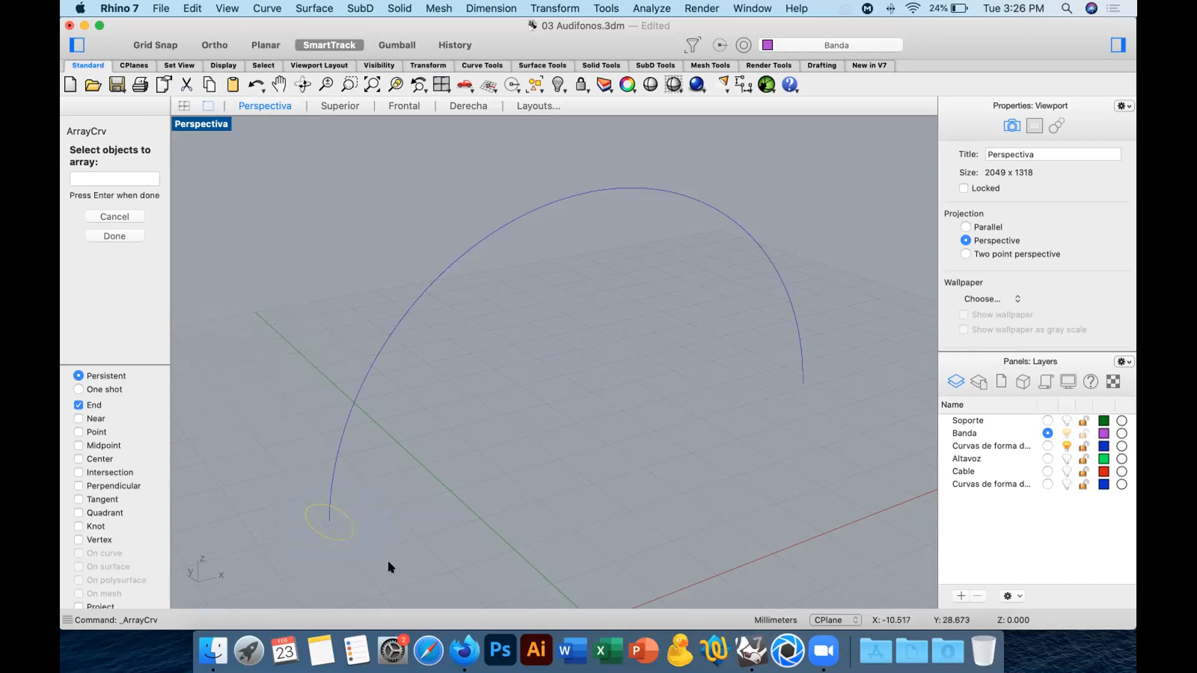
{"action": "key", "text": "Return"}
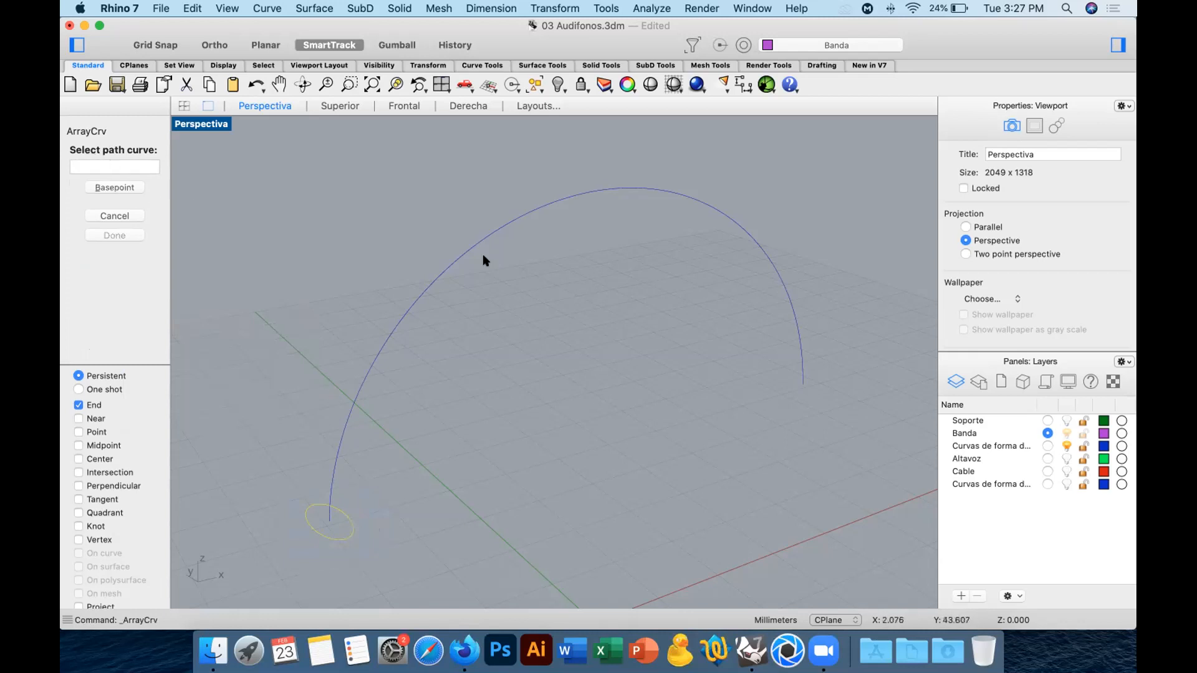
{"action": "left_click", "coordinate": [339, 441]}
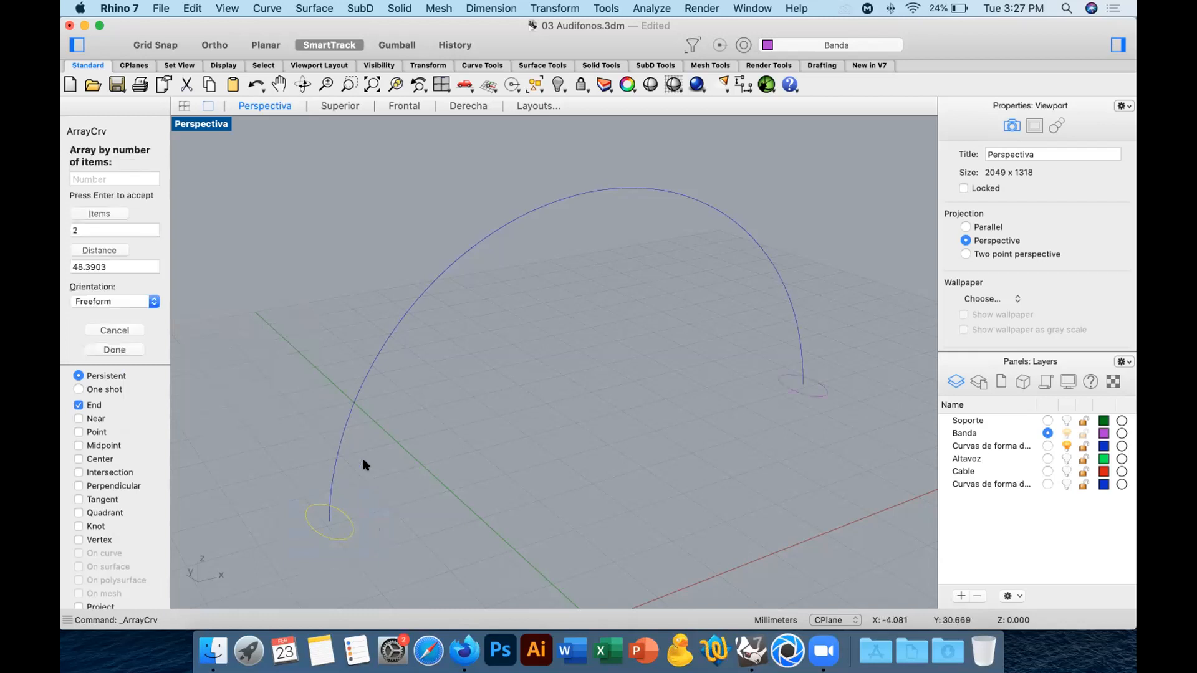
Set the array of profile ellipses along the arch curve to 3 items.
{"action": "left_click", "coordinate": [96, 228]}
{"action": "key", "text": "Return"}
{"action": "right_click_drag", "start_coordinate": [474, 400], "coordinate": [459, 358]}
{"action": "scroll", "coordinate": [459, 358], "scroll_direction": "down", "scroll_amount": 5}
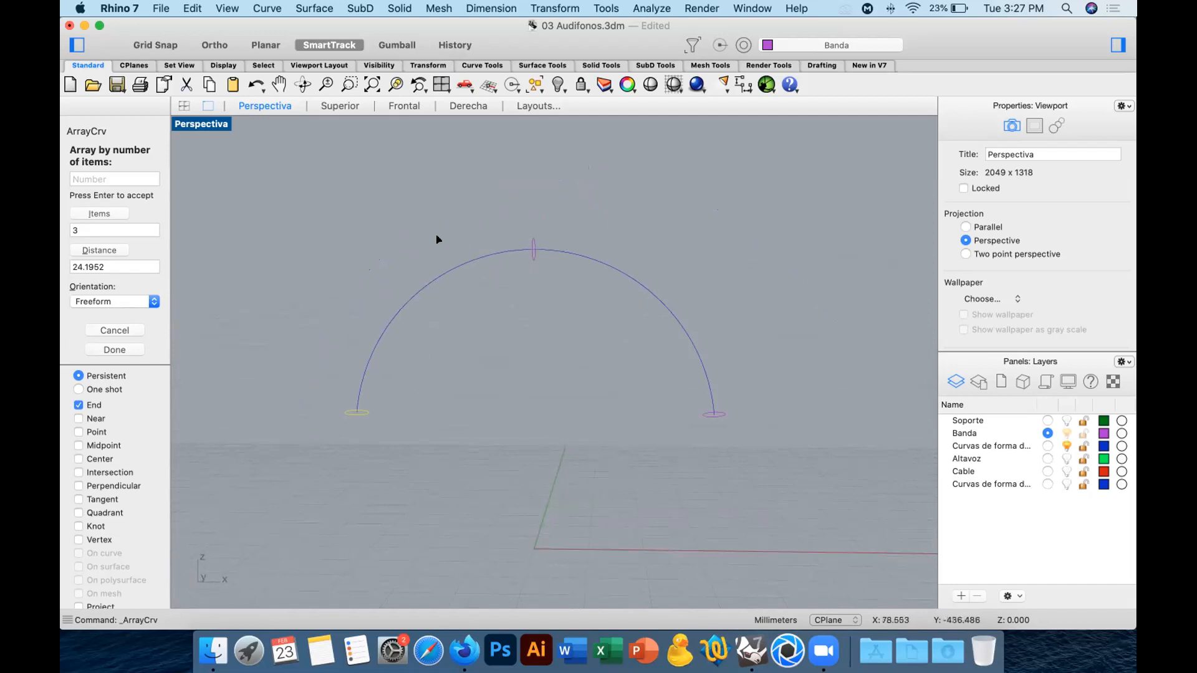
Try the No Rotation orientation for the ellipses arrayed along the arch.
{"action": "left_click", "coordinate": [127, 298]}
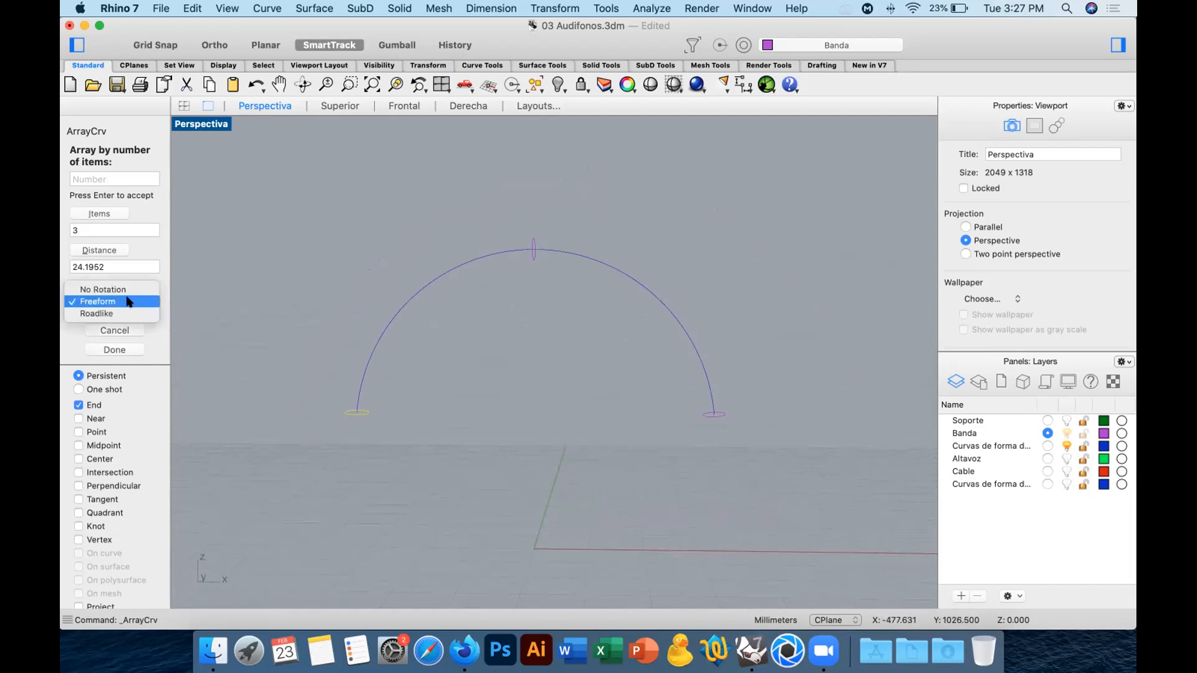
{"action": "left_click", "coordinate": [94, 290]}
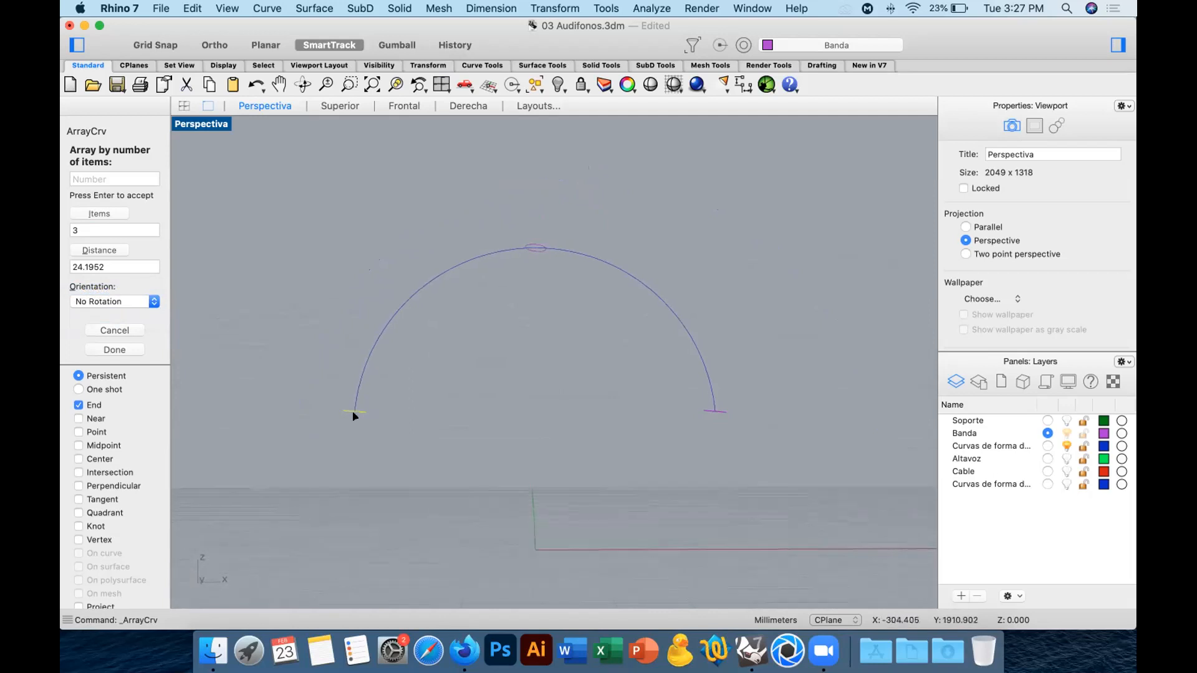
{"action": "right_click_drag", "start_coordinate": [566, 269], "coordinate": [573, 279]}
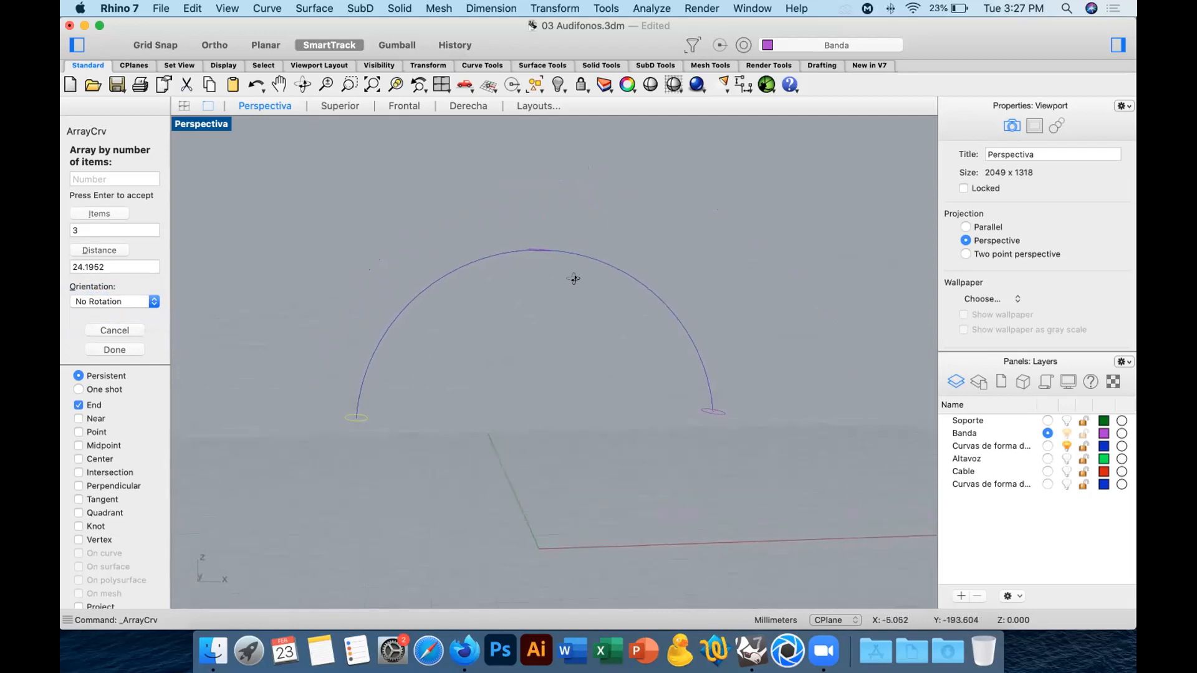
Set the array's orientation to Freeform and finish the array along the arch curve.
{"action": "left_click", "coordinate": [100, 301]}
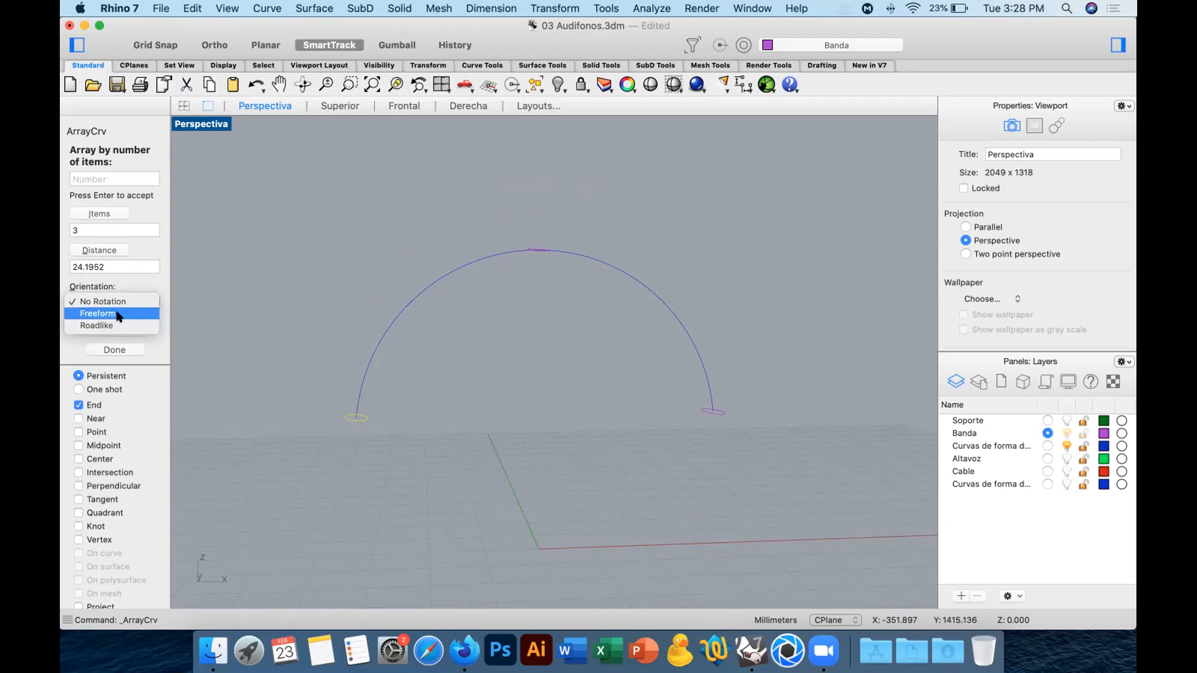
{"action": "left_click", "coordinate": [237, 399]}
{"action": "right_click_drag", "start_coordinate": [444, 408], "coordinate": [456, 416]}
{"action": "key", "text": "Return"}
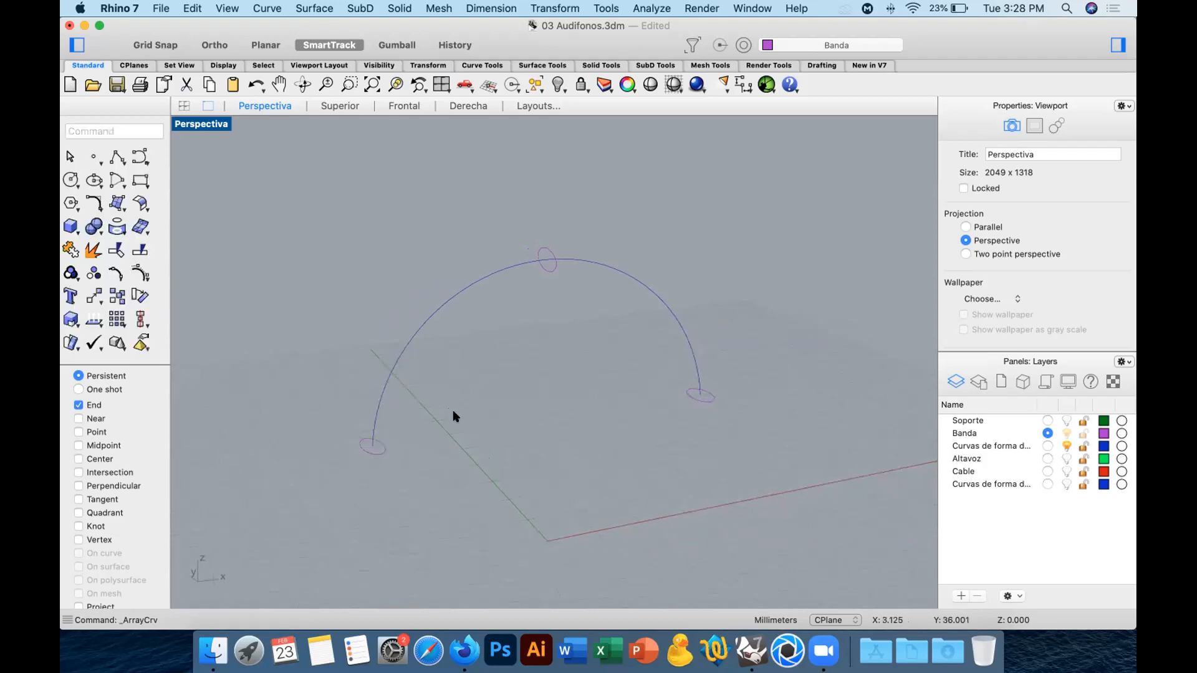
Start scaling the profile ellipse at the top of the arch curve, working in the Derecha view.
{"action": "right_click_drag", "start_coordinate": [700, 402], "coordinate": [517, 380]}
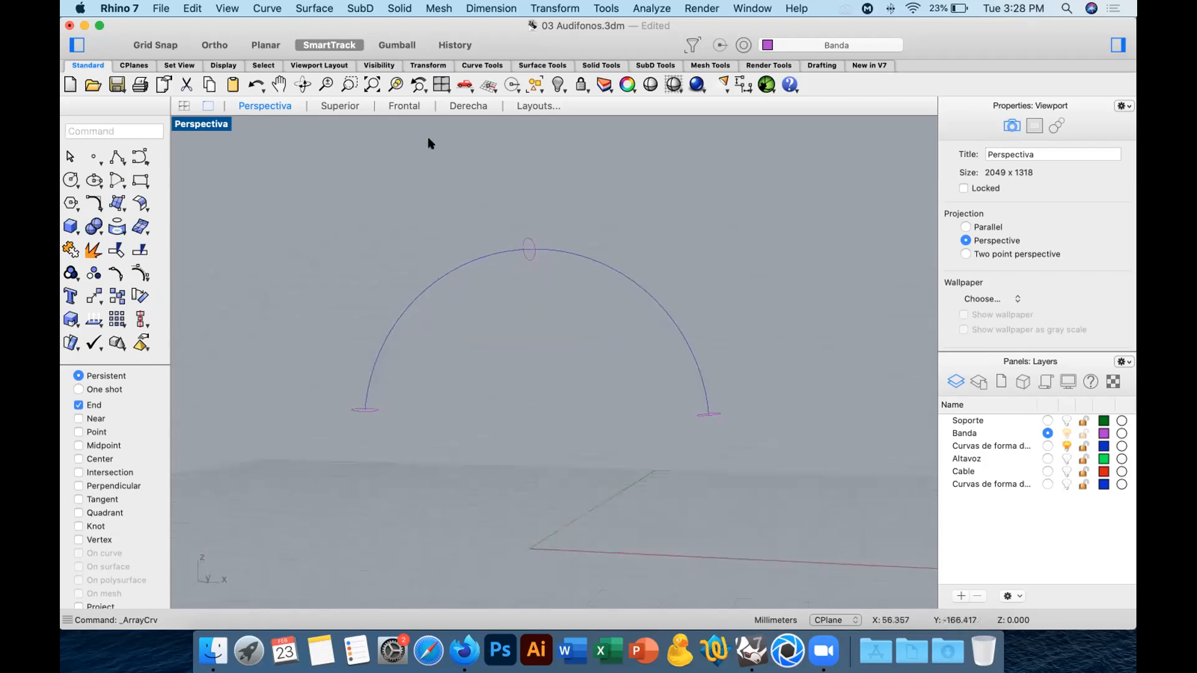
{"action": "left_click", "coordinate": [402, 106]}
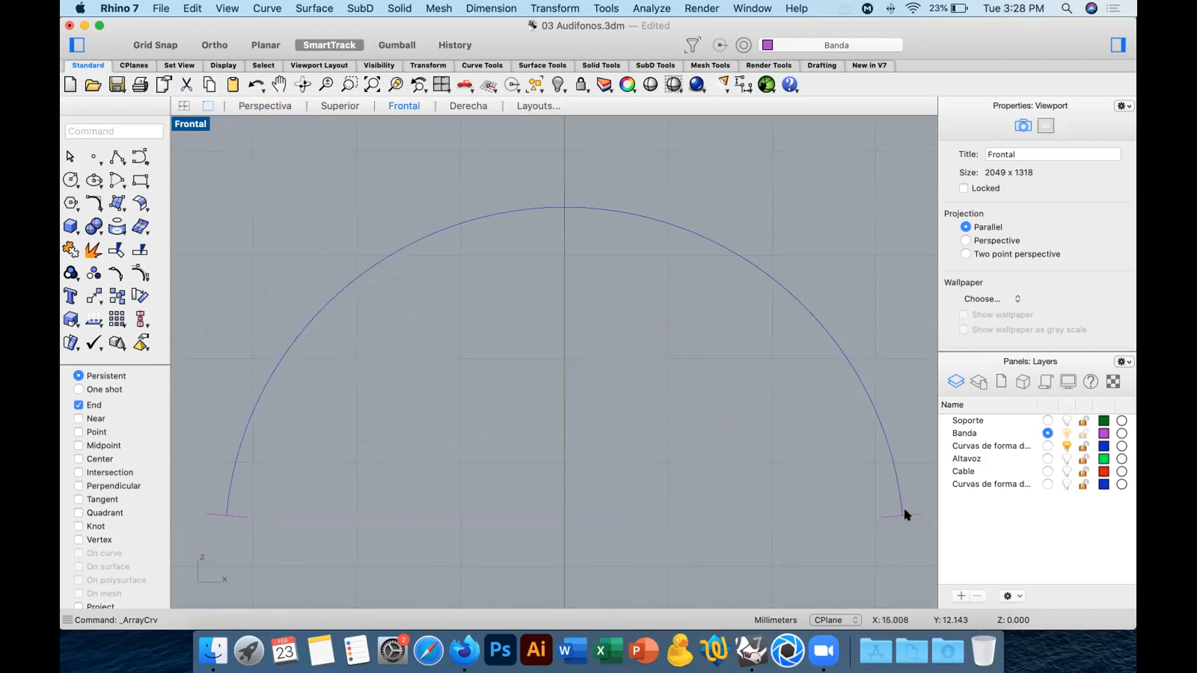
{"action": "left_click", "coordinate": [272, 105]}
{"action": "right_click_drag", "start_coordinate": [446, 244], "coordinate": [520, 240]}
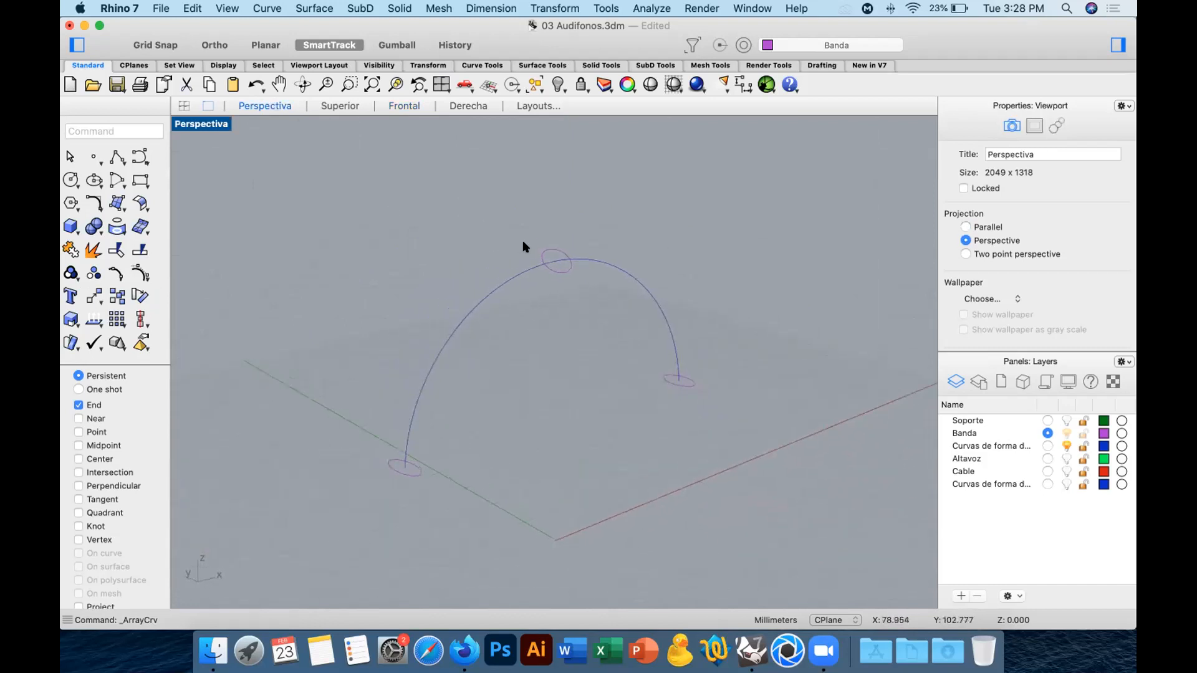
{"action": "left_click", "coordinate": [556, 252]}
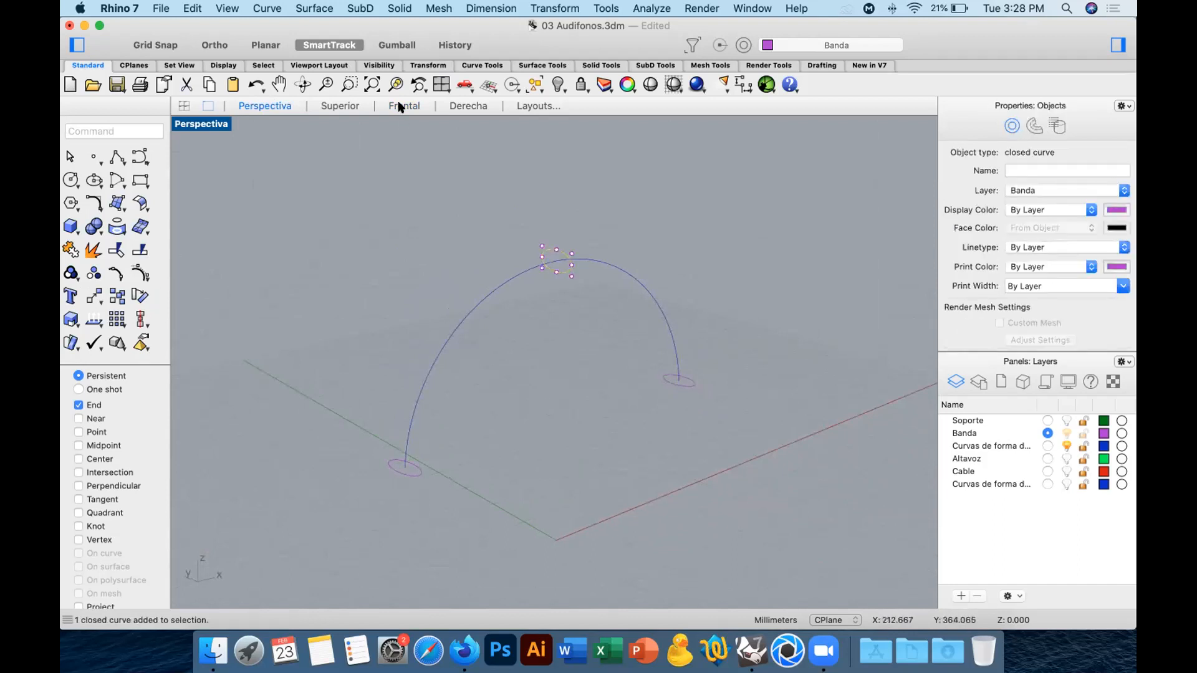
{"action": "left_click", "coordinate": [453, 103]}
{"action": "right_click_drag", "start_coordinate": [657, 265], "coordinate": [622, 422]}
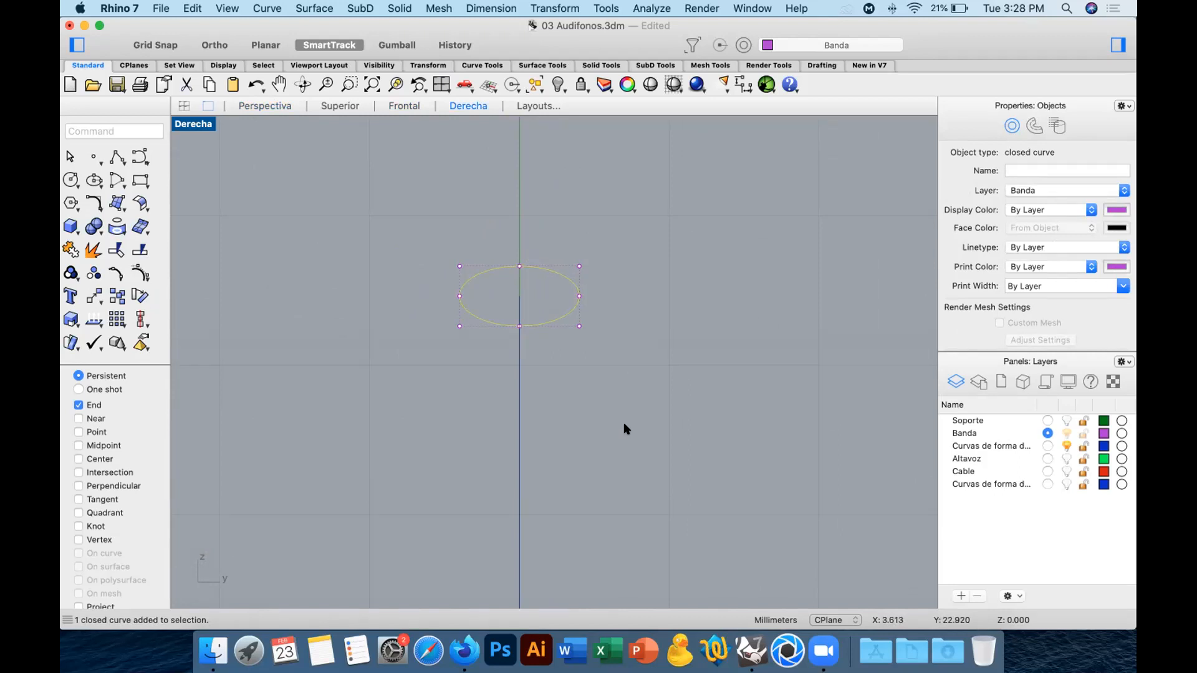
{"action": "left_click", "coordinate": [73, 322]}
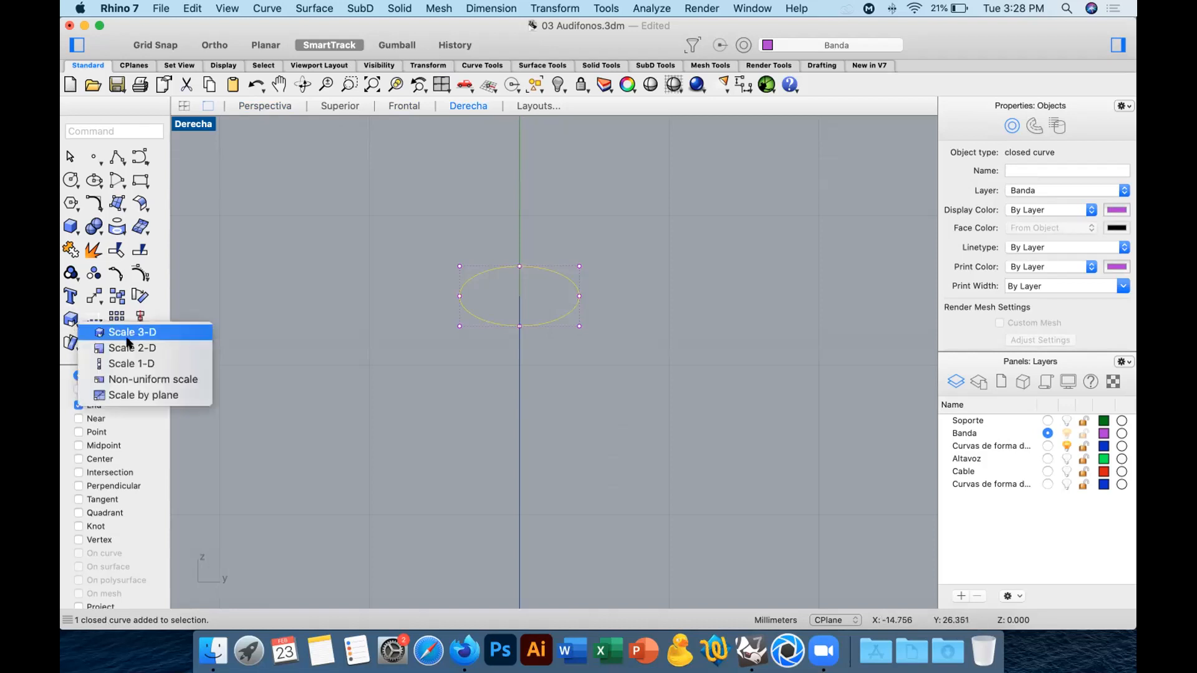
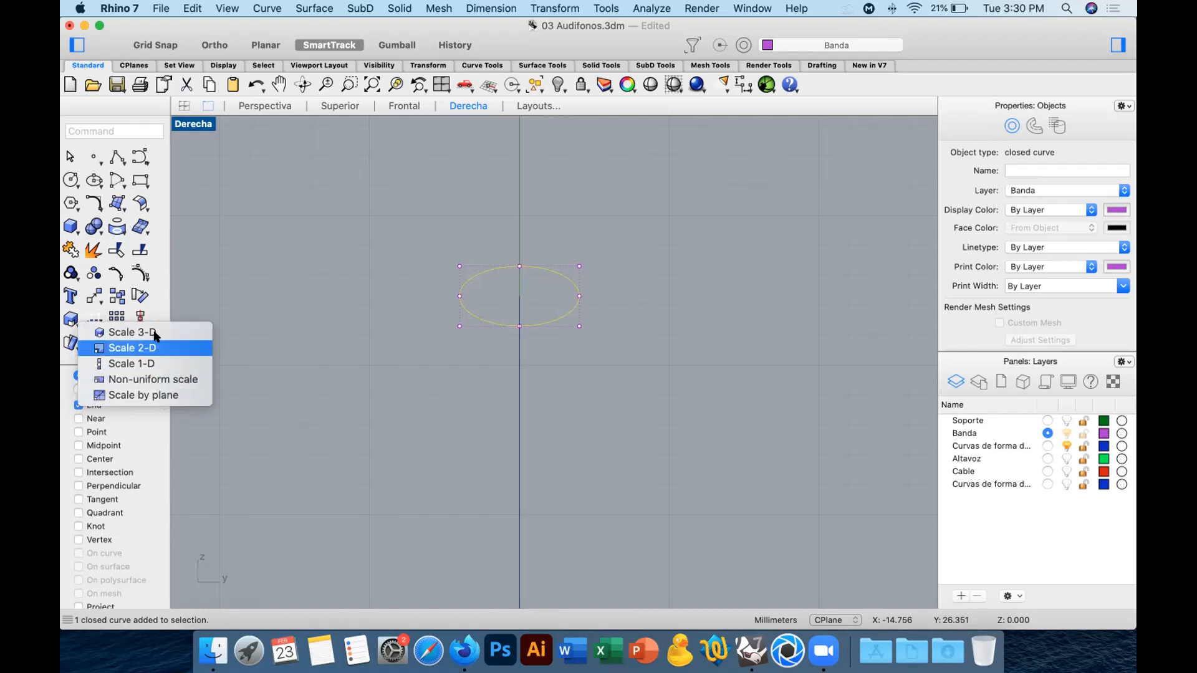
Try a Scale 1-D on the top ellipse from its center to its side quadrant, with a second reference distance of 3.
{"action": "left_click", "coordinate": [177, 365]}
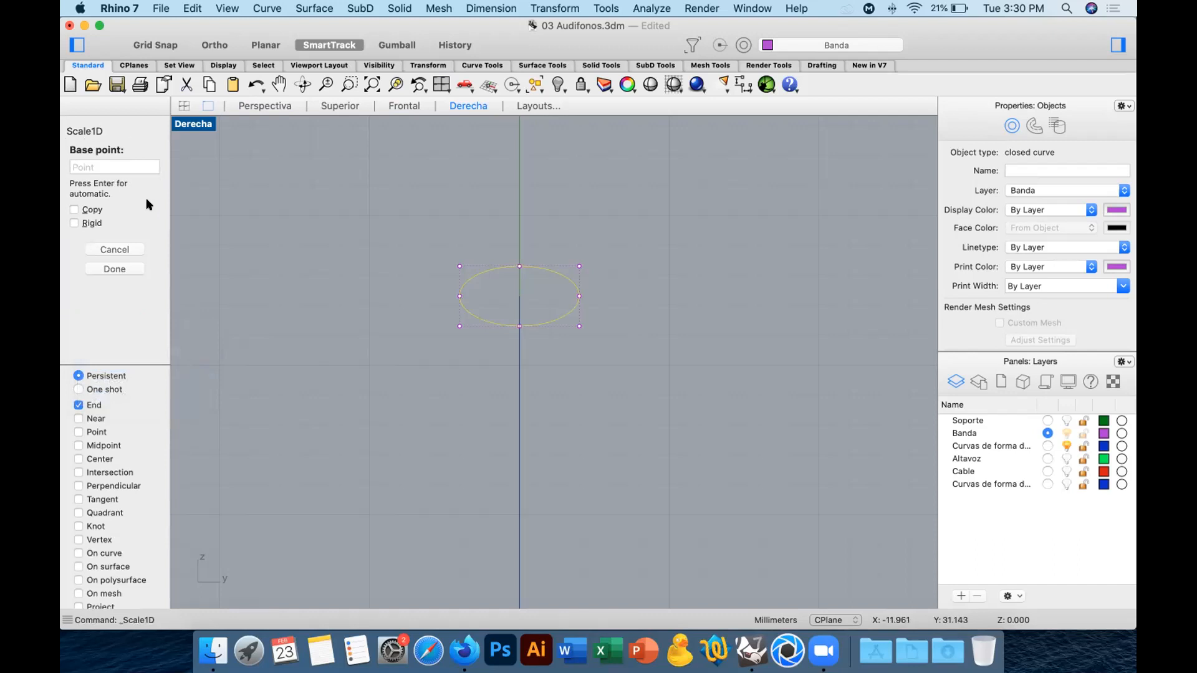
{"action": "left_click", "coordinate": [95, 461]}
{"action": "left_click", "coordinate": [94, 405]}
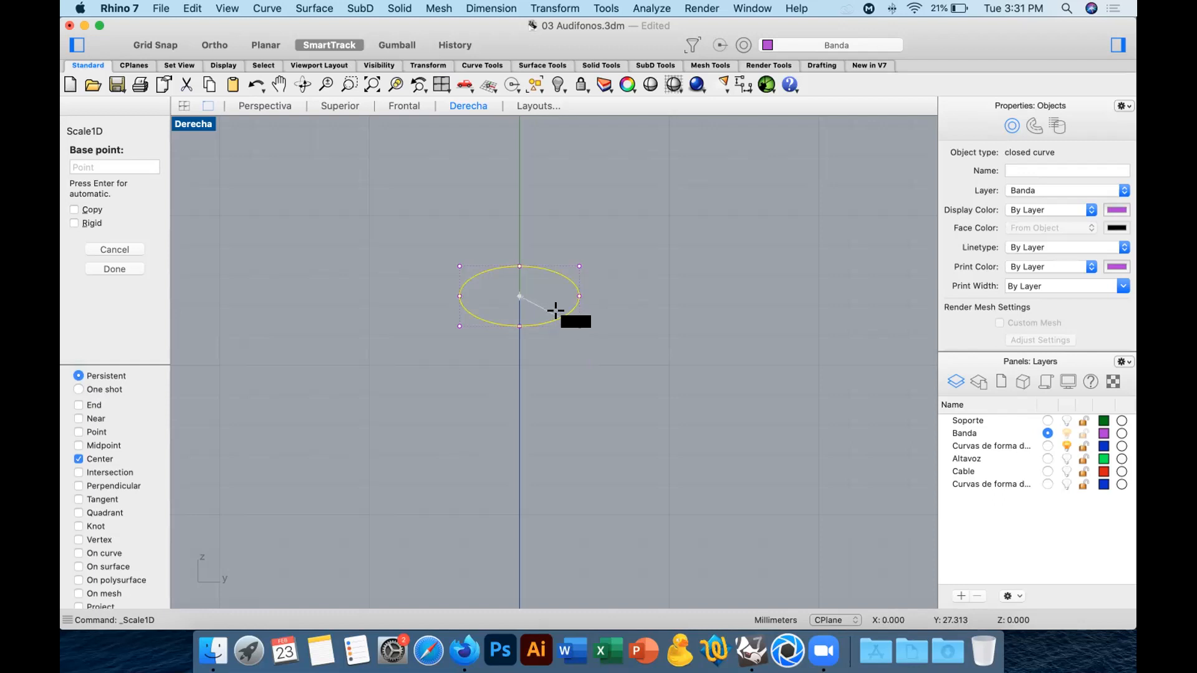
{"action": "left_click", "coordinate": [555, 310]}
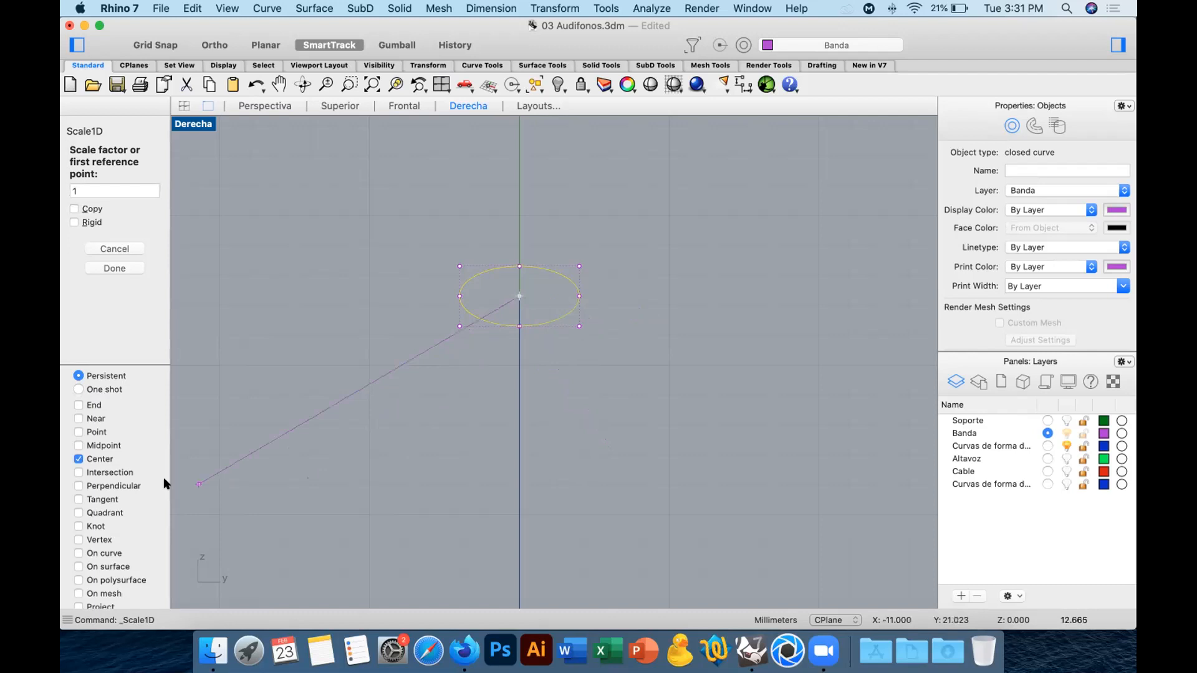
{"action": "left_click", "coordinate": [102, 458]}
{"action": "left_click", "coordinate": [103, 513]}
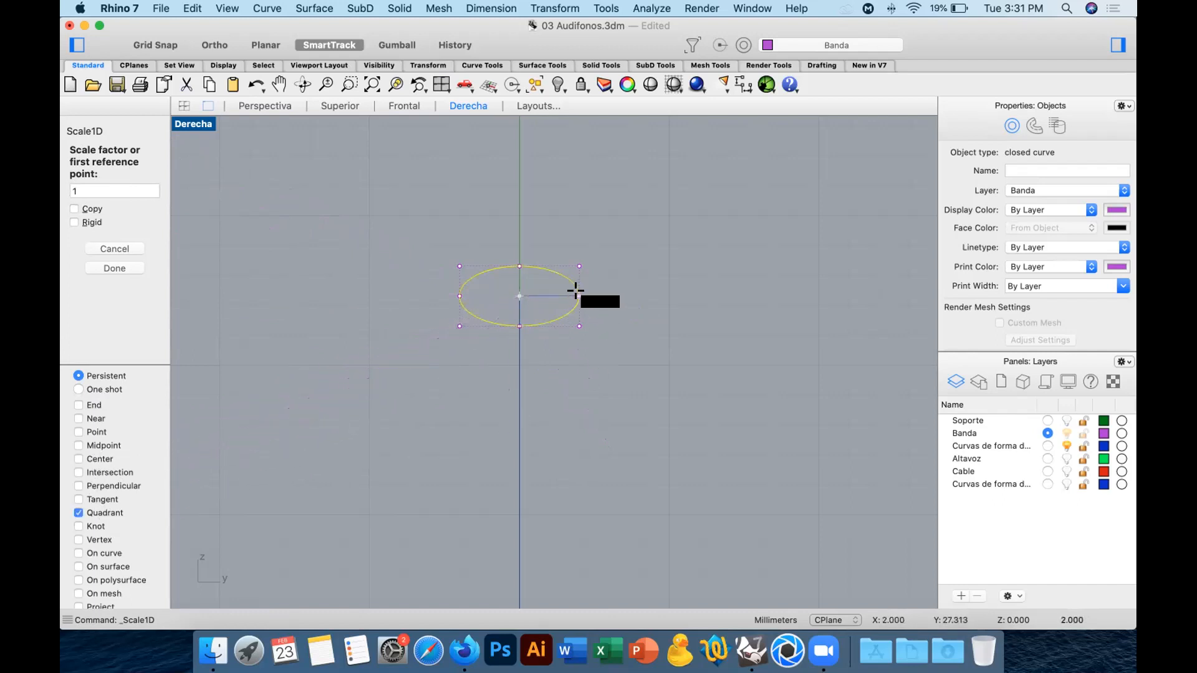
{"action": "left_click", "coordinate": [575, 291]}
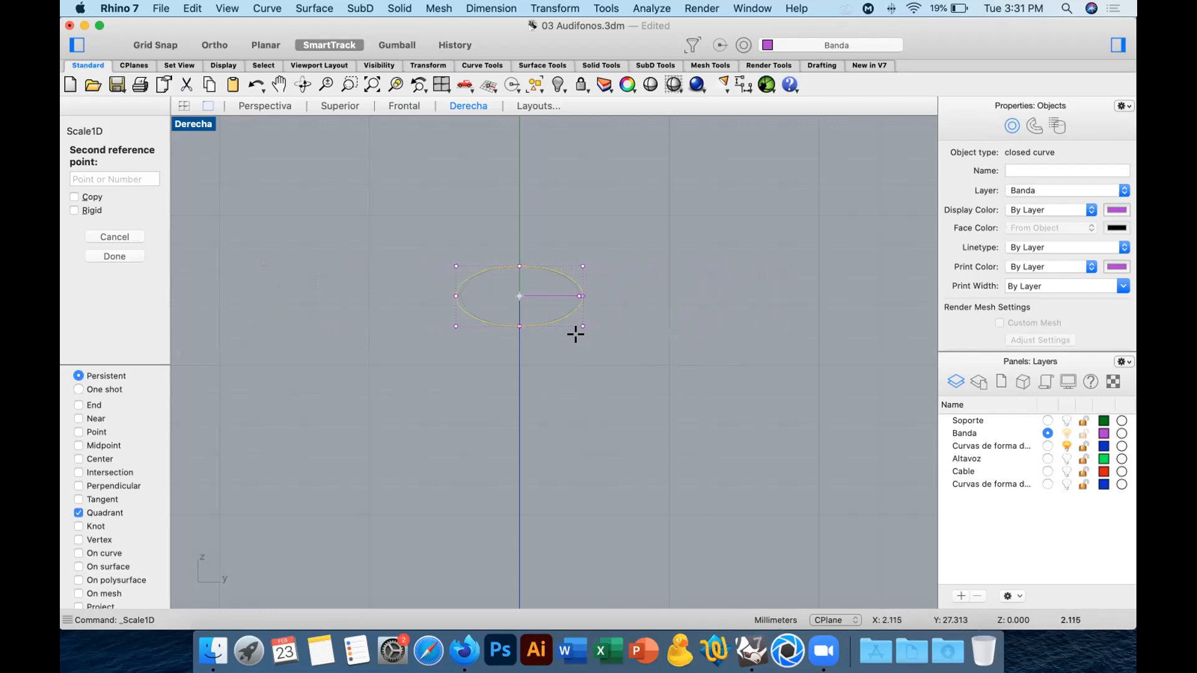
{"action": "type", "text": "3"}
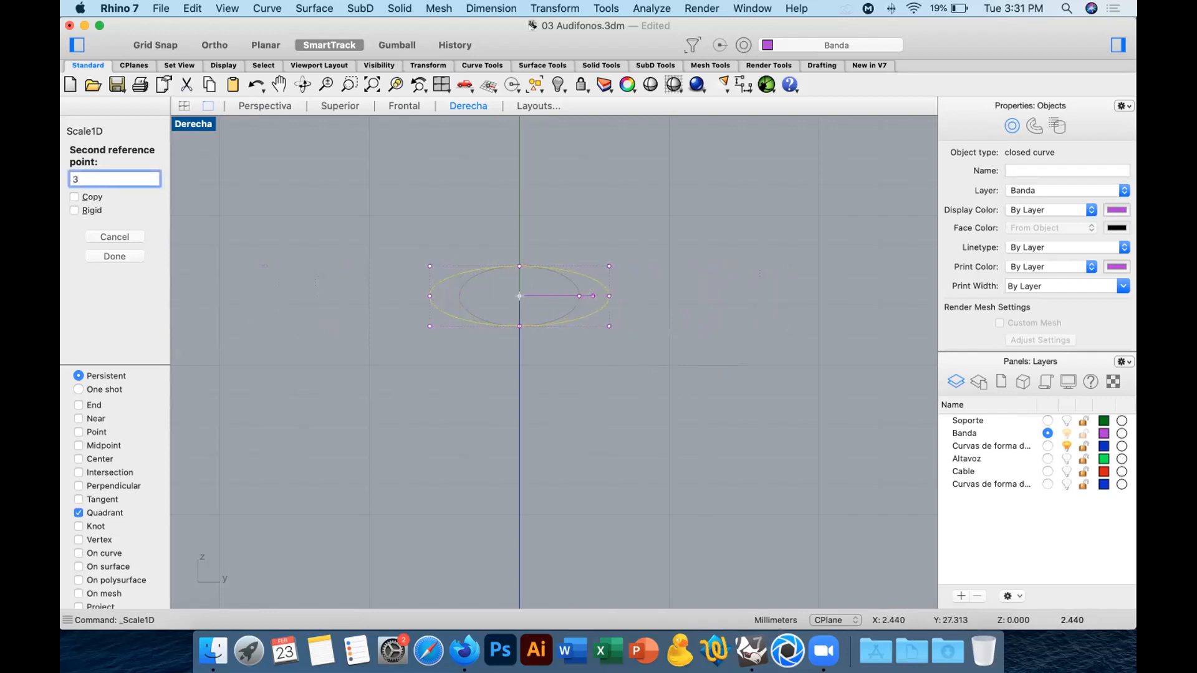
{"action": "key", "text": "Return"}
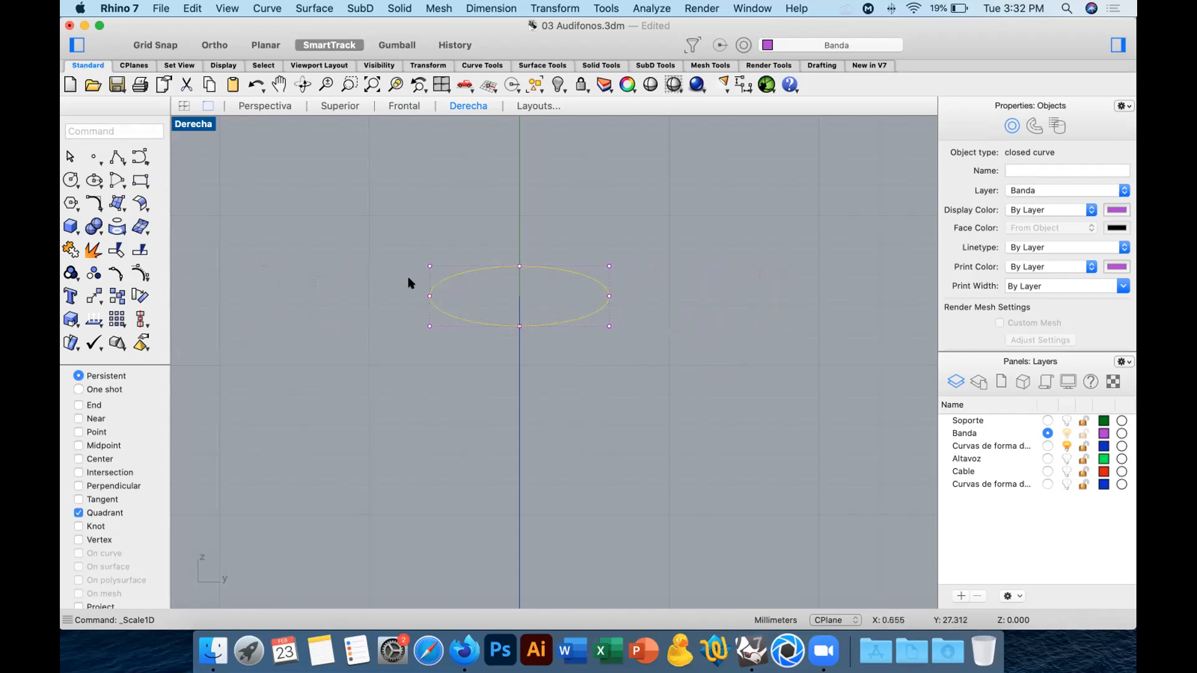
{"action": "key", "text": "super+z"}
{"action": "key", "text": "Return"}
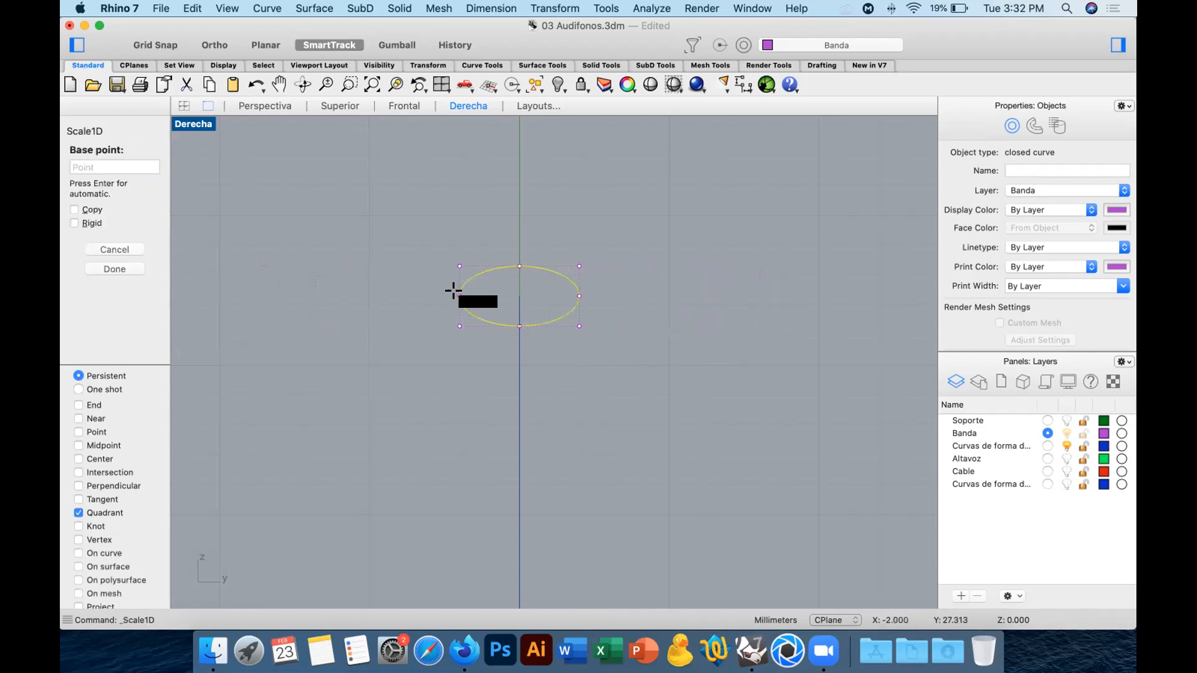
{"action": "left_click", "coordinate": [460, 296]}
{"action": "left_click", "coordinate": [578, 296]}
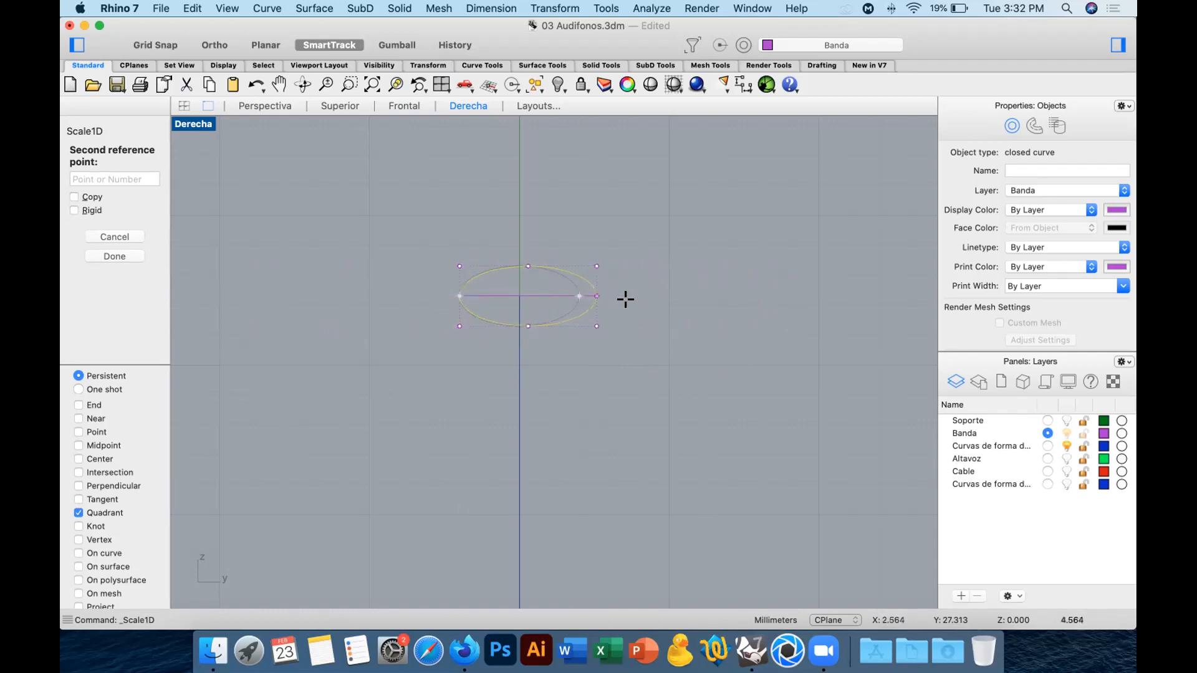
{"action": "key", "text": "Escape"}
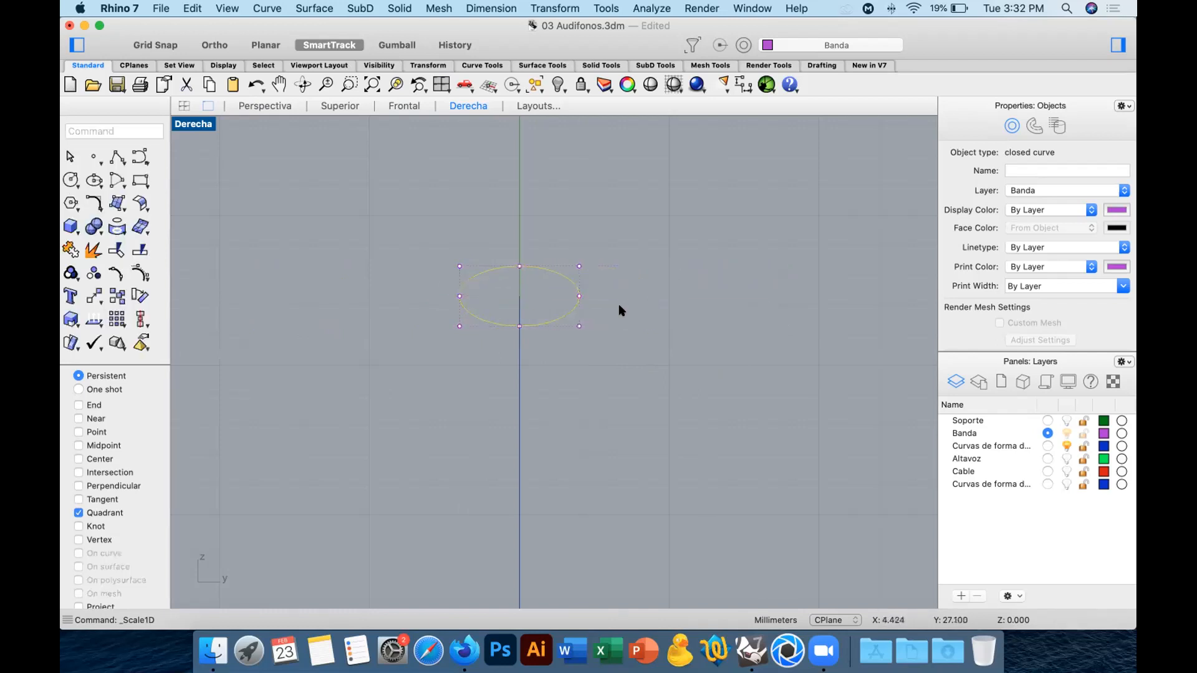
Scale the top ellipse sideways in one direction from its center, taking its side quadrant to a distance of 3.
{"action": "right_click", "coordinate": [569, 358]}
{"action": "left_click", "coordinate": [97, 459]}
{"action": "left_click", "coordinate": [563, 306]}
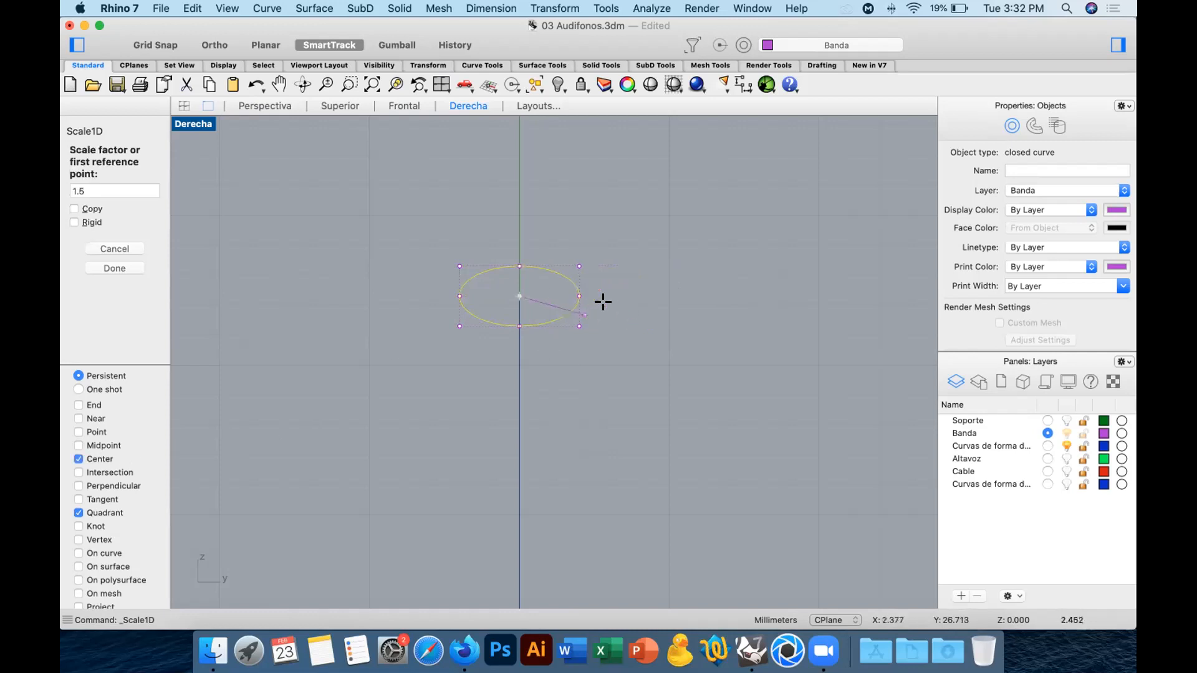
{"action": "left_click", "coordinate": [579, 296]}
{"action": "type", "text": "3"}
{"action": "key", "text": "Return"}
{"action": "key", "text": "Escape"}
Undo back to the single base ellipse and array it along the arch curve again with 3 items in Freeform orientation.
{"action": "left_click", "coordinate": [265, 105]}
{"action": "key", "text": "super+z"}
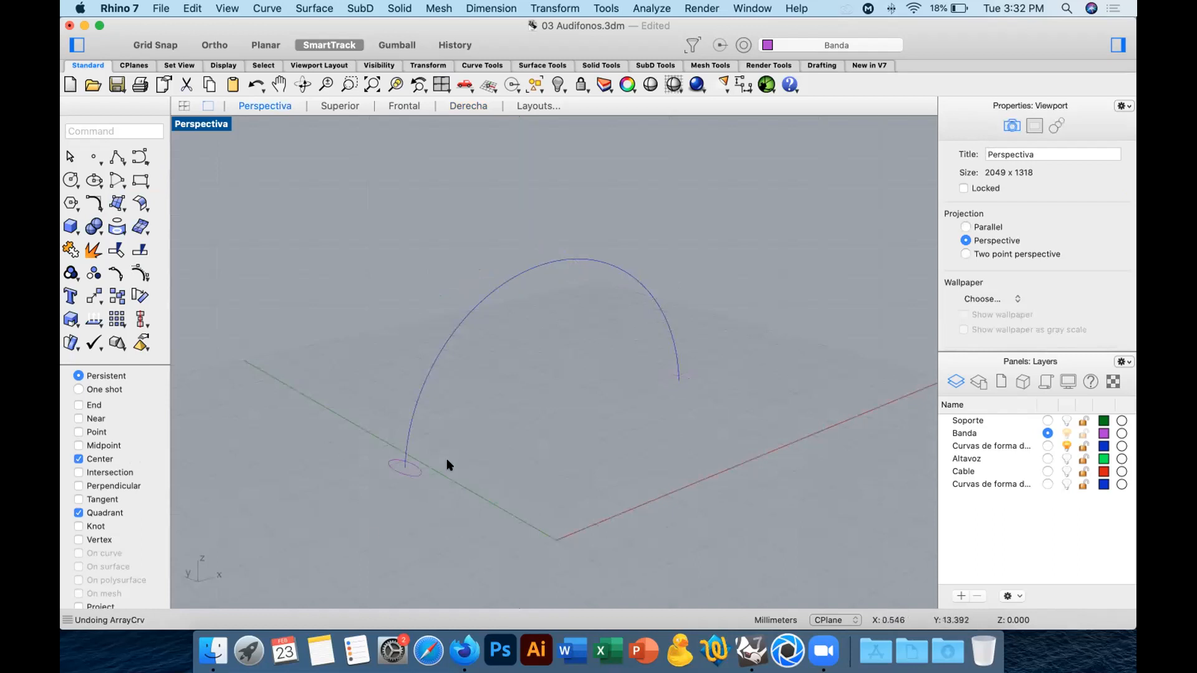
{"action": "left_click", "coordinate": [117, 321]}
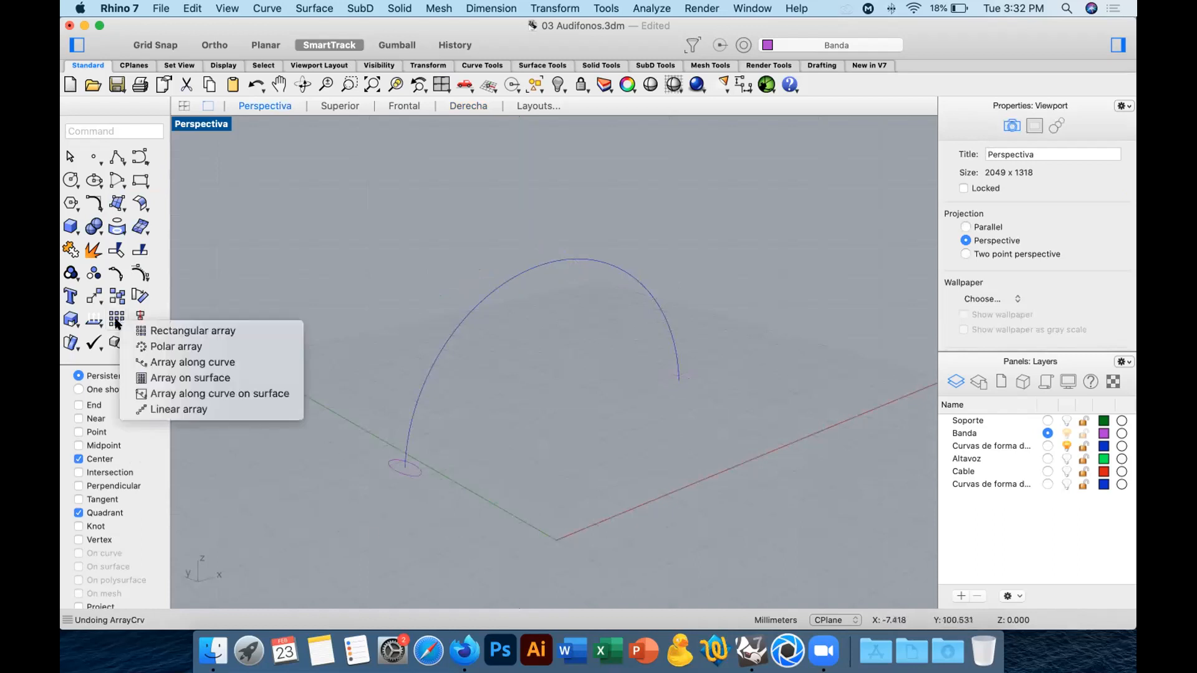
{"action": "left_click", "coordinate": [247, 364]}
{"action": "left_click", "coordinate": [399, 463]}
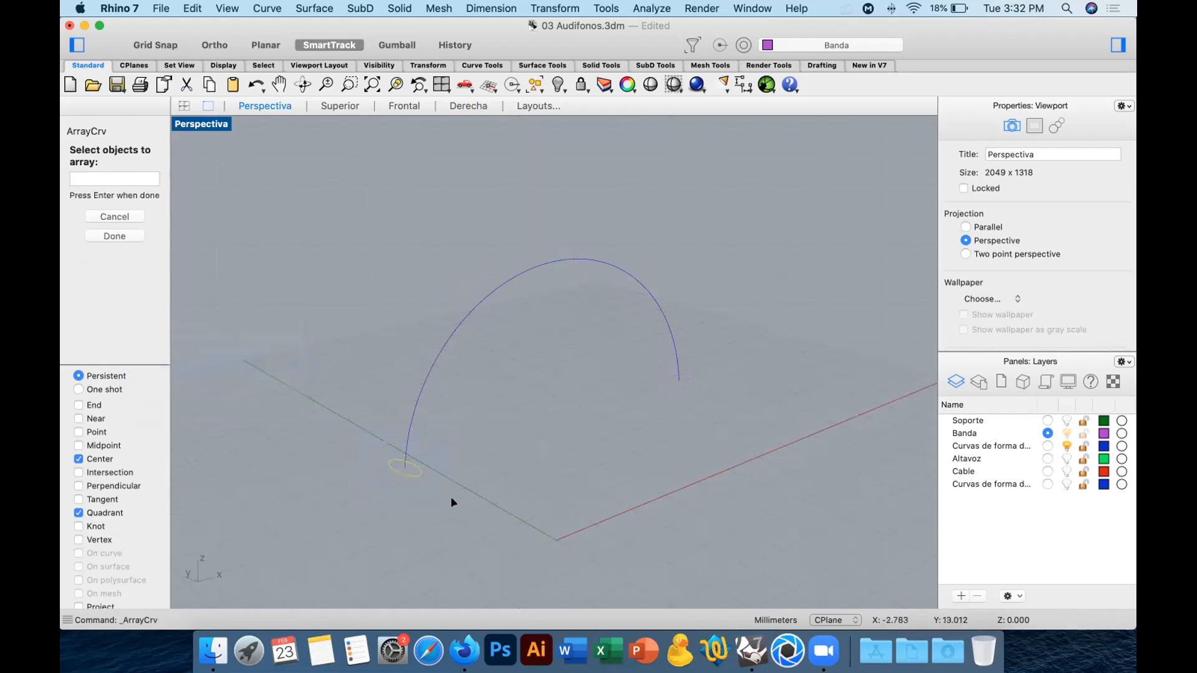
{"action": "key", "text": "Return"}
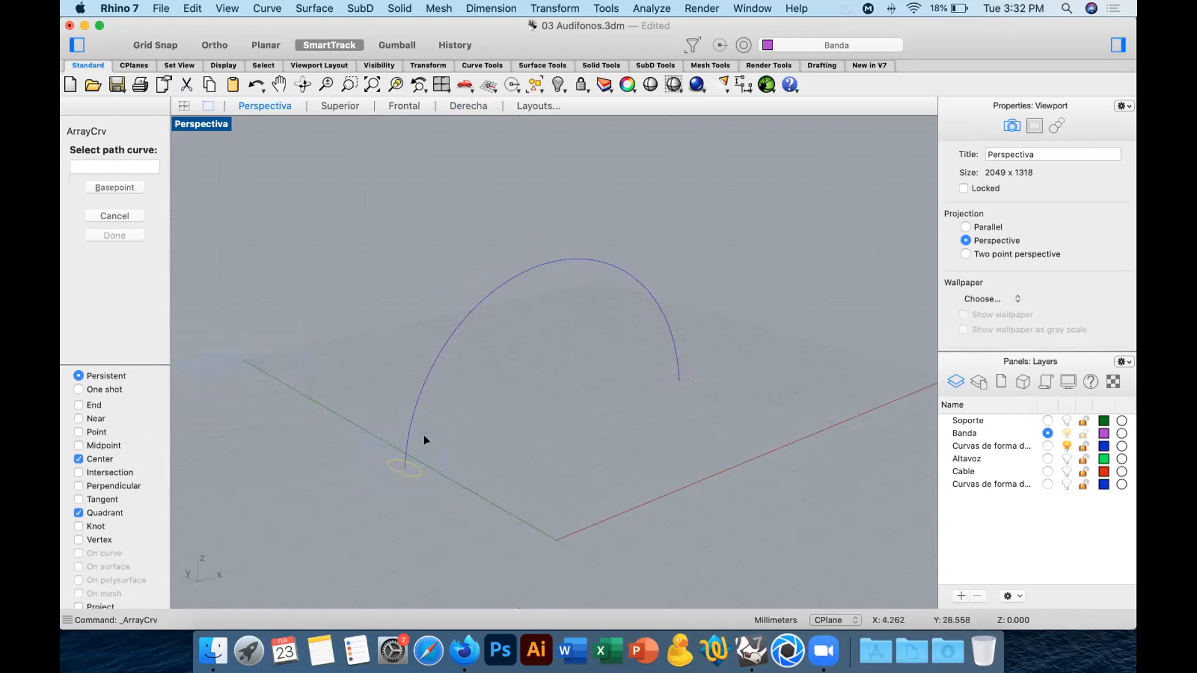
{"action": "left_click", "coordinate": [413, 415]}
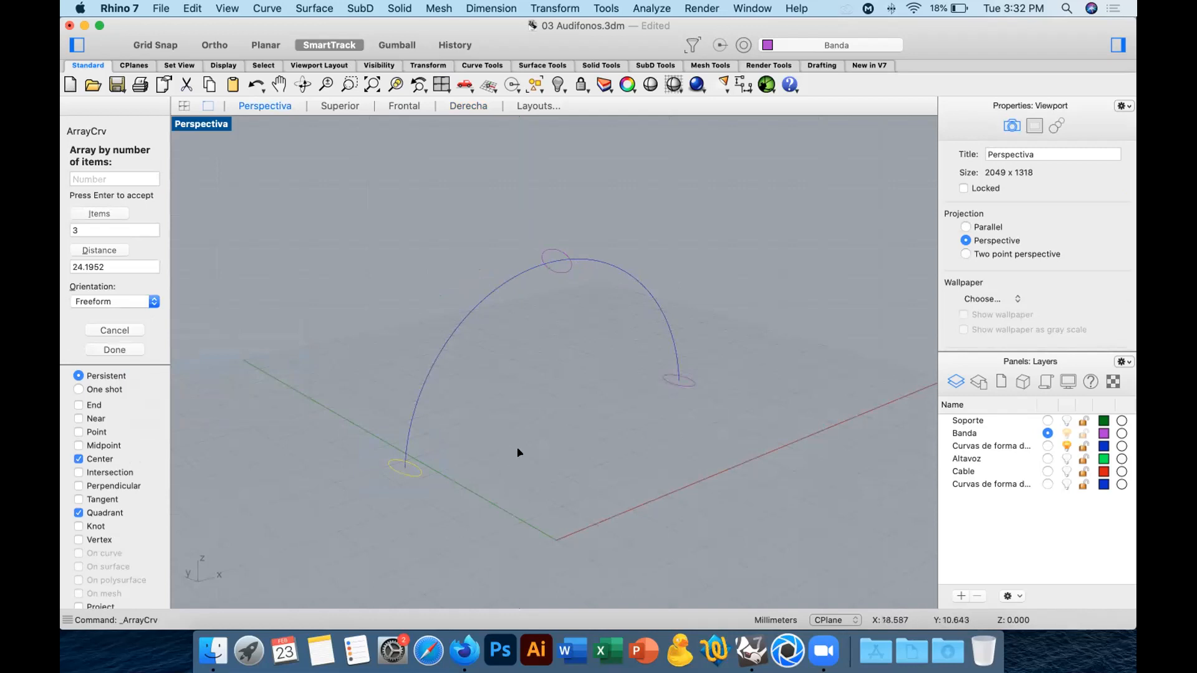
{"action": "key", "text": "Tab"}
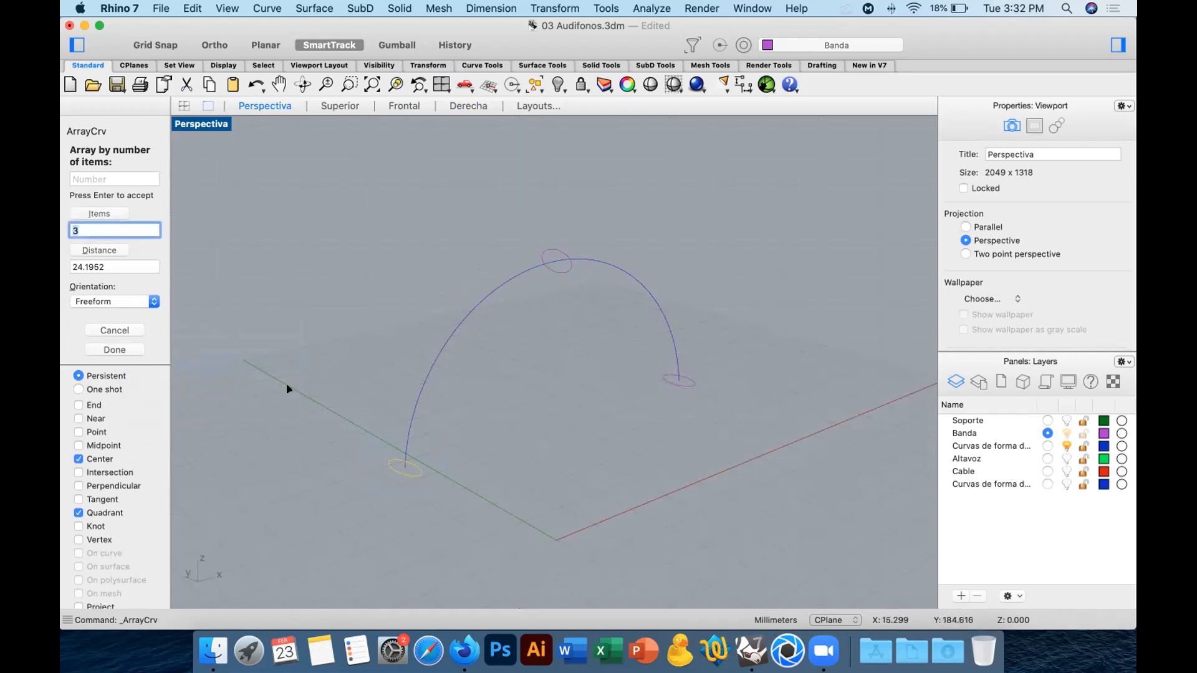
{"action": "key", "text": "Return"}
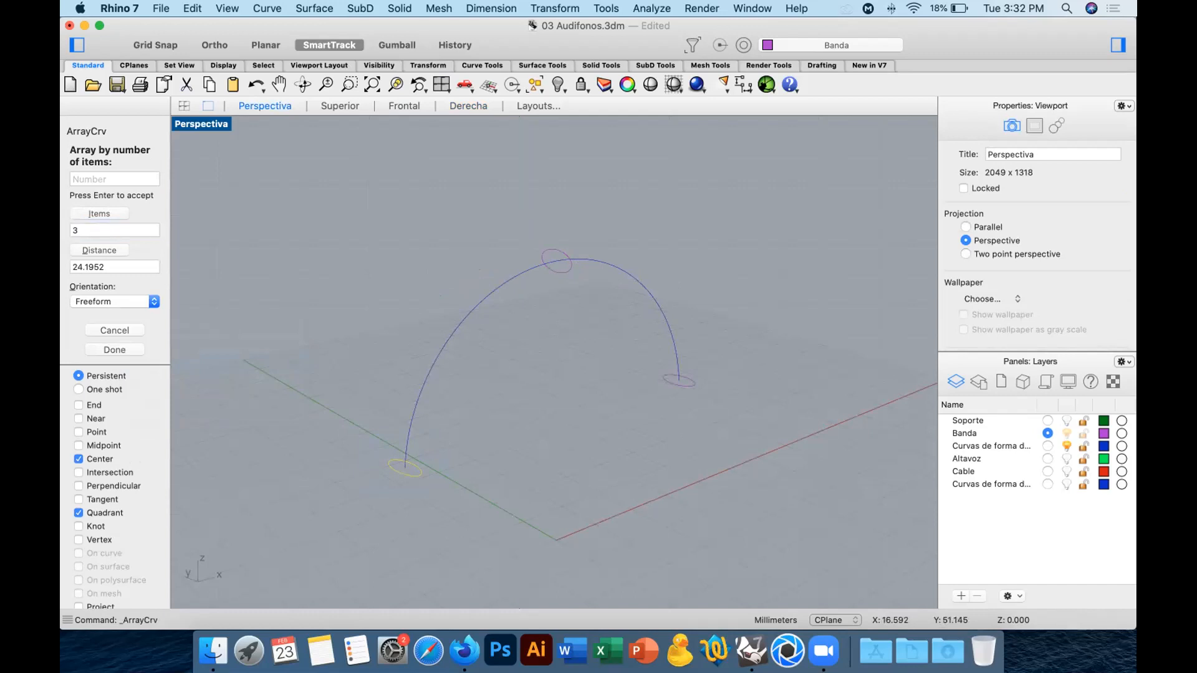
{"action": "key", "text": "Return"}
Scale the middle ellipse with Scale 1-D in the Derecha view, from its center to its side quadrant, to a distance of 3.
{"action": "mouse_move", "coordinate": [587, 414]}
{"action": "right_mouse_down"}
{"action": "mouse_move", "coordinate": [535, 405]}
{"action": "mouse_move", "coordinate": [589, 416]}
{"action": "right_mouse_up"}
{"action": "left_click_drag", "start_coordinate": [527, 226], "coordinate": [618, 324]}
{"action": "left_click", "coordinate": [468, 106]}
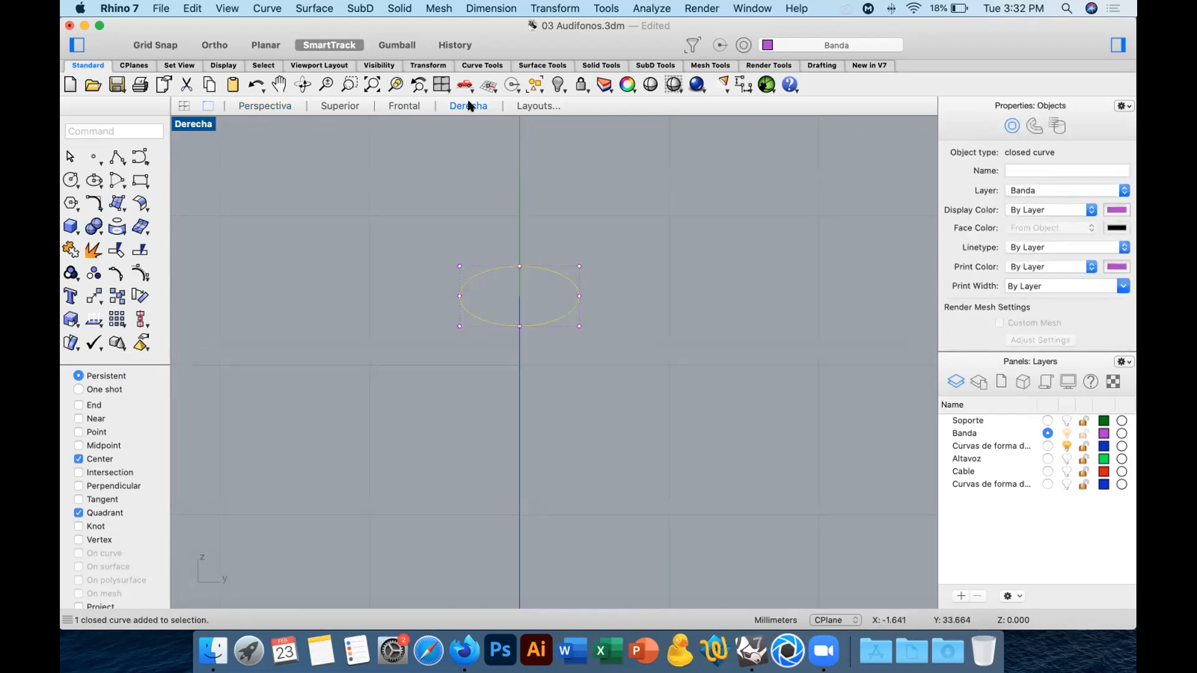
{"action": "left_click", "coordinate": [70, 319]}
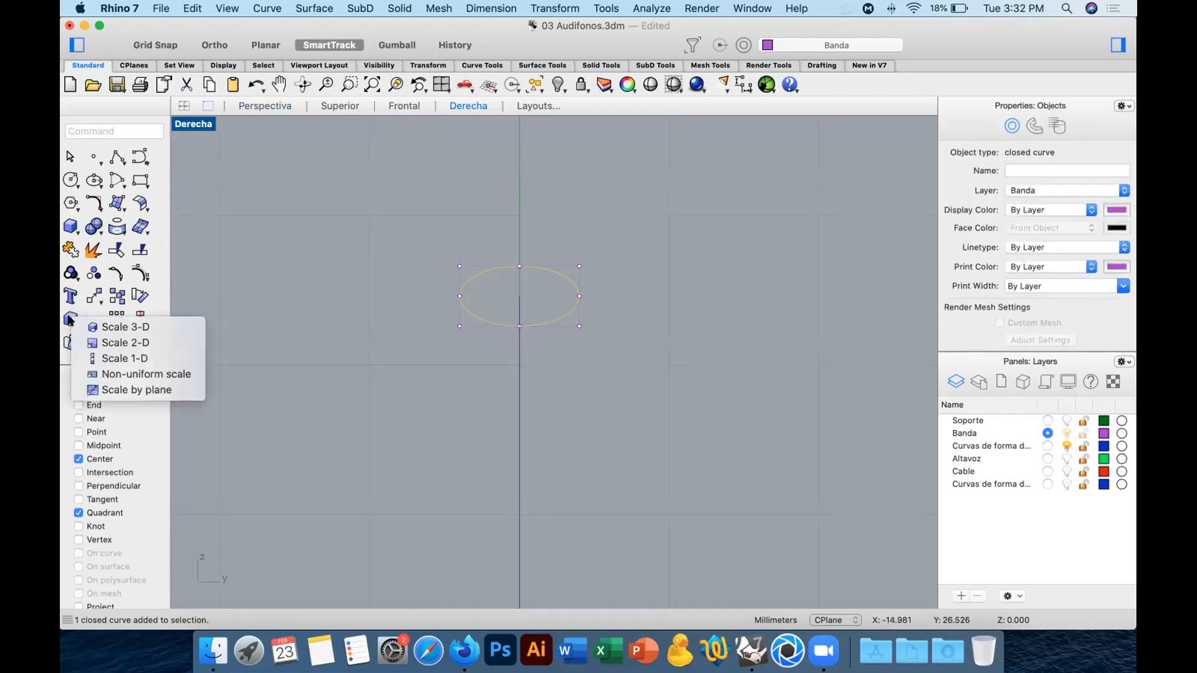
{"action": "left_click", "coordinate": [123, 363]}
{"action": "left_click", "coordinate": [547, 316]}
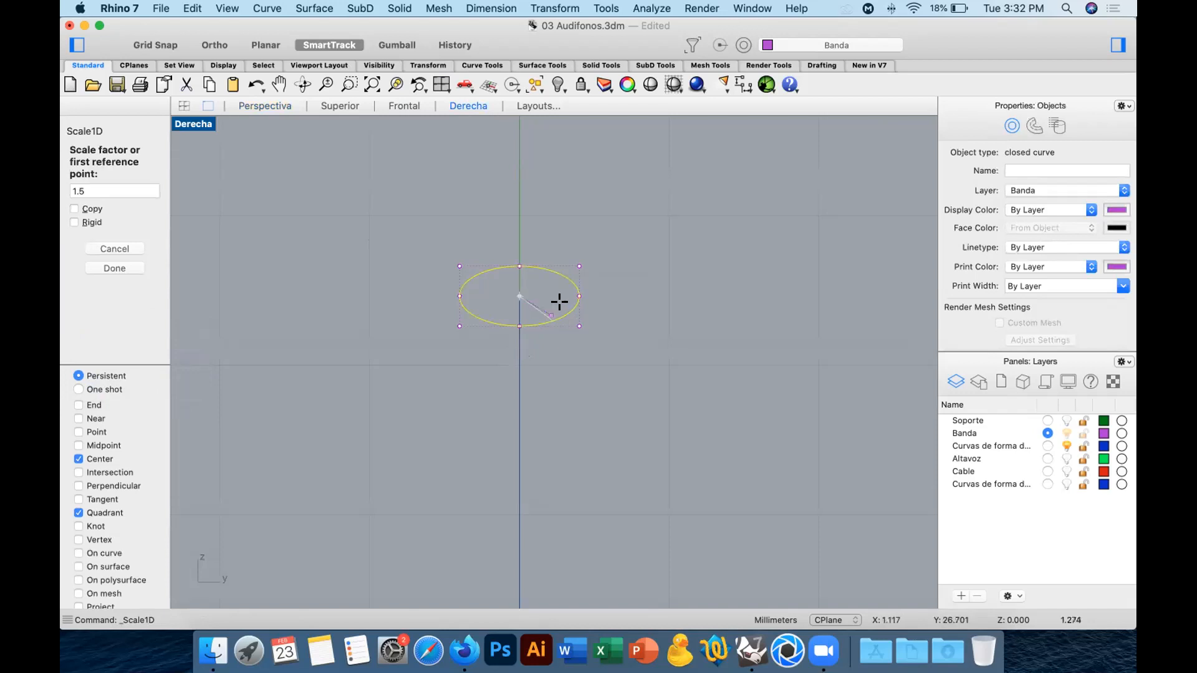
{"action": "left_click", "coordinate": [575, 293]}
{"action": "type", "text": "3"}
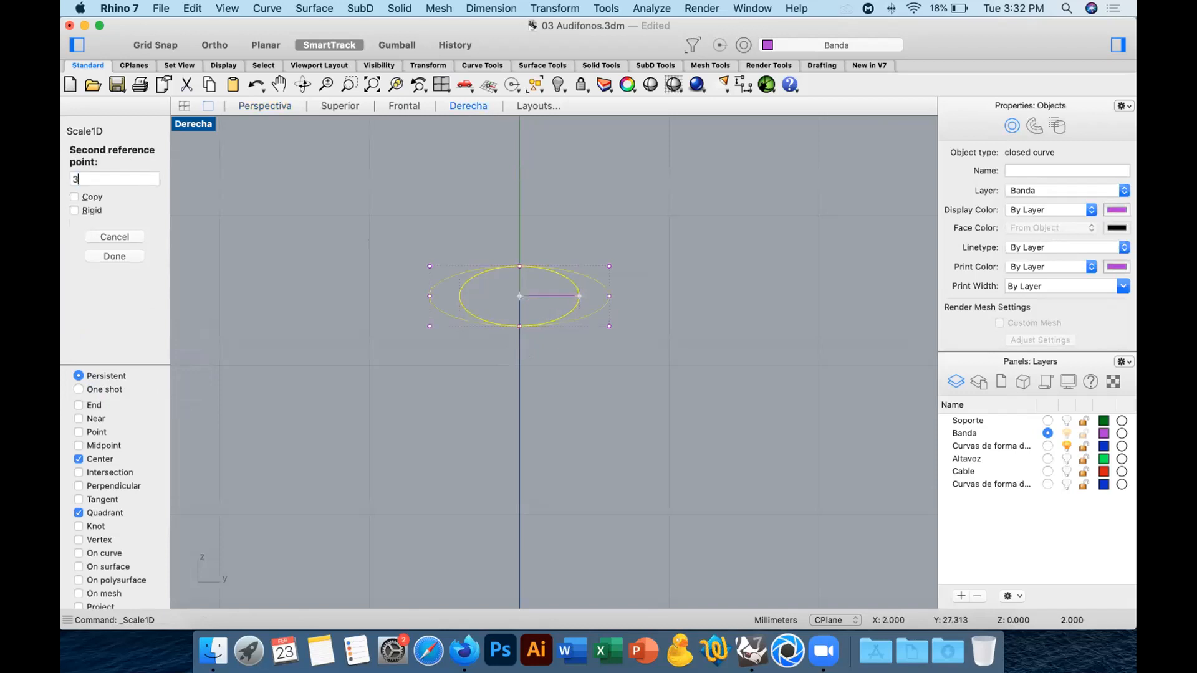
{"action": "key", "text": "Return"}
{"action": "left_click", "coordinate": [282, 112]}
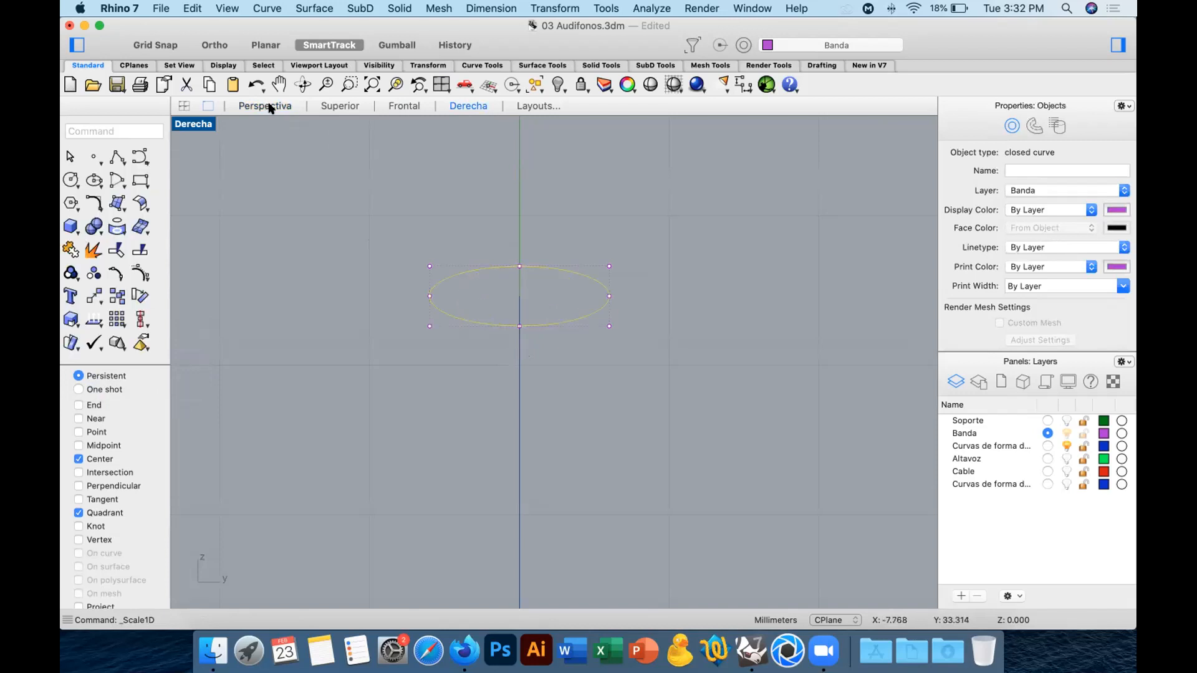
{"action": "left_click", "coordinate": [698, 235]}
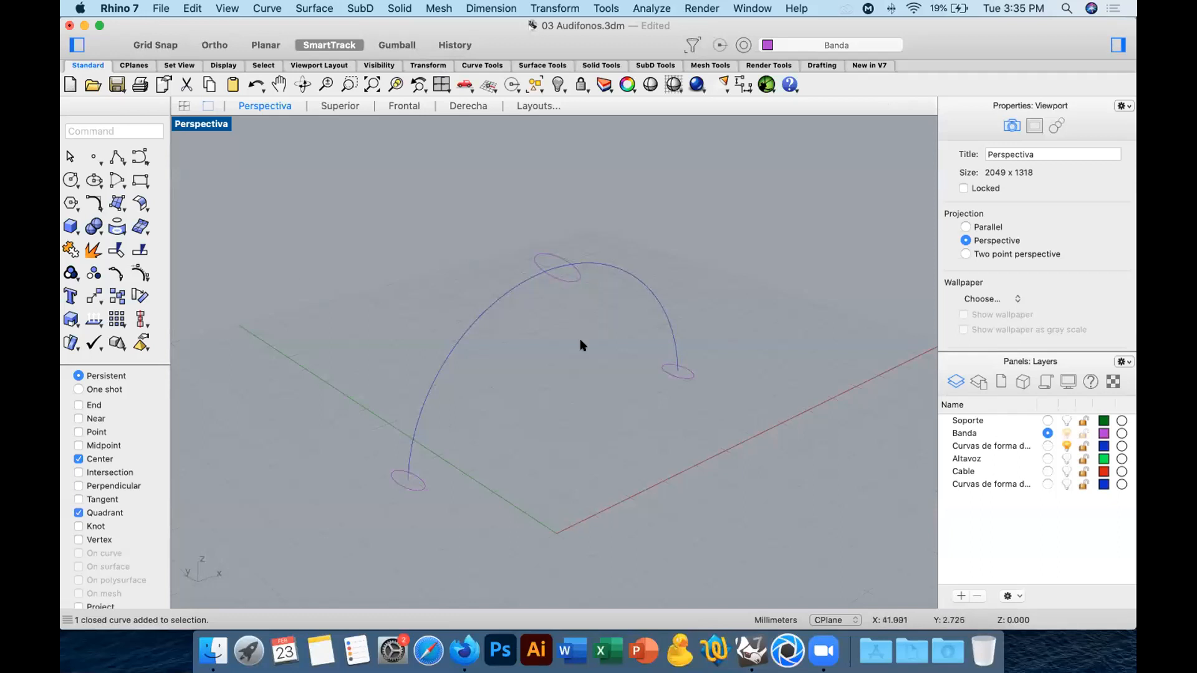
Start a one-rail sweep along the arch curve, using the three ellipses from one end to the other as cross sections.
{"action": "left_click", "coordinate": [119, 208]}
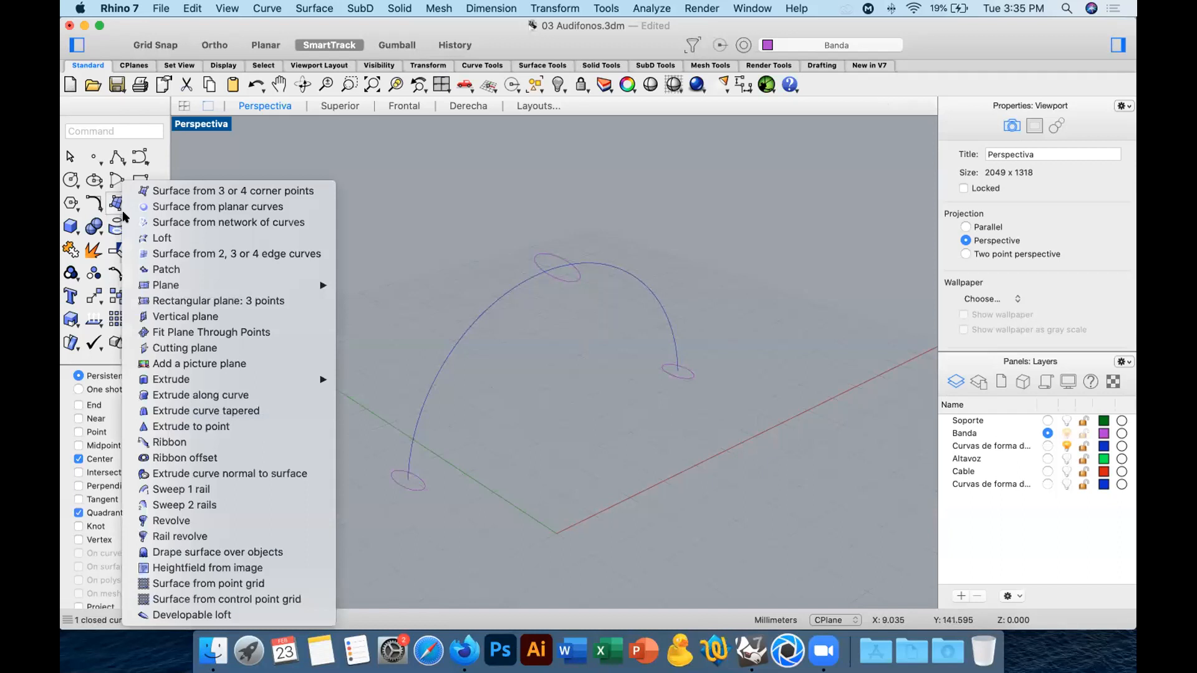
{"action": "left_click", "coordinate": [200, 489]}
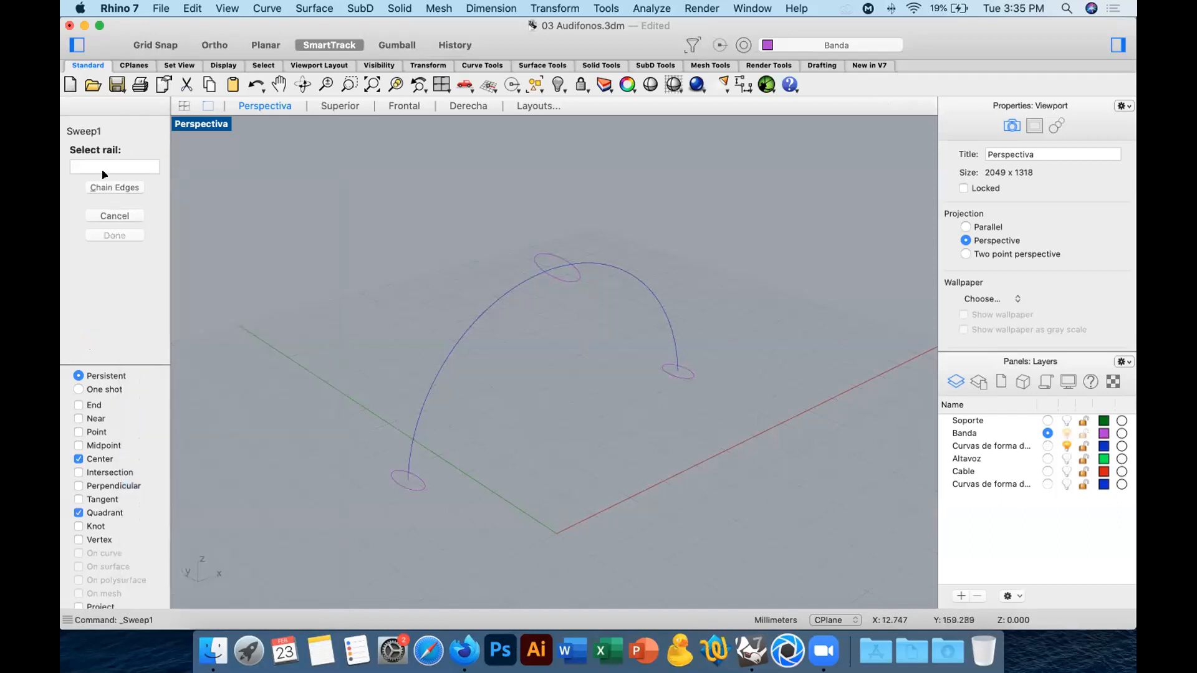
{"action": "left_click", "coordinate": [447, 359]}
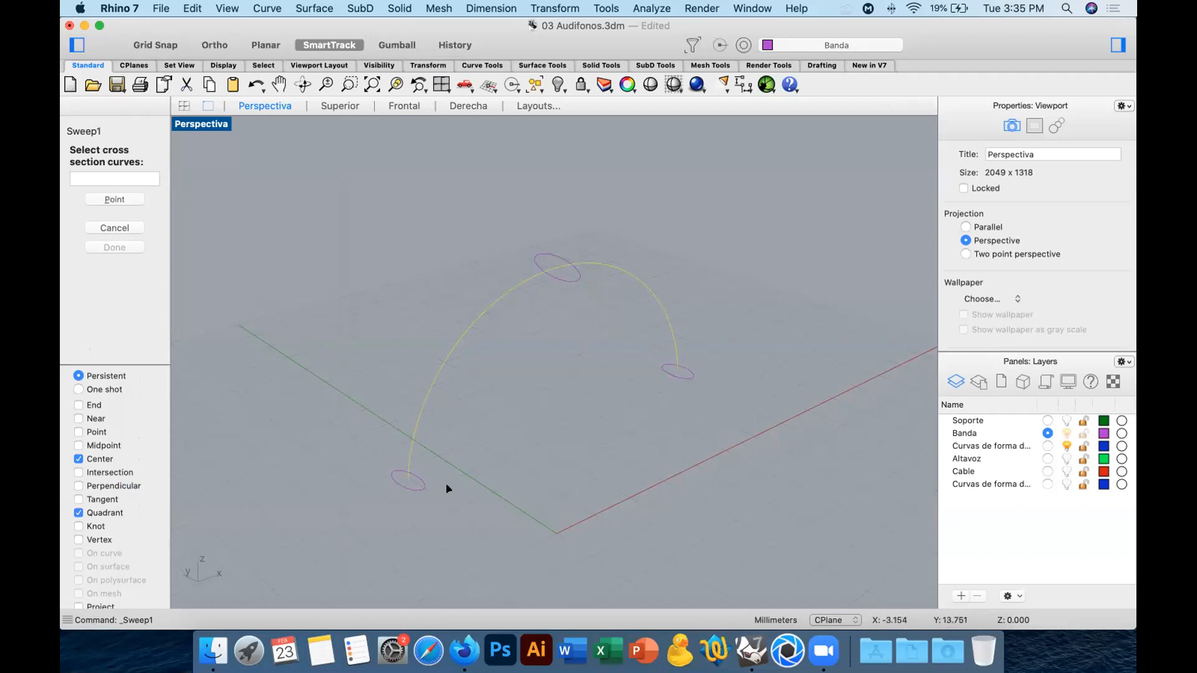
{"action": "scroll", "coordinate": [446, 459], "scroll_direction": "up", "scroll_amount": 5}
{"action": "right_click_drag", "start_coordinate": [508, 435], "coordinate": [531, 445], "text": "shift"}
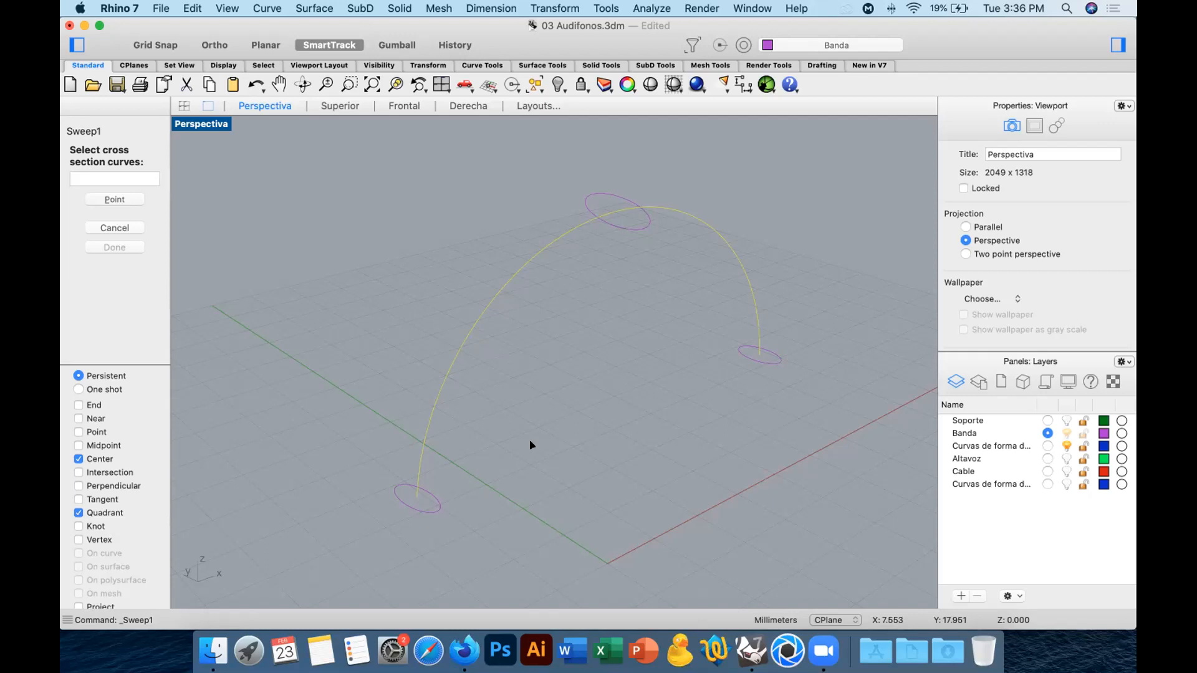
{"action": "left_click", "coordinate": [399, 503]}
{"action": "left_click", "coordinate": [649, 212]}
{"action": "left_click", "coordinate": [771, 354]}
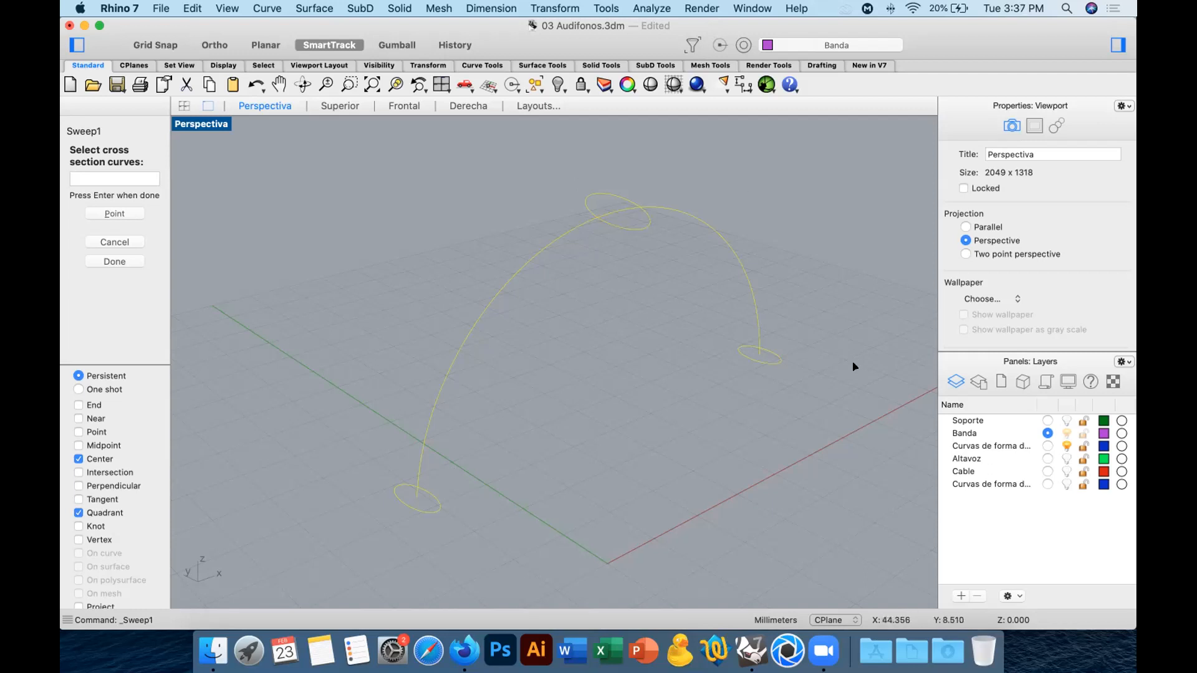
{"action": "key", "text": "Return"}
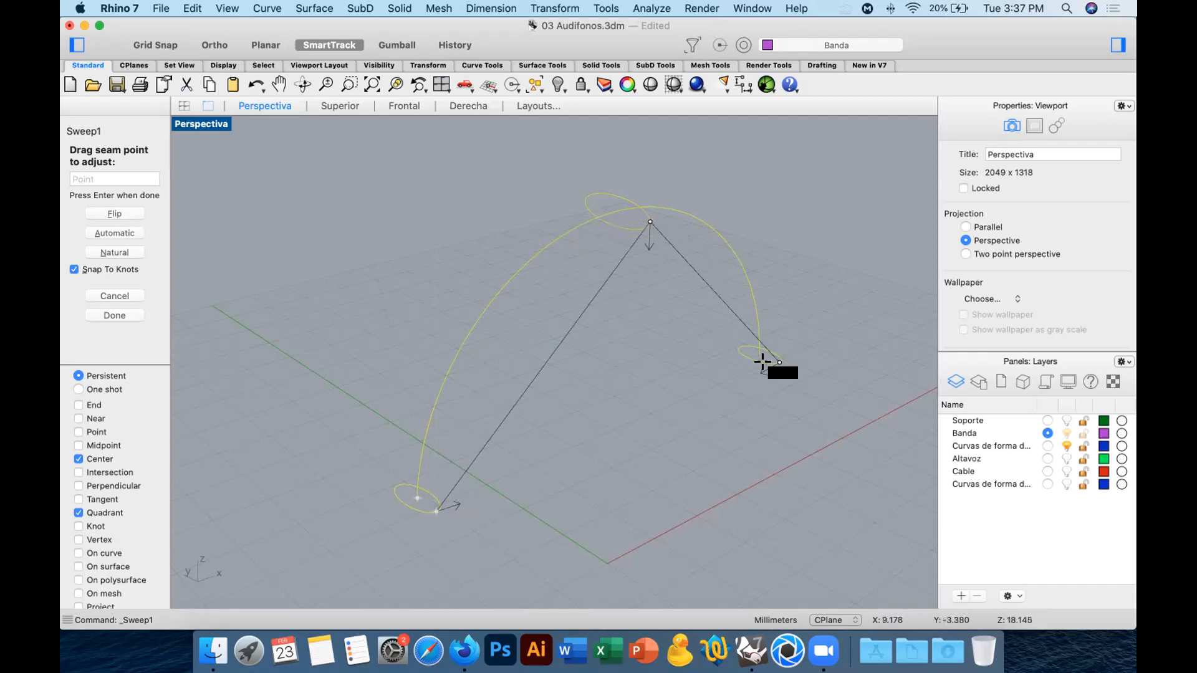
Adjust the seam points of the two end ellipses in the sweep and turn off the Center object snap.
{"action": "right_click_drag", "start_coordinate": [788, 424], "coordinate": [357, 487]}
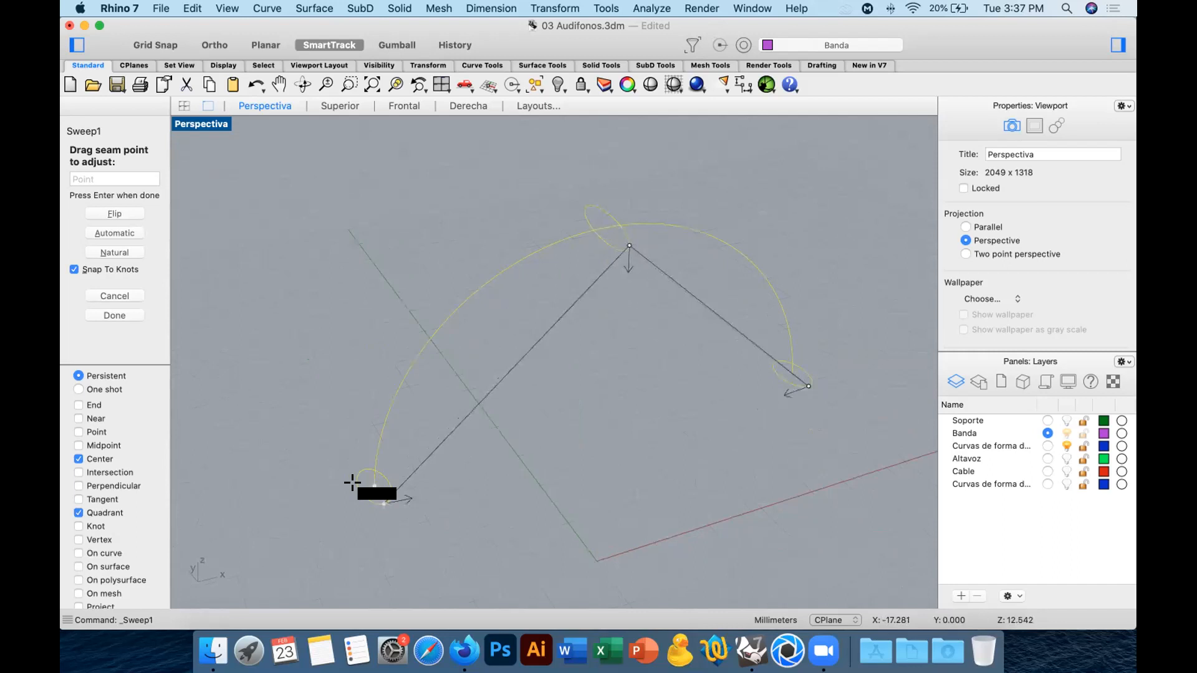
{"action": "left_click_drag", "start_coordinate": [808, 385], "coordinate": [787, 389]}
{"action": "right_click_drag", "start_coordinate": [662, 427], "coordinate": [348, 367]}
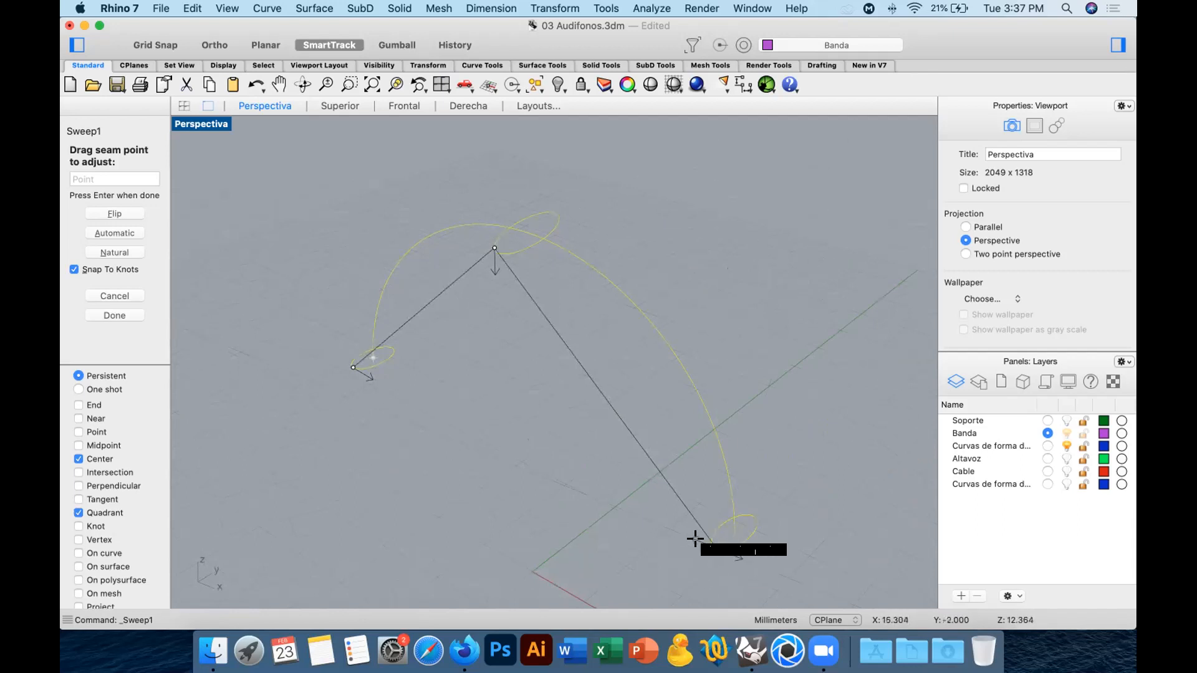
{"action": "left_click_drag", "start_coordinate": [699, 540], "coordinate": [753, 547]}
{"action": "right_click_drag", "start_coordinate": [752, 548], "coordinate": [806, 533]}
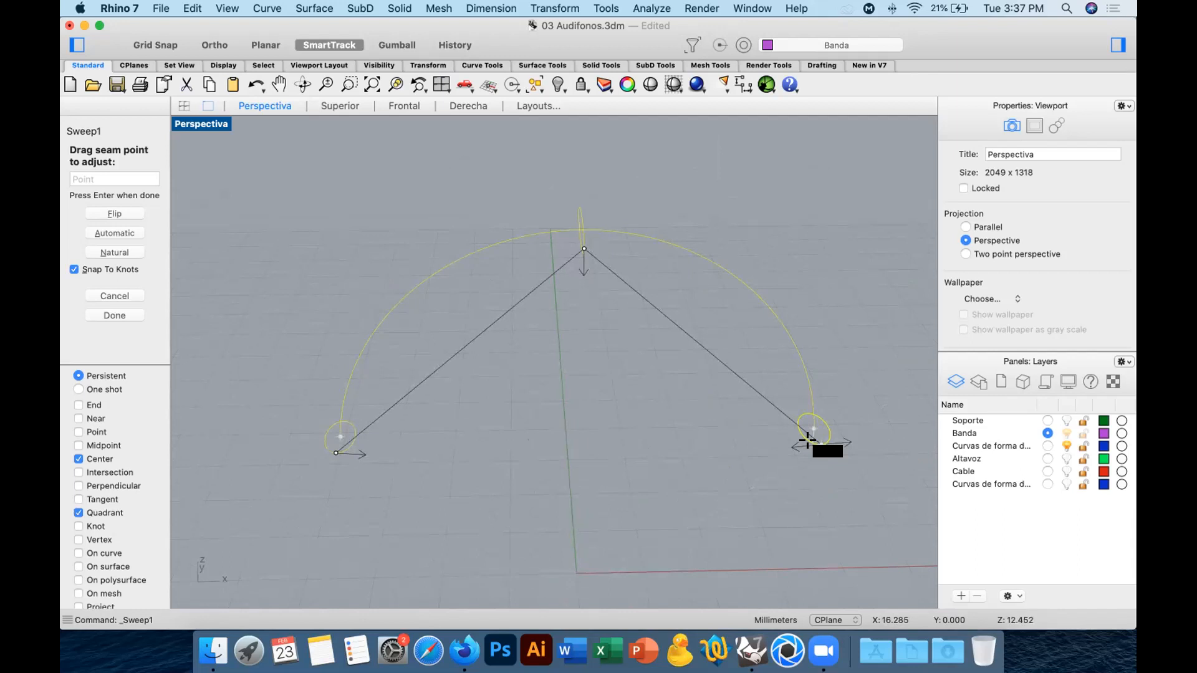
{"action": "mouse_move", "coordinate": [446, 468]}
{"action": "right_mouse_down"}
{"action": "mouse_move", "coordinate": [549, 465]}
{"action": "mouse_move", "coordinate": [469, 466]}
{"action": "right_mouse_up"}
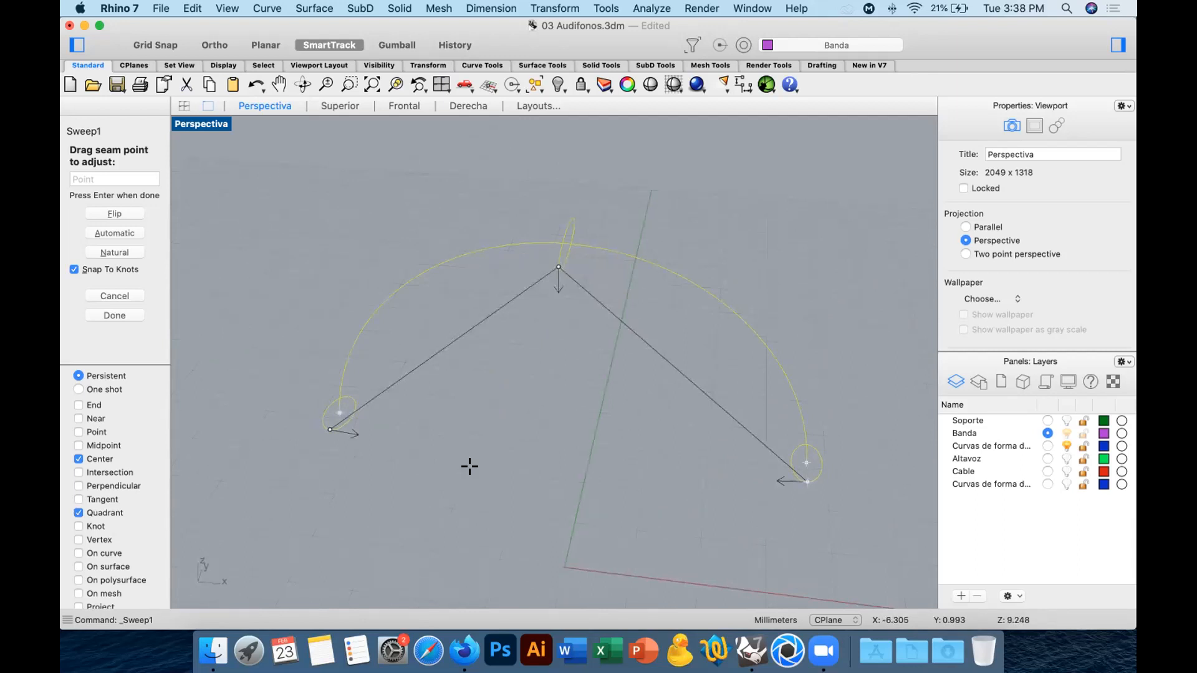
{"action": "left_click", "coordinate": [103, 458]}
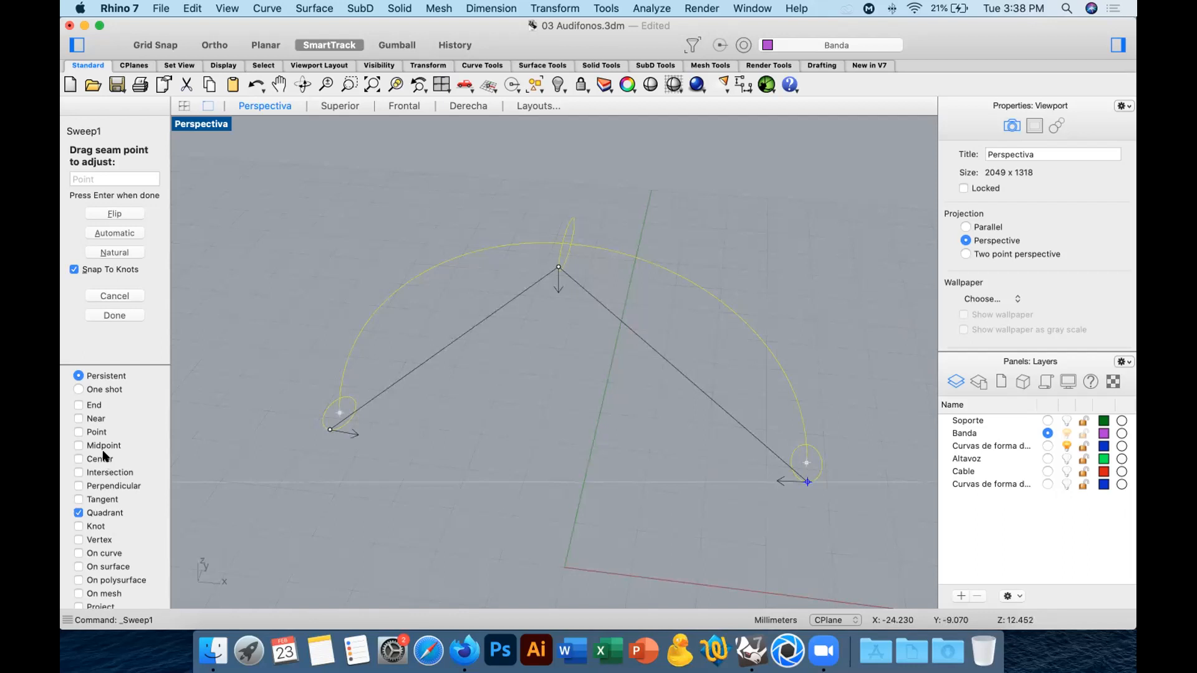
{"action": "right_click_drag", "start_coordinate": [481, 473], "coordinate": [539, 471]}
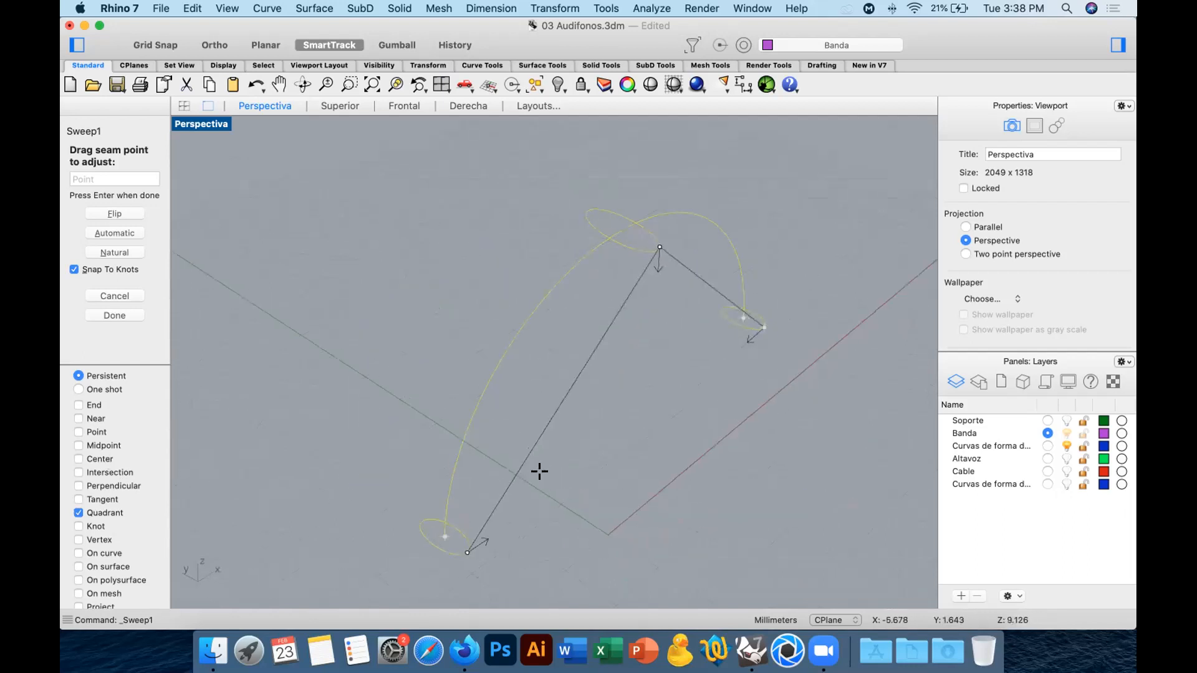
Complete the one-rail sweep with Roadlike frame style and unchanged cross sections, and hide the isocurves of the resulting band.
{"action": "right_click", "coordinate": [540, 471]}
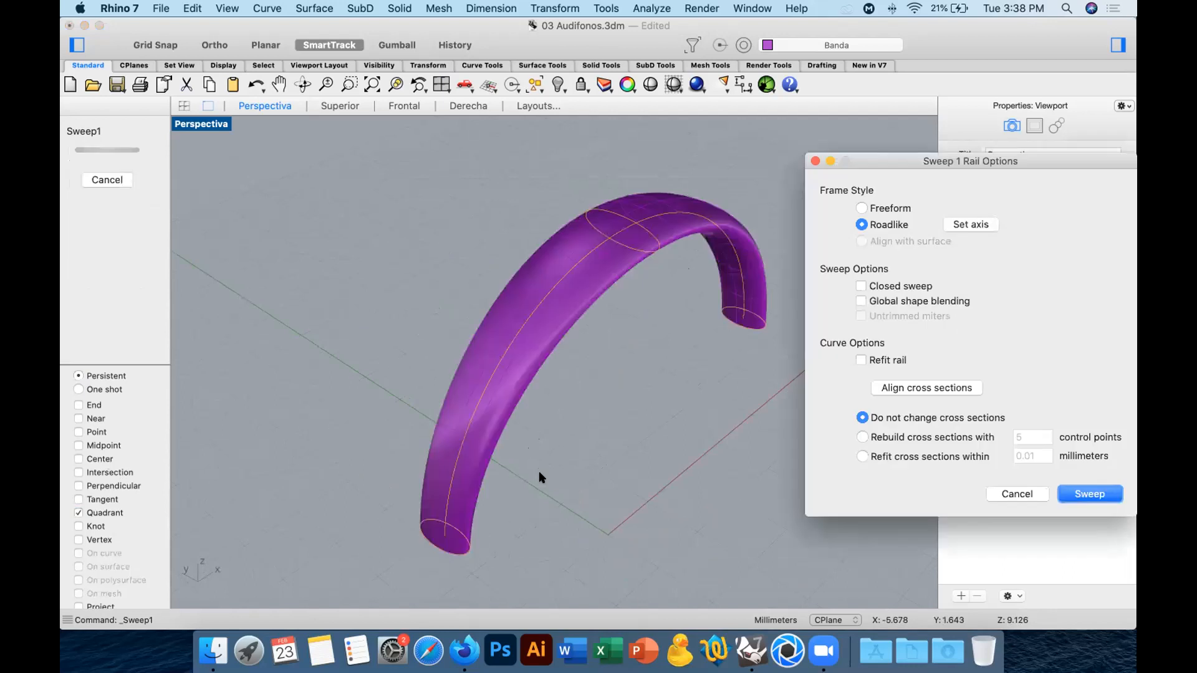
{"action": "left_click", "coordinate": [1089, 494]}
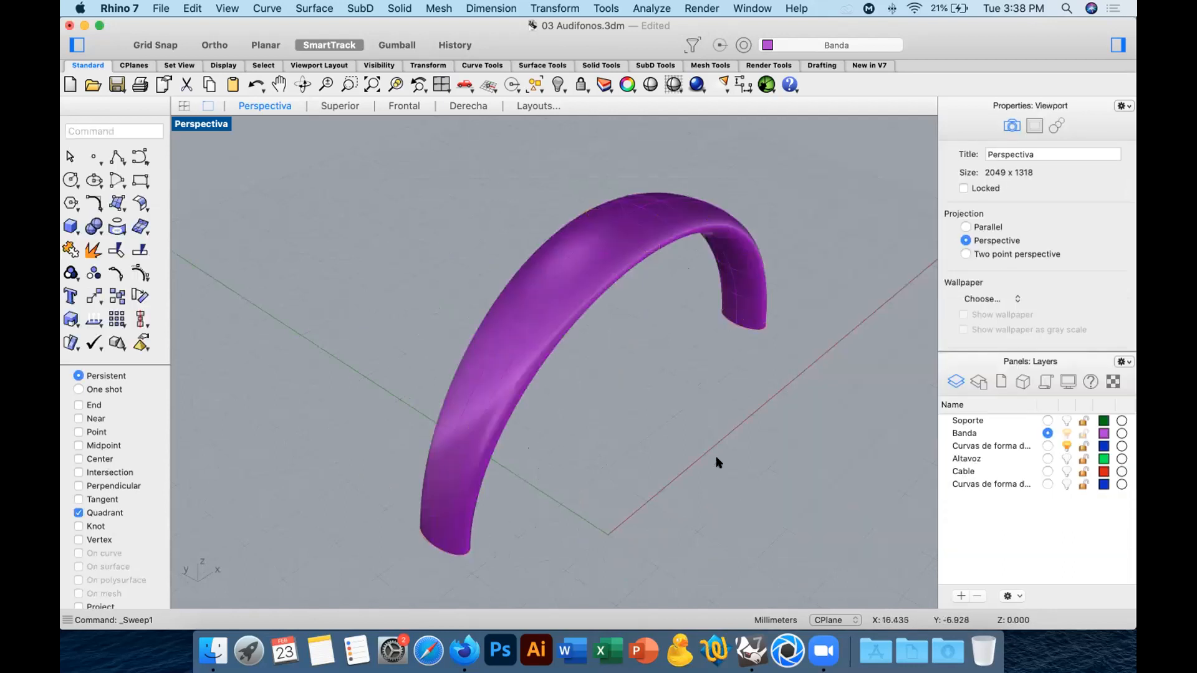
{"action": "right_click_drag", "start_coordinate": [690, 450], "coordinate": [700, 260]}
{"action": "left_click", "coordinate": [700, 260]}
{"action": "scroll", "coordinate": [1040, 308], "scroll_direction": "down", "scroll_amount": 3}
{"action": "scroll", "coordinate": [1040, 308], "scroll_direction": "down", "scroll_amount": 4}
{"action": "left_click", "coordinate": [999, 286]}
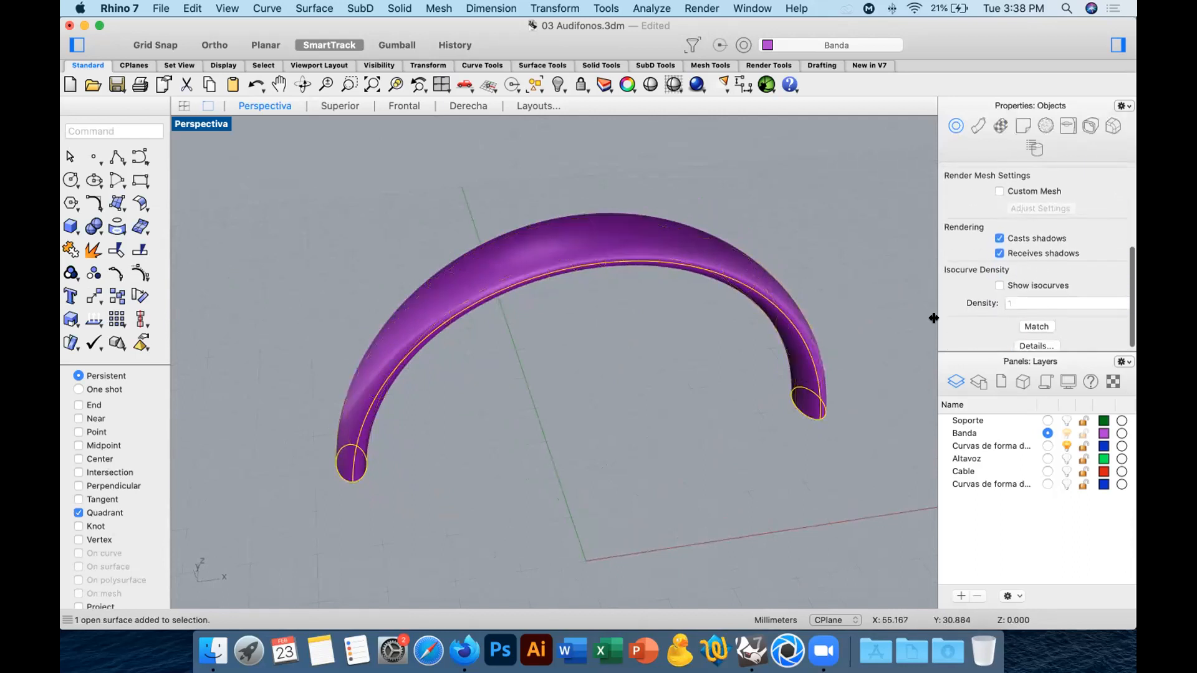
{"action": "right_click_drag", "start_coordinate": [709, 450], "coordinate": [296, 393]}
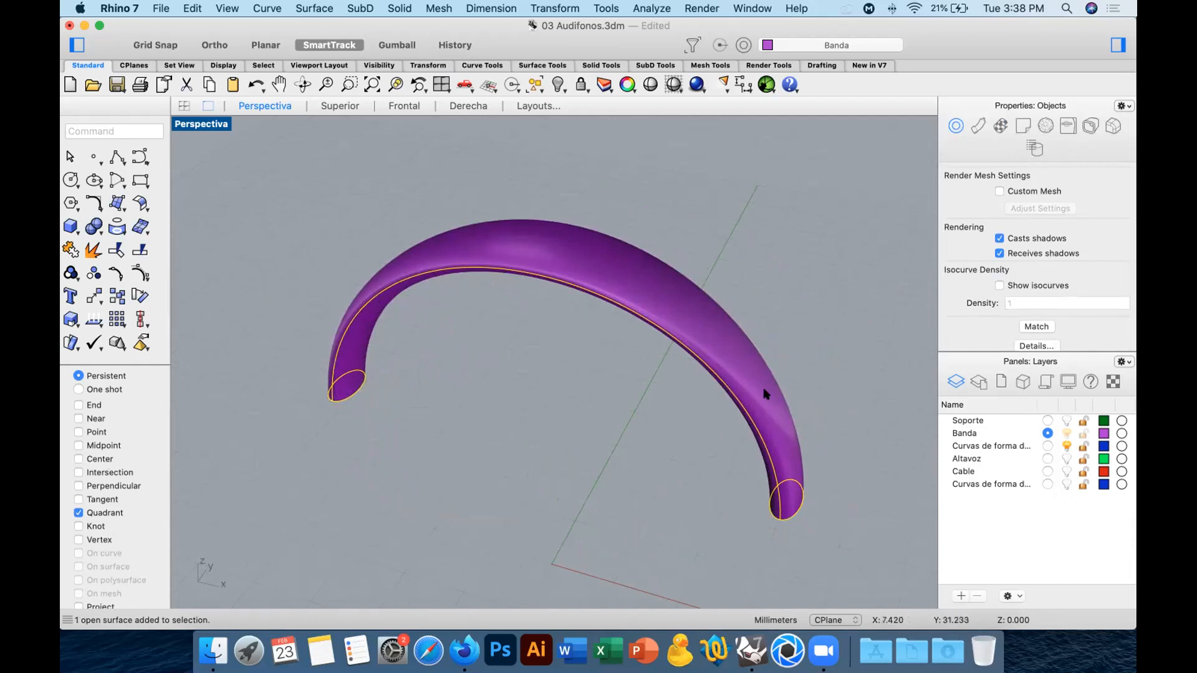
Undo the band's isocurve change and the one-rail sweep.
{"action": "key", "text": "super+z"}
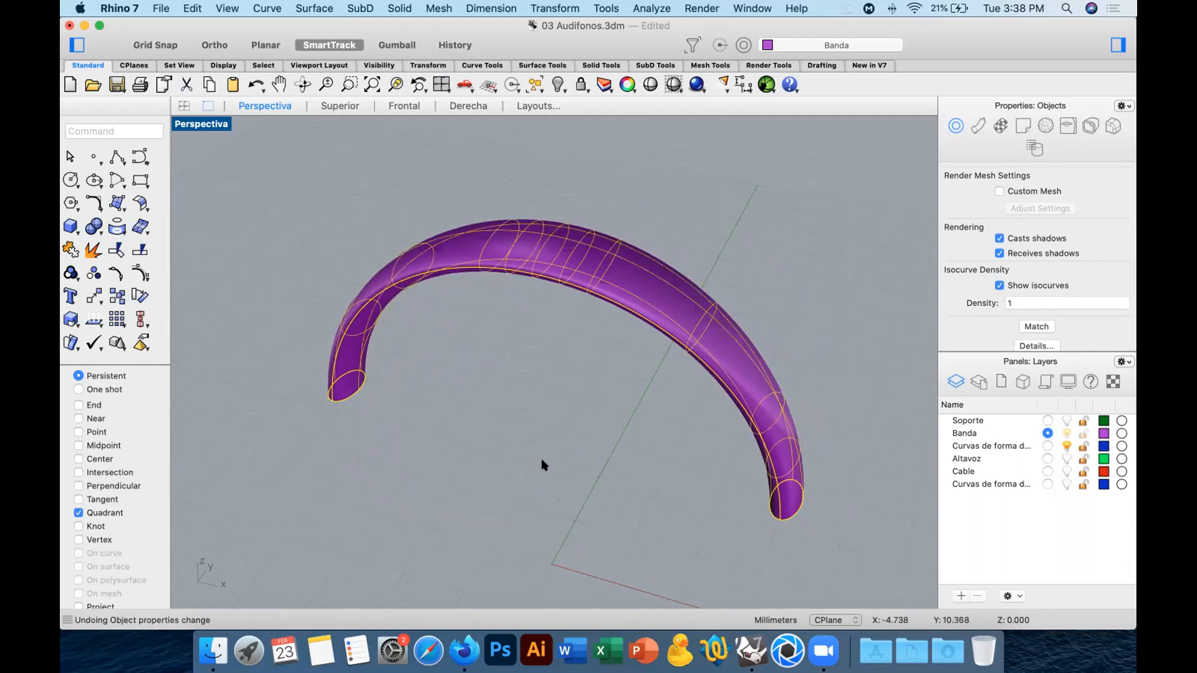
{"action": "key", "text": "super+z"}
{"action": "right_click_drag", "start_coordinate": [470, 425], "coordinate": [658, 423]}
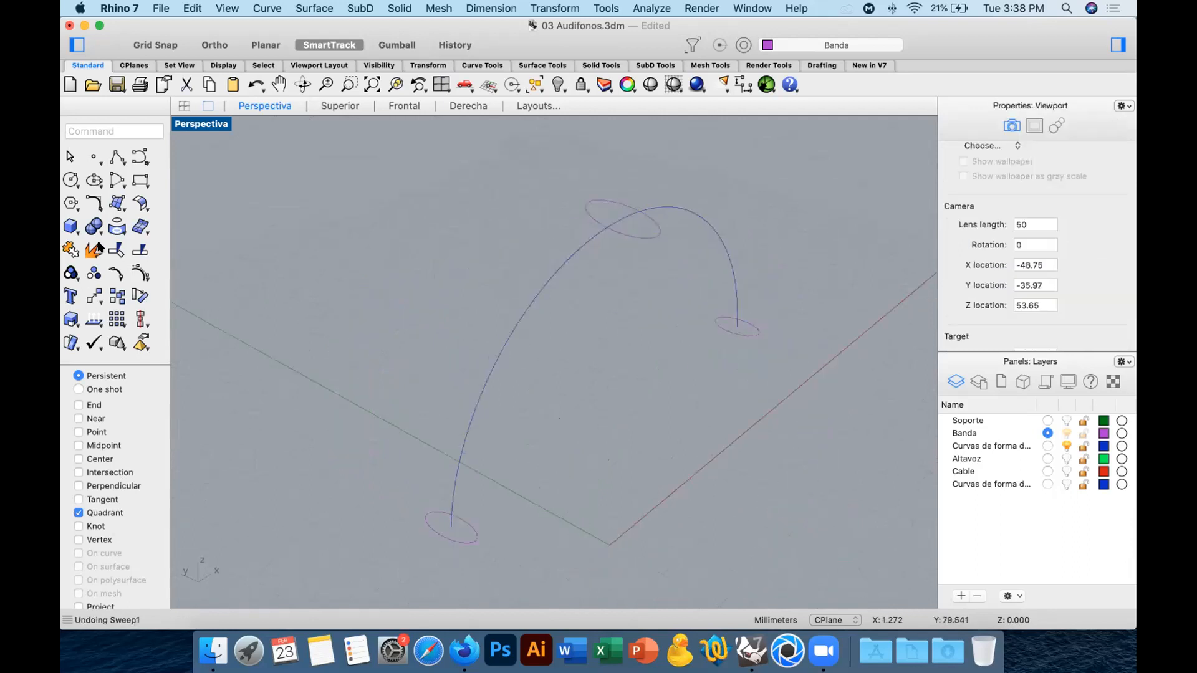
Start Sweep1 again with the arch curve and all three ellipses selected together.
{"action": "scroll", "coordinate": [420, 323], "scroll_direction": "down", "scroll_amount": 7}
{"action": "left_click_drag", "start_coordinate": [671, 454], "coordinate": [395, 234]}
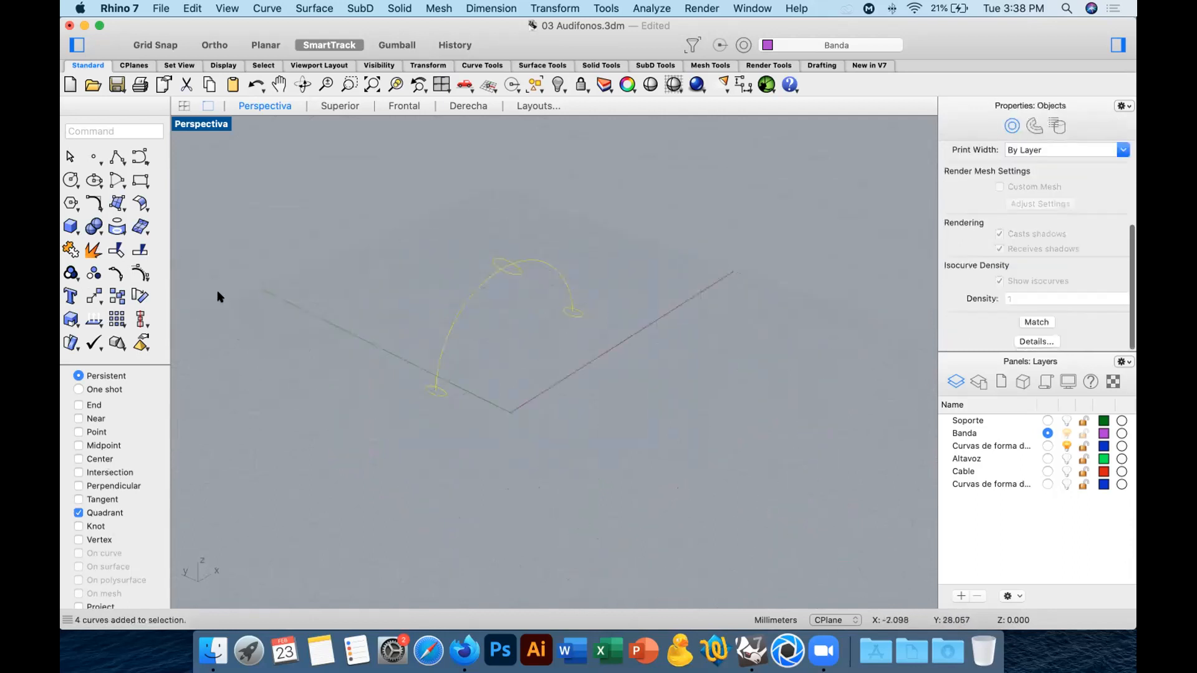
{"action": "type", "text": "Swe"}
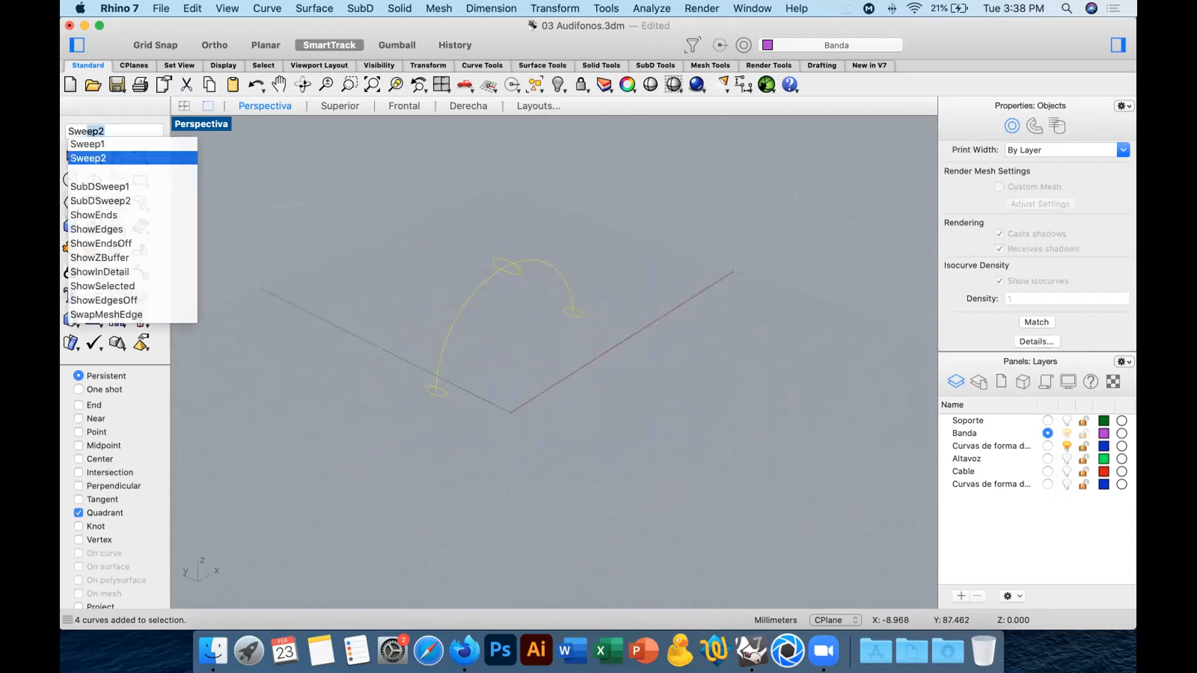
{"action": "type", "text": "ep1"}
{"action": "key", "text": "Return"}
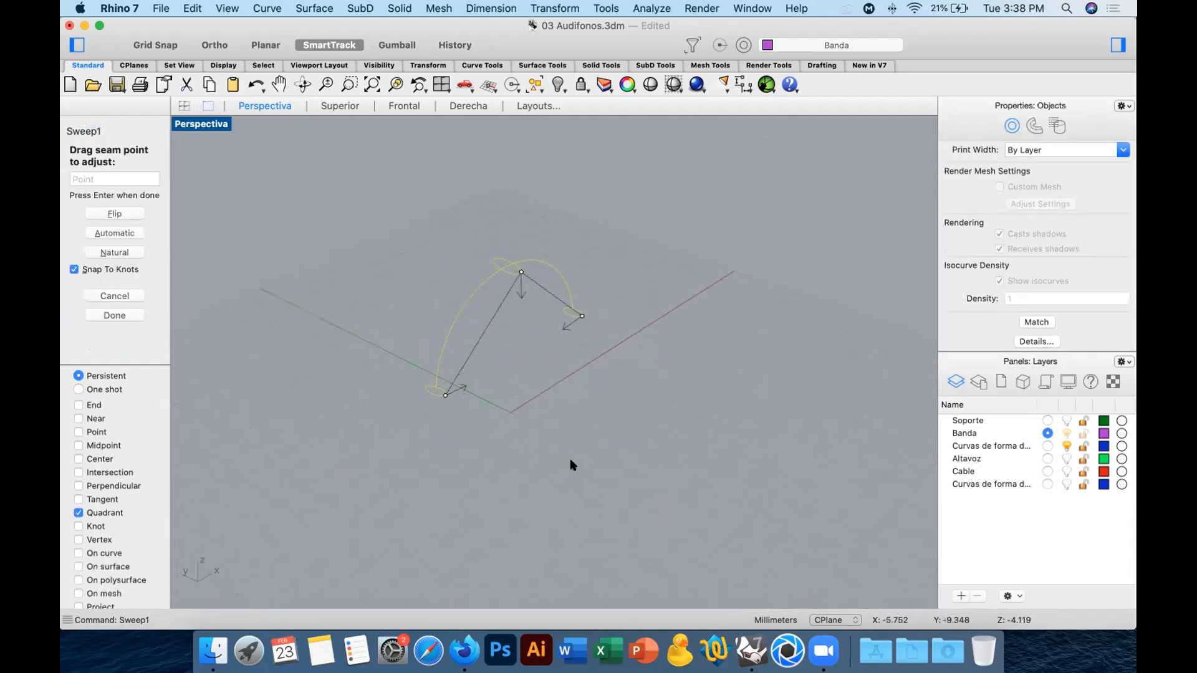
{"action": "scroll", "coordinate": [474, 355], "scroll_direction": "up", "scroll_amount": 5}
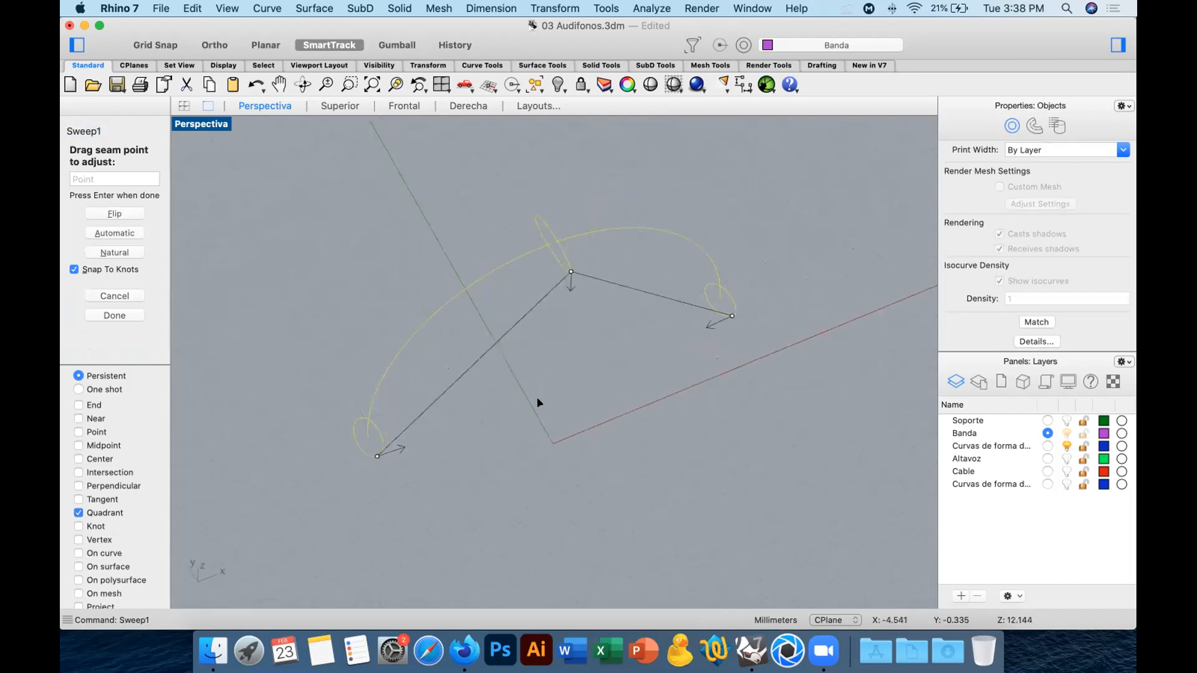
{"action": "scroll", "coordinate": [554, 383], "scroll_direction": "down", "scroll_amount": 1}
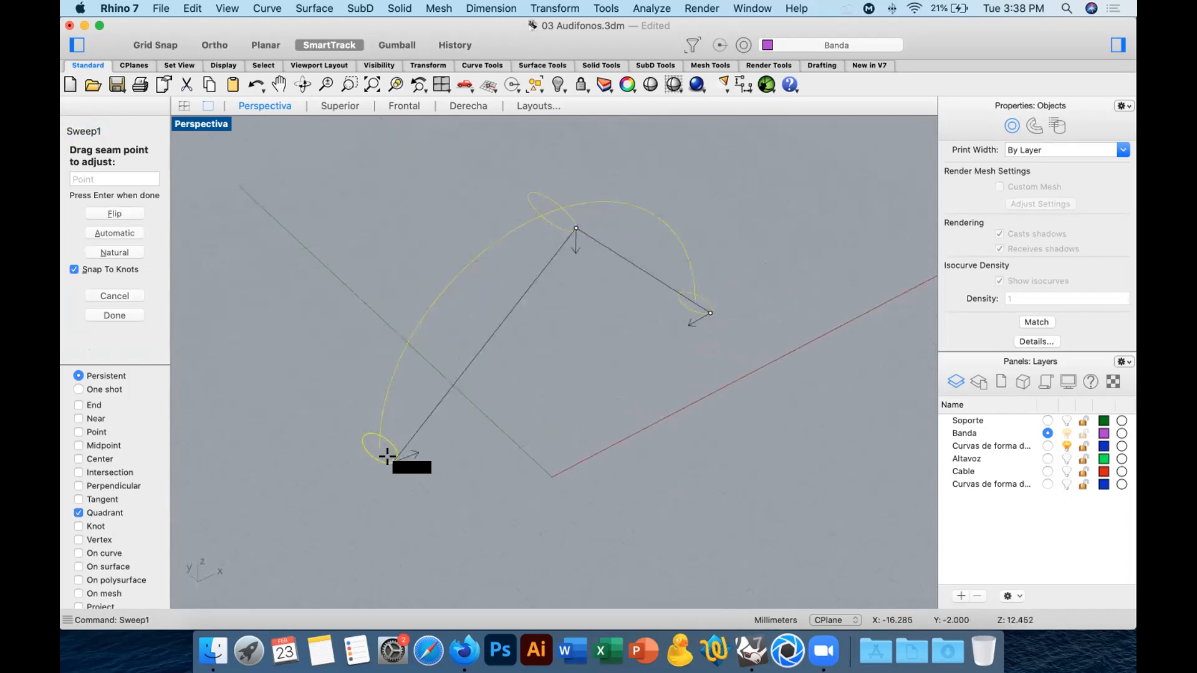
Move the seam point of each of the three ellipses to its inner side quadrant and complete the sweep.
{"action": "left_click", "coordinate": [387, 457]}
{"action": "left_click_drag", "start_coordinate": [387, 456], "coordinate": [391, 443]}
{"action": "left_click_drag", "start_coordinate": [569, 225], "coordinate": [549, 225]}
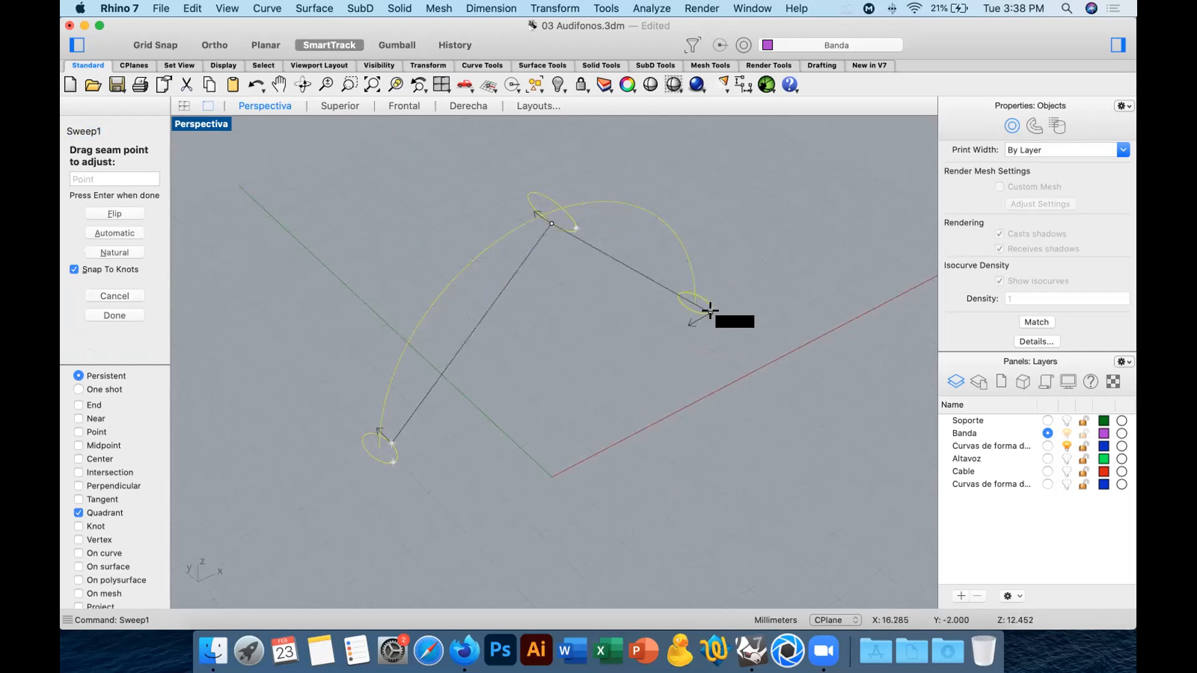
{"action": "left_click_drag", "start_coordinate": [705, 311], "coordinate": [683, 310]}
{"action": "right_click_drag", "start_coordinate": [630, 382], "coordinate": [464, 270]}
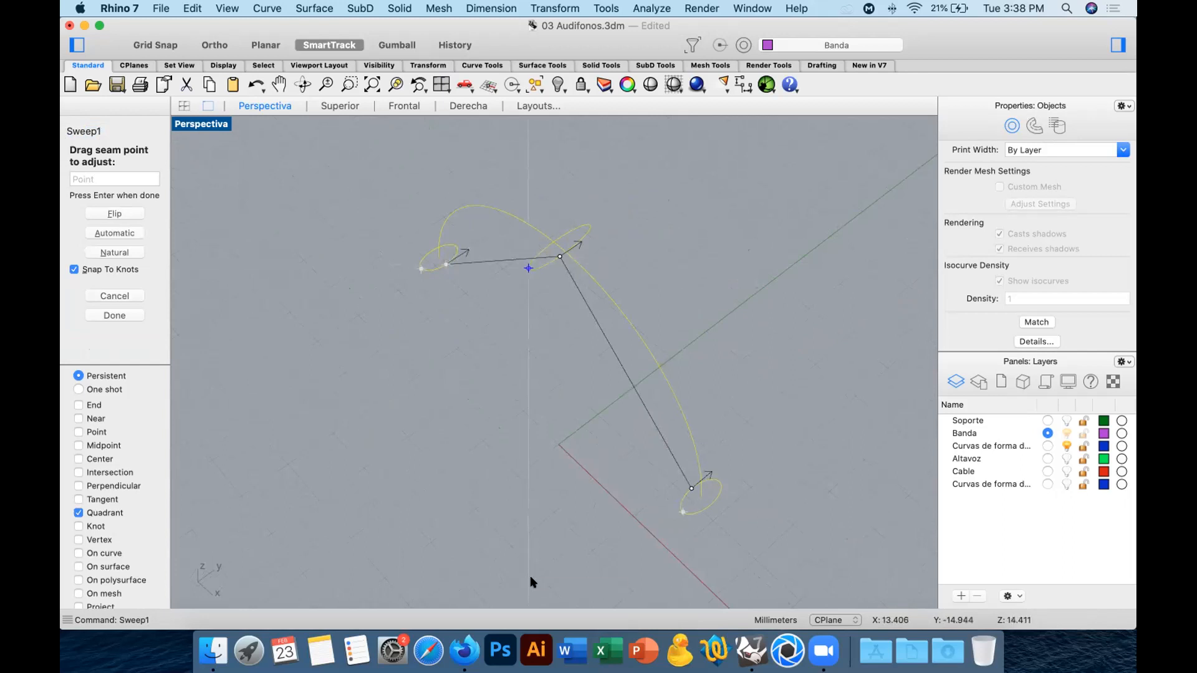
{"action": "key", "text": "Return"}
{"action": "key", "text": "Return"}
Hide the isocurves of the newly swept band surface.
{"action": "right_click_drag", "start_coordinate": [783, 523], "coordinate": [860, 449]}
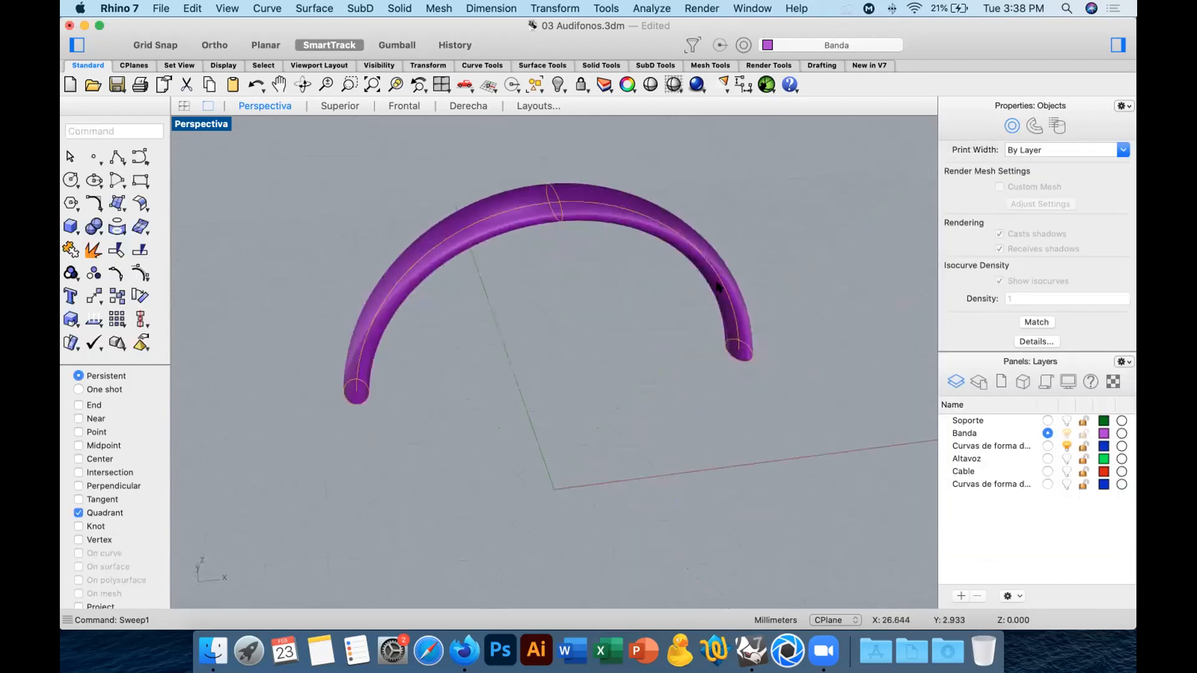
{"action": "left_click", "coordinate": [702, 250]}
{"action": "left_click", "coordinate": [999, 286]}
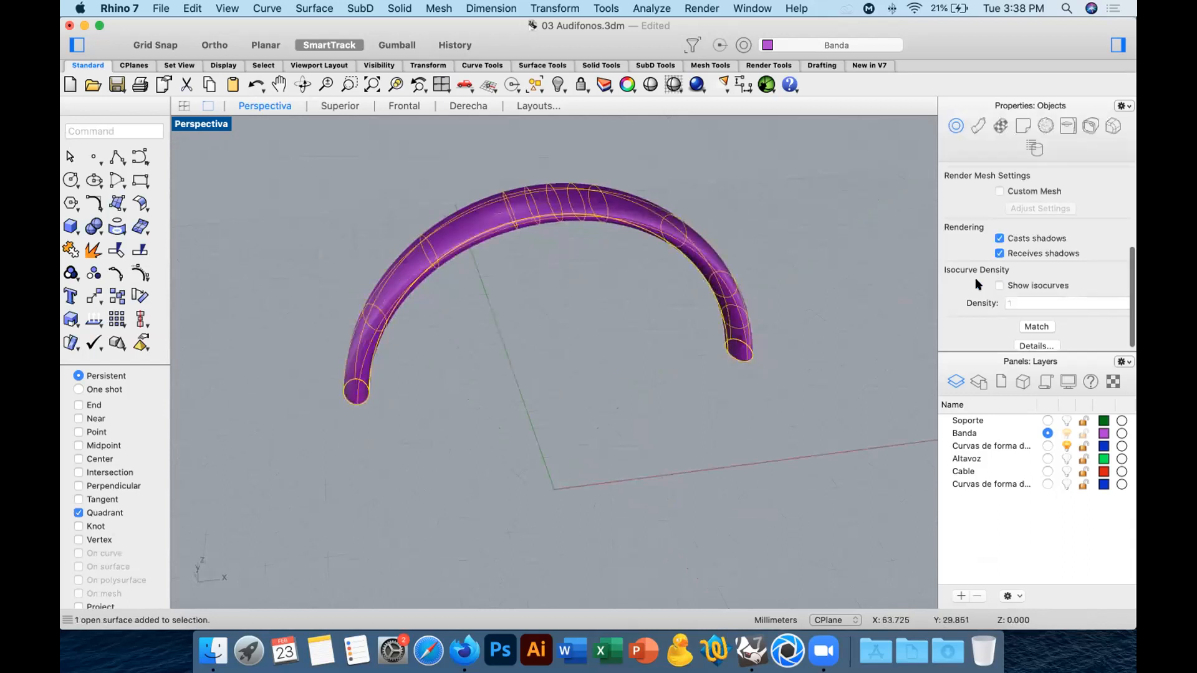
{"action": "right_click_drag", "start_coordinate": [750, 317], "coordinate": [679, 375]}
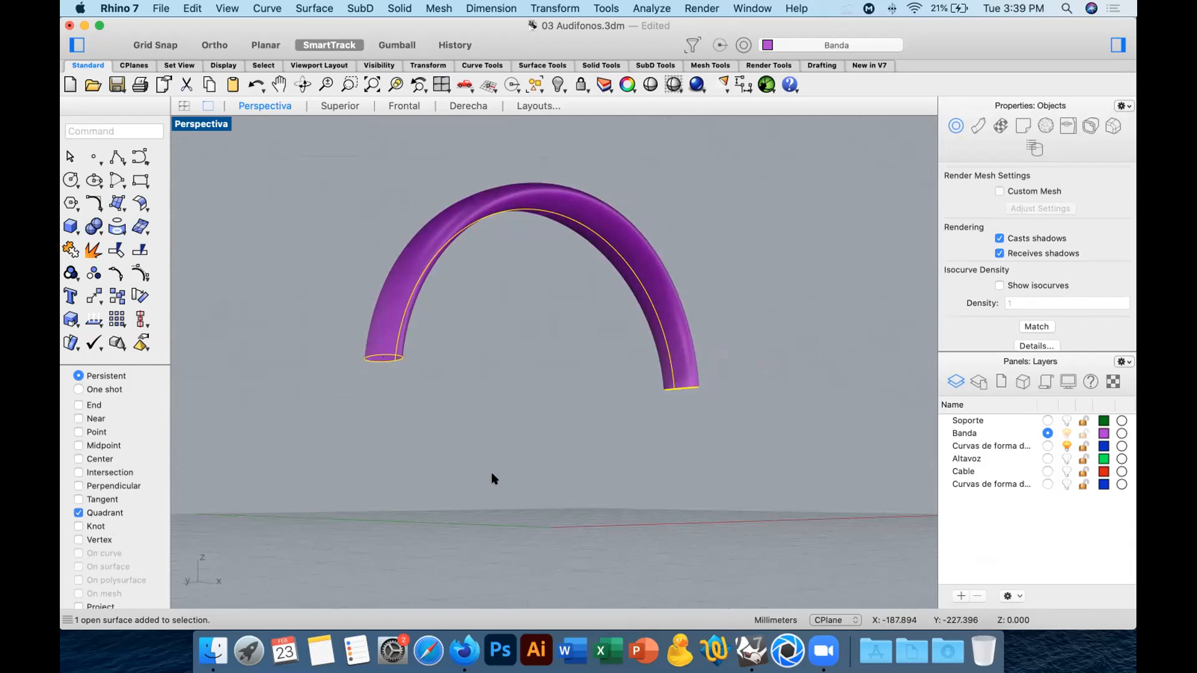
Examine the swept band's shape in the Superior view and from several sides in the Perspectiva view.
{"action": "left_click", "coordinate": [340, 106]}
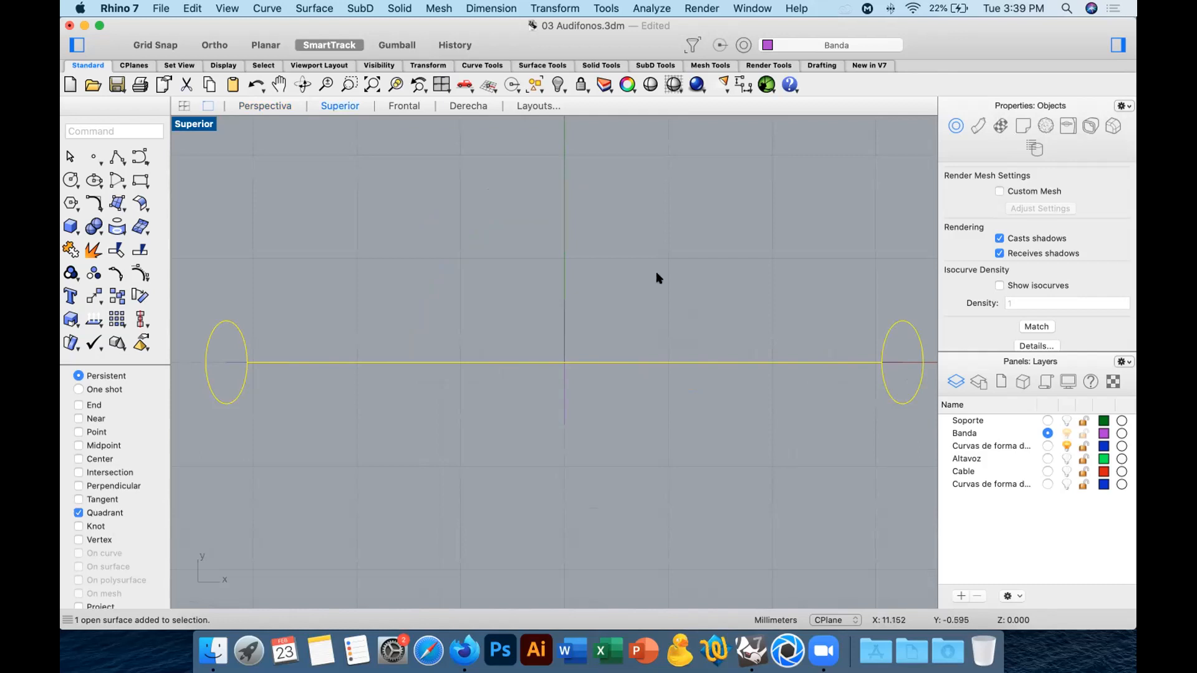
{"action": "left_click", "coordinate": [283, 106]}
{"action": "right_click_drag", "start_coordinate": [561, 334], "coordinate": [477, 354]}
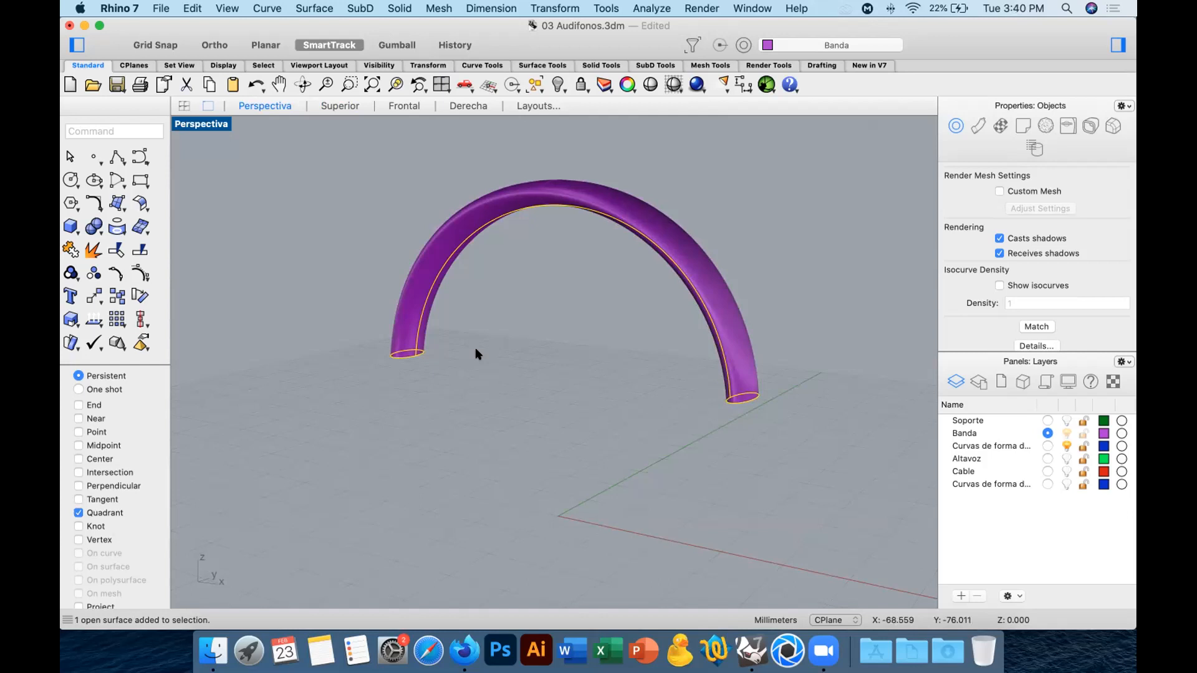
{"action": "left_click", "coordinate": [487, 308]}
{"action": "mouse_move", "coordinate": [487, 308]}
{"action": "right_mouse_down"}
{"action": "mouse_move", "coordinate": [585, 331]}
{"action": "mouse_move", "coordinate": [644, 323]}
{"action": "mouse_move", "coordinate": [492, 306]}
{"action": "right_mouse_up"}
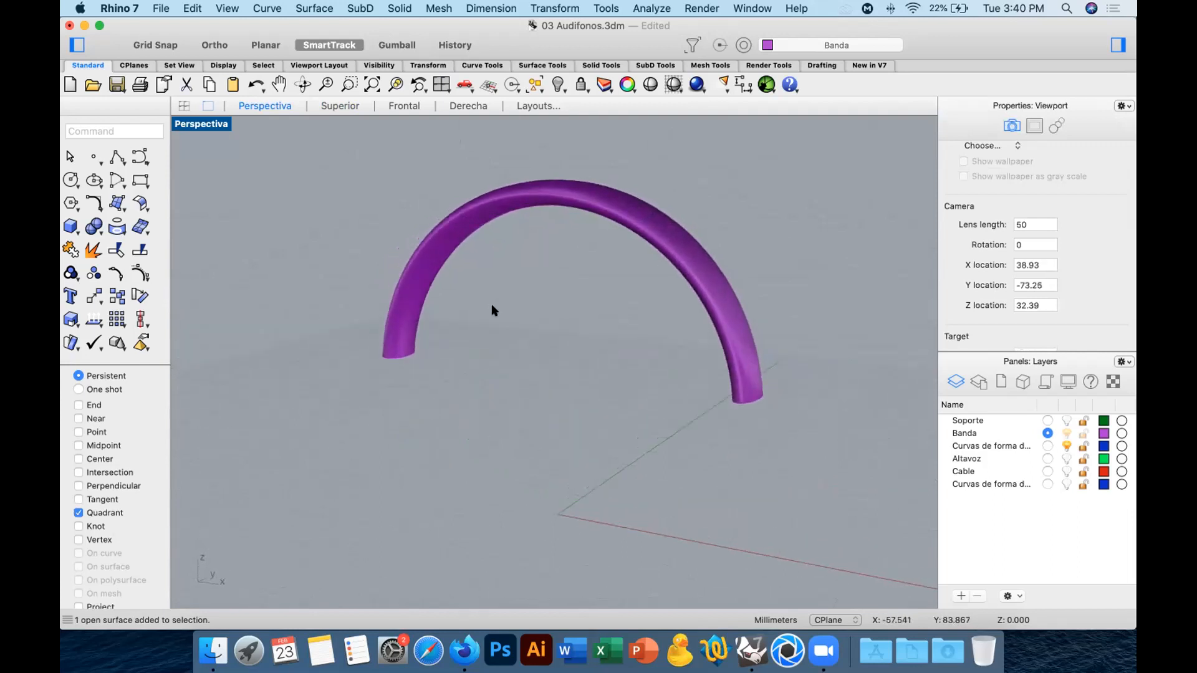
{"action": "right_click_drag", "start_coordinate": [493, 310], "coordinate": [607, 326]}
{"action": "left_click", "coordinate": [542, 187]}
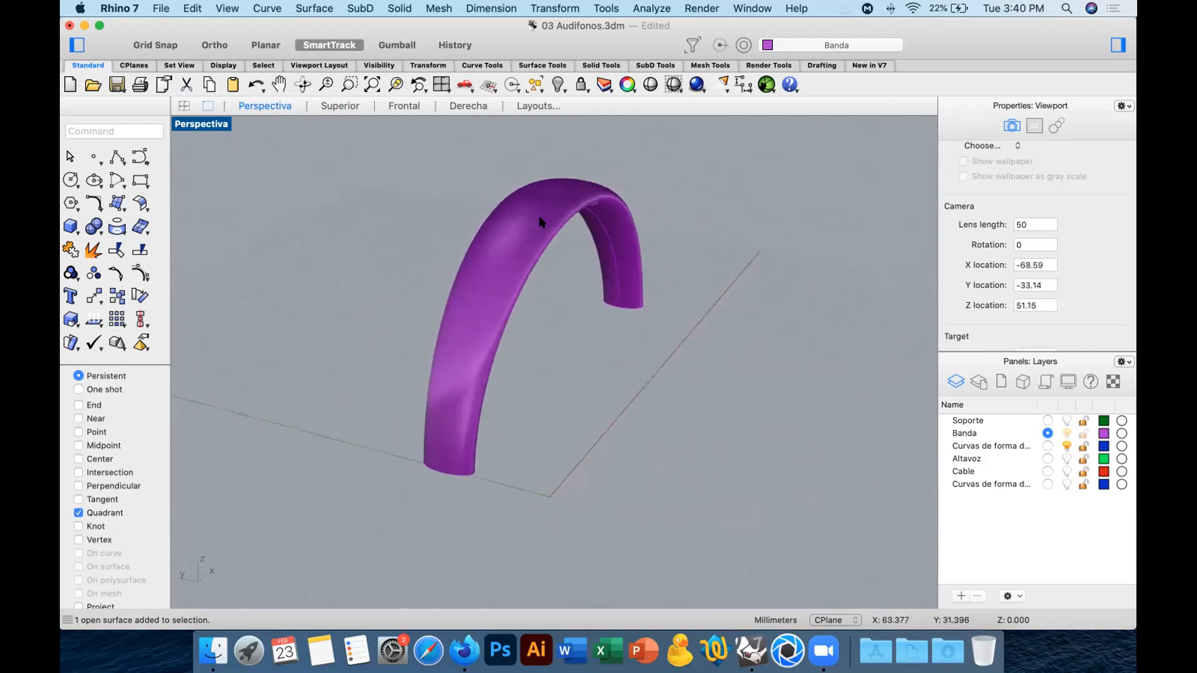
{"action": "left_click", "coordinate": [691, 386]}
{"action": "right_click_drag", "start_coordinate": [646, 393], "coordinate": [306, 360]}
Hide the swept band surface, choosing the surface rather than the curve at its left end ellipse.
{"action": "left_click", "coordinate": [358, 381]}
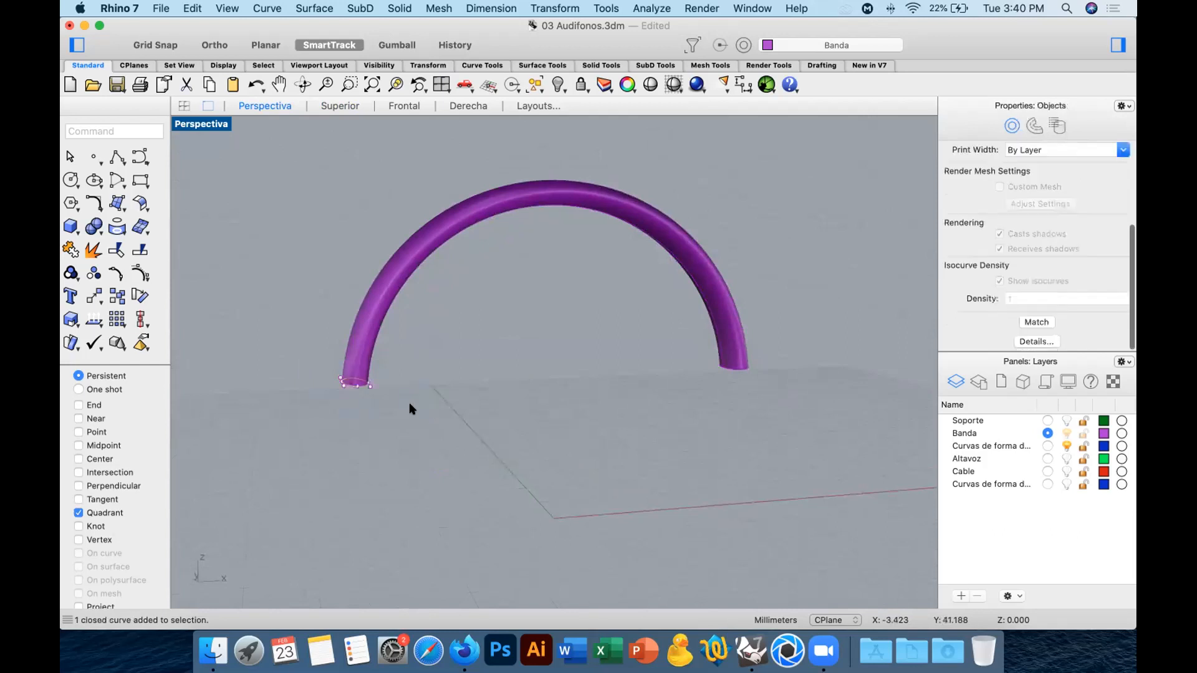
{"action": "left_click", "coordinate": [394, 84]}
{"action": "left_click", "coordinate": [523, 515]}
{"action": "right_click_drag", "start_coordinate": [522, 515], "coordinate": [523, 452]}
{"action": "left_click", "coordinate": [336, 345]}
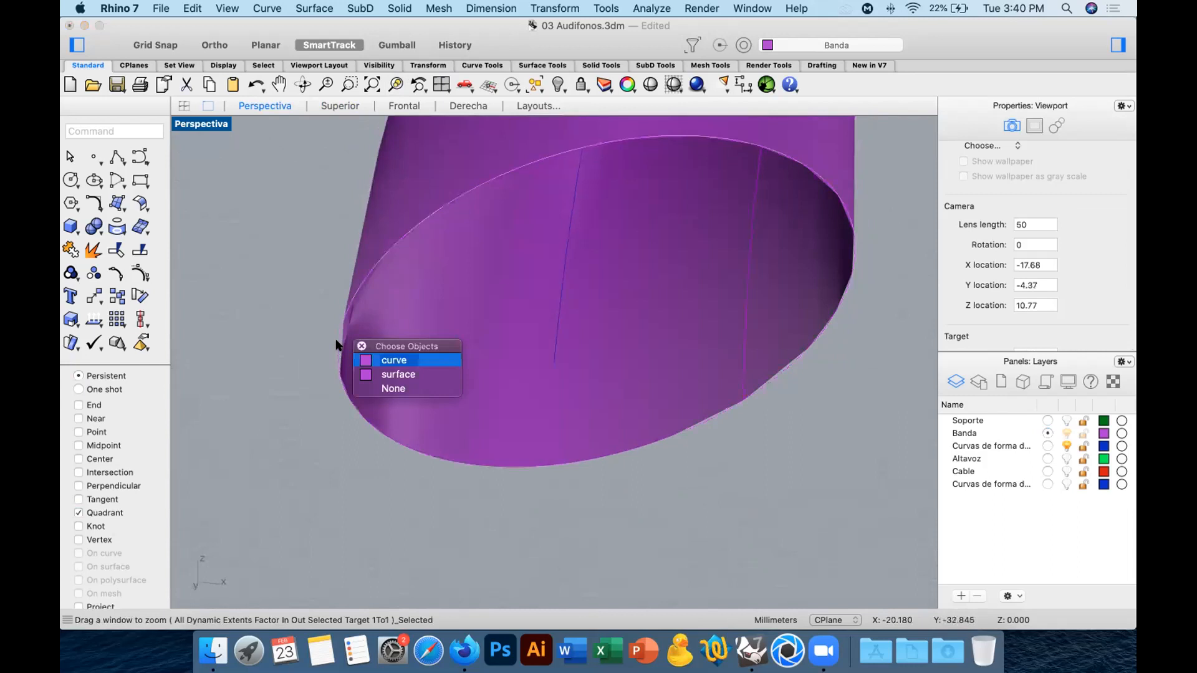
{"action": "left_click", "coordinate": [393, 374]}
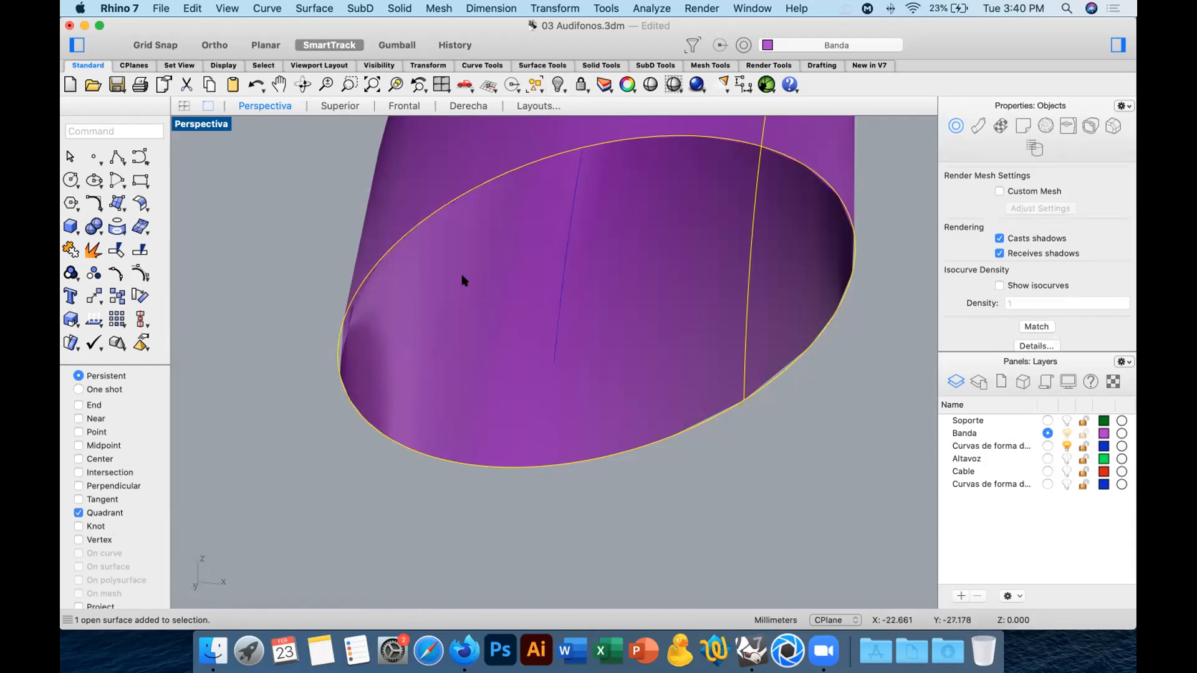
{"action": "left_click", "coordinate": [558, 84]}
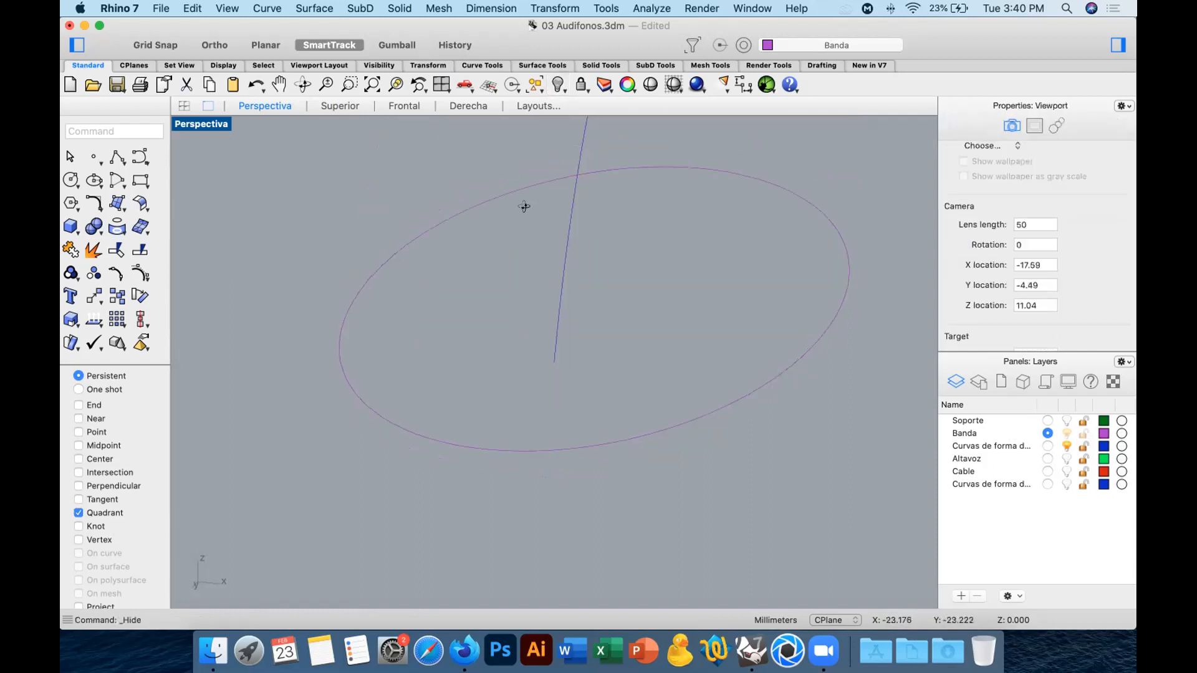
Delete the arch curve together with the middle ellipse and the right end ellipse, keeping only the left end ellipse.
{"action": "scroll", "coordinate": [623, 236], "scroll_direction": "down", "scroll_amount": 3}
{"action": "scroll", "coordinate": [730, 242], "scroll_direction": "down", "scroll_amount": 8}
{"action": "right_click_drag", "start_coordinate": [734, 241], "coordinate": [374, 462], "text": "shift"}
{"action": "scroll", "coordinate": [602, 284], "scroll_direction": "down", "scroll_amount": 4}
{"action": "left_click_drag", "start_coordinate": [787, 193], "coordinate": [507, 453]}
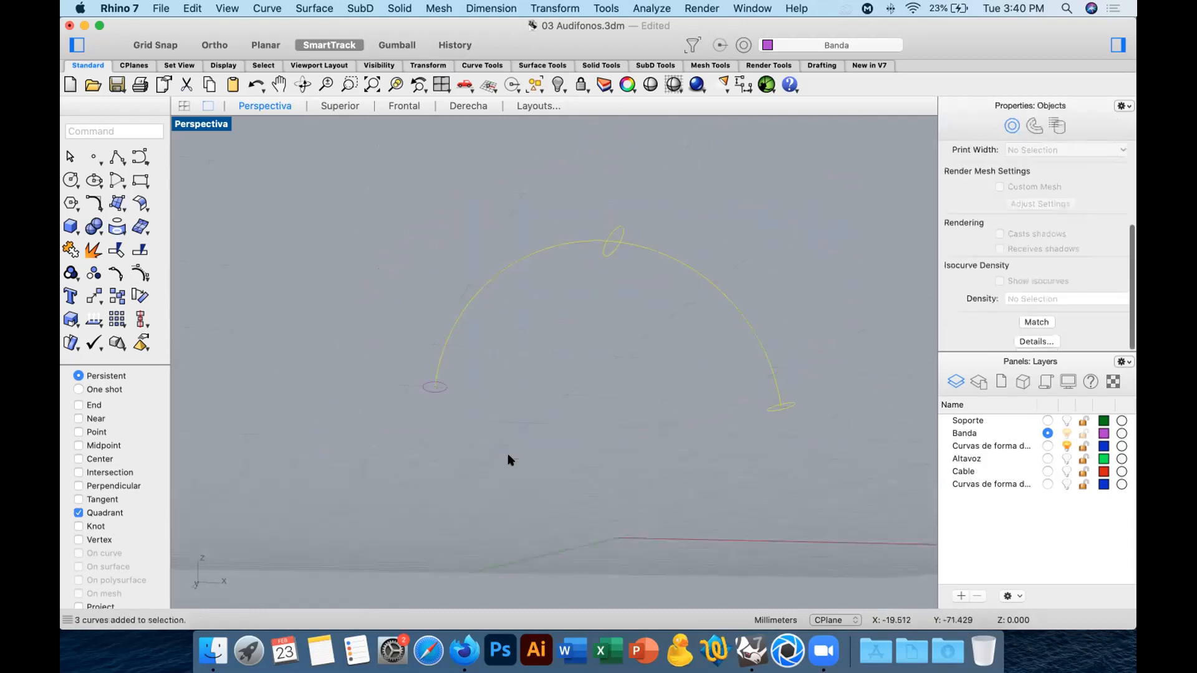
{"action": "key", "text": "Delete"}
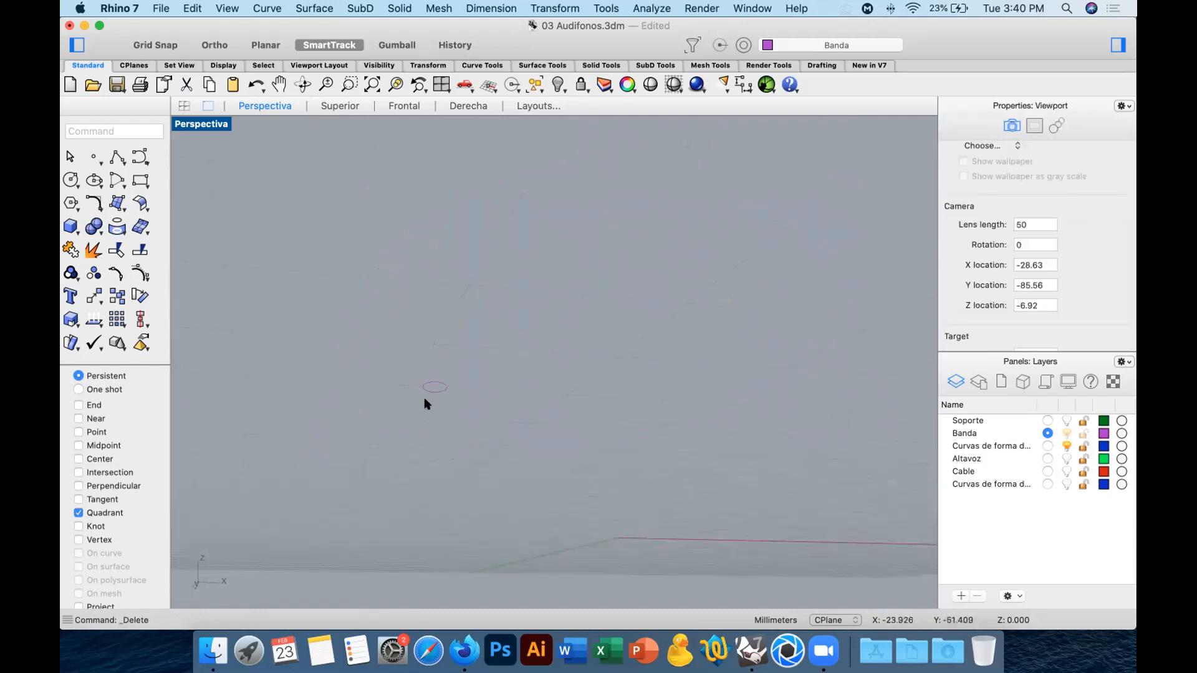
Draw a straight polyline across the remaining end ellipse, joining two opposite quadrant points to divide it in half.
{"action": "scroll", "coordinate": [428, 374], "scroll_direction": "up", "scroll_amount": 5}
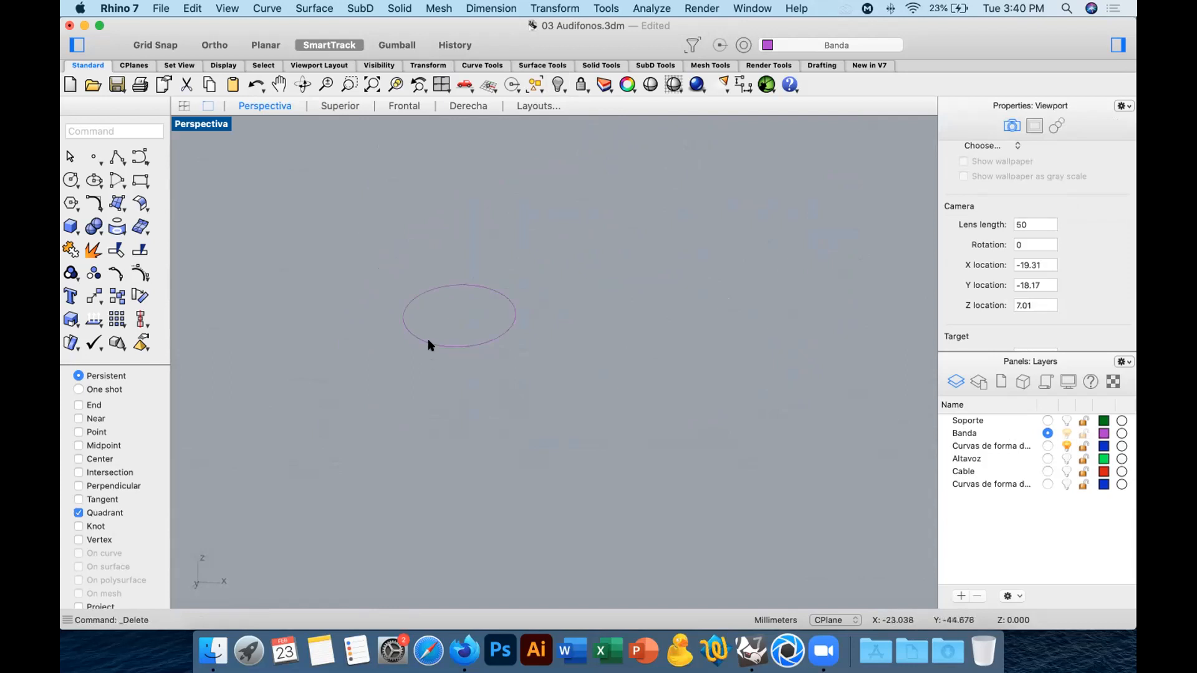
{"action": "left_click", "coordinate": [428, 343]}
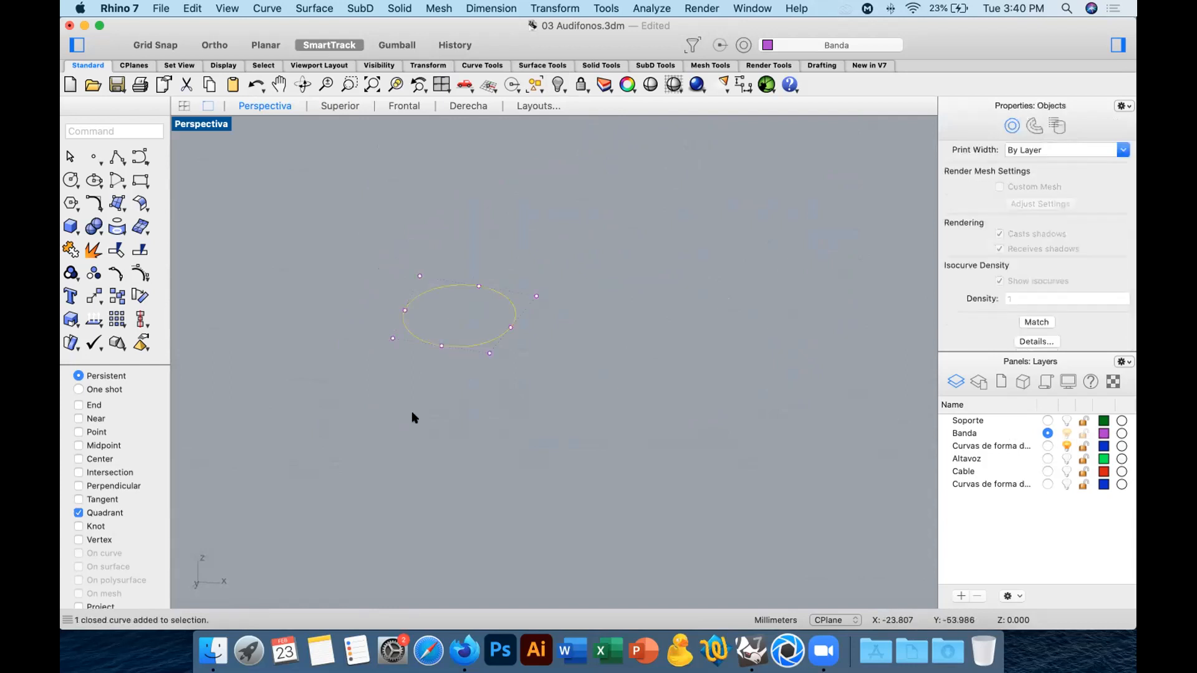
{"action": "left_click", "coordinate": [114, 154]}
{"action": "right_click_drag", "start_coordinate": [486, 324], "coordinate": [479, 292]}
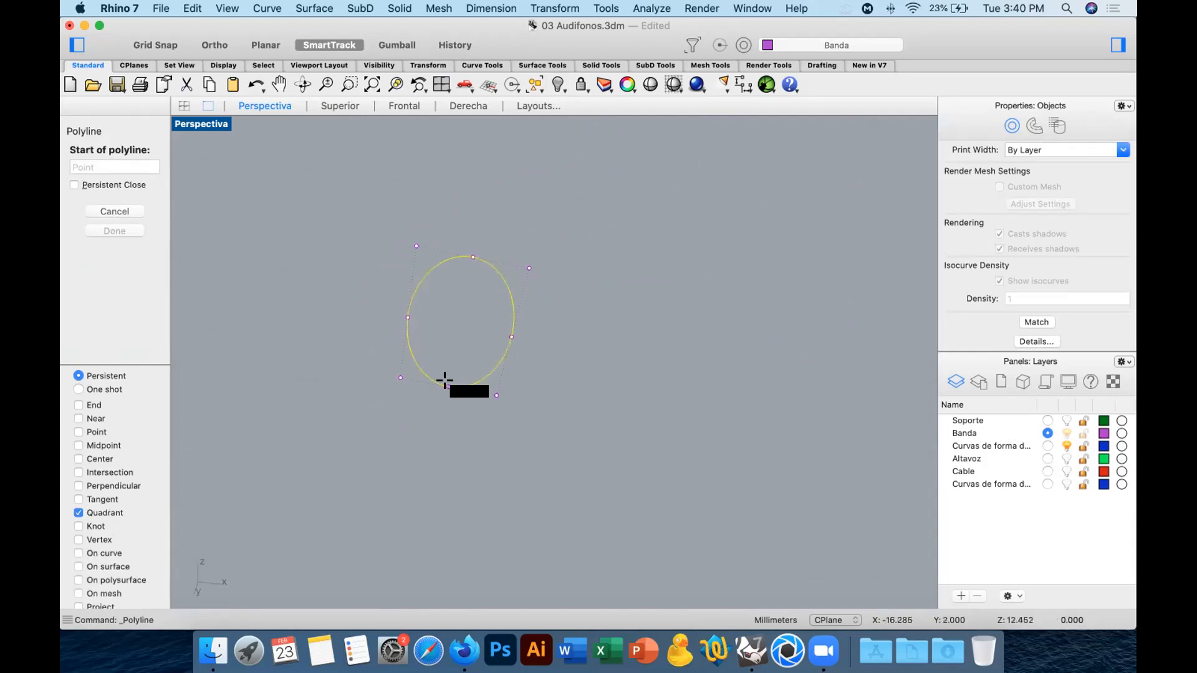
{"action": "left_click", "coordinate": [444, 389]}
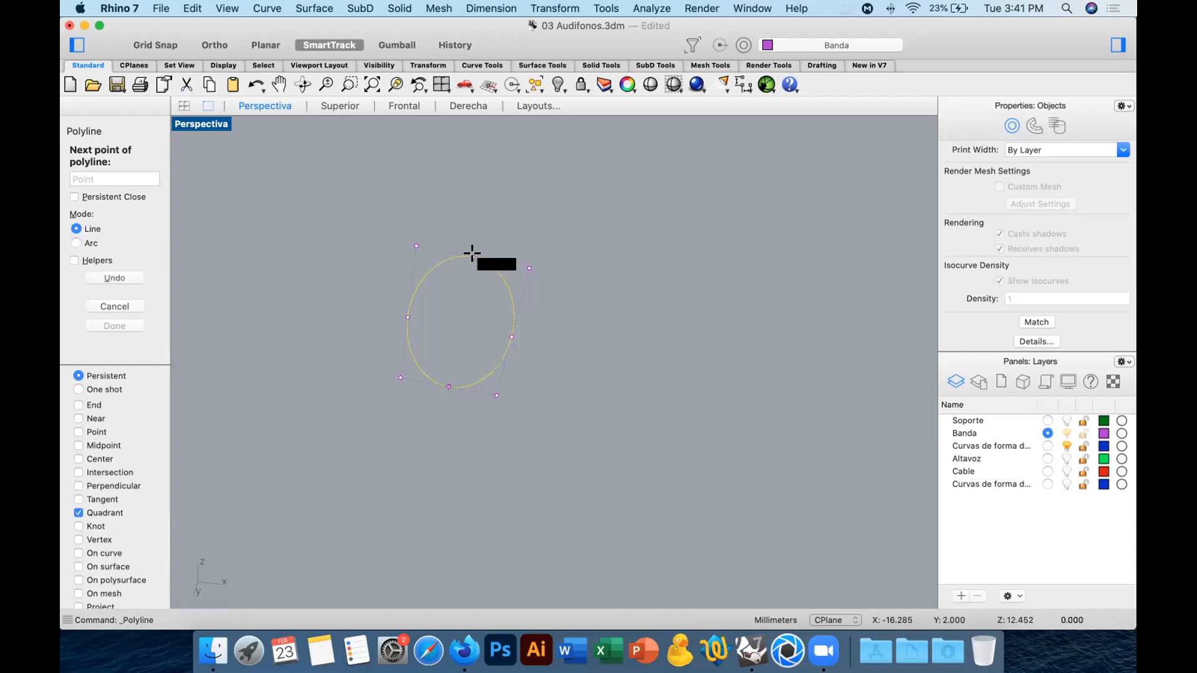
{"action": "left_click", "coordinate": [472, 257]}
{"action": "key", "text": "Return"}
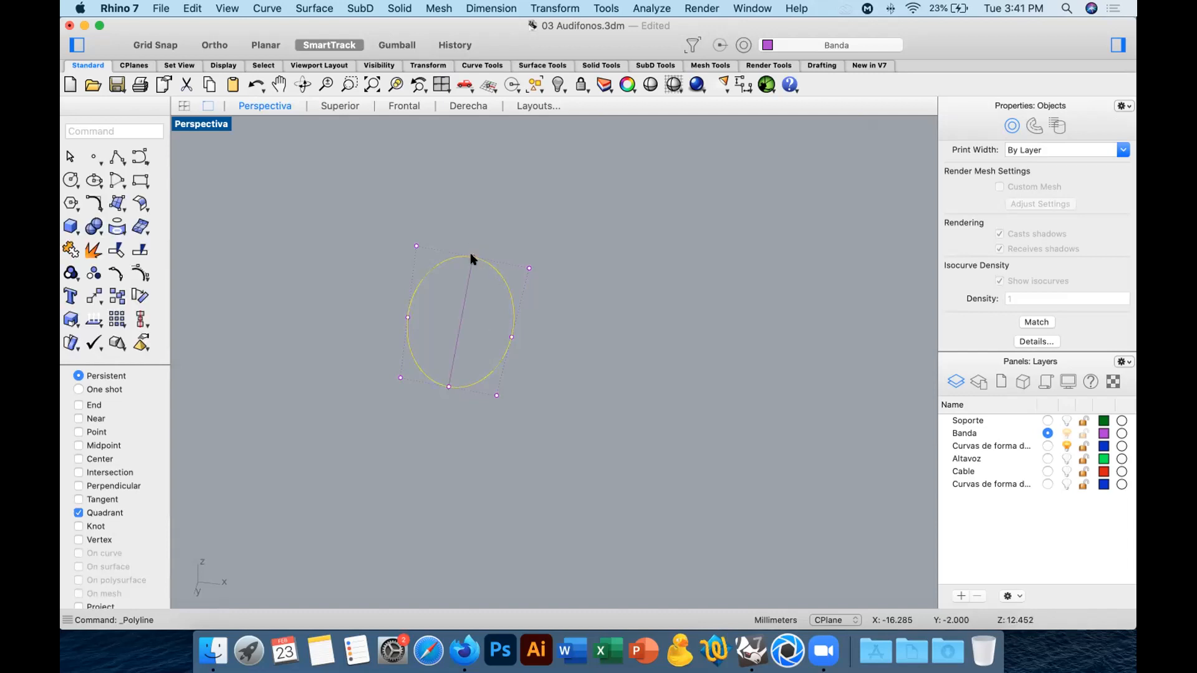
{"action": "left_click", "coordinate": [600, 247]}
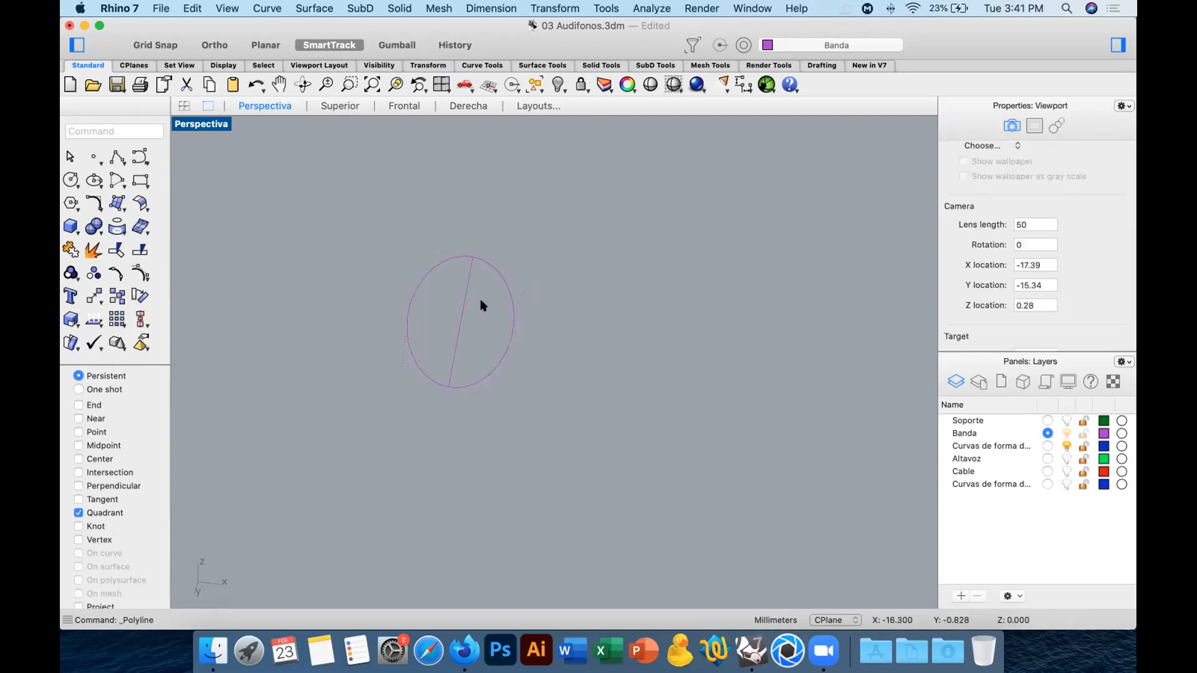
Try trimming away the ellipse's right half with the dividing line and deleting that line.
{"action": "left_click", "coordinate": [464, 304]}
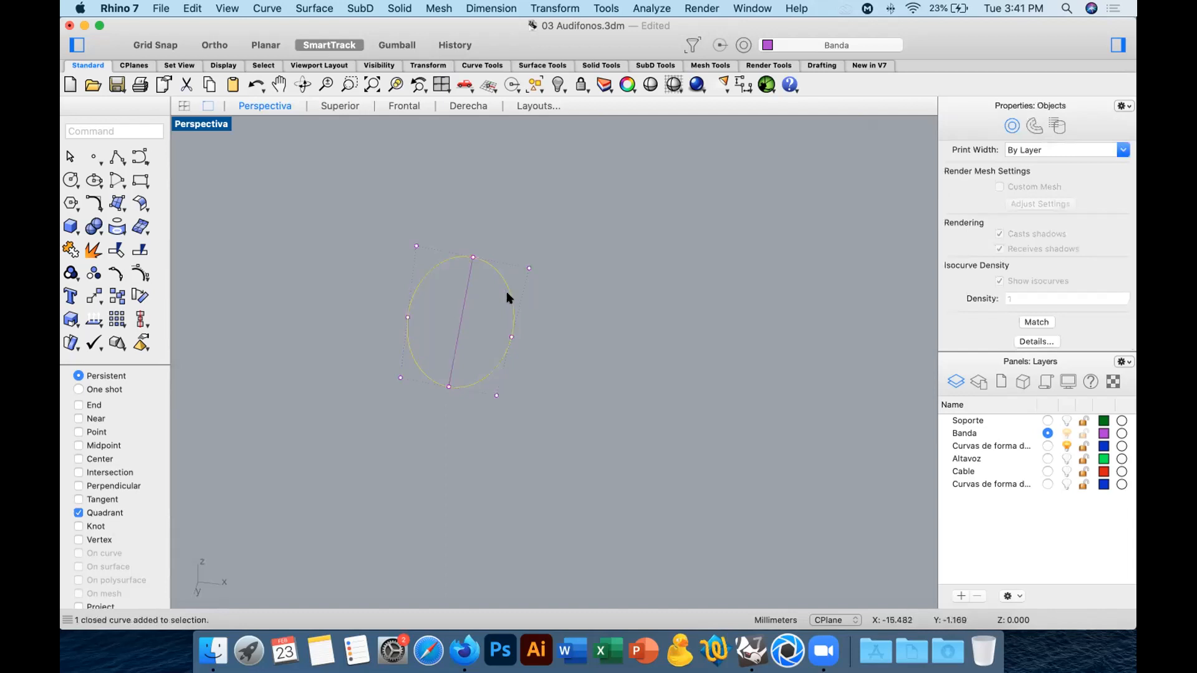
{"action": "left_click", "coordinate": [474, 257]}
{"action": "left_click", "coordinate": [450, 386]}
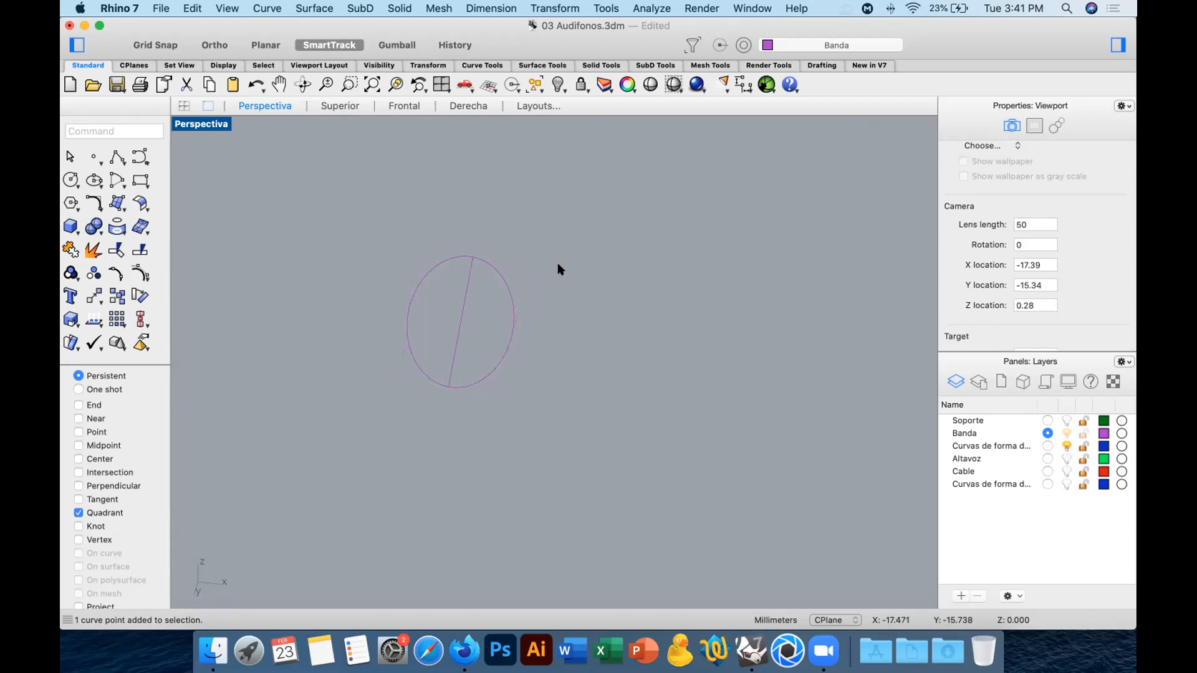
{"action": "left_click_drag", "start_coordinate": [566, 234], "coordinate": [378, 354]}
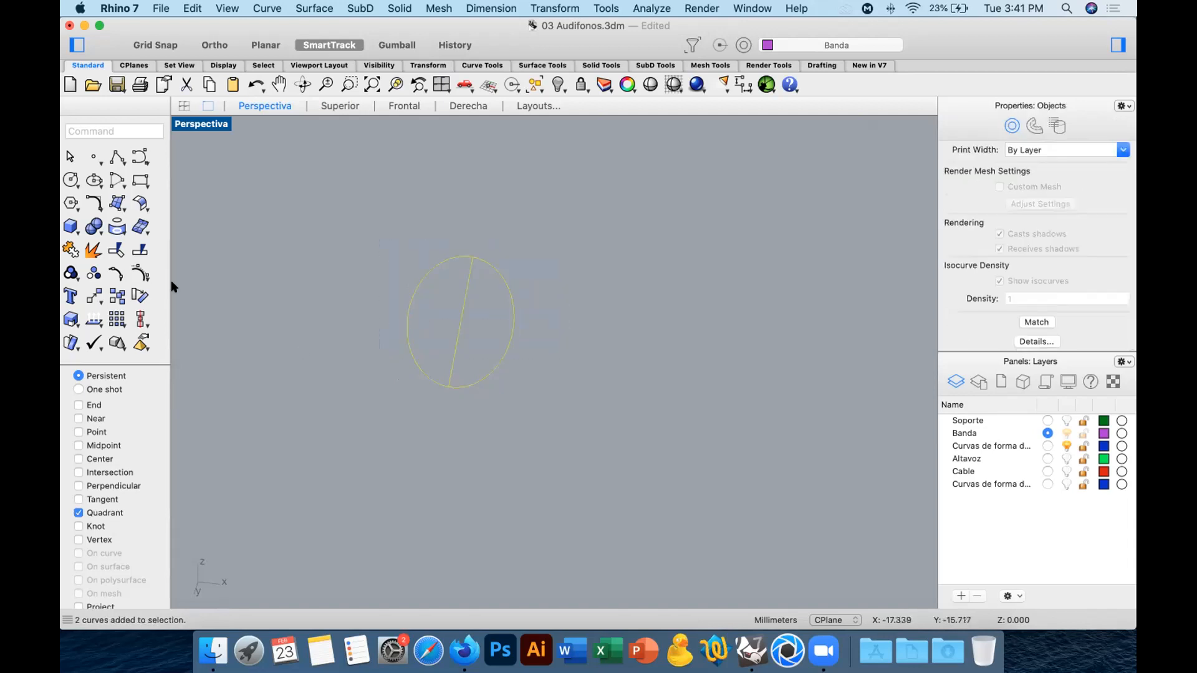
{"action": "left_click", "coordinate": [115, 250]}
{"action": "left_click", "coordinate": [494, 268]}
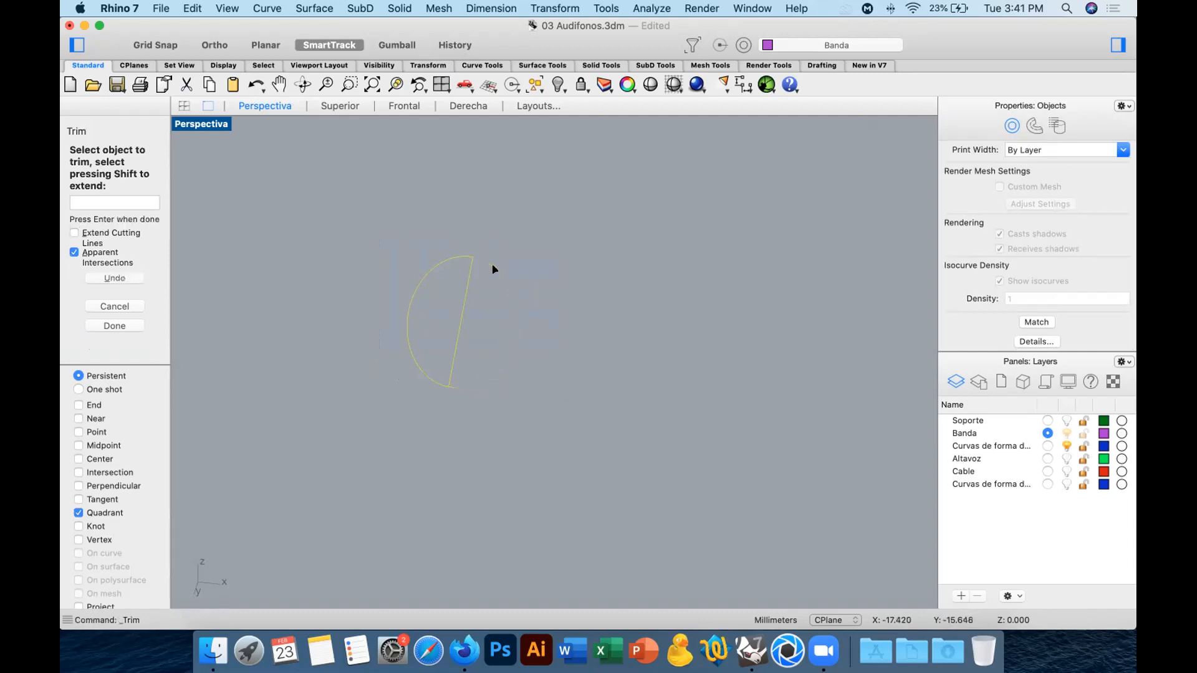
{"action": "key", "text": "Return"}
{"action": "left_click_drag", "start_coordinate": [490, 341], "coordinate": [445, 324]}
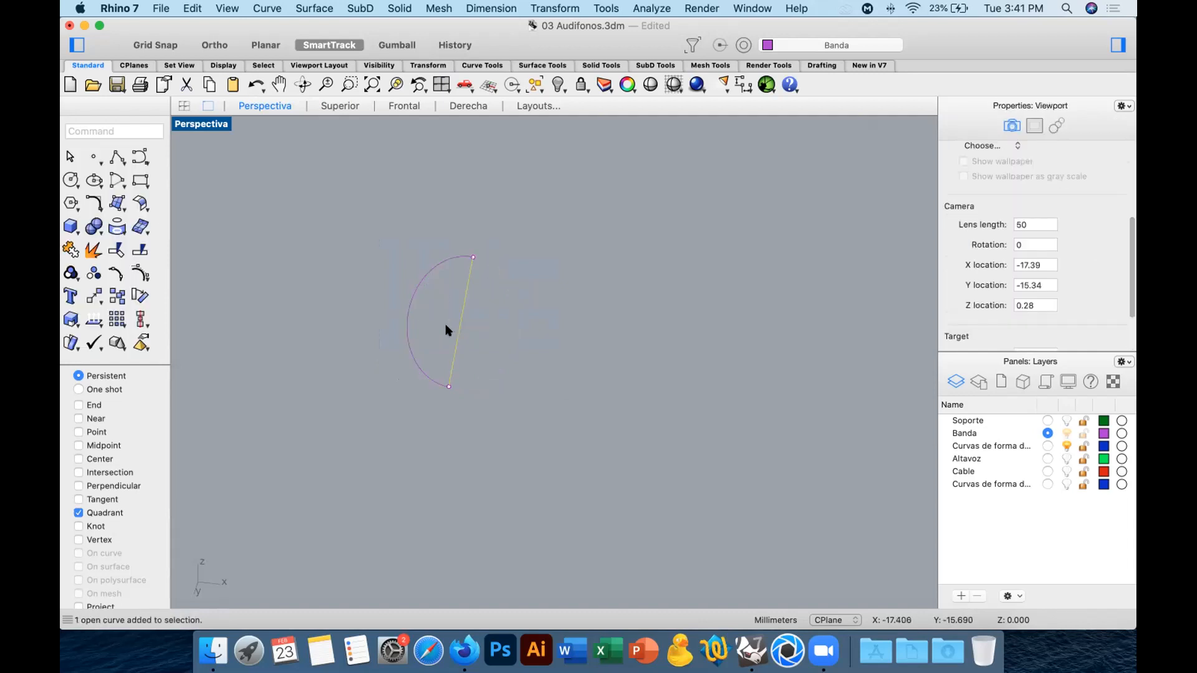
{"action": "key", "text": "Delete"}
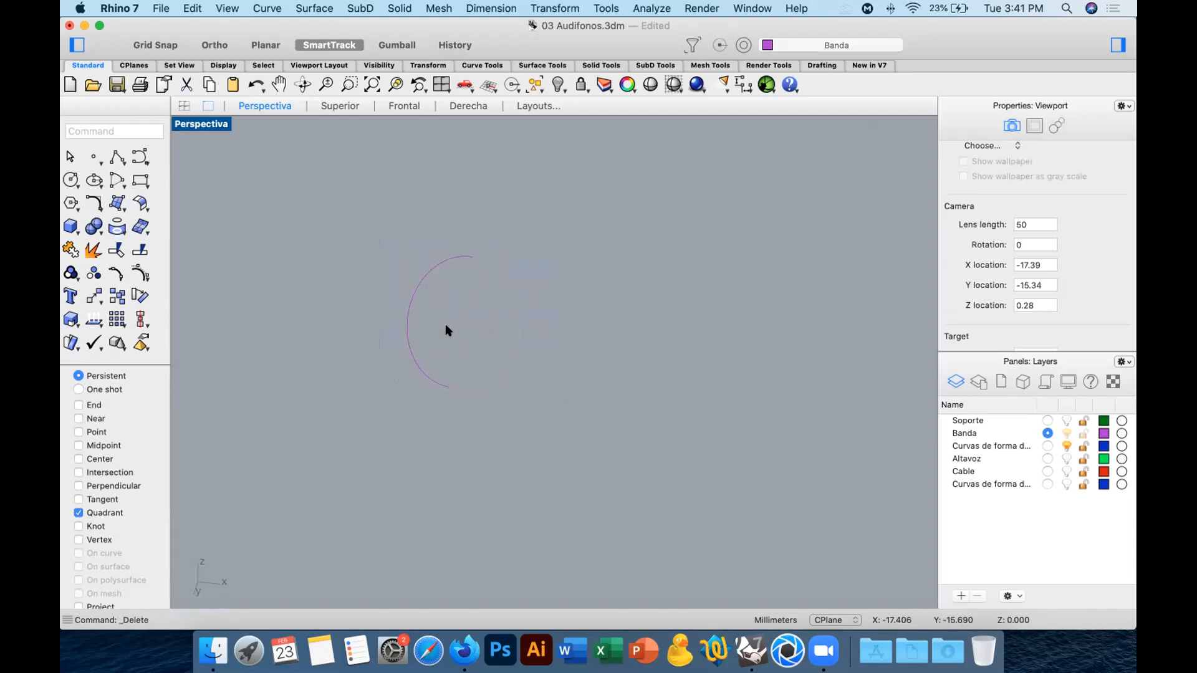
{"action": "key", "text": "super+z"}
{"action": "key", "text": "super+z"}
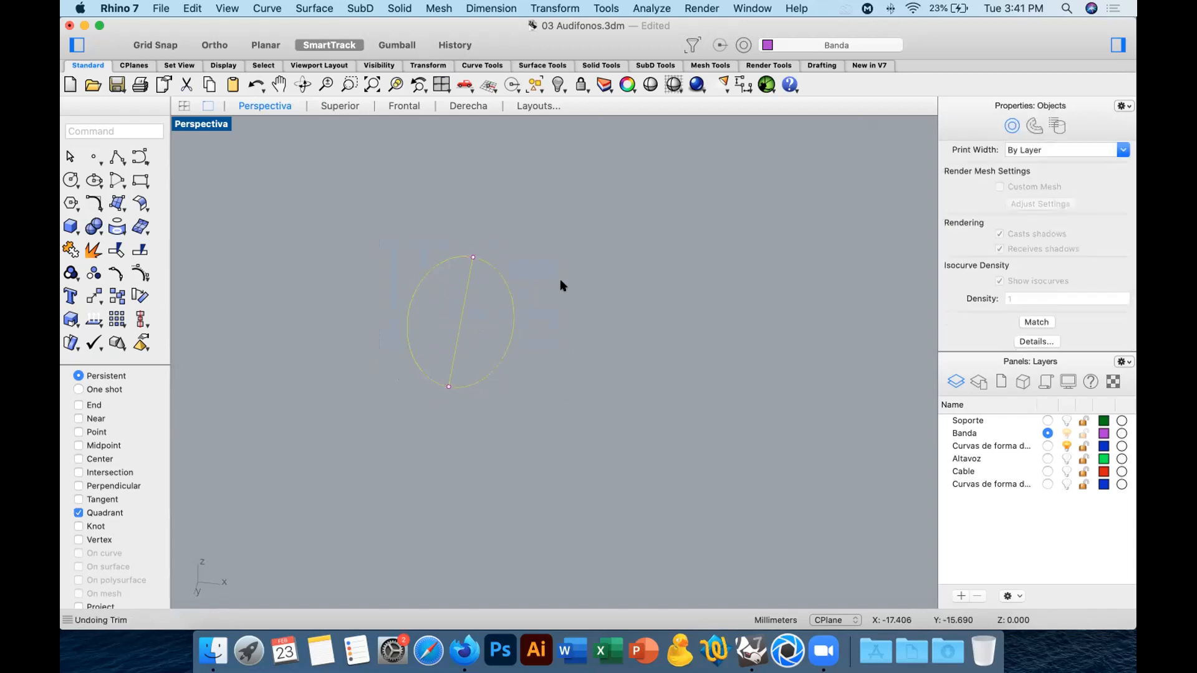
Split the ellipse into two halves, using the dividing line as the cutting object.
{"action": "left_click_drag", "start_coordinate": [519, 257], "coordinate": [485, 291]}
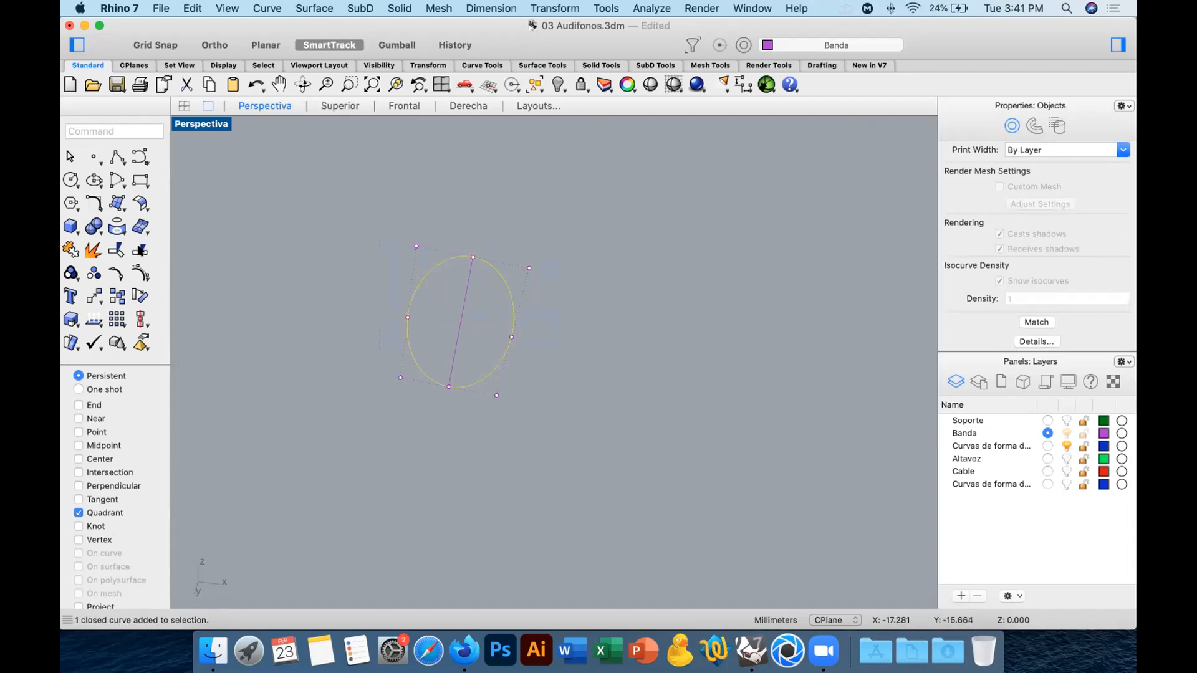
{"action": "left_click", "coordinate": [140, 250]}
{"action": "left_click", "coordinate": [462, 291]}
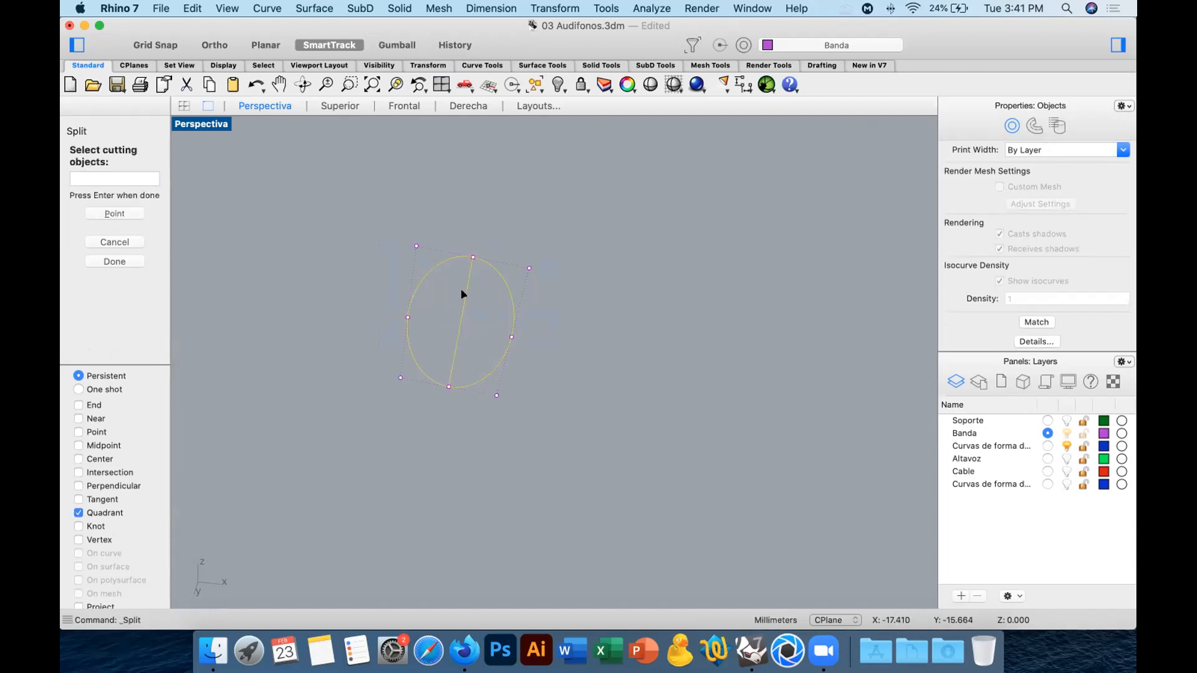
{"action": "key", "text": "Return"}
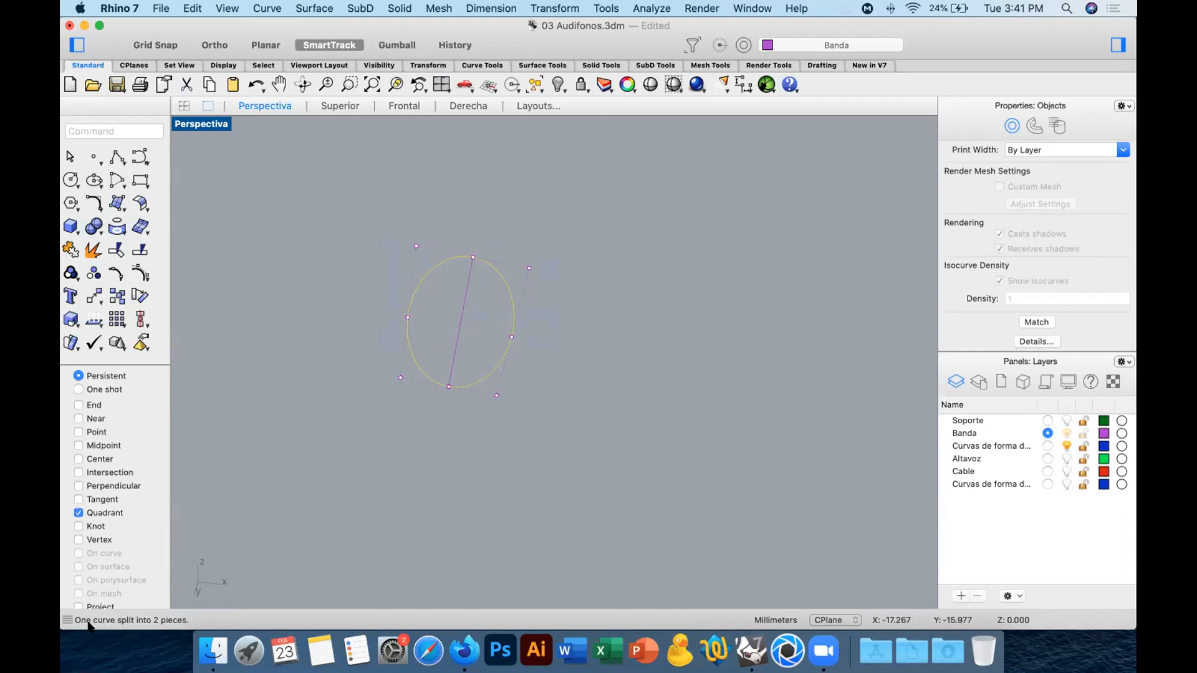
Delete the ellipse's right half together with the dividing line, keeping only the left half.
{"action": "left_click", "coordinate": [352, 480]}
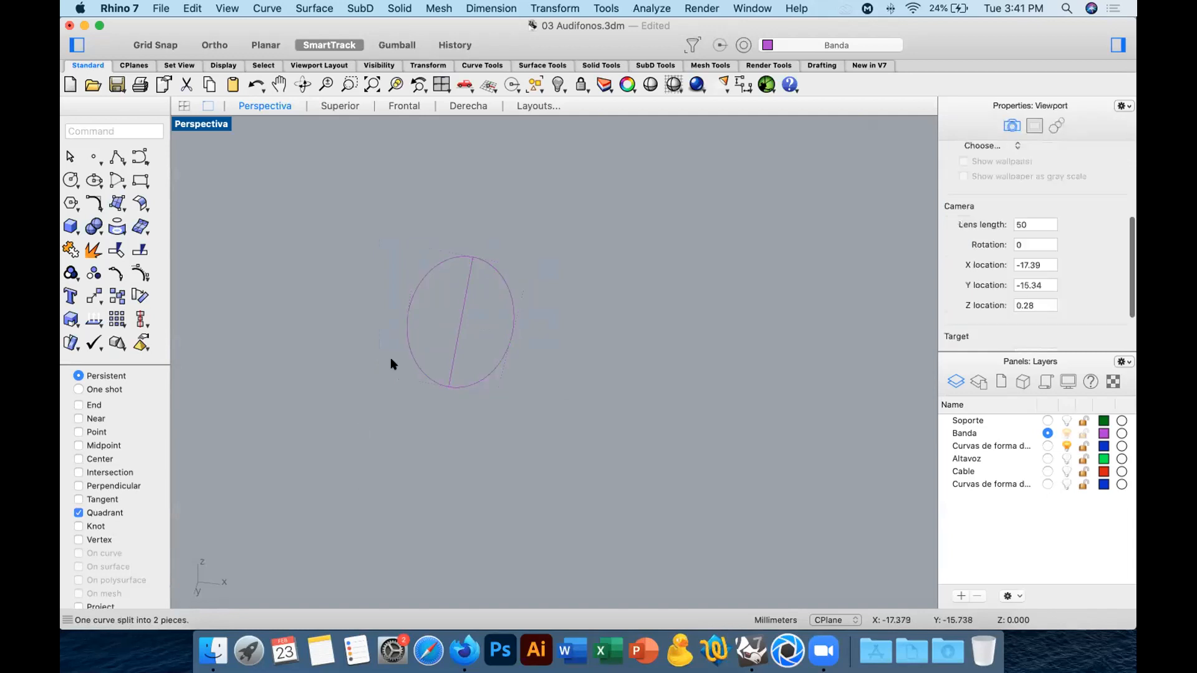
{"action": "left_click", "coordinate": [407, 342]}
{"action": "left_click", "coordinate": [497, 354]}
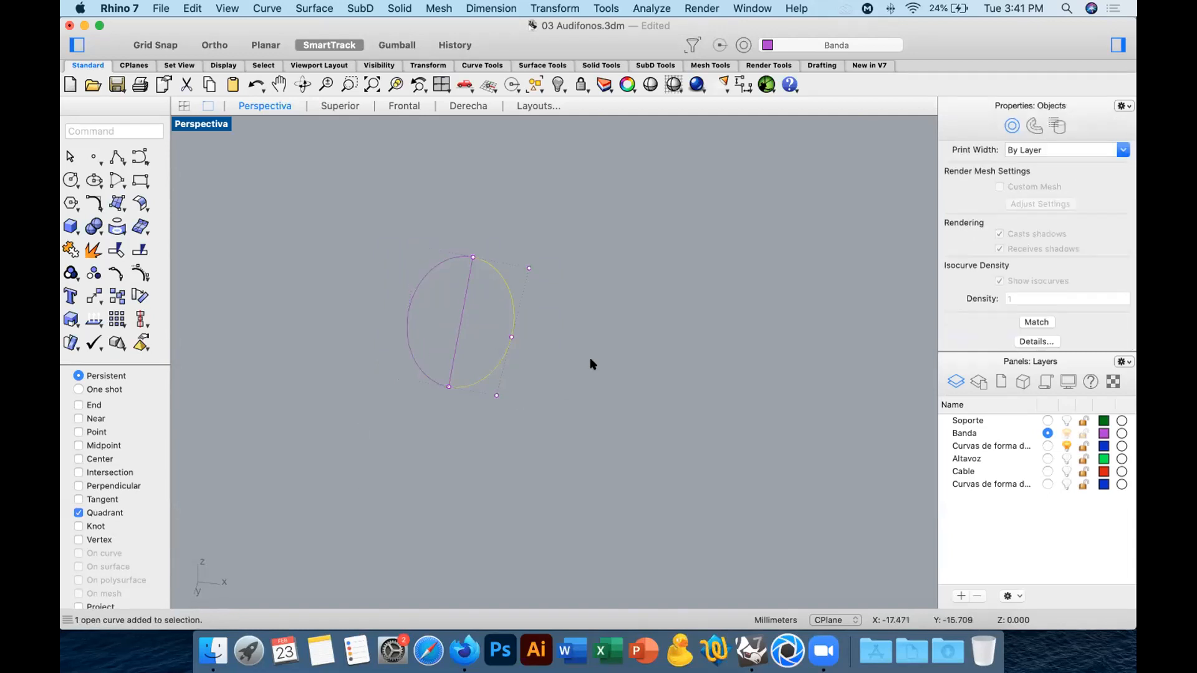
{"action": "left_click_drag", "start_coordinate": [561, 308], "coordinate": [448, 337]}
{"action": "key", "text": "Delete"}
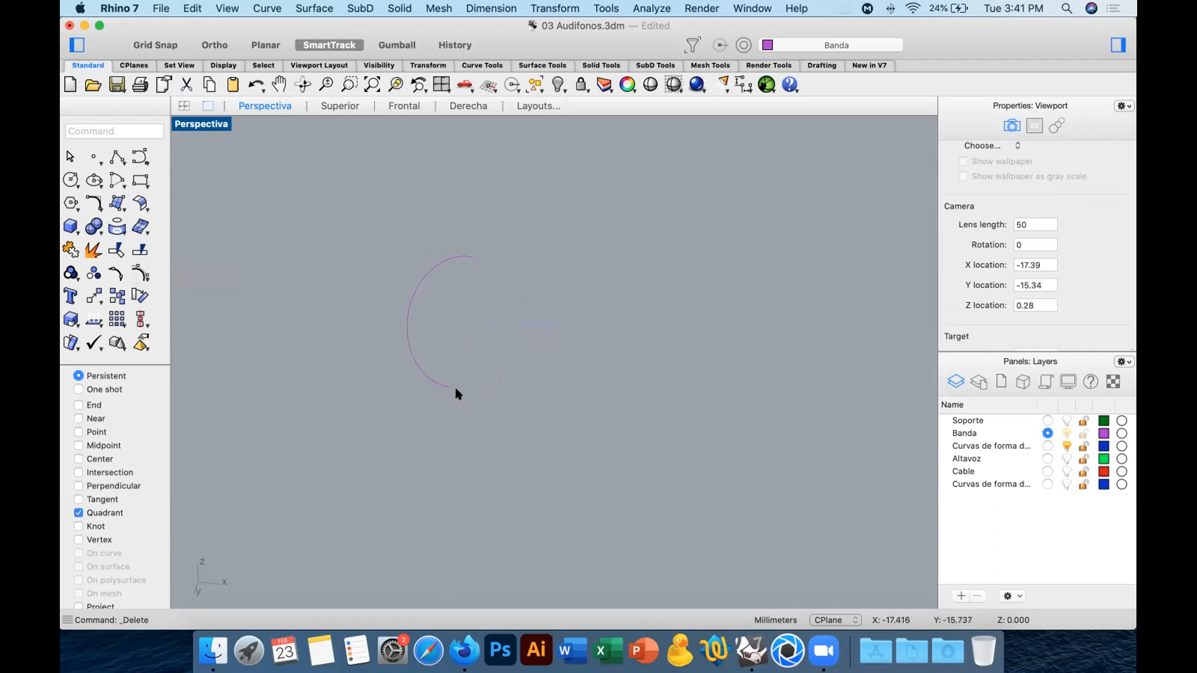
Start a Revolve of the half ellipse with only the End snap active, running the axis between its two endpoints.
{"action": "mouse_move", "coordinate": [523, 358]}
{"action": "right_mouse_down"}
{"action": "mouse_move", "coordinate": [515, 409]}
{"action": "mouse_move", "coordinate": [536, 391]}
{"action": "mouse_move", "coordinate": [502, 355]}
{"action": "right_mouse_up"}
{"action": "left_click_drag", "start_coordinate": [392, 340], "coordinate": [393, 340]}
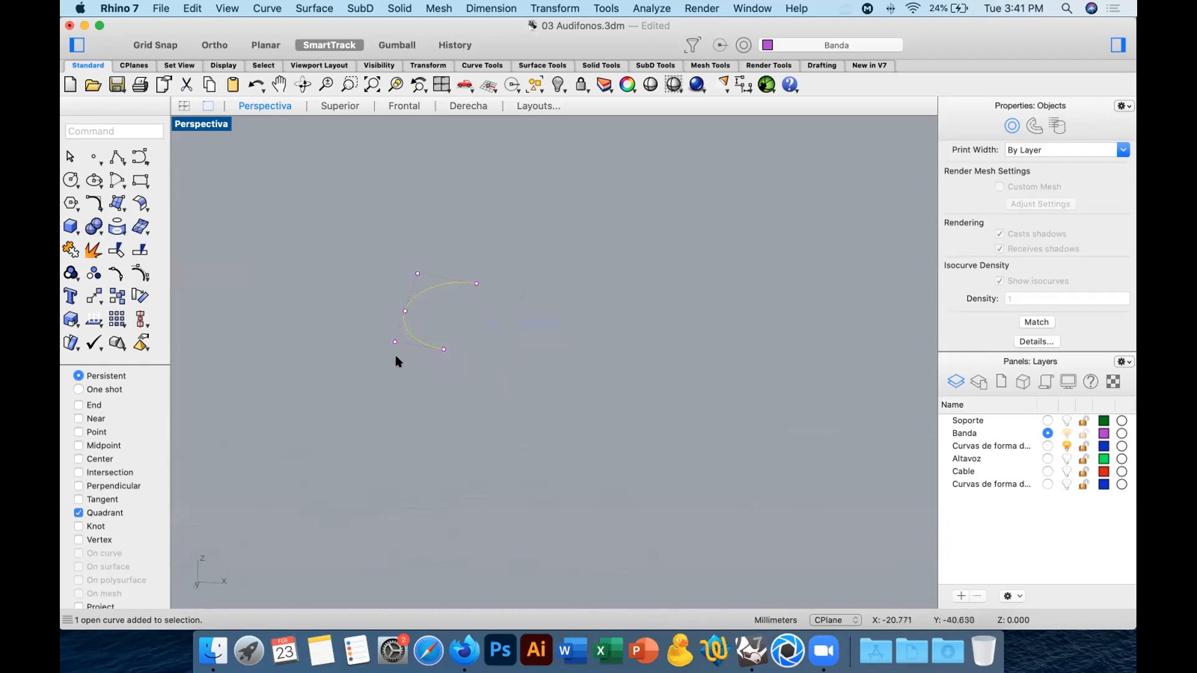
{"action": "left_click", "coordinate": [116, 202]}
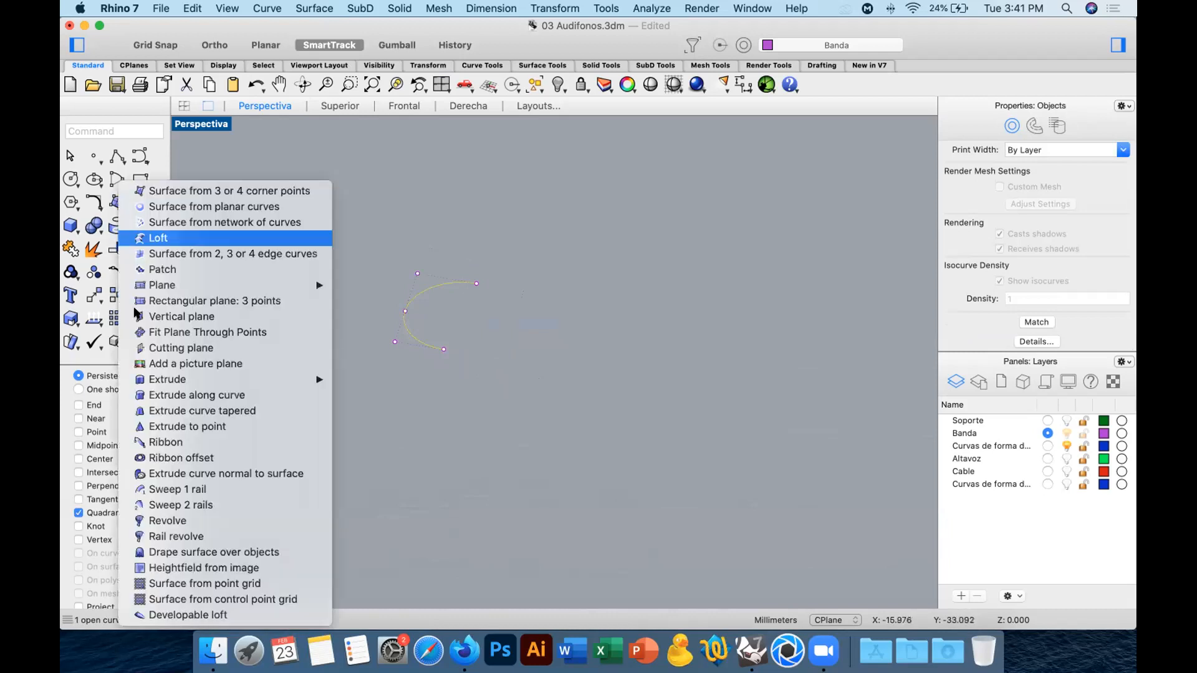
{"action": "left_click", "coordinate": [177, 520]}
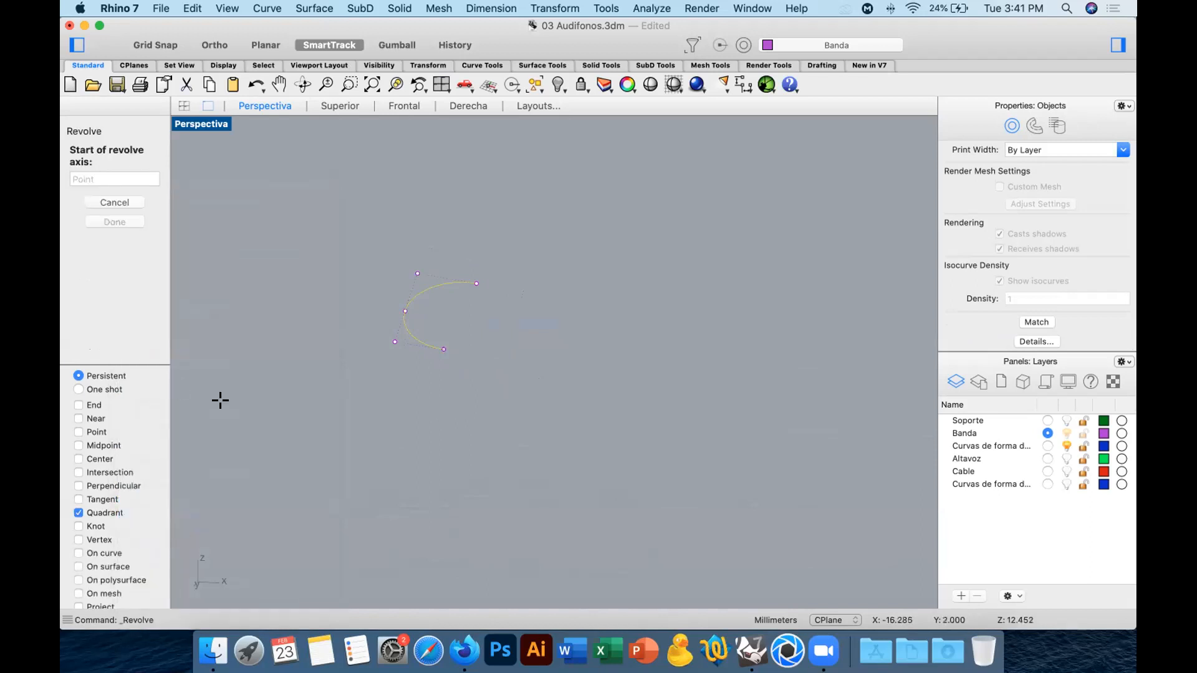
{"action": "left_click", "coordinate": [114, 514]}
{"action": "left_click", "coordinate": [443, 349]}
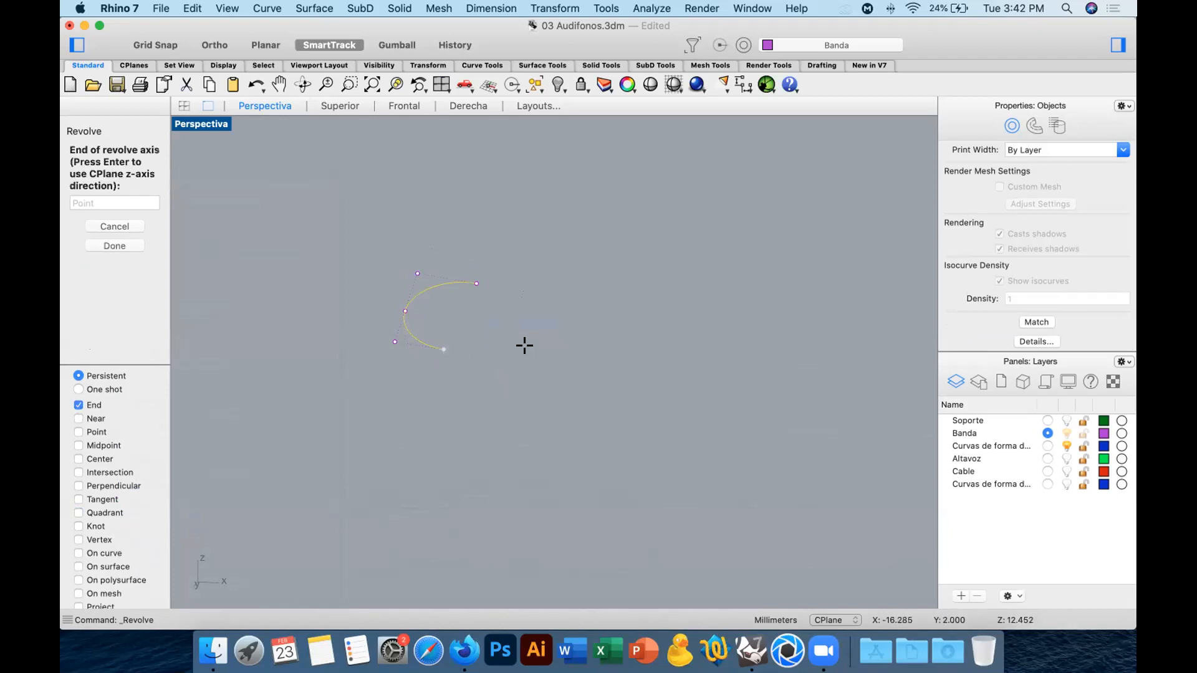
{"action": "left_click", "coordinate": [477, 280]}
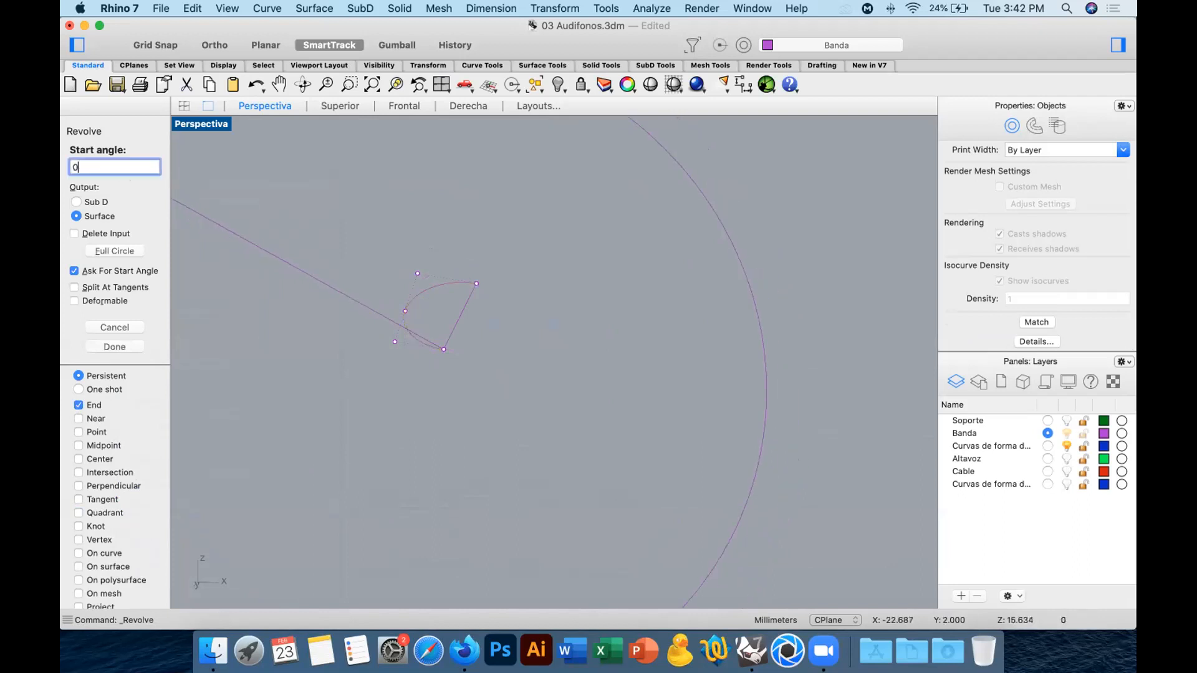
Try revolving the half ellipse from a start angle of 0, first with -180 and finally with 180 degrees.
{"action": "key", "text": "Return"}
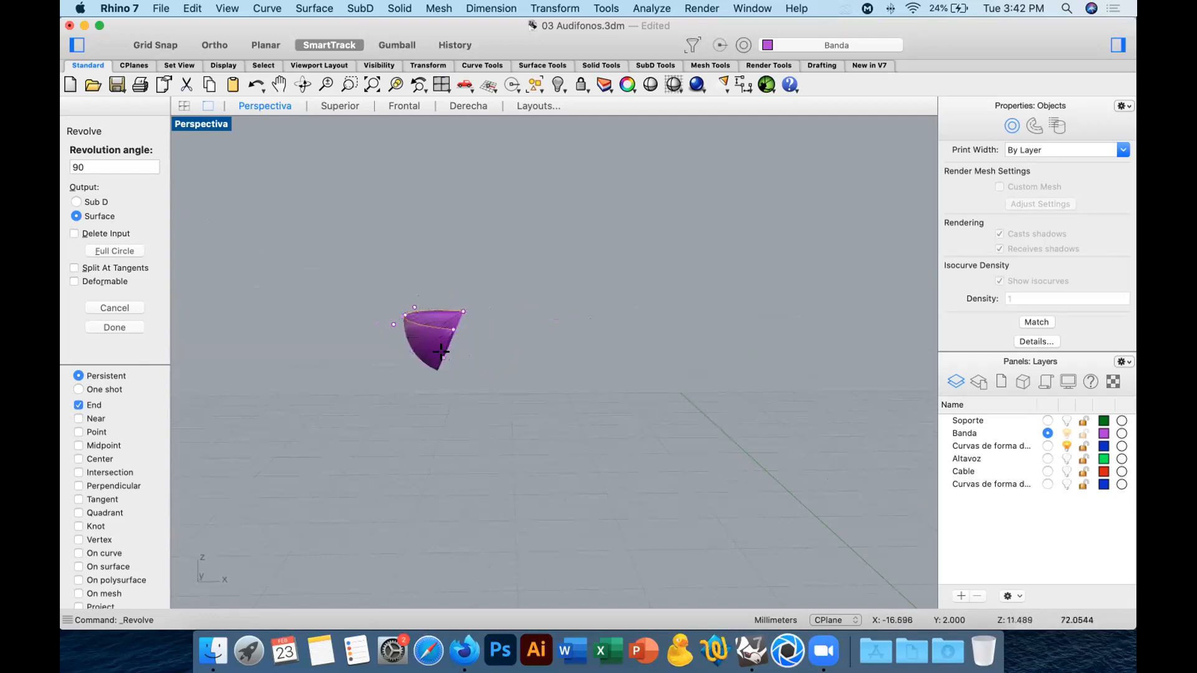
{"action": "type", "text": "-180"}
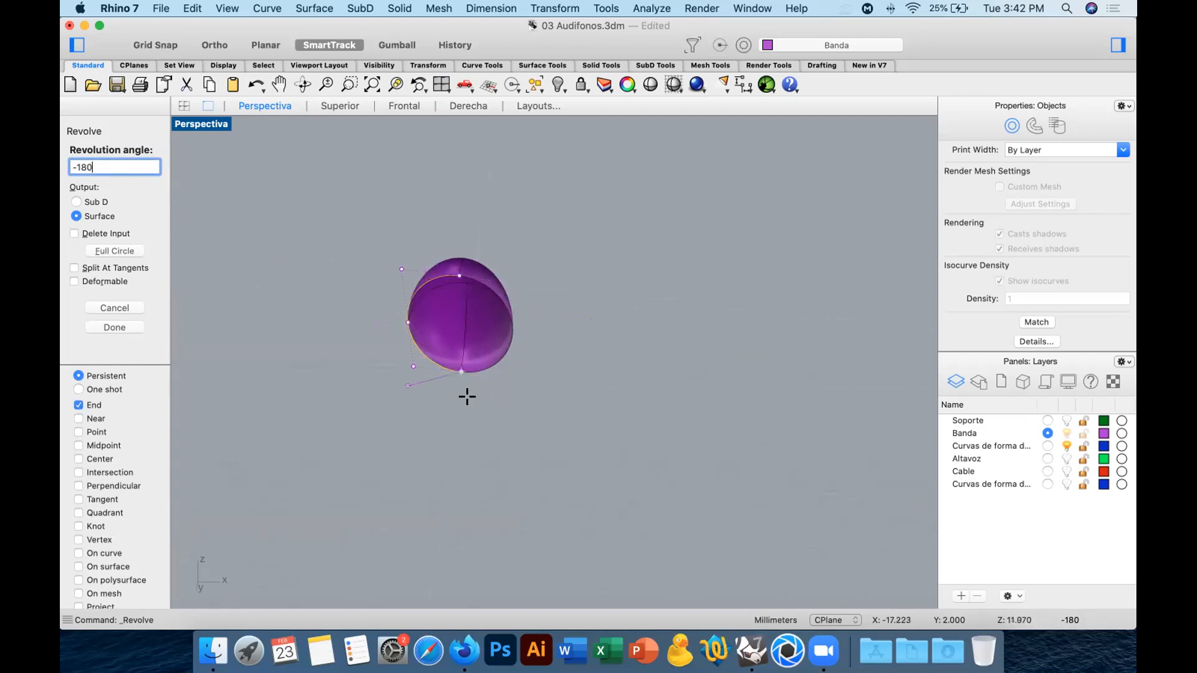
{"action": "right_click_drag", "start_coordinate": [530, 375], "coordinate": [524, 411]}
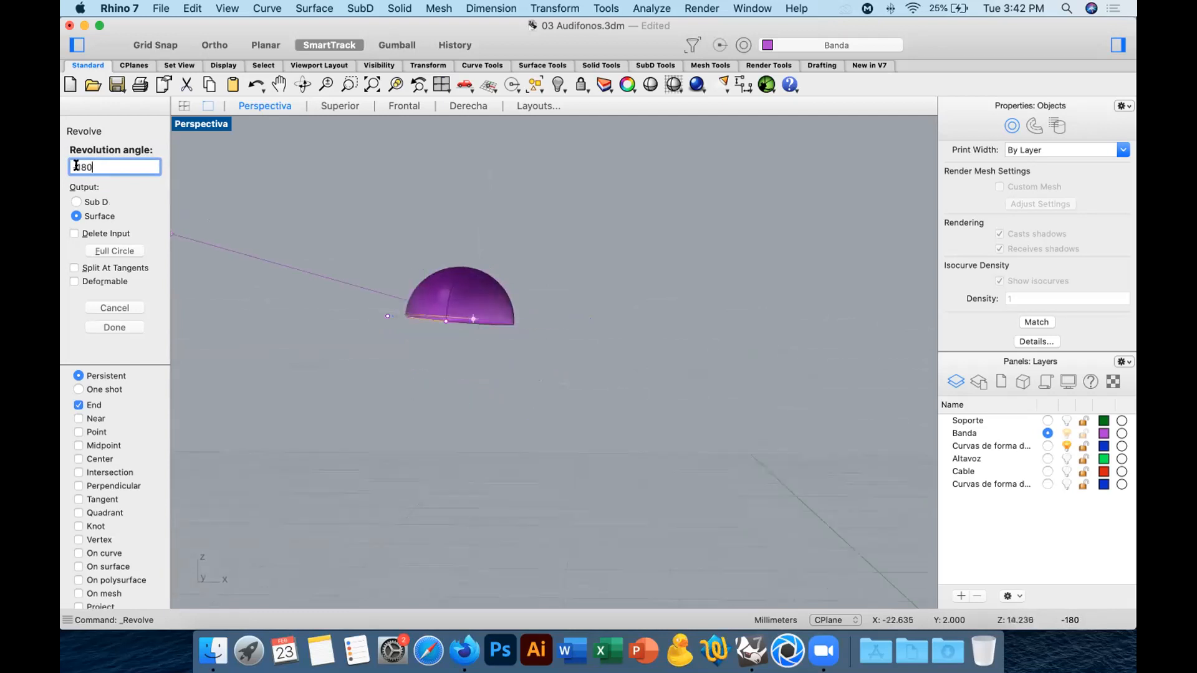
{"action": "key", "text": "BackSpace"}
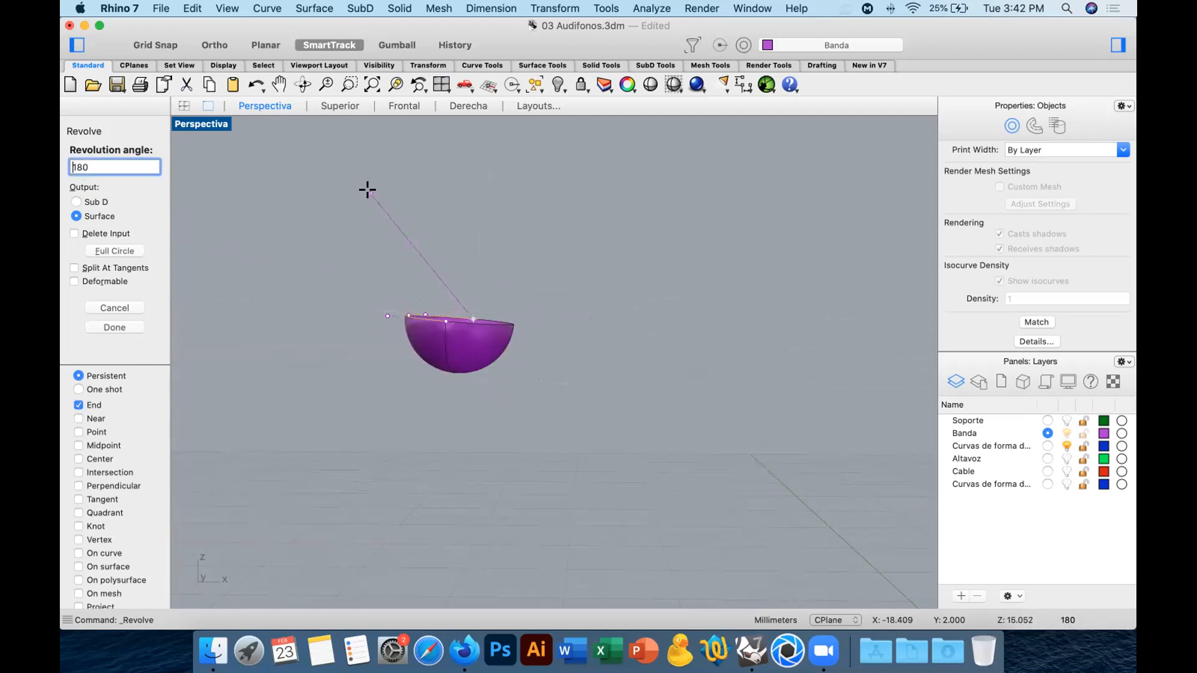
{"action": "key", "text": "Return"}
{"action": "right_click_drag", "start_coordinate": [567, 278], "coordinate": [604, 294]}
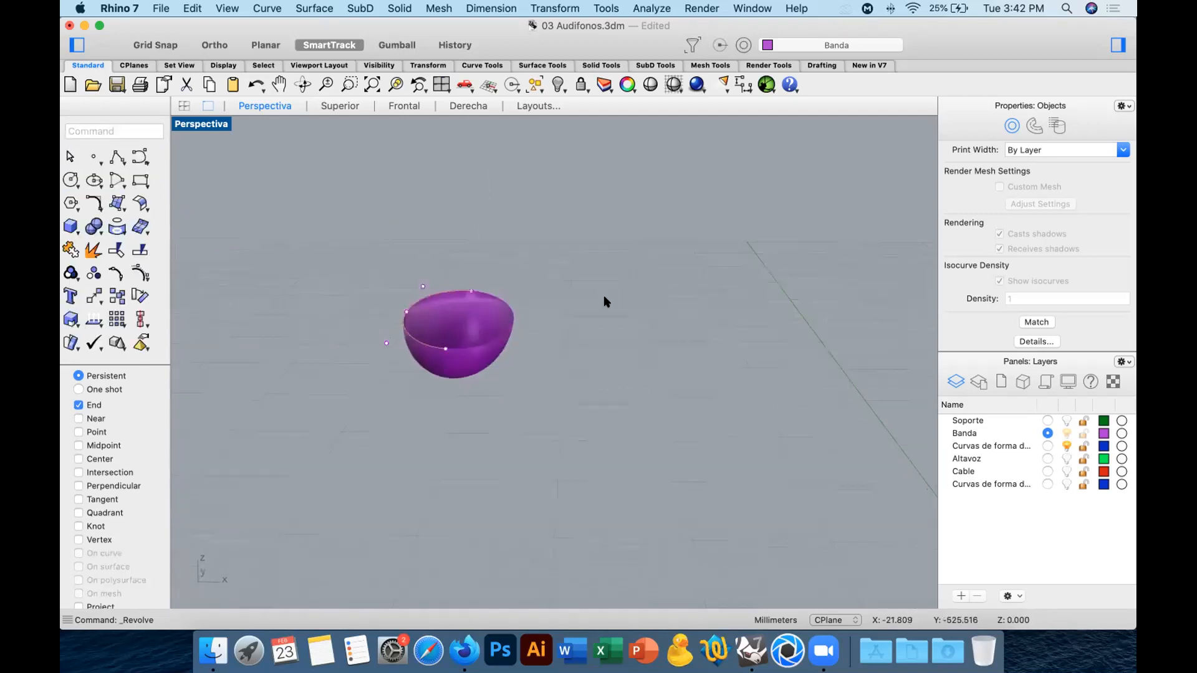
{"action": "key", "text": "super+z"}
{"action": "right_click_drag", "start_coordinate": [588, 337], "coordinate": [531, 308]}
{"action": "right_click", "coordinate": [525, 337]}
{"action": "key", "text": "Escape"}
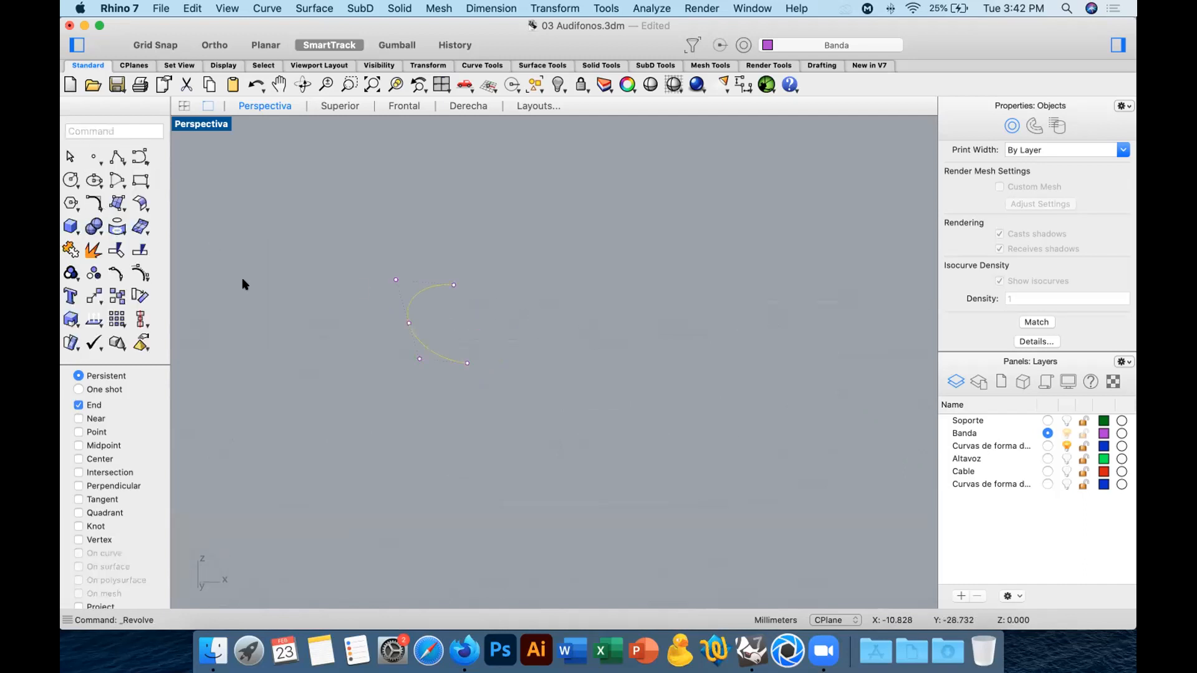
Revolve the half ellipse 180 degrees downward about the axis through its endpoints, snapping the start angle to the arc's quadrant.
{"action": "right_click", "coordinate": [443, 326]}
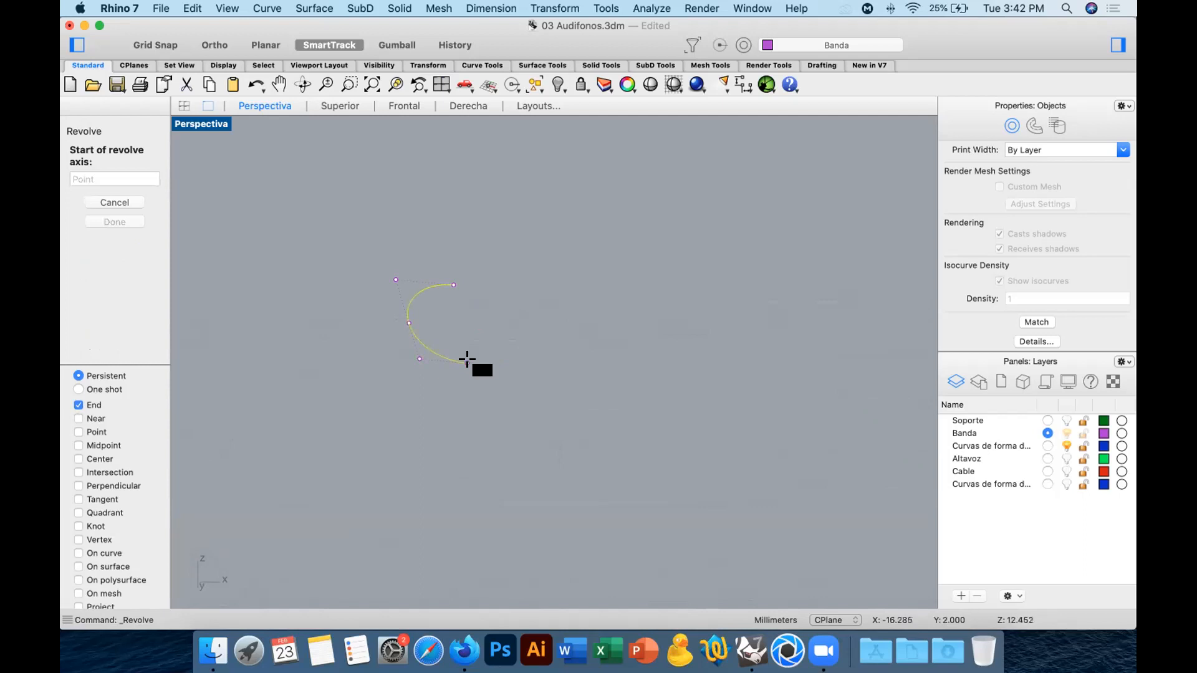
{"action": "left_click", "coordinate": [467, 360]}
{"action": "left_click", "coordinate": [454, 283]}
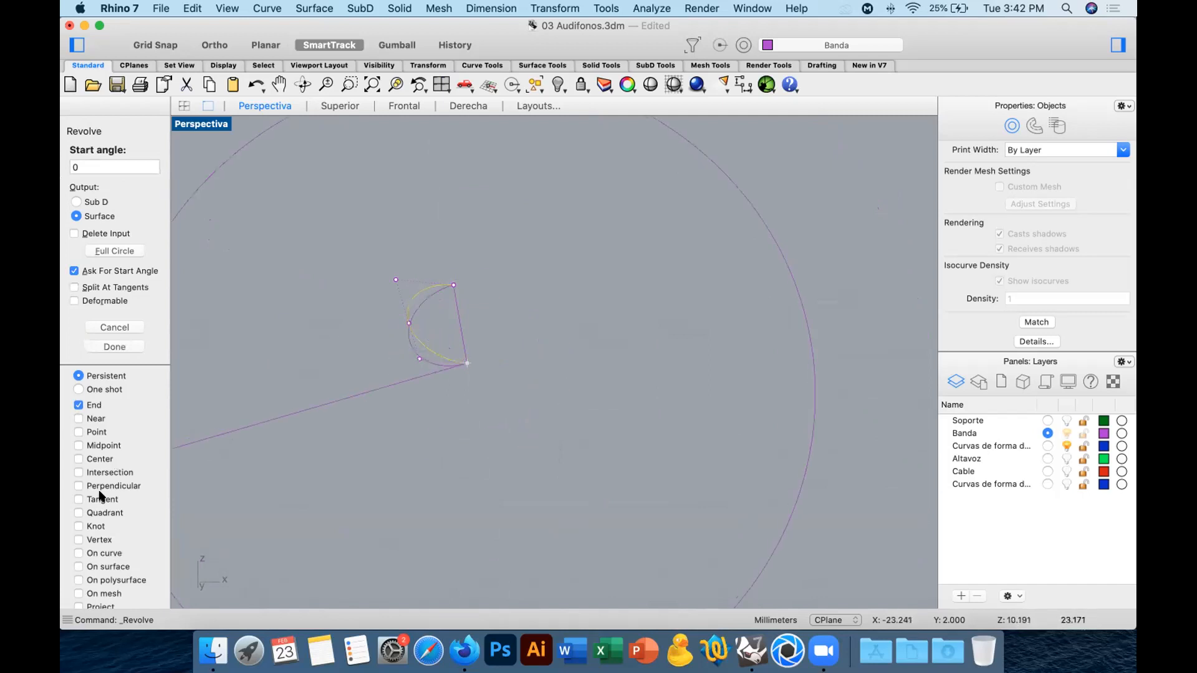
{"action": "scroll", "coordinate": [102, 492], "scroll_direction": "down", "scroll_amount": 3}
{"action": "left_click", "coordinate": [105, 464]}
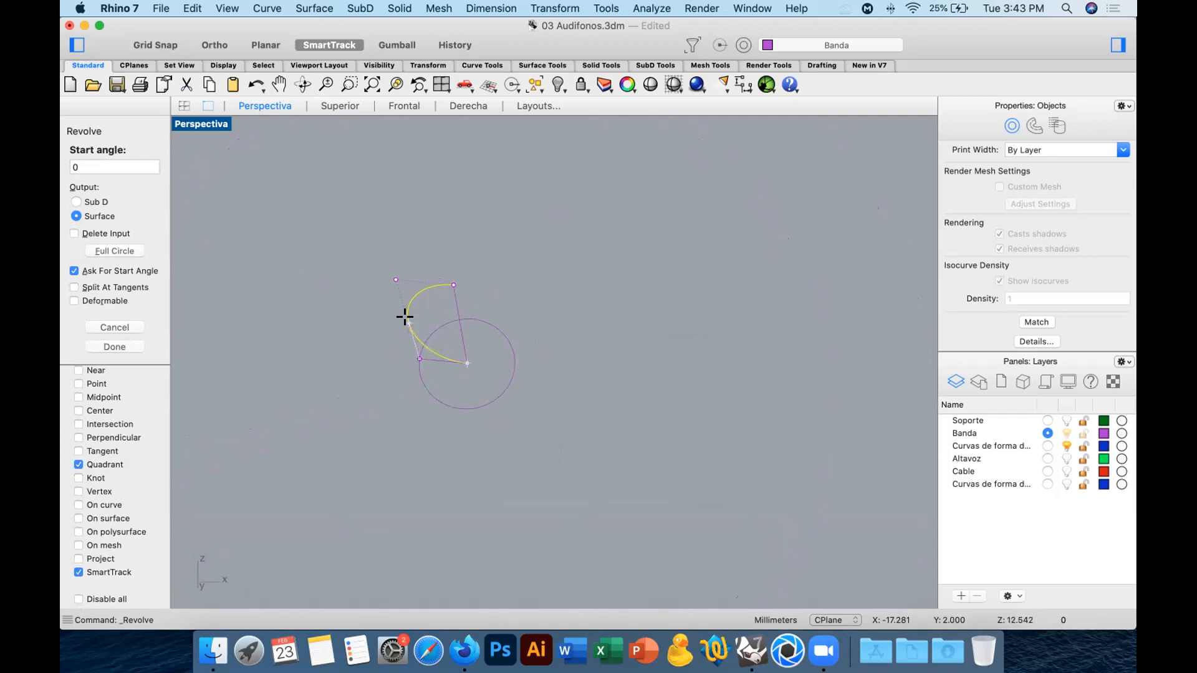
{"action": "left_click", "coordinate": [404, 317]}
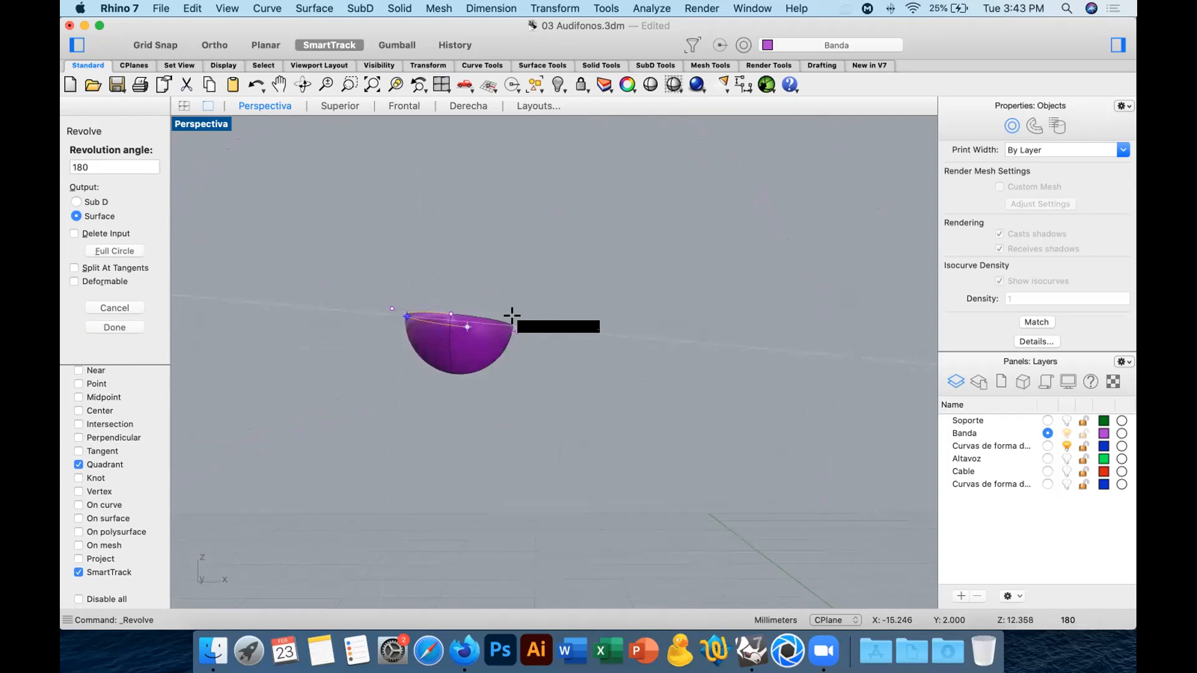
{"action": "left_click", "coordinate": [512, 315]}
{"action": "scroll", "coordinate": [577, 412], "scroll_direction": "up", "scroll_amount": 1}
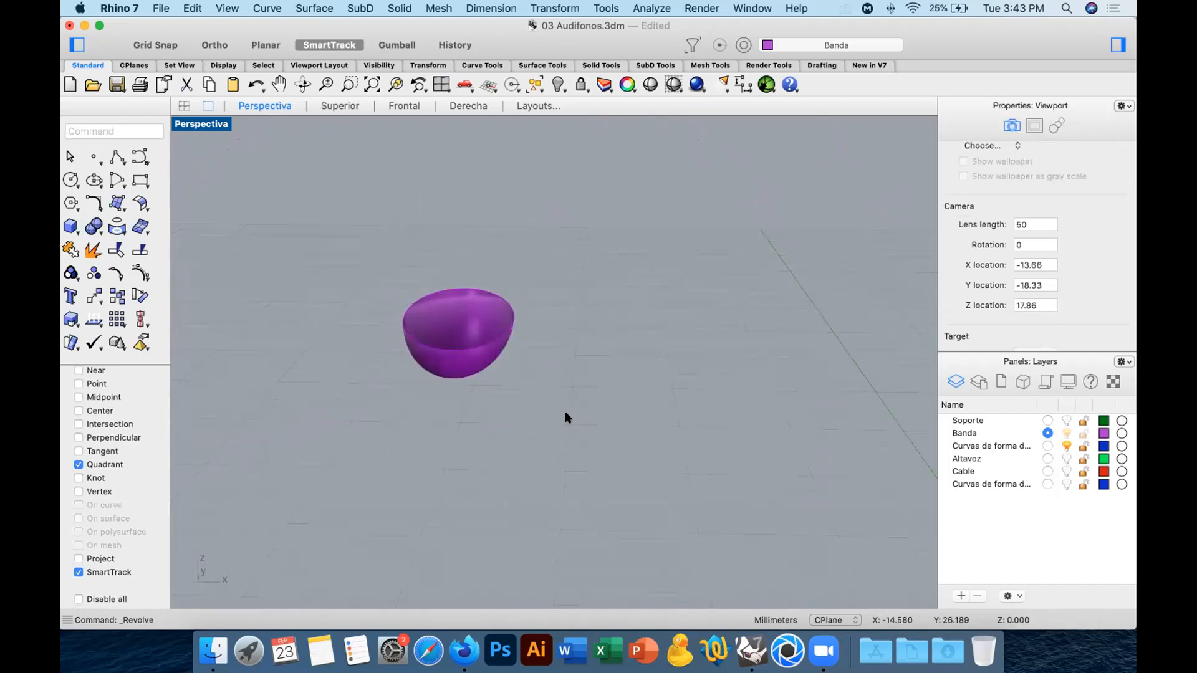
Unhide the band and inspect how the revolved cap fits its left end.
{"action": "right_click", "coordinate": [558, 85]}
{"action": "scroll", "coordinate": [645, 284], "scroll_direction": "down", "scroll_amount": 10}
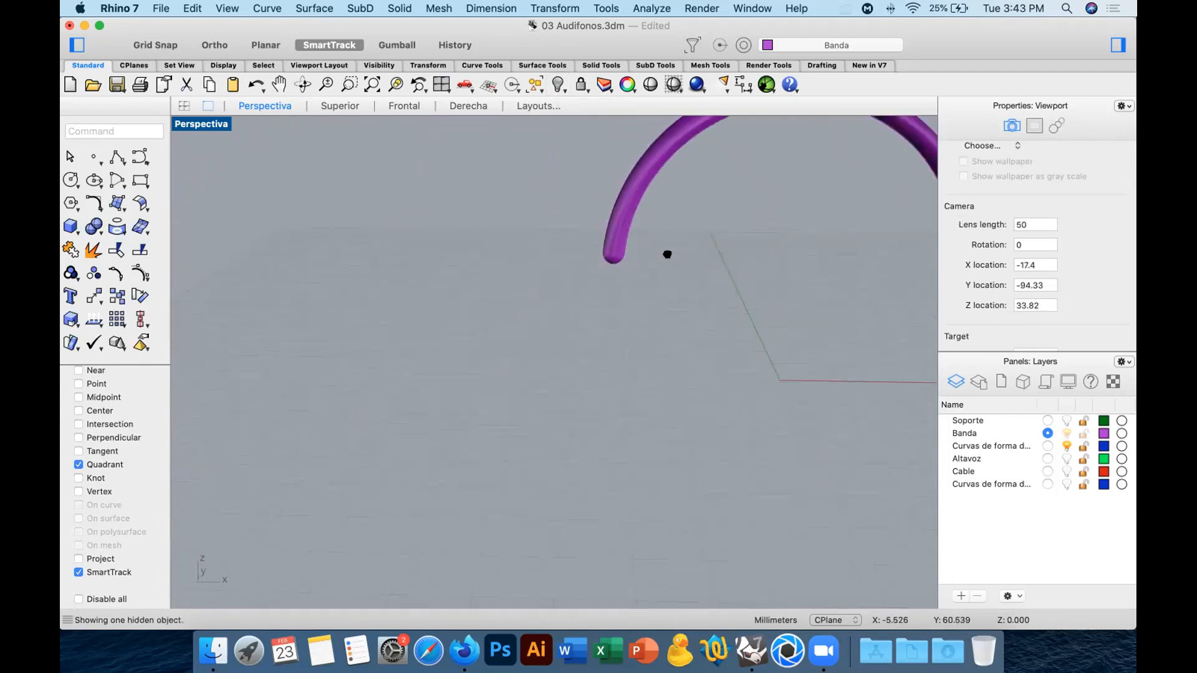
{"action": "right_click_drag", "start_coordinate": [667, 253], "coordinate": [537, 405], "text": "shift"}
{"action": "right_click_drag", "start_coordinate": [788, 331], "coordinate": [790, 325]}
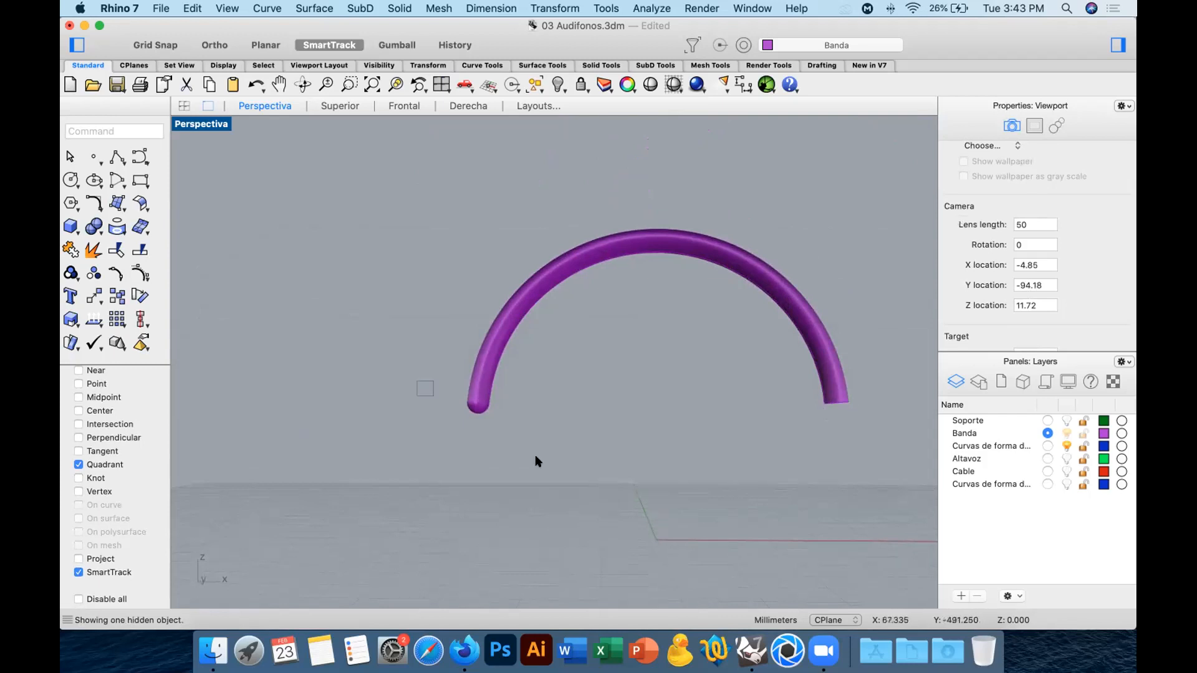
Mirror a copy of the end cap to the band's right end in the front view, about the vertical plane through the arc's top.
{"action": "left_click", "coordinate": [480, 404]}
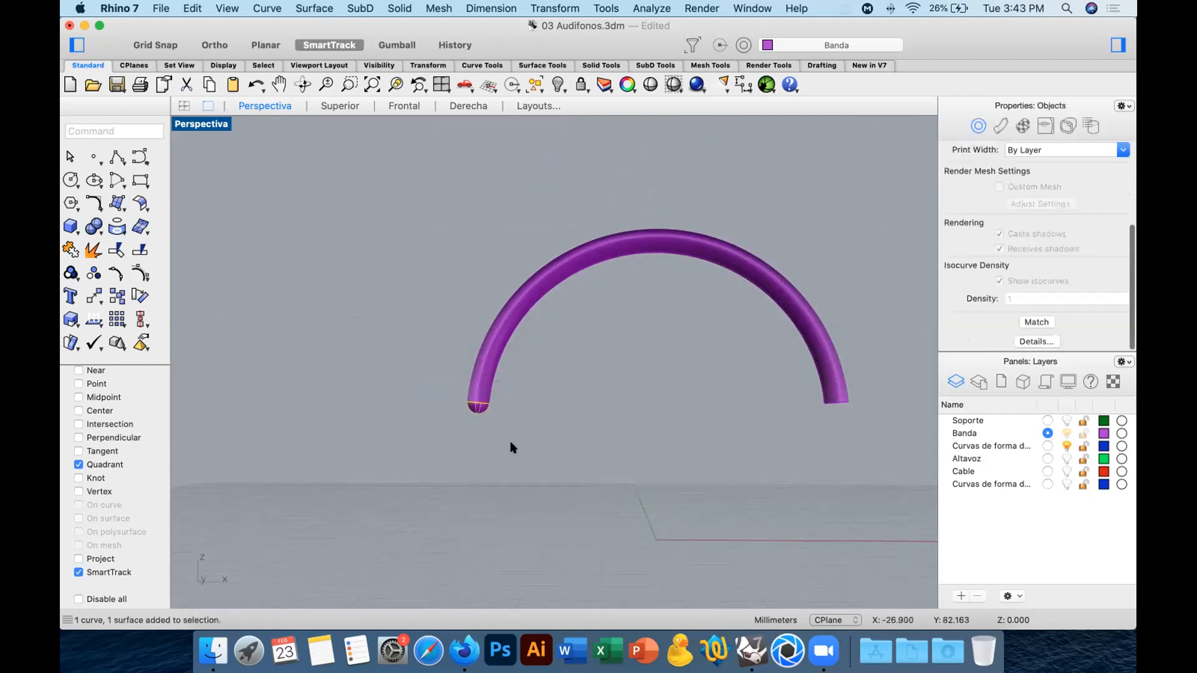
{"action": "left_click", "coordinate": [353, 109]}
{"action": "left_click", "coordinate": [409, 109]}
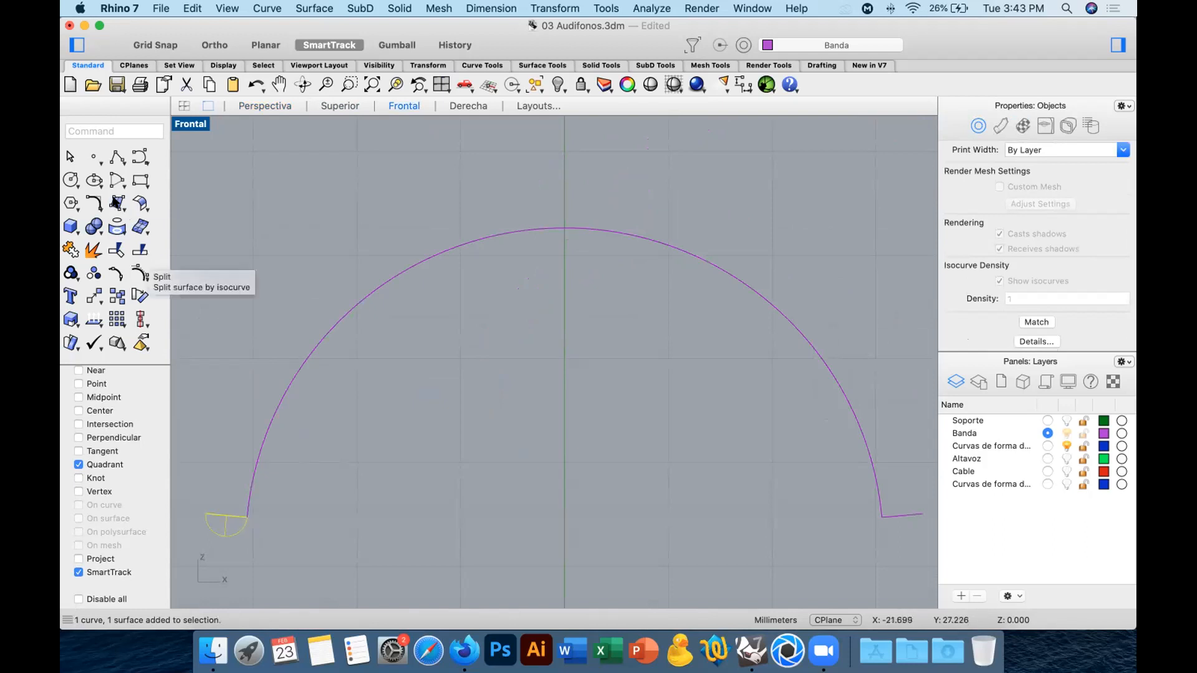
{"action": "left_click_drag", "start_coordinate": [114, 199], "coordinate": [66, 209]}
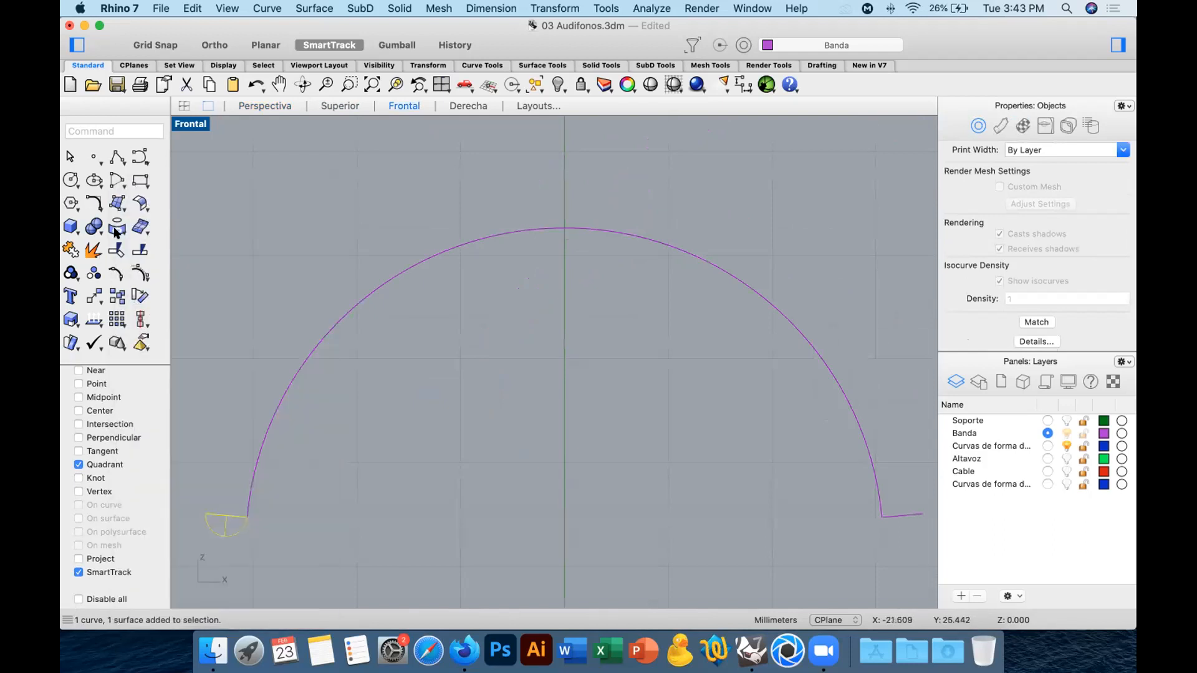
{"action": "left_click_drag", "start_coordinate": [95, 297], "coordinate": [195, 198]}
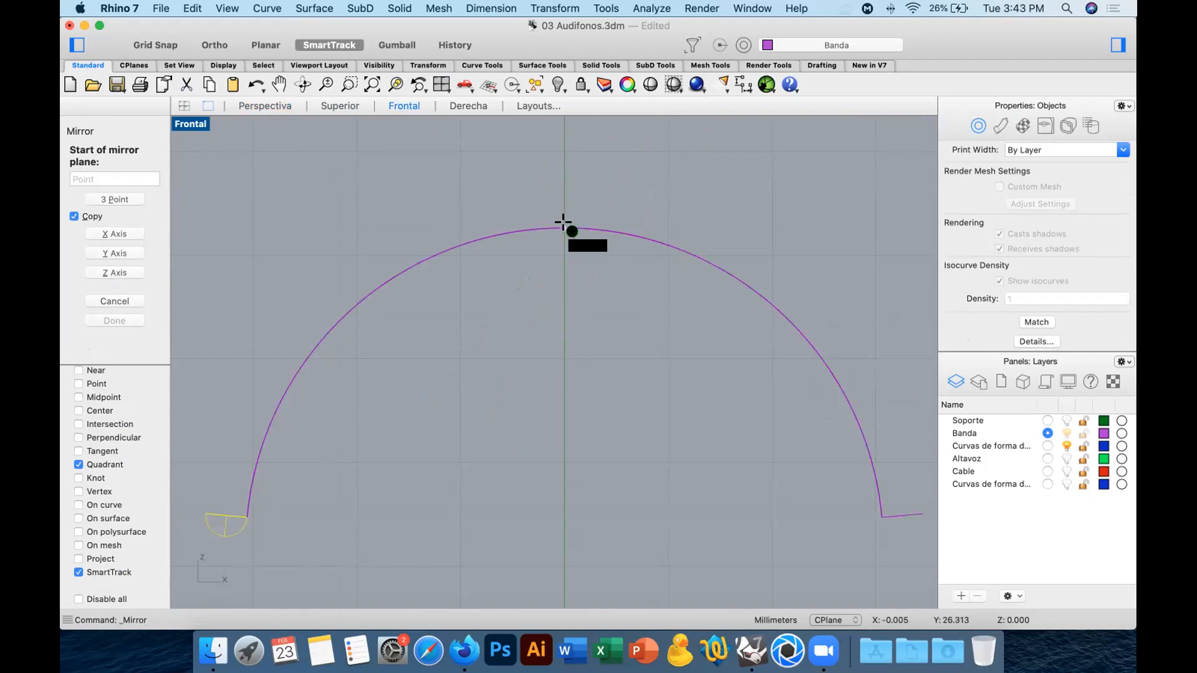
{"action": "left_click", "coordinate": [563, 223]}
{"action": "key", "text": "shift"}
{"action": "left_click", "coordinate": [574, 487]}
{"action": "scroll", "coordinate": [697, 375], "scroll_direction": "down", "scroll_amount": 3}
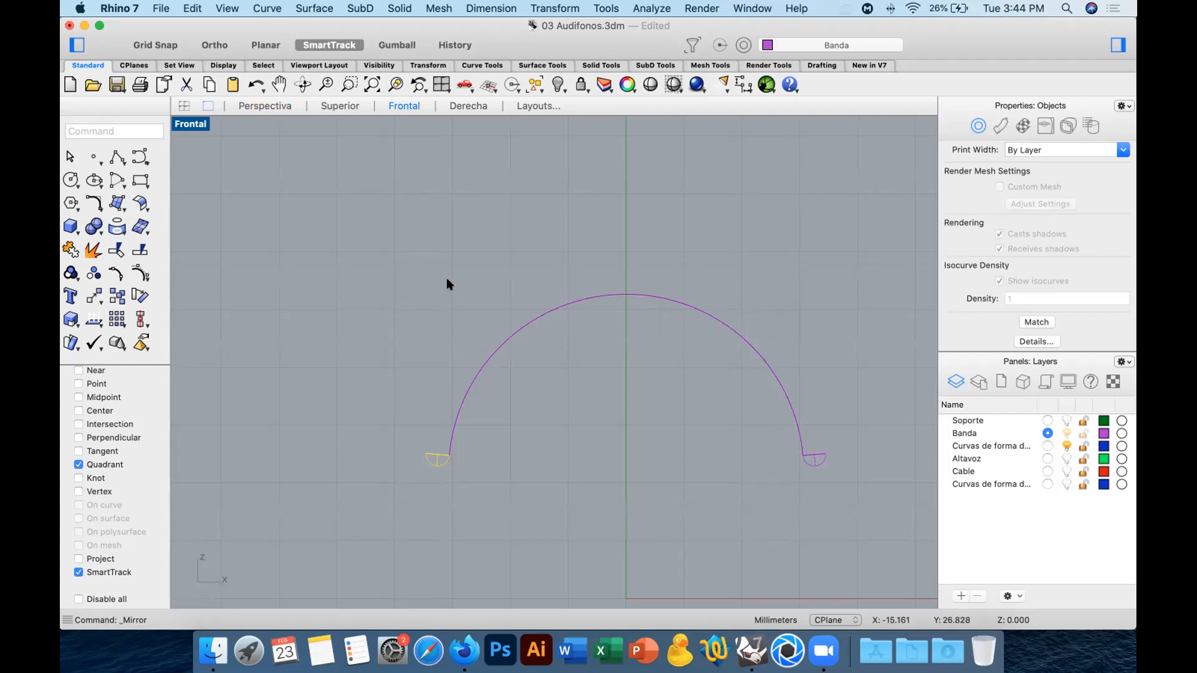
Join the band with both end caps into one polysurface, then check it in perspective.
{"action": "left_click", "coordinate": [260, 105]}
{"action": "mouse_move", "coordinate": [674, 376]}
{"action": "right_mouse_down"}
{"action": "mouse_move", "coordinate": [685, 396]}
{"action": "mouse_move", "coordinate": [518, 392]}
{"action": "right_mouse_up"}
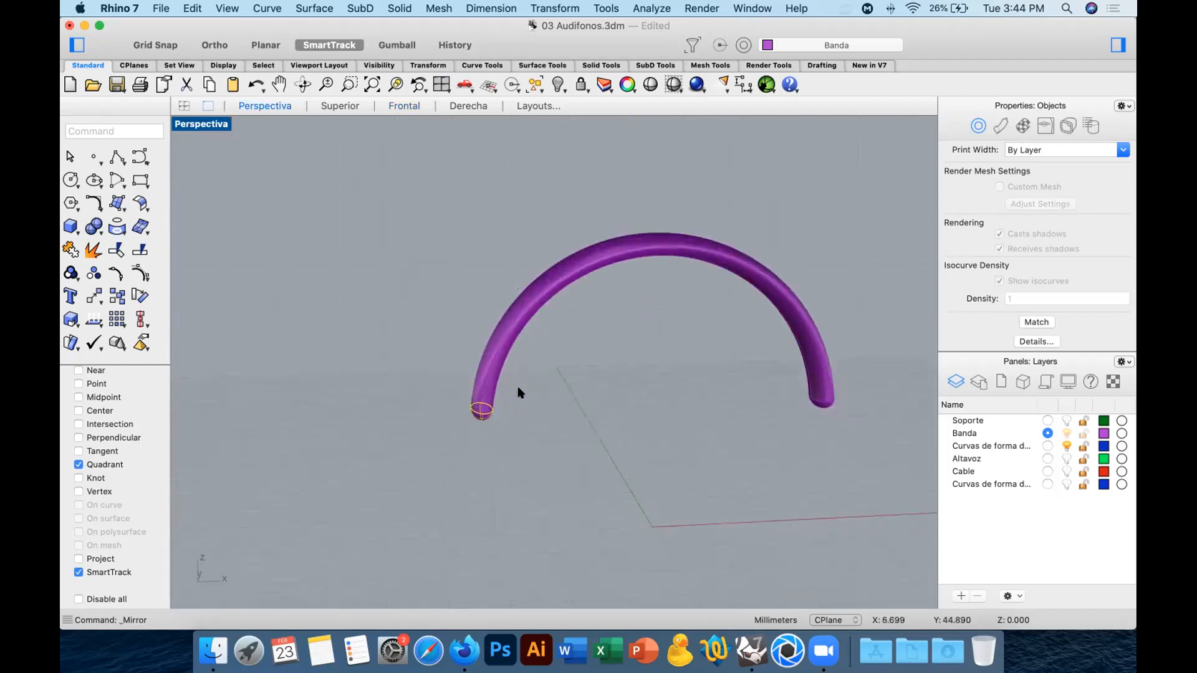
{"action": "left_click", "coordinate": [500, 345]}
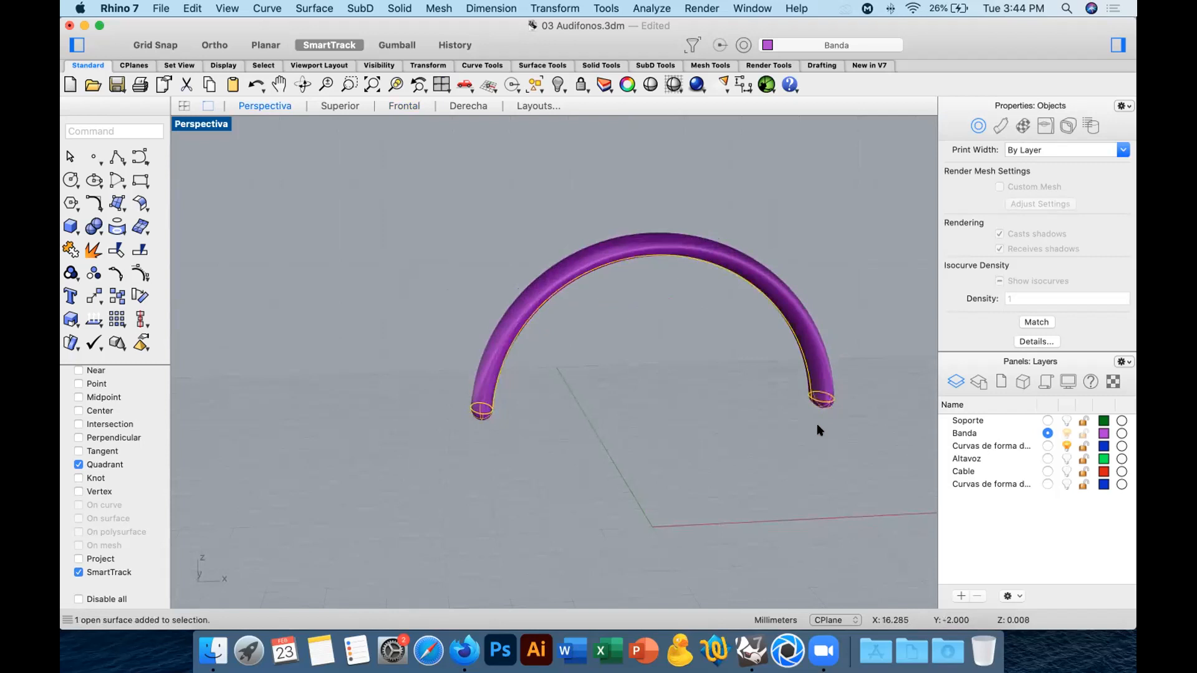
{"action": "left_click", "coordinate": [71, 250]}
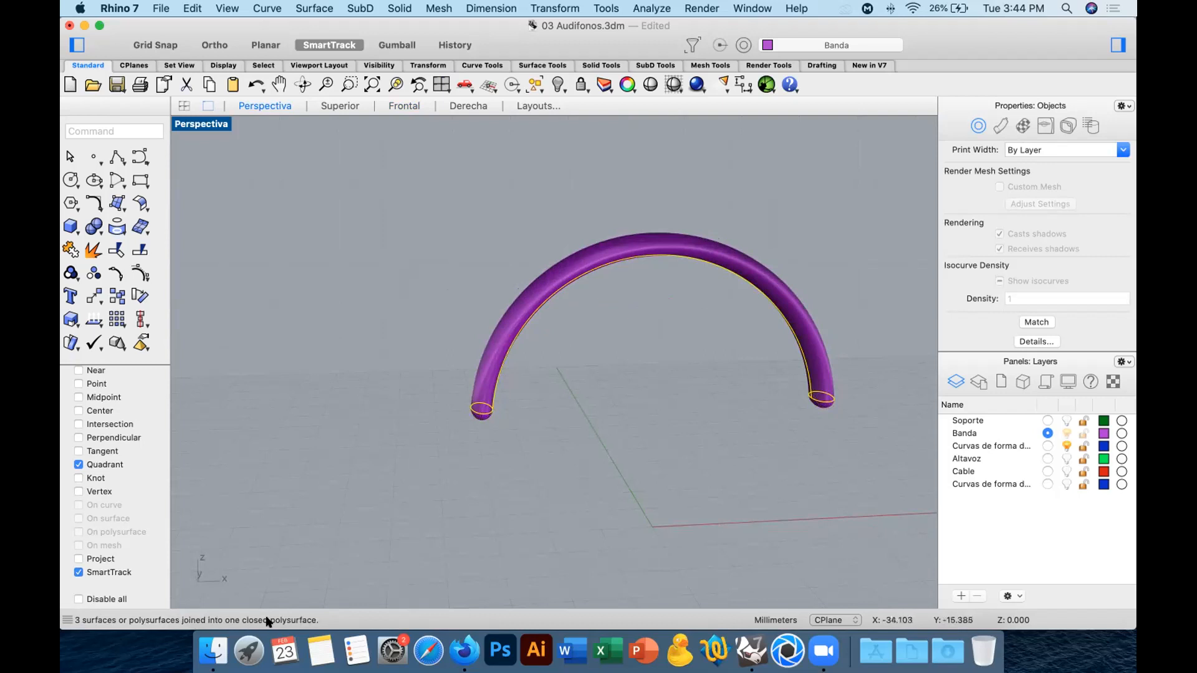
{"action": "left_click", "coordinate": [599, 427]}
{"action": "right_click_drag", "start_coordinate": [601, 395], "coordinate": [557, 427]}
Undo the join, the mirrored cap, the revolve and the earlier edits until the band's full end ellipse is restored.
{"action": "key", "text": "super+z"}
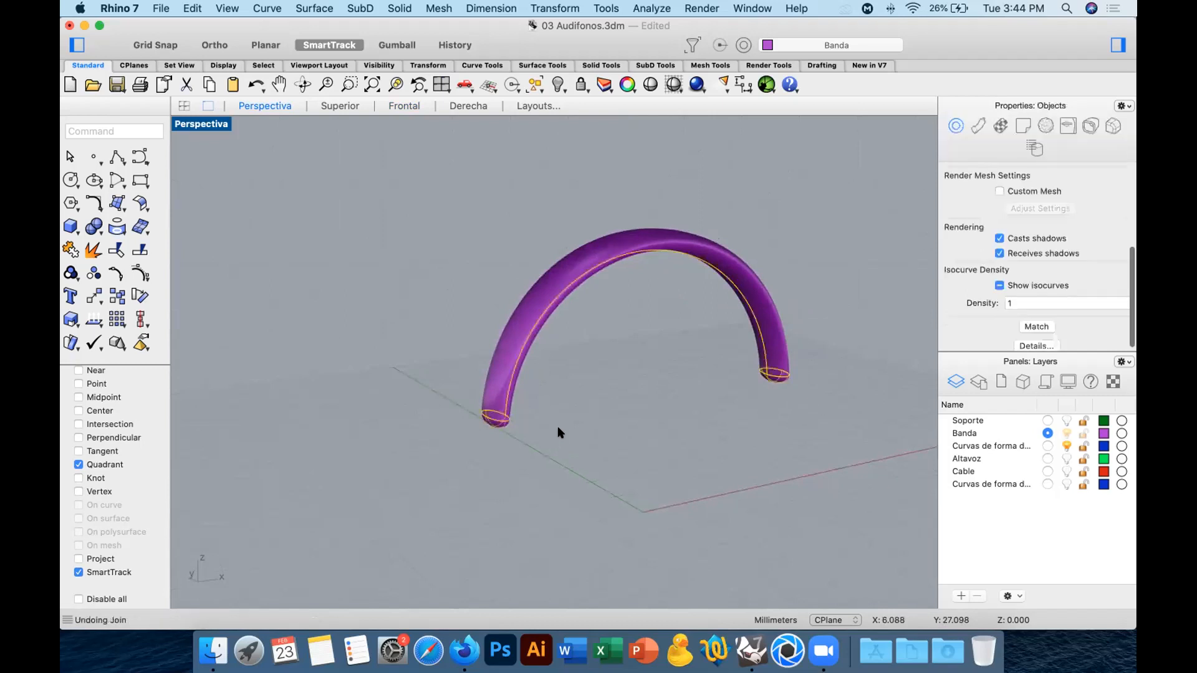
{"action": "key", "text": "super+z"}
{"action": "key", "text": "super+z"}
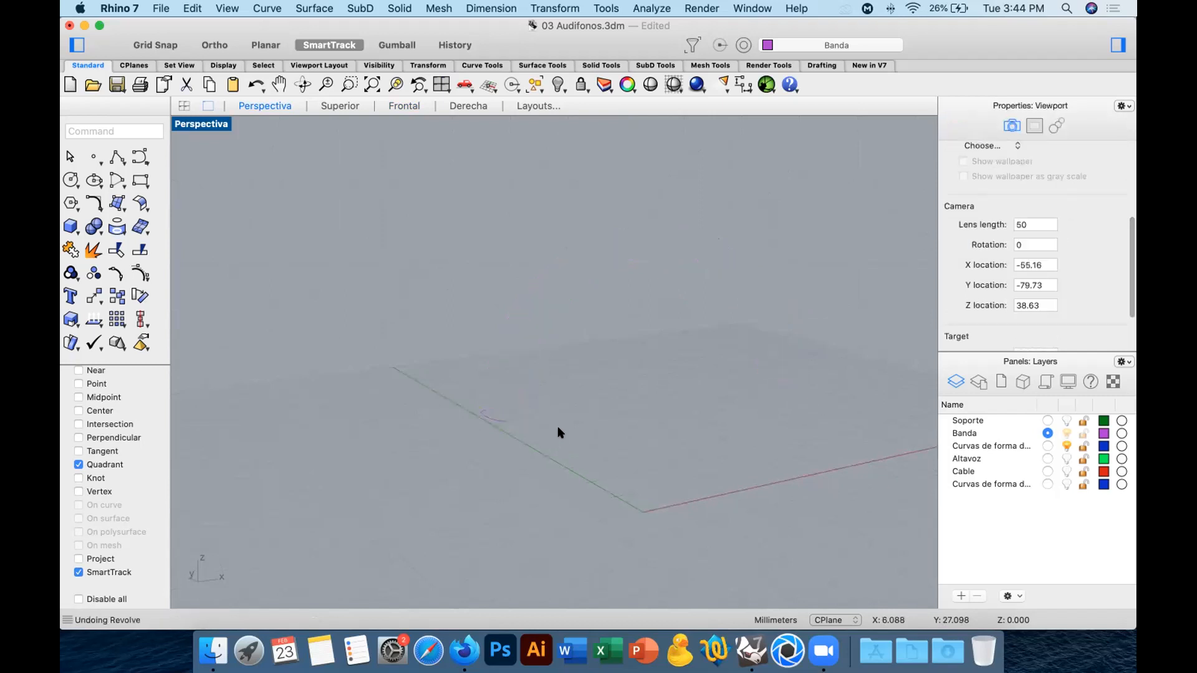
{"action": "key", "text": "super+z"}
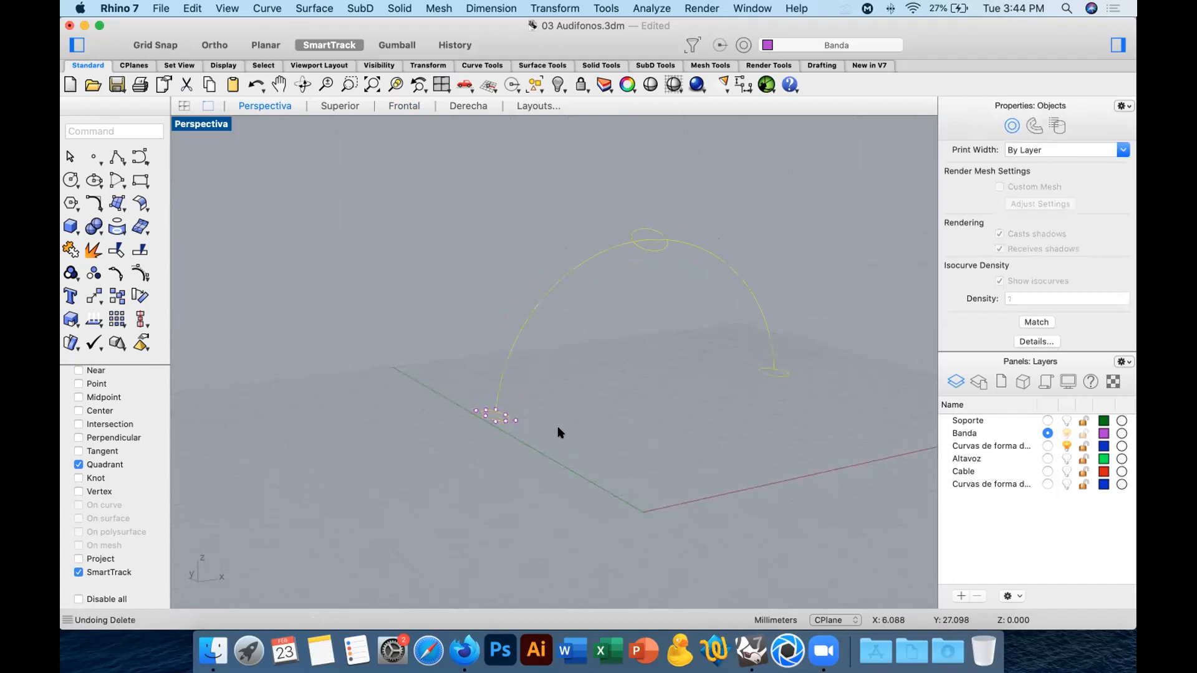
{"action": "key", "text": "super+z"}
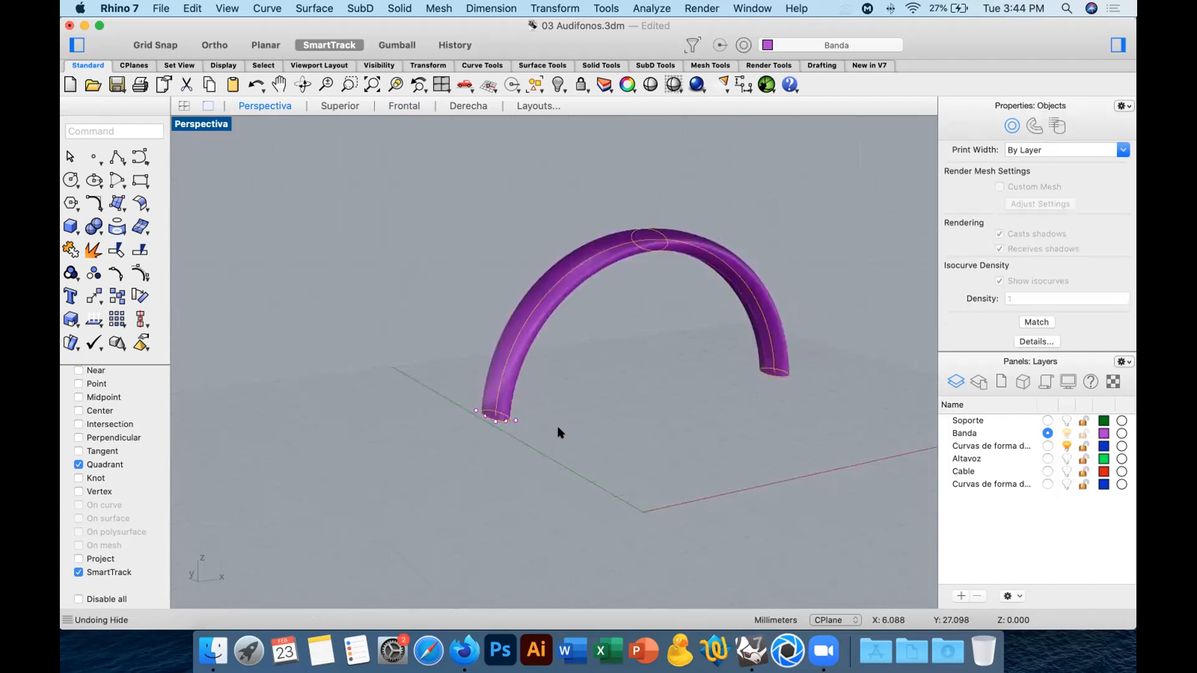
{"action": "key", "text": "super+z"}
Isolate the ellipse at the band's left end.
{"action": "left_click_drag", "start_coordinate": [447, 400], "coordinate": [554, 462]}
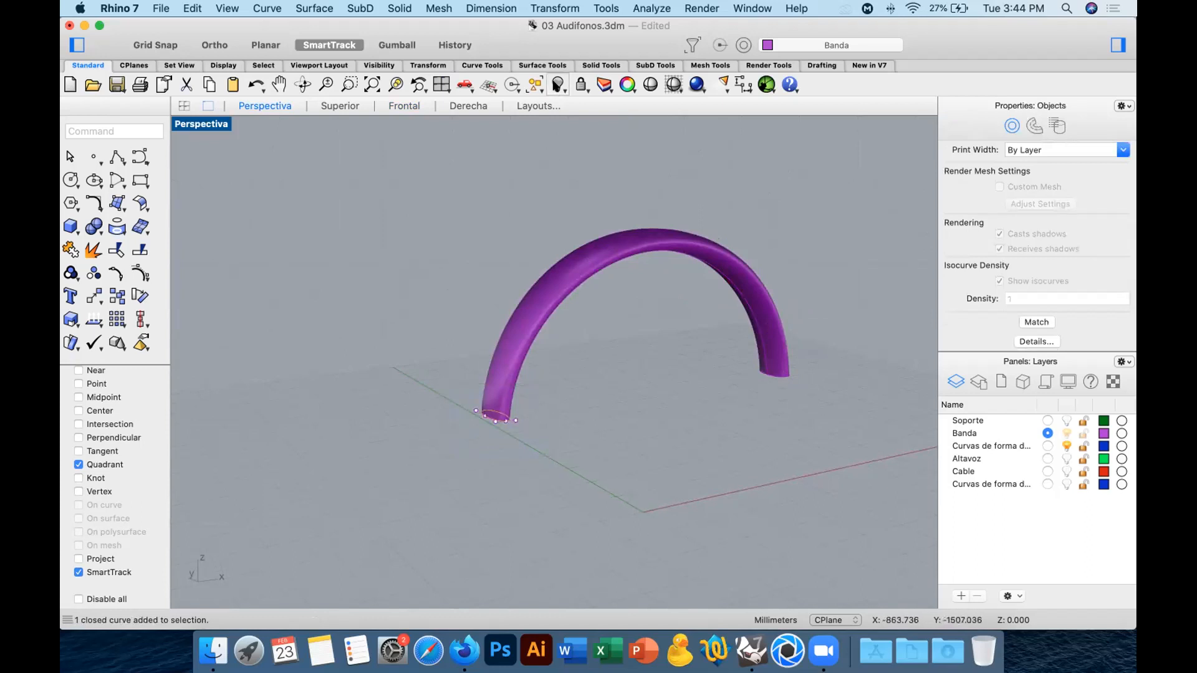
{"action": "left_click", "coordinate": [558, 87]}
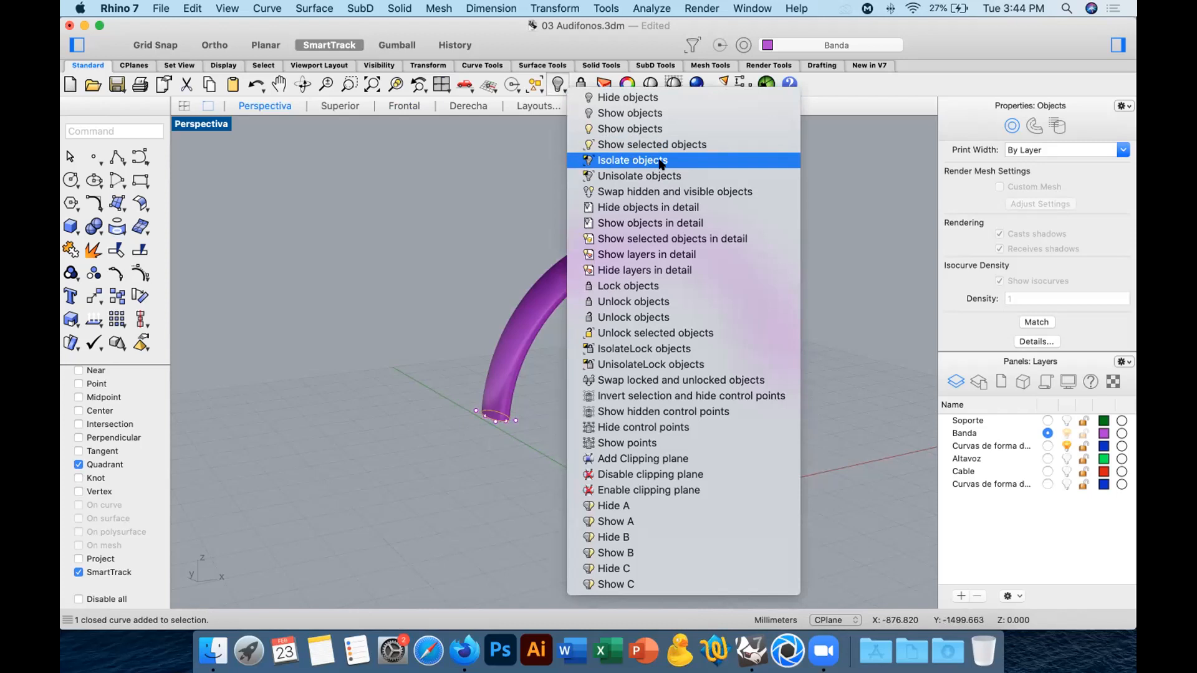
{"action": "left_click", "coordinate": [659, 160]}
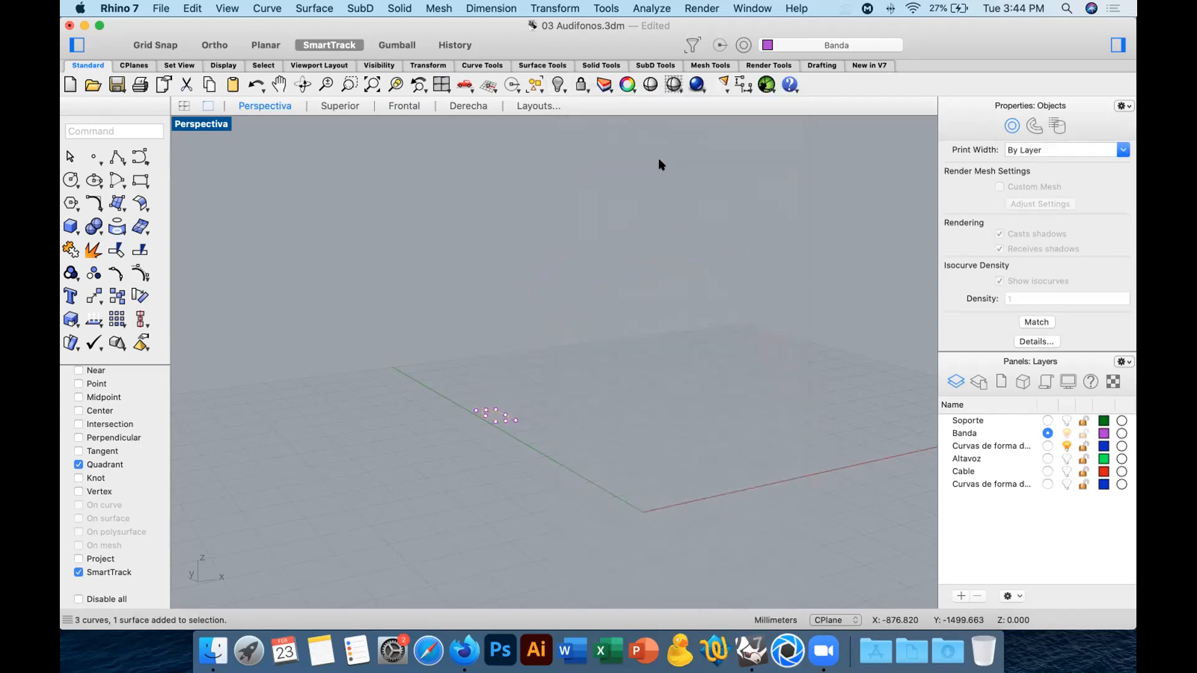
{"action": "left_click", "coordinate": [599, 302]}
{"action": "right_click_drag", "start_coordinate": [510, 440], "coordinate": [474, 329], "text": "ctrl"}
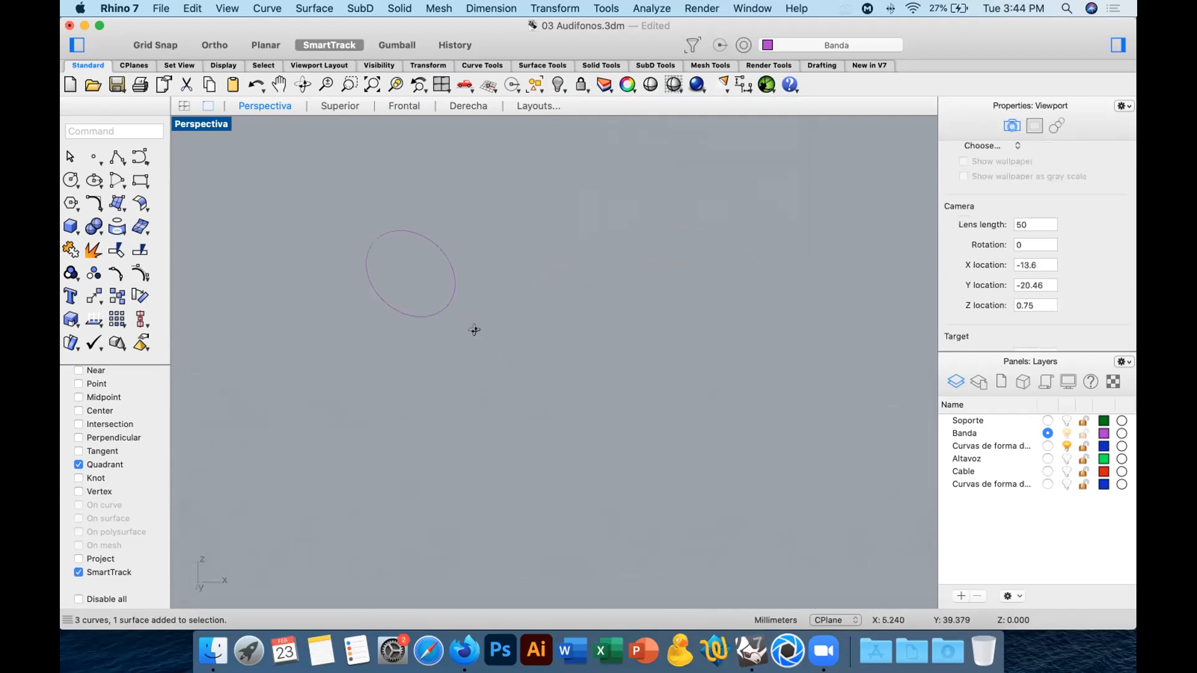
Draw a 4 mm dividing line across the isolated ellipse between its two opposite quadrants.
{"action": "left_click", "coordinate": [115, 156]}
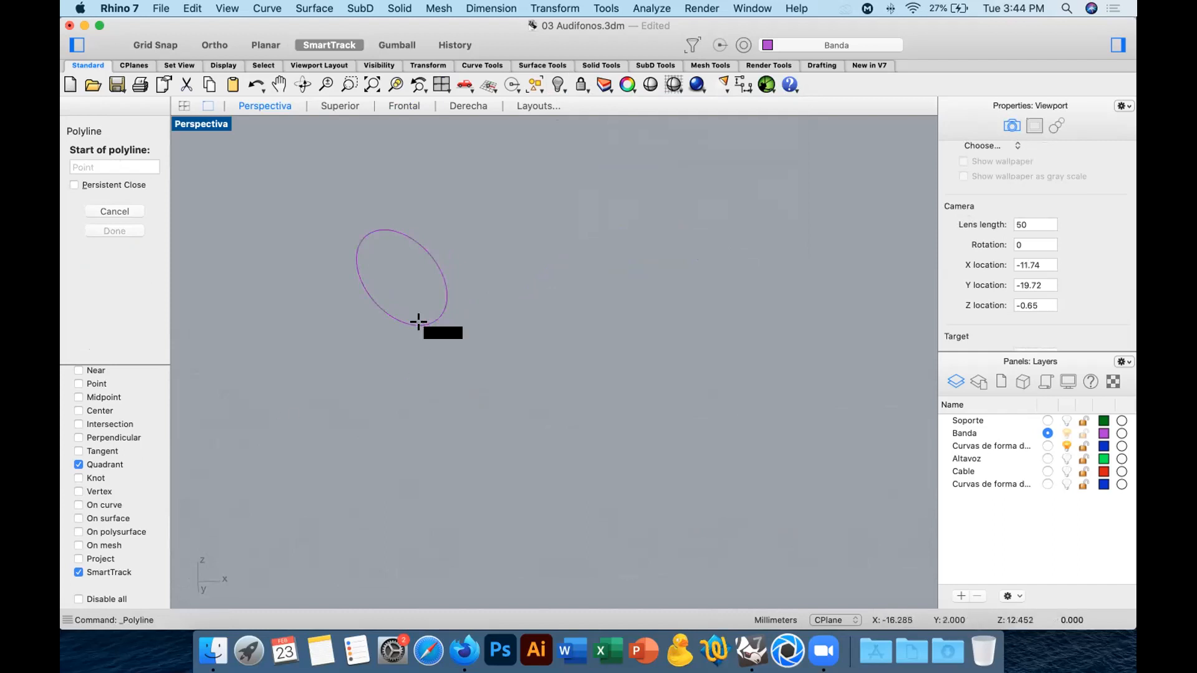
{"action": "left_click", "coordinate": [418, 323]}
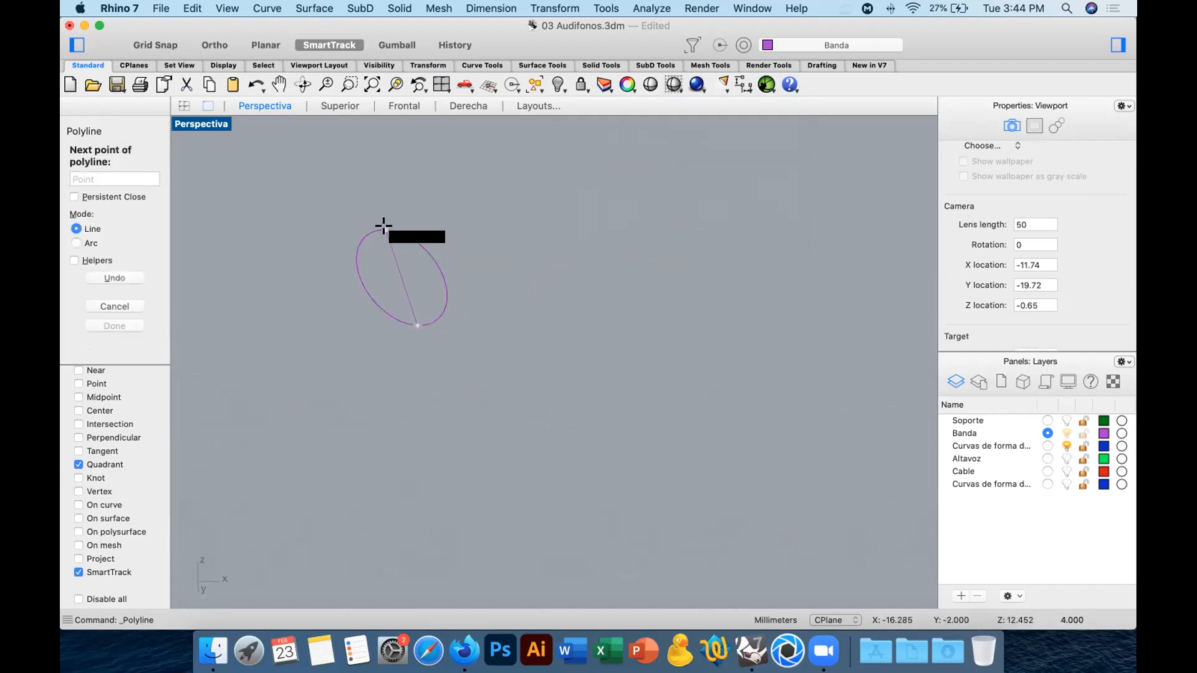
{"action": "left_click", "coordinate": [383, 226]}
{"action": "key", "text": "Return"}
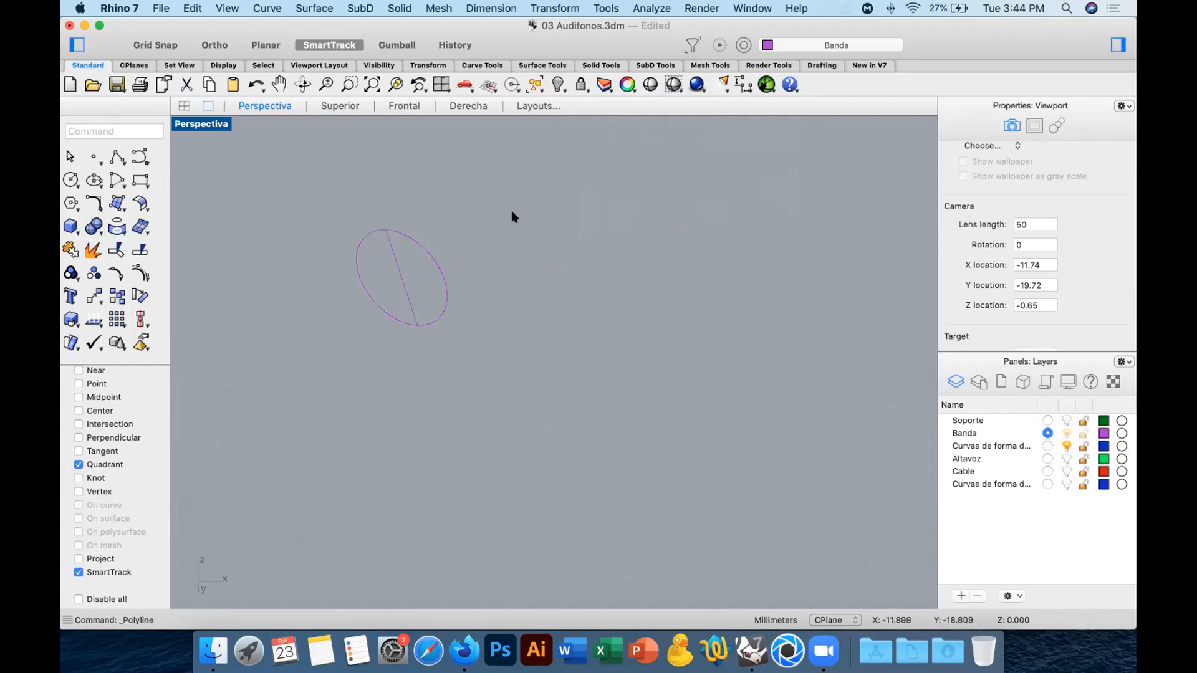
Trim away the ellipse's right half and the dividing line, keeping only the left half.
{"action": "left_click_drag", "start_coordinate": [415, 293], "coordinate": [347, 352]}
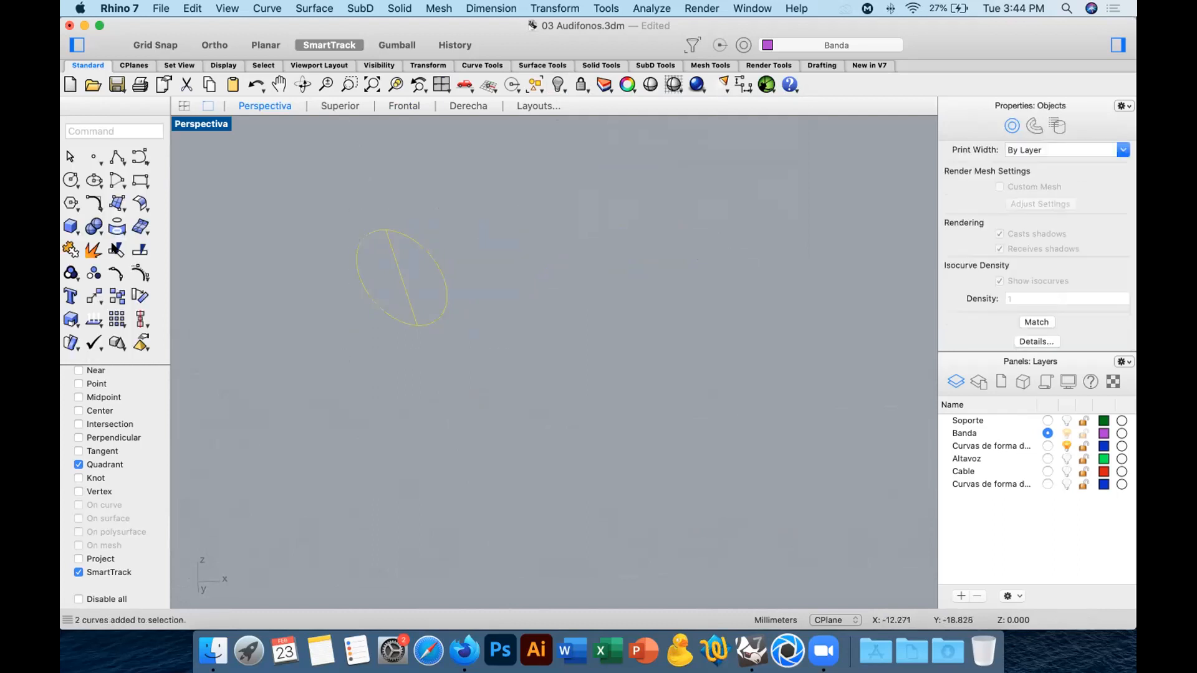
{"action": "left_click", "coordinate": [115, 250]}
{"action": "left_click_drag", "start_coordinate": [485, 265], "coordinate": [395, 289]}
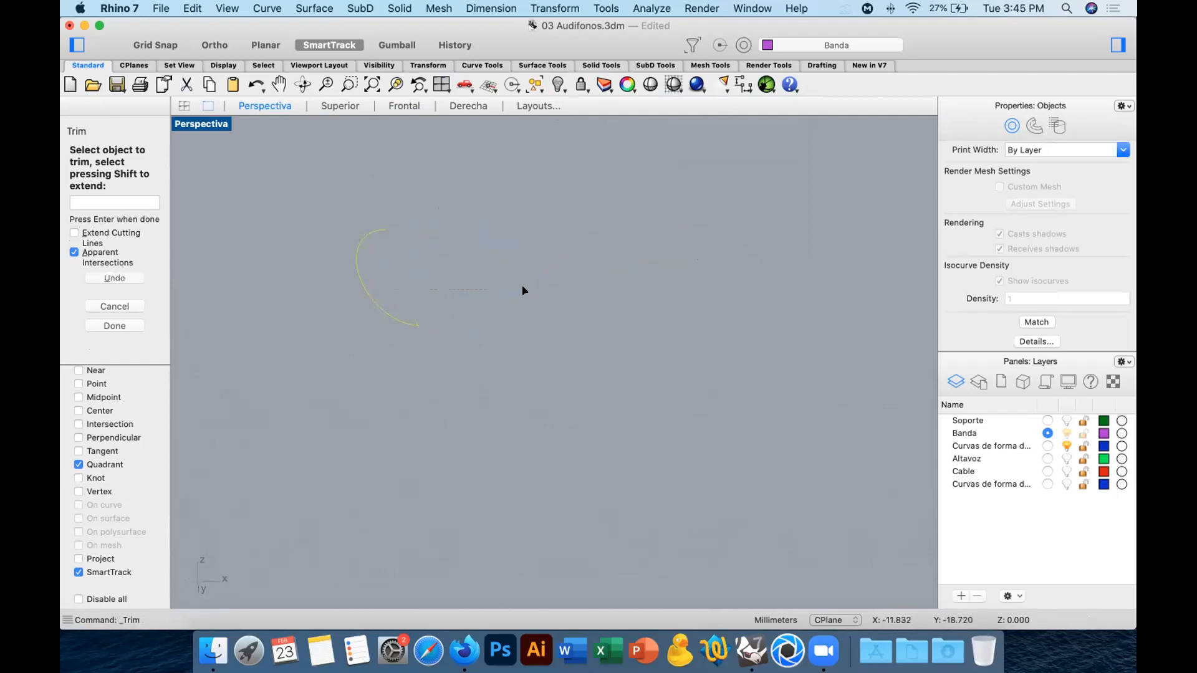
{"action": "key", "text": "Return"}
Revolve the half ellipse 180 degrees from start angle 0 about the axis through its endpoints, then unhide the other objects.
{"action": "left_click", "coordinate": [116, 204]}
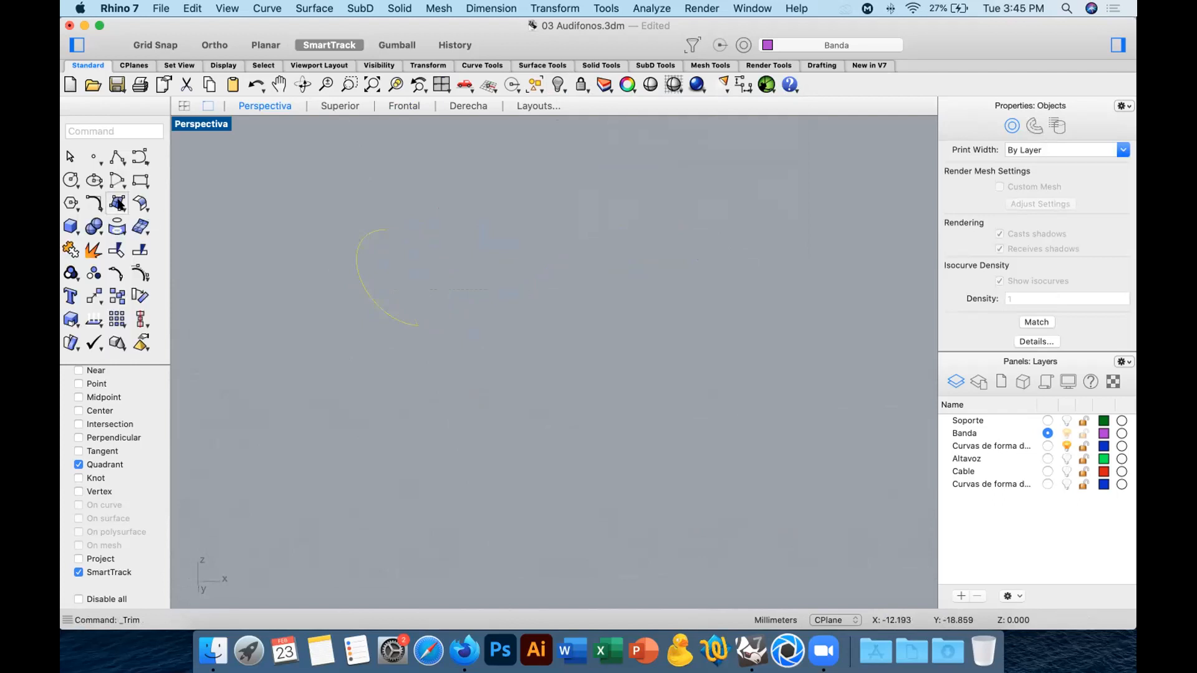
{"action": "left_click", "coordinate": [253, 521]}
{"action": "left_click", "coordinate": [417, 325]}
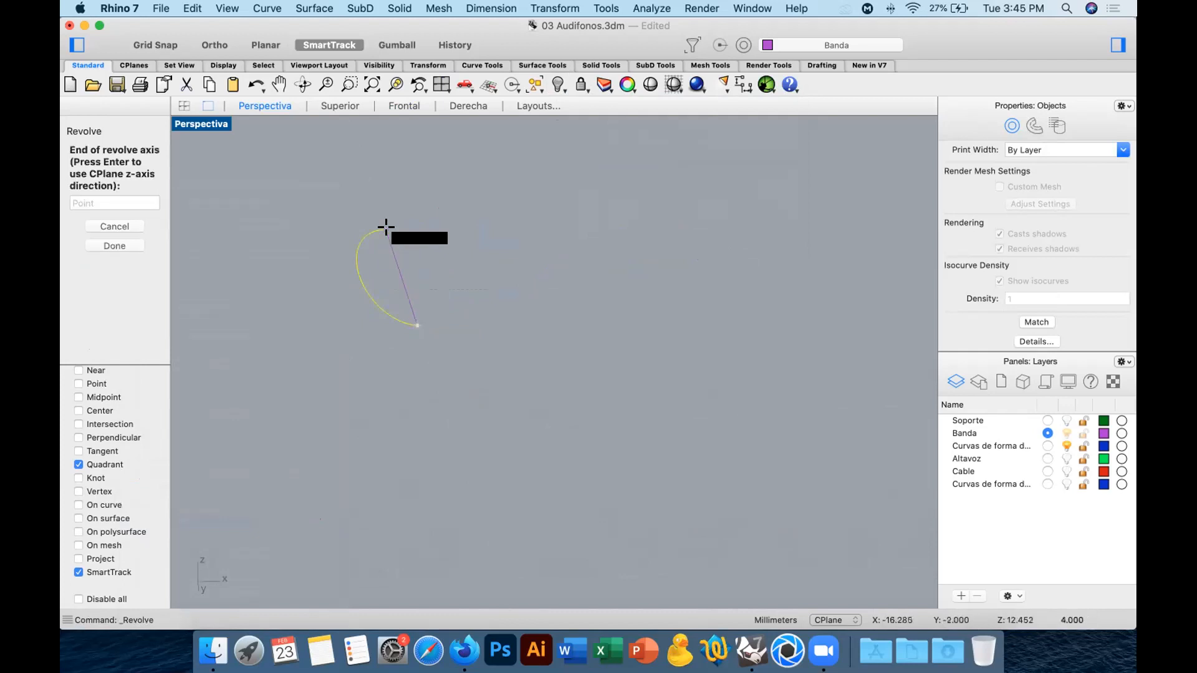
{"action": "left_click", "coordinate": [386, 228]}
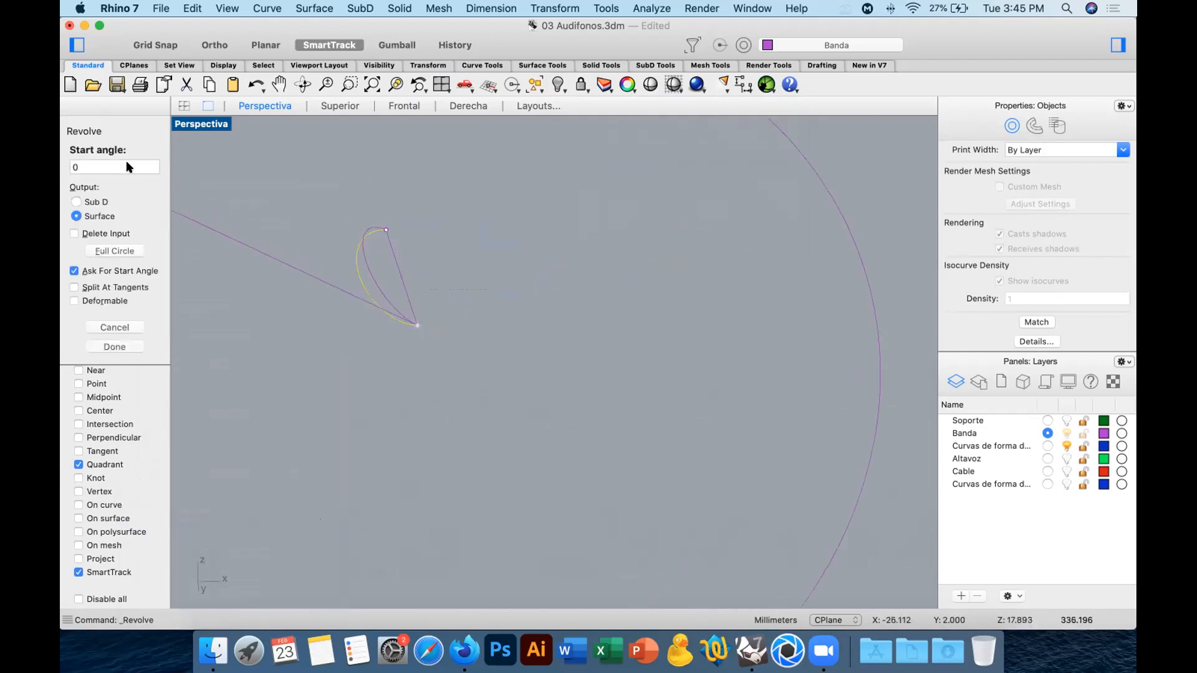
{"action": "key", "text": "Return"}
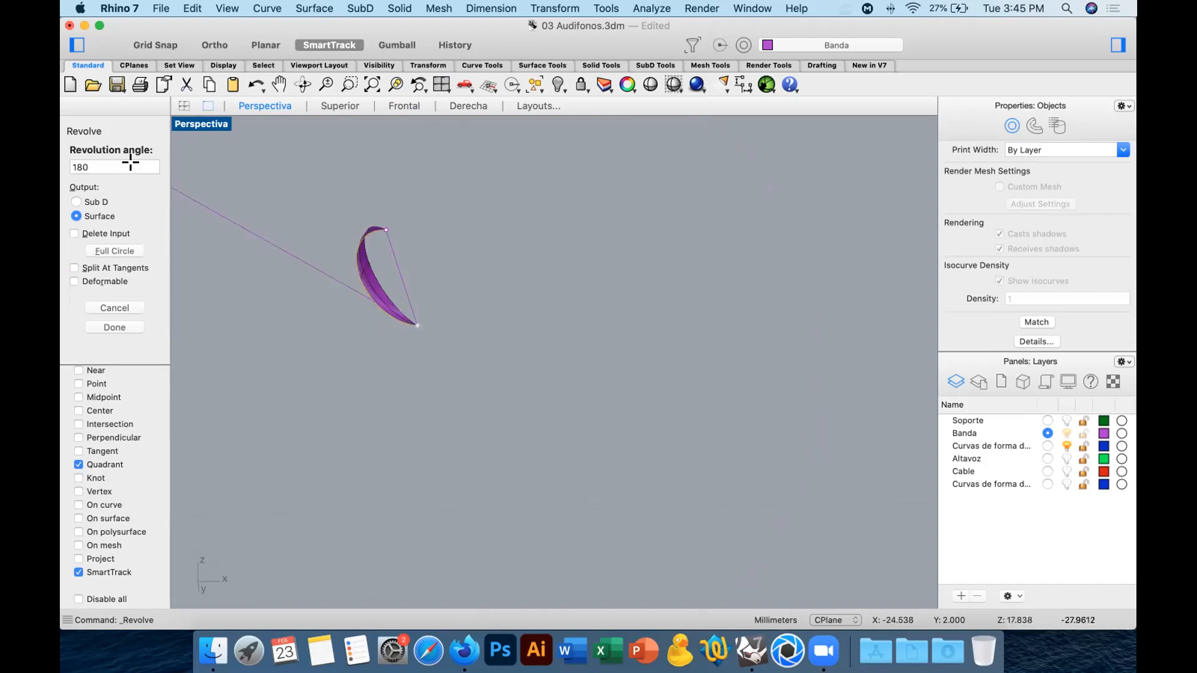
{"action": "key", "text": "Return"}
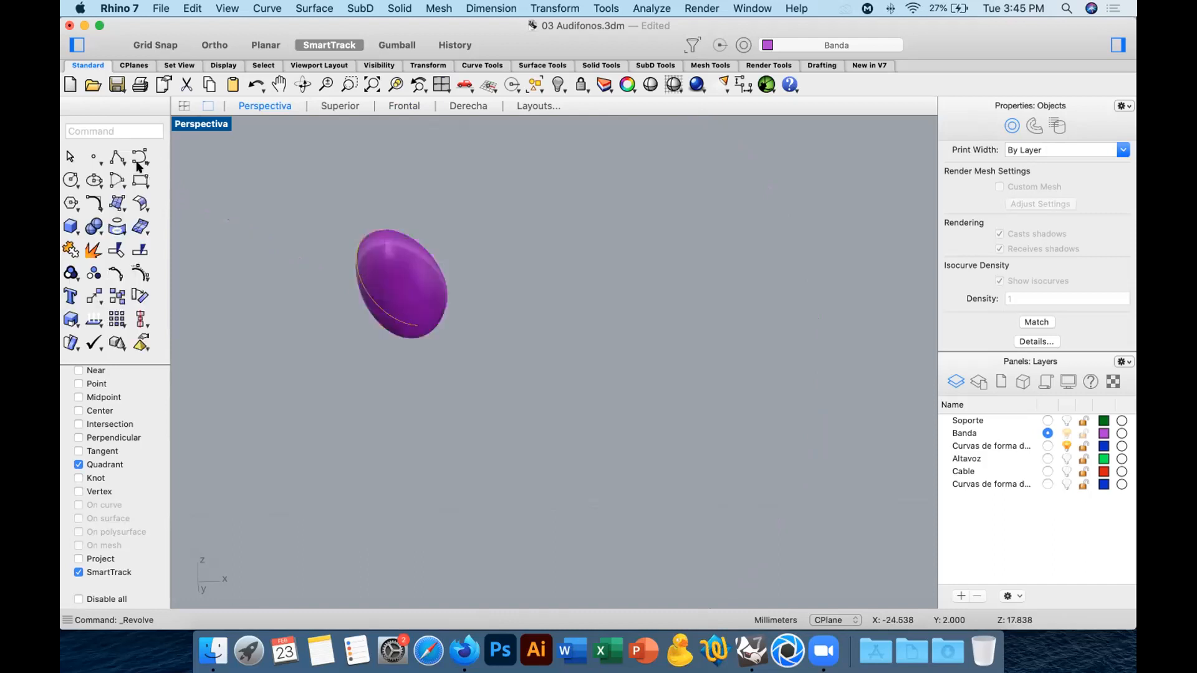
{"action": "right_click_drag", "start_coordinate": [368, 296], "coordinate": [369, 340]}
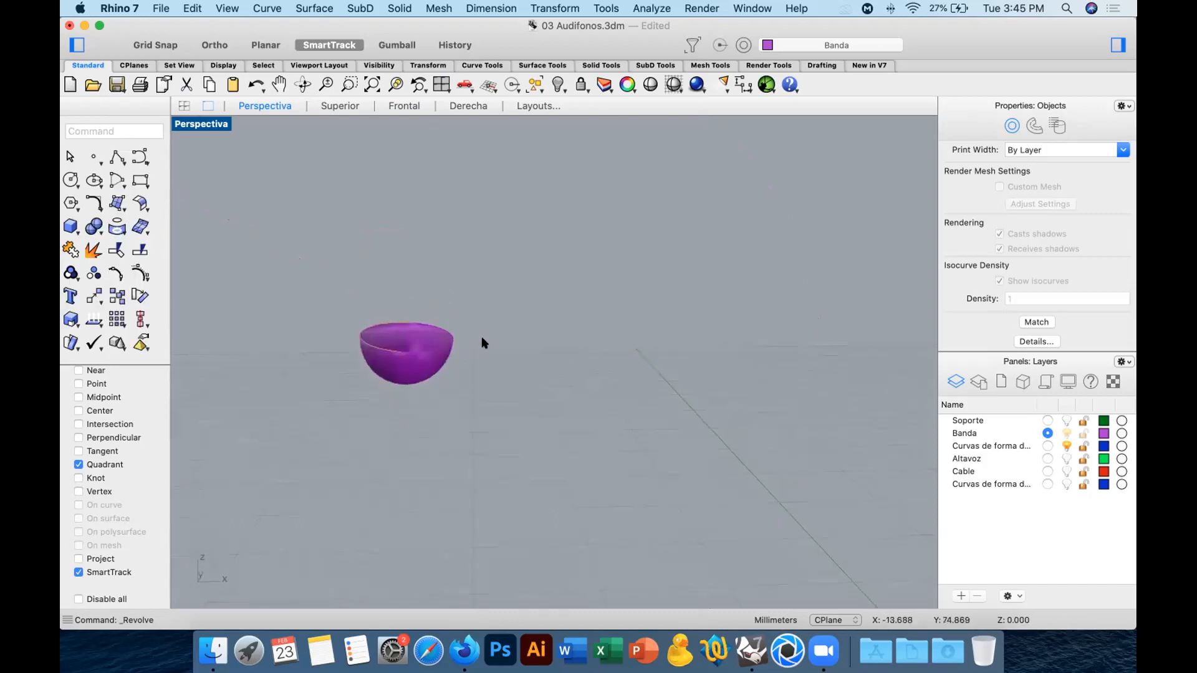
{"action": "right_click", "coordinate": [558, 84]}
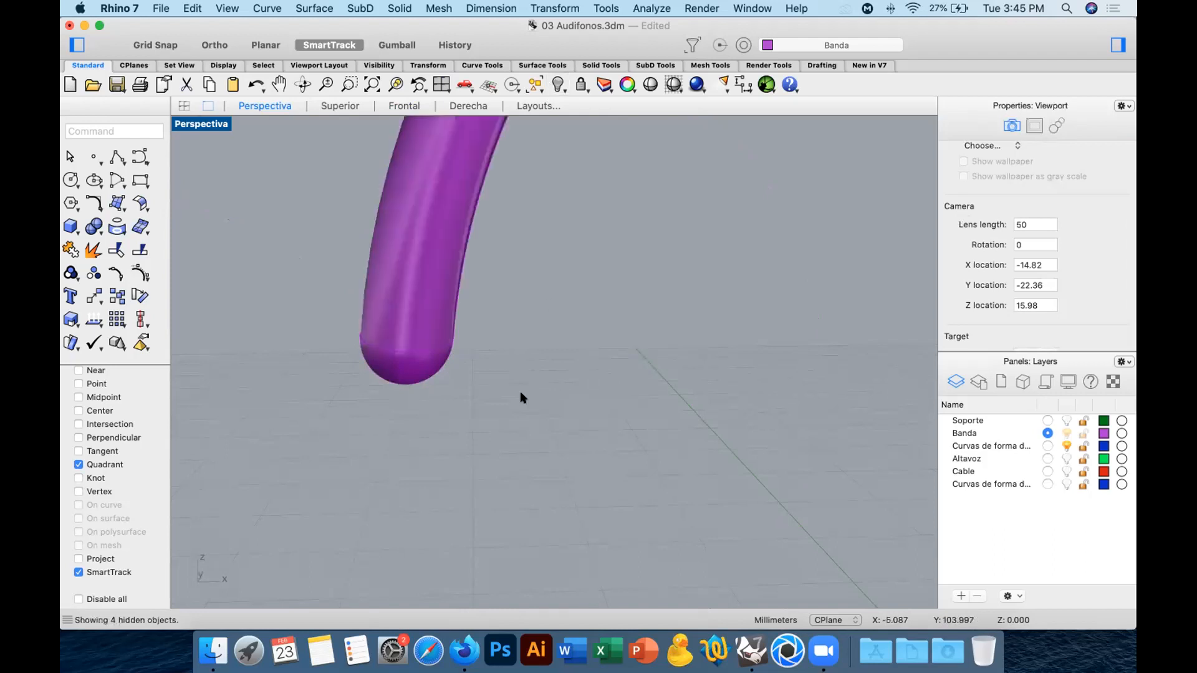
Mirror the band's left end cap to its right end about the vertical axis through the top of the arch in the front view.
{"action": "left_click", "coordinate": [413, 374]}
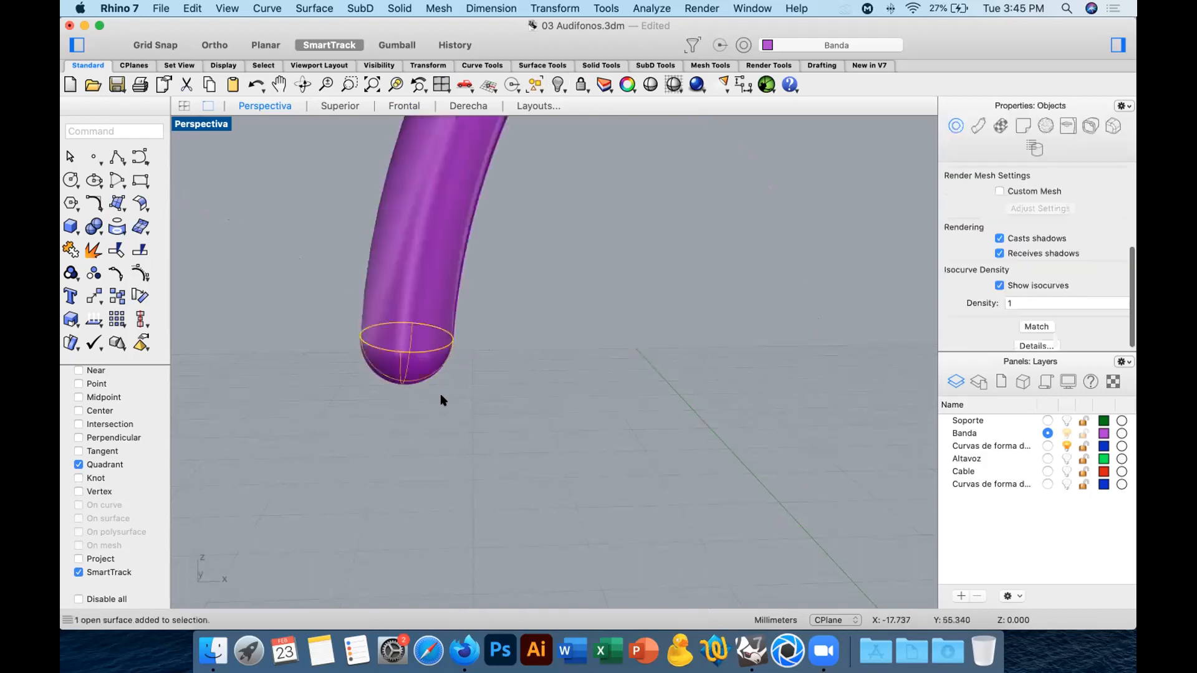
{"action": "left_click", "coordinate": [413, 105]}
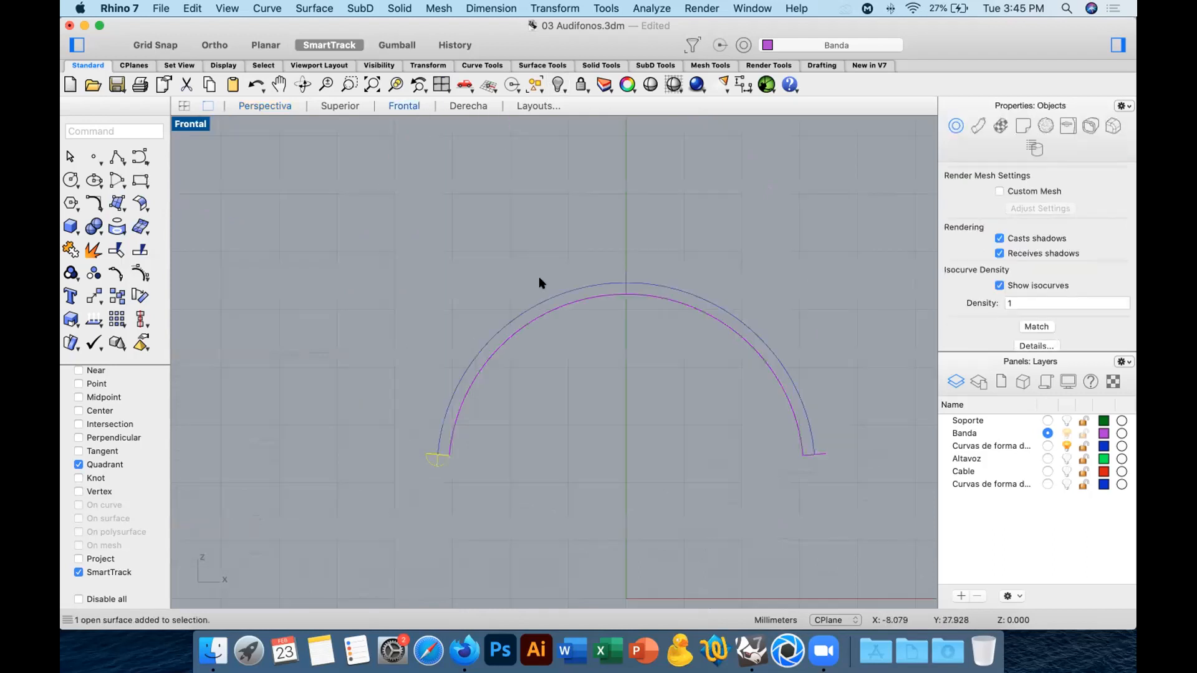
{"action": "left_click", "coordinate": [124, 202]}
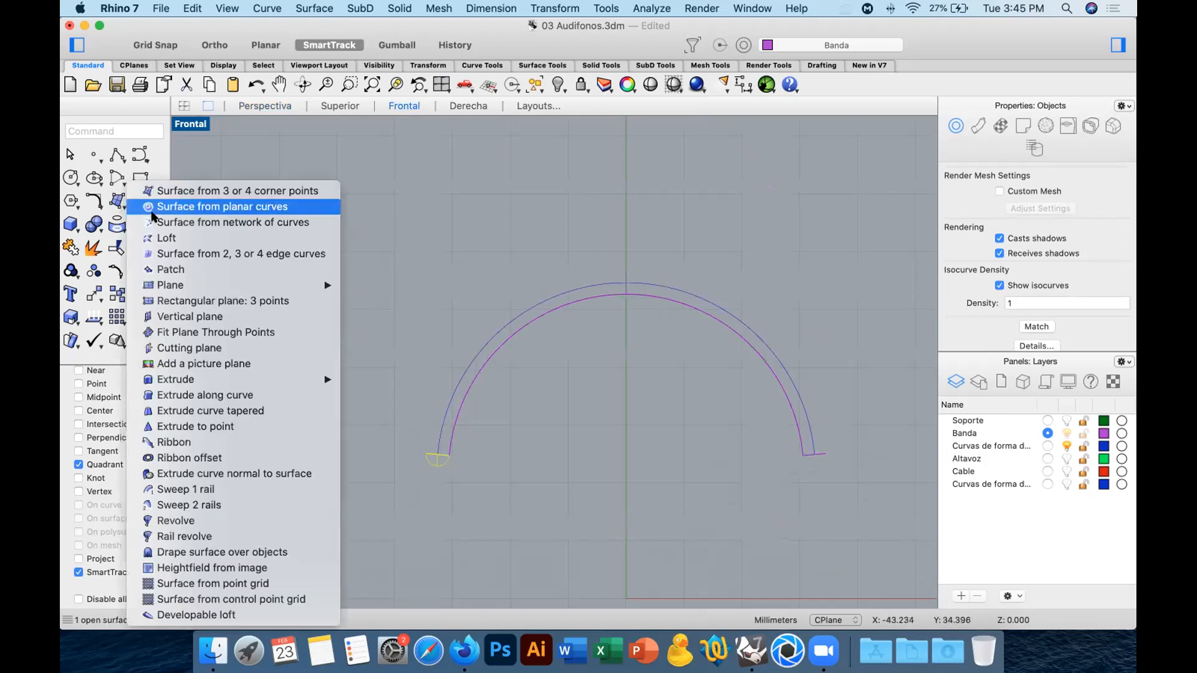
{"action": "left_click", "coordinate": [63, 250]}
{"action": "left_click", "coordinate": [94, 297]}
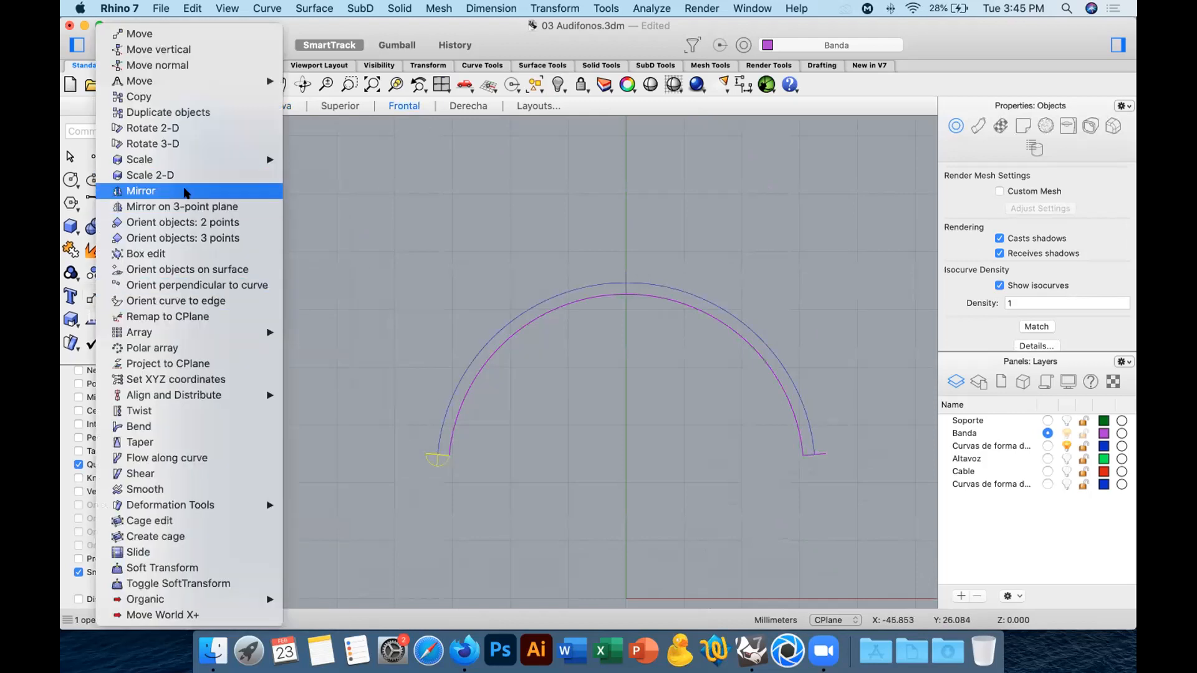
{"action": "left_click", "coordinate": [187, 187]}
{"action": "left_click", "coordinate": [626, 295]}
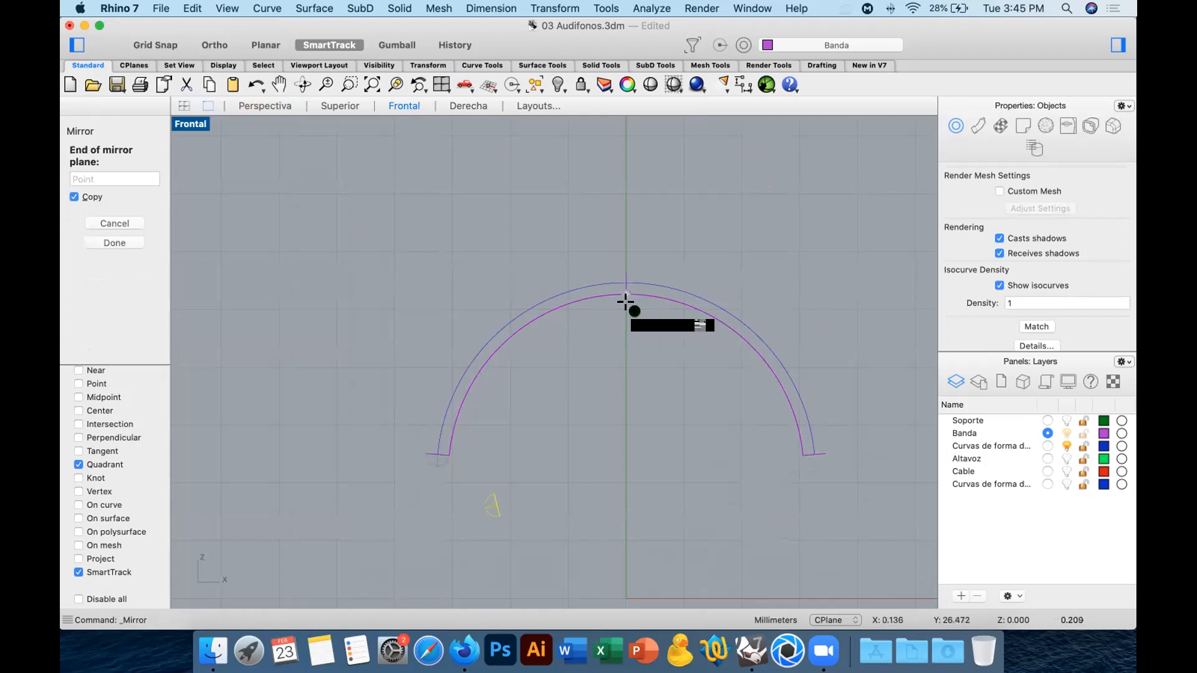
{"action": "left_click", "coordinate": [624, 486]}
Join the band and its two end caps into one closed solid.
{"action": "left_click_drag", "start_coordinate": [355, 200], "coordinate": [878, 527]}
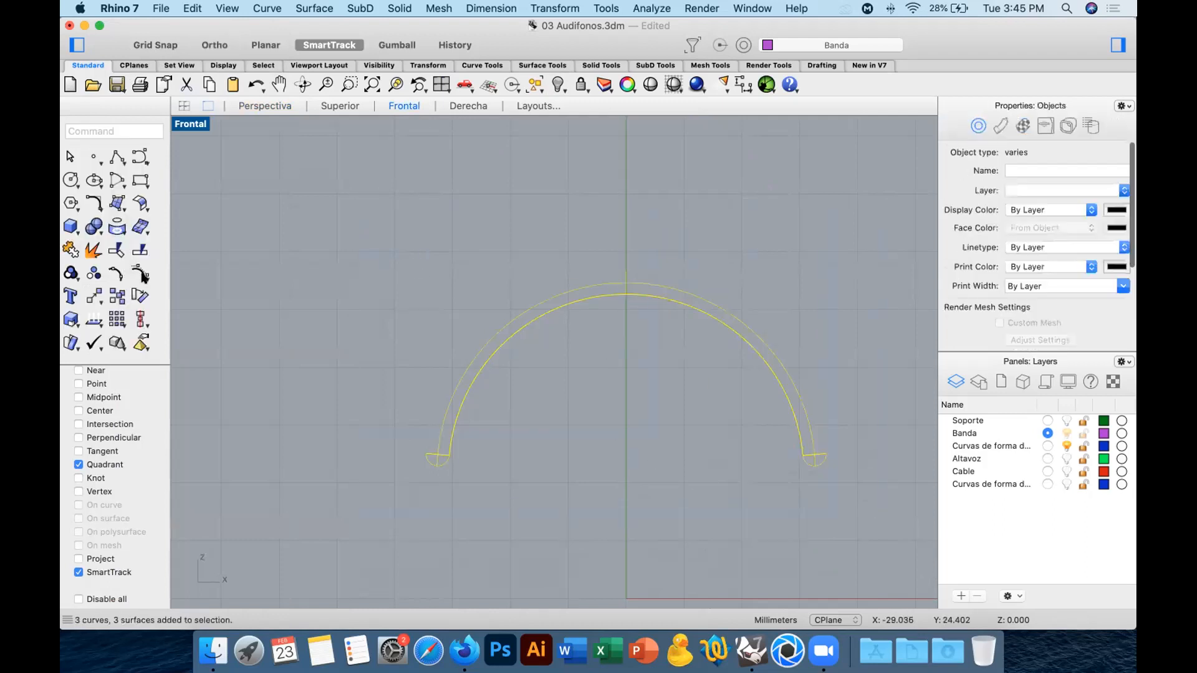
{"action": "left_click", "coordinate": [71, 250]}
{"action": "left_click", "coordinate": [250, 106]}
{"action": "right_click_drag", "start_coordinate": [548, 271], "coordinate": [649, 252]}
{"action": "scroll", "coordinate": [649, 252], "scroll_direction": "down", "scroll_amount": 8}
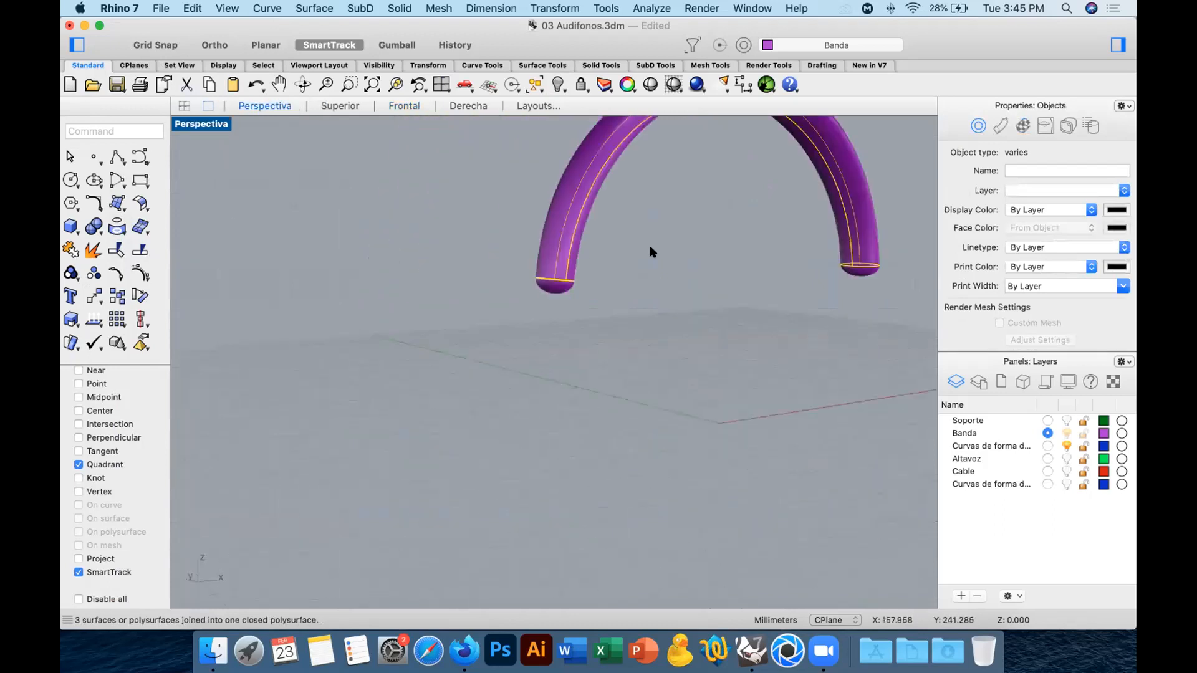
{"action": "scroll", "coordinate": [649, 252], "scroll_direction": "down", "scroll_amount": 5}
{"action": "left_click", "coordinate": [592, 378]}
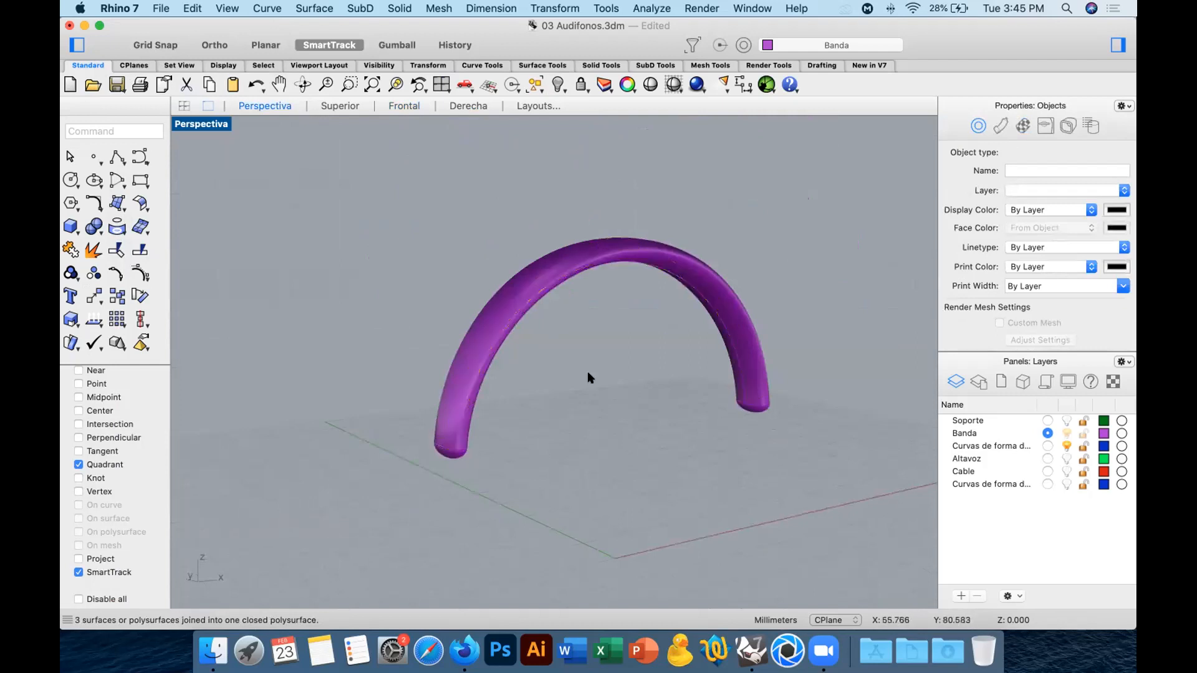
Delete the shape-curves layer listed under Banda, including its contents, and turn on layers Altavoz and Soporte.
{"action": "left_click", "coordinate": [999, 446]}
{"action": "left_click", "coordinate": [977, 596]}
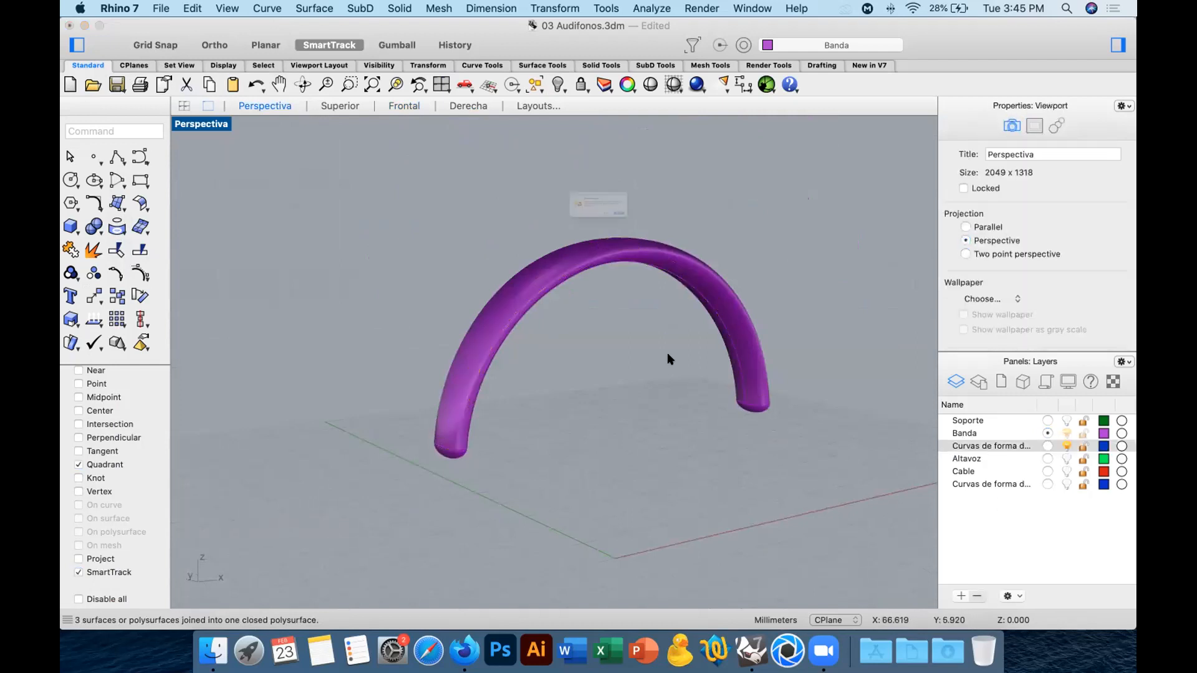
{"action": "left_click", "coordinate": [711, 251]}
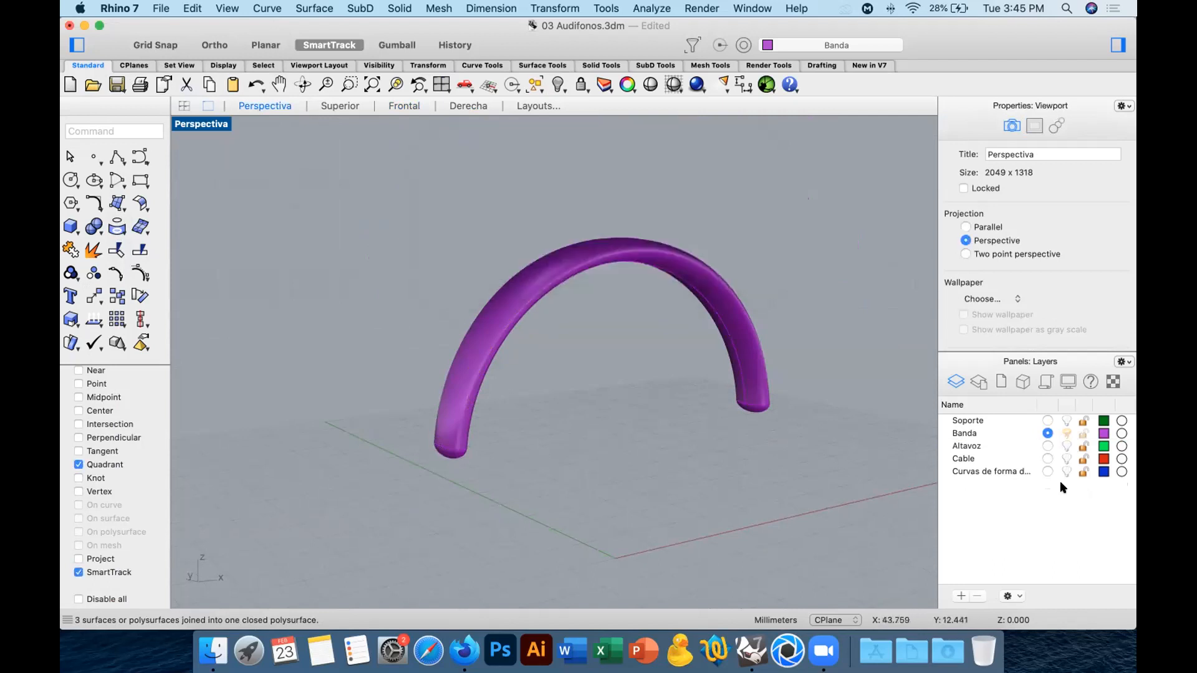
{"action": "left_click", "coordinate": [1065, 445]}
{"action": "left_click", "coordinate": [1065, 421]}
{"action": "right_click_drag", "start_coordinate": [745, 491], "coordinate": [681, 406]}
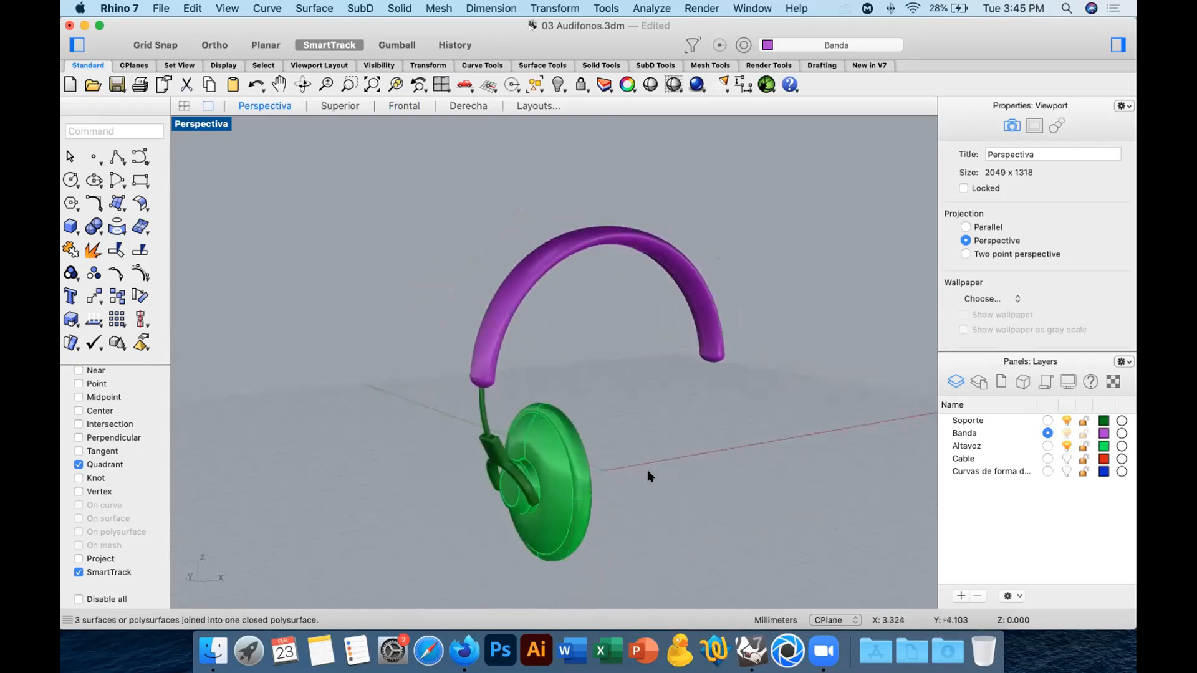
Mirror the speaker and its support to the band's right end about the vertical centre axis in the front view, keeping the original.
{"action": "right_click_drag", "start_coordinate": [756, 454], "coordinate": [522, 467]}
{"action": "left_click_drag", "start_coordinate": [648, 417], "coordinate": [430, 540]}
{"action": "left_click", "coordinate": [396, 109]}
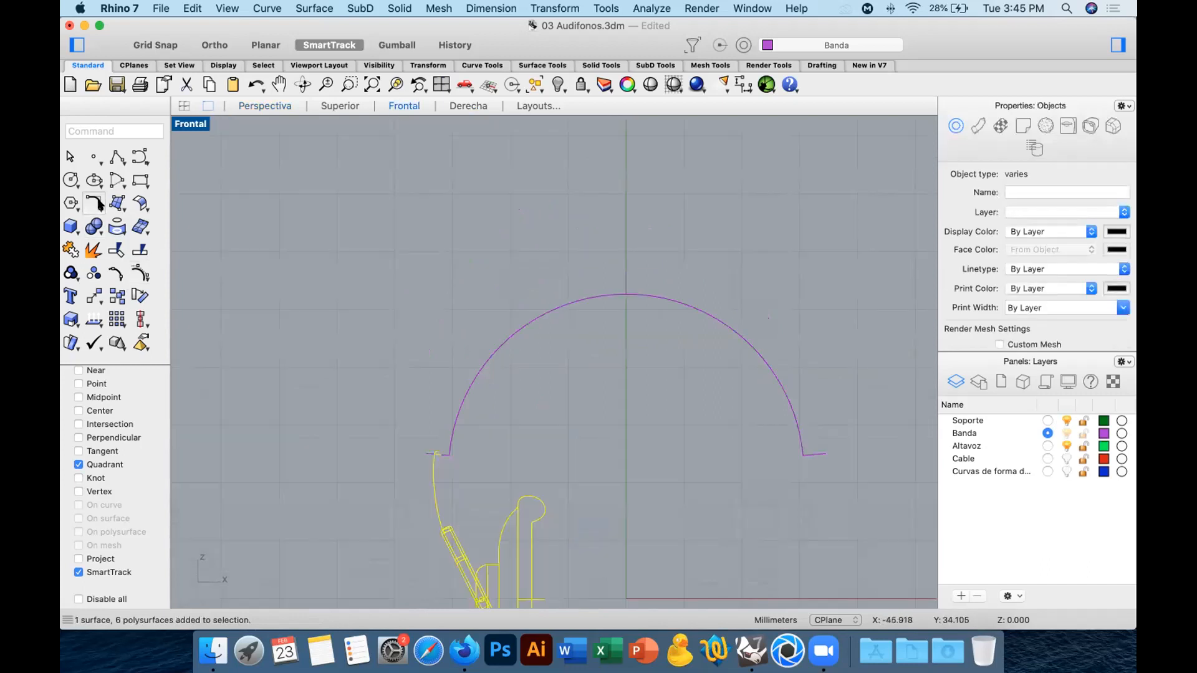
{"action": "left_click", "coordinate": [92, 295]}
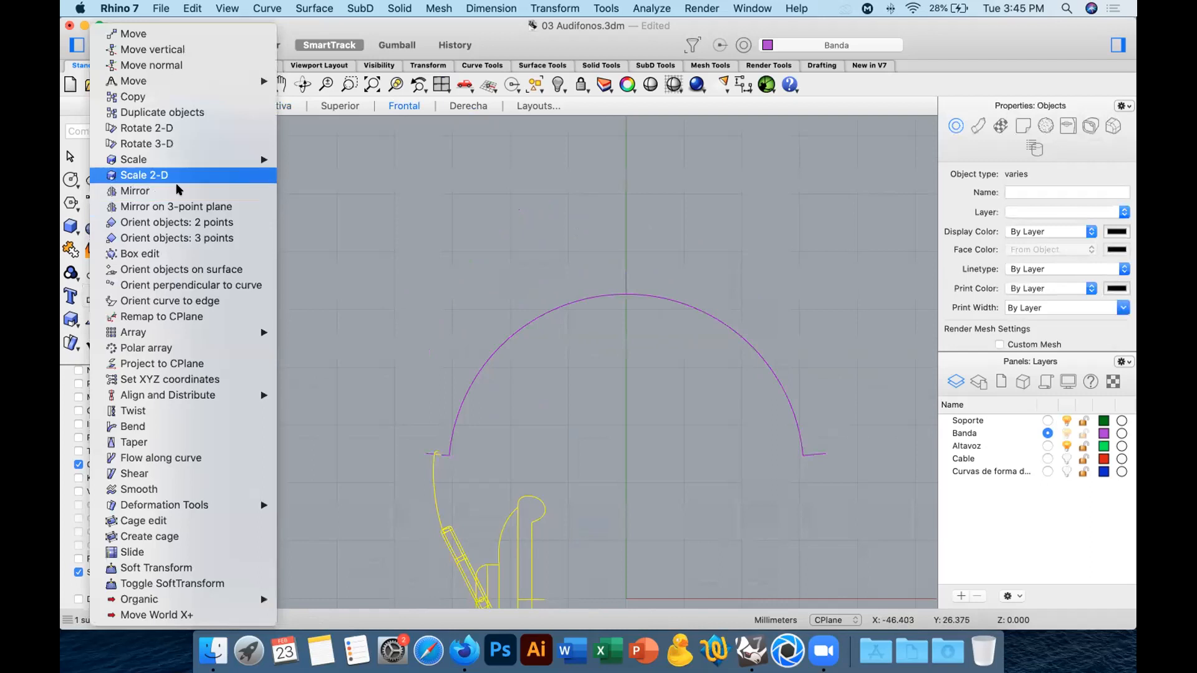
{"action": "left_click", "coordinate": [131, 187]}
{"action": "left_click", "coordinate": [625, 290]}
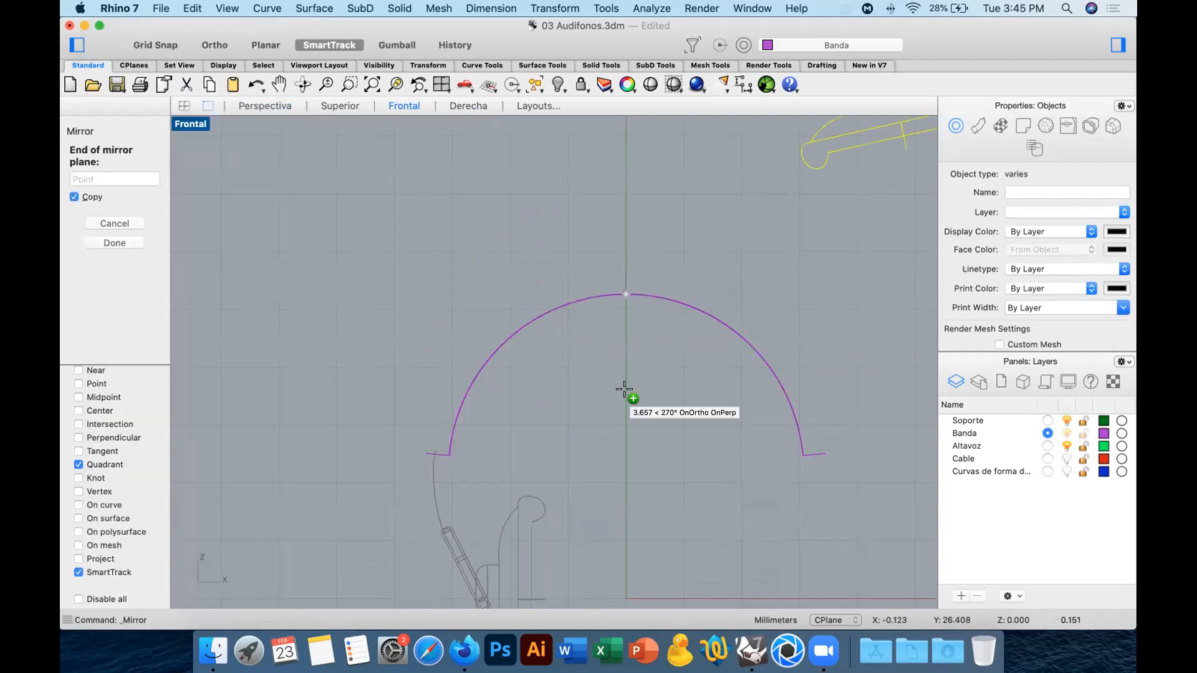
{"action": "left_click", "coordinate": [625, 451]}
{"action": "key", "text": "Escape"}
{"action": "left_click", "coordinate": [265, 106]}
{"action": "right_click_drag", "start_coordinate": [665, 356], "coordinate": [593, 187]}
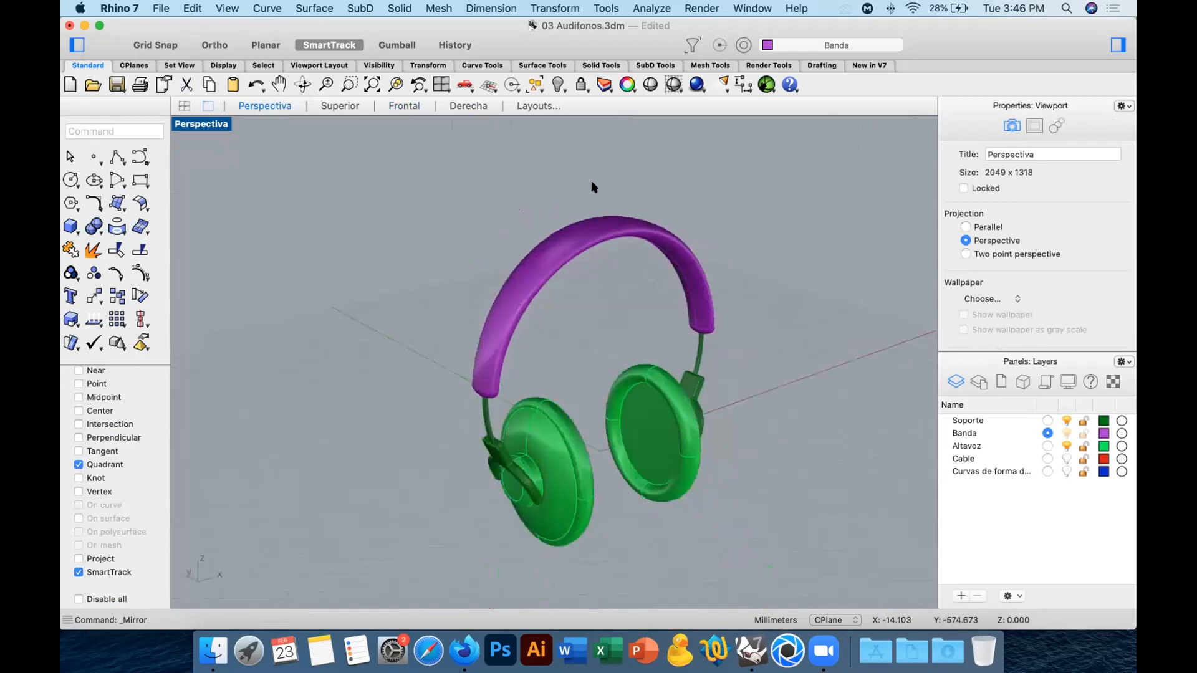
{"action": "left_click", "coordinate": [655, 298]}
{"action": "key", "text": "Delete"}
{"action": "right_click_drag", "start_coordinate": [670, 301], "coordinate": [619, 320]}
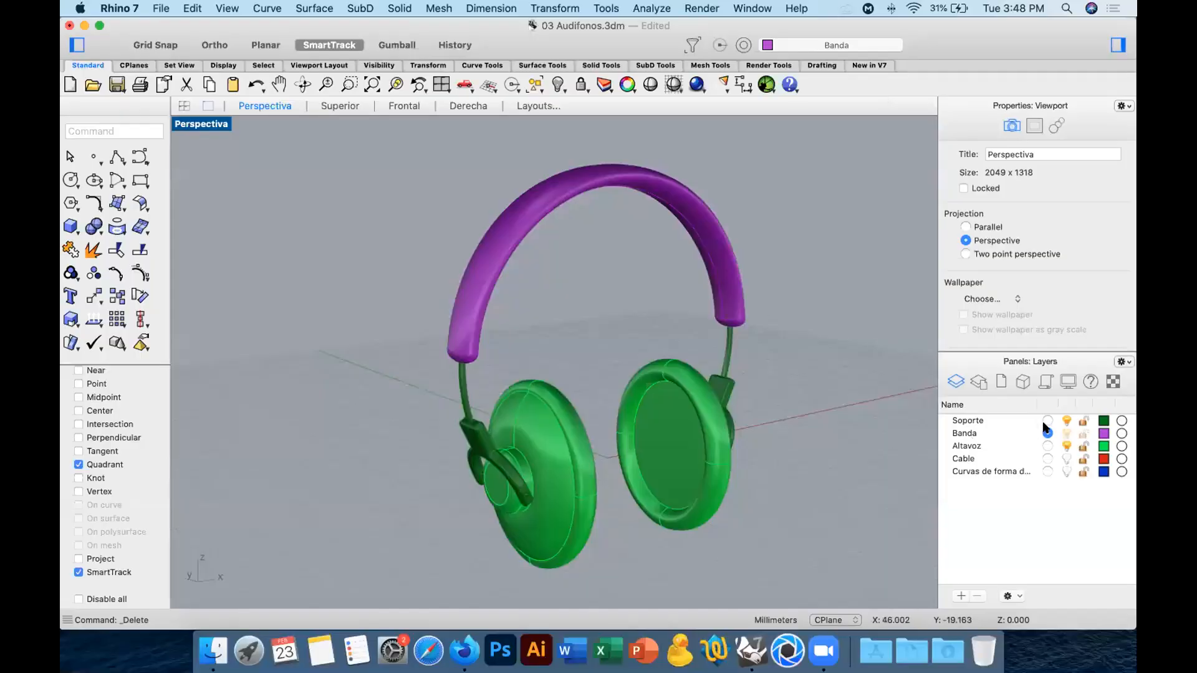
Make Cable the current layer, show the cable's shape curves, and hide layers Altavoz, Soporte and Banda.
{"action": "left_click", "coordinate": [1047, 459]}
{"action": "left_click", "coordinate": [1065, 471]}
{"action": "right_click_drag", "start_coordinate": [791, 486], "coordinate": [663, 384]}
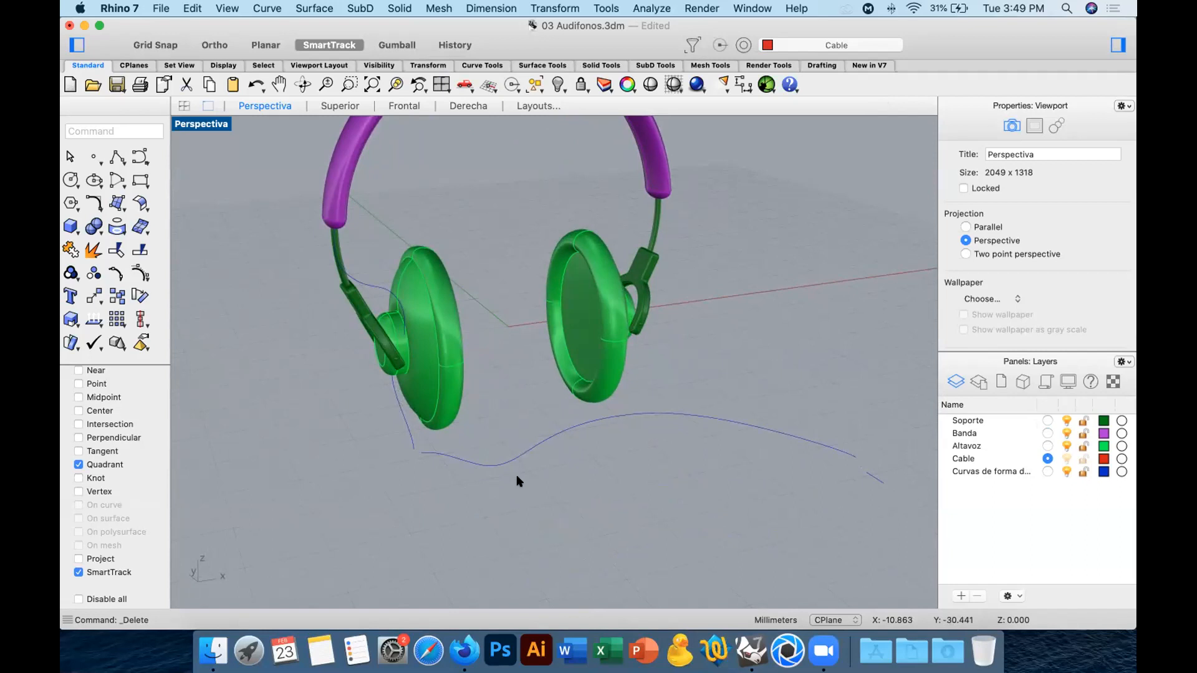
{"action": "scroll", "coordinate": [523, 436], "scroll_direction": "up", "scroll_amount": 5}
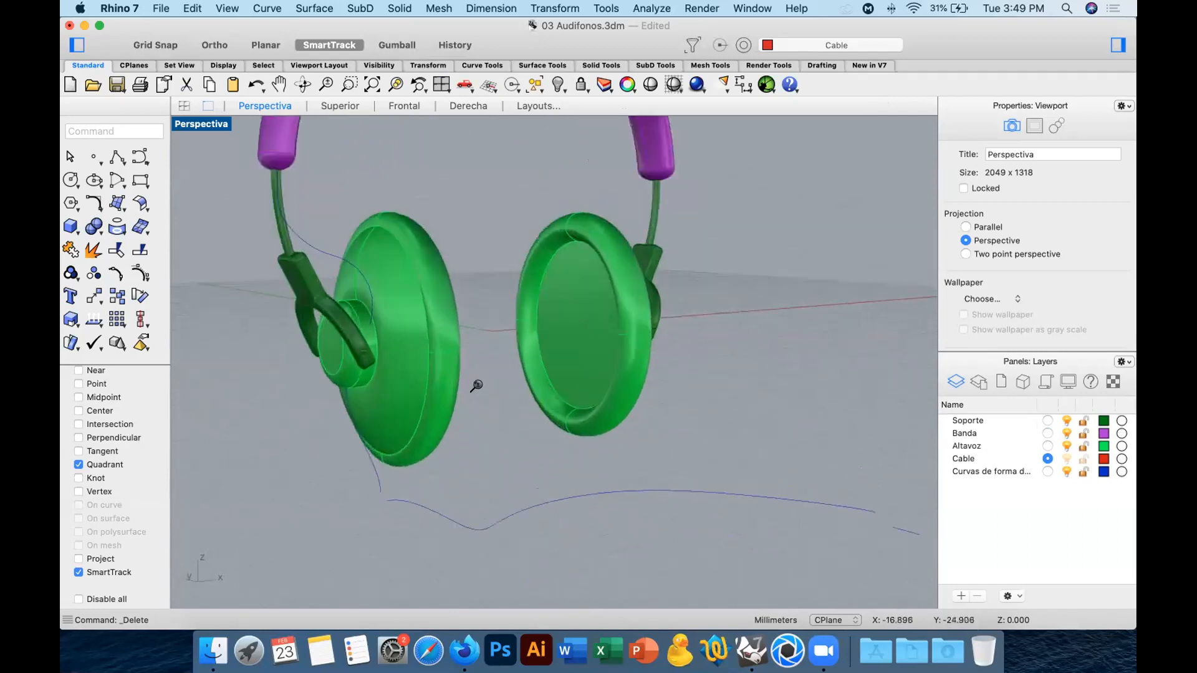
{"action": "scroll", "coordinate": [476, 385], "scroll_direction": "up", "scroll_amount": 1}
{"action": "left_click", "coordinate": [1066, 421]}
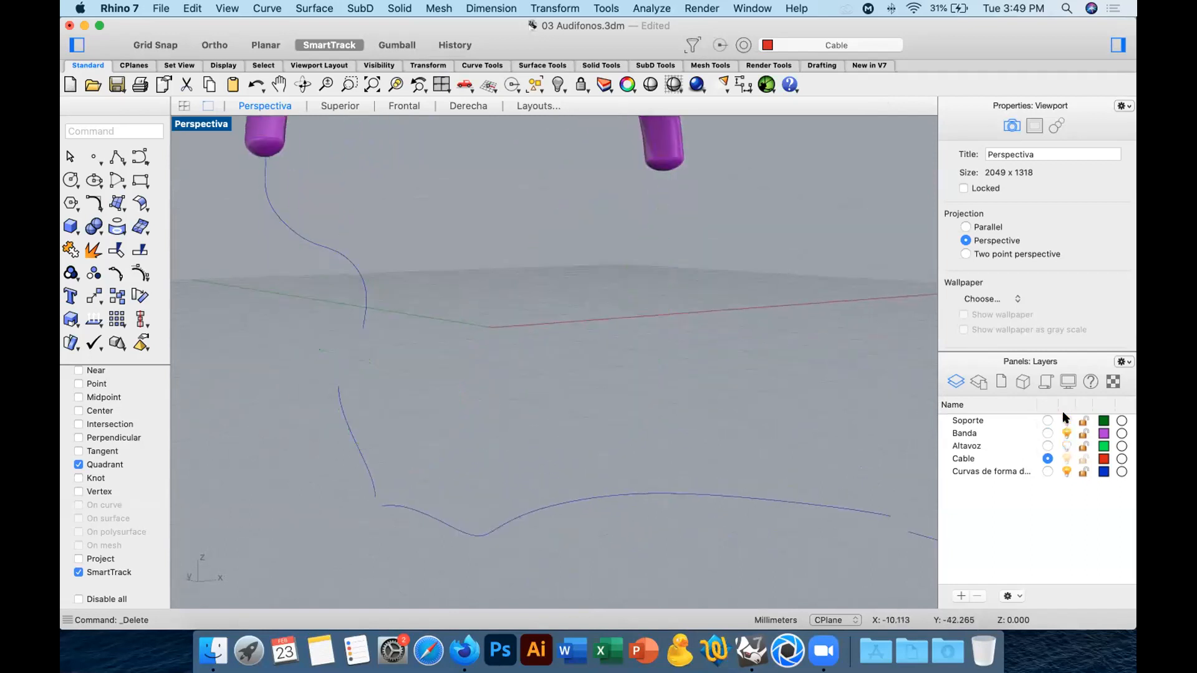
{"action": "left_click", "coordinate": [1063, 430]}
{"action": "right_click_drag", "start_coordinate": [677, 455], "coordinate": [486, 331]}
Create a round-capped pipe of radius 0.2 mm along the upper cable curve.
{"action": "left_click_drag", "start_coordinate": [379, 225], "coordinate": [307, 279]}
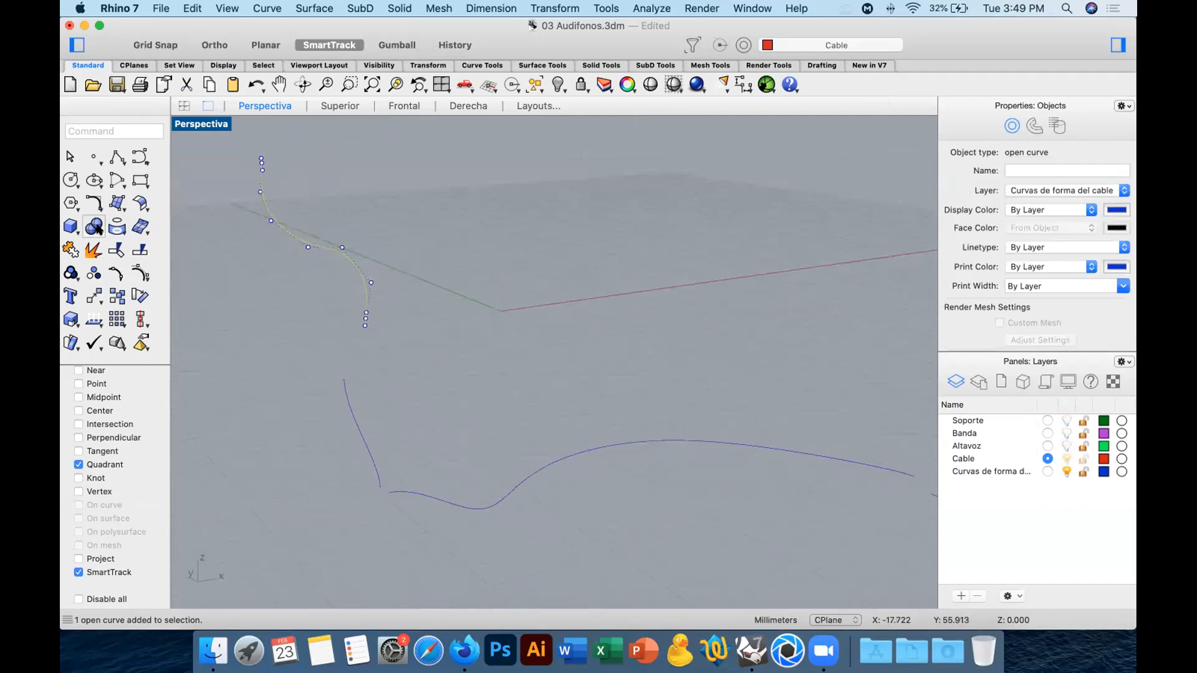
{"action": "left_click", "coordinate": [70, 227]}
{"action": "mouse_move", "coordinate": [180, 469]}
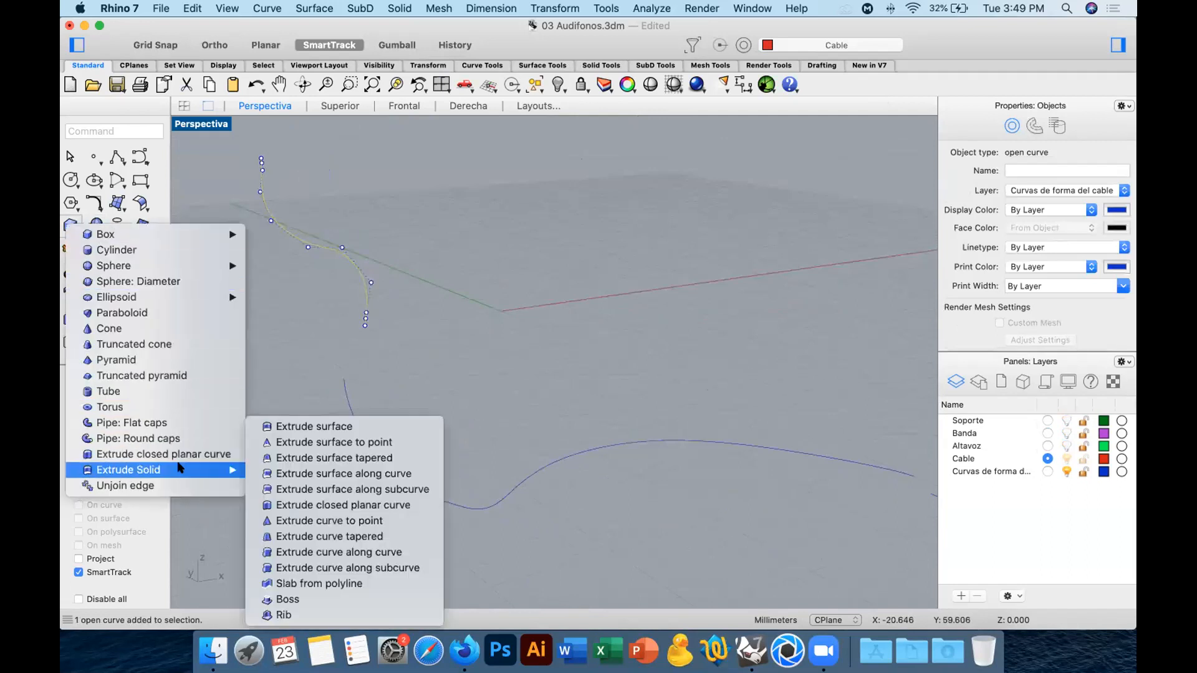
{"action": "left_click", "coordinate": [153, 436]}
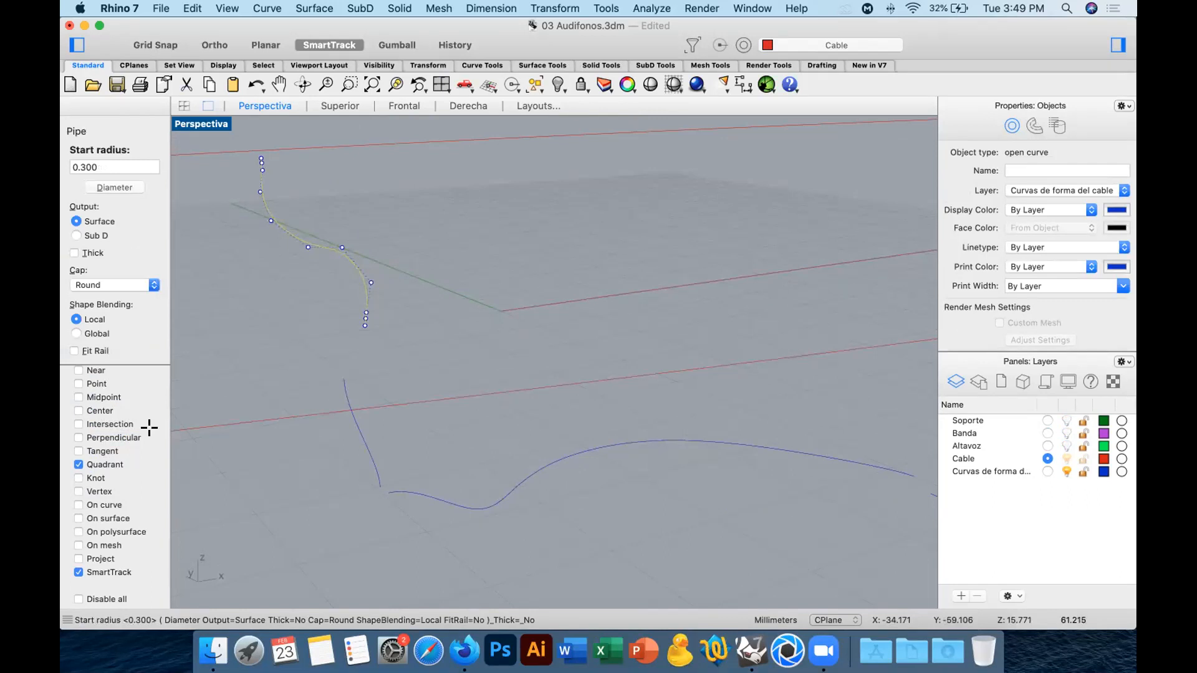
{"action": "type", "text": "0.2"}
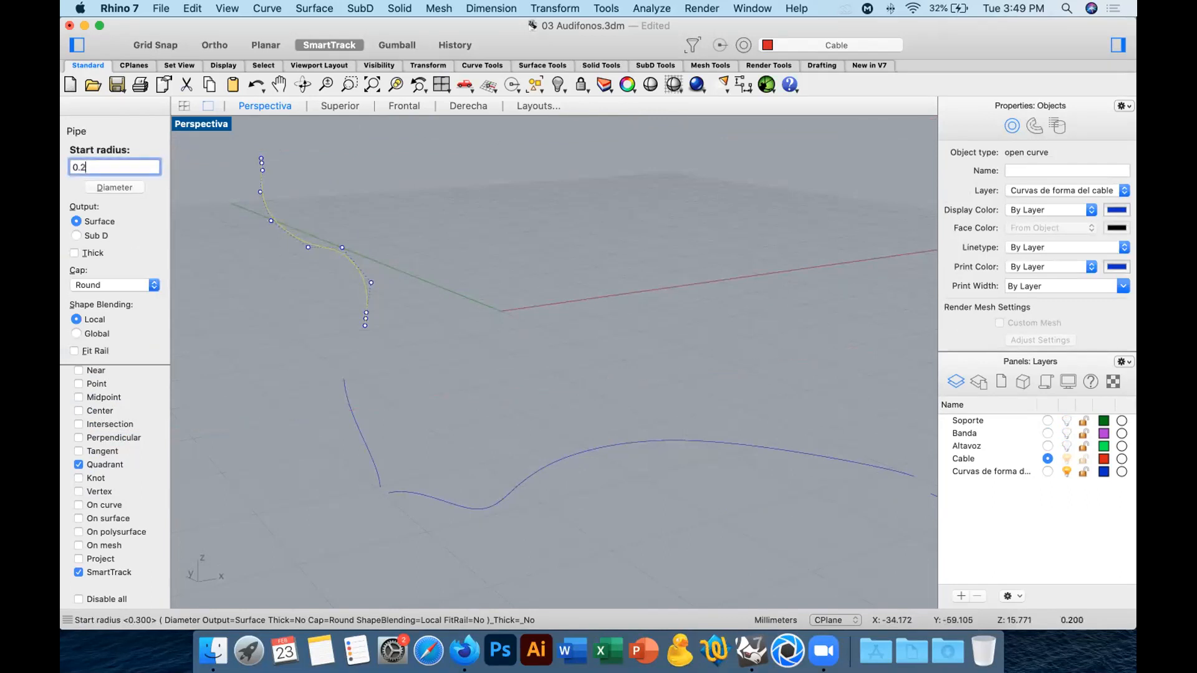
{"action": "key", "text": "Return"}
{"action": "key", "text": "Return"}
{"action": "key", "text": "Return"}
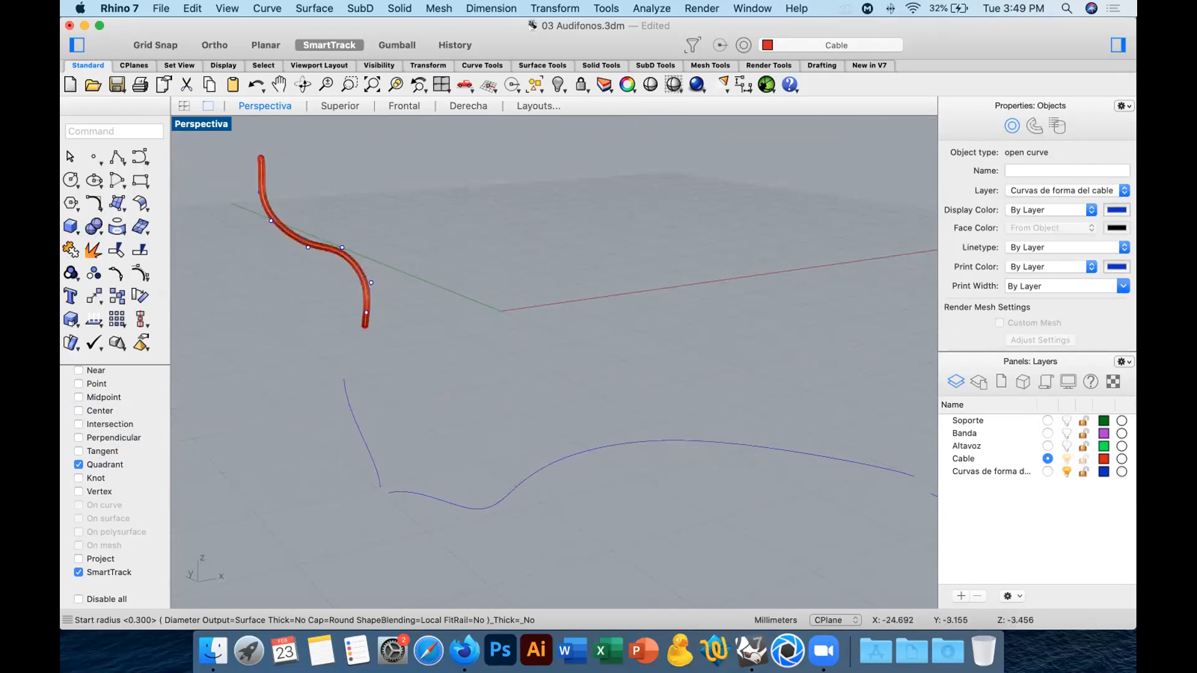
{"action": "left_click", "coordinate": [641, 326]}
Temporarily show layers Altavoz, Banda and Soporte to check the cable pipe against the headphones.
{"action": "left_click", "coordinate": [1063, 443]}
{"action": "left_click", "coordinate": [1064, 433]}
{"action": "left_click", "coordinate": [1064, 421]}
{"action": "right_click_drag", "start_coordinate": [337, 322], "coordinate": [561, 406], "text": "shift"}
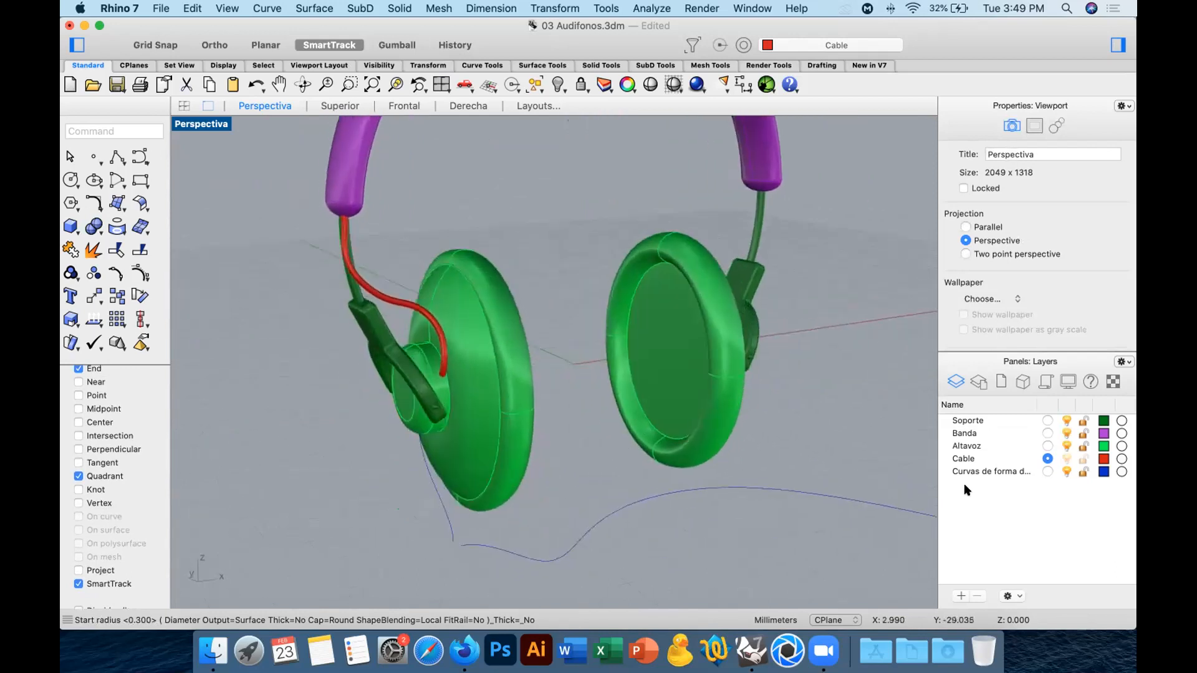
{"action": "left_click", "coordinate": [1063, 433]}
{"action": "left_click", "coordinate": [1065, 421]}
{"action": "right_click_drag", "start_coordinate": [635, 455], "coordinate": [530, 369]}
Examine the remaining cable curves: the short segment below the pipe, the long wavy curve and the short end piece.
{"action": "left_click_drag", "start_coordinate": [455, 345], "coordinate": [353, 394]}
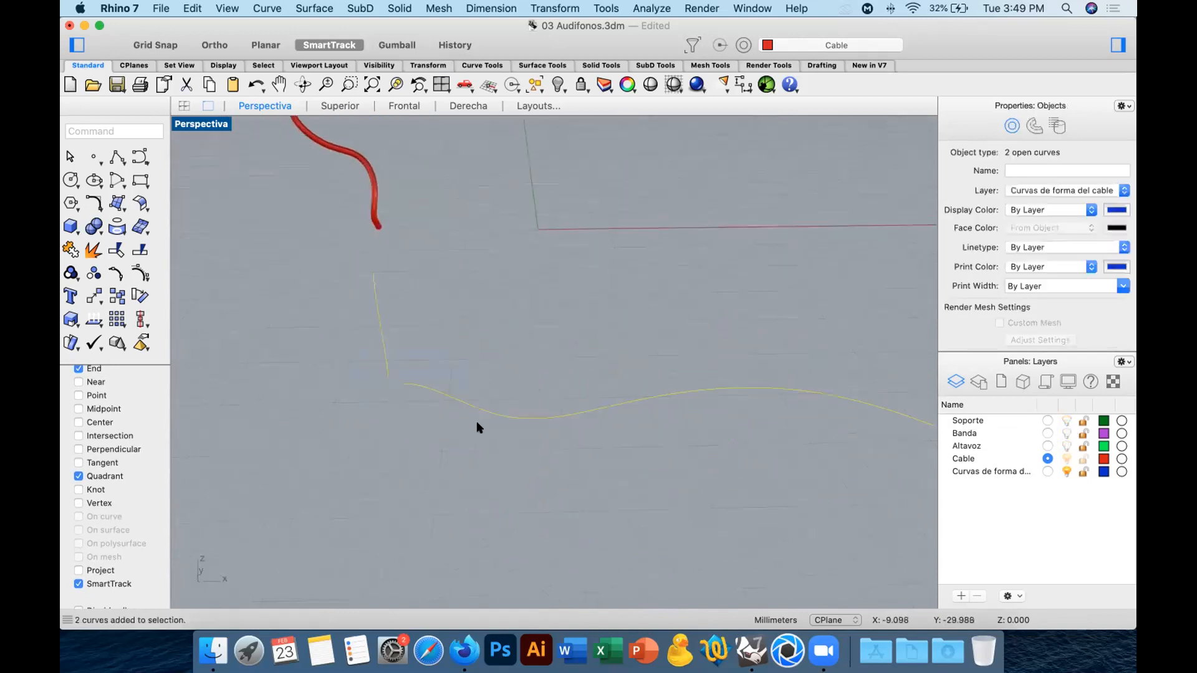
{"action": "right_click_drag", "start_coordinate": [596, 432], "coordinate": [384, 374], "text": "shift"}
{"action": "scroll", "coordinate": [393, 376], "scroll_direction": "down", "scroll_amount": 5}
{"action": "scroll", "coordinate": [632, 427], "scroll_direction": "down", "scroll_amount": 1}
{"action": "left_click", "coordinate": [649, 427]}
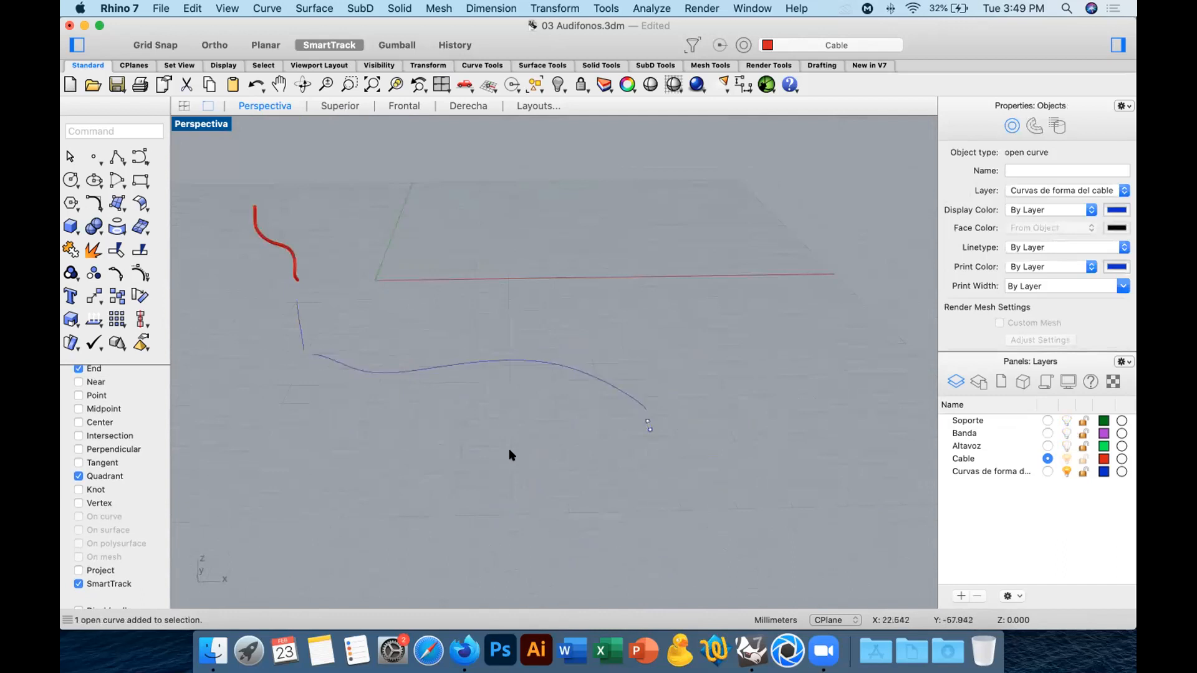
{"action": "left_click", "coordinate": [509, 447]}
{"action": "scroll", "coordinate": [311, 354], "scroll_direction": "up", "scroll_amount": 5}
{"action": "scroll", "coordinate": [314, 332], "scroll_direction": "up", "scroll_amount": 2}
{"action": "left_click", "coordinate": [340, 354]}
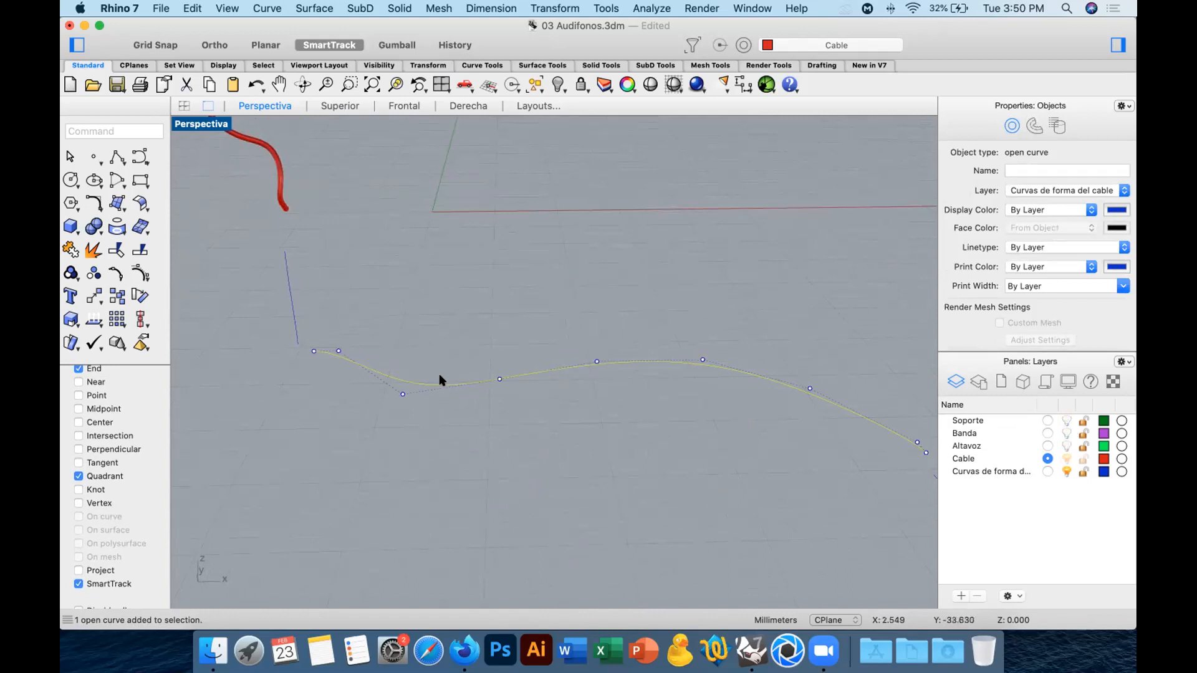
{"action": "left_click", "coordinate": [474, 339]}
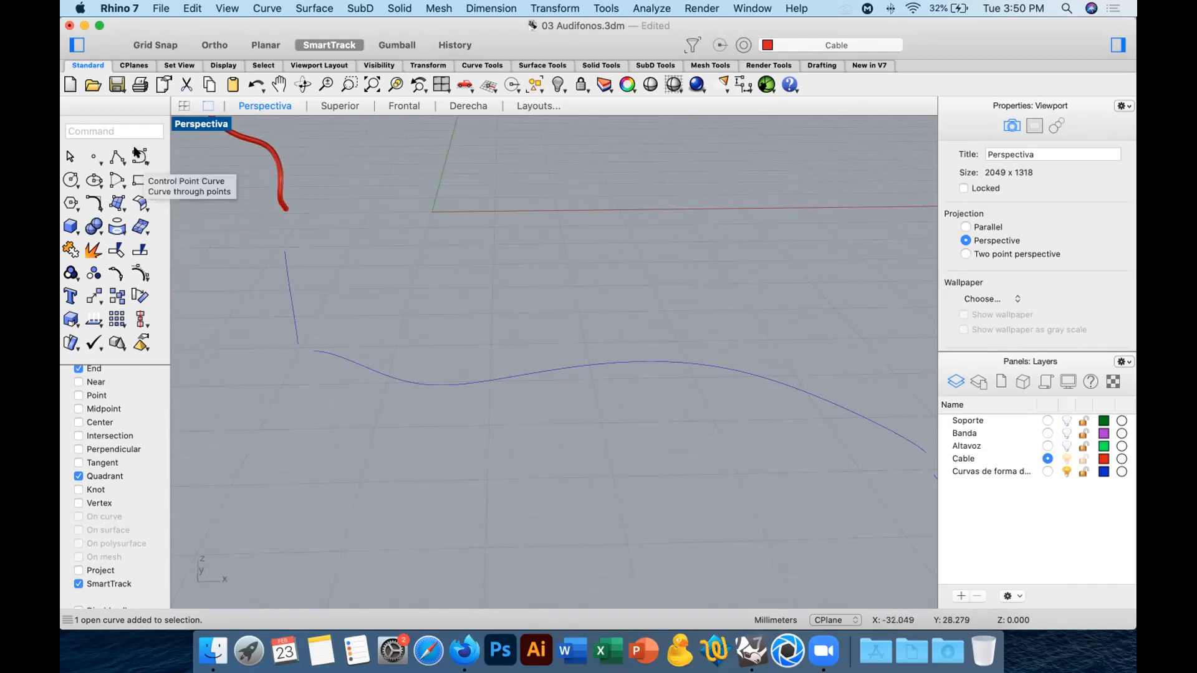
{"action": "right_click_drag", "start_coordinate": [462, 324], "coordinate": [460, 347]}
{"action": "scroll", "coordinate": [628, 393], "scroll_direction": "down", "scroll_amount": 5}
{"action": "right_click_drag", "start_coordinate": [628, 388], "coordinate": [579, 421], "text": "shift"}
{"action": "scroll", "coordinate": [562, 387], "scroll_direction": "up", "scroll_amount": 3}
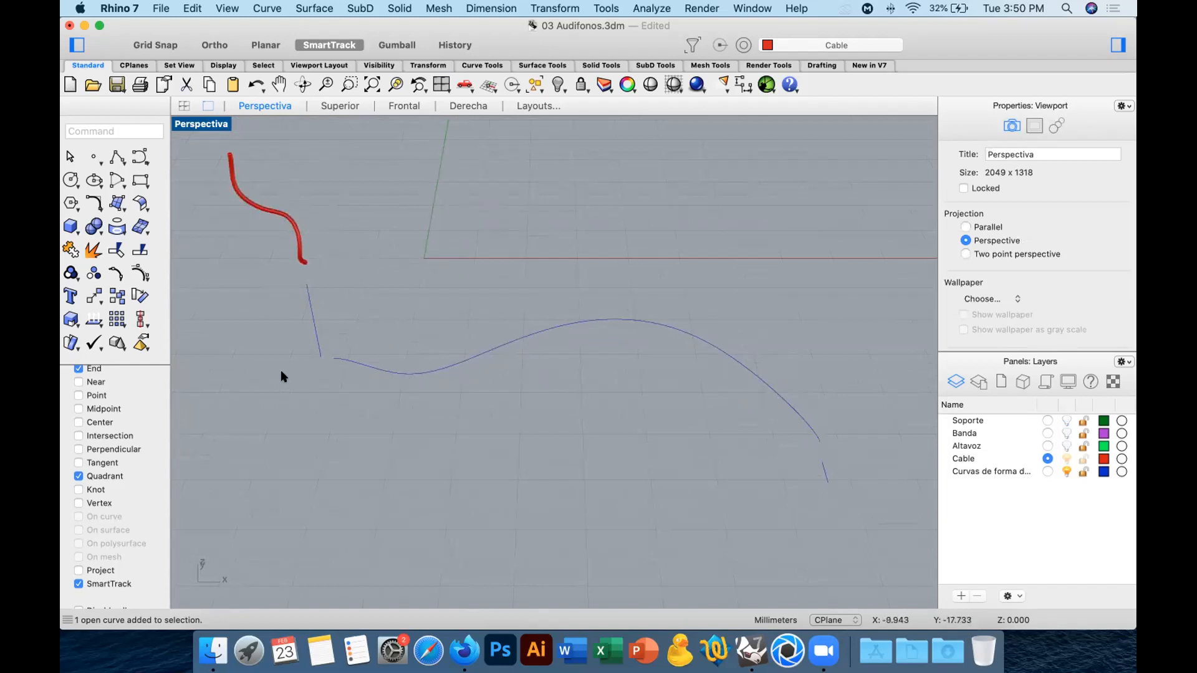
Start a helix around the long wavy cable curve and set it to 50 turns.
{"action": "left_click", "coordinate": [139, 156]}
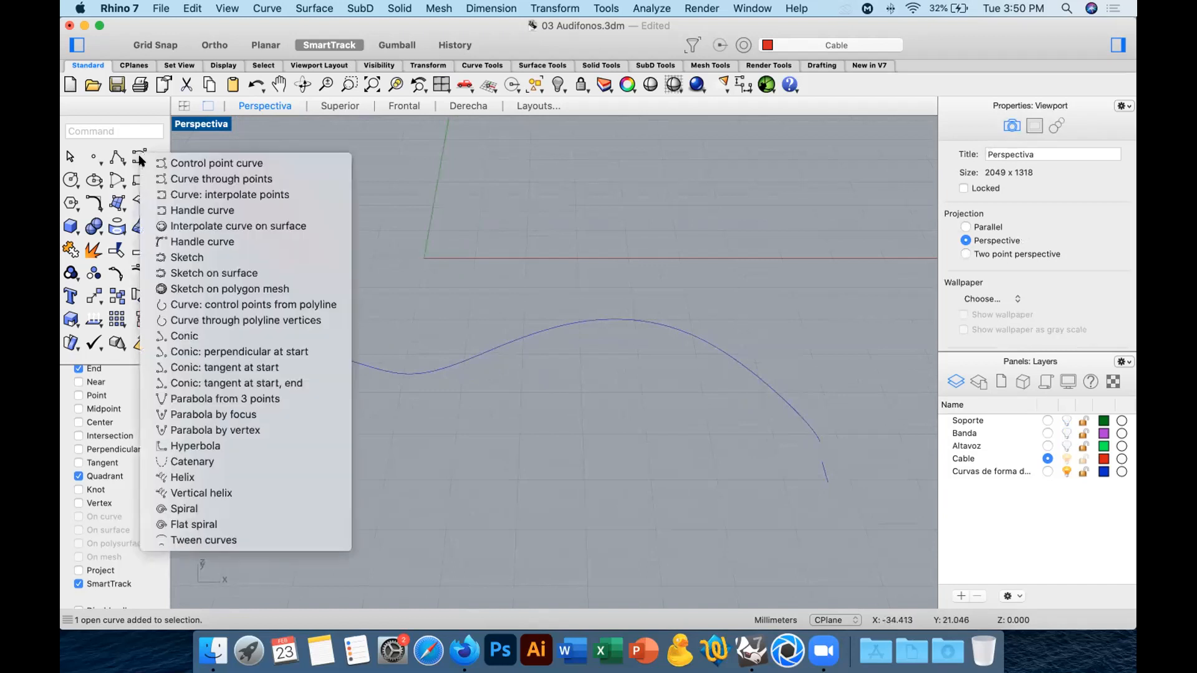
{"action": "left_click", "coordinate": [201, 477]}
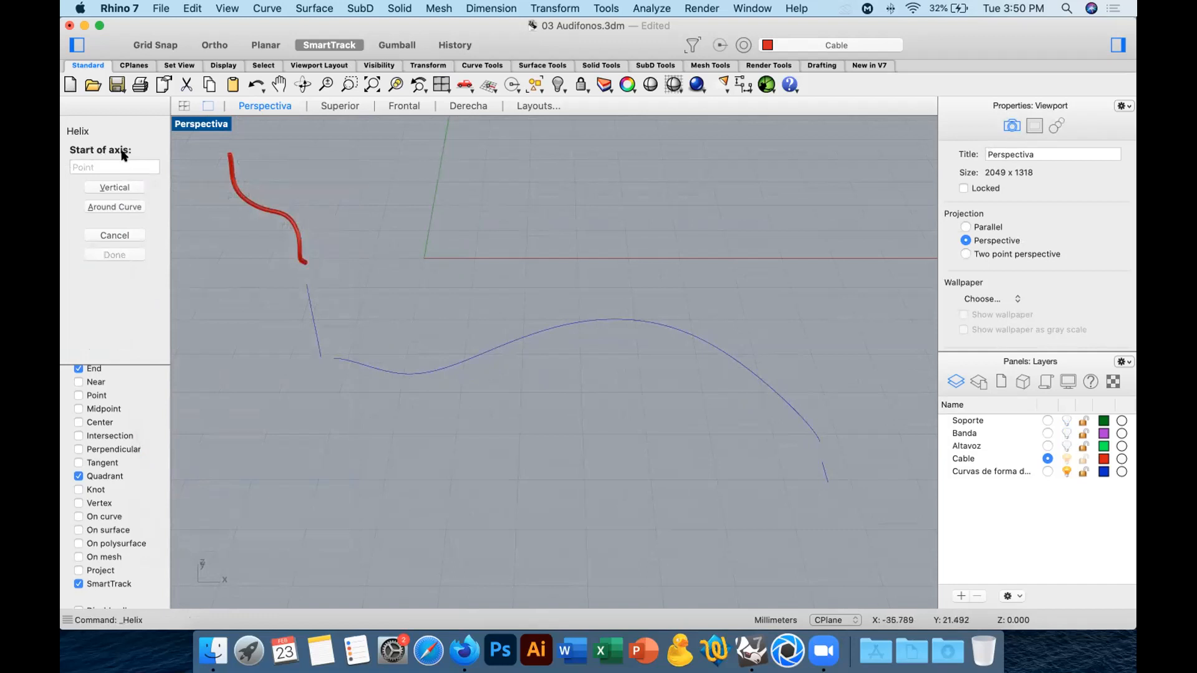
{"action": "left_click", "coordinate": [129, 208]}
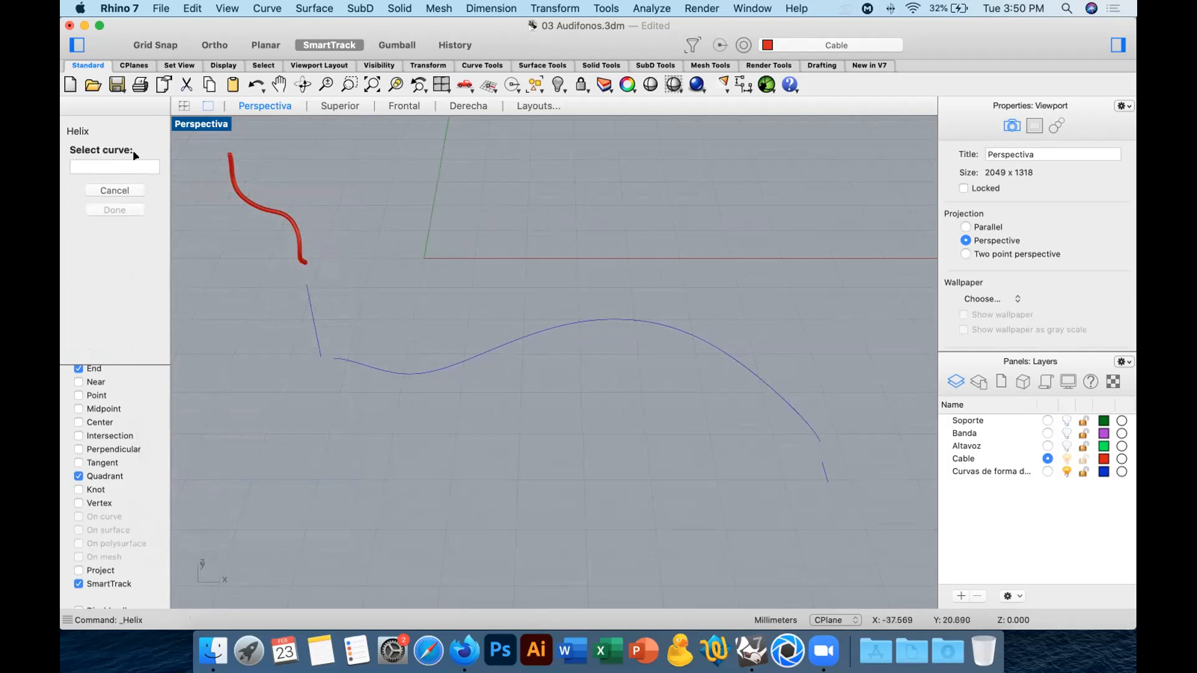
{"action": "left_click", "coordinate": [347, 361]}
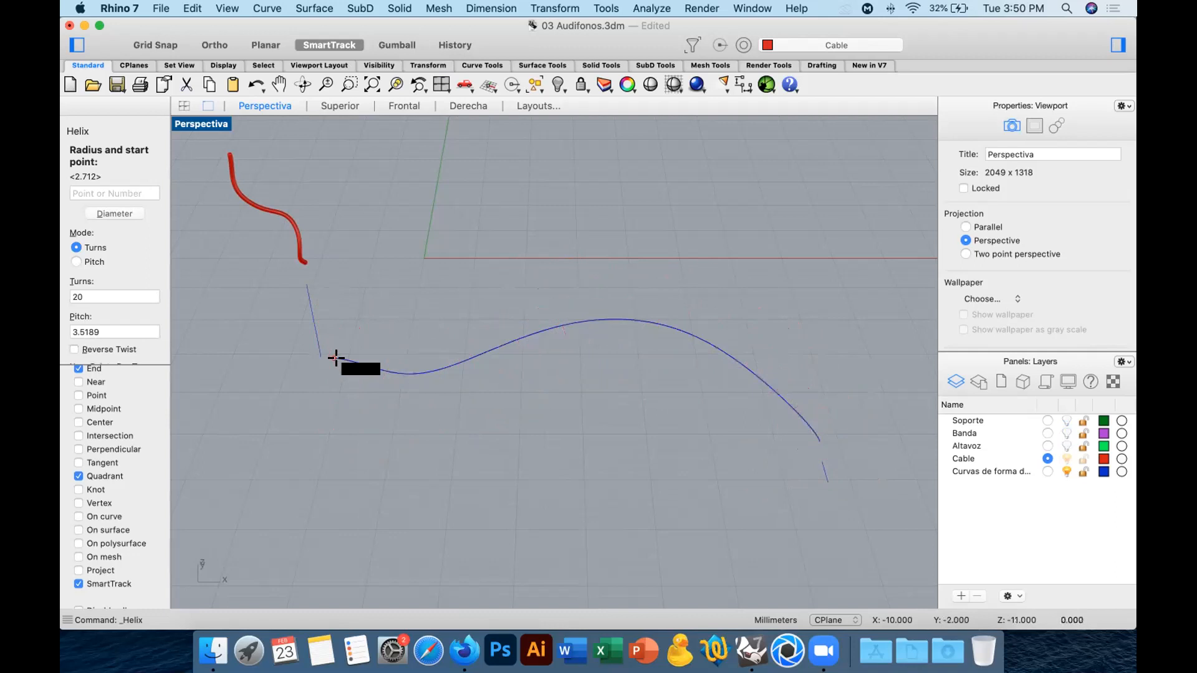
{"action": "scroll", "coordinate": [329, 347], "scroll_direction": "up", "scroll_amount": 2}
{"action": "right_click_drag", "start_coordinate": [363, 361], "coordinate": [254, 351], "text": "shift"}
{"action": "scroll", "coordinate": [310, 381], "scroll_direction": "down", "scroll_amount": 4}
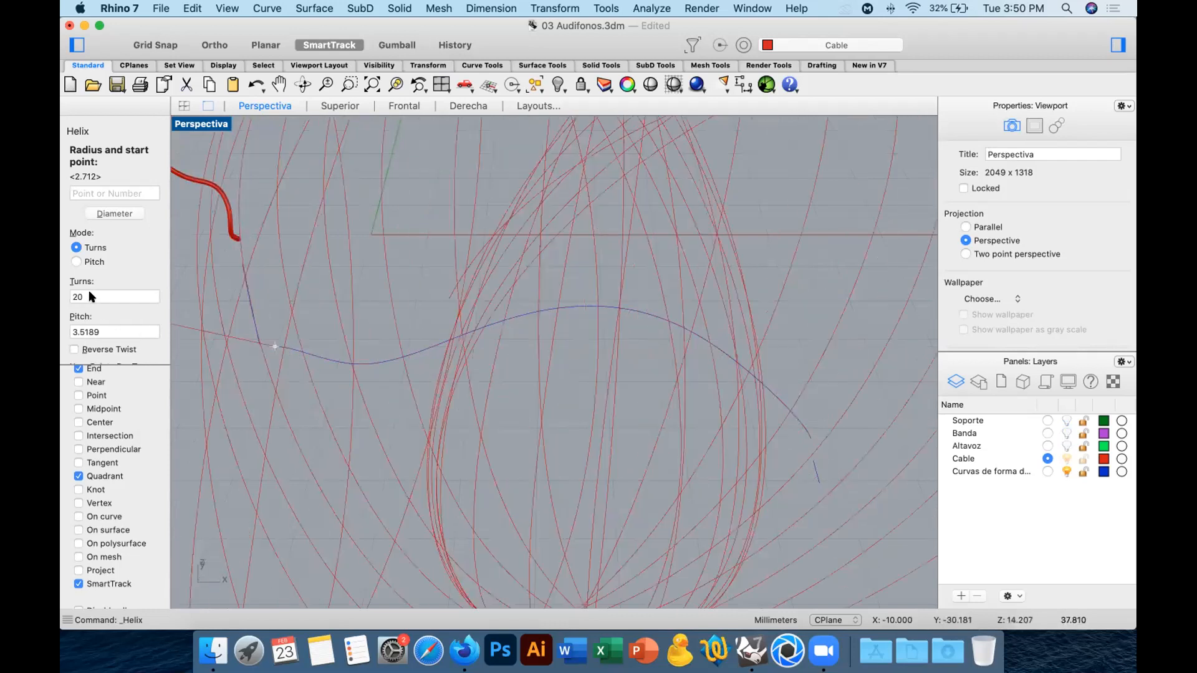
{"action": "left_click", "coordinate": [68, 296]}
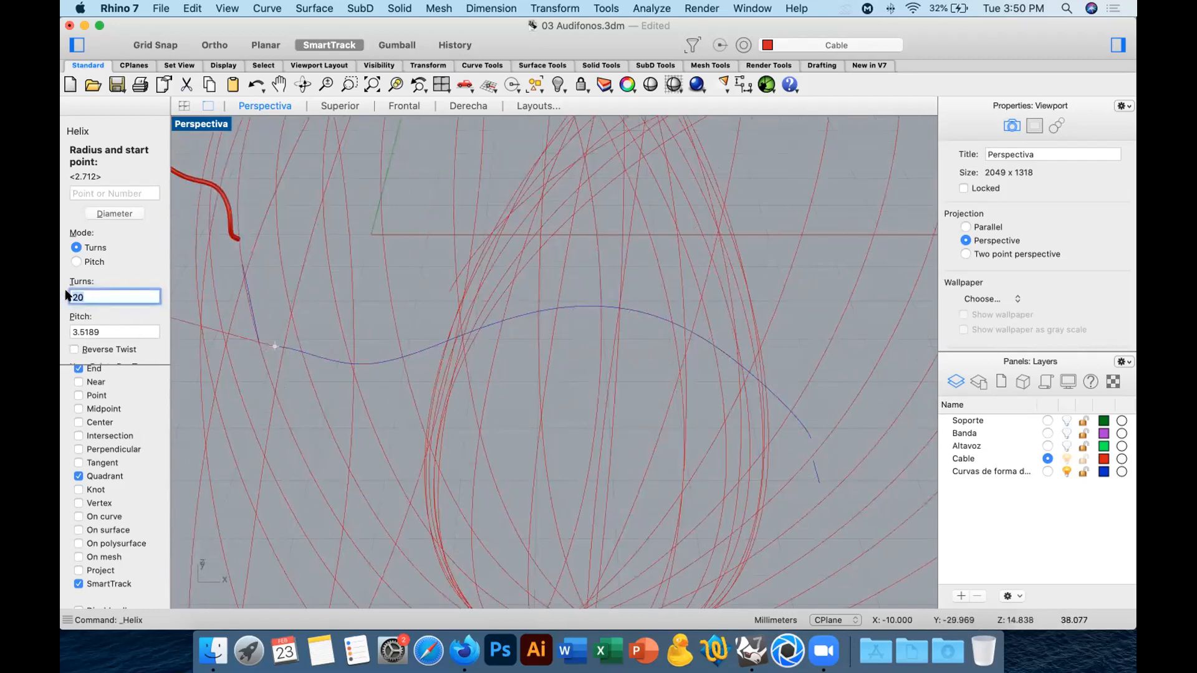
{"action": "type", "text": "50"}
{"action": "key", "text": "Return"}
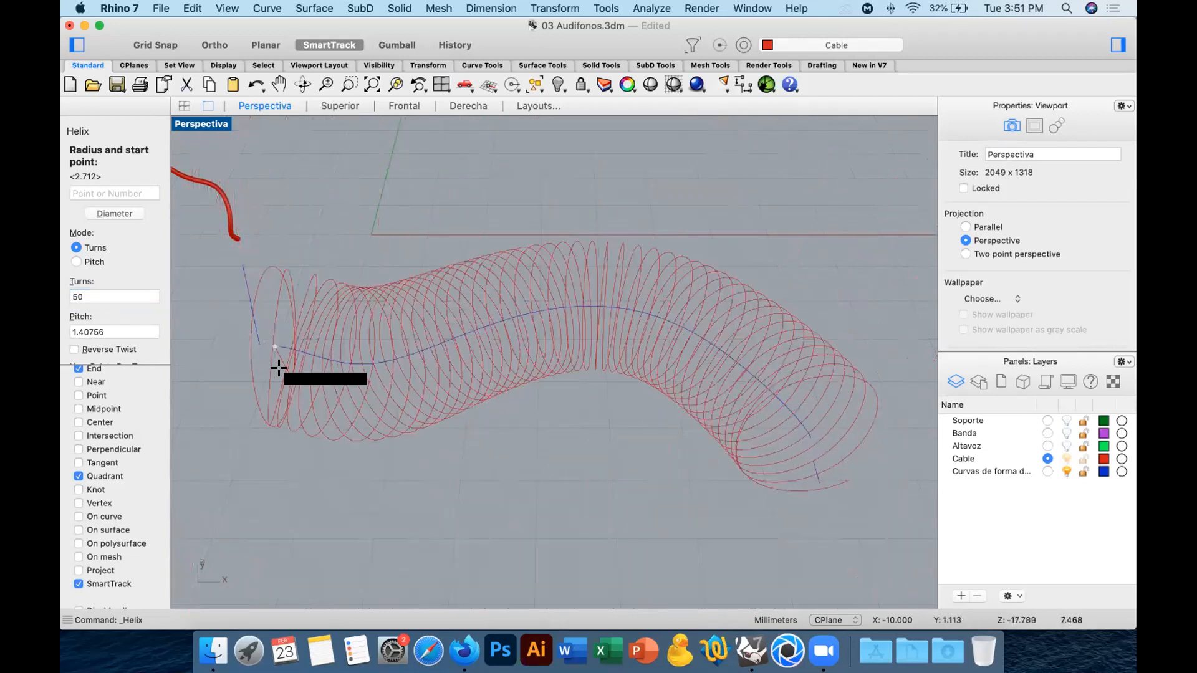
Set the helix radius to 1 mm and keep 8 points per turn.
{"action": "left_click", "coordinate": [105, 189]}
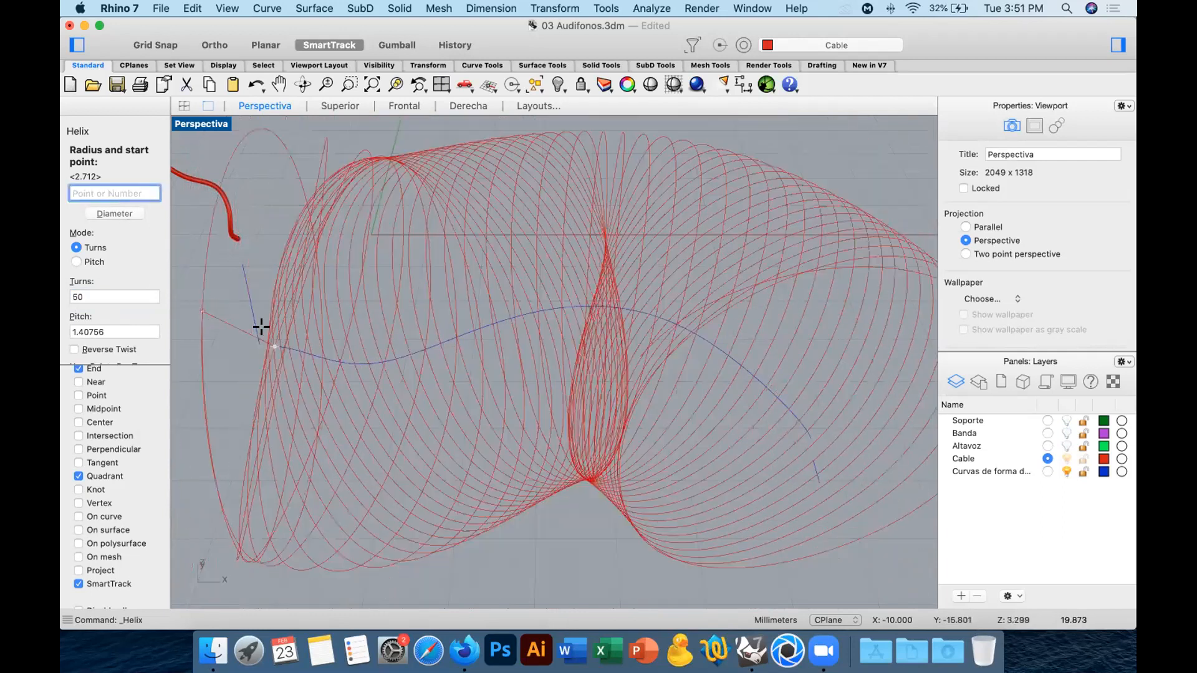
{"action": "right_click_drag", "start_coordinate": [224, 297], "coordinate": [239, 273], "text": "ctrl"}
{"action": "mouse_move", "coordinate": [285, 395]}
{"action": "right_mouse_down"}
{"action": "mouse_move", "coordinate": [270, 409]}
{"action": "mouse_move", "coordinate": [295, 399]}
{"action": "right_mouse_up"}
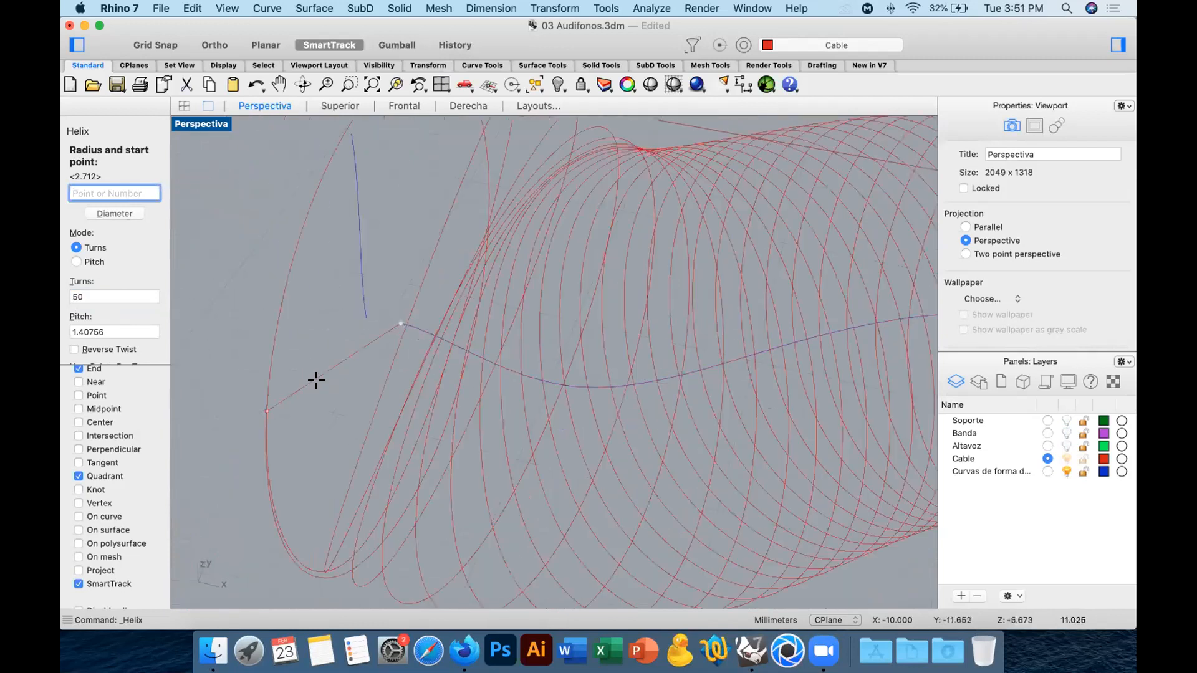
{"action": "type", "text": "1"}
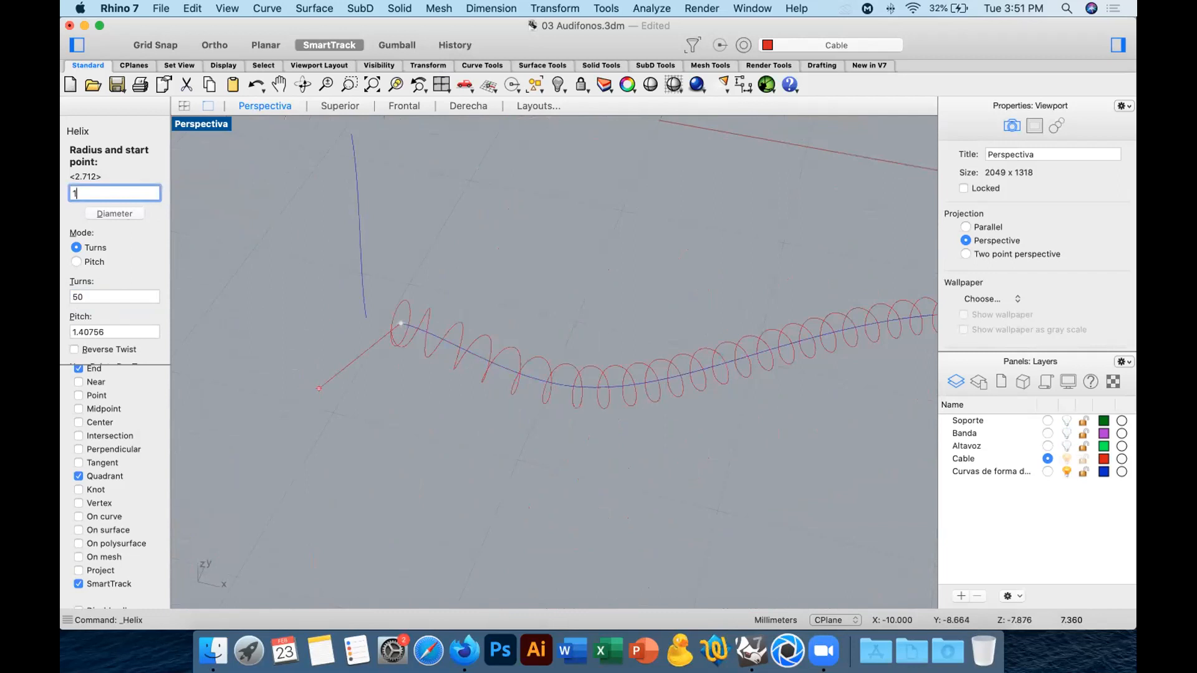
{"action": "key", "text": "Return"}
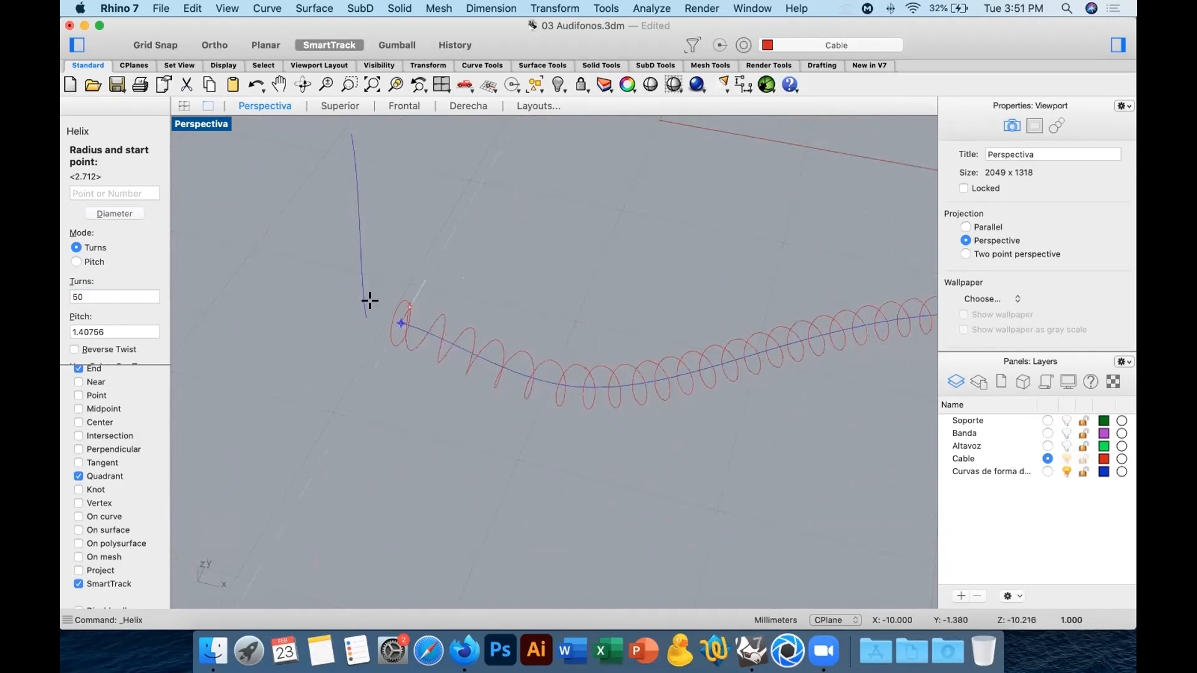
{"action": "scroll", "coordinate": [148, 262], "scroll_direction": "down", "scroll_amount": 3}
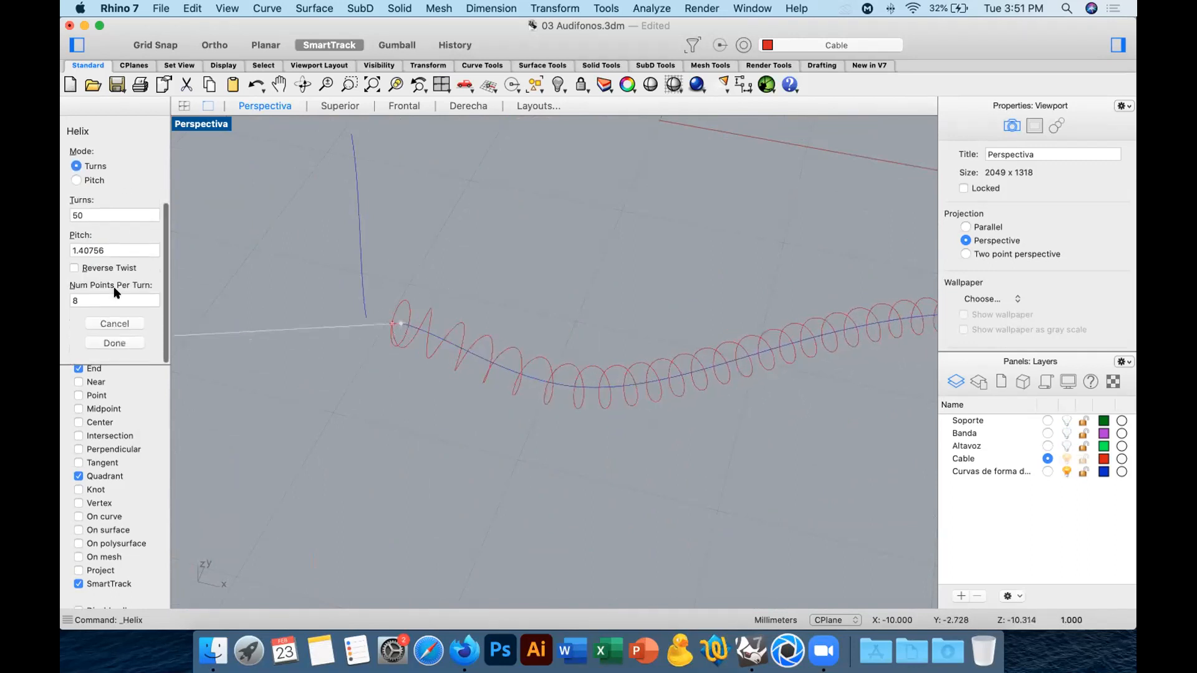
{"action": "double_click", "coordinate": [74, 300]}
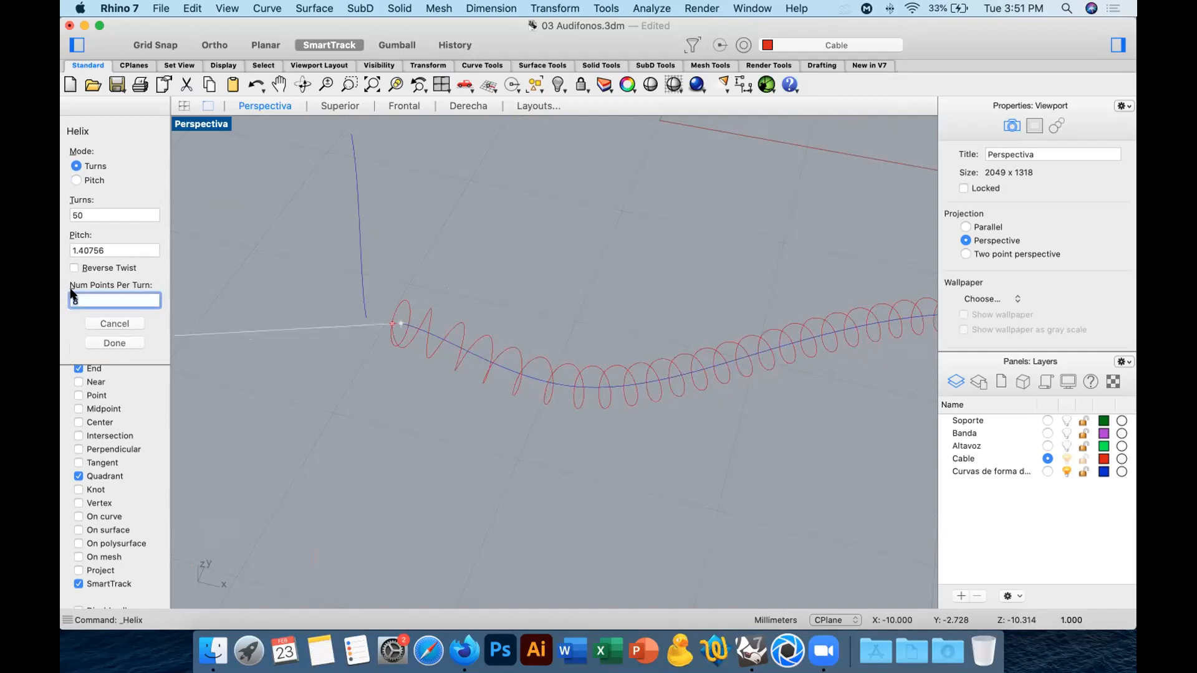
{"action": "mouse_move", "coordinate": [355, 380]}
{"action": "right_mouse_down"}
{"action": "mouse_move", "coordinate": [459, 372]}
{"action": "mouse_move", "coordinate": [463, 452]}
{"action": "mouse_move", "coordinate": [499, 382]}
{"action": "mouse_move", "coordinate": [494, 350]}
{"action": "mouse_move", "coordinate": [336, 393]}
{"action": "mouse_move", "coordinate": [379, 372]}
{"action": "mouse_move", "coordinate": [392, 395]}
{"action": "right_mouse_up"}
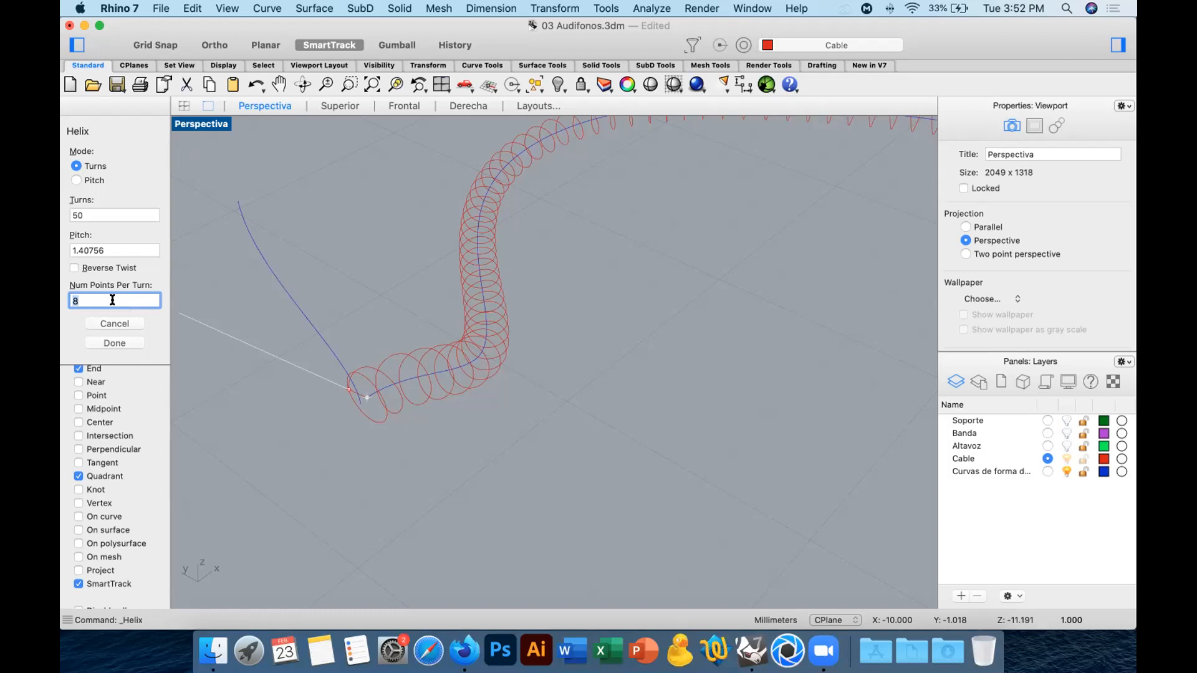
{"action": "right_click_drag", "start_coordinate": [387, 388], "coordinate": [166, 214]}
{"action": "key", "text": "Return"}
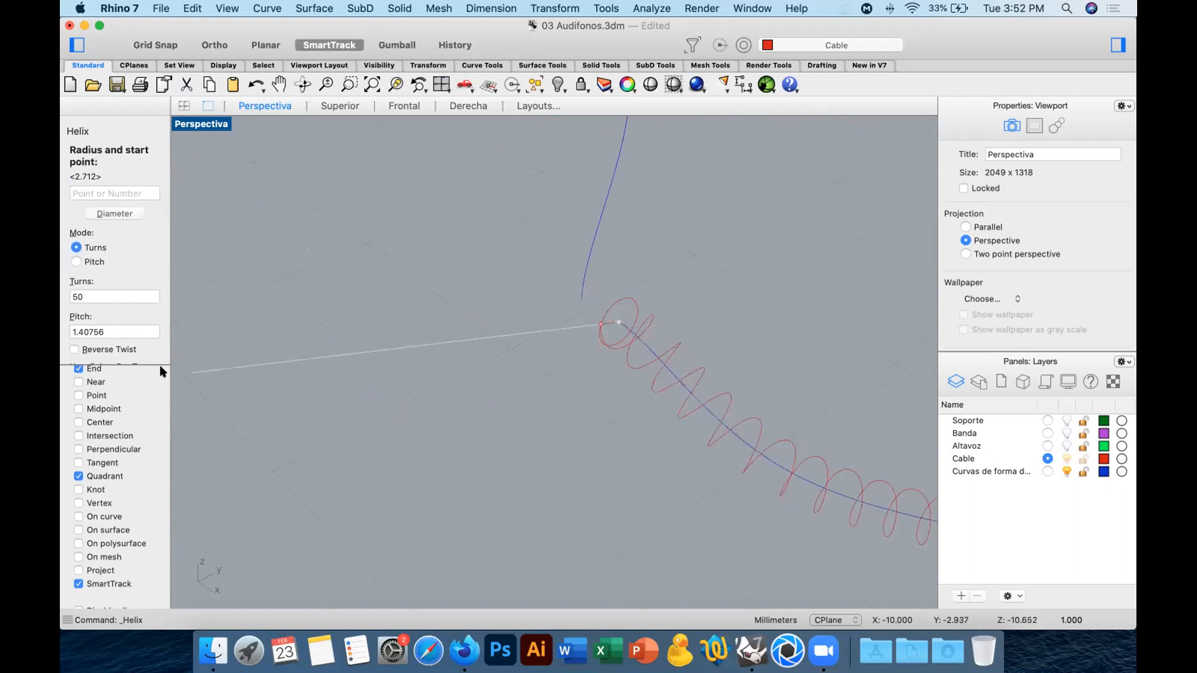
Turn off the Quadrant object snap and finish the helix by aiming its start at the lower end of the short segment.
{"action": "scroll", "coordinate": [104, 380], "scroll_direction": "up", "scroll_amount": 2}
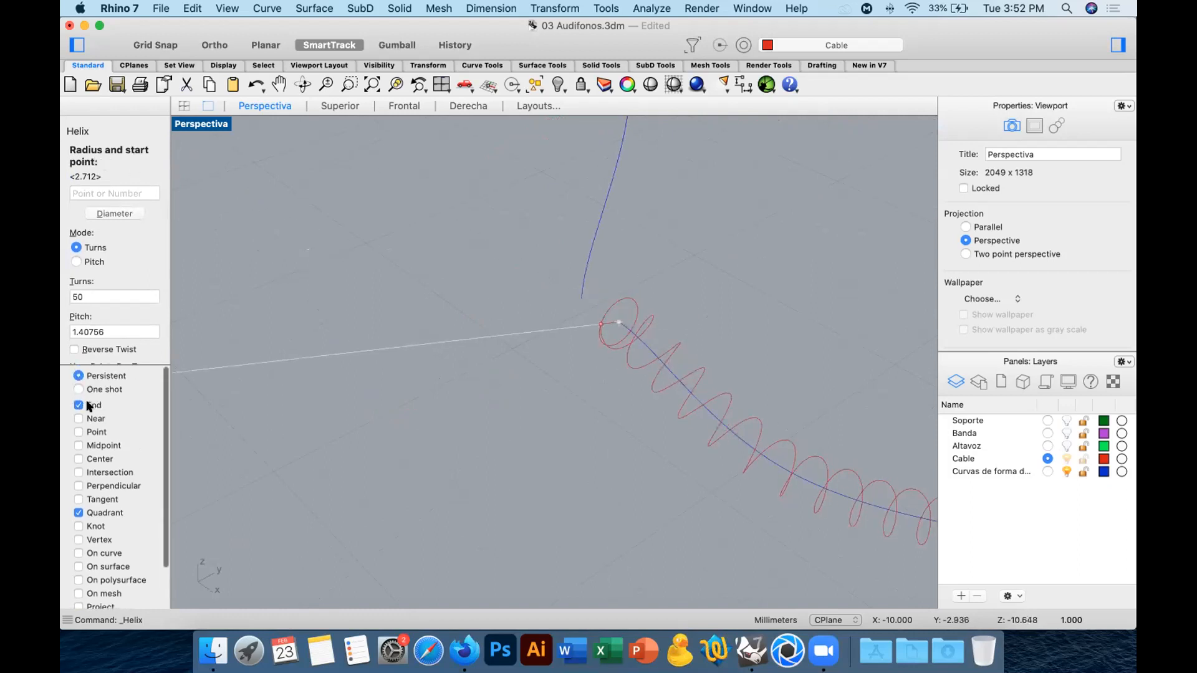
{"action": "left_click", "coordinate": [100, 512]}
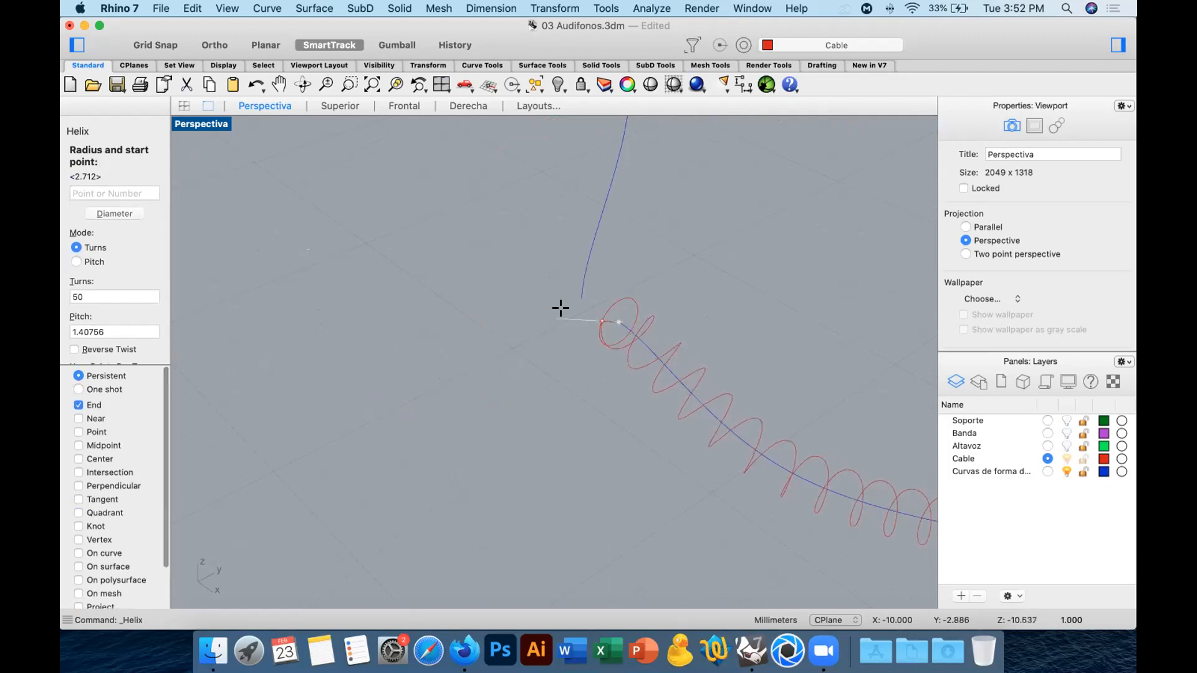
{"action": "scroll", "coordinate": [574, 302], "scroll_direction": "up", "scroll_amount": 5}
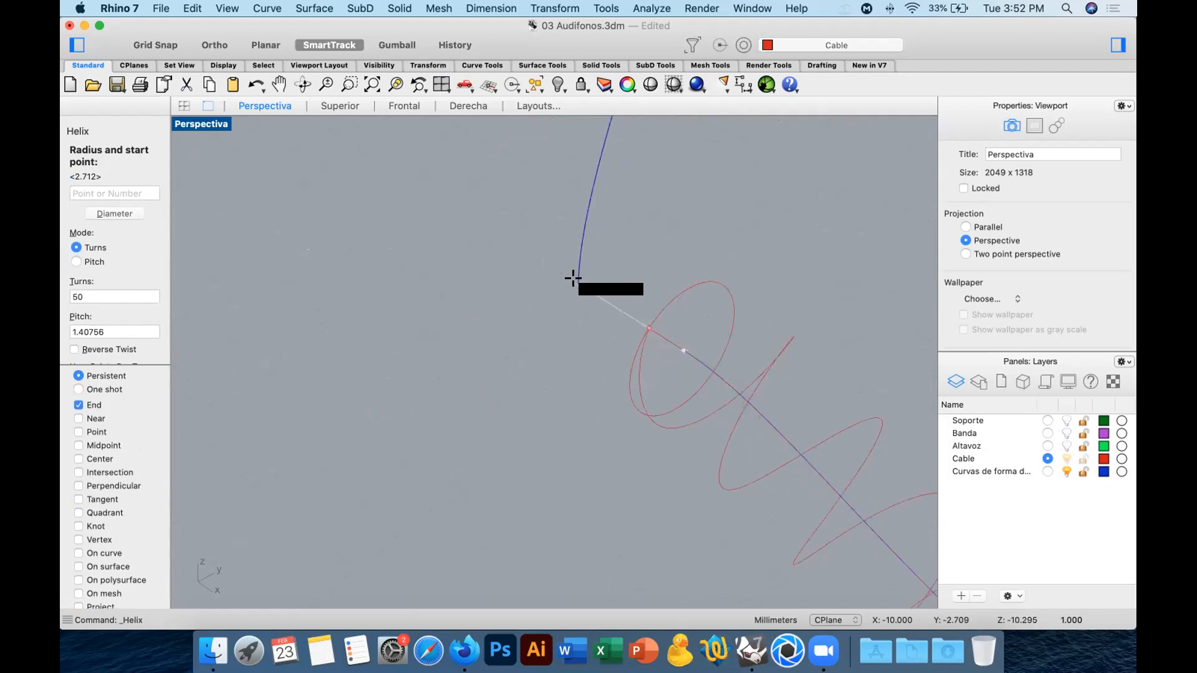
{"action": "left_click", "coordinate": [573, 278]}
{"action": "scroll", "coordinate": [433, 361], "scroll_direction": "down", "scroll_amount": 2}
{"action": "scroll", "coordinate": [432, 361], "scroll_direction": "down", "scroll_amount": 3}
{"action": "right_click_drag", "start_coordinate": [535, 398], "coordinate": [623, 362]}
{"action": "right_click_drag", "start_coordinate": [495, 337], "coordinate": [395, 371]}
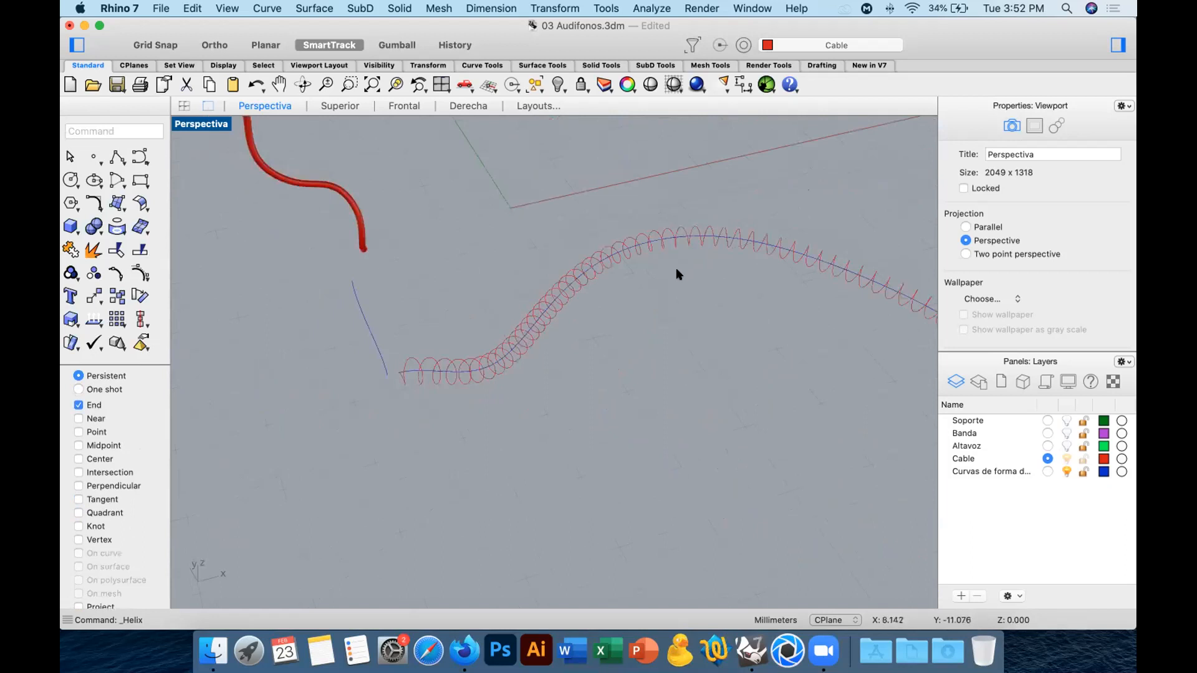
Inspect how the helix begins relative to the short segment, and undo the helix.
{"action": "right_click_drag", "start_coordinate": [678, 275], "coordinate": [406, 260], "text": "shift"}
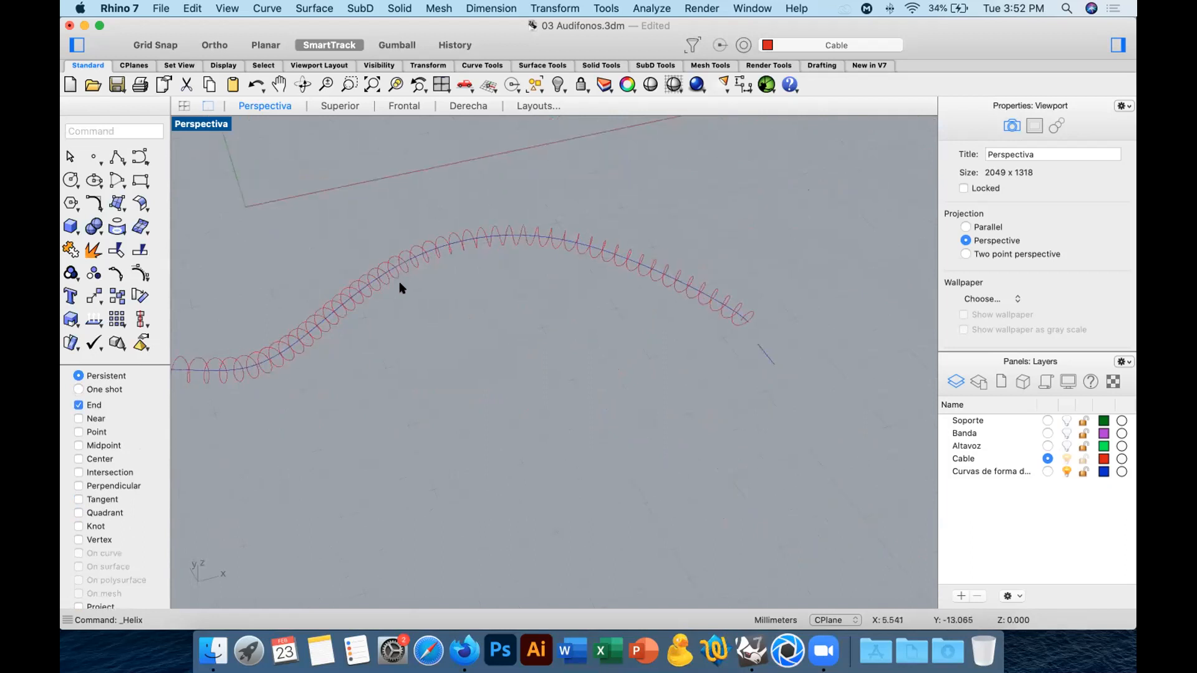
{"action": "right_click_drag", "start_coordinate": [559, 338], "coordinate": [693, 356], "text": "shift"}
{"action": "right_click_drag", "start_coordinate": [577, 374], "coordinate": [477, 378]}
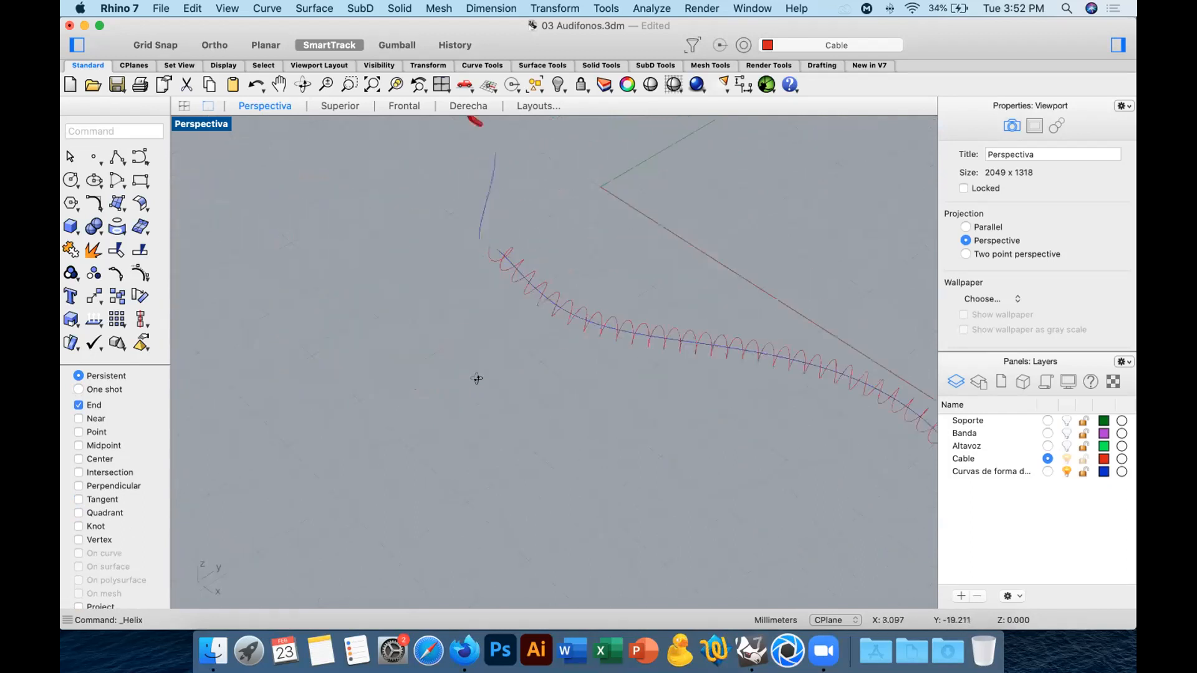
{"action": "scroll", "coordinate": [557, 231], "scroll_direction": "up", "scroll_amount": 5}
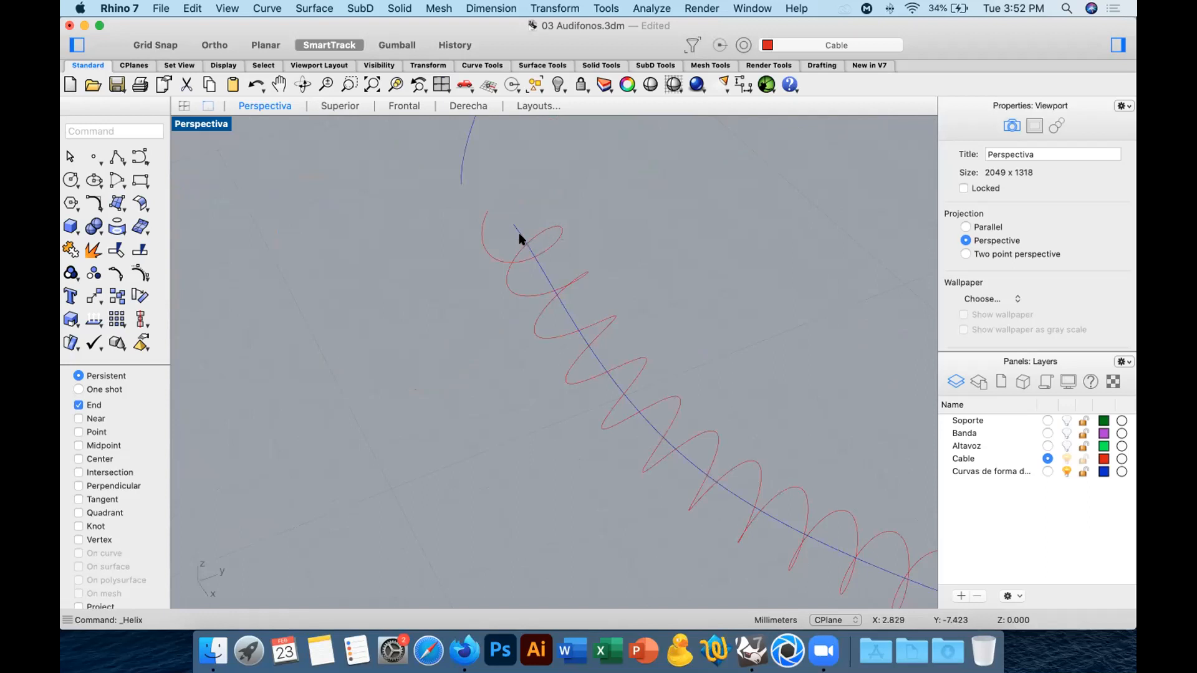
{"action": "right_click_drag", "start_coordinate": [490, 248], "coordinate": [502, 250]}
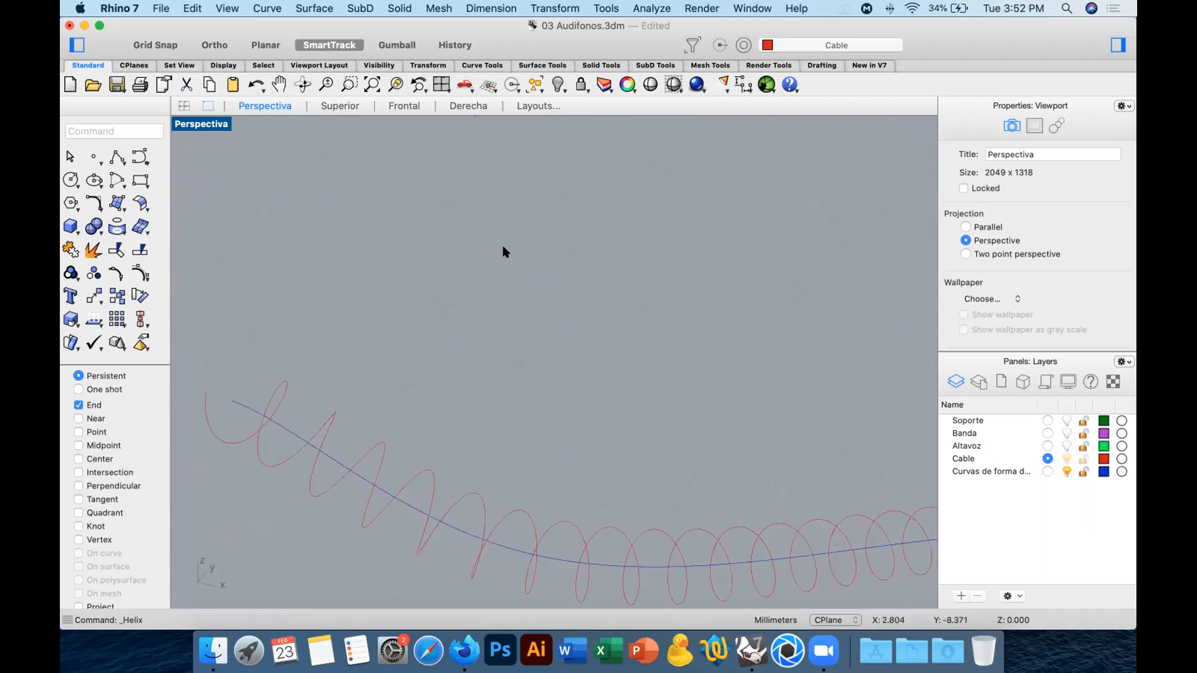
{"action": "scroll", "coordinate": [430, 296], "scroll_direction": "down", "scroll_amount": 5}
{"action": "right_click_drag", "start_coordinate": [460, 323], "coordinate": [384, 338]}
{"action": "scroll", "coordinate": [388, 337], "scroll_direction": "up", "scroll_amount": 4}
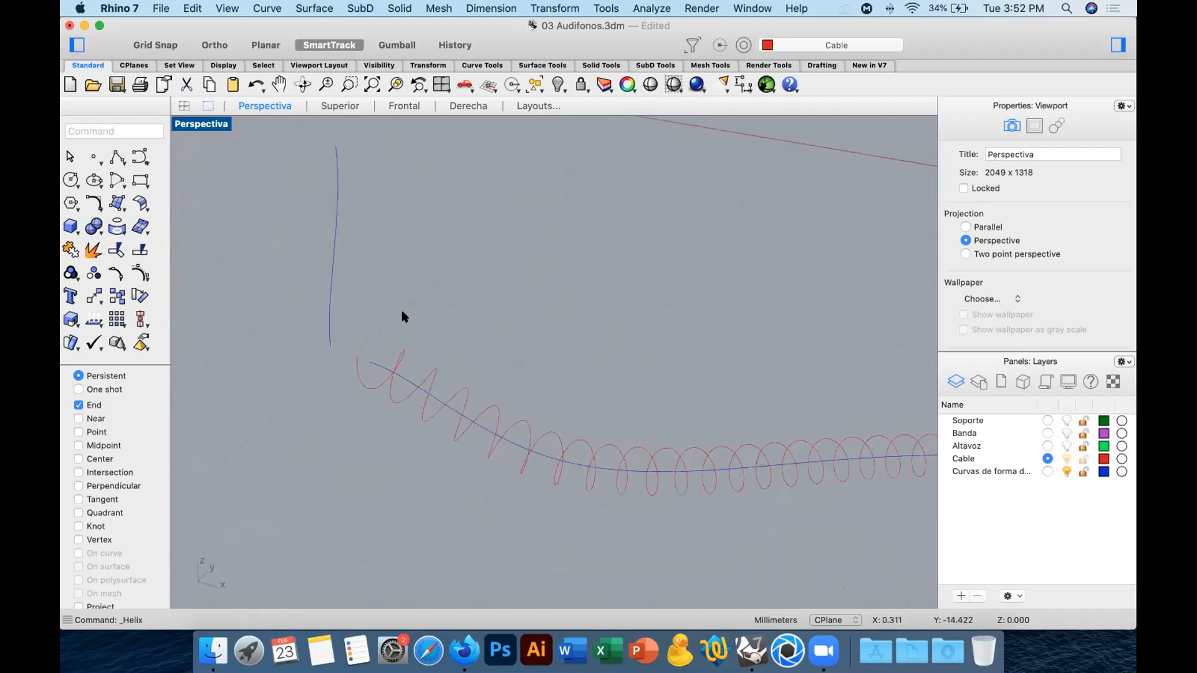
{"action": "right_click_drag", "start_coordinate": [540, 297], "coordinate": [462, 279]}
{"action": "scroll", "coordinate": [469, 332], "scroll_direction": "down", "scroll_amount": 5}
{"action": "key", "text": "super+z"}
Create a helix around the long wavy curve with 50 turns and radius 1 mm, starting toward the short segment's lower end.
{"action": "left_click", "coordinate": [138, 156]}
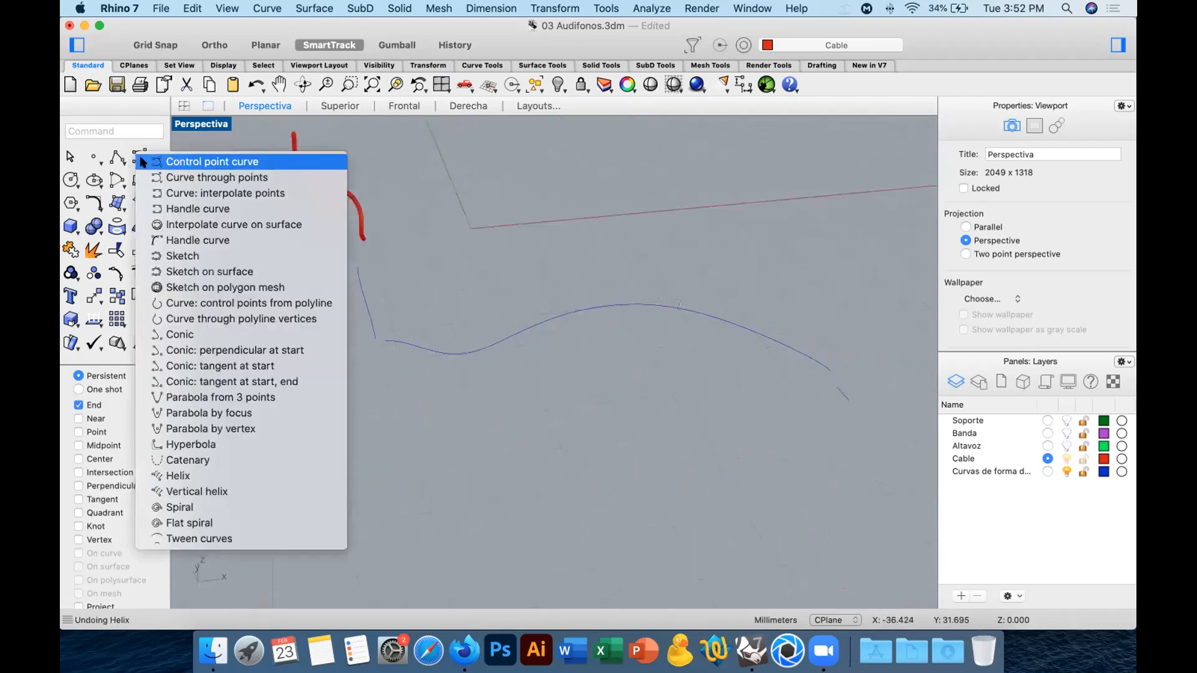
{"action": "left_click", "coordinate": [273, 477]}
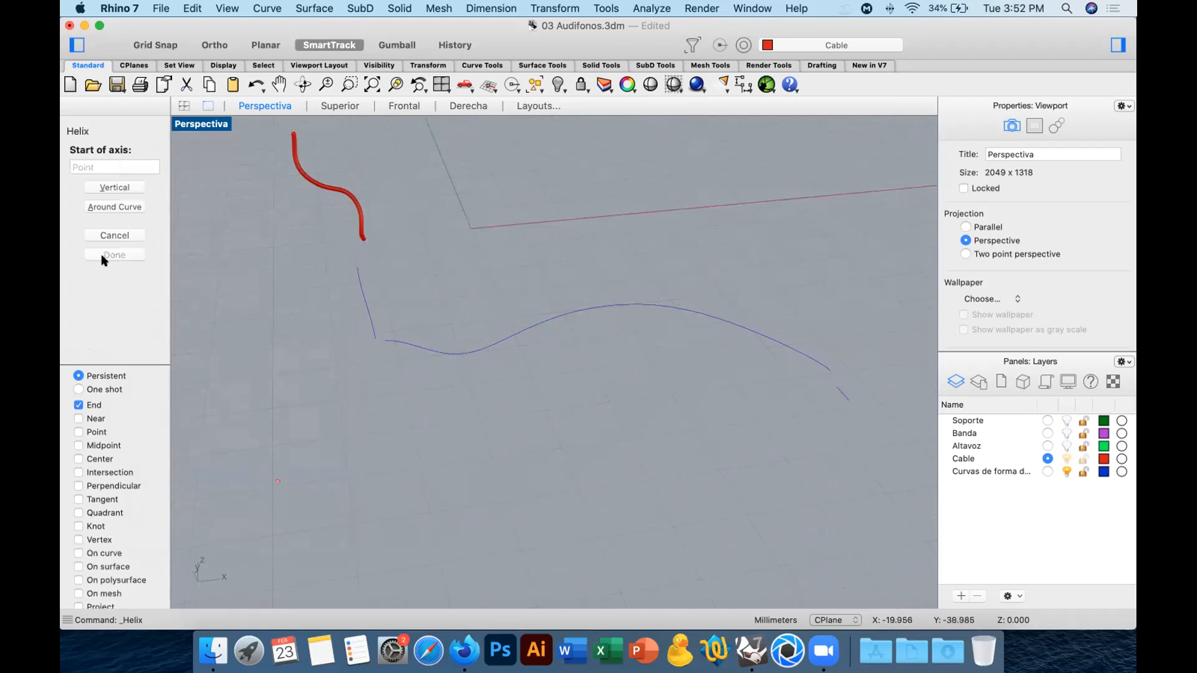
{"action": "left_click", "coordinate": [121, 209]}
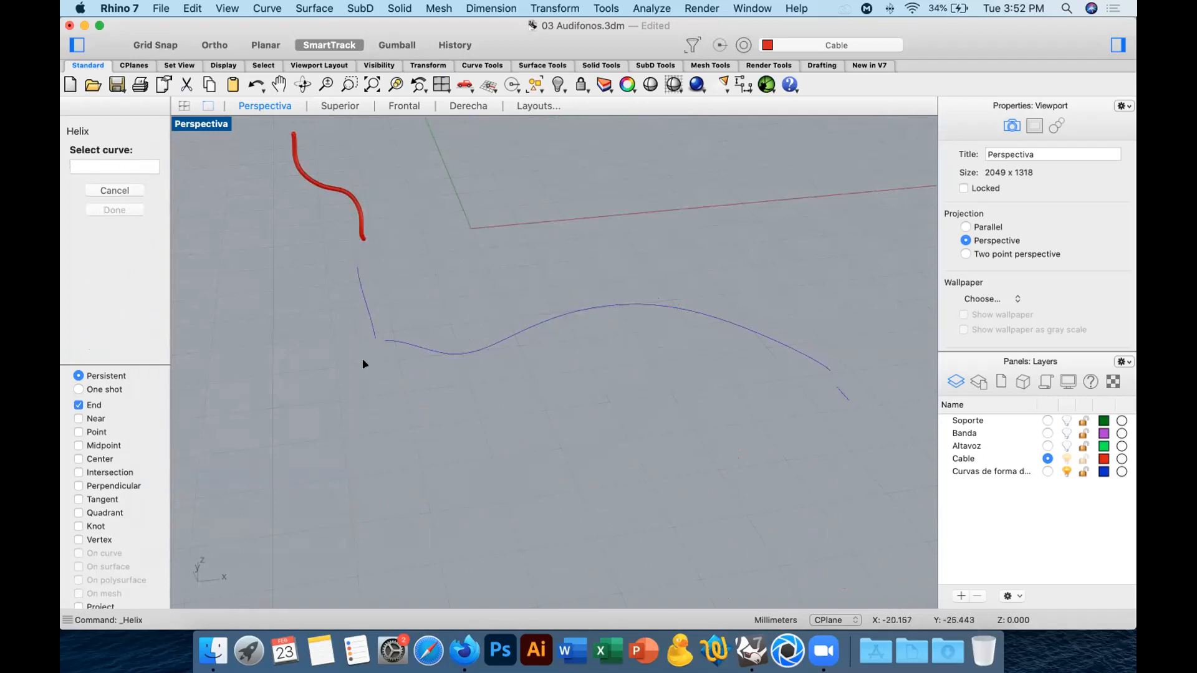
{"action": "left_click", "coordinate": [411, 342]}
{"action": "left_click_drag", "start_coordinate": [91, 292], "coordinate": [61, 290]}
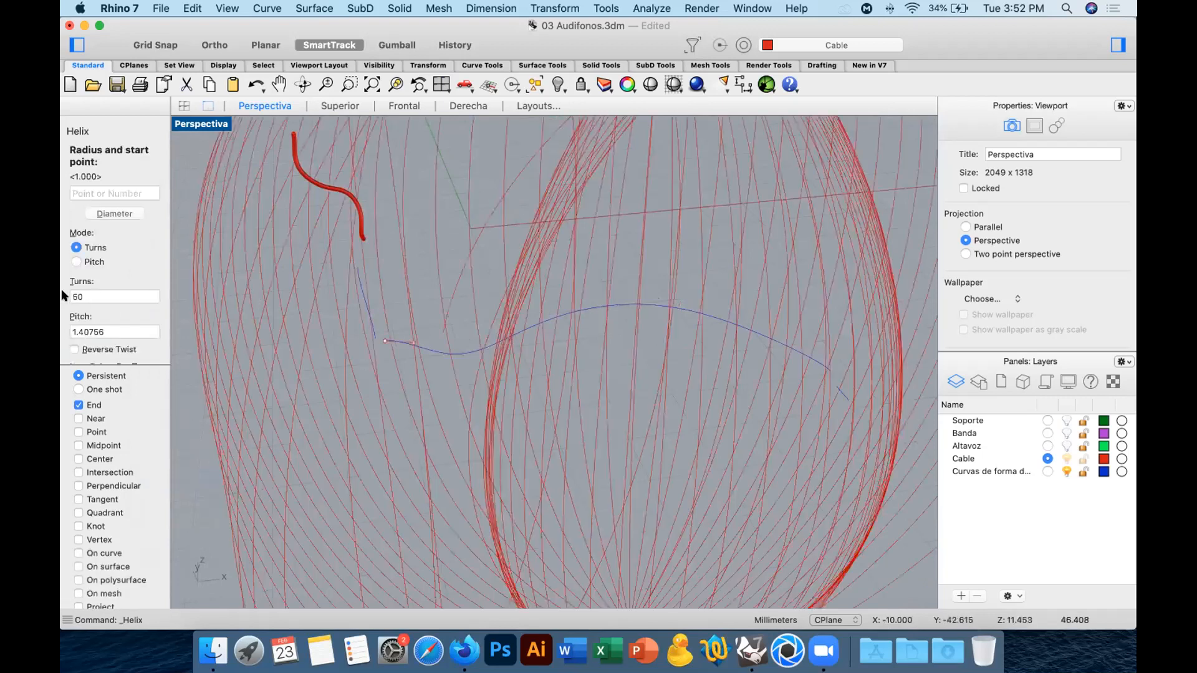
{"action": "scroll", "coordinate": [123, 307], "scroll_direction": "down", "scroll_amount": 4}
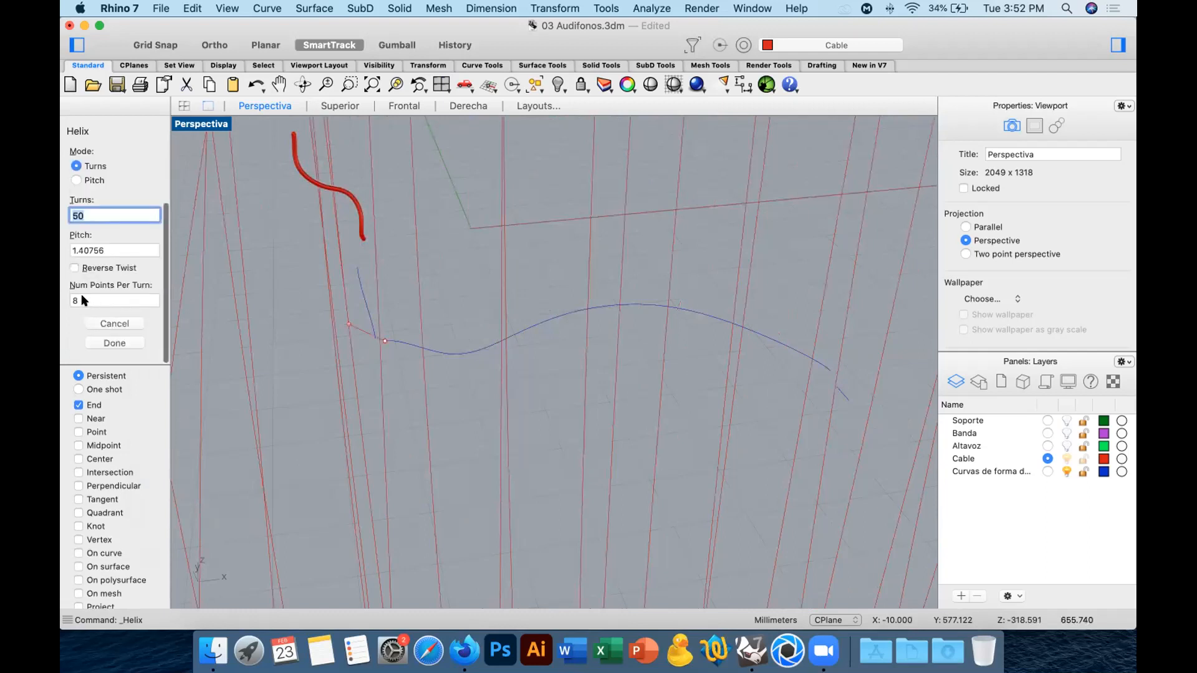
{"action": "scroll", "coordinate": [148, 282], "scroll_direction": "up", "scroll_amount": 4}
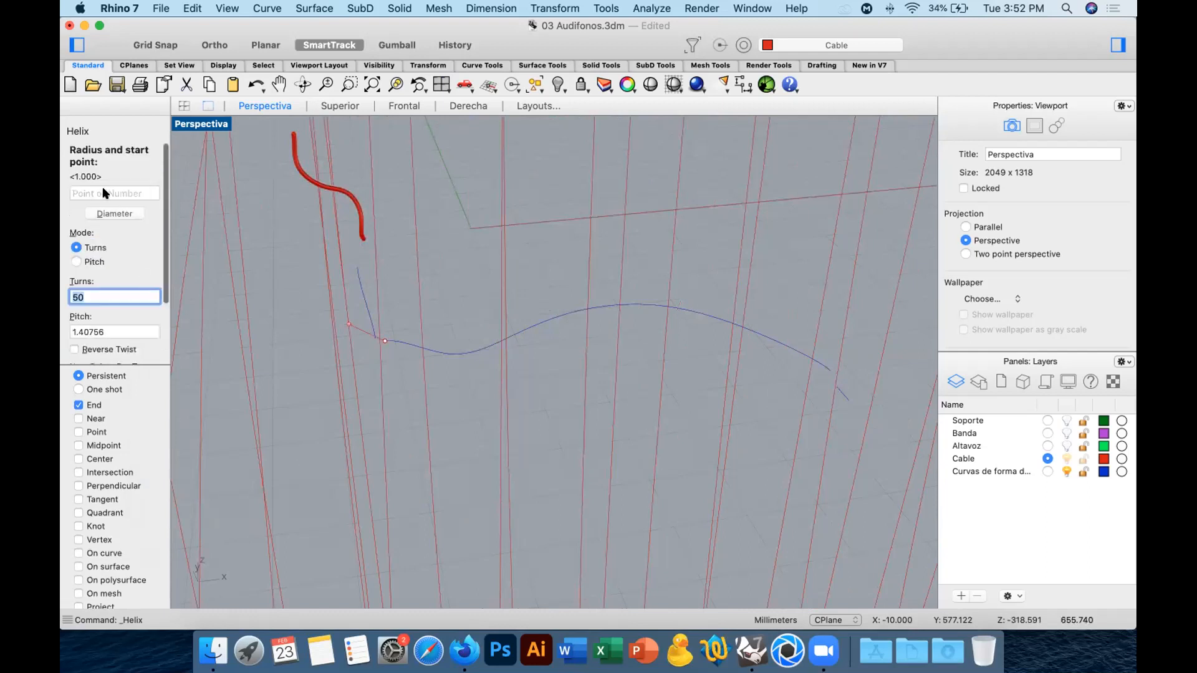
{"action": "left_click", "coordinate": [105, 194]}
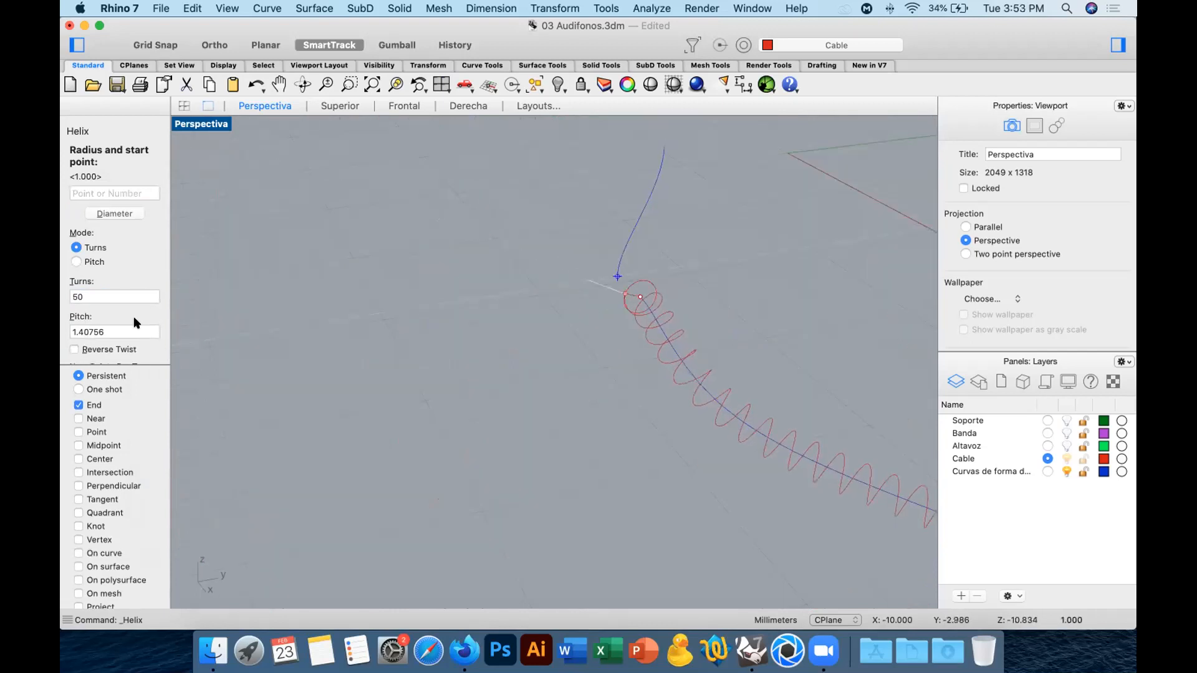
{"action": "left_click", "coordinate": [616, 275]}
Try a straight polyline from the short segment's lower end to the start of the helix, and delete it.
{"action": "right_click_drag", "start_coordinate": [559, 313], "coordinate": [514, 274]}
{"action": "scroll", "coordinate": [529, 239], "scroll_direction": "up", "scroll_amount": 10}
{"action": "scroll", "coordinate": [530, 239], "scroll_direction": "up", "scroll_amount": 3}
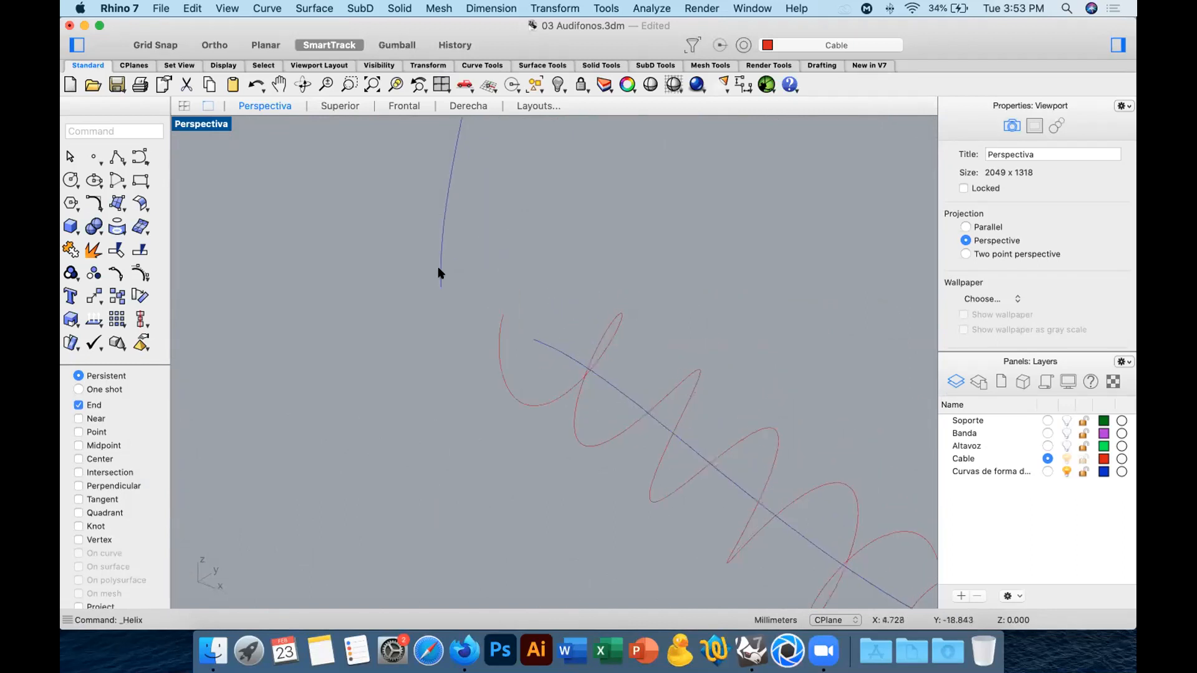
{"action": "left_click", "coordinate": [441, 268]}
{"action": "left_click", "coordinate": [497, 338]}
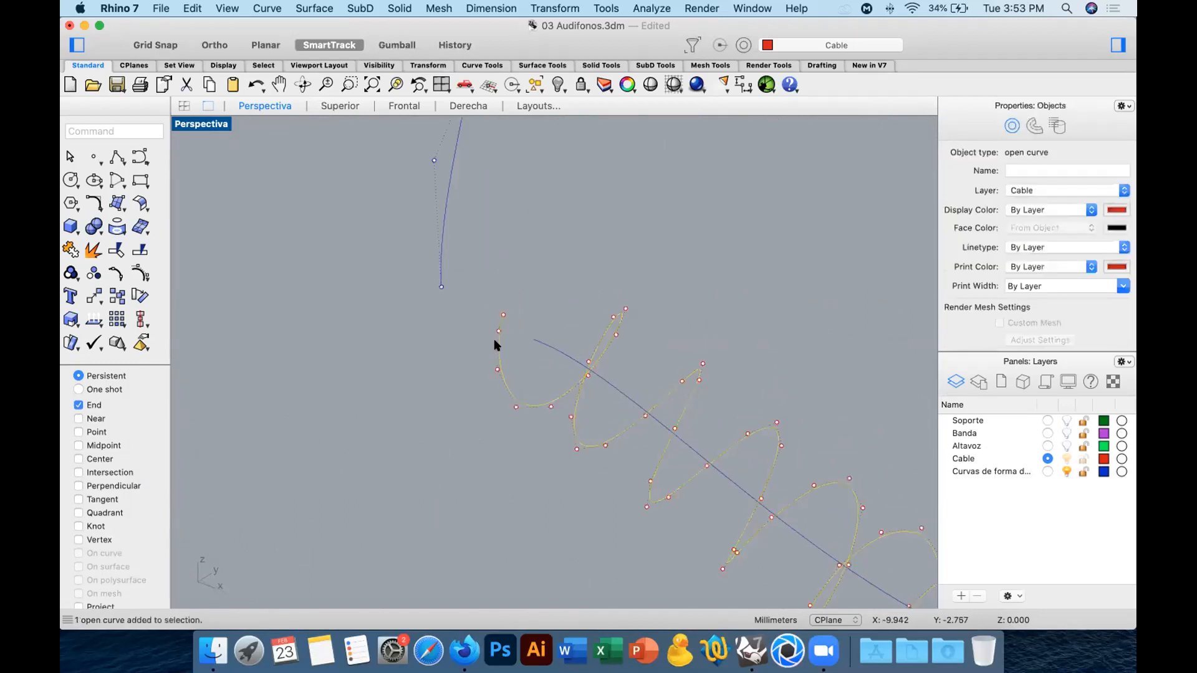
{"action": "left_click", "coordinate": [410, 371]}
{"action": "left_click", "coordinate": [114, 154]}
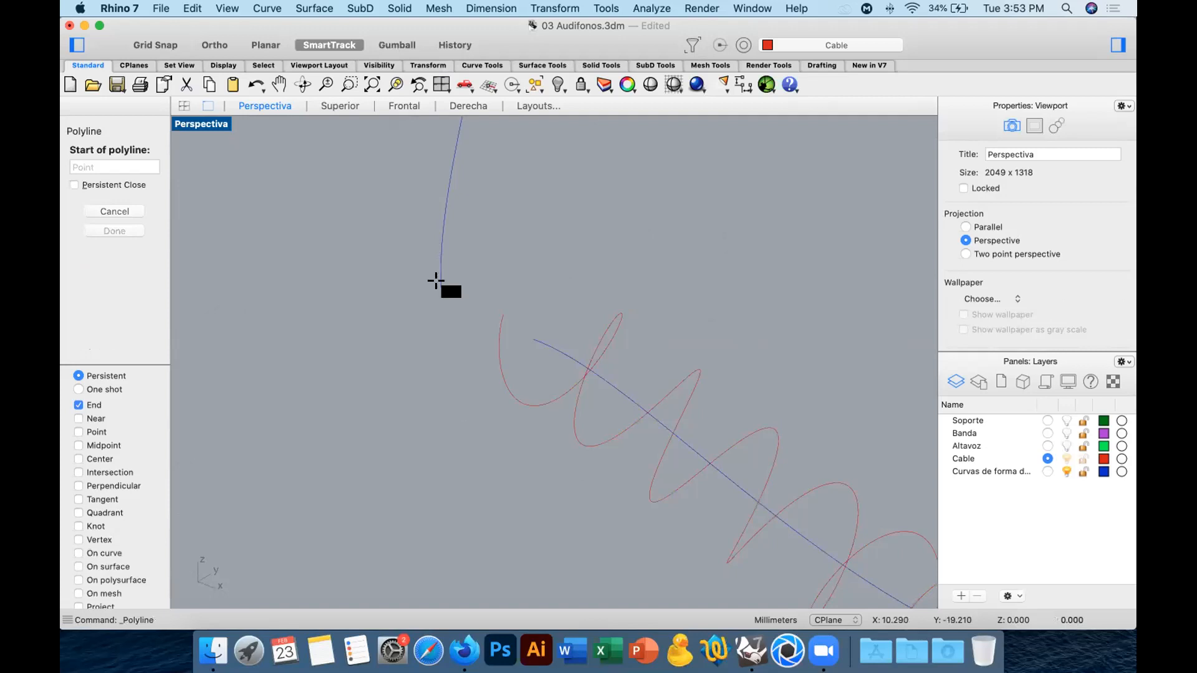
{"action": "left_click", "coordinate": [442, 287]}
{"action": "left_click", "coordinate": [504, 315]}
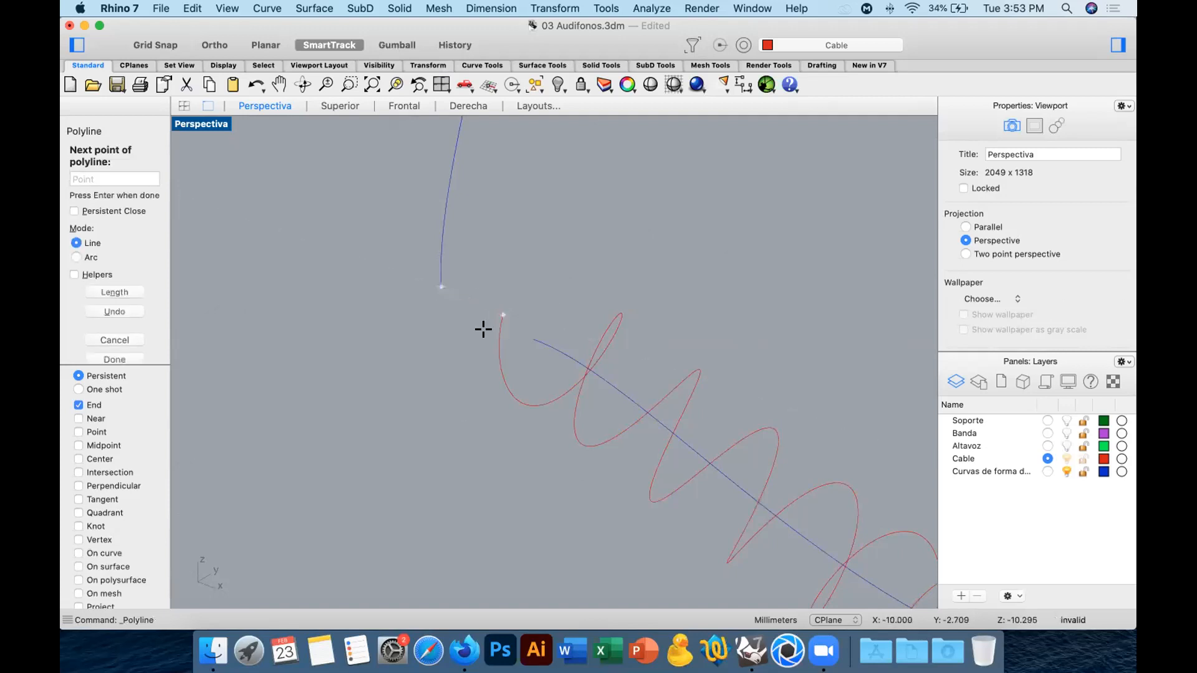
{"action": "key", "text": "Return"}
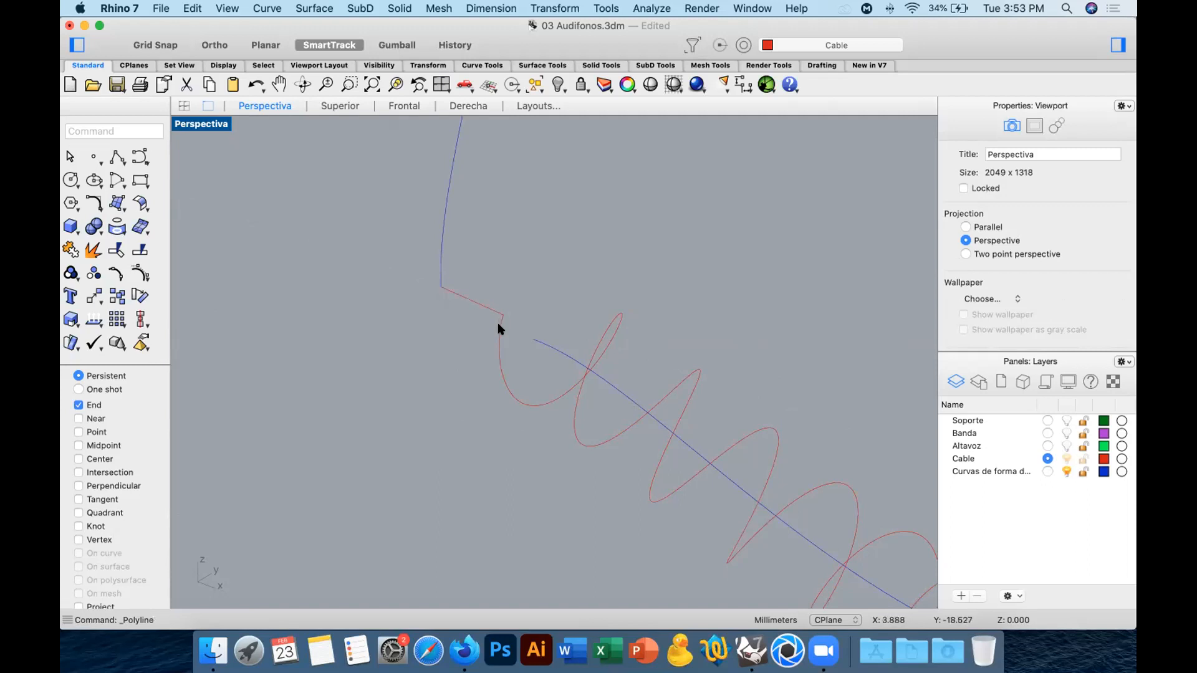
{"action": "left_click", "coordinate": [459, 309]}
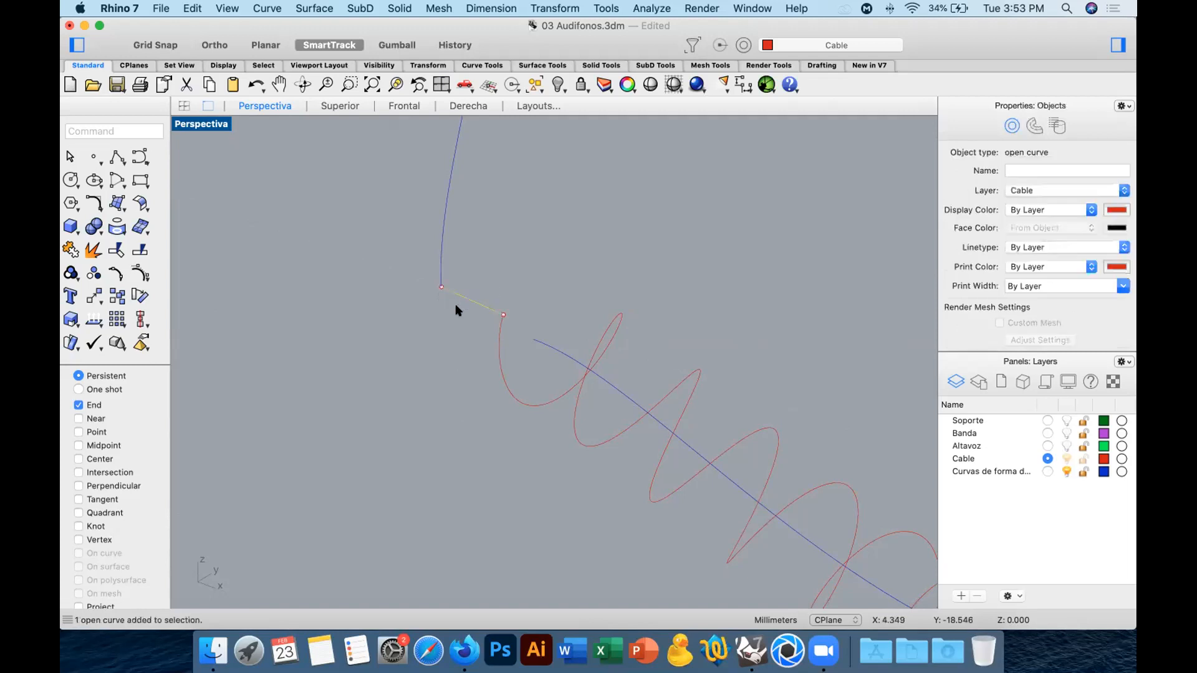
{"action": "key", "text": "Delete"}
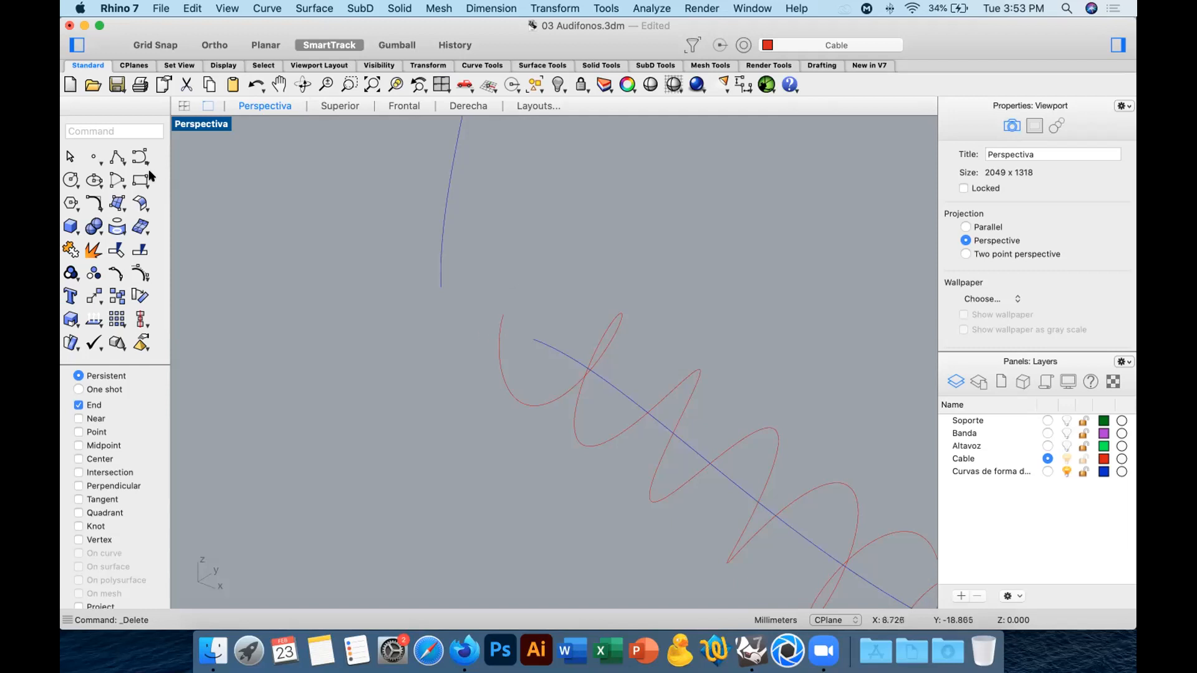
Start an adjustable curve blend between the short segment's lower end and the start of the helix.
{"action": "left_click", "coordinate": [95, 204]}
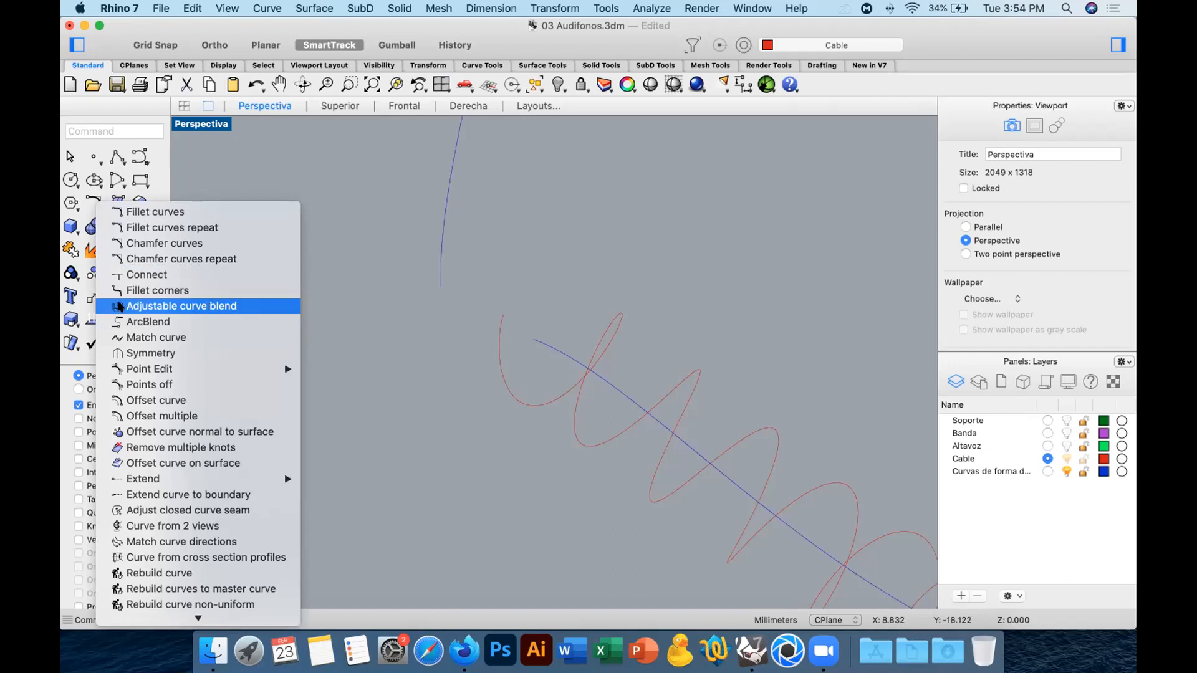
{"action": "left_click", "coordinate": [159, 307]}
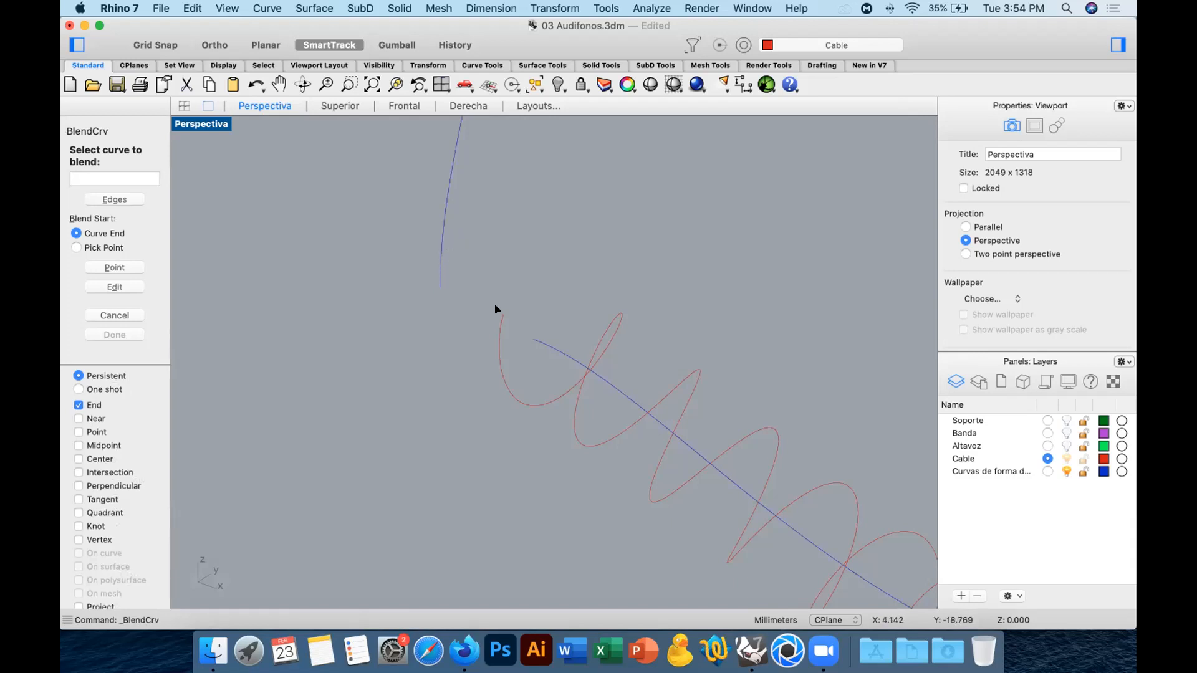
{"action": "left_click", "coordinate": [439, 275]}
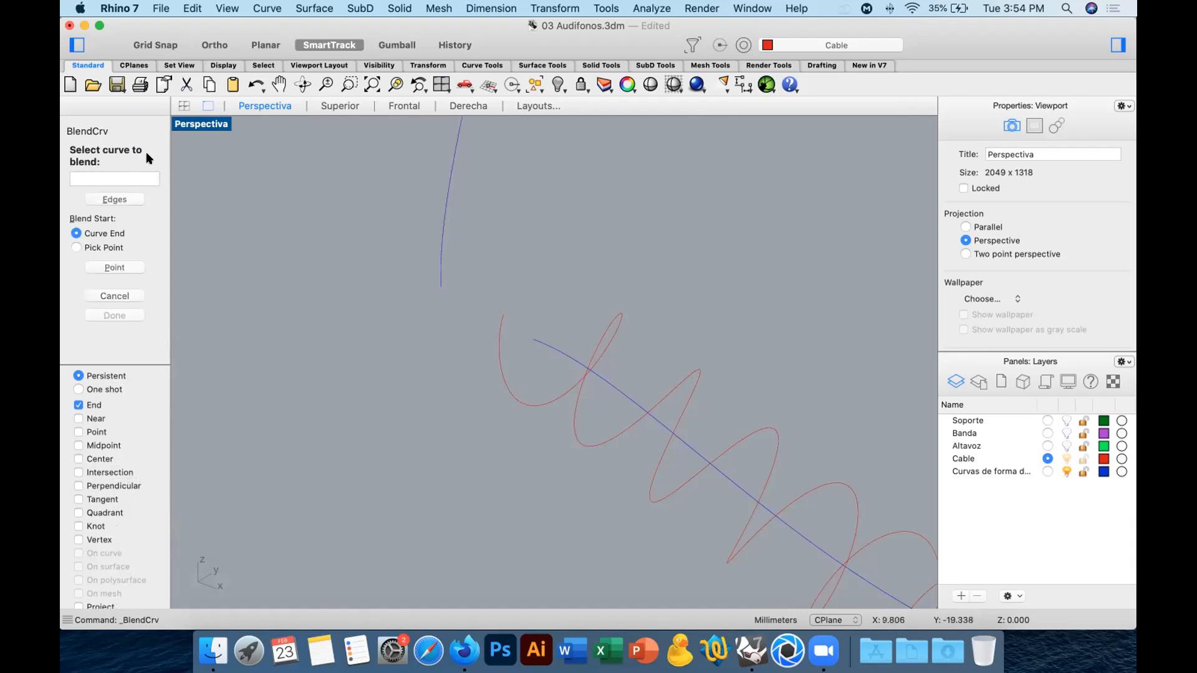
{"action": "left_click", "coordinate": [498, 322]}
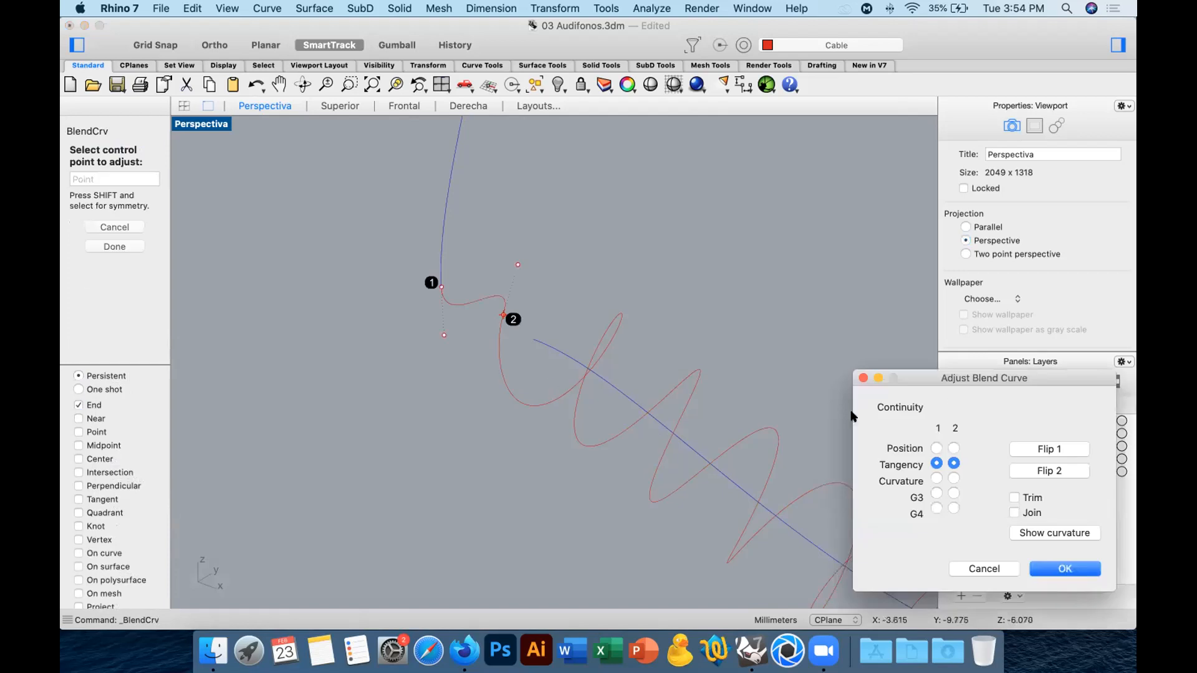
{"action": "left_click_drag", "start_coordinate": [954, 376], "coordinate": [798, 164]}
{"action": "right_click_drag", "start_coordinate": [589, 276], "coordinate": [648, 274]}
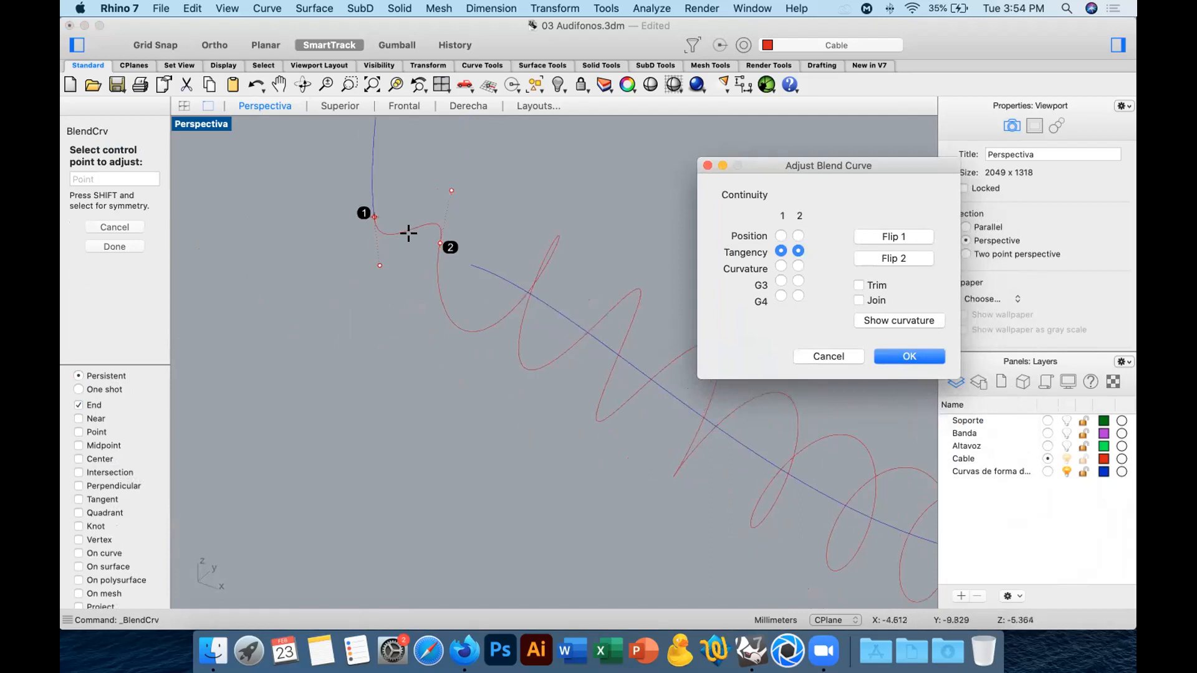
Try Position continuity at both ends of the blend, and return both ends to Tangency.
{"action": "left_click", "coordinate": [781, 237]}
{"action": "left_click", "coordinate": [793, 237]}
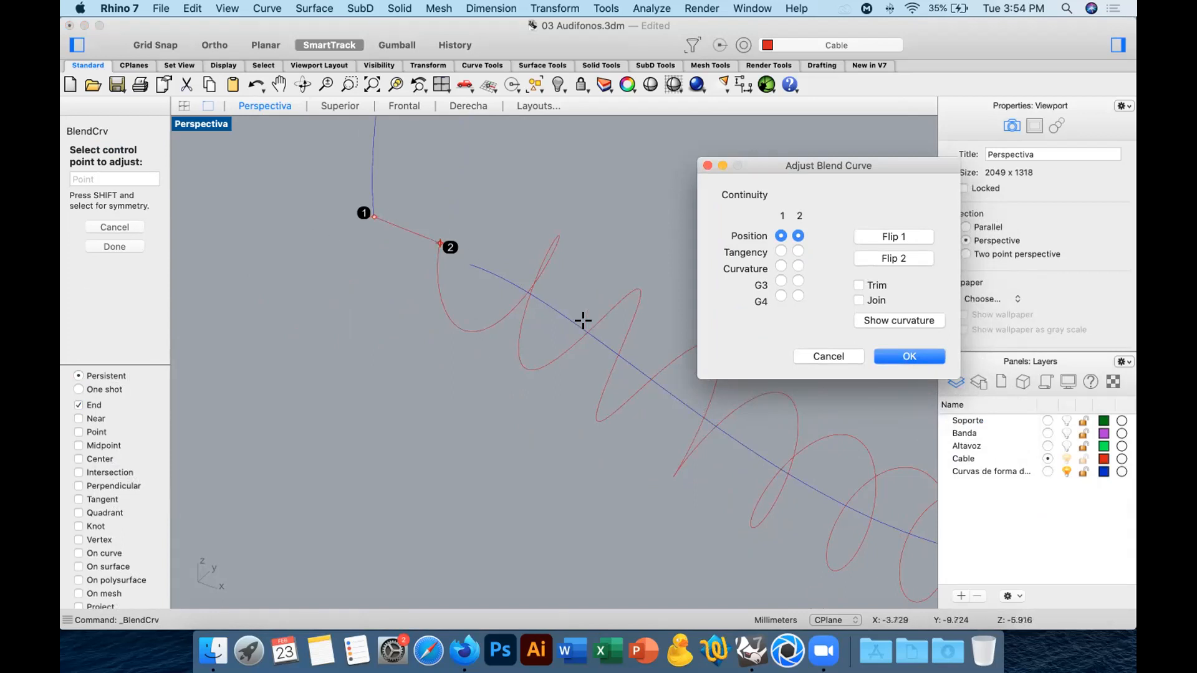
{"action": "left_click", "coordinate": [780, 251]}
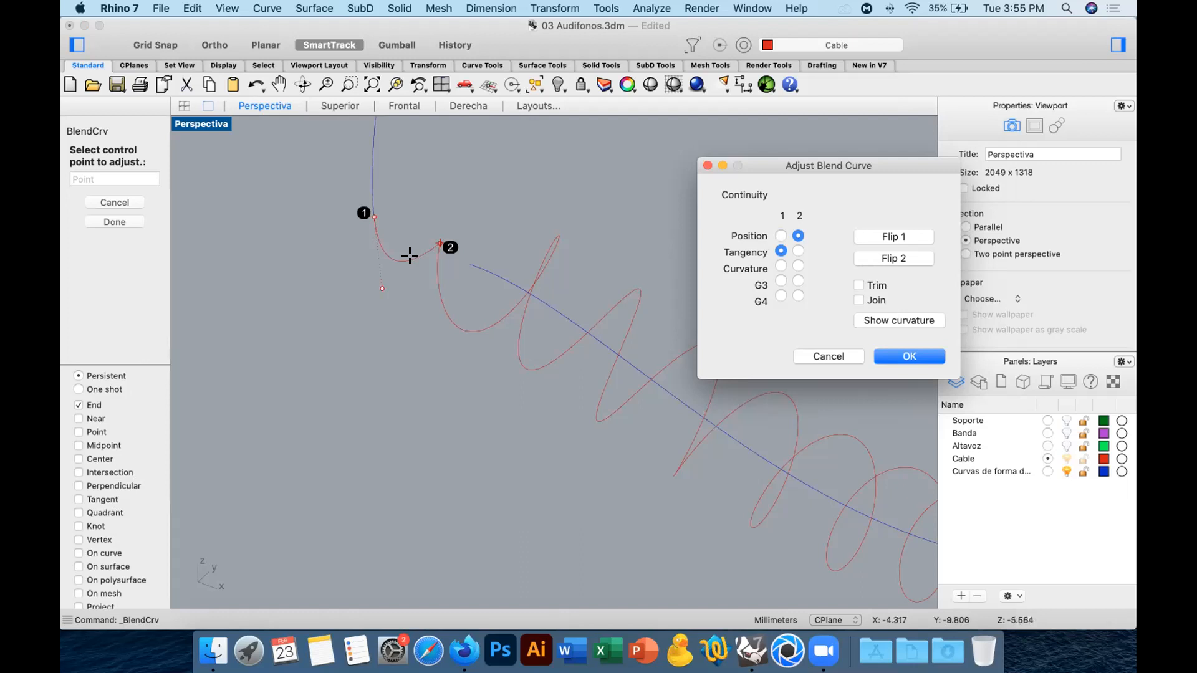
{"action": "left_click", "coordinate": [798, 250]}
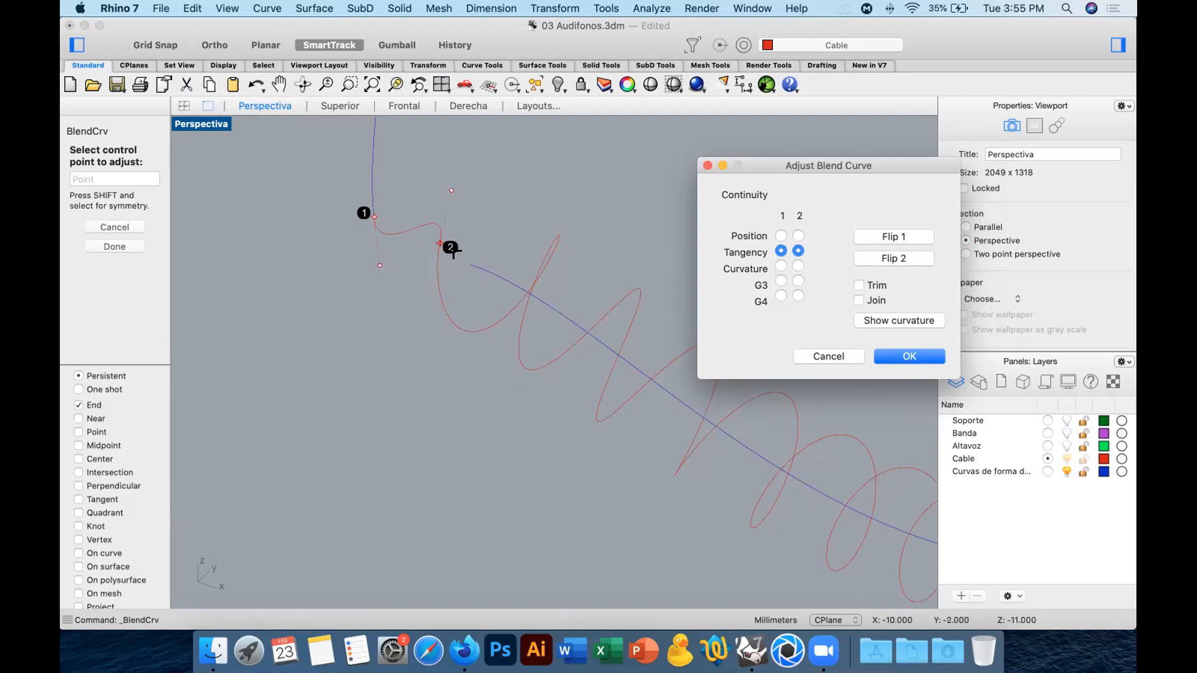
Compare Curvature, G3 and G4 continuity at both ends of the blend.
{"action": "left_click", "coordinate": [780, 266]}
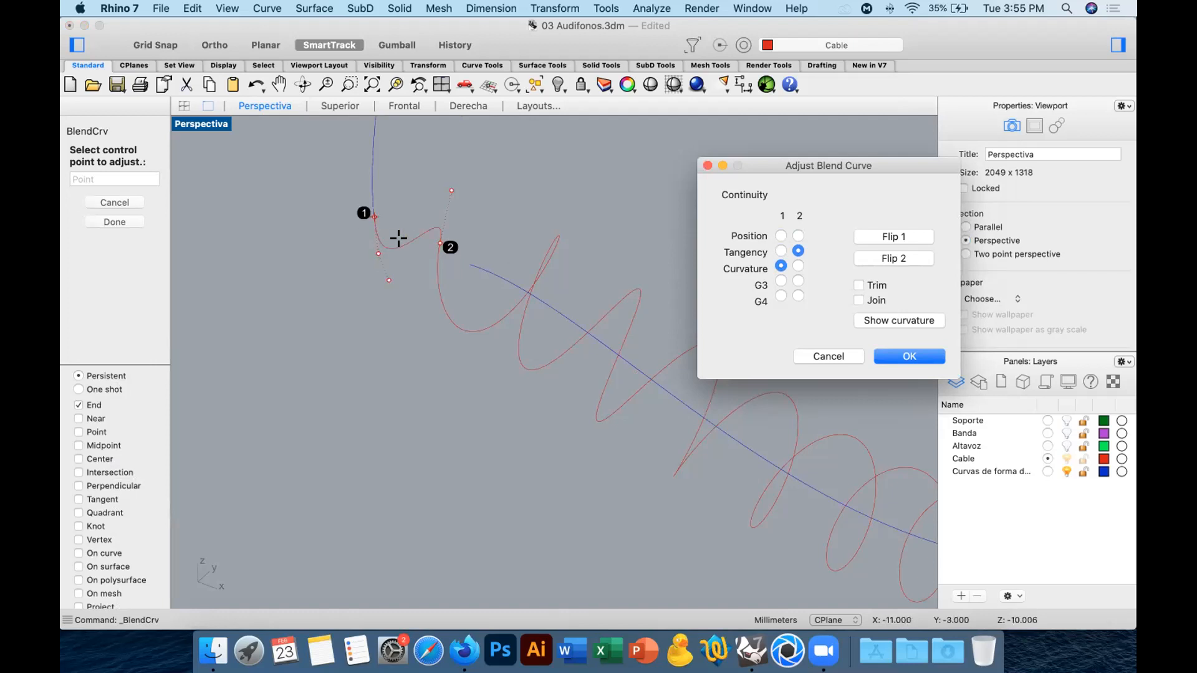
{"action": "left_click", "coordinate": [798, 267]}
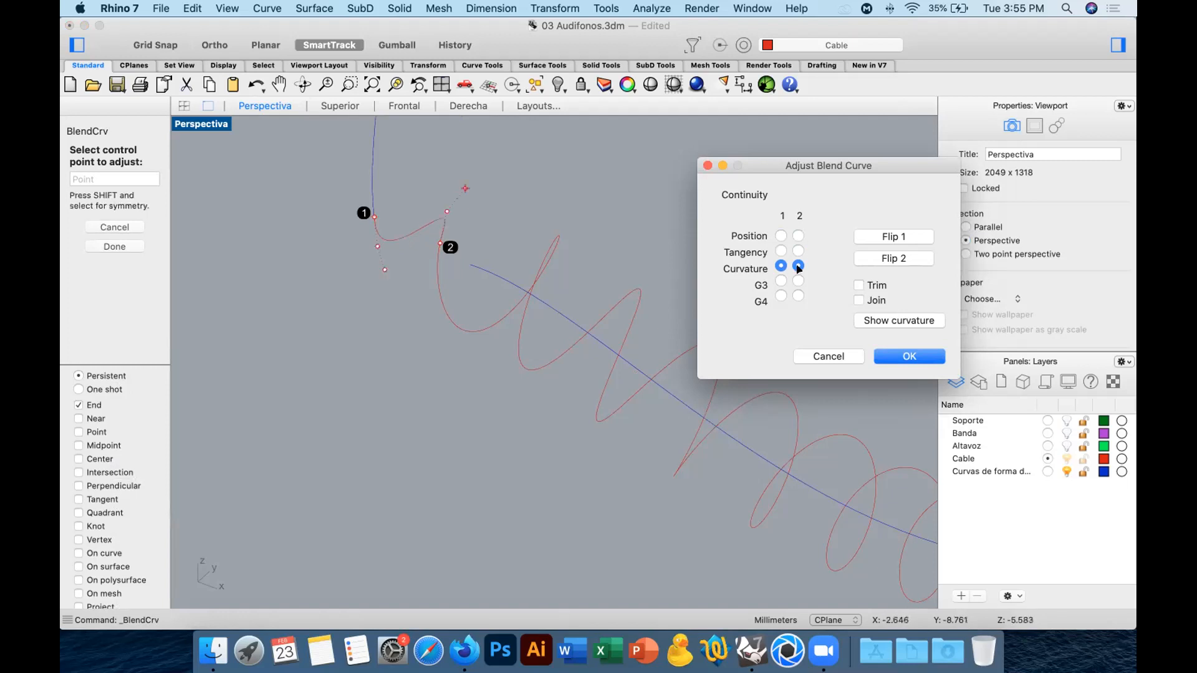
{"action": "mouse_move", "coordinate": [575, 273]}
{"action": "right_mouse_down"}
{"action": "mouse_move", "coordinate": [601, 273]}
{"action": "mouse_move", "coordinate": [576, 274]}
{"action": "right_mouse_up"}
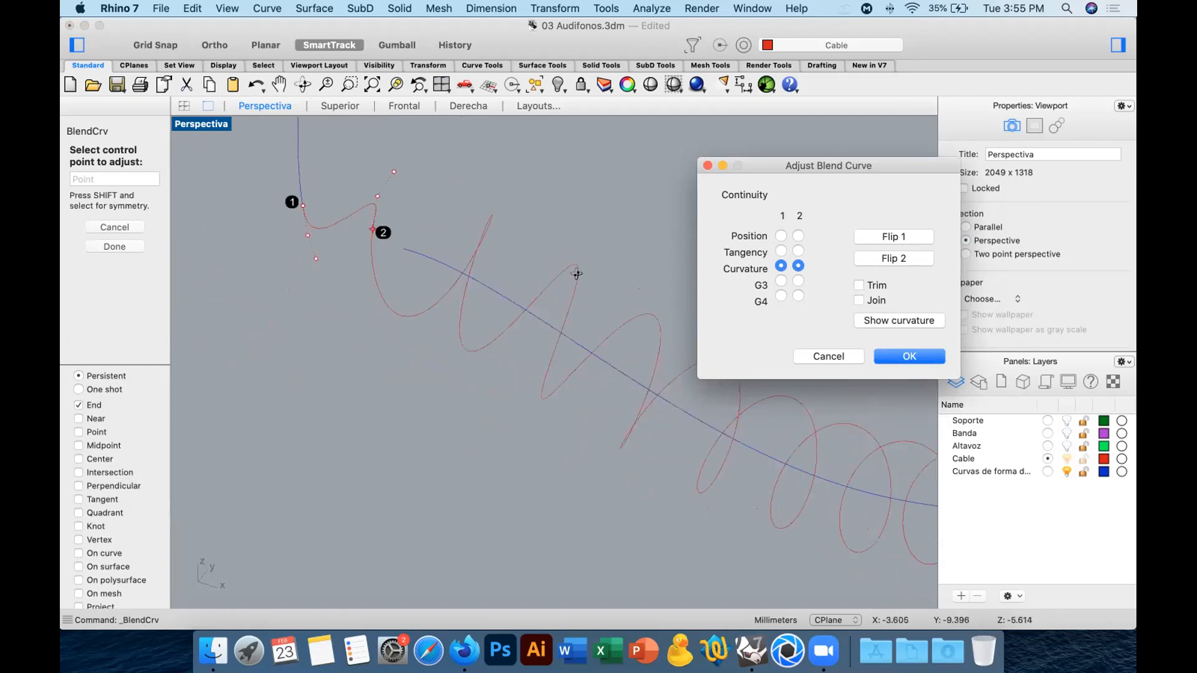
{"action": "left_click", "coordinate": [780, 280]}
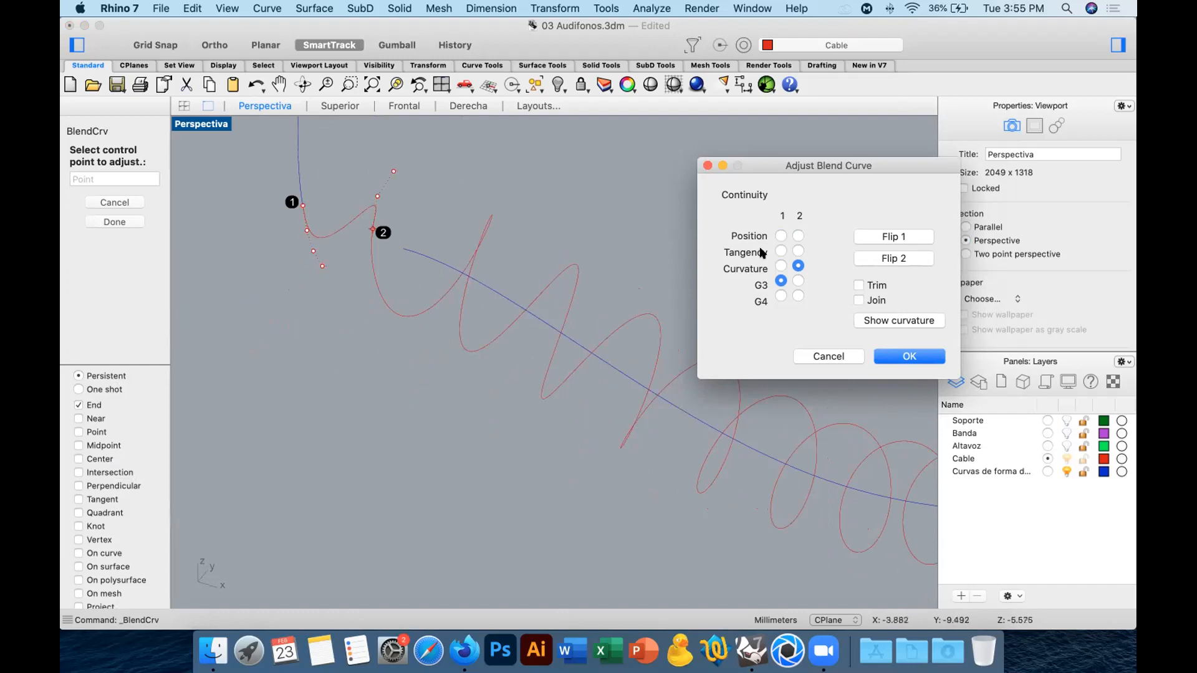
{"action": "left_click", "coordinate": [795, 278]}
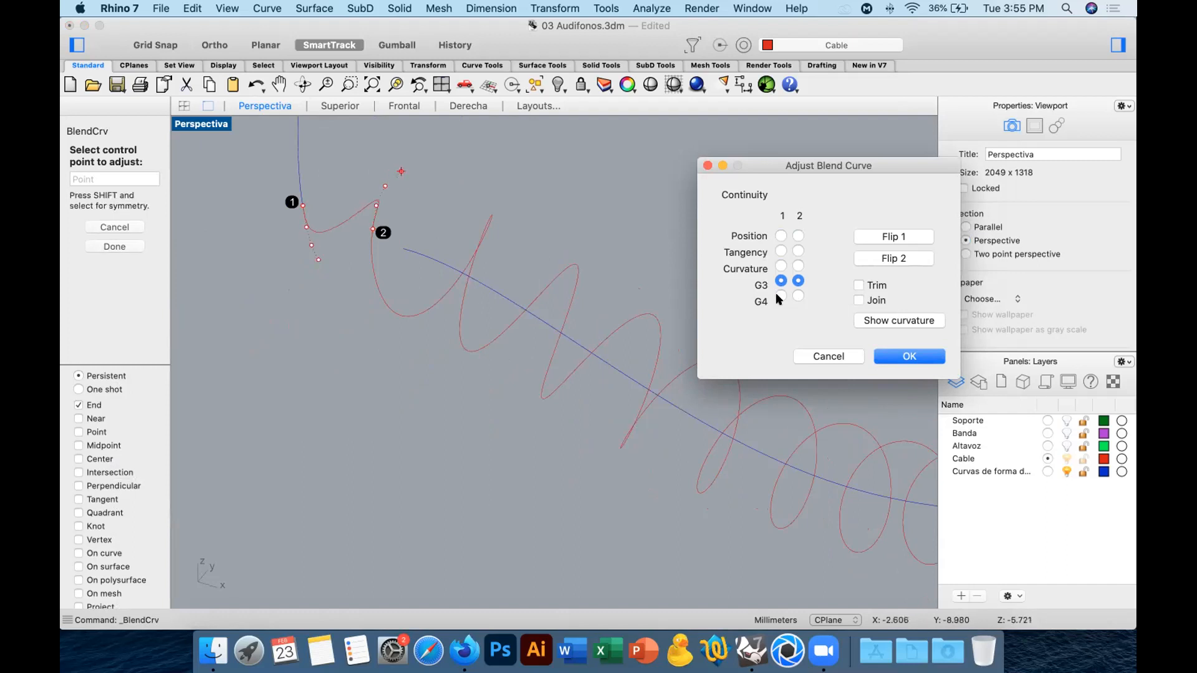
{"action": "left_click", "coordinate": [779, 297]}
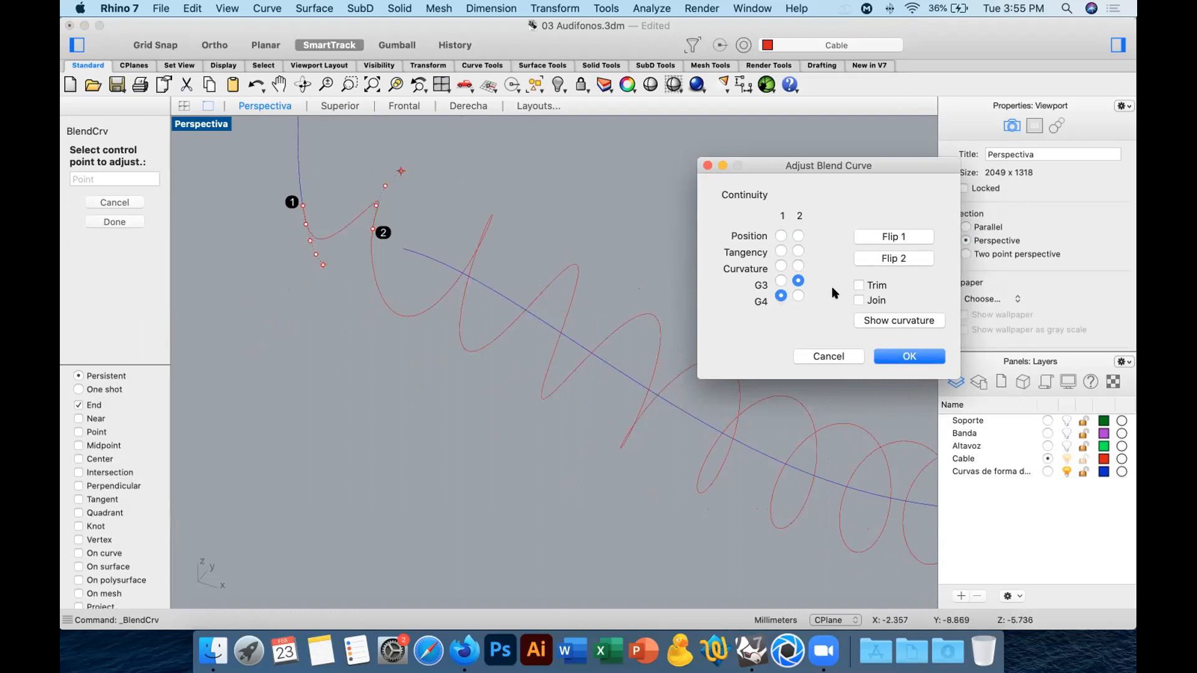
{"action": "left_click", "coordinate": [795, 295]}
{"action": "right_click_drag", "start_coordinate": [398, 253], "coordinate": [312, 141]}
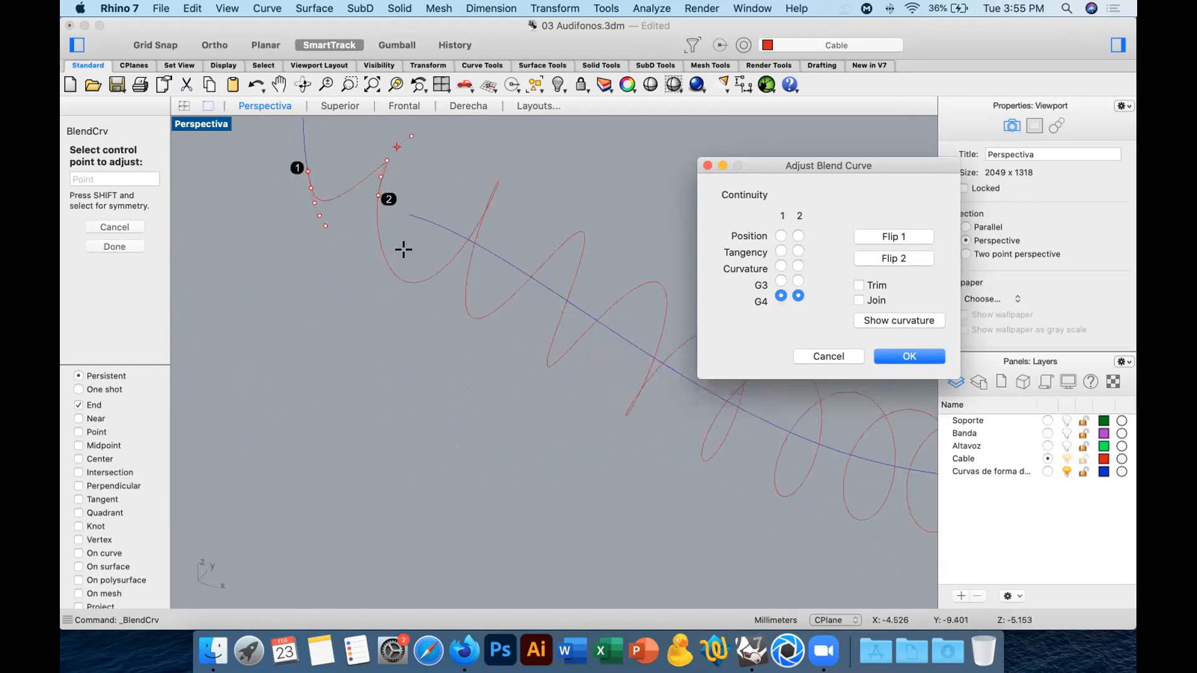
Set both ends of the blend to Tangency and accept the blend curve.
{"action": "left_click", "coordinate": [780, 250]}
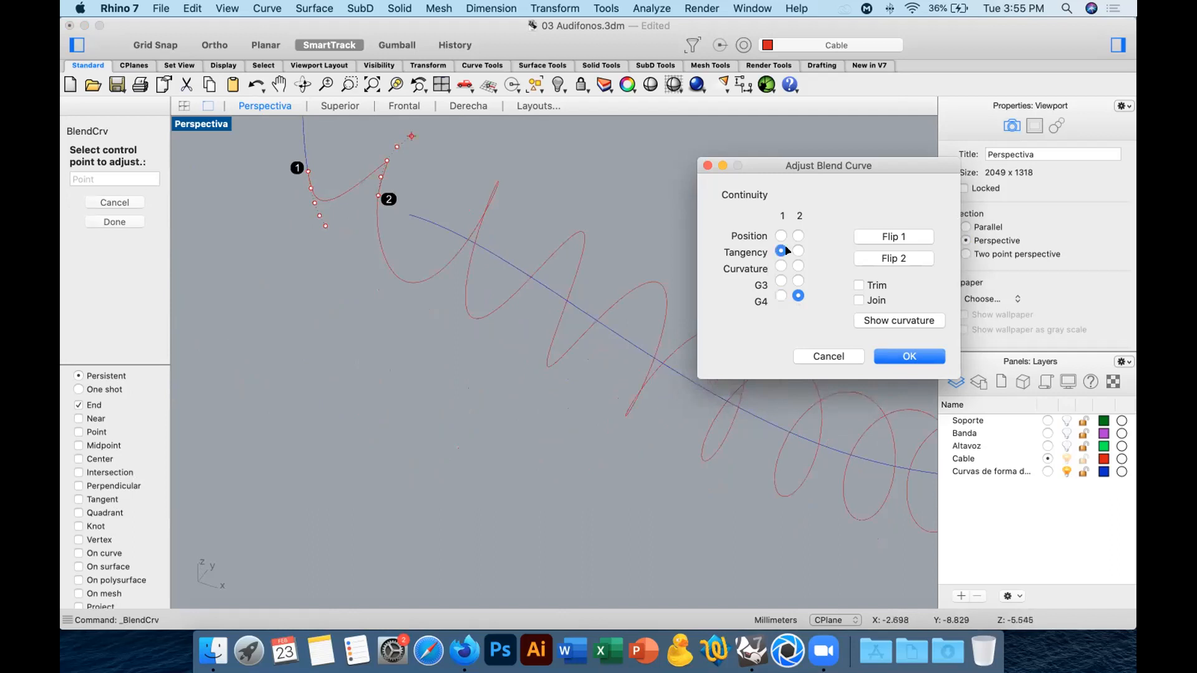
{"action": "left_click", "coordinate": [797, 251]}
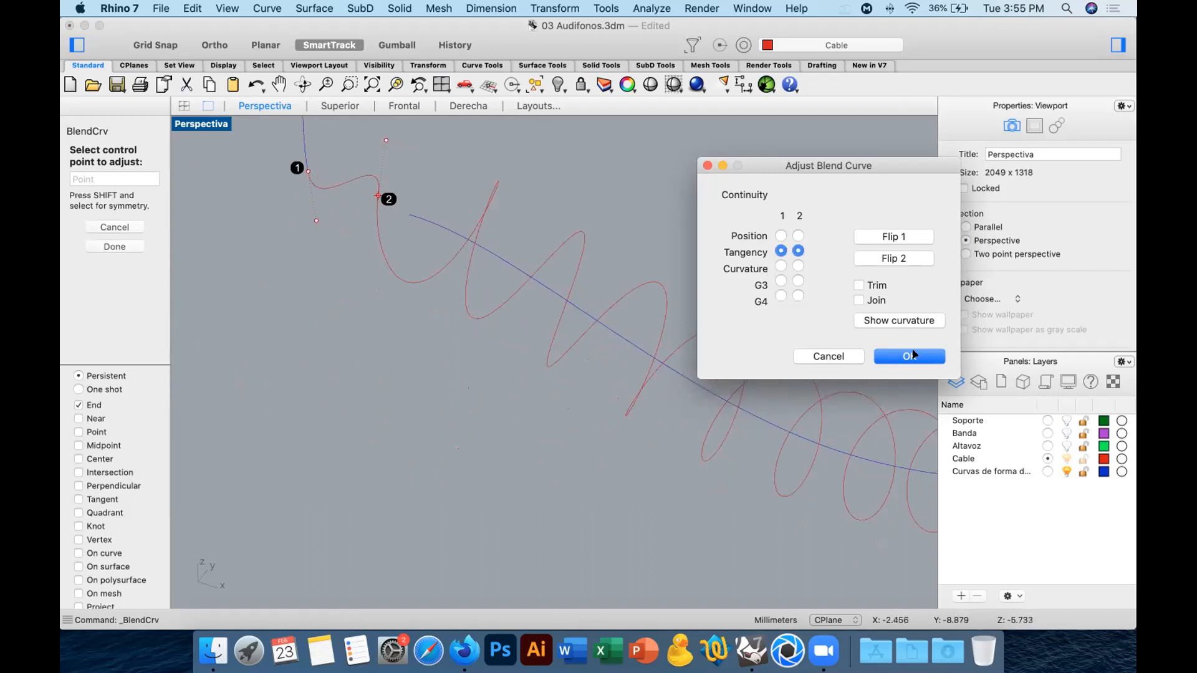
{"action": "left_click", "coordinate": [912, 355]}
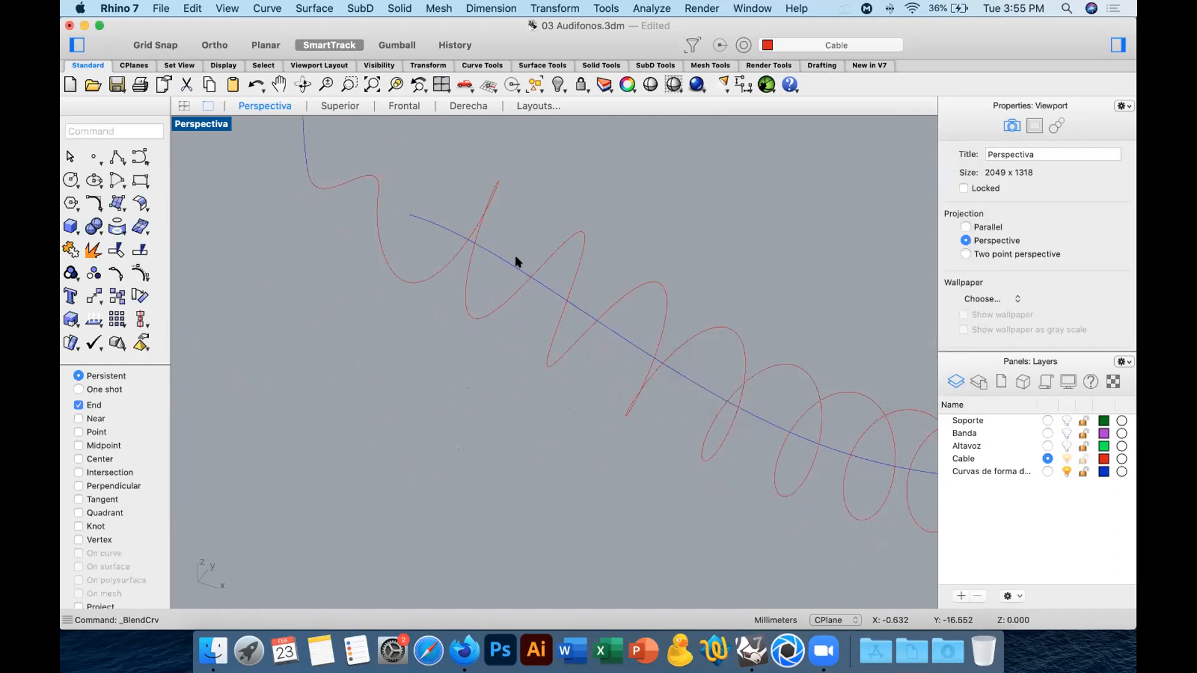
Join the short segment, the blend curve and the helix into one open curve.
{"action": "right_click_drag", "start_coordinate": [533, 324], "coordinate": [562, 389], "text": "shift"}
{"action": "right_click_drag", "start_coordinate": [438, 304], "coordinate": [455, 253]}
{"action": "scroll", "coordinate": [451, 298], "scroll_direction": "down", "scroll_amount": 8}
{"action": "left_click", "coordinate": [339, 301]}
{"action": "left_click", "coordinate": [395, 84]}
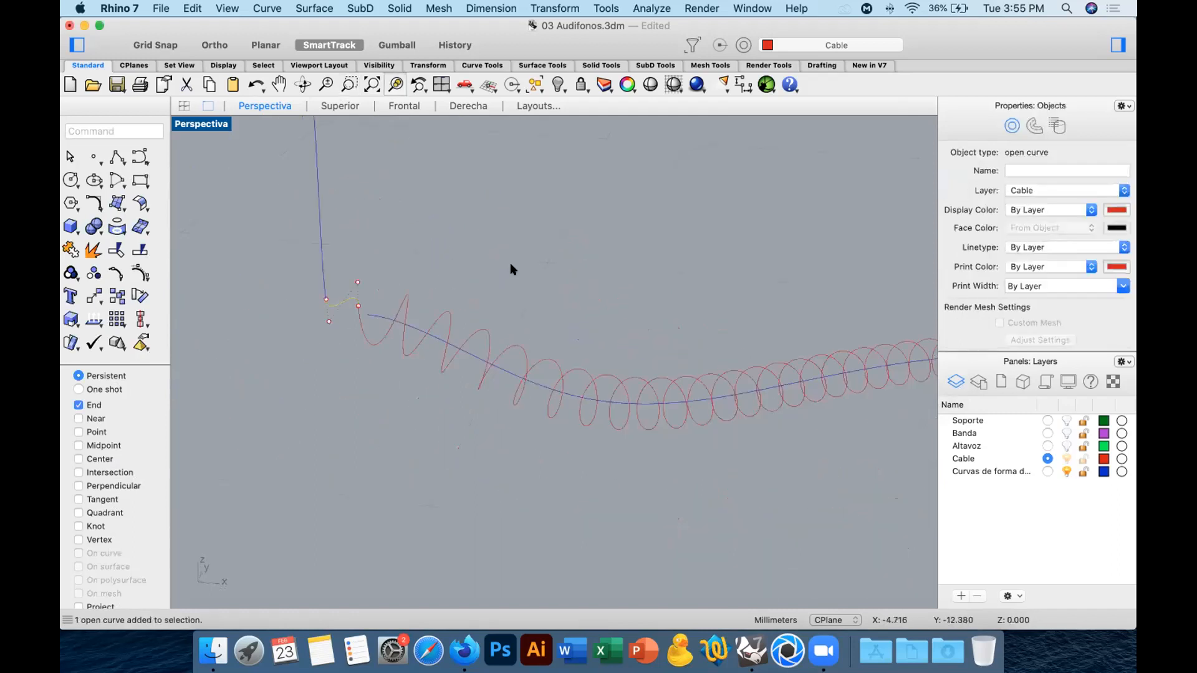
{"action": "right_click_drag", "start_coordinate": [540, 291], "coordinate": [507, 173]}
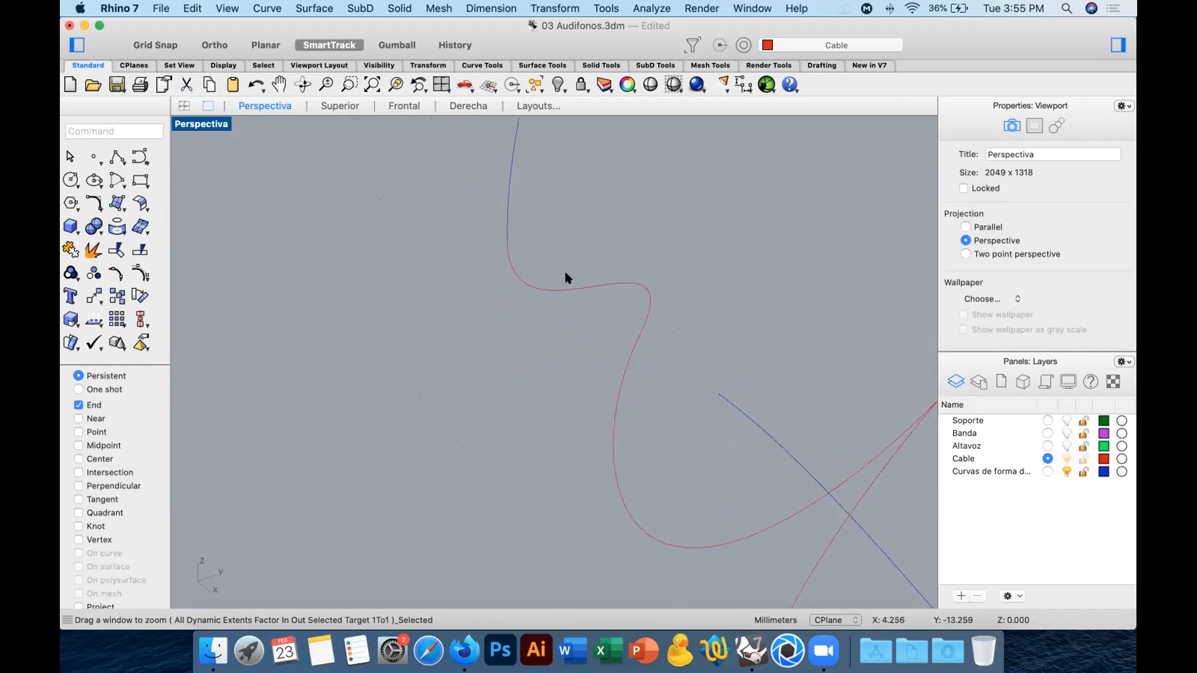
{"action": "right_click_drag", "start_coordinate": [533, 290], "coordinate": [595, 249]}
{"action": "right_click_drag", "start_coordinate": [619, 345], "coordinate": [670, 227]}
{"action": "left_click_drag", "start_coordinate": [700, 200], "coordinate": [435, 326]}
{"action": "left_click", "coordinate": [70, 250]}
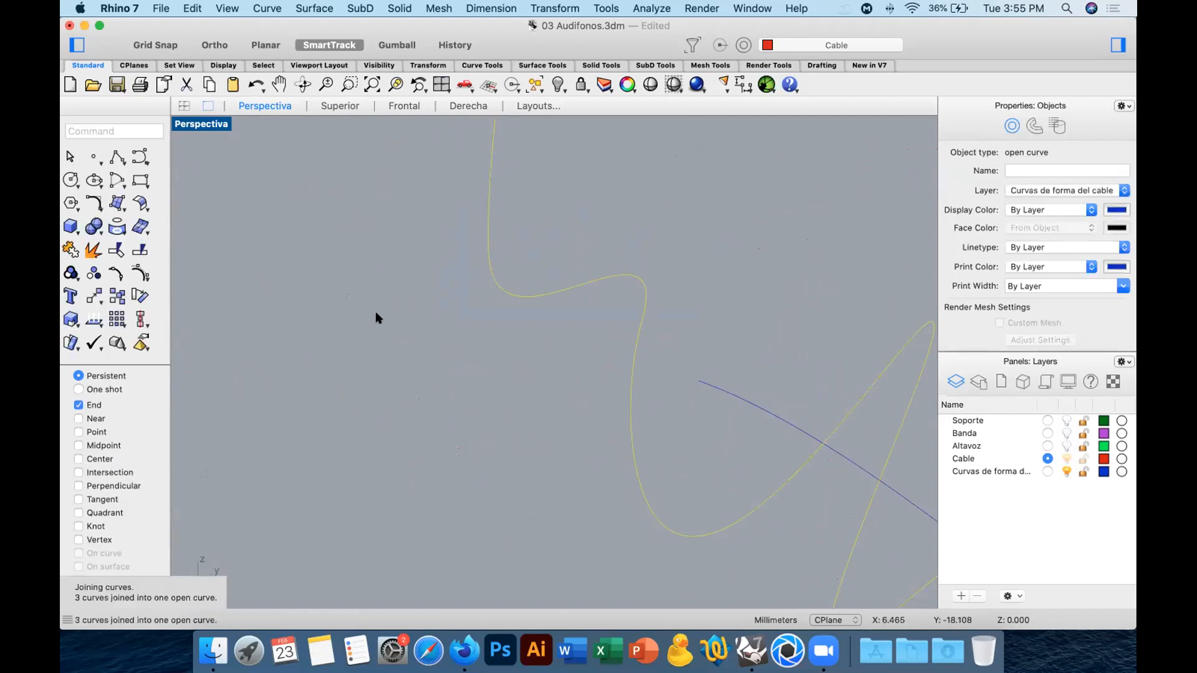
Delete the long wavy guide curve running through the centre of the helix.
{"action": "left_click", "coordinate": [443, 336]}
{"action": "scroll", "coordinate": [445, 374], "scroll_direction": "up", "scroll_amount": 5}
{"action": "scroll", "coordinate": [445, 397], "scroll_direction": "down", "scroll_amount": 8}
{"action": "right_click_drag", "start_coordinate": [646, 421], "coordinate": [453, 341], "text": "shift"}
{"action": "right_click_drag", "start_coordinate": [702, 420], "coordinate": [579, 360], "text": "shift"}
{"action": "left_click", "coordinate": [579, 366]}
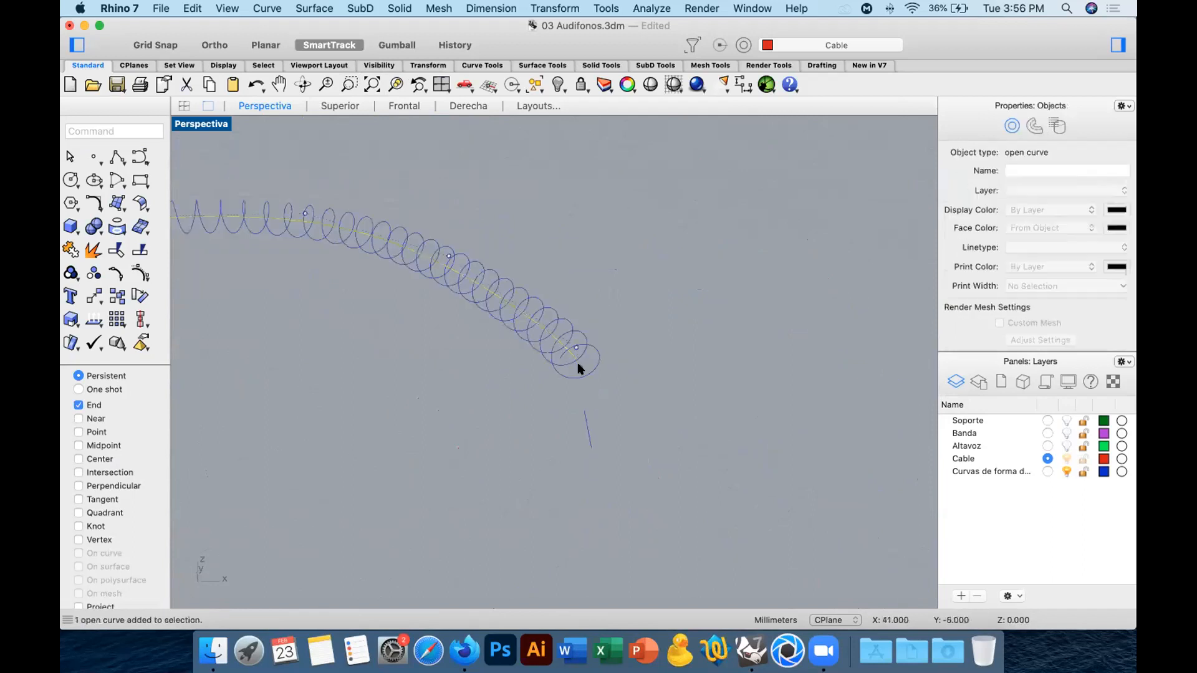
{"action": "key", "text": "Delete"}
Blend the far end of the helix to the near end of the straight segment with Tangency at both ends.
{"action": "right_click_drag", "start_coordinate": [579, 389], "coordinate": [540, 305]}
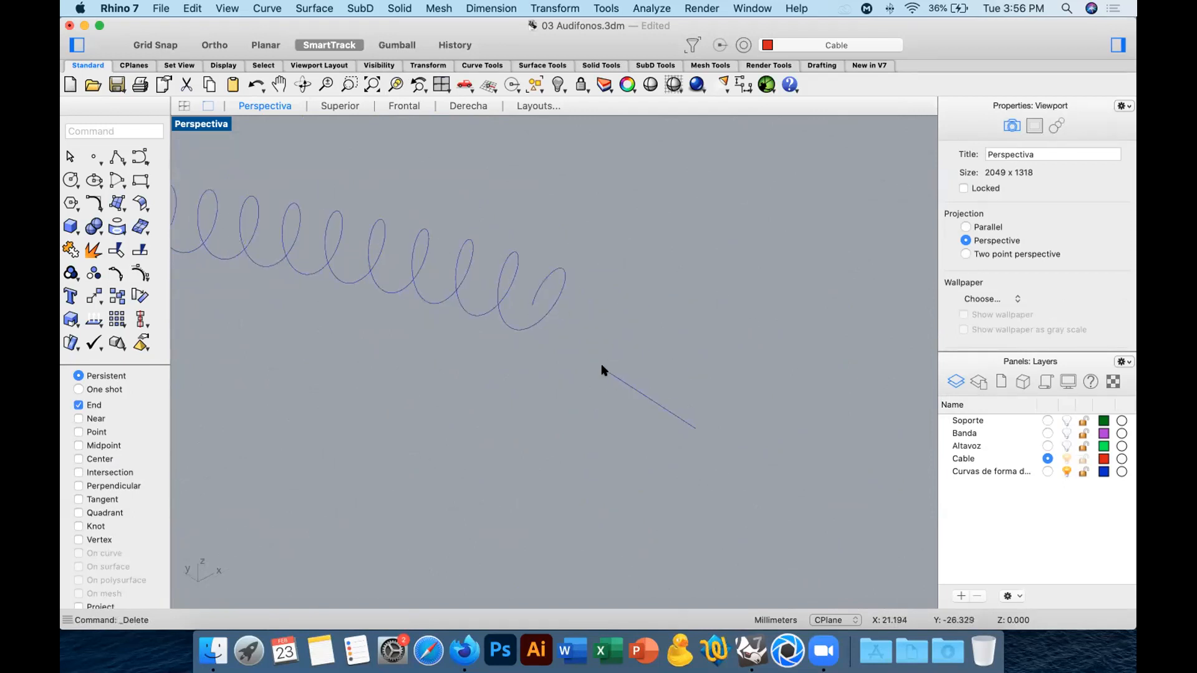
{"action": "left_click", "coordinate": [92, 200]}
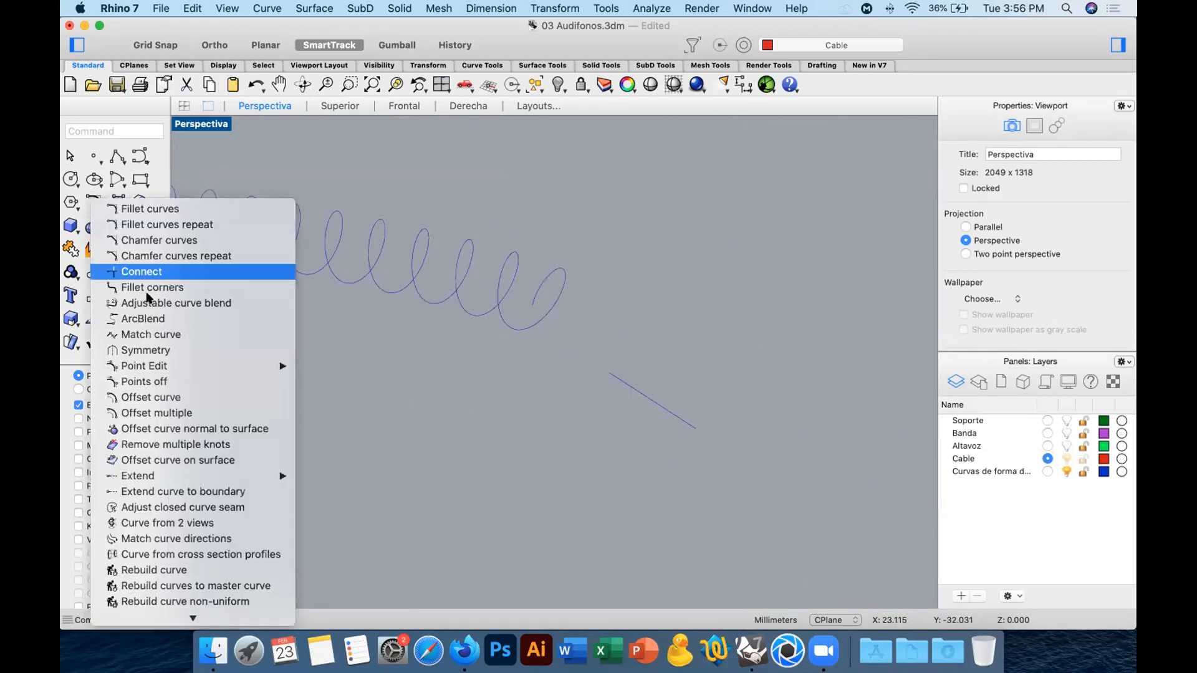
{"action": "left_click", "coordinate": [157, 303]}
{"action": "left_click", "coordinate": [531, 303]}
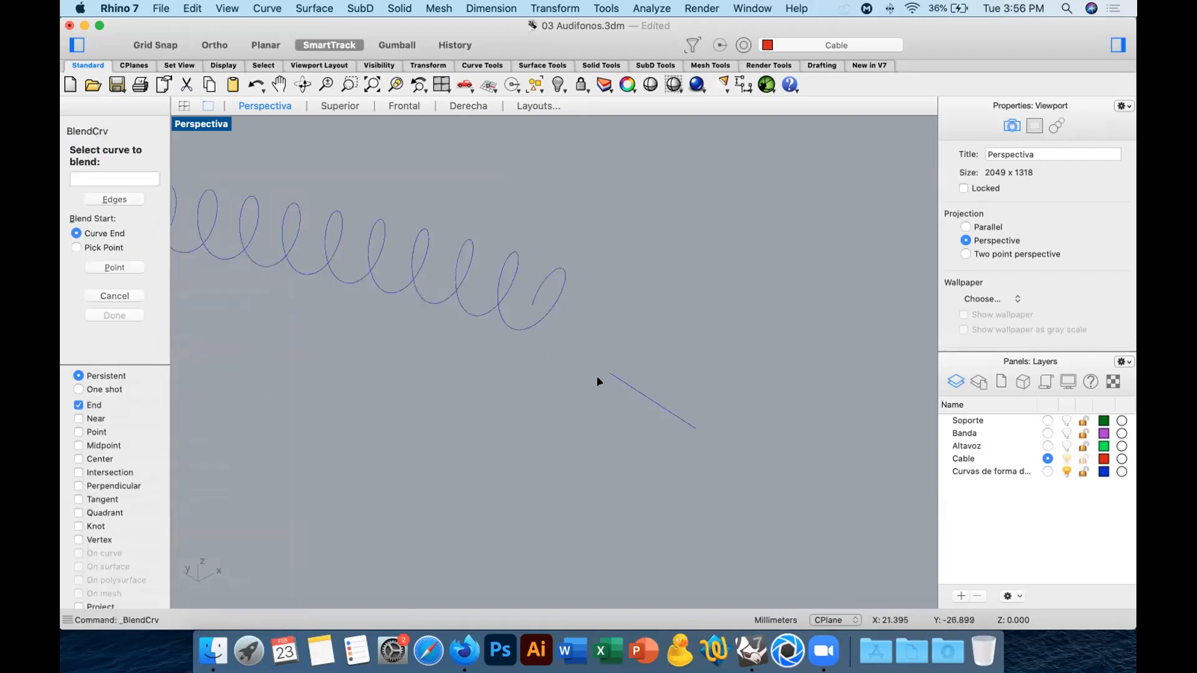
{"action": "left_click", "coordinate": [606, 372]}
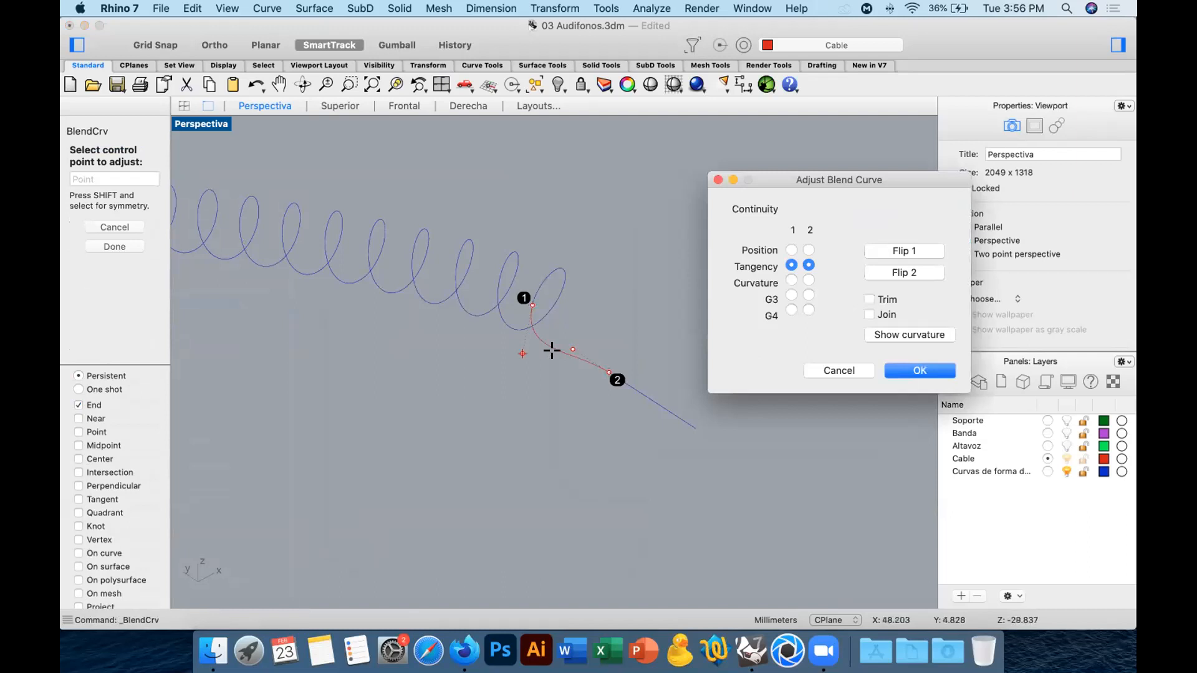
{"action": "left_click", "coordinate": [897, 370]}
Join the coiled curve, the new blend and the straight end segment into one open curve.
{"action": "left_click_drag", "start_coordinate": [688, 247], "coordinate": [468, 436]}
{"action": "key", "text": "super+j"}
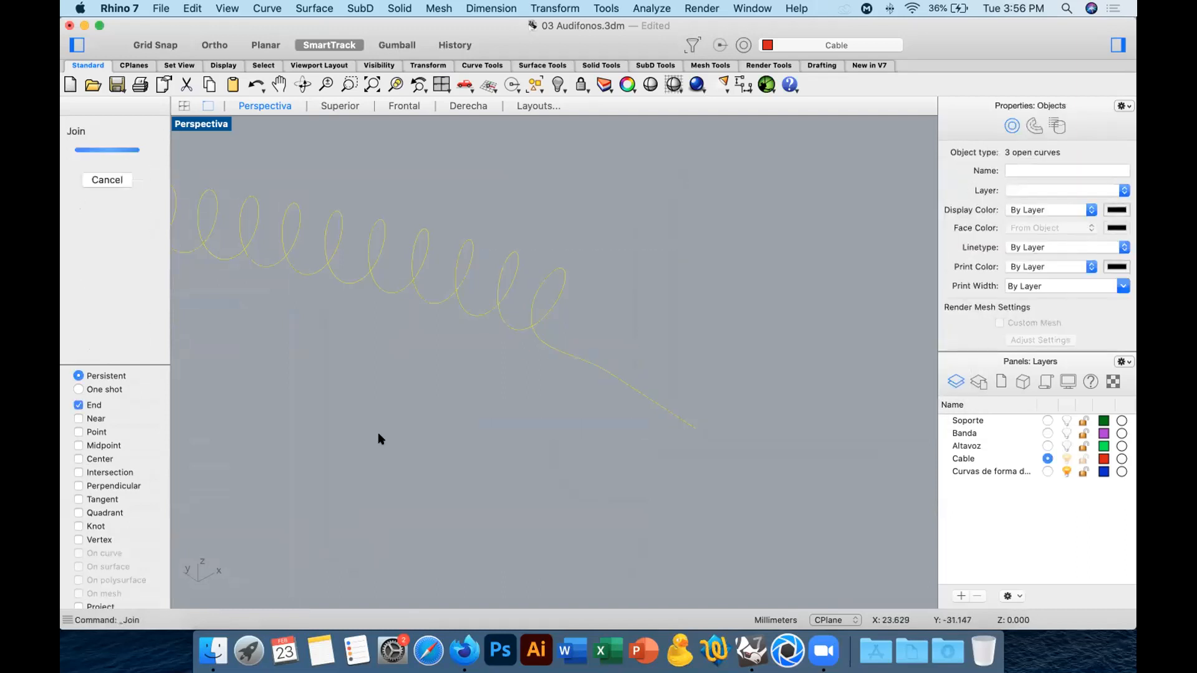
{"action": "scroll", "coordinate": [624, 462], "scroll_direction": "down", "scroll_amount": 10}
{"action": "scroll", "coordinate": [476, 454], "scroll_direction": "up", "scroll_amount": 10}
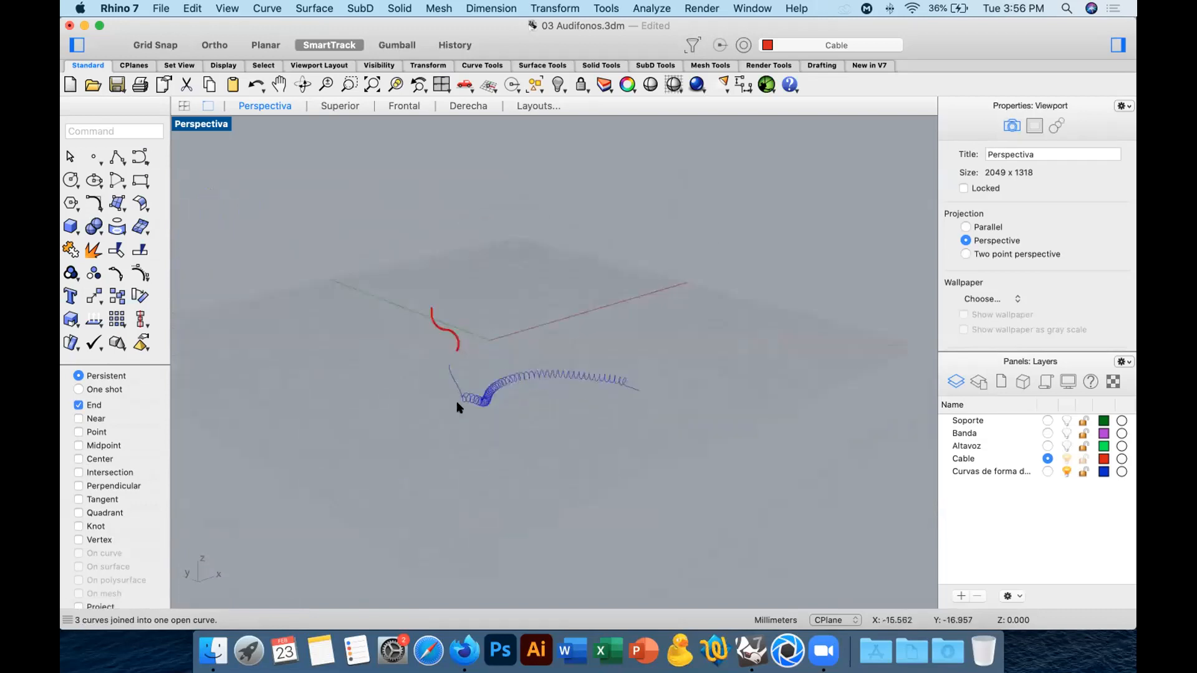
Pipe the joined coiled cable curve with round caps and a 0.200 mm radius along its whole length.
{"action": "left_click", "coordinate": [72, 227]}
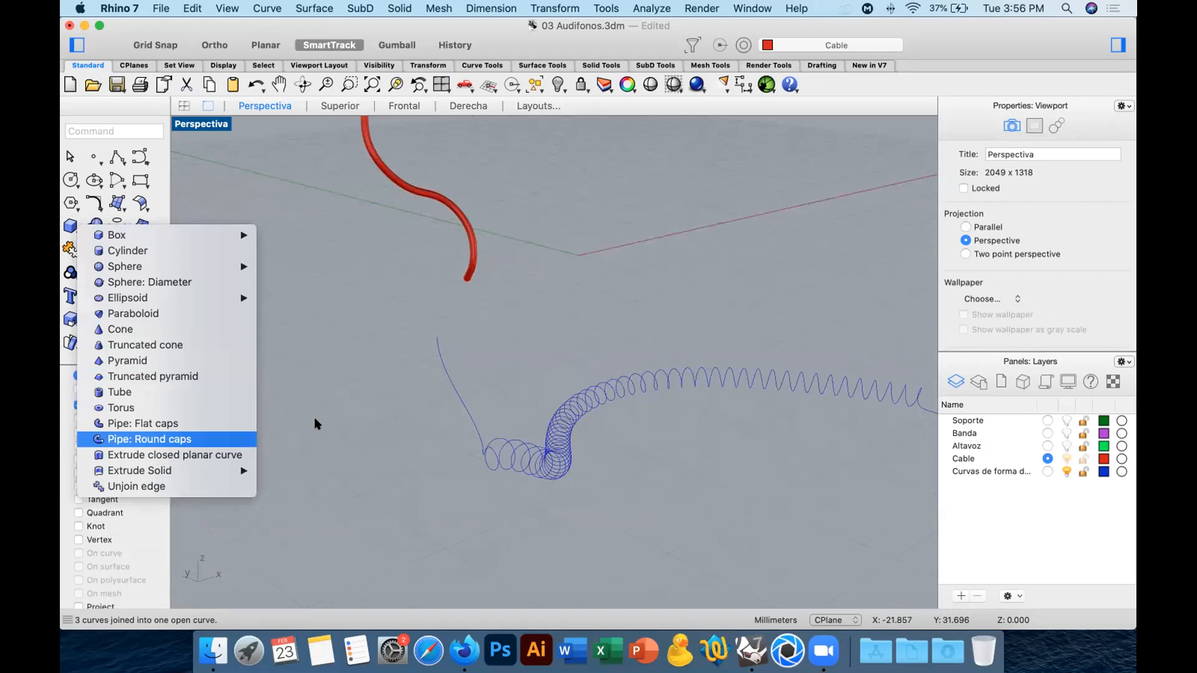
{"action": "left_click", "coordinate": [168, 440]}
{"action": "left_click", "coordinate": [465, 408]}
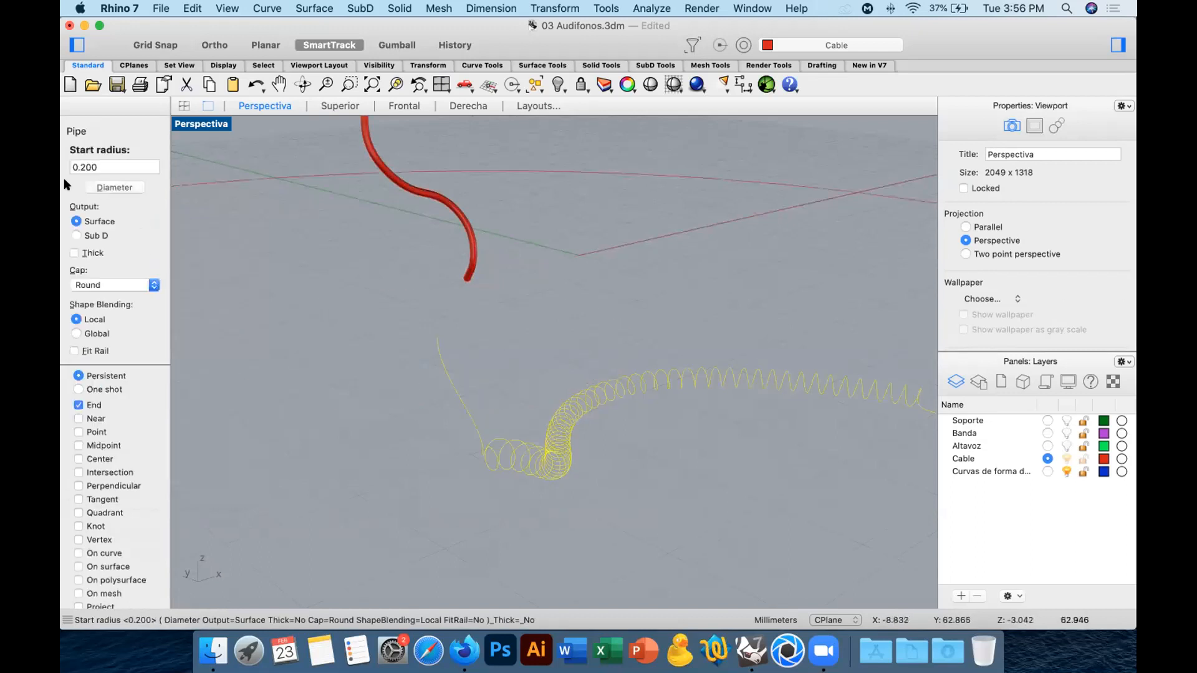
{"action": "key", "text": "Return"}
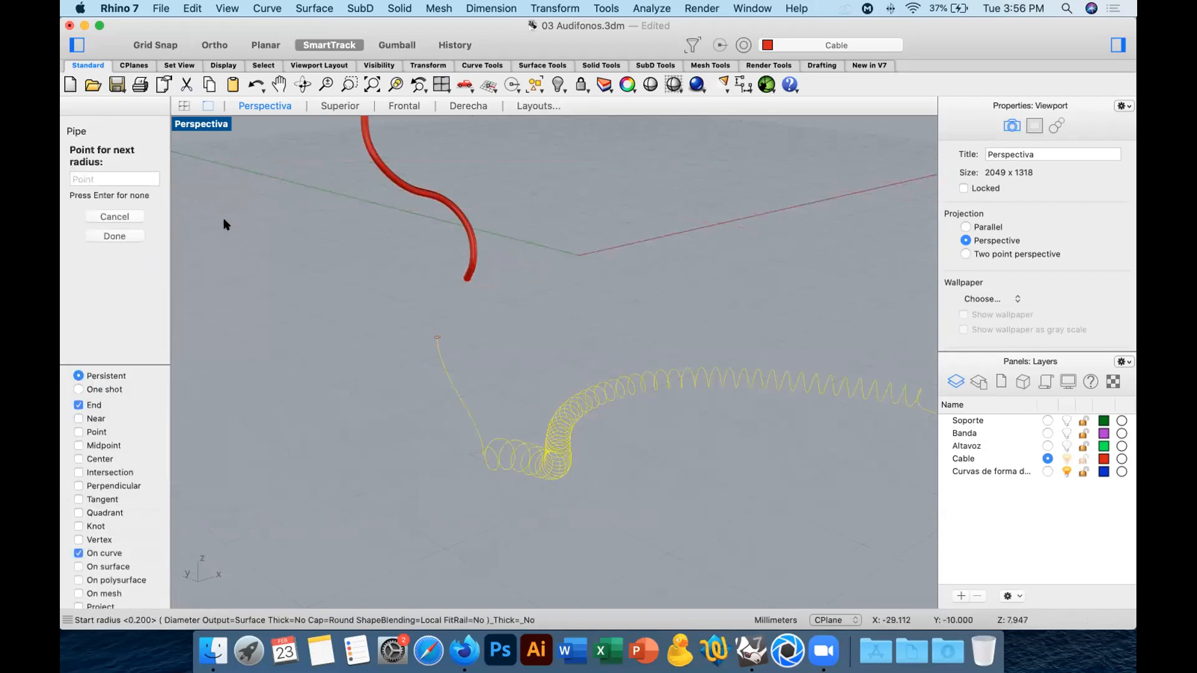
{"action": "key", "text": "Return"}
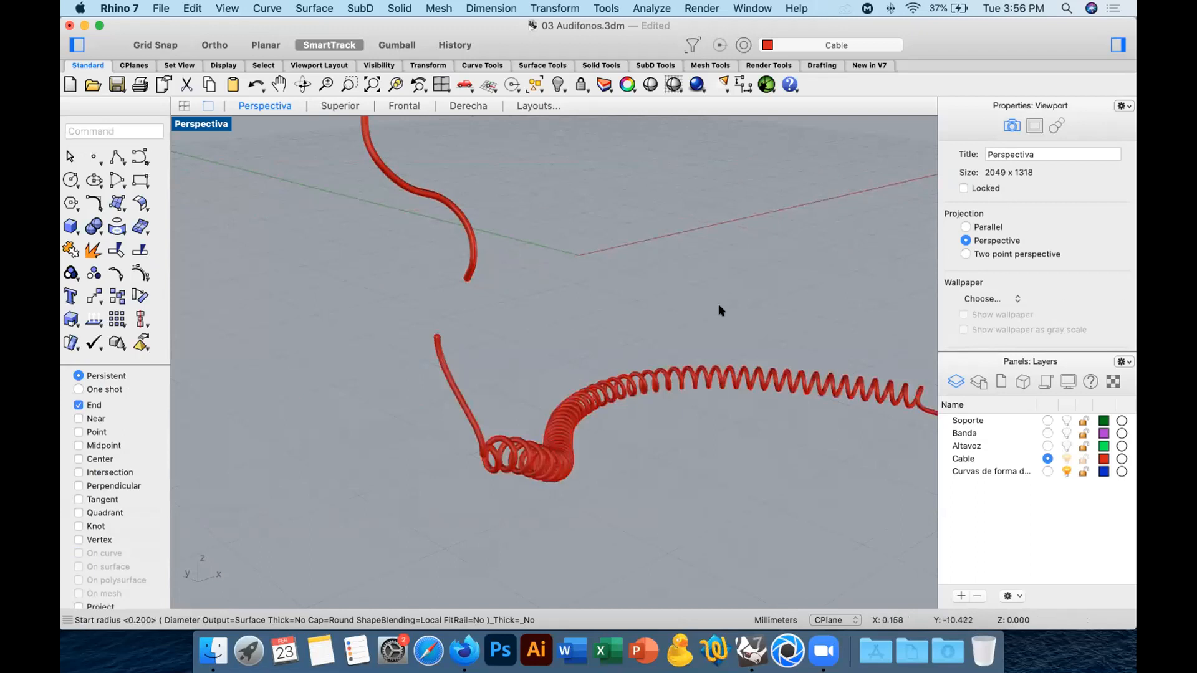
Turn on the Altavoz, Banda and Soporte layers and fit the complete headphones in the perspective view.
{"action": "left_click", "coordinate": [1065, 446]}
{"action": "left_click", "coordinate": [1066, 433]}
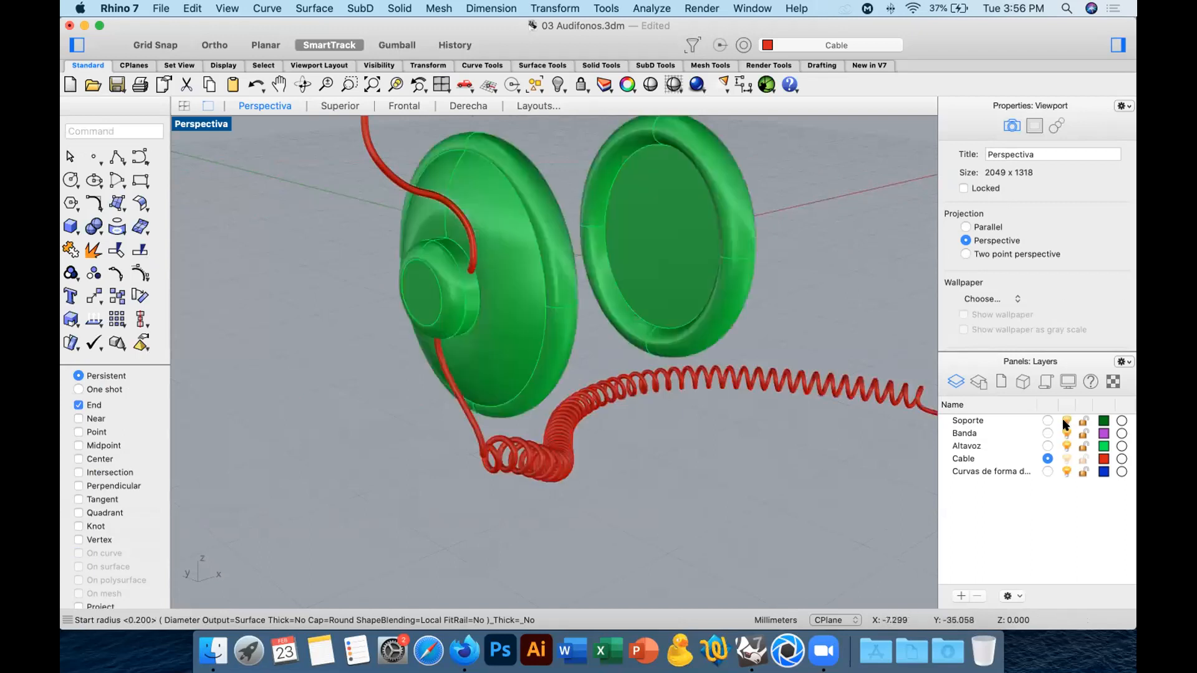
{"action": "left_click", "coordinate": [1066, 421]}
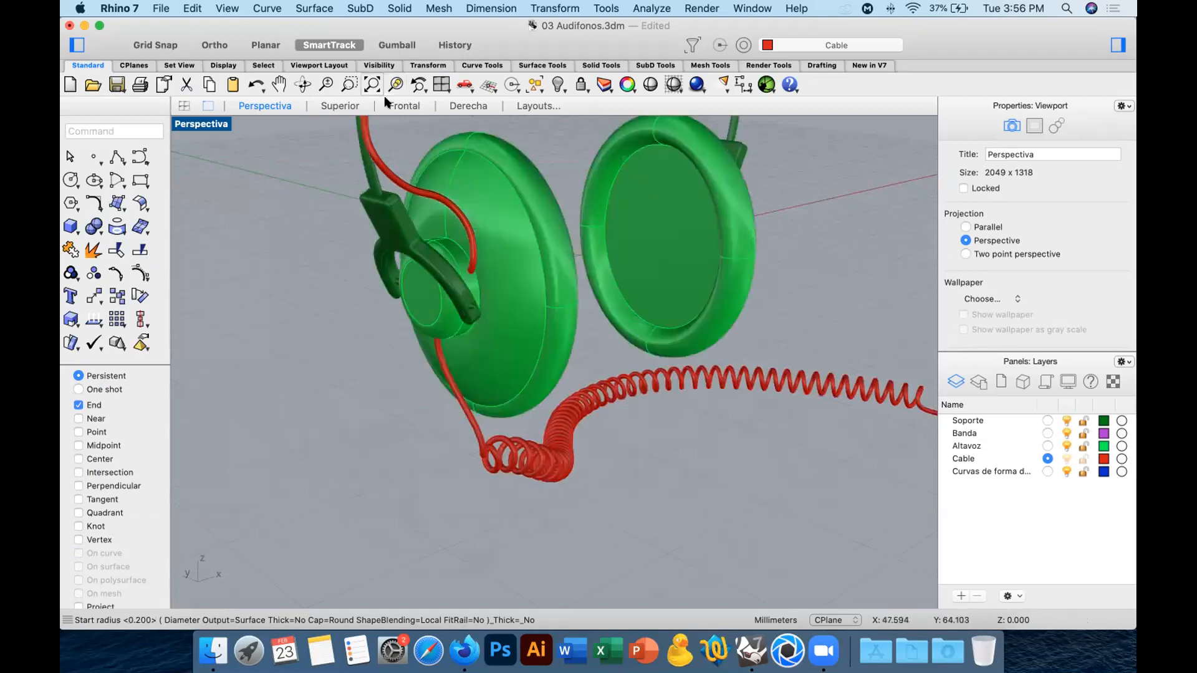
{"action": "left_click", "coordinate": [372, 84]}
{"action": "right_click_drag", "start_coordinate": [678, 305], "coordinate": [737, 329]}
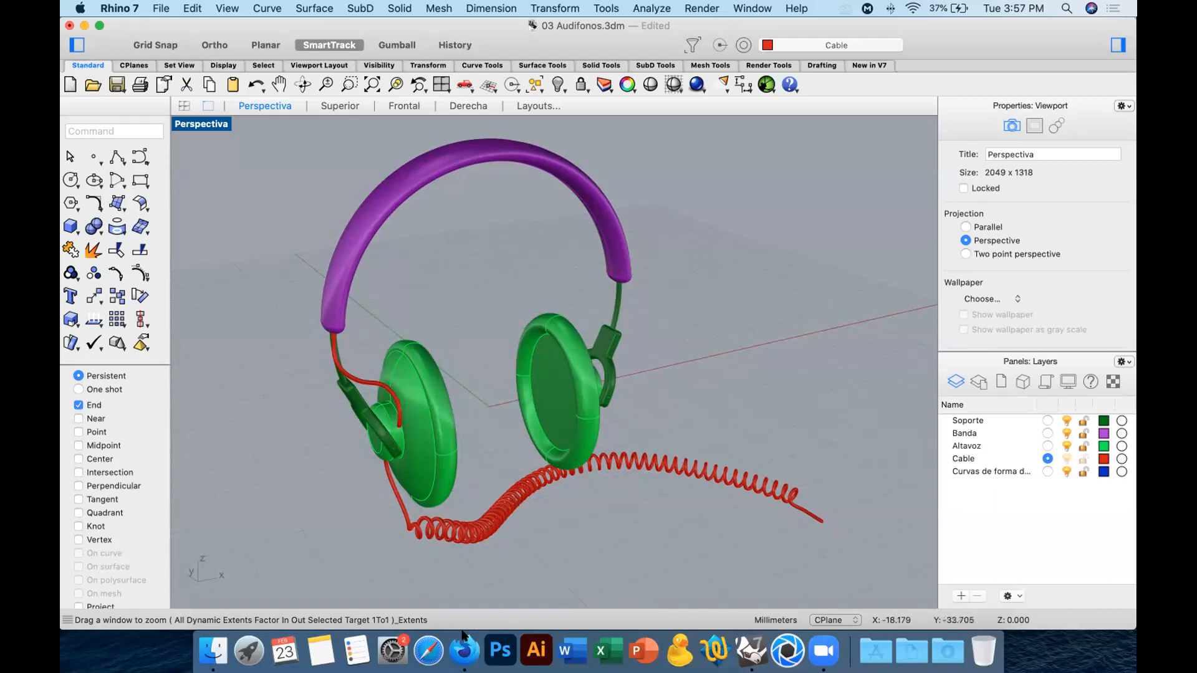
Show the cup tea holder image results in Firefox and create a new Rhino model with the Front viewport maximized.
{"action": "left_click", "coordinate": [465, 650]}
{"action": "left_click", "coordinate": [487, 29]}
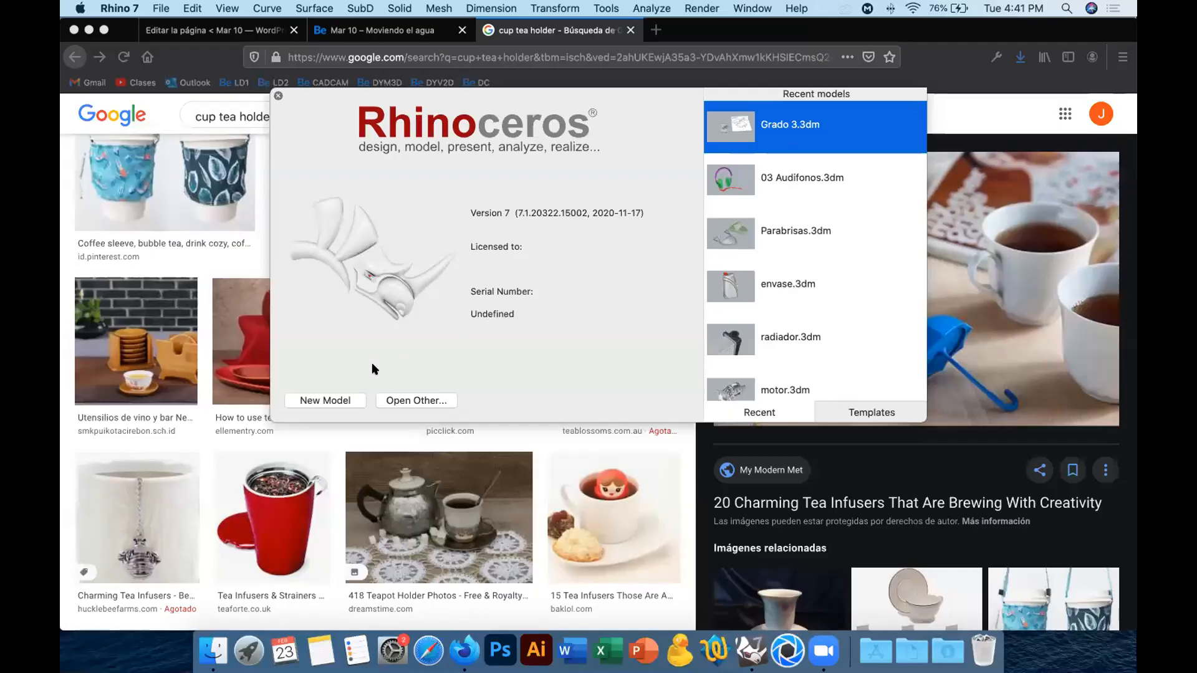
{"action": "left_click", "coordinate": [332, 400]}
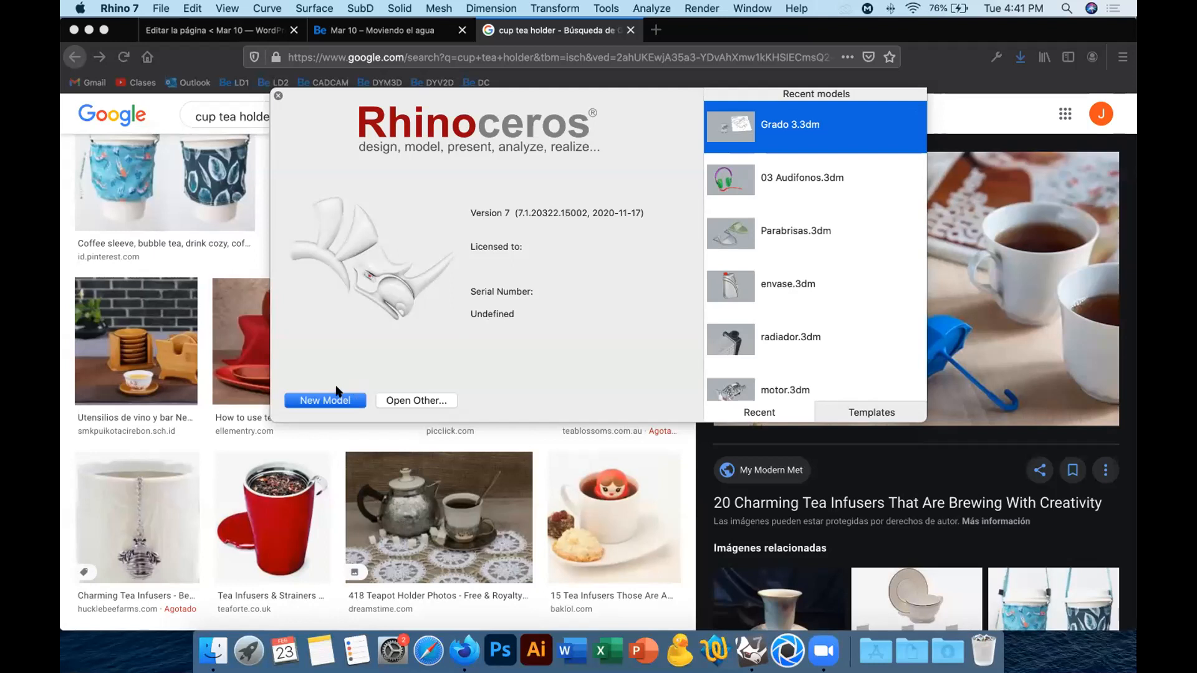
{"action": "left_click", "coordinate": [339, 393]}
{"action": "double_click", "coordinate": [186, 362]}
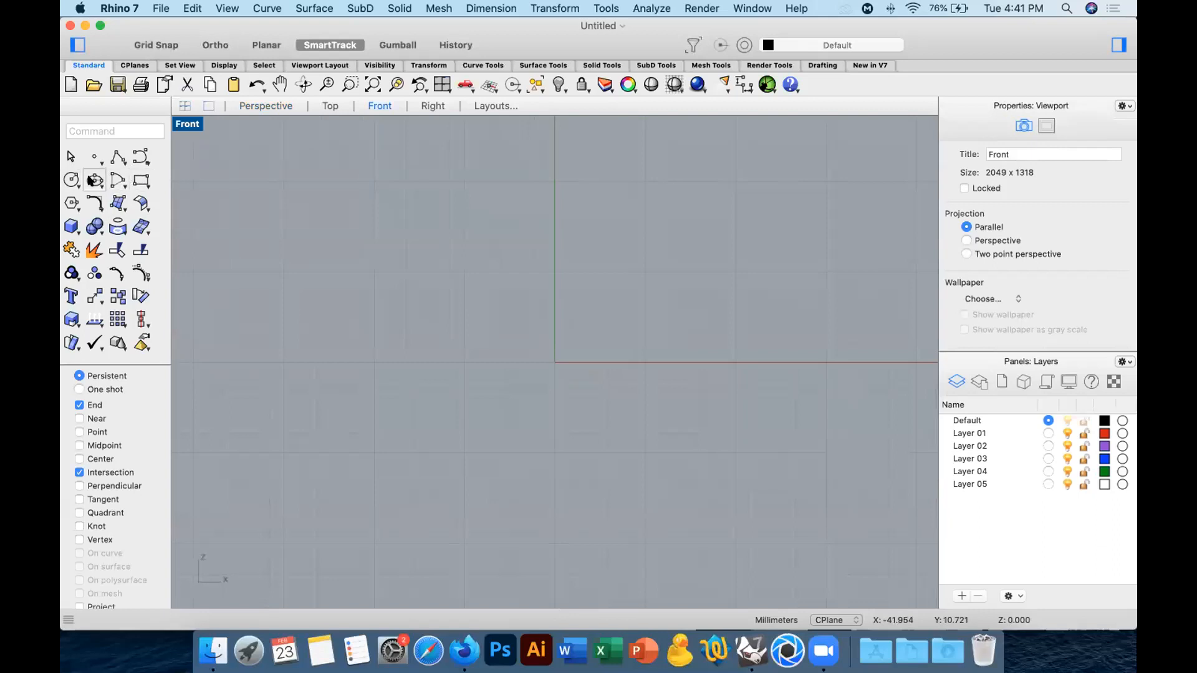
Draw a degree 3 curve for the vessel's half profile, from the rim down the rounded wall and foot, ending at about X 12.2, Y -19.2.
{"action": "left_click", "coordinate": [140, 156]}
{"action": "left_click", "coordinate": [392, 166]}
{"action": "left_click", "coordinate": [346, 260]}
{"action": "left_click", "coordinate": [313, 382]}
{"action": "left_click", "coordinate": [342, 450]}
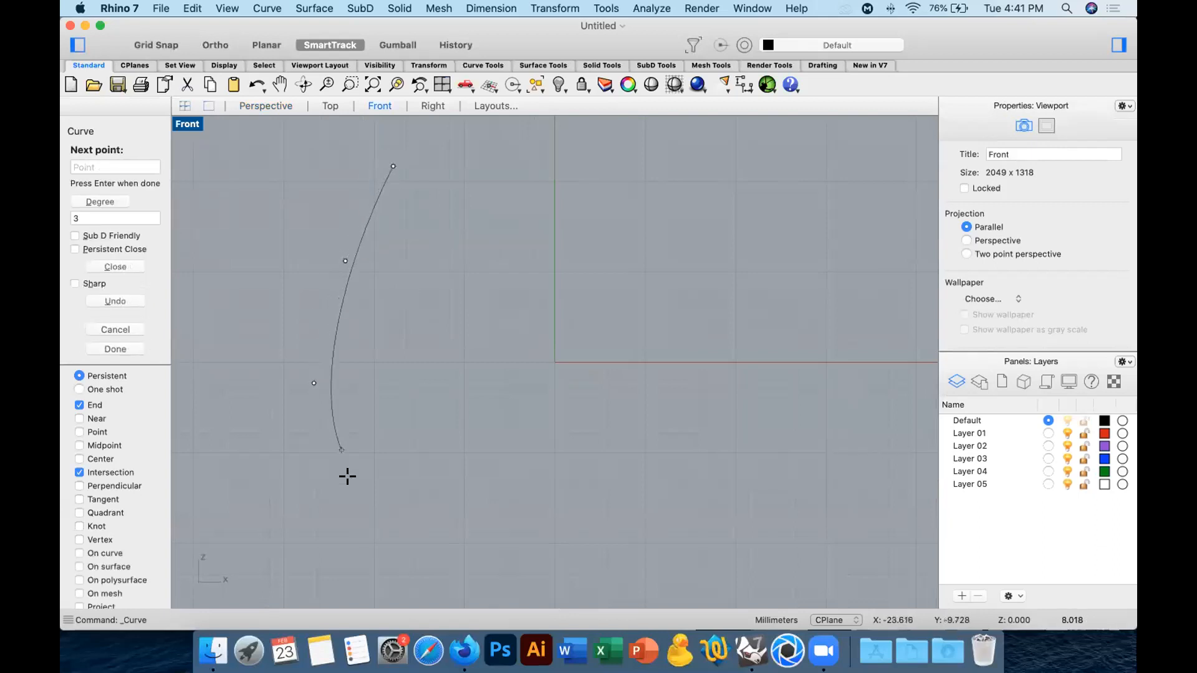
{"action": "left_click", "coordinate": [383, 493]}
{"action": "left_click", "coordinate": [390, 515]}
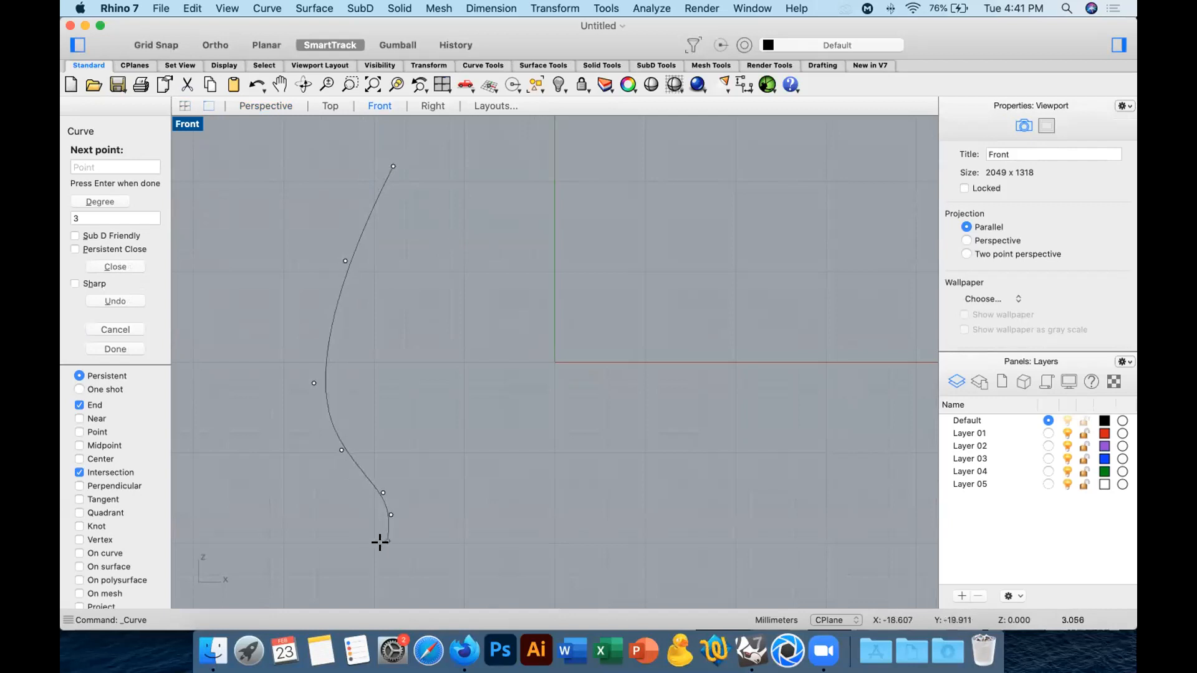
{"action": "left_click", "coordinate": [389, 552]}
{"action": "left_click", "coordinate": [420, 551]}
{"action": "left_click", "coordinate": [458, 540]}
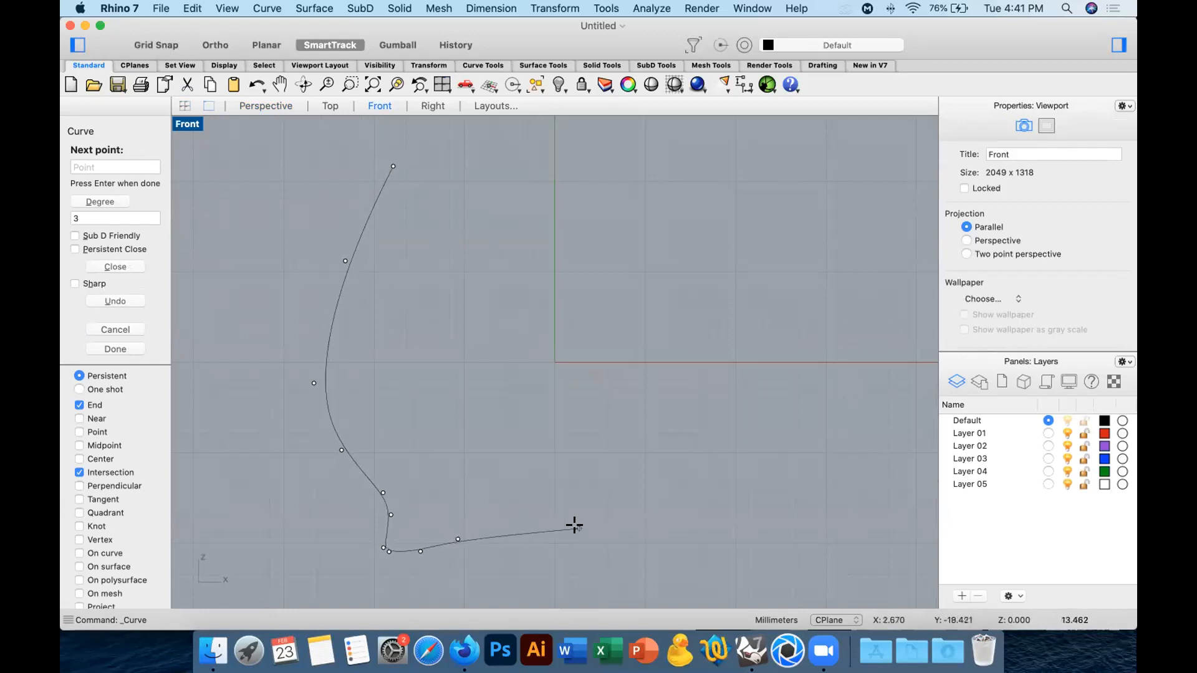
{"action": "left_click", "coordinate": [605, 535]}
{"action": "key", "text": "shift"}
{"action": "left_click", "coordinate": [662, 531]}
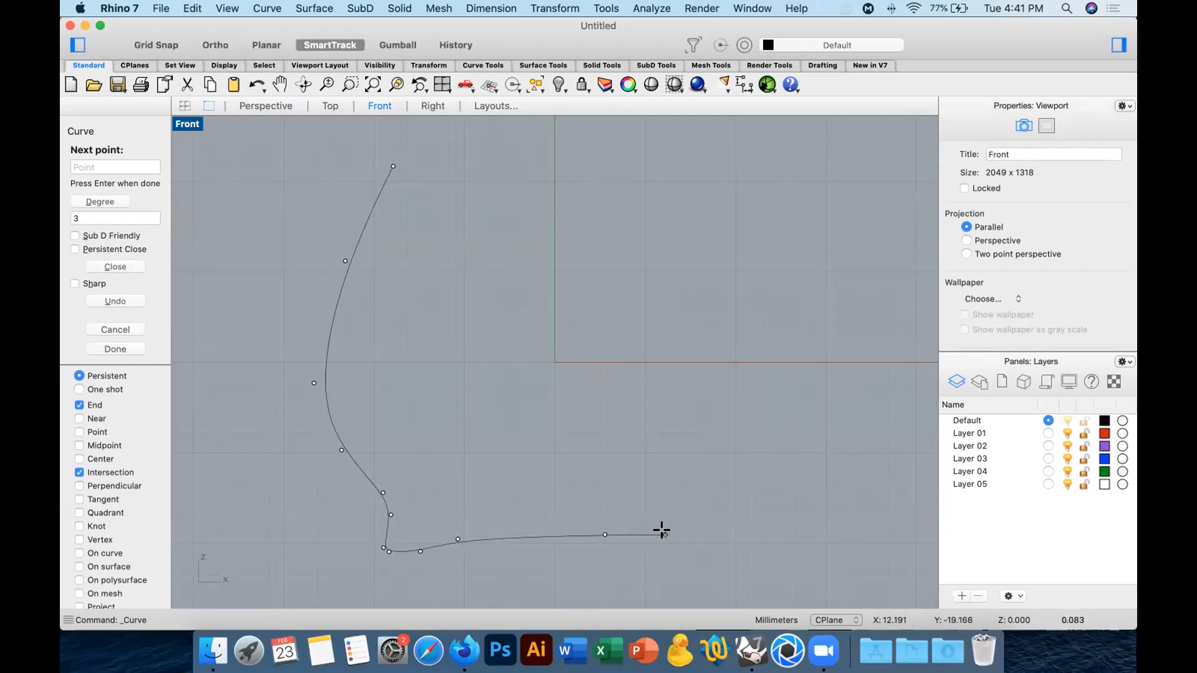
{"action": "key", "text": "Return"}
Offset the vessel profile curve 2 mm toward the inside to give the wall its thickness.
{"action": "scroll", "coordinate": [717, 487], "scroll_direction": "down", "scroll_amount": 5}
{"action": "left_click_drag", "start_coordinate": [586, 393], "coordinate": [480, 465]}
{"action": "key", "text": "Escape"}
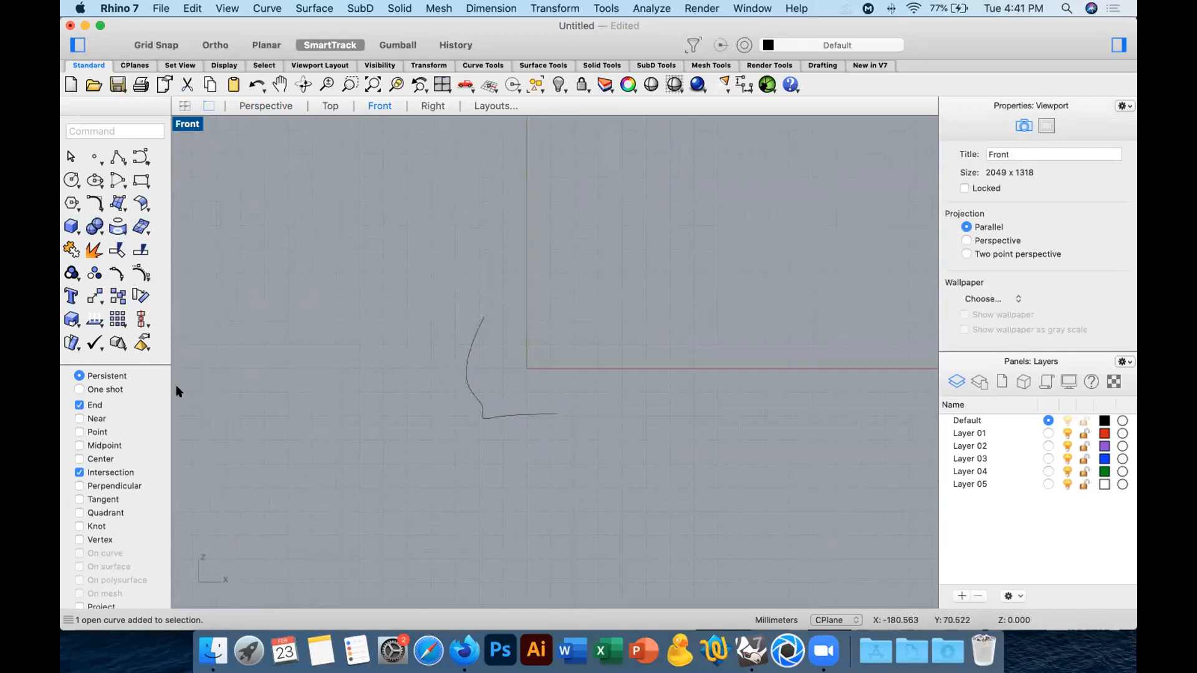
{"action": "left_click", "coordinate": [468, 353]}
{"action": "scroll", "coordinate": [510, 349], "scroll_direction": "up", "scroll_amount": 10}
{"action": "type", "text": "3"}
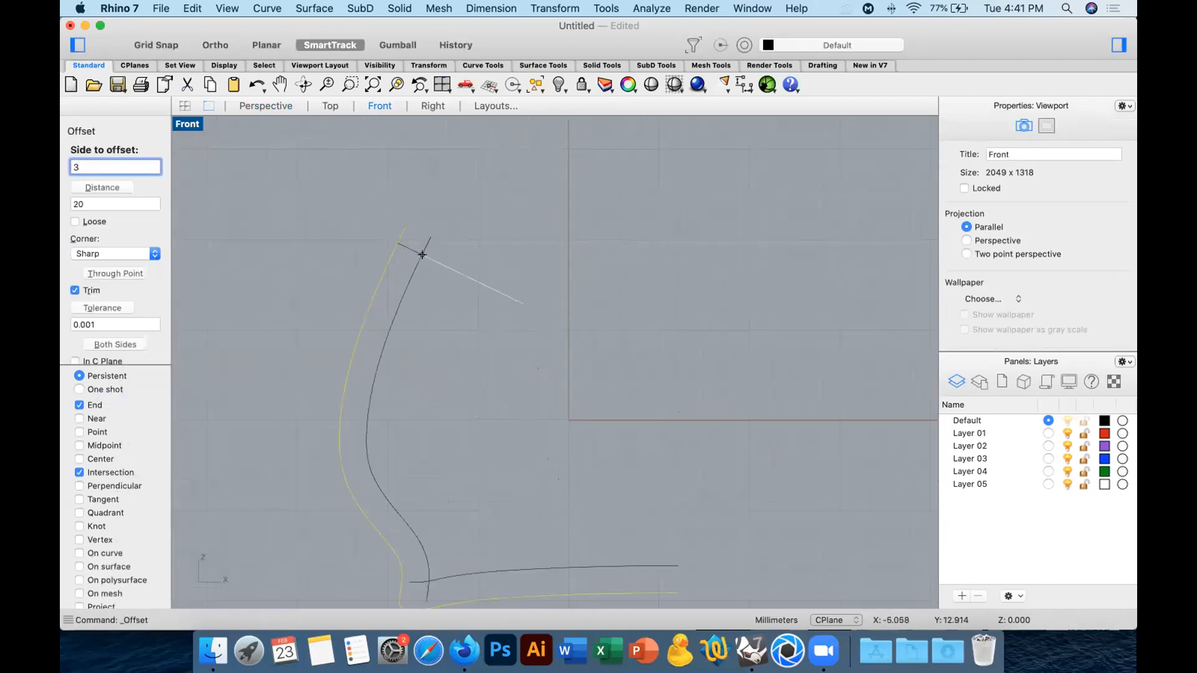
{"action": "key", "text": "BackSpace"}
{"action": "type", "text": "2"}
{"action": "key", "text": "Return"}
Fillet the sharp corner between the wall and the base on the inner profile curve with radius 1.
{"action": "scroll", "coordinate": [408, 424], "scroll_direction": "down", "scroll_amount": 5}
{"action": "scroll", "coordinate": [377, 483], "scroll_direction": "up", "scroll_amount": 3}
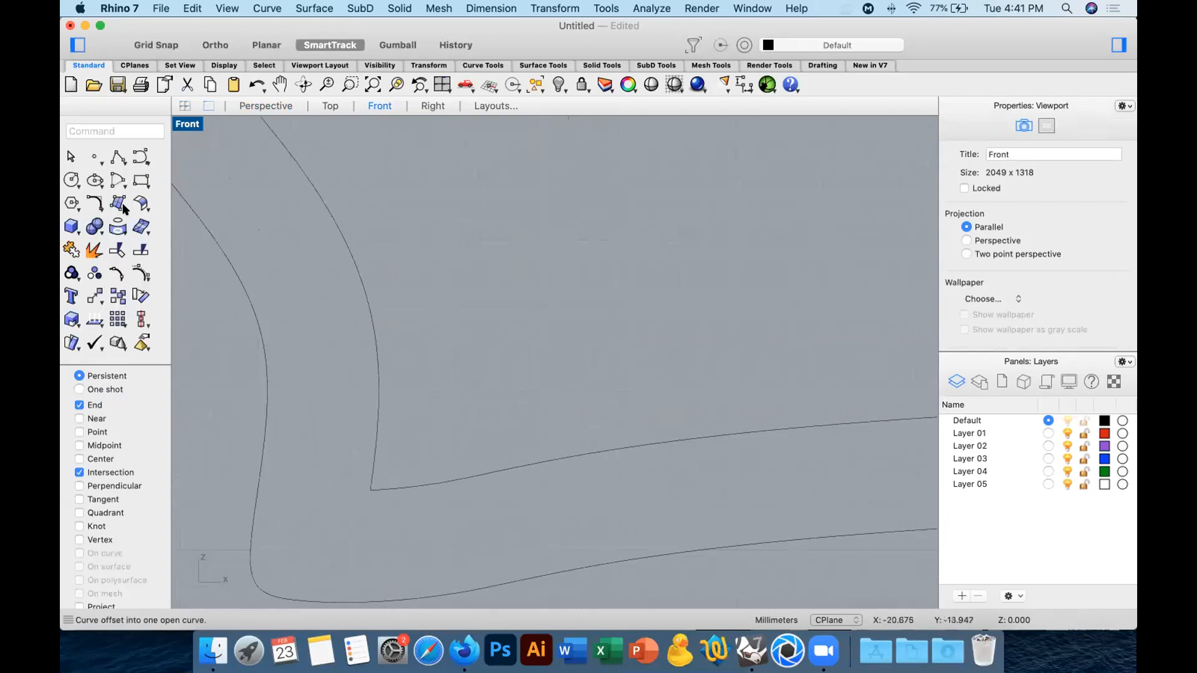
{"action": "left_click", "coordinate": [121, 251]}
{"action": "left_click", "coordinate": [378, 446]}
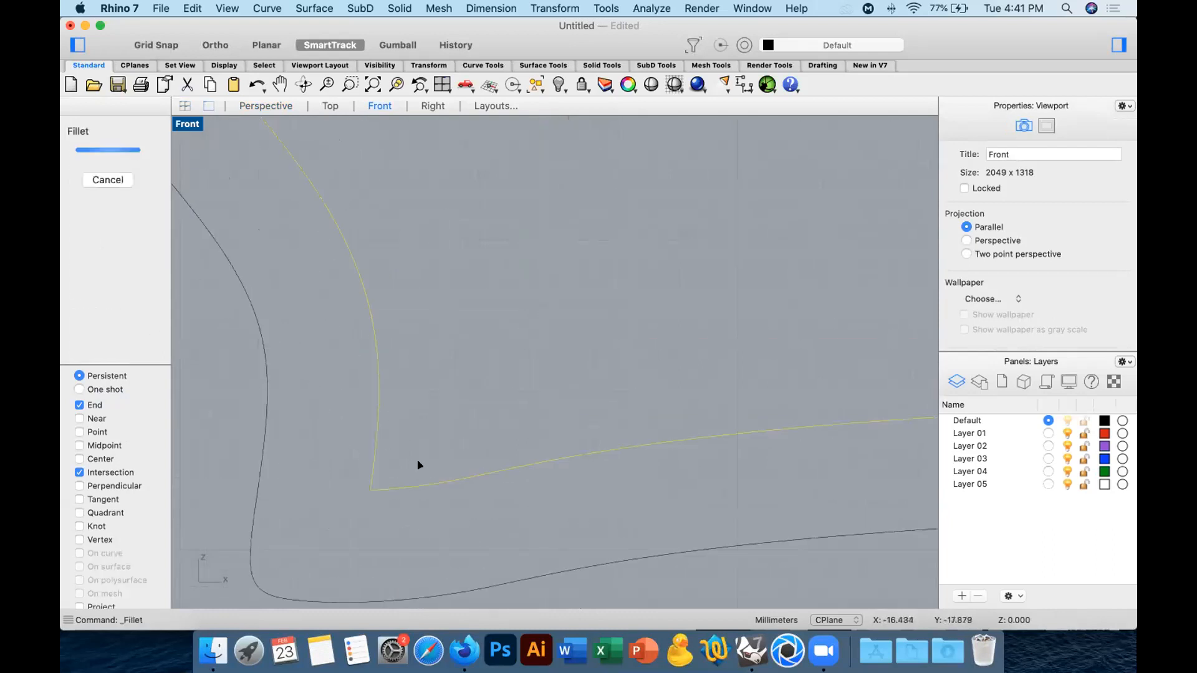
{"action": "left_click", "coordinate": [454, 481]}
{"action": "key", "text": "Return"}
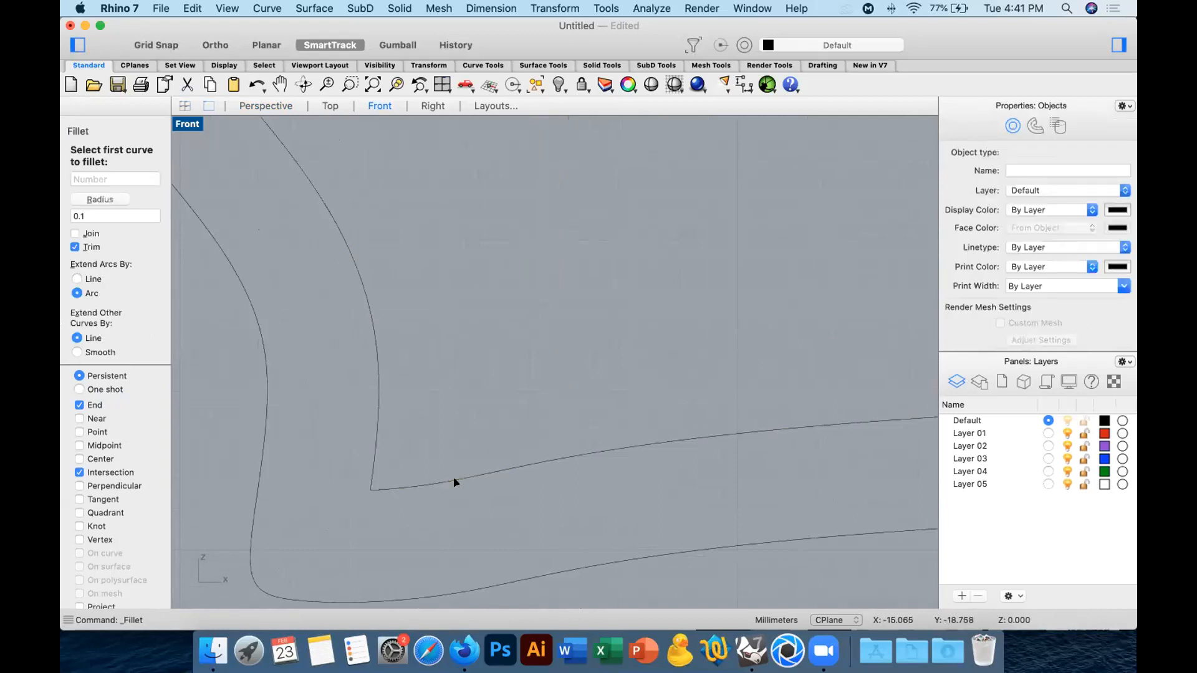
{"action": "left_click", "coordinate": [378, 419]}
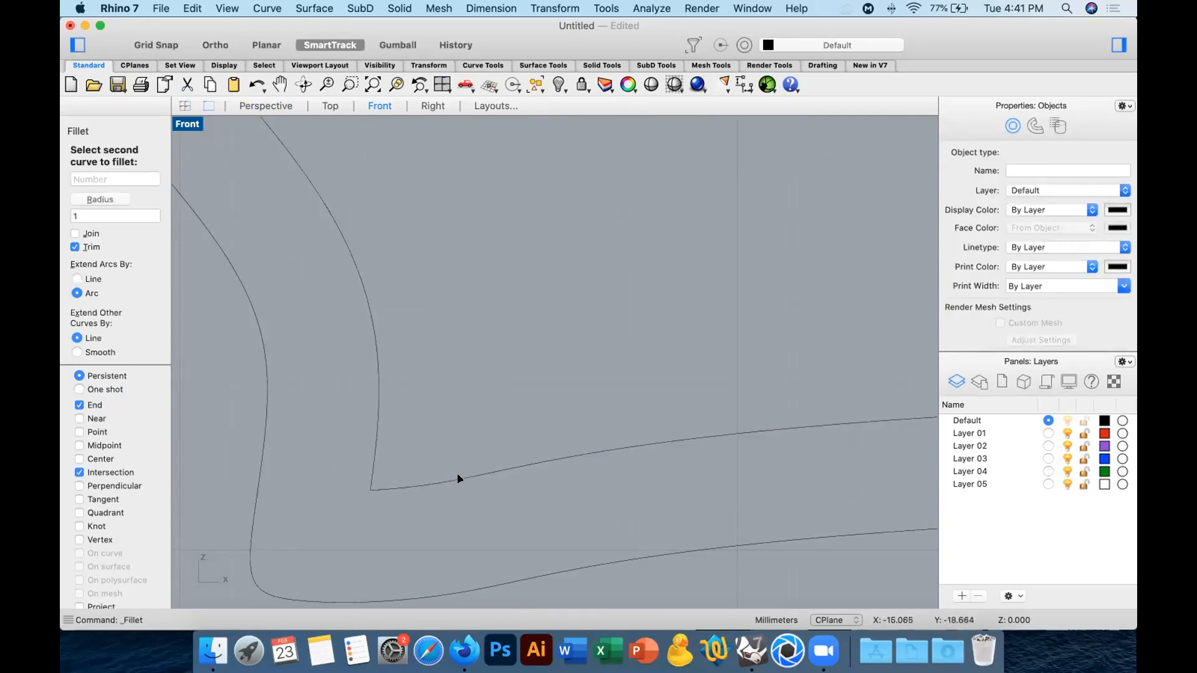
{"action": "left_click", "coordinate": [459, 478]}
{"action": "scroll", "coordinate": [580, 501], "scroll_direction": "down", "scroll_amount": 4}
{"action": "right_click_drag", "start_coordinate": [579, 496], "coordinate": [559, 525]}
{"action": "left_click_drag", "start_coordinate": [644, 513], "coordinate": [362, 210]}
{"action": "left_click", "coordinate": [236, 180]}
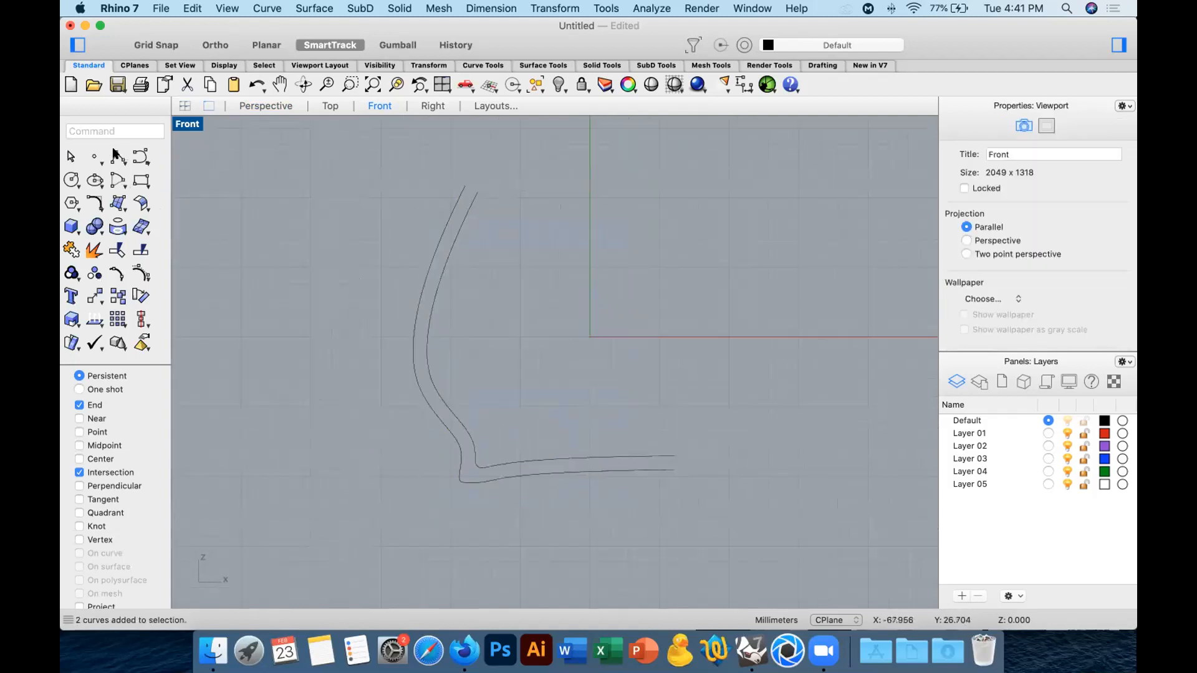
Draw a horizontal line from the upper end of the inner curve across and beyond the outer curve.
{"action": "left_click", "coordinate": [119, 156]}
{"action": "scroll", "coordinate": [476, 178], "scroll_direction": "up", "scroll_amount": 5}
{"action": "left_click", "coordinate": [447, 209]}
{"action": "left_click", "coordinate": [353, 214]}
{"action": "key", "text": "Return"}
Trim the overhanging ends of the outer curve and the horizontal rim line to form a clean corner.
{"action": "key", "text": "super+a"}
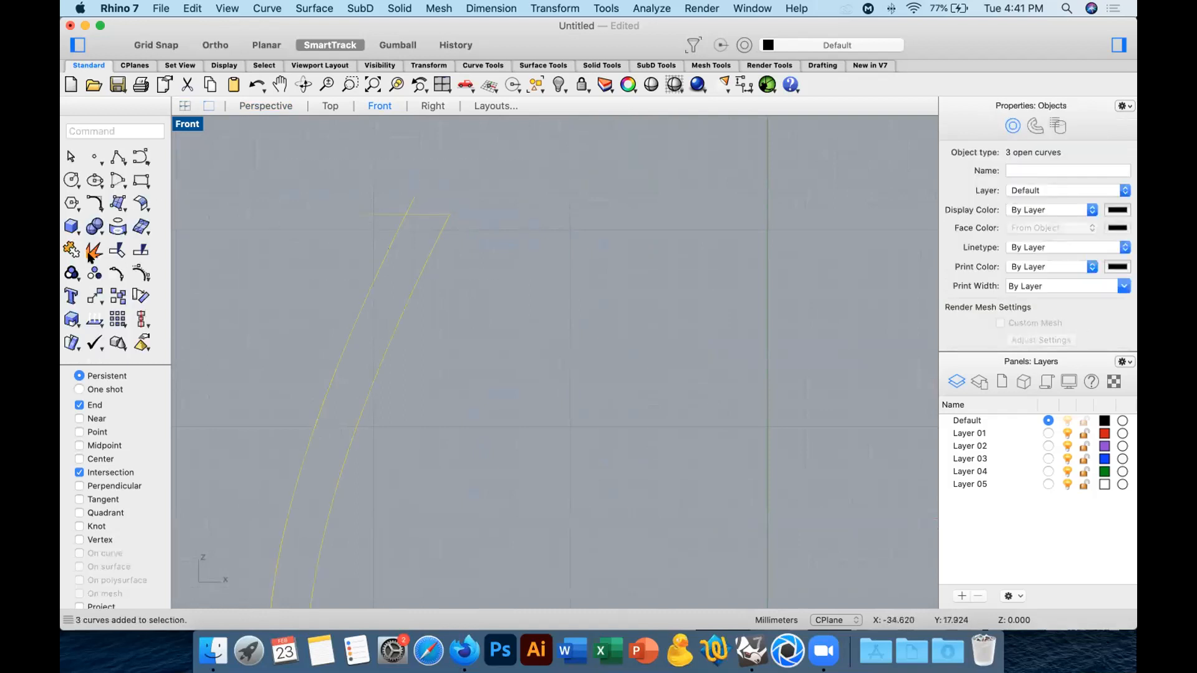
{"action": "left_click", "coordinate": [117, 250]}
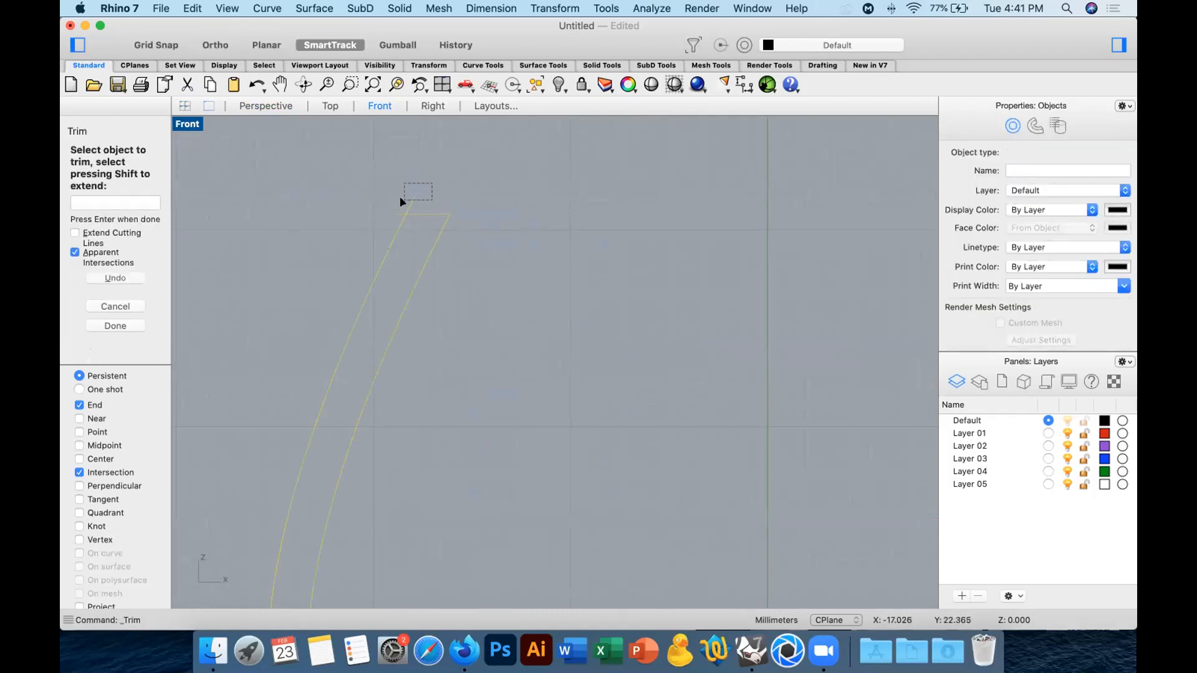
{"action": "key", "text": "Escape"}
{"action": "scroll", "coordinate": [496, 230], "scroll_direction": "down", "scroll_amount": 5}
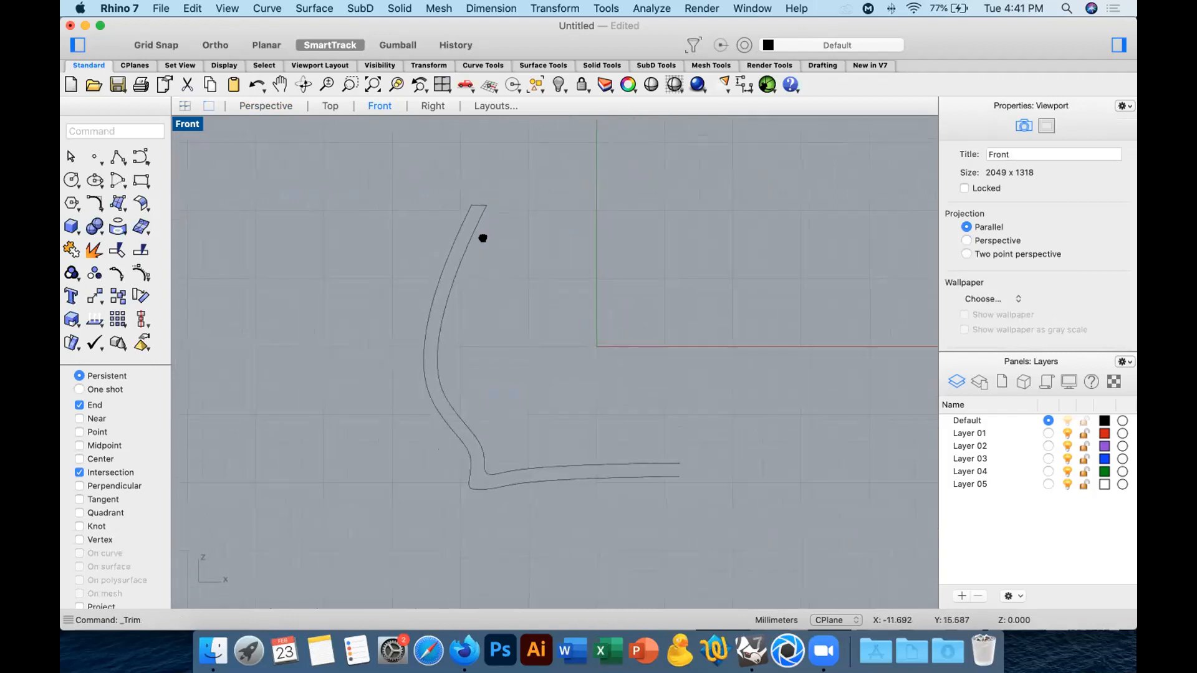
Draw a stepped orthogonal polyline across the inner side of the rim to form a ledge for a lid.
{"action": "scroll", "coordinate": [424, 195], "scroll_direction": "up", "scroll_amount": 5}
{"action": "left_click", "coordinate": [118, 157]}
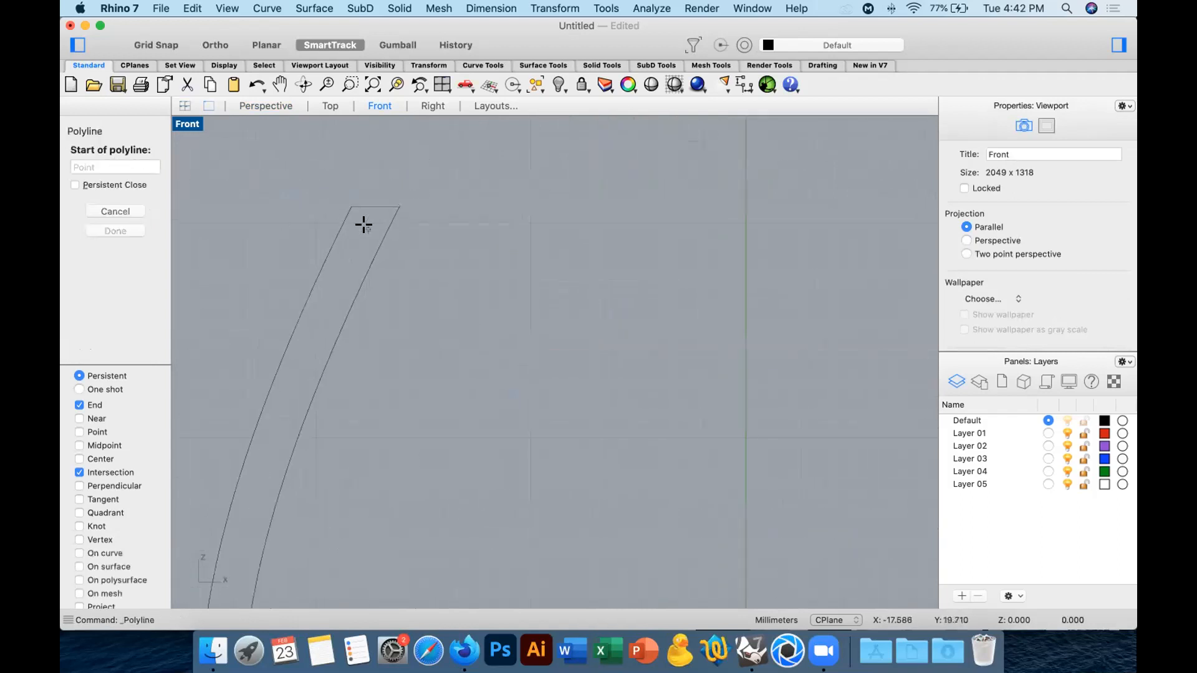
{"action": "scroll", "coordinate": [384, 176], "scroll_direction": "up", "scroll_amount": 2}
{"action": "left_click", "coordinate": [374, 204]}
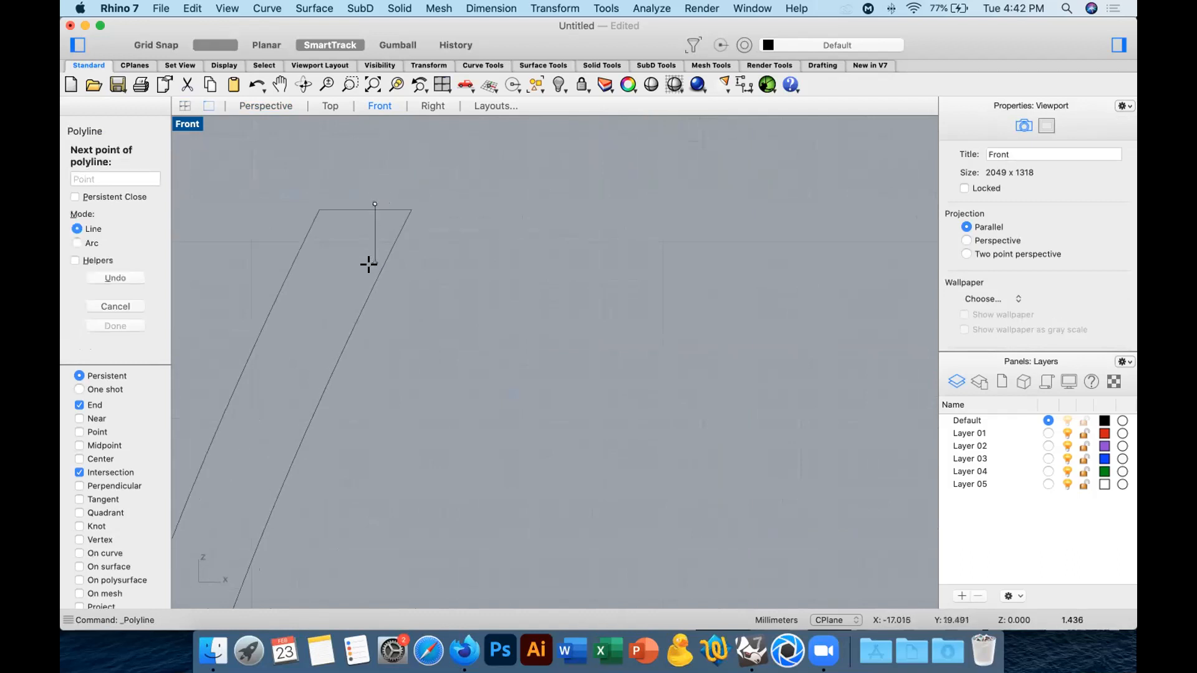
{"action": "left_click", "coordinate": [409, 282]}
{"action": "left_click", "coordinate": [411, 347]}
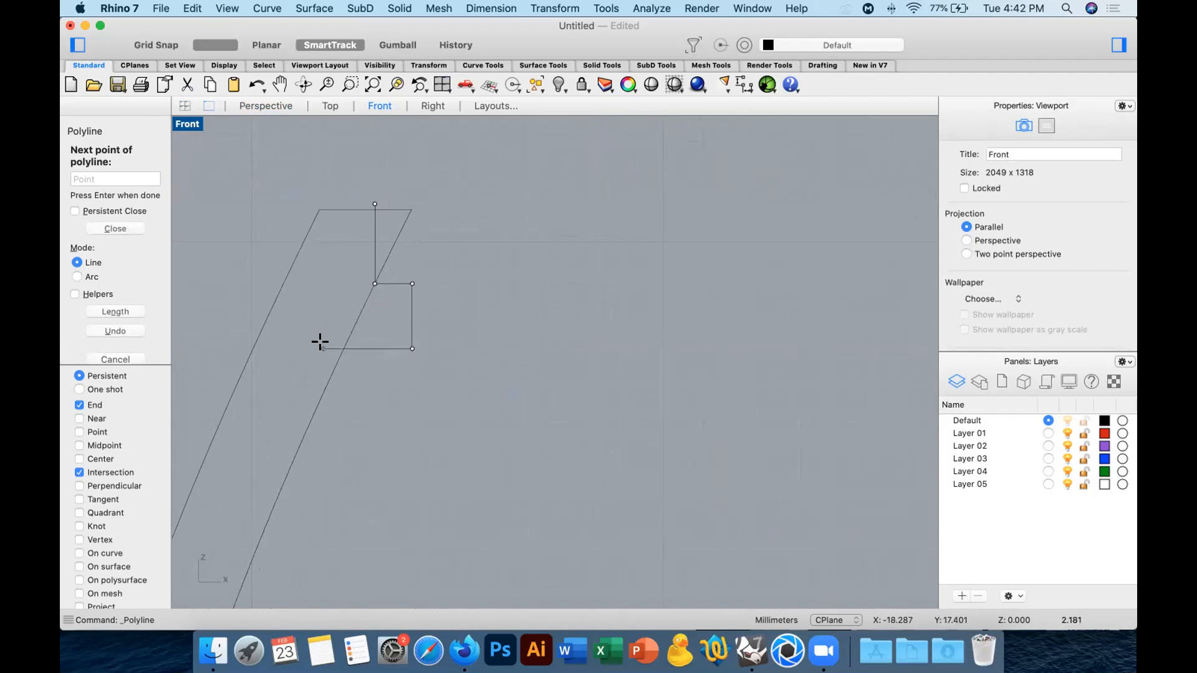
{"action": "key", "text": "Return"}
Trim the excess segments around the rim ledge and join the four profile curves into one open curve.
{"action": "left_click_drag", "start_coordinate": [490, 176], "coordinate": [220, 404]}
{"action": "left_click", "coordinate": [129, 272]}
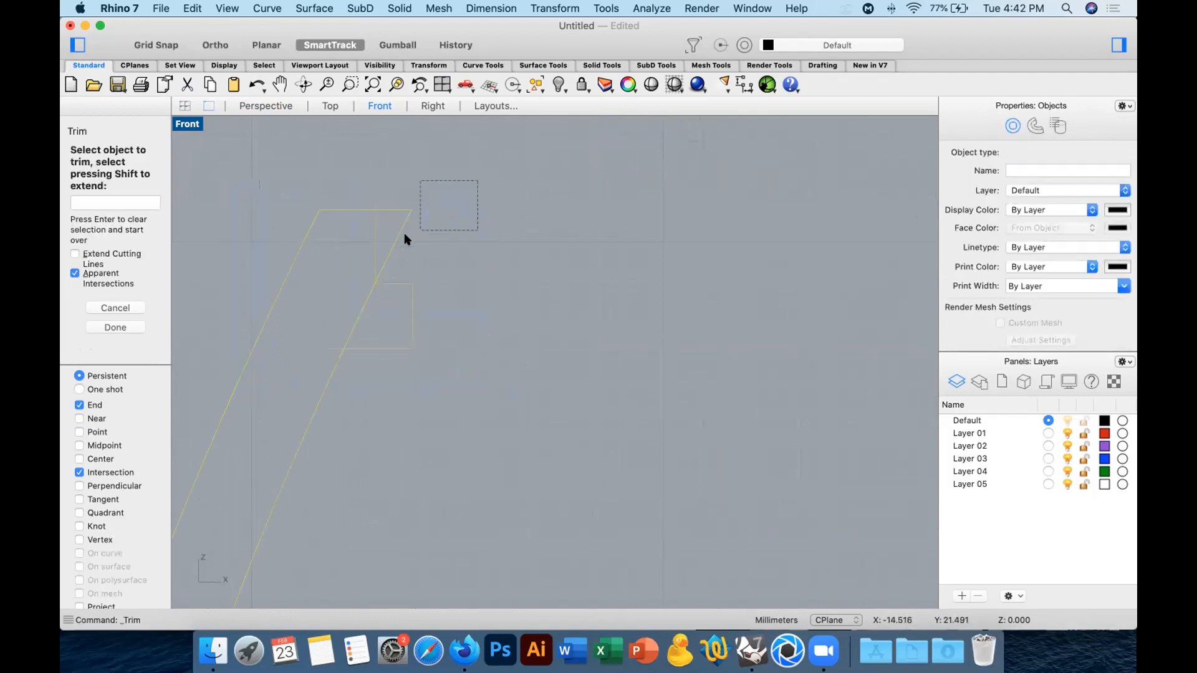
{"action": "left_click", "coordinate": [393, 247]}
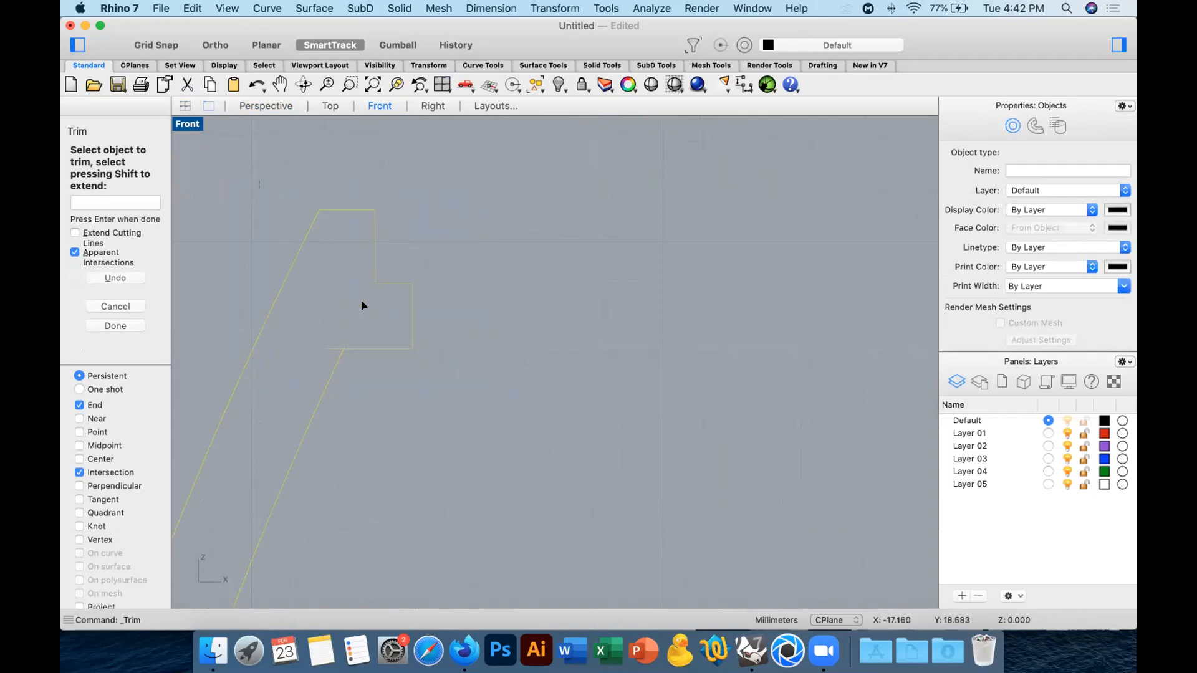
{"action": "key", "text": "Return"}
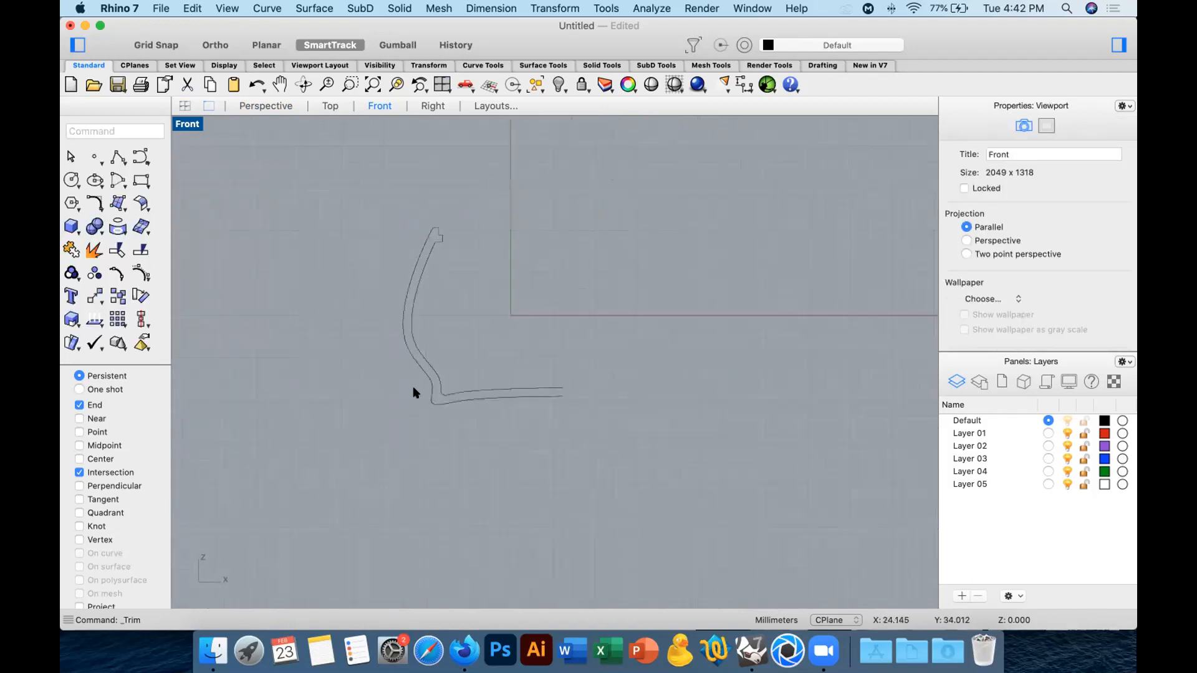
{"action": "left_click_drag", "start_coordinate": [413, 388], "coordinate": [394, 447]}
{"action": "left_click", "coordinate": [71, 251]}
Revolve the joined profile a full circle around a vertical axis through the inner end of the base.
{"action": "type", "text": "re"}
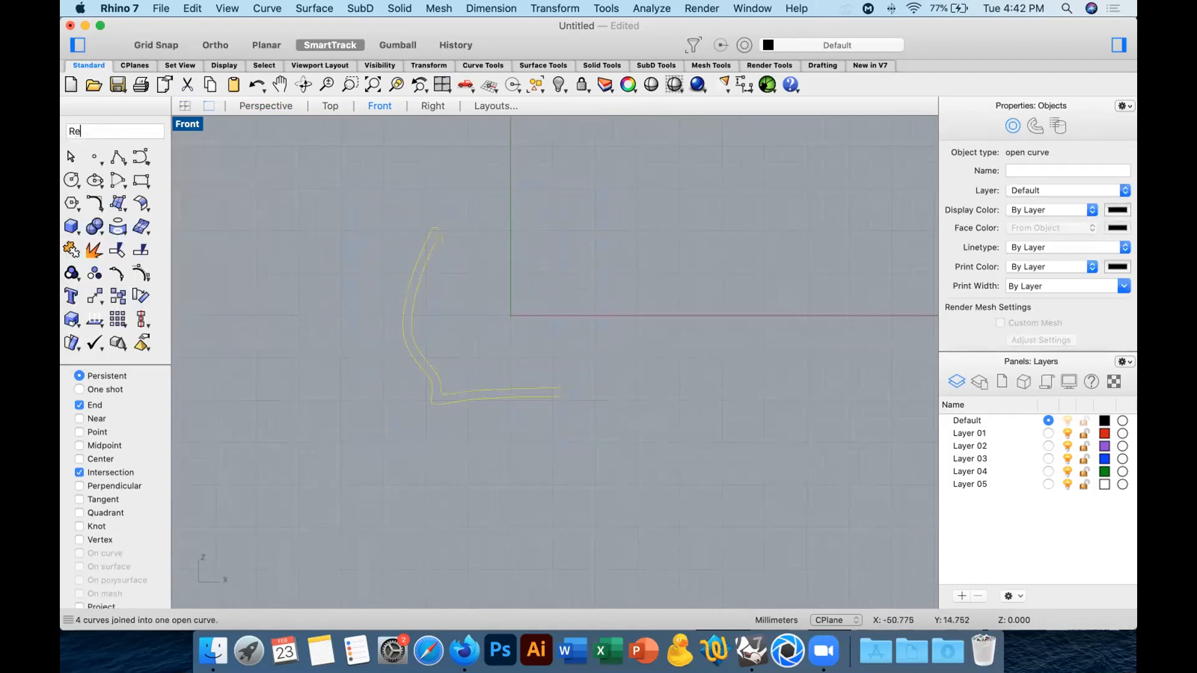
{"action": "type", "text": "vol"}
{"action": "key", "text": "Return"}
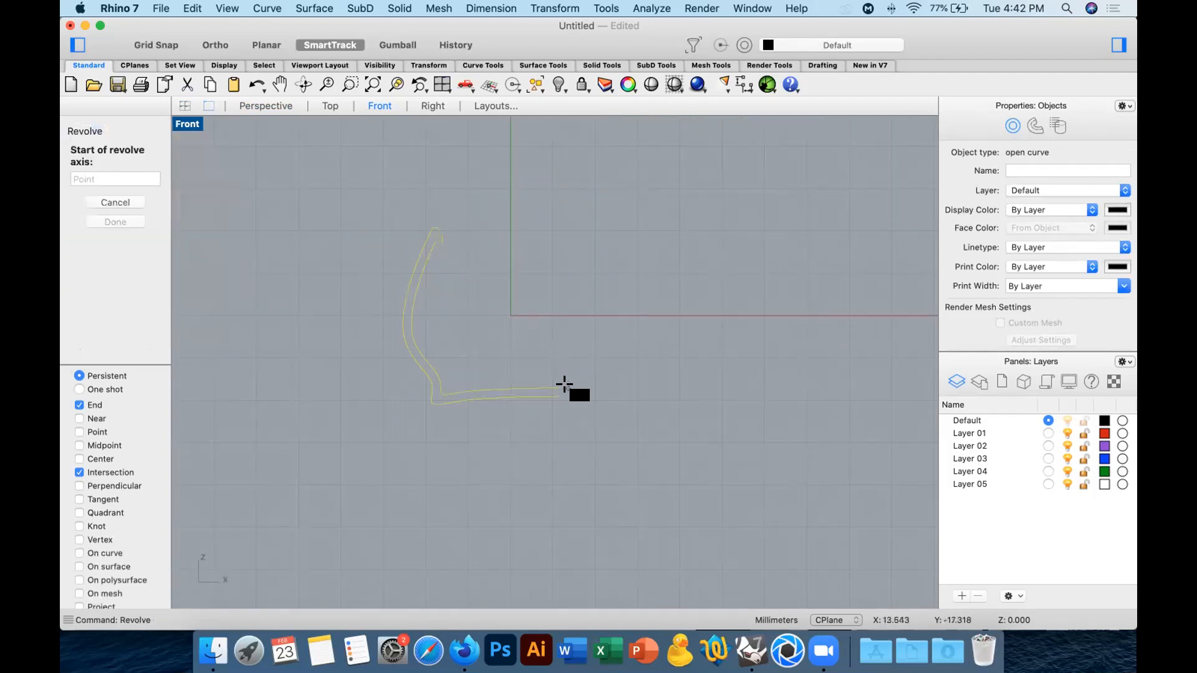
{"action": "left_click", "coordinate": [562, 387]}
{"action": "left_click", "coordinate": [561, 447]}
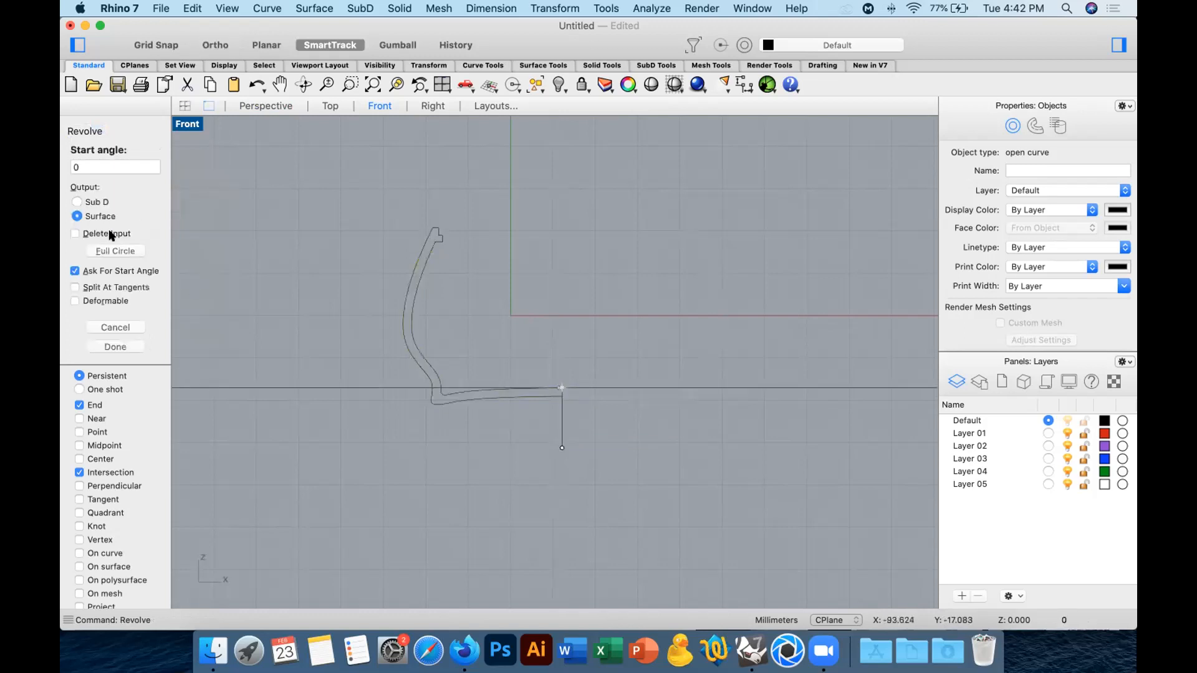
{"action": "left_click", "coordinate": [106, 248]}
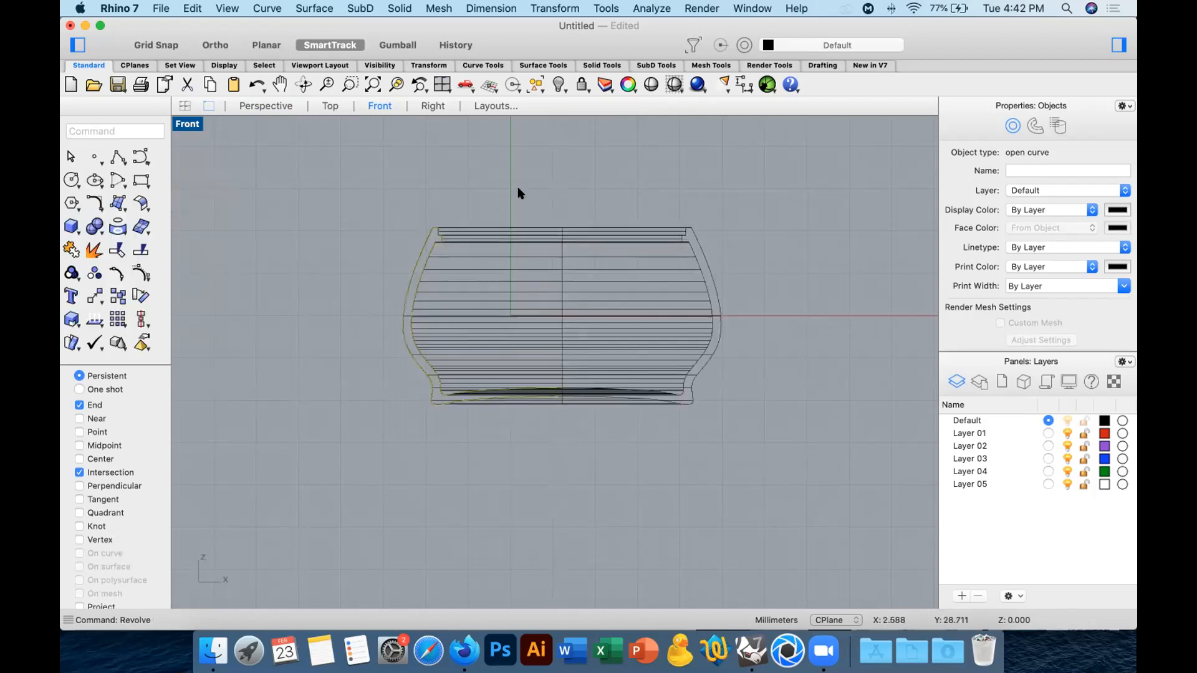
Delete the original profile curve and view the revolved vessel in perspective.
{"action": "key", "text": "Delete"}
{"action": "left_click", "coordinate": [267, 106]}
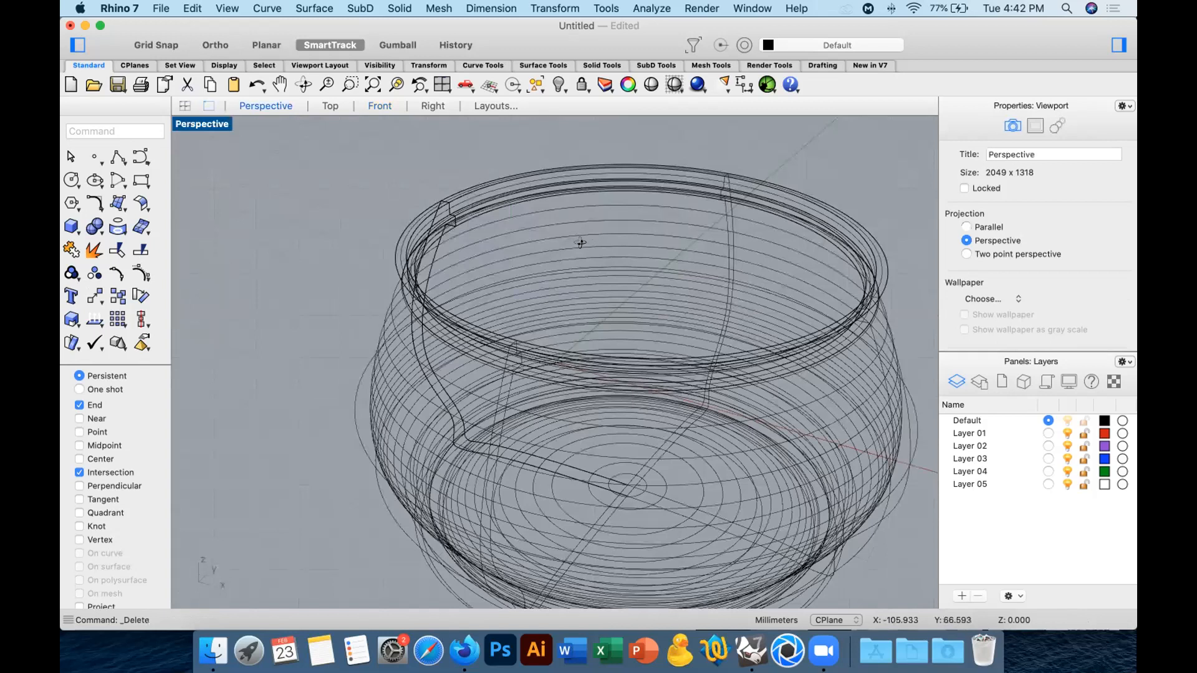
{"action": "right_click_drag", "start_coordinate": [630, 138], "coordinate": [628, 204]}
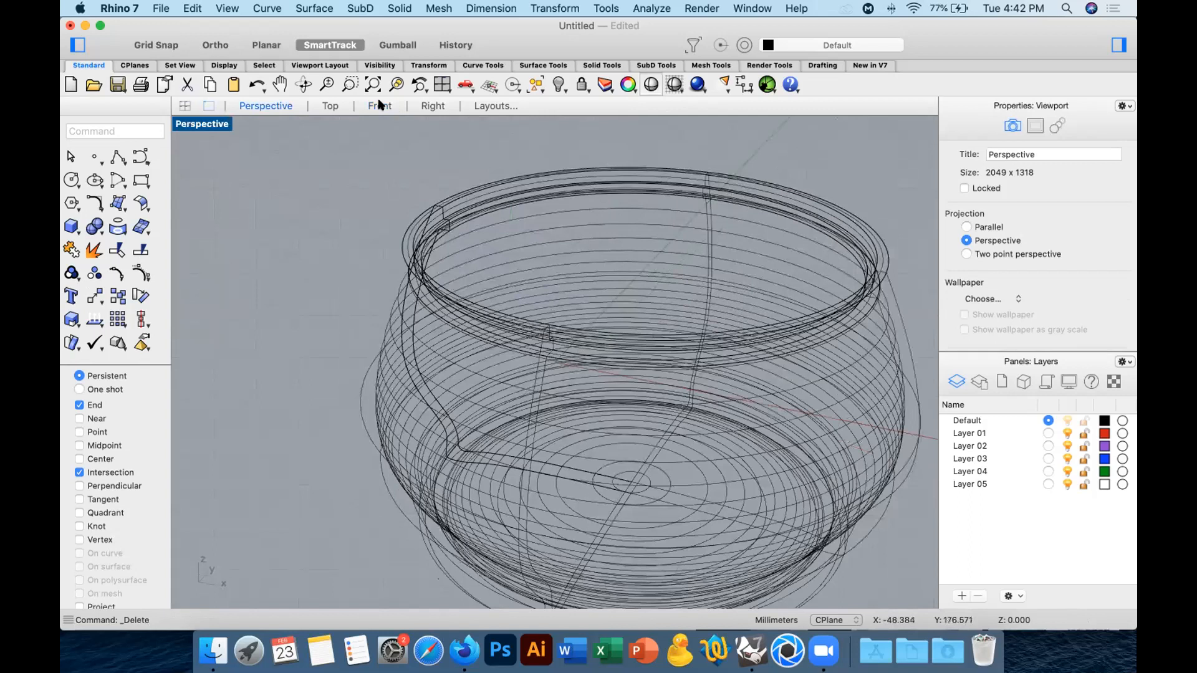
In the Front view, draw a polyline tracing the rim's stepped ledge, continuing horizontally to the vessel's center axis and vertically up above the rim.
{"action": "scroll", "coordinate": [428, 245], "scroll_direction": "up", "scroll_amount": 10}
{"action": "right_click_drag", "start_coordinate": [370, 290], "coordinate": [462, 170]}
{"action": "left_click", "coordinate": [129, 161]}
{"action": "scroll", "coordinate": [283, 252], "scroll_direction": "up", "scroll_amount": 3}
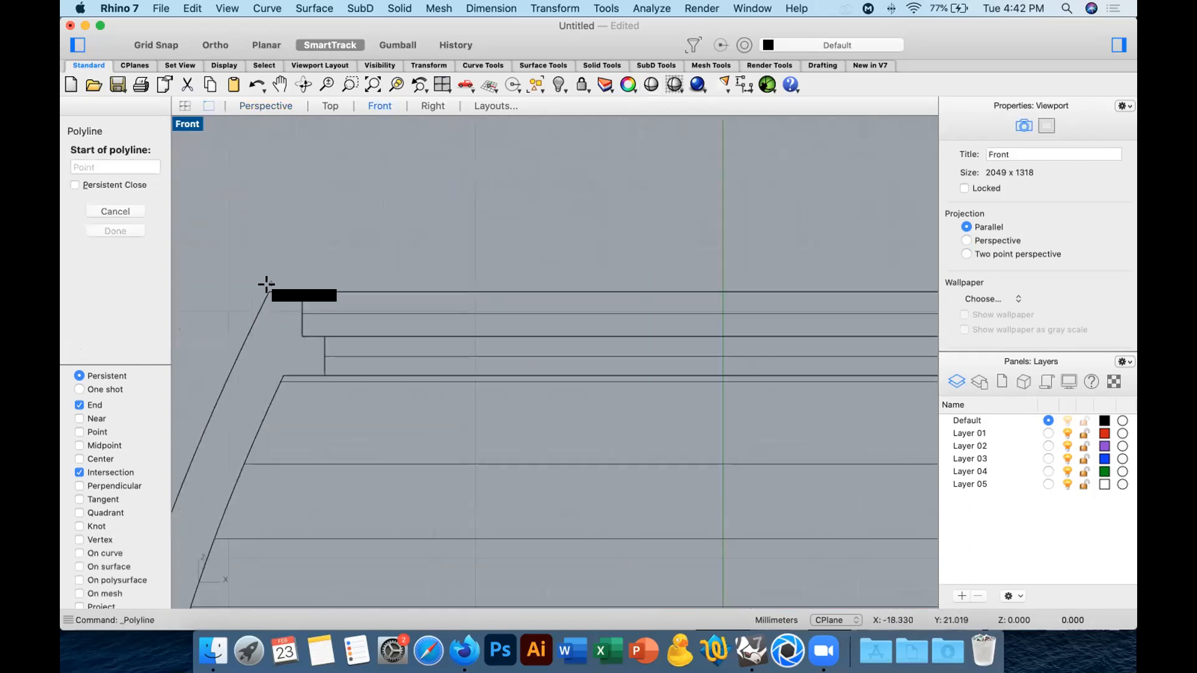
{"action": "left_click", "coordinate": [267, 288]}
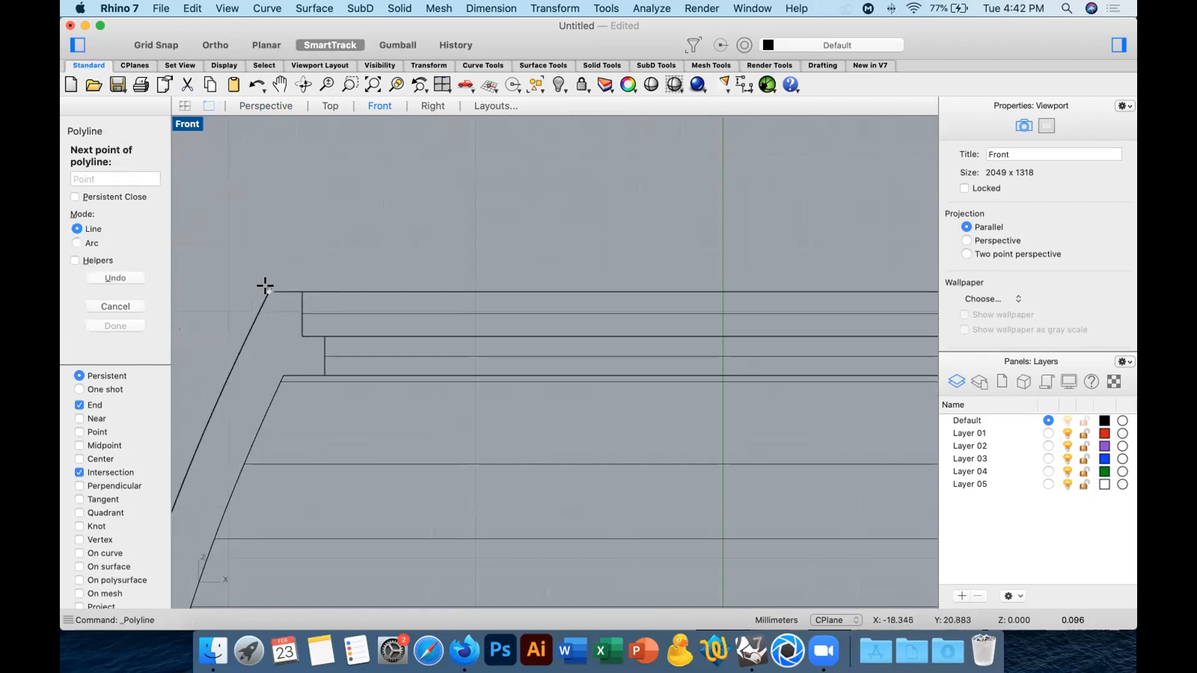
{"action": "left_click", "coordinate": [302, 293]}
{"action": "left_click", "coordinate": [303, 337]}
{"action": "left_click", "coordinate": [325, 336]}
{"action": "left_click", "coordinate": [325, 376]}
{"action": "scroll", "coordinate": [462, 393], "scroll_direction": "down", "scroll_amount": 3}
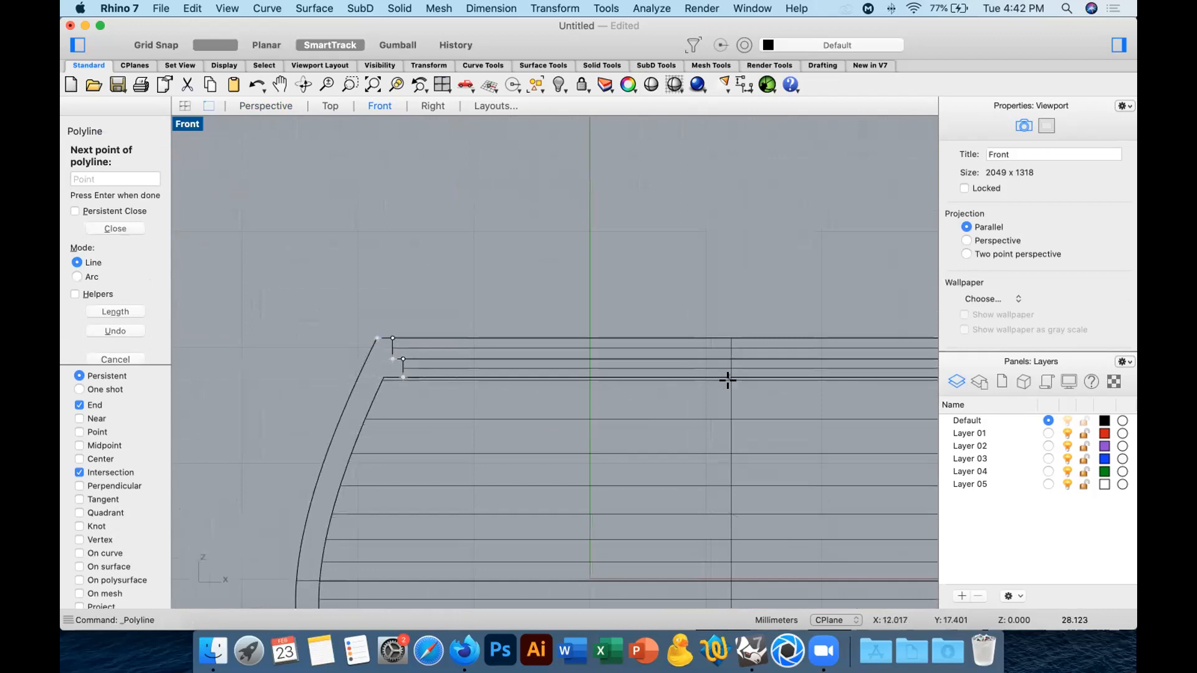
{"action": "left_click", "coordinate": [728, 374], "text": "shift"}
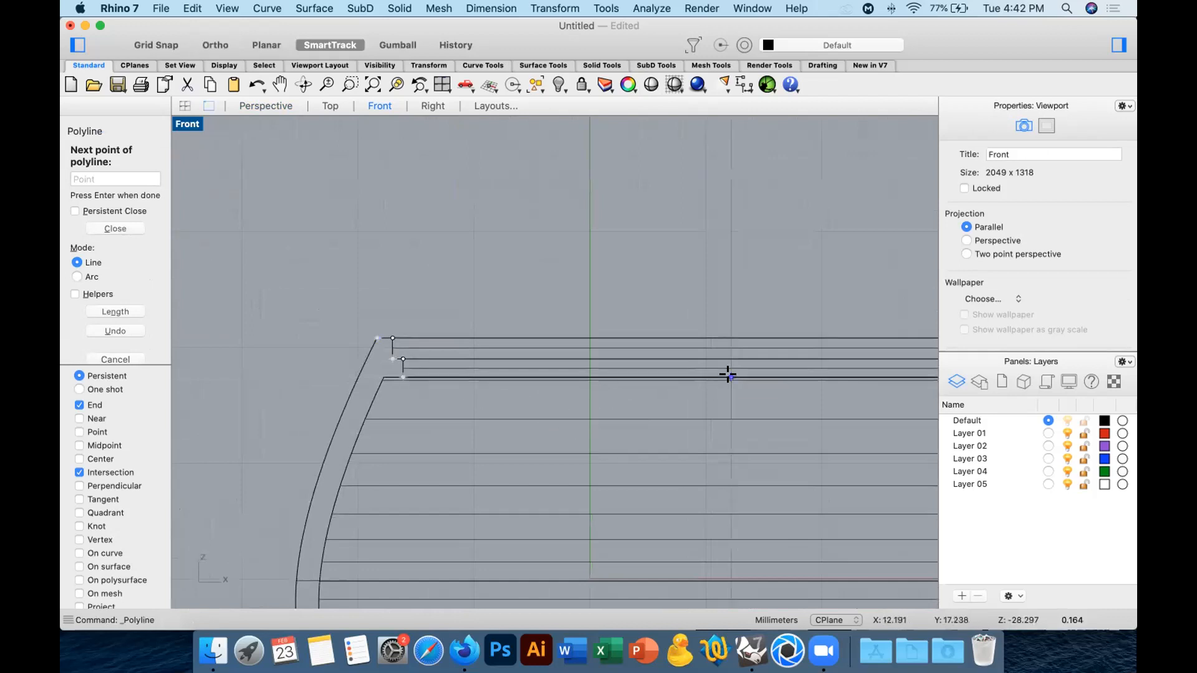
{"action": "left_click", "coordinate": [725, 173], "text": "shift"}
{"action": "key", "text": "Return"}
Start a degree 3 control-point curve at the rim's outer edge and shape the lid's dome rising toward the center axis.
{"action": "left_click", "coordinate": [141, 157]}
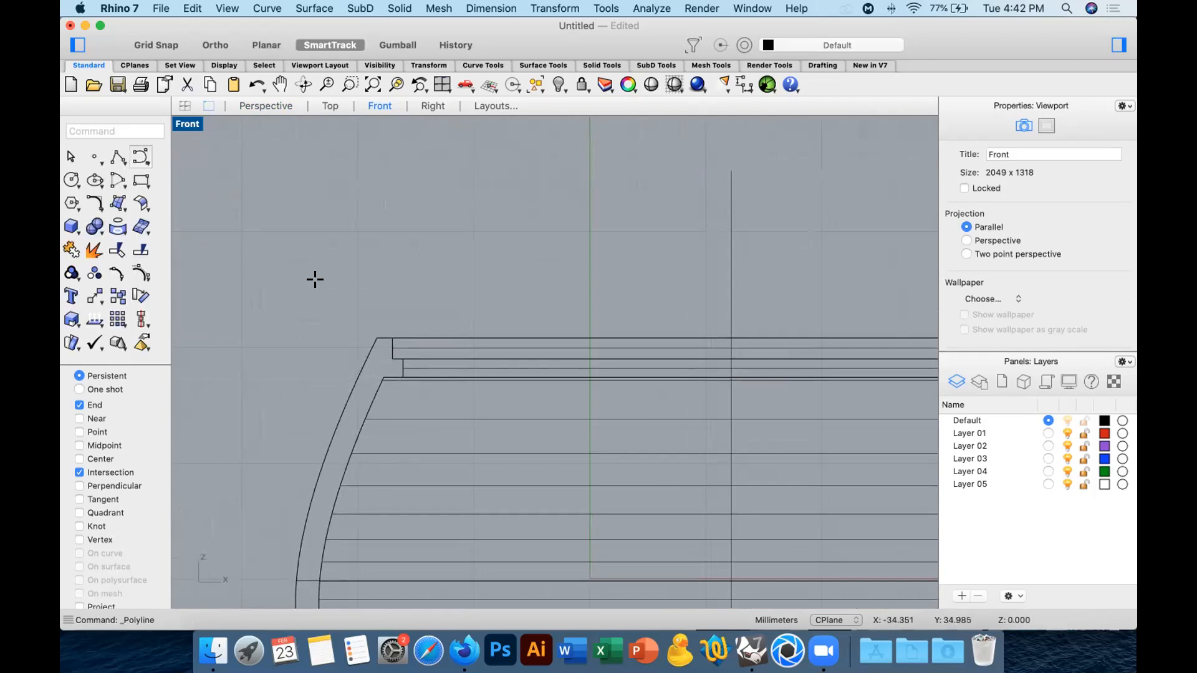
{"action": "left_click", "coordinate": [370, 333]}
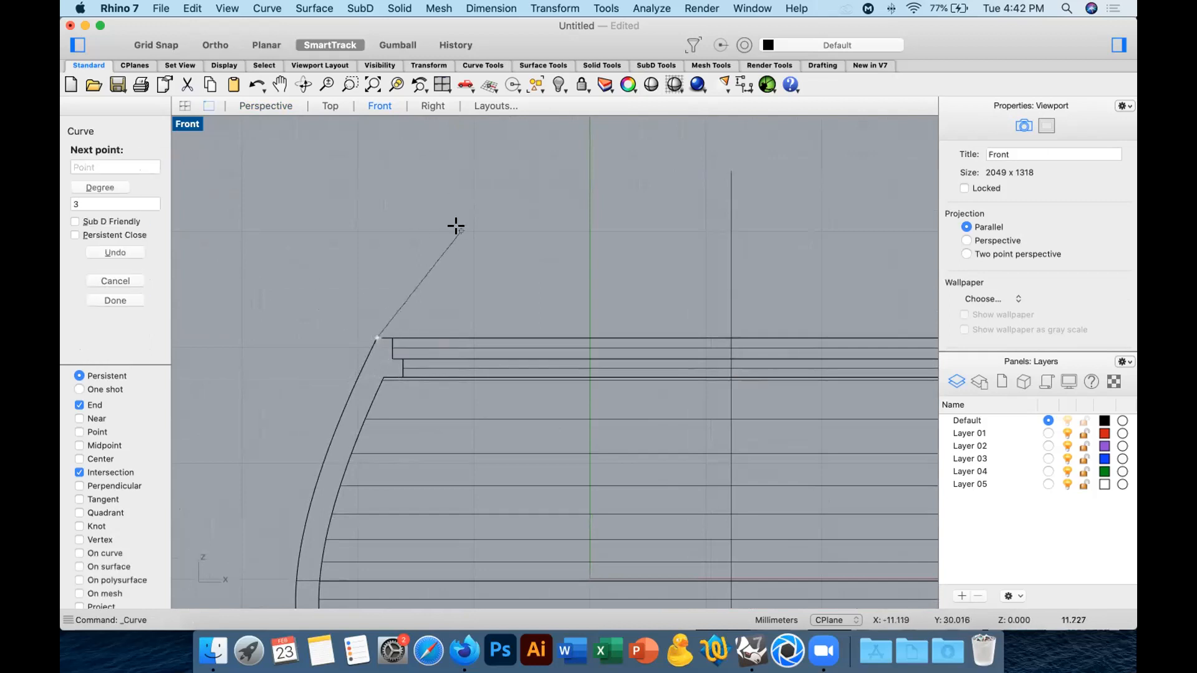
{"action": "left_click", "coordinate": [411, 256]}
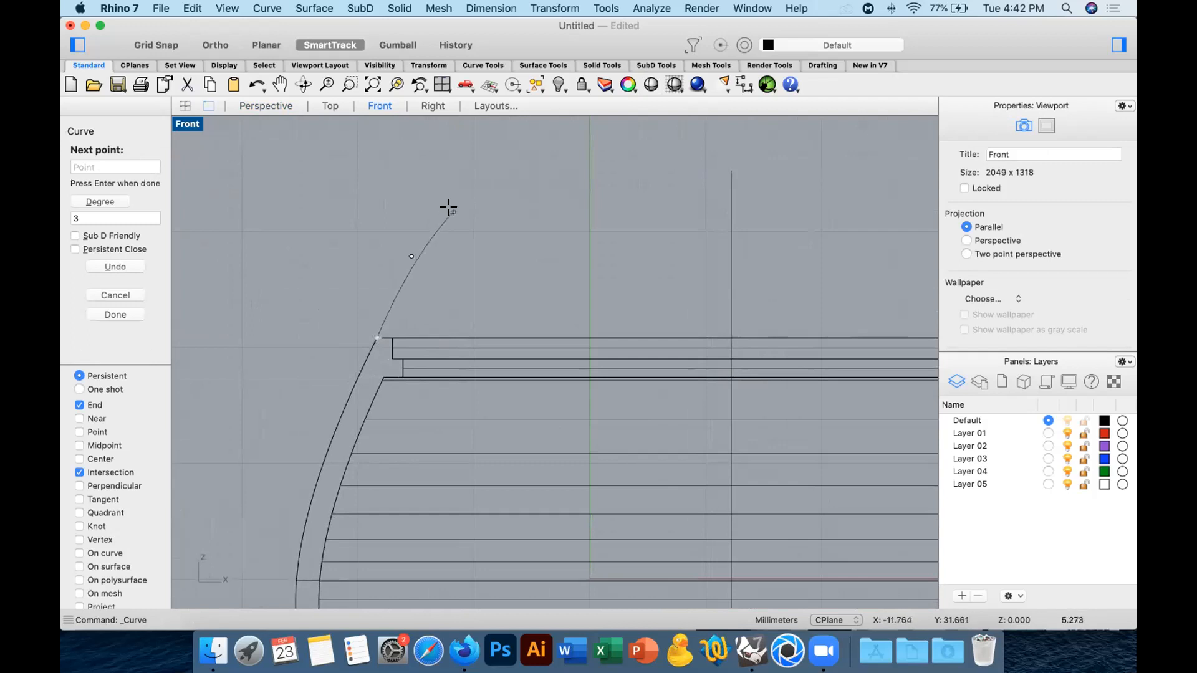
{"action": "left_click", "coordinate": [453, 212]}
{"action": "left_click", "coordinate": [580, 173]}
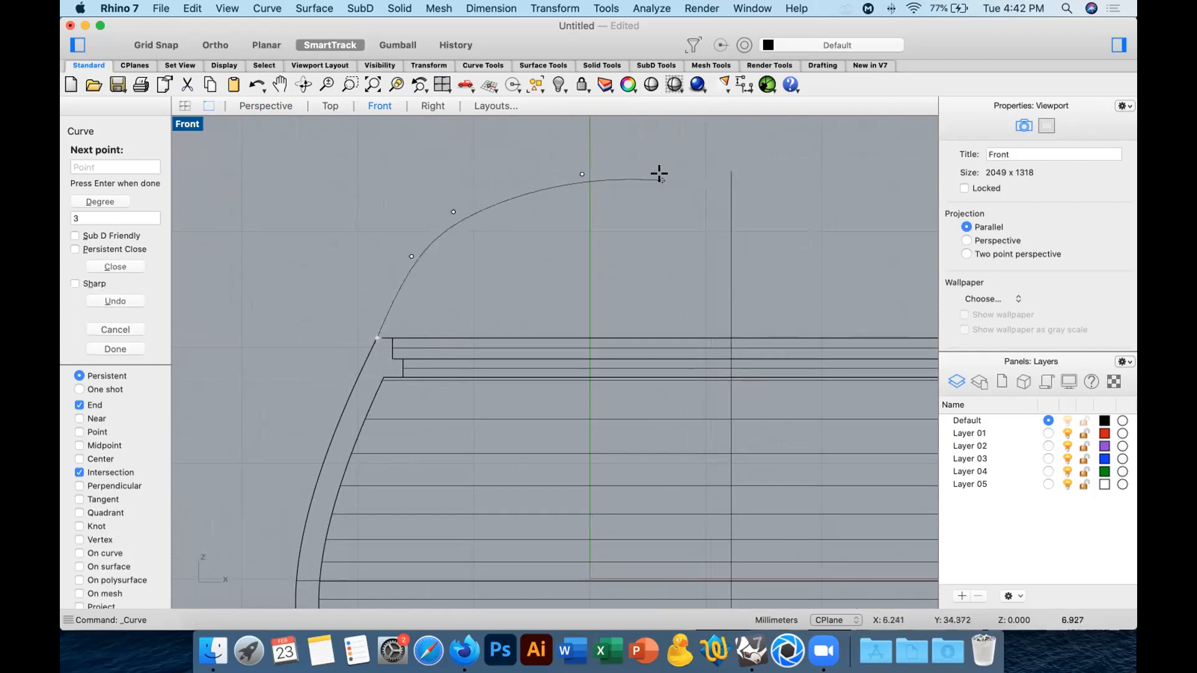
{"action": "right_click_drag", "start_coordinate": [659, 167], "coordinate": [561, 283]}
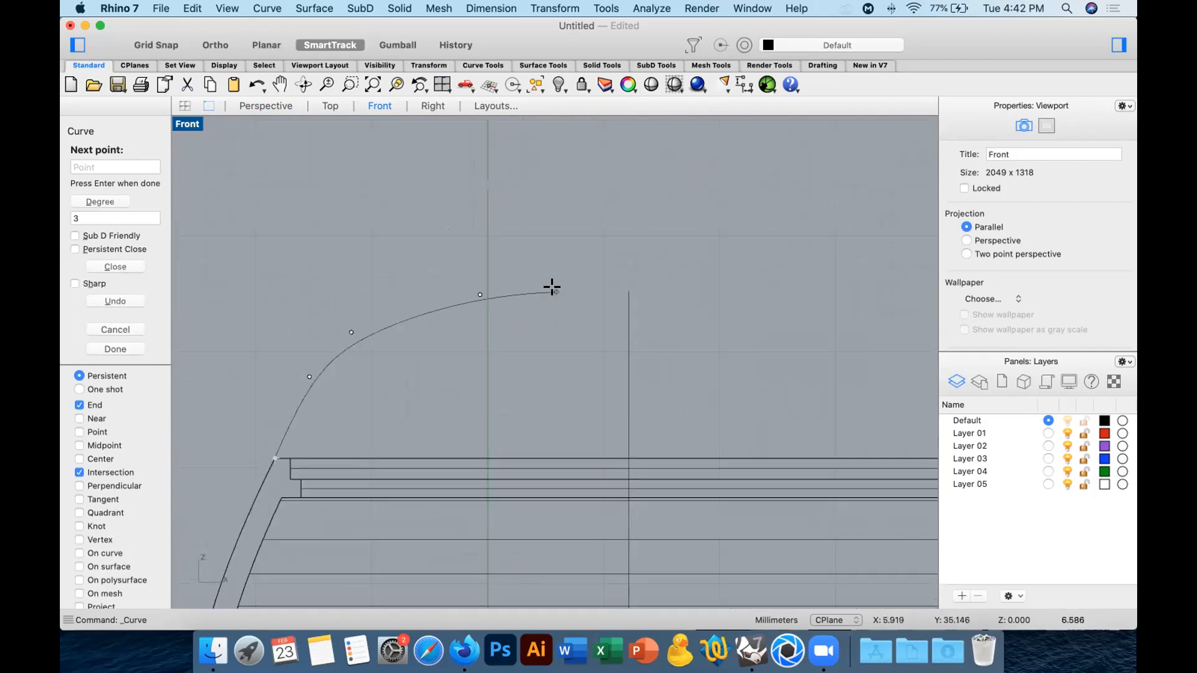
Continue the curve with a narrow neck and flared knob, ending it at the knob's top on the vertical center axis.
{"action": "left_click", "coordinate": [551, 286]}
{"action": "left_click", "coordinate": [557, 282]}
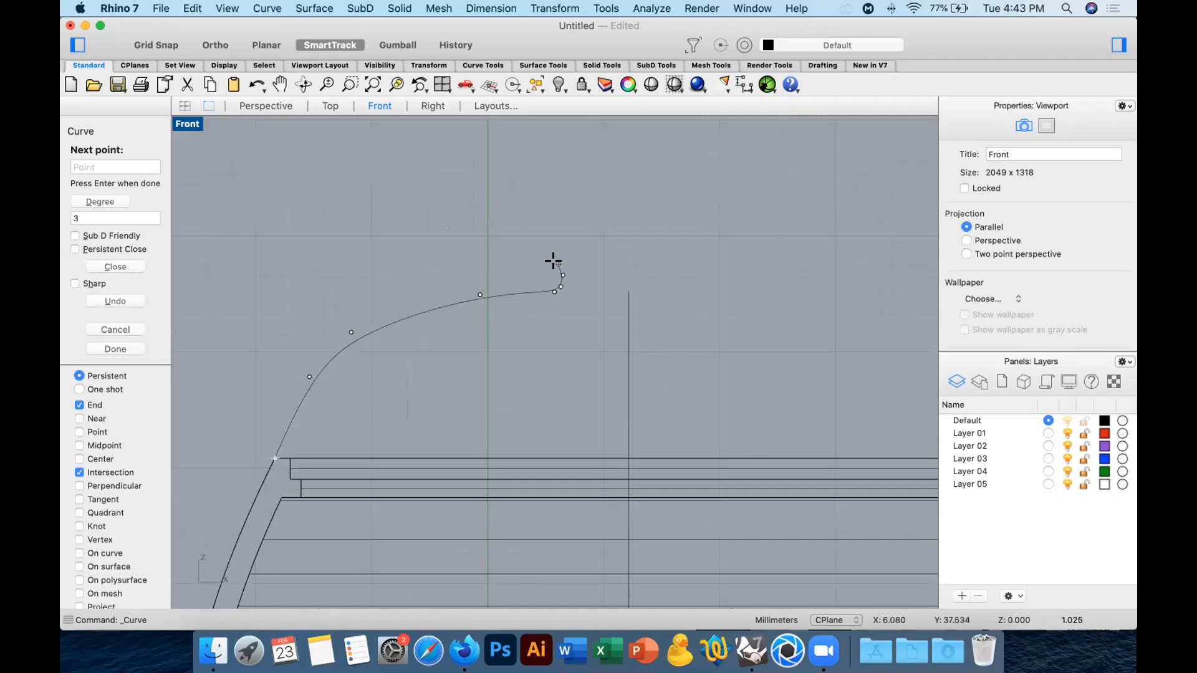
{"action": "left_click", "coordinate": [553, 264]}
{"action": "left_click", "coordinate": [518, 256]}
{"action": "left_click", "coordinate": [508, 214]}
{"action": "left_click", "coordinate": [572, 195]}
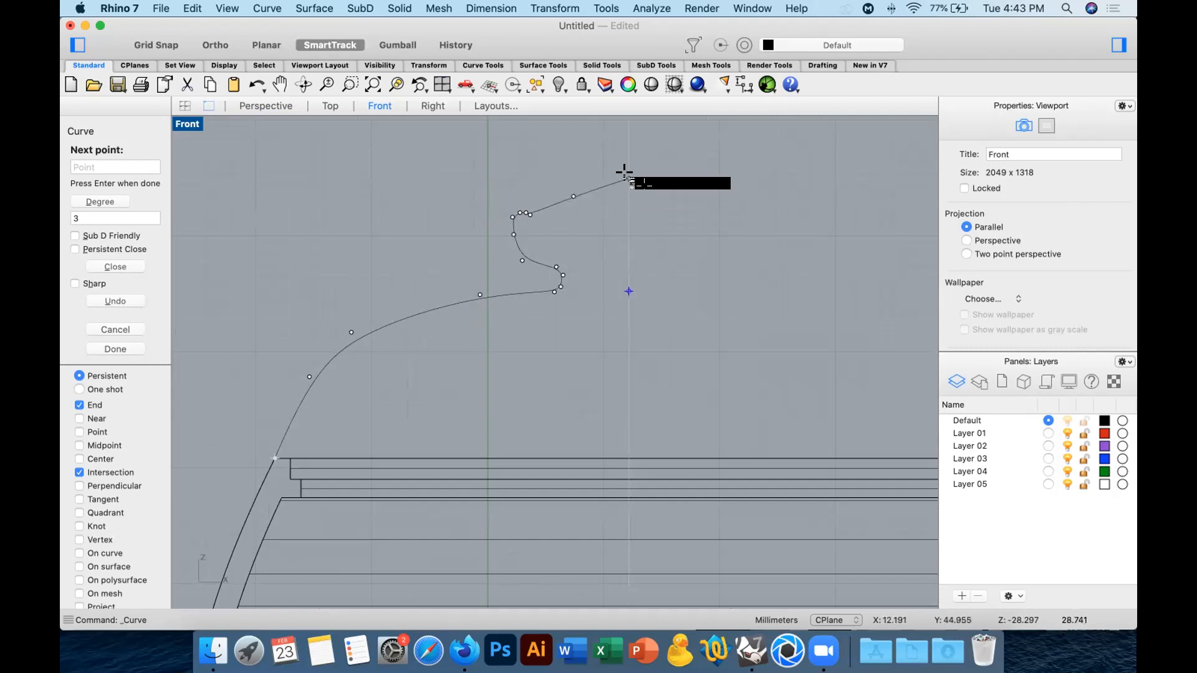
{"action": "left_click", "coordinate": [608, 178]}
{"action": "left_click", "coordinate": [624, 172]}
{"action": "key", "text": "Return"}
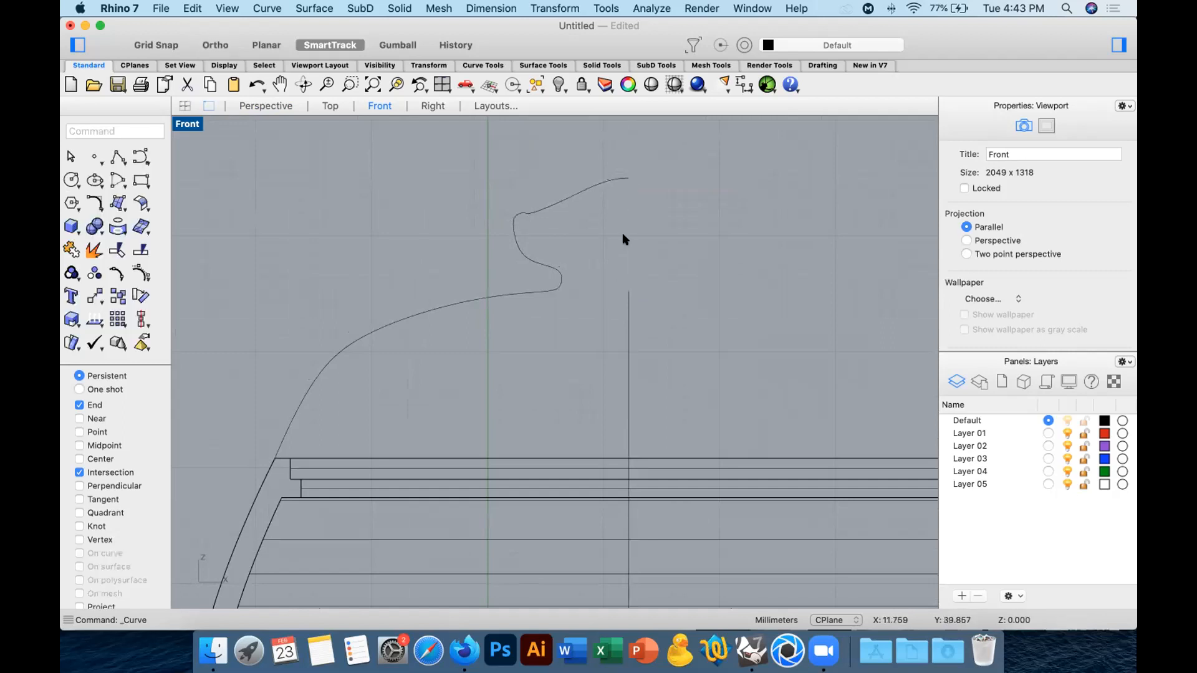
Inspect the lid profile in the Perspective view and select both the dome-and-knob curve and the stepped ledge polyline.
{"action": "scroll", "coordinate": [624, 239], "scroll_direction": "down", "scroll_amount": 5}
{"action": "left_click", "coordinate": [574, 260]}
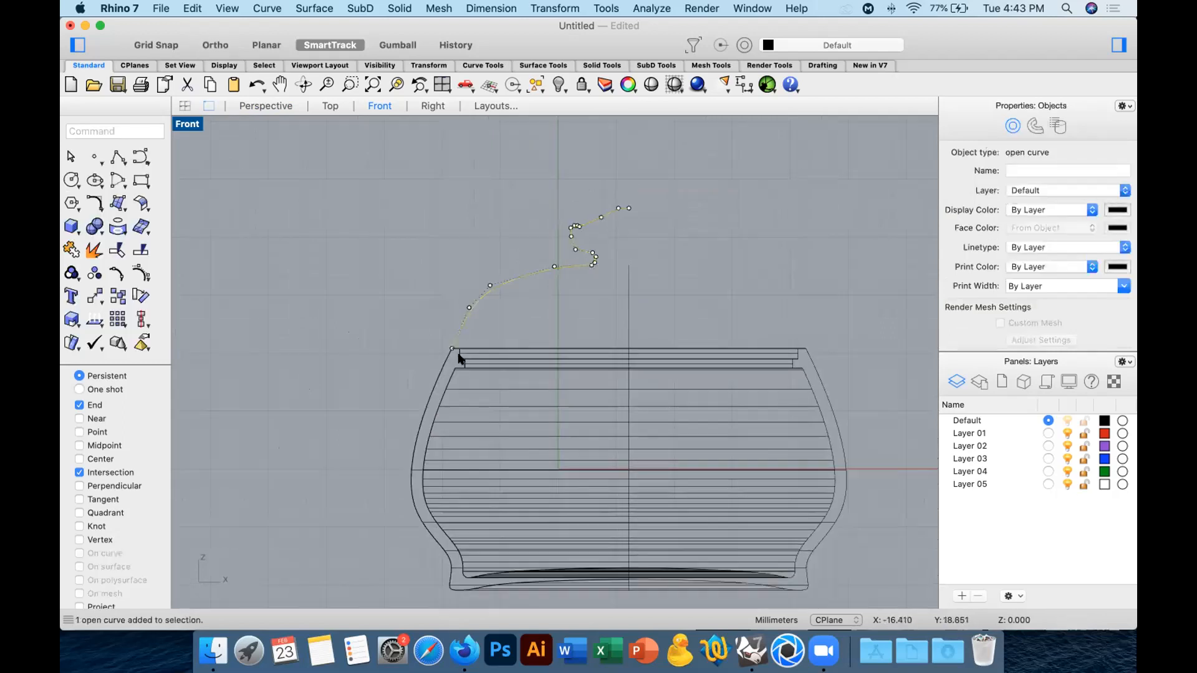
{"action": "left_click", "coordinate": [458, 357], "text": "shift"}
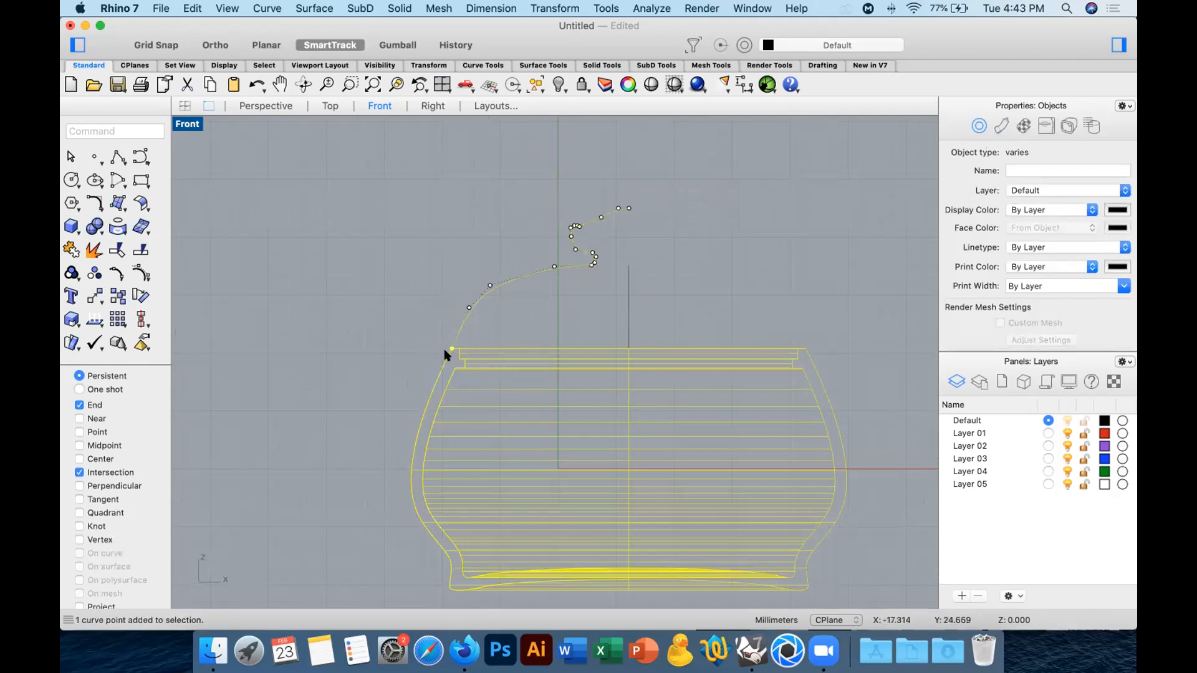
{"action": "left_click", "coordinate": [441, 352], "text": "super"}
{"action": "left_click", "coordinate": [445, 342], "text": "super"}
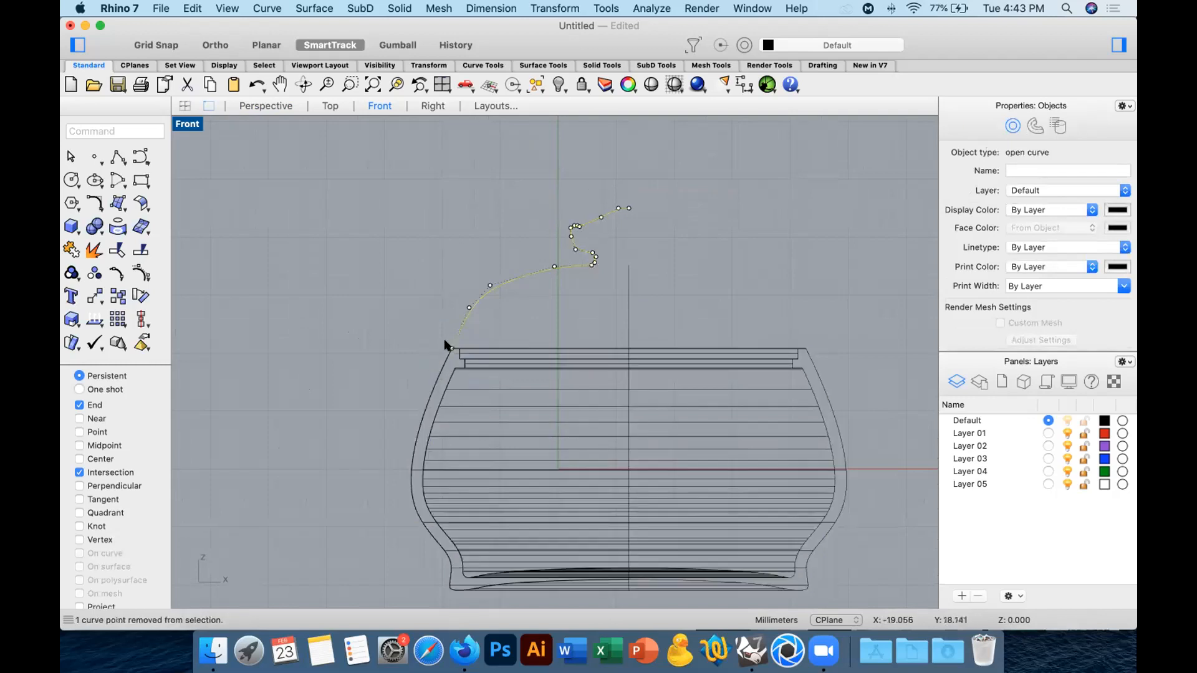
{"action": "left_click", "coordinate": [248, 105]}
{"action": "left_click", "coordinate": [494, 298]}
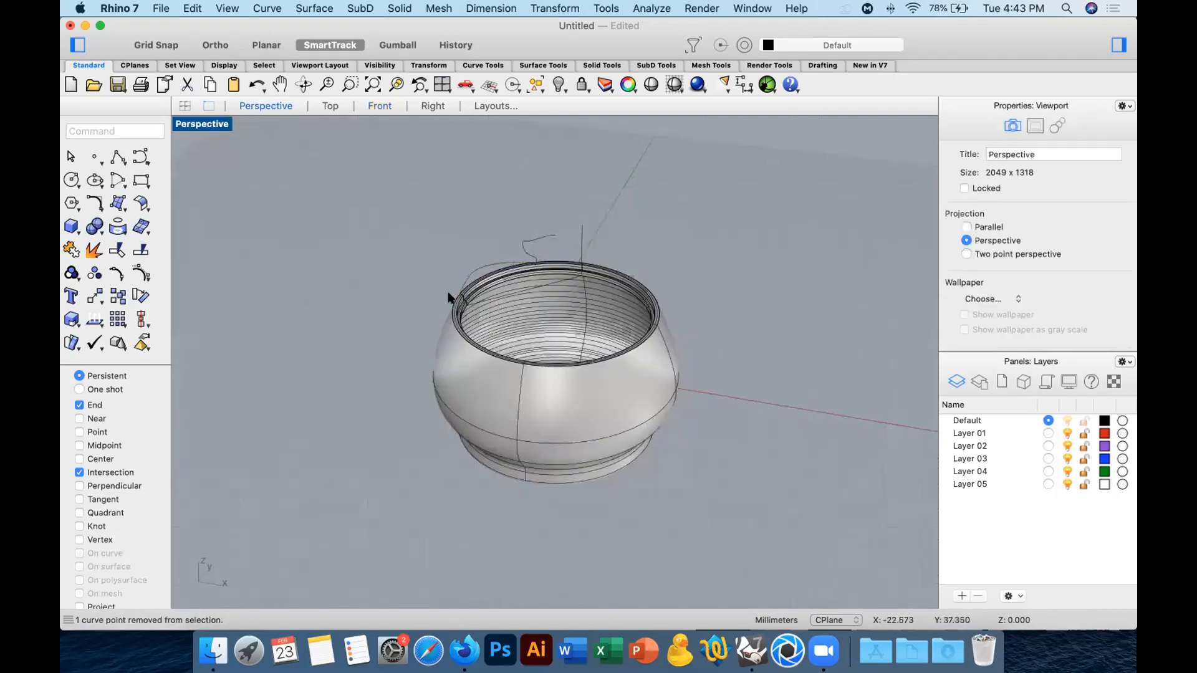
{"action": "scroll", "coordinate": [557, 301], "scroll_direction": "up", "scroll_amount": 3}
{"action": "left_click", "coordinate": [665, 259]}
{"action": "right_click_drag", "start_coordinate": [740, 203], "coordinate": [765, 204]}
{"action": "left_click", "coordinate": [579, 228], "text": "shift"}
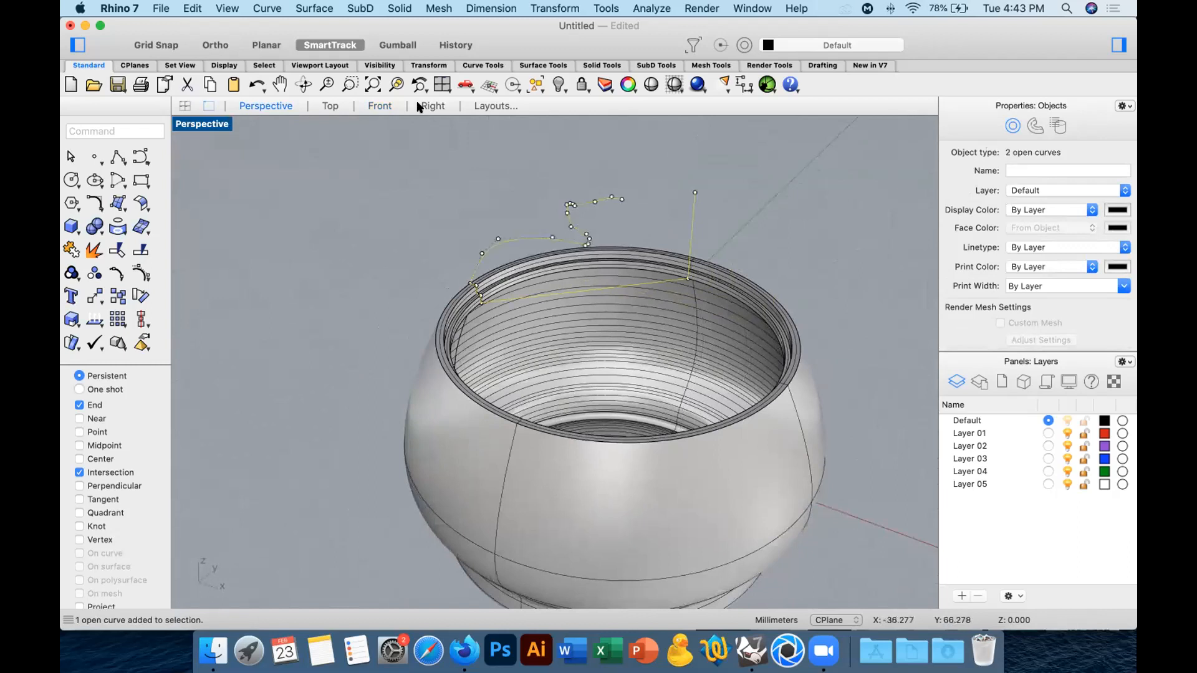
In the Front view, create a rectangular plane surface enclosing the lid profile and project both selected curves onto it.
{"action": "left_click", "coordinate": [379, 106]}
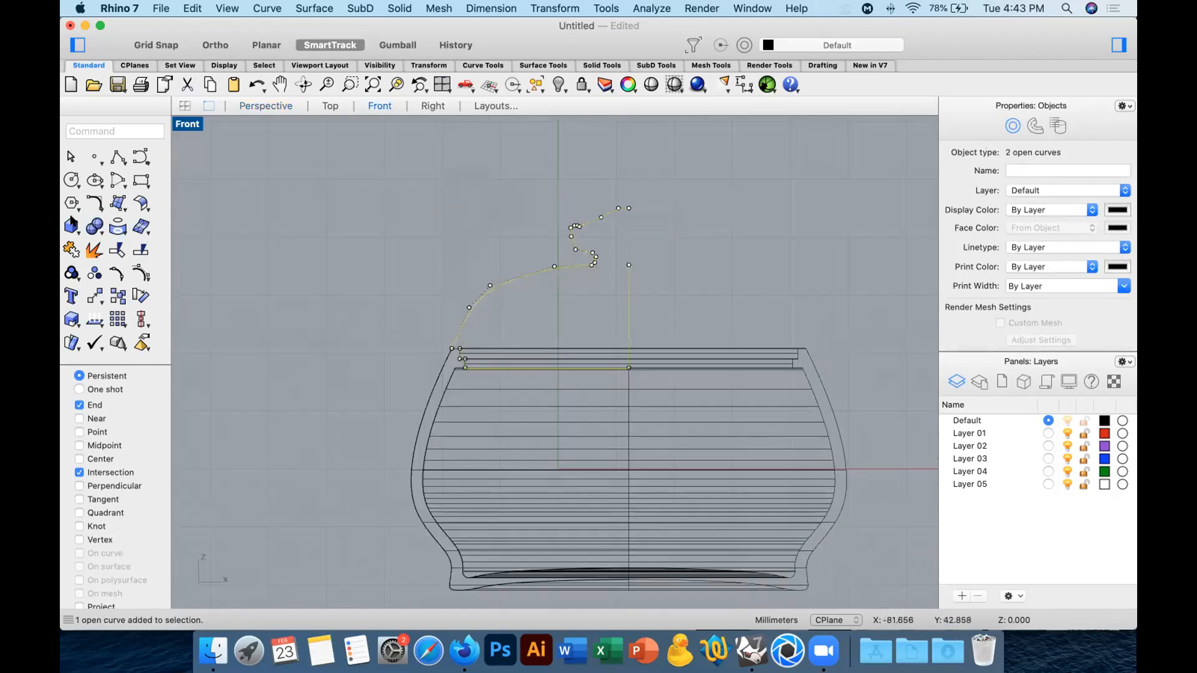
{"action": "left_click", "coordinate": [118, 180]}
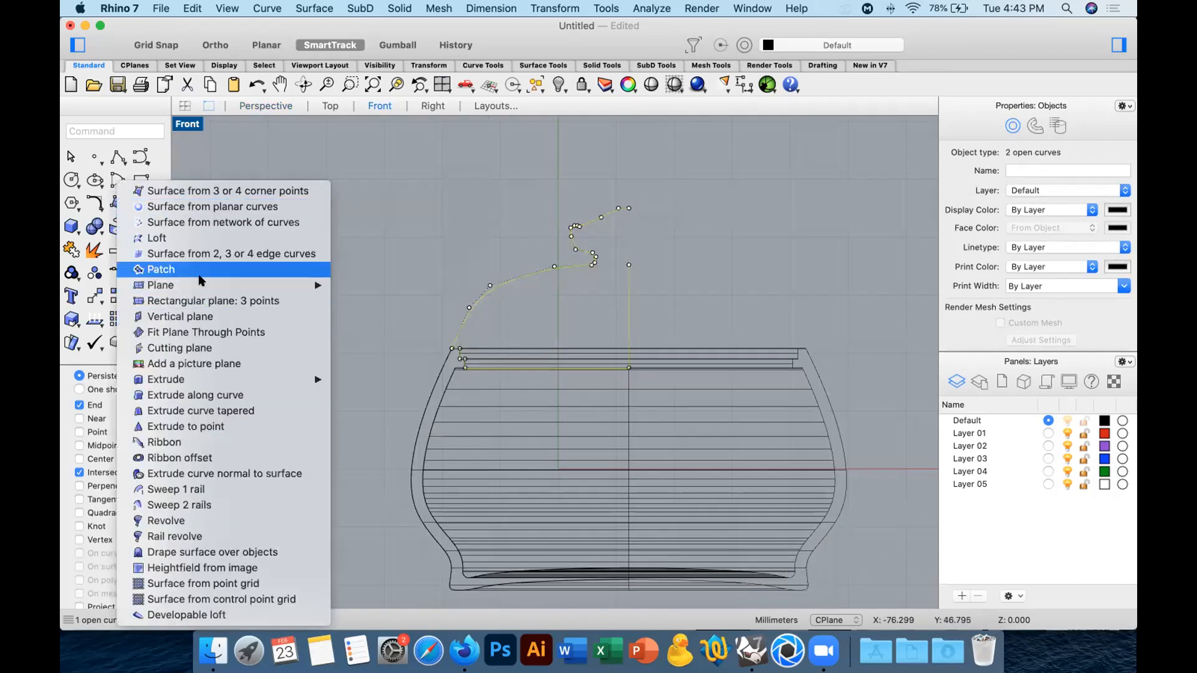
{"action": "mouse_move", "coordinate": [293, 285]}
{"action": "left_click", "coordinate": [448, 285]}
{"action": "left_click", "coordinate": [399, 170]}
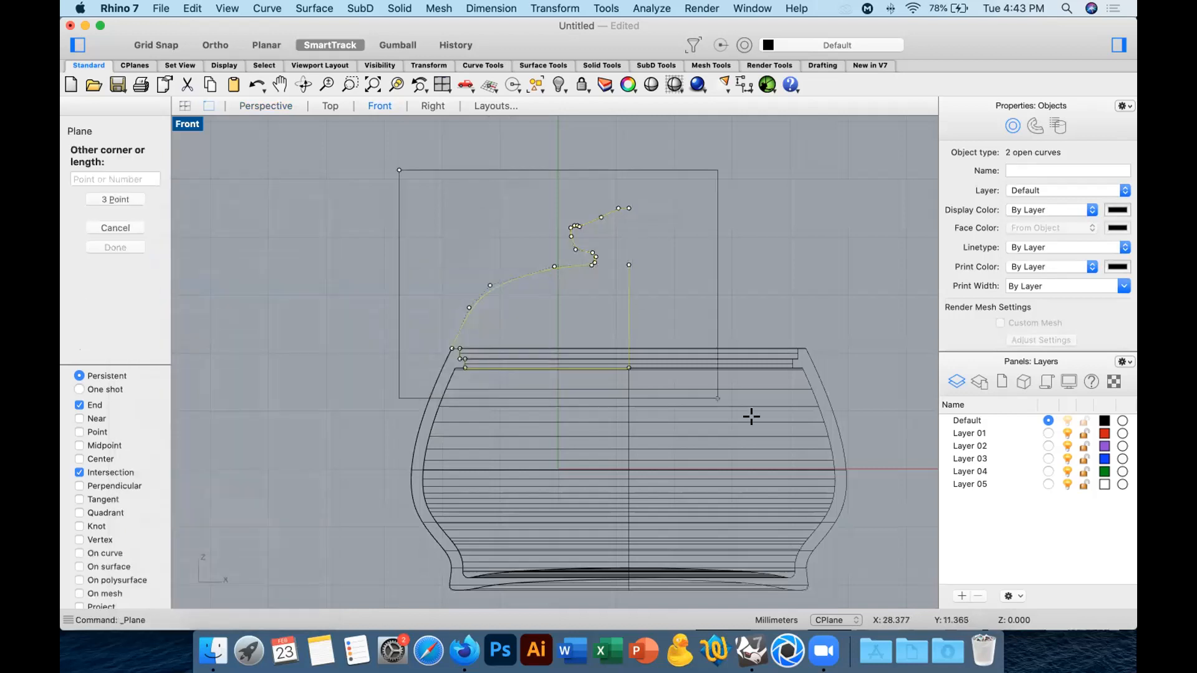
{"action": "left_click", "coordinate": [756, 420]}
{"action": "left_click", "coordinate": [497, 168]}
{"action": "key", "text": "Return"}
In the Perspective view, remove the projection plane and the original lid curves, keeping only the projected curves.
{"action": "left_click", "coordinate": [266, 104]}
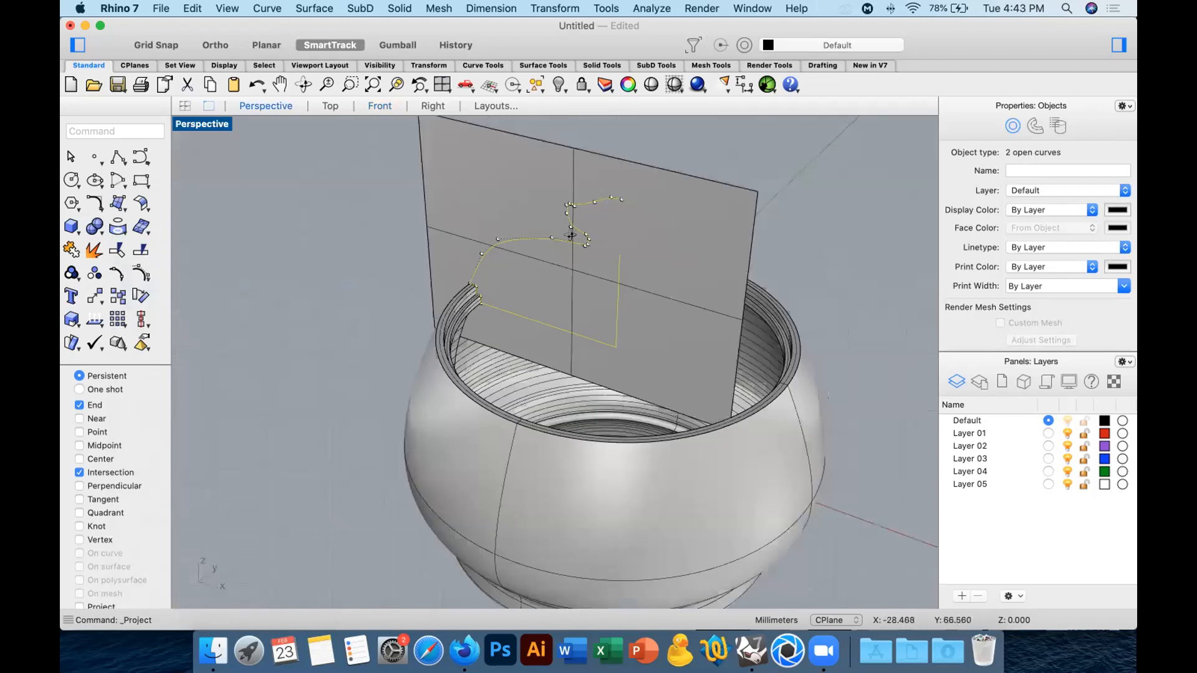
{"action": "left_click_drag", "start_coordinate": [634, 165], "coordinate": [553, 225]}
{"action": "left_click", "coordinate": [679, 174]}
{"action": "left_click_drag", "start_coordinate": [723, 172], "coordinate": [502, 245]}
{"action": "key", "text": "Delete"}
{"action": "key", "text": "Delete"}
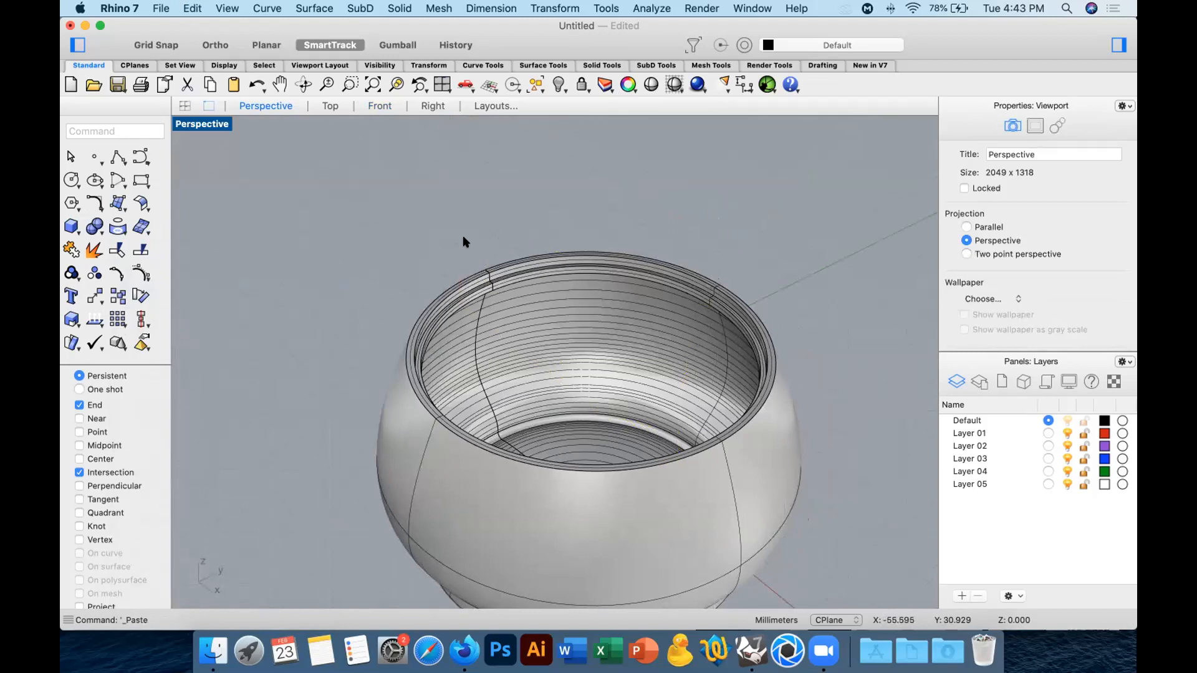
{"action": "right_click_drag", "start_coordinate": [500, 230], "coordinate": [528, 236]}
Hide the vessel polysurface and switch to the Front view of the lid curves.
{"action": "left_click", "coordinate": [455, 360]}
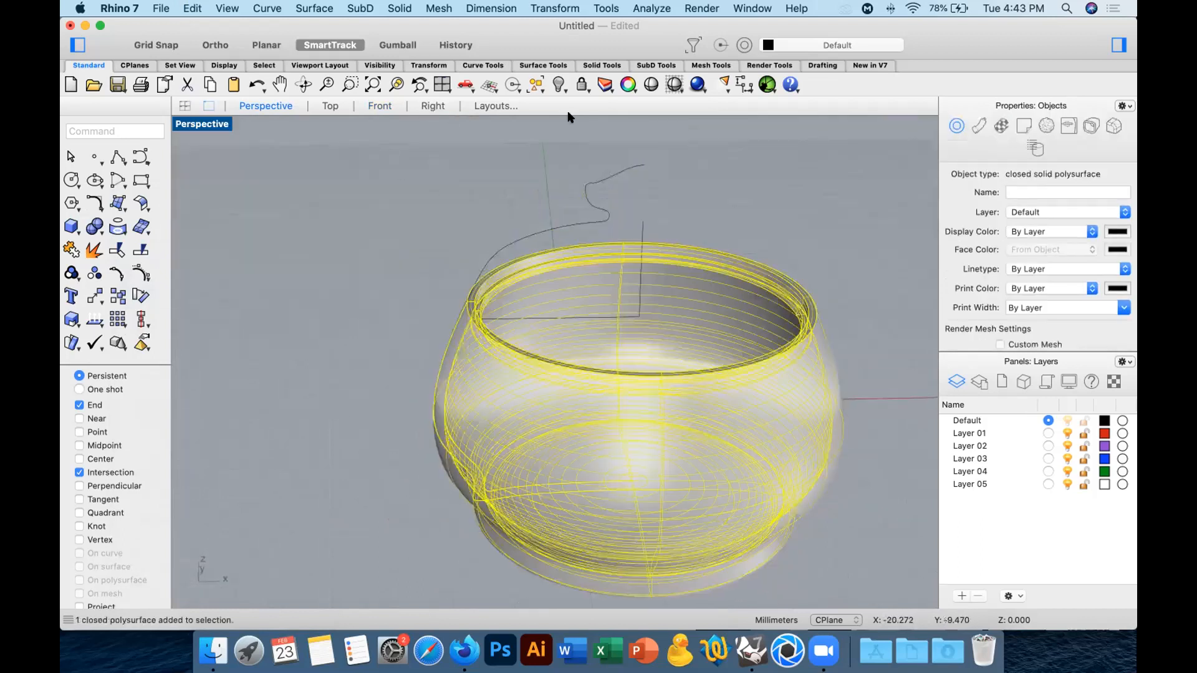
{"action": "left_click", "coordinate": [557, 88]}
{"action": "left_click", "coordinate": [432, 106]}
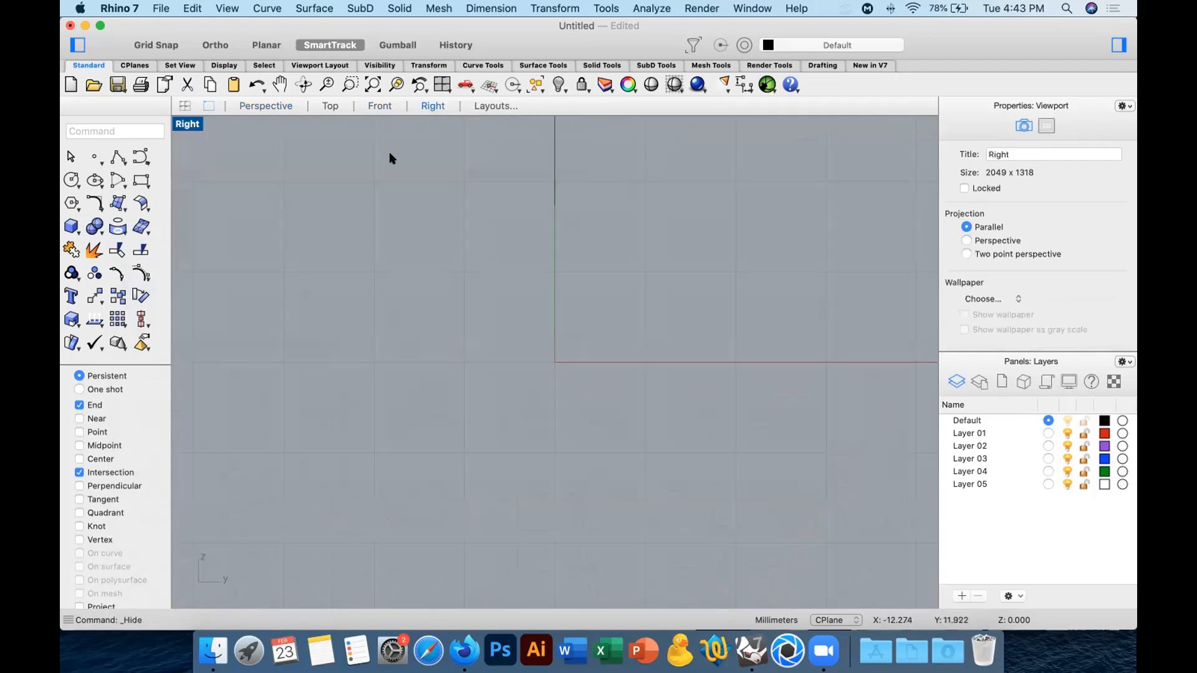
{"action": "left_click", "coordinate": [379, 106]}
Mirror a copy of the dome-and-knob curve across the vertical axis through the knob's top endpoint.
{"action": "scroll", "coordinate": [450, 257], "scroll_direction": "up", "scroll_amount": 3}
{"action": "left_click", "coordinate": [454, 250]}
{"action": "right_click_drag", "start_coordinate": [502, 272], "coordinate": [437, 318]}
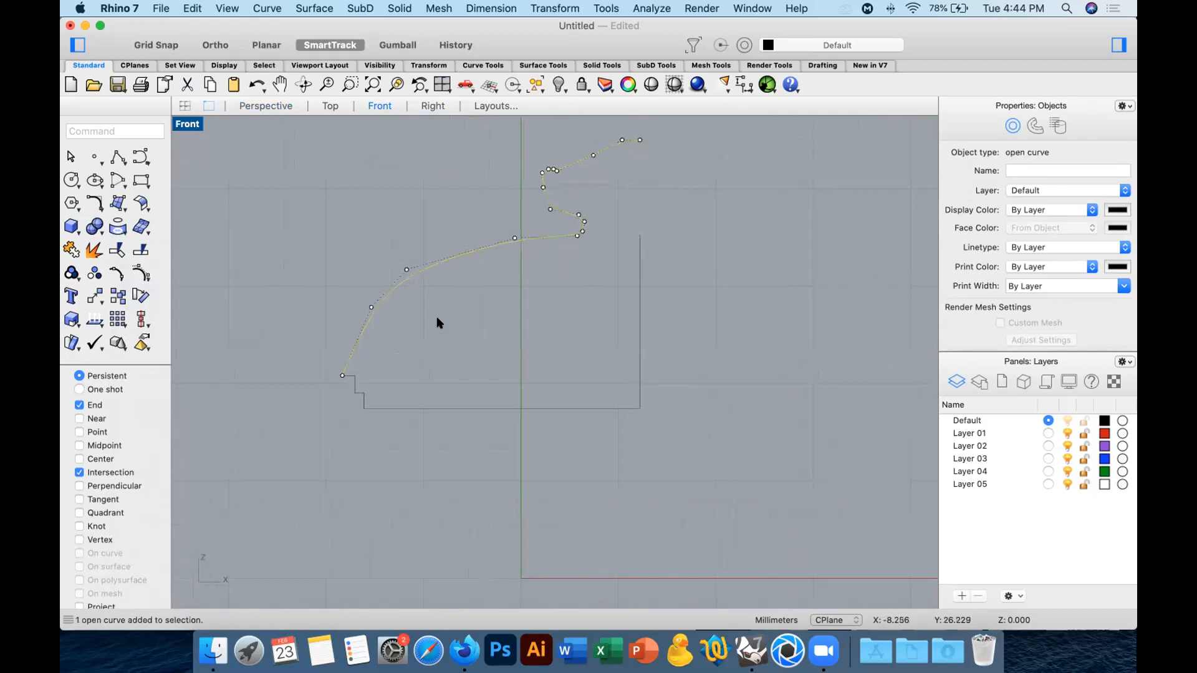
{"action": "type", "text": "Mirror"}
{"action": "key", "text": "Return"}
{"action": "left_click", "coordinate": [637, 137]}
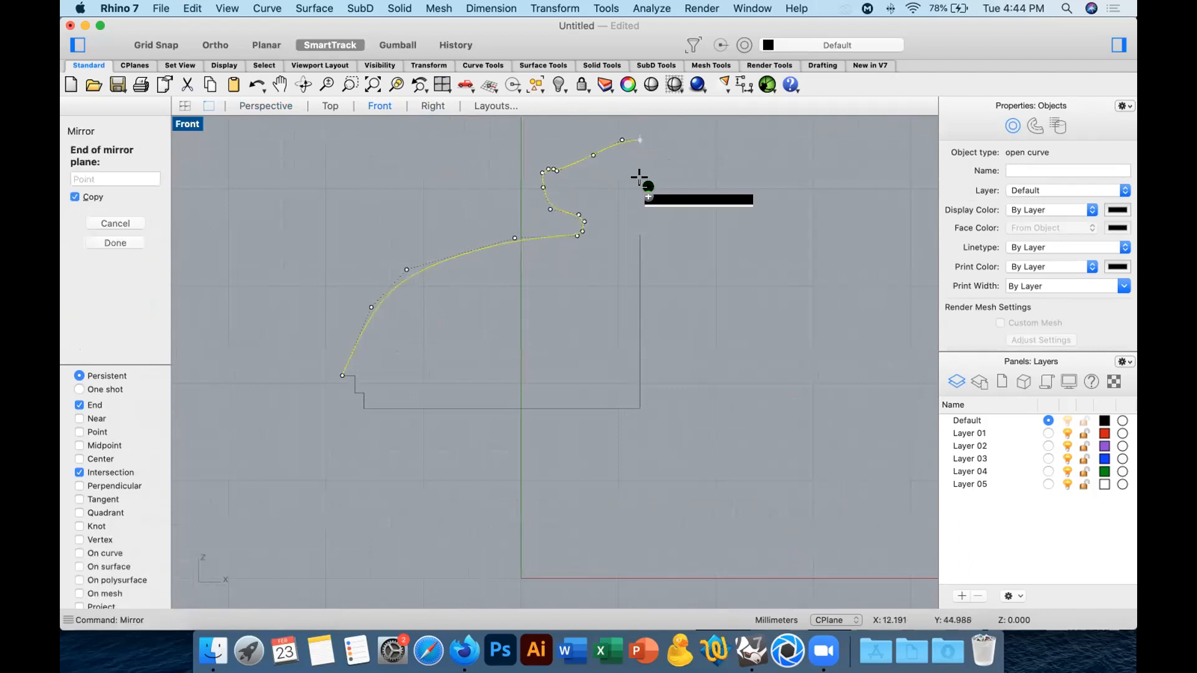
{"action": "left_click", "coordinate": [639, 194]}
Offset both mirrored halves of the lid outline inward to form the lid's wall thickness.
{"action": "right_click_drag", "start_coordinate": [424, 353], "coordinate": [374, 311]}
{"action": "left_click", "coordinate": [95, 203]}
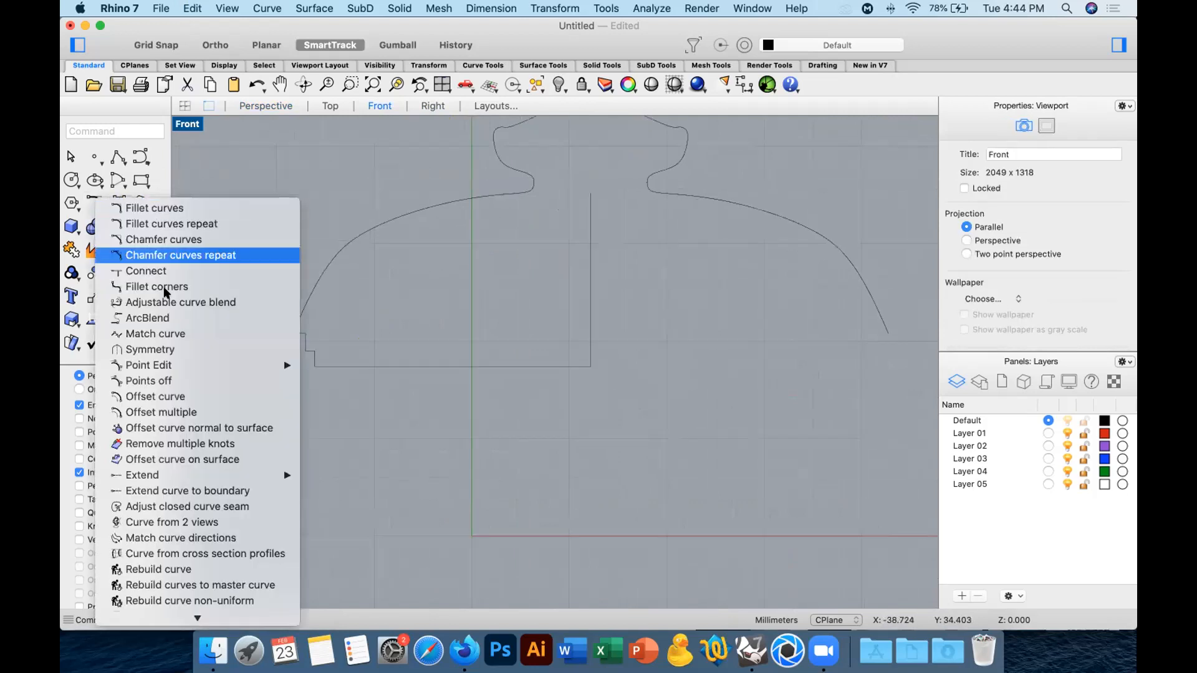
{"action": "left_click", "coordinate": [177, 394]}
{"action": "left_click", "coordinate": [325, 266]}
{"action": "left_click", "coordinate": [400, 293]}
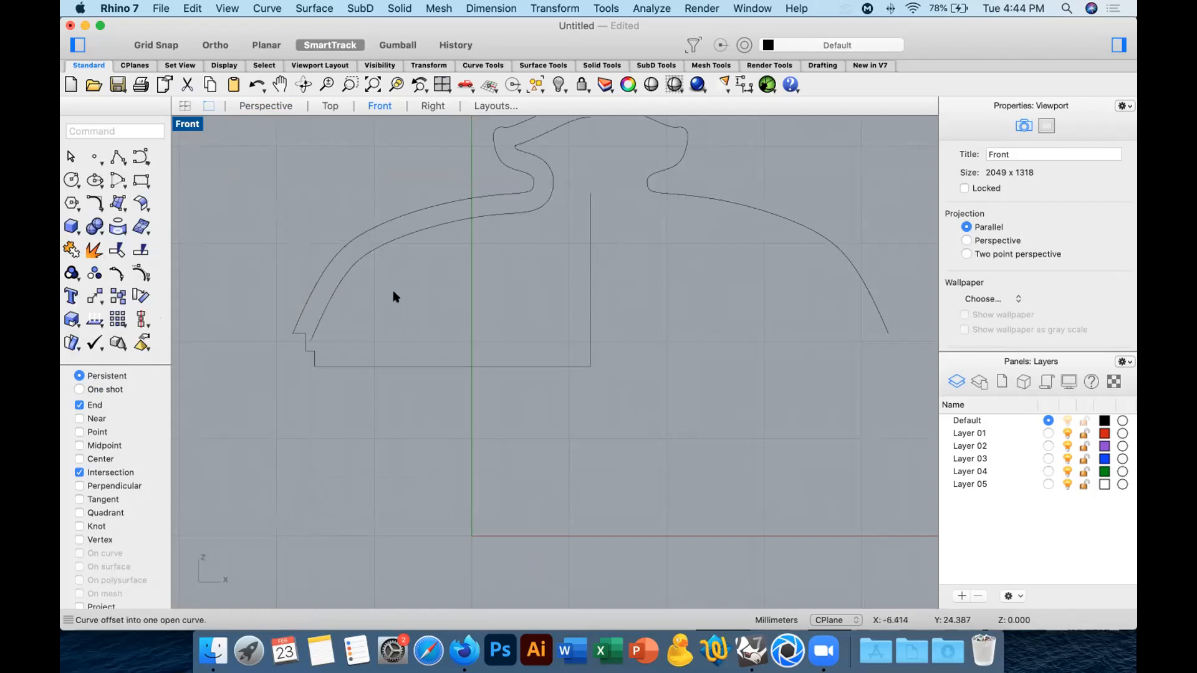
{"action": "right_click_drag", "start_coordinate": [474, 267], "coordinate": [405, 307]}
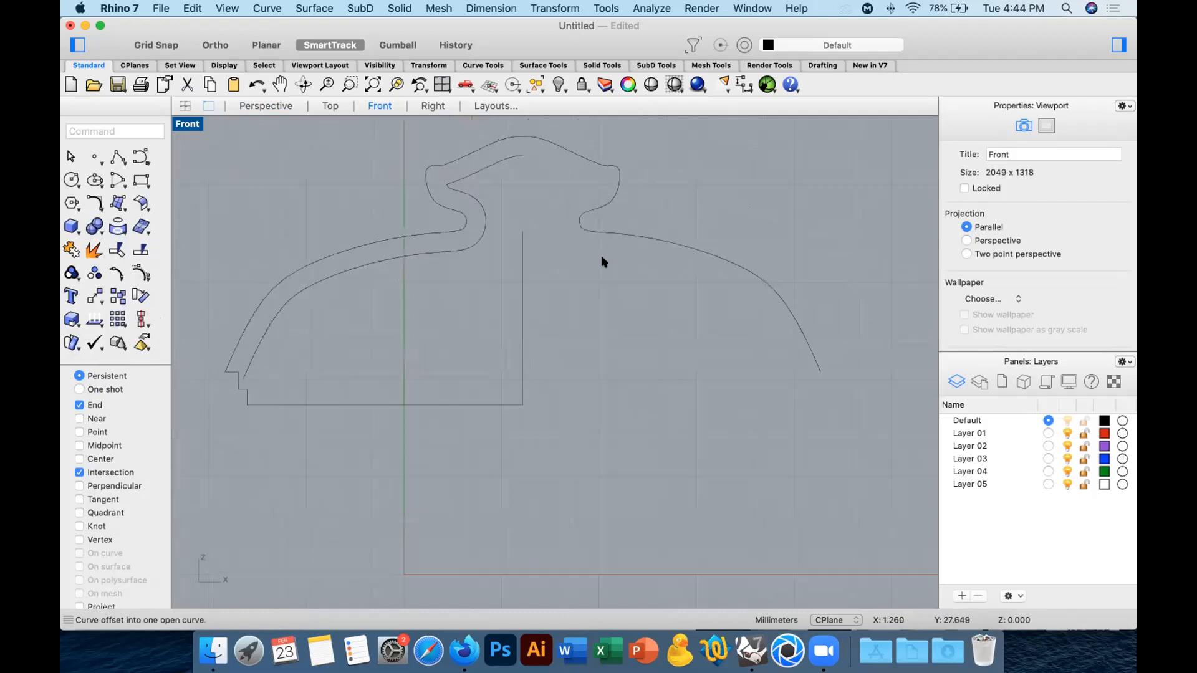
{"action": "left_click", "coordinate": [632, 236]}
{"action": "right_click", "coordinate": [620, 299]}
{"action": "left_click", "coordinate": [620, 301]}
Select both offset curves and, with Near snap enabled, draw a horizontal line from the left one below the neck past the right outline.
{"action": "left_click", "coordinate": [564, 241]}
{"action": "left_click", "coordinate": [475, 242], "text": "shift"}
{"action": "left_click", "coordinate": [116, 156]}
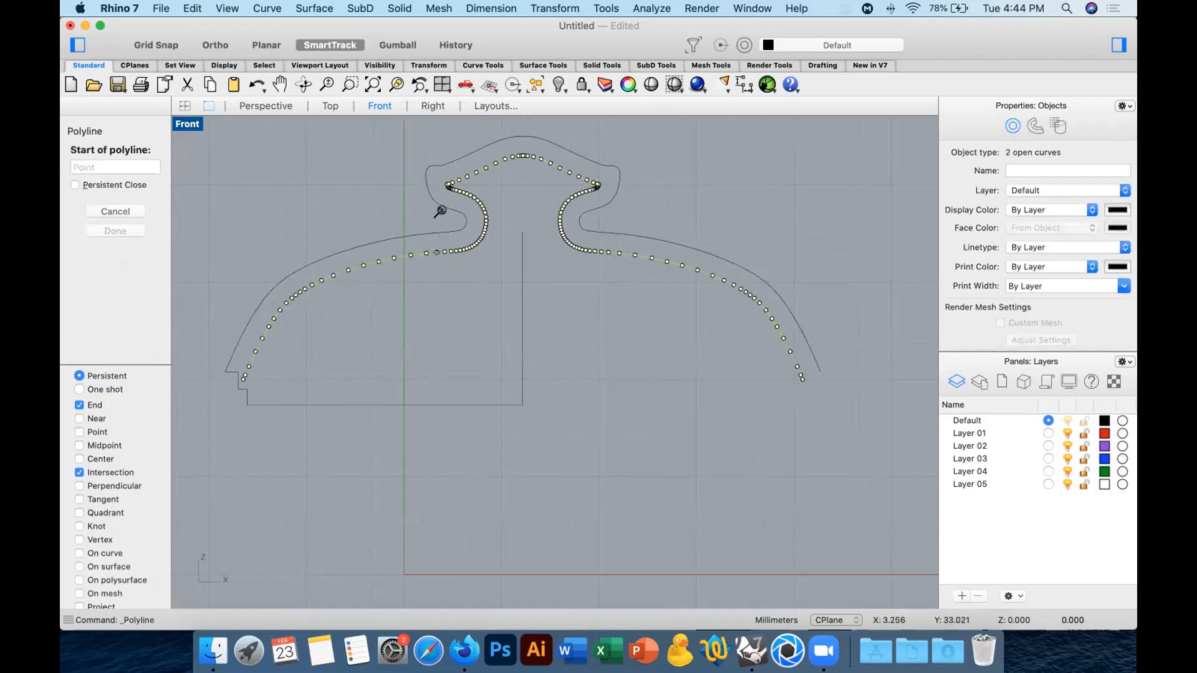
{"action": "scroll", "coordinate": [437, 250], "scroll_direction": "up", "scroll_amount": 5}
{"action": "left_click", "coordinate": [93, 419]}
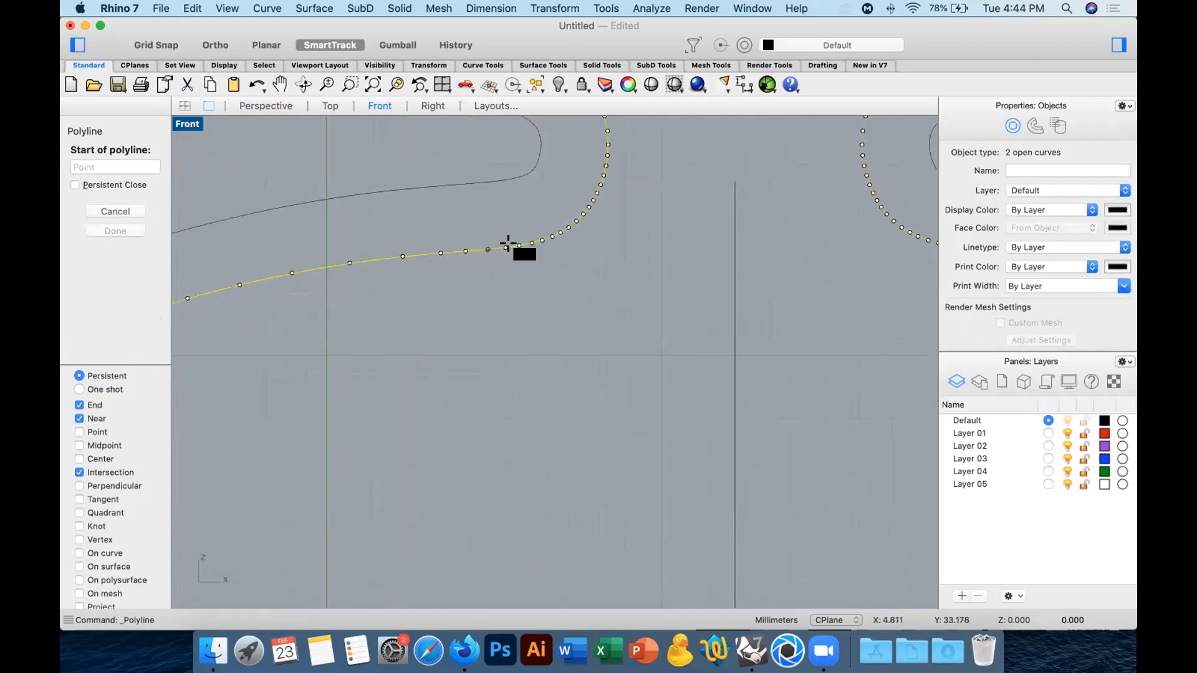
{"action": "left_click", "coordinate": [461, 248]}
{"action": "scroll", "coordinate": [494, 285], "scroll_direction": "down", "scroll_amount": 5}
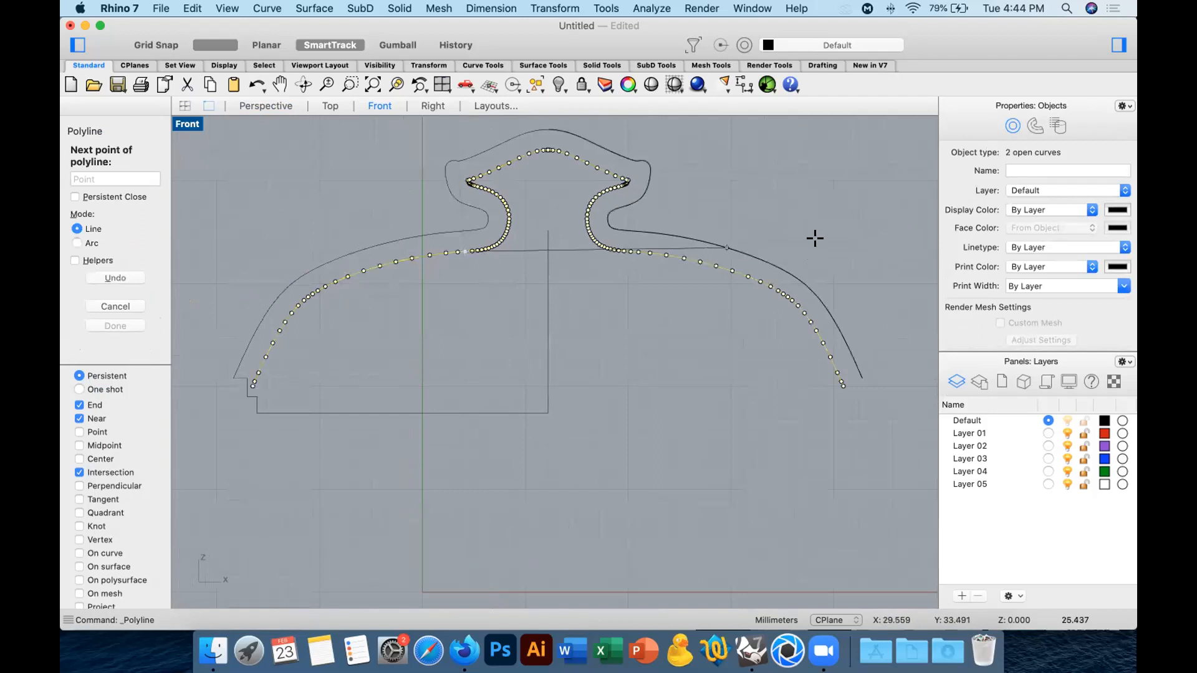
{"action": "left_click", "coordinate": [838, 243]}
{"action": "key", "text": "Return"}
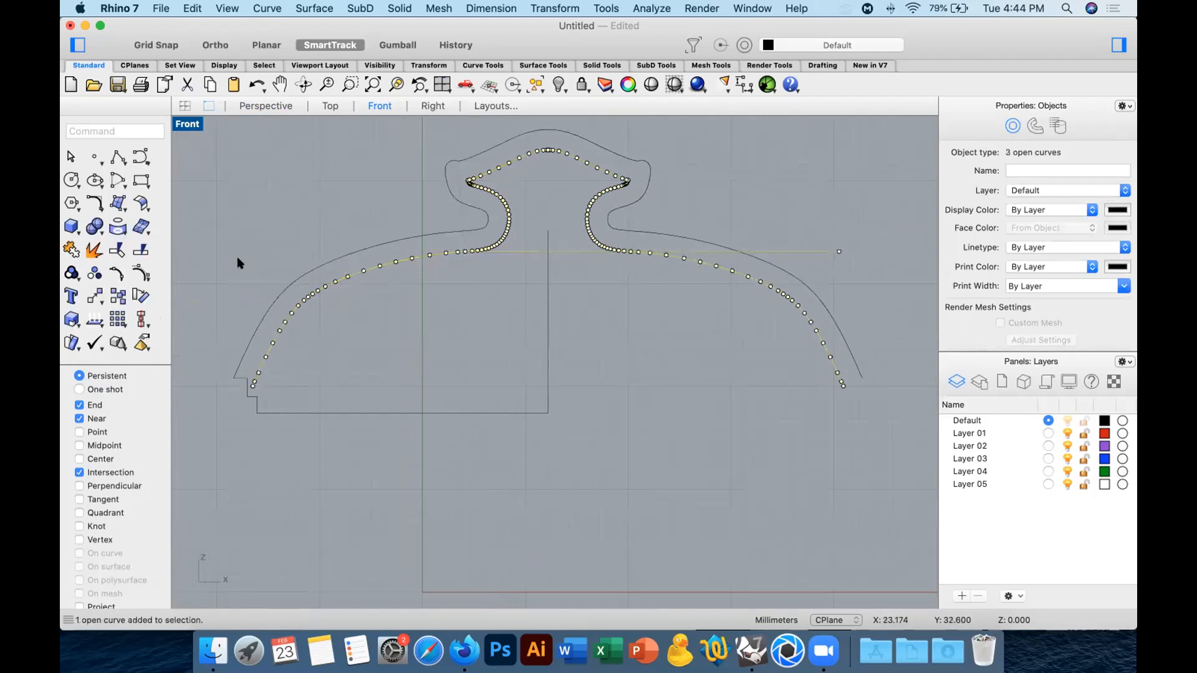
Trim both offset curves above the horizontal line to remove the inner neck and knob portions, then delete the line.
{"action": "left_click", "coordinate": [117, 251]}
{"action": "left_click", "coordinate": [592, 237]}
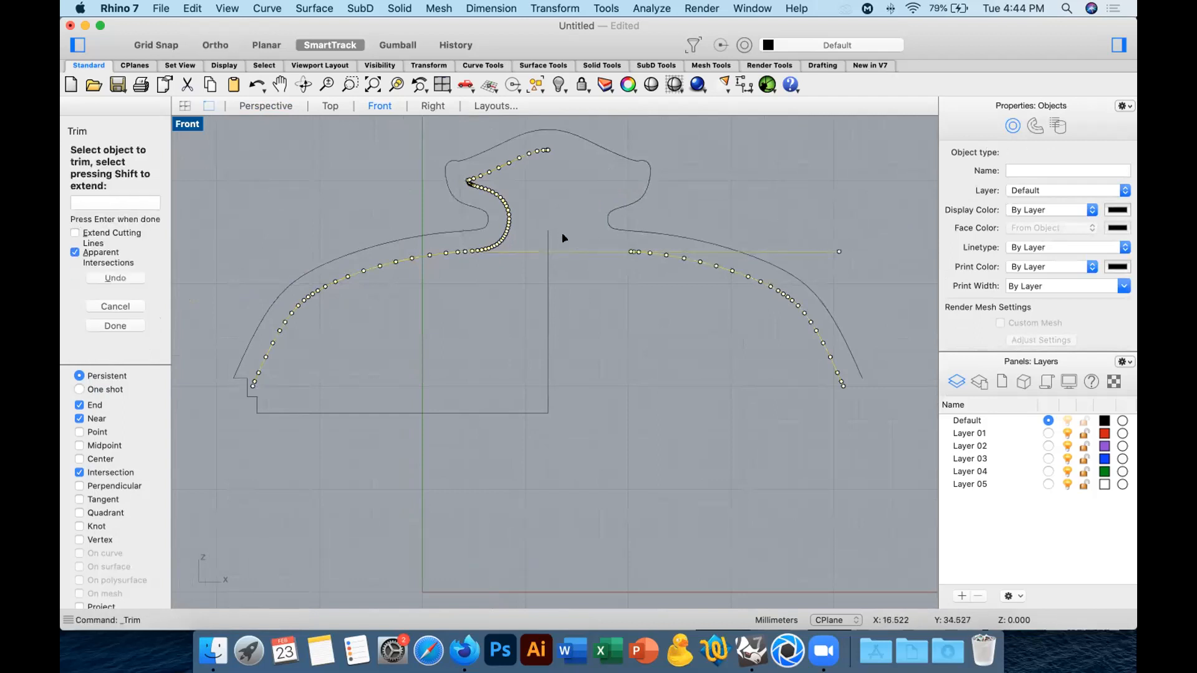
{"action": "left_click", "coordinate": [499, 235]}
{"action": "key", "text": "Return"}
{"action": "left_click_drag", "start_coordinate": [590, 241], "coordinate": [578, 266]}
{"action": "key", "text": "Delete"}
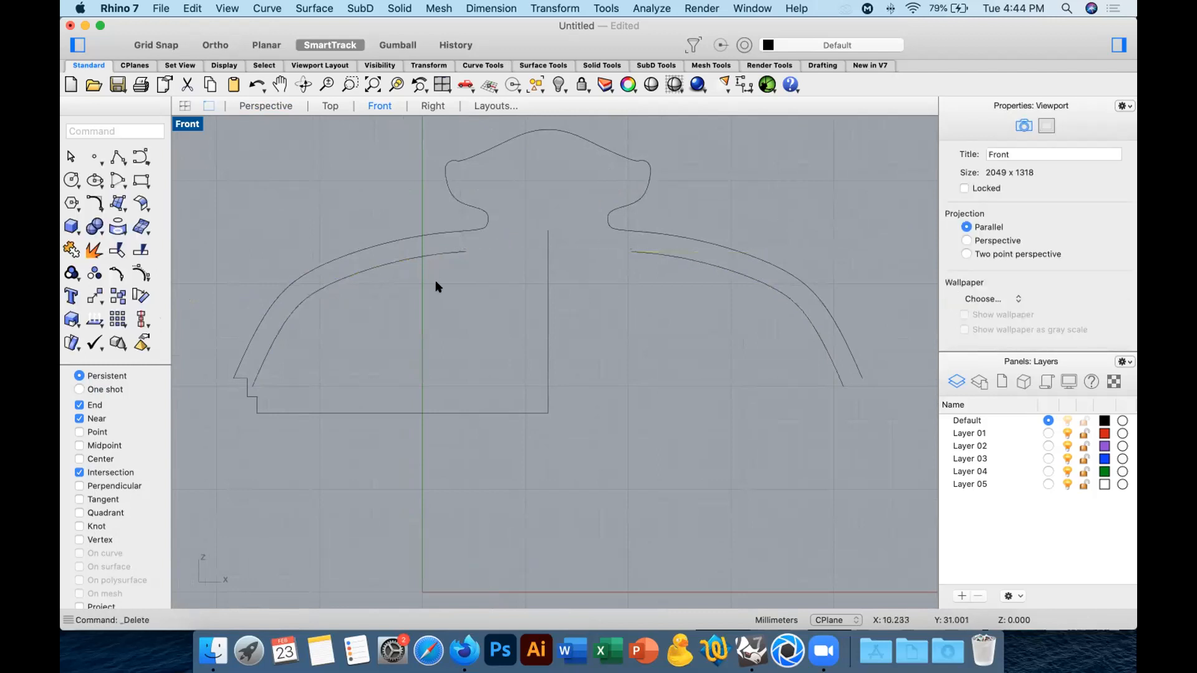
Bridge the gap between the two trimmed inner curves with an adjustable blend using Tangency at both ends.
{"action": "left_click_drag", "start_coordinate": [93, 207], "coordinate": [199, 310]}
{"action": "left_click", "coordinate": [460, 251]}
{"action": "left_click", "coordinate": [636, 251]}
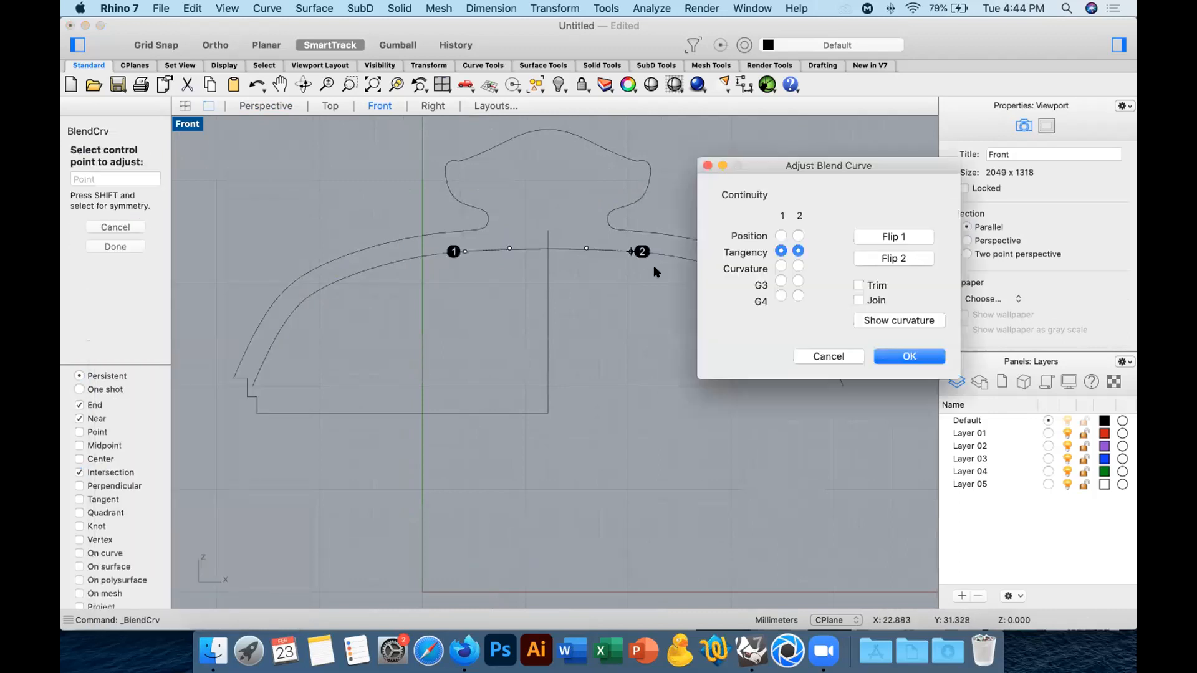
{"action": "key", "text": "Return"}
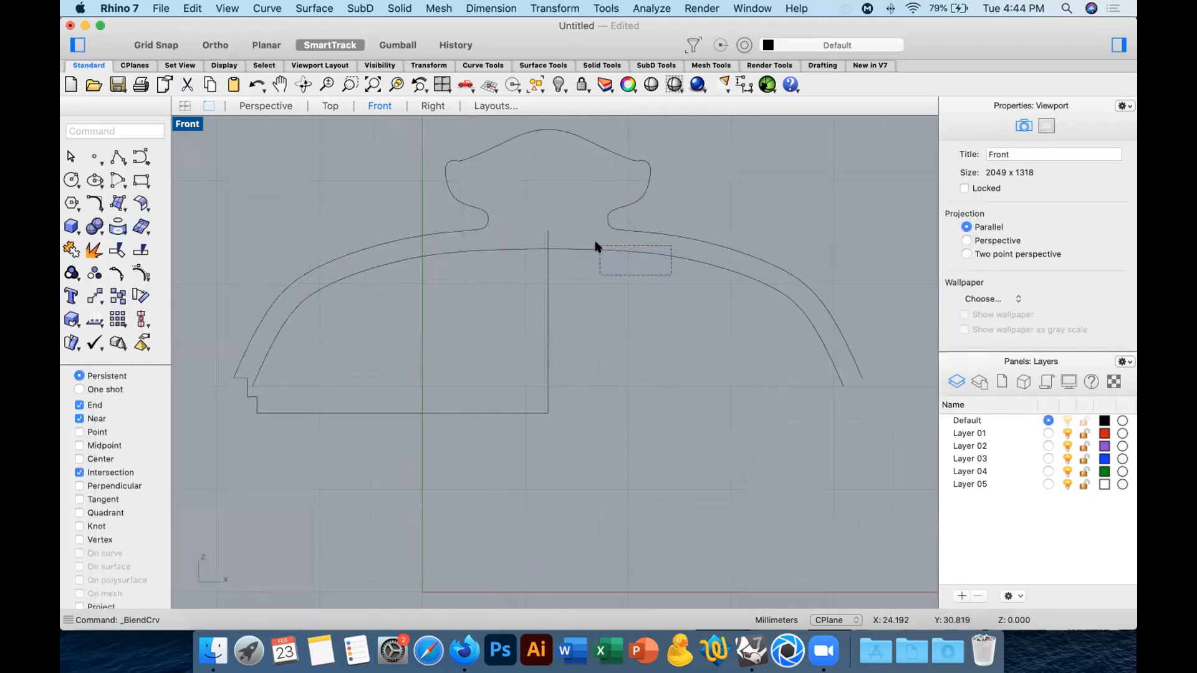
Join the three inner lid curves into one and draw a vertical line from the base line near the rim step up through the inner curve.
{"action": "left_click", "coordinate": [453, 253], "text": "shift"}
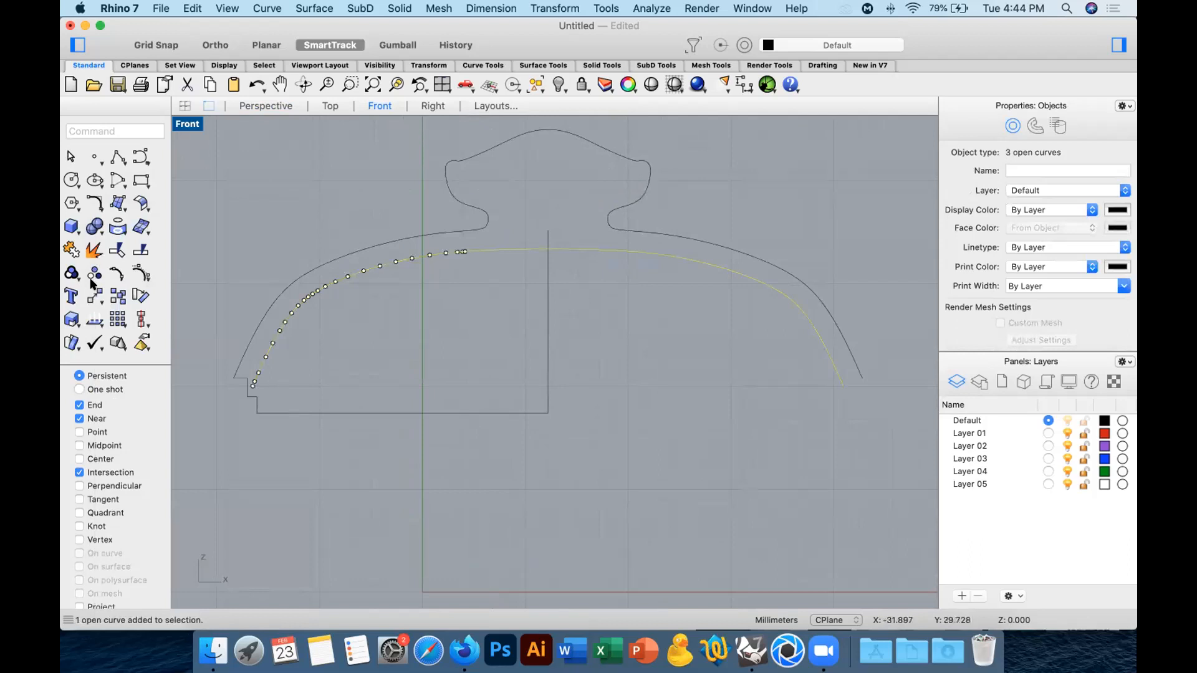
{"action": "left_click", "coordinate": [71, 250]}
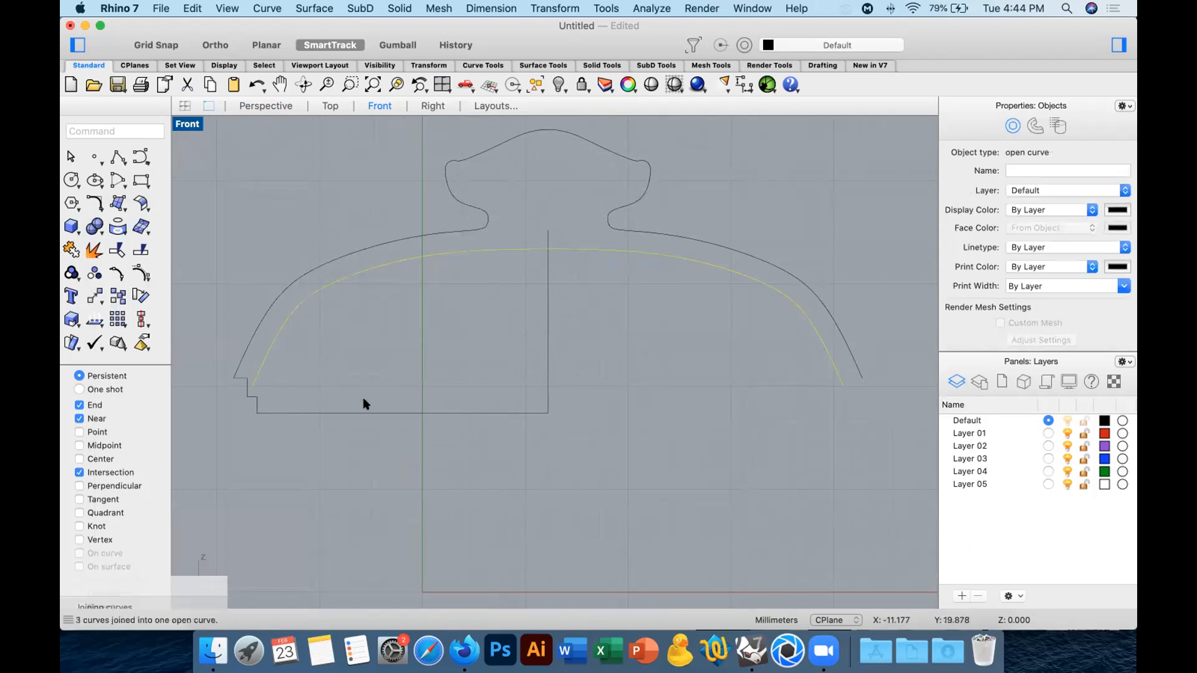
{"action": "left_click", "coordinate": [118, 156]}
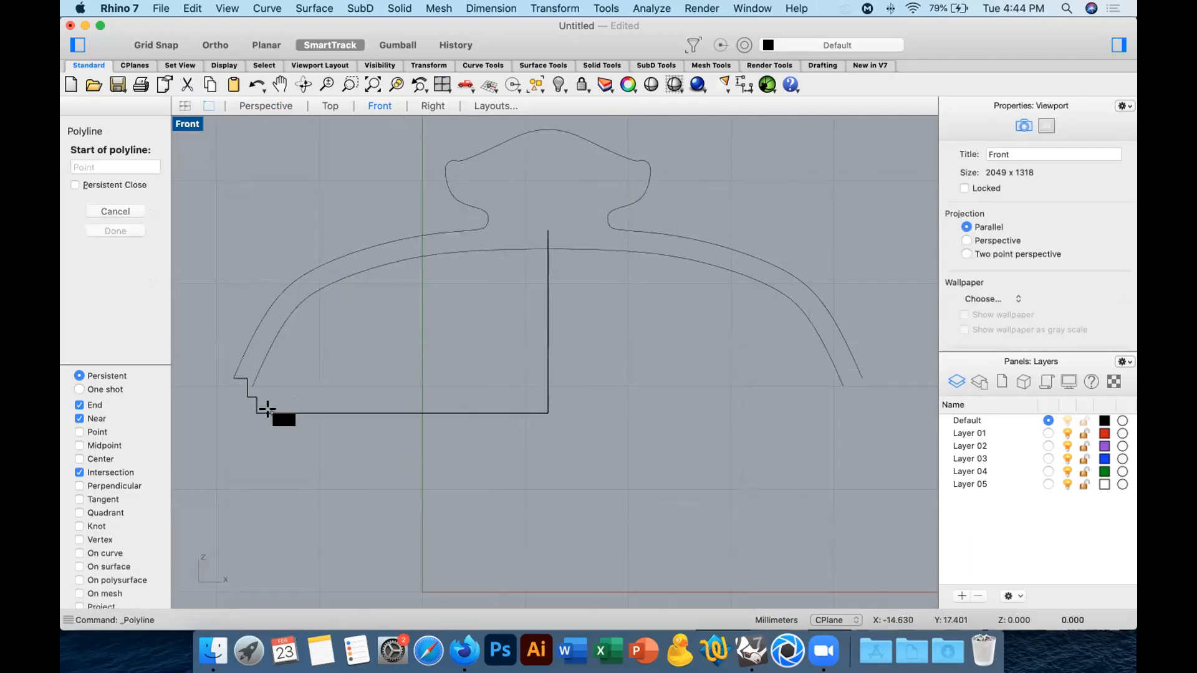
{"action": "left_click", "coordinate": [268, 411]}
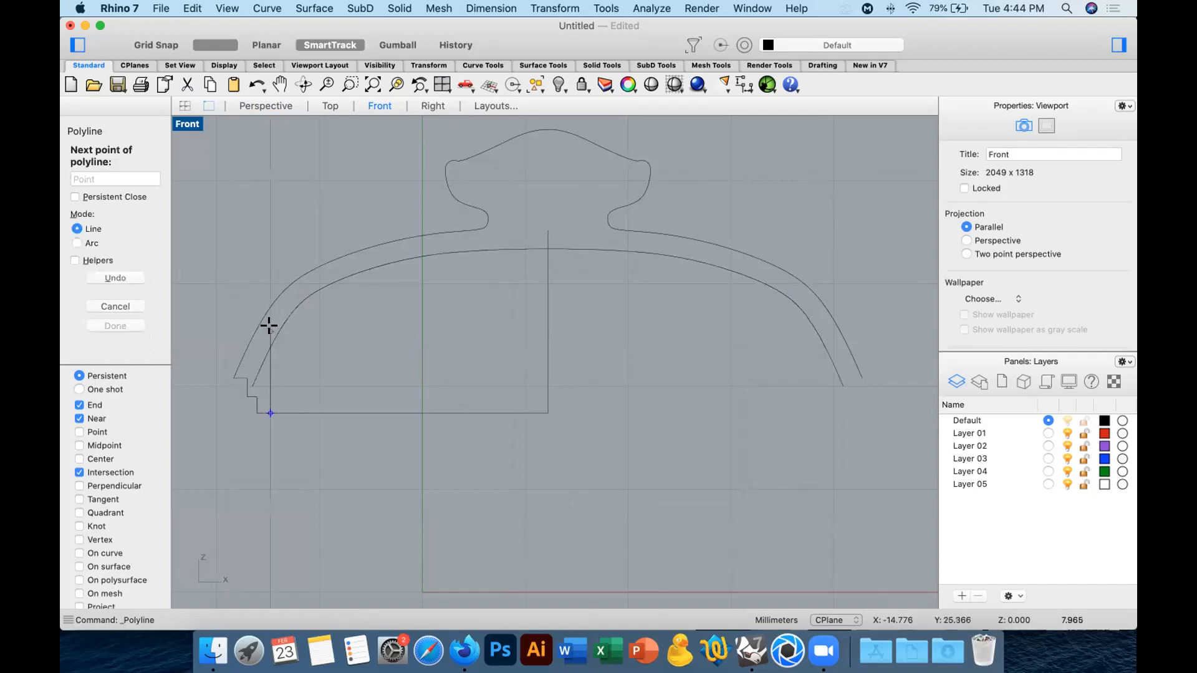
{"action": "left_click", "coordinate": [268, 324]}
{"action": "key", "text": "Return"}
Trim the inner lid curve and the vertical line against each other to remove both overhanging ends at their intersection.
{"action": "left_click_drag", "start_coordinate": [261, 342], "coordinate": [260, 341]}
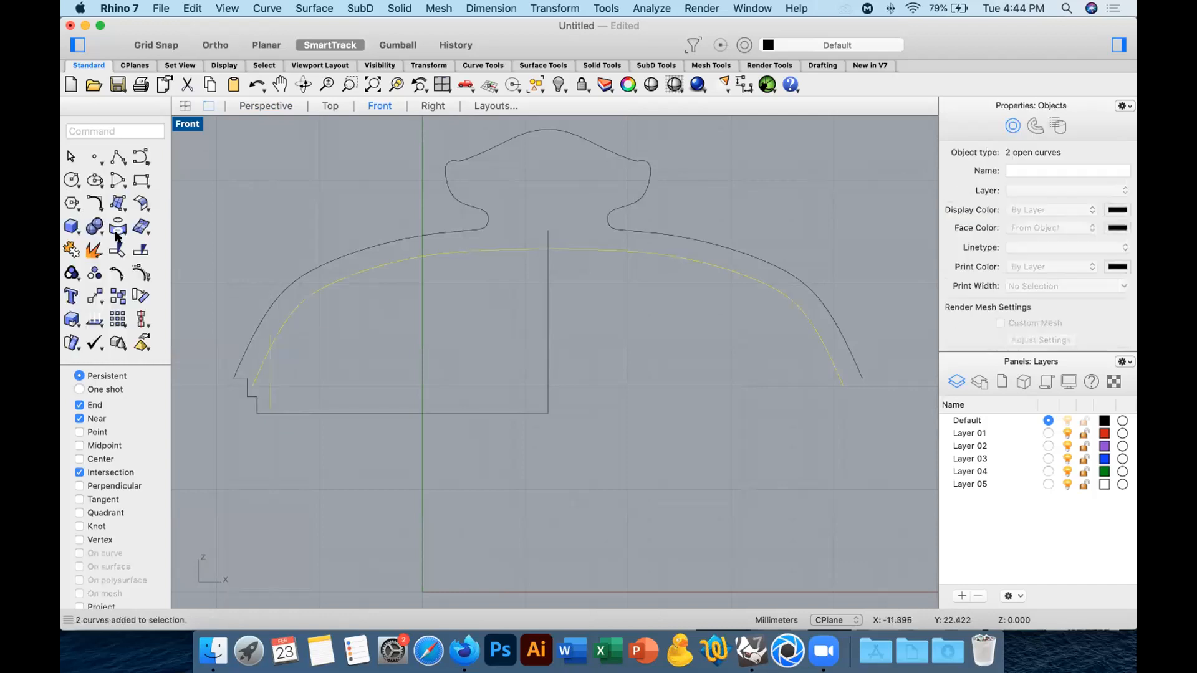
{"action": "left_click", "coordinate": [118, 250]}
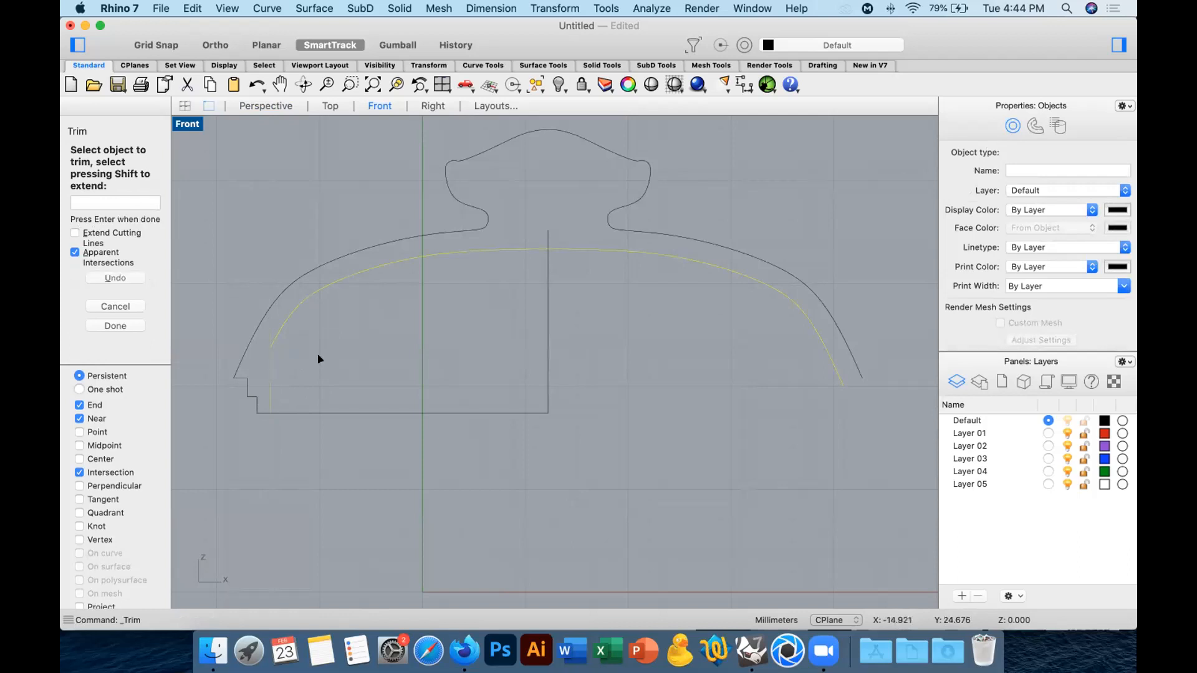
{"action": "key", "text": "Return"}
Trim away the half of the inner lid curve to the right of the vertical centre line.
{"action": "left_click", "coordinate": [581, 304]}
{"action": "left_click_drag", "start_coordinate": [554, 235], "coordinate": [578, 245]}
{"action": "left_click", "coordinate": [118, 250]}
{"action": "key", "text": "Return"}
Trim the stepped rim polyline at the inner vertical line, removing the base and centre line portions.
{"action": "left_click_drag", "start_coordinate": [593, 326], "coordinate": [535, 360]}
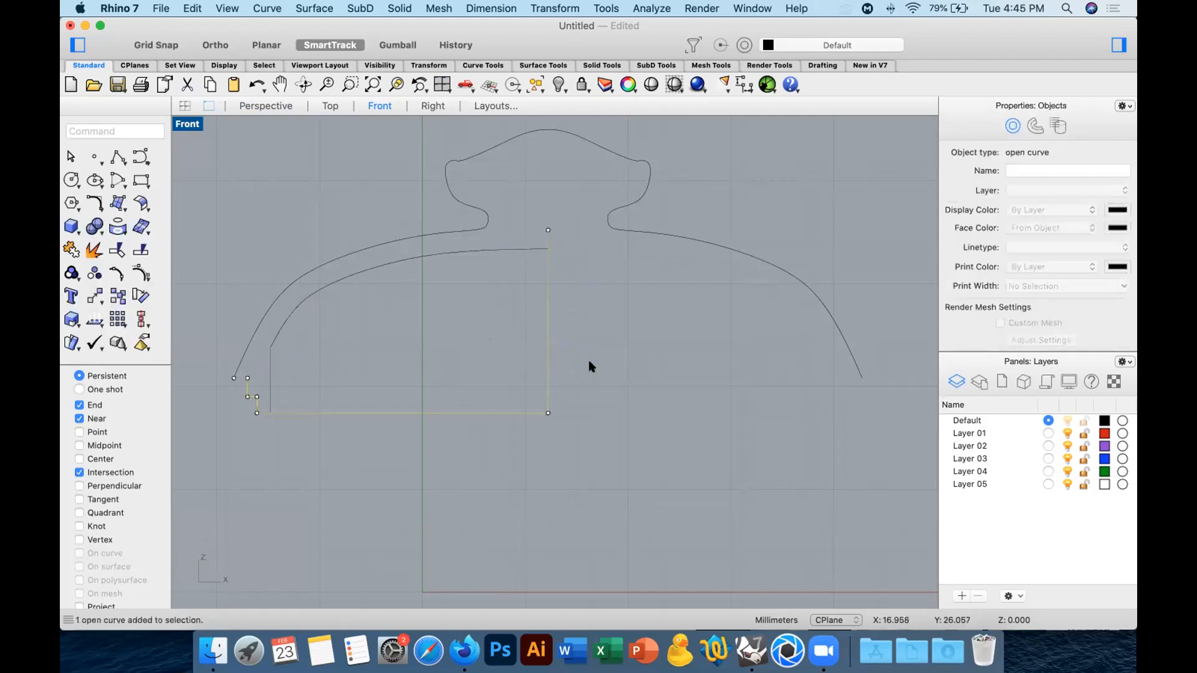
{"action": "left_click", "coordinate": [268, 389], "text": "shift"}
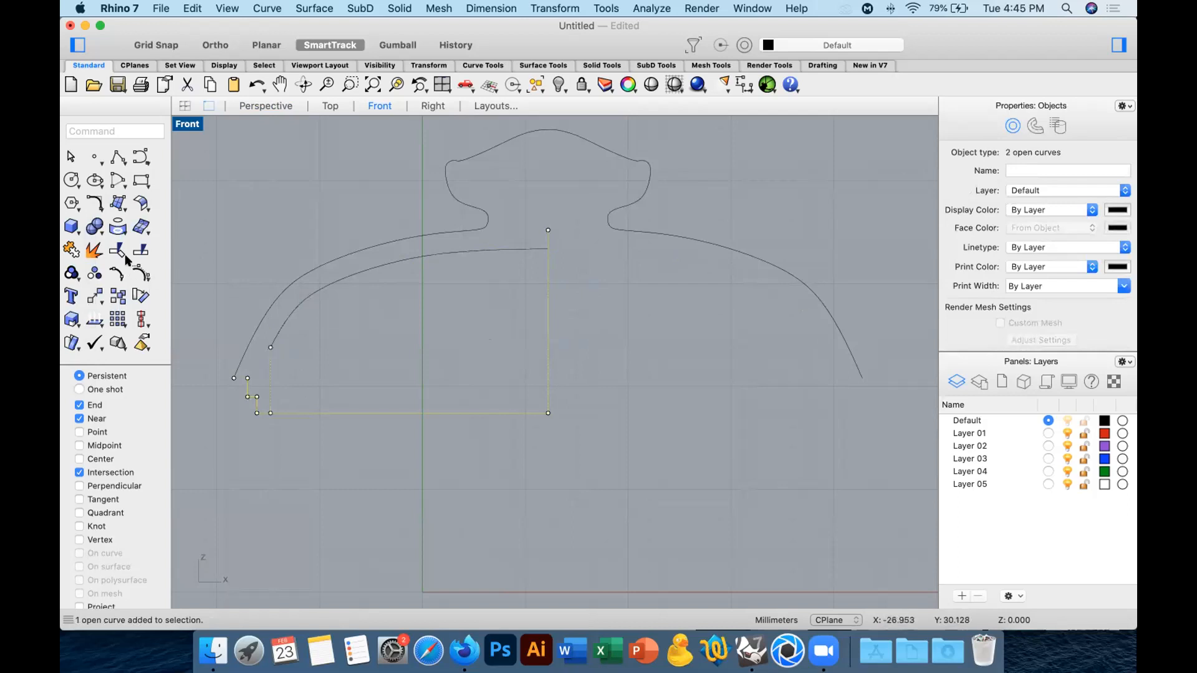
{"action": "left_click", "coordinate": [118, 247]}
{"action": "left_click_drag", "start_coordinate": [359, 354], "coordinate": [315, 443]}
{"action": "key", "text": "Return"}
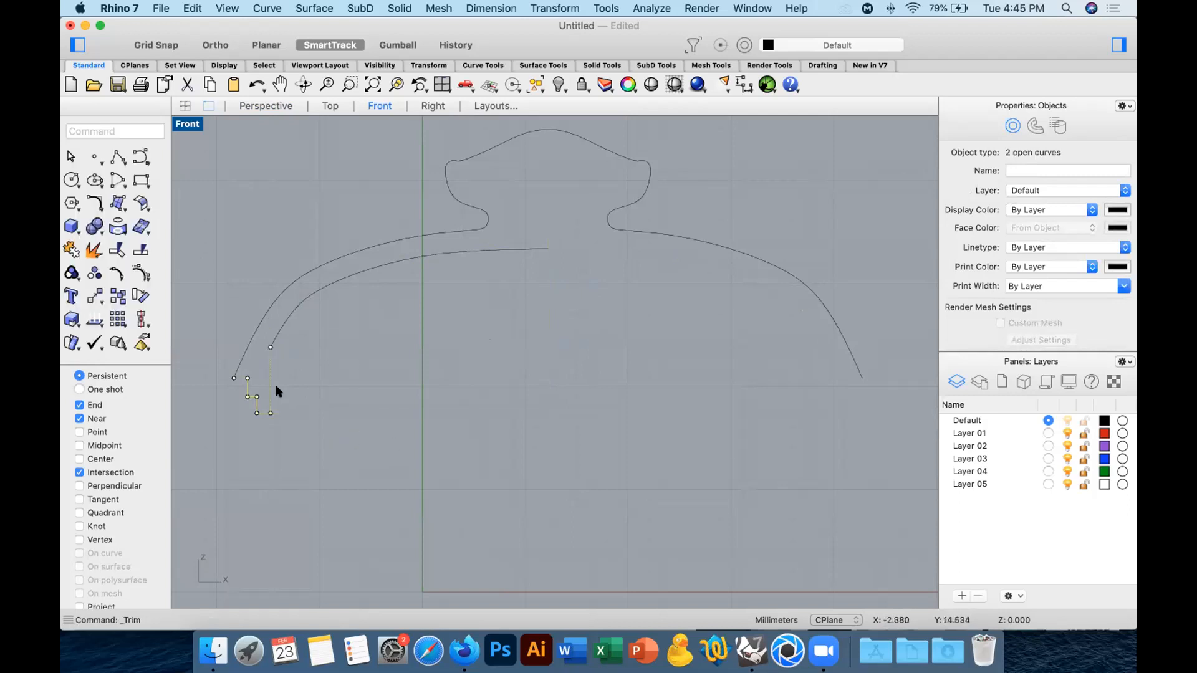
{"action": "key", "text": "Escape"}
Fillet the corner between the inner vertical line and the curved inner wall with a radius of 2.
{"action": "left_click", "coordinate": [95, 204]}
{"action": "scroll", "coordinate": [288, 347], "scroll_direction": "up", "scroll_amount": 5}
{"action": "type", "text": "2"}
{"action": "key", "text": "Return"}
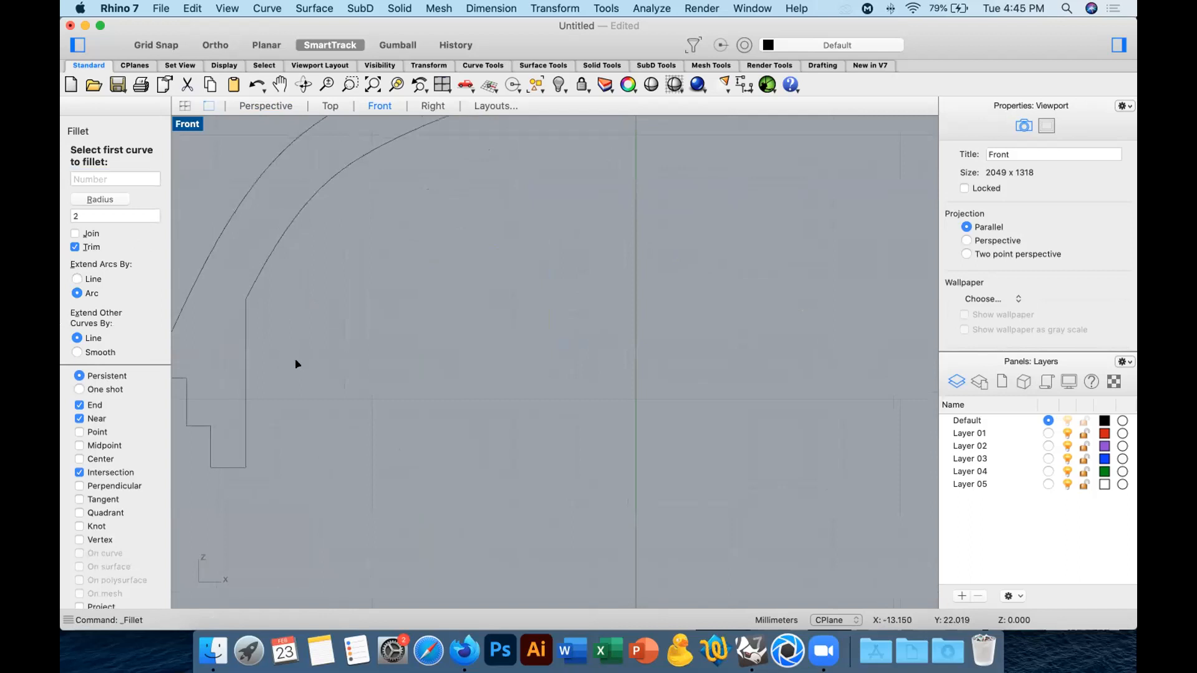
{"action": "left_click", "coordinate": [246, 342]}
{"action": "left_click", "coordinate": [251, 289]}
{"action": "scroll", "coordinate": [361, 314], "scroll_direction": "down", "scroll_amount": 7}
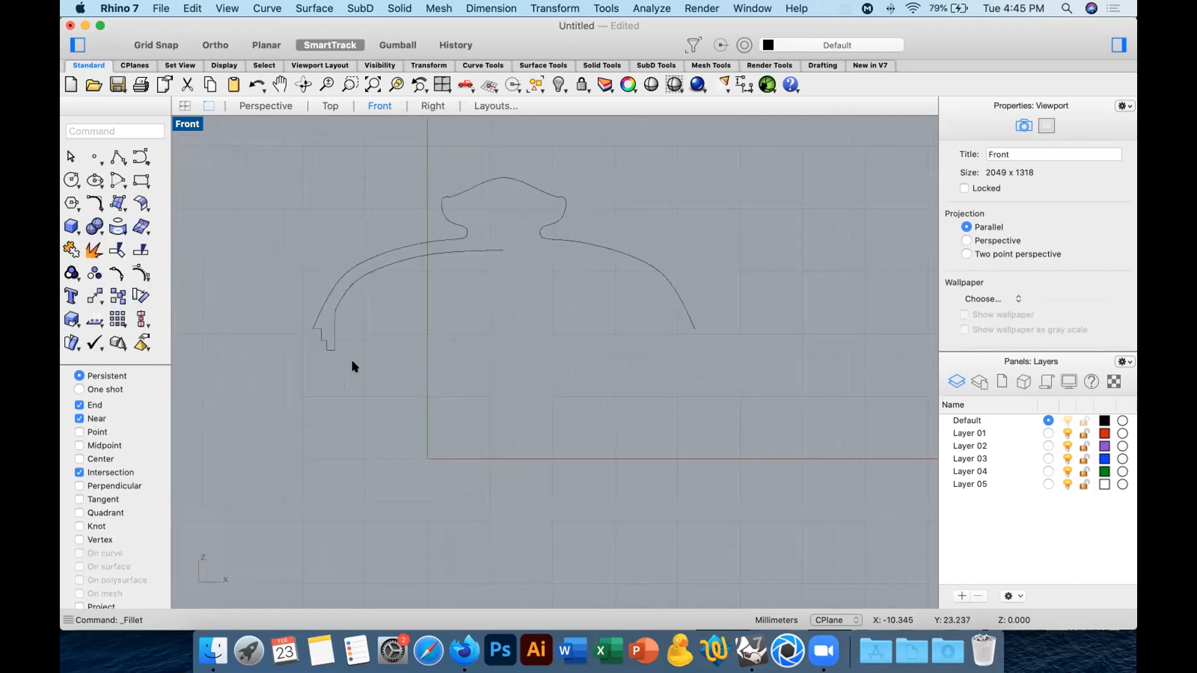
Delete the right half of the outer lid outline and join the remaining five curves into one profile.
{"action": "left_click", "coordinate": [522, 203]}
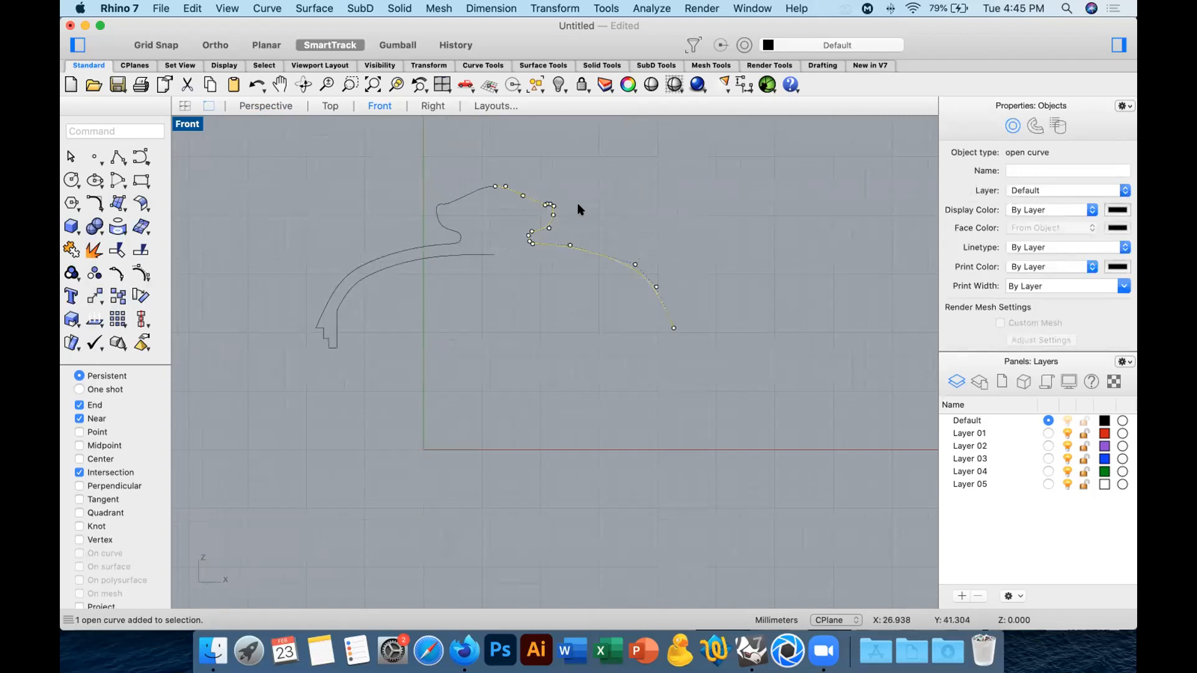
{"action": "key", "text": "Delete"}
{"action": "left_click_drag", "start_coordinate": [600, 150], "coordinate": [119, 284]}
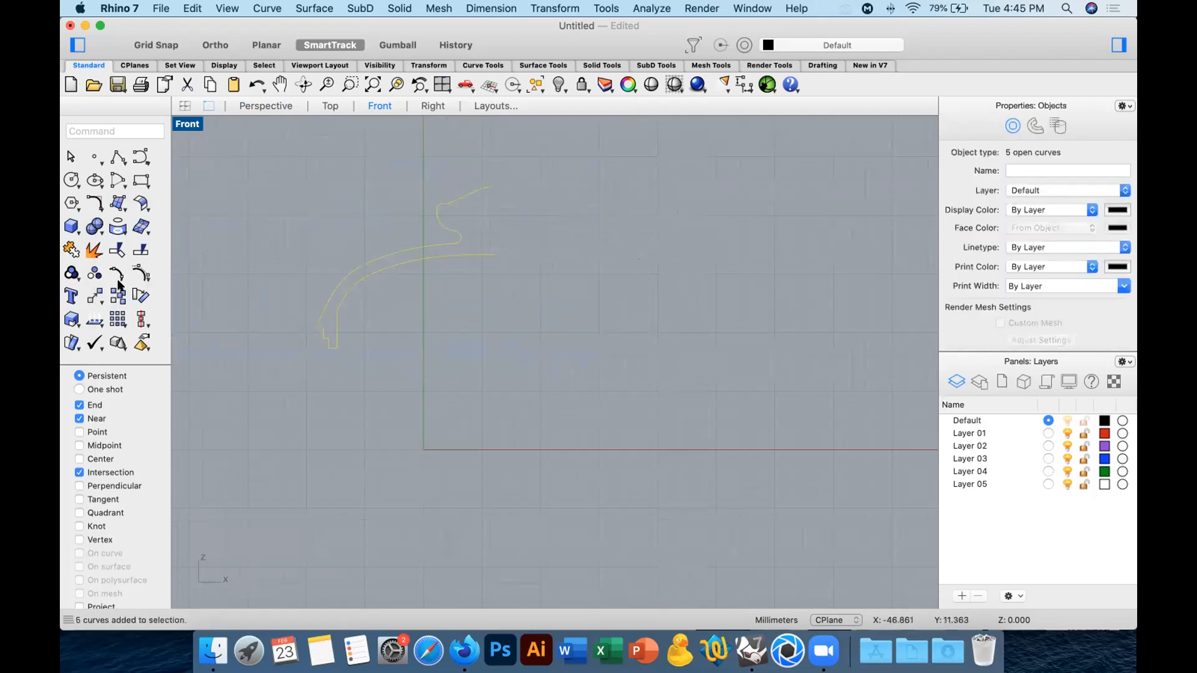
{"action": "left_click", "coordinate": [70, 249]}
Revolve the lid profile a full circle about the vertical axis through the knob's tip and delete the profile curve.
{"action": "type", "text": "Rev"}
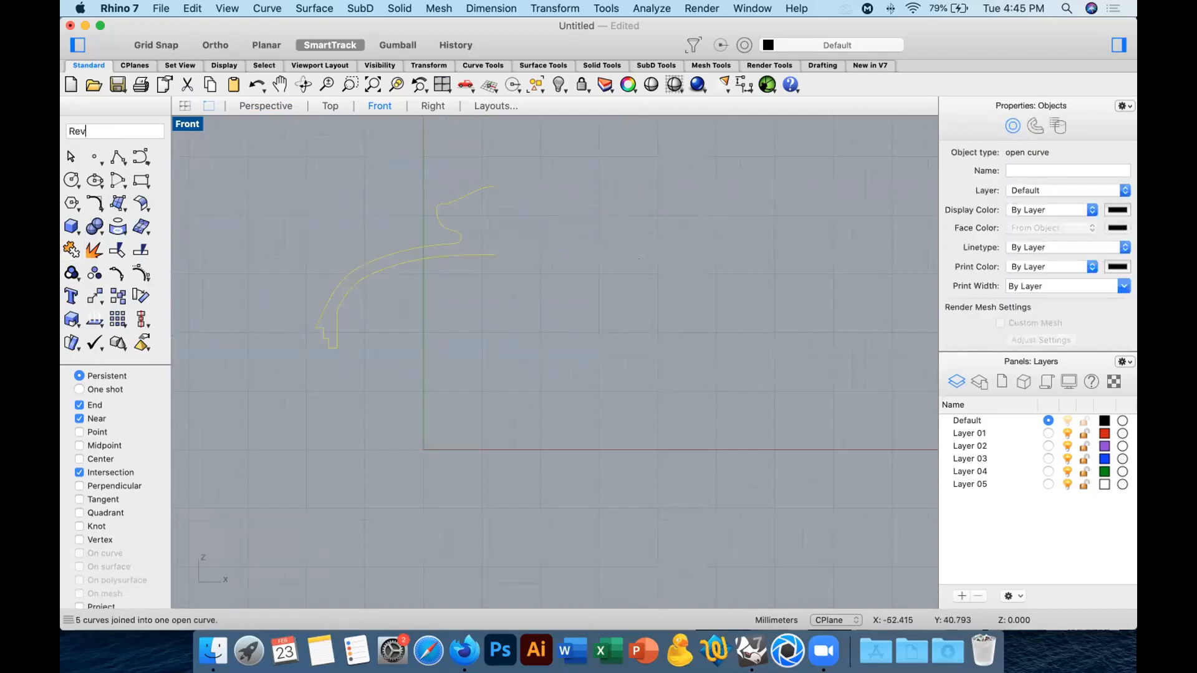
{"action": "type", "text": "ol"}
{"action": "key", "text": "Return"}
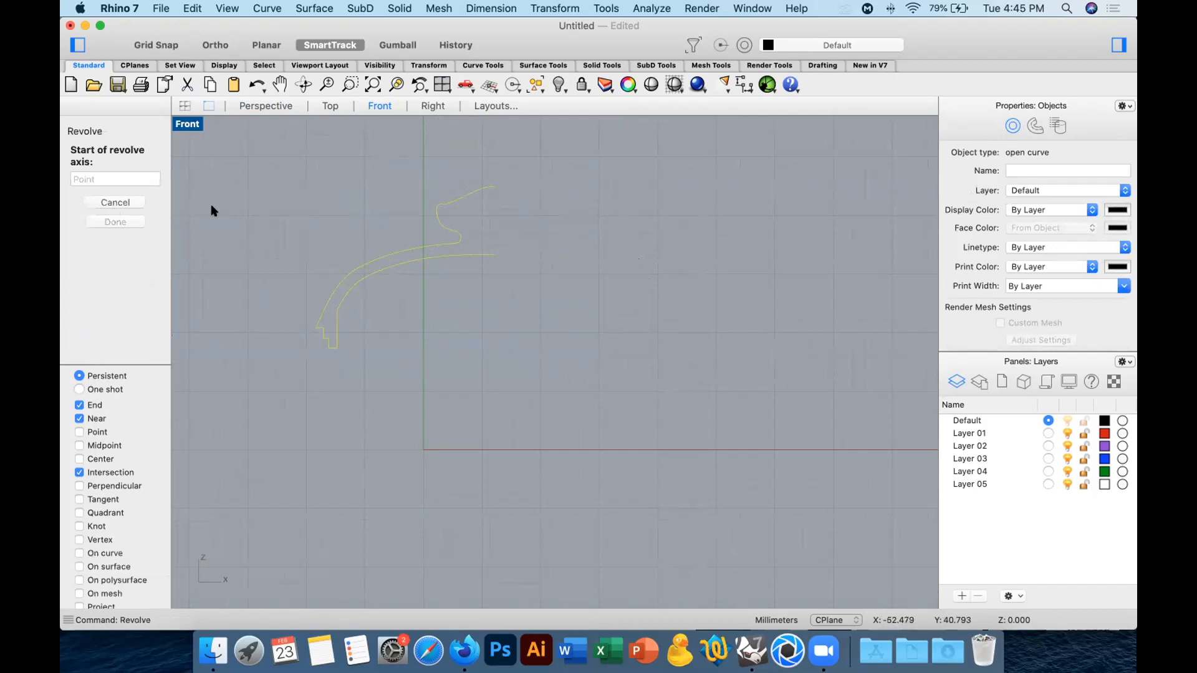
{"action": "left_click", "coordinate": [493, 186]}
{"action": "left_click", "coordinate": [495, 370]}
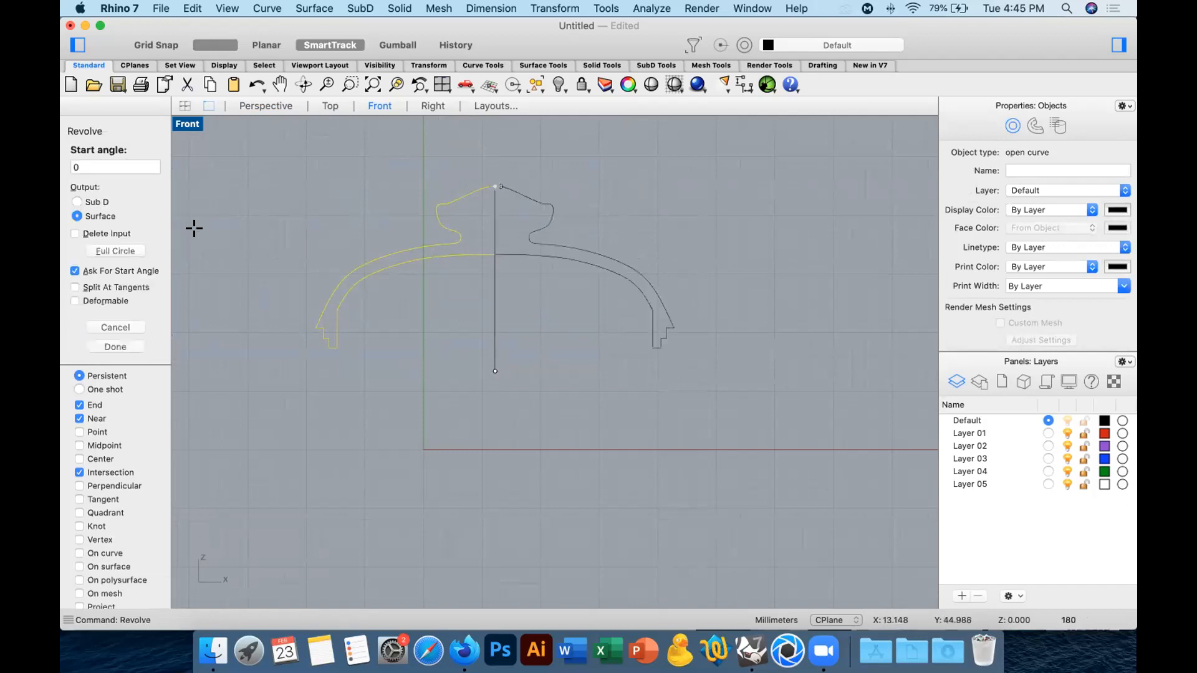
{"action": "left_click", "coordinate": [101, 250]}
{"action": "key", "text": "Delete"}
Turn off the isocurve display on the revolved lid in the Perspective view.
{"action": "left_click", "coordinate": [257, 105]}
{"action": "mouse_move", "coordinate": [582, 310]}
{"action": "right_mouse_down"}
{"action": "mouse_move", "coordinate": [649, 253]}
{"action": "mouse_move", "coordinate": [649, 214]}
{"action": "mouse_move", "coordinate": [650, 277]}
{"action": "right_mouse_up"}
{"action": "left_click", "coordinate": [652, 277]}
{"action": "scroll", "coordinate": [1079, 300], "scroll_direction": "down", "scroll_amount": 4}
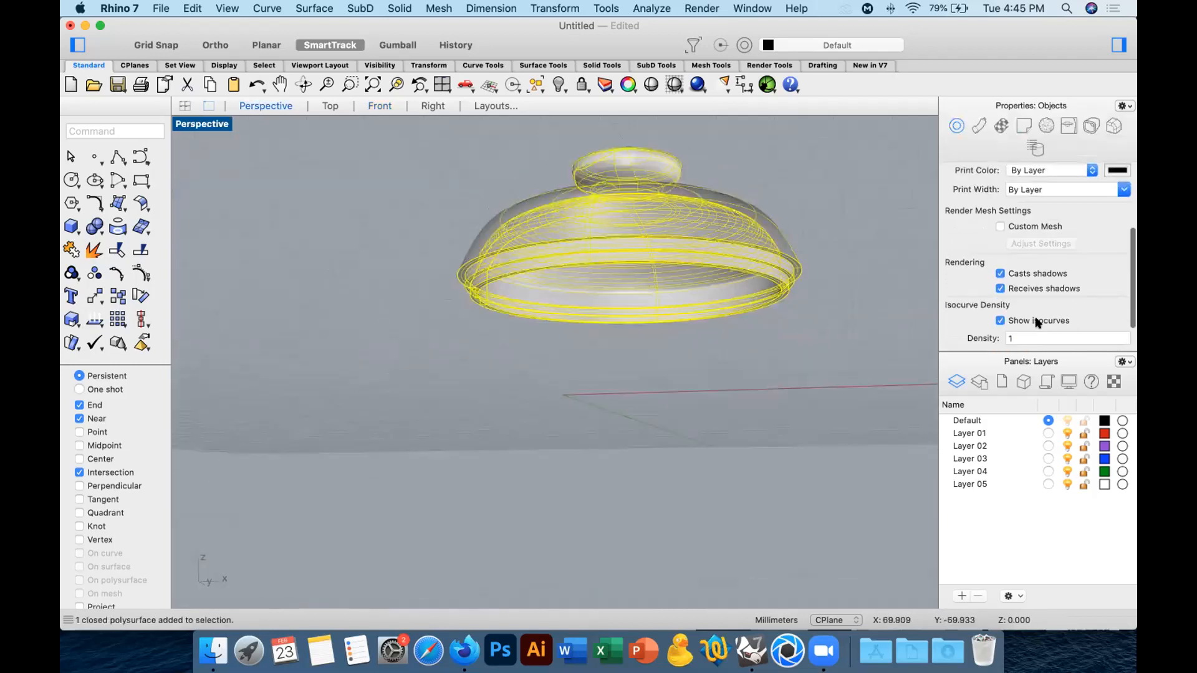
{"action": "left_click", "coordinate": [1035, 289]}
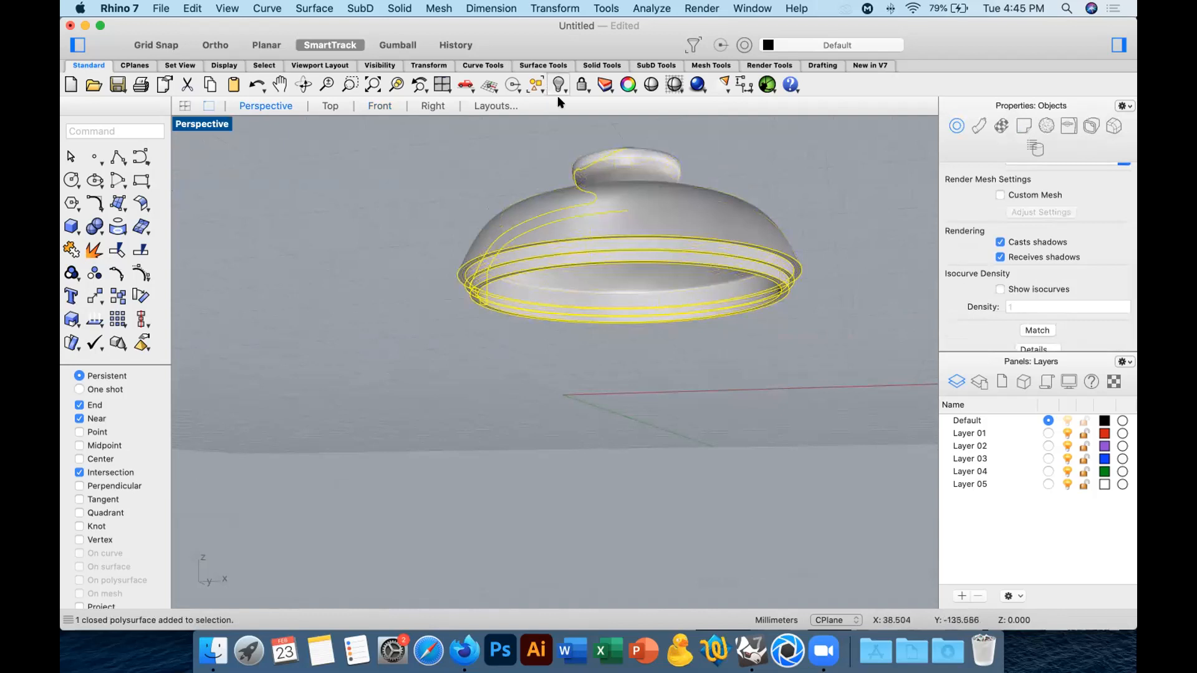
Bring back the hidden vessel body and turn off its isocurve display.
{"action": "left_click", "coordinate": [536, 84]}
{"action": "scroll", "coordinate": [1038, 331], "scroll_direction": "down", "scroll_amount": 2}
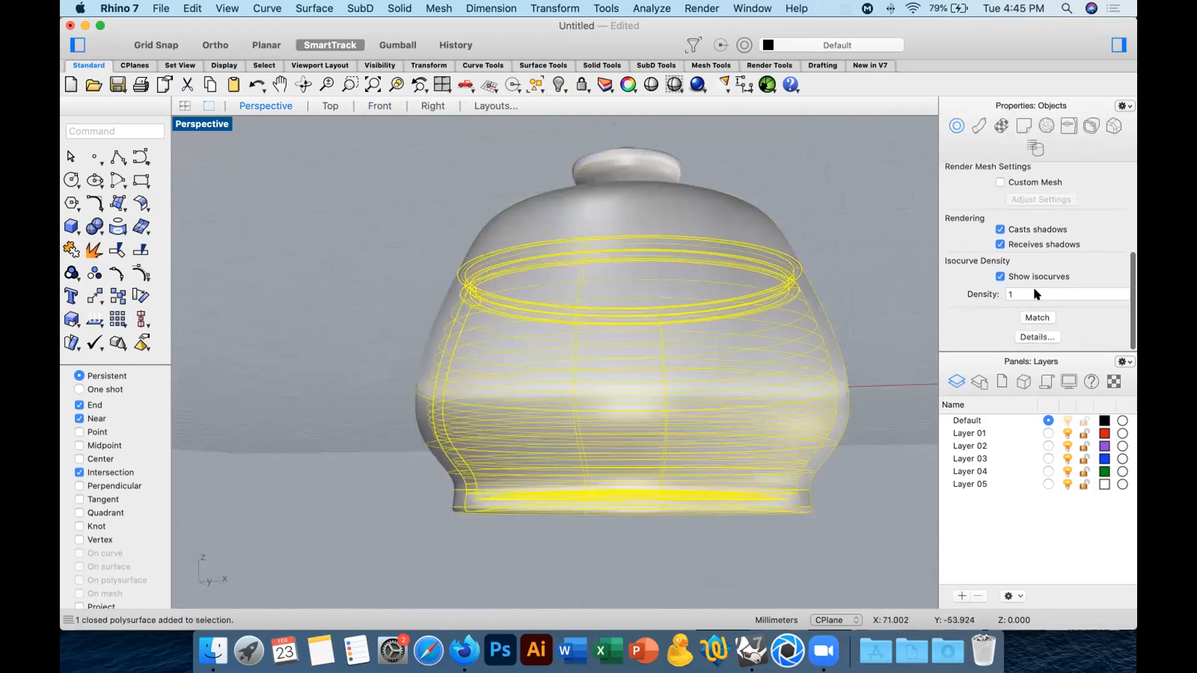
{"action": "left_click", "coordinate": [1000, 280]}
{"action": "key", "text": "Escape"}
{"action": "right_click_drag", "start_coordinate": [664, 244], "coordinate": [657, 300]}
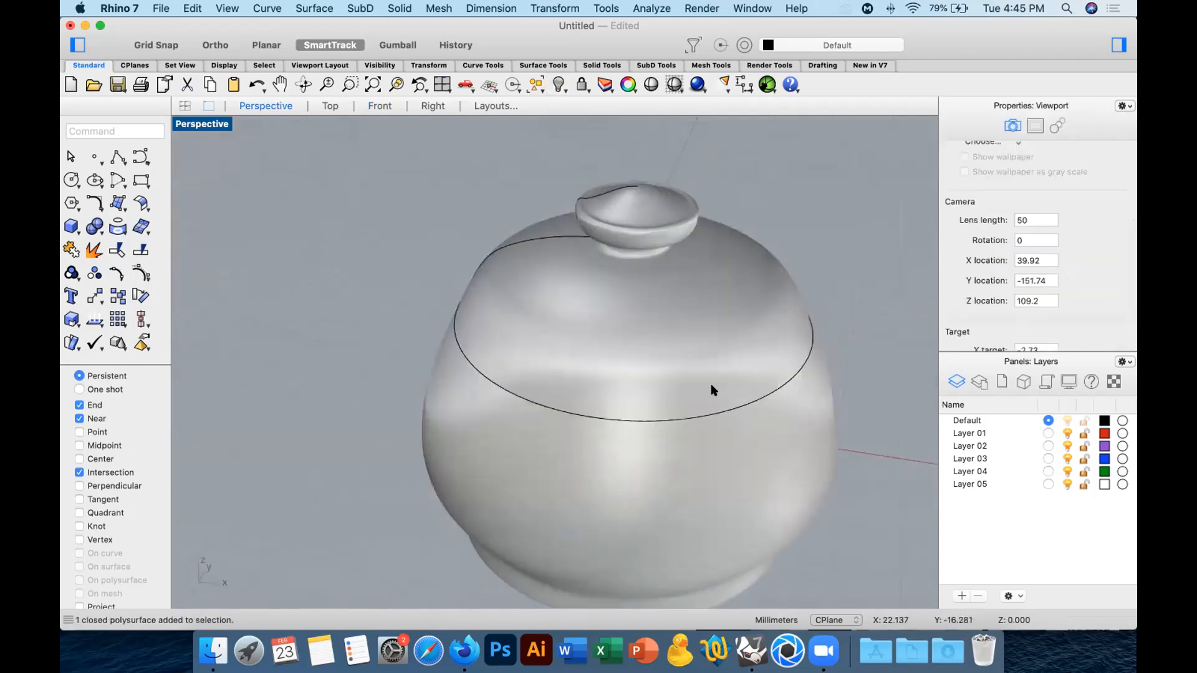
{"action": "left_click", "coordinate": [699, 446]}
{"action": "right_click_drag", "start_coordinate": [696, 451], "coordinate": [474, 423], "text": "shift"}
{"action": "right_click_drag", "start_coordinate": [732, 353], "coordinate": [734, 333]}
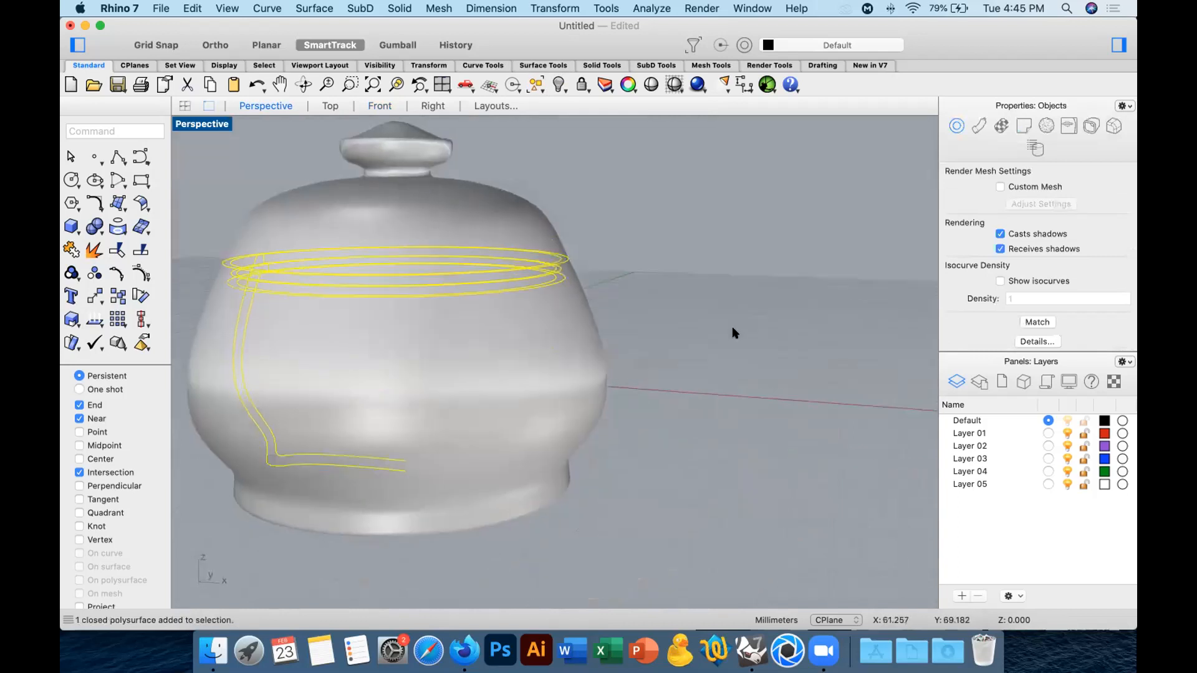
{"action": "left_click", "coordinate": [329, 106]}
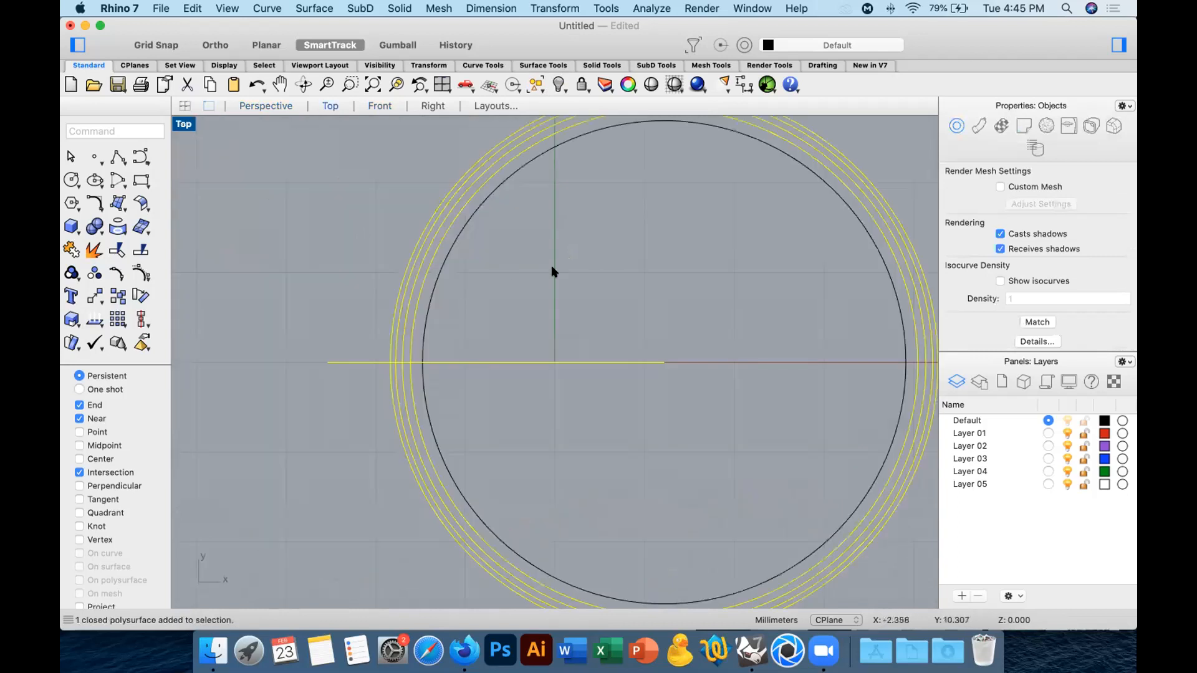
{"action": "left_click", "coordinate": [268, 111]}
Select the lid and use the Gumball to raise it 20 mm in the Z direction above the vessel.
{"action": "left_click", "coordinate": [458, 178]}
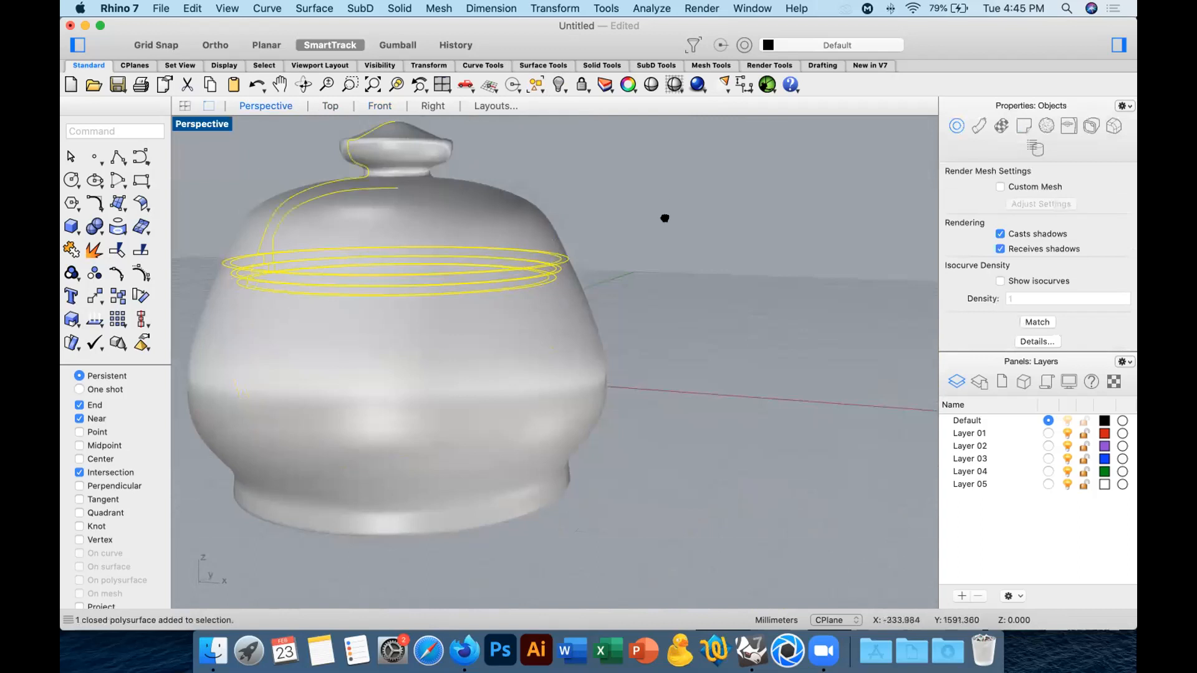
{"action": "right_click_drag", "start_coordinate": [665, 216], "coordinate": [696, 379], "text": "shift"}
{"action": "left_click", "coordinate": [397, 45]}
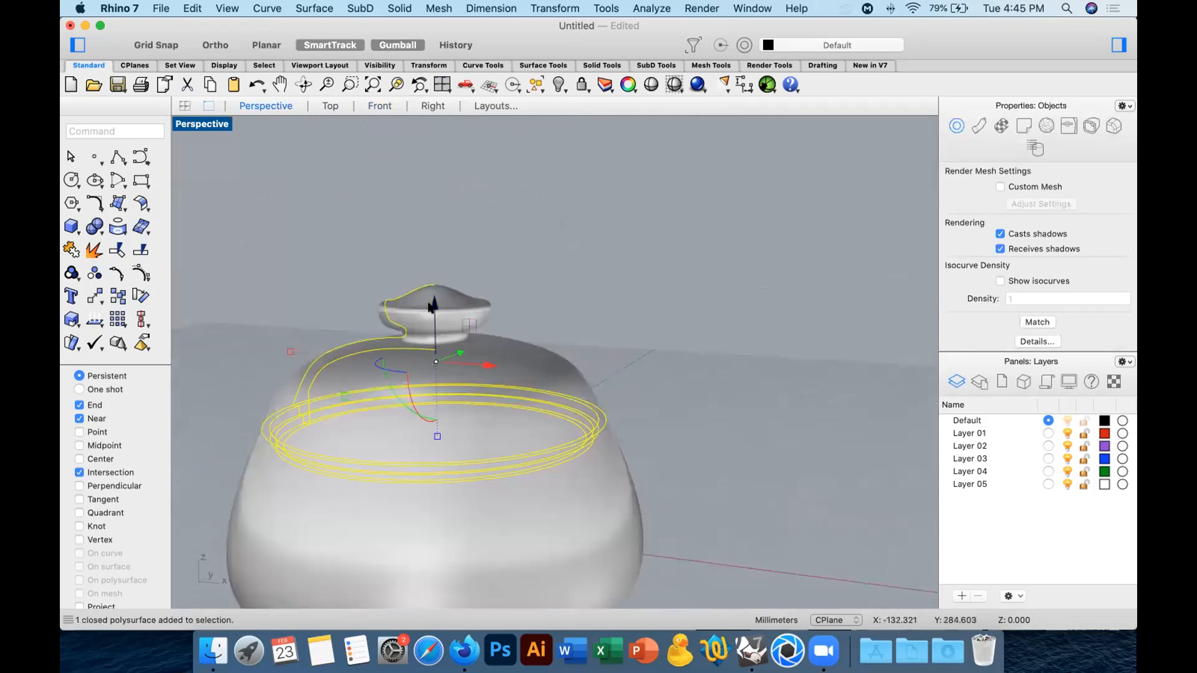
{"action": "left_click", "coordinate": [431, 305]}
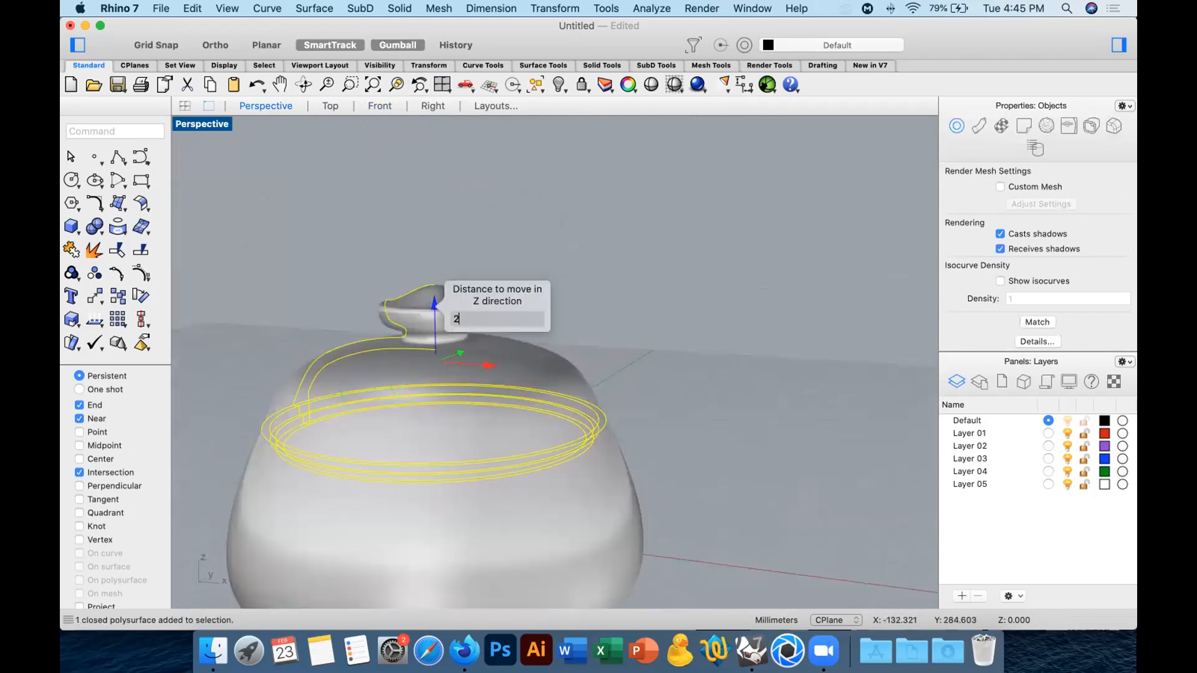
{"action": "key", "text": "Return"}
{"action": "left_click", "coordinate": [742, 299]}
{"action": "right_click_drag", "start_coordinate": [742, 299], "coordinate": [615, 354]}
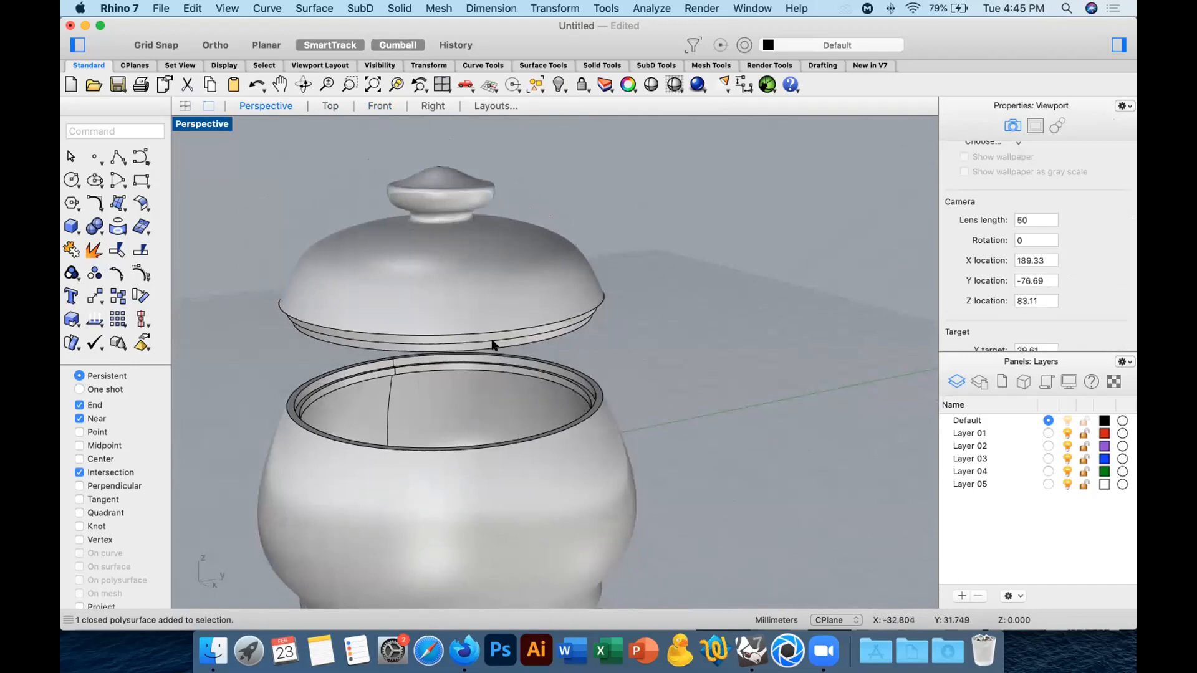
{"action": "left_click", "coordinate": [331, 105]}
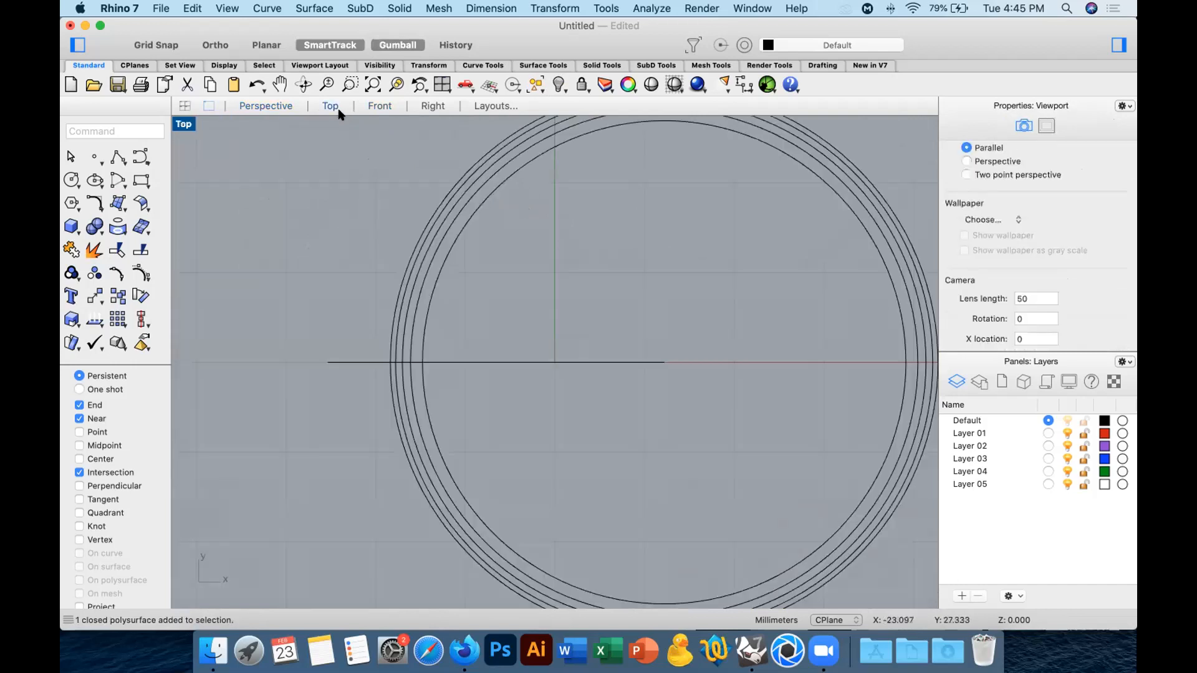
{"action": "left_click", "coordinate": [377, 105]}
{"action": "right_click_drag", "start_coordinate": [543, 194], "coordinate": [498, 313]}
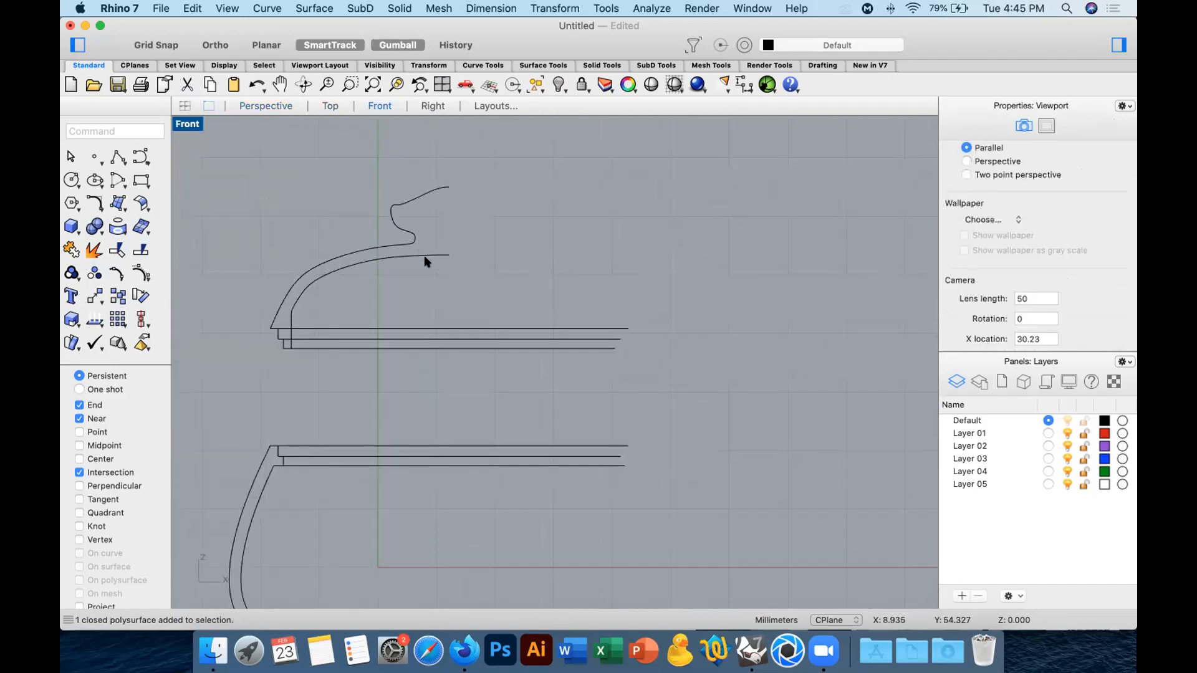
{"action": "left_click", "coordinate": [71, 226]}
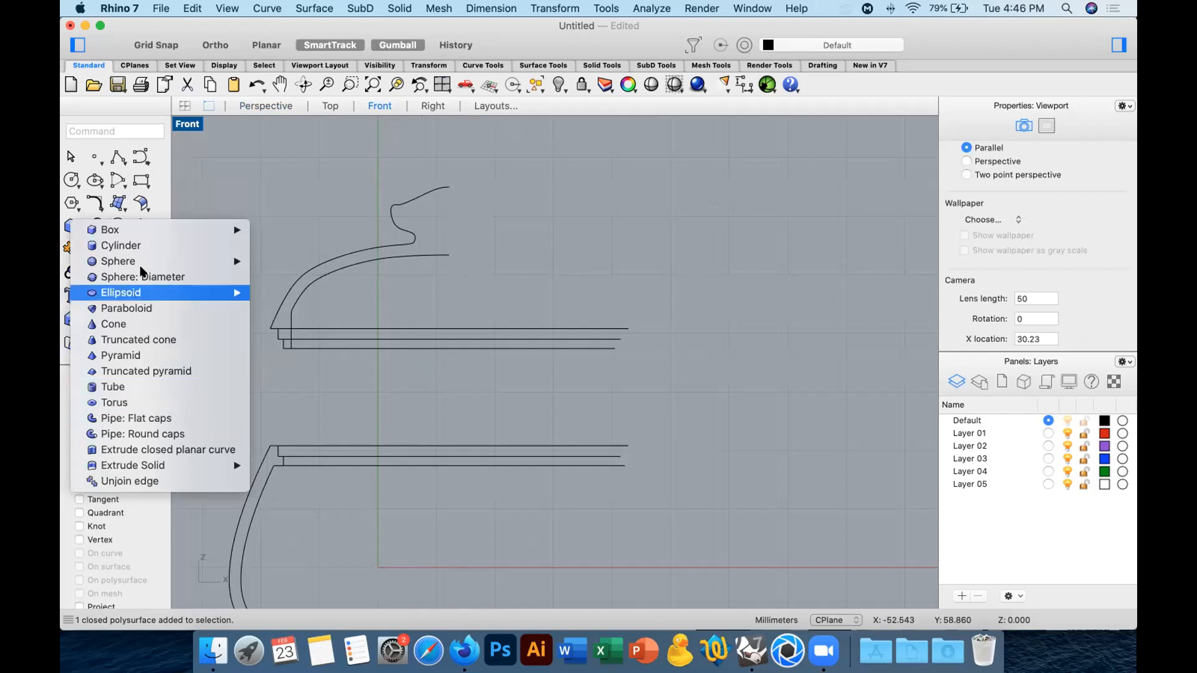
{"action": "left_click", "coordinate": [121, 245]}
{"action": "left_click", "coordinate": [329, 105]}
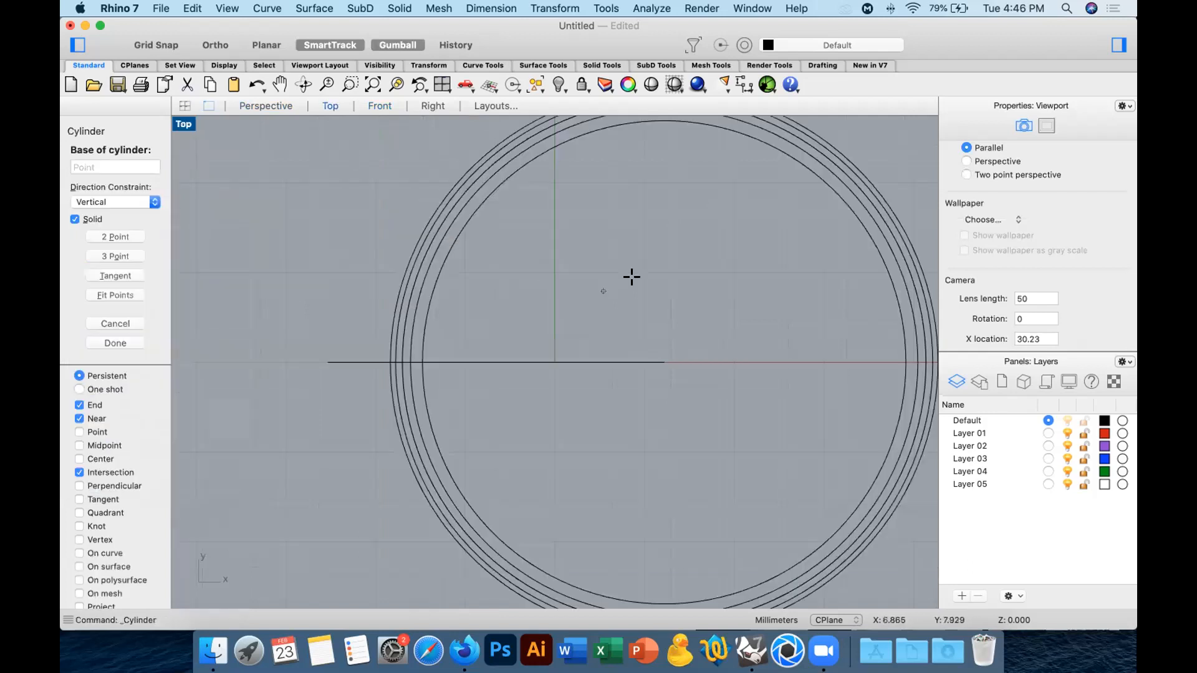
{"action": "right_click_drag", "start_coordinate": [632, 276], "coordinate": [482, 265]}
{"action": "scroll", "coordinate": [483, 265], "scroll_direction": "down", "scroll_amount": 12}
{"action": "left_click", "coordinate": [482, 267]}
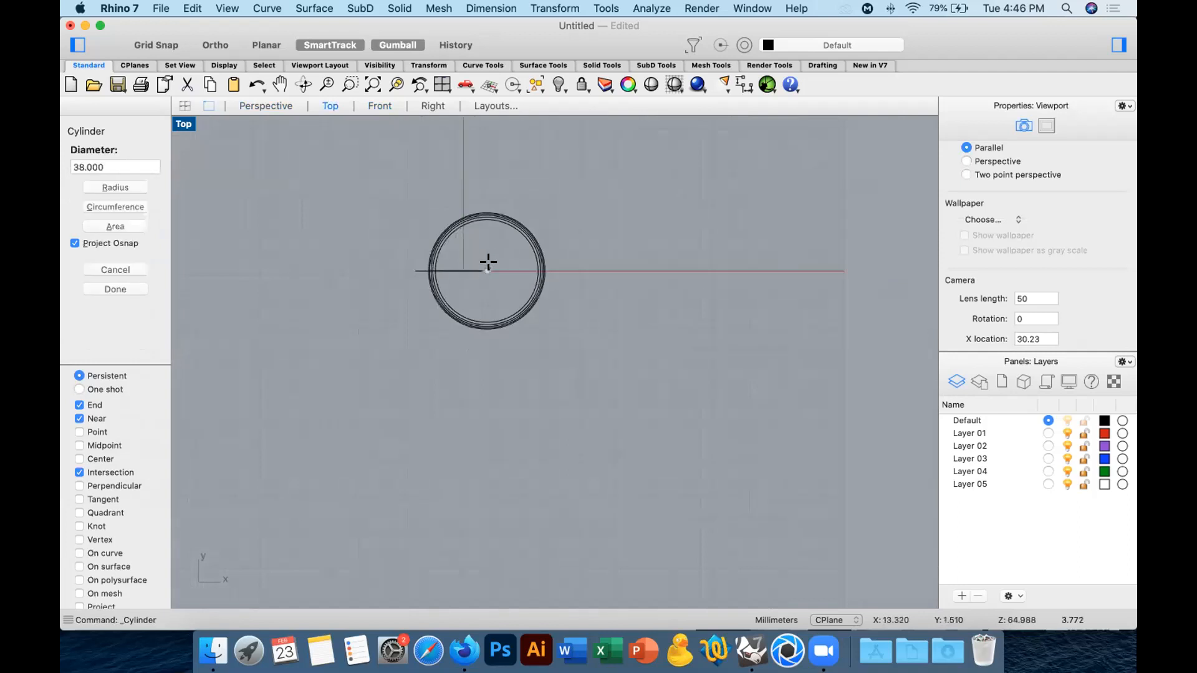
{"action": "scroll", "coordinate": [560, 263], "scroll_direction": "down", "scroll_amount": 2}
{"action": "scroll", "coordinate": [560, 263], "scroll_direction": "up", "scroll_amount": 10}
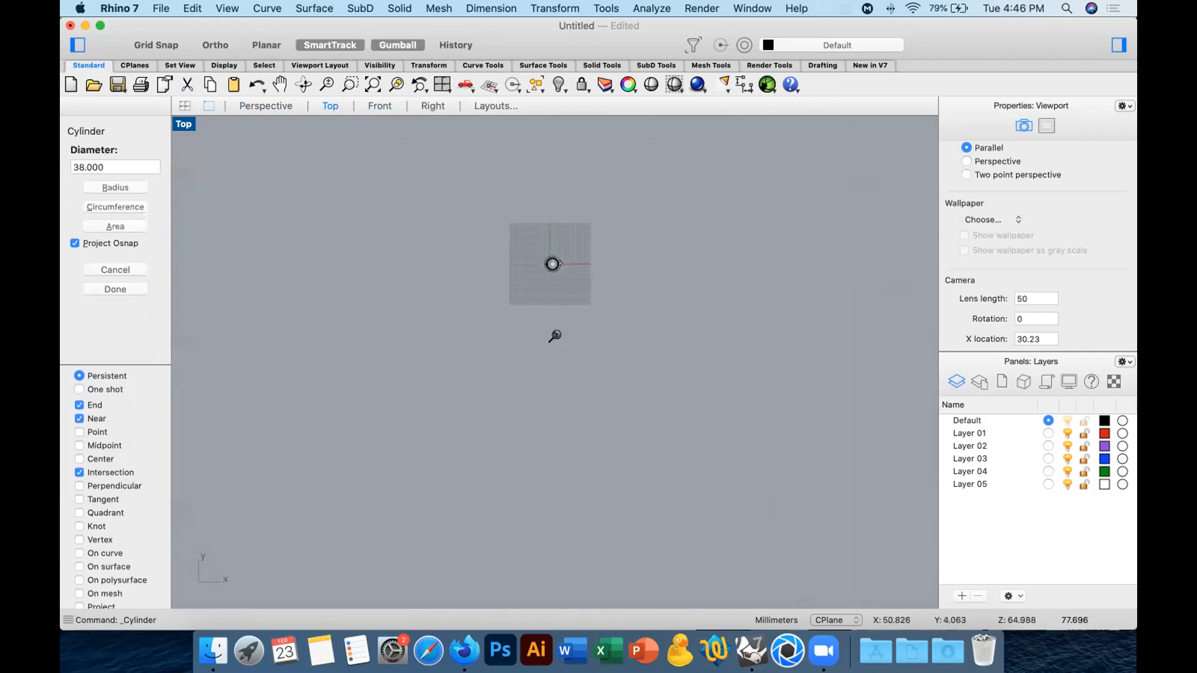
{"action": "key", "text": "Escape"}
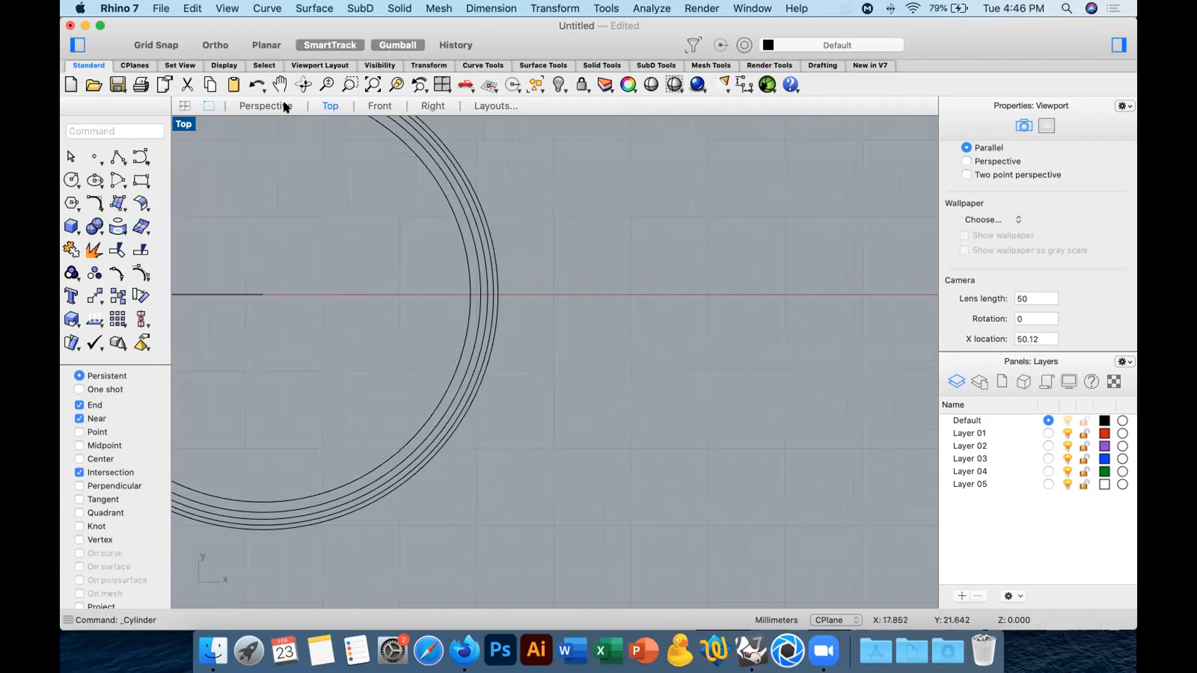
Turn the isocurve display back on for the lid and switch to the Top view.
{"action": "left_click", "coordinate": [284, 107]}
{"action": "scroll", "coordinate": [559, 232], "scroll_direction": "down", "scroll_amount": 4}
{"action": "right_click_drag", "start_coordinate": [562, 236], "coordinate": [593, 257]}
{"action": "scroll", "coordinate": [1050, 311], "scroll_direction": "down", "scroll_amount": 4}
{"action": "left_click", "coordinate": [1011, 283]}
{"action": "left_click", "coordinate": [781, 252]}
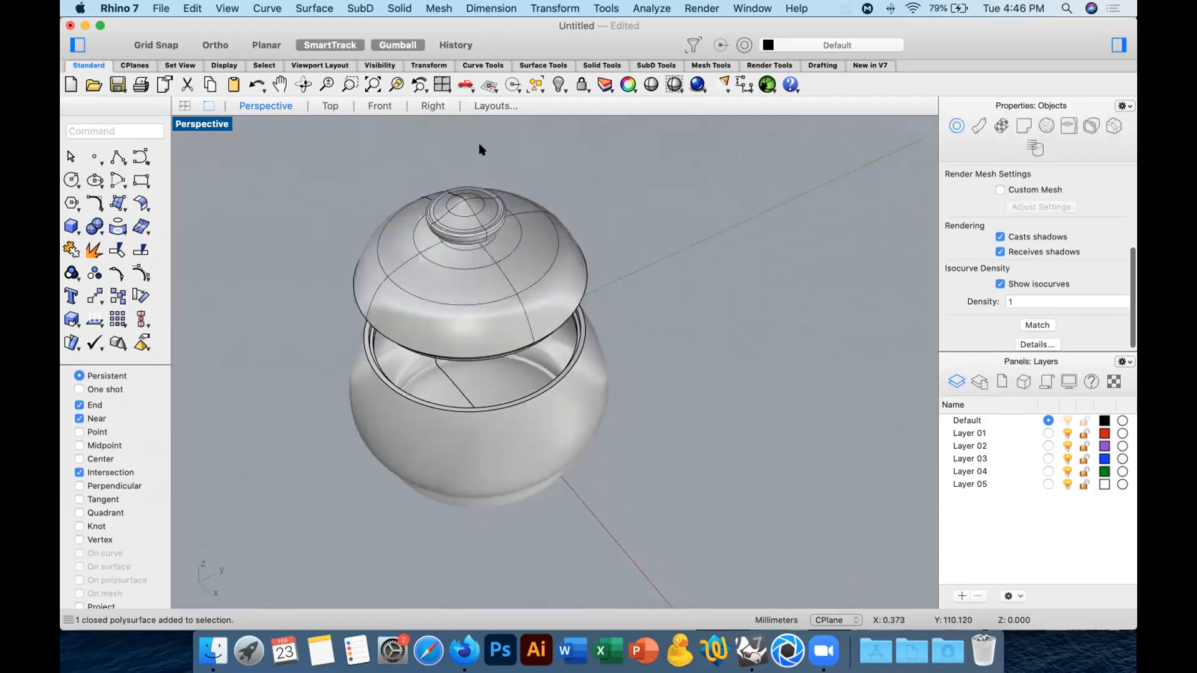
{"action": "left_click", "coordinate": [330, 106]}
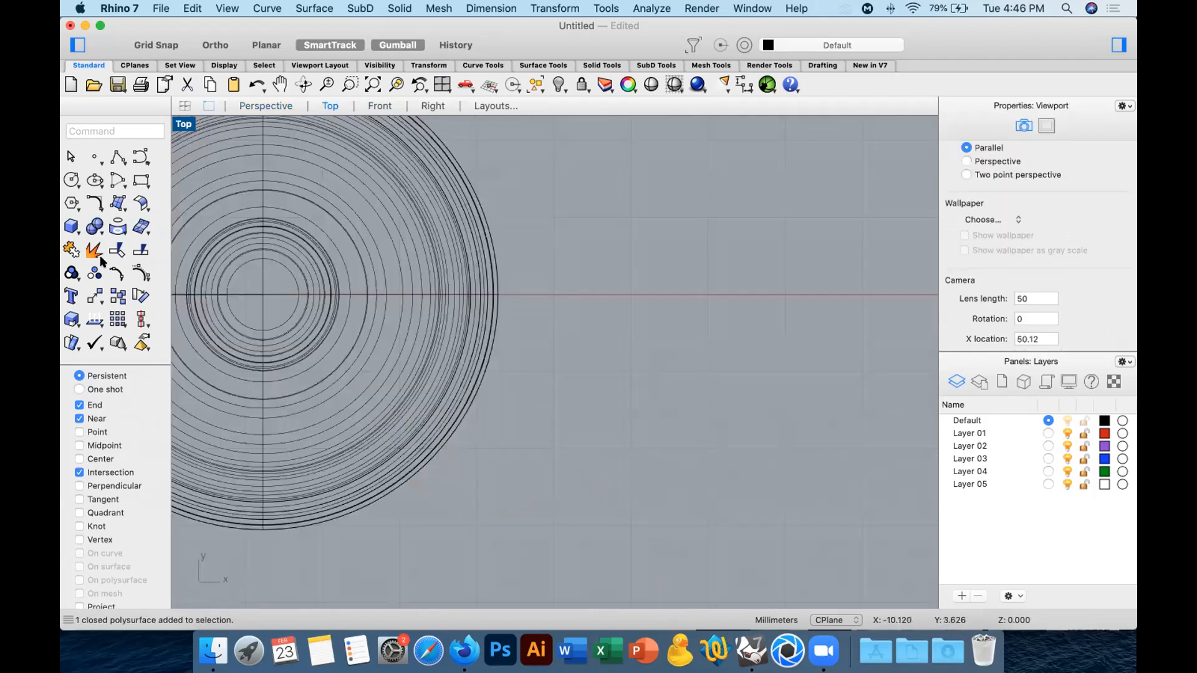
Create a vertical solid cylinder about 15.5 mm in diameter, centred on the lid and extending from the knob's top down past the lid's lower edge.
{"action": "type", "text": "cil"}
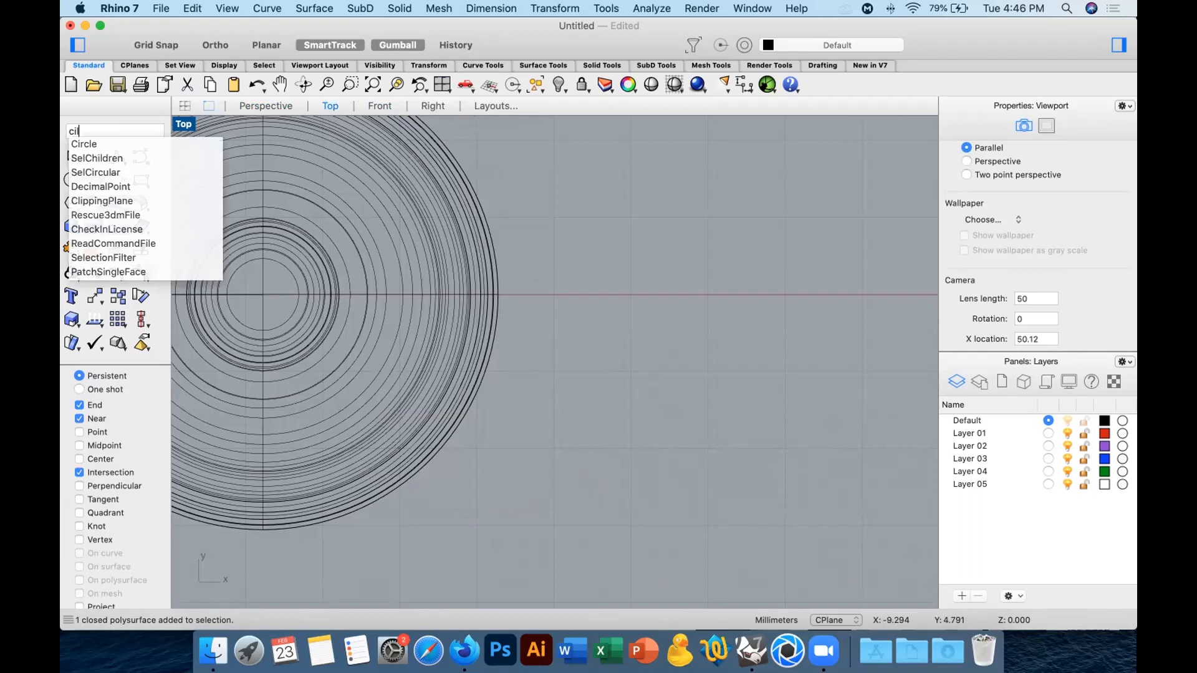
{"action": "type", "text": "l]InterpCrv\\"}
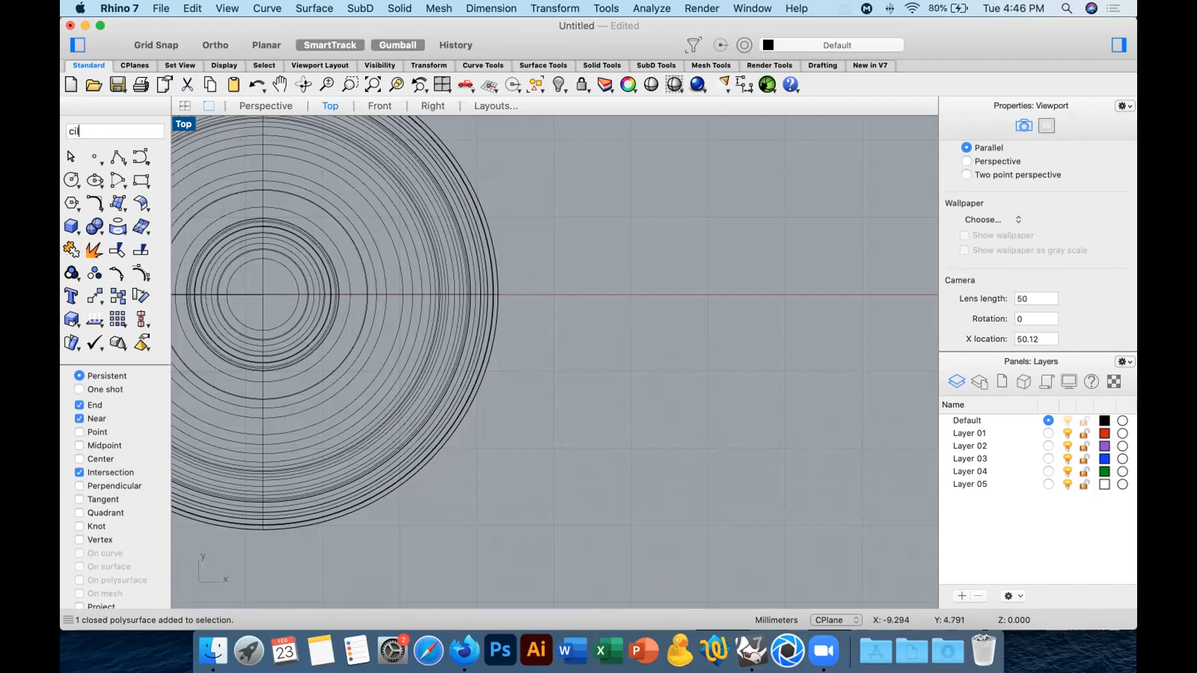
{"action": "type", "text": "in"}
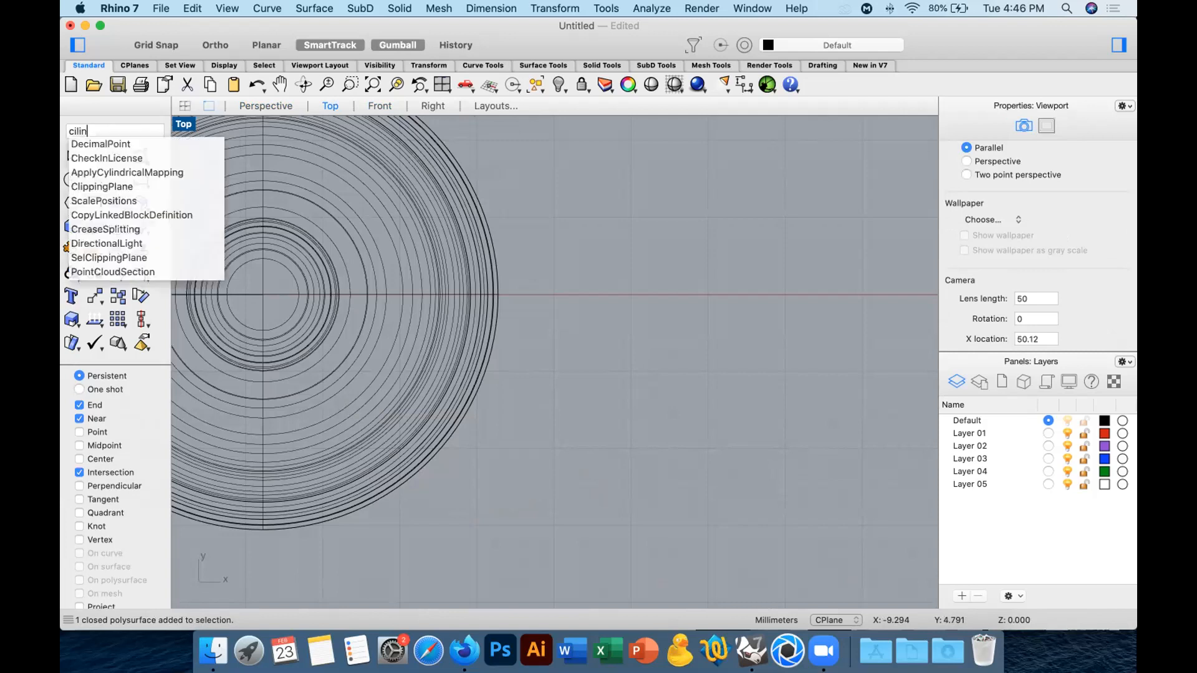
{"action": "type", "text": "der"}
{"action": "key", "text": "Down"}
{"action": "key", "text": "Return"}
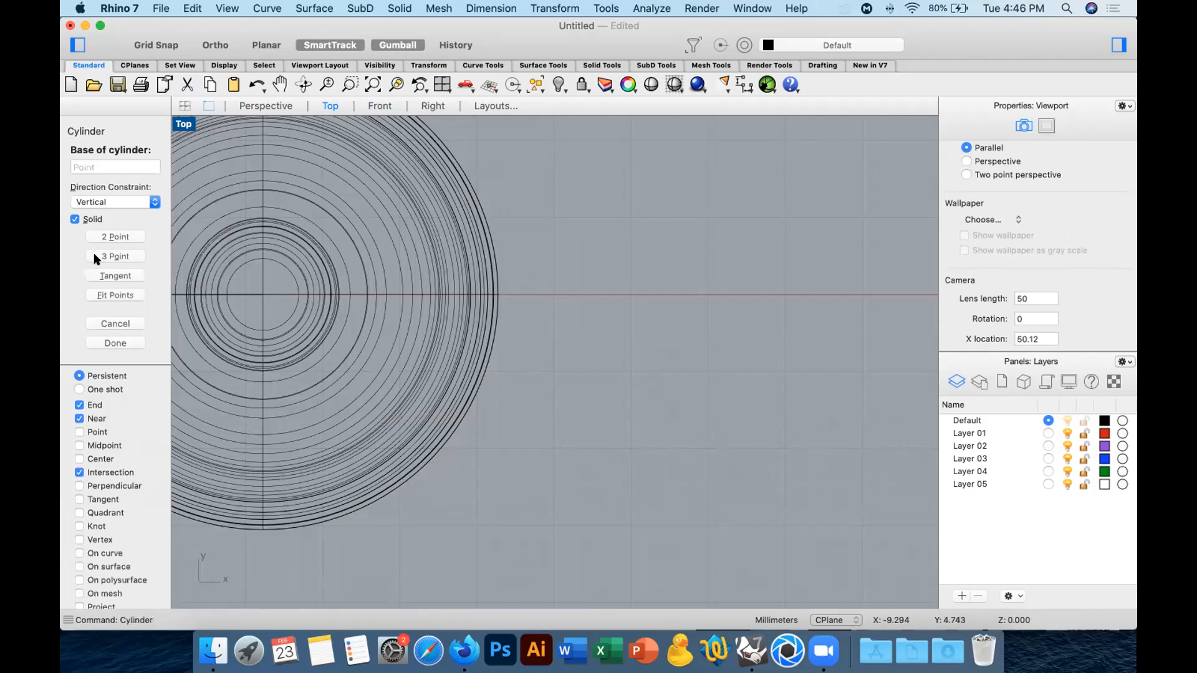
{"action": "left_click", "coordinate": [262, 293]}
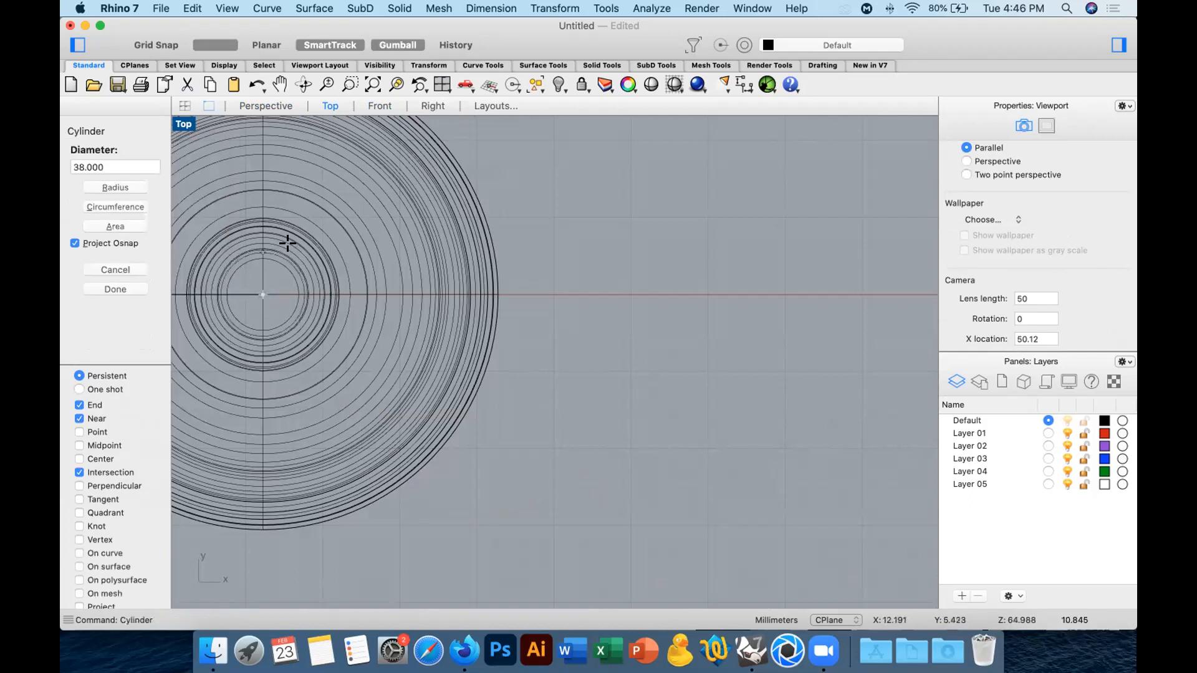
{"action": "scroll", "coordinate": [286, 242], "scroll_direction": "up", "scroll_amount": 4}
{"action": "left_click", "coordinate": [256, 222]}
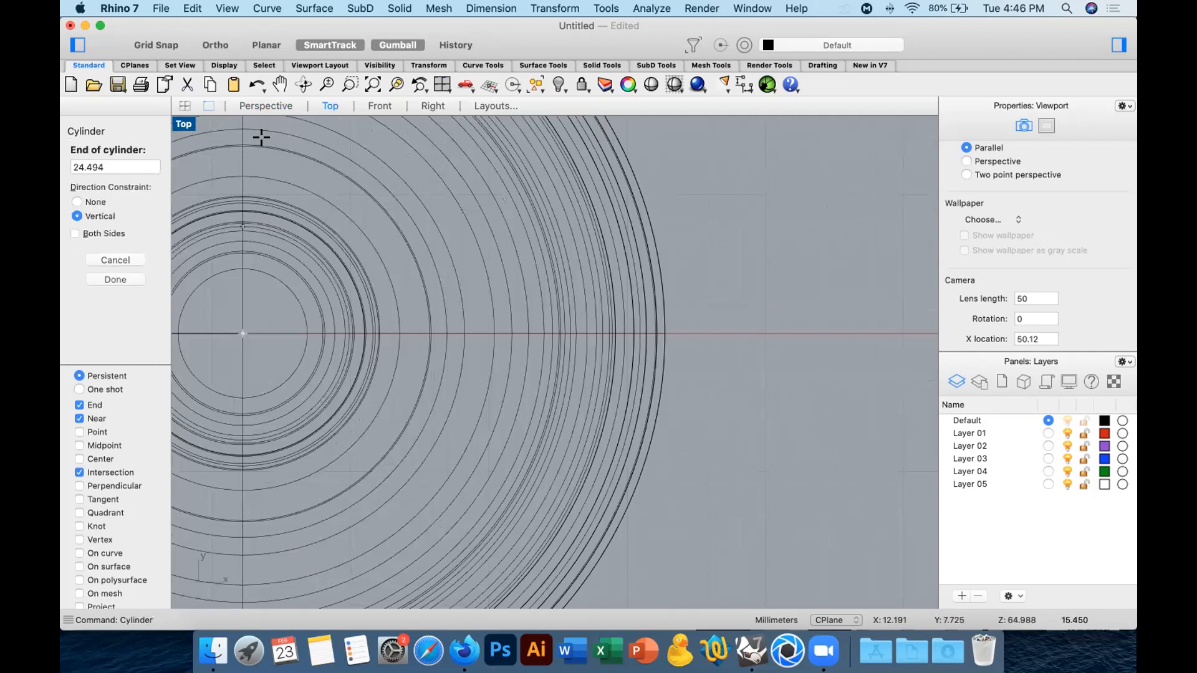
{"action": "left_click", "coordinate": [378, 106]}
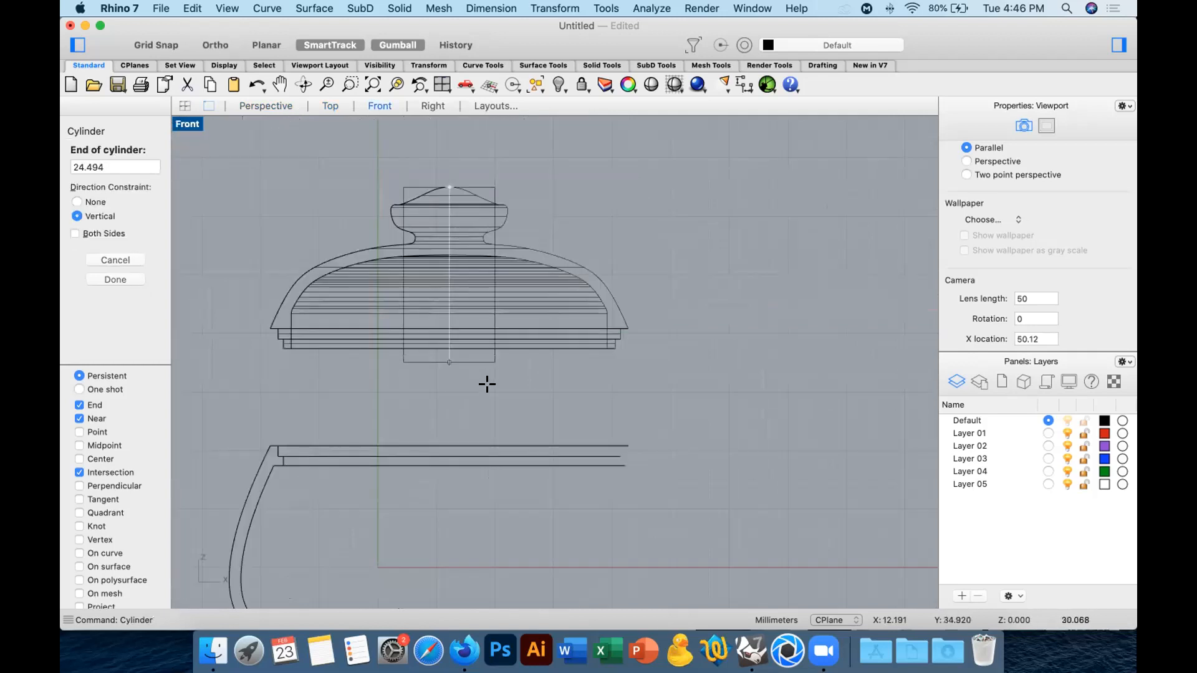
{"action": "left_click", "coordinate": [487, 408]}
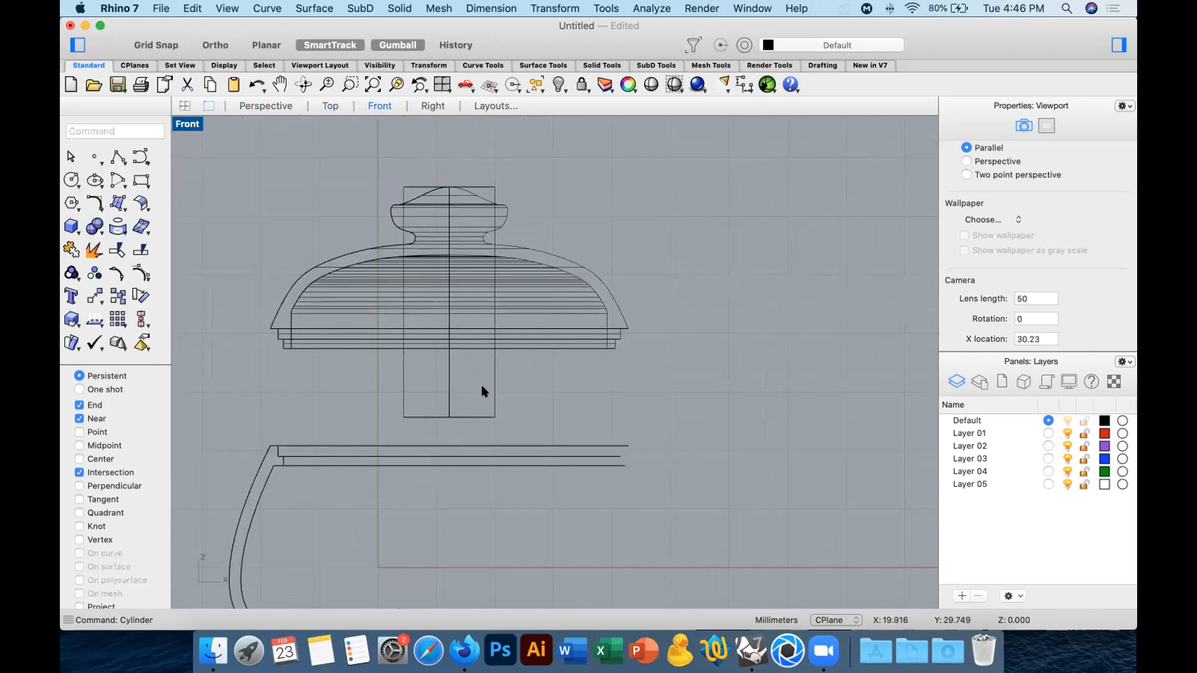
Move the cylinder about 10 mm straight down so its upper end sits inside the lid below the knob.
{"action": "left_click", "coordinate": [494, 388]}
{"action": "left_click", "coordinate": [96, 296]}
{"action": "left_click", "coordinate": [229, 154]}
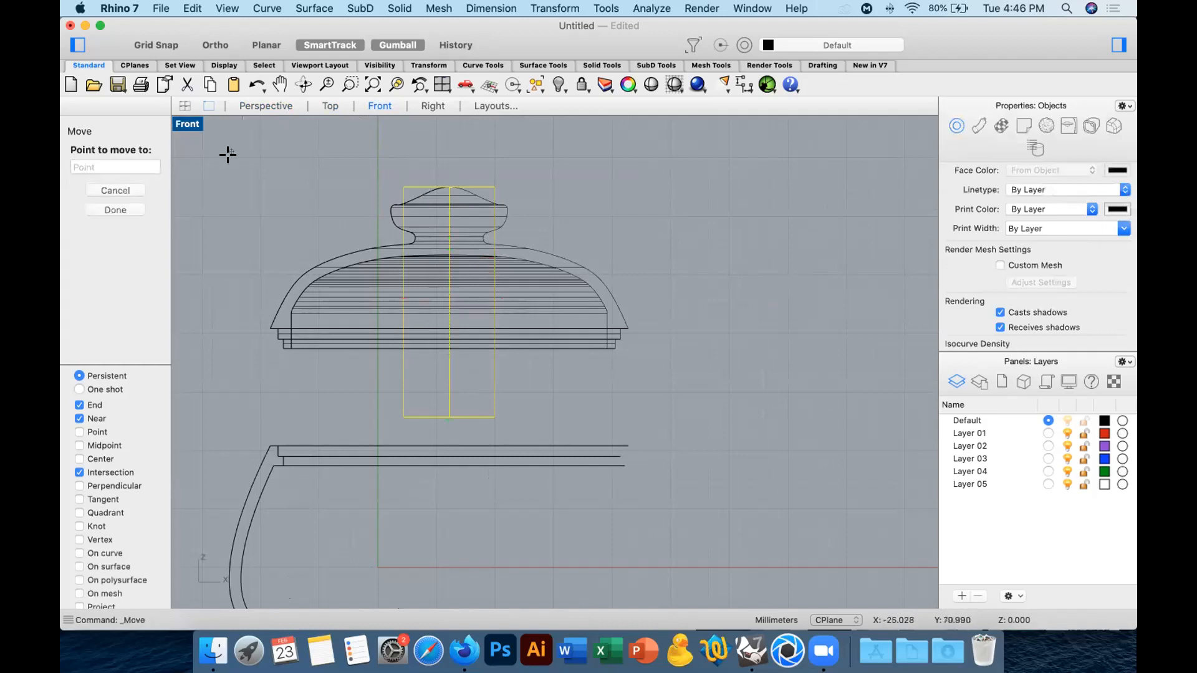
{"action": "left_click", "coordinate": [229, 217]}
Boolean-union the lid with the cylinder and check the joined lid in the Perspective view.
{"action": "scroll", "coordinate": [506, 330], "scroll_direction": "down", "scroll_amount": 4}
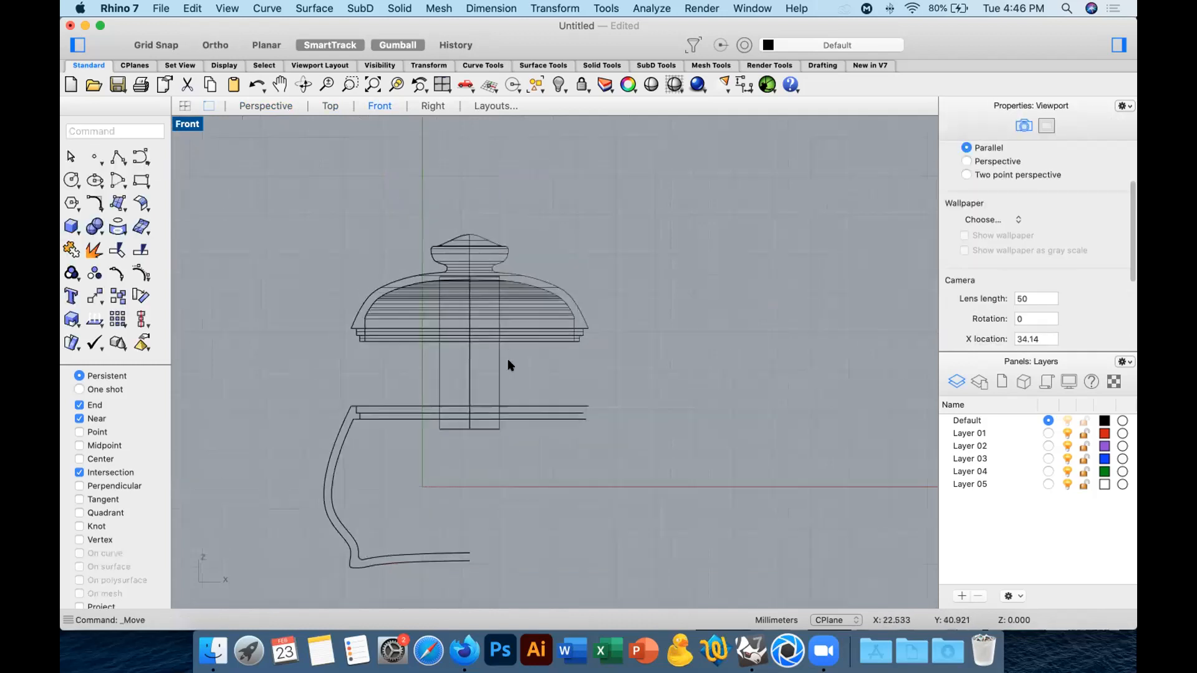
{"action": "right_click_drag", "start_coordinate": [500, 411], "coordinate": [437, 224]}
{"action": "left_click", "coordinate": [513, 221]}
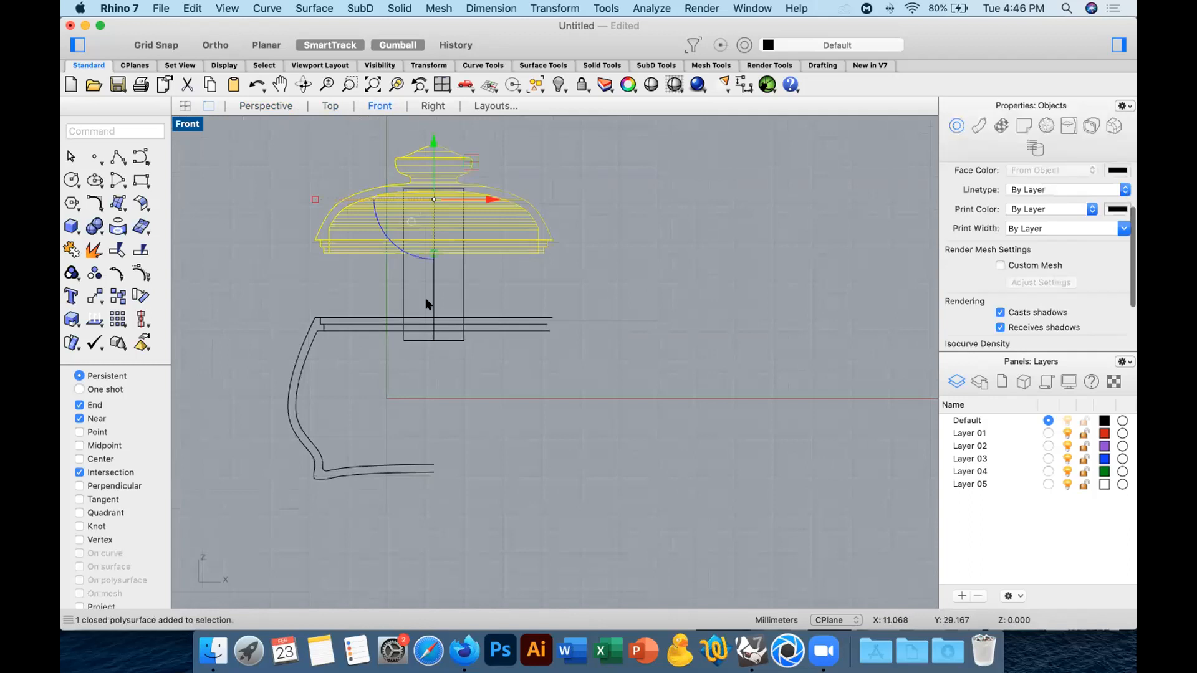
{"action": "left_click", "coordinate": [418, 301], "text": "shift"}
{"action": "left_click", "coordinate": [94, 227]}
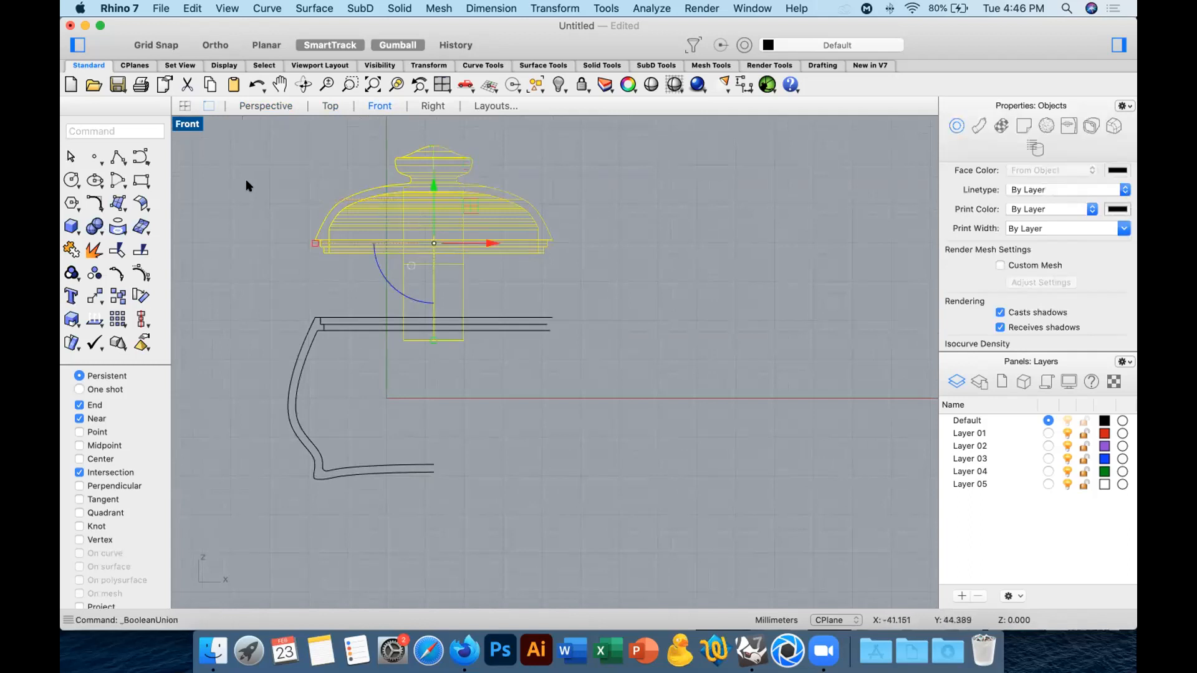
{"action": "left_click", "coordinate": [265, 106]}
{"action": "mouse_move", "coordinate": [591, 259]}
{"action": "right_mouse_down"}
{"action": "mouse_move", "coordinate": [561, 187]}
{"action": "mouse_move", "coordinate": [590, 248]}
{"action": "mouse_move", "coordinate": [624, 215]}
{"action": "mouse_move", "coordinate": [627, 160]}
{"action": "mouse_move", "coordinate": [556, 375]}
{"action": "right_mouse_up"}
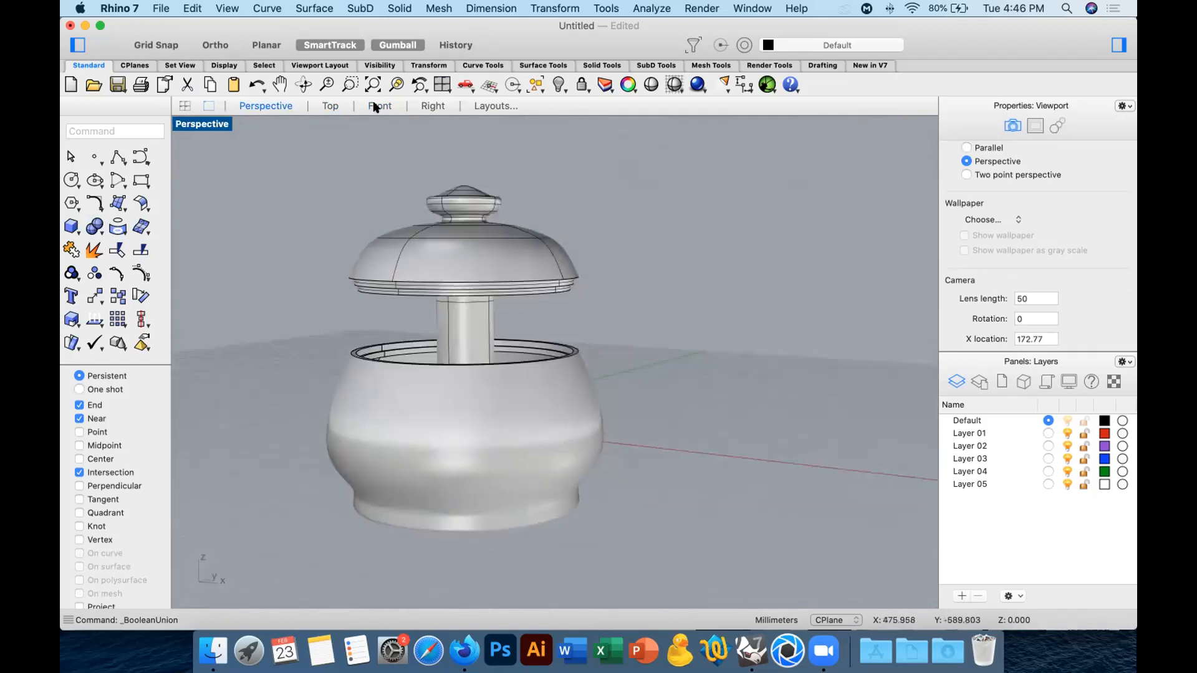
{"action": "right_click_drag", "start_coordinate": [559, 317], "coordinate": [685, 284]}
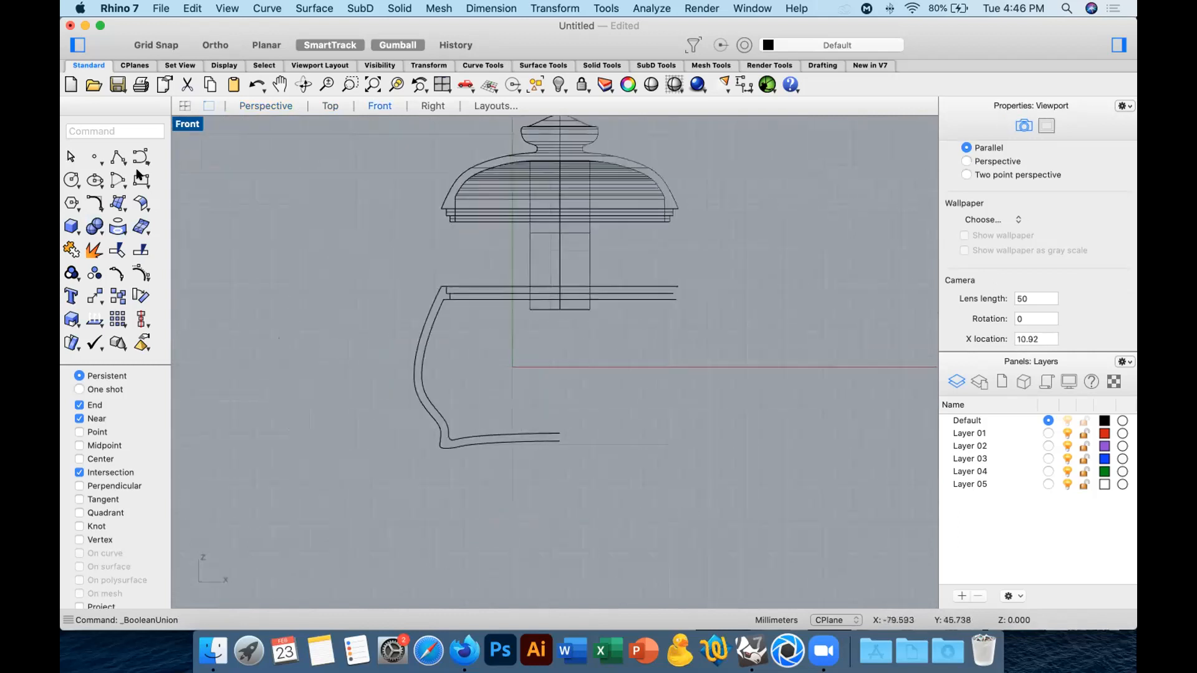
{"action": "left_click", "coordinate": [114, 153]}
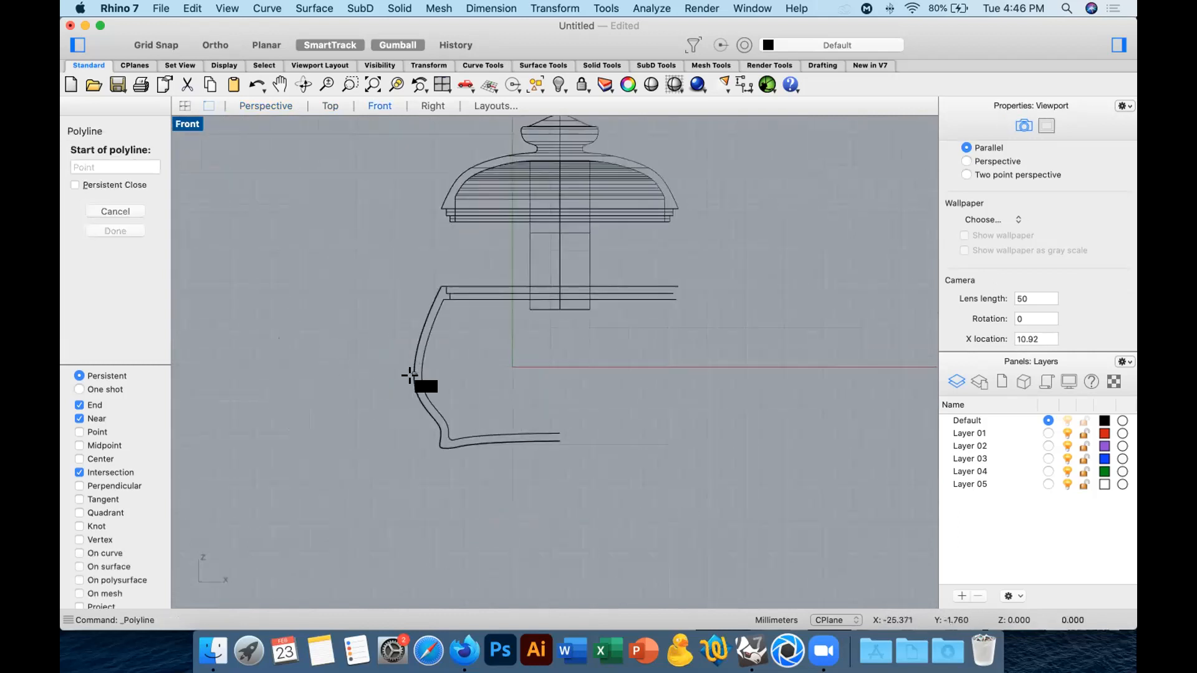
{"action": "left_click", "coordinate": [397, 380]}
{"action": "key", "text": "Escape"}
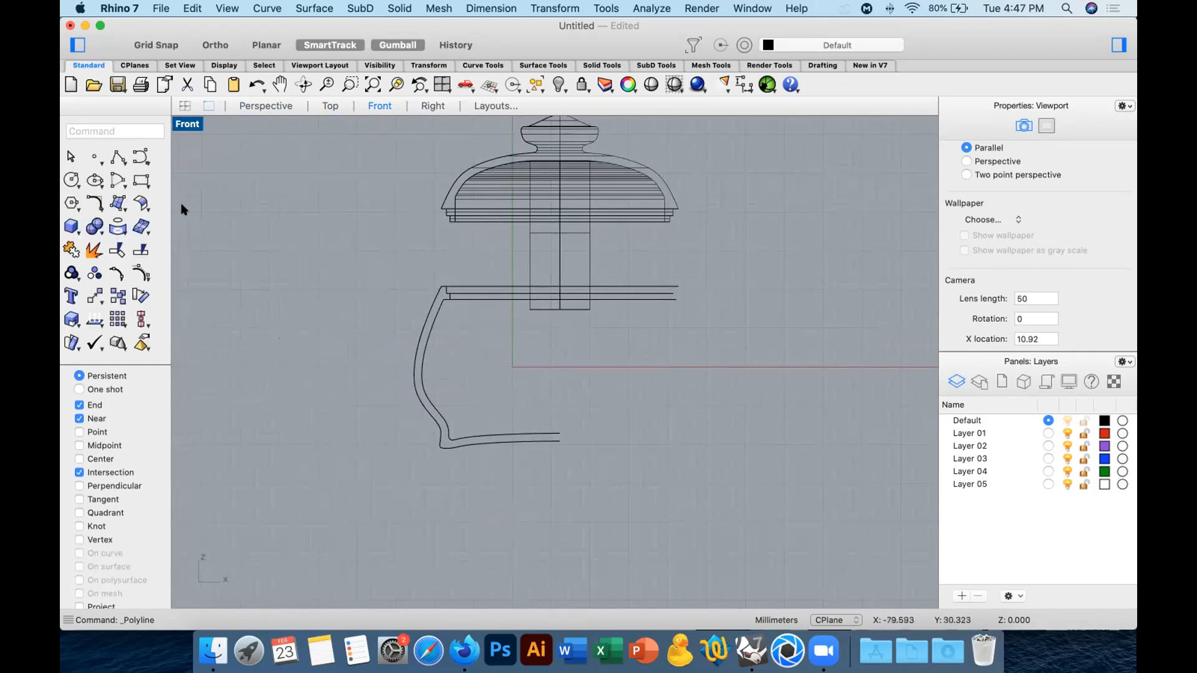
Draw a degree 3 S-shaped spout centreline in the Front view, rising from the vessel's side wall, and shift it slightly into the wall.
{"action": "left_click", "coordinate": [141, 156]}
{"action": "left_click", "coordinate": [414, 377]}
{"action": "left_click", "coordinate": [377, 378]}
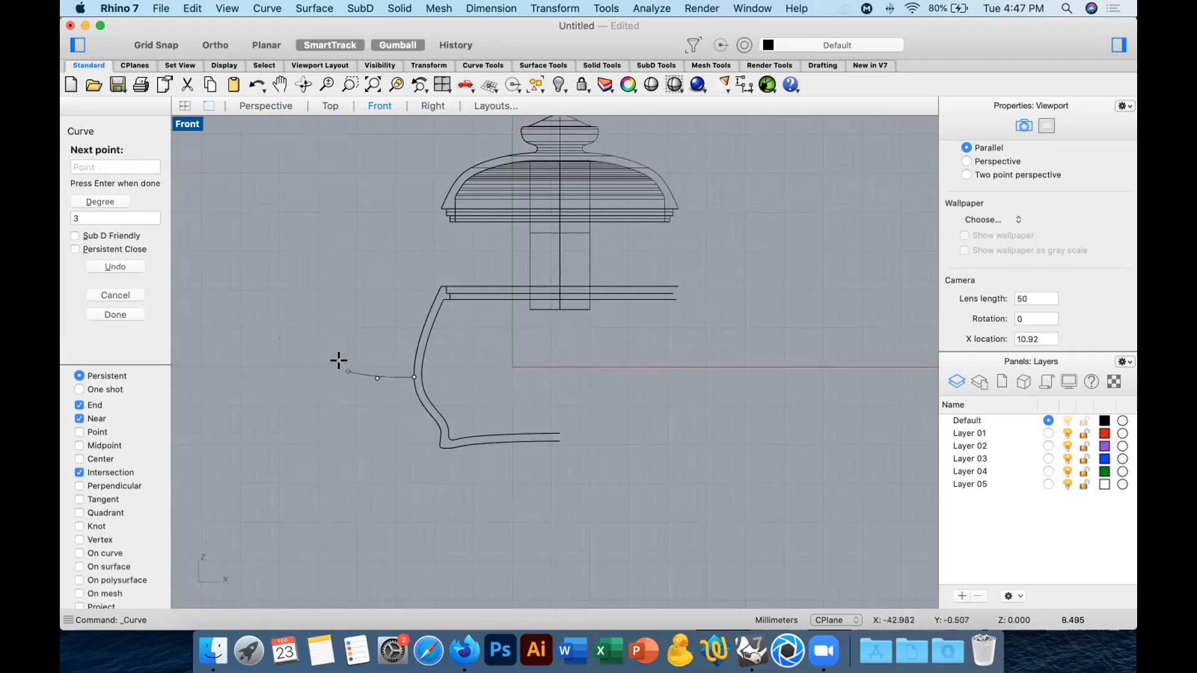
{"action": "left_click", "coordinate": [345, 369]}
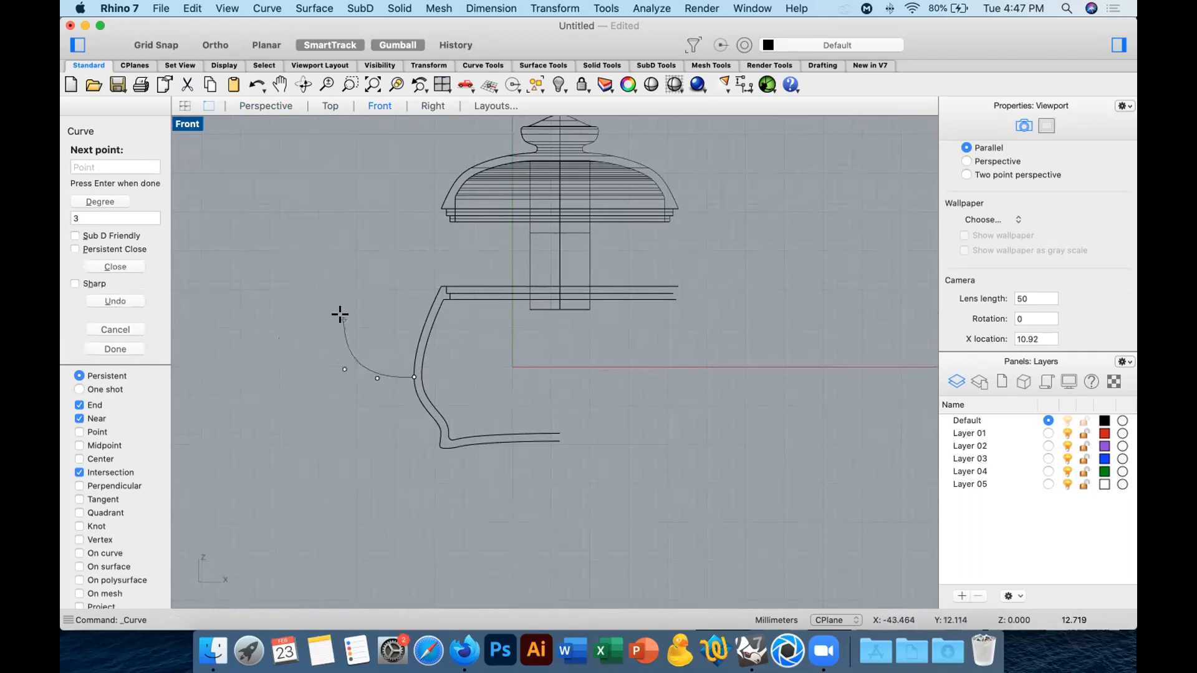
{"action": "left_click", "coordinate": [346, 315]}
{"action": "left_click", "coordinate": [353, 287]}
{"action": "left_click", "coordinate": [323, 255]}
{"action": "key", "text": "Return"}
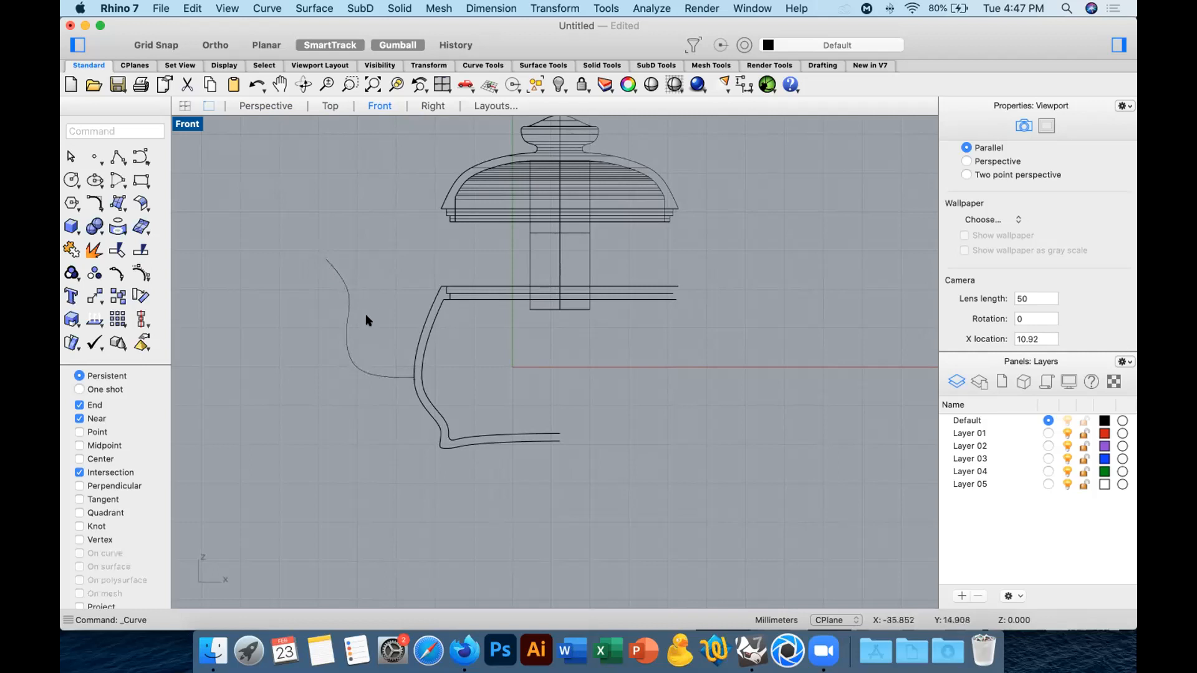
{"action": "left_click_drag", "start_coordinate": [315, 365], "coordinate": [321, 374]}
{"action": "left_click_drag", "start_coordinate": [411, 319], "coordinate": [421, 318]}
Try a pipe along the spout curve with start radius about 8.8 mm and end radius about 3.5 mm, and undo it.
{"action": "type", "text": "Pipe"}
{"action": "key", "text": "Return"}
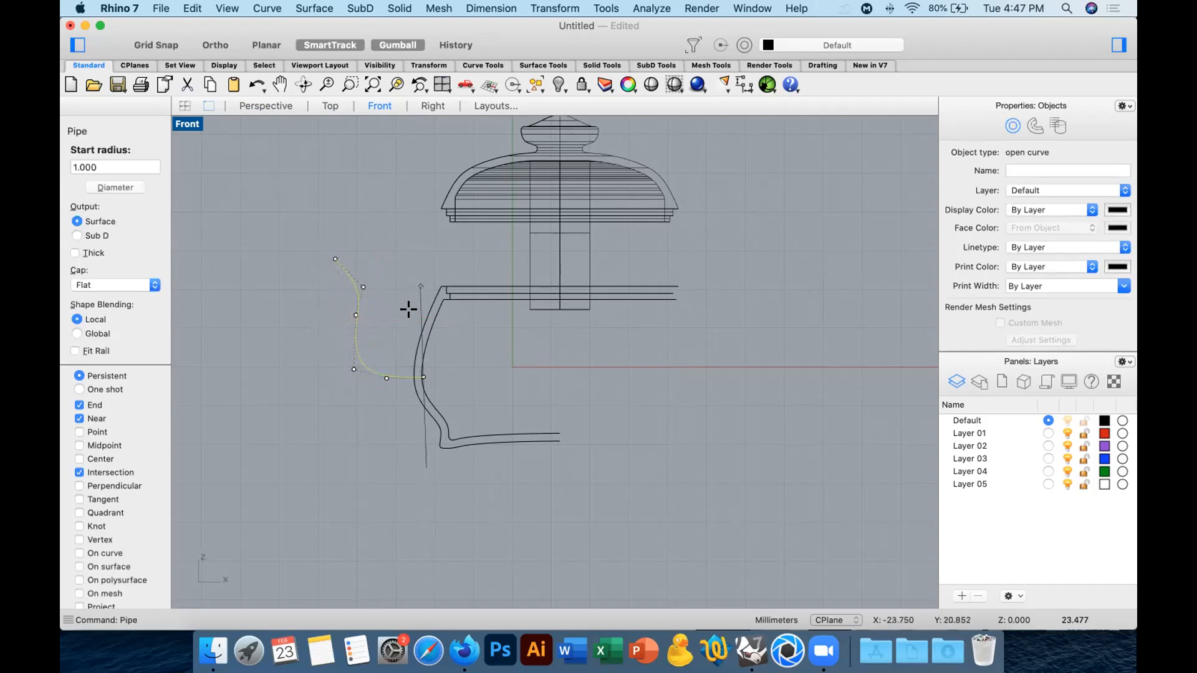
{"action": "scroll", "coordinate": [404, 337], "scroll_direction": "up", "scroll_amount": 5}
{"action": "scroll", "coordinate": [403, 318], "scroll_direction": "up", "scroll_amount": 2}
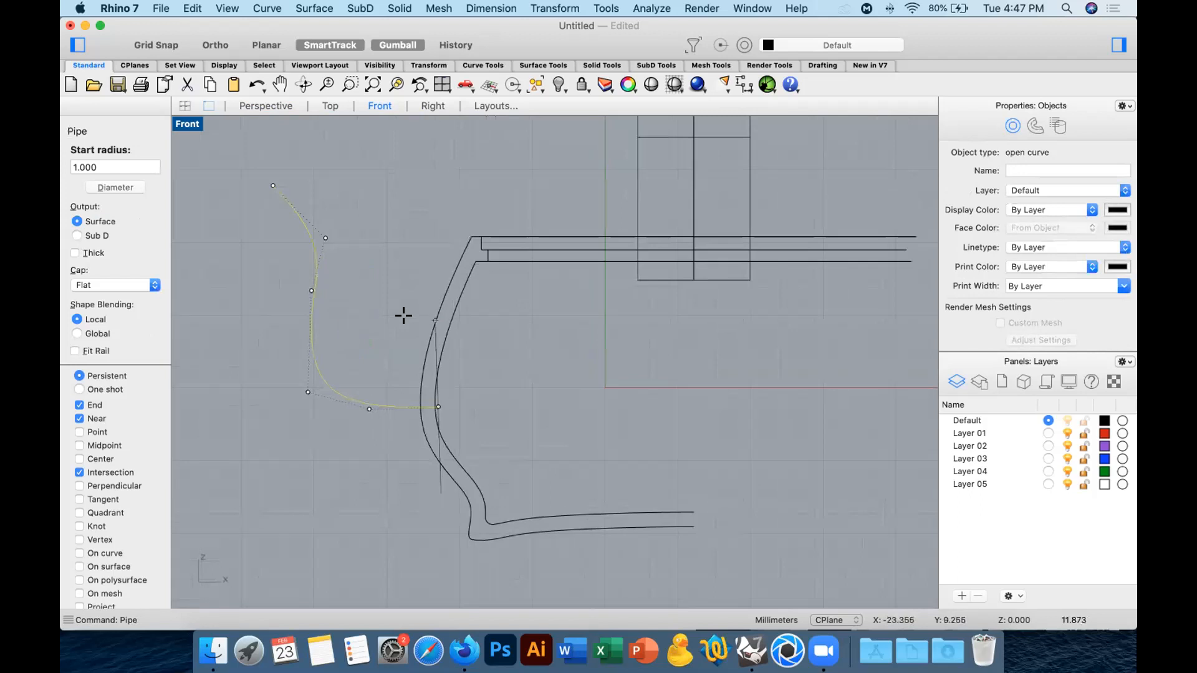
{"action": "left_click", "coordinate": [399, 335]}
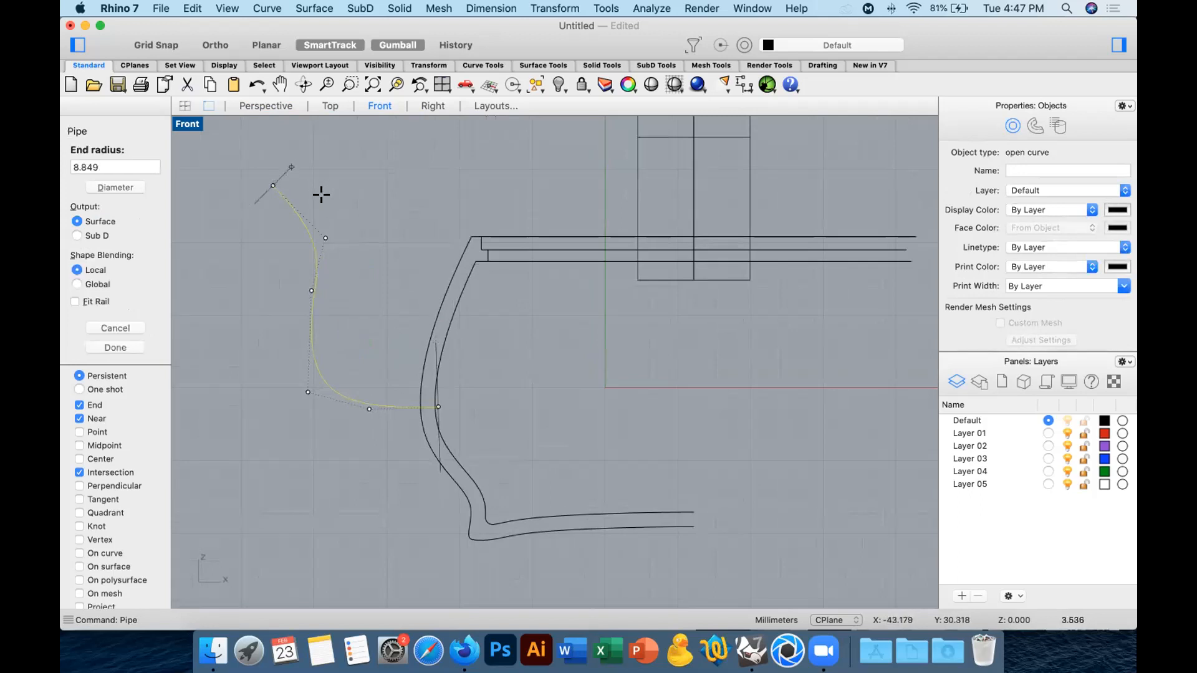
{"action": "left_click", "coordinate": [321, 194]}
{"action": "key", "text": "Return"}
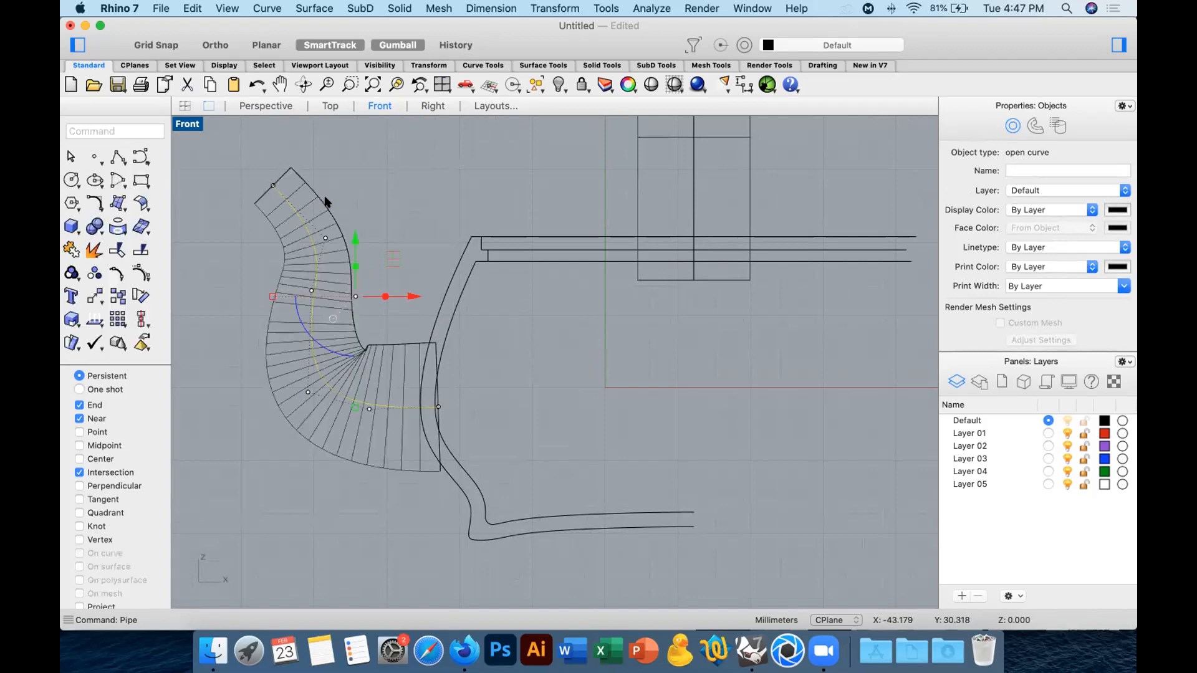
{"action": "key", "text": "super+z"}
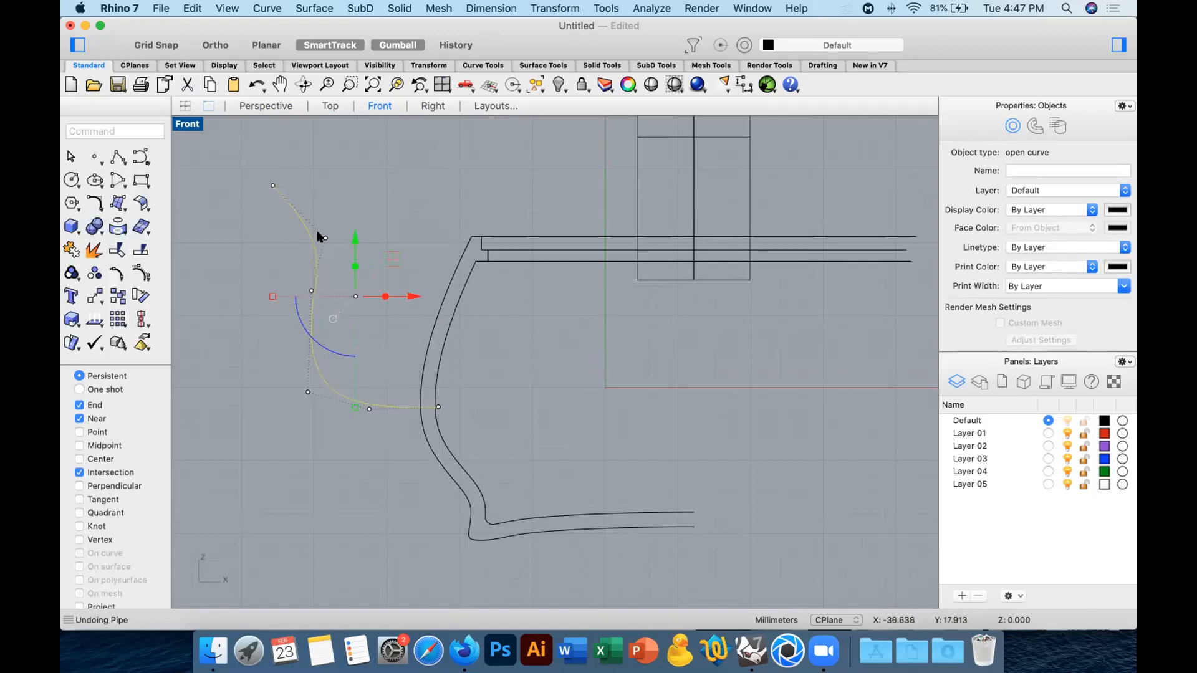
Move the upper three control points of the spout curve slightly up and away from the vessel.
{"action": "left_click_drag", "start_coordinate": [223, 153], "coordinate": [366, 327]}
{"action": "left_click_drag", "start_coordinate": [297, 181], "coordinate": [297, 154]}
{"action": "left_click_drag", "start_coordinate": [354, 208], "coordinate": [335, 210]}
Pipe the adjusted spout curve with flat caps, a start radius of about 8.6 mm at the vessel and a narrower radius at the tip.
{"action": "left_click_drag", "start_coordinate": [380, 266], "coordinate": [239, 343]}
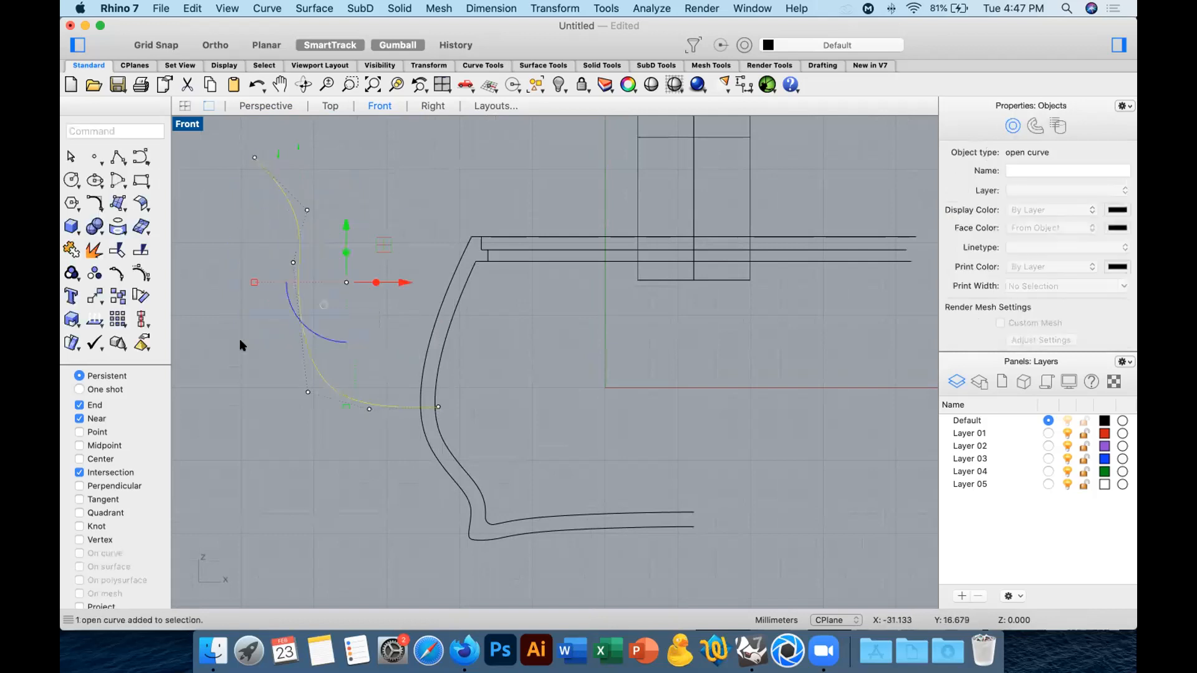
{"action": "type", "text": "pipe"}
{"action": "key", "text": "Return"}
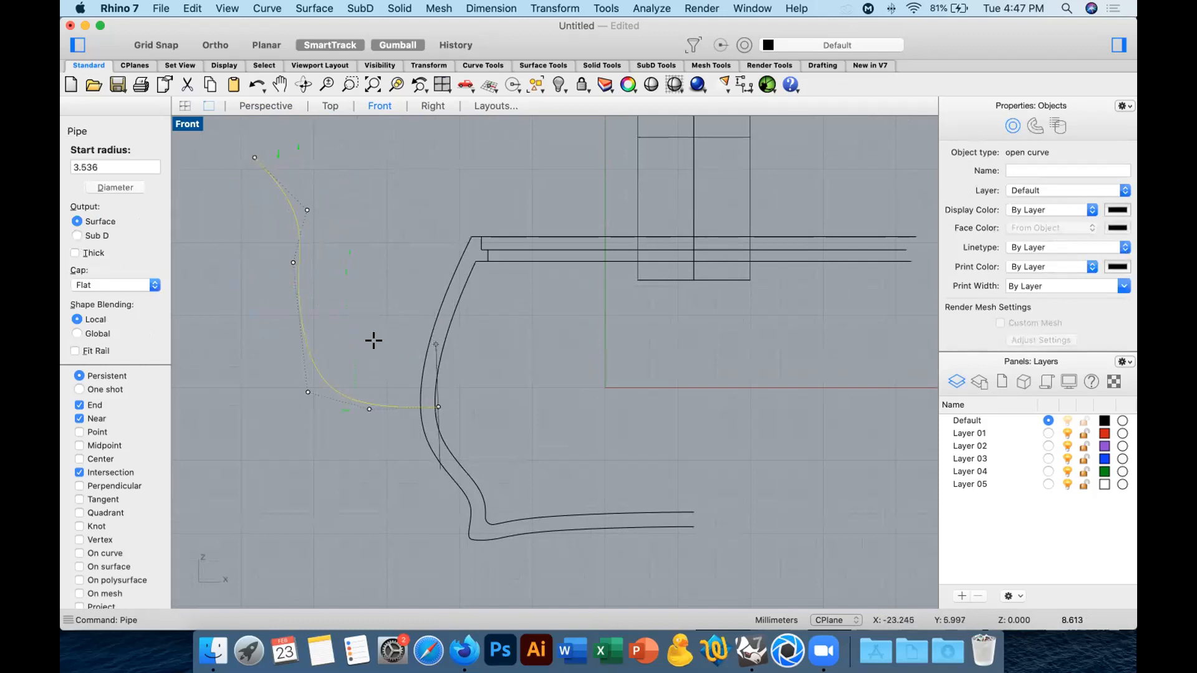
{"action": "left_click", "coordinate": [373, 341]}
{"action": "left_click", "coordinate": [293, 167]}
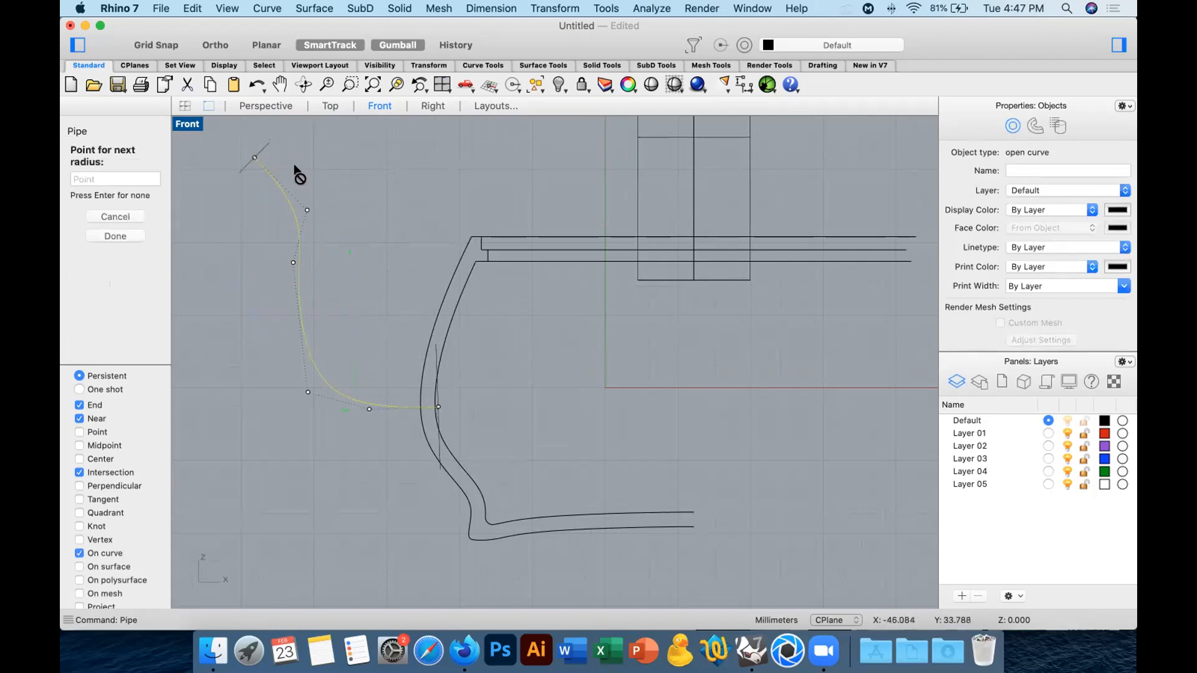
{"action": "key", "text": "Return"}
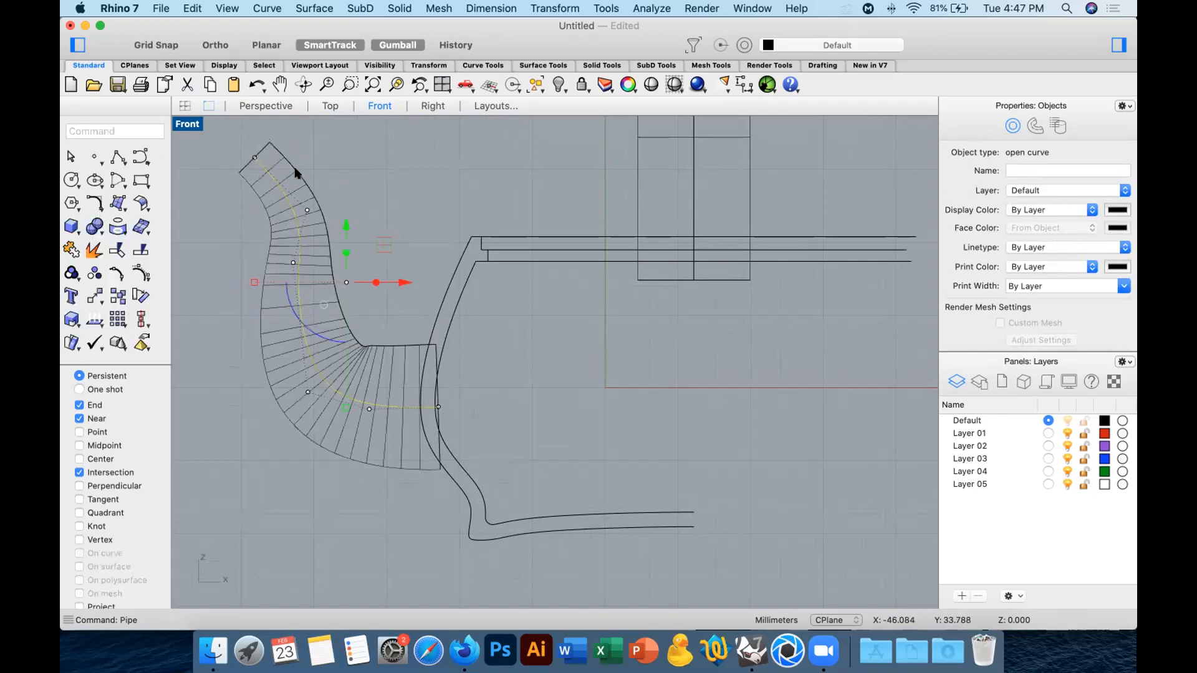
Select the spout pipe in the Perspective view and turn off its isocurve display.
{"action": "left_click", "coordinate": [278, 104]}
{"action": "mouse_move", "coordinate": [457, 219]}
{"action": "right_mouse_down"}
{"action": "mouse_move", "coordinate": [454, 277]}
{"action": "mouse_move", "coordinate": [504, 256]}
{"action": "mouse_move", "coordinate": [499, 240]}
{"action": "right_mouse_up"}
{"action": "left_click", "coordinate": [296, 261]}
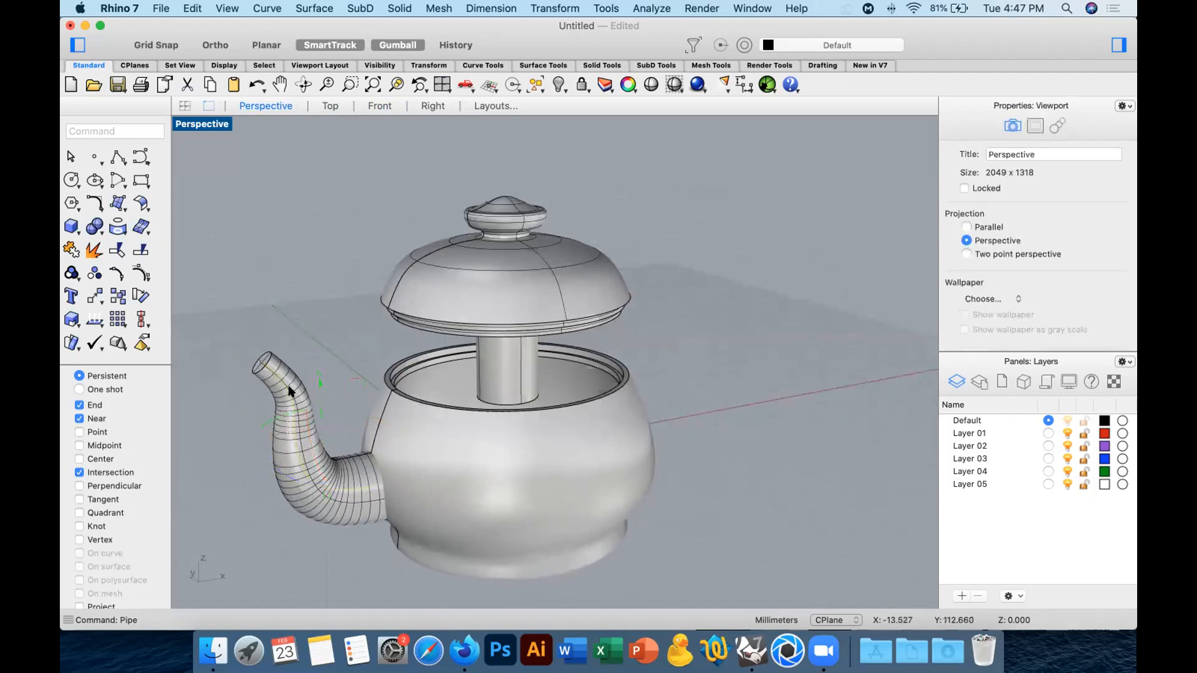
{"action": "left_click", "coordinate": [275, 368]}
{"action": "scroll", "coordinate": [1025, 319], "scroll_direction": "down", "scroll_amount": 4}
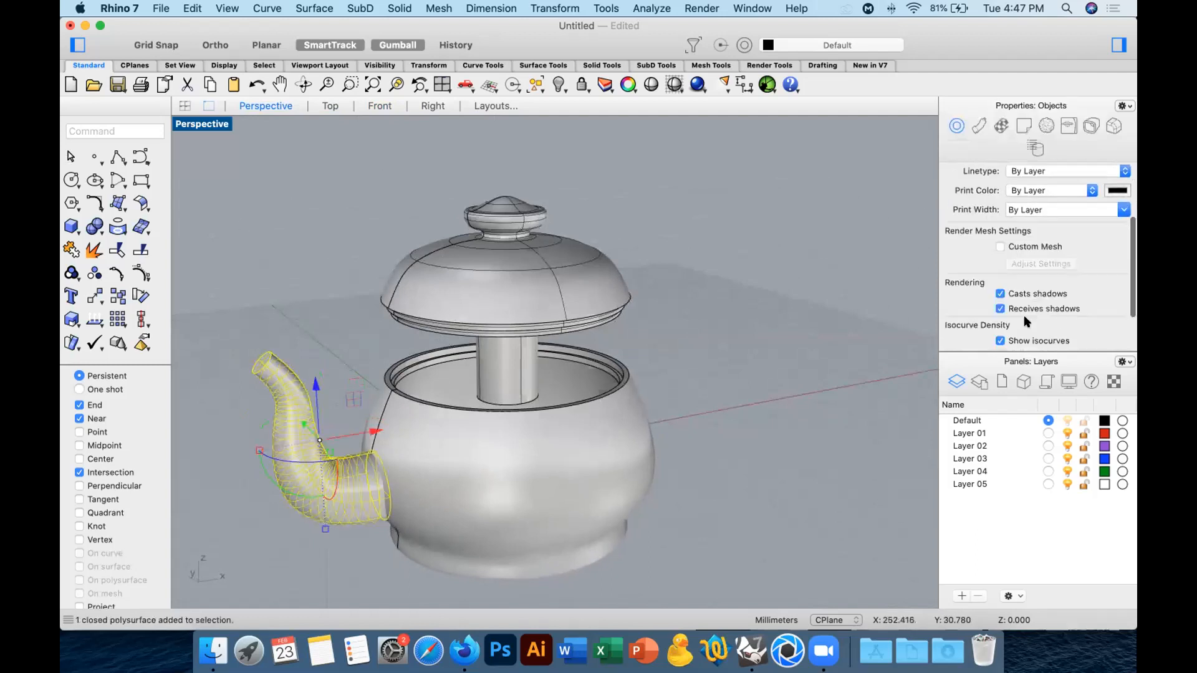
Move the spout slightly toward the vessel in the Top view so its base passes through the wall, and check it in Perspective.
{"action": "left_click", "coordinate": [330, 109]}
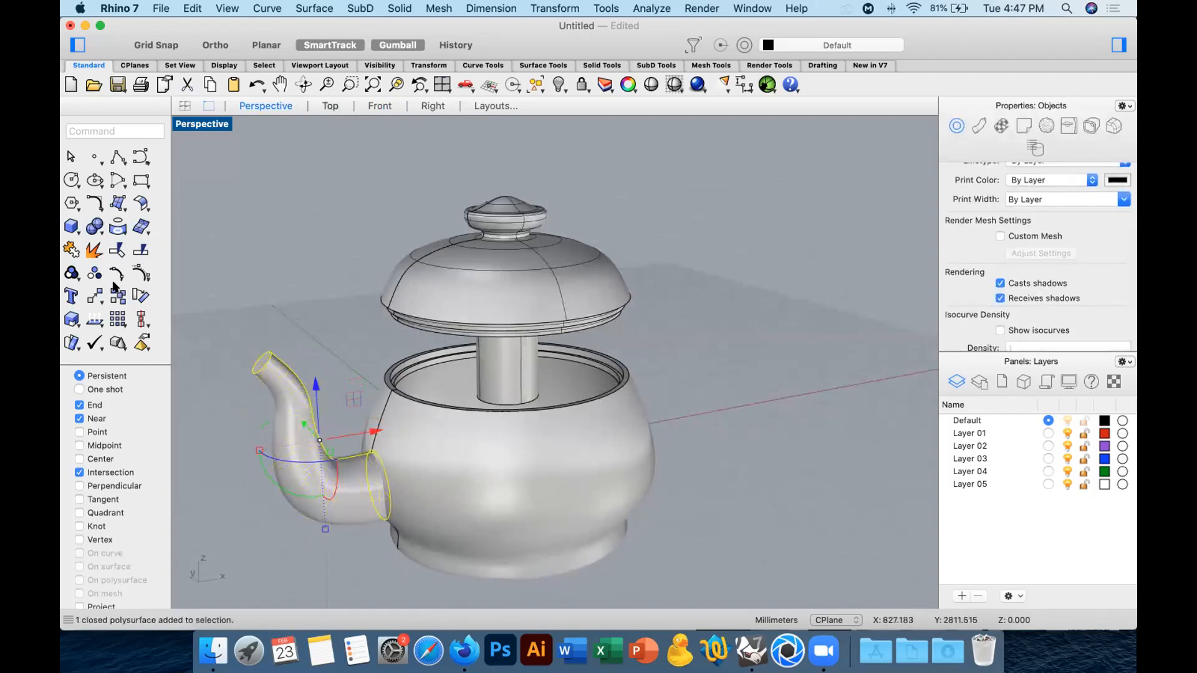
{"action": "left_click", "coordinate": [92, 297]}
{"action": "scroll", "coordinate": [510, 287], "scroll_direction": "down", "scroll_amount": 10}
{"action": "left_click", "coordinate": [287, 181]}
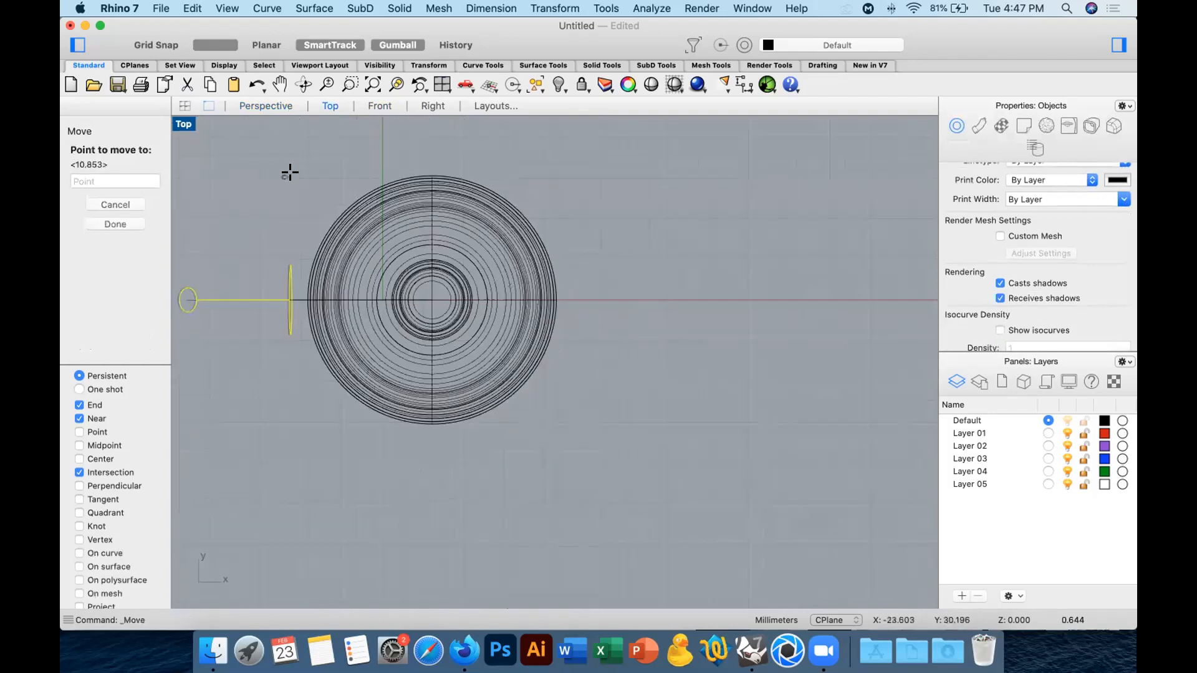
{"action": "left_click", "coordinate": [306, 180]}
{"action": "left_click", "coordinate": [265, 106]}
{"action": "left_click", "coordinate": [702, 281]}
{"action": "right_click_drag", "start_coordinate": [702, 282], "coordinate": [496, 367]}
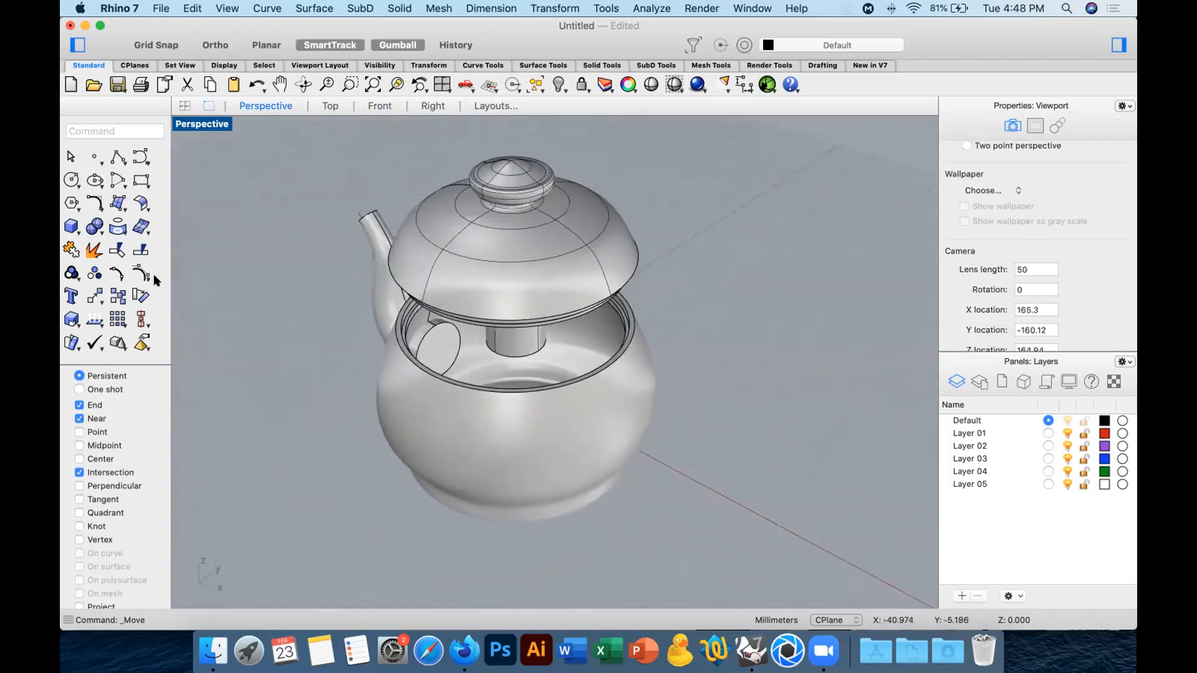
Extract the two end-cap surfaces of the spout, one inside the vessel and one at the tip.
{"action": "left_click", "coordinate": [92, 252]}
{"action": "right_click_drag", "start_coordinate": [396, 308], "coordinate": [365, 427]}
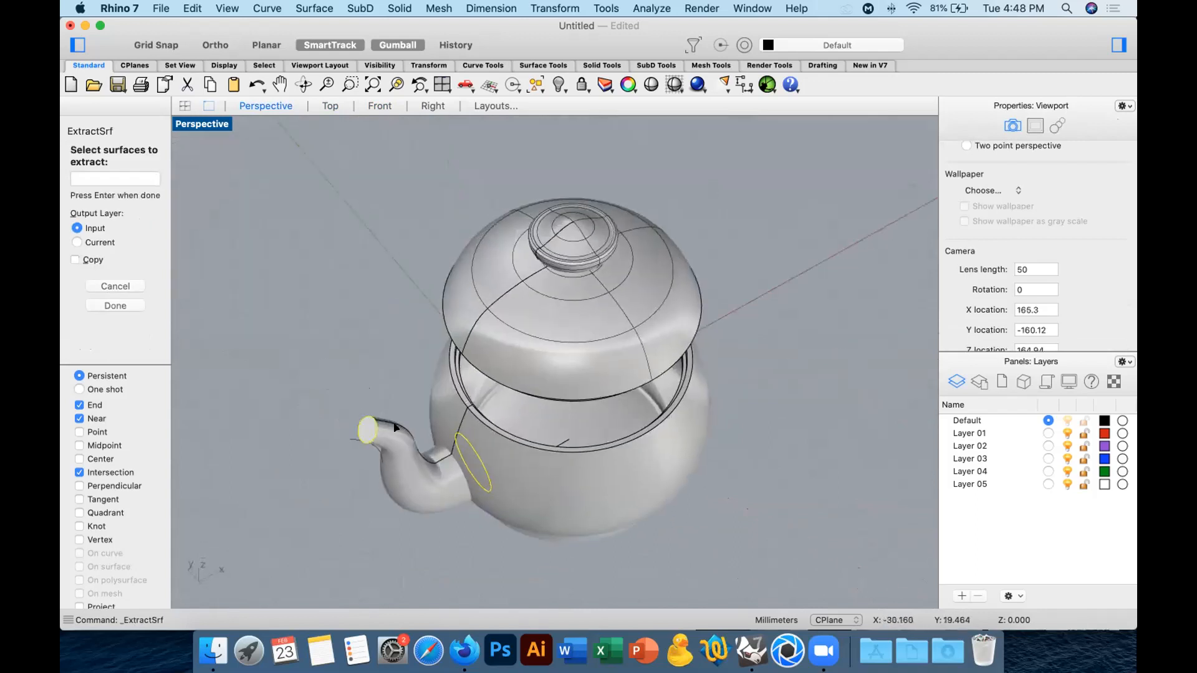
{"action": "key", "text": "Return"}
Try deleting the extracted spout end caps, and undo the deletion.
{"action": "key", "text": "Delete"}
{"action": "right_click_drag", "start_coordinate": [395, 427], "coordinate": [296, 407]}
{"action": "key", "text": "super+z"}
Delete the extracted end-cap surface inside the vessel and the leftover geometry at the spout's tip.
{"action": "right_click_drag", "start_coordinate": [414, 413], "coordinate": [445, 334]}
{"action": "left_click", "coordinate": [445, 335]}
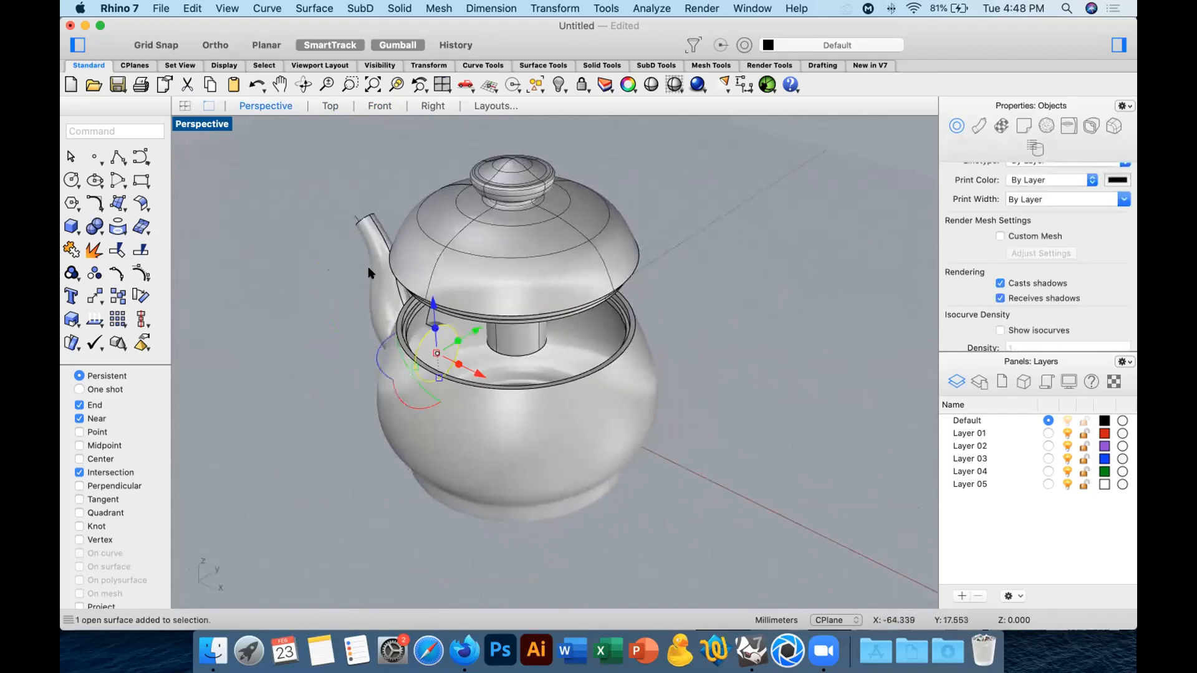
{"action": "right_click_drag", "start_coordinate": [246, 278], "coordinate": [353, 394]}
{"action": "key", "text": "Delete"}
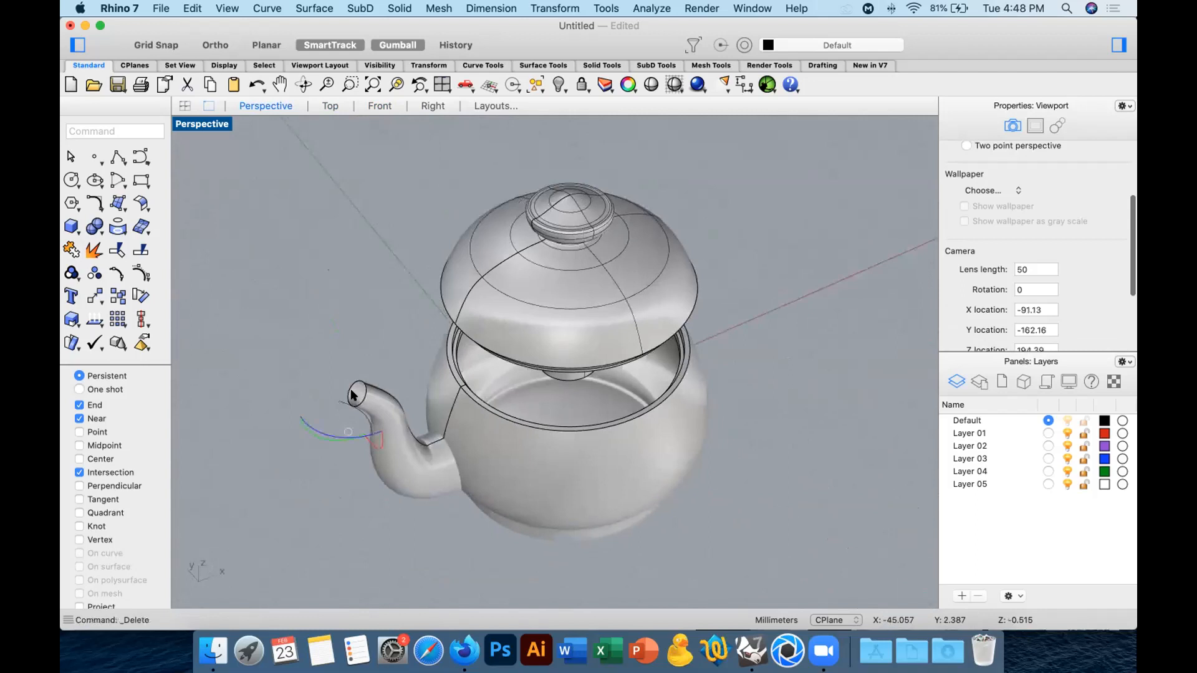
{"action": "left_click", "coordinate": [340, 403]}
{"action": "key", "text": "Delete"}
Move the spout slightly farther into the vessel wall in the Top view and check its base in Perspective.
{"action": "left_click", "coordinate": [373, 412]}
{"action": "right_click_drag", "start_coordinate": [444, 349], "coordinate": [333, 280]}
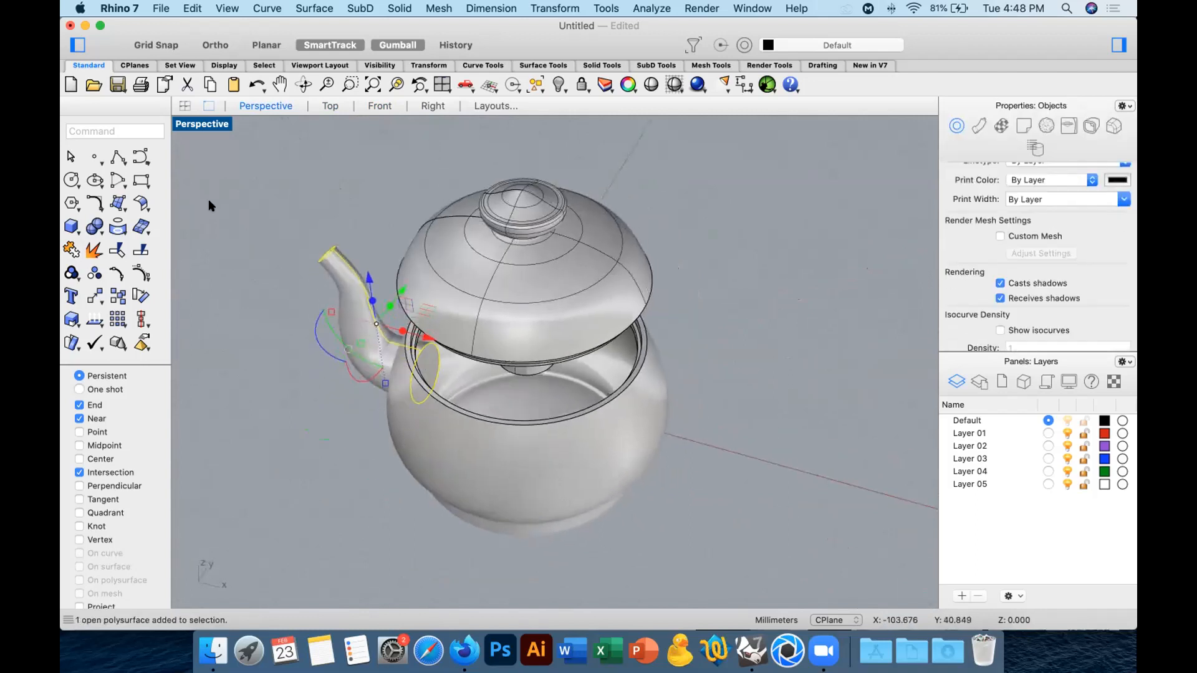
{"action": "left_click", "coordinate": [327, 106]}
{"action": "left_click", "coordinate": [94, 290]}
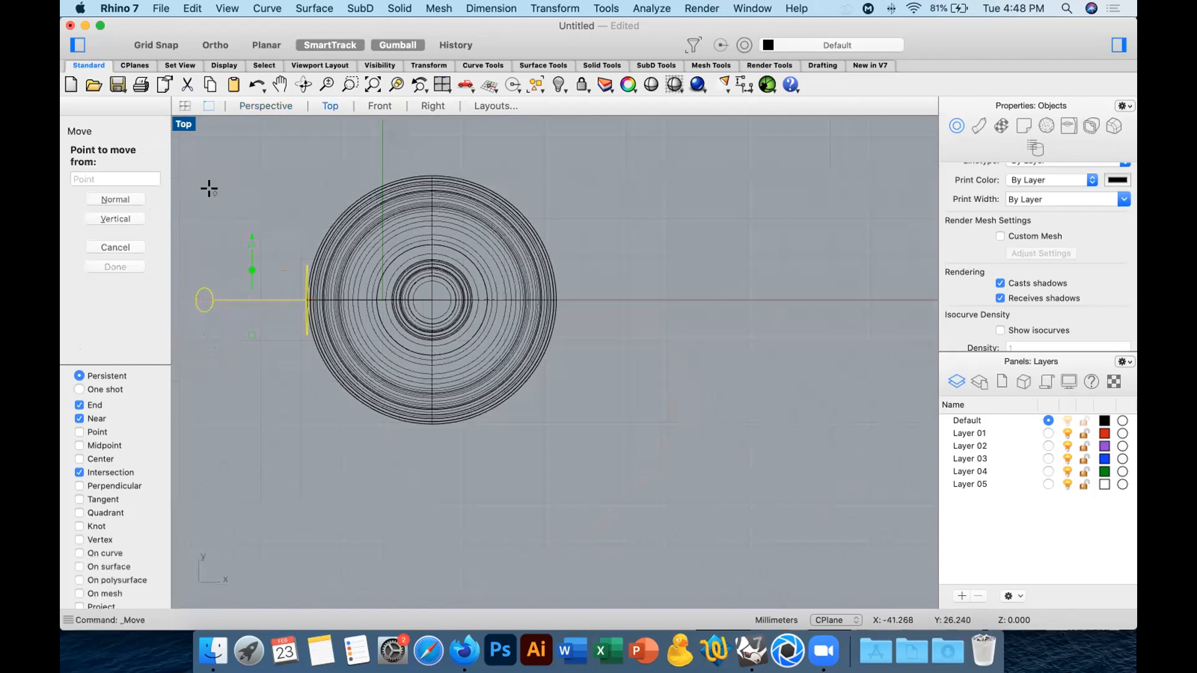
{"action": "left_click", "coordinate": [214, 192]}
{"action": "left_click", "coordinate": [223, 188]}
{"action": "left_click", "coordinate": [274, 105]}
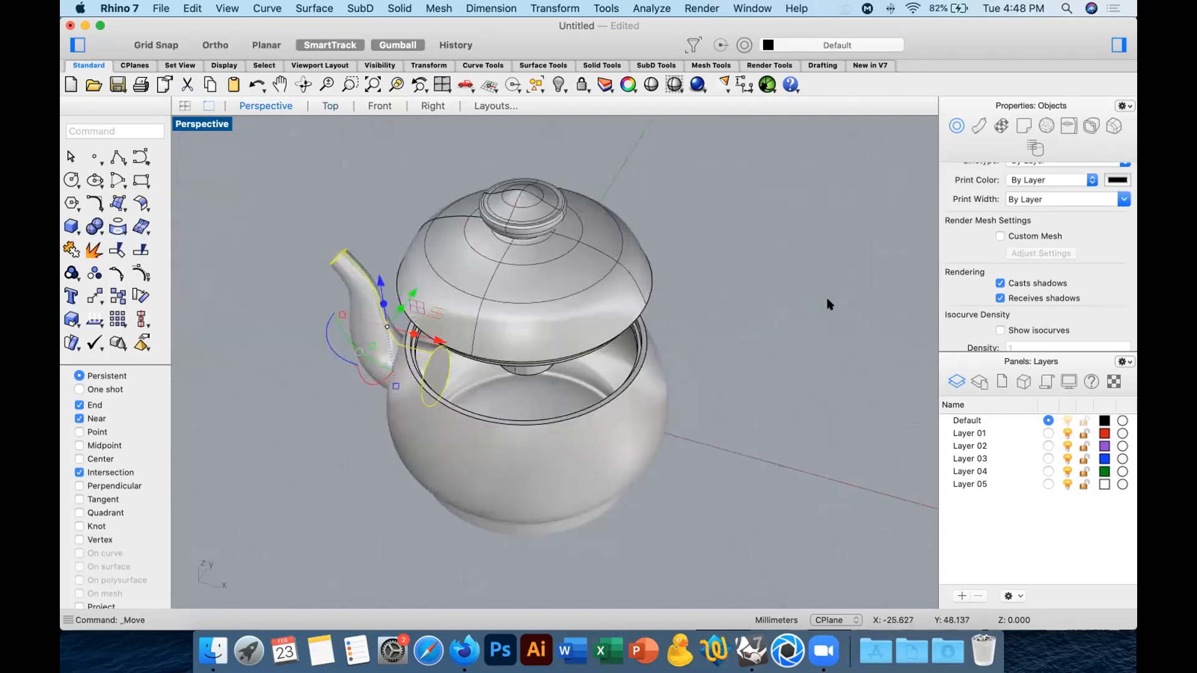
{"action": "mouse_move", "coordinate": [784, 319]}
{"action": "right_mouse_down"}
{"action": "mouse_move", "coordinate": [729, 324]}
{"action": "mouse_move", "coordinate": [793, 333]}
{"action": "right_mouse_up"}
{"action": "scroll", "coordinate": [445, 315], "scroll_direction": "up", "scroll_amount": 10}
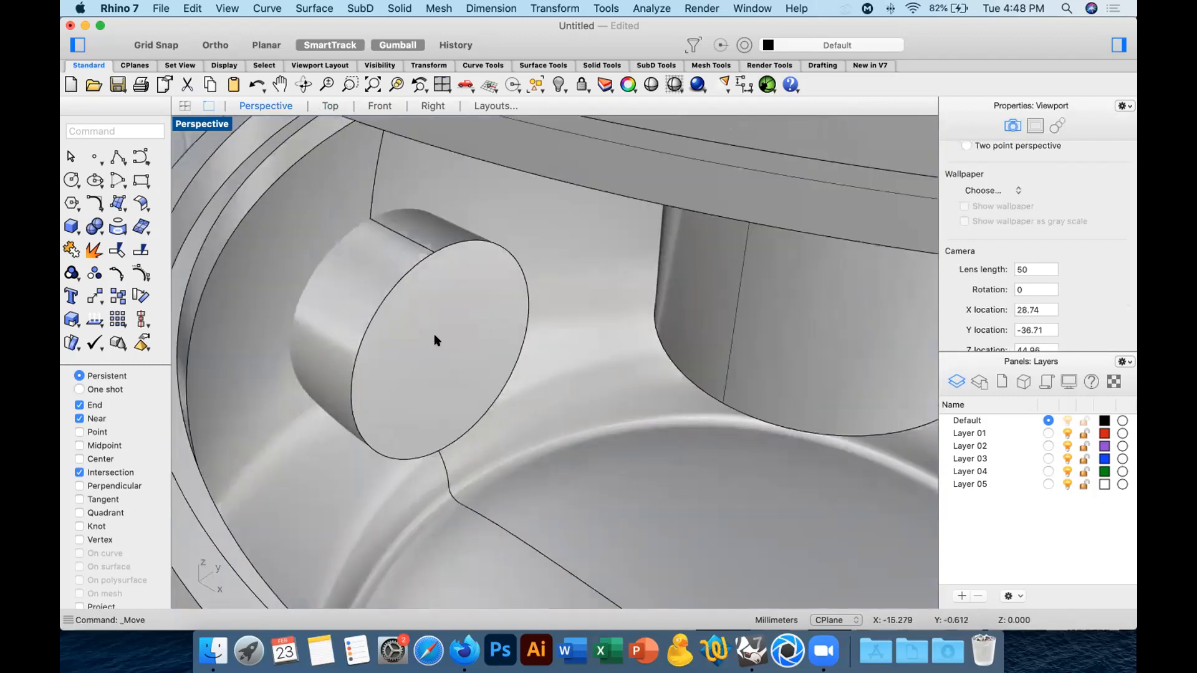
Try joining the spout and the vessel with a Boolean union, and undo it.
{"action": "left_click", "coordinate": [435, 340]}
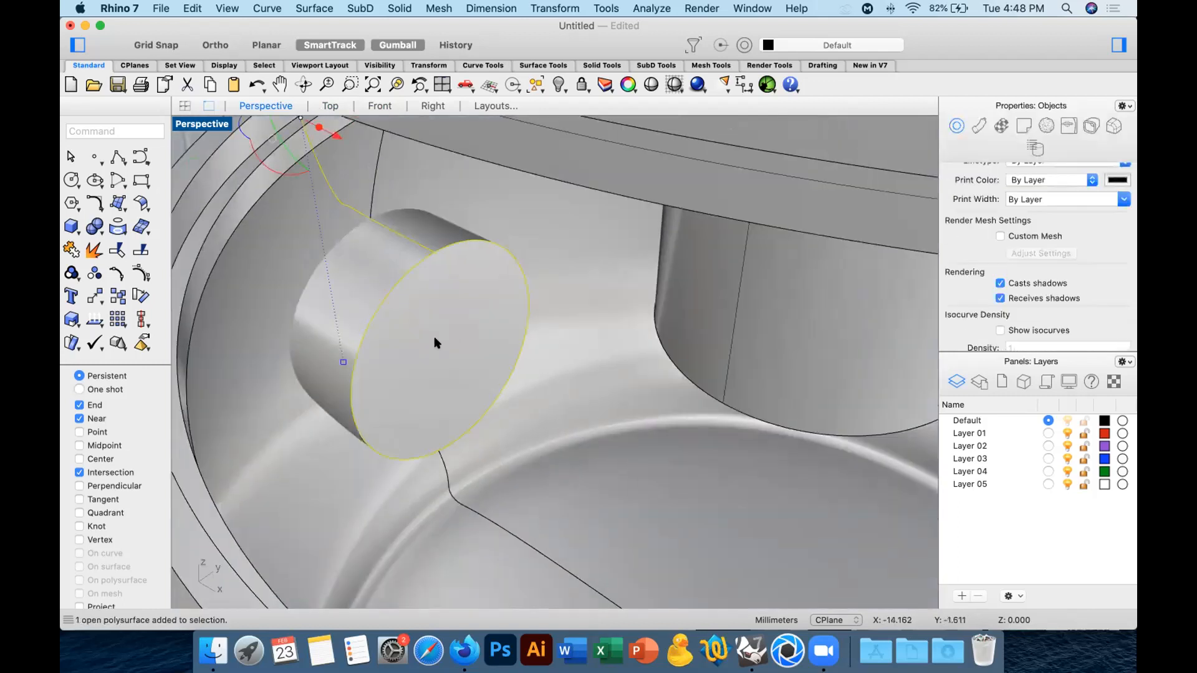
{"action": "left_click", "coordinate": [256, 382], "text": "shift"}
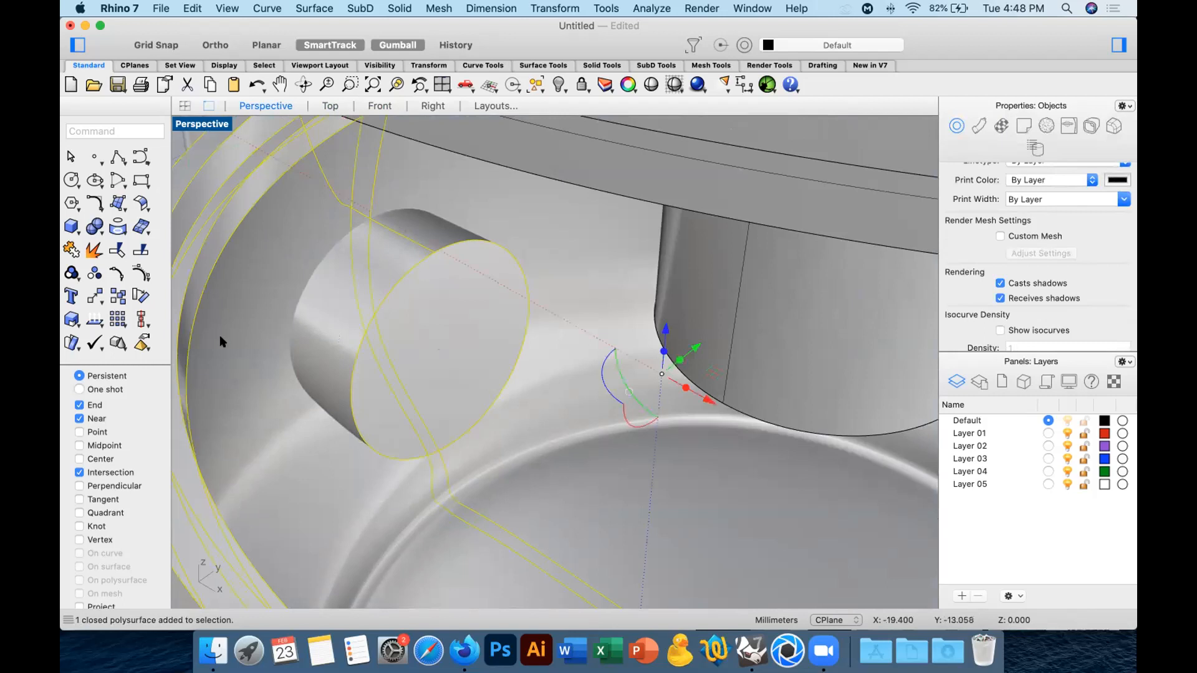
{"action": "scroll", "coordinate": [304, 277], "scroll_direction": "down", "scroll_amount": 5}
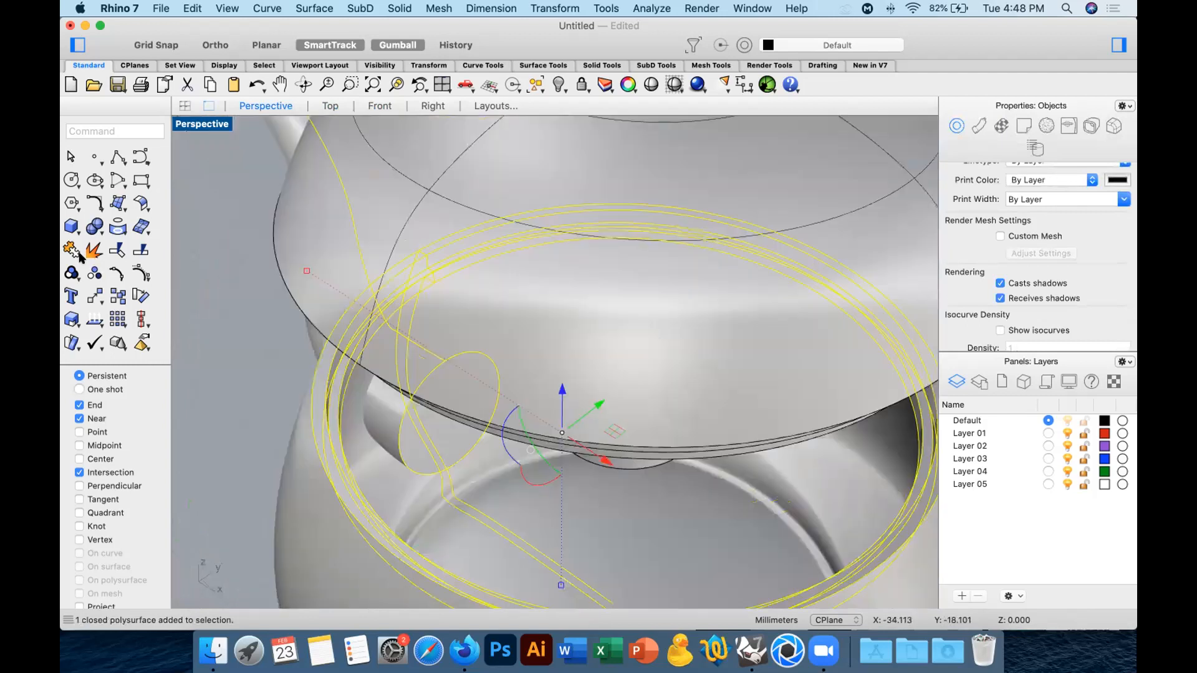
{"action": "left_click", "coordinate": [95, 228]}
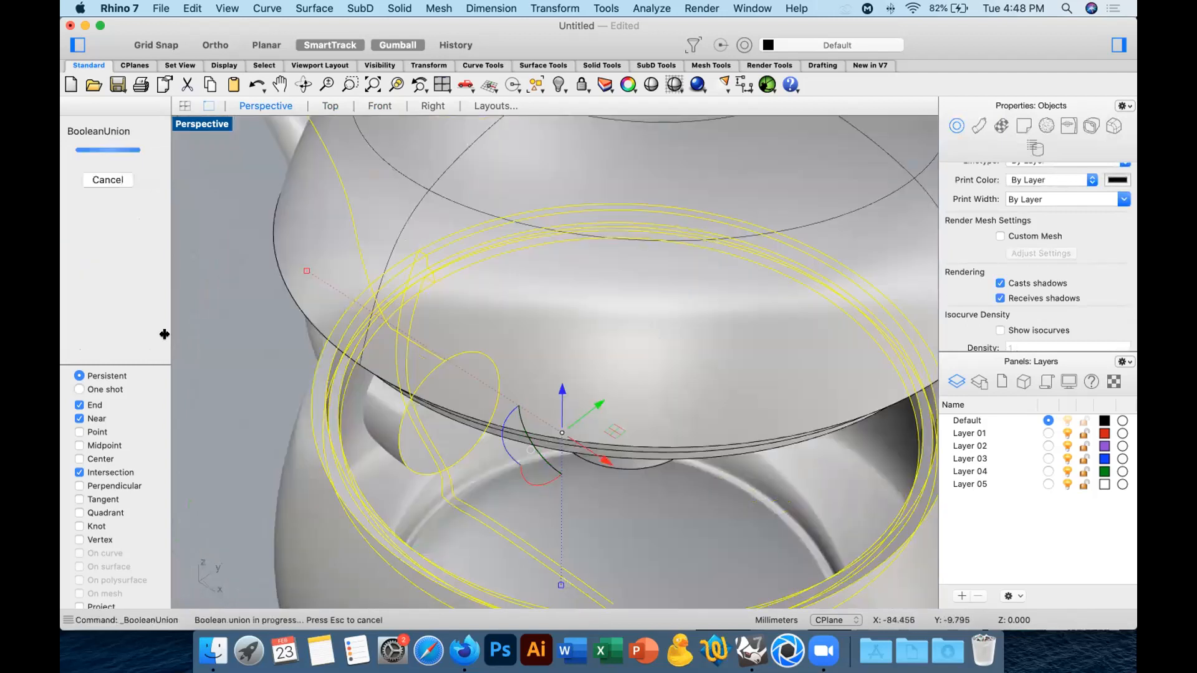
{"action": "left_click", "coordinate": [217, 363]}
{"action": "mouse_move", "coordinate": [387, 408]}
{"action": "right_mouse_down"}
{"action": "mouse_move", "coordinate": [400, 378]}
{"action": "mouse_move", "coordinate": [436, 397]}
{"action": "mouse_move", "coordinate": [395, 395]}
{"action": "right_mouse_up"}
{"action": "key", "text": "super+z"}
Extract the end-cap surface at the spout's tip and delete it to open the spout.
{"action": "left_click", "coordinate": [237, 394]}
{"action": "right_click_drag", "start_coordinate": [237, 394], "coordinate": [333, 394]}
{"action": "left_click", "coordinate": [118, 297]}
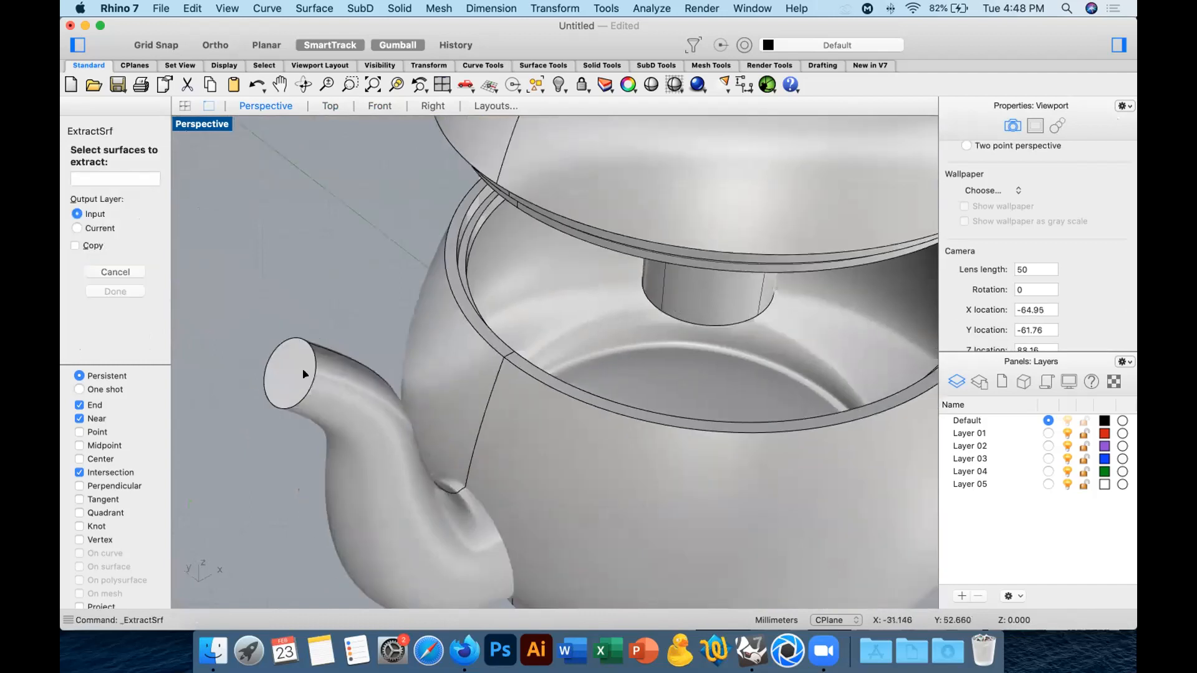
{"action": "left_click", "coordinate": [302, 371]}
{"action": "key", "text": "Return"}
{"action": "key", "text": "Delete"}
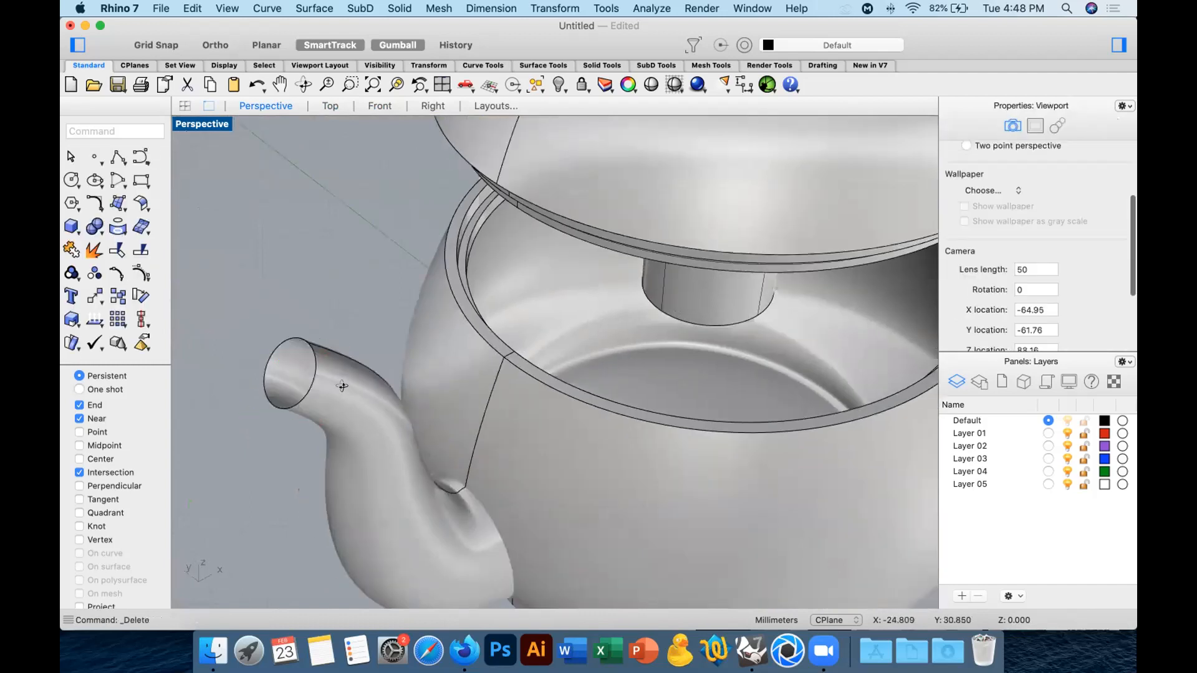
{"action": "right_click_drag", "start_coordinate": [303, 372], "coordinate": [368, 398]}
Offset the spout surfaces inward by 0.5 mm as a solid with round corners, flipping the offset direction and deleting the input.
{"action": "left_click", "coordinate": [549, 459]}
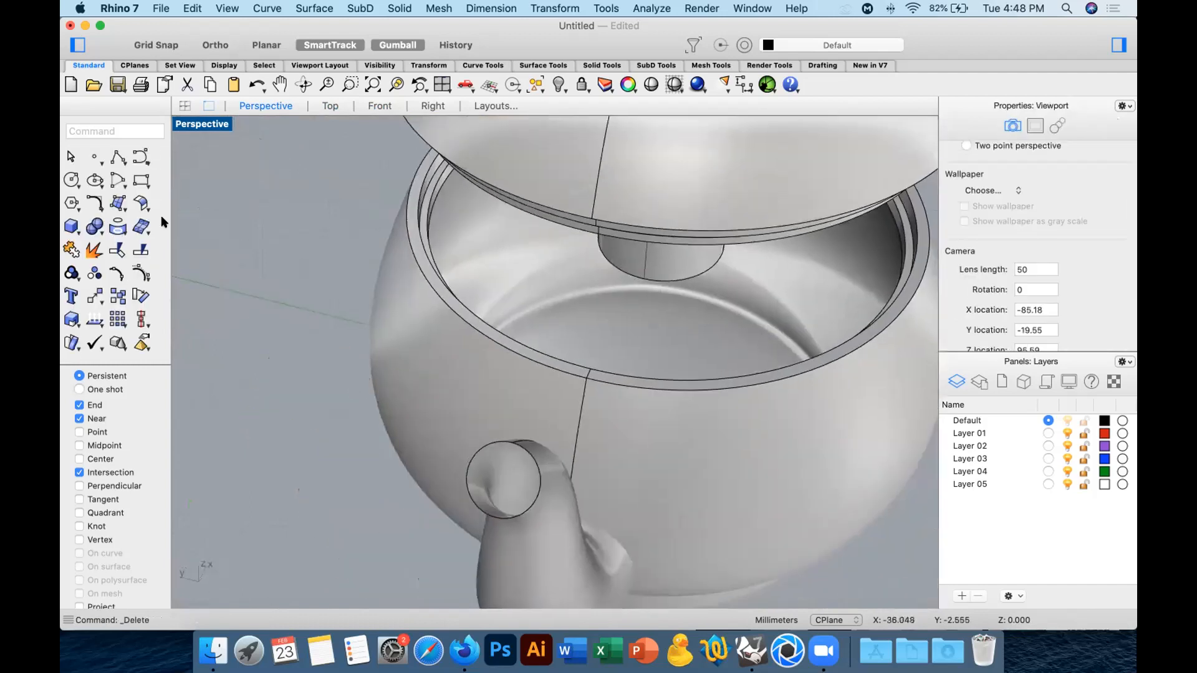
{"action": "left_click", "coordinate": [117, 204]}
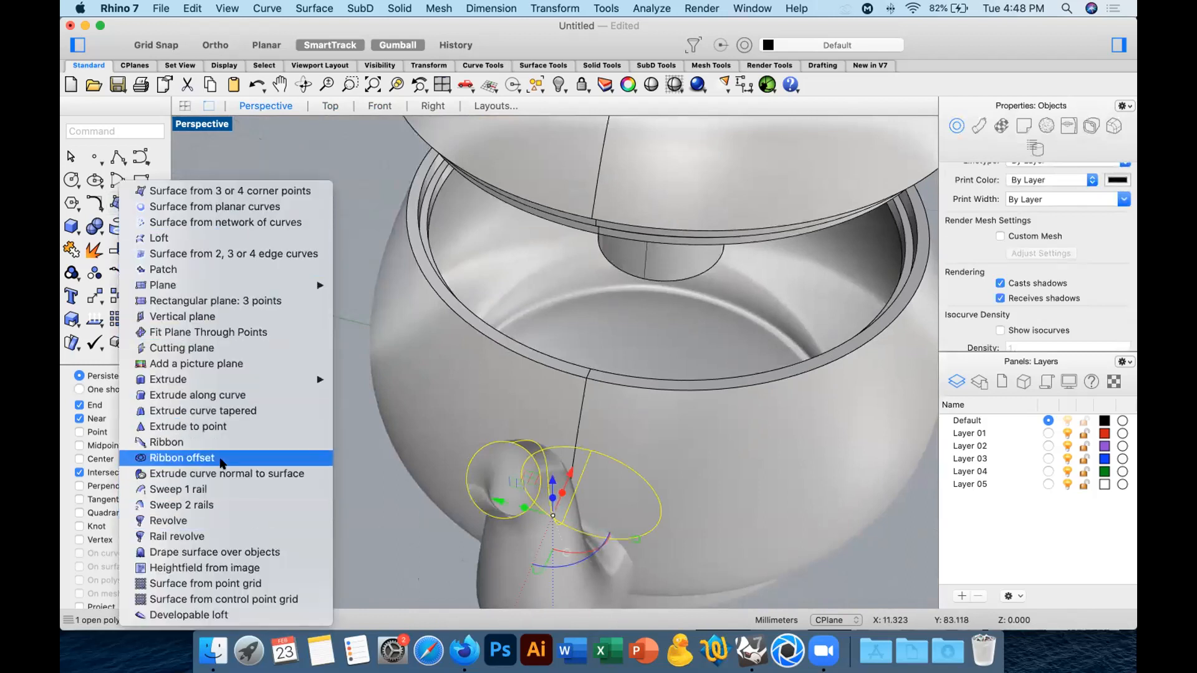
{"action": "key", "text": "Escape"}
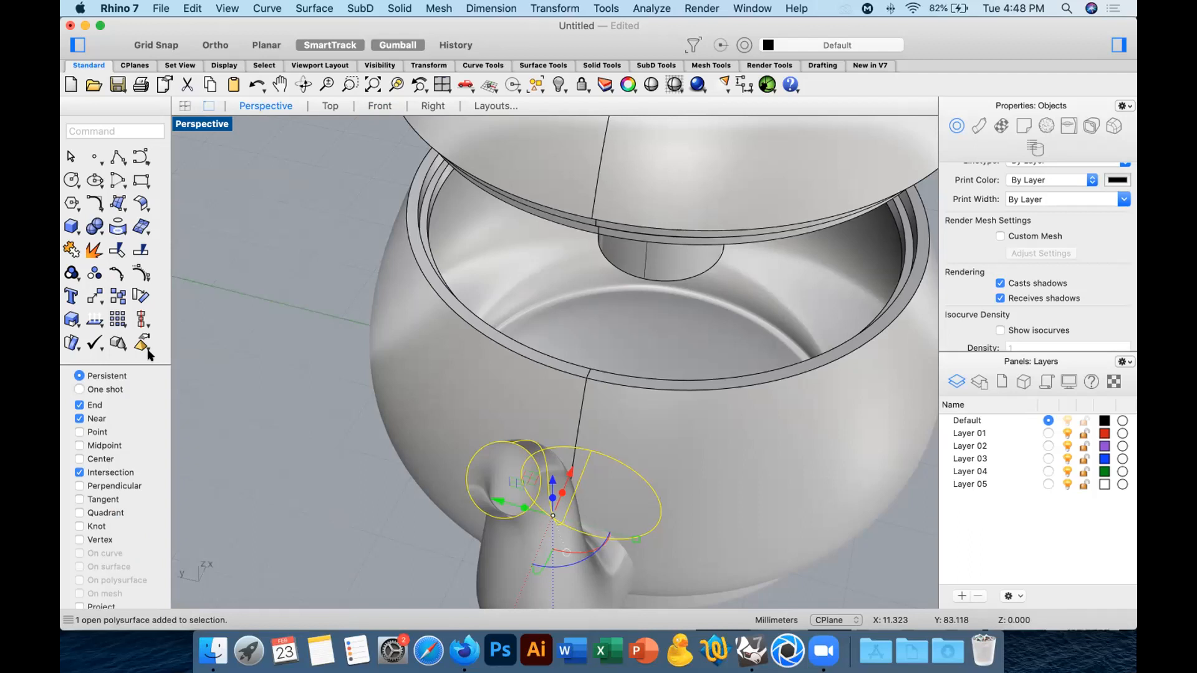
{"action": "left_click", "coordinate": [144, 205]}
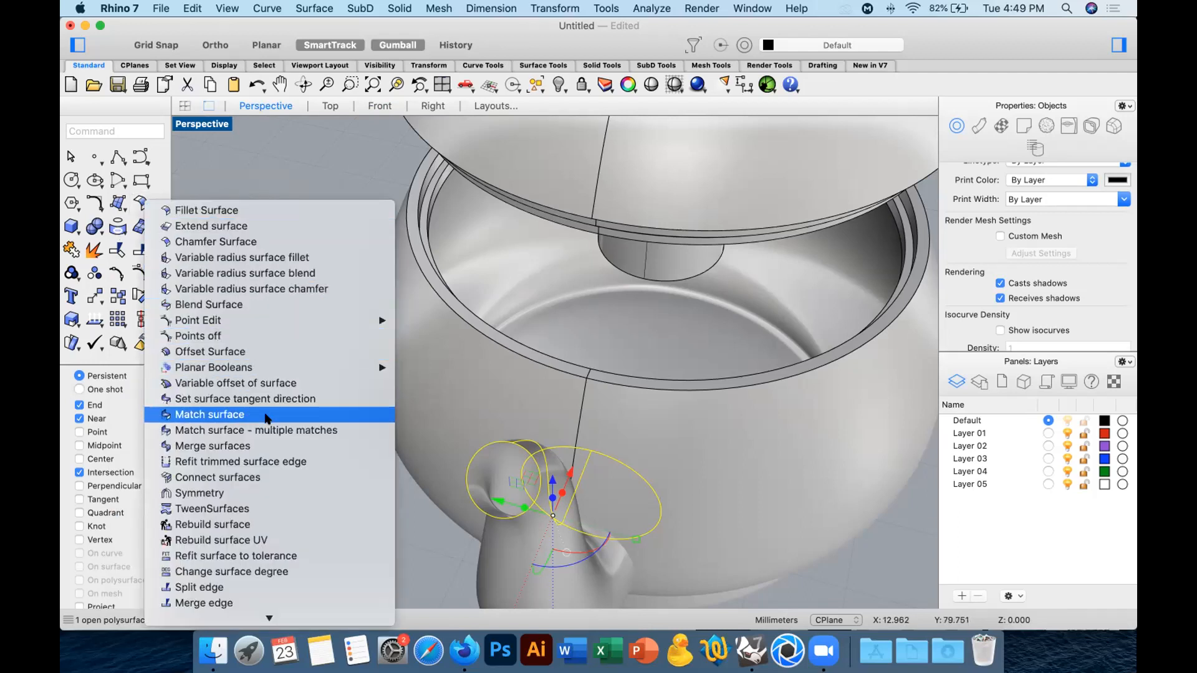
{"action": "left_click", "coordinate": [259, 352]}
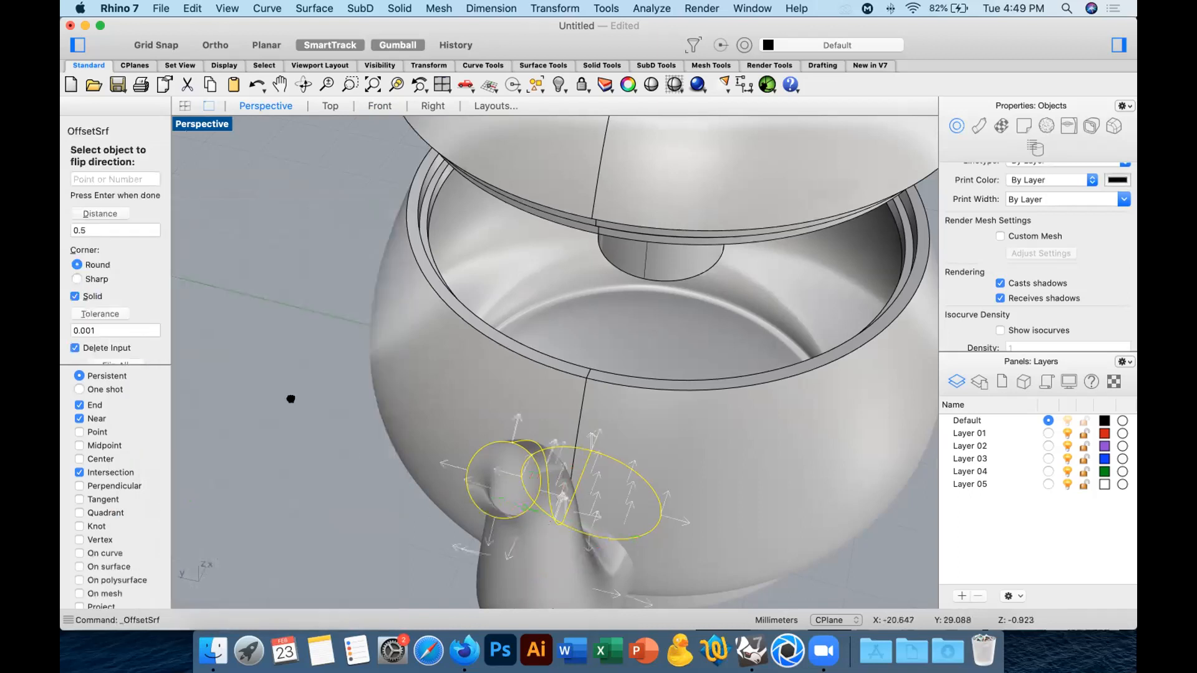
{"action": "right_click_drag", "start_coordinate": [291, 399], "coordinate": [334, 366]}
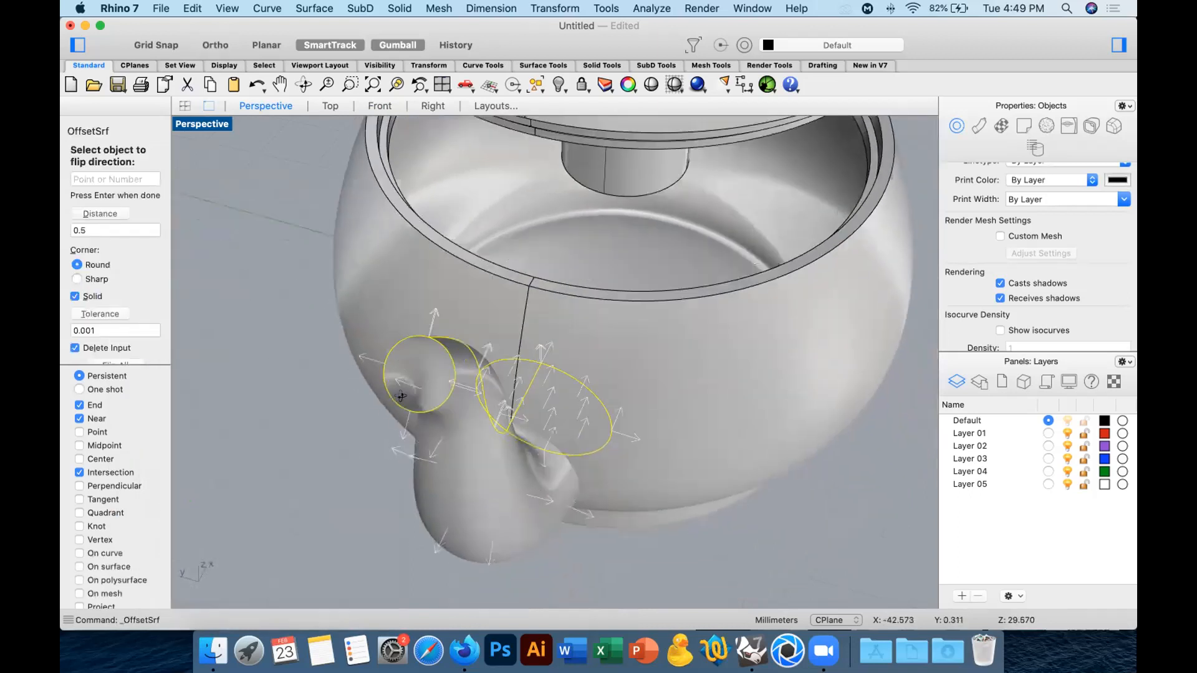
{"action": "right_click_drag", "start_coordinate": [145, 323], "coordinate": [116, 286]}
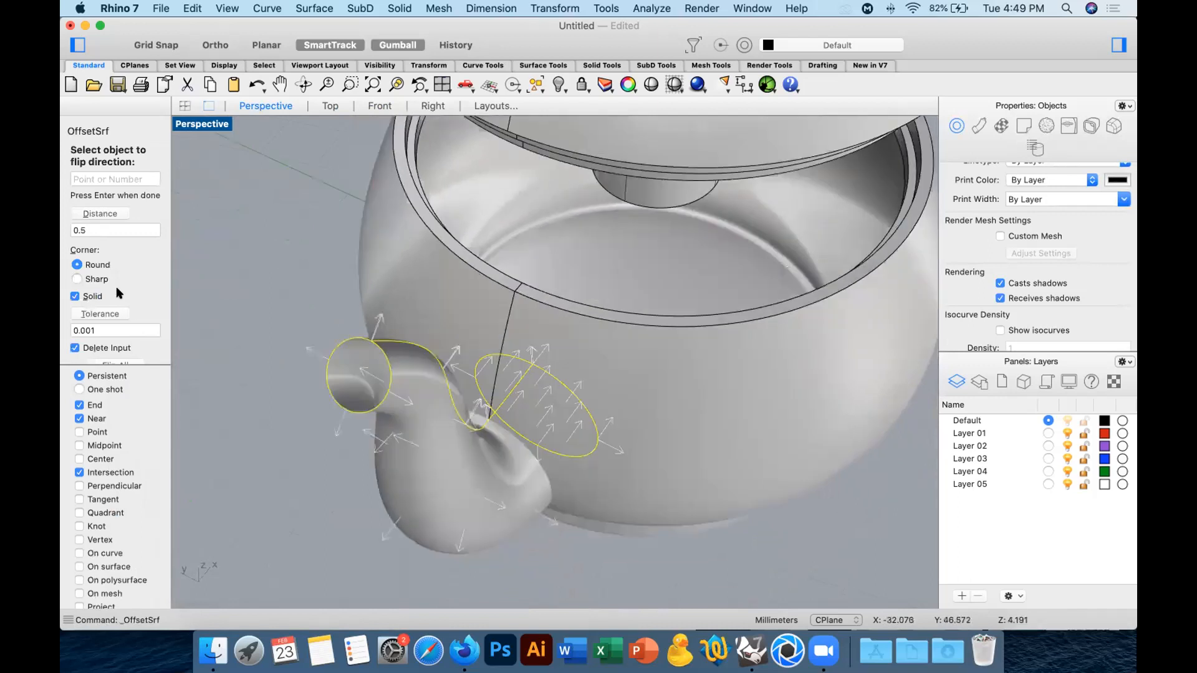
{"action": "right_click_drag", "start_coordinate": [288, 404], "coordinate": [290, 399]}
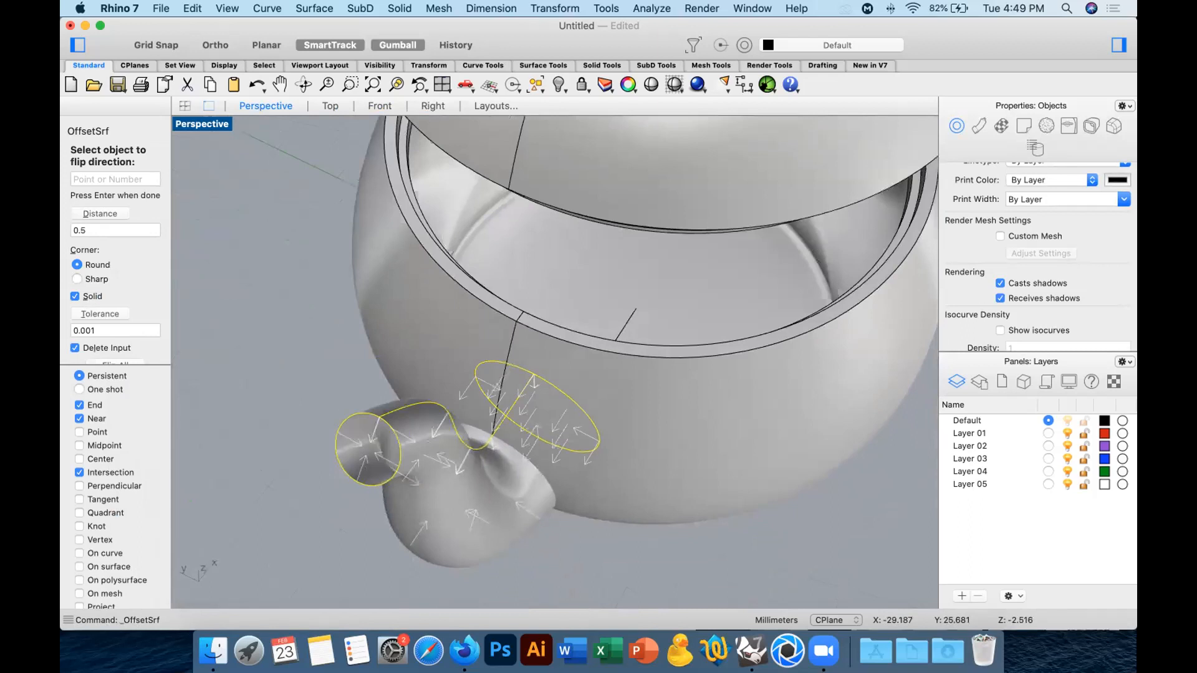
{"action": "right_click_drag", "start_coordinate": [427, 442], "coordinate": [440, 432]}
{"action": "key", "text": "Return"}
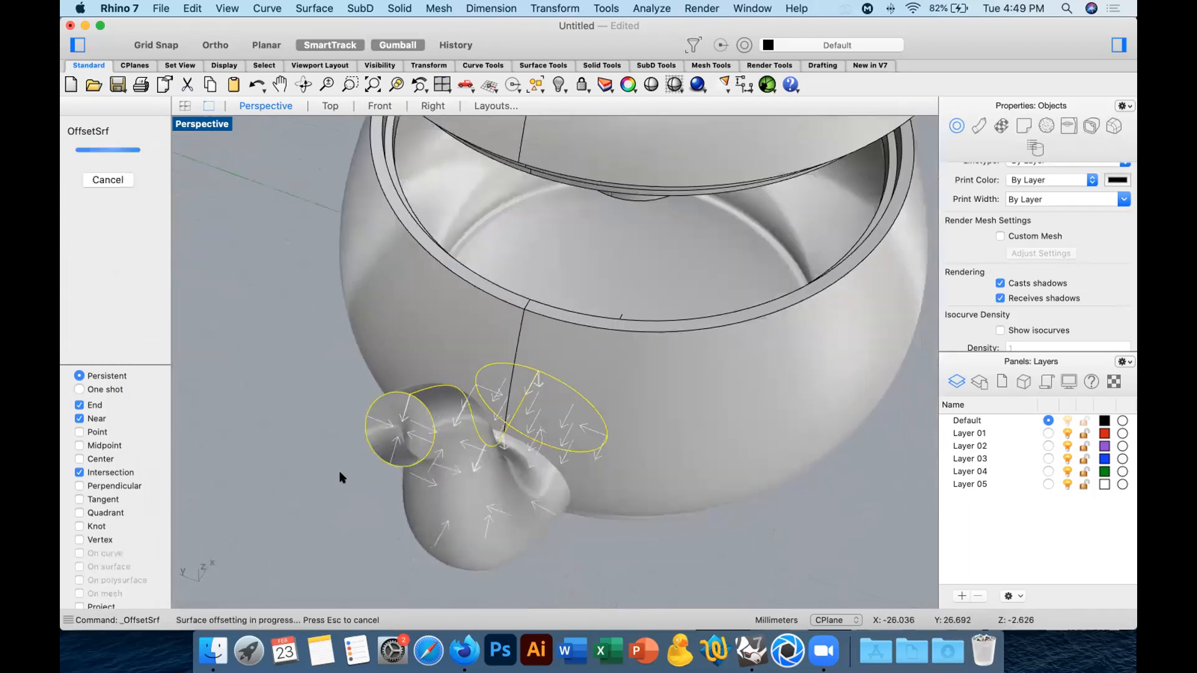
{"action": "left_click", "coordinate": [313, 439]}
{"action": "right_click_drag", "start_coordinate": [431, 458], "coordinate": [461, 442]}
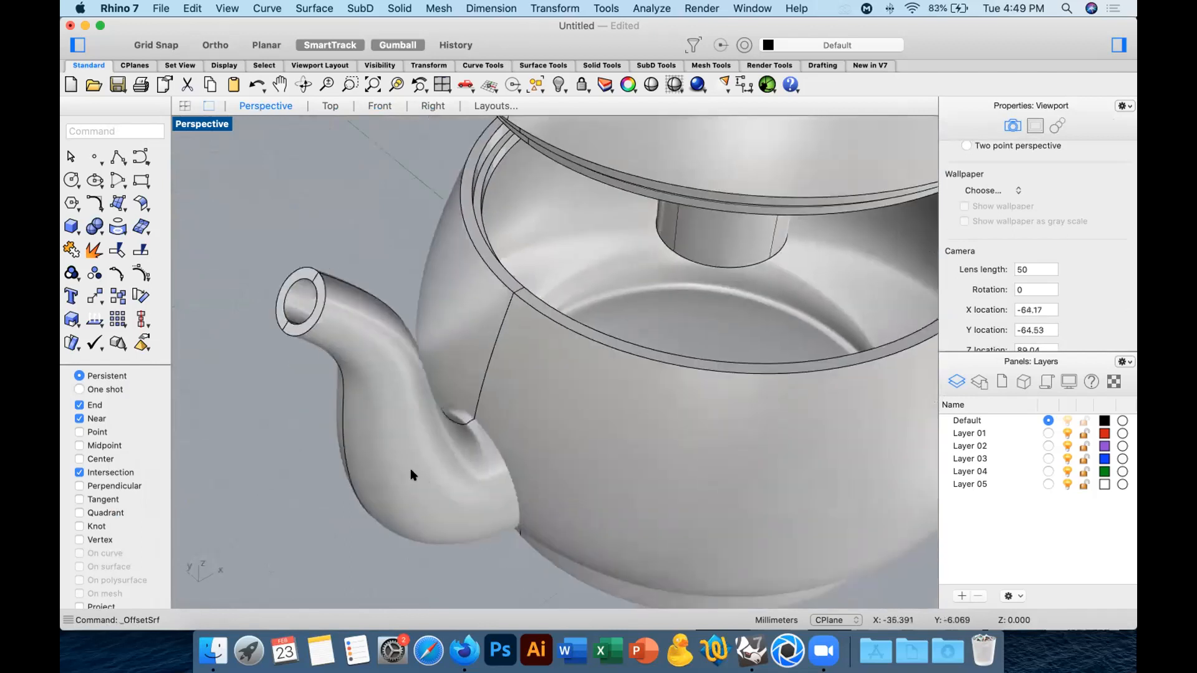
Subtract the hollow spout from the vessel with Boolean difference, keeping the spout.
{"action": "left_click", "coordinate": [461, 442]}
{"action": "right_click_drag", "start_coordinate": [451, 323], "coordinate": [441, 333]}
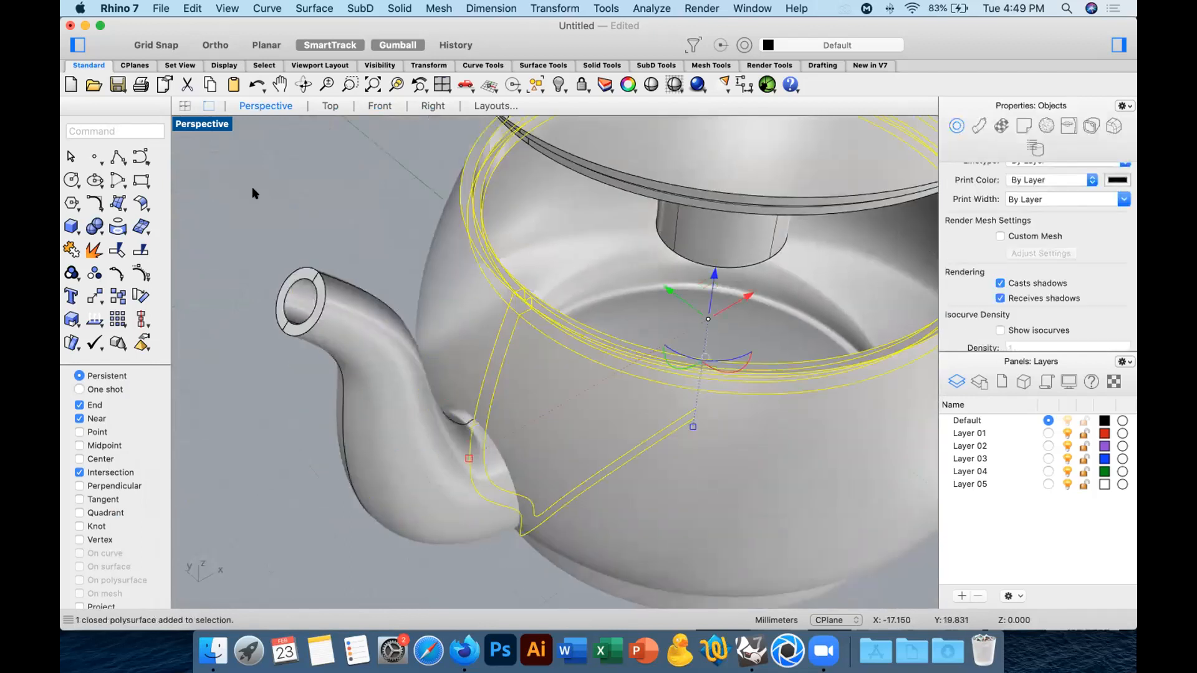
{"action": "left_click", "coordinate": [95, 226]}
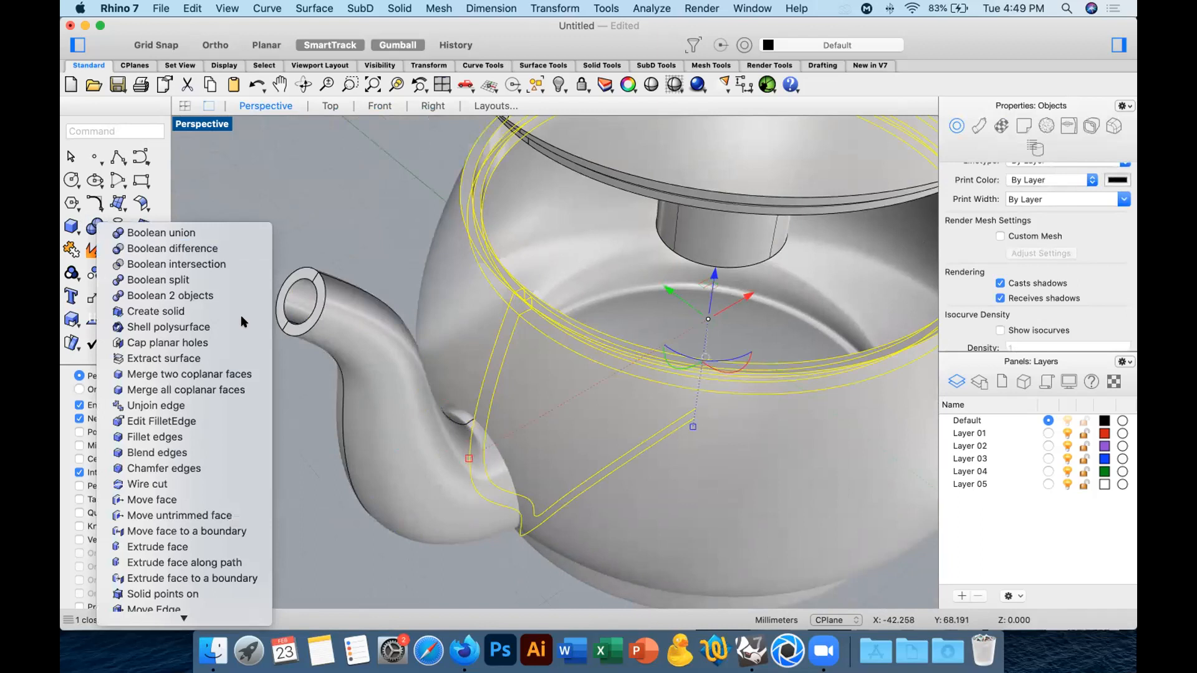
{"action": "left_click", "coordinate": [168, 249]}
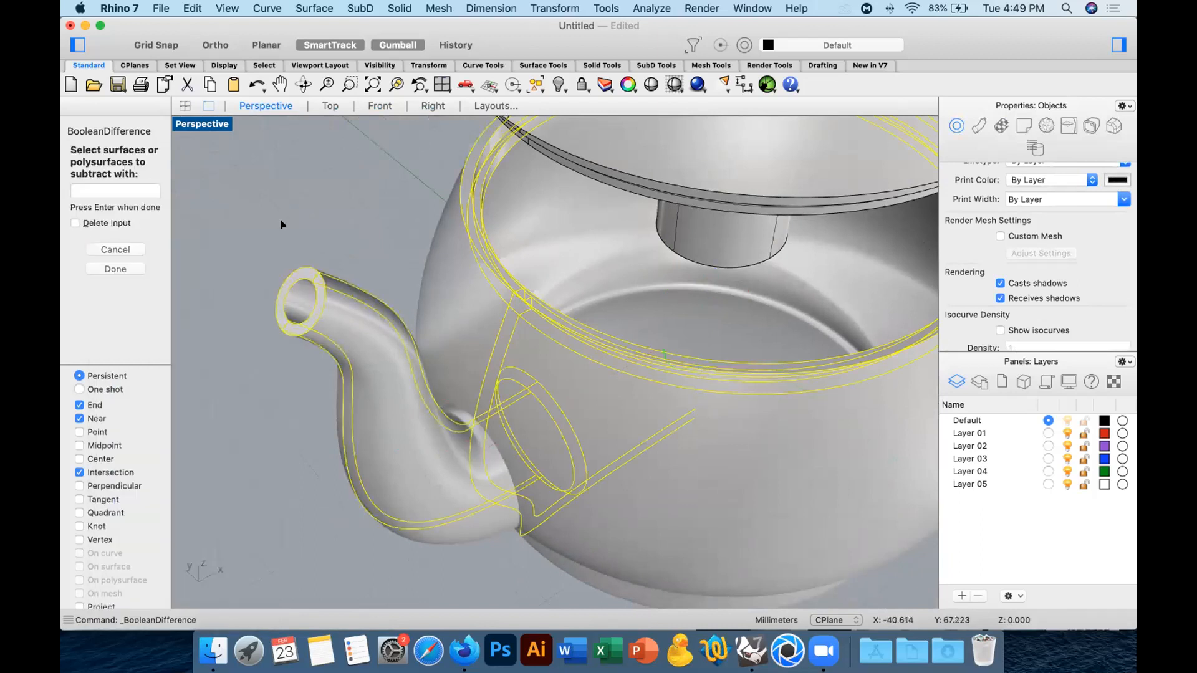
{"action": "key", "text": "Return"}
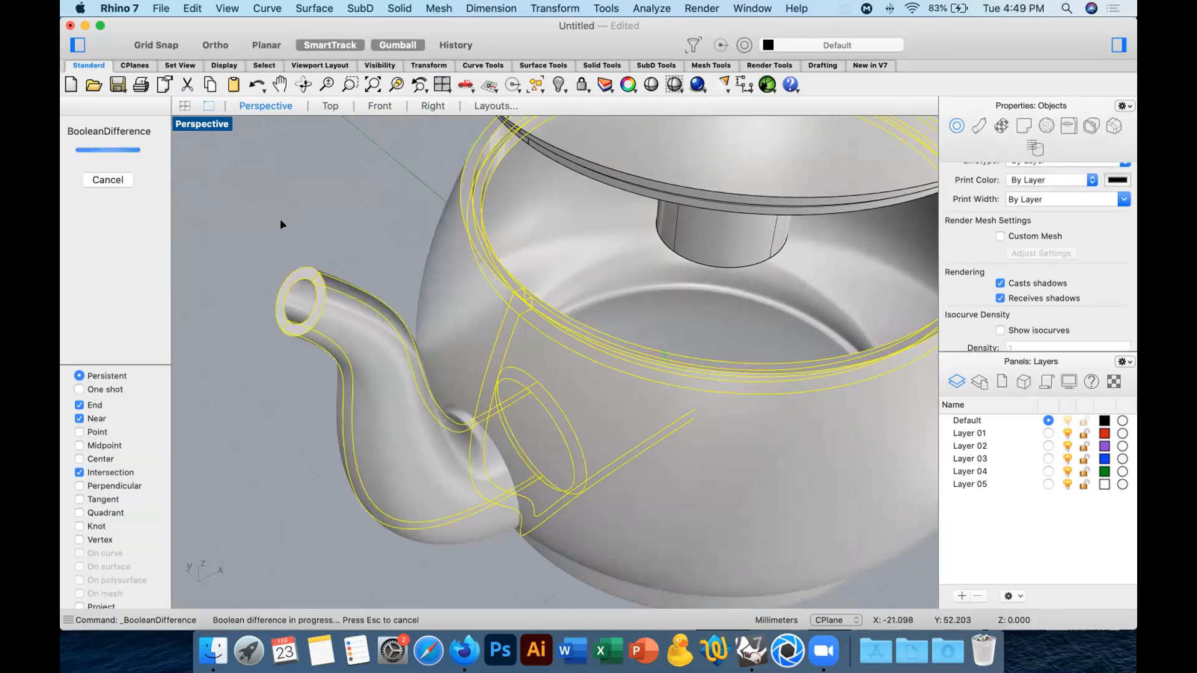
Remove the spout from the view and delete the closed plug left inside the vessel's spout opening.
{"action": "right_click_drag", "start_coordinate": [529, 562], "coordinate": [429, 455]}
{"action": "left_click", "coordinate": [429, 455]}
{"action": "key", "text": "Delete"}
{"action": "left_click", "coordinate": [469, 449]}
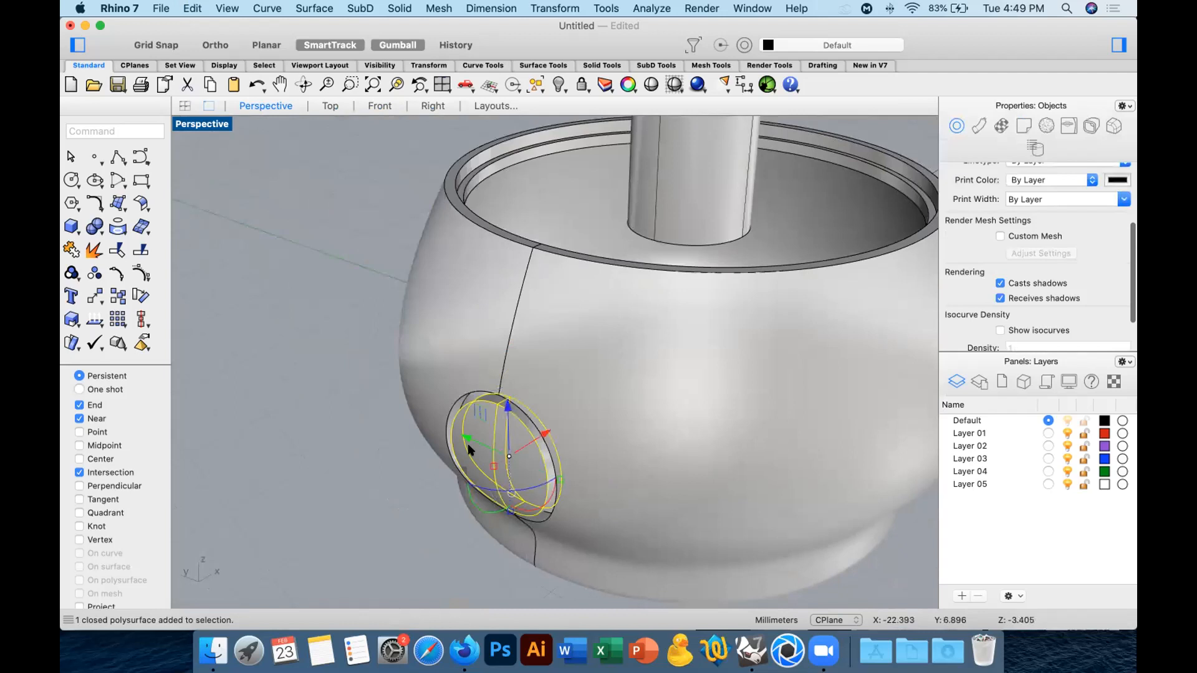
{"action": "key", "text": "Delete"}
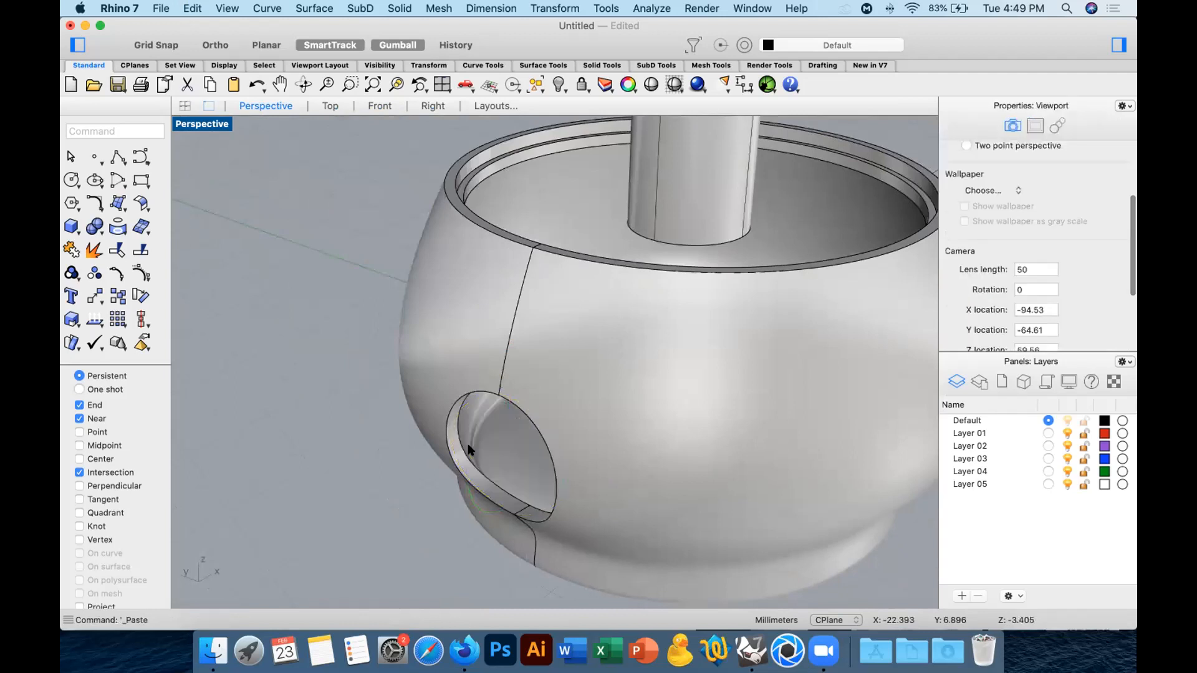
Paste the spout back in place and hide it to expose the opening in the vessel.
{"action": "key", "text": "super+v"}
{"action": "left_click", "coordinate": [324, 423]}
{"action": "right_click_drag", "start_coordinate": [400, 464], "coordinate": [391, 413]}
{"action": "left_click", "coordinate": [392, 413]}
{"action": "key", "text": "super+h"}
Extract the ring-shaped wall surfaces around the vessel's spout opening and delete them.
{"action": "right_click_drag", "start_coordinate": [482, 324], "coordinate": [512, 264]}
{"action": "right_click", "coordinate": [94, 250]}
{"action": "scroll", "coordinate": [447, 334], "scroll_direction": "up", "scroll_amount": 7}
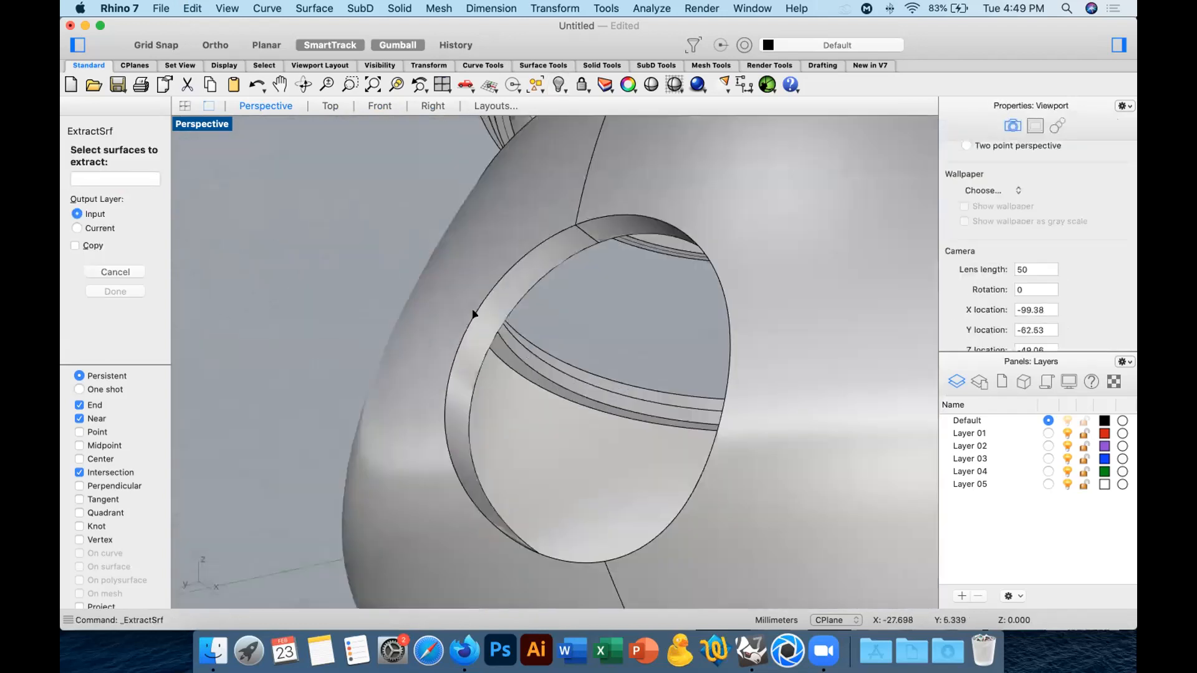
{"action": "left_click", "coordinate": [485, 297]}
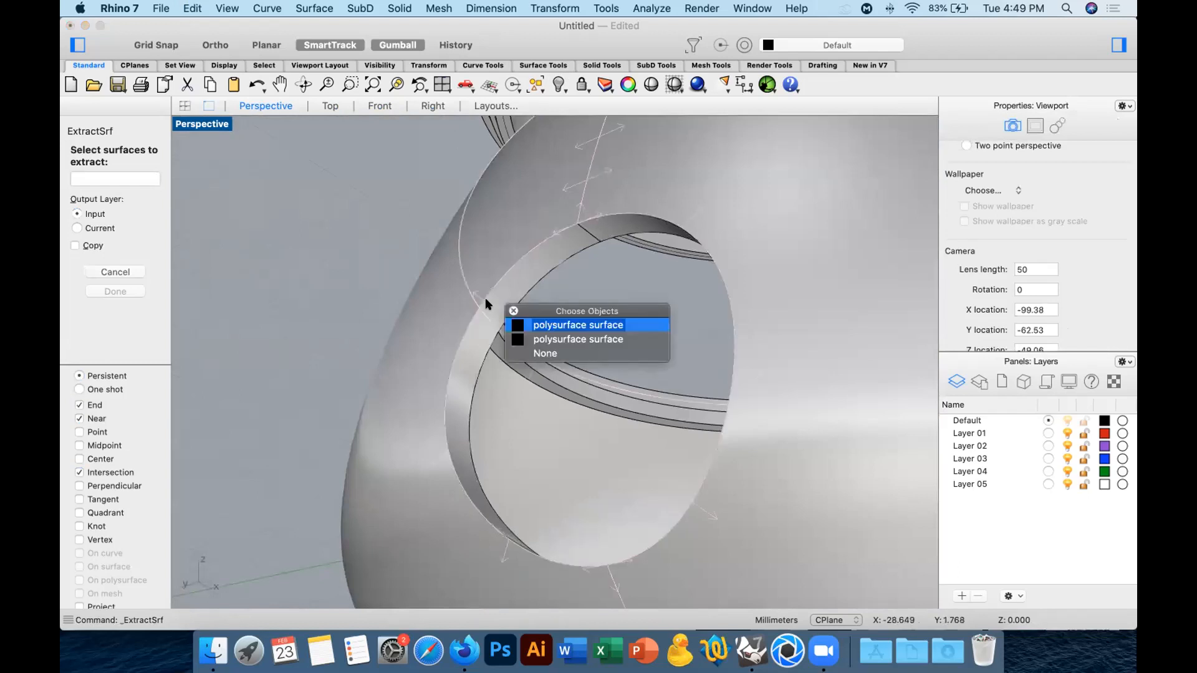
{"action": "left_click", "coordinate": [563, 340]}
{"action": "key", "text": "Return"}
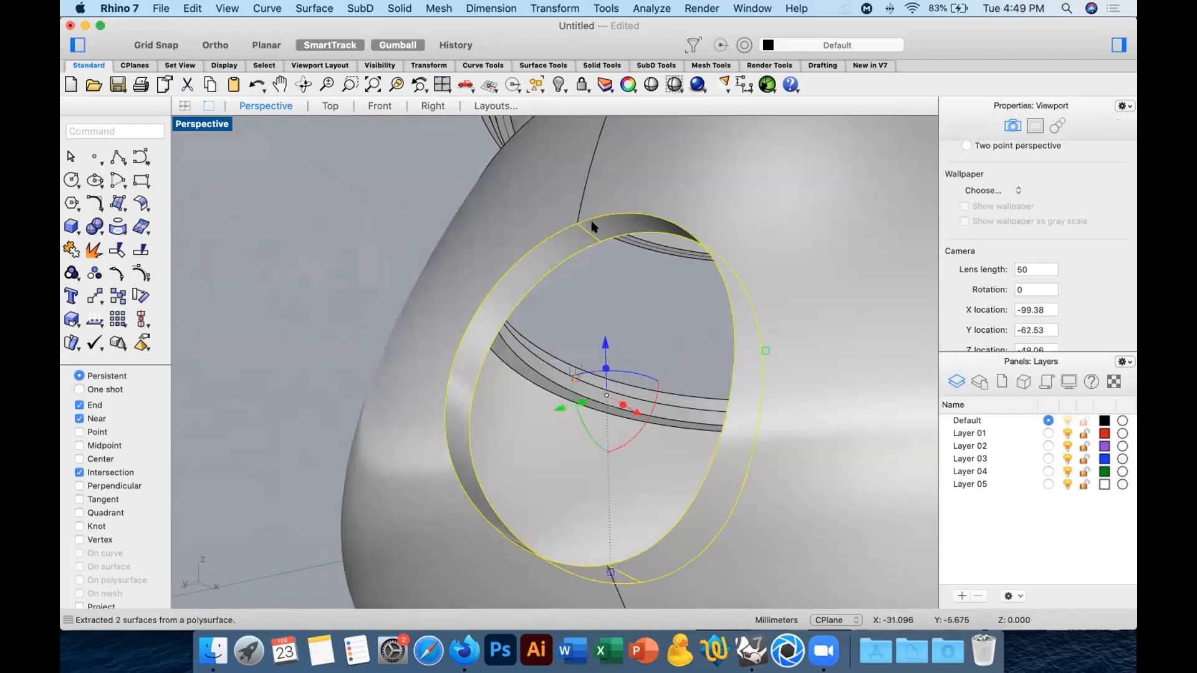
{"action": "key", "text": "Delete"}
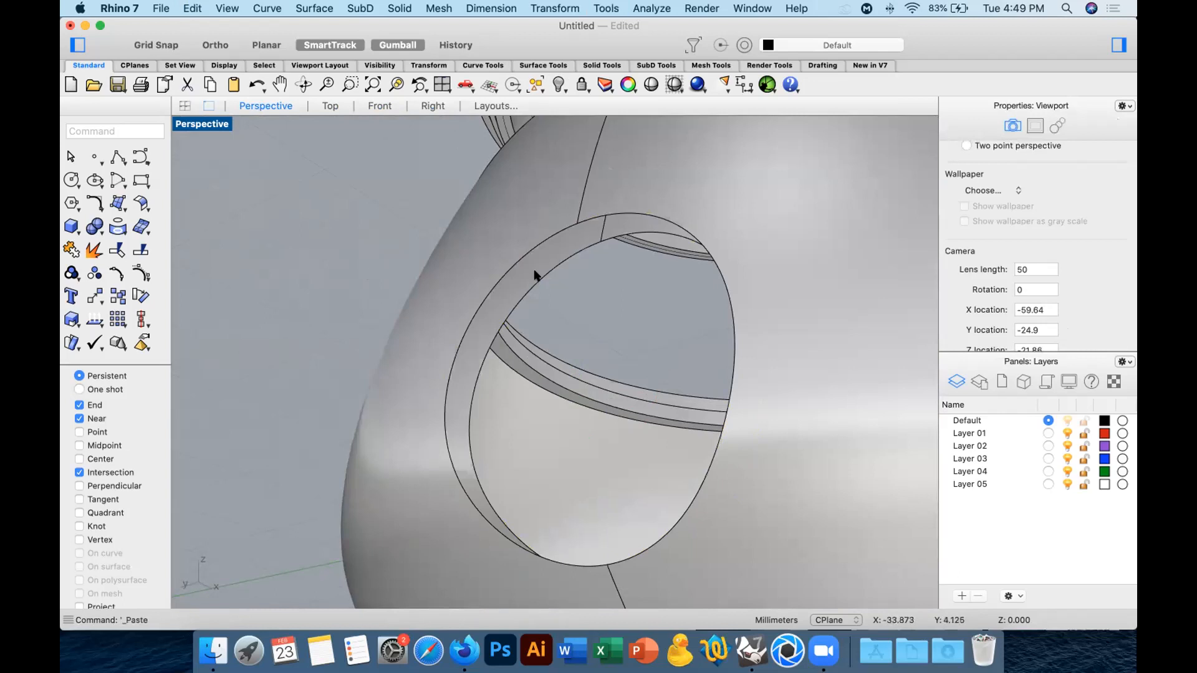
Paste the spout again, show the hidden one, and delete the duplicate spout.
{"action": "key", "text": "super+v"}
{"action": "key", "text": "alt+super+h"}
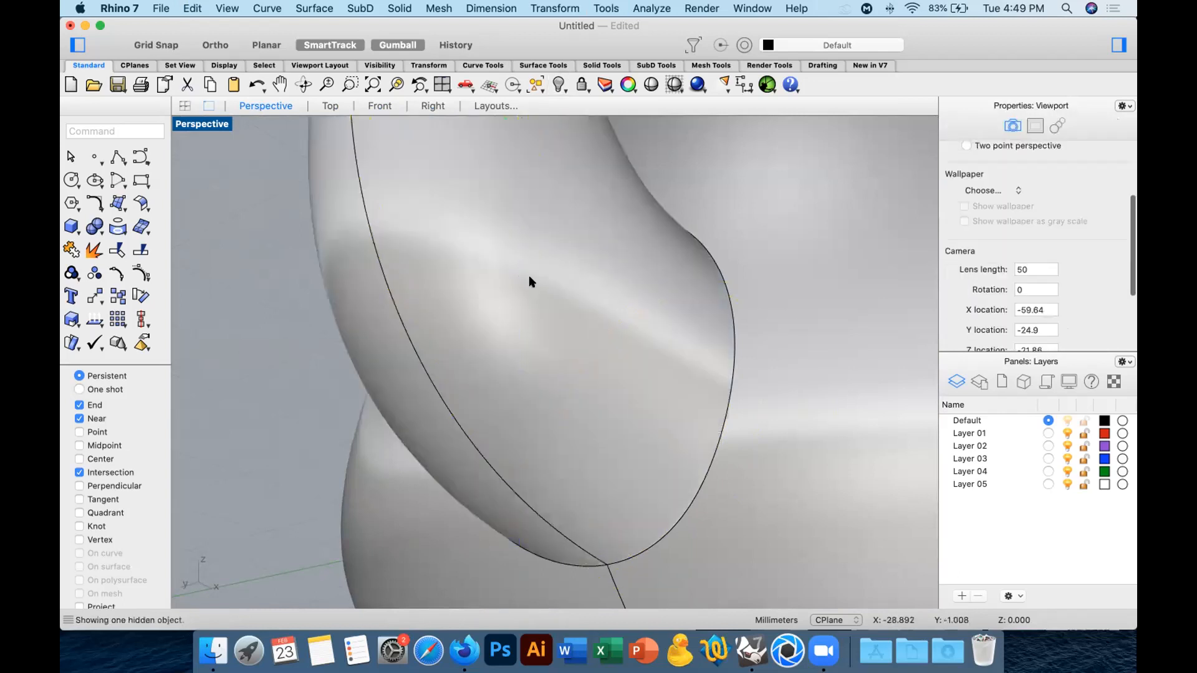
{"action": "left_click", "coordinate": [530, 276]}
{"action": "left_click", "coordinate": [581, 303]}
{"action": "key", "text": "Escape"}
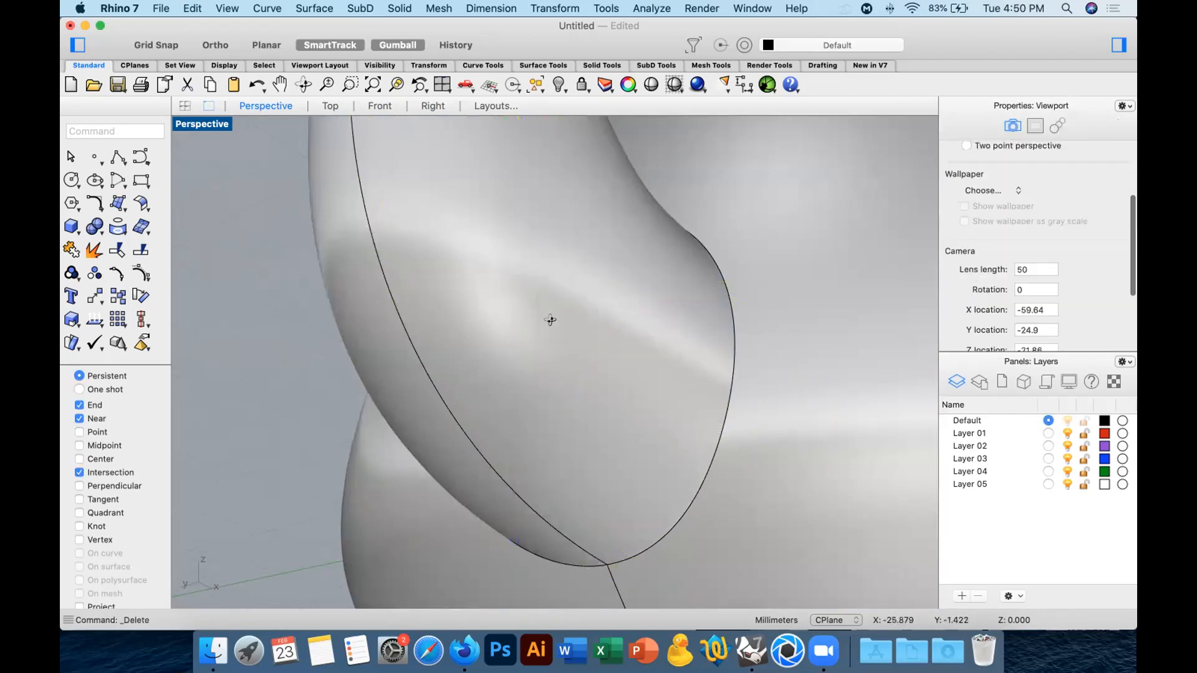
Split the spout with the vessel body and delete the strip of spout lying within the vessel wall.
{"action": "scroll", "coordinate": [486, 333], "scroll_direction": "up", "scroll_amount": 5}
{"action": "left_click", "coordinate": [565, 345]}
{"action": "scroll", "coordinate": [564, 345], "scroll_direction": "down", "scroll_amount": 5}
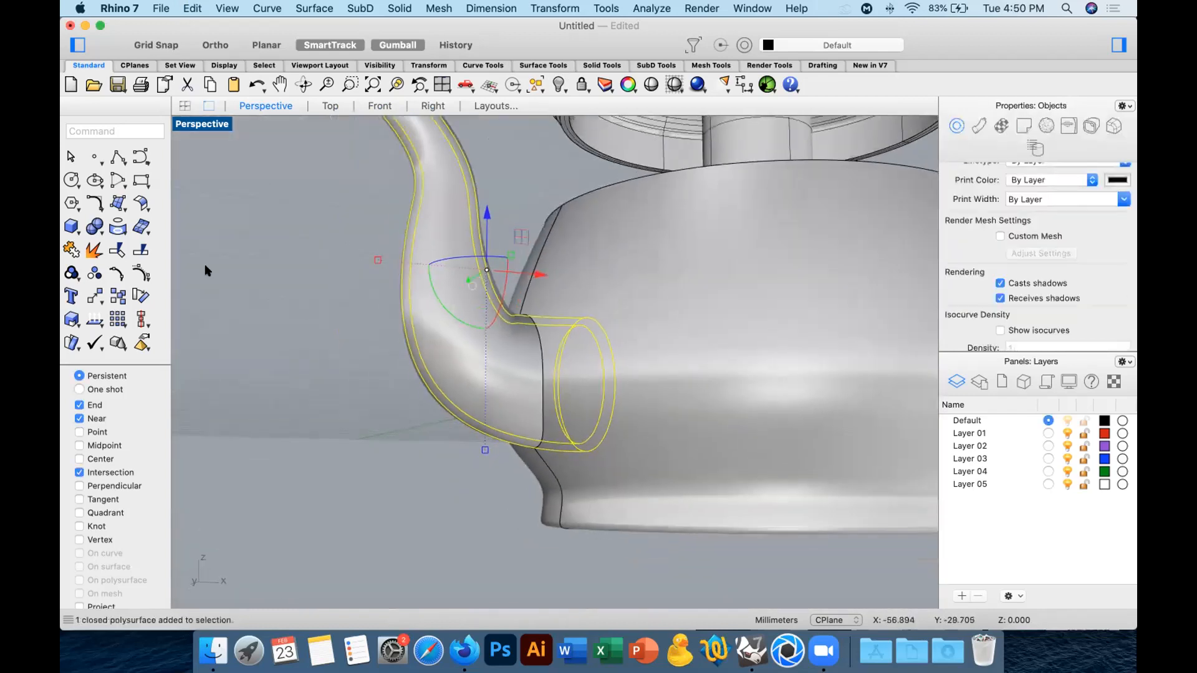
{"action": "left_click", "coordinate": [143, 251]}
{"action": "left_click", "coordinate": [646, 282]}
{"action": "key", "text": "Return"}
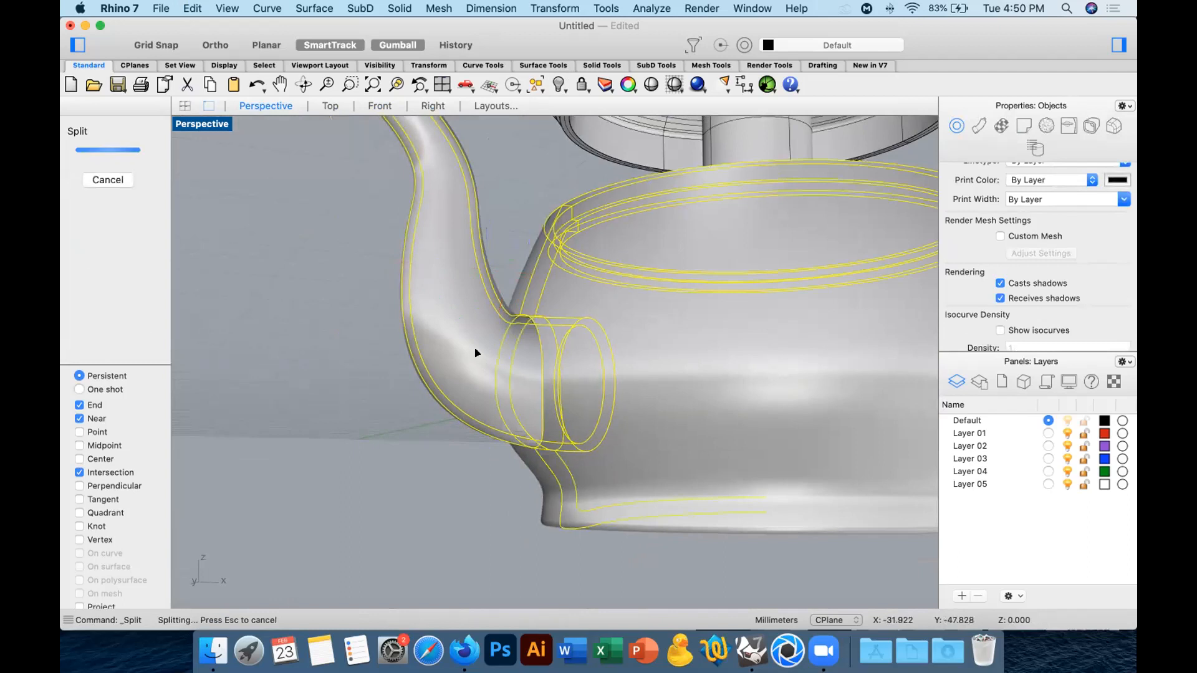
{"action": "left_click", "coordinate": [462, 337], "text": "super"}
{"action": "right_click_drag", "start_coordinate": [620, 376], "coordinate": [509, 390]}
{"action": "left_click", "coordinate": [556, 382]}
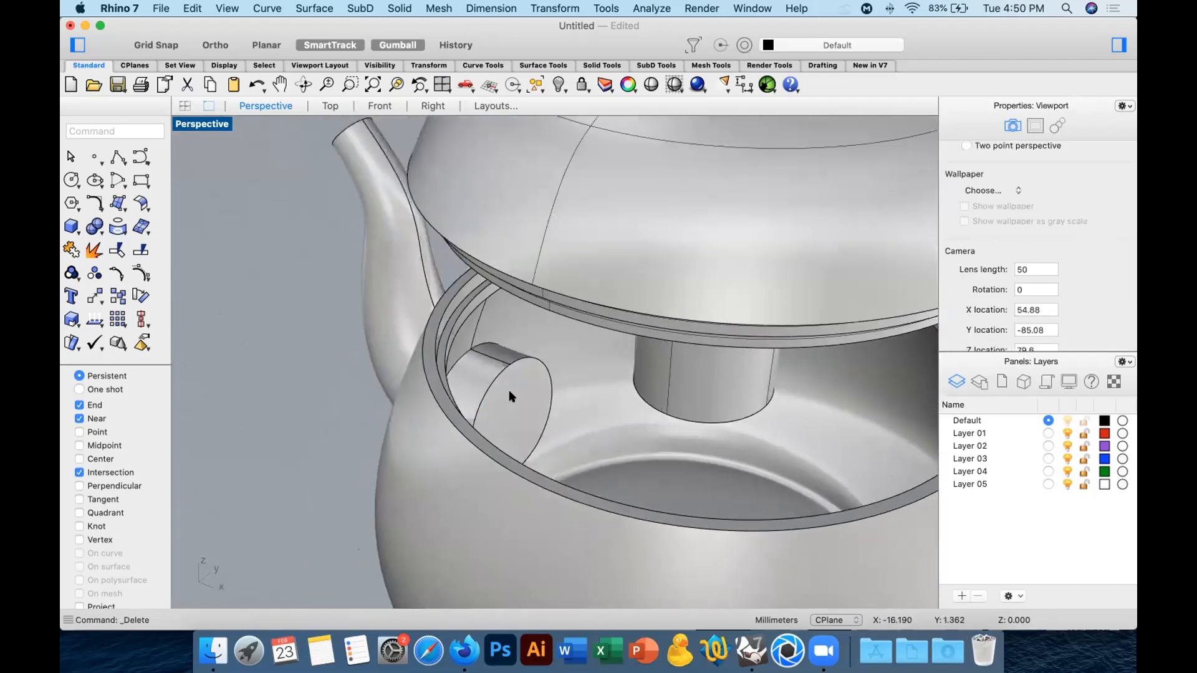
Join the outer spout, its inner end section and the vessel body into one polysurface.
{"action": "left_click", "coordinate": [509, 391]}
{"action": "right_click_drag", "start_coordinate": [411, 325], "coordinate": [658, 552]}
{"action": "left_click", "coordinate": [508, 548]}
{"action": "left_click_drag", "start_coordinate": [679, 588], "coordinate": [517, 342]}
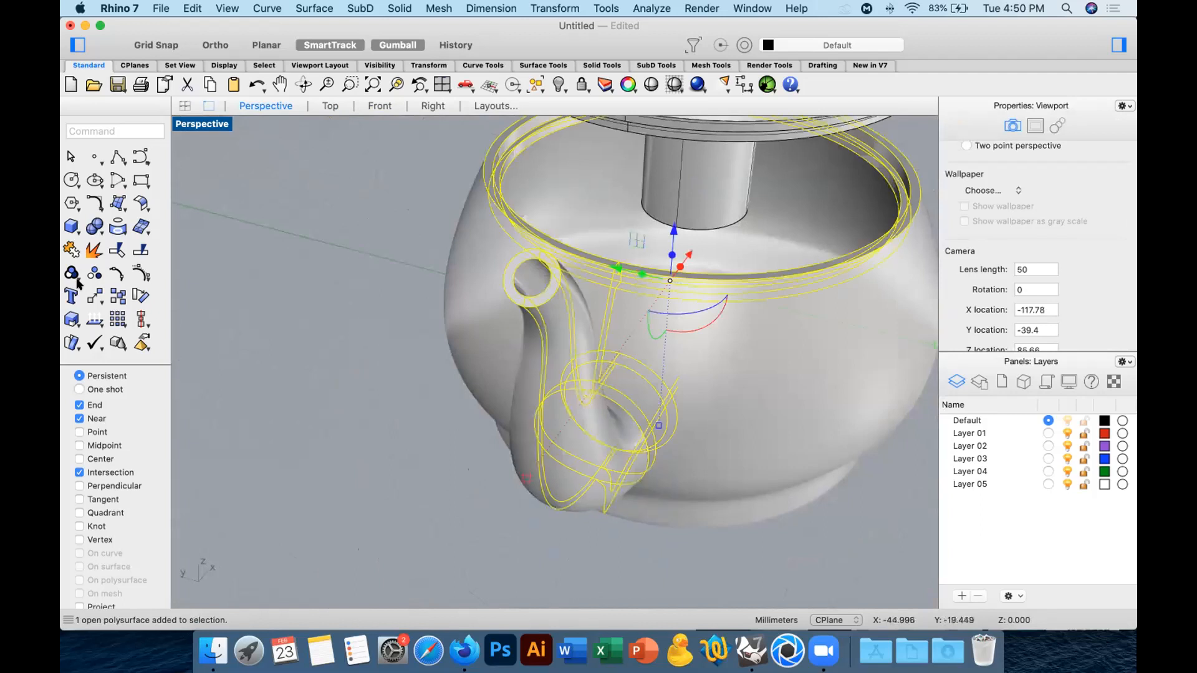
{"action": "left_click", "coordinate": [71, 249]}
{"action": "left_click", "coordinate": [387, 444]}
{"action": "right_click_drag", "start_coordinate": [560, 463], "coordinate": [571, 490]}
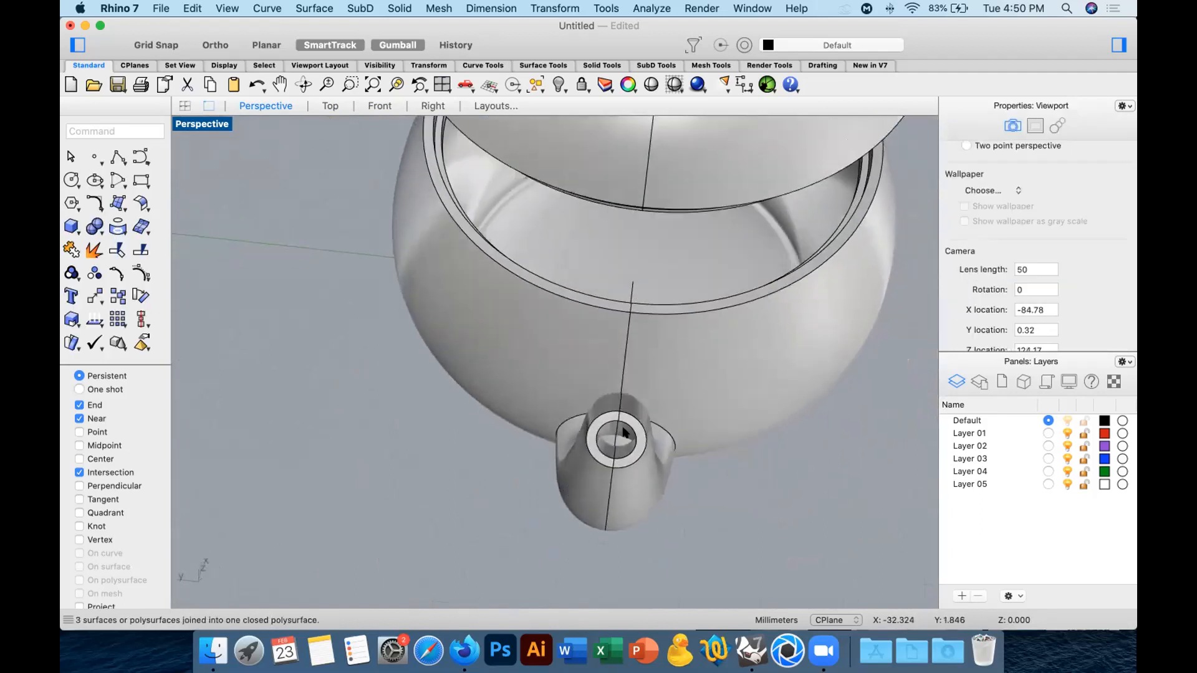
Extract the flat face that closes the spout's inner end inside the vessel.
{"action": "scroll", "coordinate": [614, 427], "scroll_direction": "up", "scroll_amount": 8}
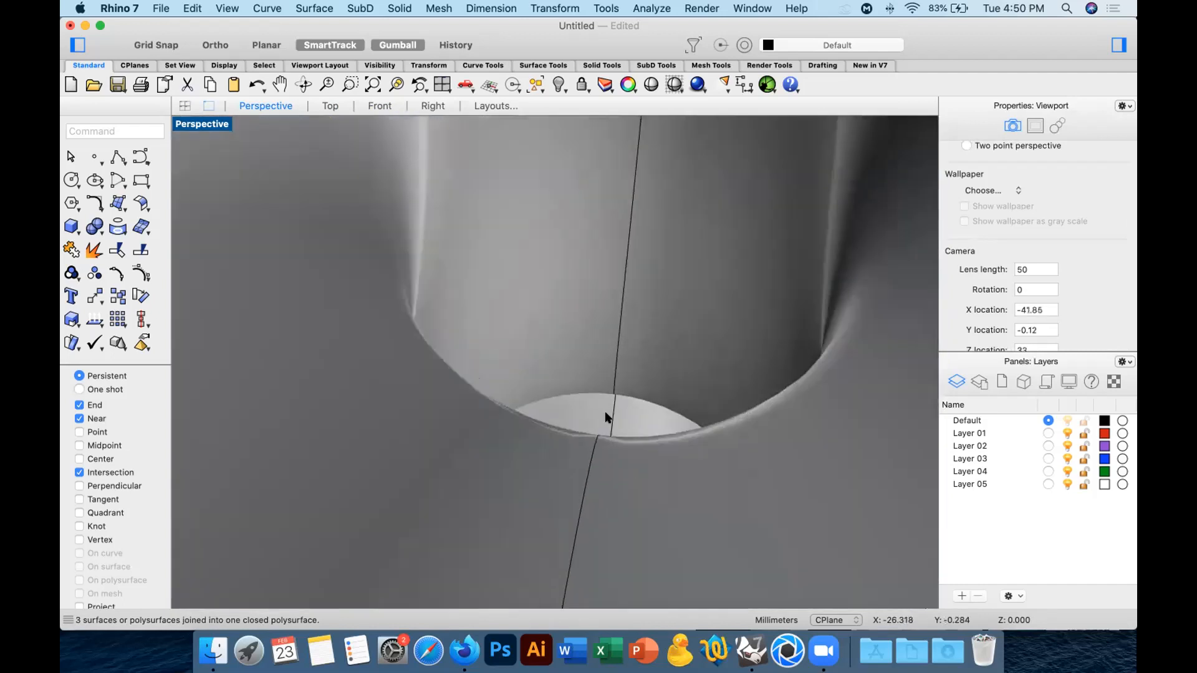
{"action": "right_click_drag", "start_coordinate": [615, 401], "coordinate": [100, 259]}
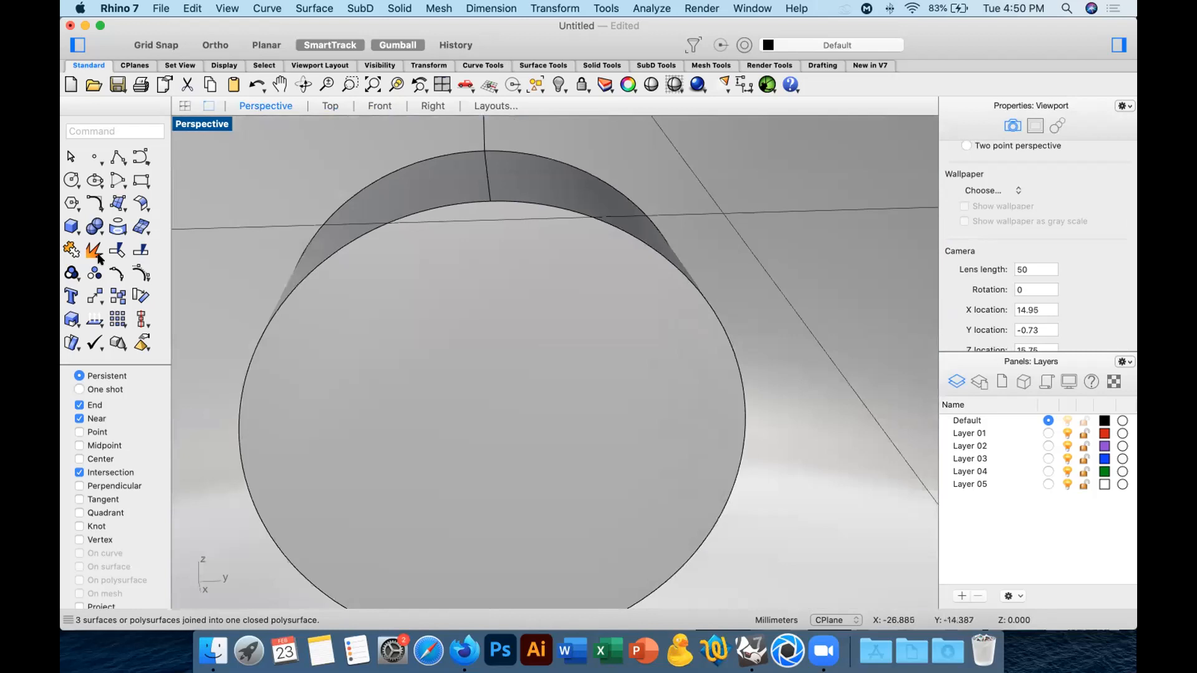
{"action": "left_click", "coordinate": [494, 381]}
{"action": "key", "text": "Return"}
{"action": "mouse_move", "coordinate": [492, 375]}
{"action": "right_mouse_down"}
{"action": "mouse_move", "coordinate": [531, 347]}
{"action": "mouse_move", "coordinate": [481, 355]}
{"action": "right_mouse_up"}
{"action": "left_click", "coordinate": [532, 346]}
{"action": "key", "text": "Escape"}
{"action": "right_click", "coordinate": [100, 252]}
{"action": "left_click", "coordinate": [711, 387]}
{"action": "key", "text": "Return"}
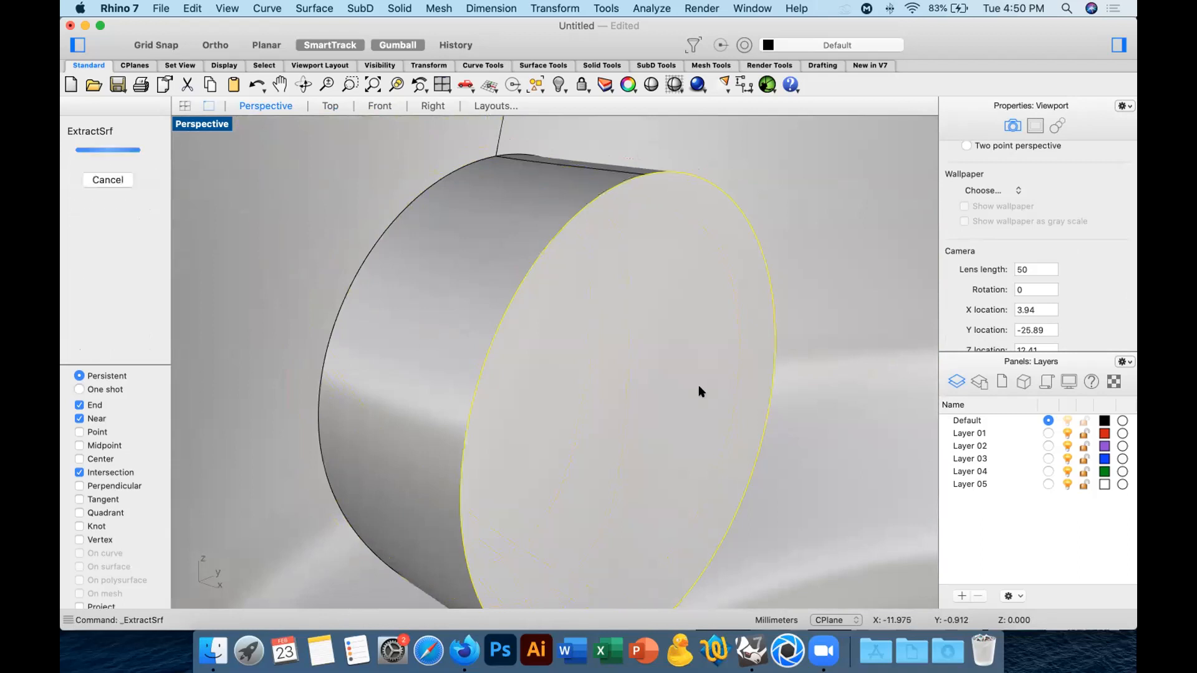
Repeat the extraction of the spout's flat inner end face and hide the extracted face.
{"action": "left_click", "coordinate": [554, 77]}
{"action": "right_click", "coordinate": [613, 358]}
{"action": "left_click", "coordinate": [611, 358]}
{"action": "right_click", "coordinate": [611, 358]}
{"action": "key", "text": "super+z"}
{"action": "left_click", "coordinate": [94, 250]}
{"action": "left_click", "coordinate": [630, 374]}
{"action": "key", "text": "Return"}
{"action": "left_click", "coordinate": [554, 83]}
{"action": "mouse_move", "coordinate": [536, 237]}
{"action": "right_mouse_down"}
{"action": "mouse_move", "coordinate": [475, 296]}
{"action": "mouse_move", "coordinate": [557, 356]}
{"action": "mouse_move", "coordinate": [545, 301]}
{"action": "mouse_move", "coordinate": [558, 276]}
{"action": "mouse_move", "coordinate": [740, 249]}
{"action": "mouse_move", "coordinate": [675, 369]}
{"action": "mouse_move", "coordinate": [687, 346]}
{"action": "mouse_move", "coordinate": [667, 412]}
{"action": "mouse_move", "coordinate": [546, 244]}
{"action": "right_mouse_up"}
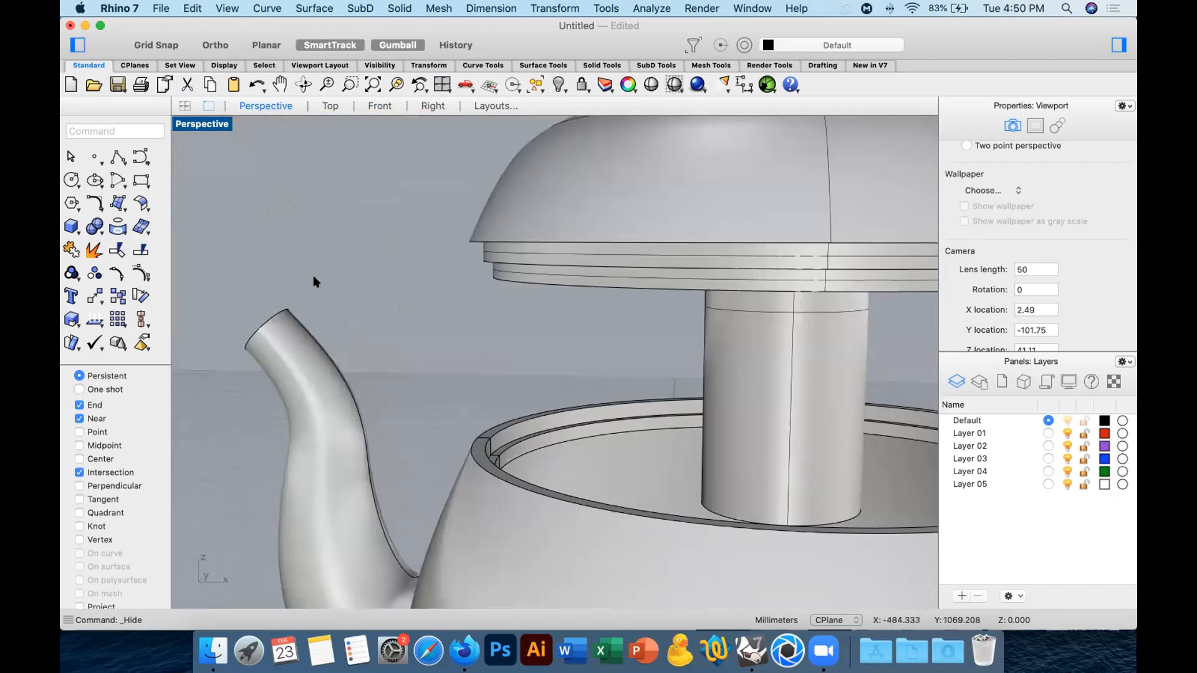
Undo the hiding and the extraction of the spout's inner end face.
{"action": "scroll", "coordinate": [411, 306], "scroll_direction": "down", "scroll_amount": 10}
{"action": "right_click_drag", "start_coordinate": [462, 317], "coordinate": [456, 350]}
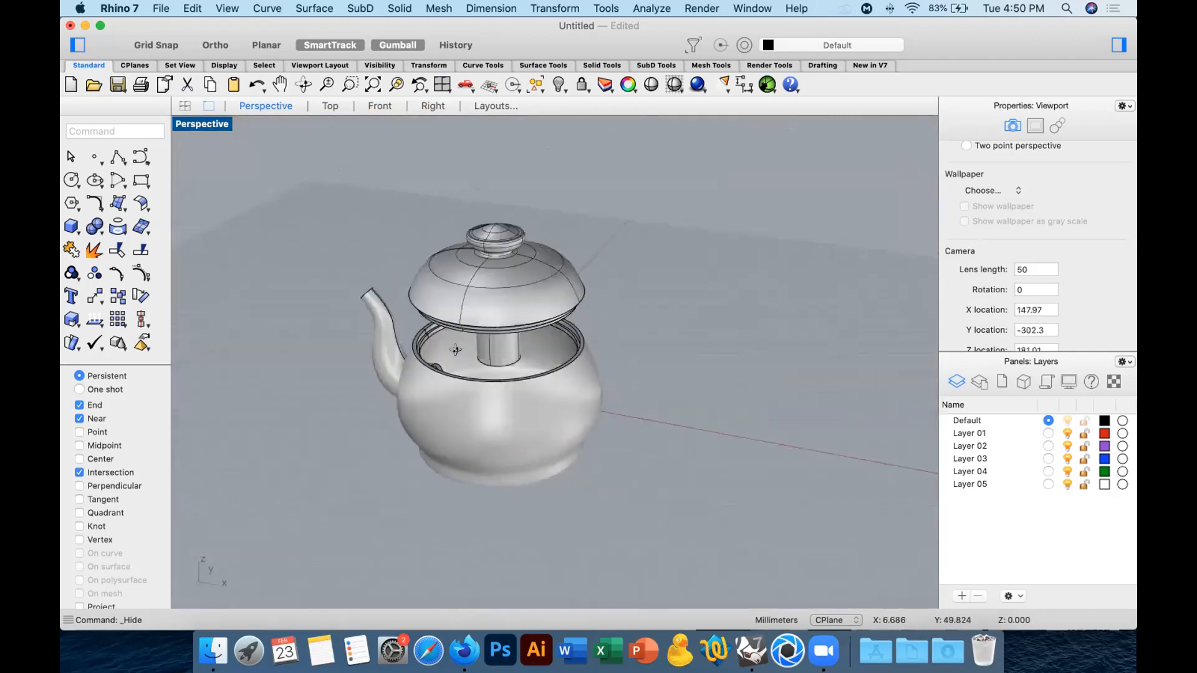
{"action": "scroll", "coordinate": [434, 340], "scroll_direction": "up", "scroll_amount": 5}
{"action": "key", "text": "super+z"}
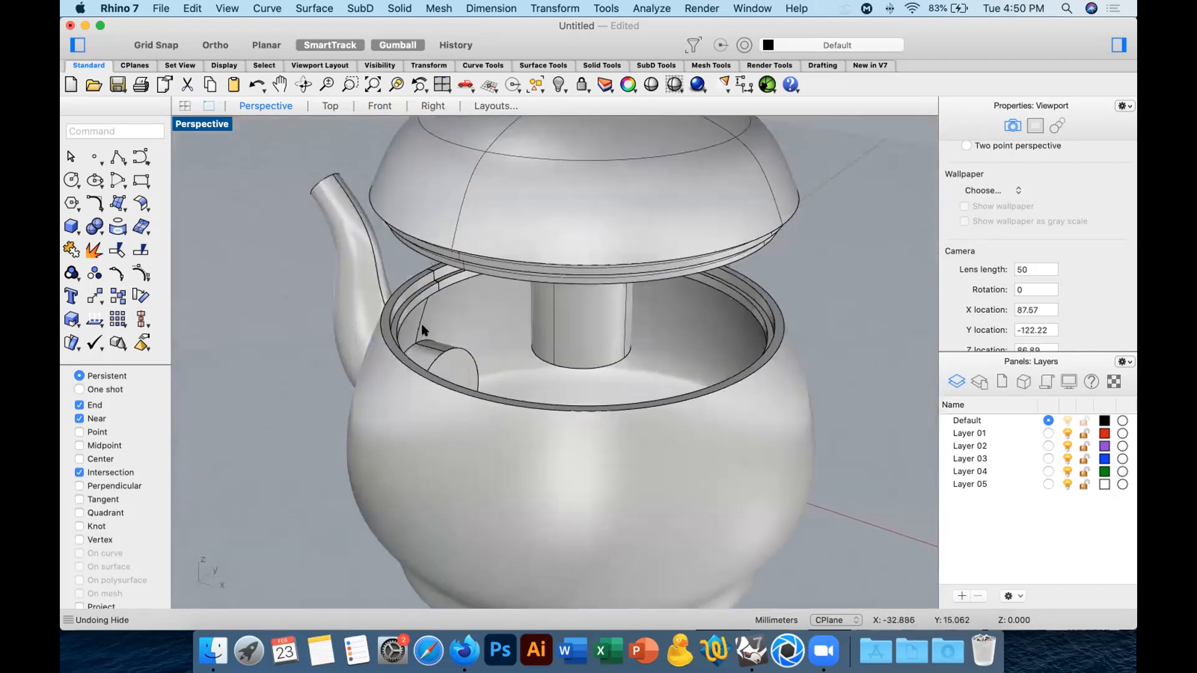
{"action": "left_click", "coordinate": [370, 289]}
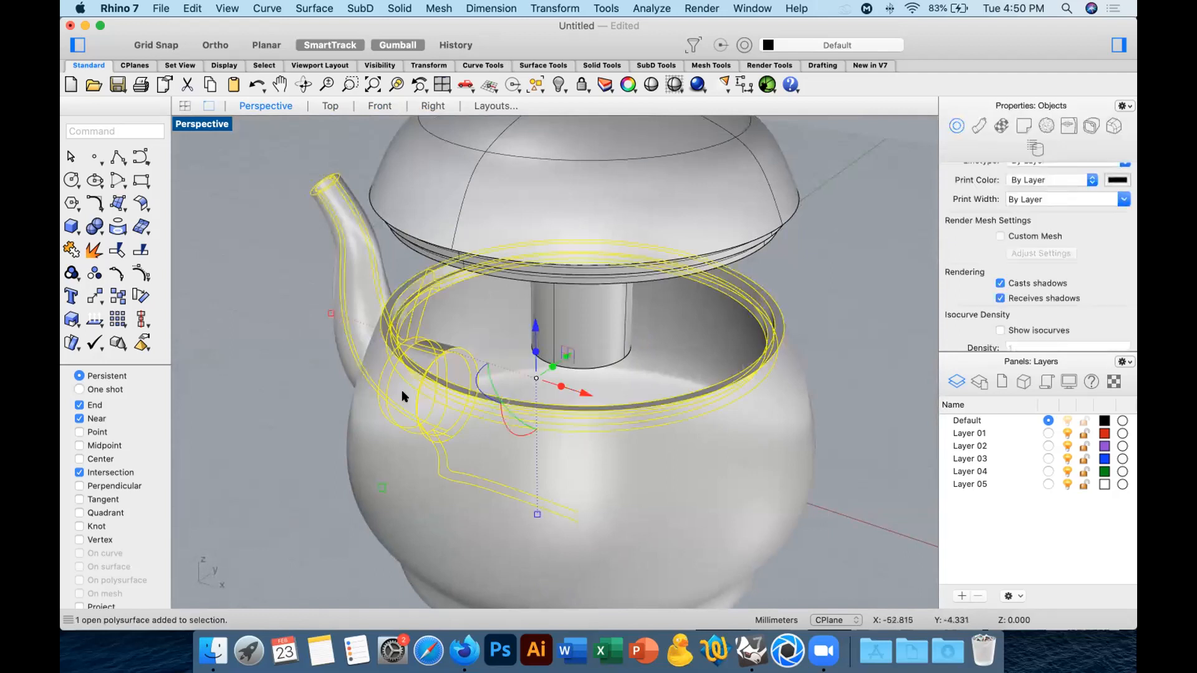
{"action": "key", "text": "Escape"}
{"action": "left_click", "coordinate": [447, 354]}
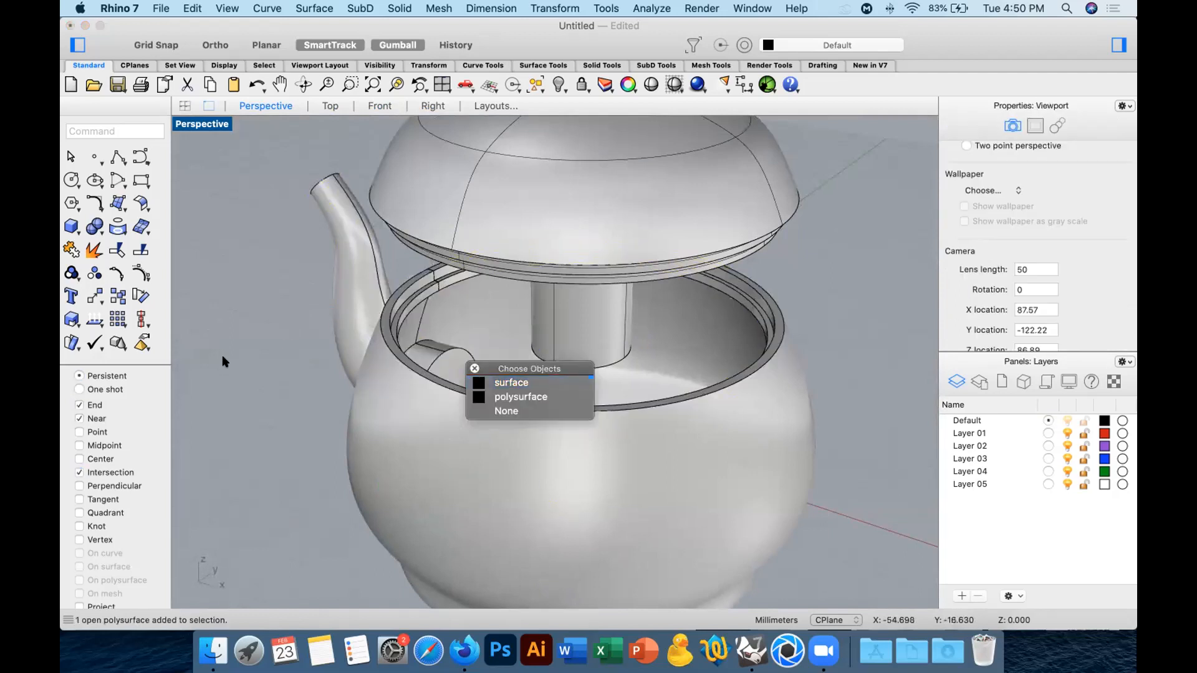
{"action": "key", "text": "Escape"}
{"action": "key", "text": "super+z"}
In the Front view, sketch a closed stepped polyline profile about 3.2 mm tall, standing on the upper edge of the spout's inner section.
{"action": "right_click_drag", "start_coordinate": [410, 338], "coordinate": [428, 341]}
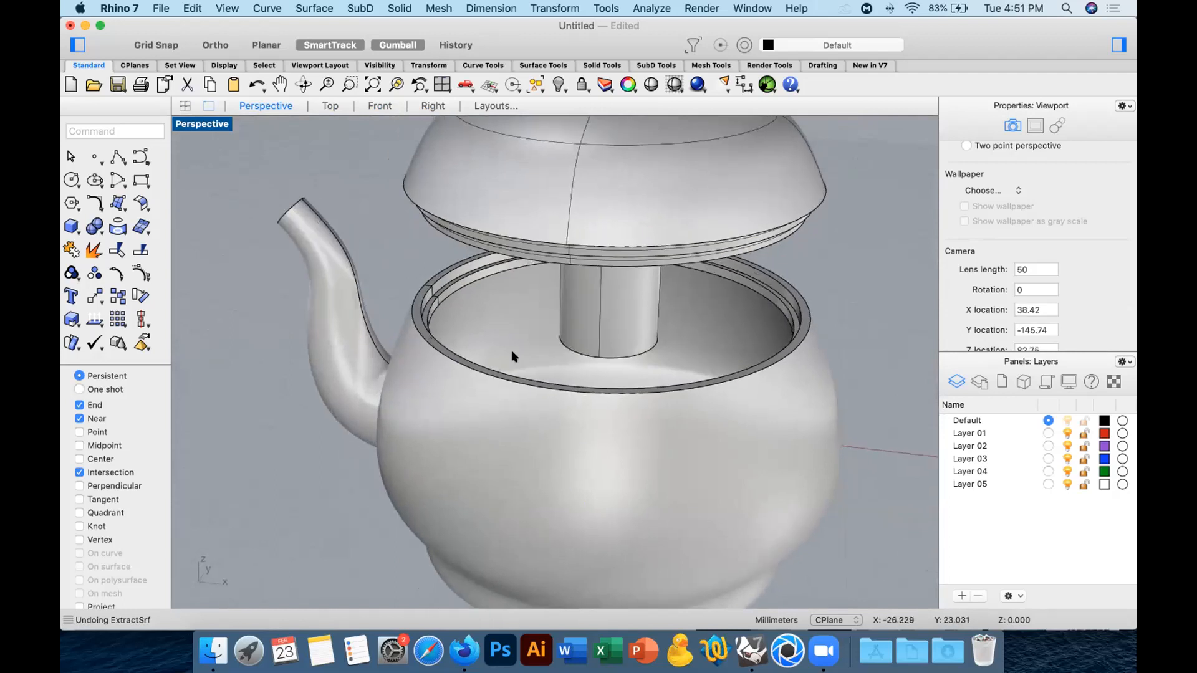
{"action": "scroll", "coordinate": [511, 356], "scroll_direction": "up", "scroll_amount": 10}
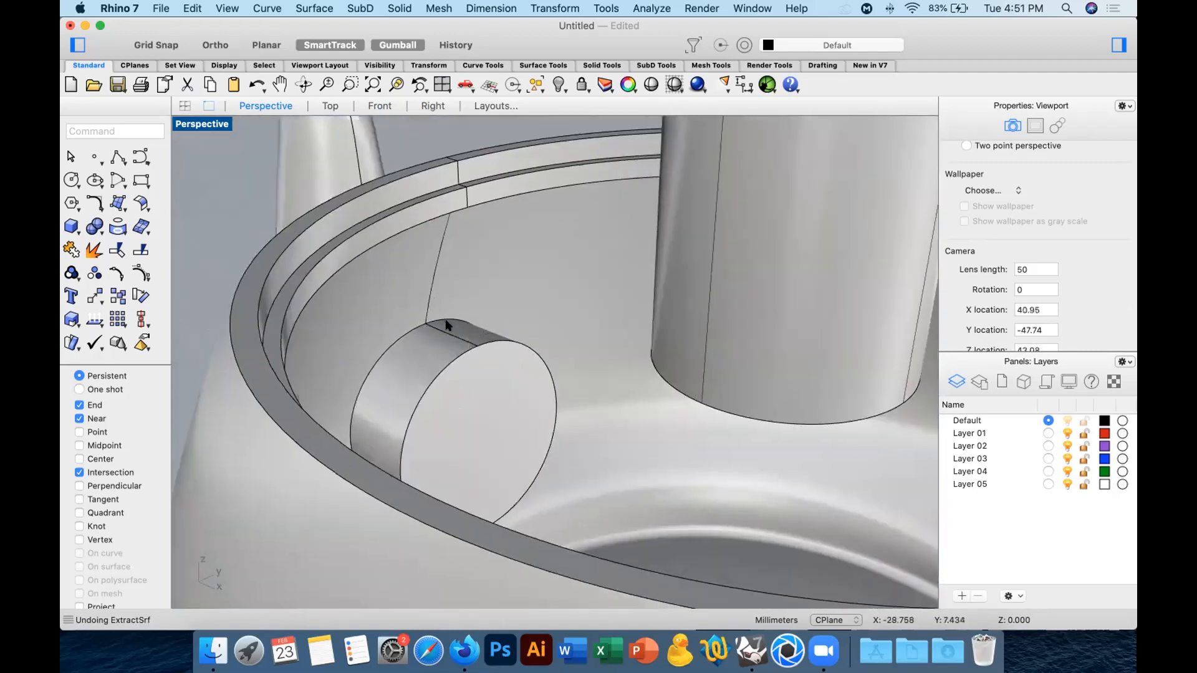
{"action": "left_click", "coordinate": [380, 106]}
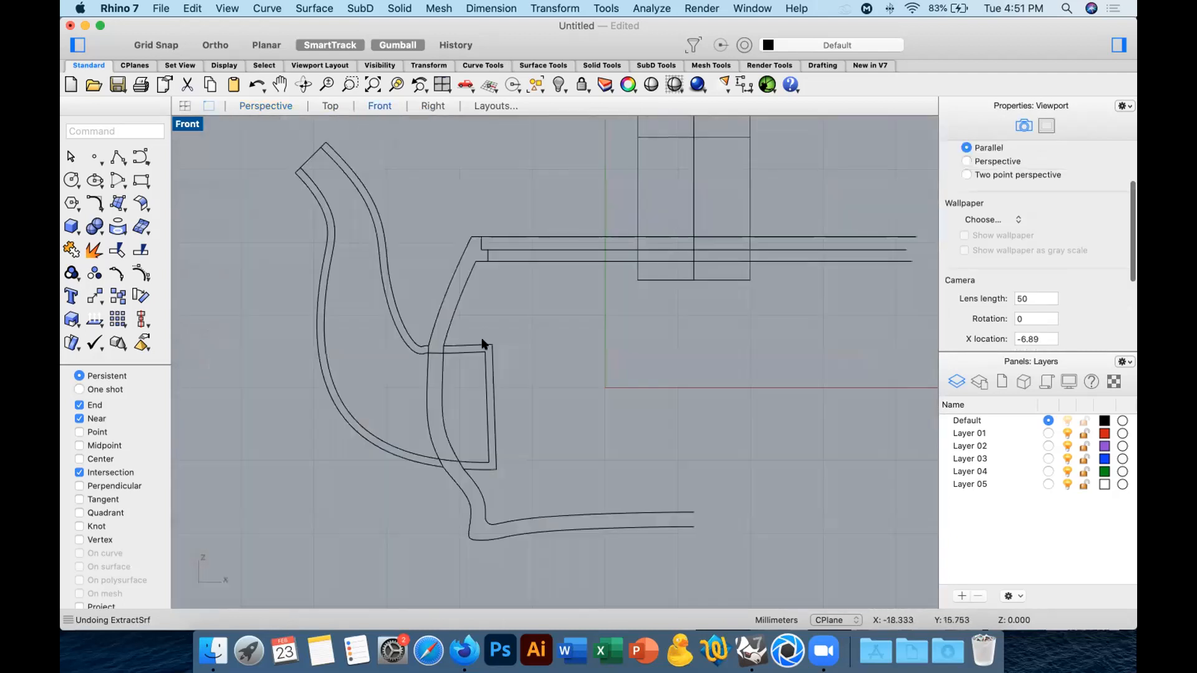
{"action": "scroll", "coordinate": [487, 306], "scroll_direction": "up", "scroll_amount": 5}
{"action": "left_click", "coordinate": [115, 155]}
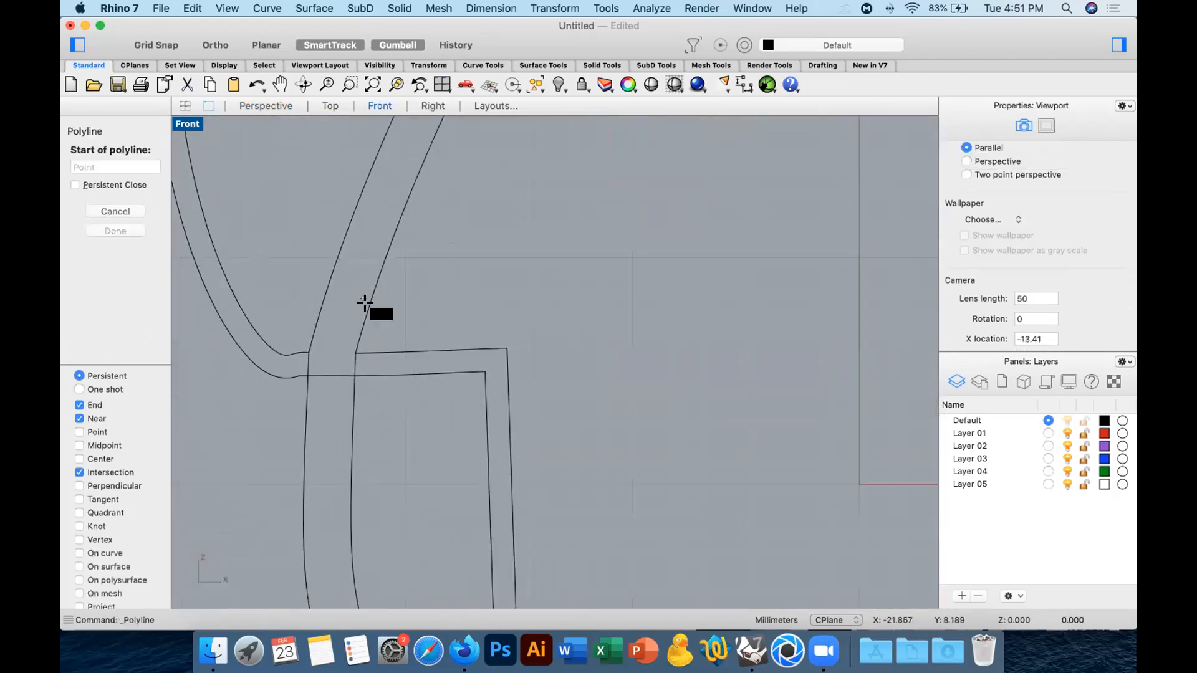
{"action": "left_click", "coordinate": [422, 351]}
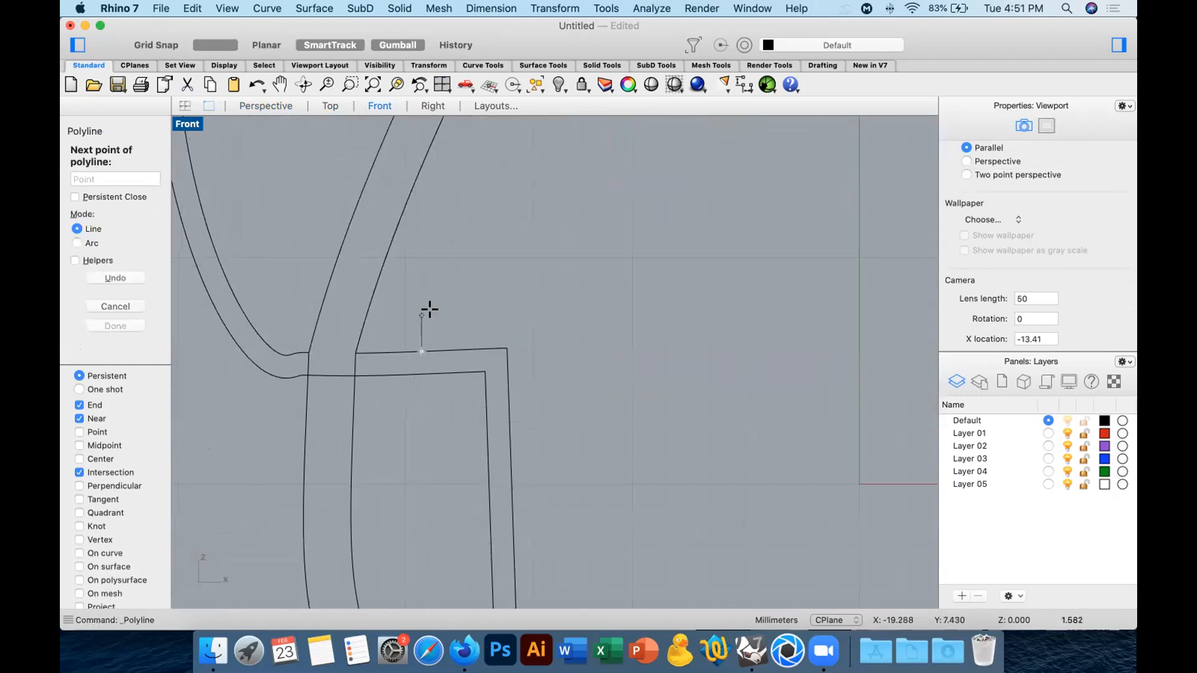
{"action": "left_click", "coordinate": [426, 309]}
{"action": "scroll", "coordinate": [411, 312], "scroll_direction": "up", "scroll_amount": 5}
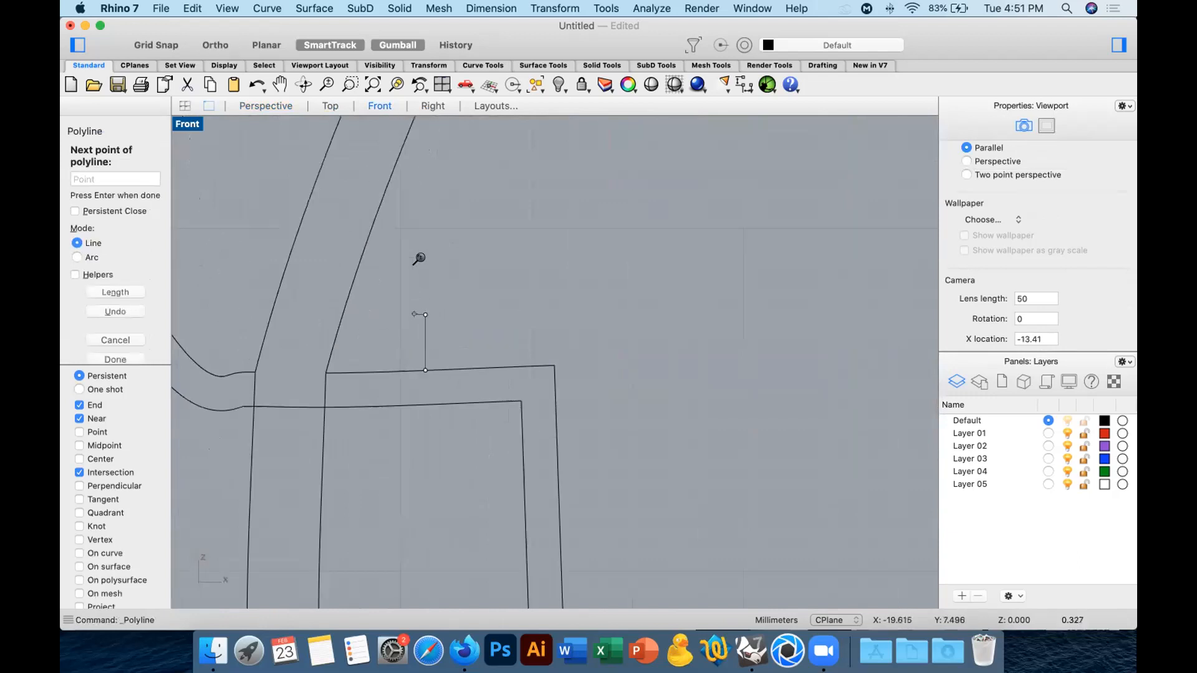
{"action": "left_click", "coordinate": [427, 316], "text": "shift"}
{"action": "left_click", "coordinate": [428, 255], "text": "shift"}
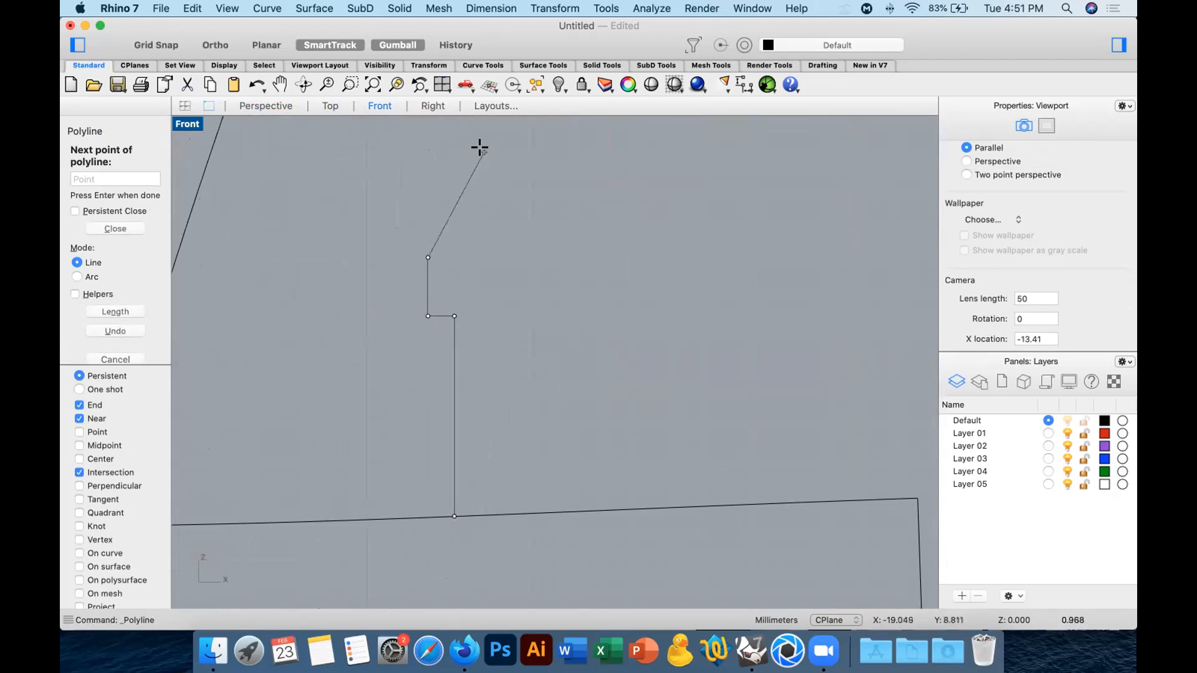
{"action": "left_click", "coordinate": [484, 153]}
{"action": "left_click", "coordinate": [516, 151], "text": "shift"}
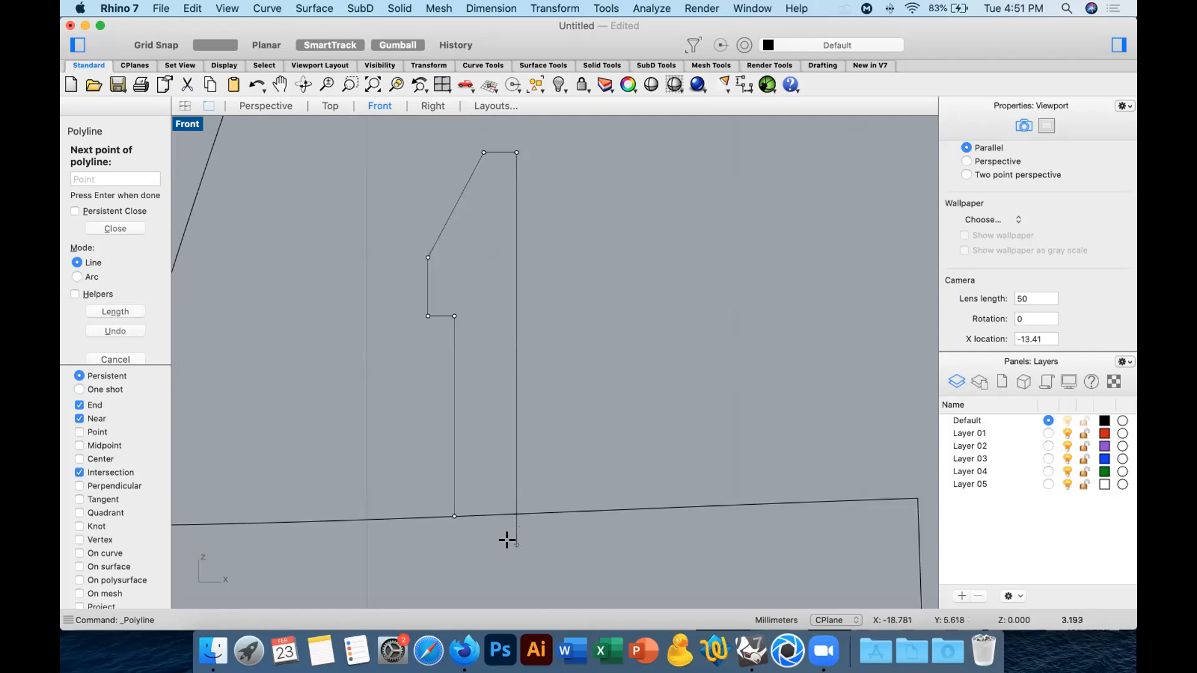
{"action": "left_click", "coordinate": [454, 544]}
{"action": "left_click", "coordinate": [453, 517]}
{"action": "scroll", "coordinate": [574, 455], "scroll_direction": "down", "scroll_amount": 5}
{"action": "left_click", "coordinate": [565, 443]}
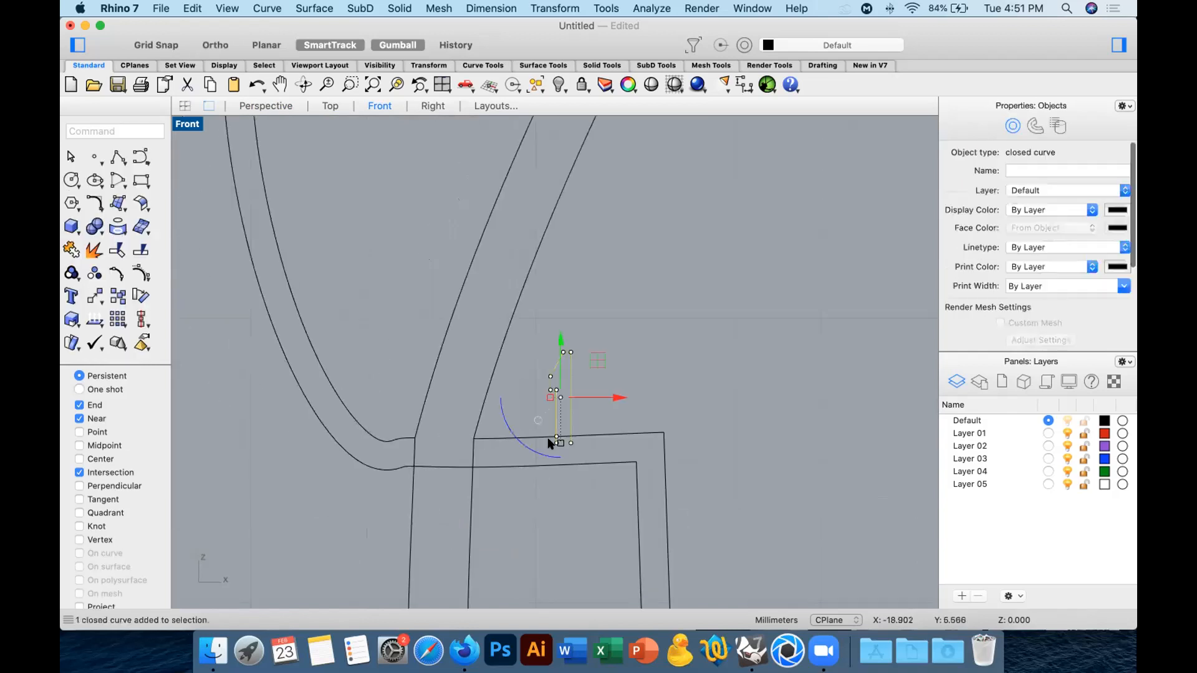
{"action": "scroll", "coordinate": [550, 441], "scroll_direction": "up", "scroll_amount": 5}
{"action": "left_click", "coordinate": [538, 389]}
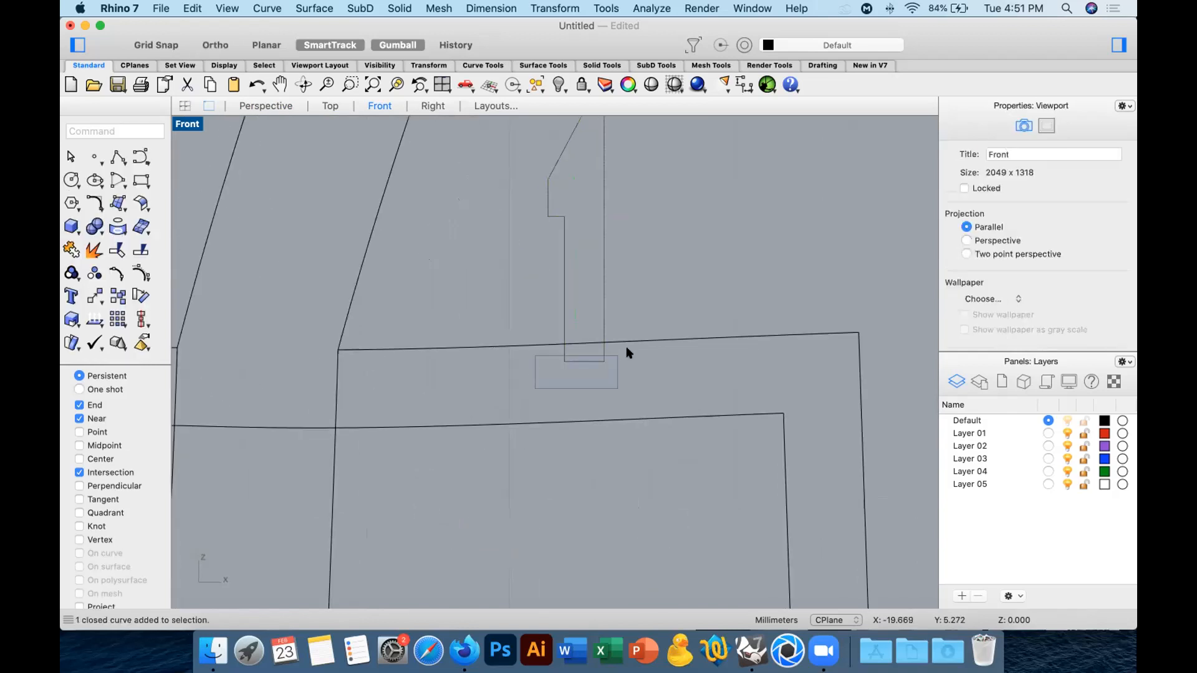
{"action": "left_click", "coordinate": [93, 290]}
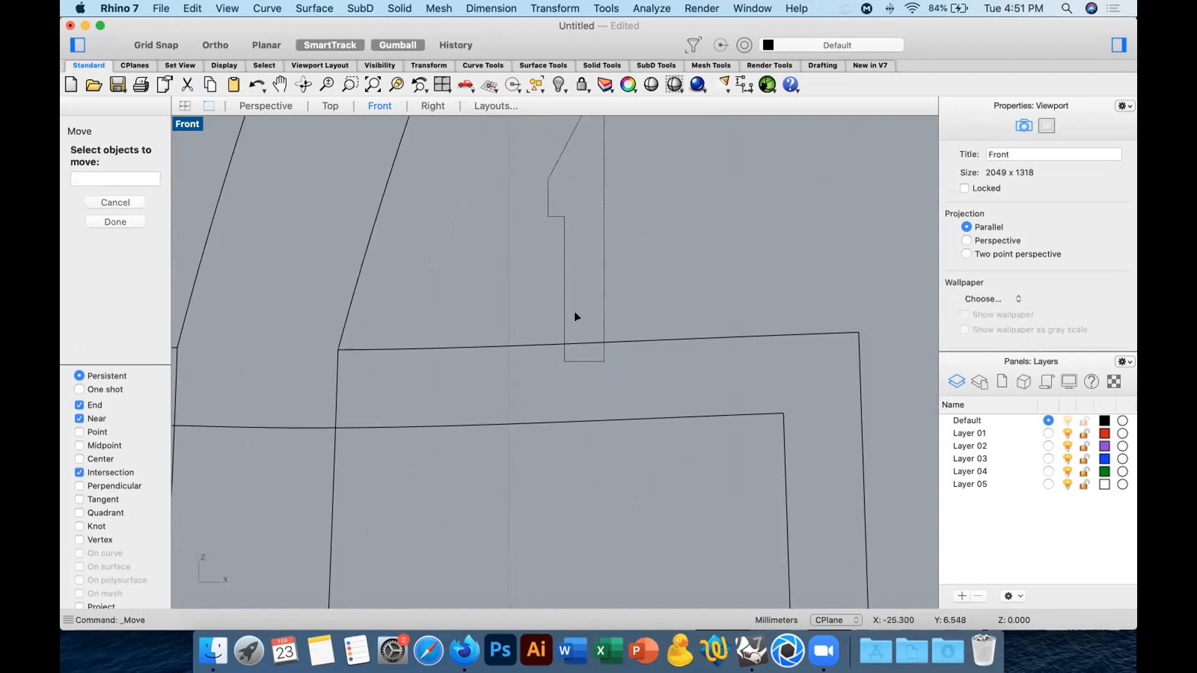
{"action": "left_click", "coordinate": [564, 361]}
{"action": "key", "text": "Return"}
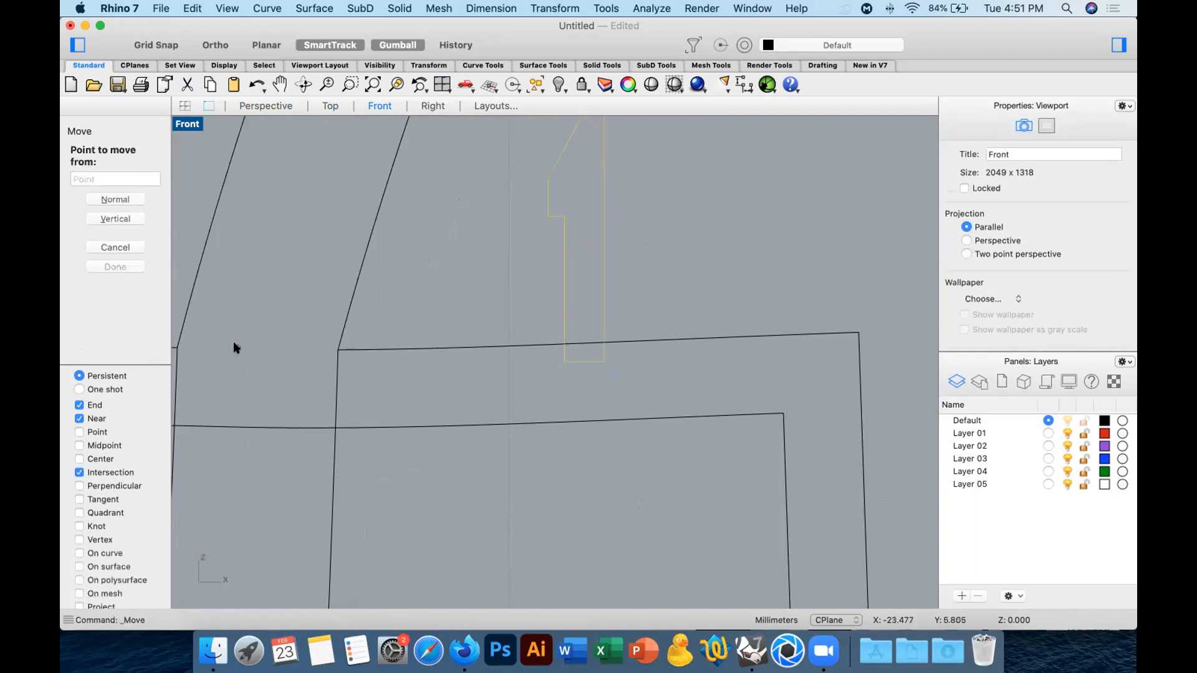
{"action": "key", "text": "Escape"}
Show the profile's control points and lower its bottom edge through the wall of the spout's inner section.
{"action": "key", "text": "F10"}
{"action": "left_click", "coordinate": [563, 362]}
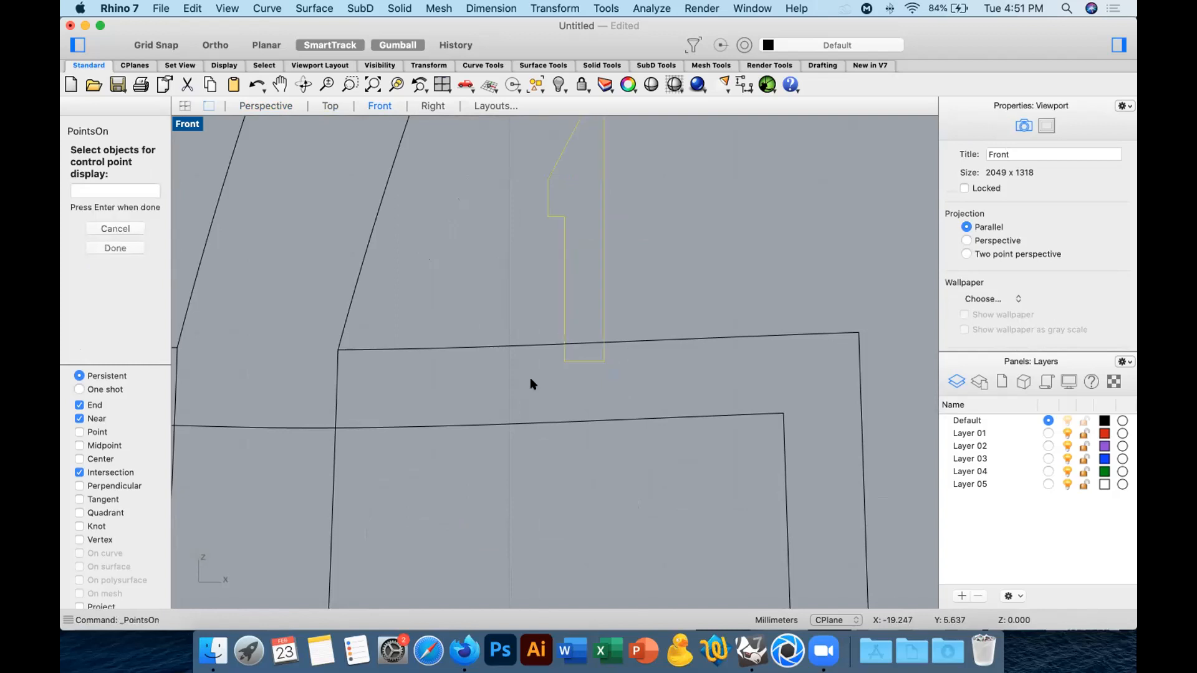
{"action": "key", "text": "Return"}
{"action": "left_click_drag", "start_coordinate": [629, 354], "coordinate": [536, 369]}
{"action": "left_click_drag", "start_coordinate": [584, 306], "coordinate": [588, 378]}
{"action": "key", "text": "Escape"}
Revolve the stepped profile a full circle about a vertical axis just beside it and delete the profile curve.
{"action": "scroll", "coordinate": [668, 312], "scroll_direction": "down", "scroll_amount": 3}
{"action": "left_click", "coordinate": [635, 275]}
{"action": "type", "text": "rev"}
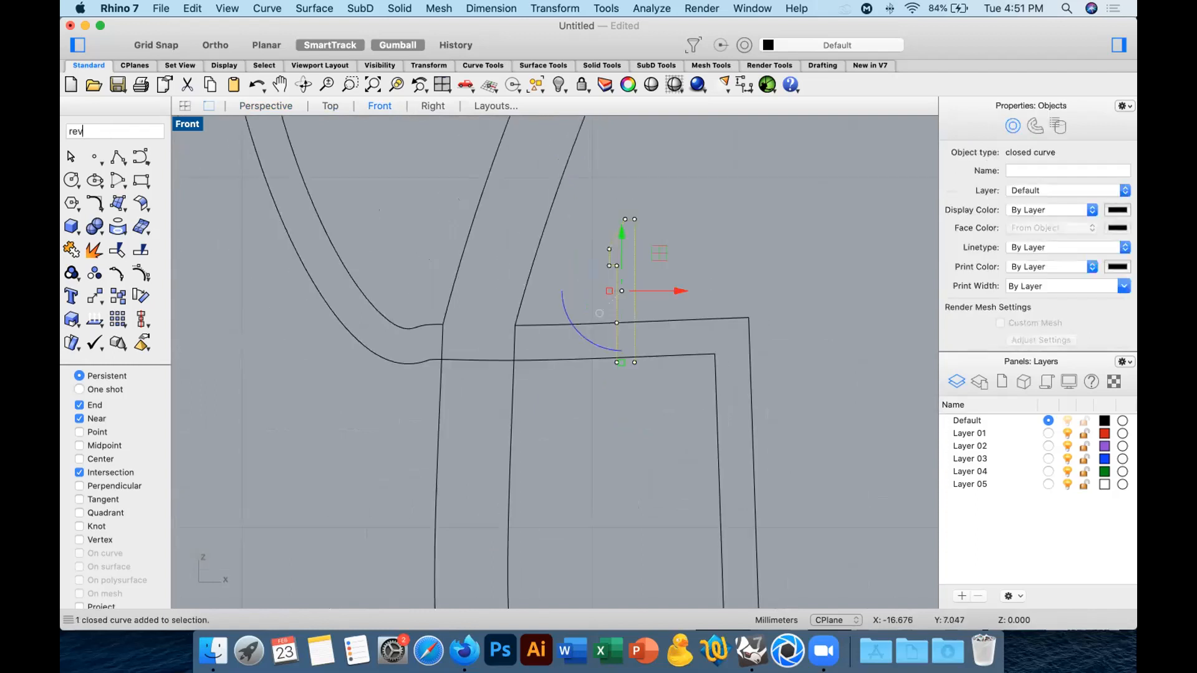
{"action": "key", "text": "Return"}
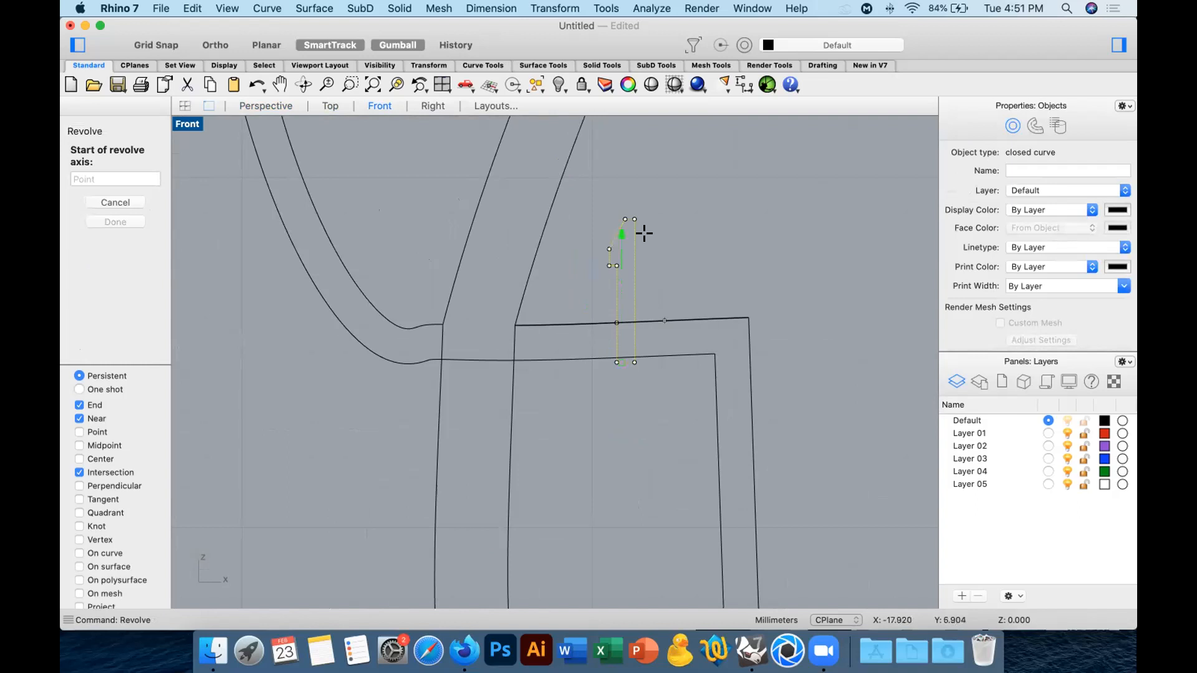
{"action": "left_click", "coordinate": [653, 217]}
{"action": "left_click", "coordinate": [653, 419]}
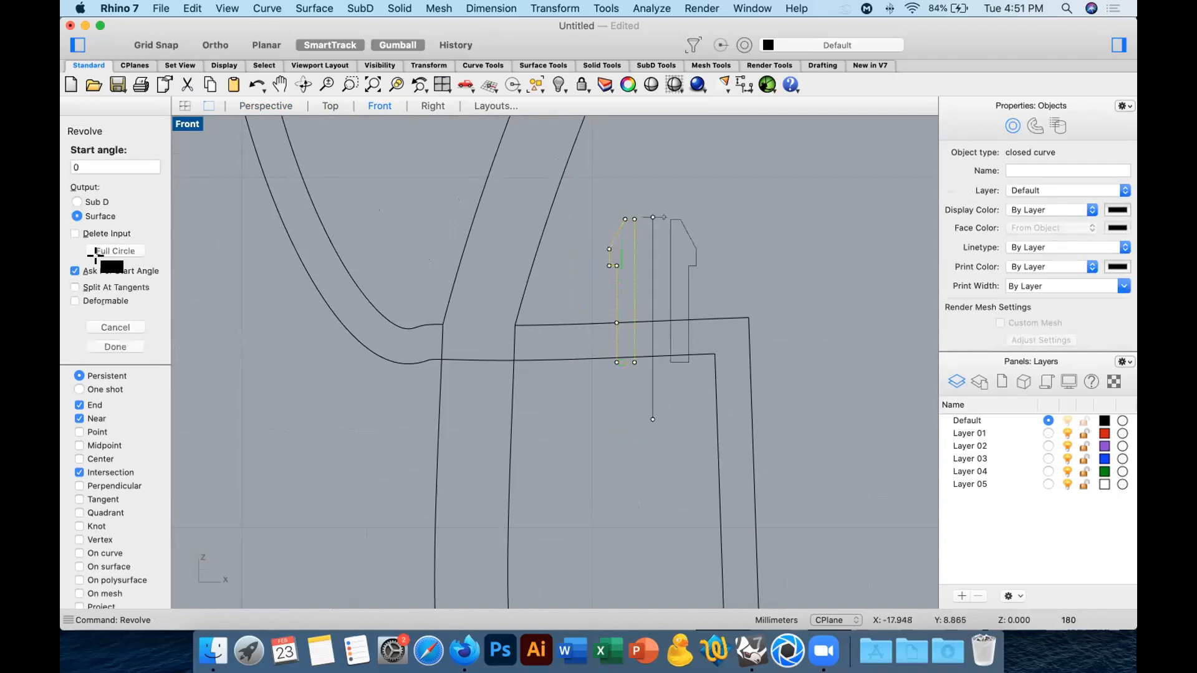
{"action": "left_click", "coordinate": [105, 254]}
{"action": "key", "text": "Delete"}
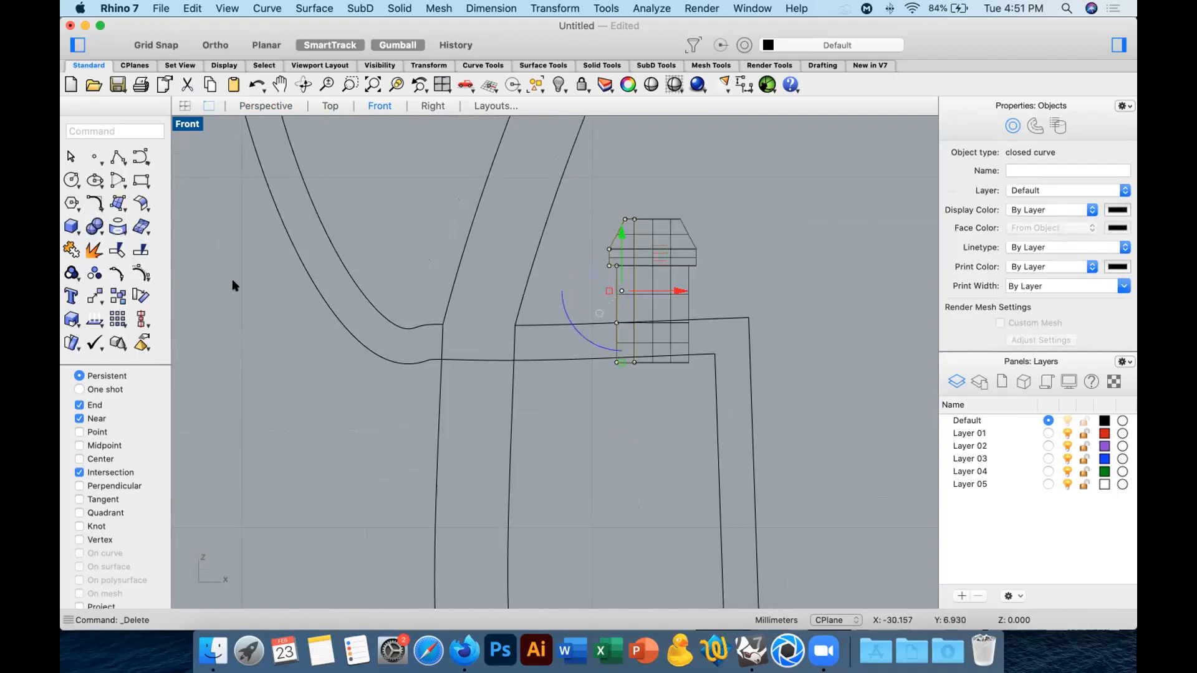
Subtract the revolved stepped tube from the joined vessel and spout with a Boolean difference.
{"action": "left_click", "coordinate": [267, 106]}
{"action": "right_click_drag", "start_coordinate": [639, 296], "coordinate": [427, 317]}
{"action": "scroll", "coordinate": [444, 292], "scroll_direction": "up", "scroll_amount": 8}
{"action": "left_click", "coordinate": [402, 323]}
{"action": "left_click", "coordinate": [414, 437]}
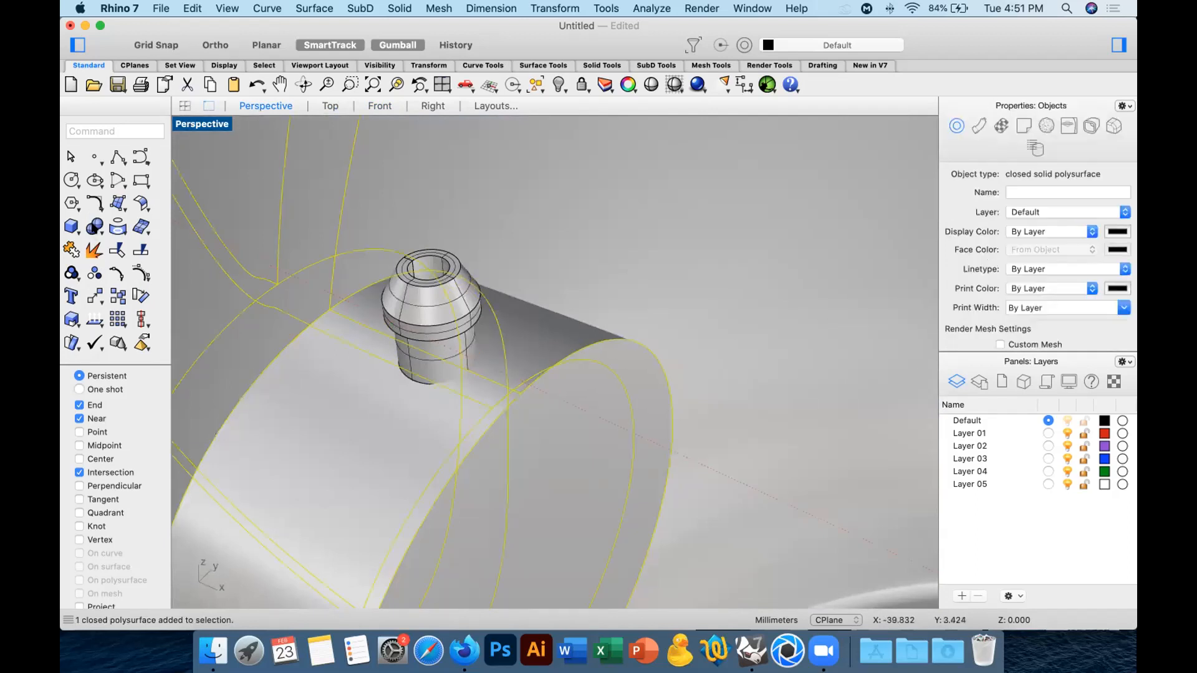
{"action": "left_click", "coordinate": [94, 227]}
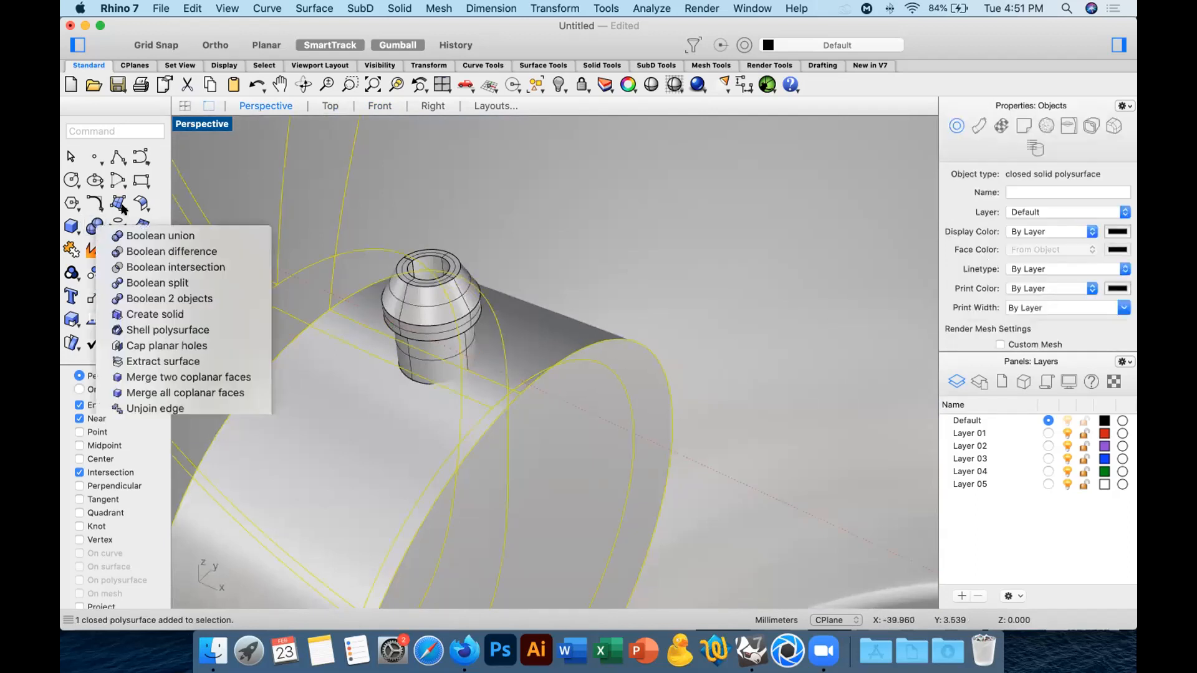
{"action": "left_click", "coordinate": [161, 252]}
{"action": "left_click", "coordinate": [427, 318]}
{"action": "key", "text": "Return"}
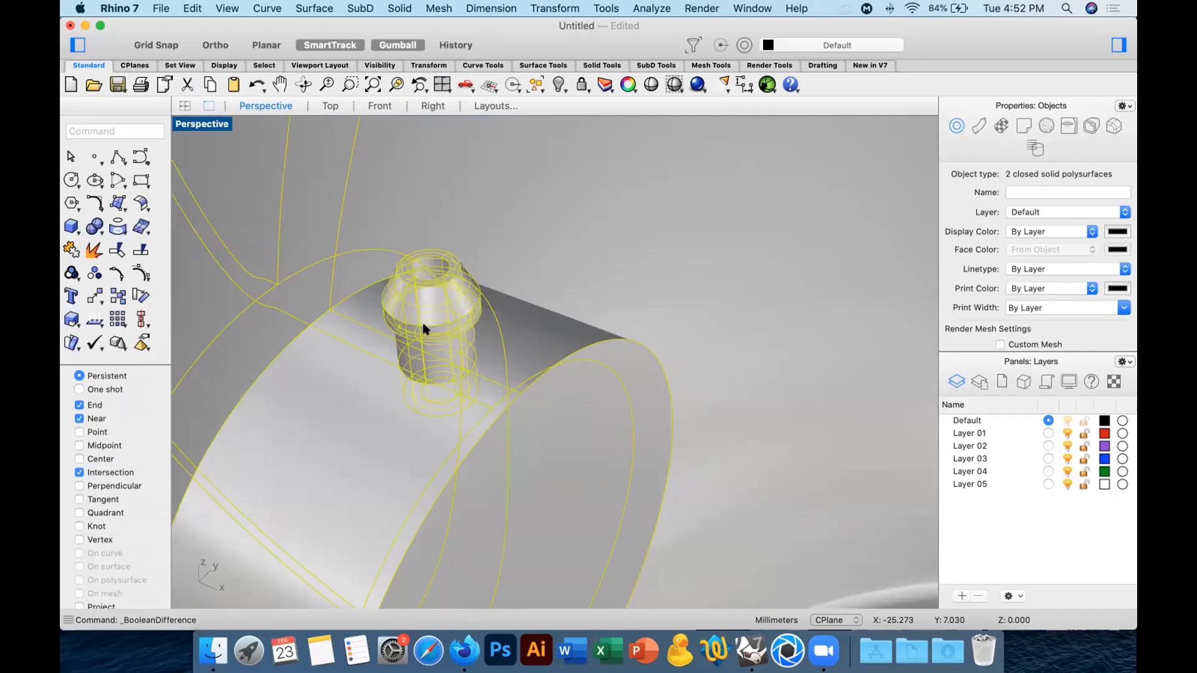
Keep the vessel and delete the leftover plug in the hole cut through the spout's inner section.
{"action": "left_click", "coordinate": [543, 349], "text": "super"}
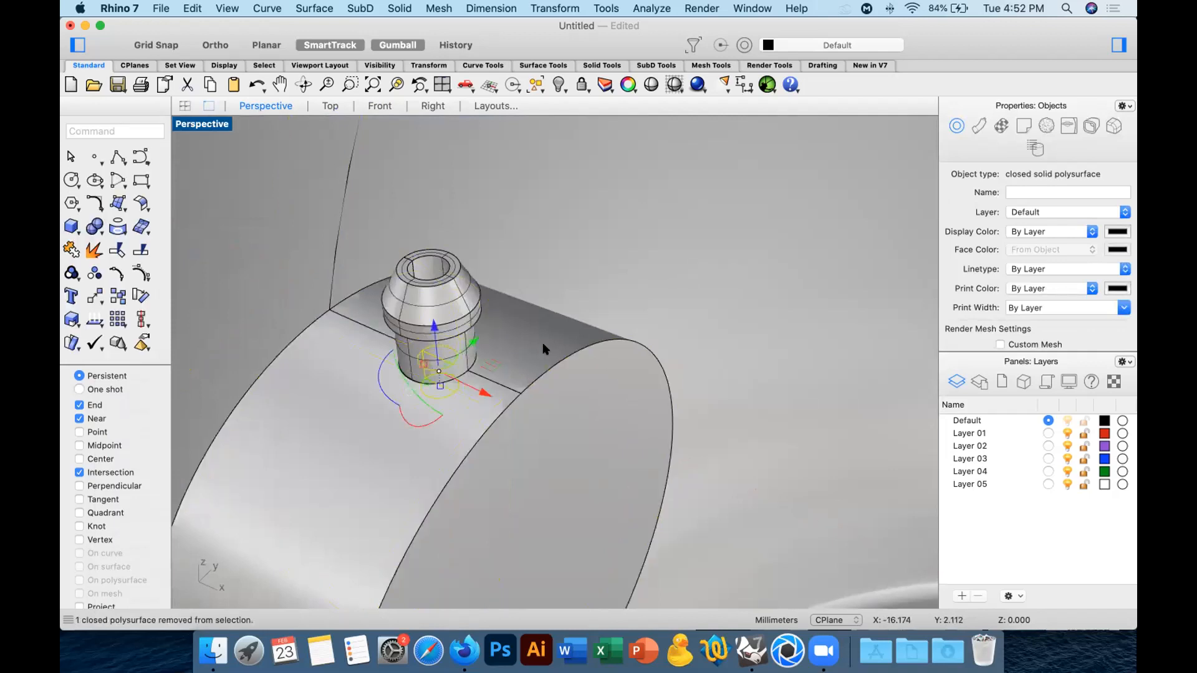
{"action": "key", "text": "Delete"}
{"action": "right_click_drag", "start_coordinate": [543, 345], "coordinate": [604, 382]}
{"action": "scroll", "coordinate": [558, 140], "scroll_direction": "up", "scroll_amount": 10}
{"action": "right_click_drag", "start_coordinate": [563, 118], "coordinate": [839, 385], "text": "shift"}
{"action": "scroll", "coordinate": [545, 432], "scroll_direction": "down", "scroll_amount": 10}
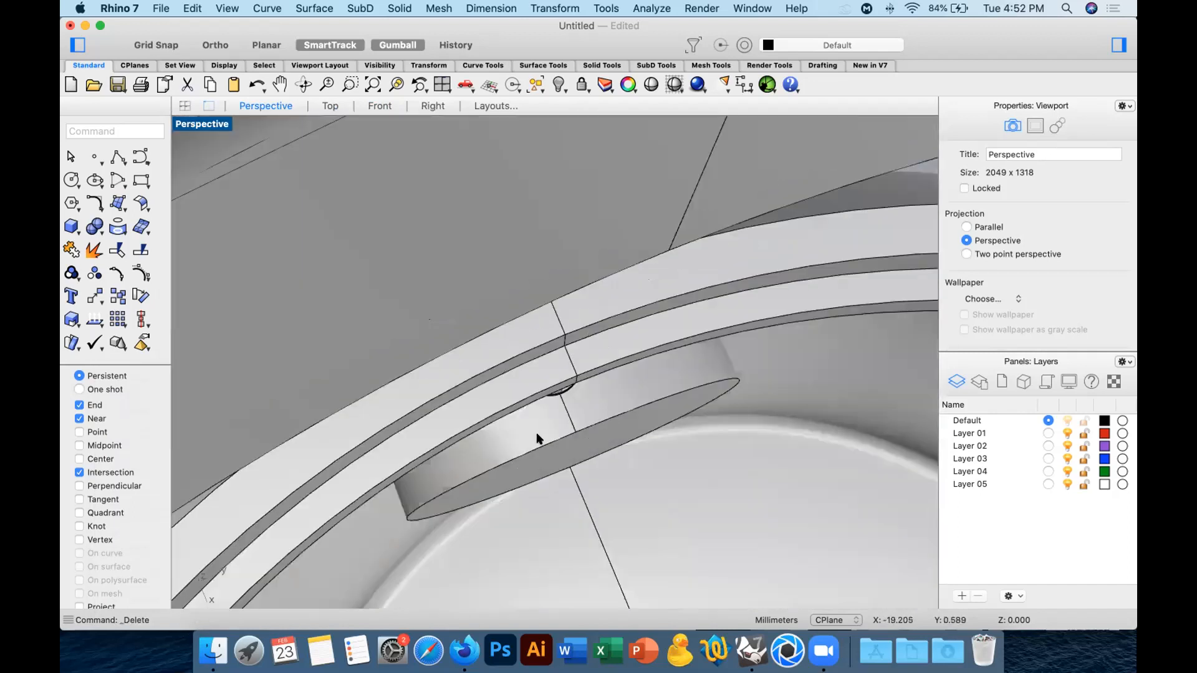
Turn off the isocurve display for the small stepped piece on the spout's inner section.
{"action": "scroll", "coordinate": [538, 438], "scroll_direction": "down", "scroll_amount": 10}
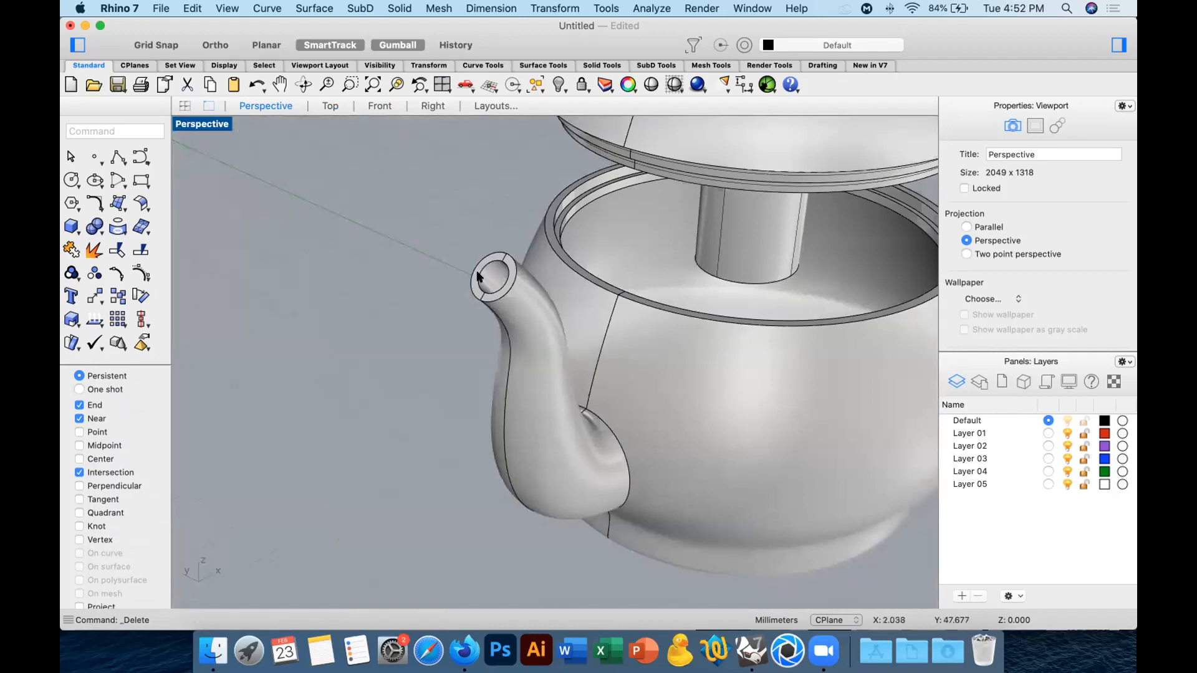
{"action": "left_click", "coordinate": [379, 106]}
{"action": "scroll", "coordinate": [646, 270], "scroll_direction": "up", "scroll_amount": 3}
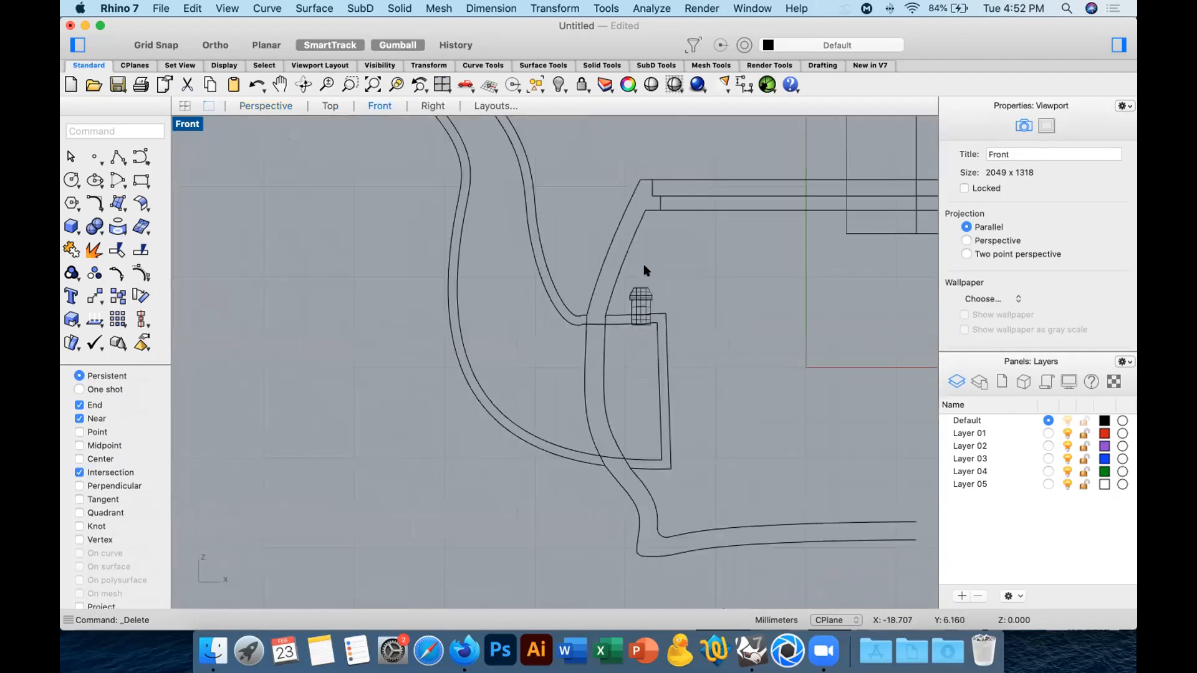
{"action": "left_click", "coordinate": [636, 295]}
{"action": "scroll", "coordinate": [1025, 310], "scroll_direction": "down", "scroll_amount": 5}
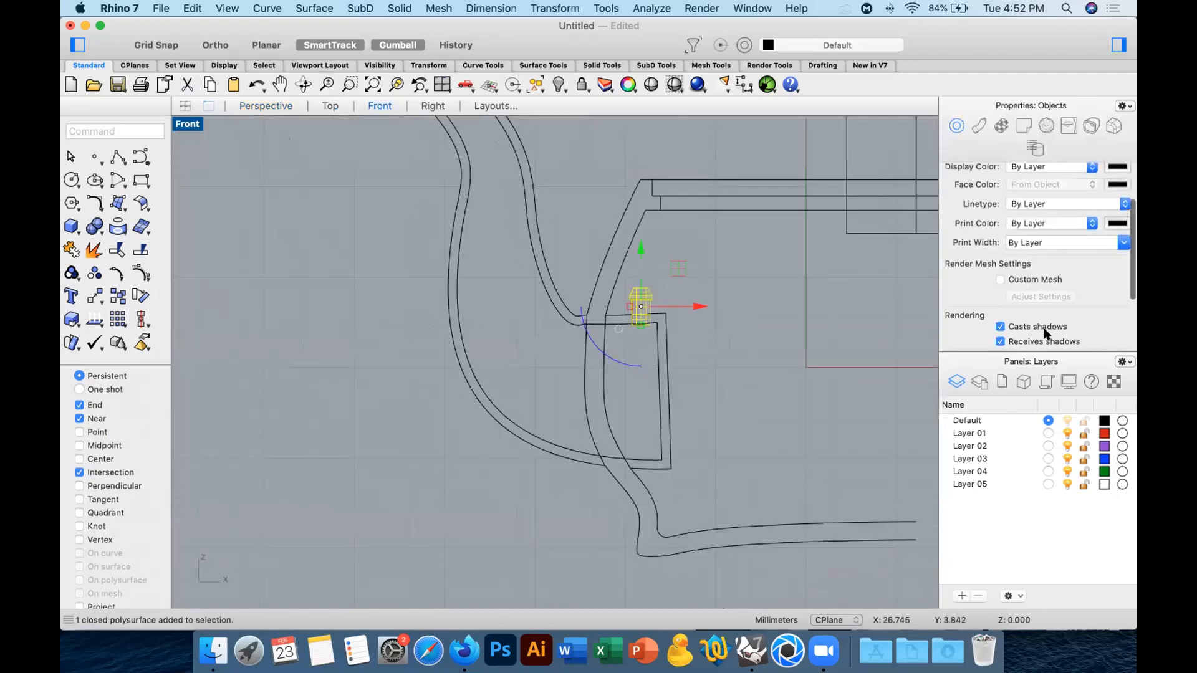
{"action": "key", "text": "Escape"}
{"action": "scroll", "coordinate": [640, 281], "scroll_direction": "up", "scroll_amount": 3}
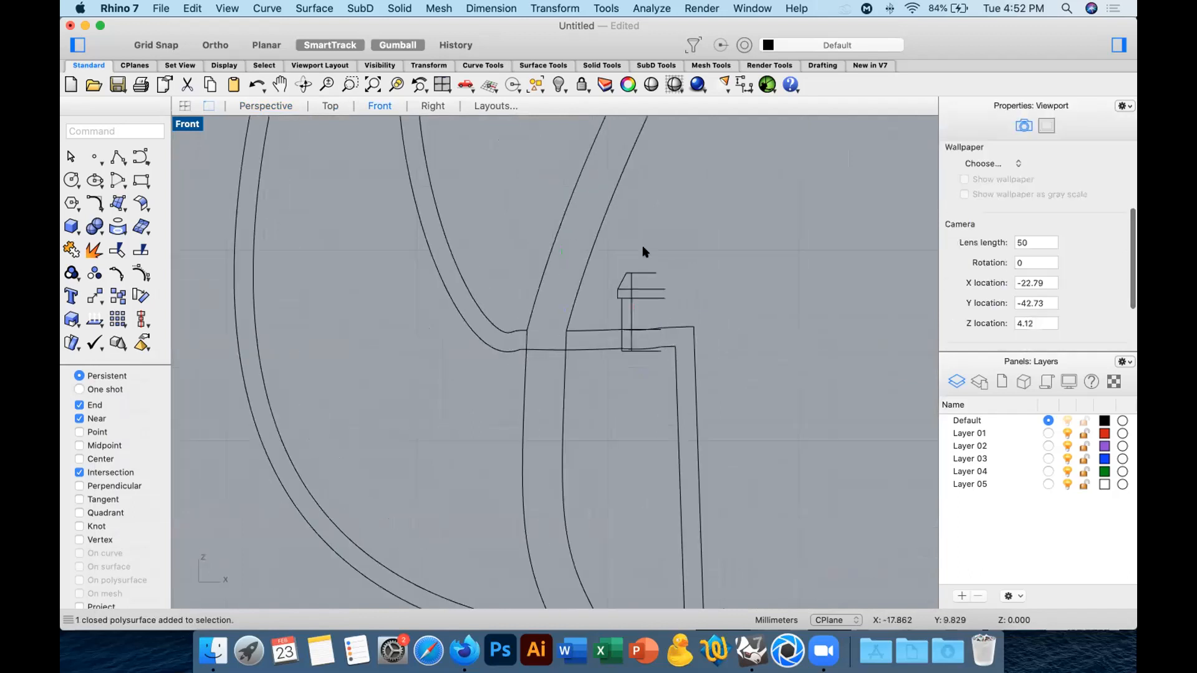
Join the small stepped piece with the vessel and spout using a Boolean union.
{"action": "left_click", "coordinate": [630, 302]}
{"action": "left_click", "coordinate": [572, 331], "text": "shift"}
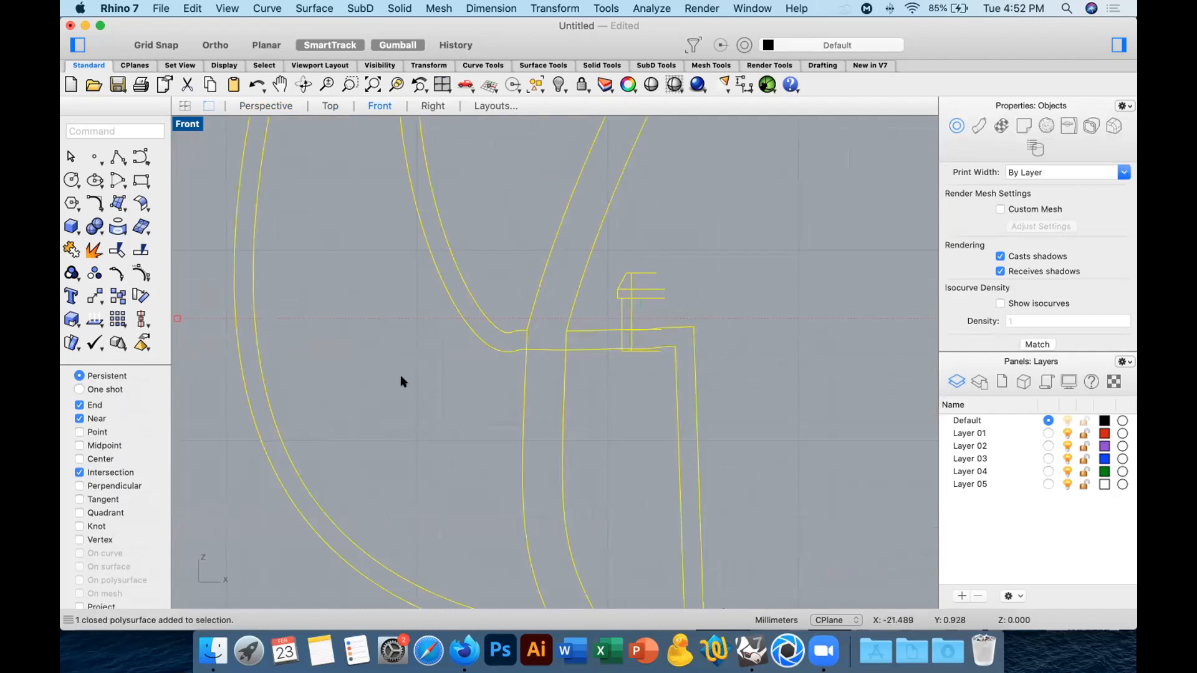
{"action": "left_click", "coordinate": [95, 227]}
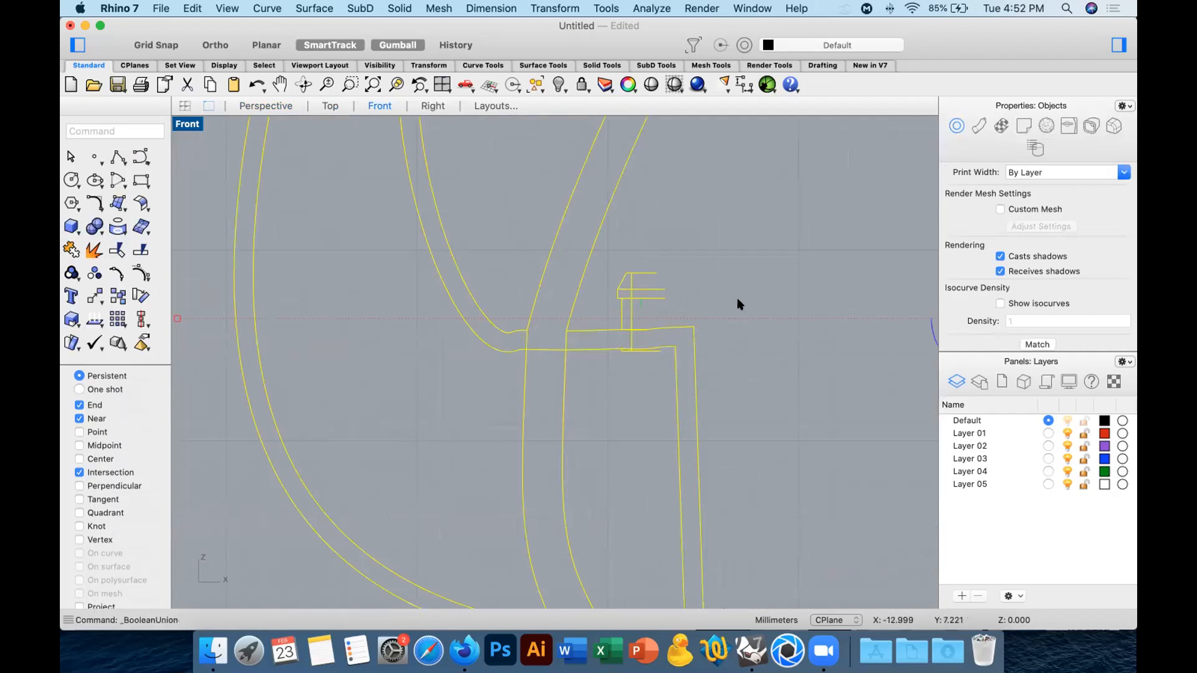
{"action": "left_click", "coordinate": [714, 286]}
{"action": "scroll", "coordinate": [714, 287], "scroll_direction": "down", "scroll_amount": 12}
{"action": "right_click_drag", "start_coordinate": [742, 288], "coordinate": [622, 397]}
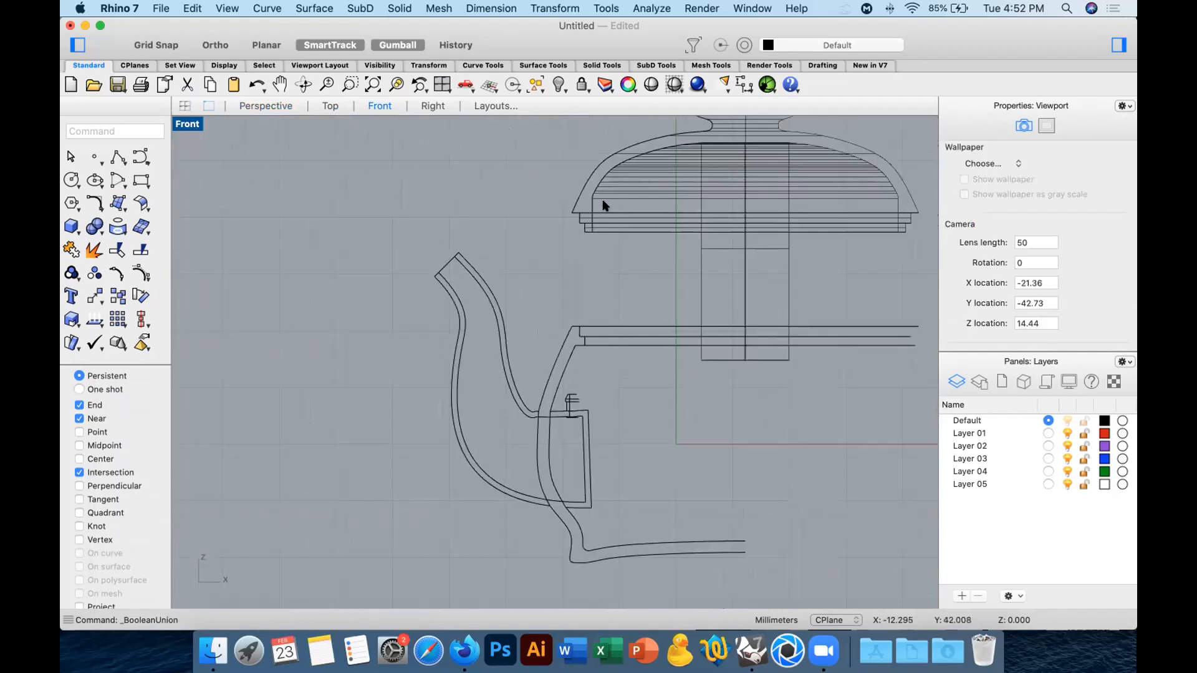
{"action": "right_click_drag", "start_coordinate": [620, 245], "coordinate": [604, 248]}
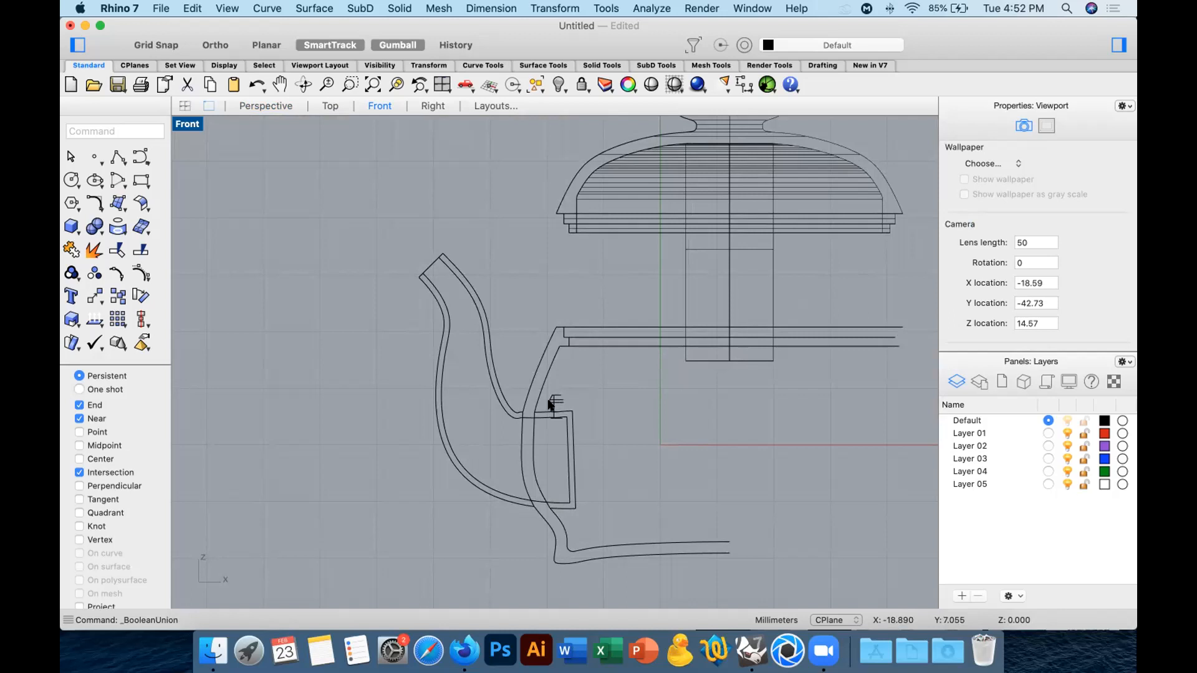
{"action": "scroll", "coordinate": [554, 405], "scroll_direction": "up", "scroll_amount": 10}
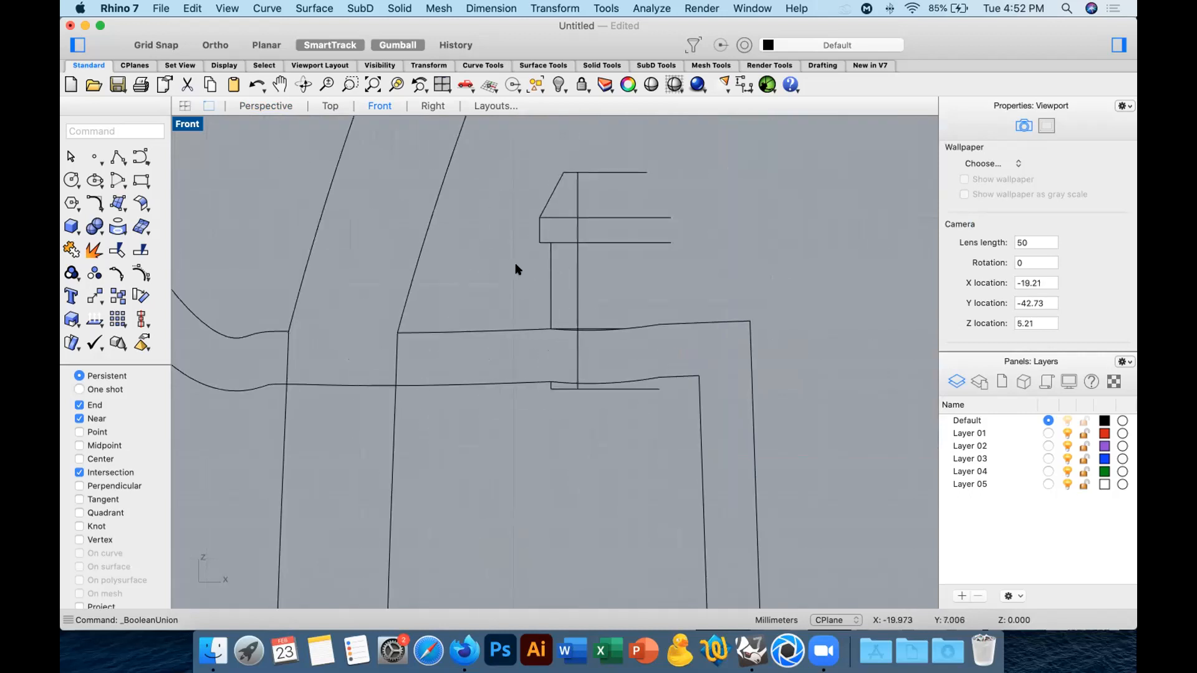
{"action": "scroll", "coordinate": [600, 333], "scroll_direction": "down", "scroll_amount": 3}
{"action": "scroll", "coordinate": [600, 333], "scroll_direction": "down", "scroll_amount": 2}
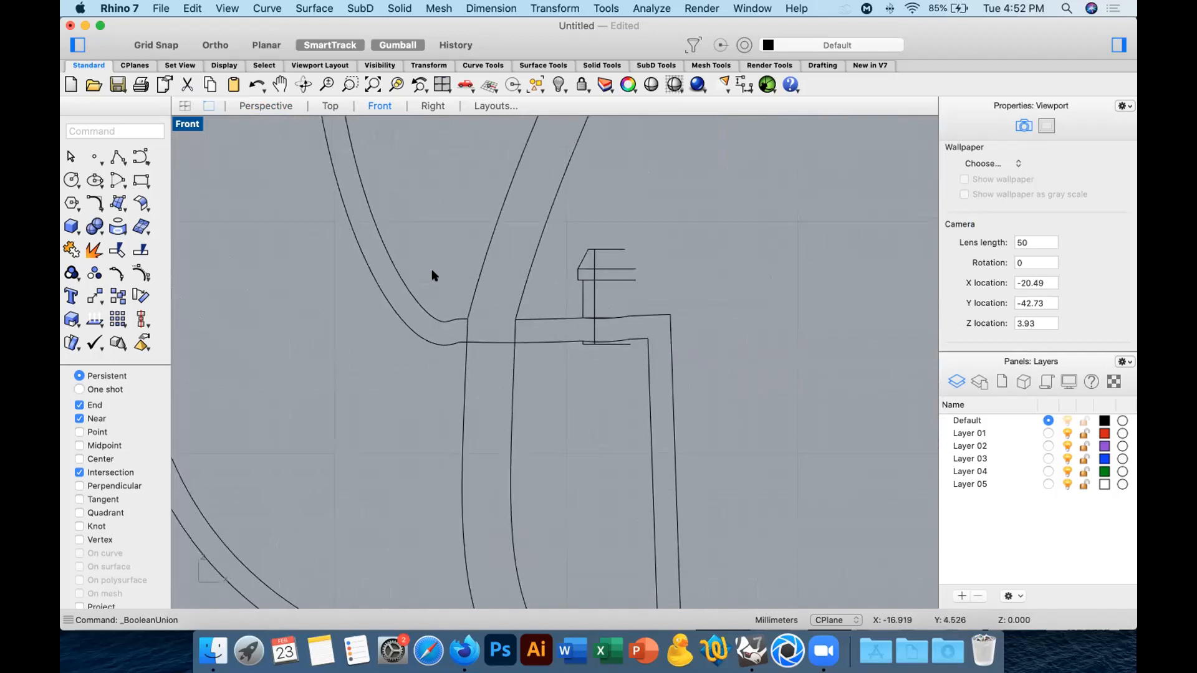
Turn off the isocurve display for the lid above the vessel.
{"action": "left_click", "coordinate": [266, 106]}
{"action": "right_click_drag", "start_coordinate": [585, 248], "coordinate": [522, 312]}
{"action": "right_click_drag", "start_coordinate": [522, 191], "coordinate": [495, 224]}
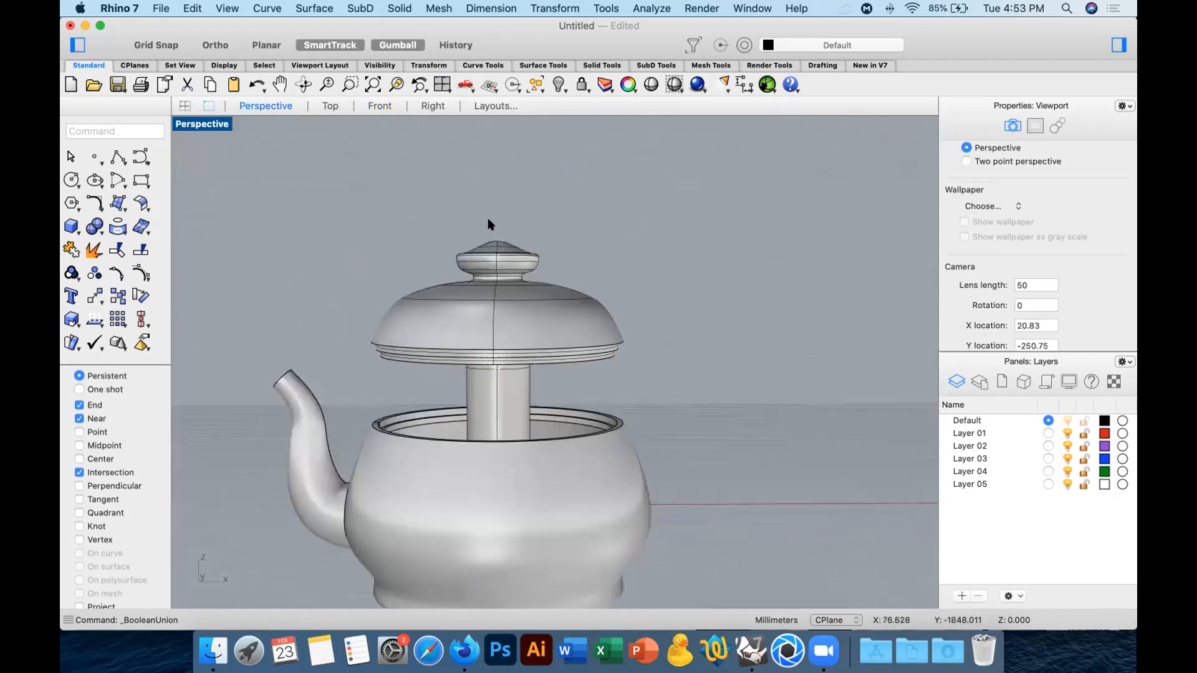
{"action": "right_click_drag", "start_coordinate": [494, 295], "coordinate": [527, 274]}
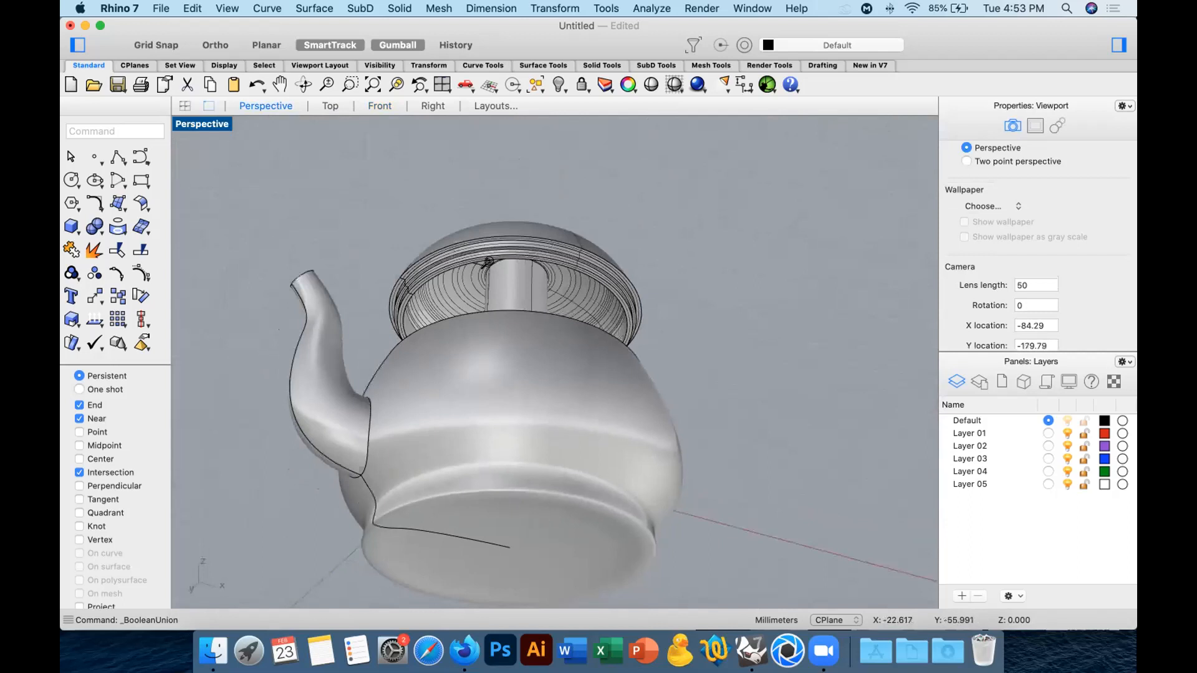
{"action": "scroll", "coordinate": [491, 288], "scroll_direction": "up", "scroll_amount": 9}
{"action": "left_click", "coordinate": [488, 270]}
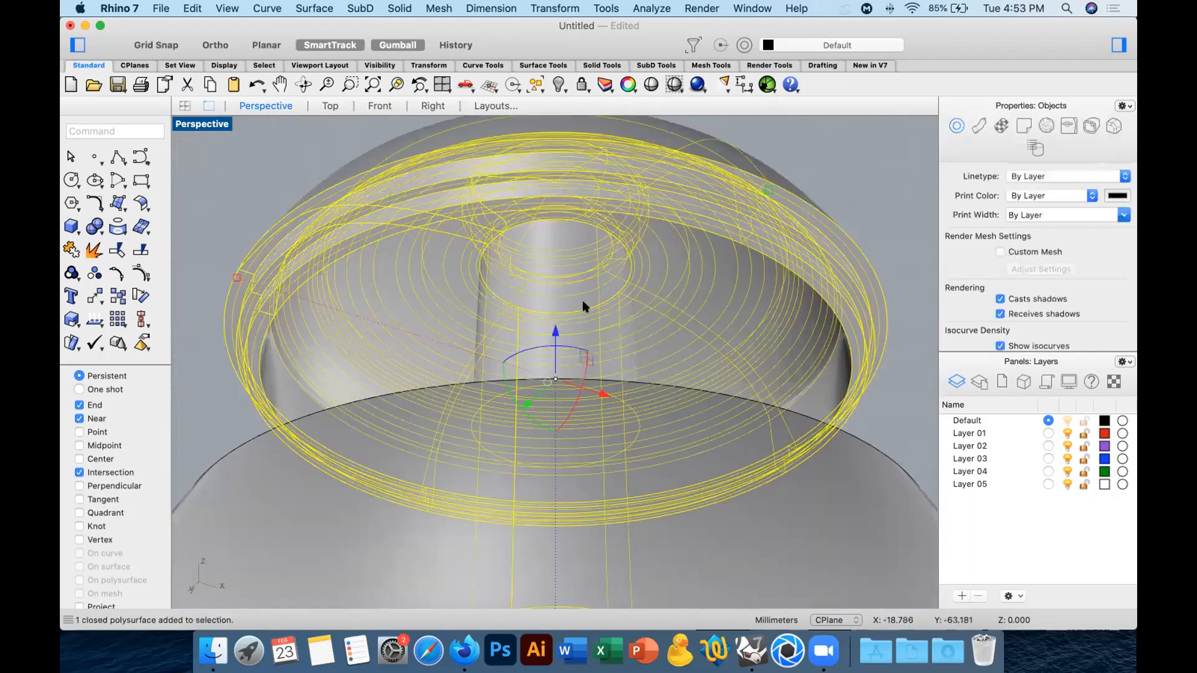
{"action": "scroll", "coordinate": [1023, 280], "scroll_direction": "down", "scroll_amount": 3}
{"action": "left_click", "coordinate": [999, 280]}
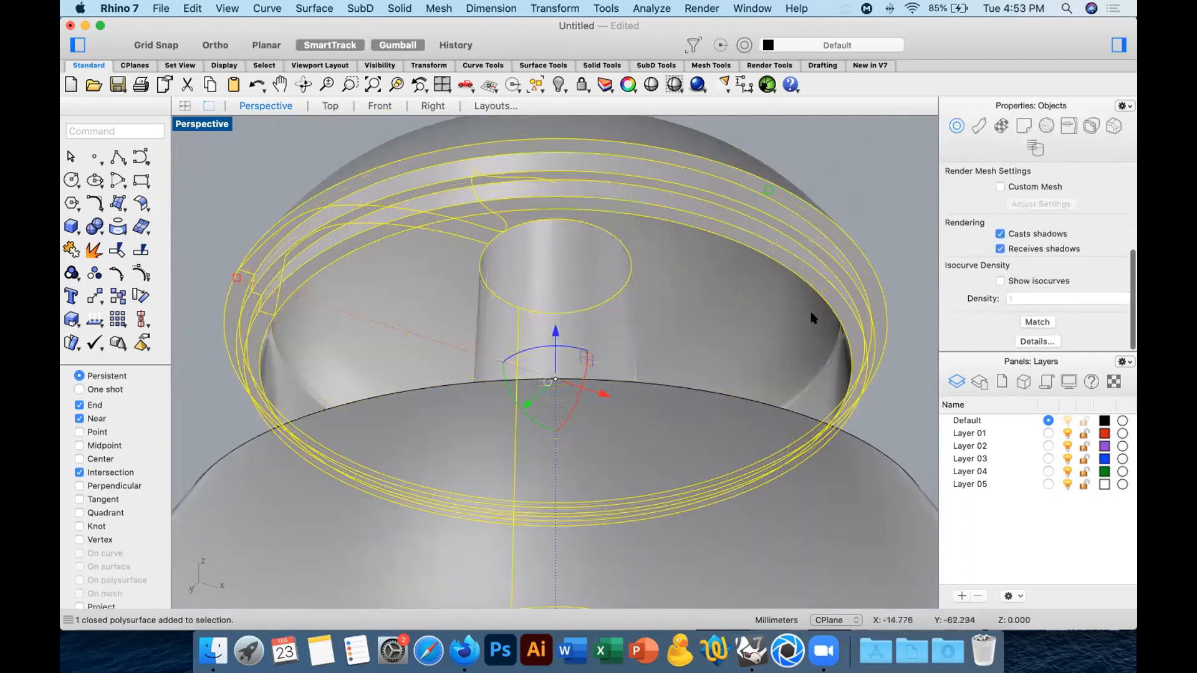
Examine the raised lid, its central column, the vessel rim and the spout's inner end from several angles.
{"action": "right_click_drag", "start_coordinate": [476, 289], "coordinate": [478, 416]}
{"action": "right_click_drag", "start_coordinate": [505, 458], "coordinate": [459, 414], "text": "shift"}
{"action": "right_click_drag", "start_coordinate": [368, 450], "coordinate": [516, 227]}
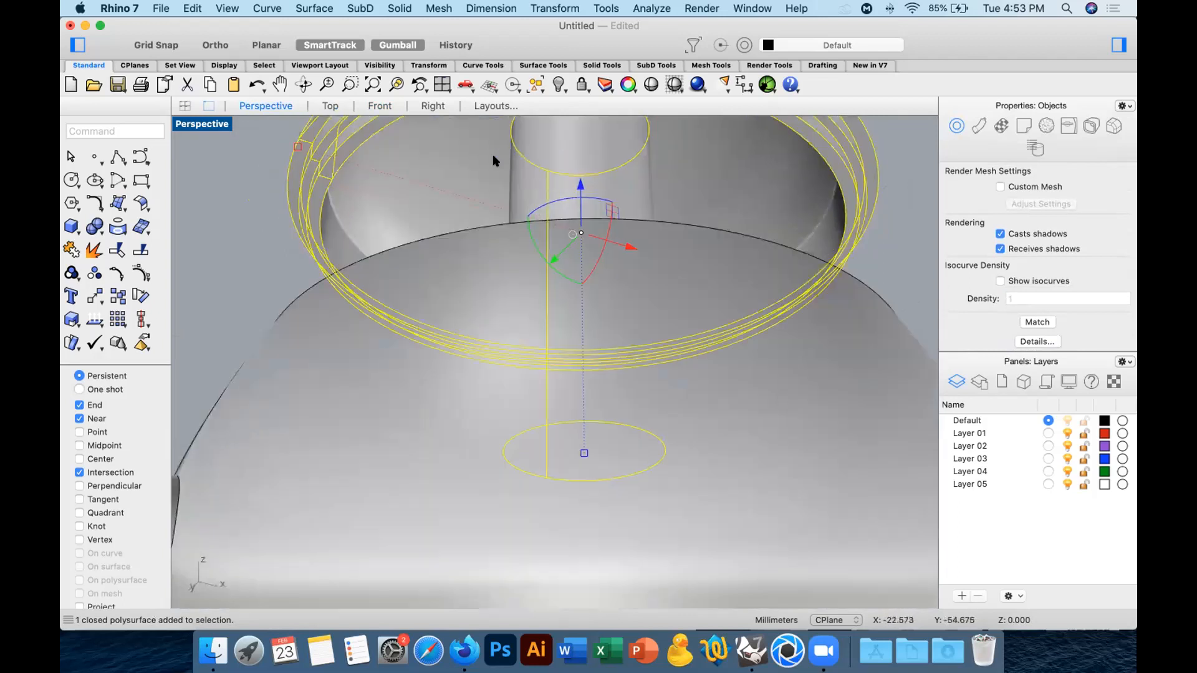
{"action": "right_click_drag", "start_coordinate": [455, 158], "coordinate": [489, 347]}
{"action": "scroll", "coordinate": [489, 346], "scroll_direction": "down", "scroll_amount": 10}
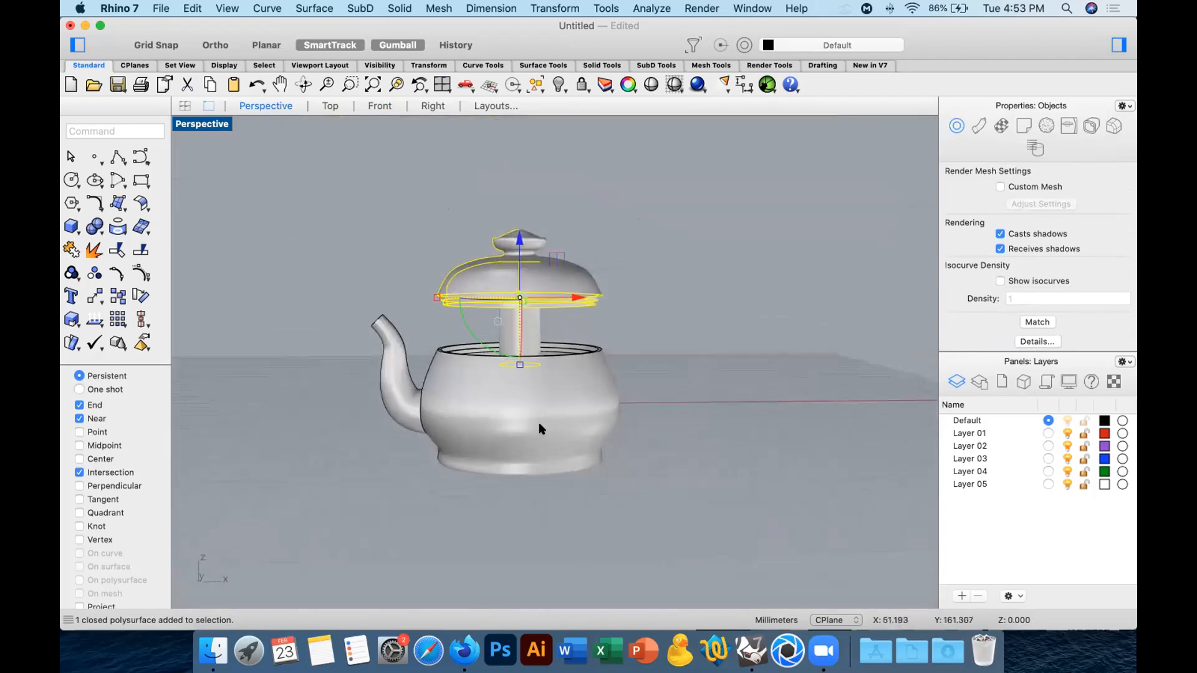
{"action": "right_click_drag", "start_coordinate": [549, 346], "coordinate": [508, 397]}
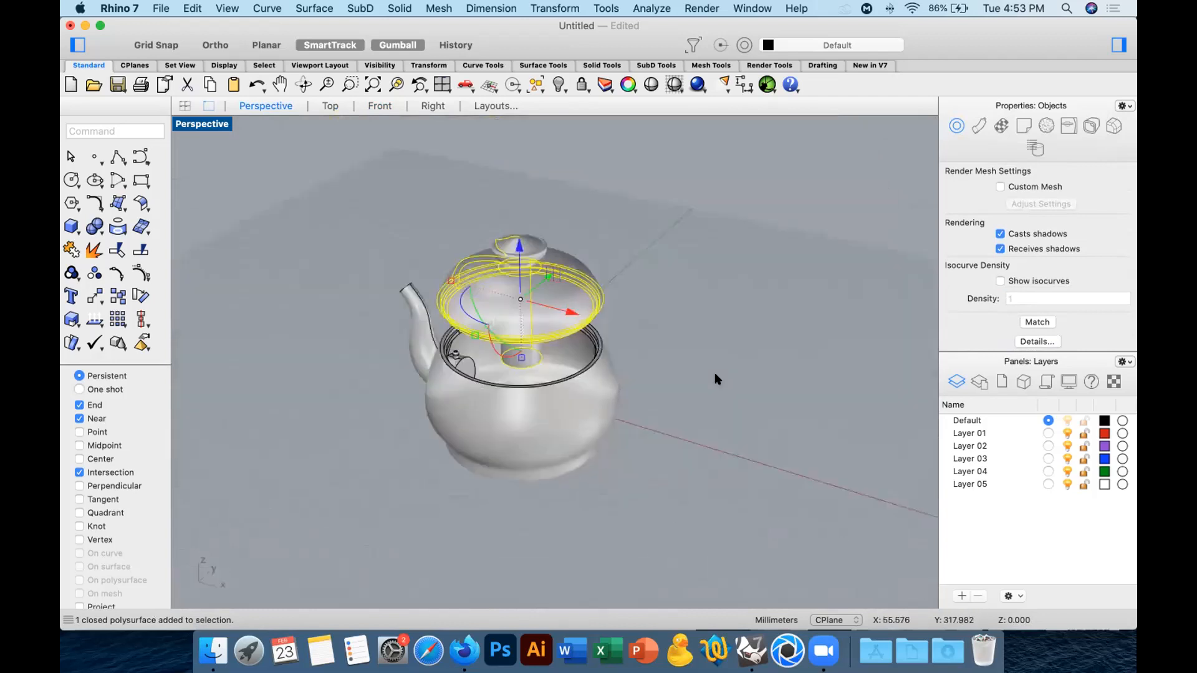
{"action": "left_click", "coordinate": [715, 373]}
{"action": "scroll", "coordinate": [478, 356], "scroll_direction": "up", "scroll_amount": 8}
{"action": "right_click_drag", "start_coordinate": [424, 355], "coordinate": [453, 343]}
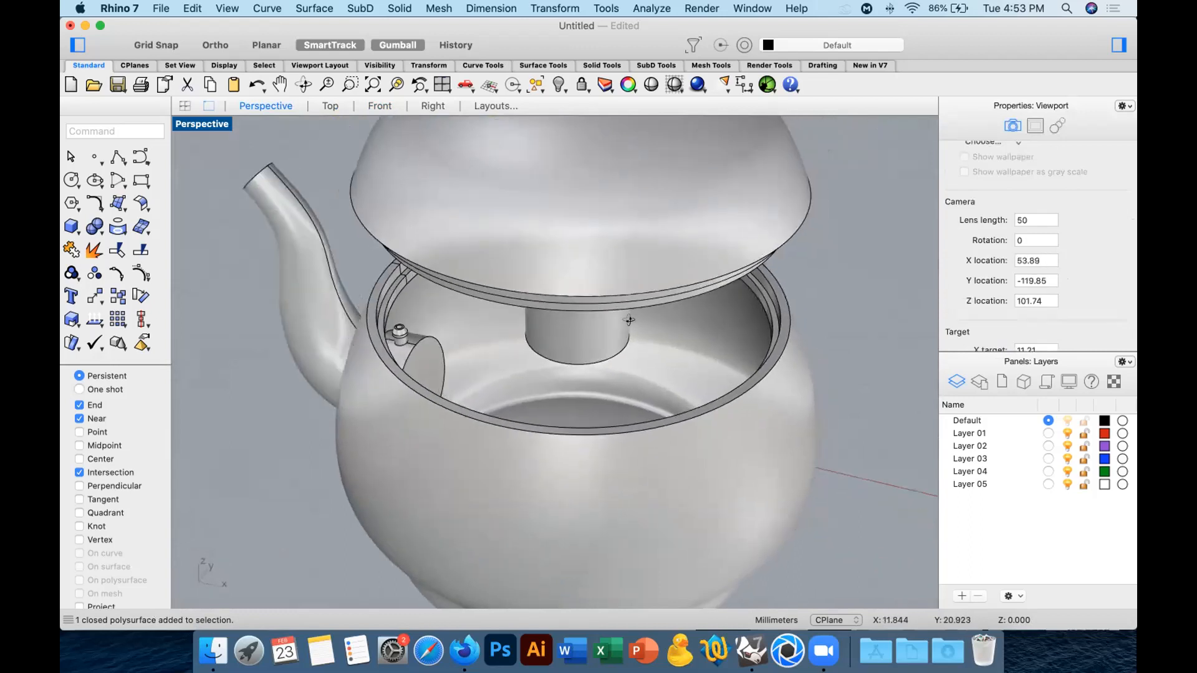
{"action": "right_click_drag", "start_coordinate": [629, 320], "coordinate": [641, 147]}
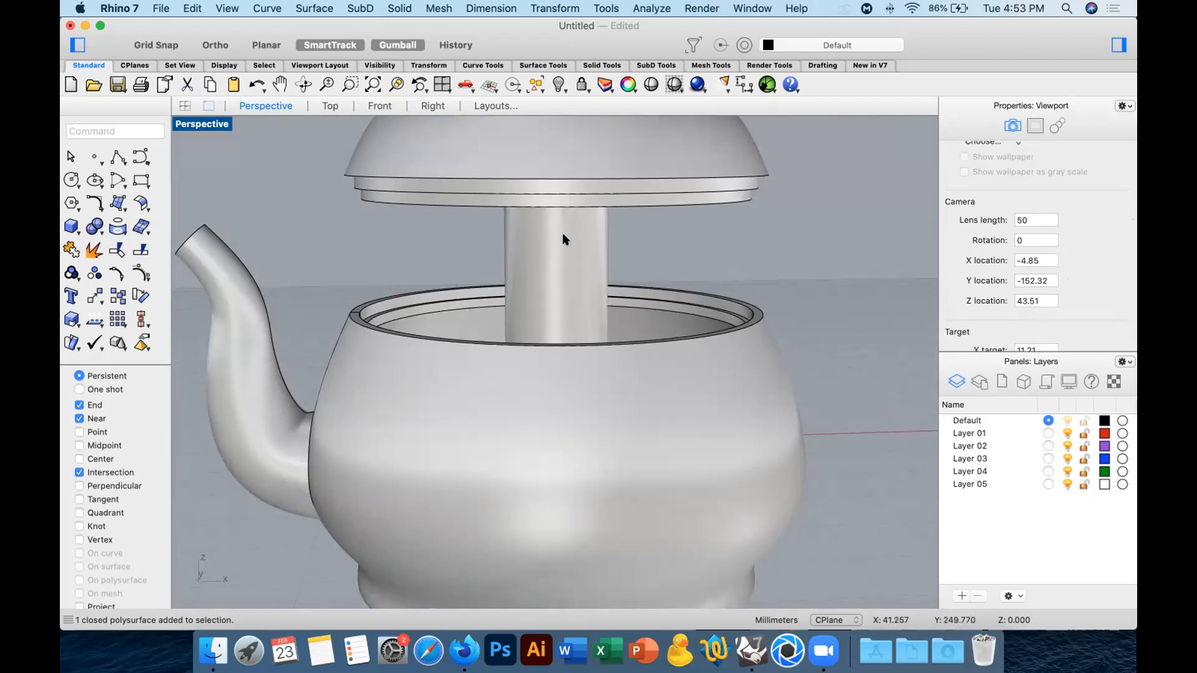
Move the lid -20 mm in the Z direction onto the vessel's rim.
{"action": "left_click", "coordinate": [563, 188]}
{"action": "scroll", "coordinate": [572, 151], "scroll_direction": "down", "scroll_amount": 3}
{"action": "left_click", "coordinate": [573, 148]}
{"action": "type", "text": "-20"}
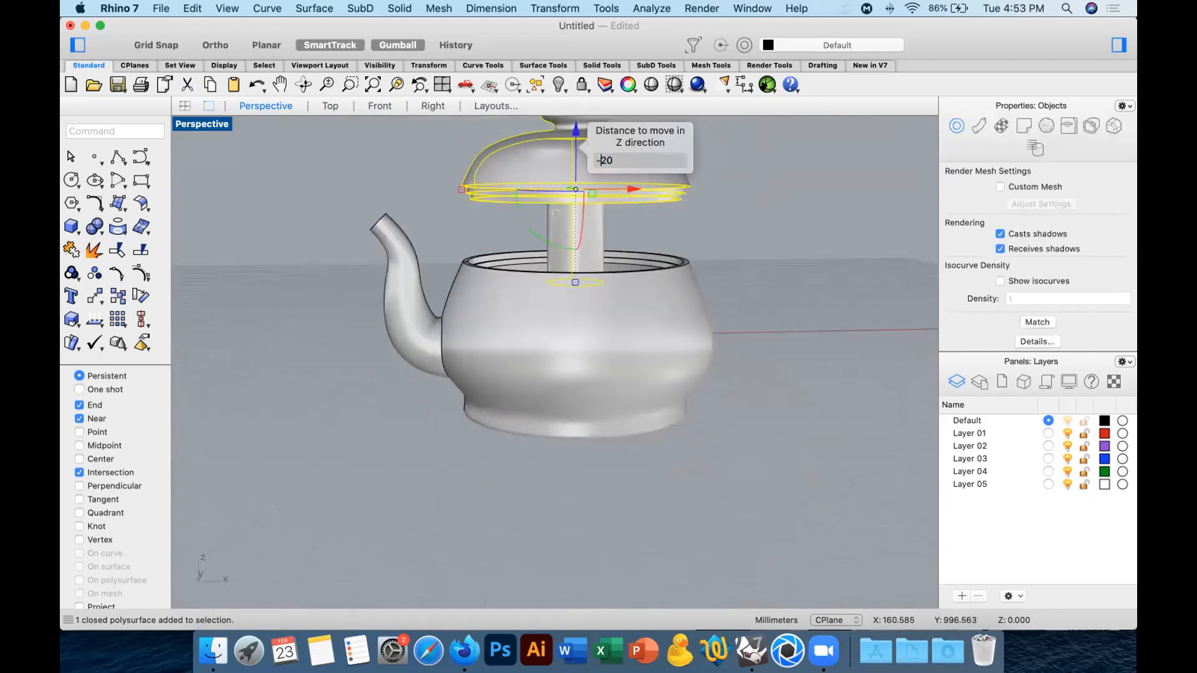
{"action": "key", "text": "Return"}
{"action": "left_click", "coordinate": [776, 206]}
Check the fit of the lid and the overall shape of the closed teapot in the front and perspective views.
{"action": "left_click", "coordinate": [382, 107]}
{"action": "right_click_drag", "start_coordinate": [587, 230], "coordinate": [554, 274]}
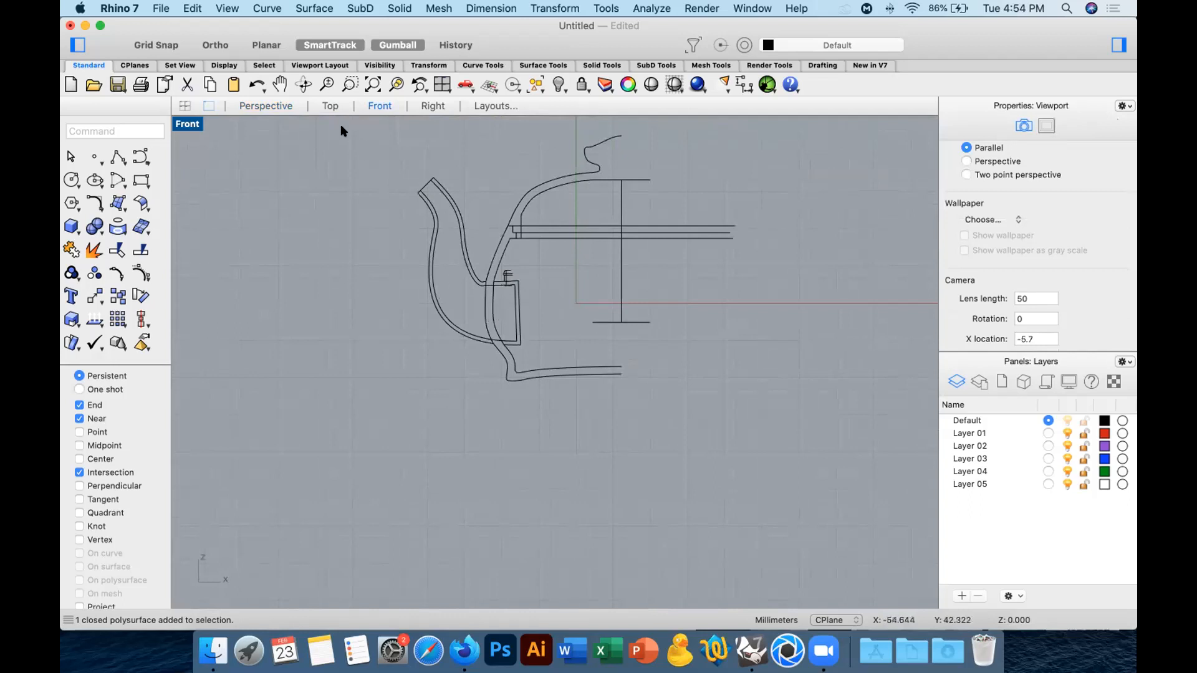
{"action": "left_click", "coordinate": [260, 105]}
{"action": "left_click", "coordinate": [366, 84]}
{"action": "right_click_drag", "start_coordinate": [603, 222], "coordinate": [566, 220]}
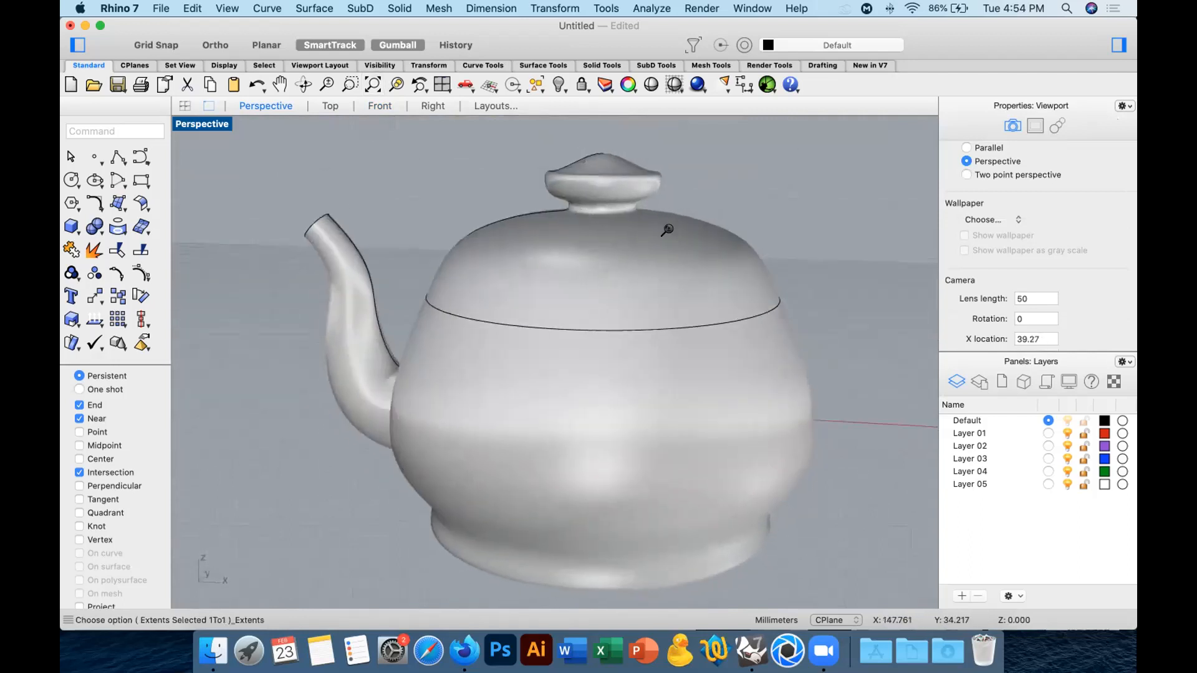
{"action": "scroll", "coordinate": [666, 230], "scroll_direction": "down", "scroll_amount": 5}
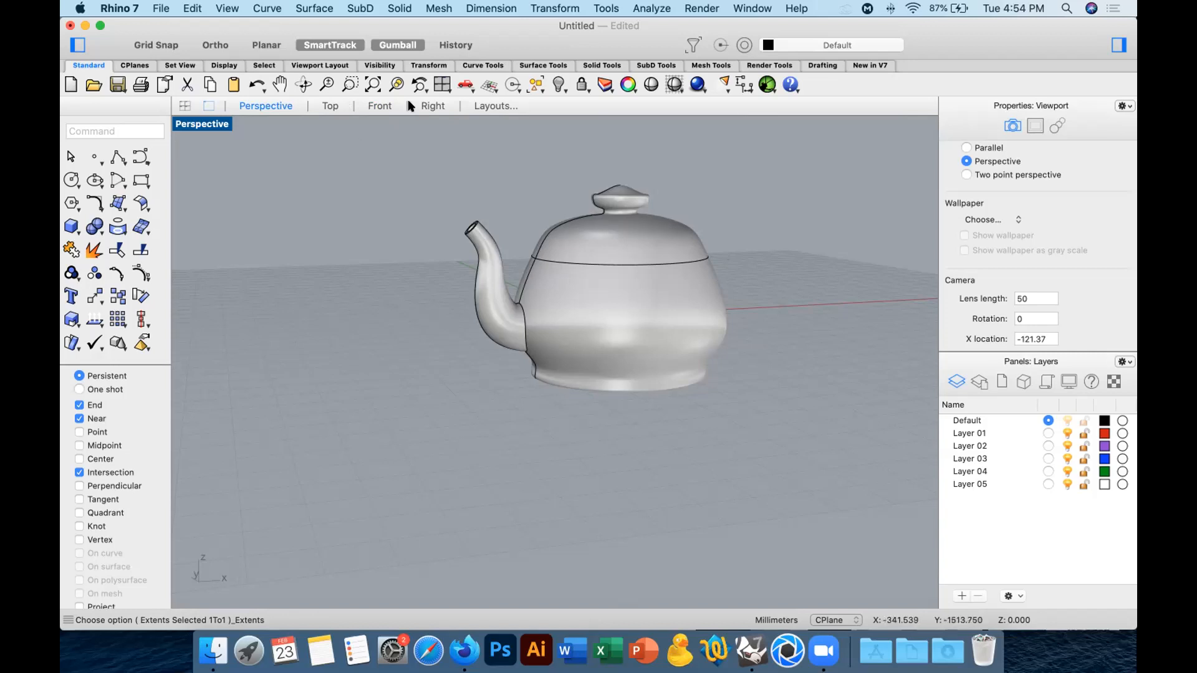
{"action": "left_click", "coordinate": [432, 106]}
{"action": "left_click", "coordinate": [387, 107]}
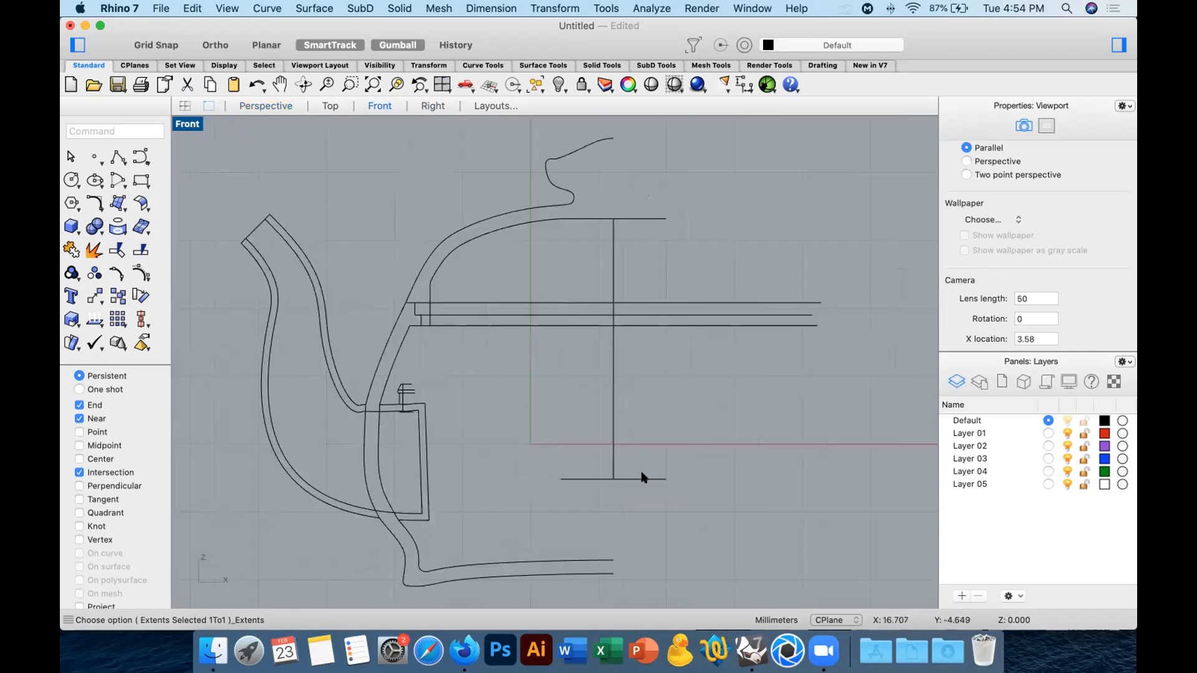
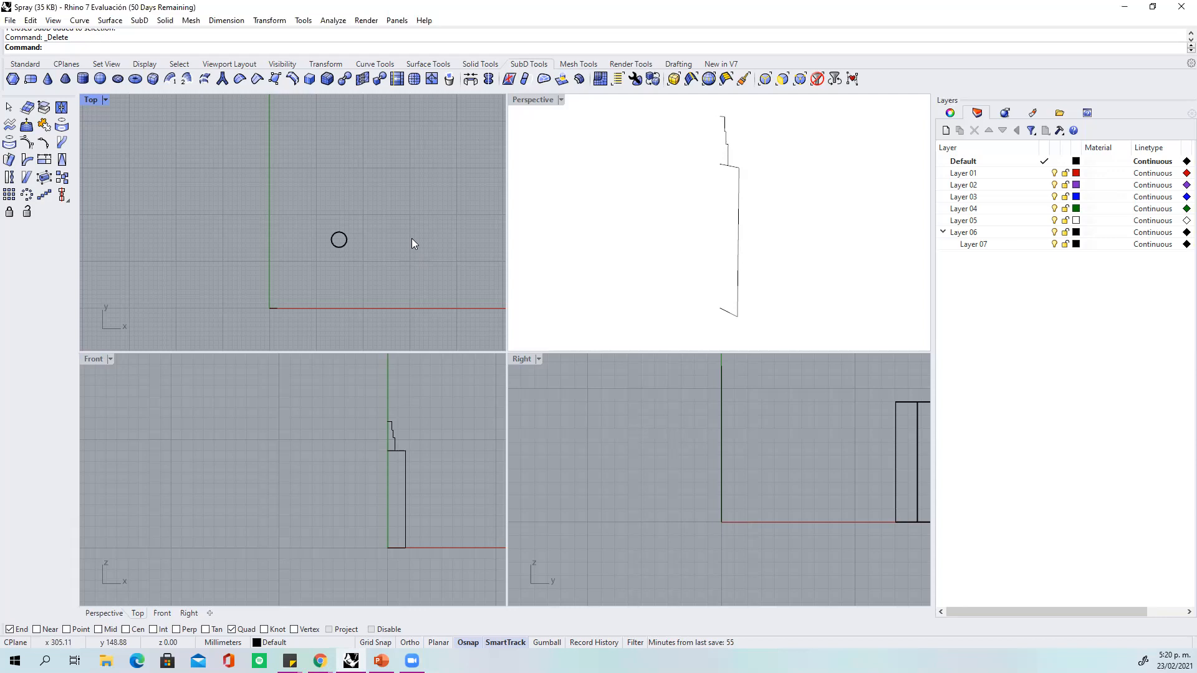
Restore the deleted SubD bottle to compare its flat and smooth display, and delete it again.
{"action": "key", "text": "ctrl+z"}
{"action": "left_click", "coordinate": [424, 218]}
{"action": "left_click", "coordinate": [747, 189]}
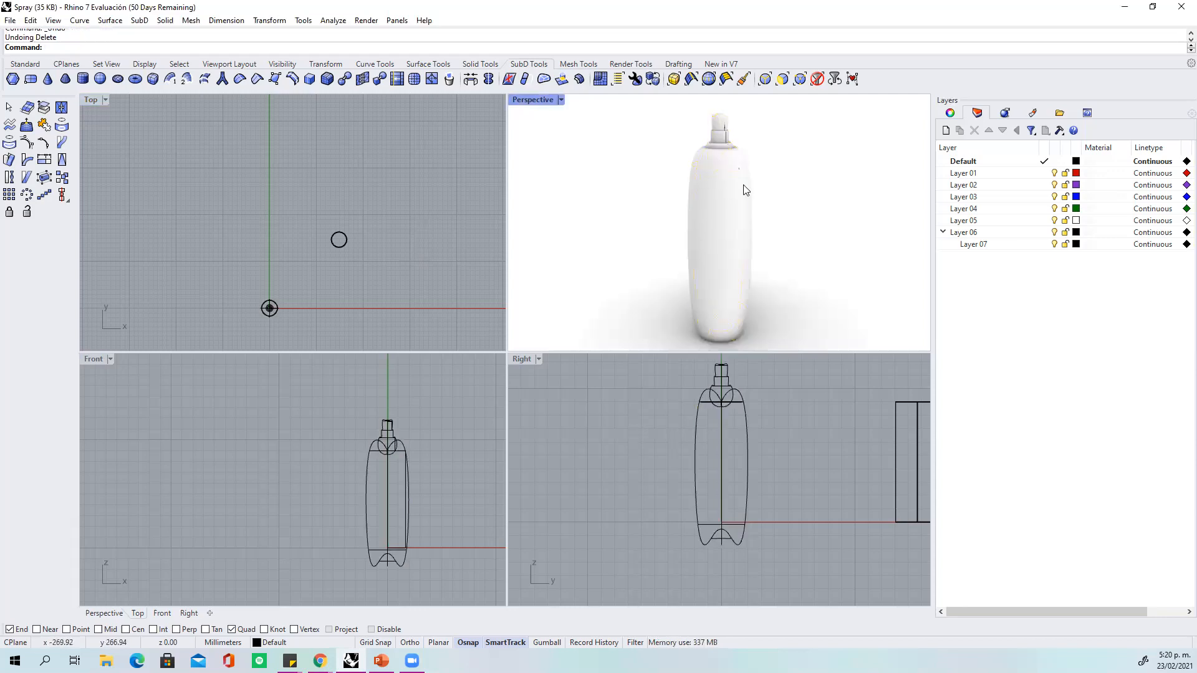
{"action": "left_click", "coordinate": [704, 217]}
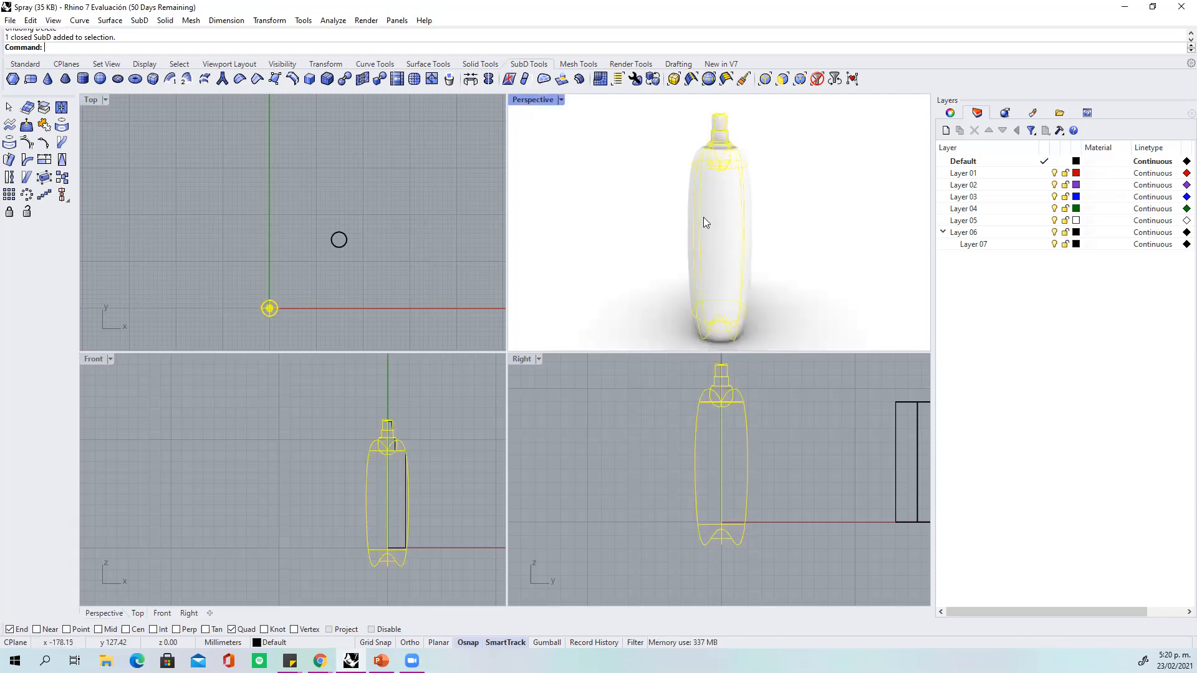
{"action": "left_click", "coordinate": [652, 79]}
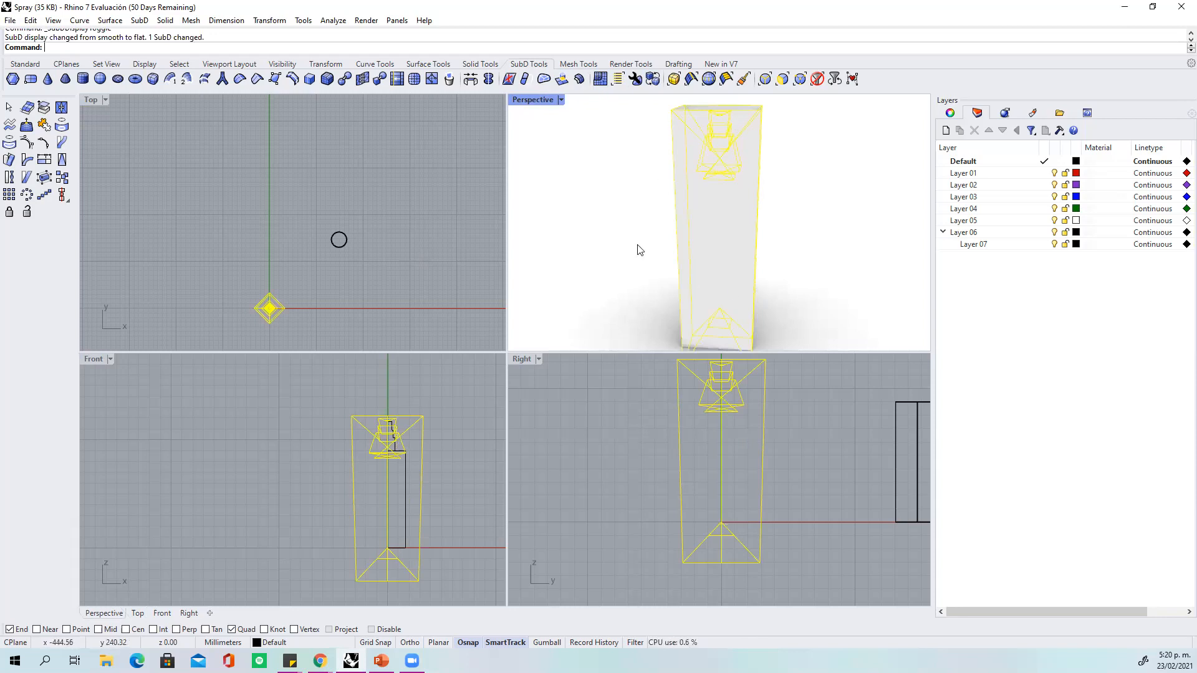
{"action": "left_click", "coordinate": [652, 79]}
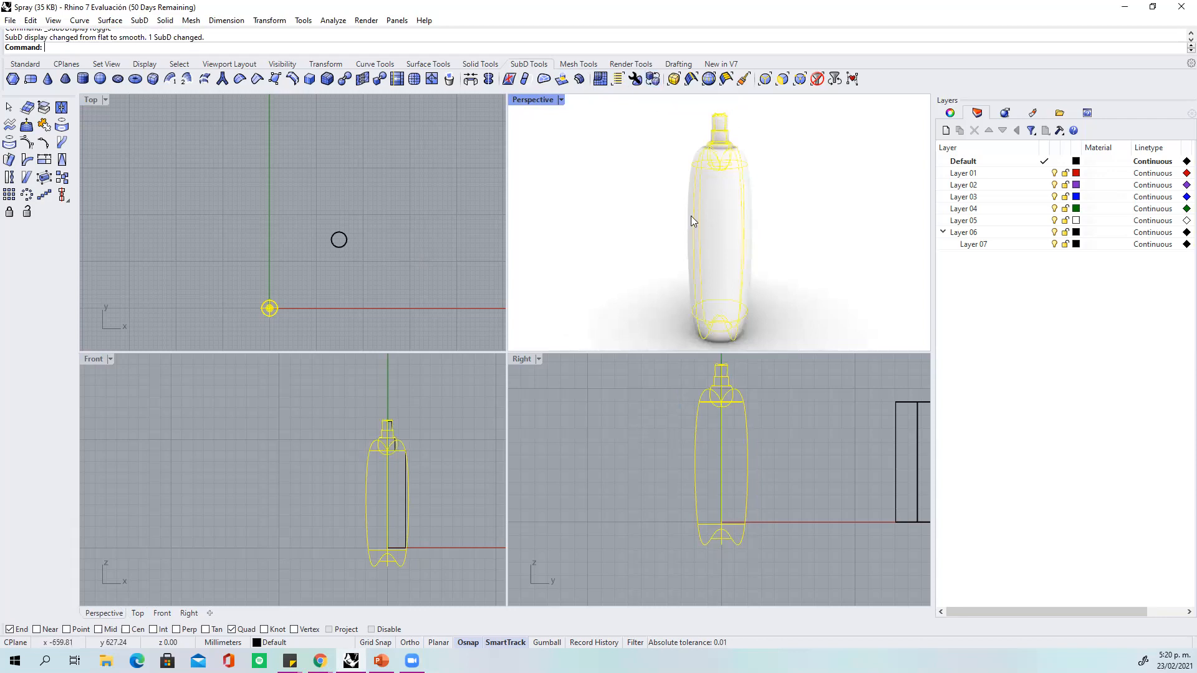
{"action": "key", "text": "Delete"}
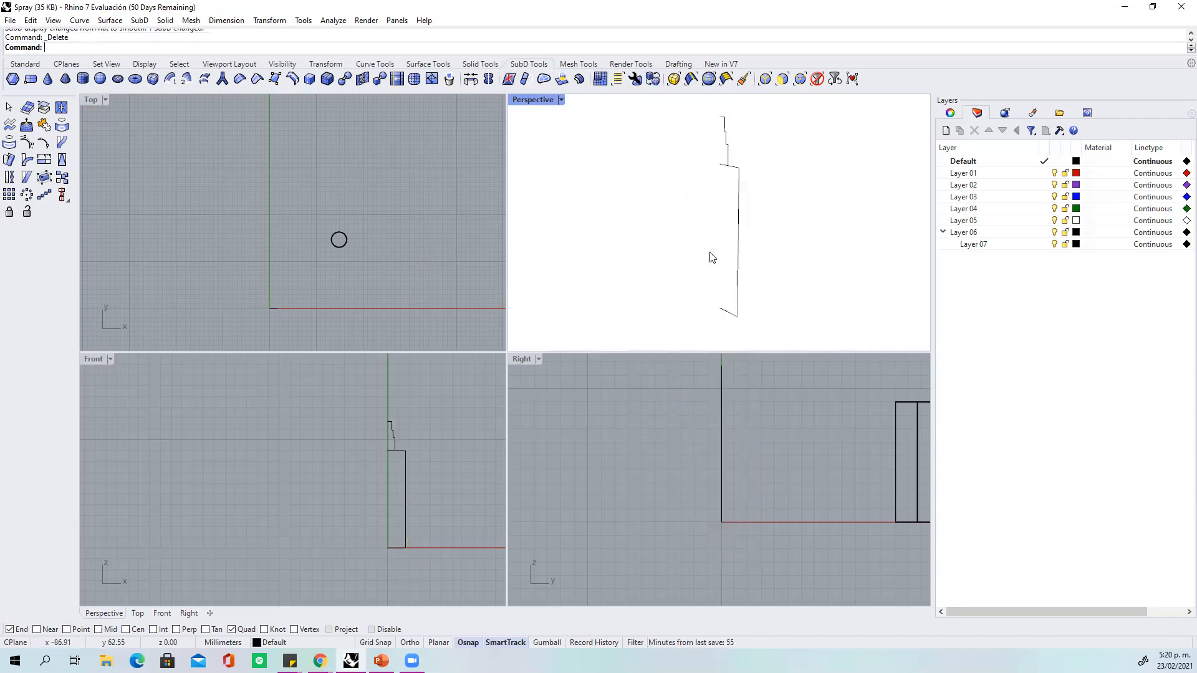
Delete the bottle profile curve's shoulder-level control point on the vertical axis, working in the maximized Front view.
{"action": "left_click", "coordinate": [398, 450]}
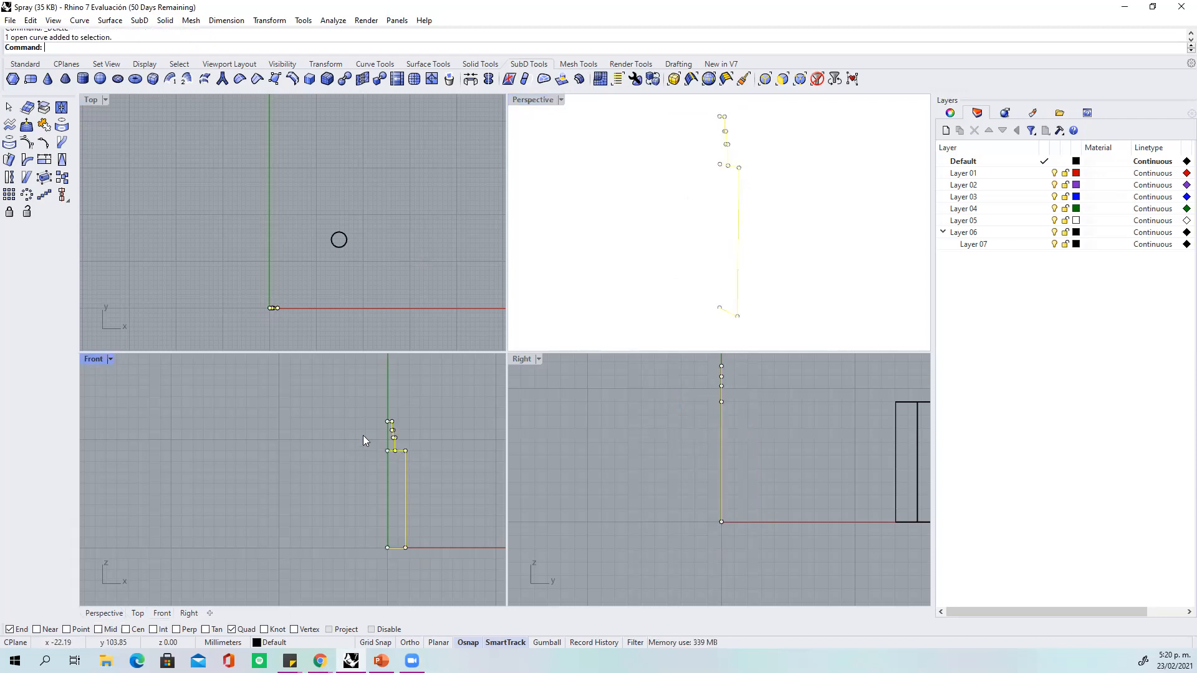
{"action": "double_click", "coordinate": [95, 360]}
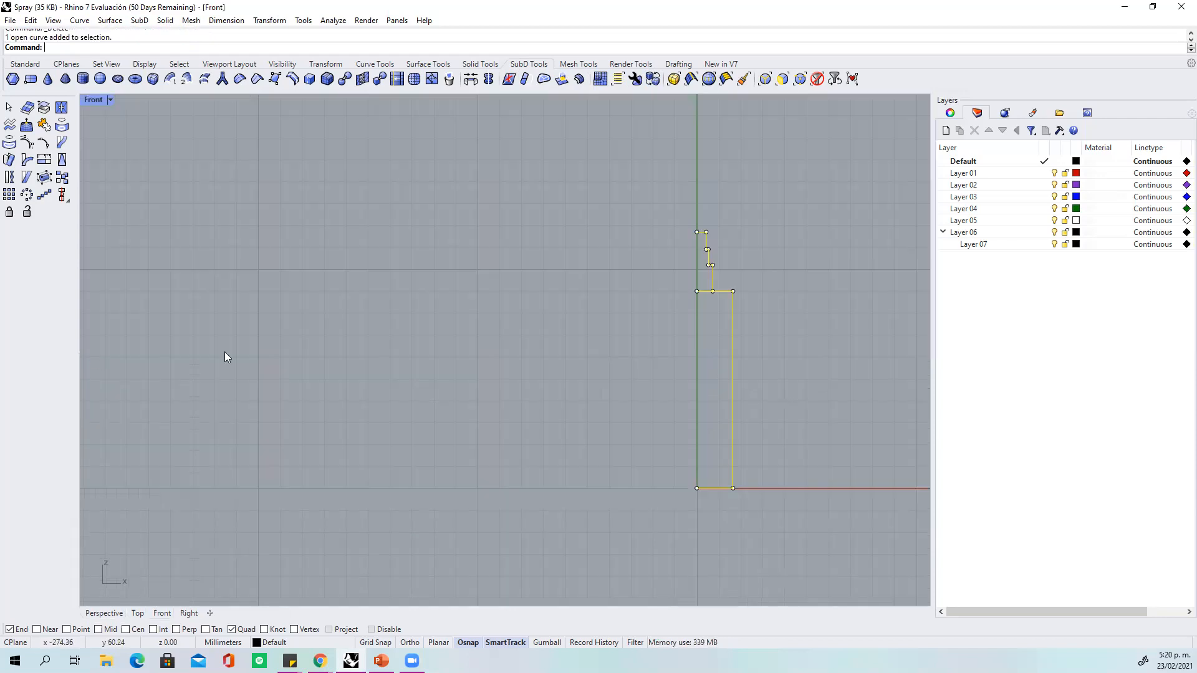
{"action": "right_click_drag", "start_coordinate": [497, 321], "coordinate": [395, 318]}
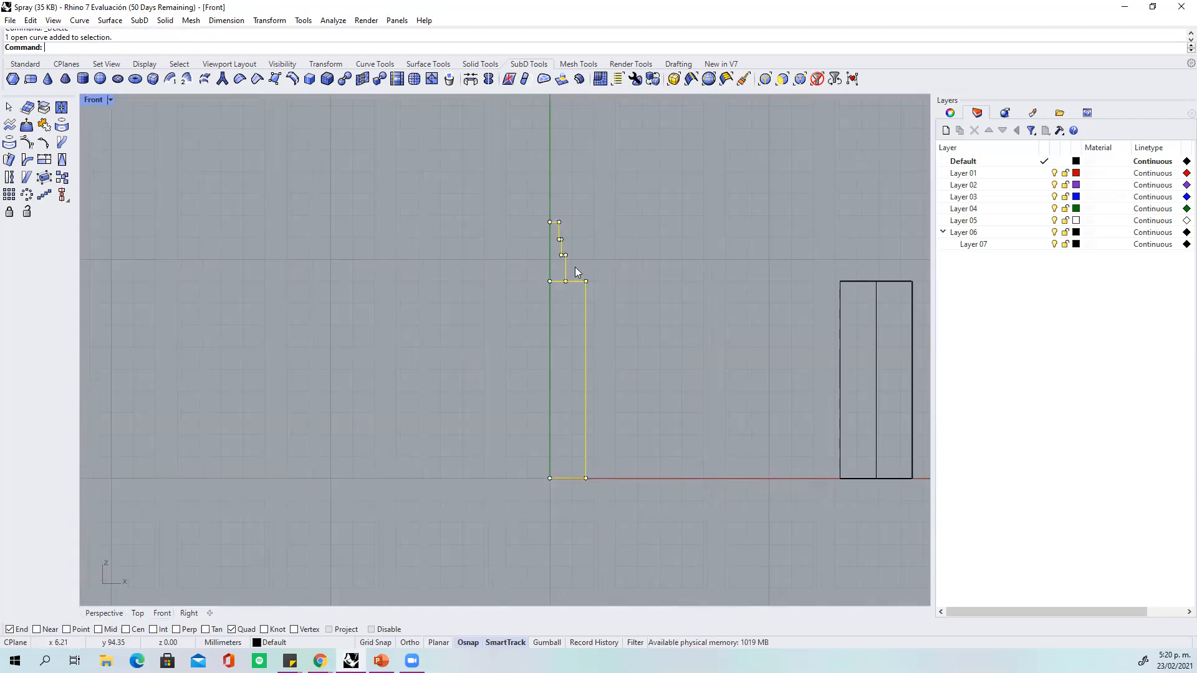
{"action": "key", "text": "Escape"}
{"action": "right_click_drag", "start_coordinate": [611, 250], "coordinate": [607, 224]}
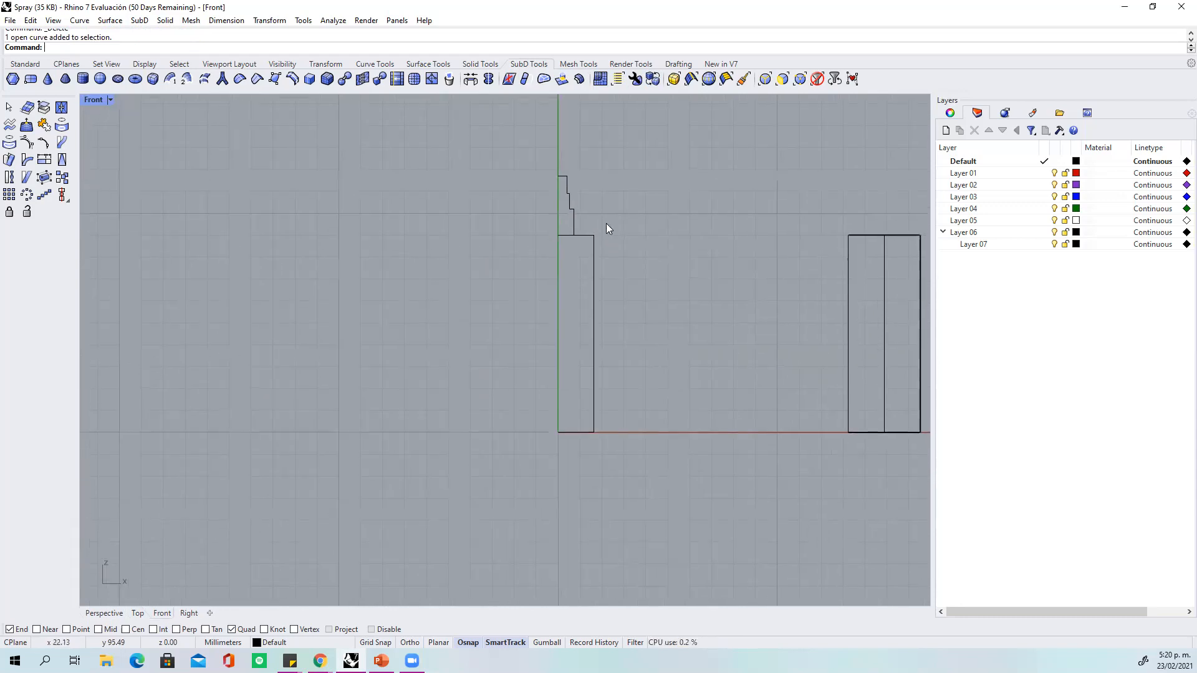
{"action": "scroll", "coordinate": [605, 215], "scroll_direction": "up", "scroll_amount": 5}
{"action": "scroll", "coordinate": [605, 216], "scroll_direction": "down", "scroll_amount": 2}
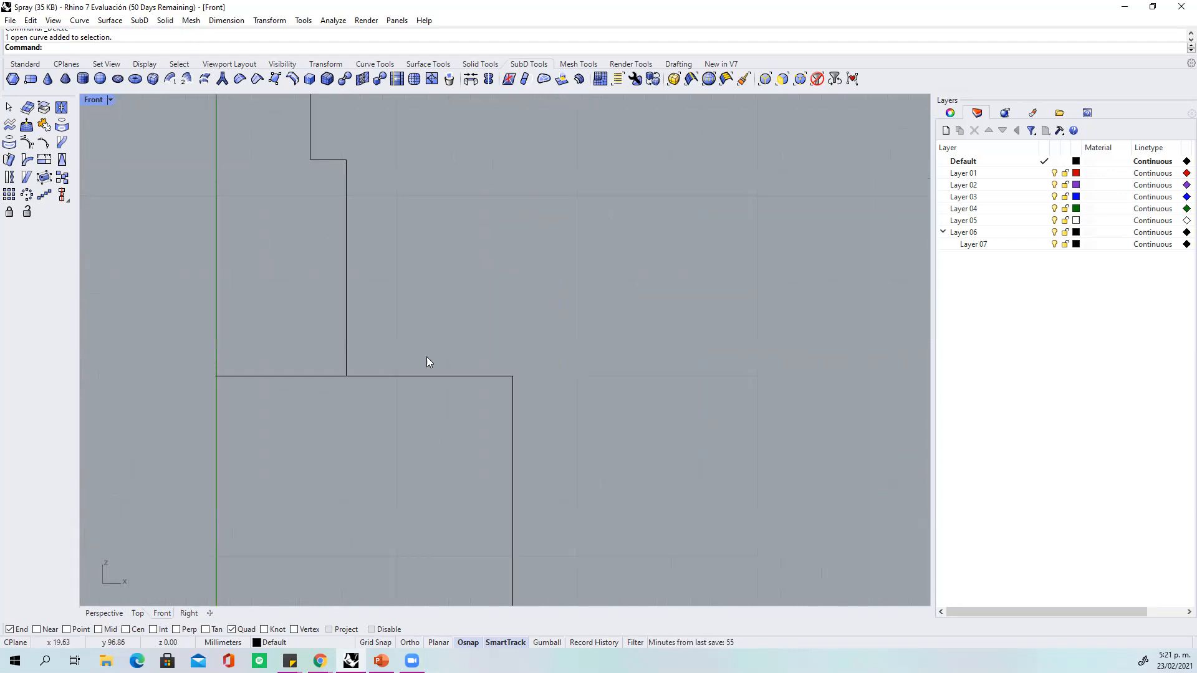
{"action": "left_click", "coordinate": [409, 377]}
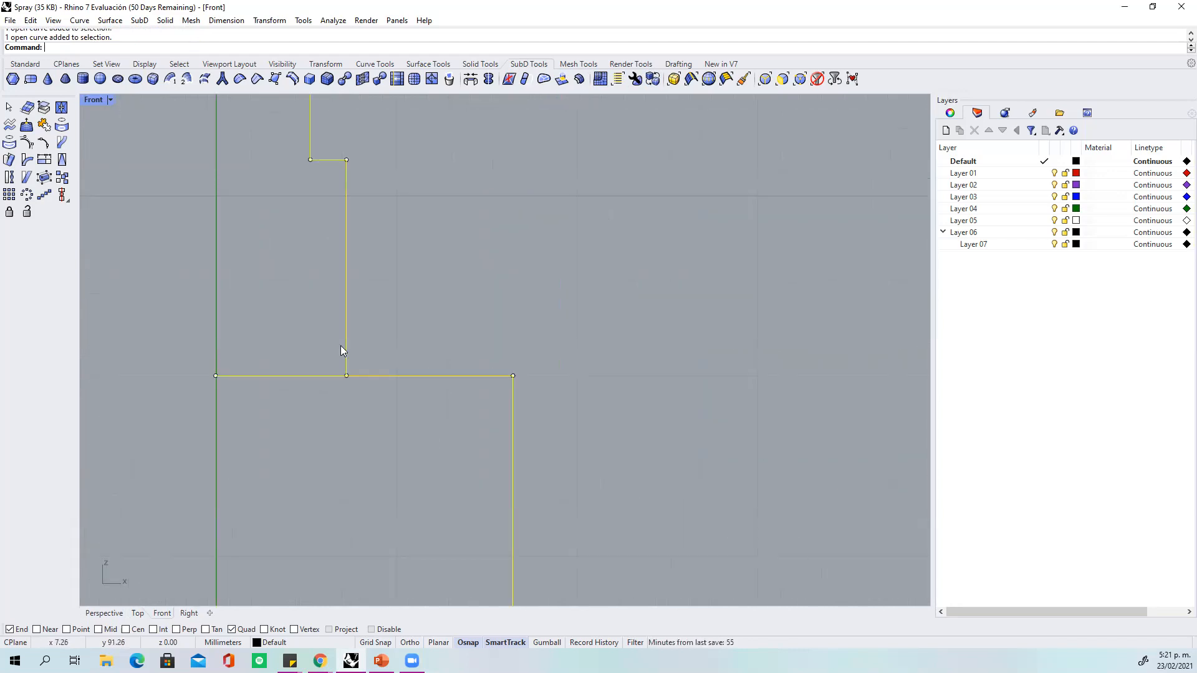
{"action": "left_click", "coordinate": [26, 64]}
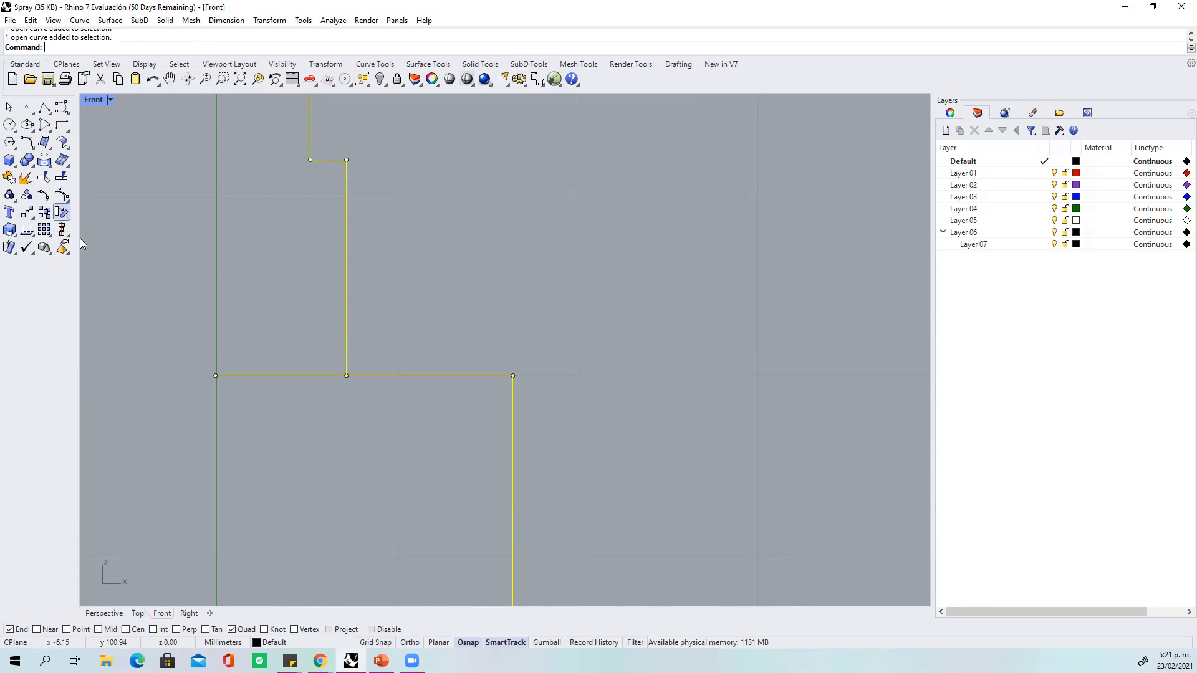
{"action": "key", "text": "Escape"}
{"action": "left_click_drag", "start_coordinate": [170, 338], "coordinate": [248, 416]}
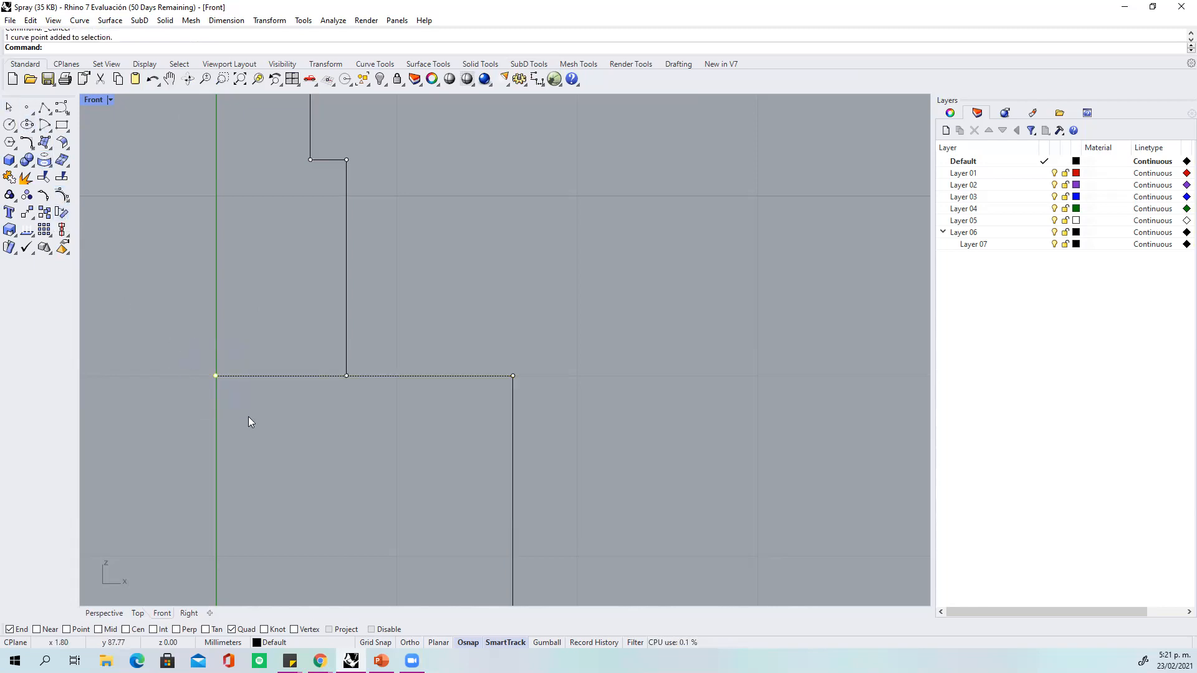
{"action": "key", "text": "Delete"}
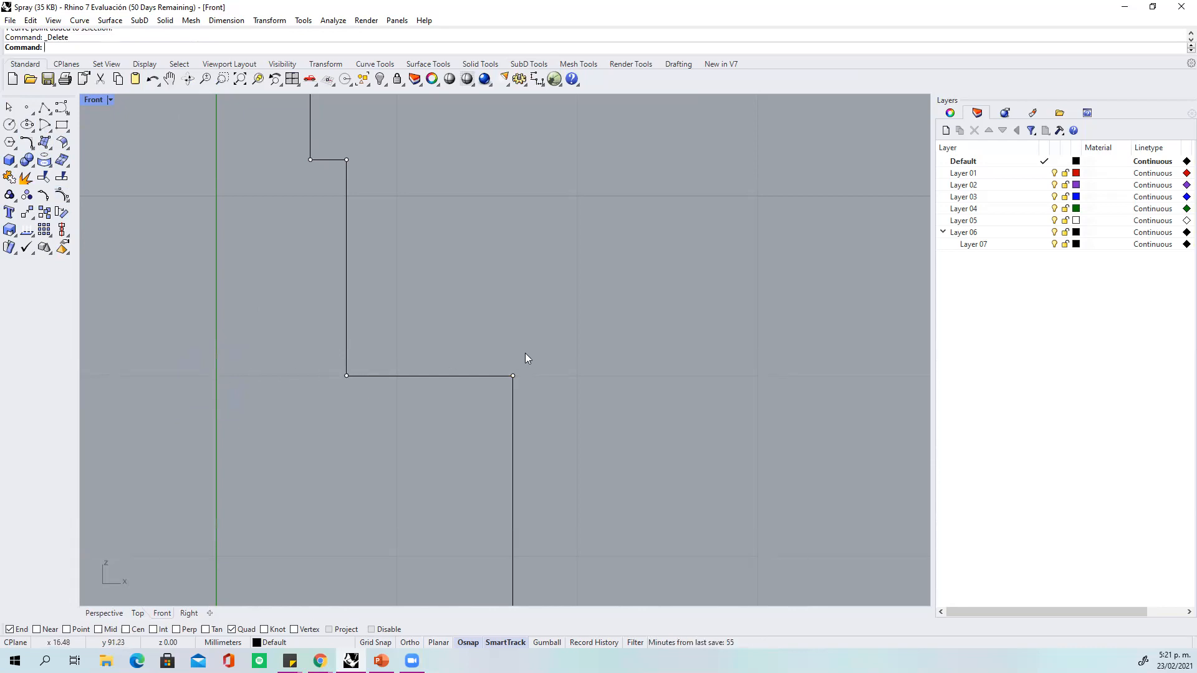
Explode the bottle profile curve and join its segments back into a single curve.
{"action": "right_click_drag", "start_coordinate": [574, 341], "coordinate": [574, 385]}
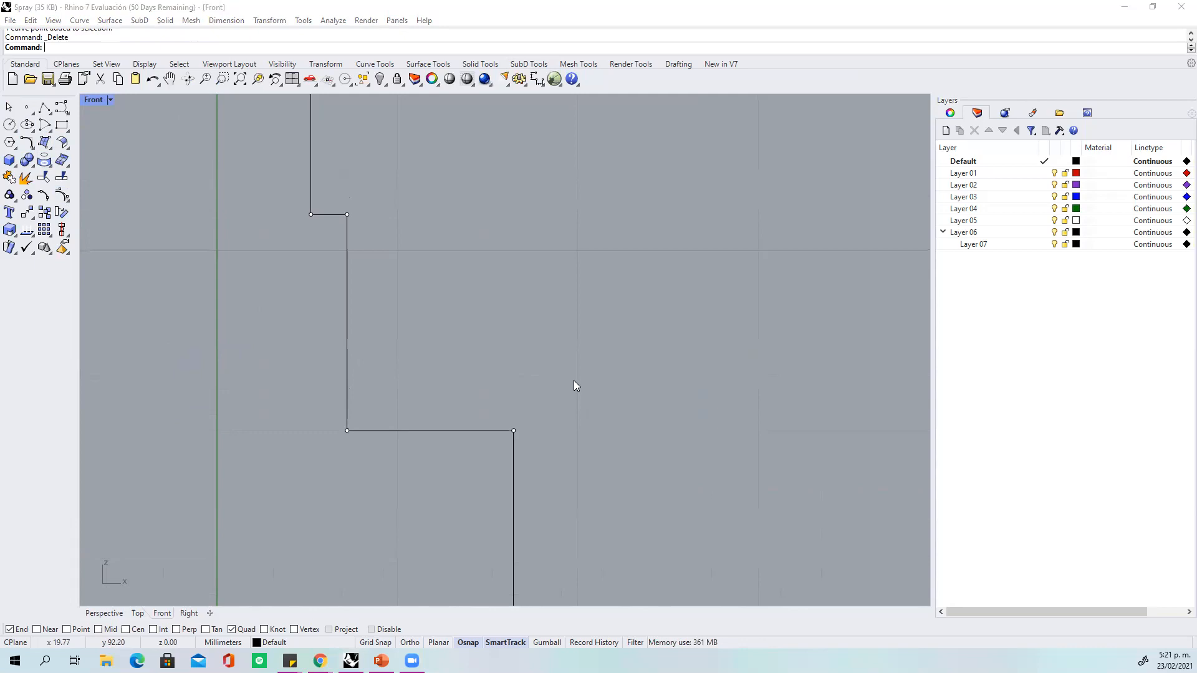
{"action": "scroll", "coordinate": [574, 385], "scroll_direction": "down", "scroll_amount": 10}
{"action": "scroll", "coordinate": [573, 385], "scroll_direction": "up", "scroll_amount": 5}
{"action": "scroll", "coordinate": [574, 385], "scroll_direction": "down", "scroll_amount": 5}
{"action": "right_click_drag", "start_coordinate": [616, 405], "coordinate": [553, 266]}
{"action": "key", "text": "Escape"}
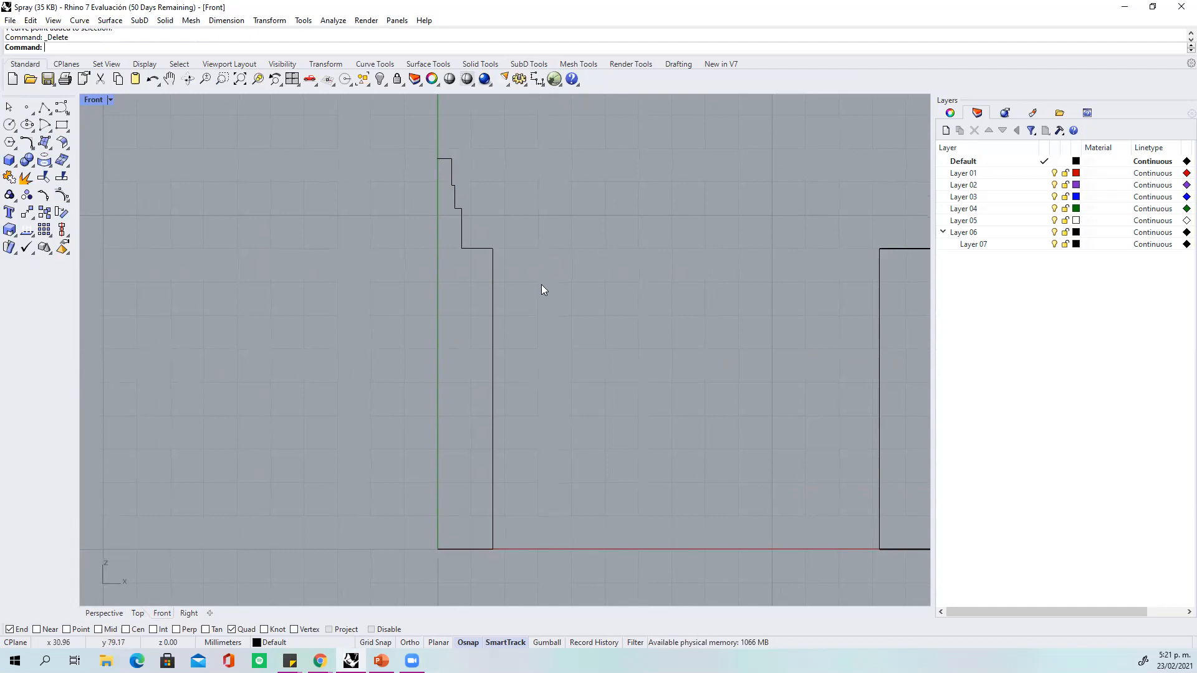
{"action": "left_click", "coordinate": [491, 306]}
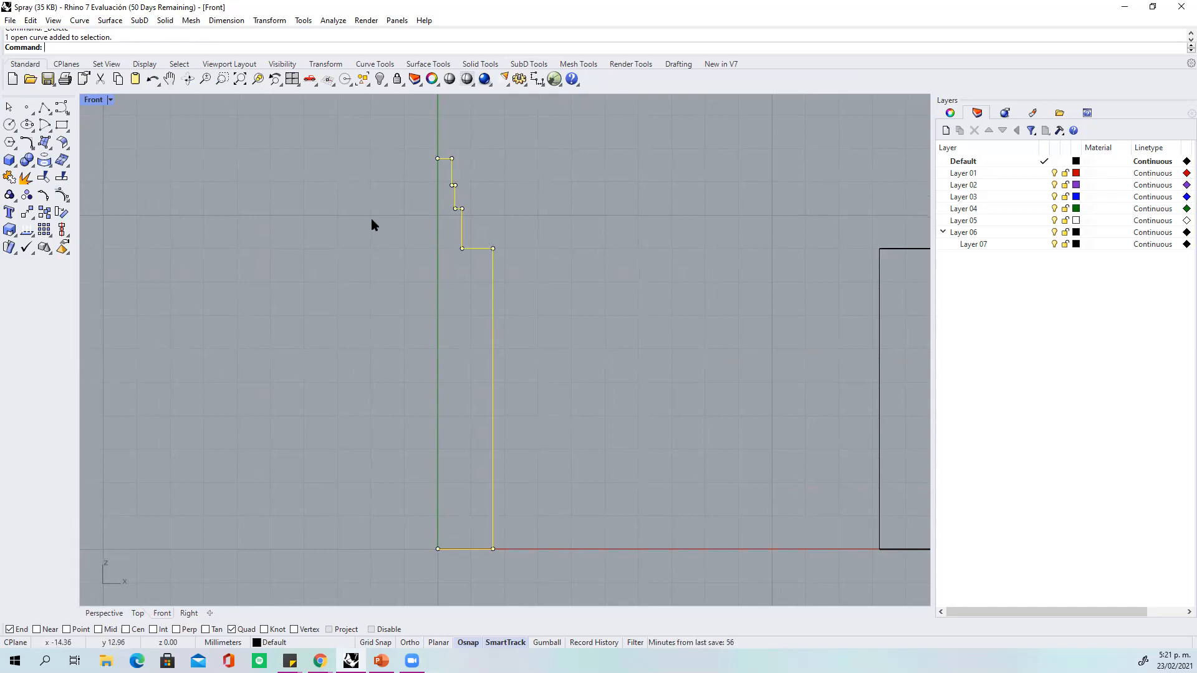
{"action": "left_click", "coordinate": [26, 177]}
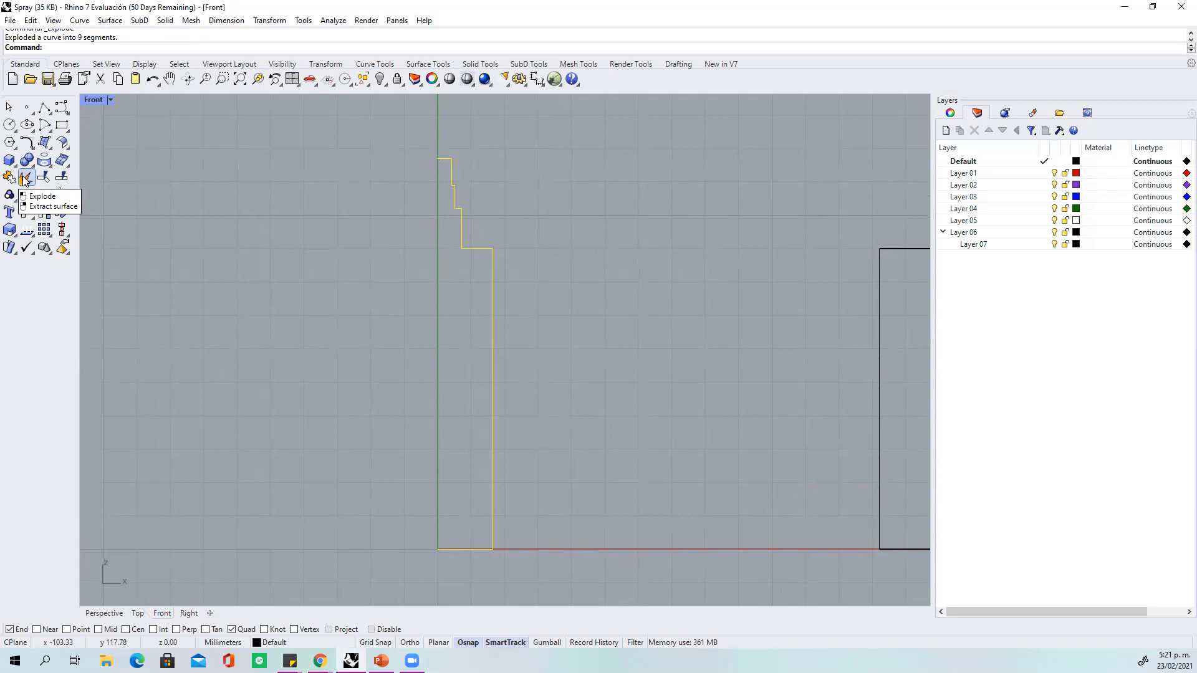
{"action": "left_click", "coordinate": [9, 178]}
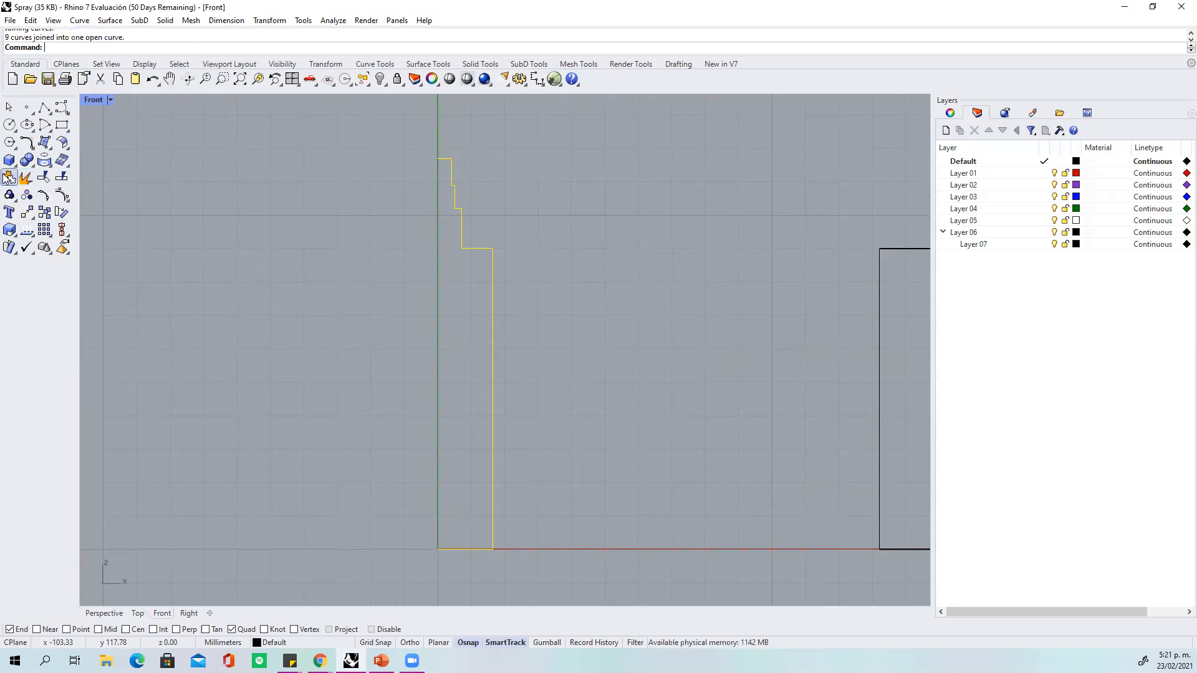
Revolve the profile a full circle about the vertical axis through its two endpoints, with Output set to Surface, and return to the four-view layout.
{"action": "type", "text": "Revolve"}
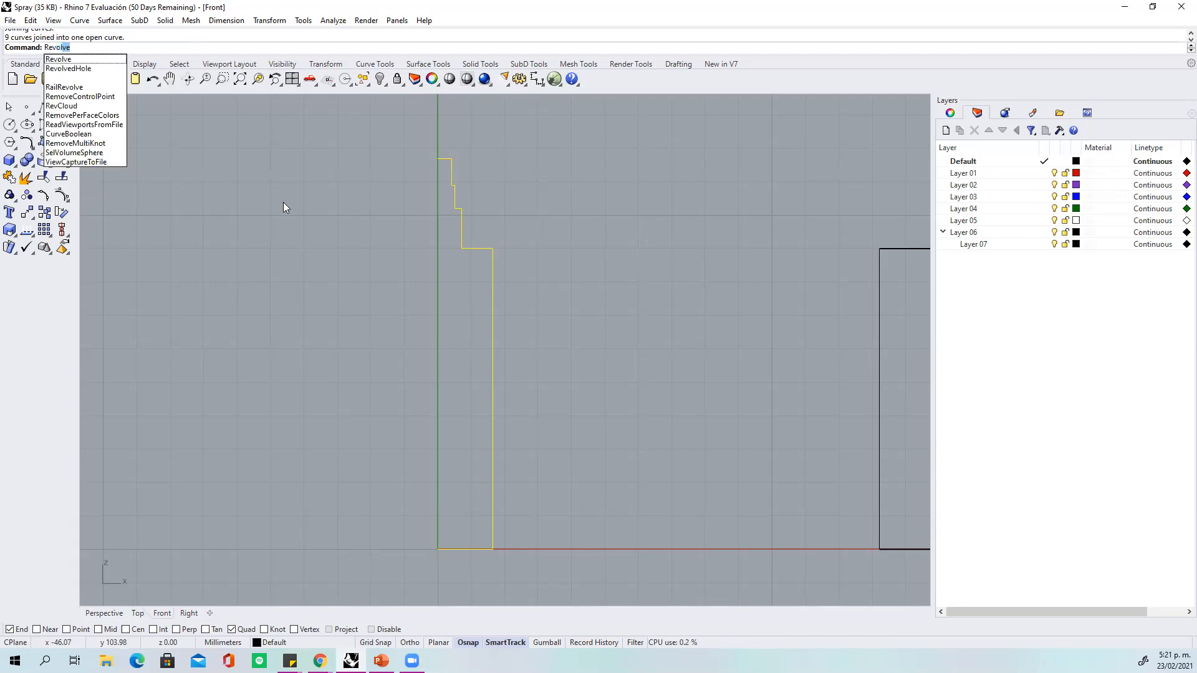
{"action": "key", "text": "Return"}
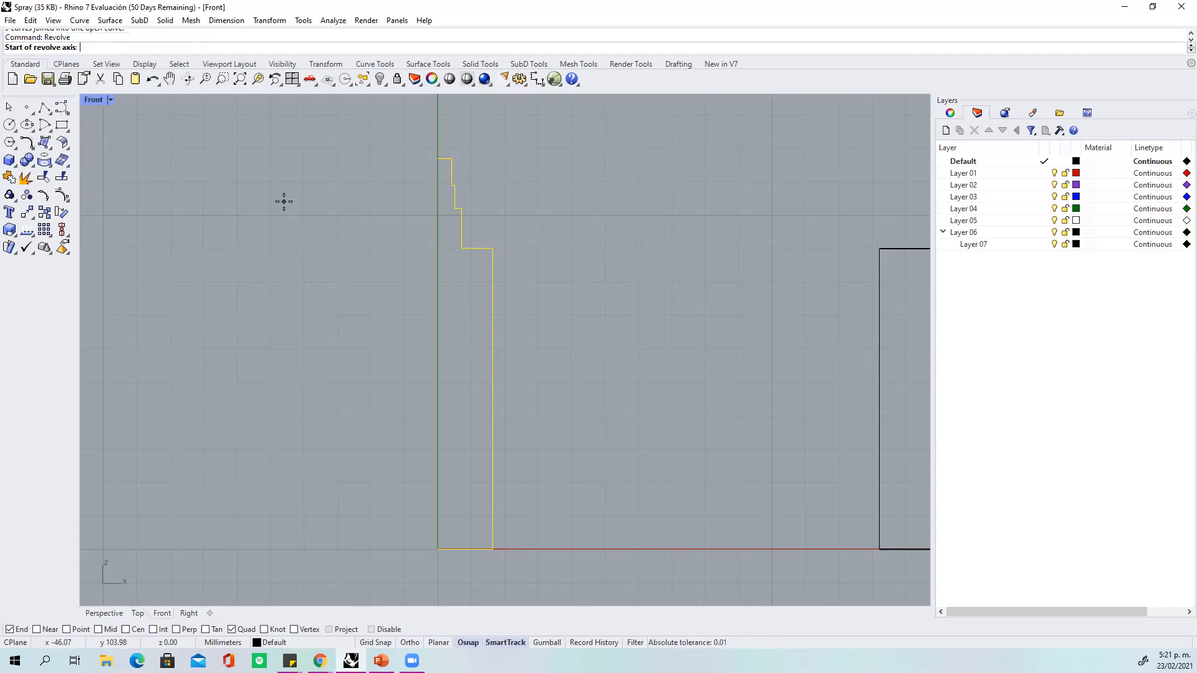
{"action": "left_click", "coordinate": [434, 159]}
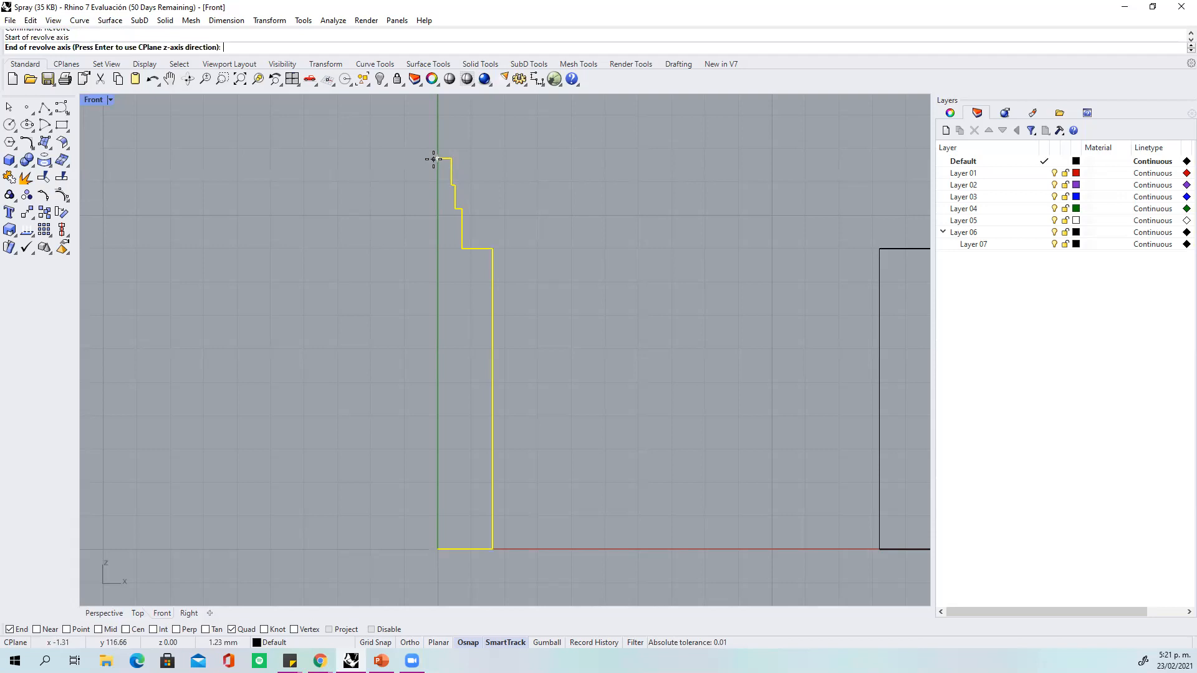
{"action": "left_click", "coordinate": [432, 547]}
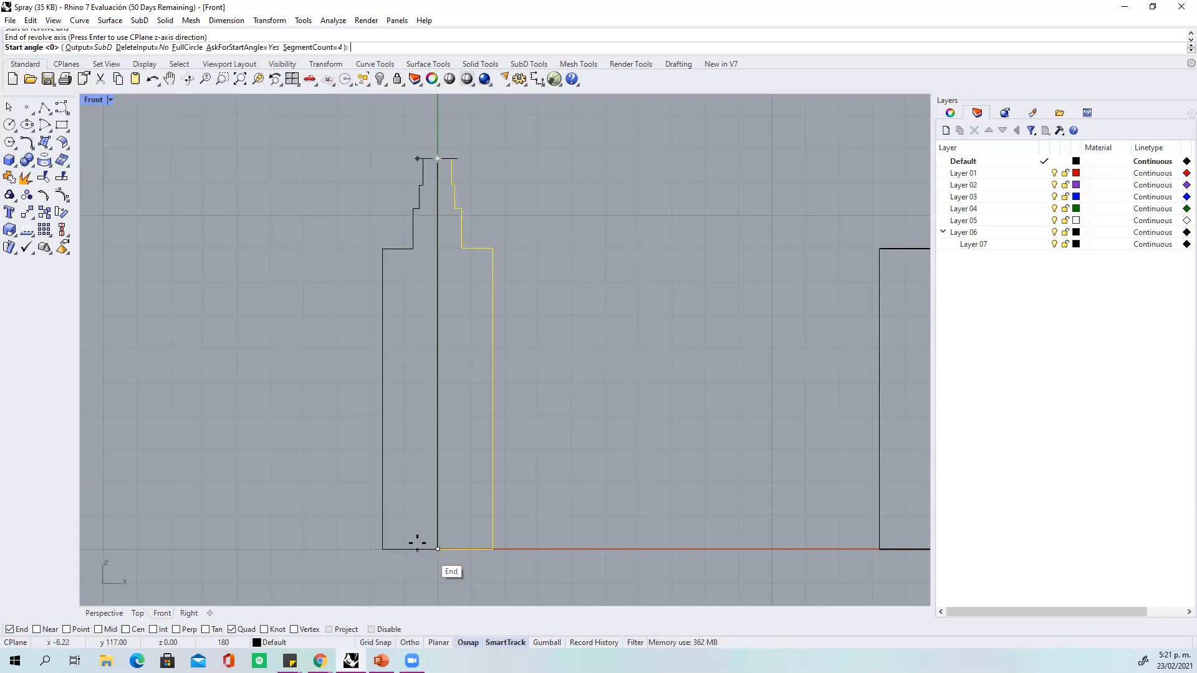
{"action": "left_click", "coordinate": [107, 48]}
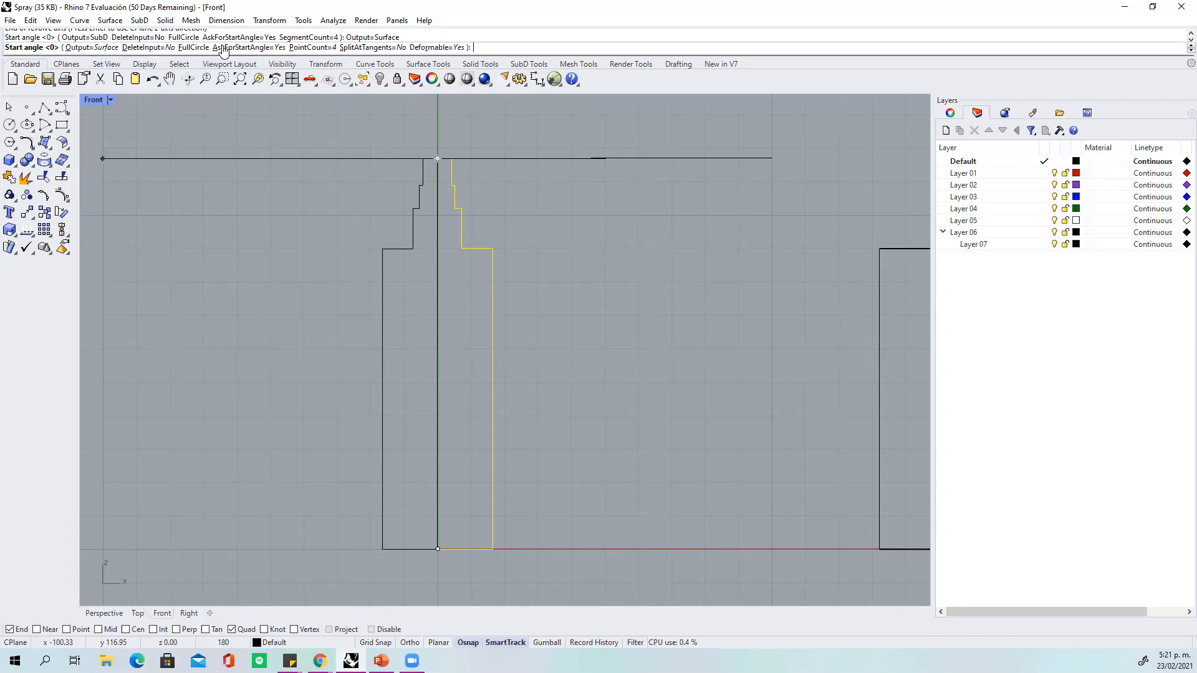
{"action": "left_click", "coordinate": [187, 48]}
{"action": "left_click", "coordinate": [237, 262]}
{"action": "left_click", "coordinate": [94, 100]}
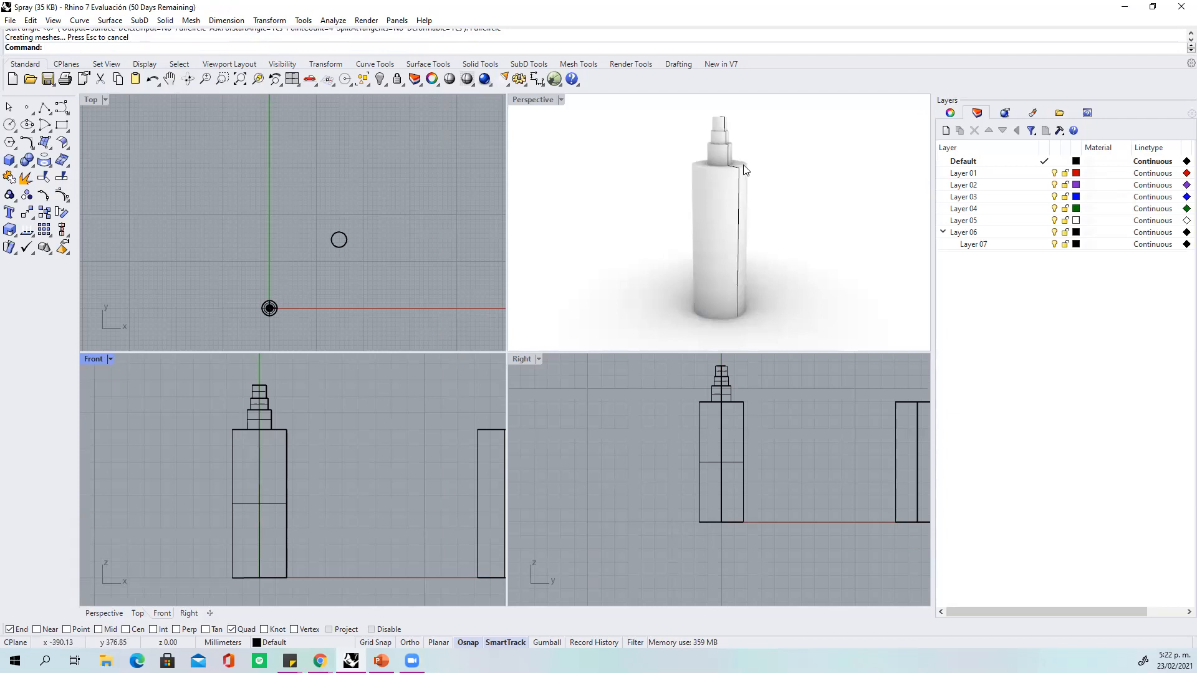
Select the bottle's profile curve instead of the overlapping polysurface in the Front view.
{"action": "left_click", "coordinate": [285, 430]}
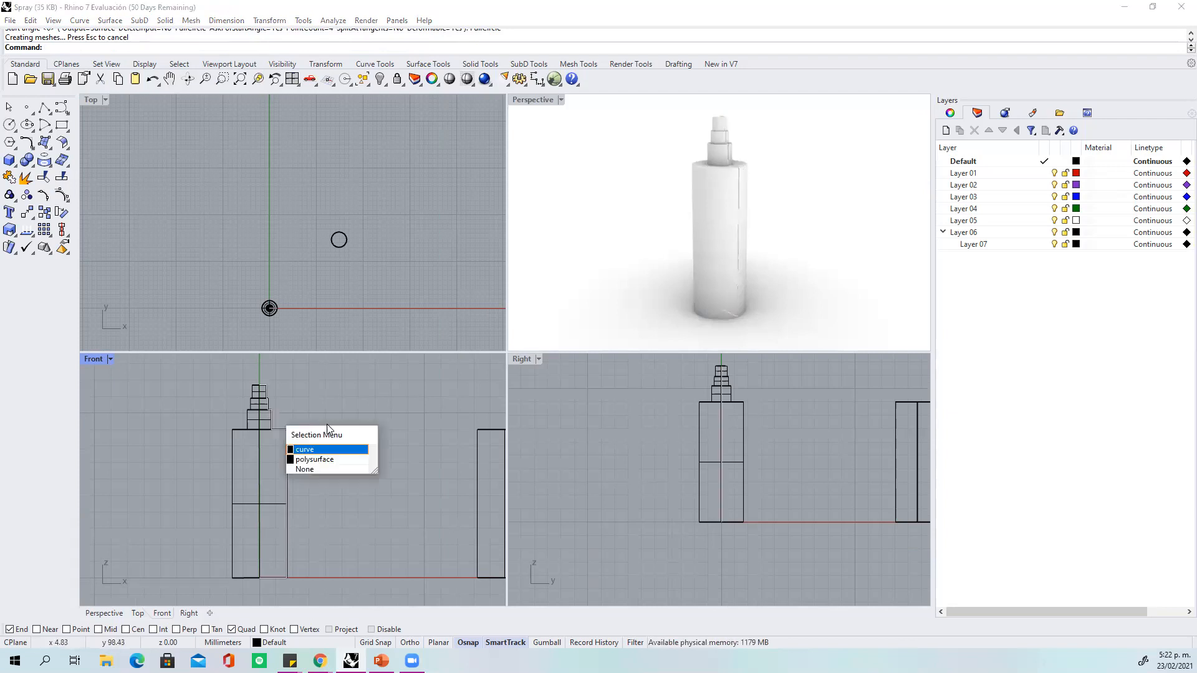
{"action": "left_click", "coordinate": [328, 450]}
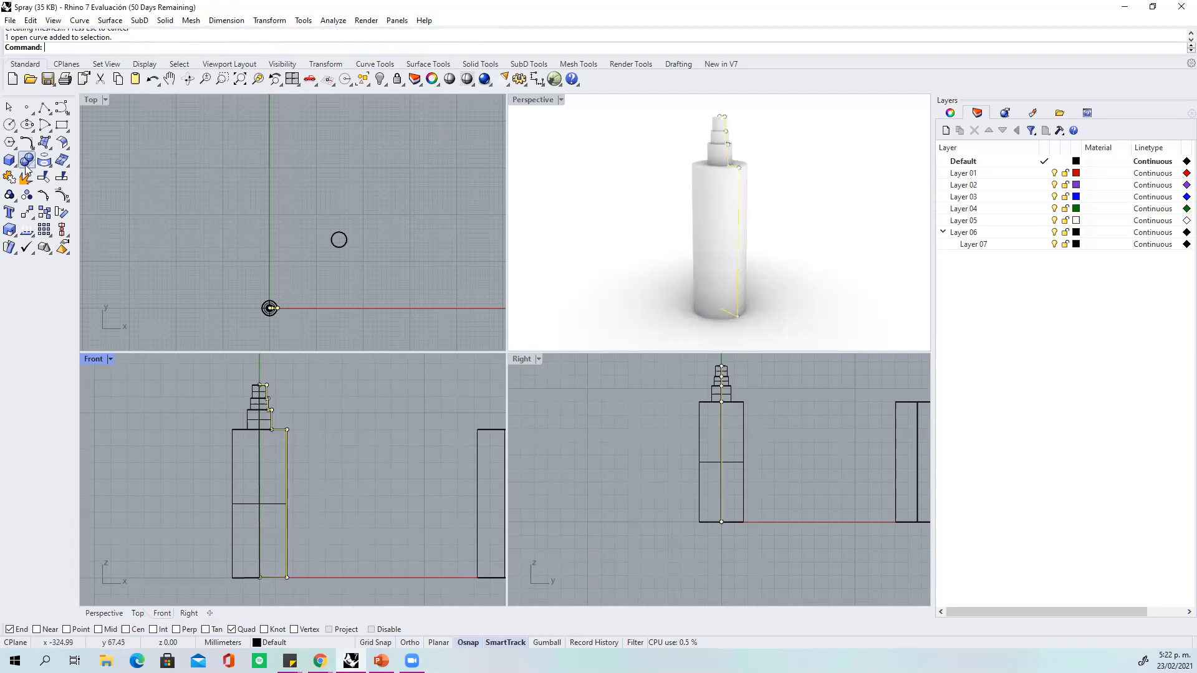
{"action": "left_click", "coordinate": [27, 166]}
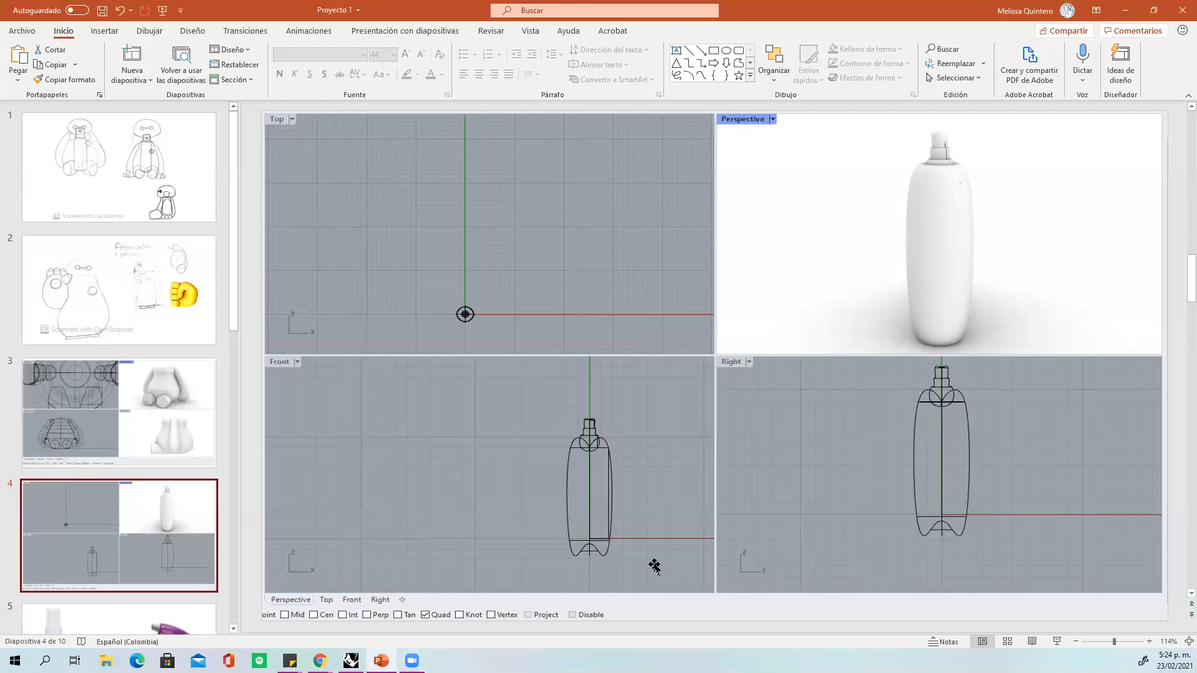
Show slide 3 of the Proyecto 1 presentation in PowerPoint.
{"action": "left_click", "coordinate": [136, 399]}
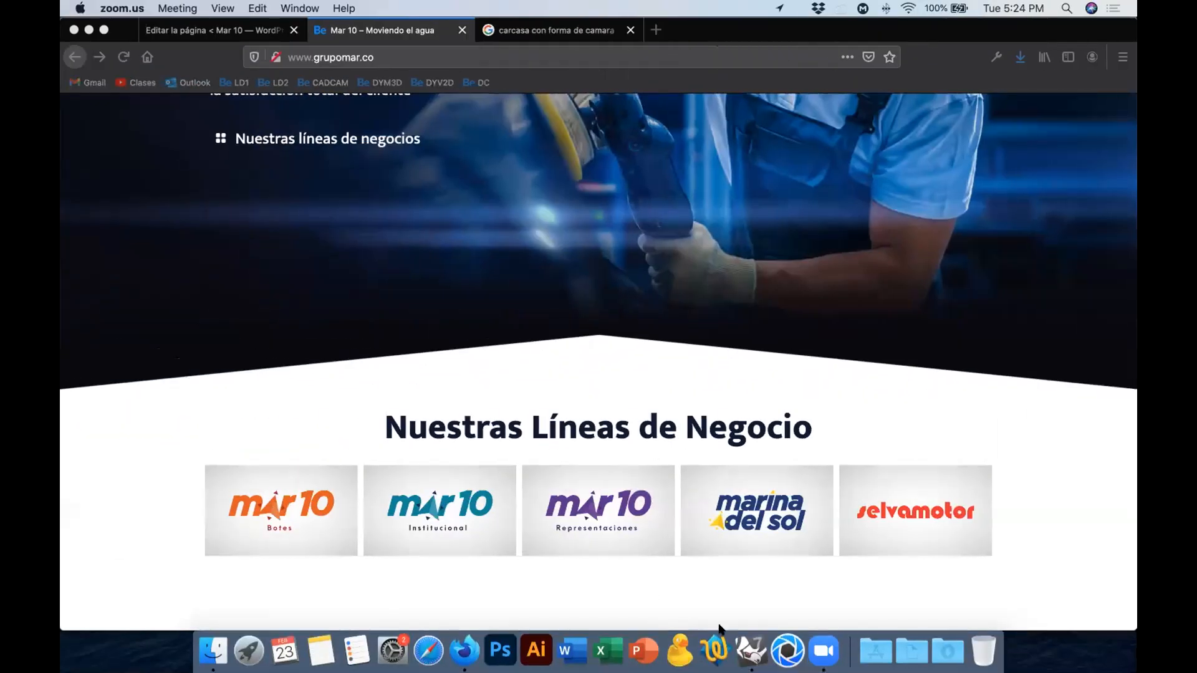
Switch to Rhino 7 and draw a circle centred just above the origin in the Front view.
{"action": "left_click", "coordinate": [751, 650]}
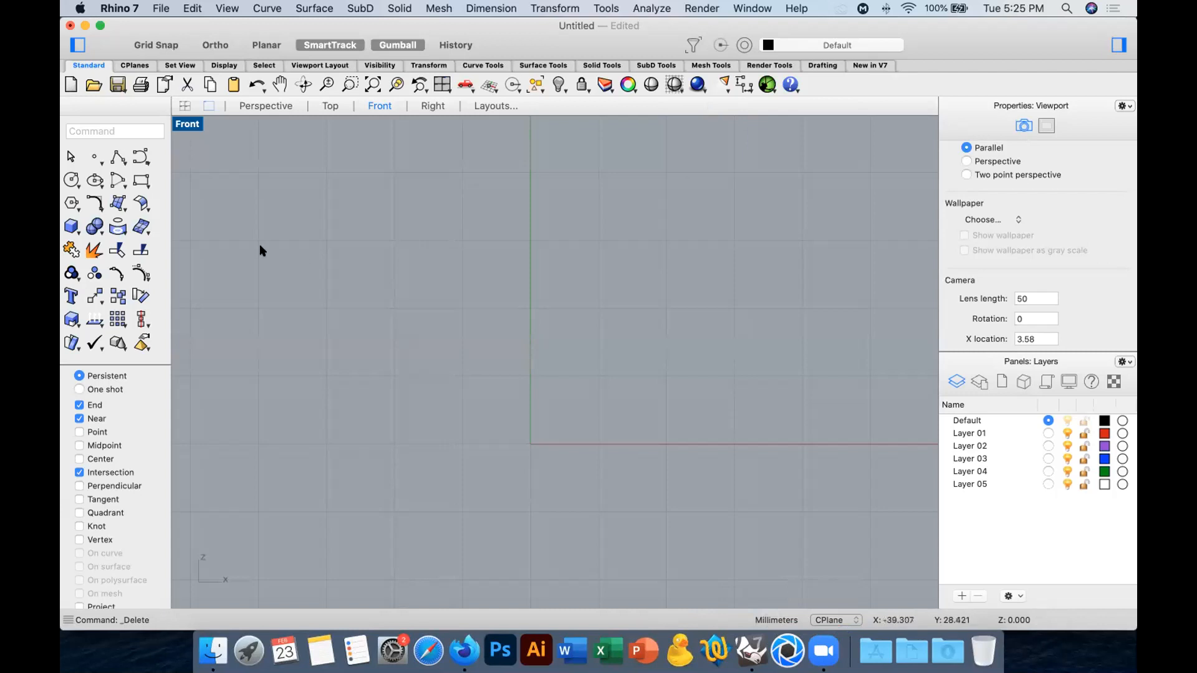
{"action": "left_click", "coordinate": [73, 180]}
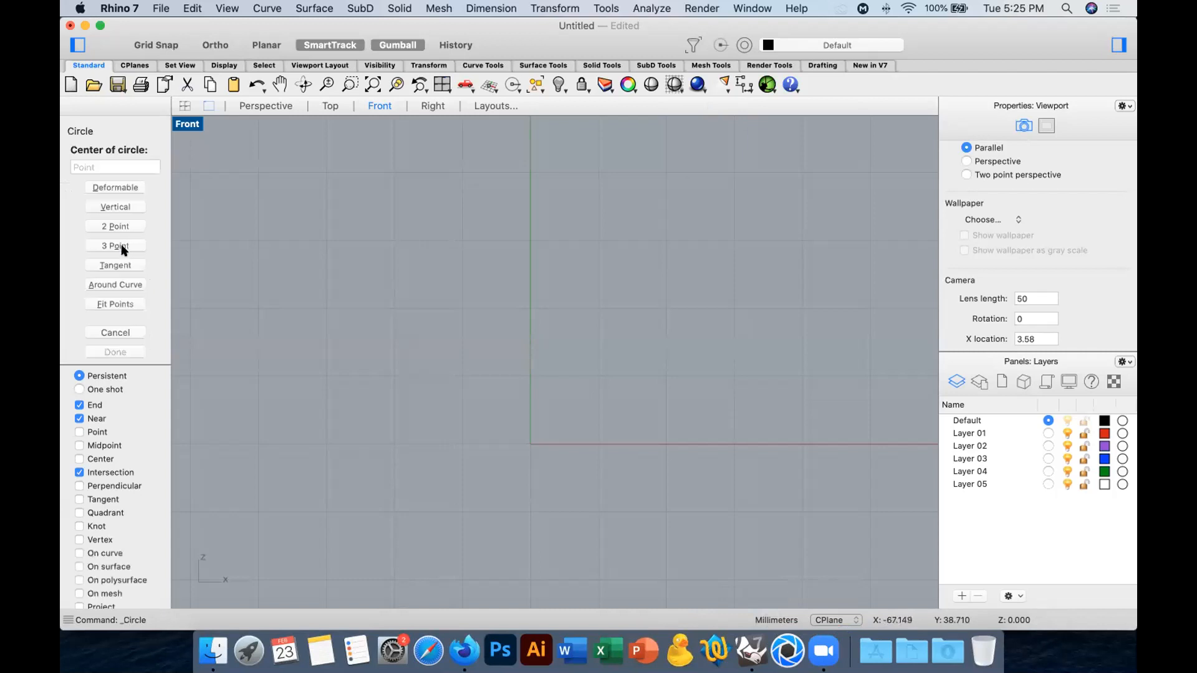
{"action": "left_click", "coordinate": [534, 375]}
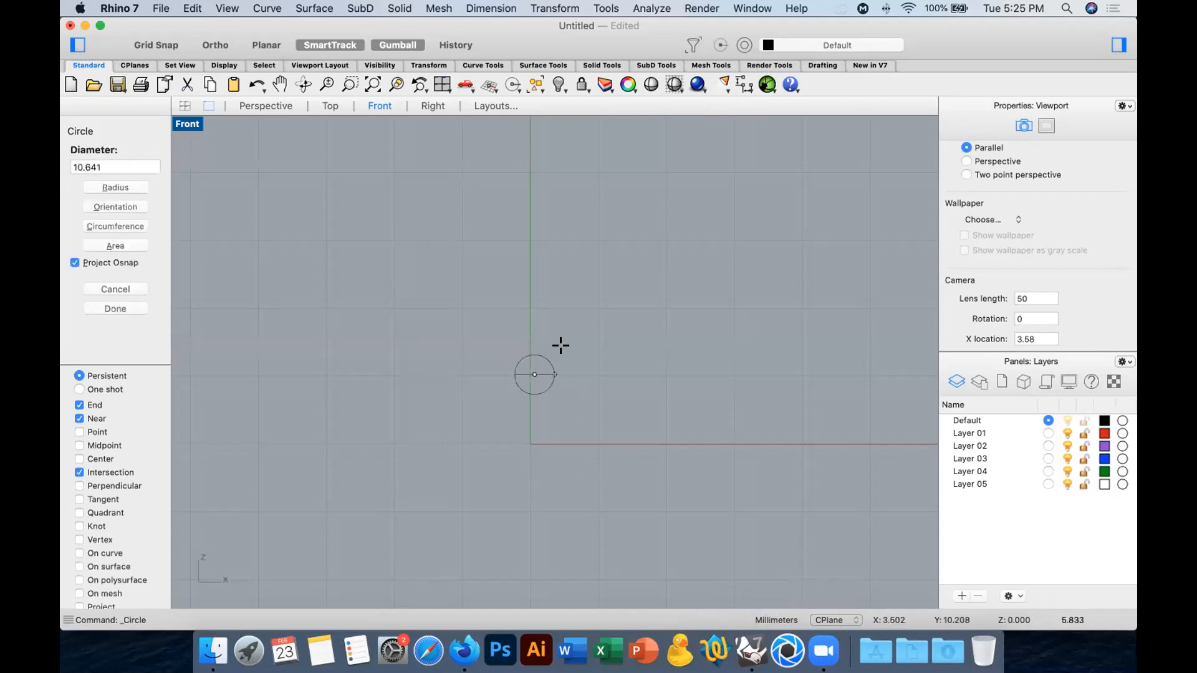
{"action": "left_click", "coordinate": [591, 324]}
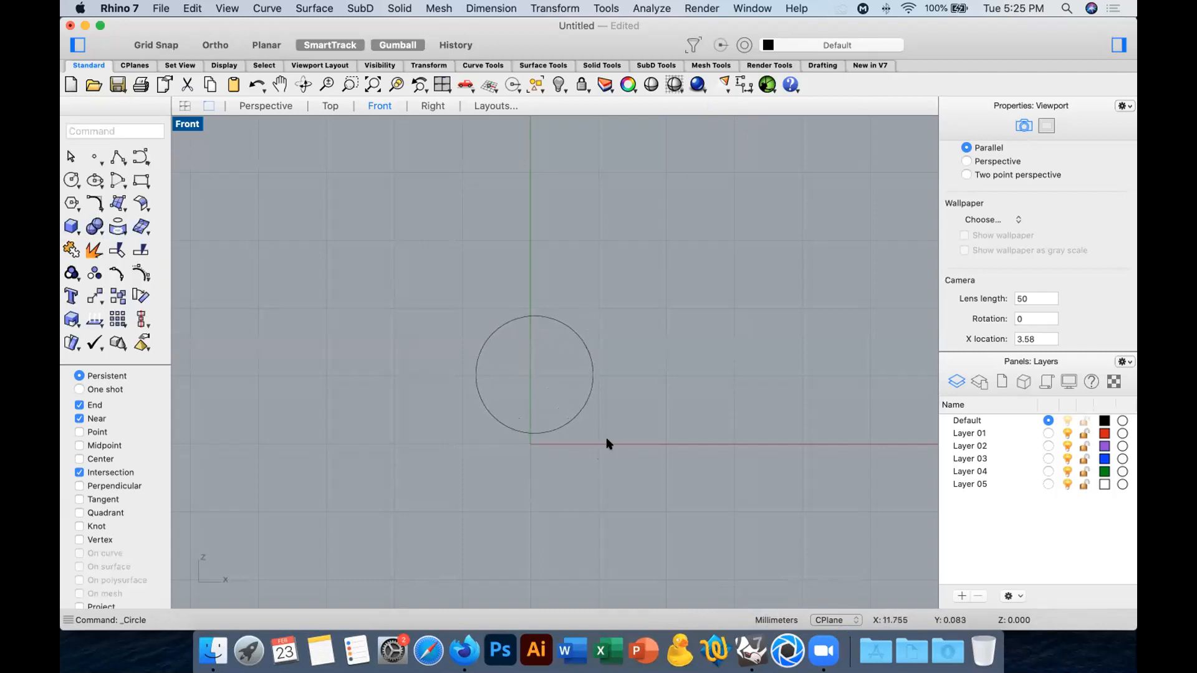
Offset the circle outward by 4 mm in the Front view to create a larger concentric circle.
{"action": "left_click", "coordinate": [560, 325]}
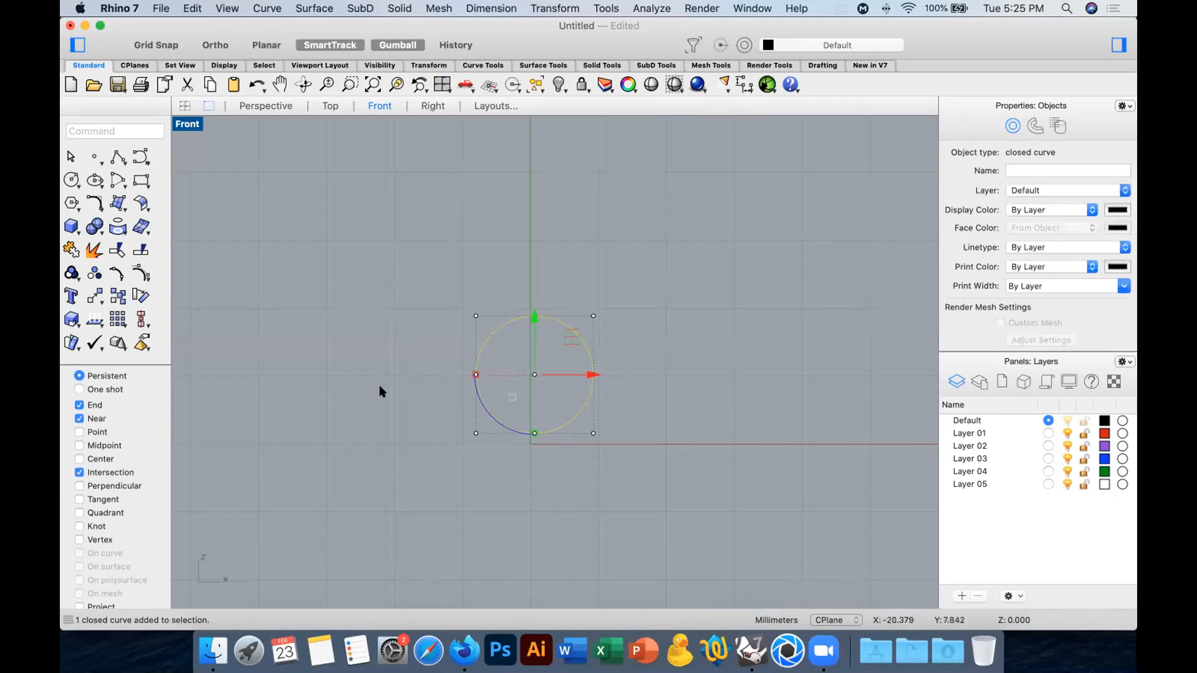
{"action": "left_click", "coordinate": [95, 203]}
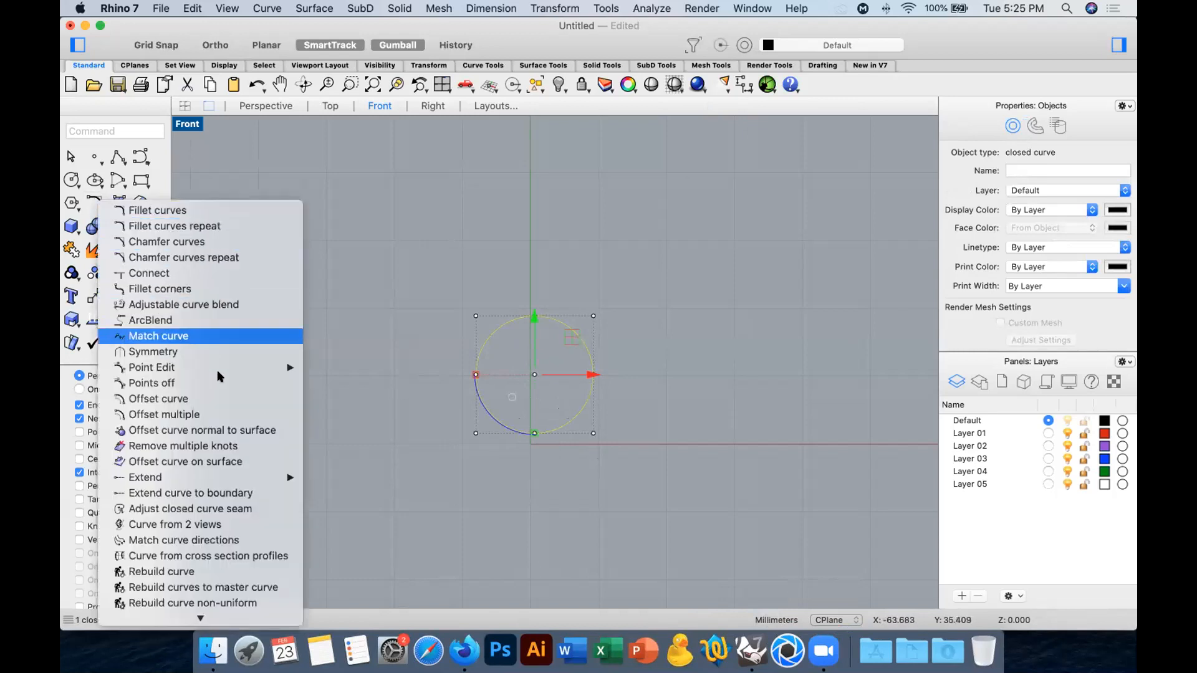
{"action": "left_click", "coordinate": [228, 401]}
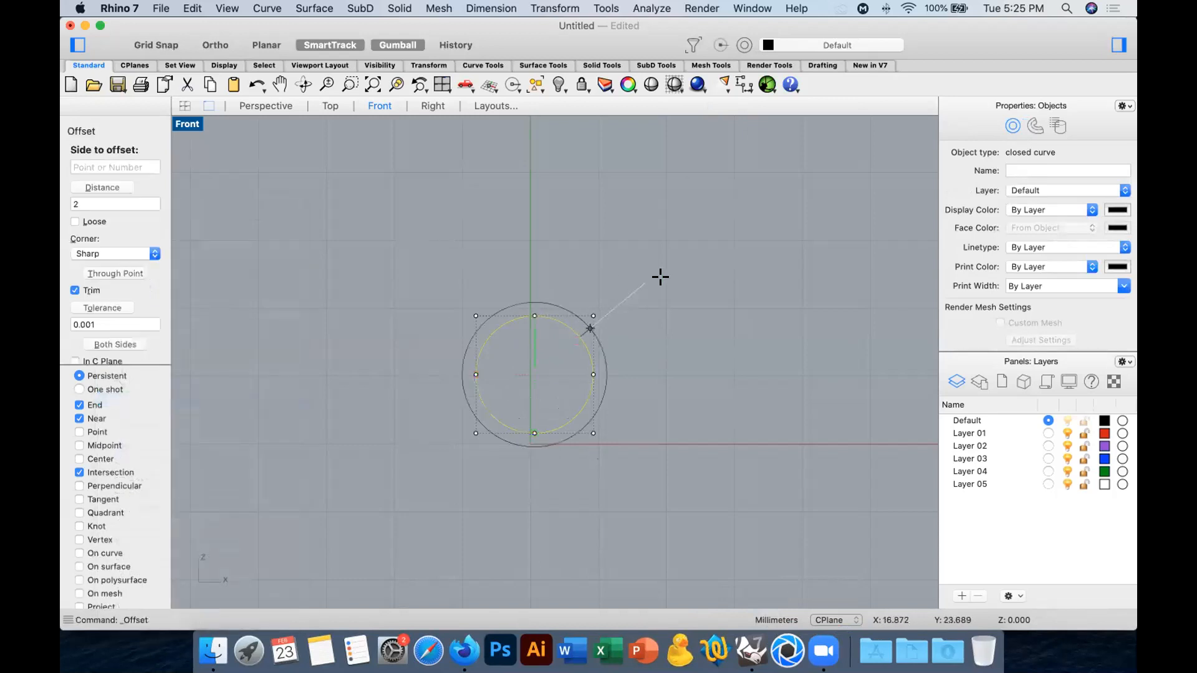
{"action": "type", "text": "4"}
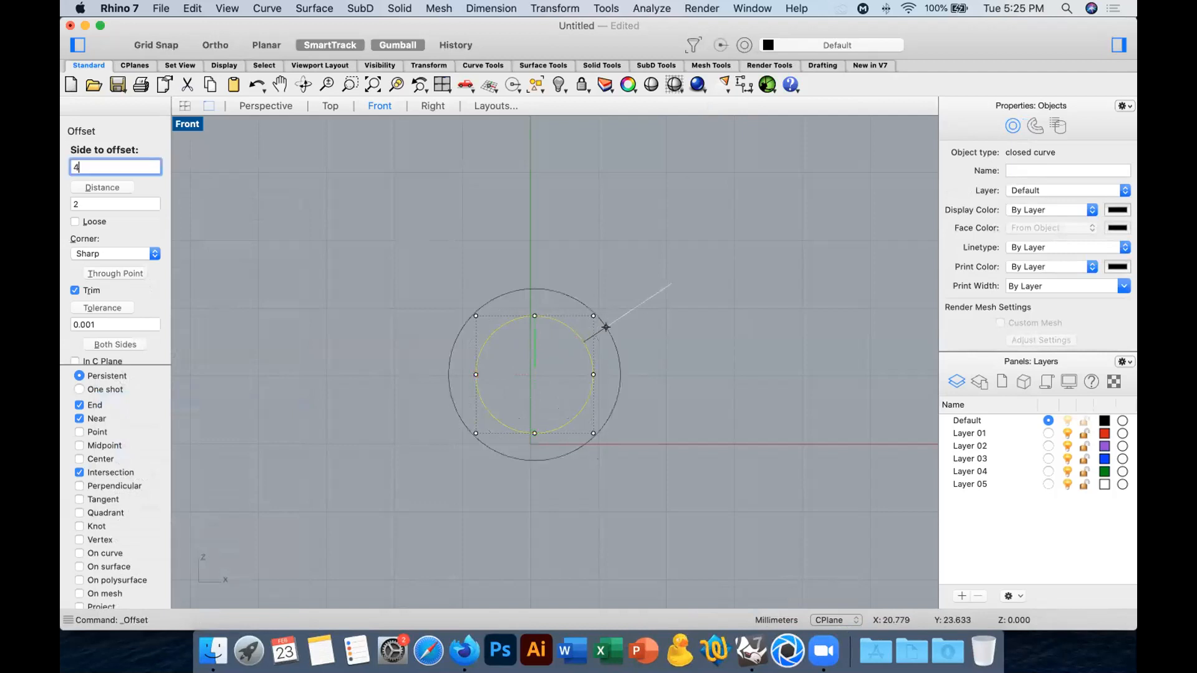
{"action": "left_click", "coordinate": [686, 332]}
{"action": "left_click", "coordinate": [619, 360]}
{"action": "left_click", "coordinate": [717, 366]}
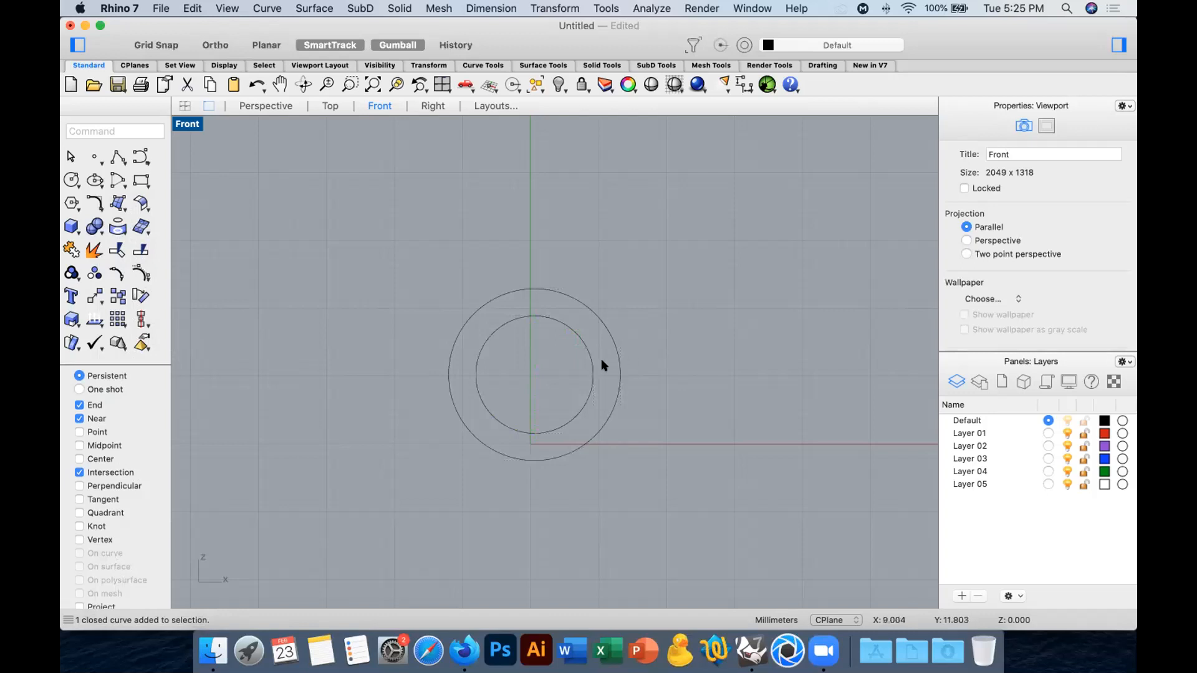
Raise the outer circle slightly in the Front view so its lowest point sits just below the inner circle's.
{"action": "left_click", "coordinate": [619, 361]}
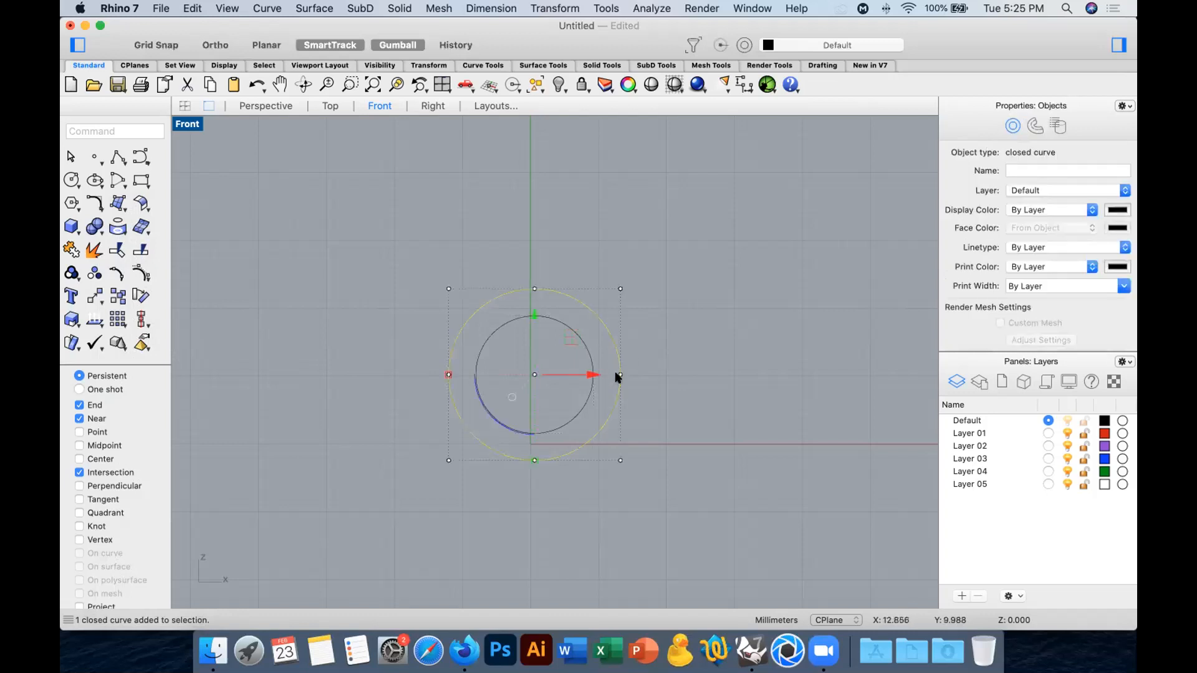
{"action": "left_click_drag", "start_coordinate": [534, 319], "coordinate": [533, 299]}
{"action": "left_click", "coordinate": [676, 421]}
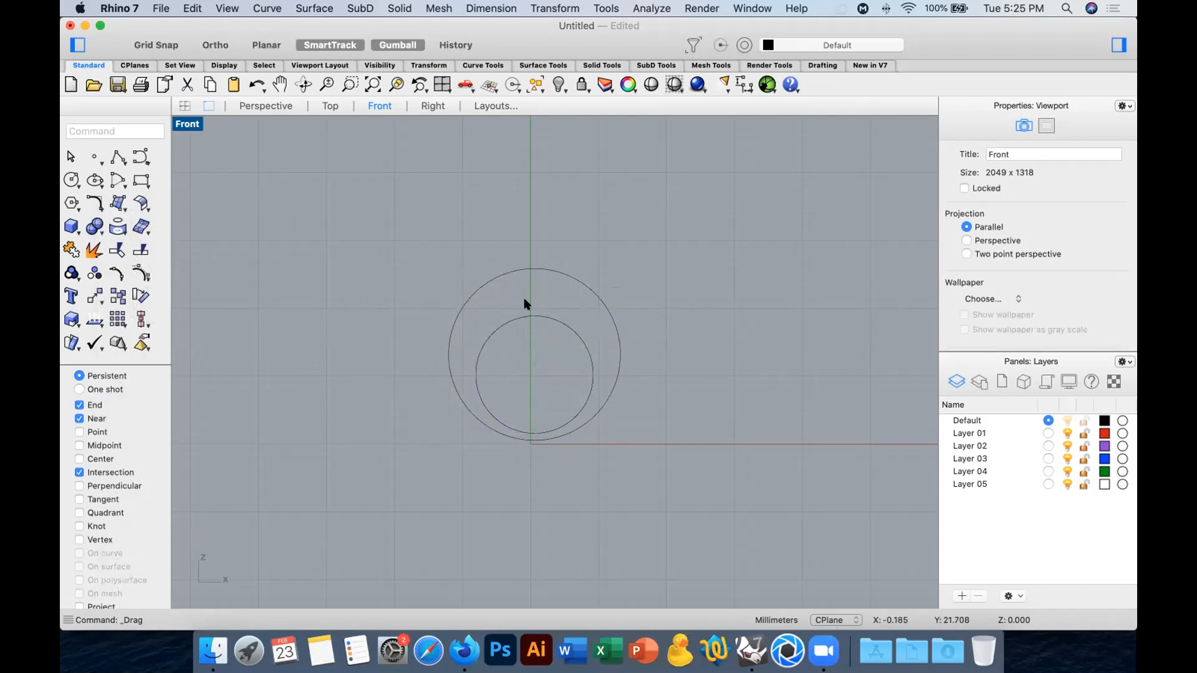
Move the smaller circle about 33.5 mm away from the larger one along negative Y in the Top view.
{"action": "left_click", "coordinate": [571, 333]}
{"action": "left_click", "coordinate": [330, 106]}
{"action": "left_click_drag", "start_coordinate": [536, 419], "coordinate": [537, 540]}
{"action": "right_click_drag", "start_coordinate": [536, 540], "coordinate": [534, 359]}
{"action": "left_click_drag", "start_coordinate": [533, 358], "coordinate": [527, 439]}
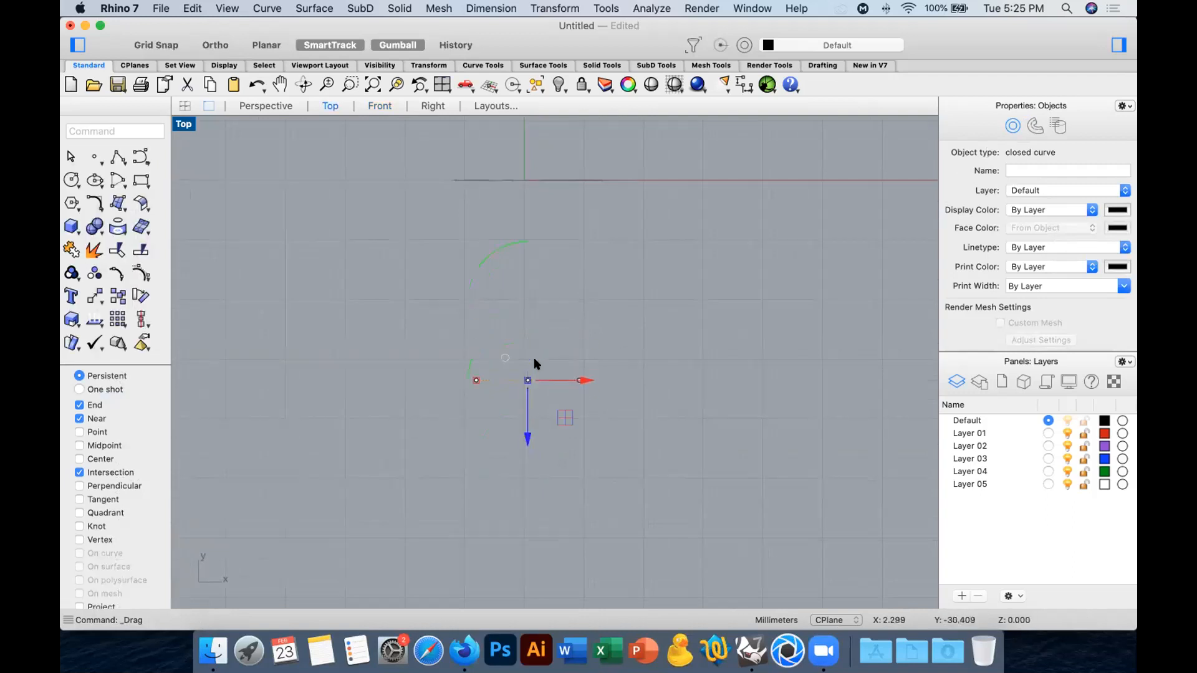
Enable the Quadrant snap and draw a line joining the upper quadrants of the two circles in the Perspective view.
{"action": "left_click", "coordinate": [274, 107]}
{"action": "left_click", "coordinate": [773, 265]}
{"action": "right_click_drag", "start_coordinate": [707, 257], "coordinate": [783, 241]}
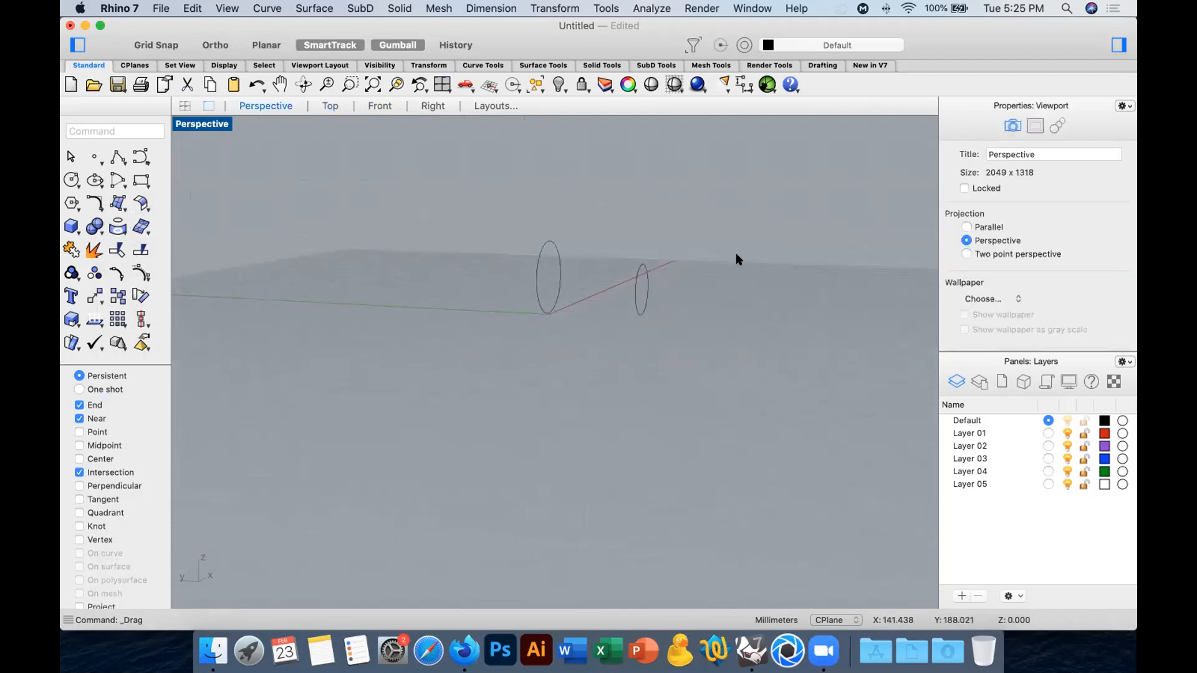
{"action": "scroll", "coordinate": [662, 226], "scroll_direction": "up", "scroll_amount": 7}
{"action": "right_click_drag", "start_coordinate": [665, 227], "coordinate": [595, 268]}
{"action": "left_click", "coordinate": [115, 156]}
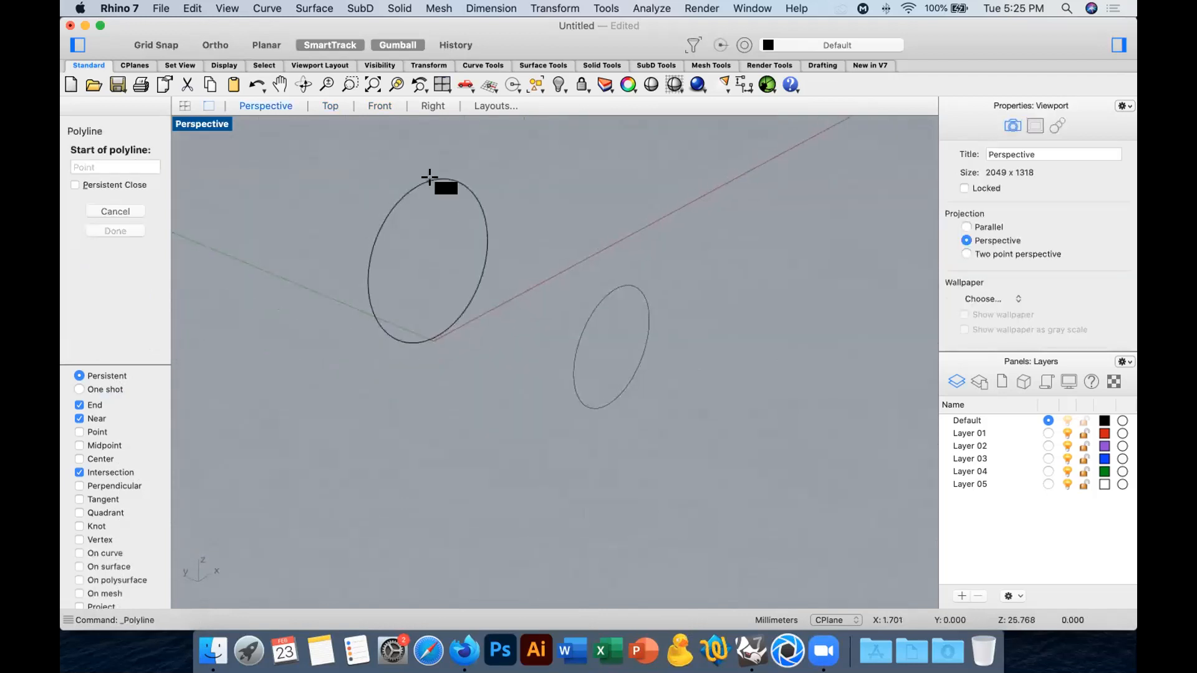
{"action": "left_click", "coordinate": [79, 512]}
{"action": "left_click", "coordinate": [427, 181]}
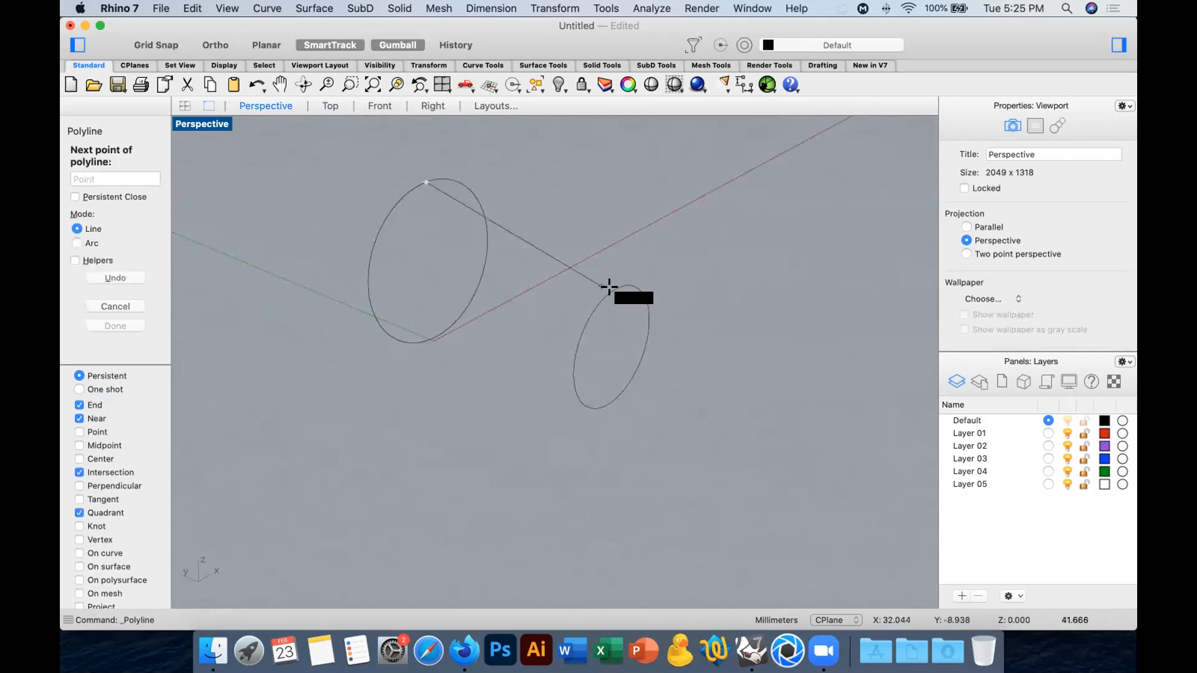
{"action": "left_click", "coordinate": [615, 289]}
{"action": "key", "text": "Return"}
{"action": "key", "text": "Return"}
Draw two more lines between the circles, one joining matching side quadrants and one joining the lower quadrants.
{"action": "left_click", "coordinate": [362, 286]}
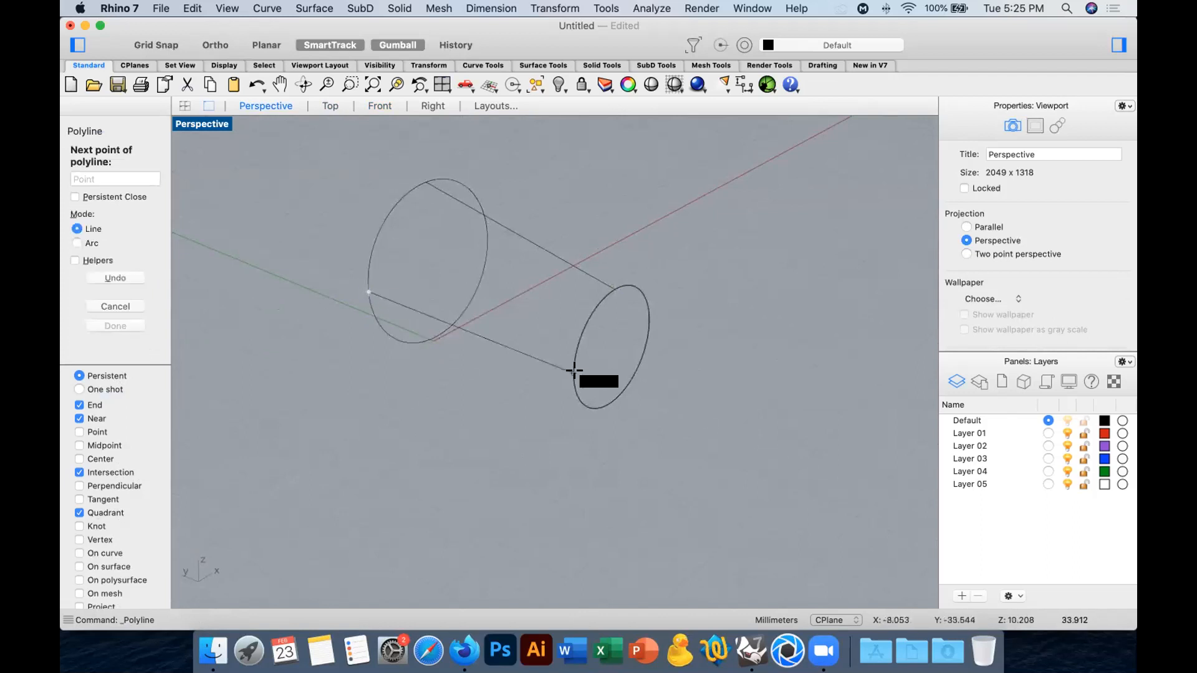
{"action": "left_click", "coordinate": [572, 373]}
{"action": "key", "text": "Return"}
{"action": "right_click_drag", "start_coordinate": [566, 381], "coordinate": [491, 342]}
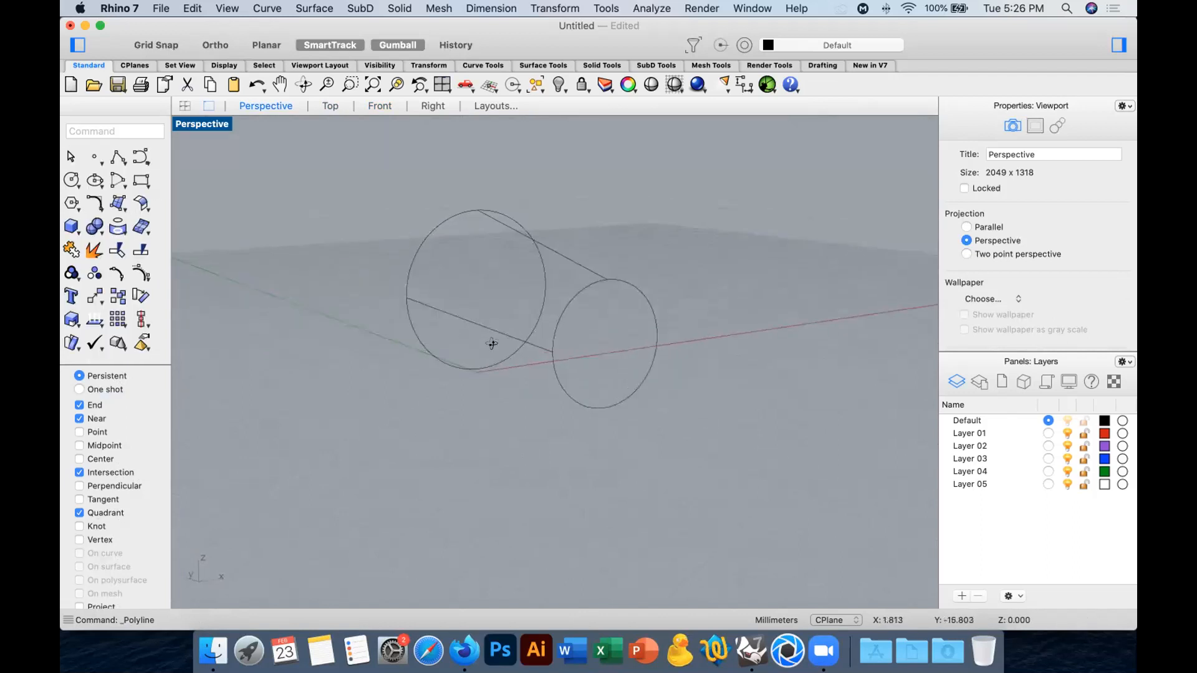
{"action": "key", "text": "Return"}
{"action": "left_click", "coordinate": [481, 370]}
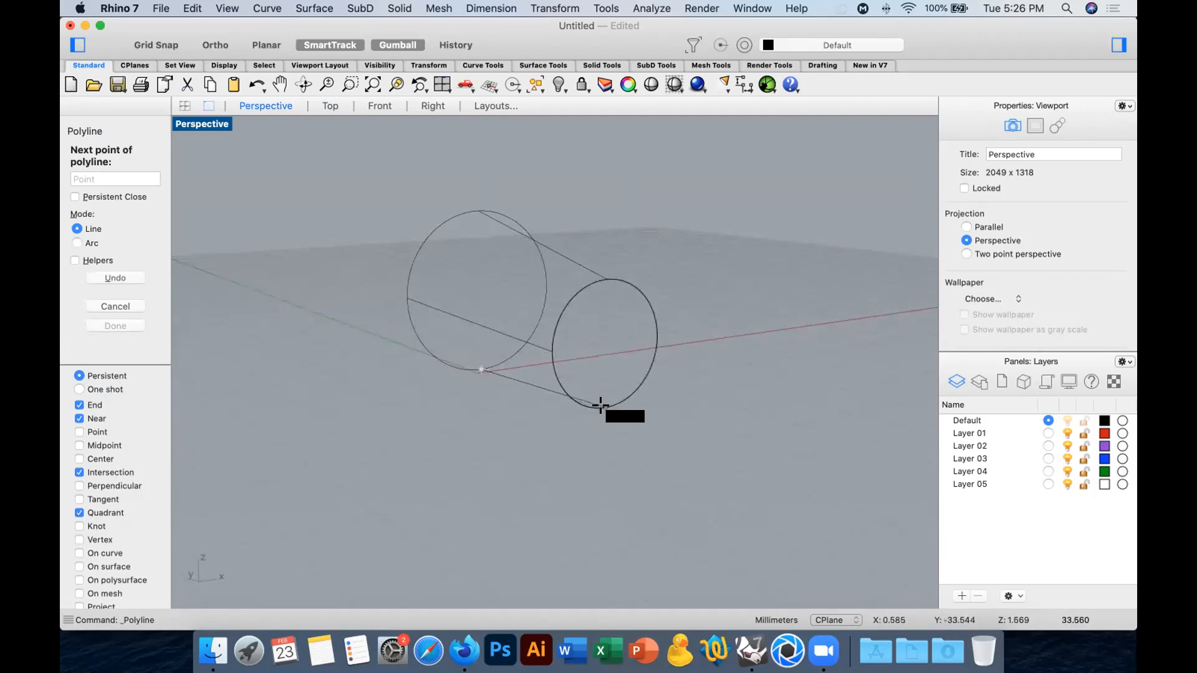
{"action": "left_click", "coordinate": [600, 407]}
{"action": "key", "text": "Return"}
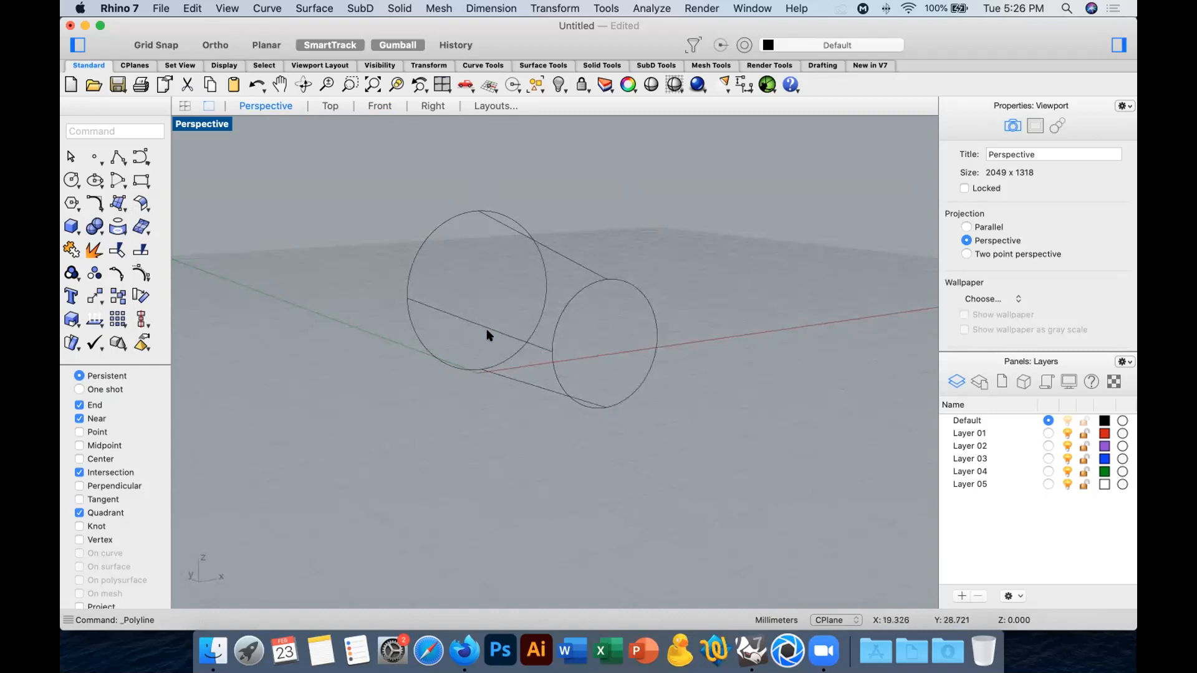
Rebuild the three connecting lines together so each has three control points, deleting the input curves.
{"action": "right_click_drag", "start_coordinate": [495, 302], "coordinate": [567, 304]}
{"action": "left_click_drag", "start_coordinate": [509, 213], "coordinate": [472, 456]}
{"action": "type", "text": "Rebuild"}
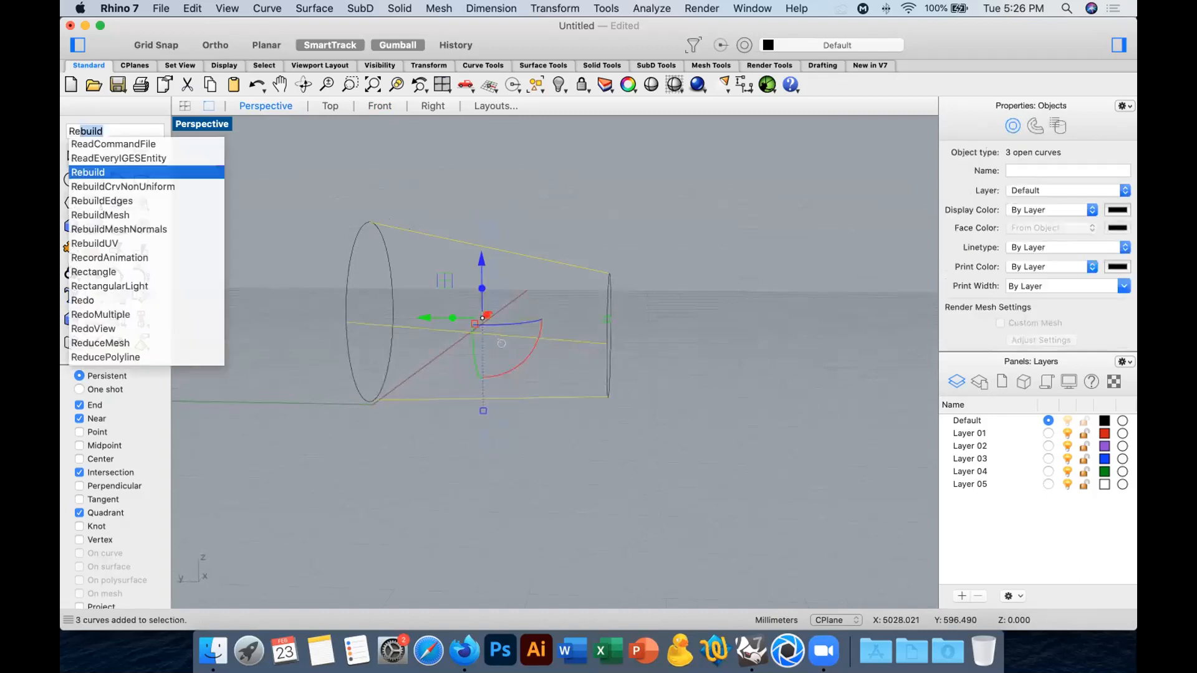
{"action": "key", "text": "Return"}
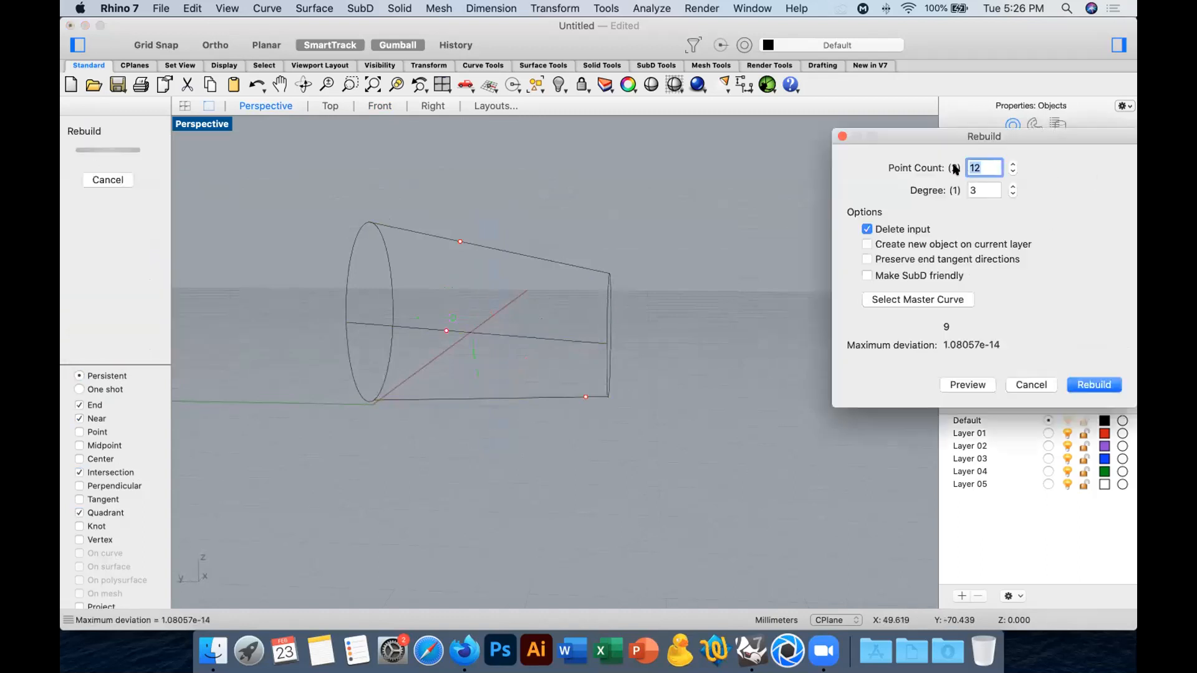
{"action": "key", "text": "Tab"}
{"action": "left_click", "coordinate": [1083, 383]}
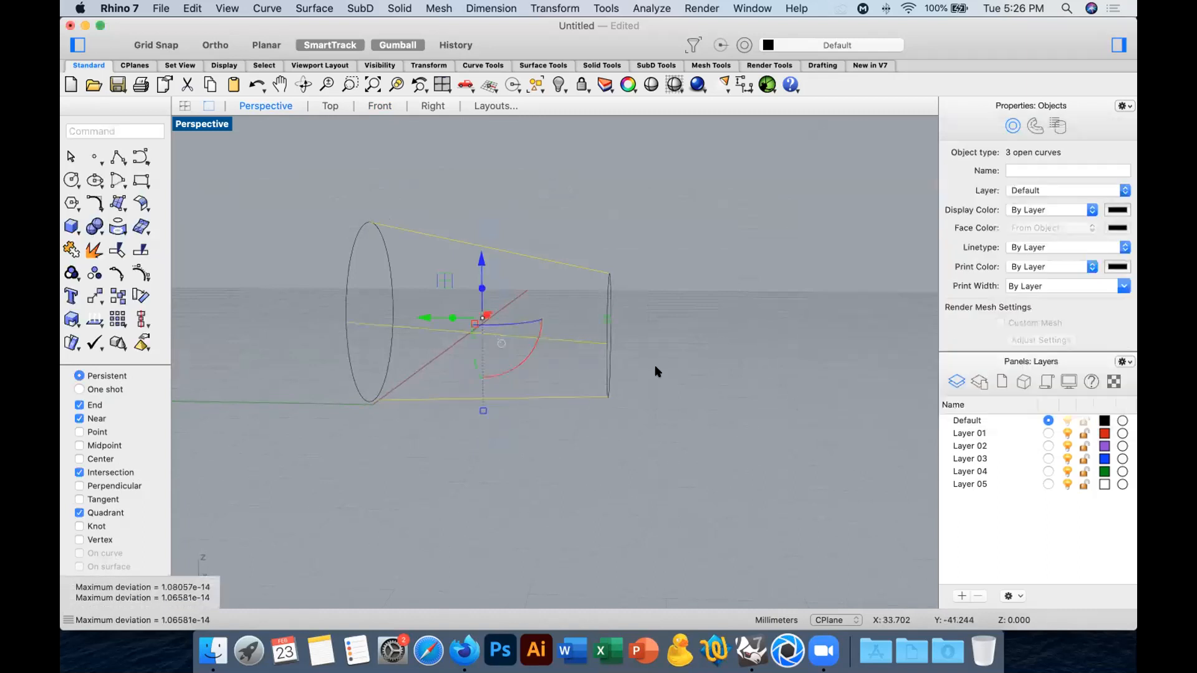
Show the control points of the three connecting lines and select their three middle points.
{"action": "left_click", "coordinate": [141, 276]}
{"action": "left_click_drag", "start_coordinate": [454, 216], "coordinate": [511, 434]}
{"action": "right_click_drag", "start_coordinate": [578, 441], "coordinate": [550, 441]}
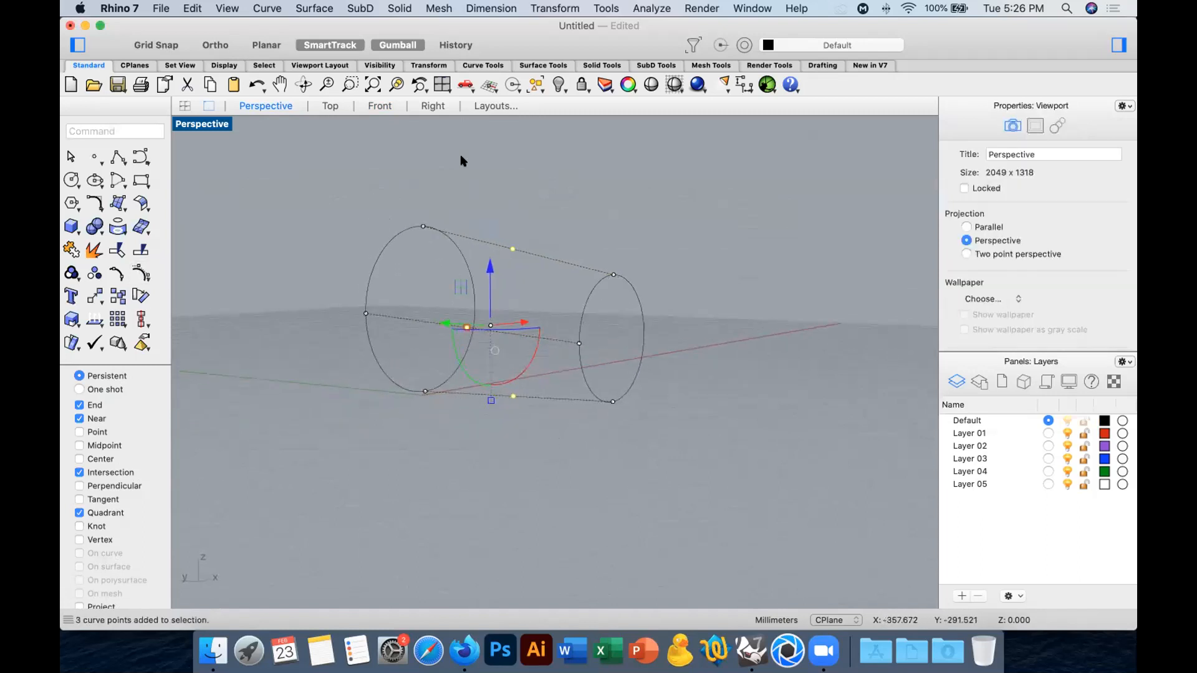
Scale the selected middle points outward with Scale 2-D in the Front view, using the smaller circle's centre as base point.
{"action": "left_click", "coordinate": [430, 106]}
{"action": "left_click", "coordinate": [378, 106]}
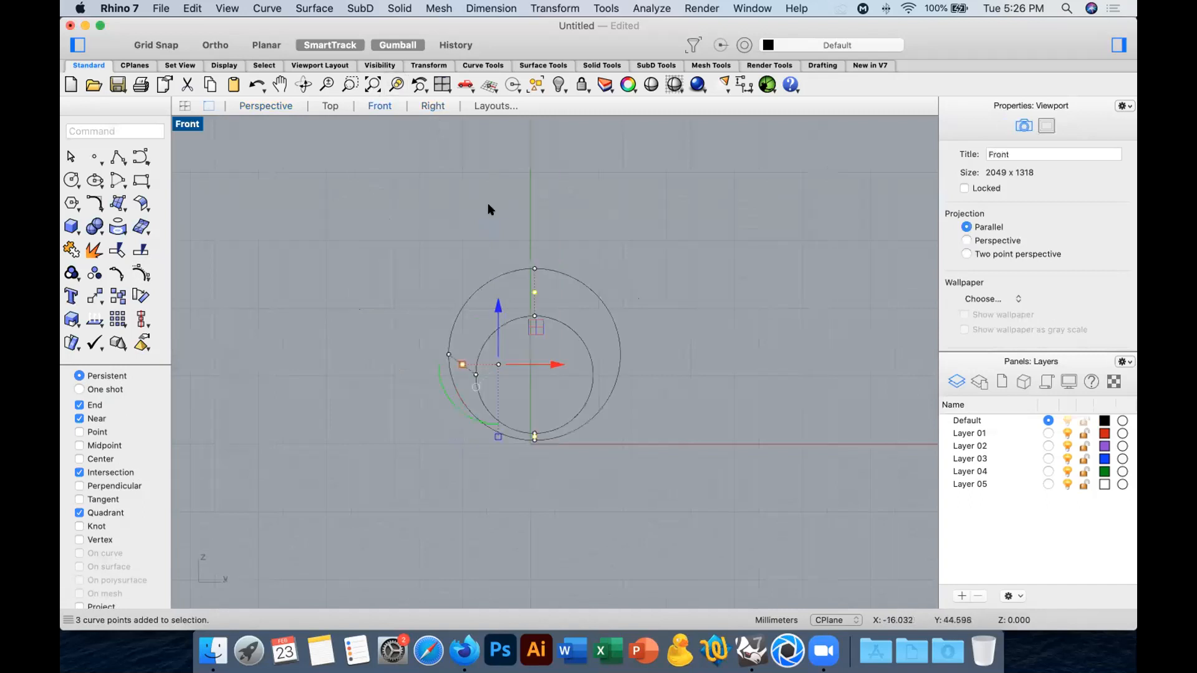
{"action": "left_click", "coordinate": [71, 319]}
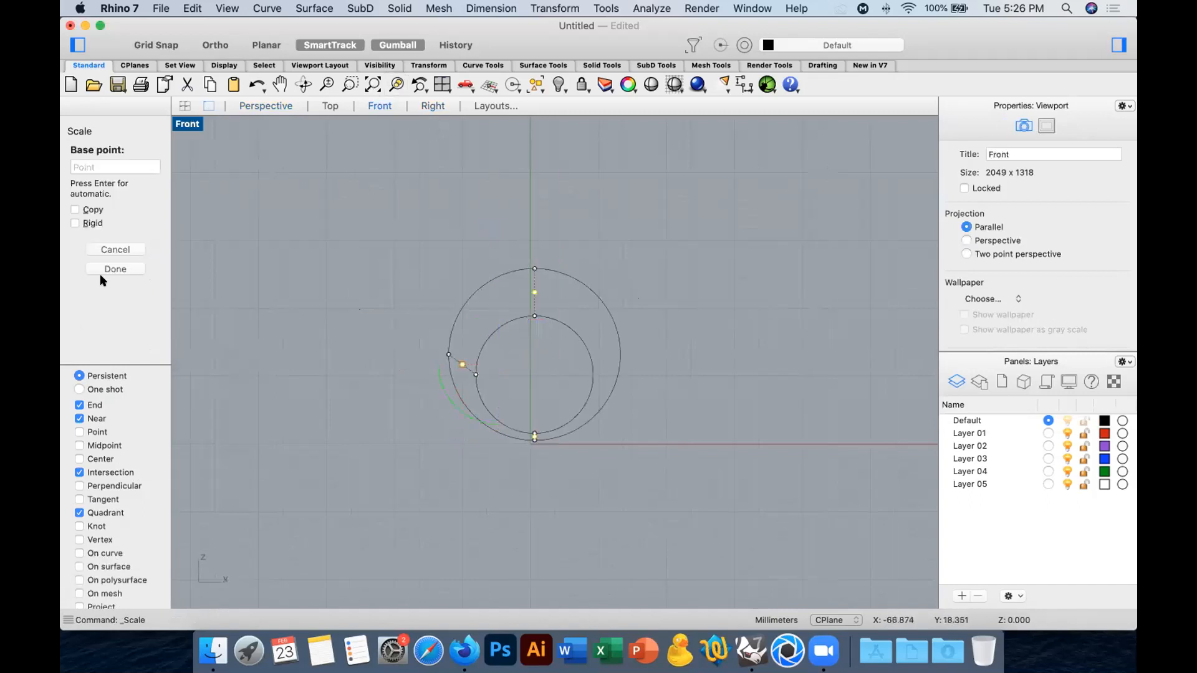
{"action": "key", "text": "Escape"}
{"action": "left_click", "coordinate": [73, 319]}
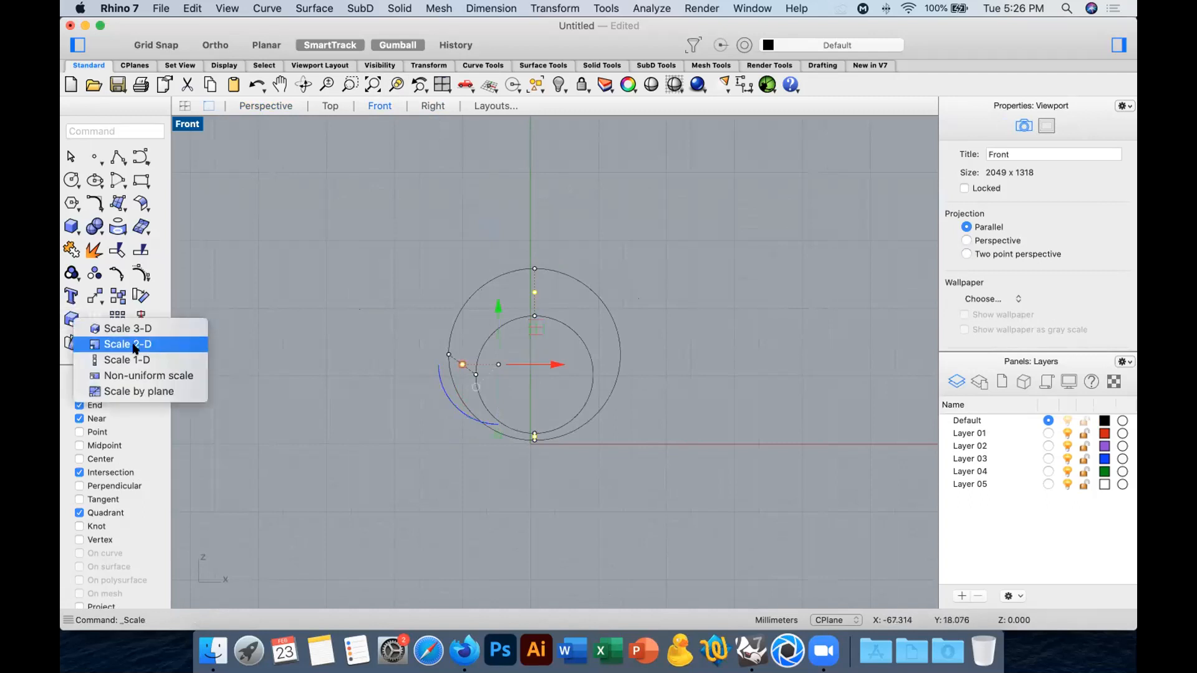
{"action": "left_click", "coordinate": [138, 345]}
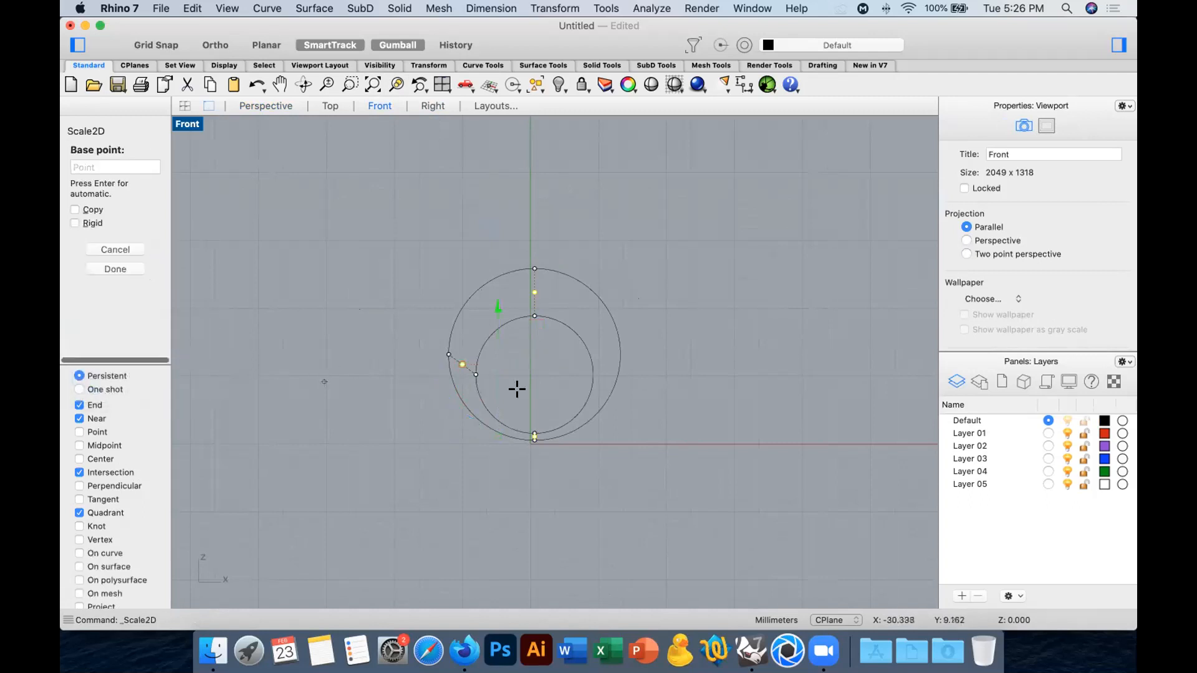
{"action": "left_click", "coordinate": [329, 106]}
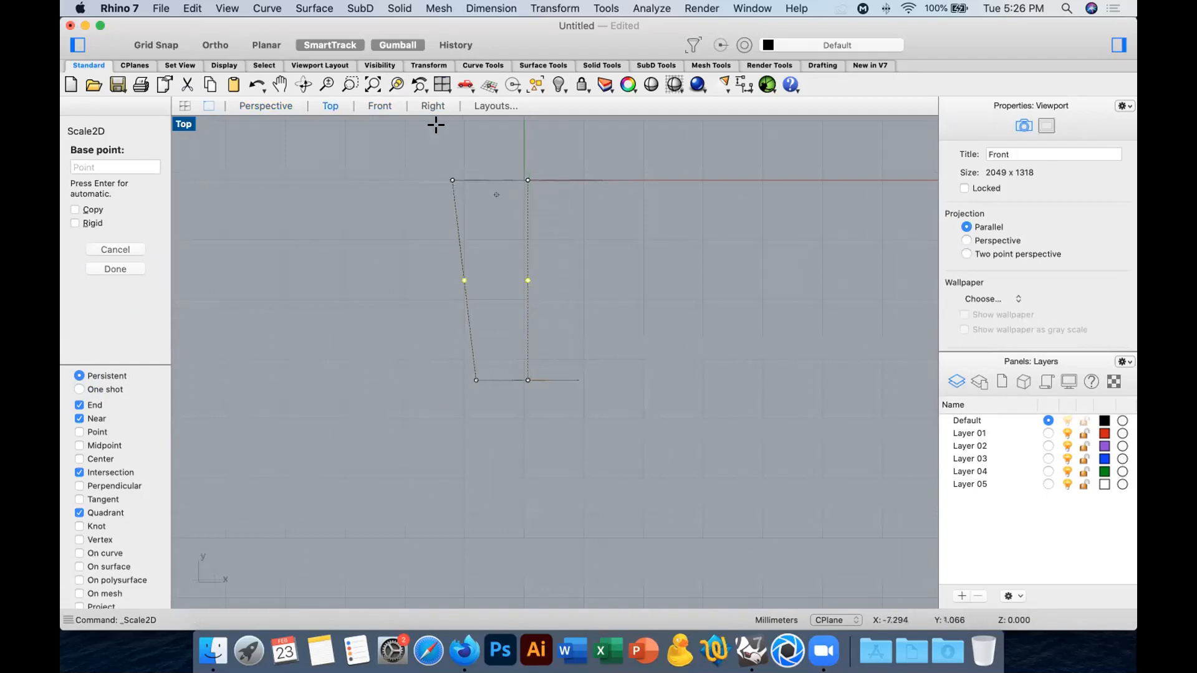
{"action": "left_click", "coordinate": [388, 108]}
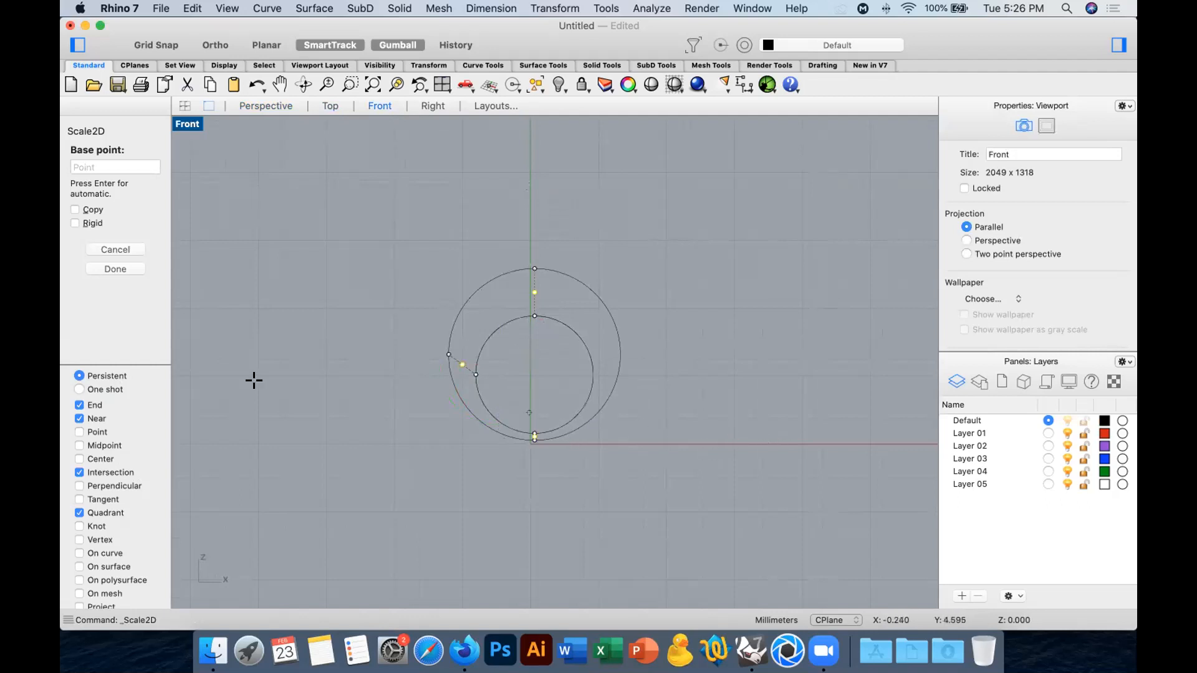
{"action": "left_click", "coordinate": [578, 404]}
{"action": "left_click", "coordinate": [668, 388], "text": "shift"}
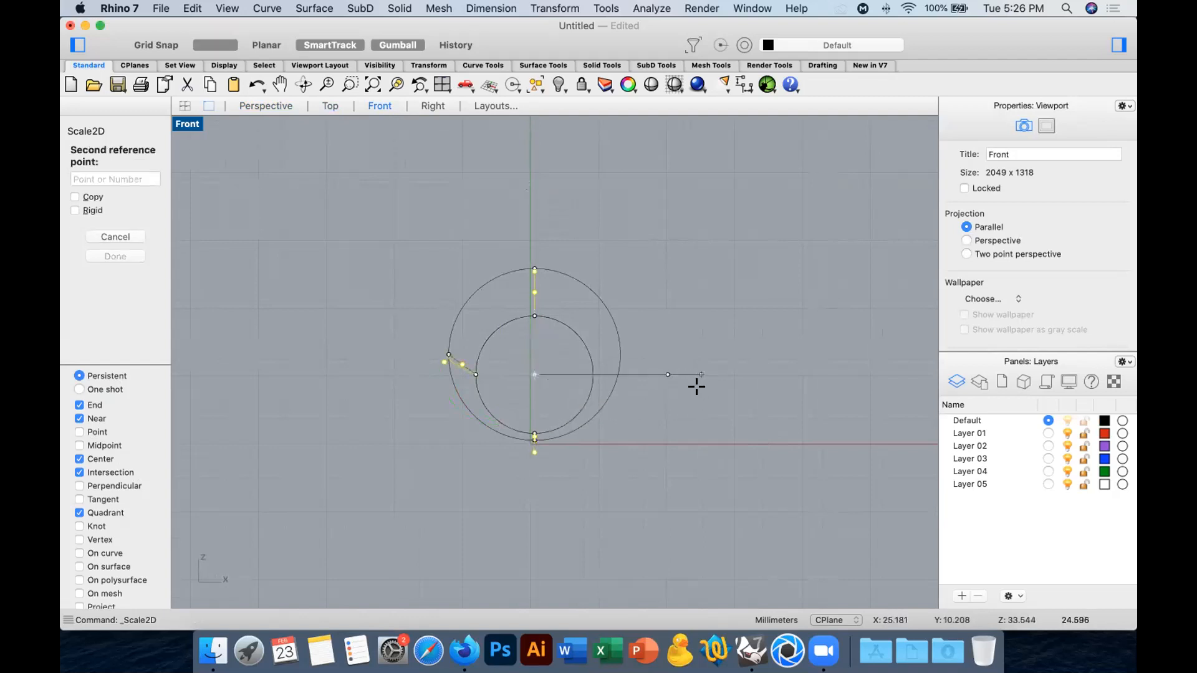
{"action": "left_click", "coordinate": [697, 389], "text": "shift"}
Return to the Perspective view, clear the selection and turn off the curves' control points.
{"action": "left_click", "coordinate": [280, 104]}
{"action": "left_click_drag", "start_coordinate": [521, 239], "coordinate": [574, 232]}
{"action": "key", "text": "Escape"}
{"action": "key", "text": "Escape"}
{"action": "right_click_drag", "start_coordinate": [611, 176], "coordinate": [622, 174]}
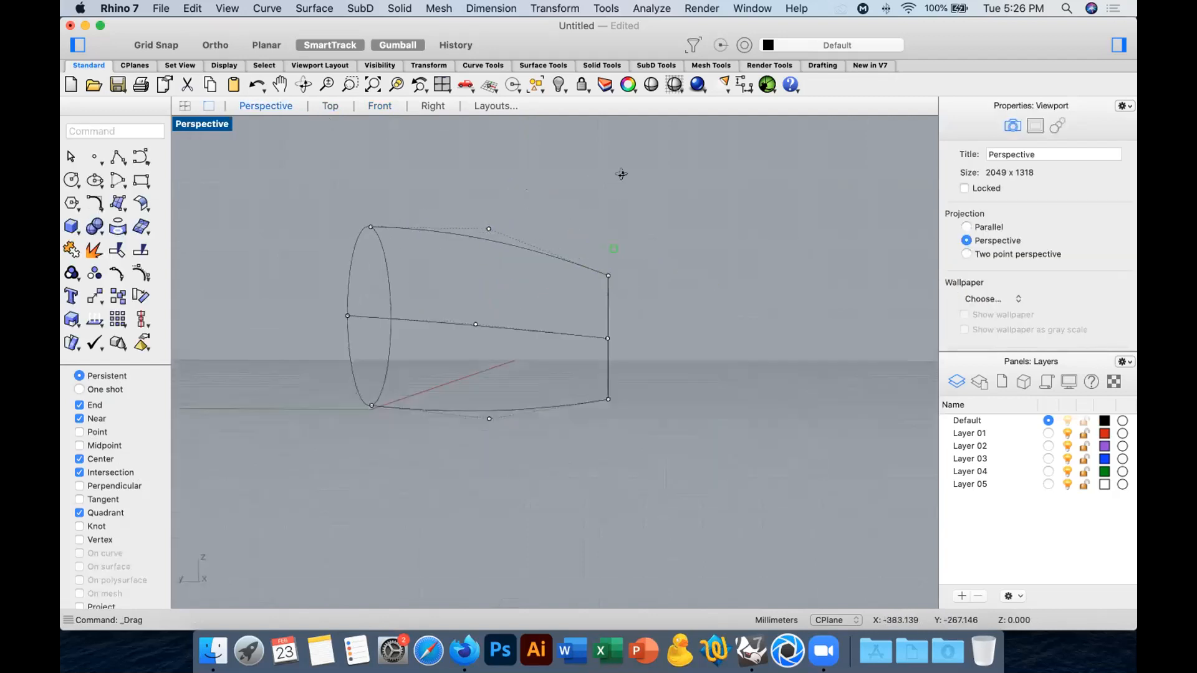
{"action": "right_click_drag", "start_coordinate": [344, 310], "coordinate": [463, 354]}
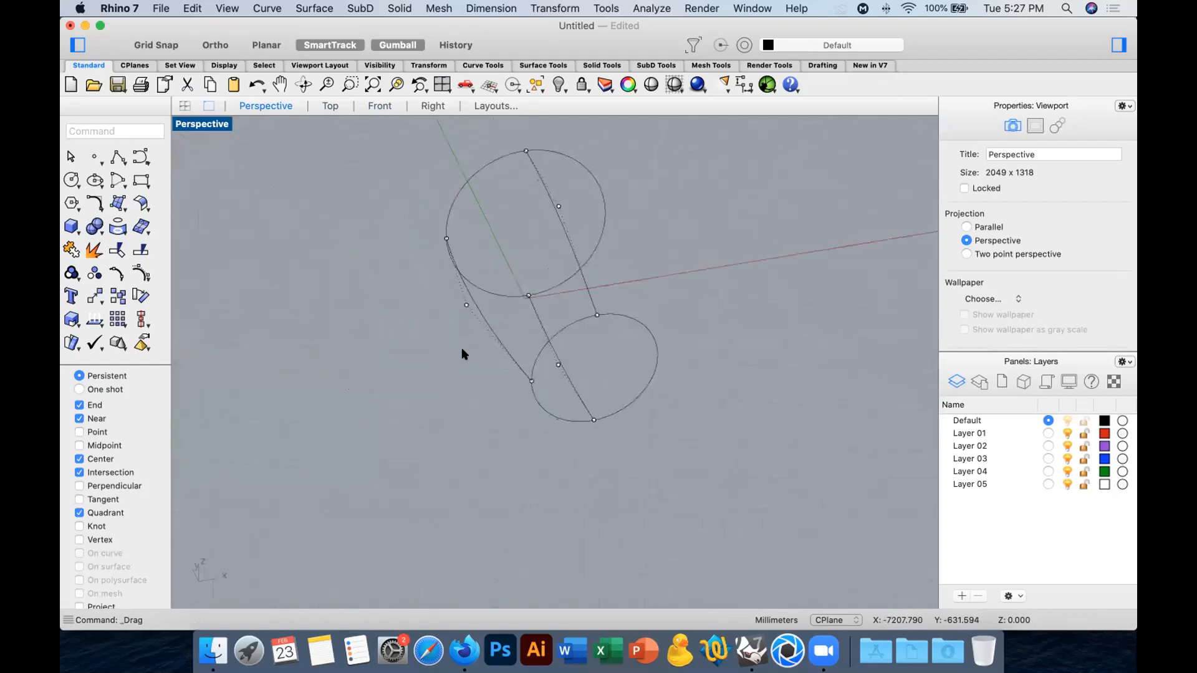
Mirror a copy of the curved side line to the opposite side, starting the mirror plane at the large circle's upper quadrant.
{"action": "left_click", "coordinate": [481, 310]}
{"action": "type", "text": "mirror"}
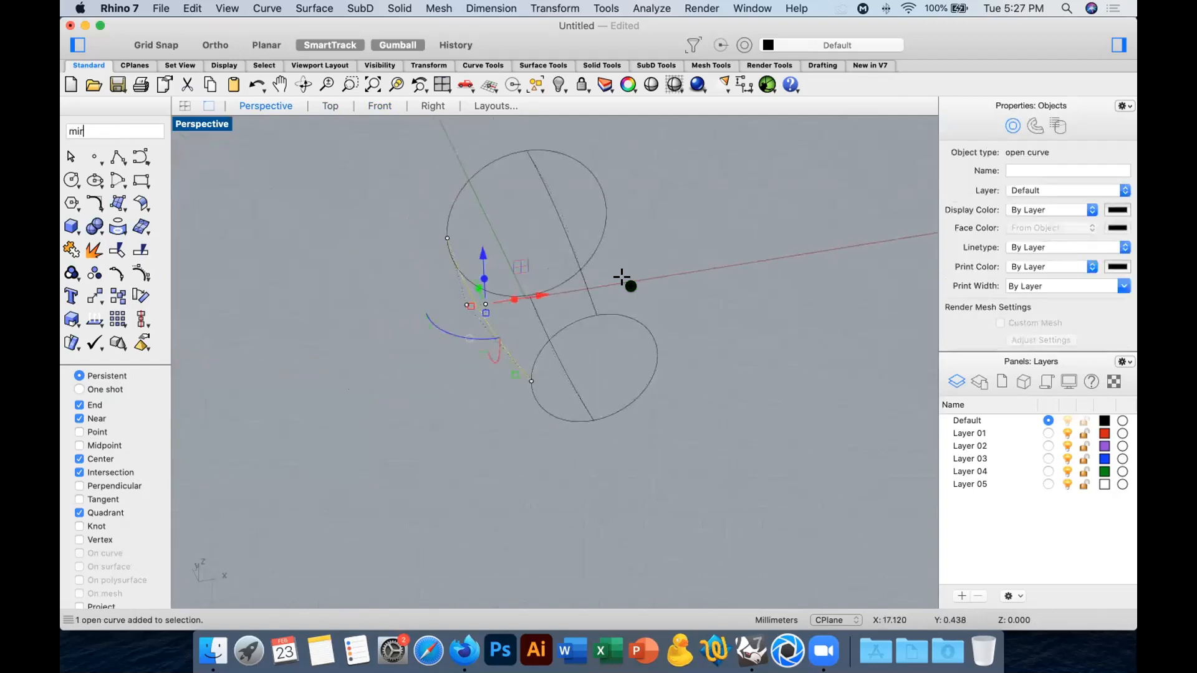
{"action": "key", "text": "Return"}
{"action": "left_click", "coordinate": [523, 144]}
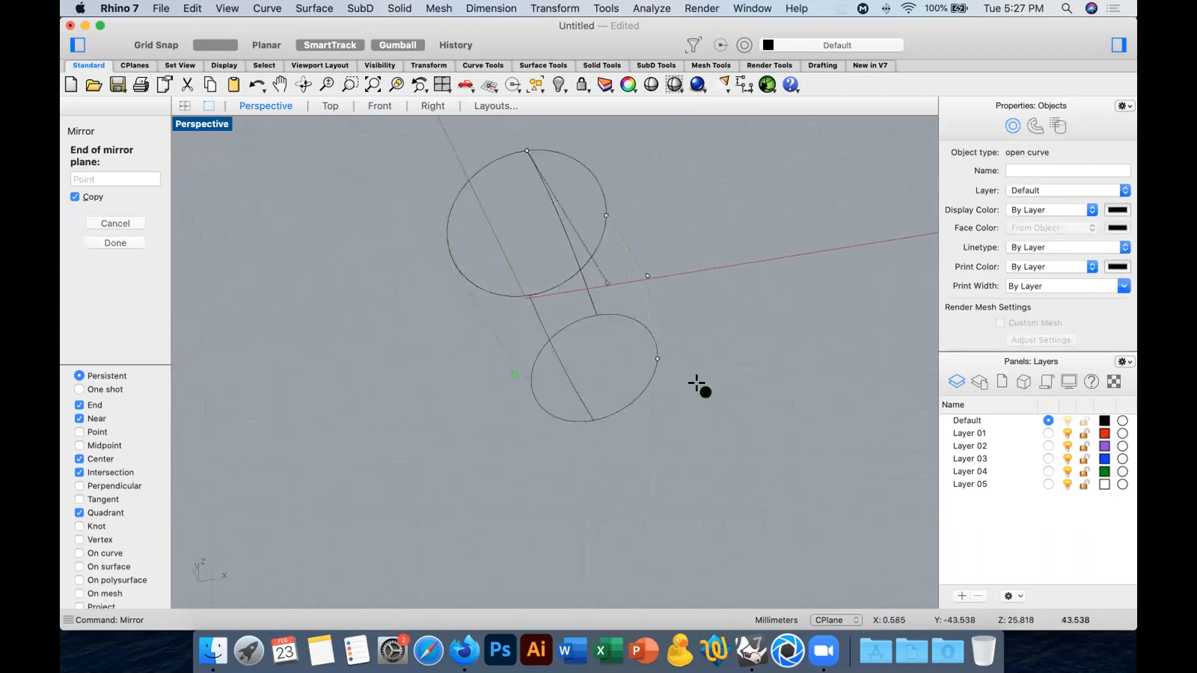
{"action": "left_click", "coordinate": [699, 428]}
{"action": "left_click", "coordinate": [726, 395]}
Set up a two-rail sweep with the two circles as rails and the four connecting curves as cross sections.
{"action": "right_click_drag", "start_coordinate": [726, 395], "coordinate": [777, 376]}
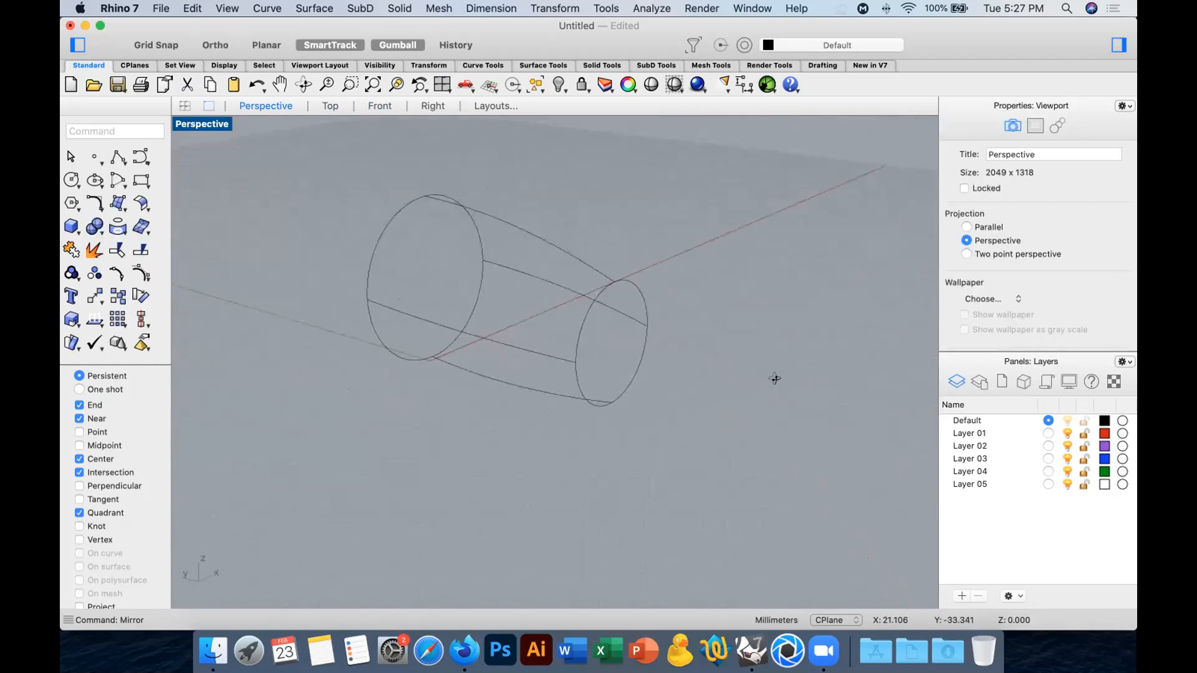
{"action": "left_click", "coordinate": [70, 225]}
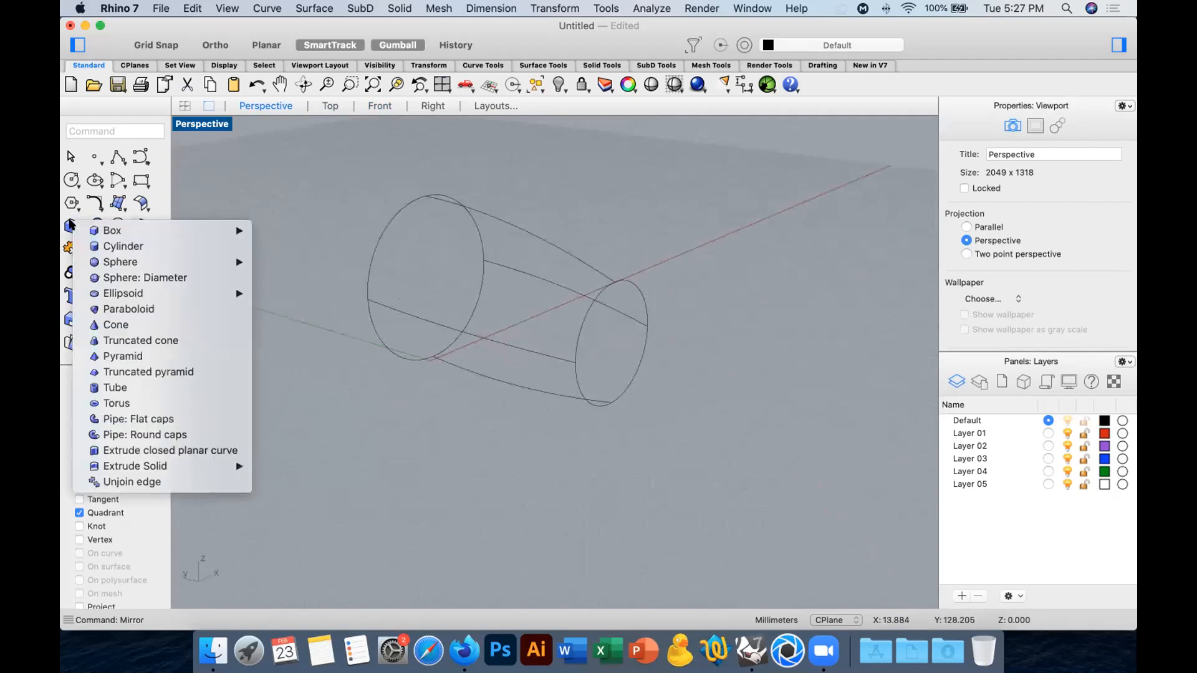
{"action": "left_click", "coordinate": [118, 180]}
{"action": "left_click", "coordinate": [180, 505]}
{"action": "left_click", "coordinate": [373, 245]}
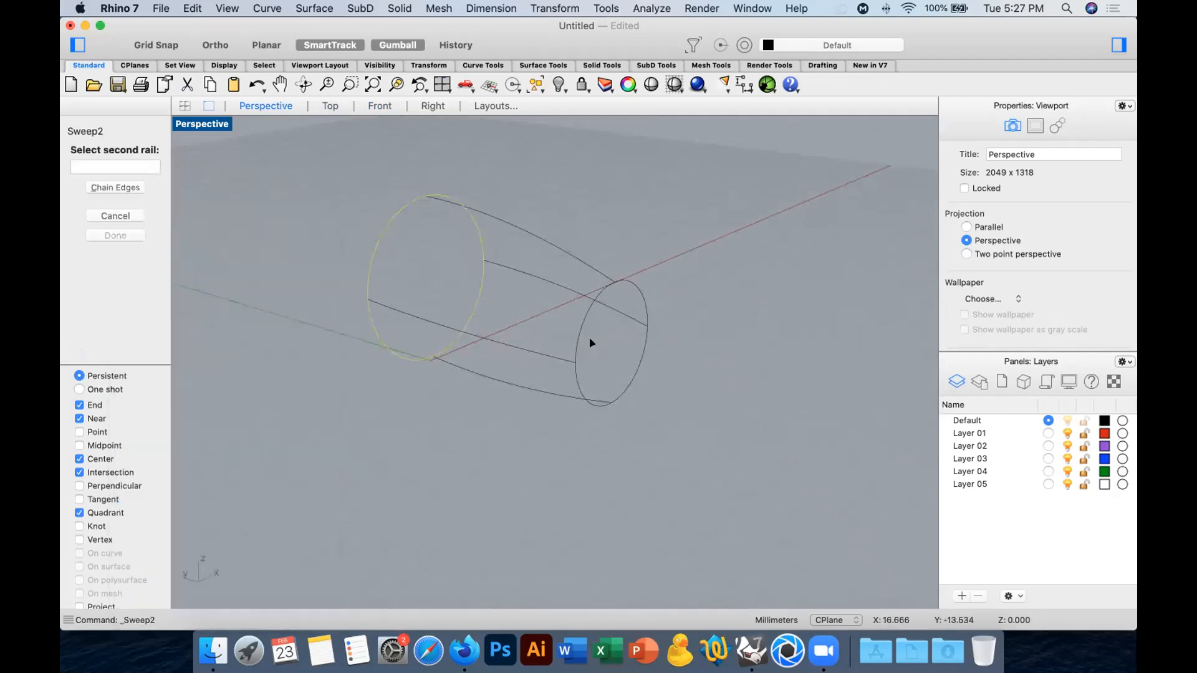
{"action": "left_click", "coordinate": [577, 329]}
{"action": "left_click", "coordinate": [506, 386]}
{"action": "left_click", "coordinate": [476, 335]}
{"action": "left_click", "coordinate": [536, 243]}
{"action": "left_click", "coordinate": [540, 278]}
{"action": "key", "text": "Return"}
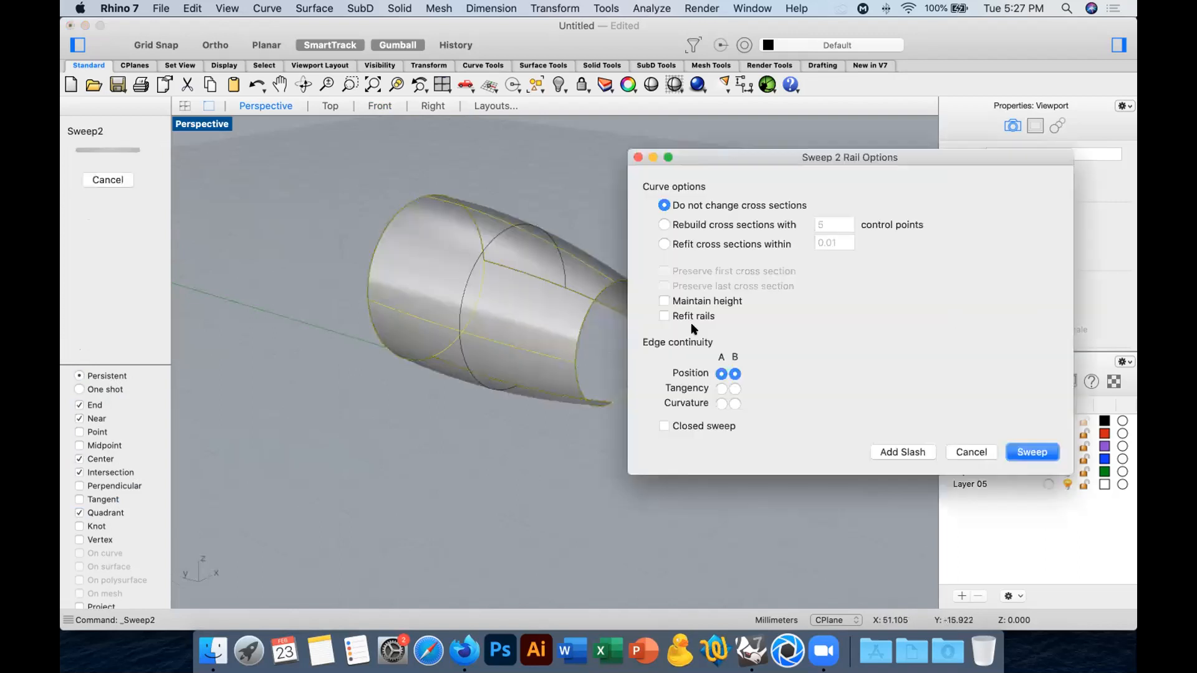
Create the two-rail surface as a closed sweep without changing the cross sections.
{"action": "left_click", "coordinate": [704, 427]}
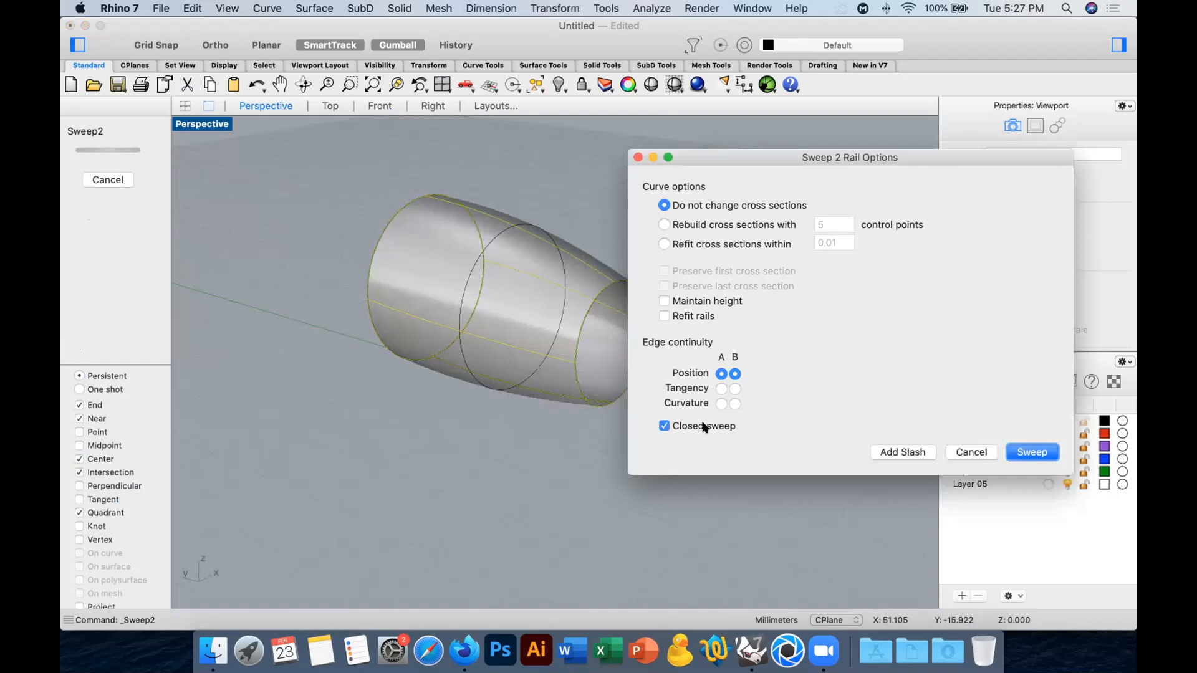
{"action": "left_click", "coordinate": [1032, 452]}
{"action": "right_click_drag", "start_coordinate": [810, 483], "coordinate": [840, 445]}
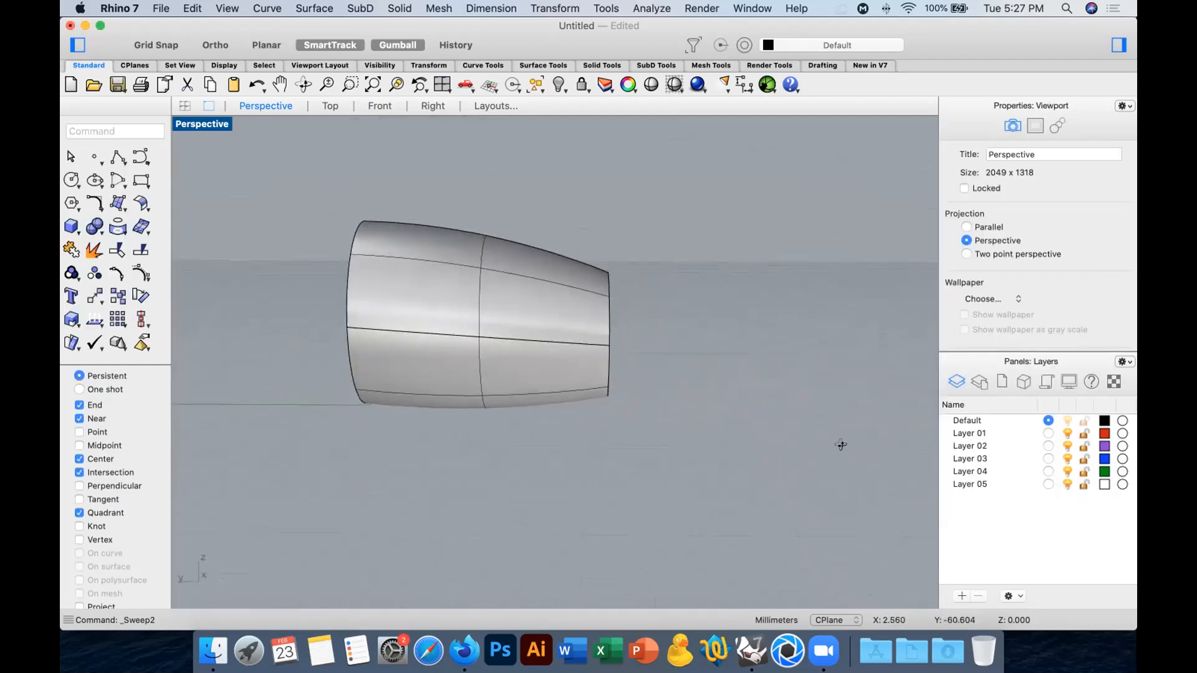
Undo the two-rail sweep and turn on the control points of the small circle and the four connecting curves.
{"action": "key", "text": "cmd+z"}
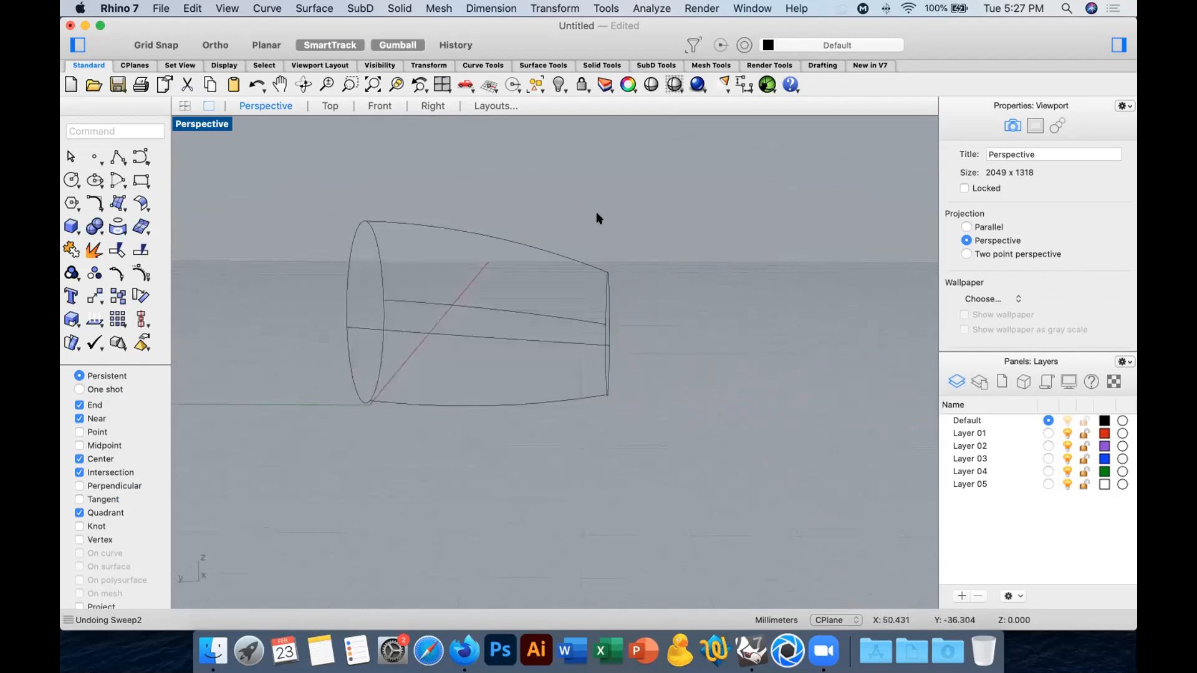
{"action": "left_click_drag", "start_coordinate": [646, 430], "coordinate": [577, 259]}
{"action": "right_click_drag", "start_coordinate": [628, 408], "coordinate": [656, 394]}
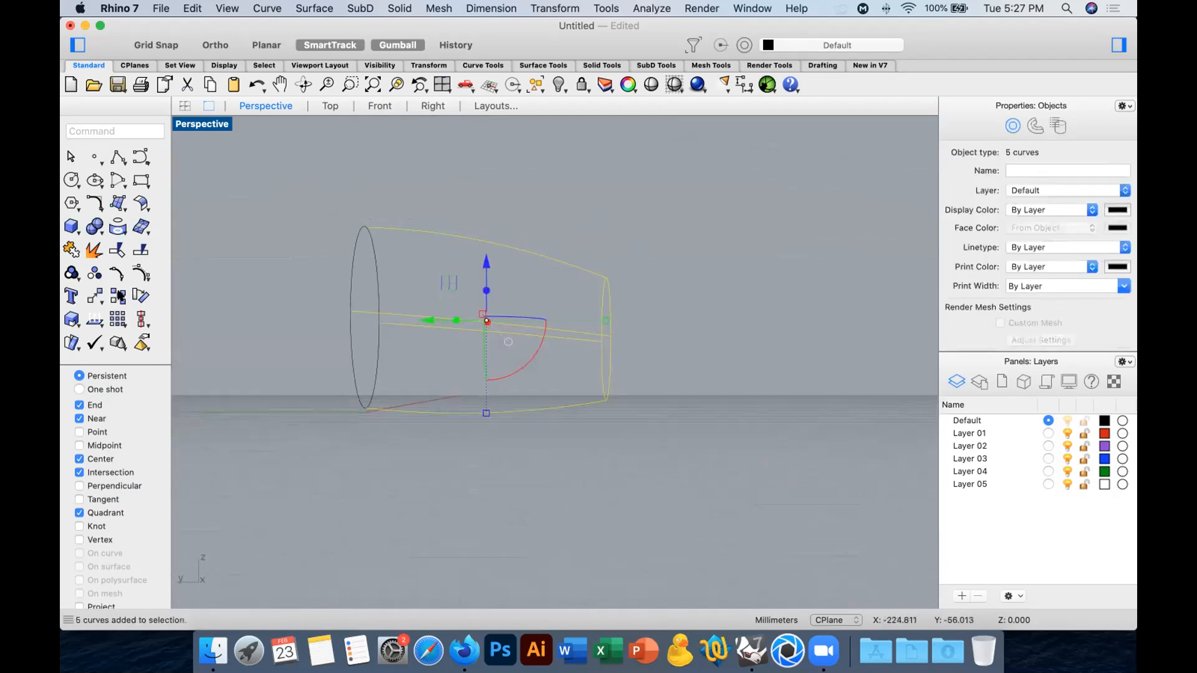
{"action": "left_click", "coordinate": [141, 272]}
{"action": "left_click", "coordinate": [627, 295]}
Rotate the small end circle with the attached curve ends in the Right view so its upper edge leans outward.
{"action": "left_click_drag", "start_coordinate": [584, 235], "coordinate": [663, 449]}
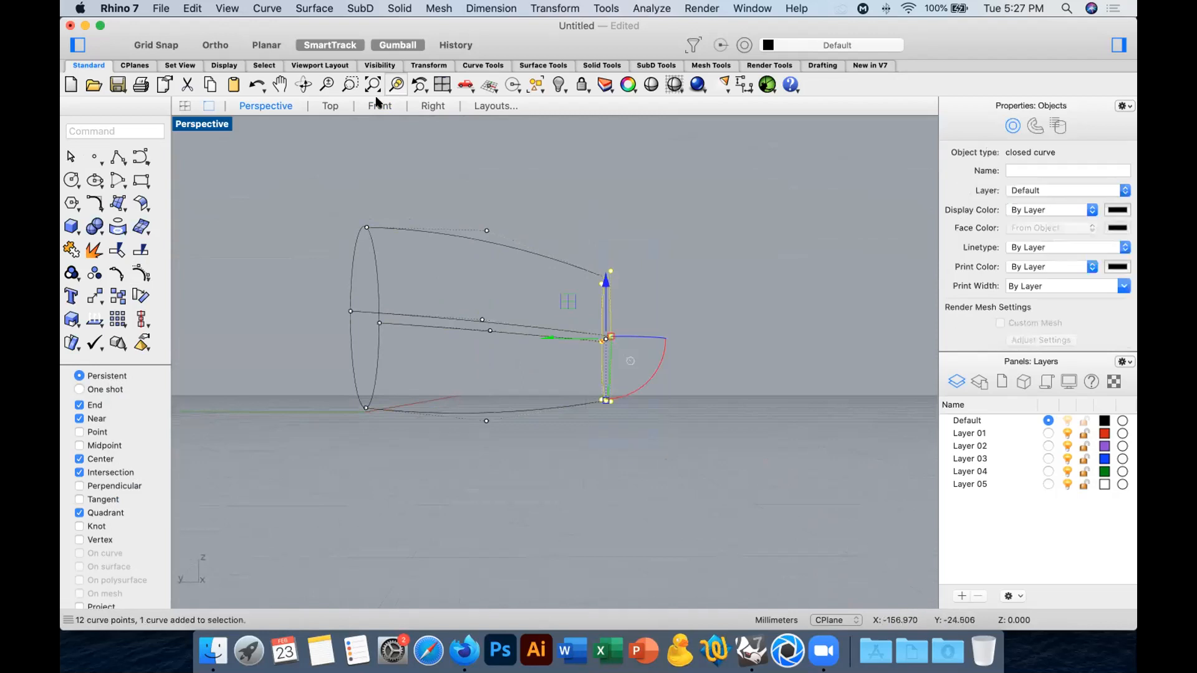
{"action": "left_click", "coordinate": [380, 106]}
{"action": "left_click", "coordinate": [433, 106]}
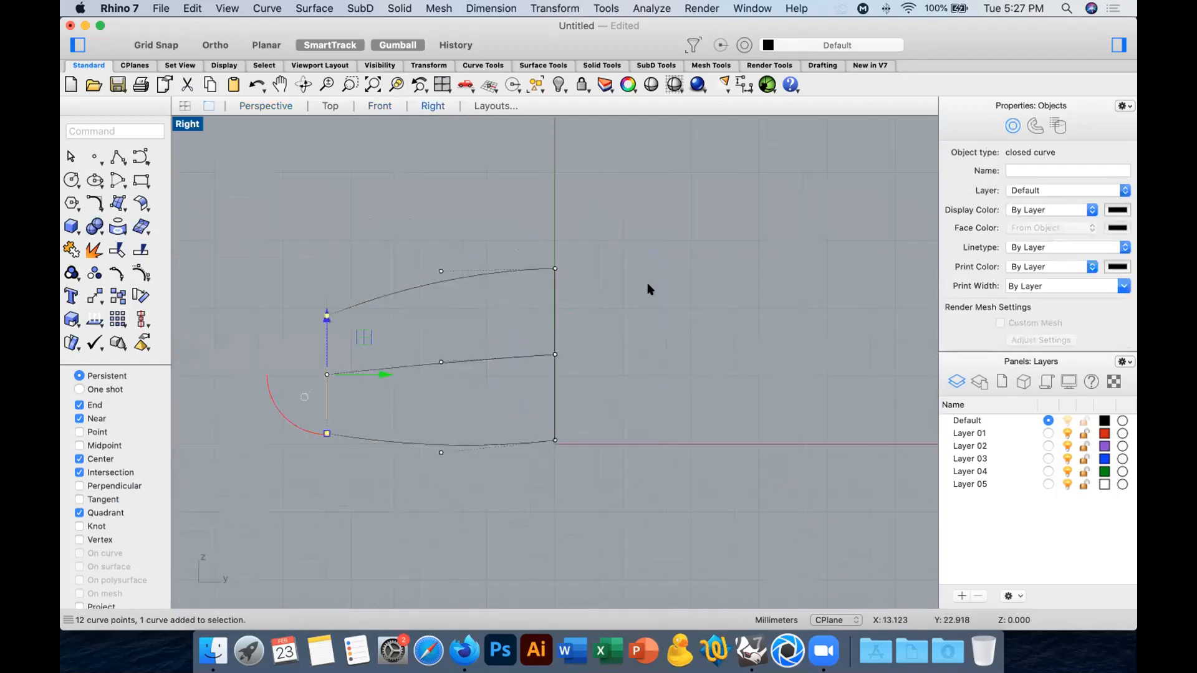
{"action": "scroll", "coordinate": [498, 374], "scroll_direction": "up", "scroll_amount": 4}
{"action": "left_click_drag", "start_coordinate": [301, 376], "coordinate": [307, 430]}
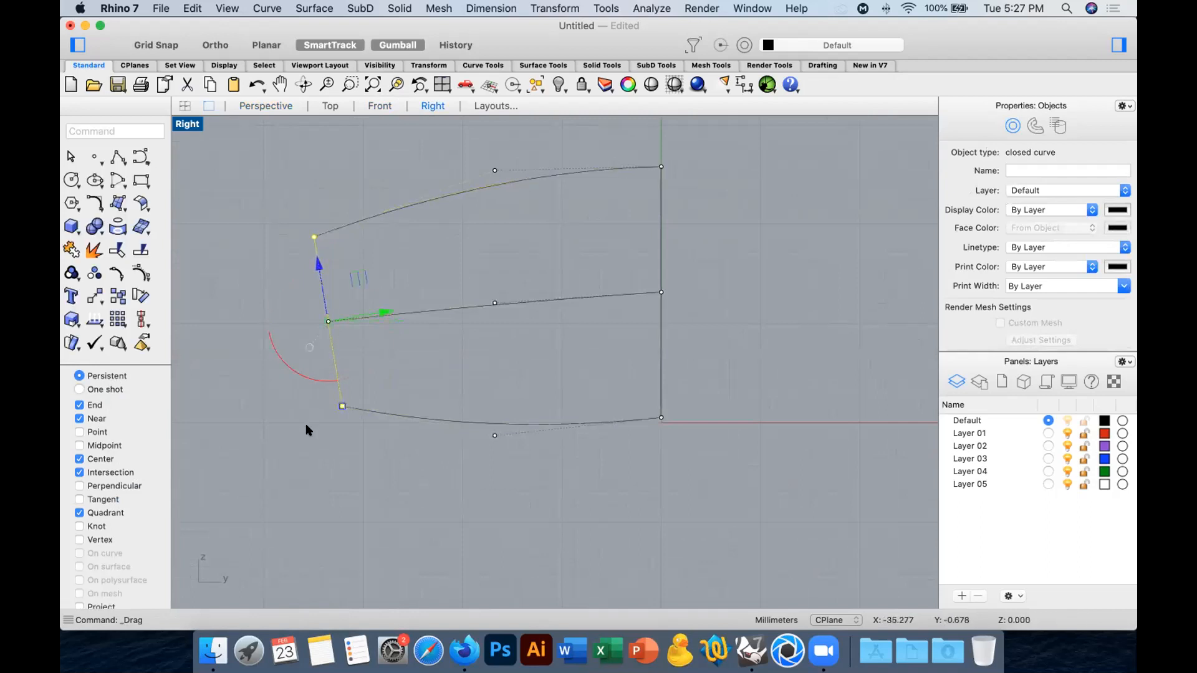
{"action": "left_click", "coordinate": [306, 430]}
Tilt the large end circle with its attached curve ends so its upper edge leans outward, and shift it slightly outward.
{"action": "left_click_drag", "start_coordinate": [640, 143], "coordinate": [719, 469]}
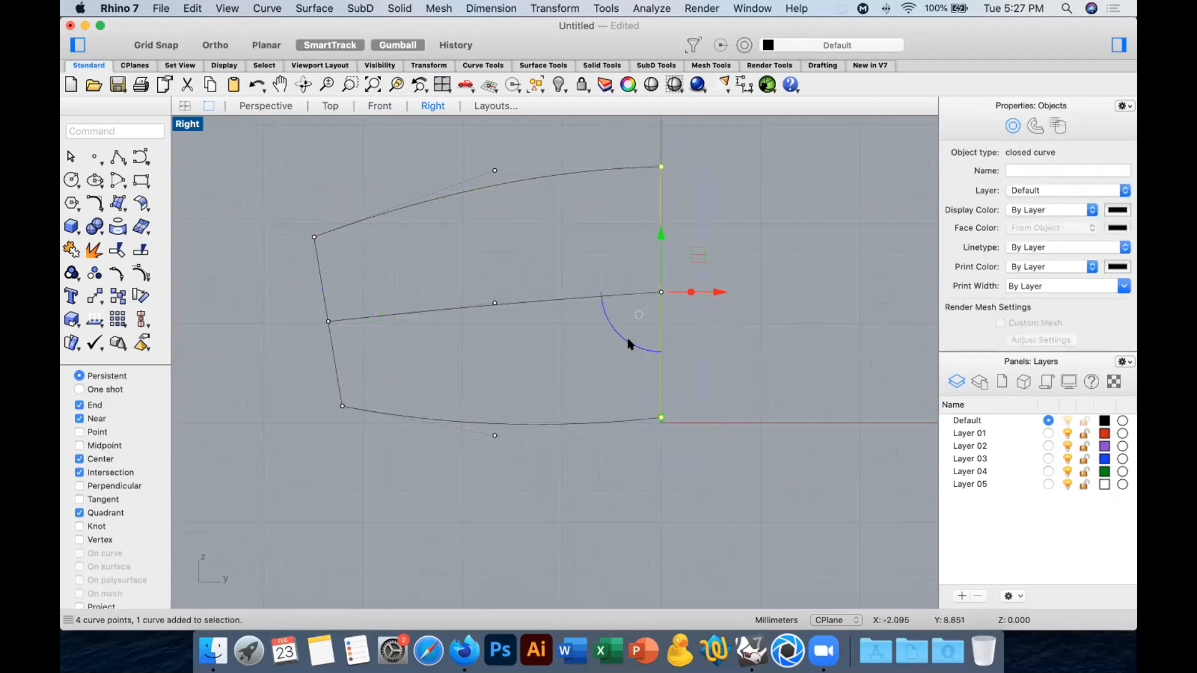
{"action": "left_click_drag", "start_coordinate": [619, 340], "coordinate": [623, 337]}
{"action": "left_click_drag", "start_coordinate": [717, 304], "coordinate": [742, 301]}
{"action": "left_click_drag", "start_coordinate": [695, 237], "coordinate": [694, 239]}
{"action": "left_click", "coordinate": [857, 330]}
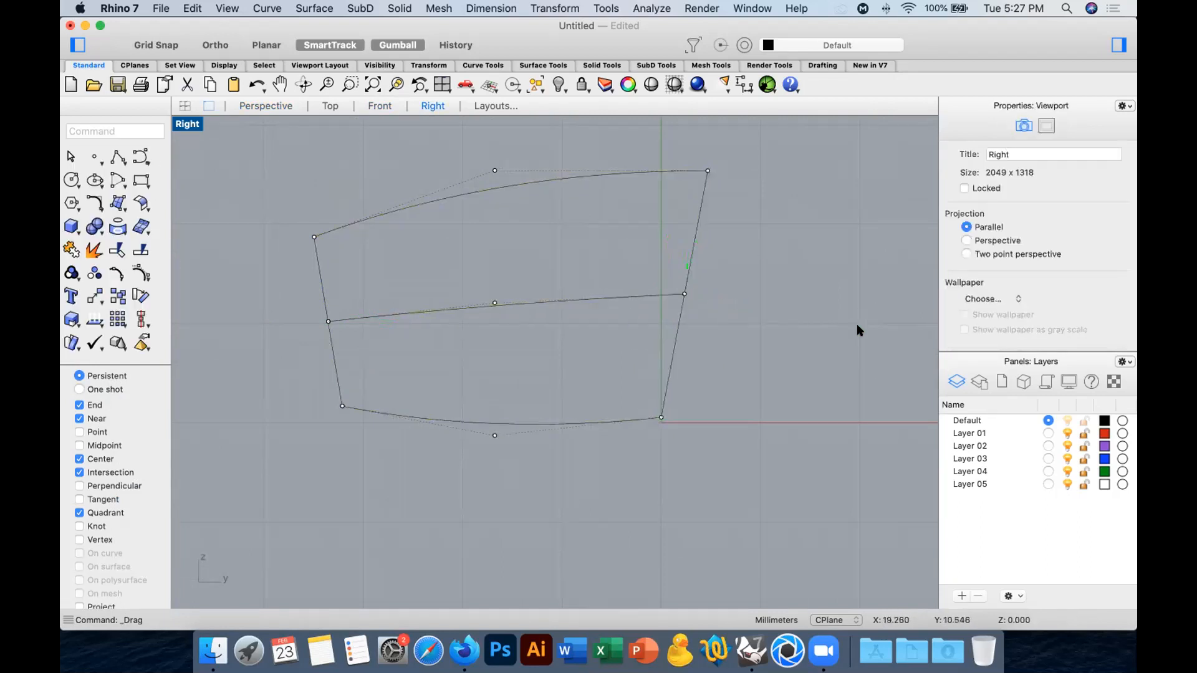
Create a two-rail sweep from all six curves in the Perspective view, with the two tilted circles as rails.
{"action": "left_click", "coordinate": [274, 107]}
{"action": "right_click_drag", "start_coordinate": [534, 294], "coordinate": [298, 166]}
{"action": "left_click_drag", "start_coordinate": [298, 165], "coordinate": [757, 518]}
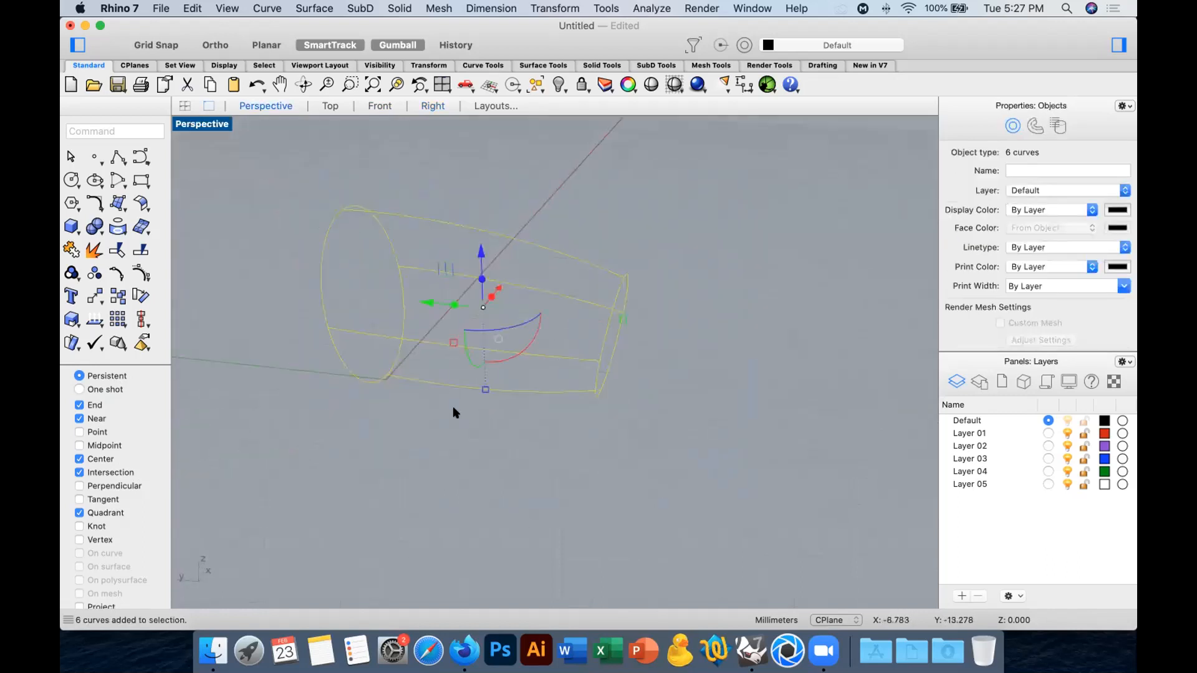
{"action": "type", "text": "sweep2"}
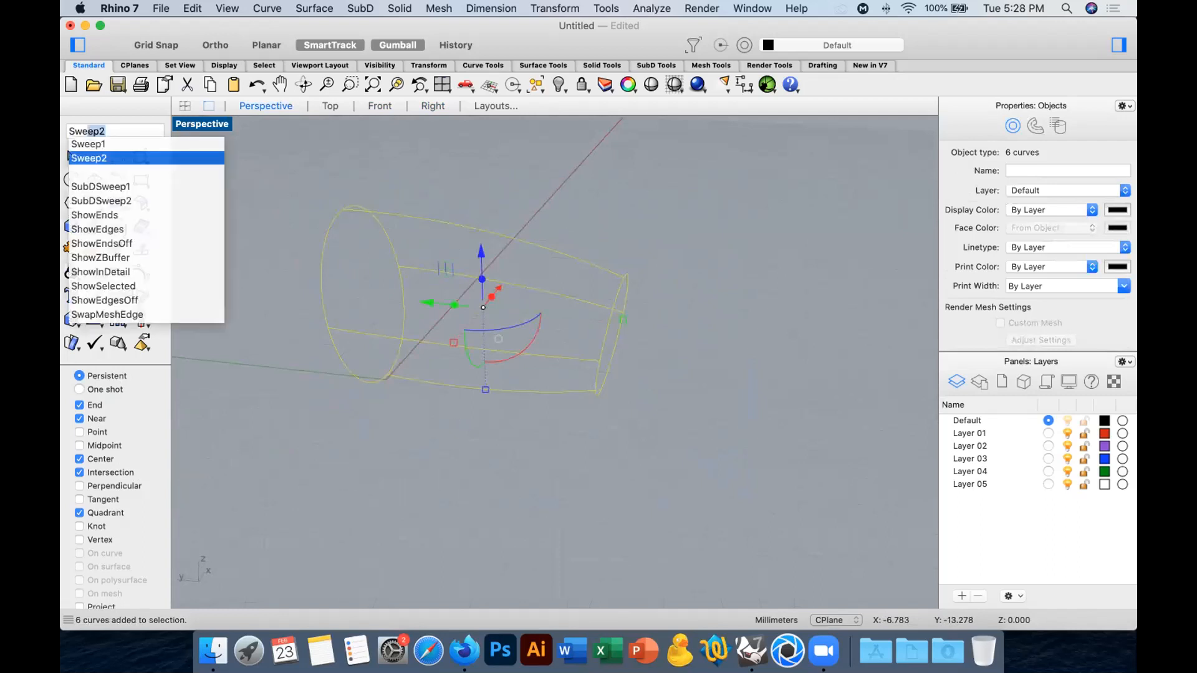
{"action": "key", "text": "Return"}
{"action": "left_click", "coordinate": [664, 426]}
{"action": "left_click", "coordinate": [1011, 452]}
{"action": "left_click", "coordinate": [737, 476]}
{"action": "right_click_drag", "start_coordinate": [736, 430], "coordinate": [692, 402]}
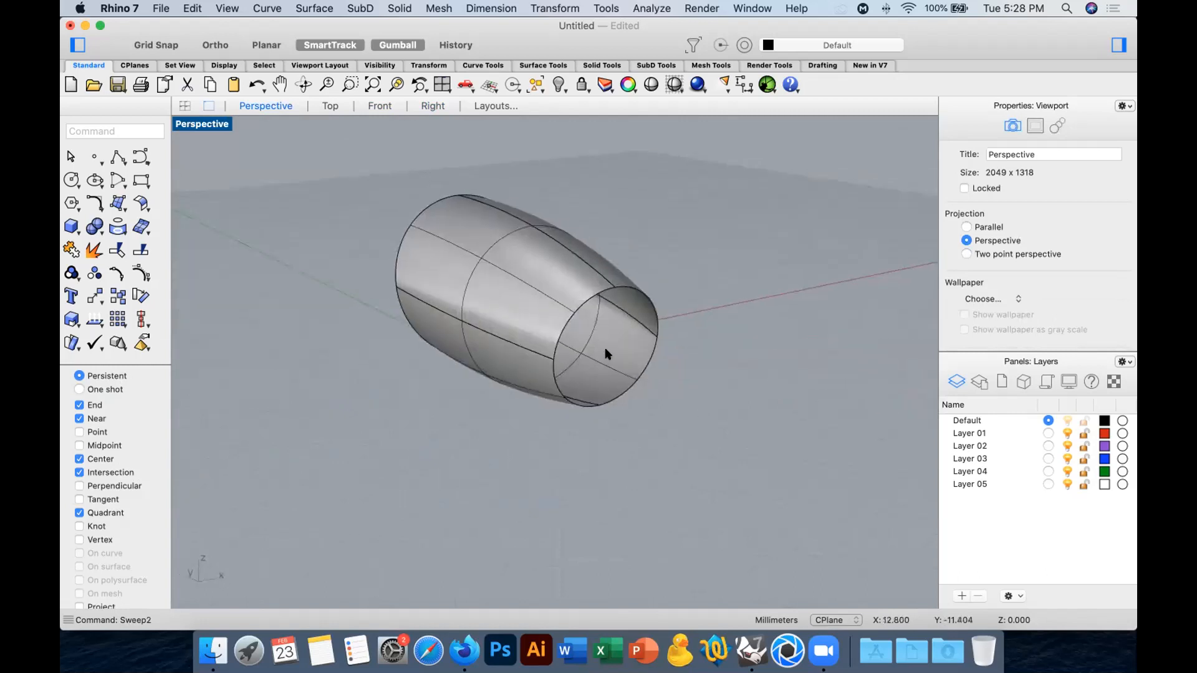
Draw a straight line across the small opening between the circle's two opposite side points.
{"action": "right_click_drag", "start_coordinate": [417, 250], "coordinate": [614, 317]}
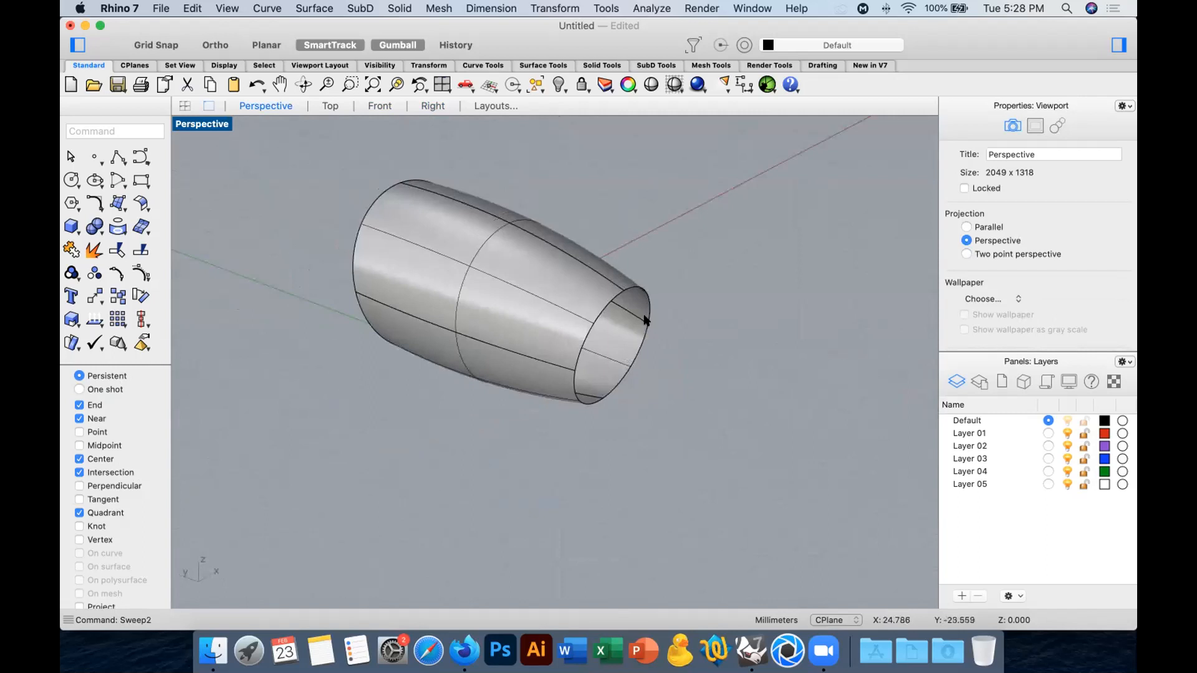
{"action": "right_click_drag", "start_coordinate": [700, 372], "coordinate": [561, 374]}
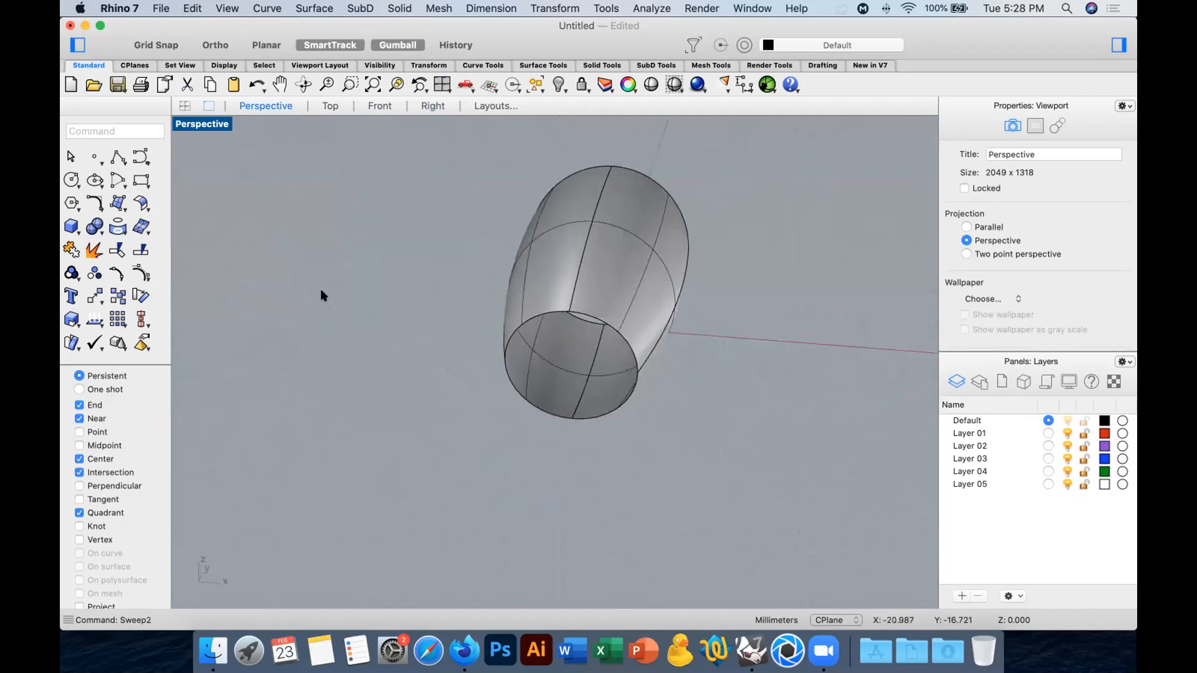
{"action": "left_click", "coordinate": [118, 158]}
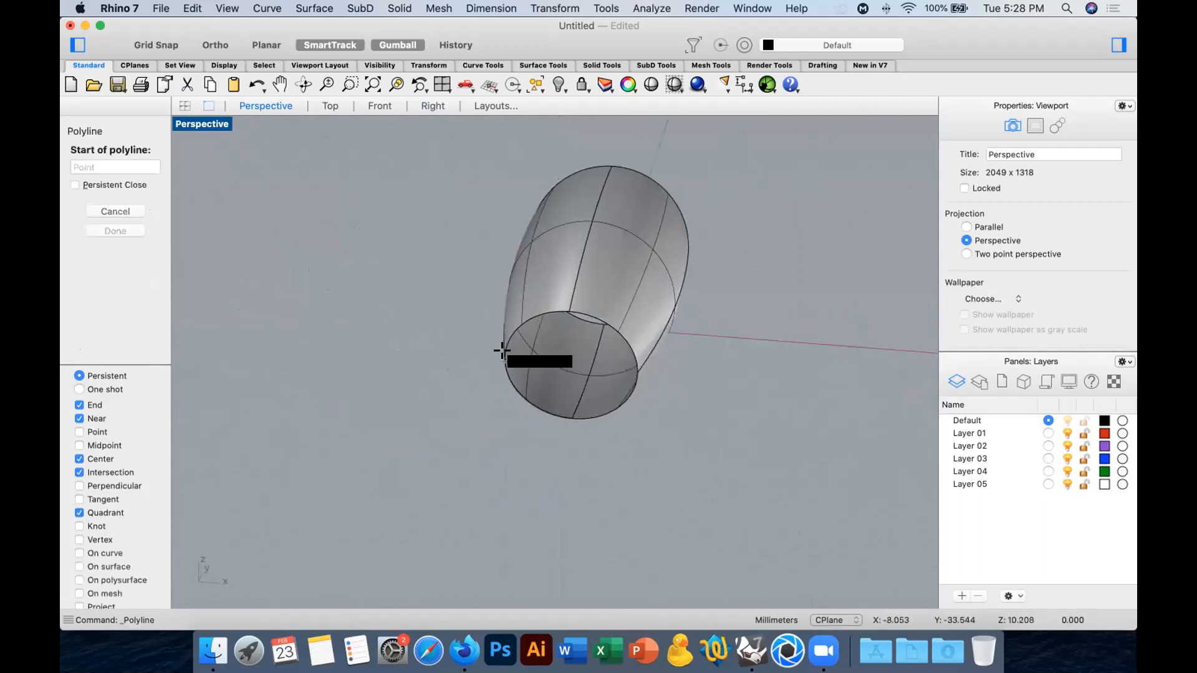
{"action": "left_click", "coordinate": [500, 350]}
{"action": "left_click", "coordinate": [631, 370]}
{"action": "key", "text": "Return"}
{"action": "mouse_move", "coordinate": [686, 416]}
{"action": "right_mouse_down"}
{"action": "mouse_move", "coordinate": [738, 396]}
{"action": "mouse_move", "coordinate": [690, 395]}
{"action": "right_mouse_up"}
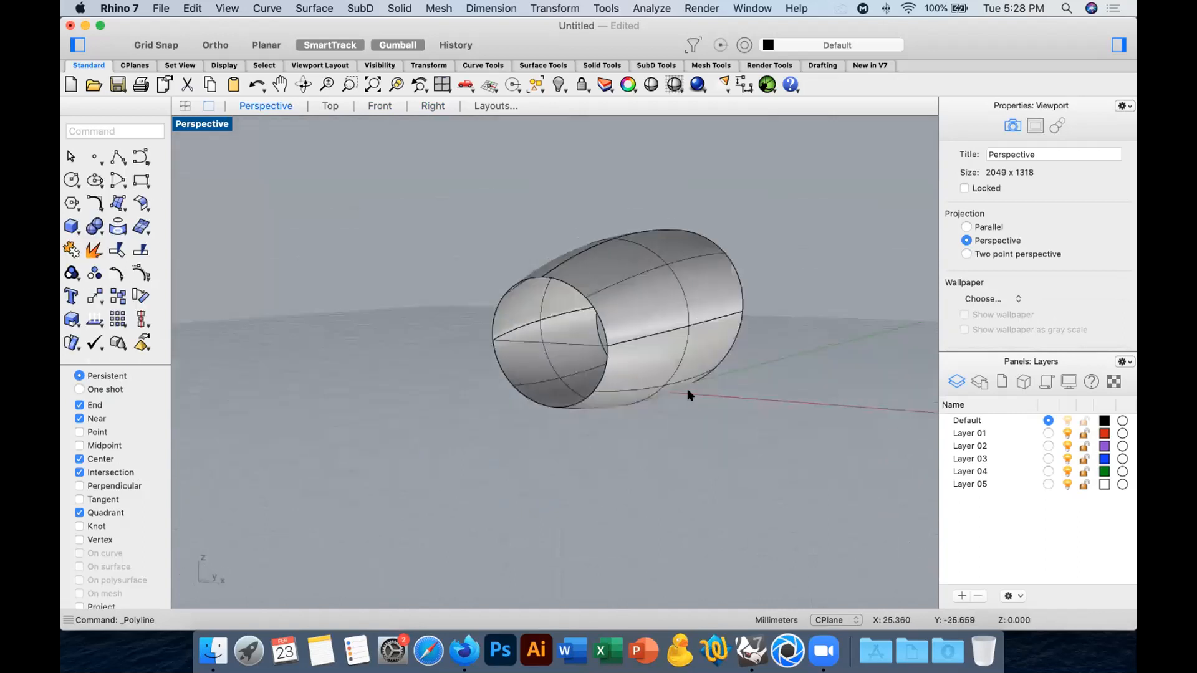
Rebuild the line across the small opening with a point count of 3 and degree 2.
{"action": "left_click", "coordinate": [560, 342]}
{"action": "type", "text": "rebuild"}
{"action": "key", "text": "Return"}
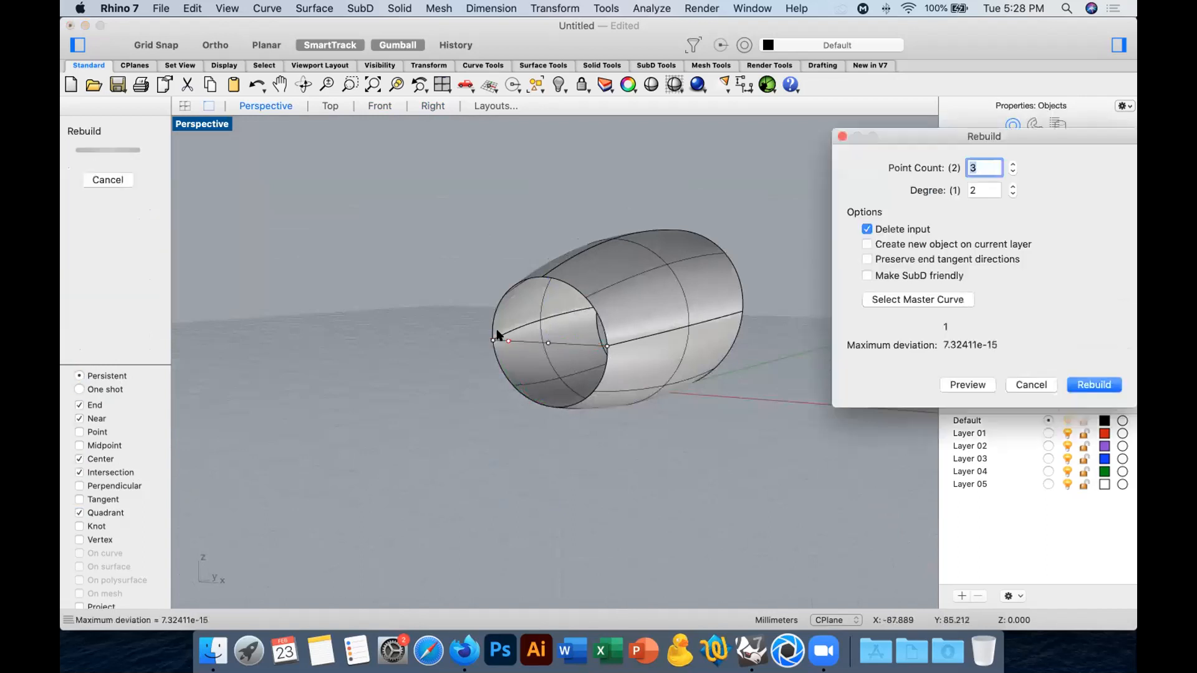
{"action": "left_click", "coordinate": [1100, 382]}
Turn on the rebuilt line's control points and move its middle point outward from the small opening along the Y axis.
{"action": "right_click_drag", "start_coordinate": [734, 414], "coordinate": [717, 435]}
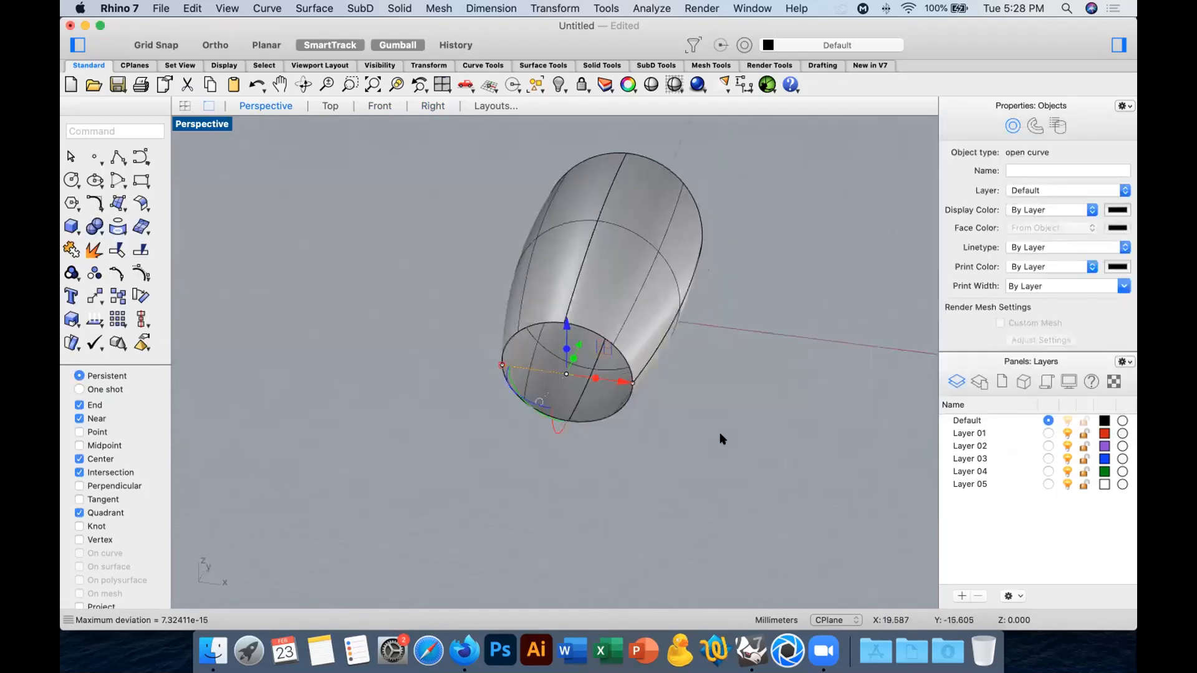
{"action": "left_click", "coordinate": [688, 463]}
{"action": "scroll", "coordinate": [565, 374], "scroll_direction": "up", "scroll_amount": 3}
{"action": "left_click", "coordinate": [561, 374]}
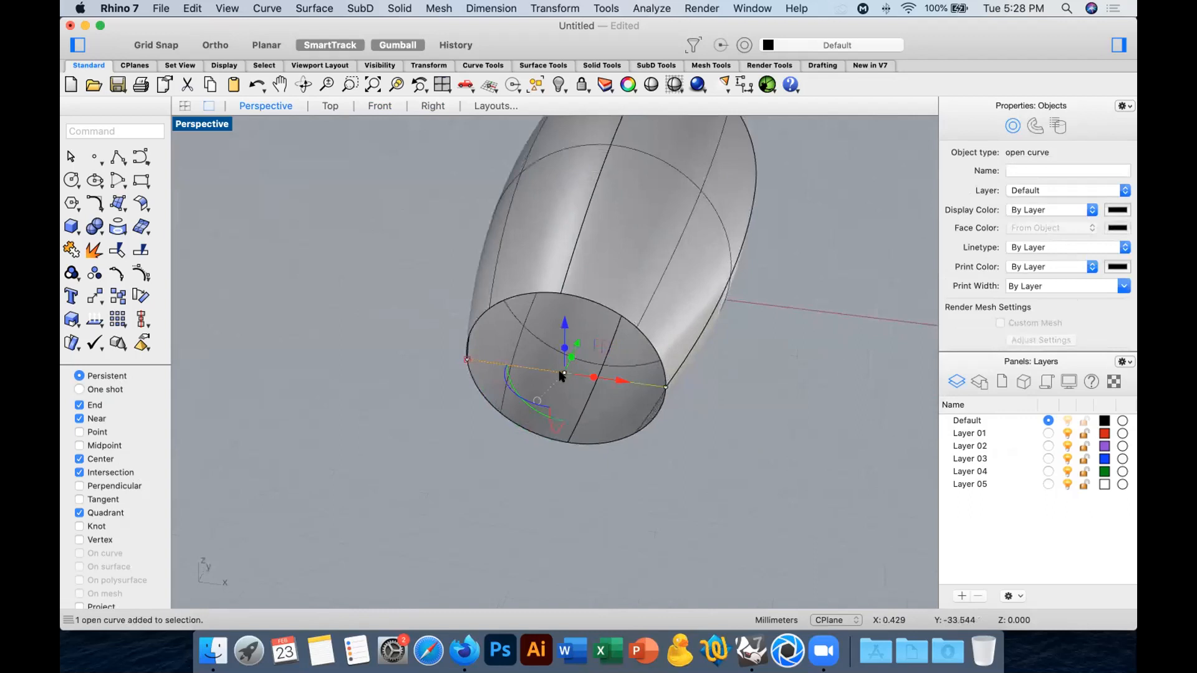
{"action": "left_click", "coordinate": [141, 273]}
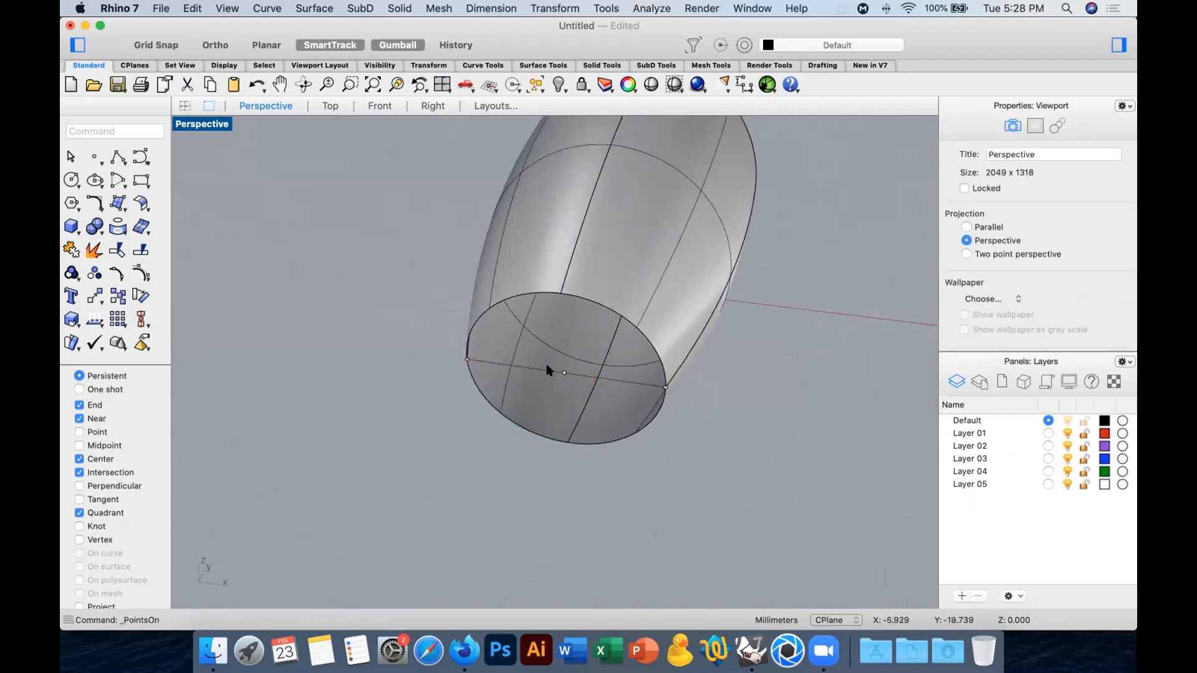
{"action": "left_click", "coordinate": [564, 372]}
{"action": "mouse_move", "coordinate": [564, 372]}
{"action": "left_mouse_down"}
{"action": "mouse_move", "coordinate": [567, 357]}
{"action": "mouse_move", "coordinate": [565, 374]}
{"action": "left_mouse_up"}
{"action": "right_click_drag", "start_coordinate": [703, 435], "coordinate": [651, 399]}
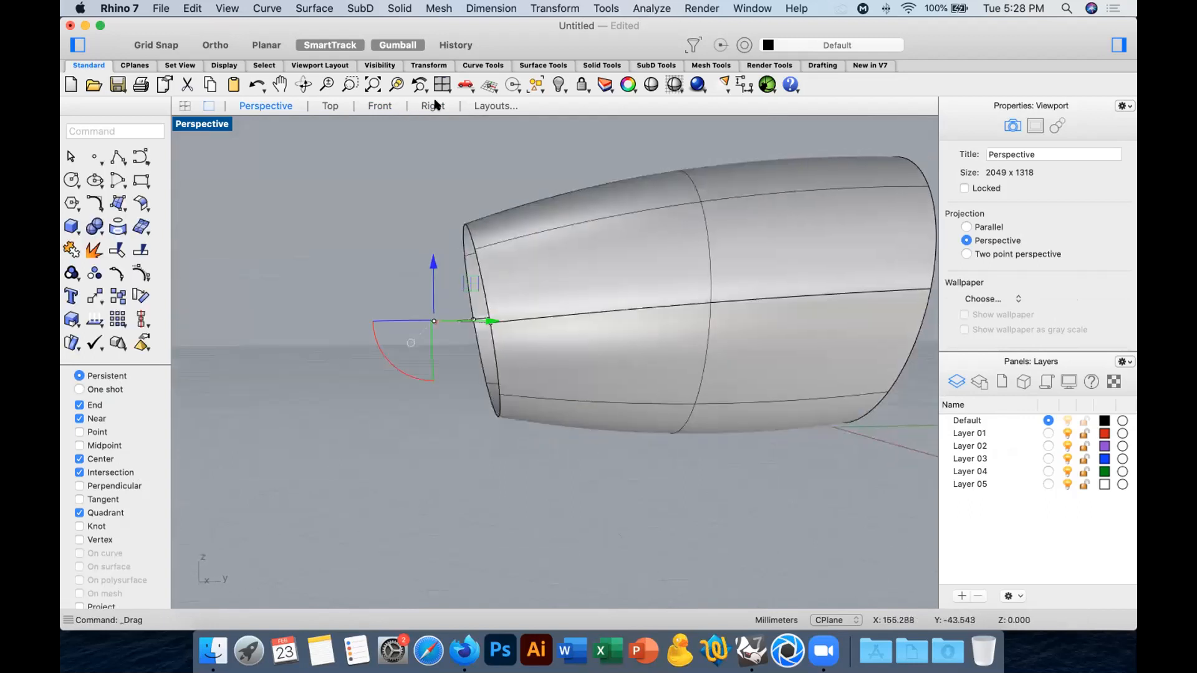
Try to rotate the bowed curve in the Right view about its endpoint on the opening to align with the side curve.
{"action": "left_click", "coordinate": [435, 105]}
{"action": "scroll", "coordinate": [333, 271], "scroll_direction": "up", "scroll_amount": 5}
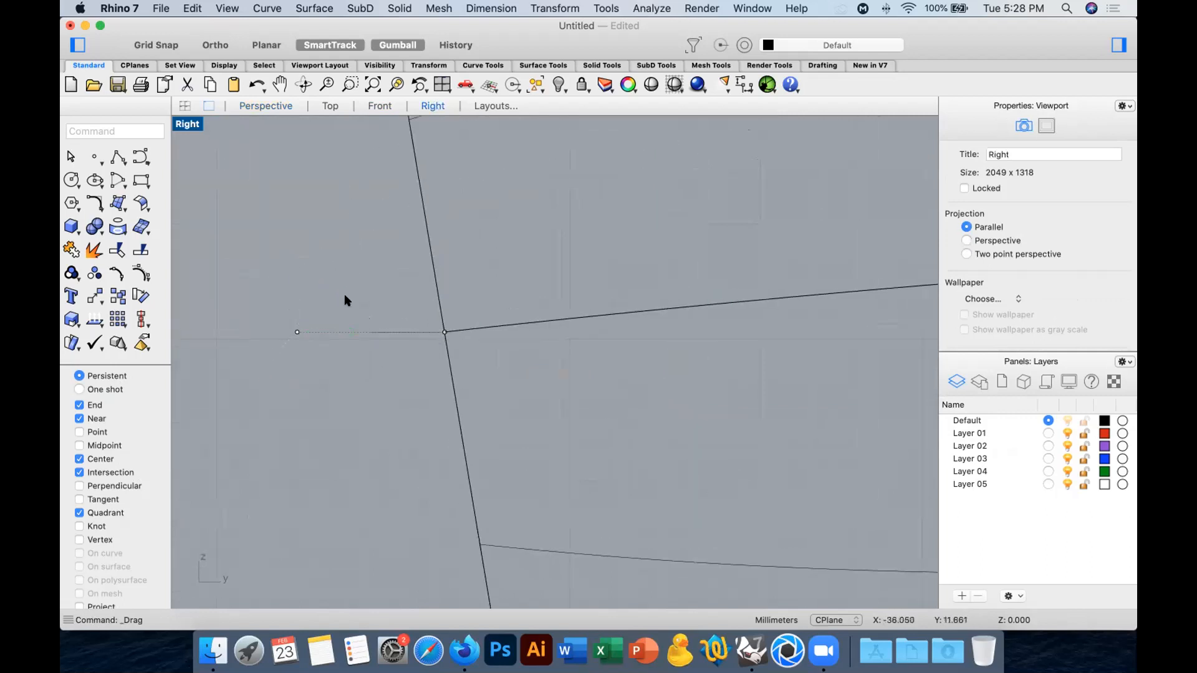
{"action": "left_click_drag", "start_coordinate": [403, 311], "coordinate": [379, 354]}
{"action": "left_click", "coordinate": [132, 297]}
{"action": "left_click", "coordinate": [445, 331]}
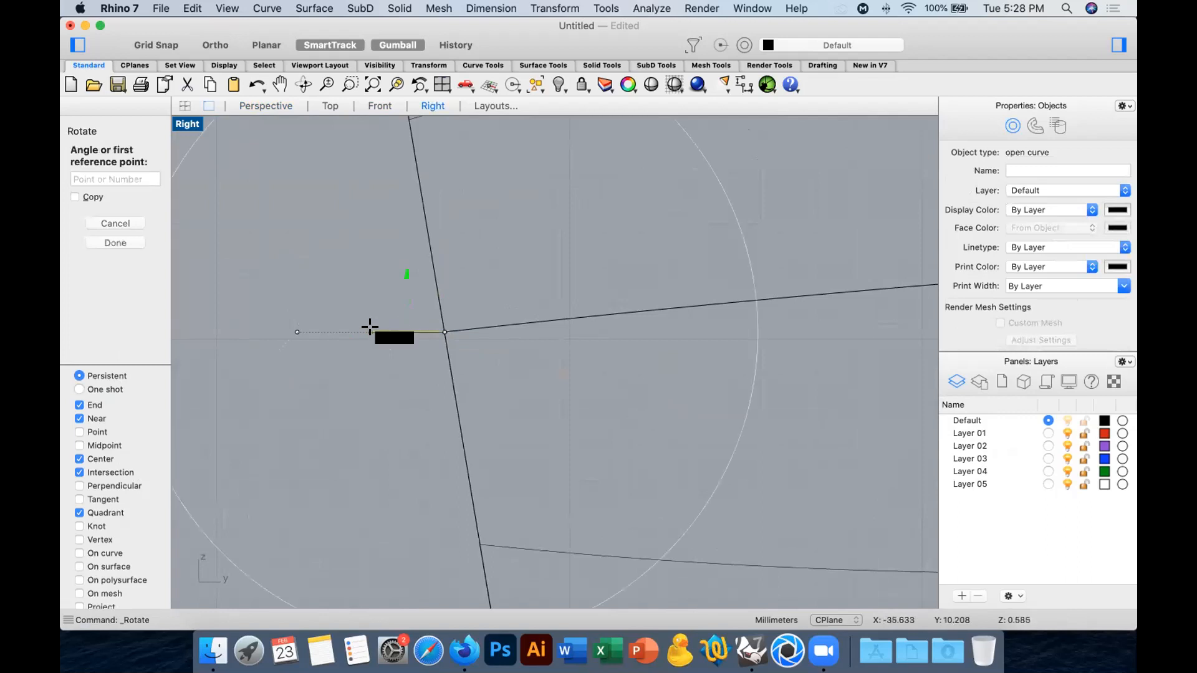
{"action": "left_click", "coordinate": [368, 328]}
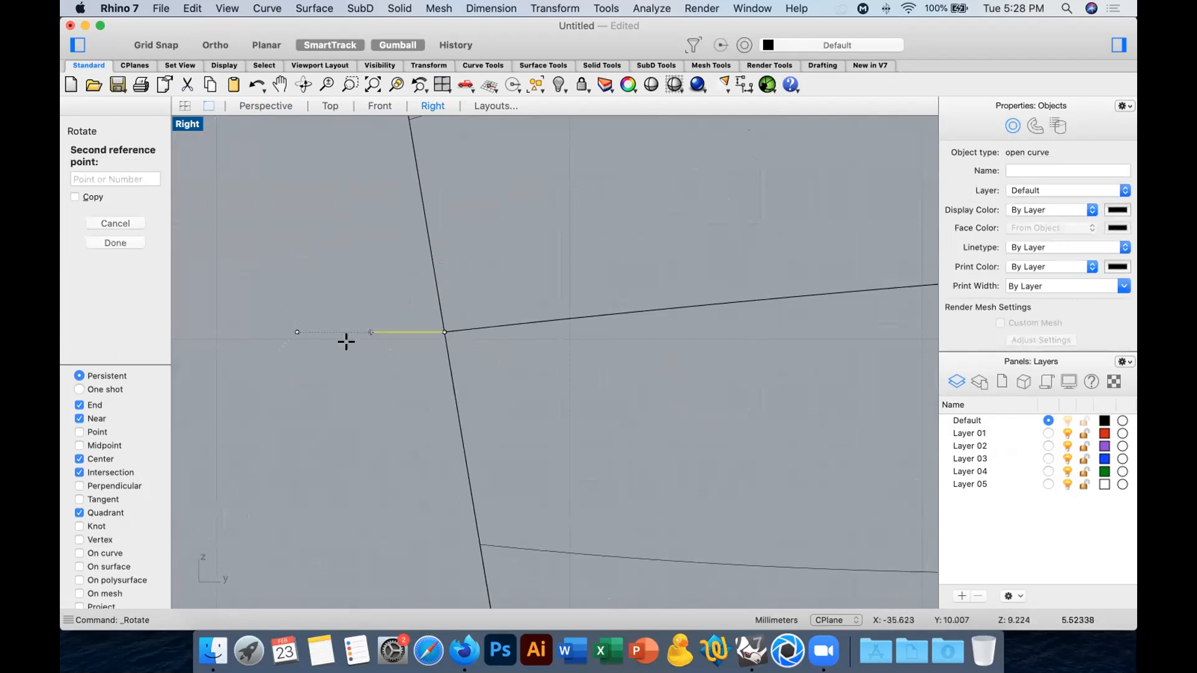
{"action": "left_click", "coordinate": [563, 318]}
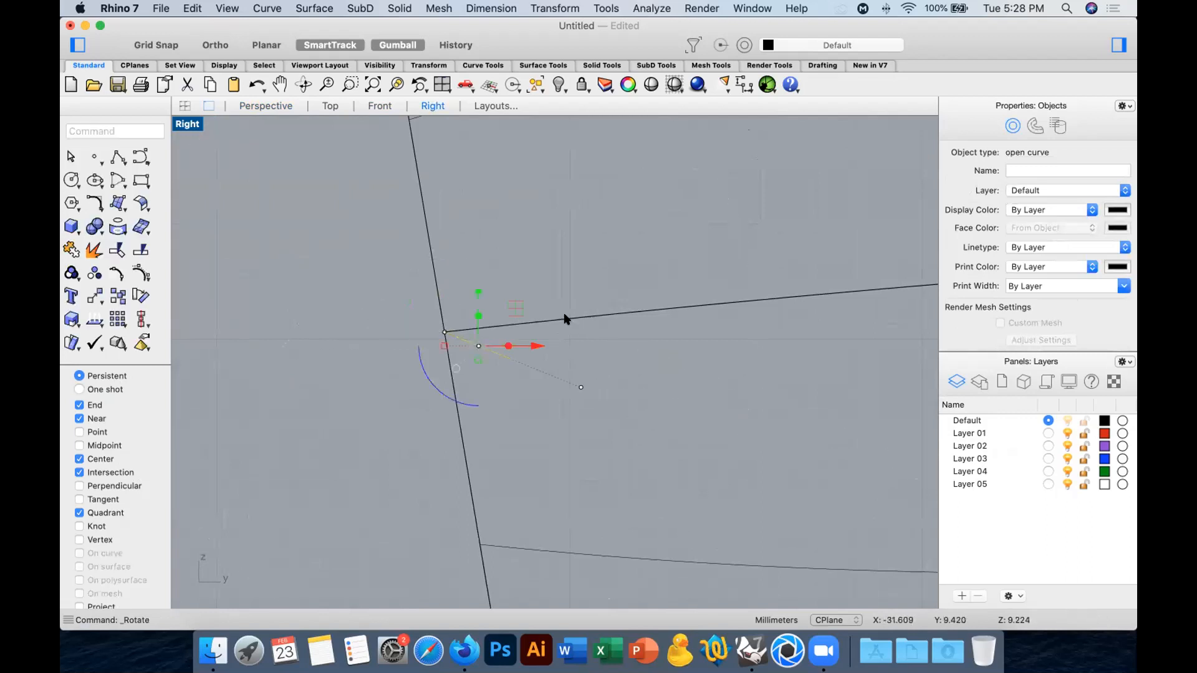
Rotate the bowed curve about its endpoint onto the side curve's direction, leaving only the Intersection object snap enabled.
{"action": "key", "text": "Return"}
{"action": "left_click", "coordinate": [444, 332]}
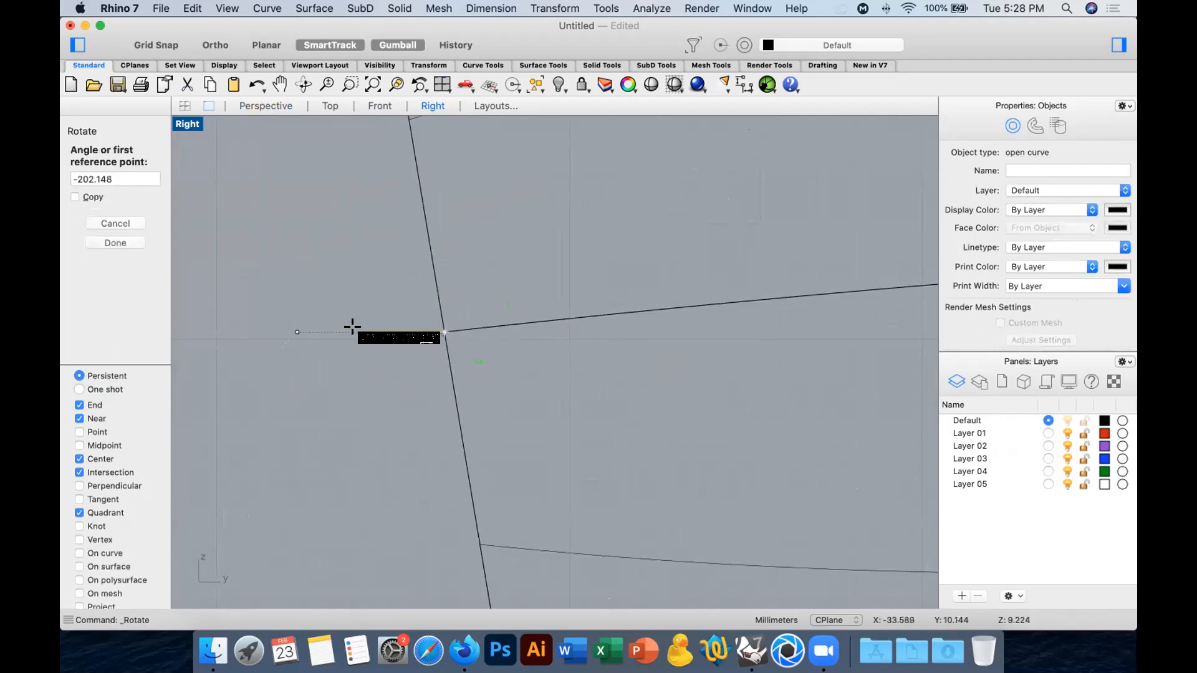
{"action": "left_click", "coordinate": [254, 331]}
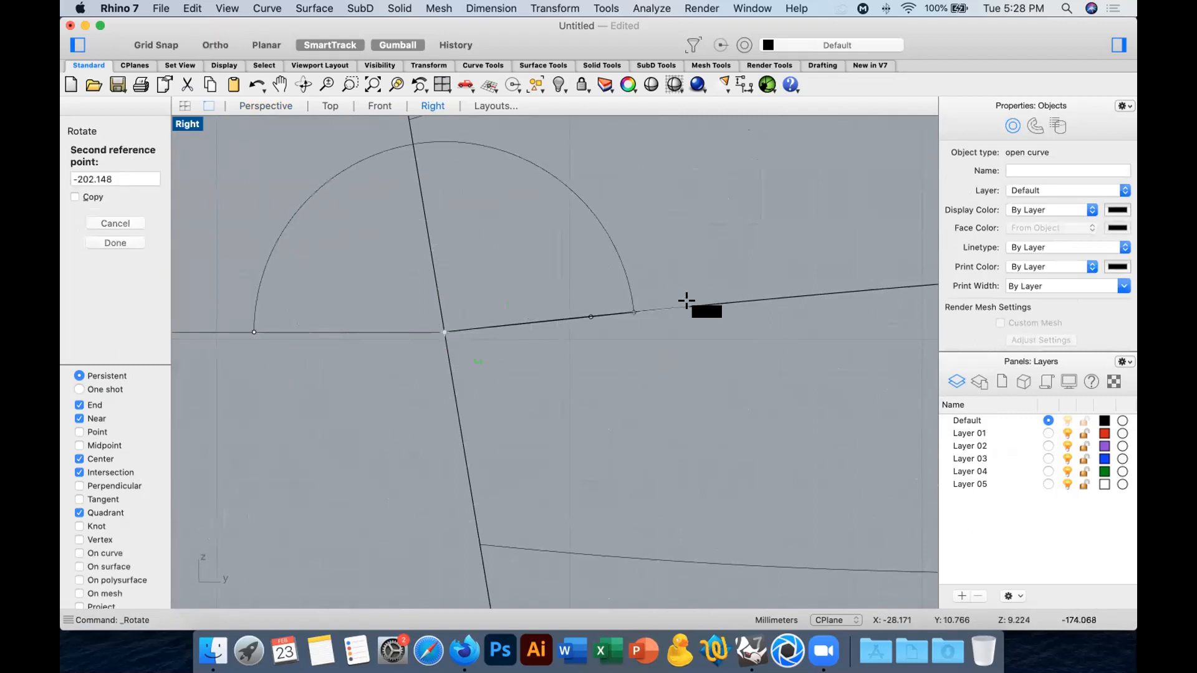
{"action": "left_click", "coordinate": [92, 462]}
{"action": "left_click", "coordinate": [94, 473]}
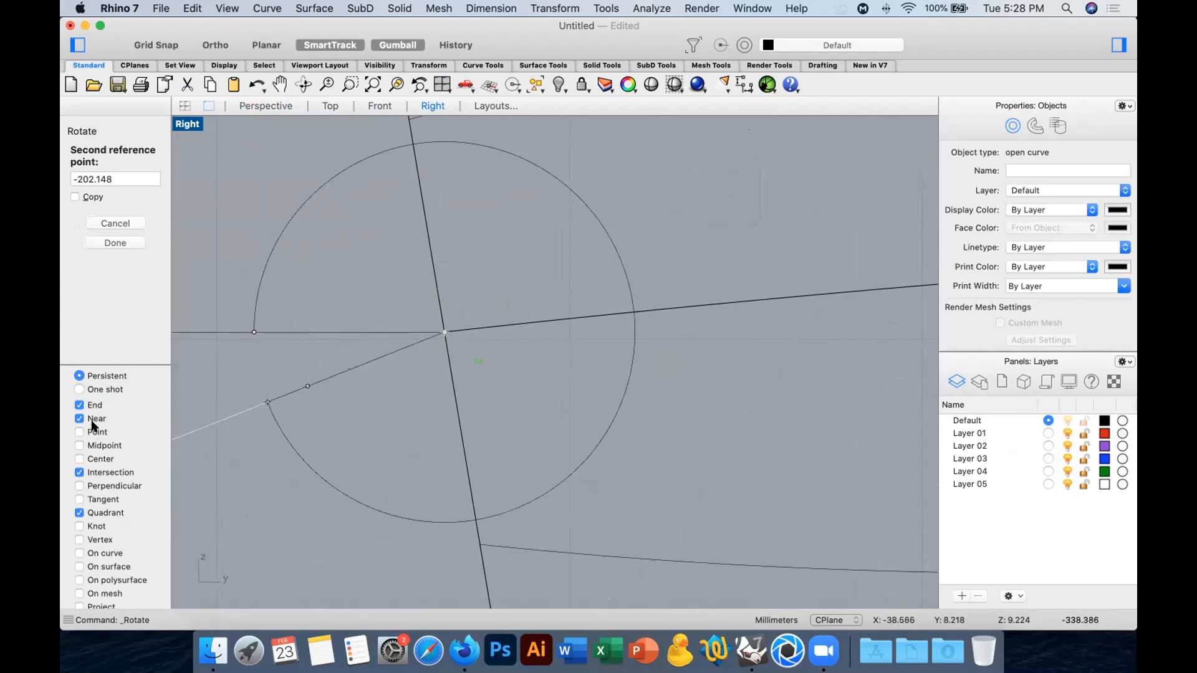
{"action": "left_click", "coordinate": [92, 405]}
{"action": "left_click", "coordinate": [93, 419]}
{"action": "left_click", "coordinate": [94, 512]}
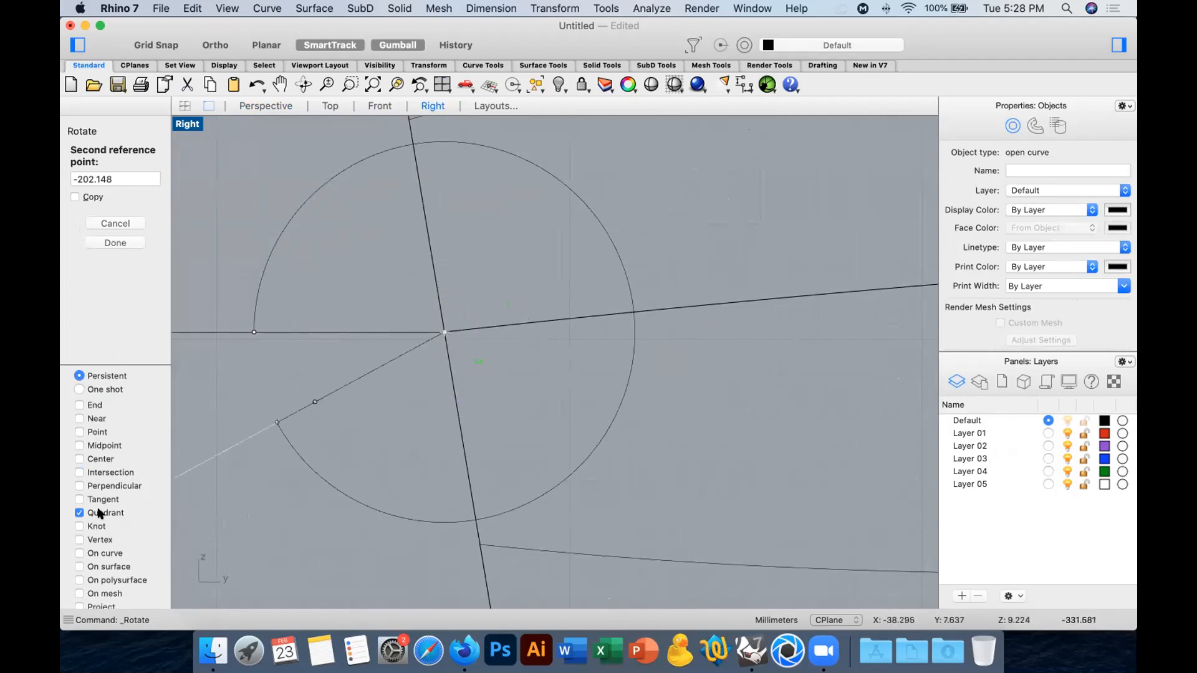
{"action": "left_click", "coordinate": [94, 472]}
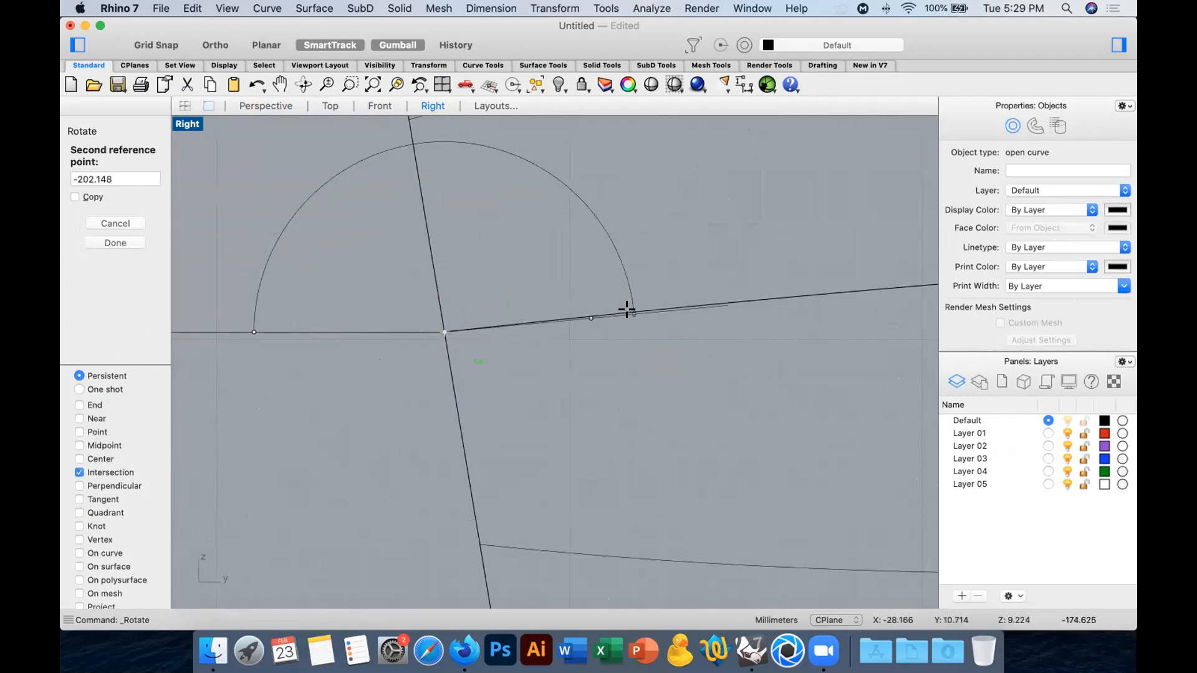
{"action": "scroll", "coordinate": [631, 307], "scroll_direction": "up", "scroll_amount": 5}
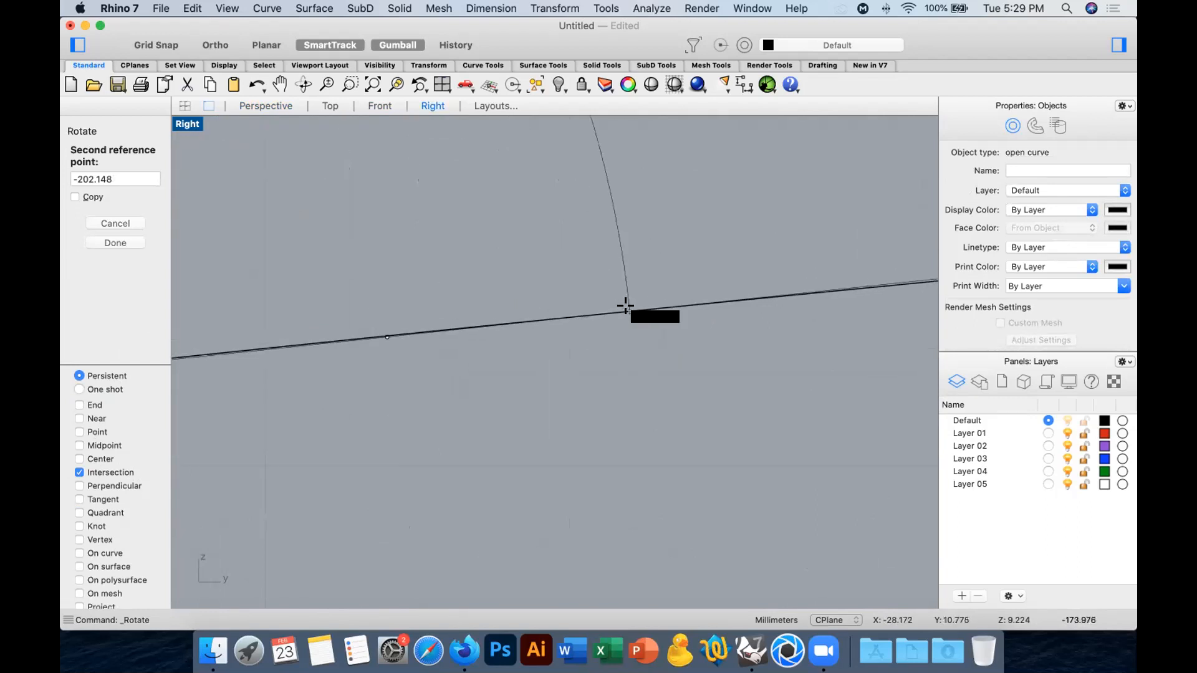
{"action": "left_click", "coordinate": [626, 308]}
{"action": "scroll", "coordinate": [655, 360], "scroll_direction": "down", "scroll_amount": 3}
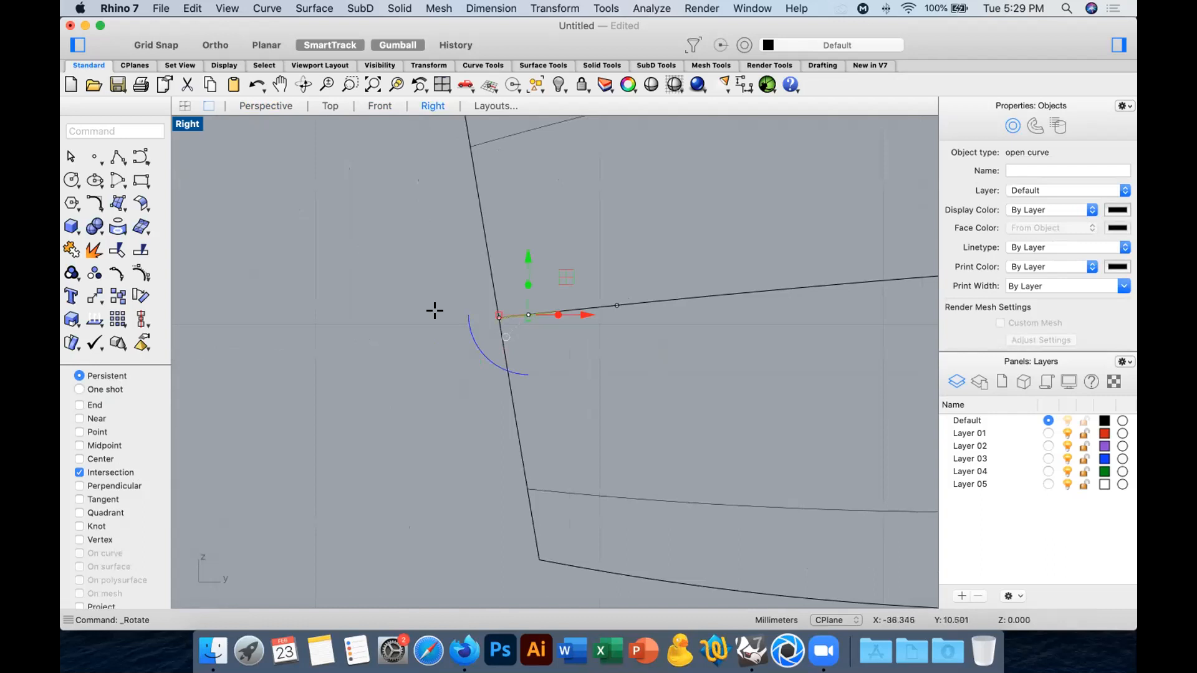
Enable the Point snap, rotate the bowed curve half a turn outward about its endpoint, hide its control points and return to the Perspective view.
{"action": "key", "text": "Return"}
{"action": "left_click", "coordinate": [497, 315]}
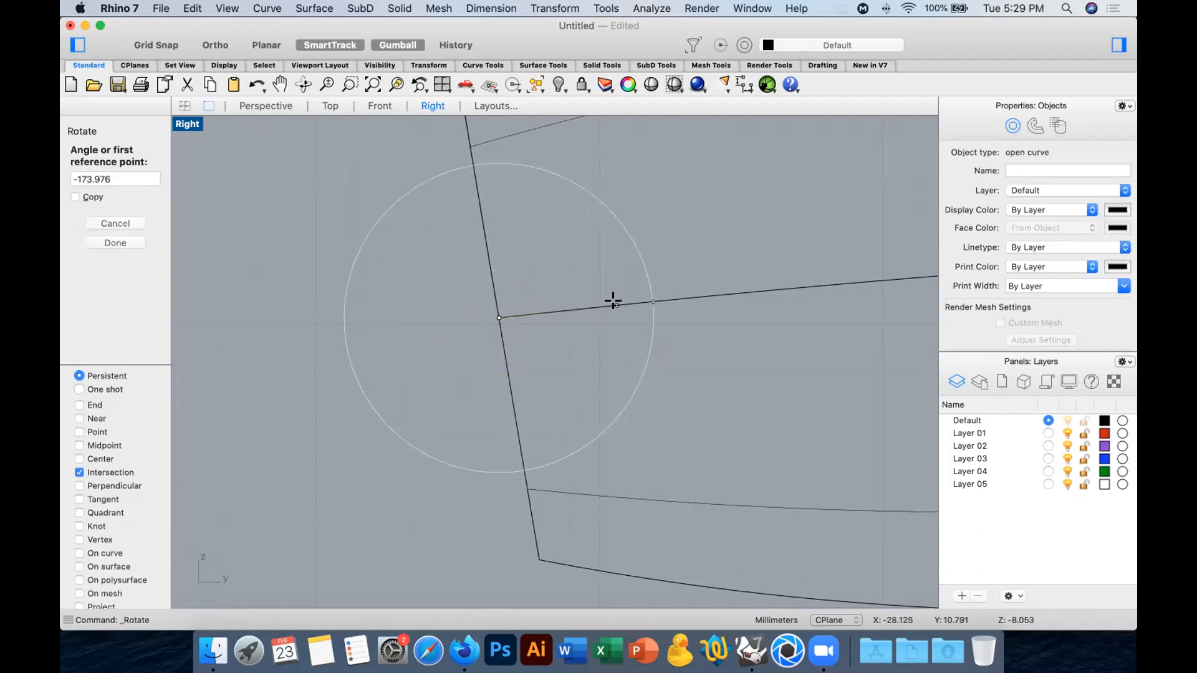
{"action": "left_click", "coordinate": [93, 432]}
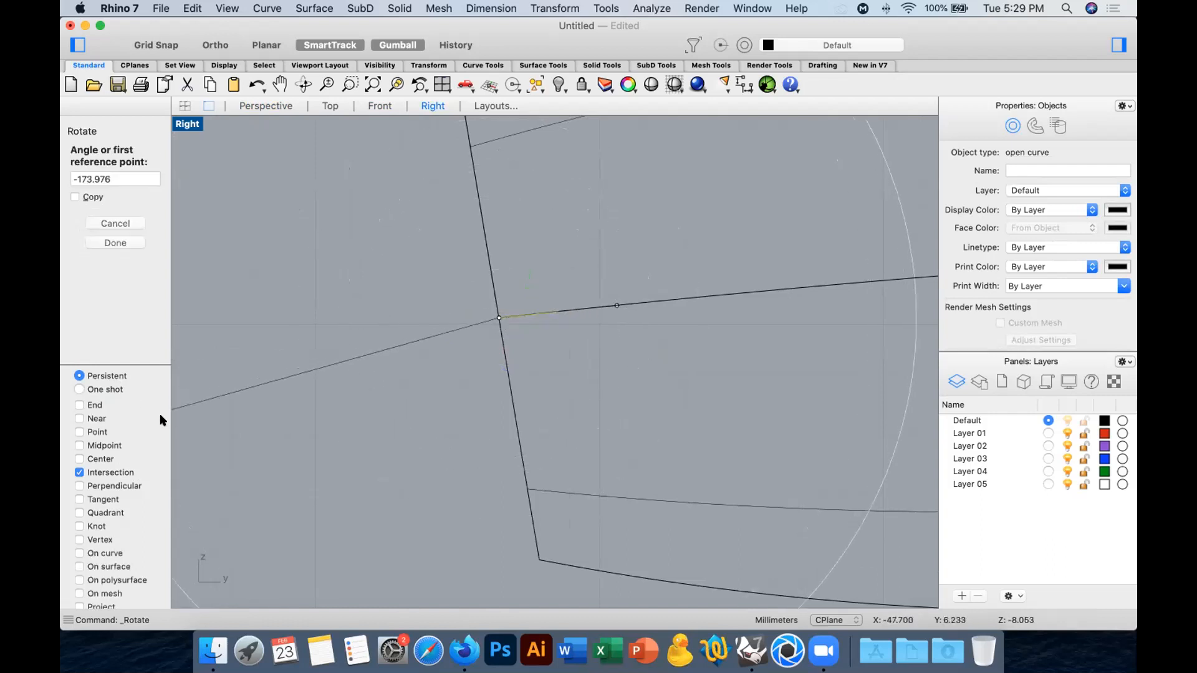
{"action": "left_click", "coordinate": [616, 302]}
{"action": "type", "text": "18"}
{"action": "key", "text": "Return"}
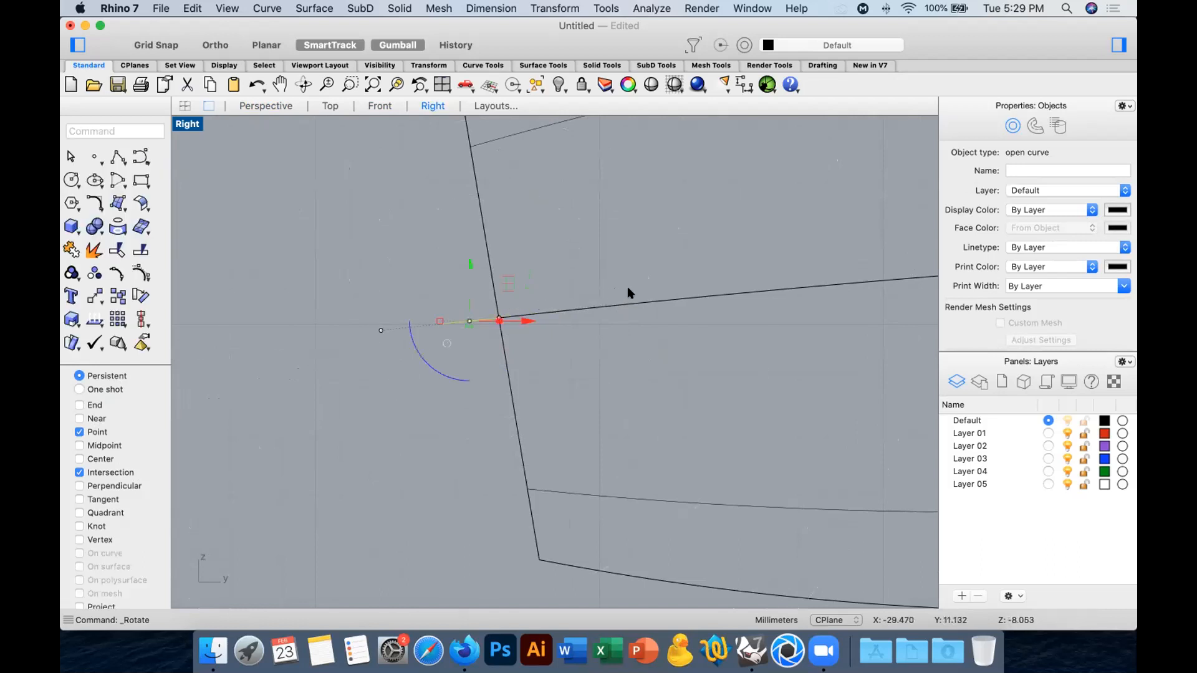
{"action": "key", "text": "Escape"}
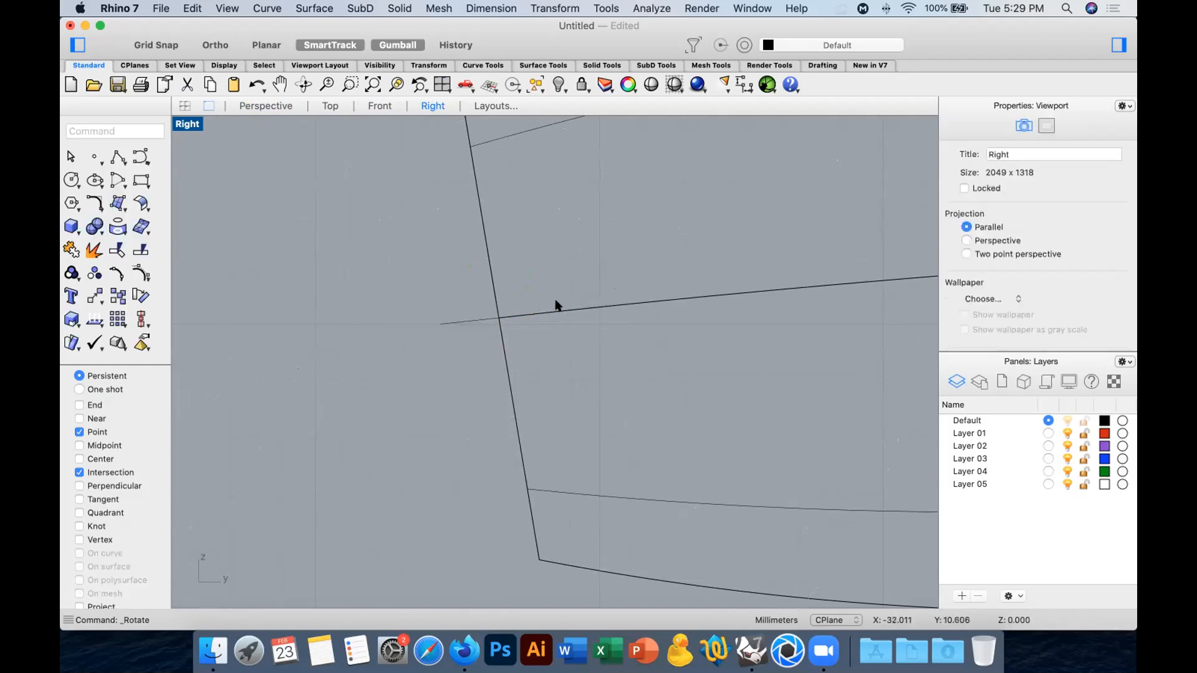
{"action": "left_click", "coordinate": [268, 106]}
{"action": "mouse_move", "coordinate": [582, 293]}
{"action": "right_mouse_down"}
{"action": "mouse_move", "coordinate": [738, 302]}
{"action": "mouse_move", "coordinate": [544, 277]}
{"action": "right_mouse_up"}
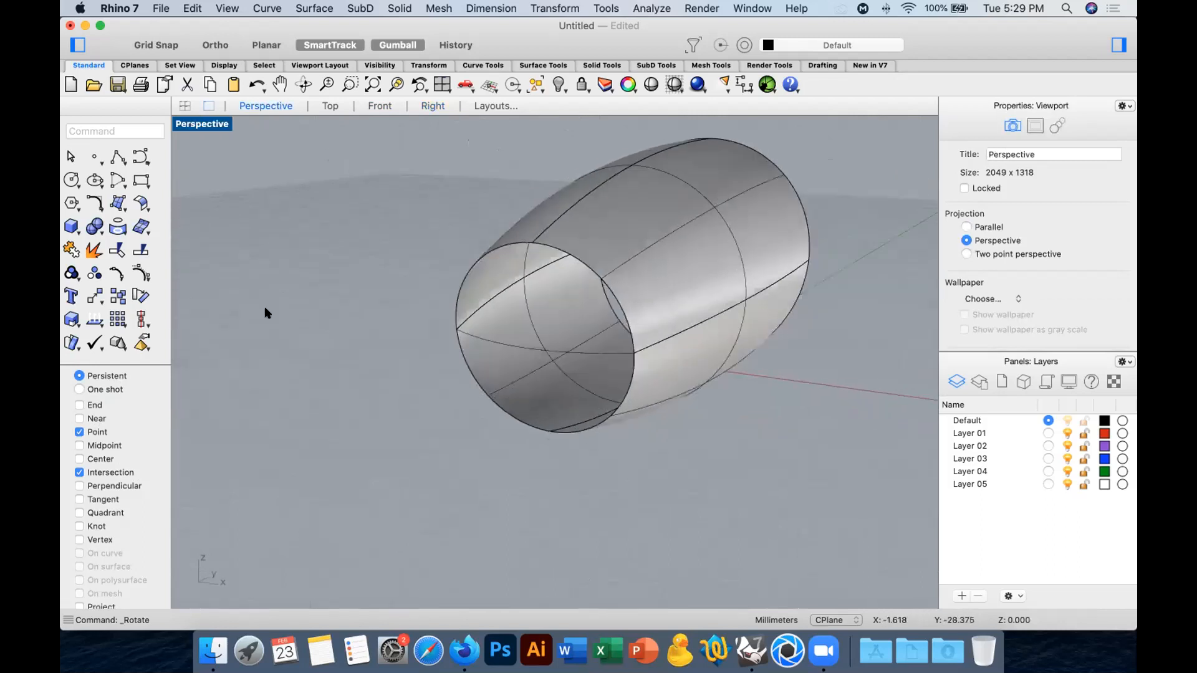
Draw an interpolated curve across the small opening from its upper edge through the bowed curve's midpoint to its lower edge, enabling the Midpoint snap.
{"action": "left_click", "coordinate": [141, 156]}
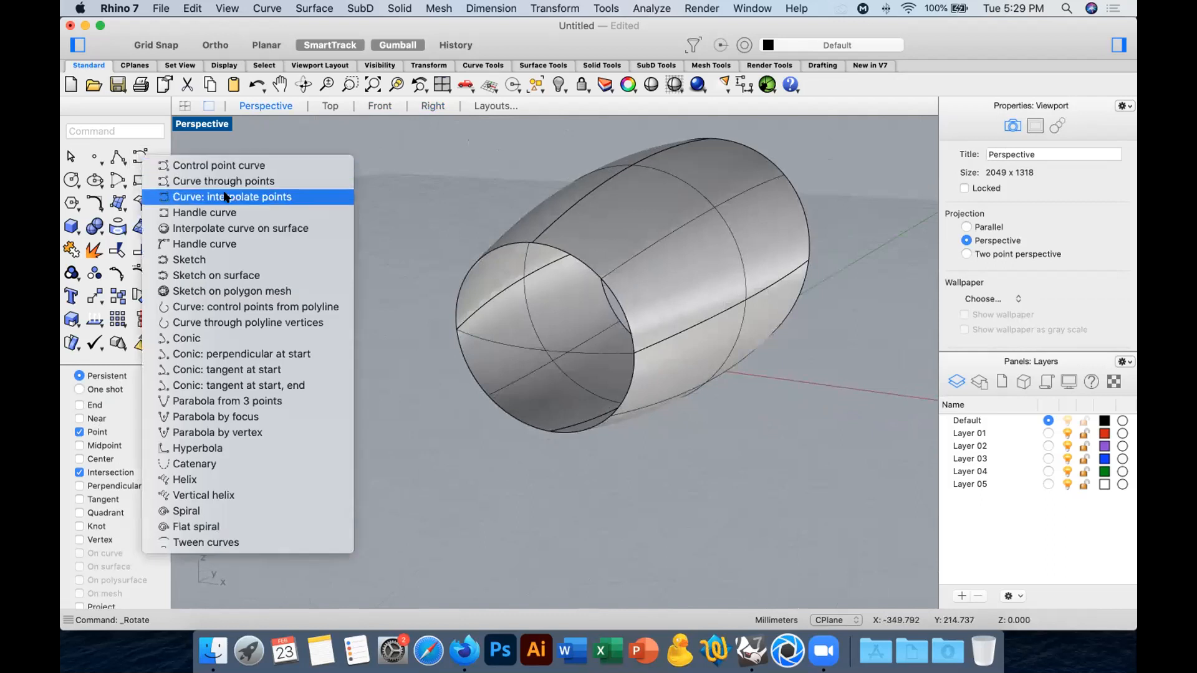
{"action": "left_click", "coordinate": [286, 197]}
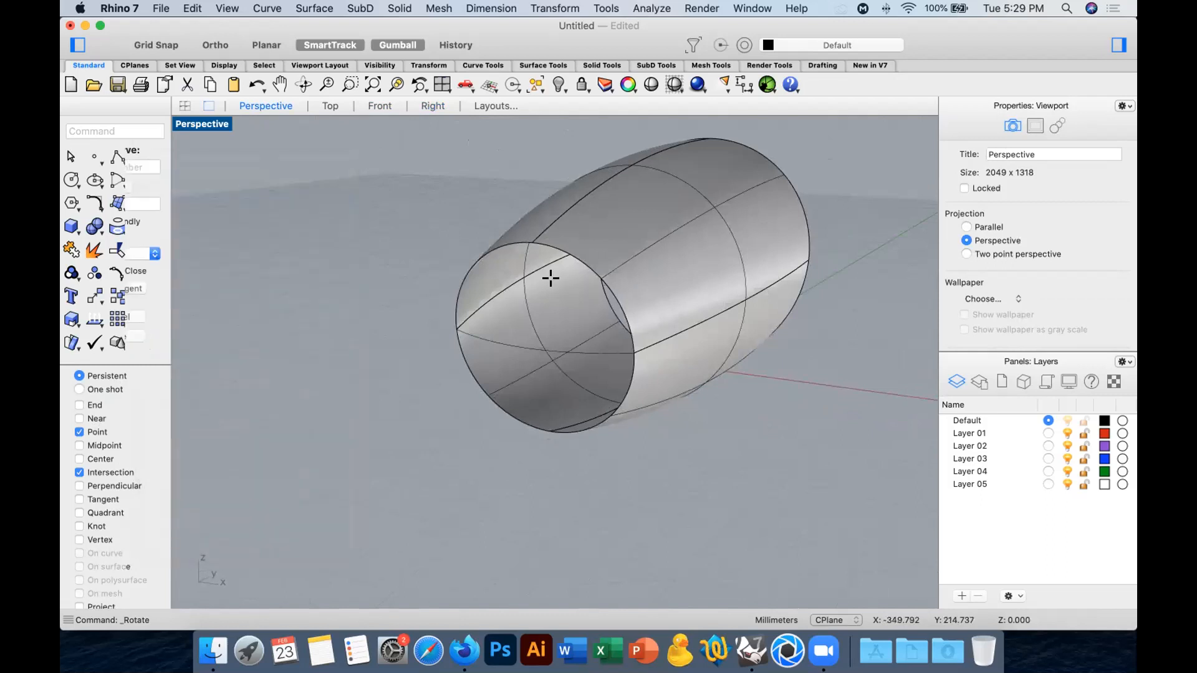
{"action": "left_click", "coordinate": [530, 240]}
{"action": "right_click_drag", "start_coordinate": [571, 273], "coordinate": [523, 368]}
{"action": "left_click", "coordinate": [95, 446]}
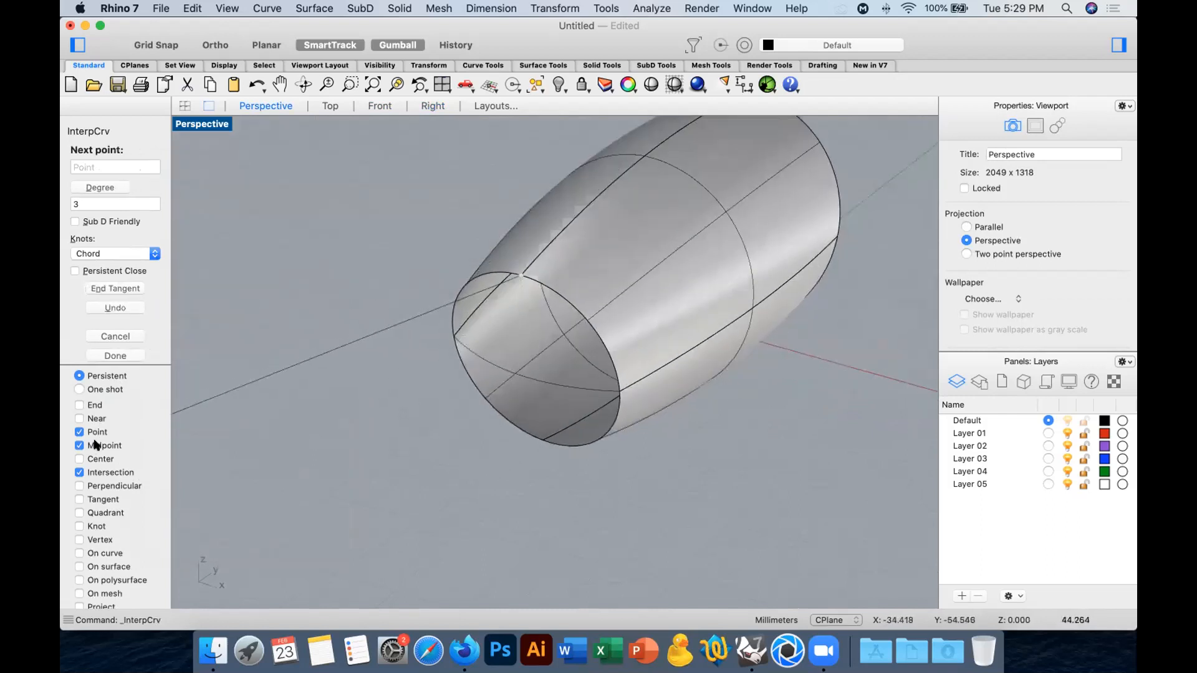
{"action": "left_click", "coordinate": [518, 373]}
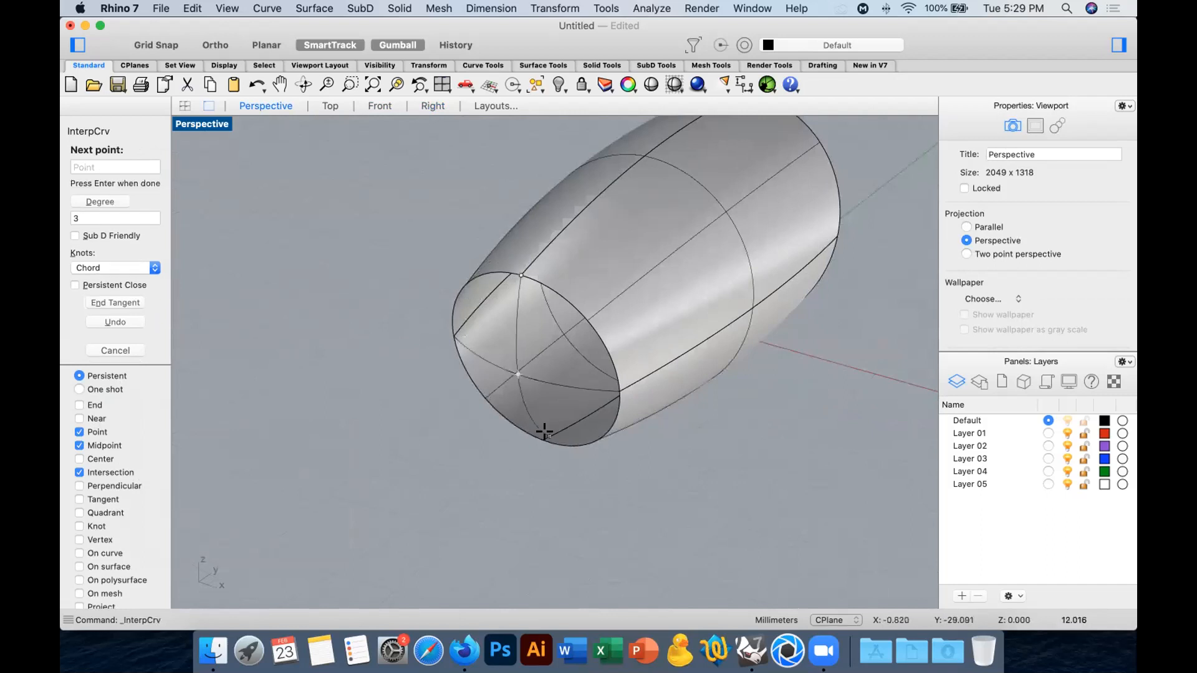
{"action": "left_click", "coordinate": [541, 437]}
{"action": "key", "text": "Return"}
Select the two crossing curves over the small opening and switch off the Gumball.
{"action": "right_click_drag", "start_coordinate": [682, 488], "coordinate": [667, 335]}
{"action": "left_click", "coordinate": [664, 335], "text": "shift"}
{"action": "right_click_drag", "start_coordinate": [730, 361], "coordinate": [536, 388]}
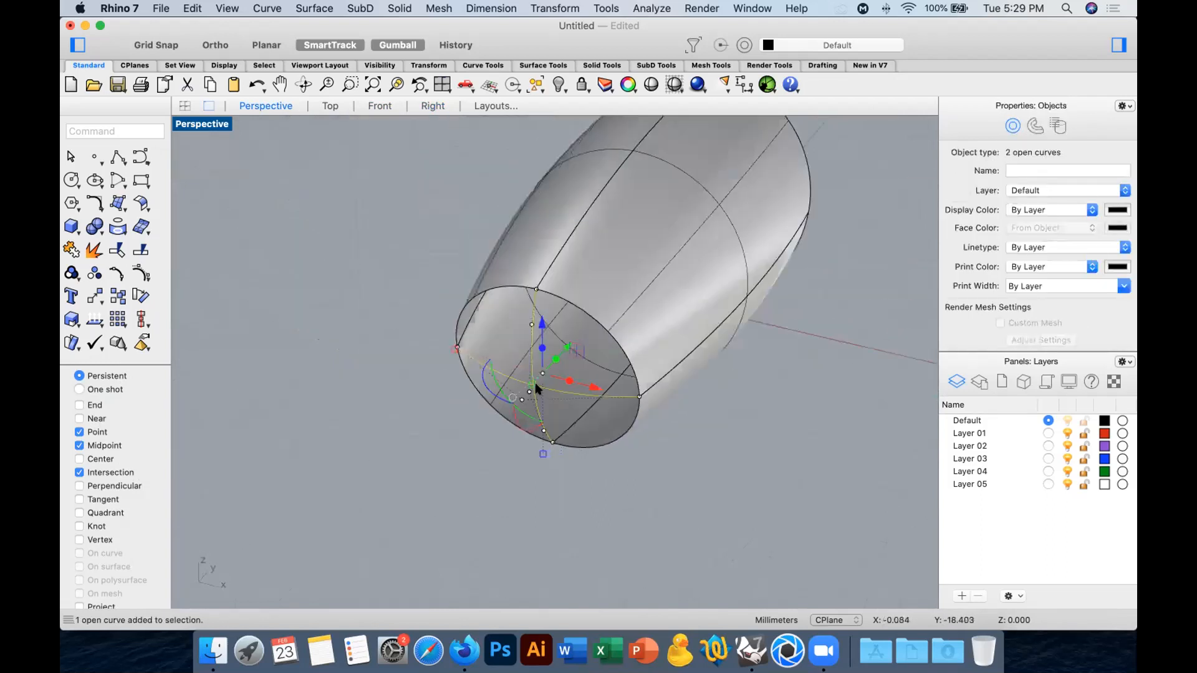
{"action": "left_click", "coordinate": [400, 44]}
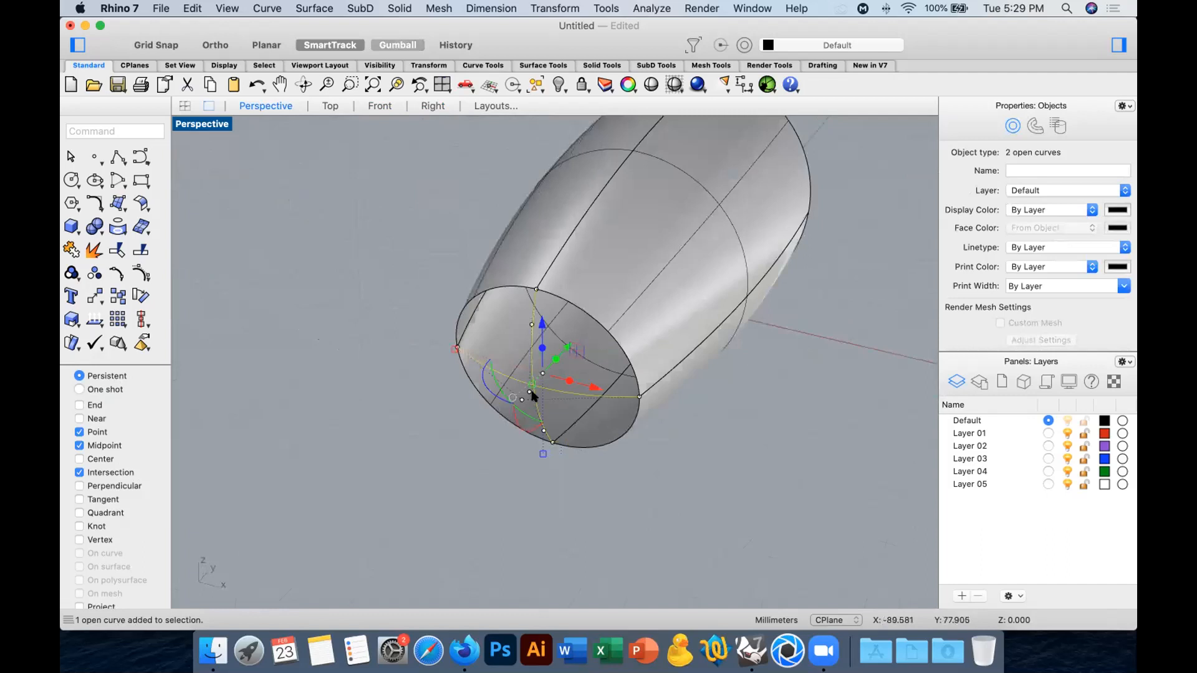
{"action": "left_click", "coordinate": [363, 418]}
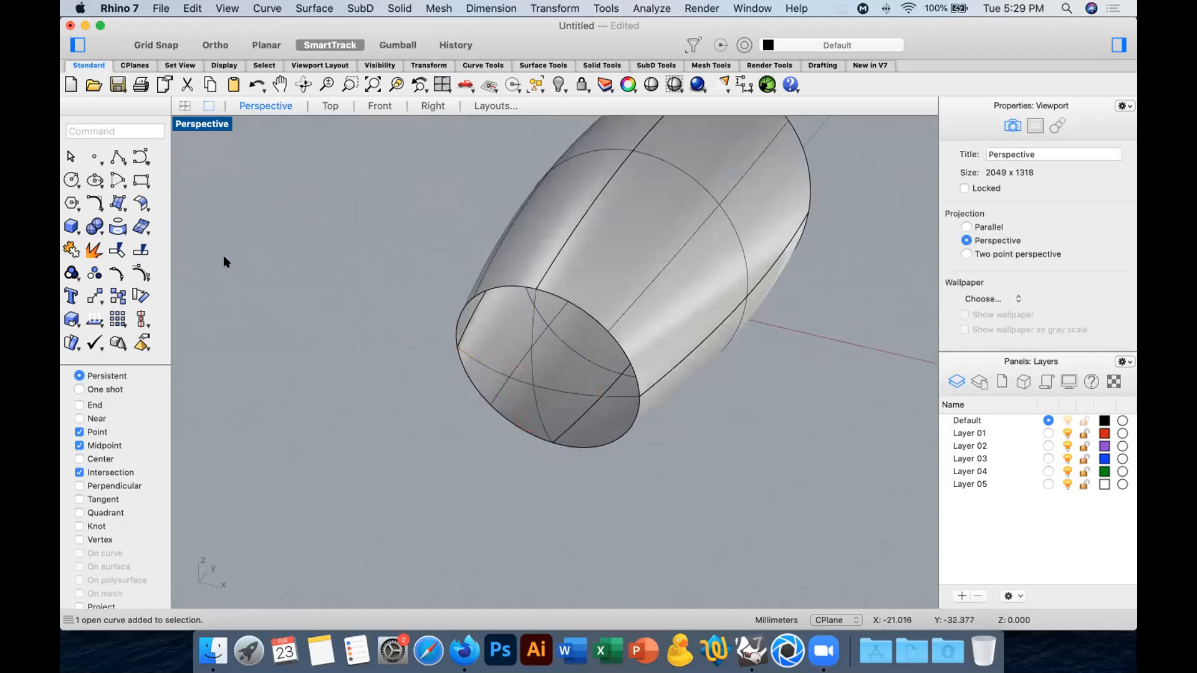
Split the two crossing curves over the small opening with each other at their intersection.
{"action": "left_click", "coordinate": [140, 250]}
{"action": "left_click", "coordinate": [532, 363]}
{"action": "key", "text": "Return"}
{"action": "left_click", "coordinate": [541, 385]}
{"action": "key", "text": "Return"}
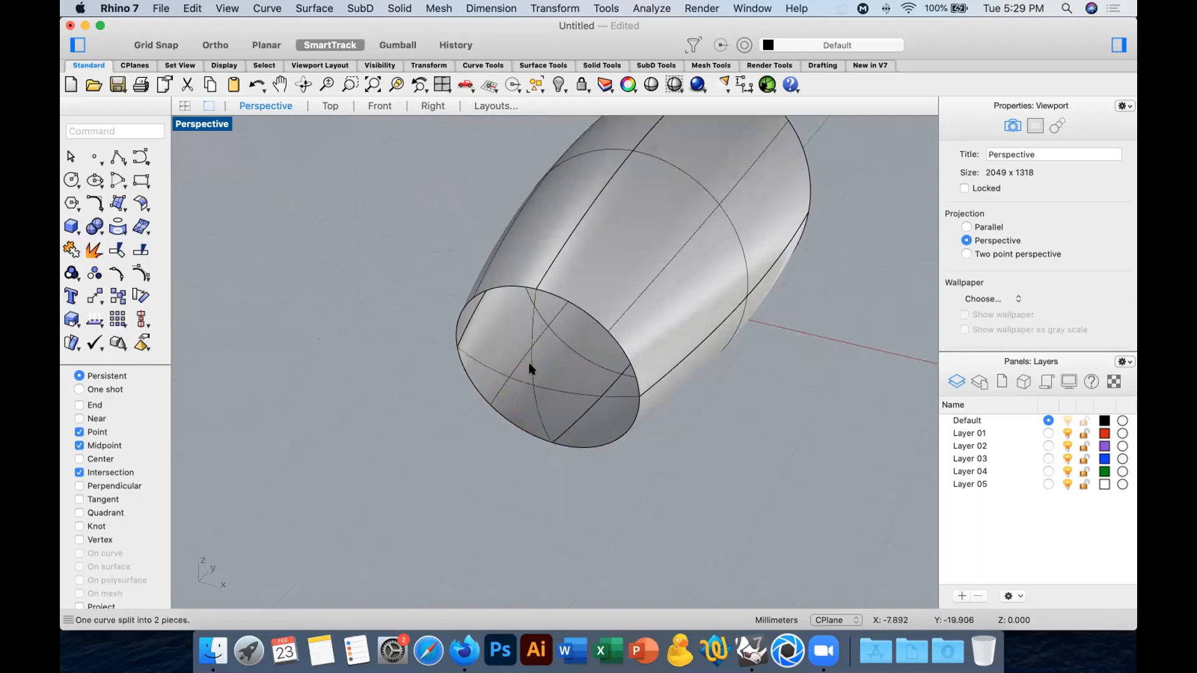
{"action": "left_click", "coordinate": [532, 368]}
{"action": "left_click", "coordinate": [552, 387], "text": "shift"}
{"action": "key", "text": "Return"}
{"action": "left_click", "coordinate": [532, 370]}
{"action": "key", "text": "Return"}
Check the split by selecting each piece of the crossing curves individually, and clear the selection.
{"action": "left_click", "coordinate": [535, 396]}
{"action": "left_click", "coordinate": [542, 388], "text": "shift"}
{"action": "left_click", "coordinate": [531, 369], "text": "shift"}
{"action": "left_click", "coordinate": [506, 375], "text": "shift"}
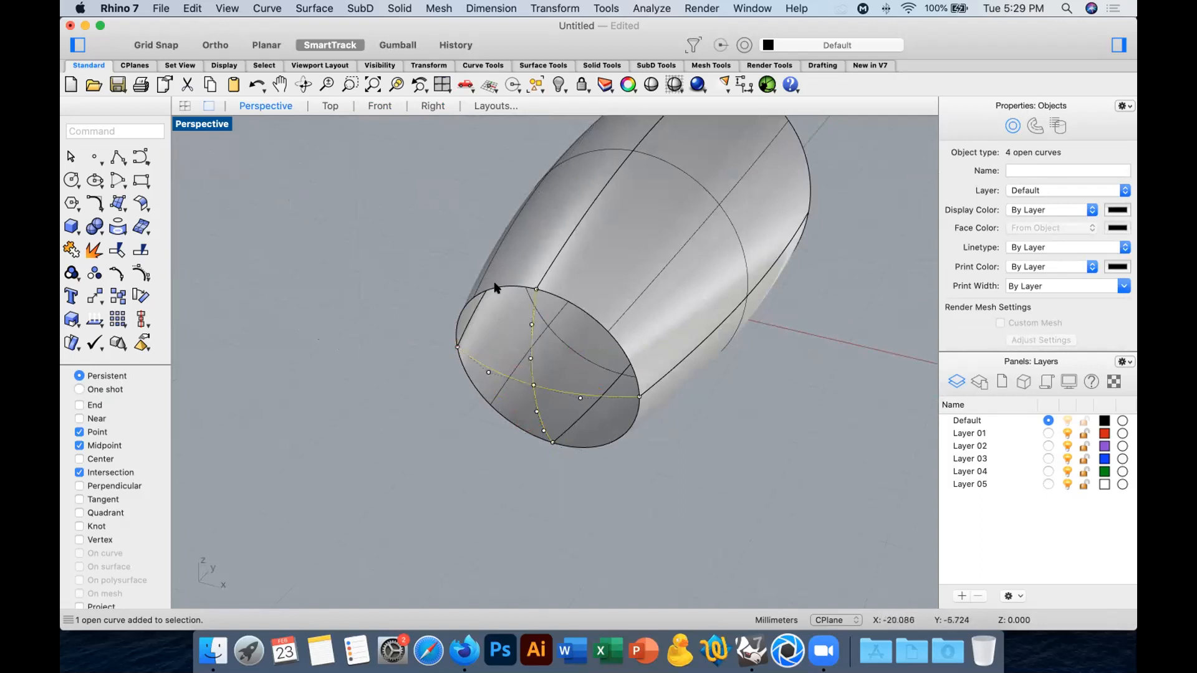
{"action": "left_click", "coordinate": [497, 288], "text": "shift"}
{"action": "left_click", "coordinate": [214, 252]}
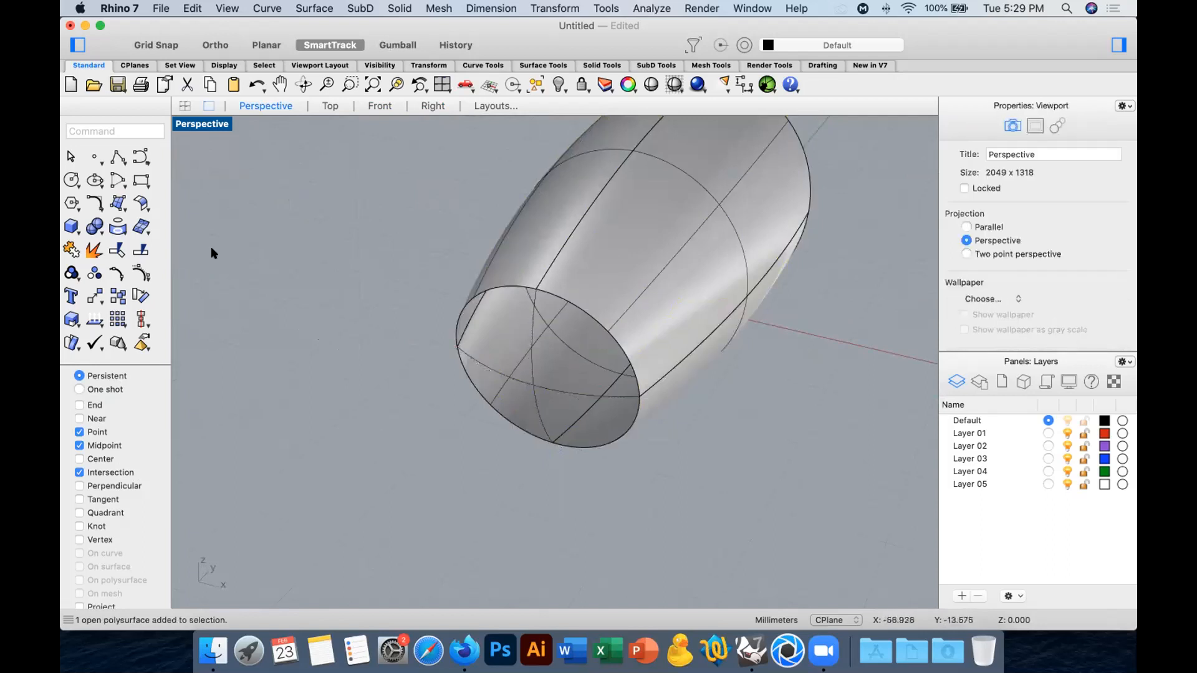
Duplicate all edges of the small opening and join the duplicates into one closed curve.
{"action": "left_click", "coordinate": [118, 225]}
{"action": "left_click", "coordinate": [212, 293]}
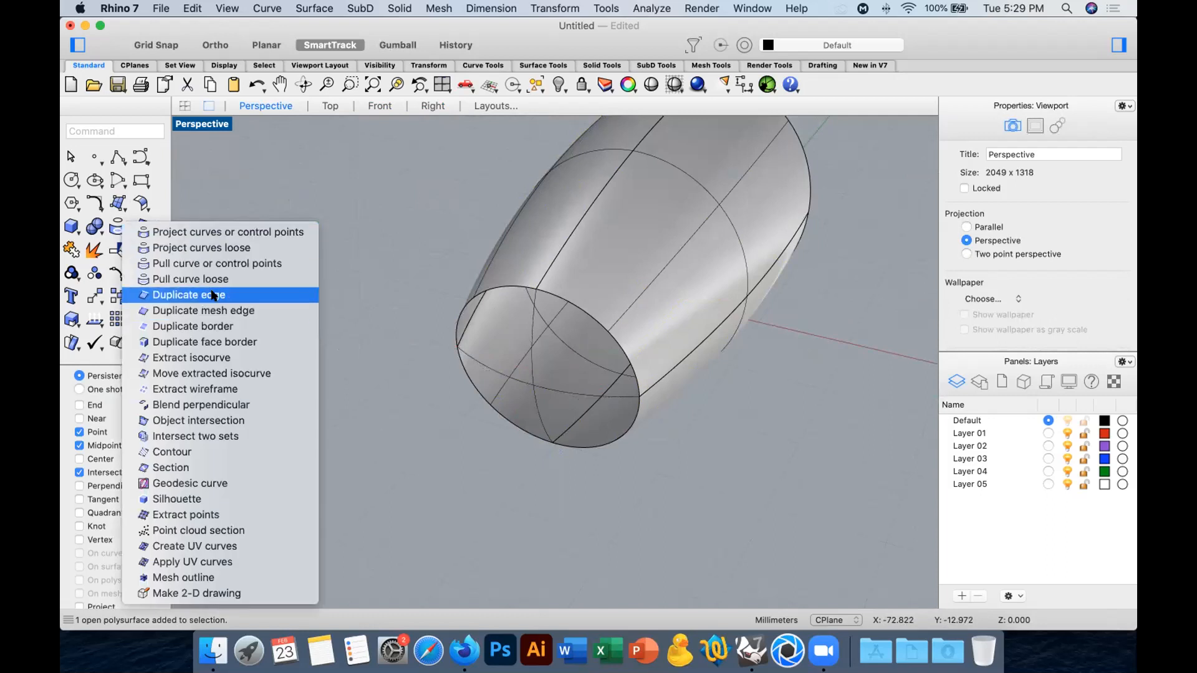
{"action": "left_click", "coordinate": [507, 285]}
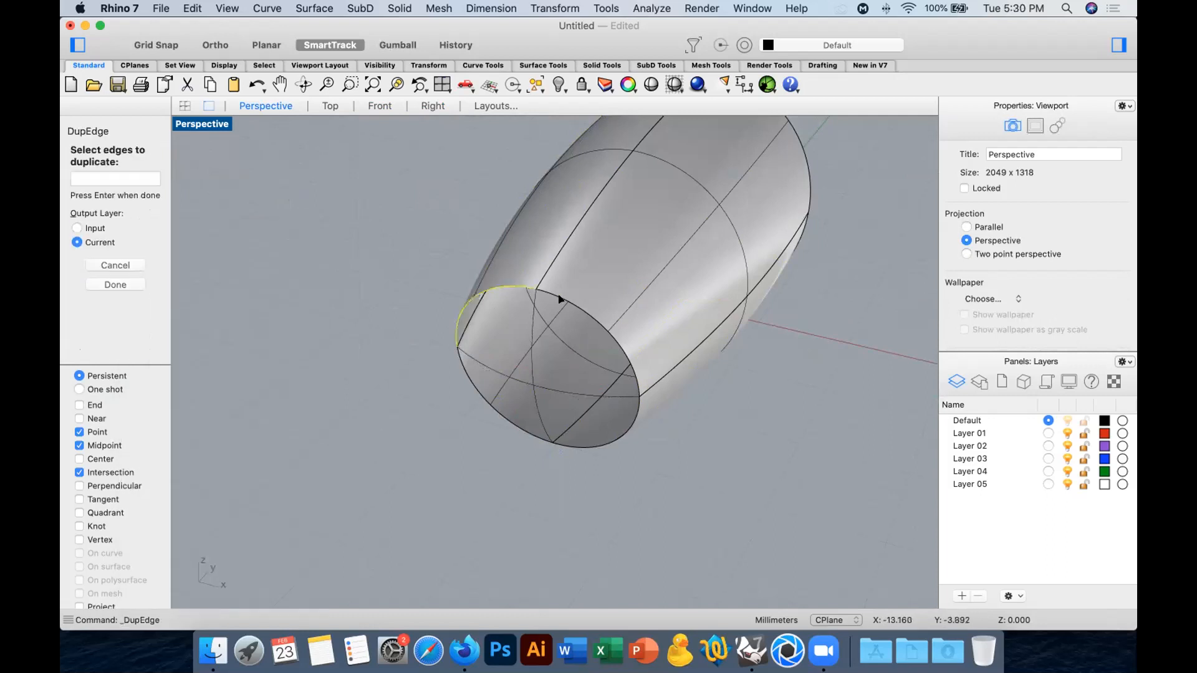
{"action": "left_click", "coordinate": [612, 440]}
{"action": "left_click", "coordinate": [516, 424]}
{"action": "key", "text": "Return"}
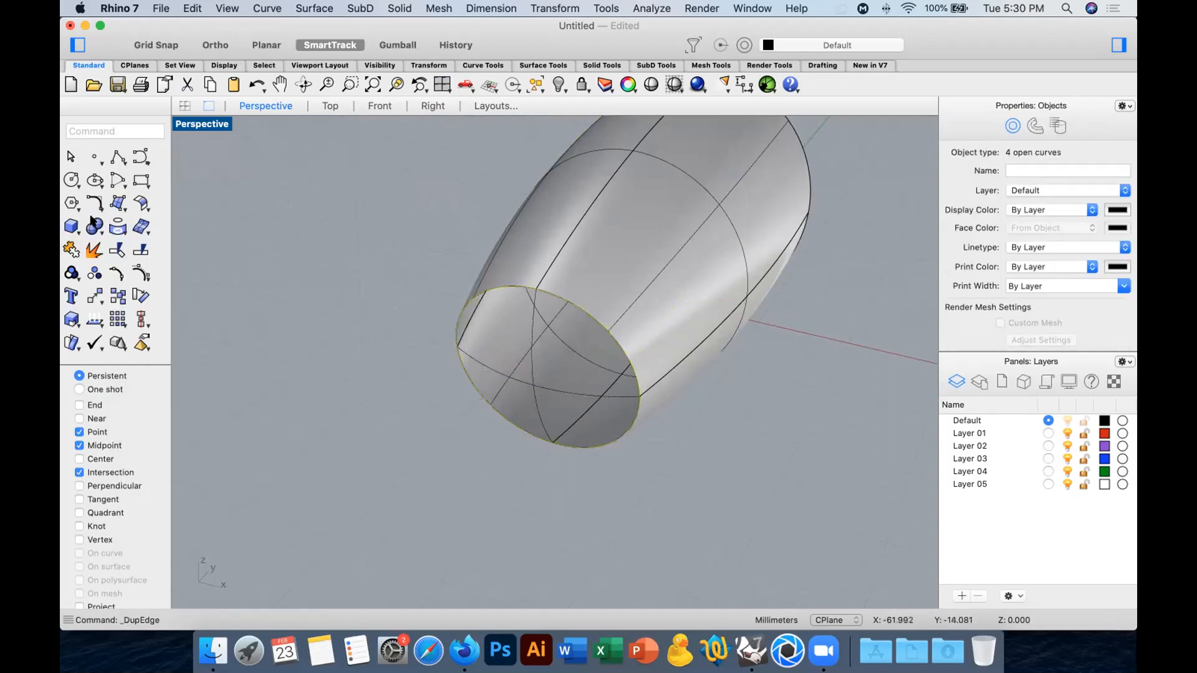
{"action": "type", "text": "join"}
{"action": "key", "text": "Return"}
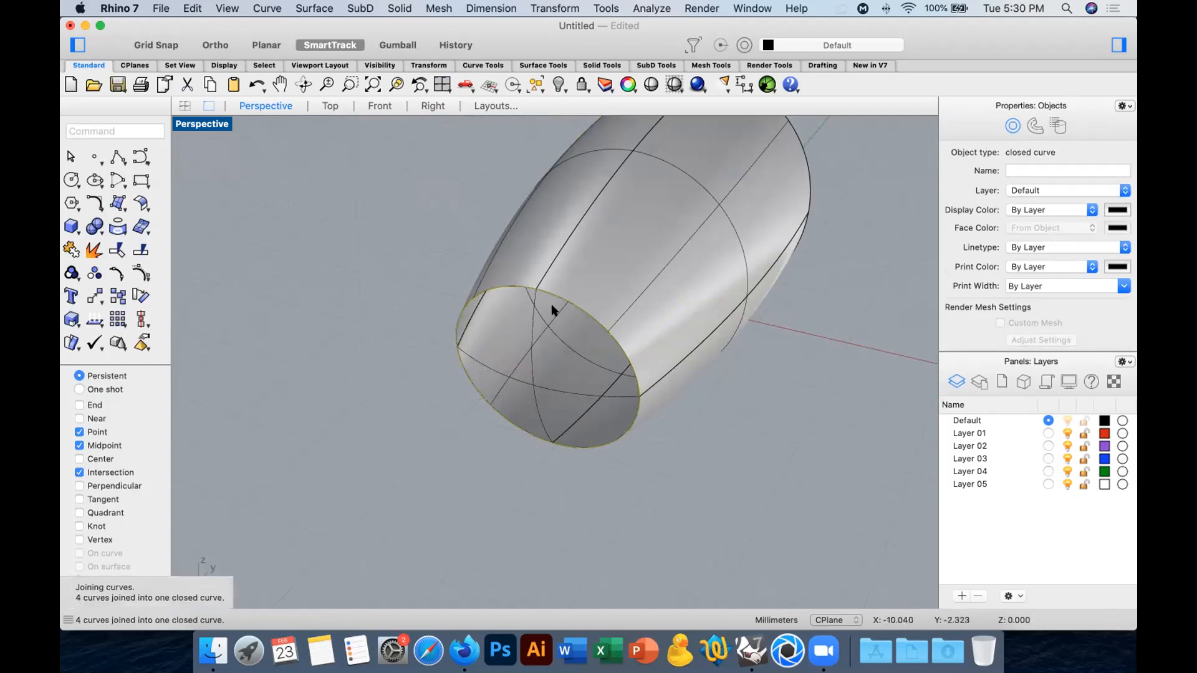
Create a surface from the curve network of the closed edge curve and the four inner curves, with Position edge matching.
{"action": "left_click", "coordinate": [532, 319], "text": "shift"}
{"action": "left_click", "coordinate": [495, 369], "text": "shift"}
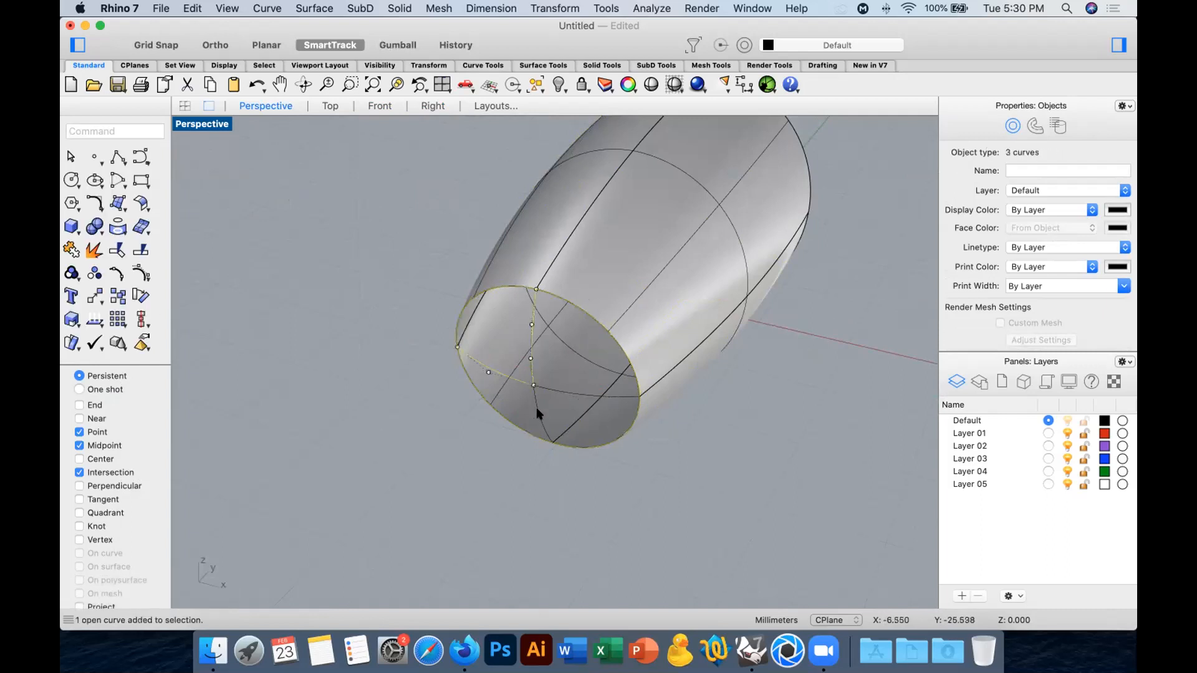
{"action": "left_click", "coordinate": [540, 414], "text": "shift"}
{"action": "left_click", "coordinate": [117, 202]}
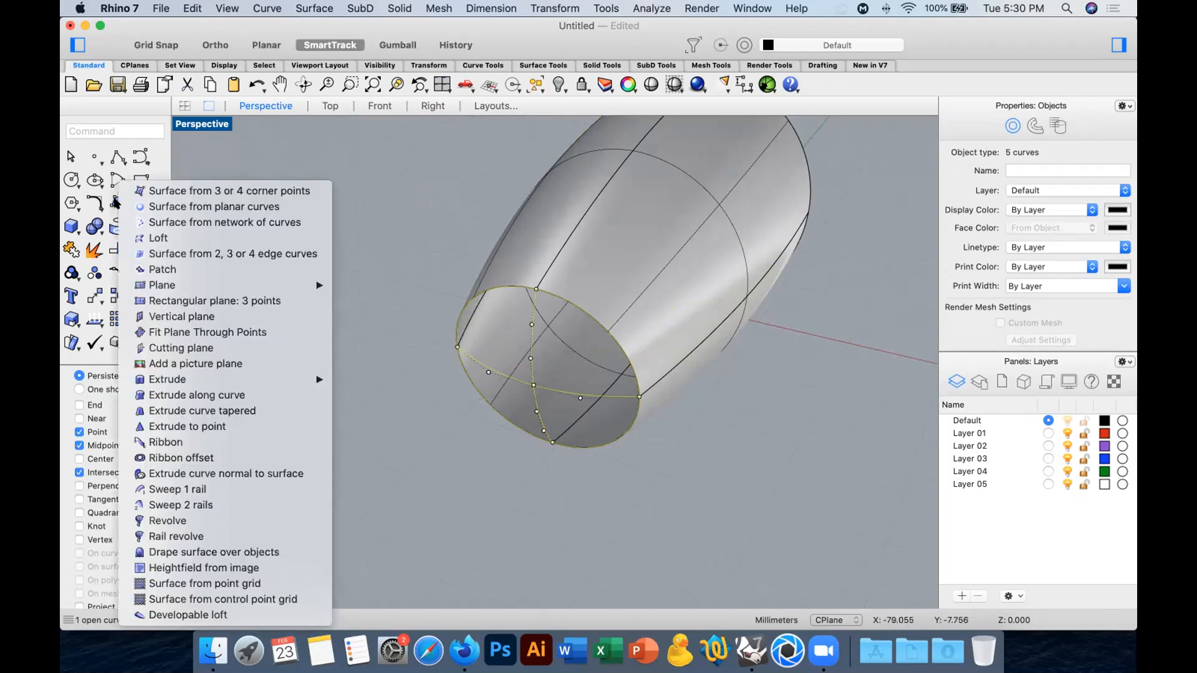
{"action": "left_click", "coordinate": [296, 227]}
{"action": "left_click", "coordinate": [949, 464]}
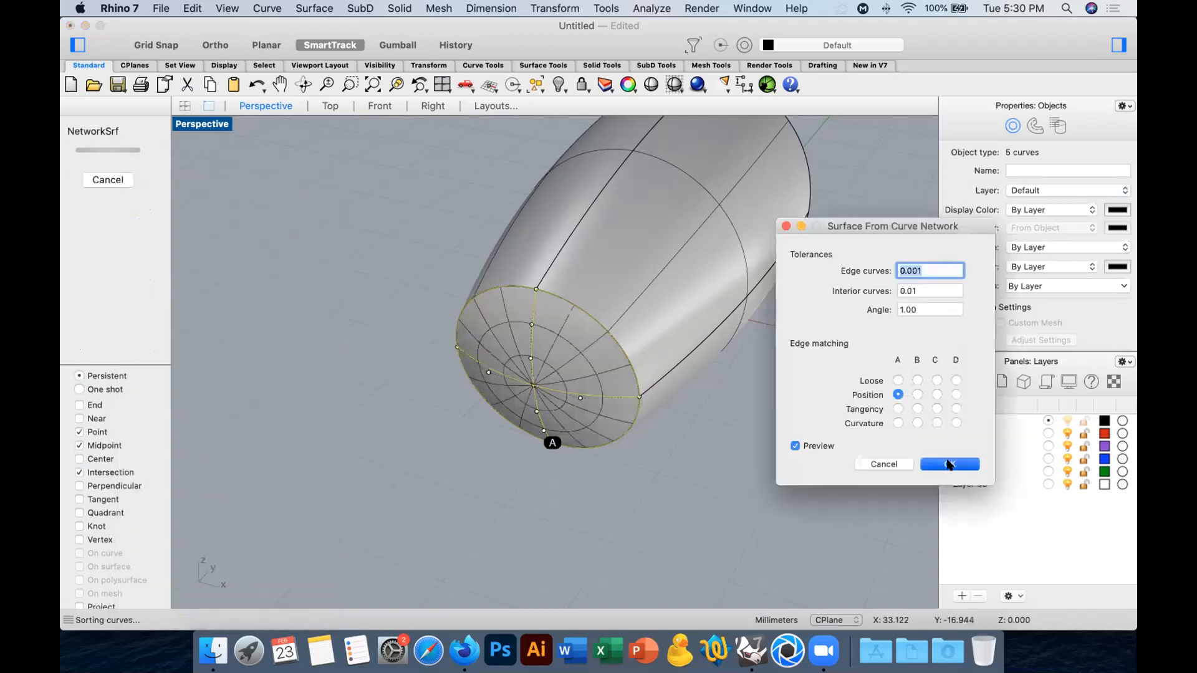
{"action": "left_click", "coordinate": [814, 454]}
Join the end cap surface to the tapered body and turn off the polysurface's isocurve display.
{"action": "right_click_drag", "start_coordinate": [814, 454], "coordinate": [585, 336]}
{"action": "left_click", "coordinate": [620, 308]}
{"action": "left_click", "coordinate": [71, 249]}
{"action": "scroll", "coordinate": [1092, 334], "scroll_direction": "down", "scroll_amount": 3}
{"action": "scroll", "coordinate": [1093, 334], "scroll_direction": "down", "scroll_amount": 1}
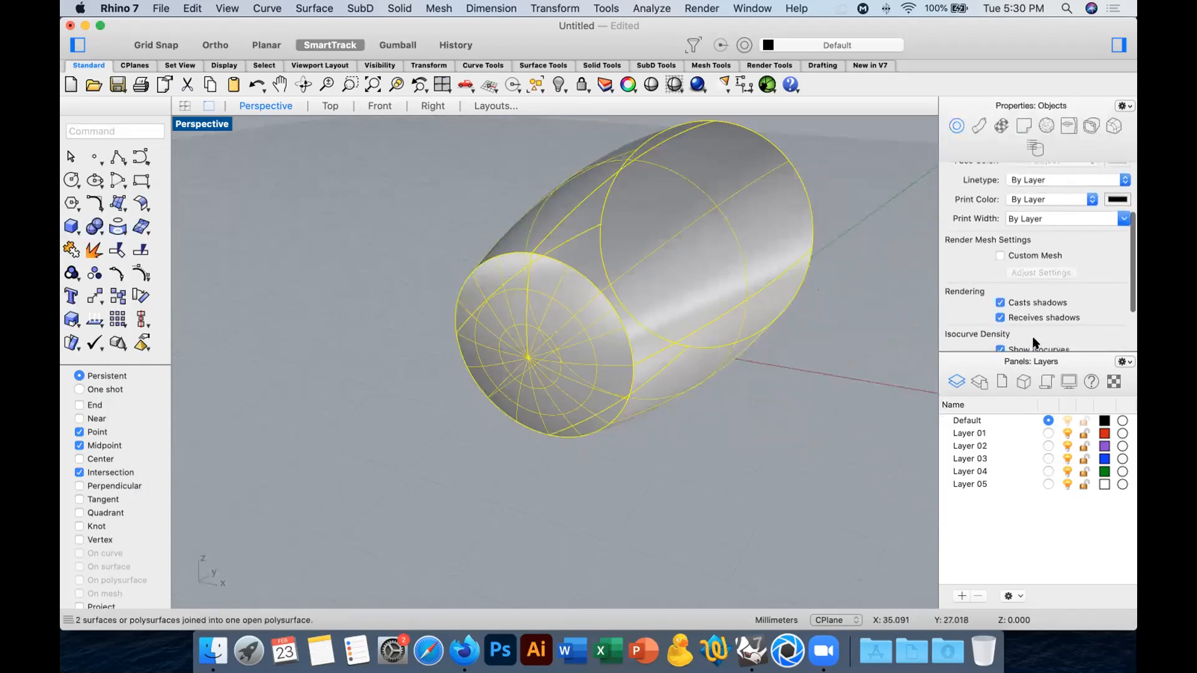
Select the leftover construction curves around the capped end and delete them.
{"action": "left_click", "coordinate": [804, 365]}
{"action": "right_click_drag", "start_coordinate": [592, 347], "coordinate": [518, 341]}
{"action": "left_click_drag", "start_coordinate": [403, 218], "coordinate": [689, 499]}
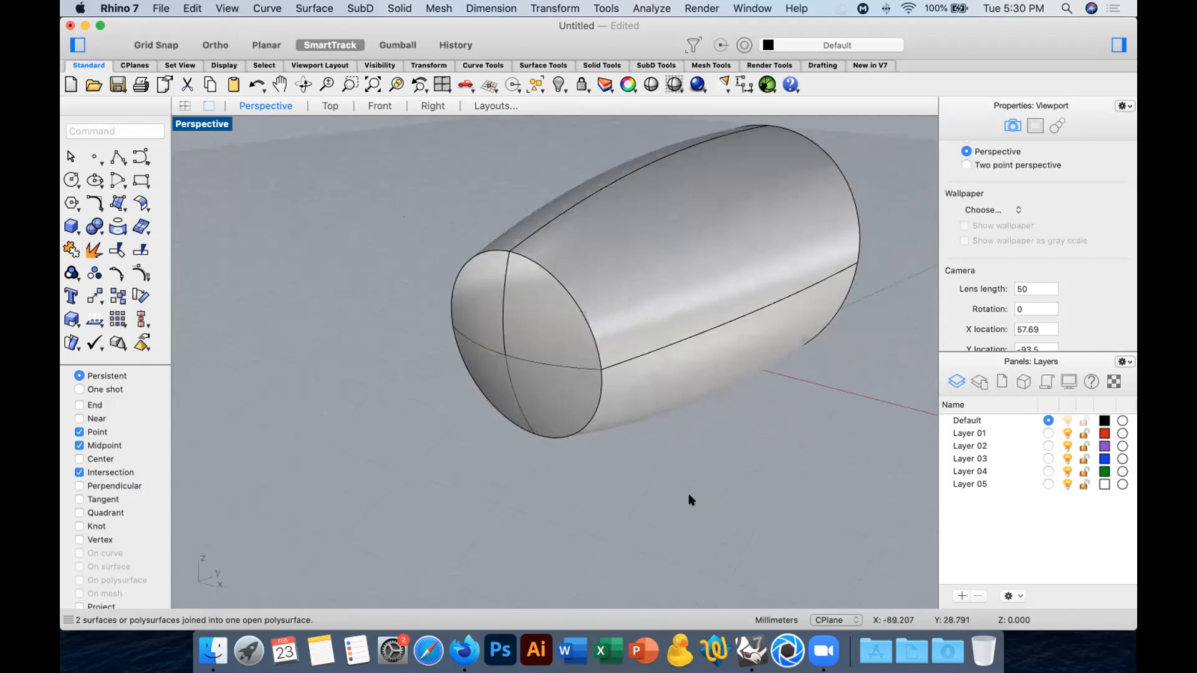
{"action": "key", "text": "Delete"}
{"action": "right_click_drag", "start_coordinate": [599, 409], "coordinate": [605, 353]}
Fillet the chained edge between the end cap and the body with a radius of 2.
{"action": "left_click", "coordinate": [95, 227]}
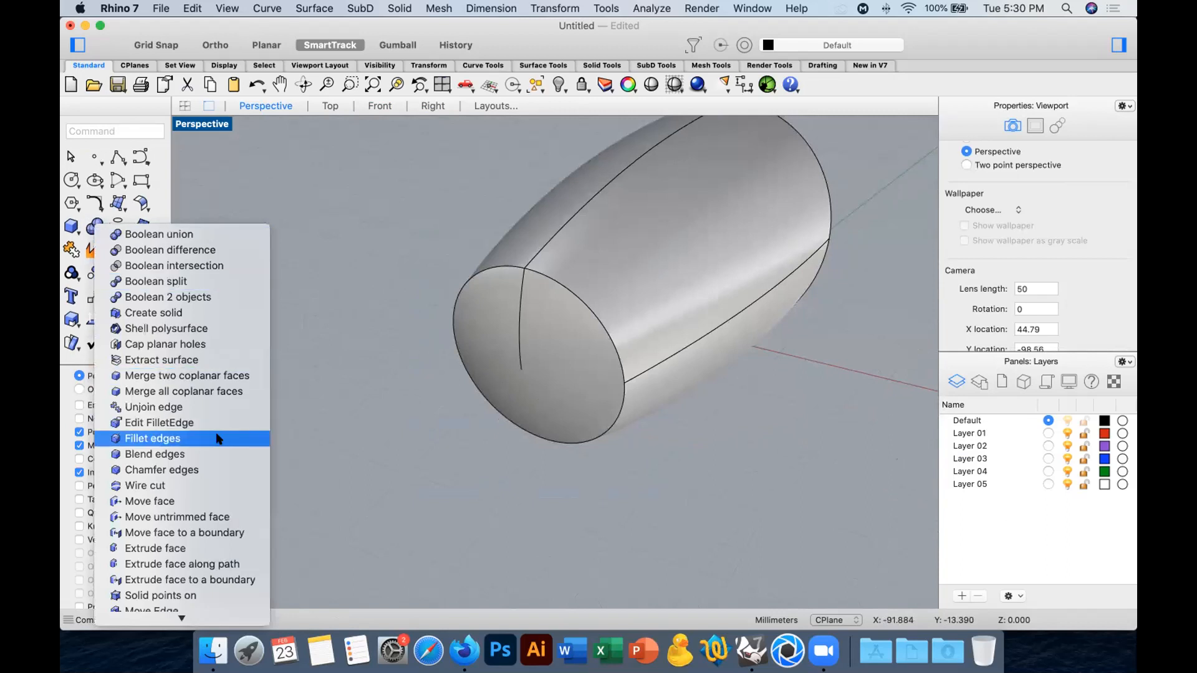
{"action": "left_click", "coordinate": [204, 439]}
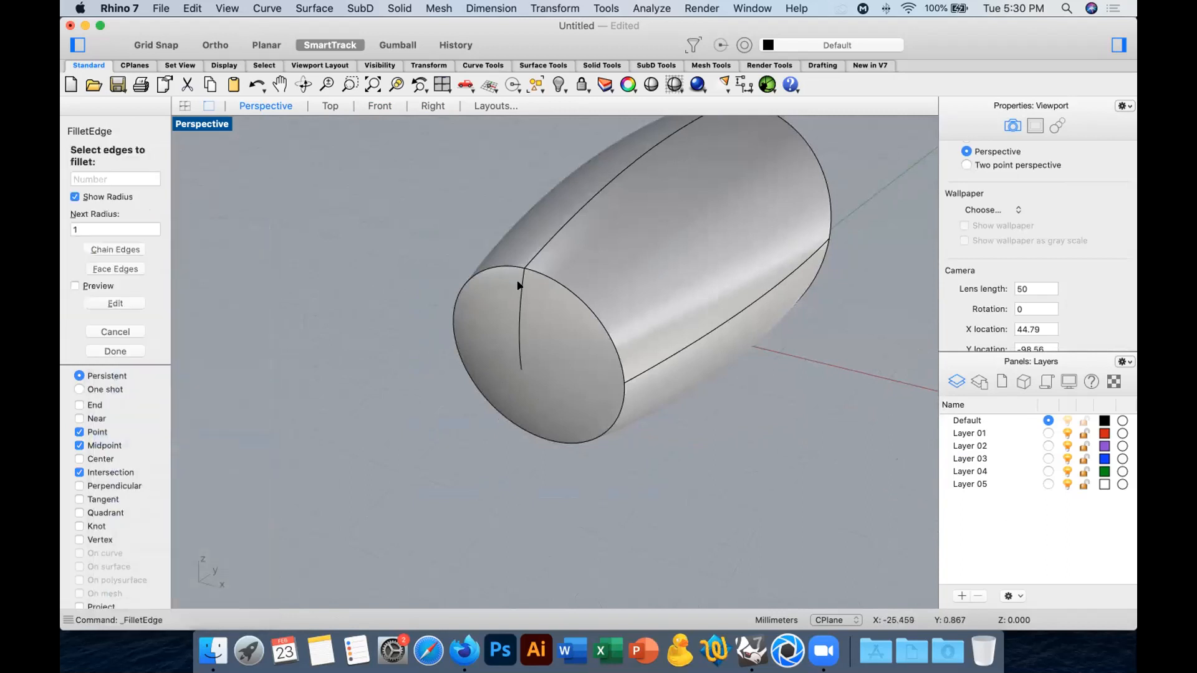
{"action": "right_click_drag", "start_coordinate": [520, 294], "coordinate": [530, 354]}
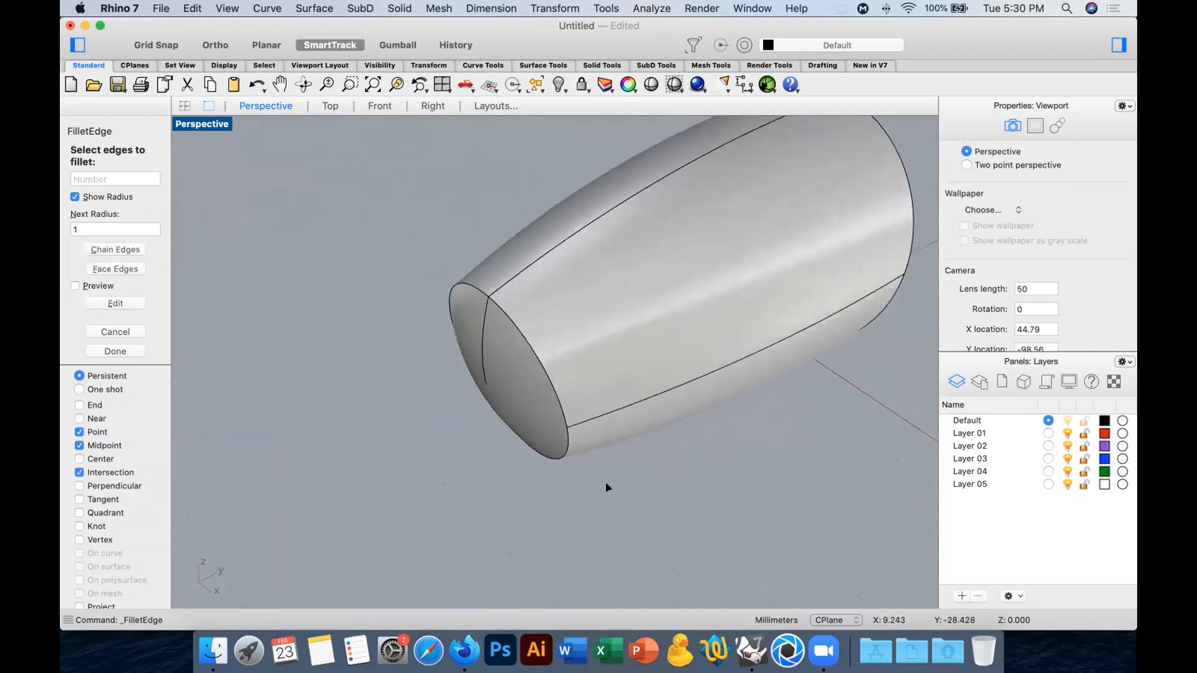
{"action": "type", "text": "2"}
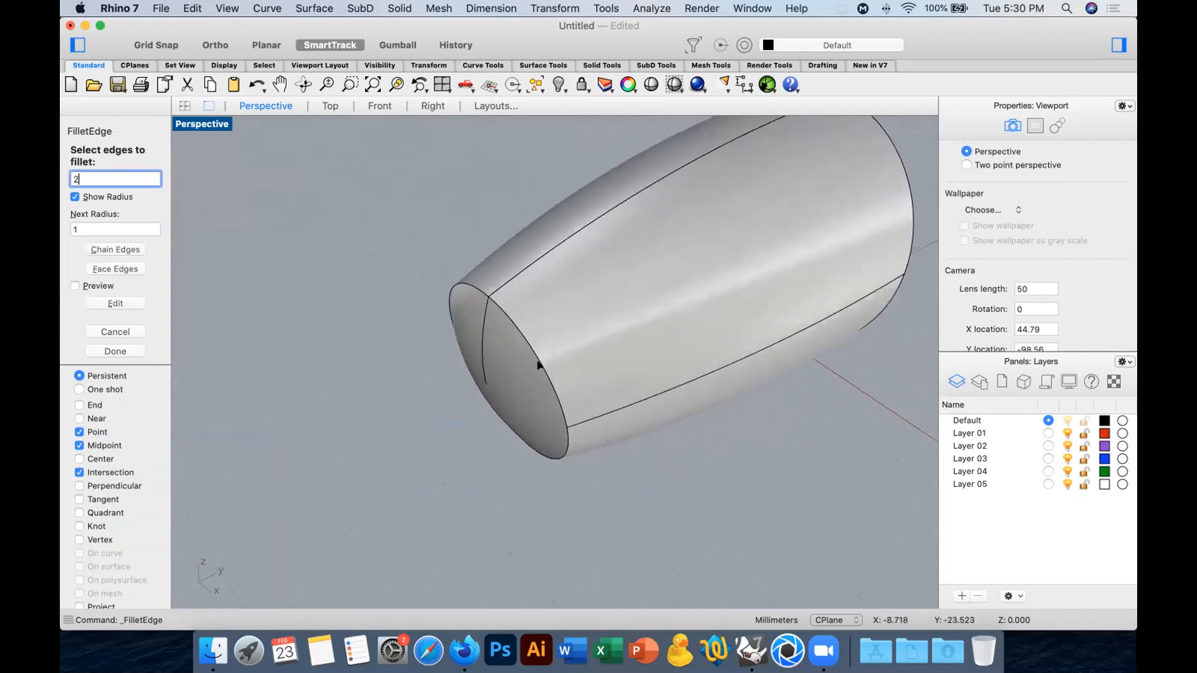
{"action": "key", "text": "Return"}
{"action": "left_click", "coordinate": [537, 364]}
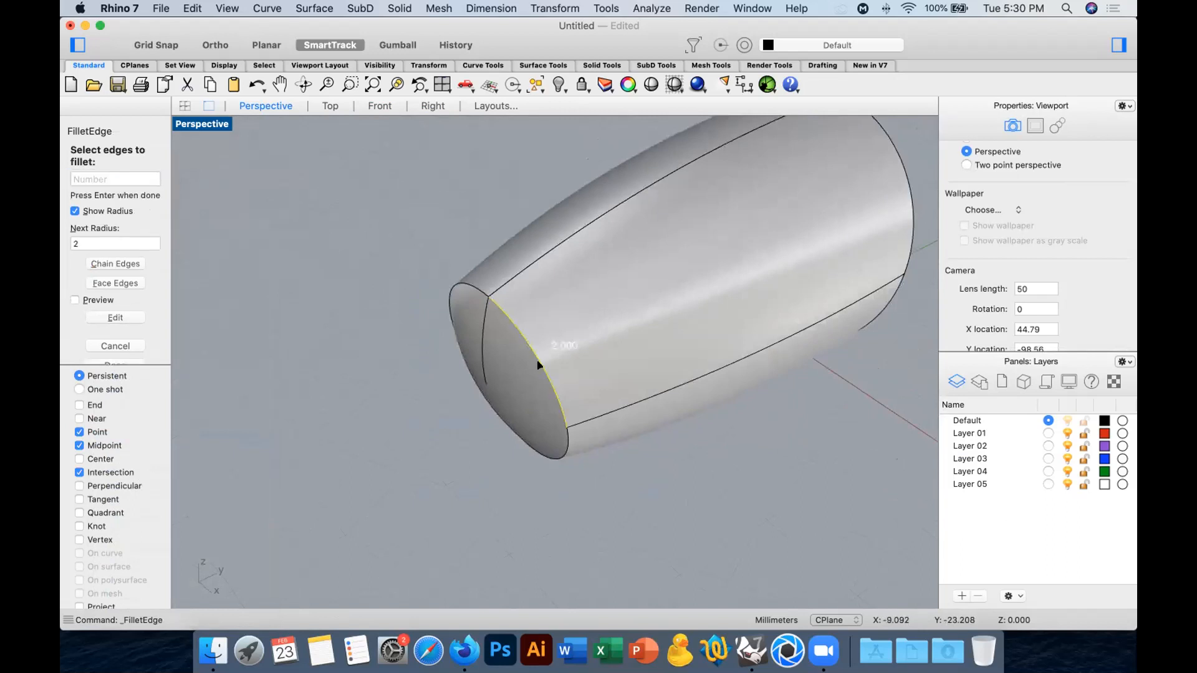
{"action": "left_click", "coordinate": [116, 264]}
{"action": "left_click", "coordinate": [480, 290]}
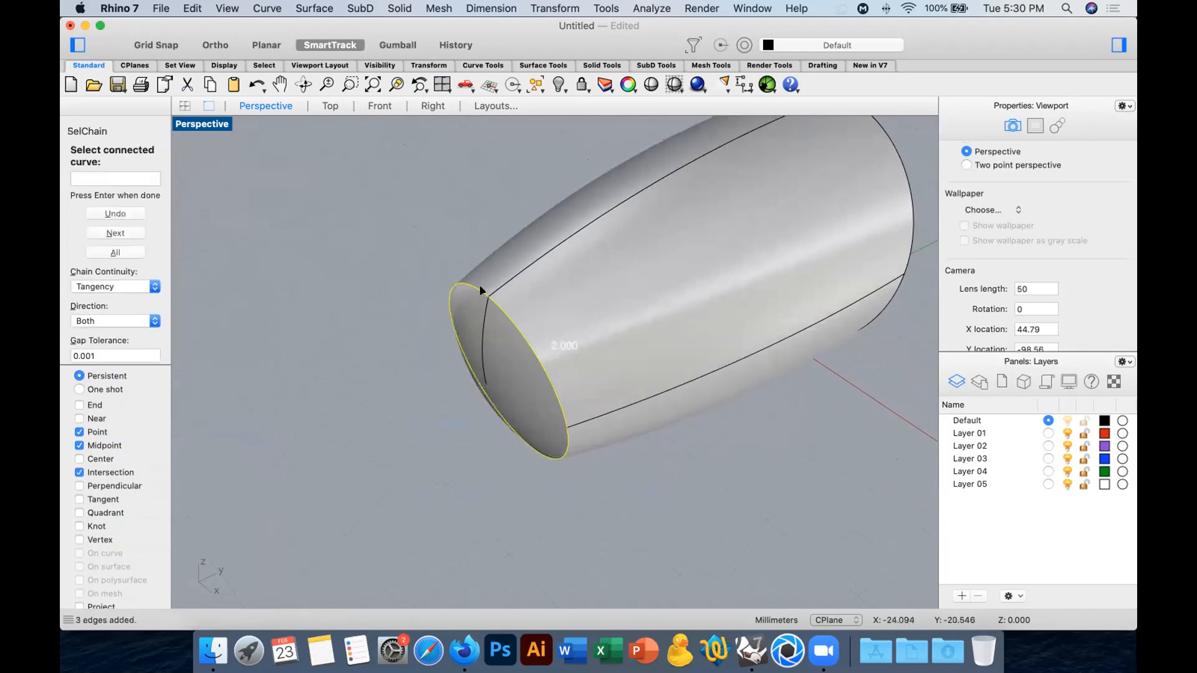
{"action": "key", "text": "Return"}
{"action": "right_click_drag", "start_coordinate": [585, 330], "coordinate": [601, 307]}
Examine the filleted body from several sides in the Shade preview.
{"action": "left_click", "coordinate": [643, 86]}
{"action": "mouse_move", "coordinate": [562, 265]}
{"action": "right_mouse_down"}
{"action": "mouse_move", "coordinate": [716, 262]}
{"action": "mouse_move", "coordinate": [729, 222]}
{"action": "mouse_move", "coordinate": [700, 243]}
{"action": "mouse_move", "coordinate": [512, 270]}
{"action": "mouse_move", "coordinate": [599, 261]}
{"action": "right_mouse_up"}
{"action": "scroll", "coordinate": [598, 262], "scroll_direction": "down", "scroll_amount": 5}
{"action": "mouse_move", "coordinate": [717, 284]}
{"action": "right_mouse_down", "text": "shift"}
{"action": "mouse_move", "coordinate": [630, 317]}
{"action": "mouse_move", "coordinate": [721, 302]}
{"action": "mouse_move", "coordinate": [580, 310]}
{"action": "mouse_move", "coordinate": [722, 283]}
{"action": "right_mouse_up", "text": "shift"}
{"action": "key", "text": "Escape"}
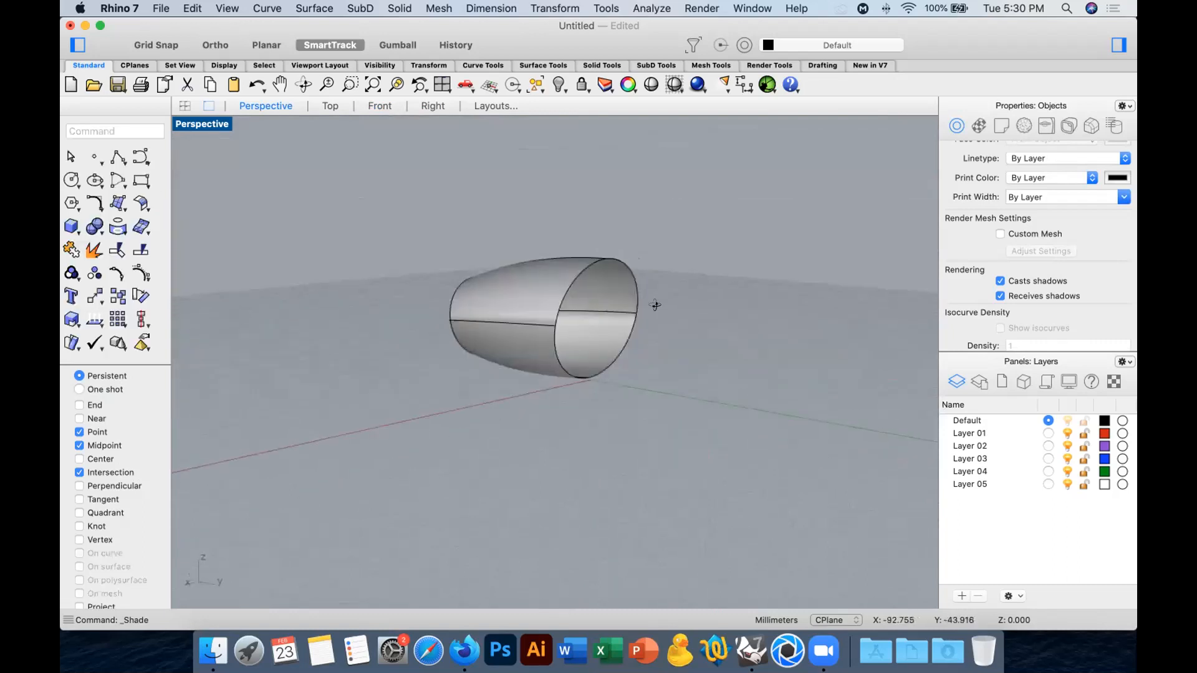
Draw a straight line across the large opening from its upper to its lower edge and rebuild it with 3 points and degree 2.
{"action": "right_click_drag", "start_coordinate": [654, 305], "coordinate": [548, 230]}
{"action": "right_click_drag", "start_coordinate": [541, 343], "coordinate": [645, 396]}
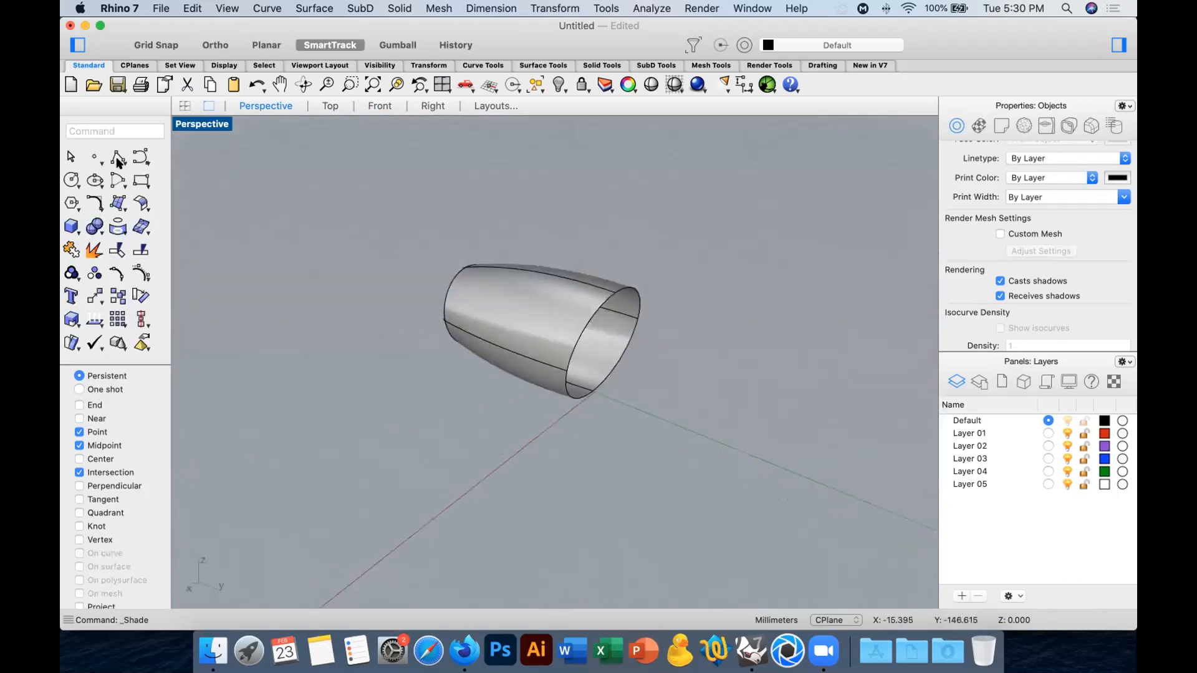
{"action": "left_click", "coordinate": [135, 152]}
{"action": "key", "text": "Escape"}
{"action": "left_click", "coordinate": [116, 156]}
{"action": "left_click", "coordinate": [615, 292]}
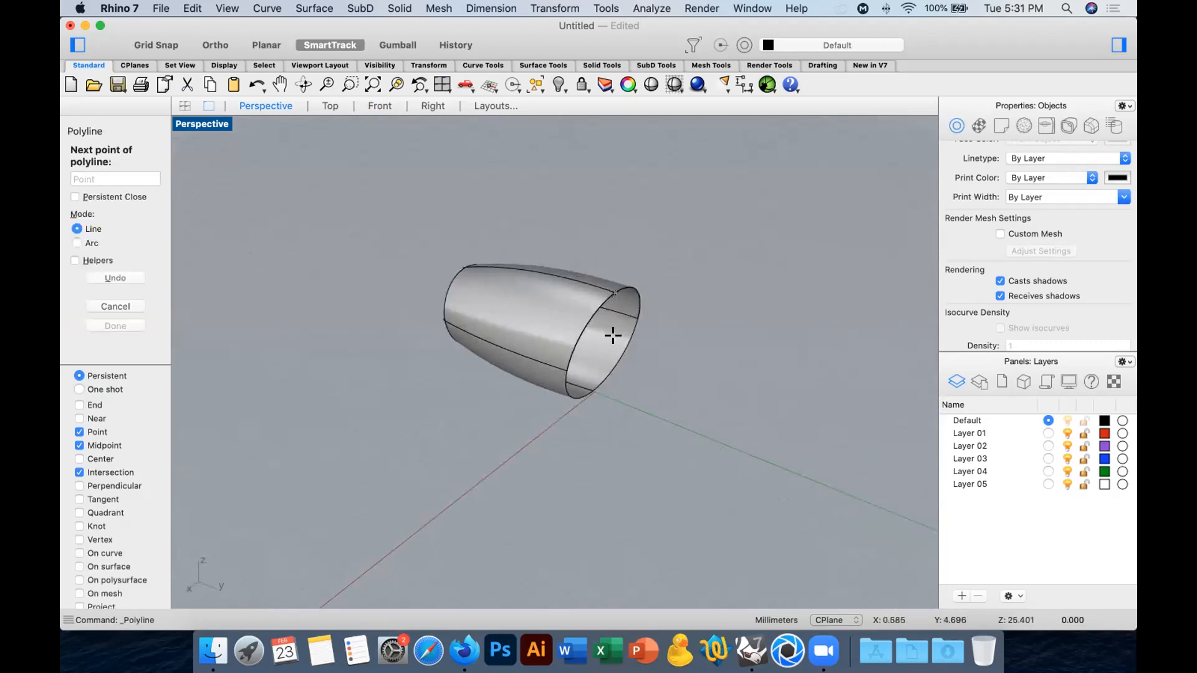
{"action": "left_click", "coordinate": [593, 388]}
{"action": "key", "text": "Return"}
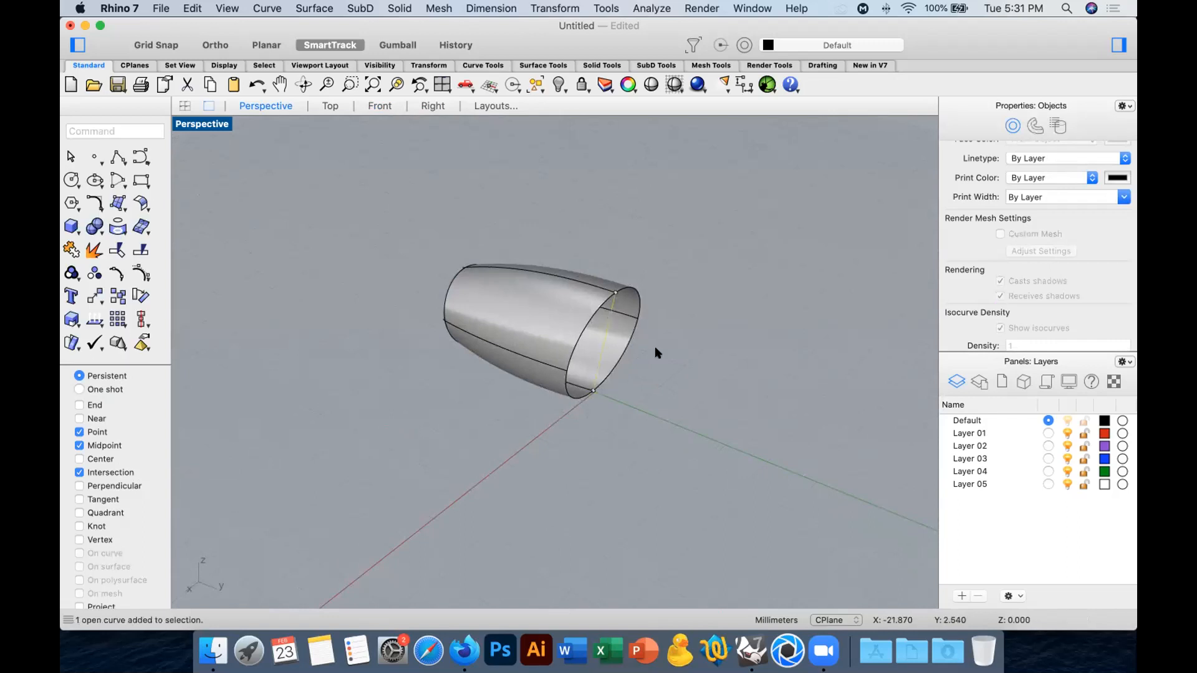
{"action": "key", "text": "super+r"}
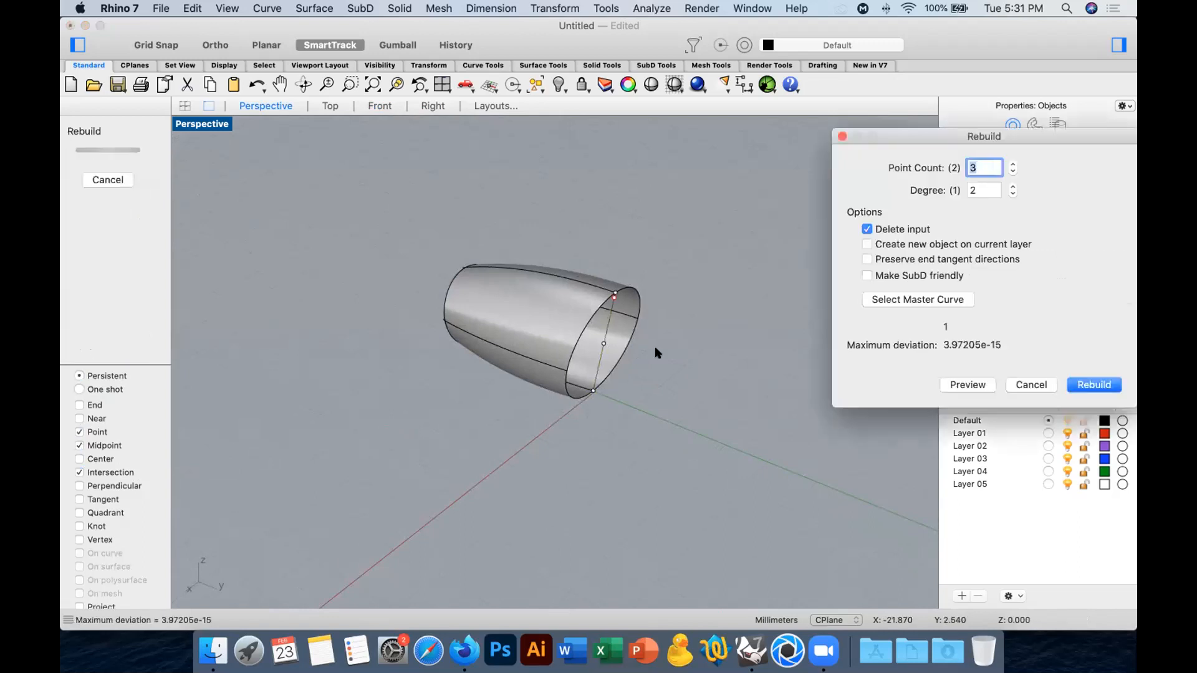
{"action": "left_click", "coordinate": [1092, 385]}
Turn on the rebuilt line's control points in the Right view and move the middle point about 7.5 mm horizontally outward from the large opening.
{"action": "left_click", "coordinate": [432, 105]}
{"action": "scroll", "coordinate": [611, 325], "scroll_direction": "down", "scroll_amount": 12}
{"action": "right_click_drag", "start_coordinate": [577, 316], "coordinate": [425, 342]}
{"action": "scroll", "coordinate": [554, 306], "scroll_direction": "up", "scroll_amount": 10}
{"action": "key", "text": "F10"}
{"action": "left_click_drag", "start_coordinate": [471, 283], "coordinate": [581, 354]}
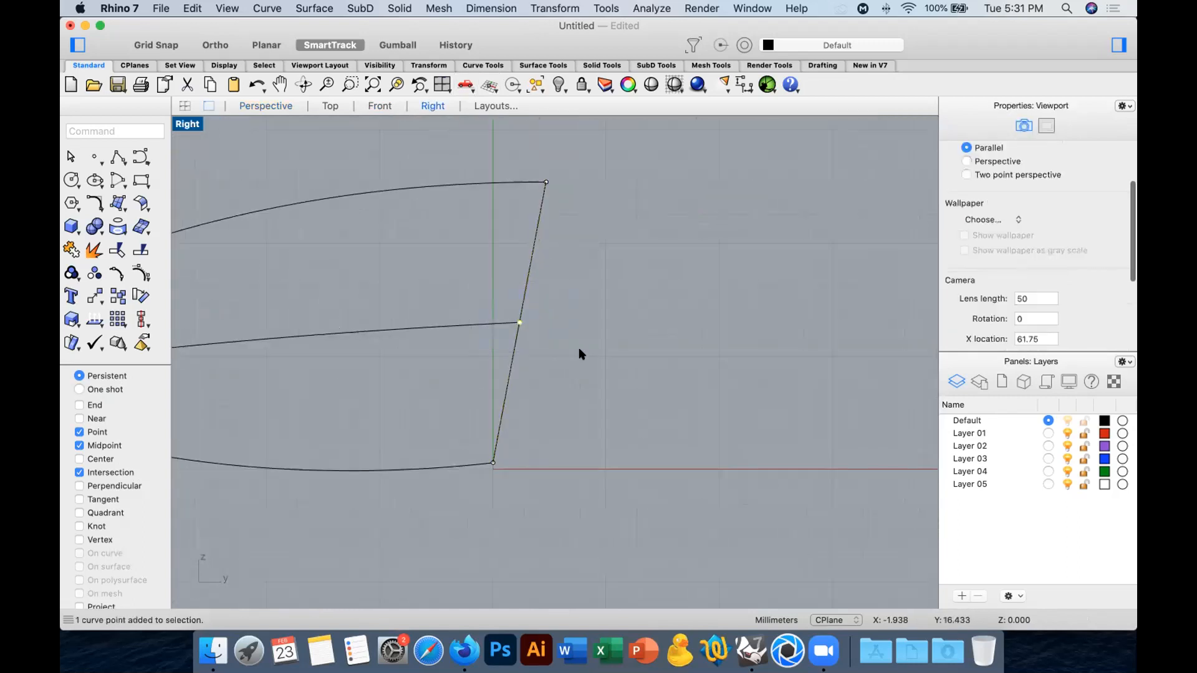
{"action": "left_click", "coordinate": [95, 296]}
{"action": "left_click", "coordinate": [653, 338]}
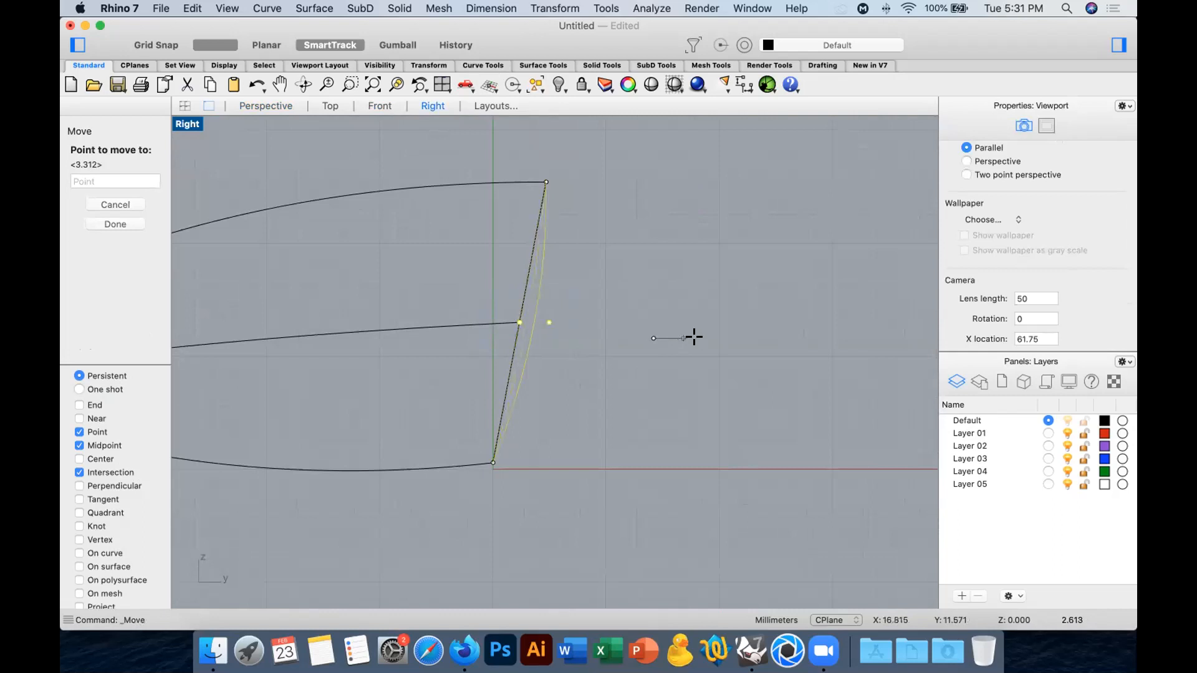
{"action": "left_click", "coordinate": [735, 336]}
Move the bowed curve's middle control point slightly down, and return to the Perspective view facing the large opening.
{"action": "key", "text": "Return"}
{"action": "left_click", "coordinate": [695, 246]}
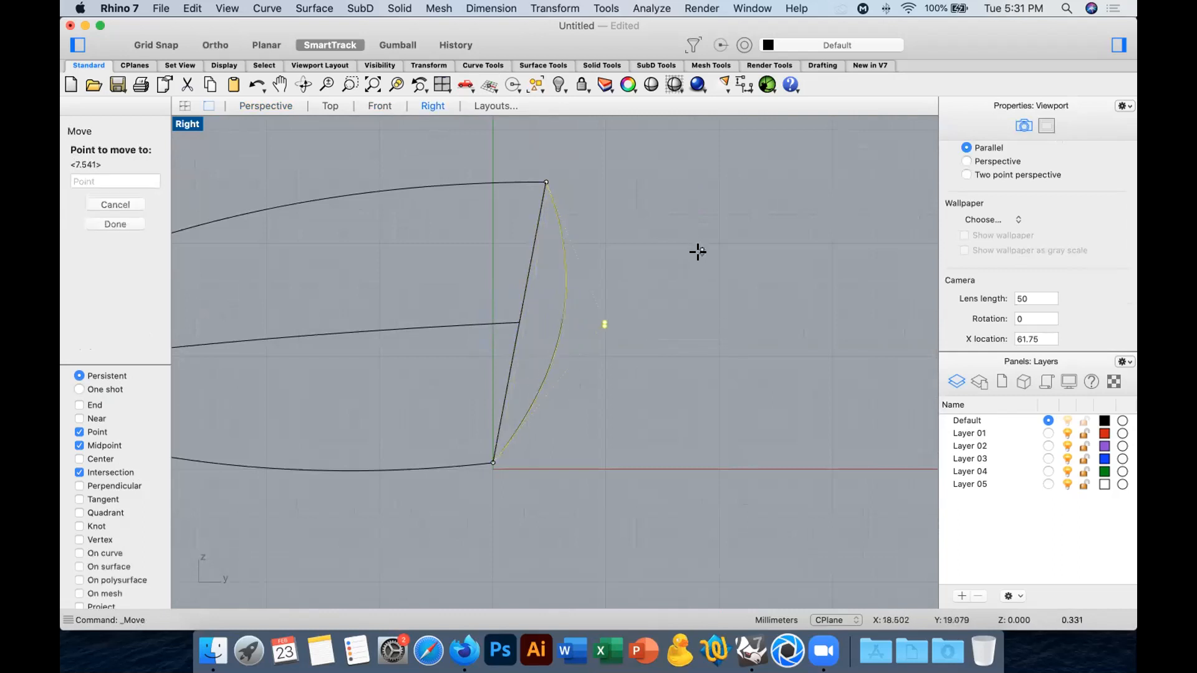
{"action": "key", "text": "shift"}
{"action": "key", "text": "Escape"}
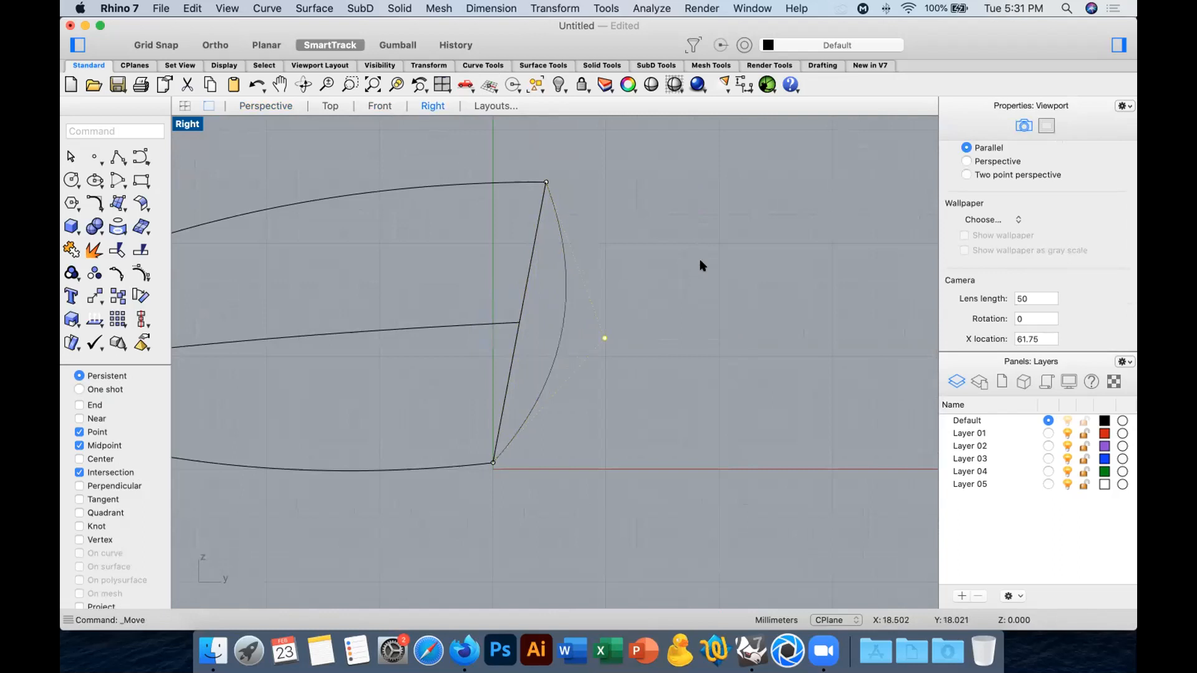
{"action": "left_click", "coordinate": [265, 105]}
{"action": "right_click_drag", "start_coordinate": [721, 274], "coordinate": [245, 228]}
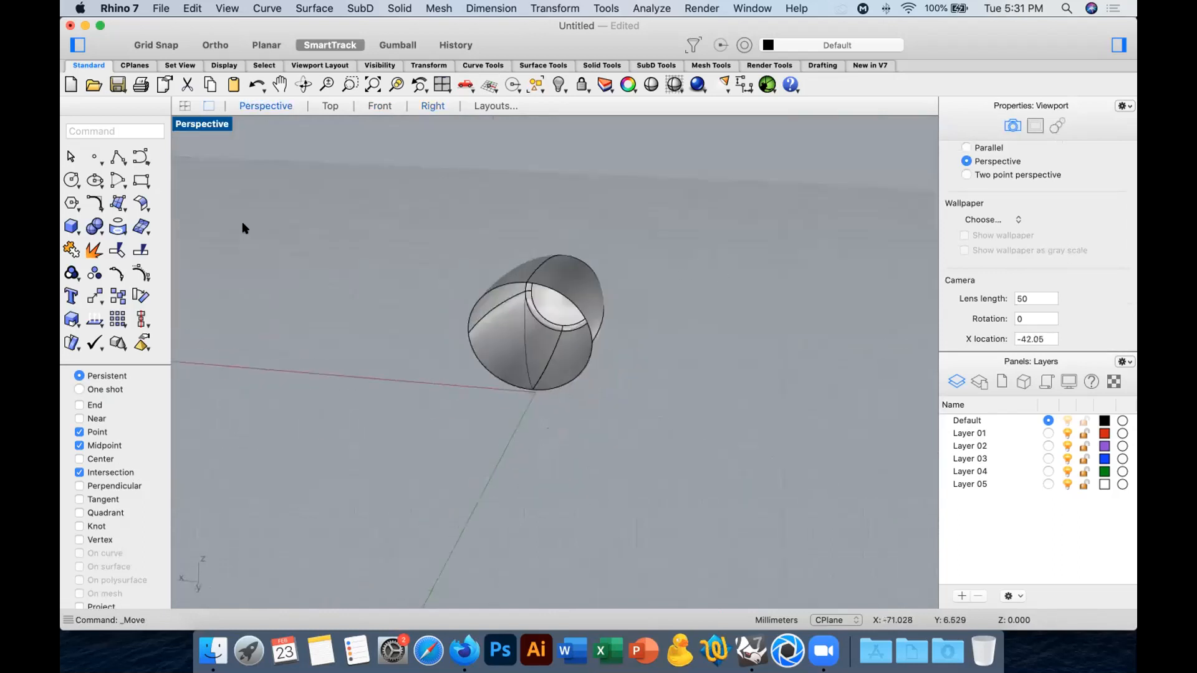
Draw an interpolated curve across the large opening from one side of the rim, through the bowed curve's middle, to the opposite side.
{"action": "left_click", "coordinate": [128, 154]}
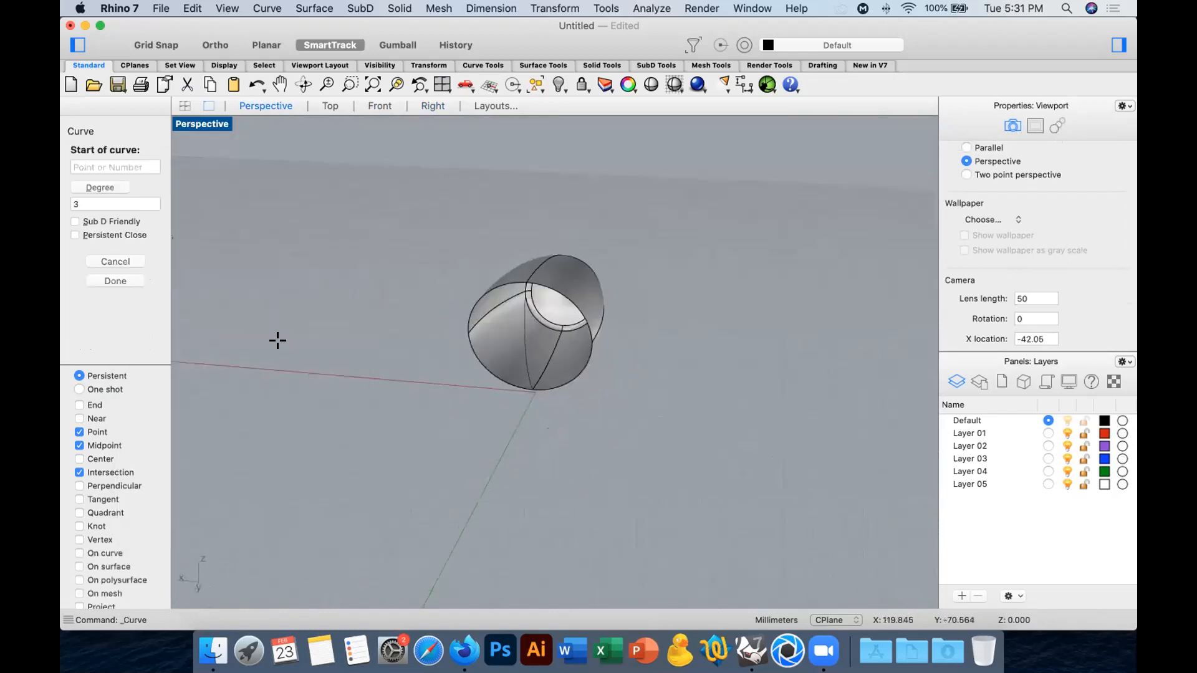
{"action": "key", "text": "Escape"}
{"action": "left_click", "coordinate": [140, 153]}
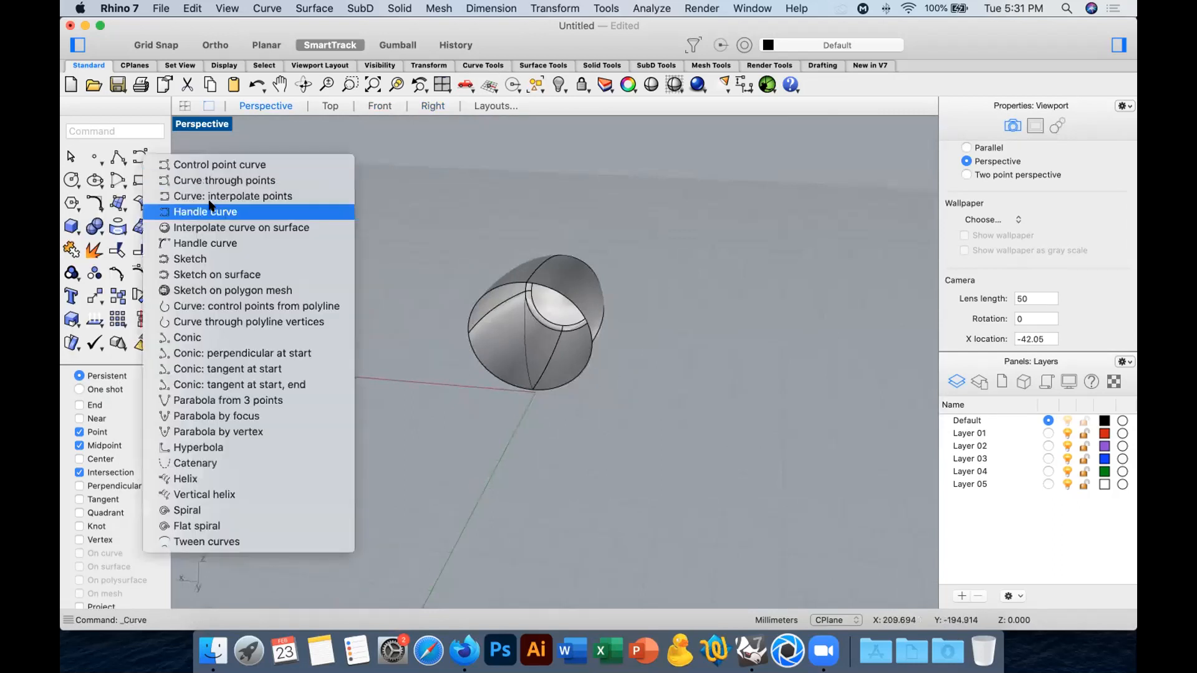
{"action": "left_click", "coordinate": [255, 197]}
{"action": "left_click", "coordinate": [467, 331]}
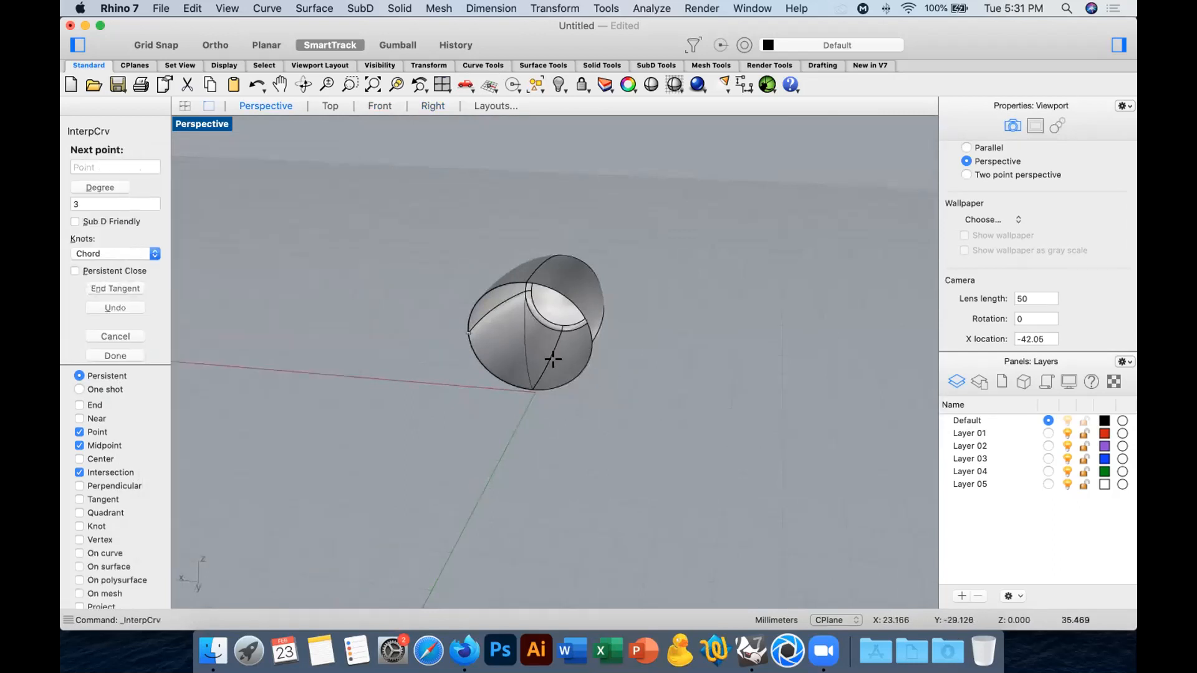
{"action": "right_click_drag", "start_coordinate": [553, 358], "coordinate": [525, 368]}
{"action": "left_click", "coordinate": [493, 347]}
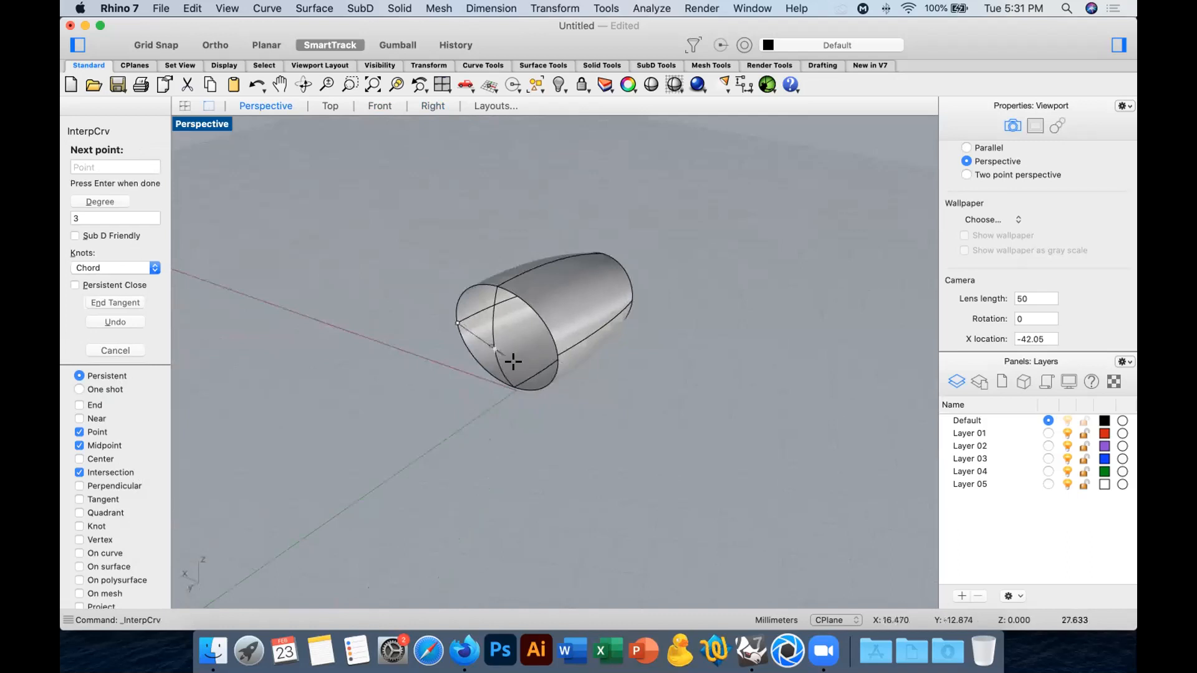
{"action": "left_click", "coordinate": [557, 358]}
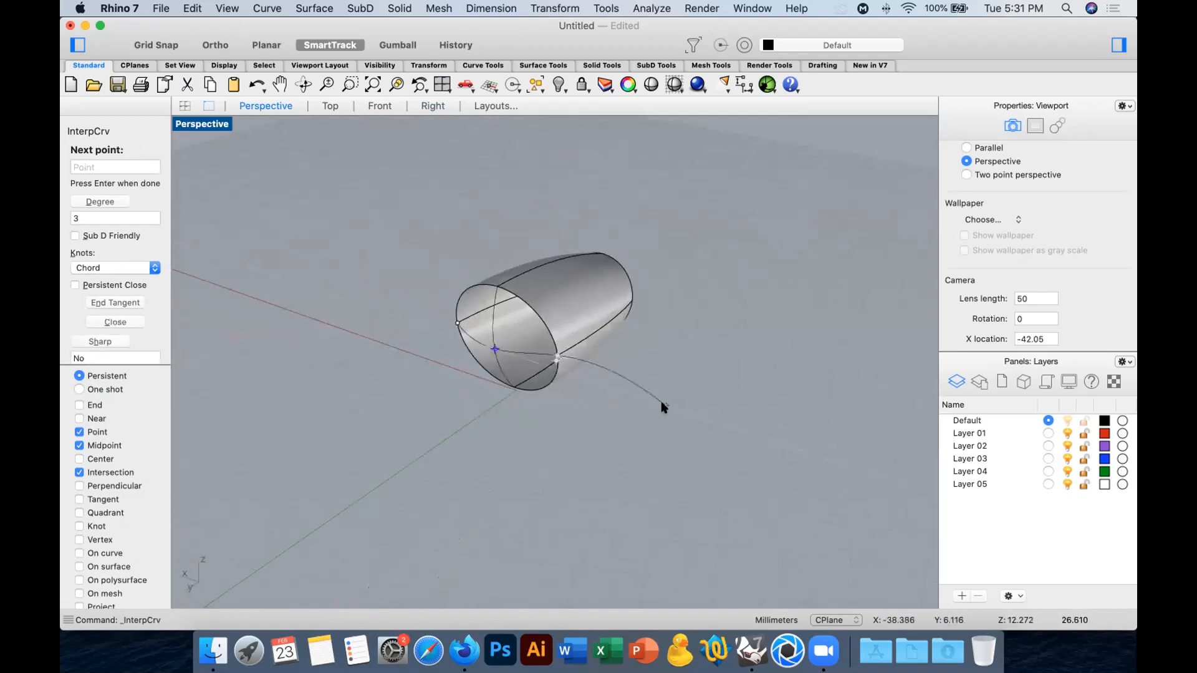
{"action": "key", "text": "Return"}
Split the vertical bowed curve and the horizontal interpolated curve against each other at their crossing point.
{"action": "scroll", "coordinate": [503, 339], "scroll_direction": "up", "scroll_amount": 5}
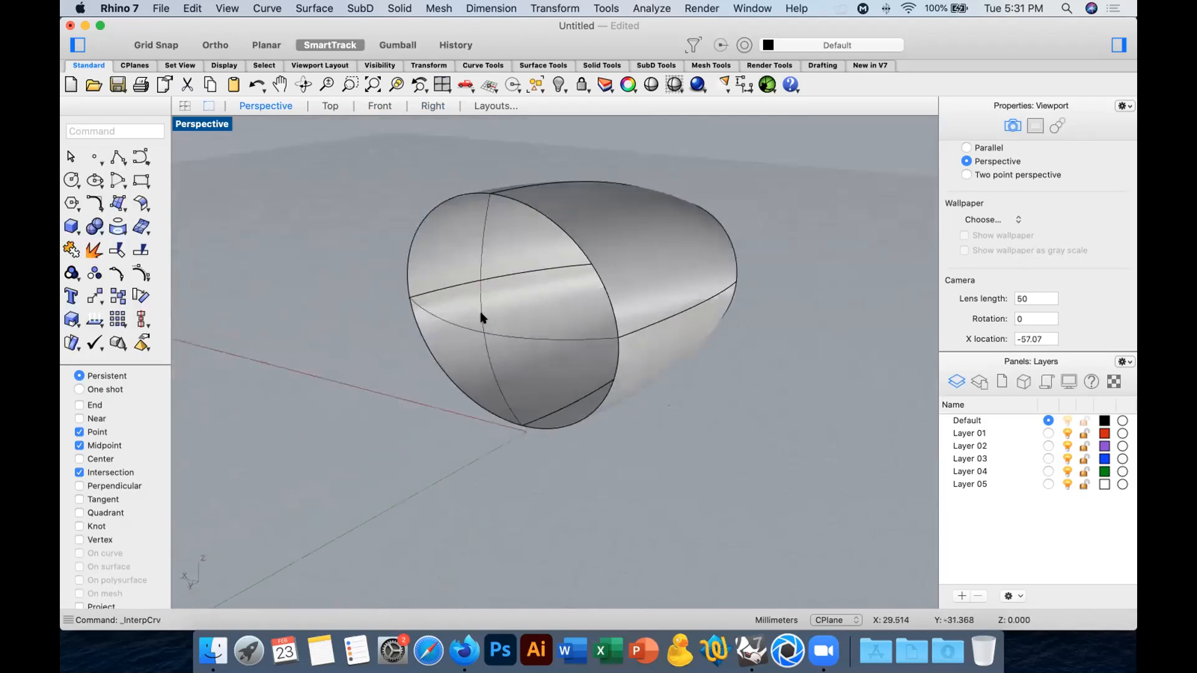
{"action": "left_click", "coordinate": [480, 318]}
{"action": "left_click", "coordinate": [141, 249]}
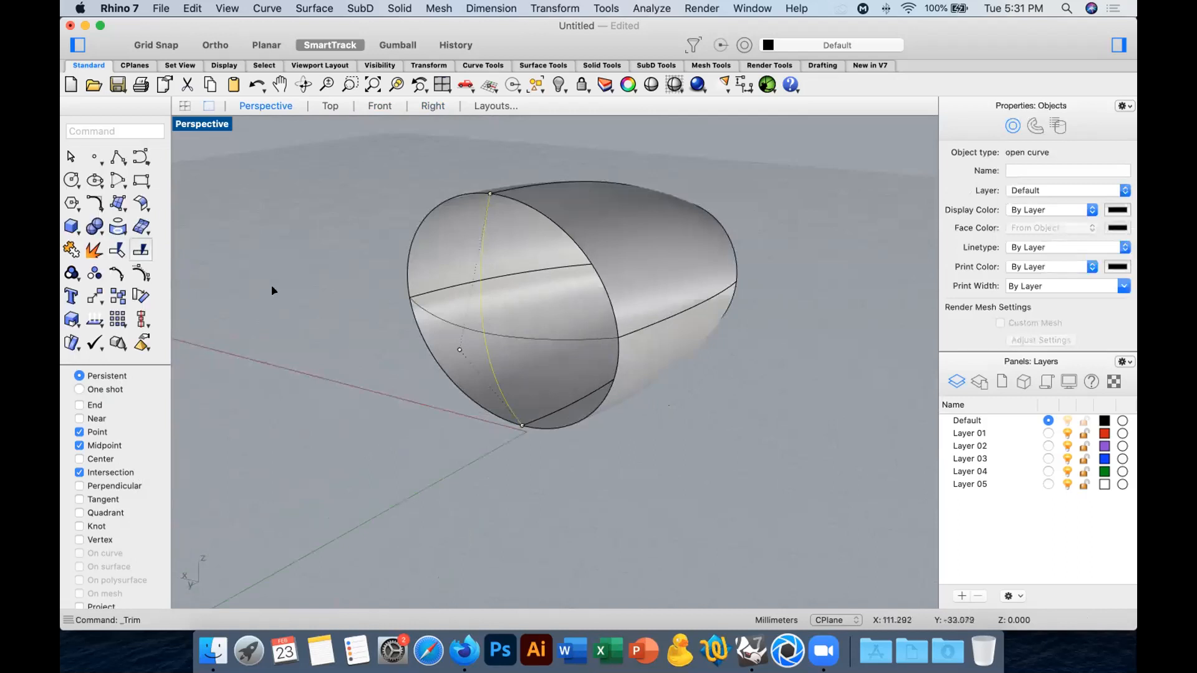
{"action": "left_click", "coordinate": [419, 304]}
{"action": "key", "text": "Return"}
{"action": "left_click", "coordinate": [461, 321]}
{"action": "key", "text": "Return"}
{"action": "left_click", "coordinate": [478, 309]}
{"action": "key", "text": "Return"}
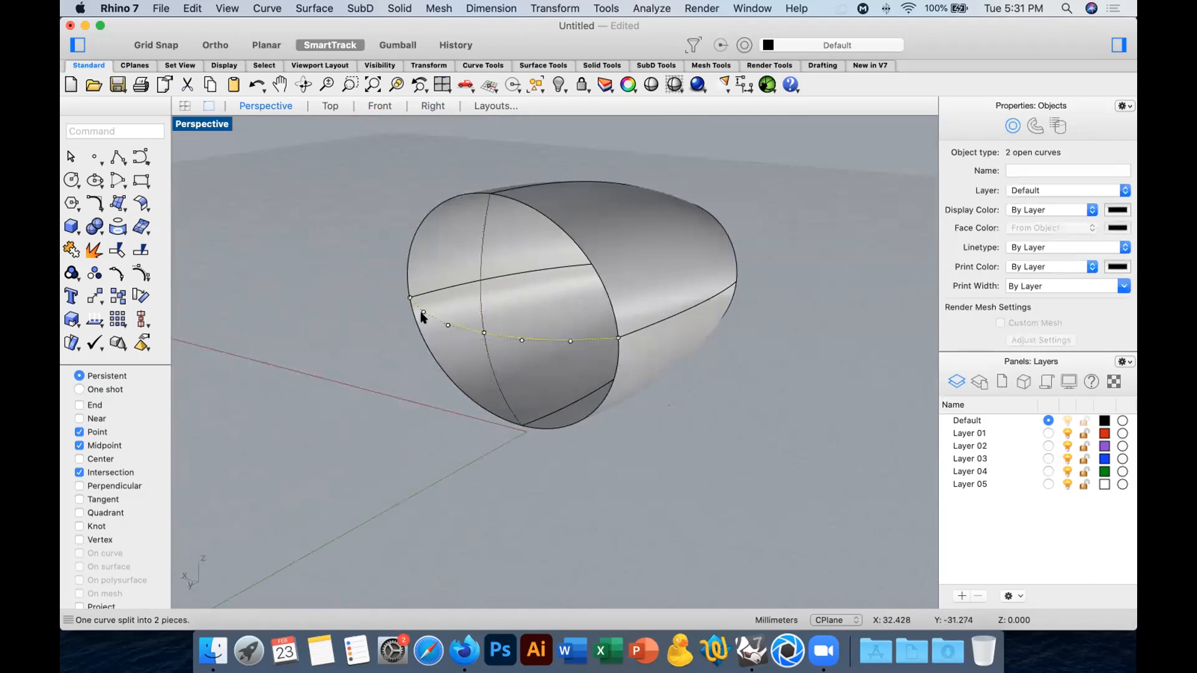
Duplicate the edges around the large opening's rim and join the duplicated curves.
{"action": "left_click", "coordinate": [359, 322]}
{"action": "left_click", "coordinate": [123, 227]}
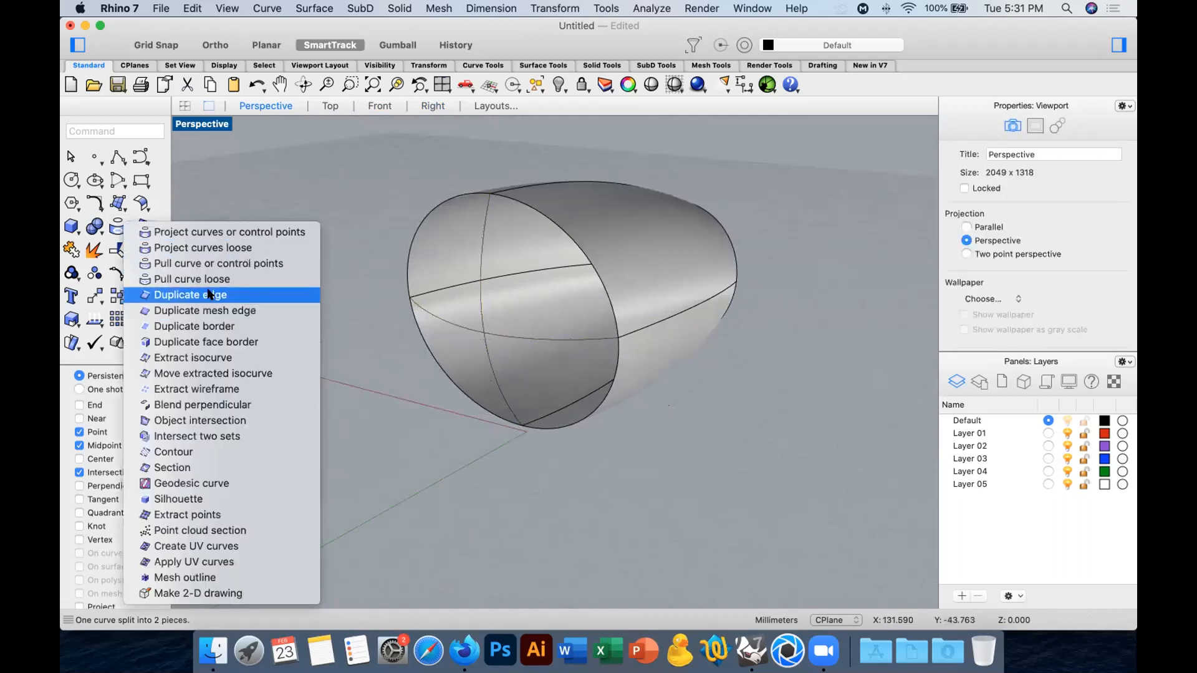
{"action": "left_click", "coordinate": [253, 294]}
{"action": "left_click", "coordinate": [433, 214]}
{"action": "left_click", "coordinate": [559, 232]}
{"action": "left_click", "coordinate": [589, 405]}
{"action": "left_click", "coordinate": [478, 412]}
{"action": "key", "text": "Return"}
{"action": "left_click", "coordinate": [74, 247]}
Try to build a network surface from the window-selected rim and crossing curves, leaving out the curve along the body's inside.
{"action": "left_click_drag", "start_coordinate": [362, 167], "coordinate": [635, 489]}
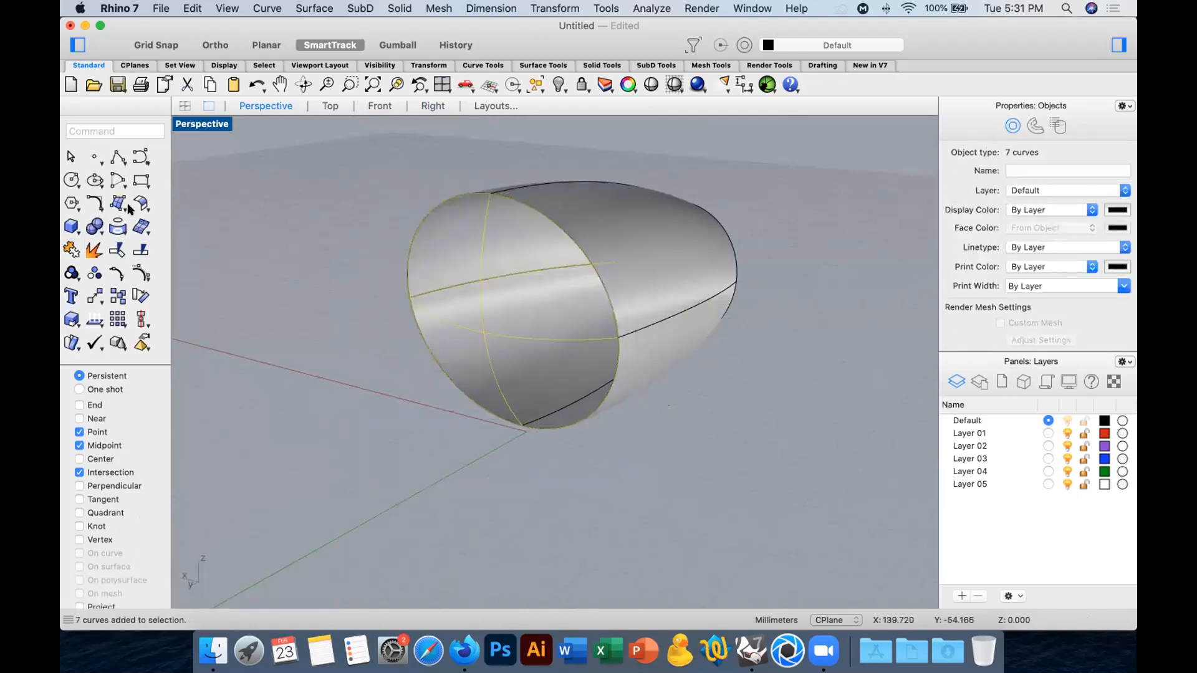
{"action": "left_click", "coordinate": [530, 273], "text": "super"}
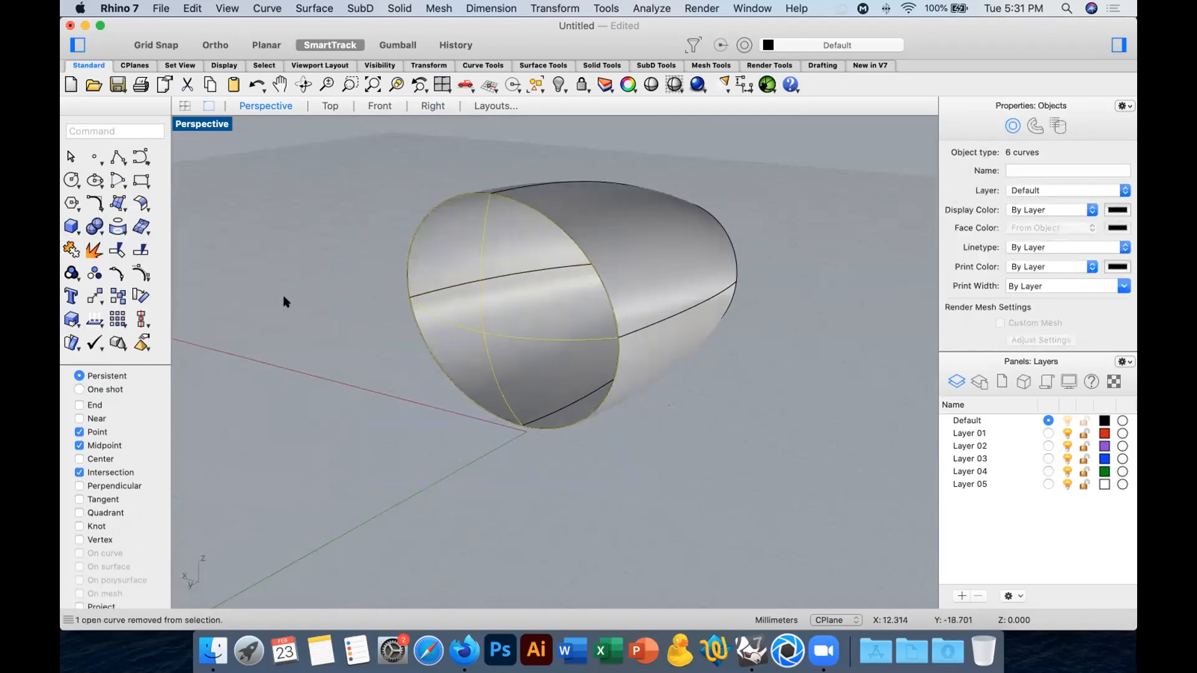
{"action": "left_click", "coordinate": [118, 203]}
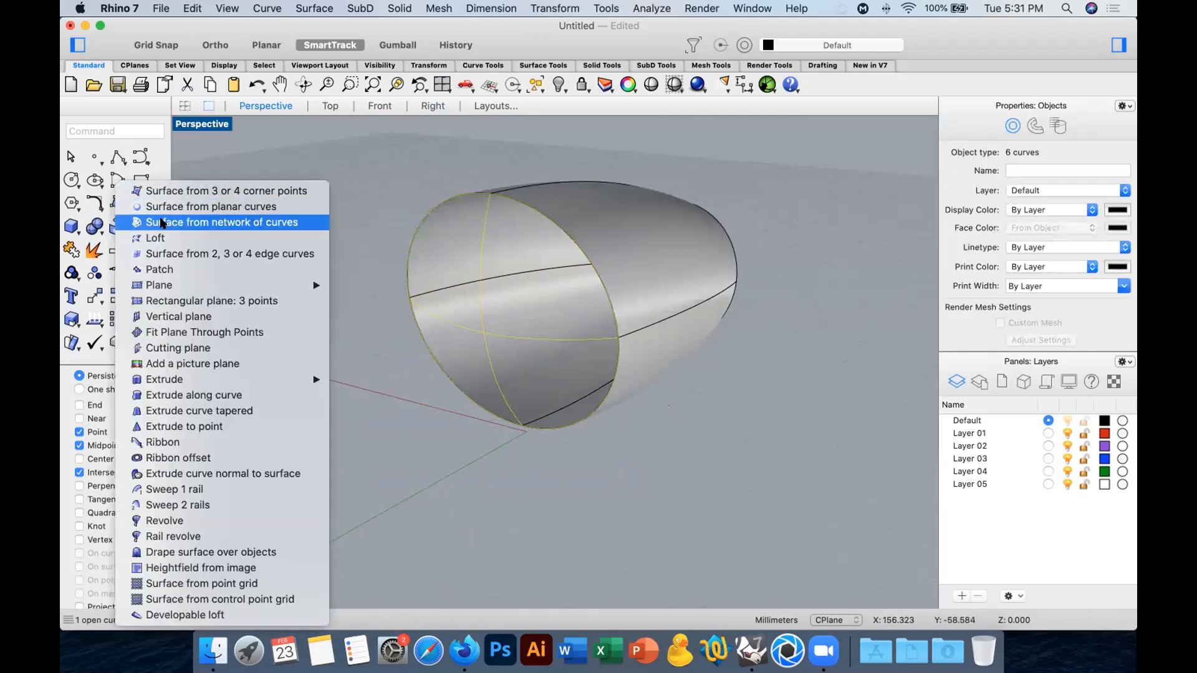
{"action": "left_click", "coordinate": [178, 150]}
{"action": "key", "text": "Escape"}
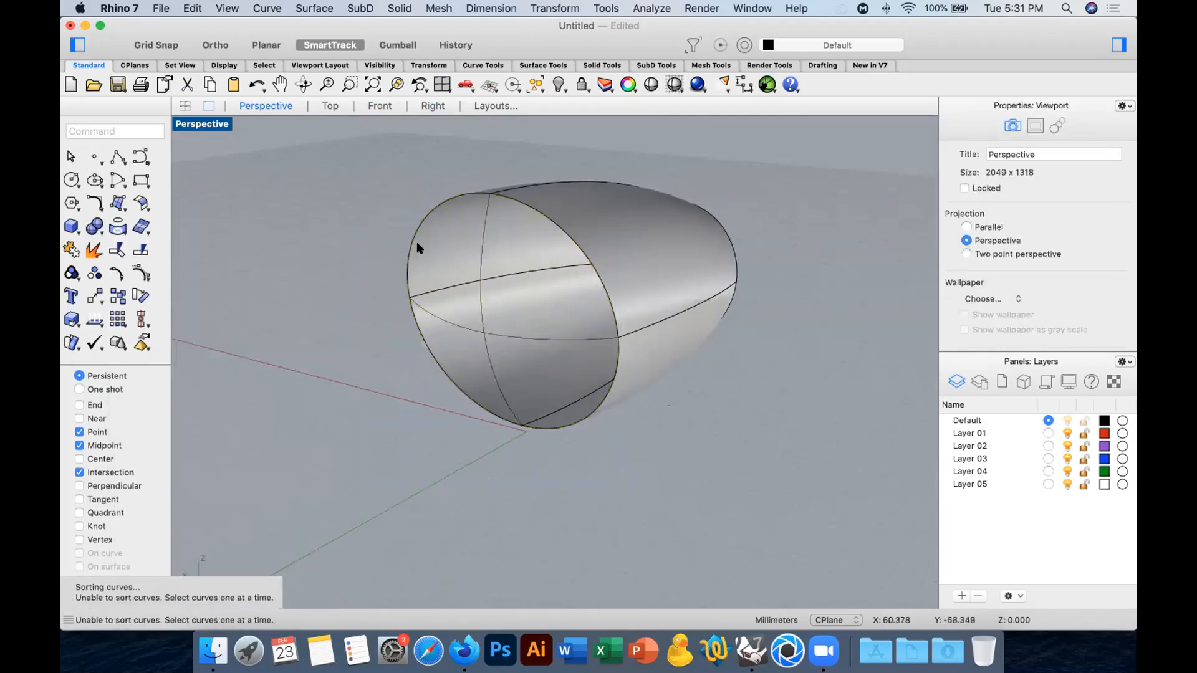
Hide the body and delete the surplus curves, including the duplicate rim curve.
{"action": "left_click", "coordinate": [410, 236]}
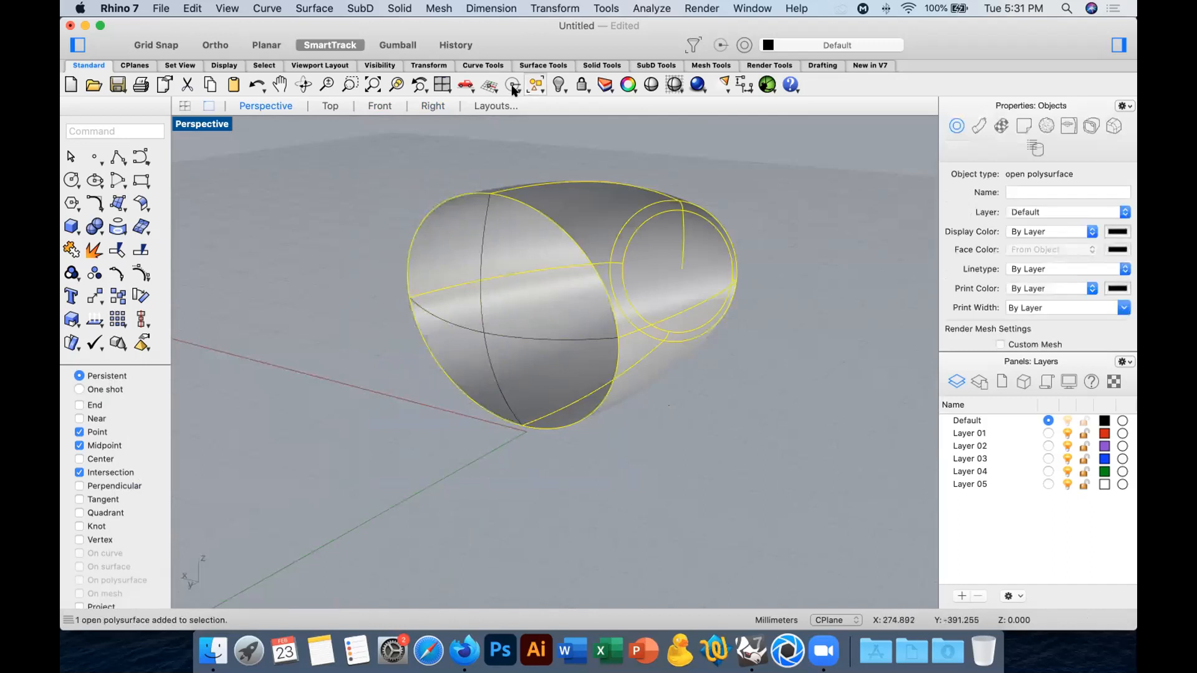
{"action": "left_click", "coordinate": [557, 84]}
{"action": "right_click_drag", "start_coordinate": [550, 240], "coordinate": [591, 141]}
{"action": "left_click_drag", "start_coordinate": [590, 146], "coordinate": [590, 422]}
{"action": "key", "text": "Delete"}
{"action": "left_click", "coordinate": [484, 264]}
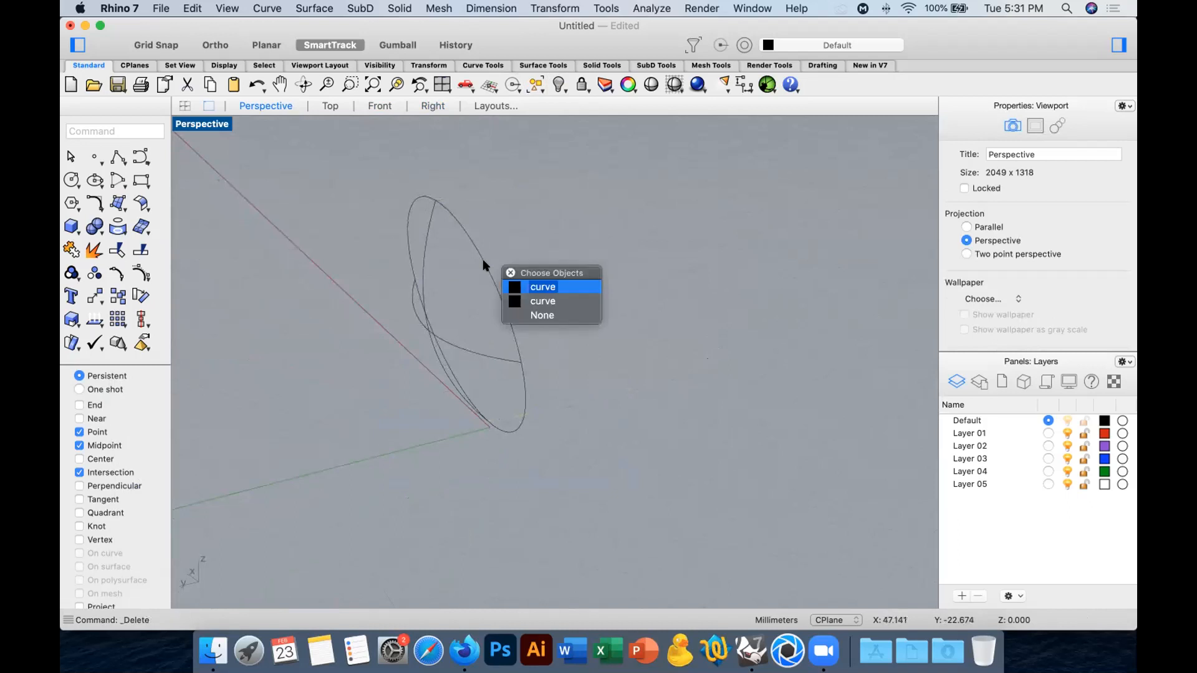
{"action": "left_click", "coordinate": [546, 287]}
{"action": "left_click", "coordinate": [359, 200]}
Create a network surface from the rim curve and the four bowed curve pieces to form the large end's cap.
{"action": "left_click_drag", "start_coordinate": [340, 166], "coordinate": [584, 469]}
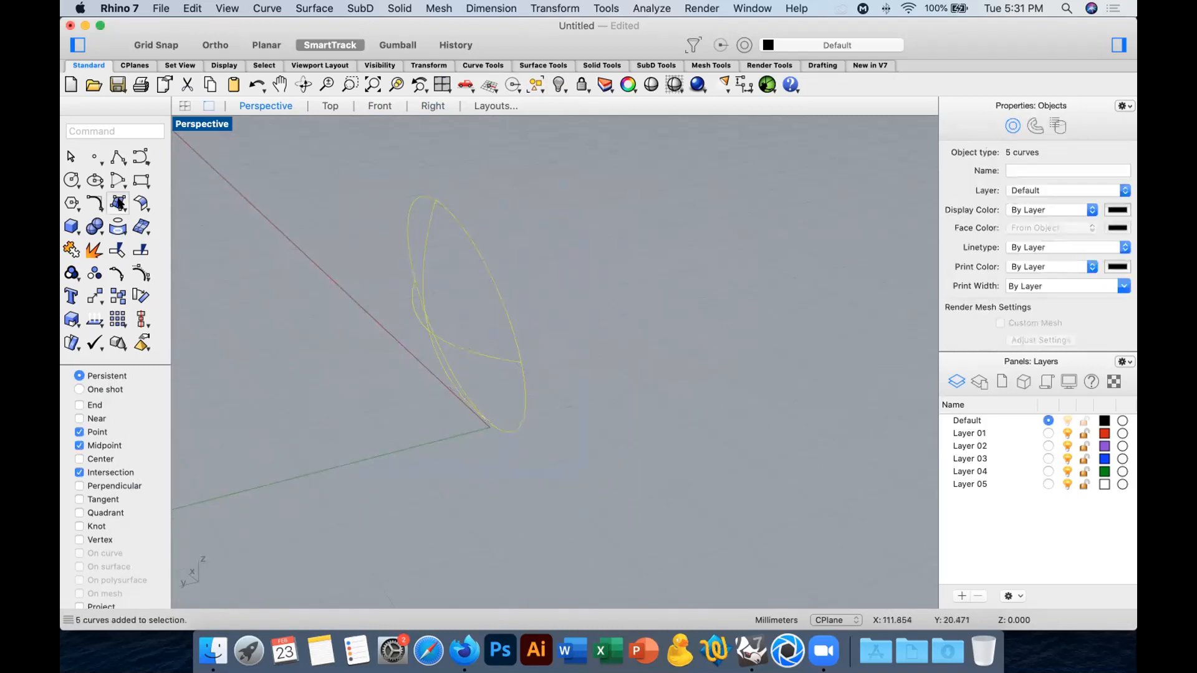
{"action": "left_click", "coordinate": [118, 199]}
{"action": "left_click", "coordinate": [196, 223]}
{"action": "left_click", "coordinate": [954, 464]}
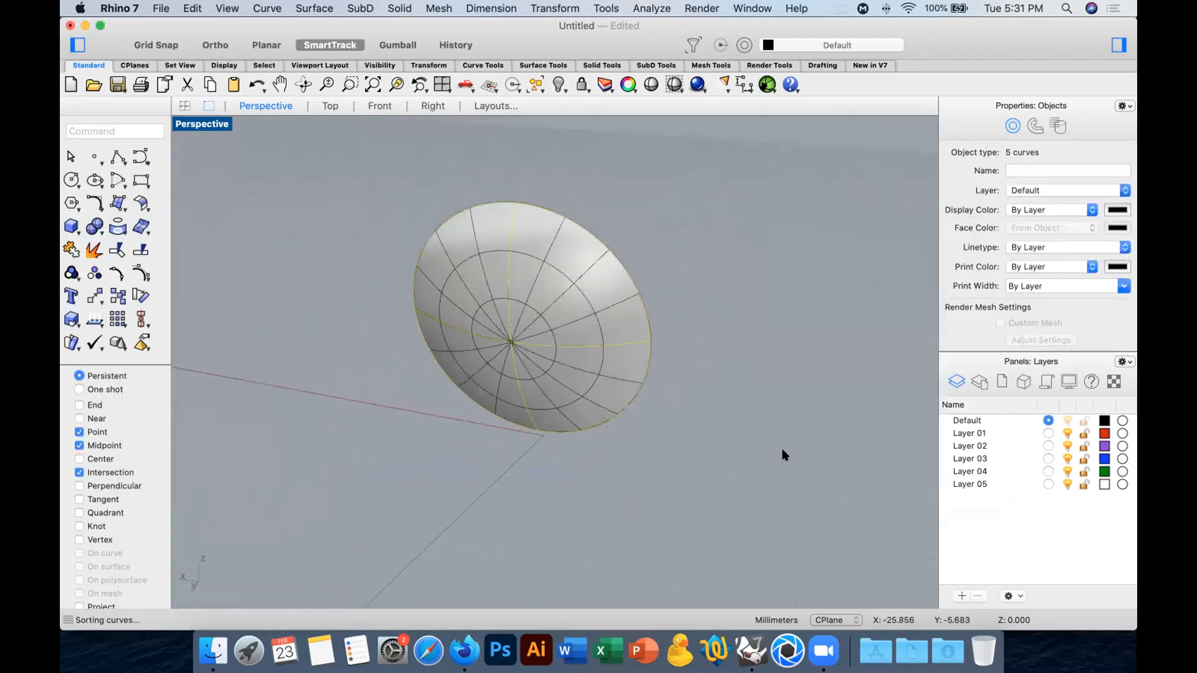
Turn off the isocurve display for the new cap surface.
{"action": "left_click", "coordinate": [613, 341]}
{"action": "scroll", "coordinate": [1054, 319], "scroll_direction": "down", "scroll_amount": 3}
{"action": "scroll", "coordinate": [1041, 321], "scroll_direction": "down", "scroll_amount": 3}
{"action": "left_click", "coordinate": [1019, 291]}
Show the hidden body again and join the cap surface to it.
{"action": "right_click", "coordinate": [553, 81]}
{"action": "left_click", "coordinate": [641, 221], "text": "shift"}
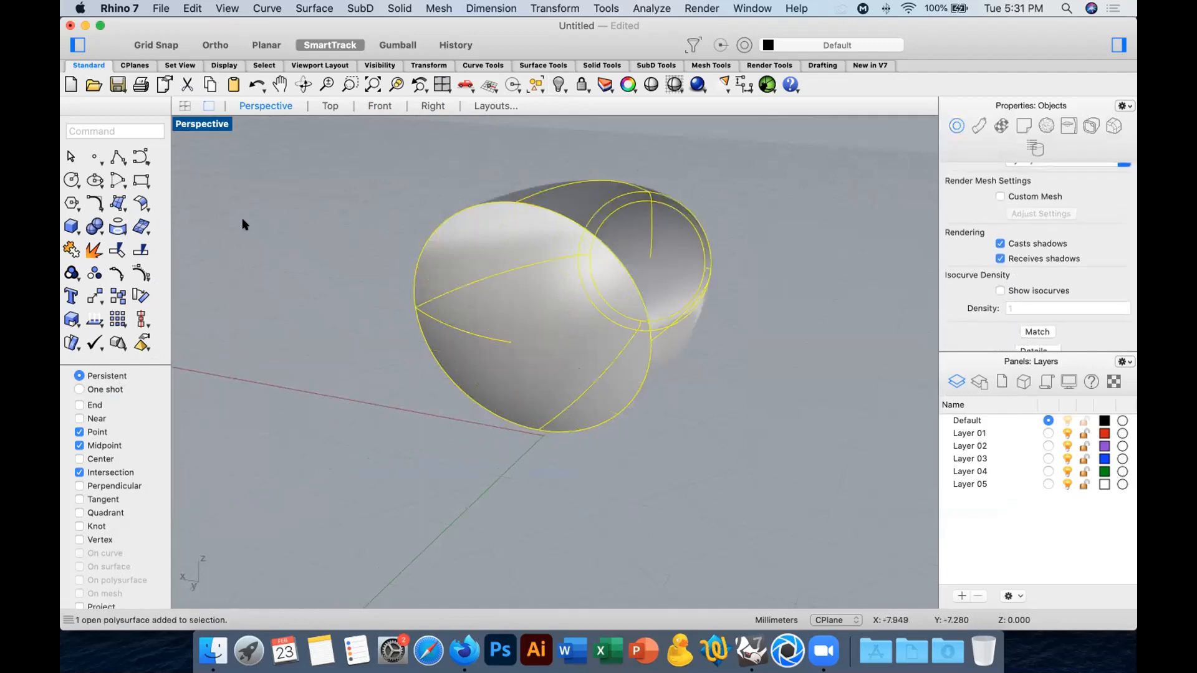
{"action": "key", "text": "super+j"}
{"action": "left_click", "coordinate": [329, 369]}
Fillet all edges where the large-end cap meets the body with a 2 mm radius.
{"action": "right_click_drag", "start_coordinate": [329, 368], "coordinate": [504, 391]}
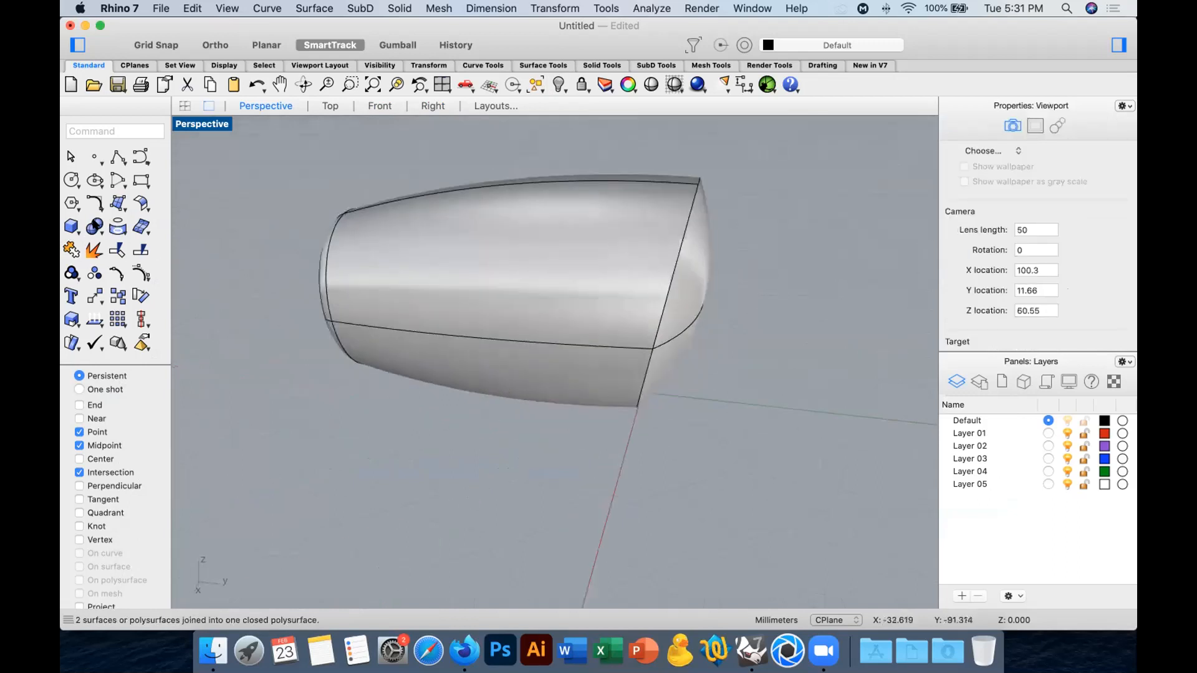
{"action": "left_click", "coordinate": [97, 228]}
{"action": "left_click", "coordinate": [207, 437]}
{"action": "left_click", "coordinate": [661, 326]}
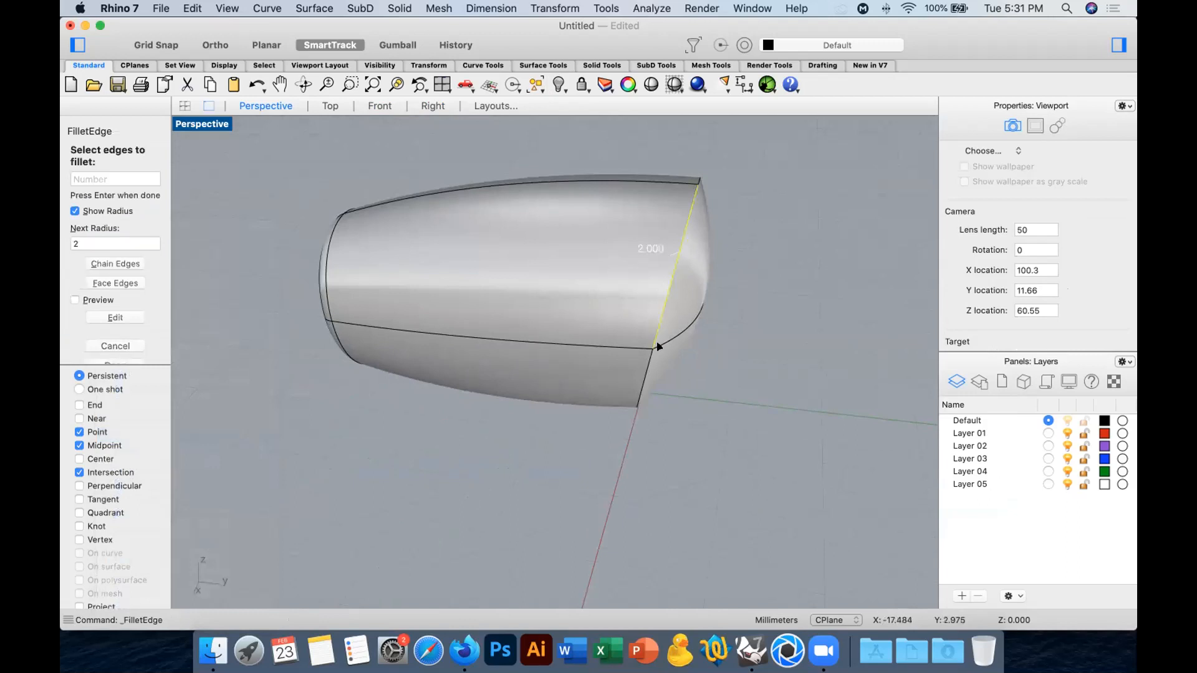
{"action": "left_click", "coordinate": [649, 359]}
{"action": "left_click", "coordinate": [129, 264]}
{"action": "right_click_drag", "start_coordinate": [726, 243], "coordinate": [580, 261]}
{"action": "left_click", "coordinate": [570, 268]}
{"action": "key", "text": "Return"}
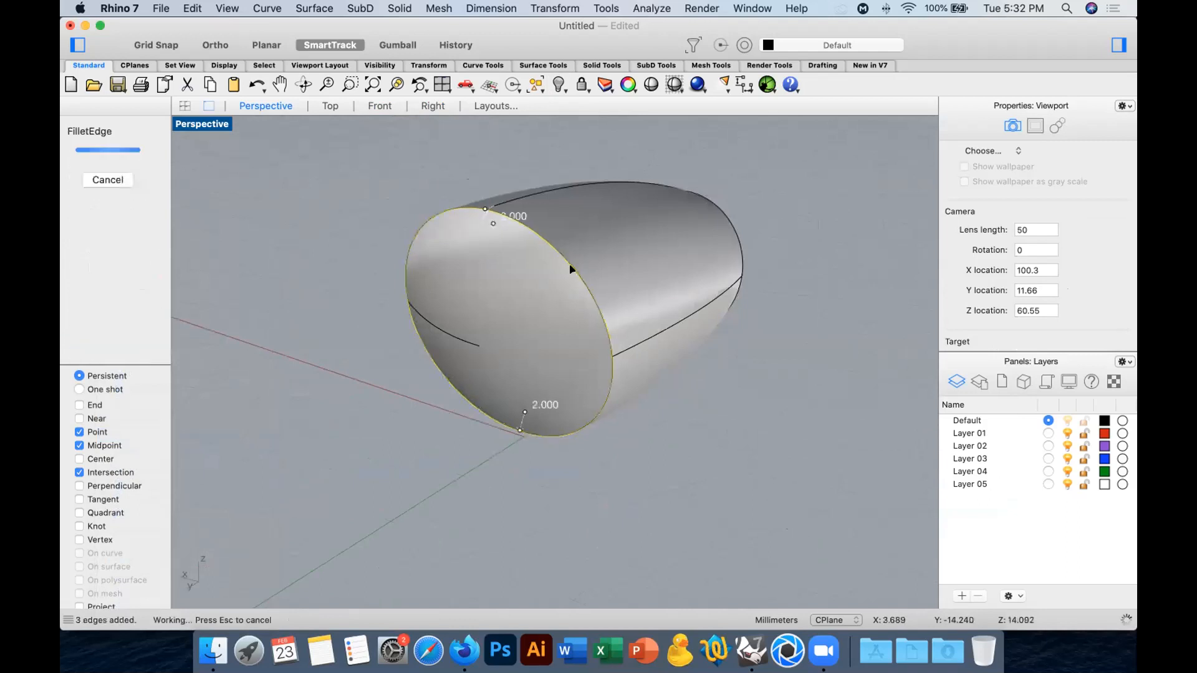
Examine the capped and filleted body from several sides, using the Shade preview.
{"action": "right_click_drag", "start_coordinate": [569, 265], "coordinate": [694, 252]}
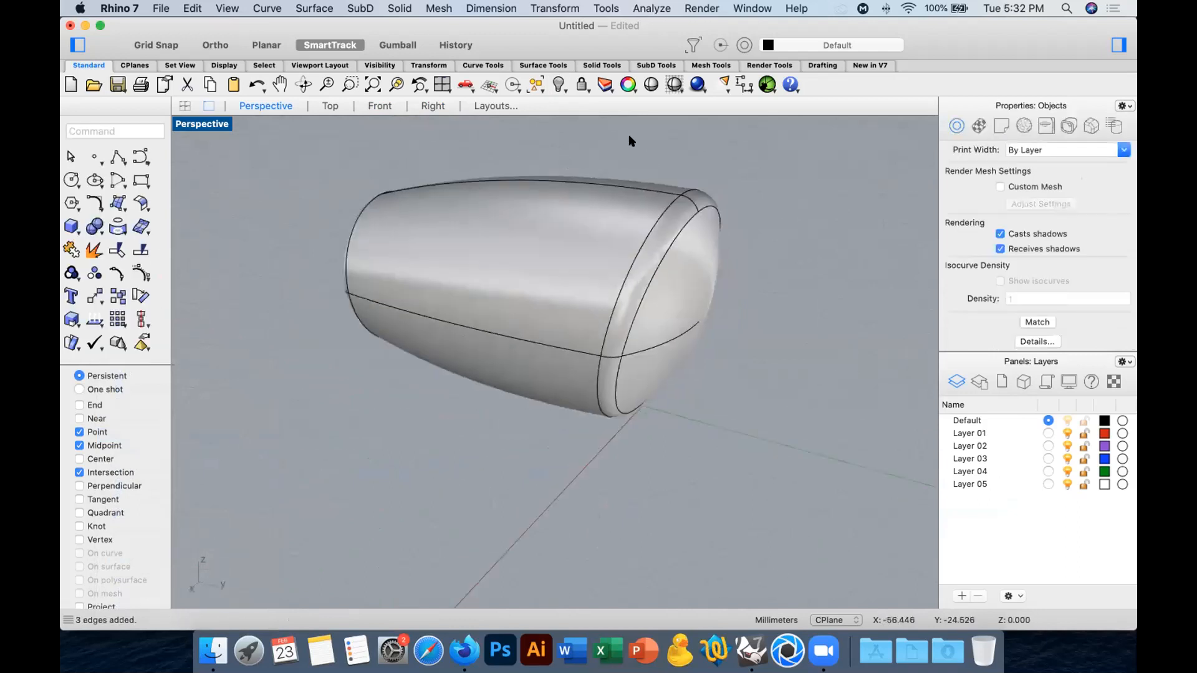
{"action": "left_click", "coordinate": [650, 84]}
{"action": "mouse_move", "coordinate": [542, 254]}
{"action": "right_mouse_down"}
{"action": "mouse_move", "coordinate": [783, 217]}
{"action": "mouse_move", "coordinate": [786, 165]}
{"action": "mouse_move", "coordinate": [735, 235]}
{"action": "mouse_move", "coordinate": [505, 257]}
{"action": "mouse_move", "coordinate": [708, 272]}
{"action": "mouse_move", "coordinate": [751, 310]}
{"action": "mouse_move", "coordinate": [637, 302]}
{"action": "mouse_move", "coordinate": [457, 315]}
{"action": "right_mouse_up"}
{"action": "key", "text": "Escape"}
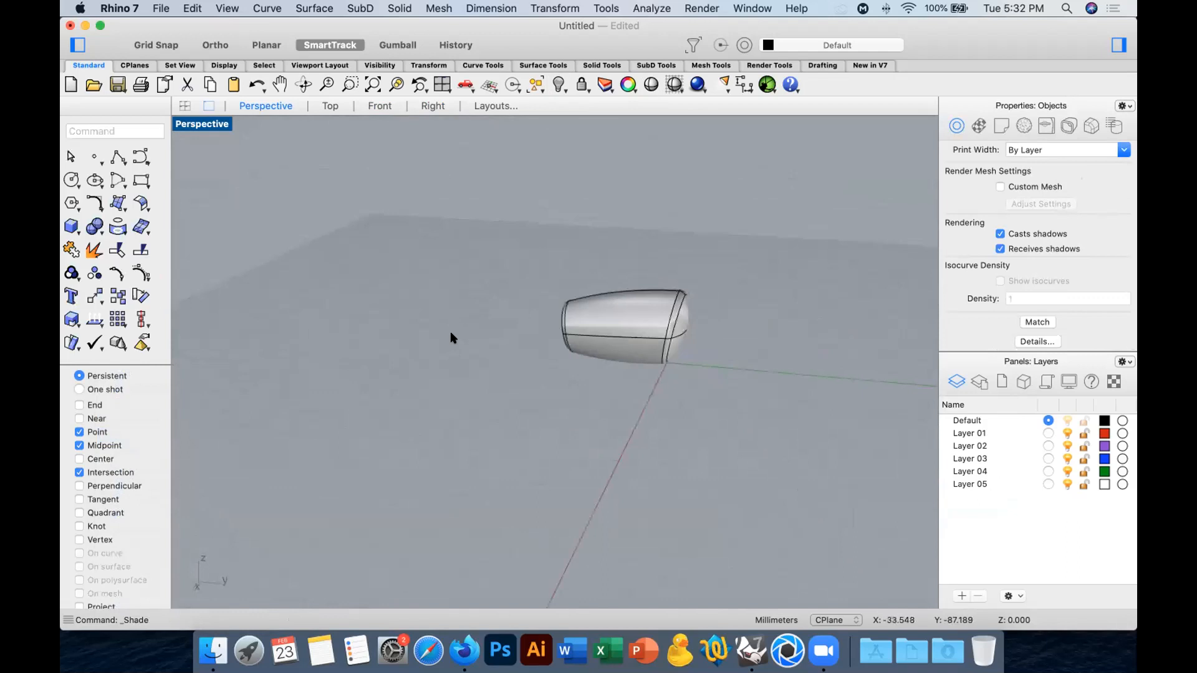
{"action": "mouse_move", "coordinate": [680, 336]}
{"action": "right_mouse_down"}
{"action": "mouse_move", "coordinate": [659, 301]}
{"action": "mouse_move", "coordinate": [680, 316]}
{"action": "right_mouse_up"}
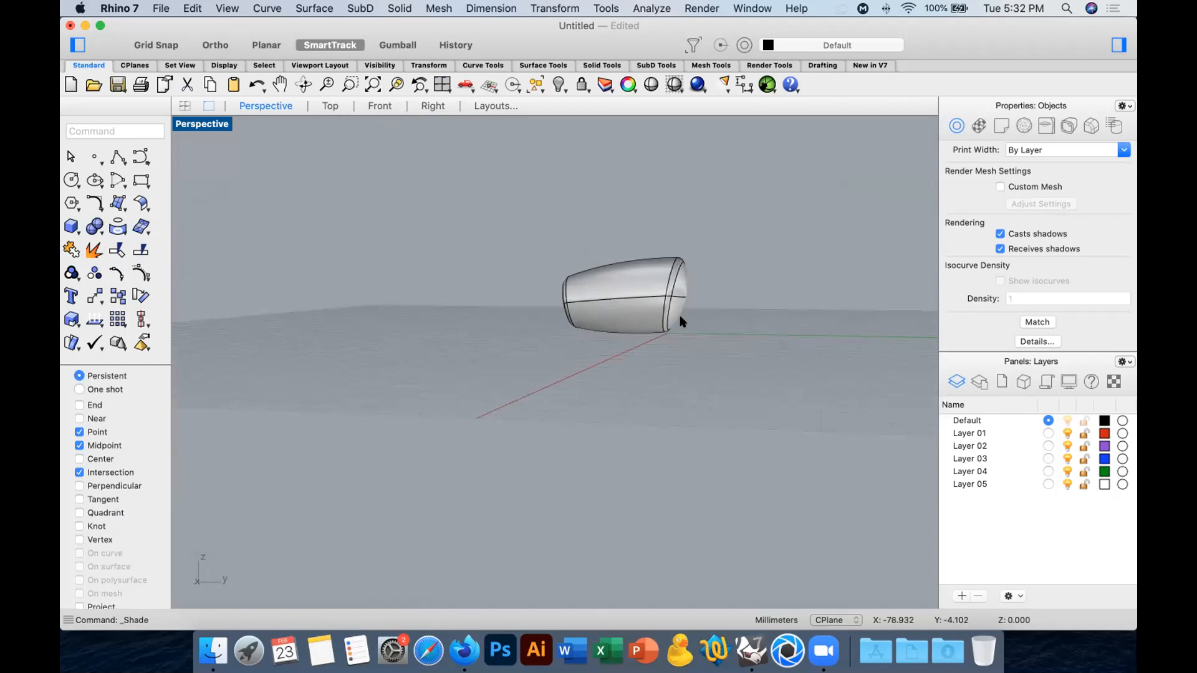
{"action": "right_click_drag", "start_coordinate": [680, 321], "coordinate": [736, 323]}
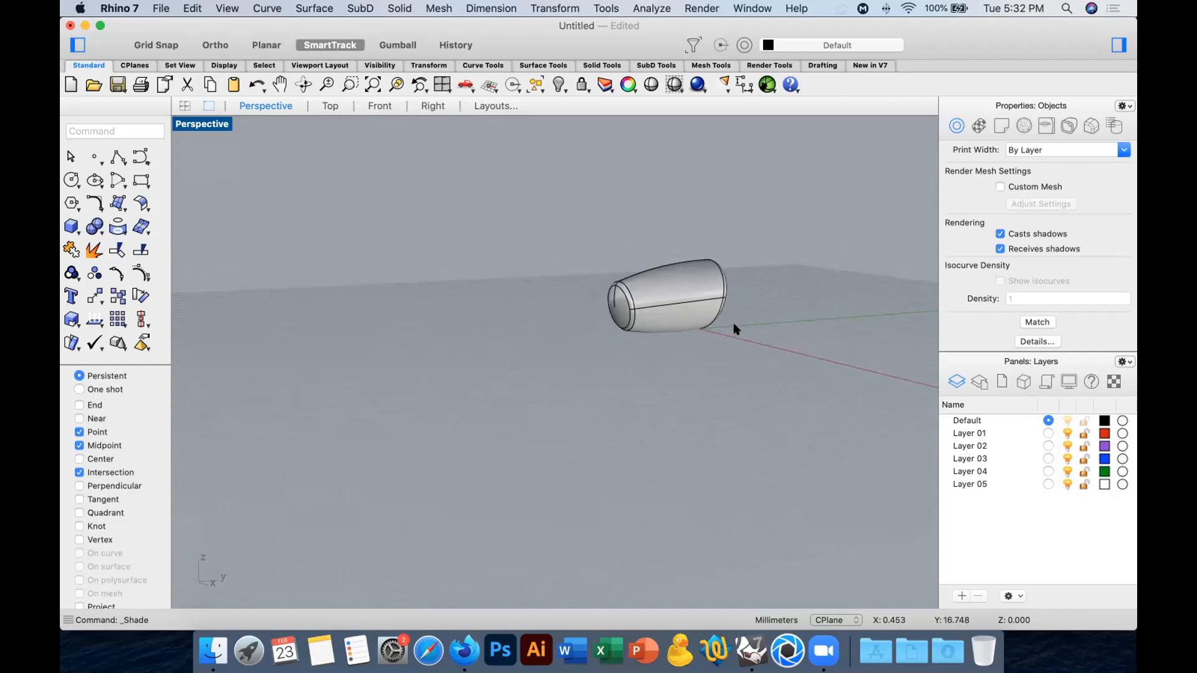
{"action": "right_click_drag", "start_coordinate": [727, 334], "coordinate": [680, 337]}
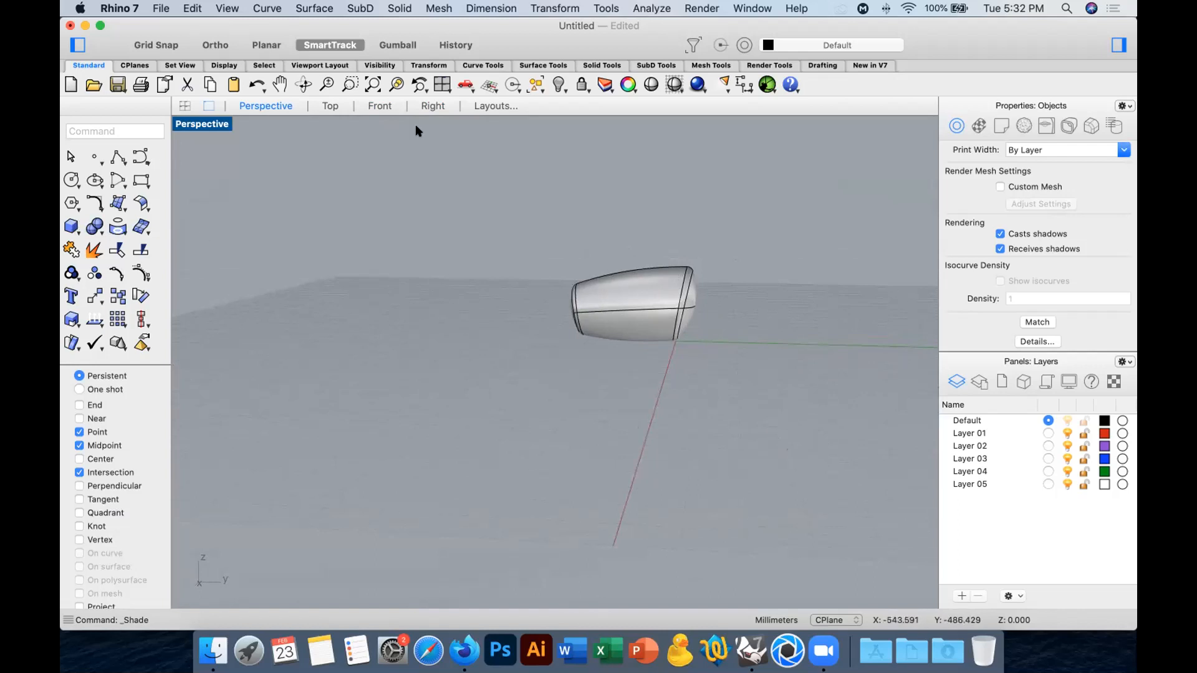
Draw a degree 3 control-point curve in the Right view as a vessel half-profile with a narrow neck, wide belly and flat base.
{"action": "left_click", "coordinate": [382, 107]}
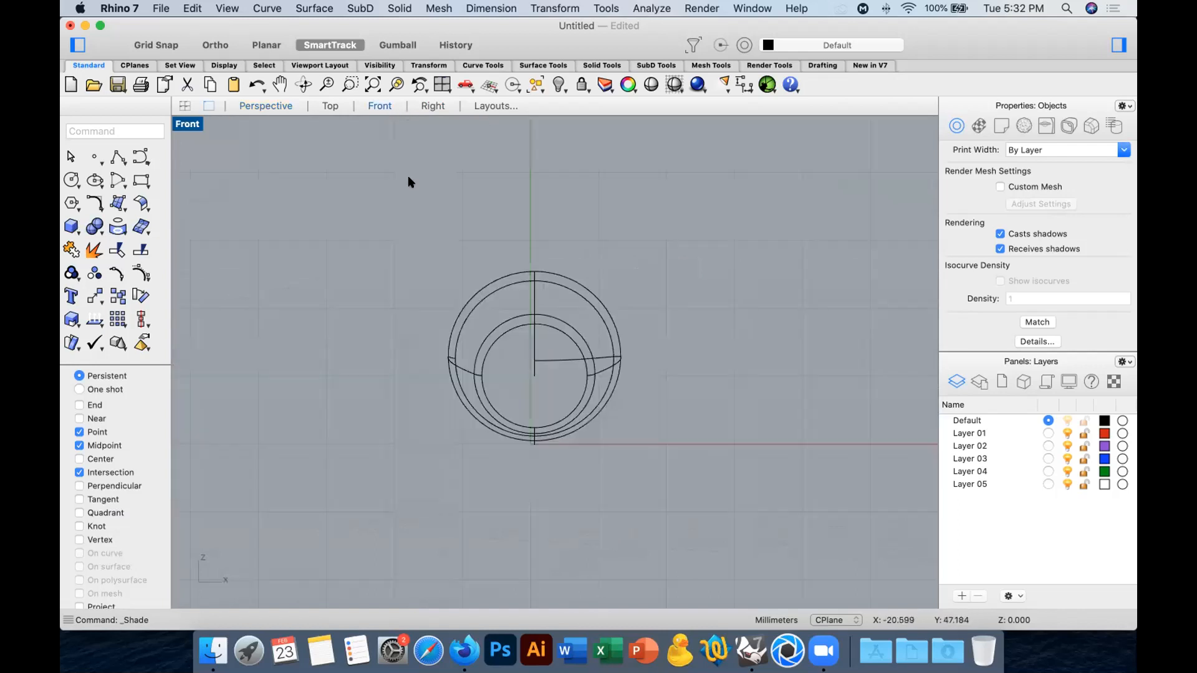
{"action": "left_click", "coordinate": [434, 106]}
{"action": "scroll", "coordinate": [631, 278], "scroll_direction": "down", "scroll_amount": 5}
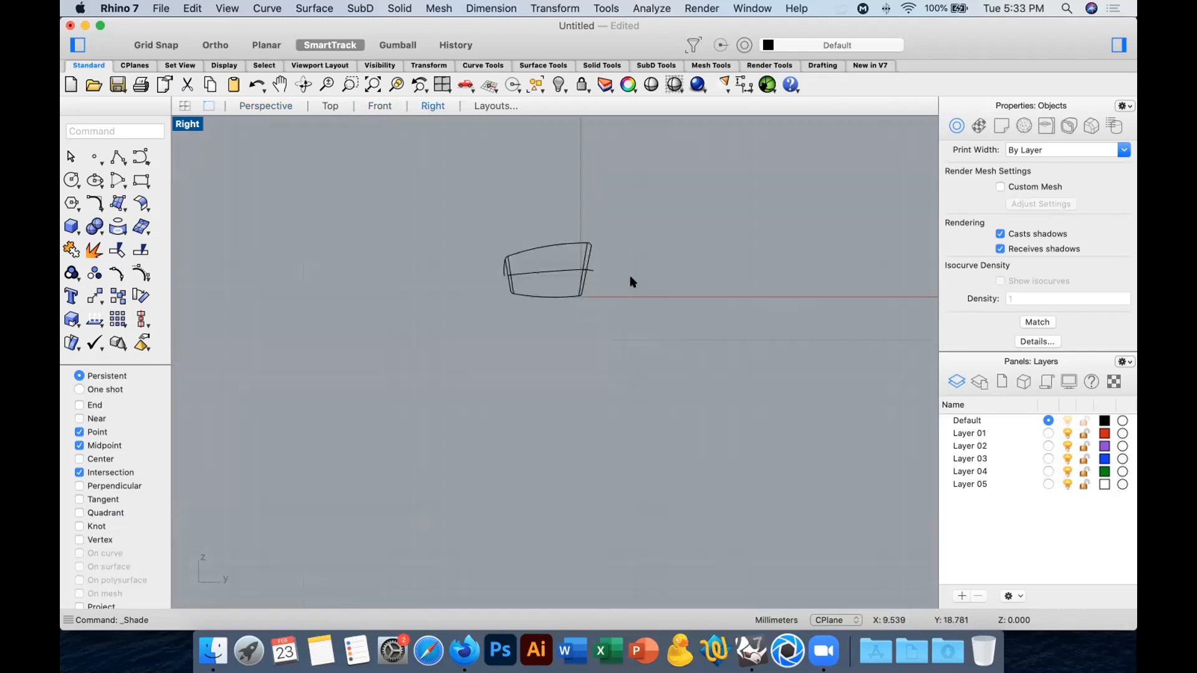
{"action": "left_click", "coordinate": [131, 154]}
{"action": "scroll", "coordinate": [598, 257], "scroll_direction": "down", "scroll_amount": 2}
{"action": "left_click", "coordinate": [586, 240]}
{"action": "left_click", "coordinate": [584, 297]}
{"action": "left_click", "coordinate": [555, 323]}
{"action": "left_click", "coordinate": [532, 344]}
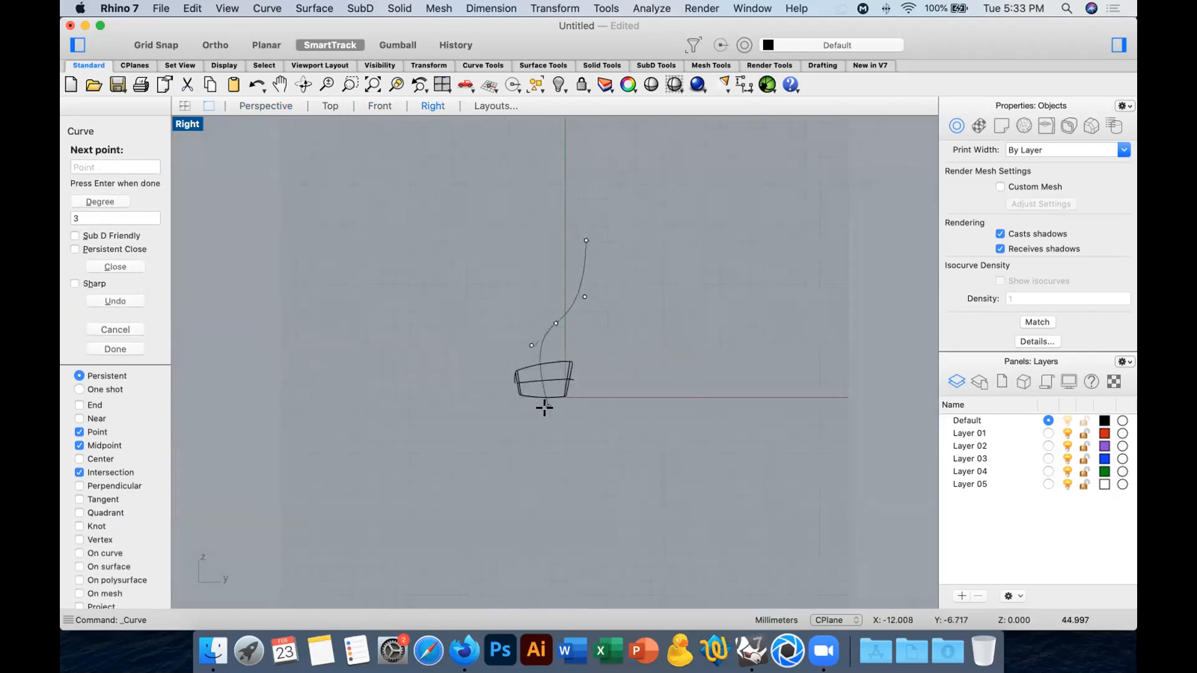
{"action": "left_click", "coordinate": [595, 412]}
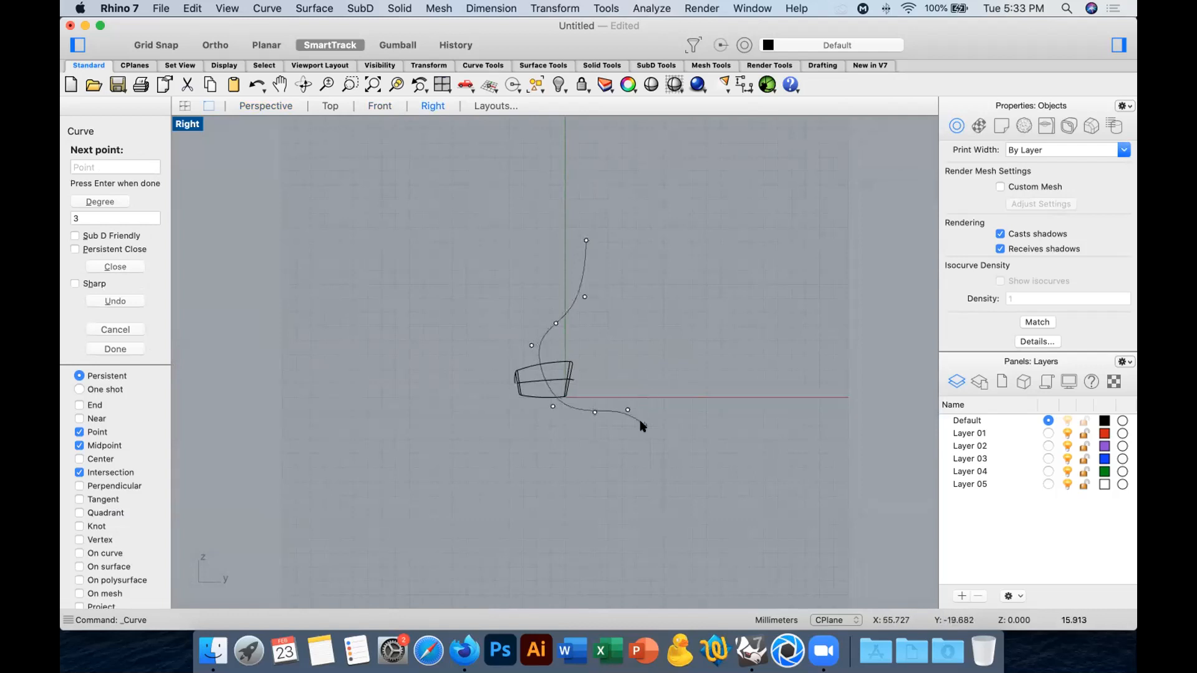
{"action": "key", "text": "Return"}
Revolve the profile curve a full circle as a surface around a vertical axis through its base end, and delete the profile curve.
{"action": "type", "text": "revolve"}
{"action": "key", "text": "Return"}
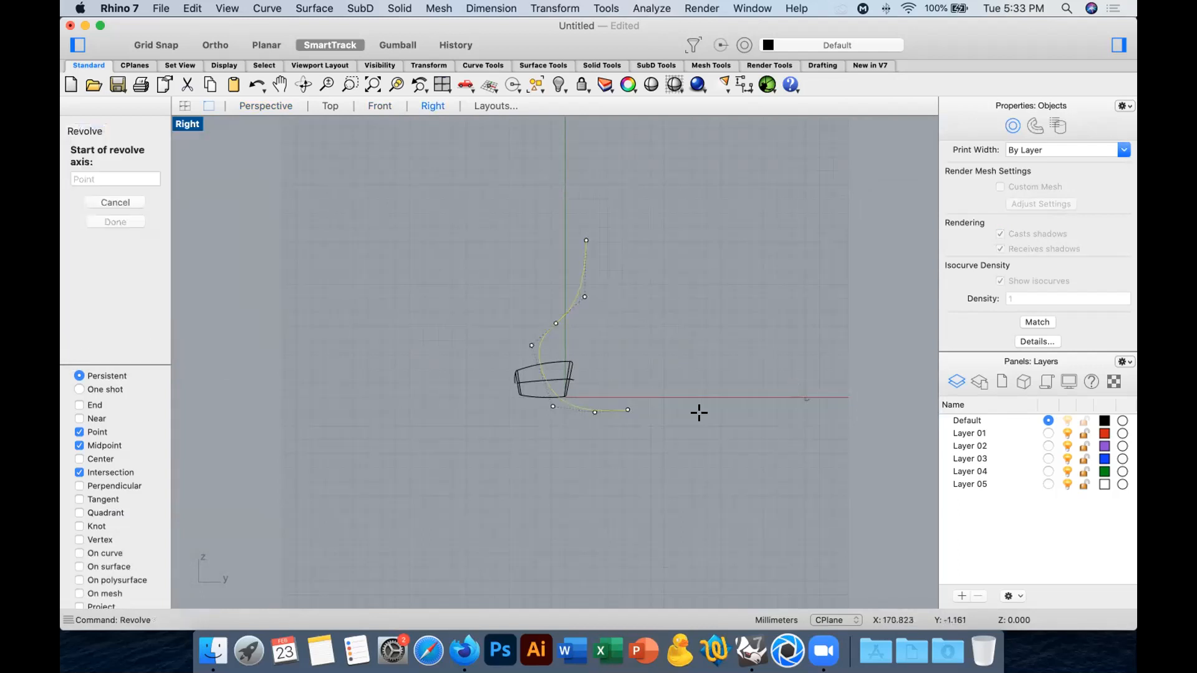
{"action": "left_click", "coordinate": [627, 409]}
{"action": "left_click", "coordinate": [656, 157]}
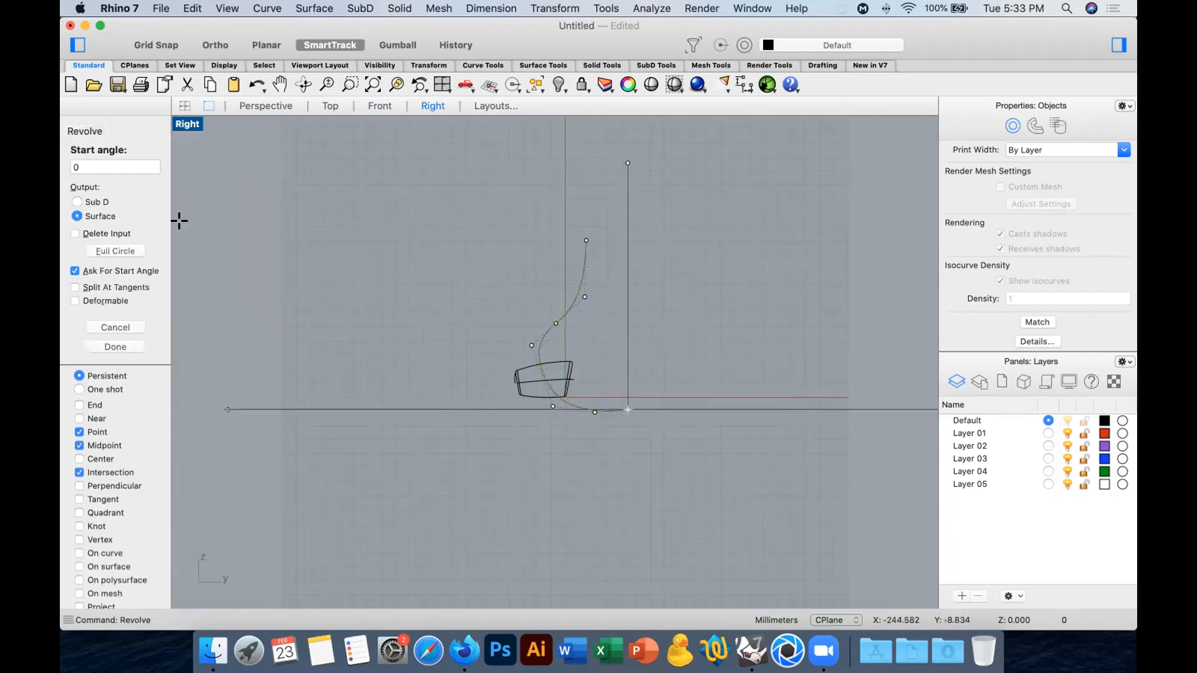
{"action": "left_click", "coordinate": [135, 244]}
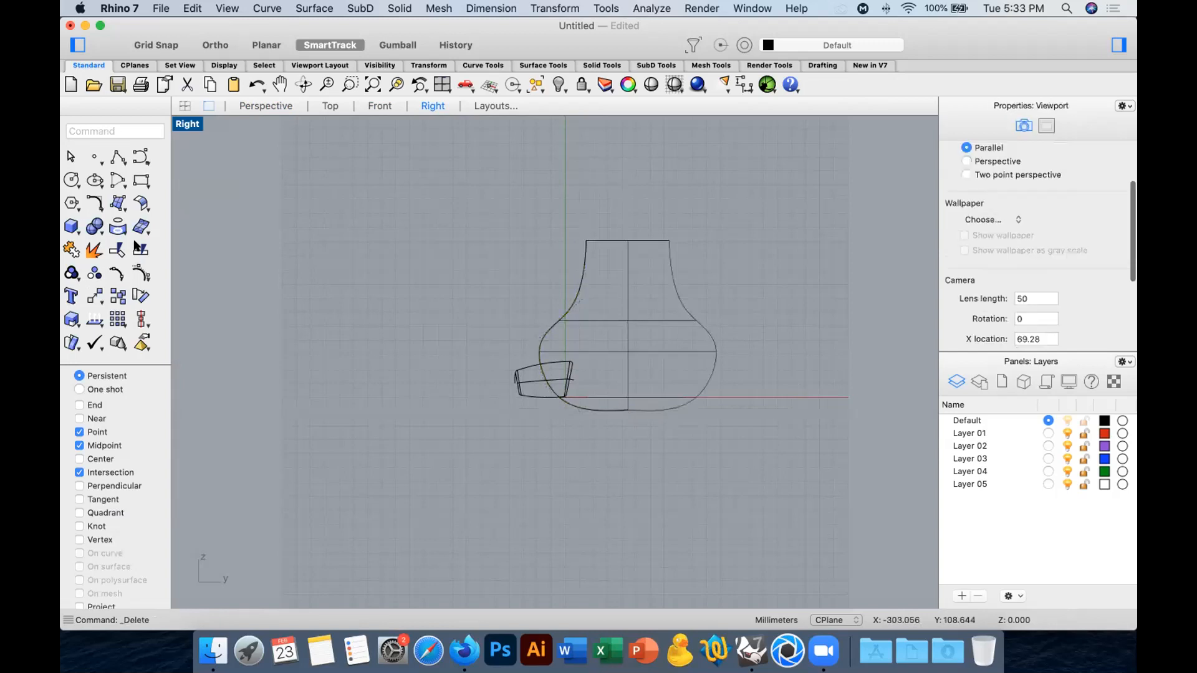
Cap the open neck of the revolved vessel to make it a closed solid.
{"action": "left_click_drag", "start_coordinate": [748, 243], "coordinate": [482, 306]}
{"action": "type", "text": "cap"}
{"action": "key", "text": "Return"}
Enable the End snap and scale the vessel down uniformly about the centre of its base in the Perspective view.
{"action": "left_click", "coordinate": [268, 106]}
{"action": "right_click_drag", "start_coordinate": [700, 320], "coordinate": [734, 334]}
{"action": "left_click", "coordinate": [648, 324]}
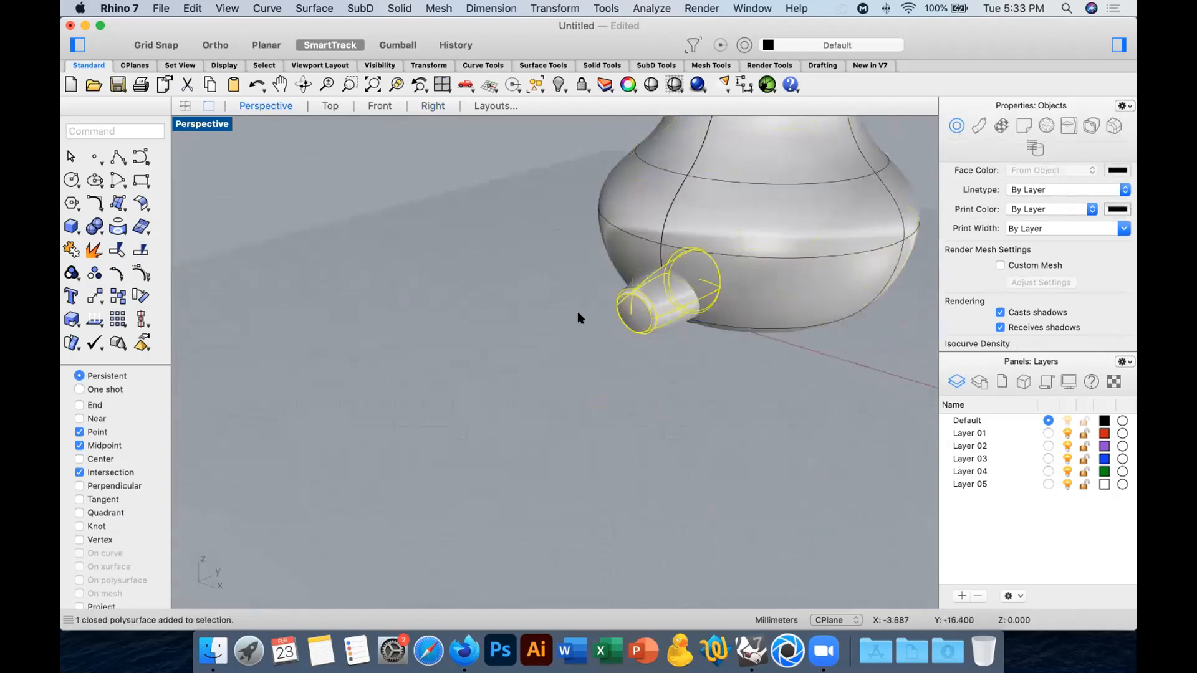
{"action": "left_click", "coordinate": [735, 185]}
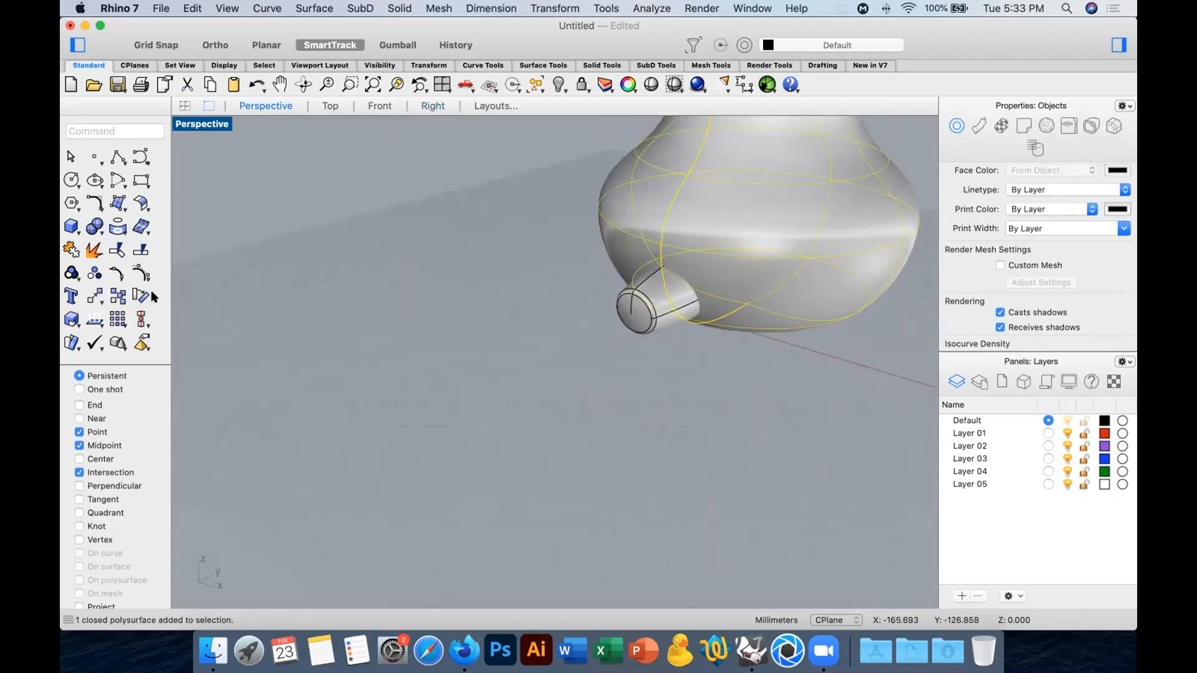
{"action": "left_click", "coordinate": [76, 309]}
{"action": "right_click_drag", "start_coordinate": [719, 374], "coordinate": [728, 349]}
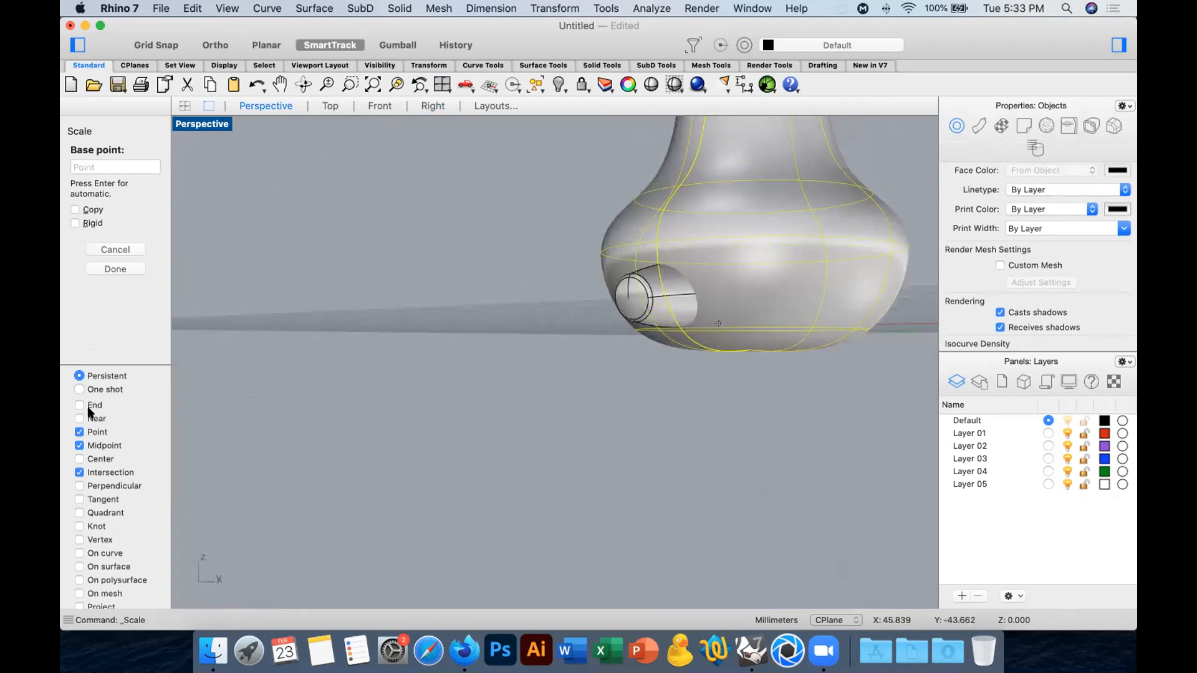
{"action": "left_click", "coordinate": [745, 342]}
{"action": "right_click_drag", "start_coordinate": [751, 382], "coordinate": [802, 446]}
{"action": "left_click", "coordinate": [829, 412]}
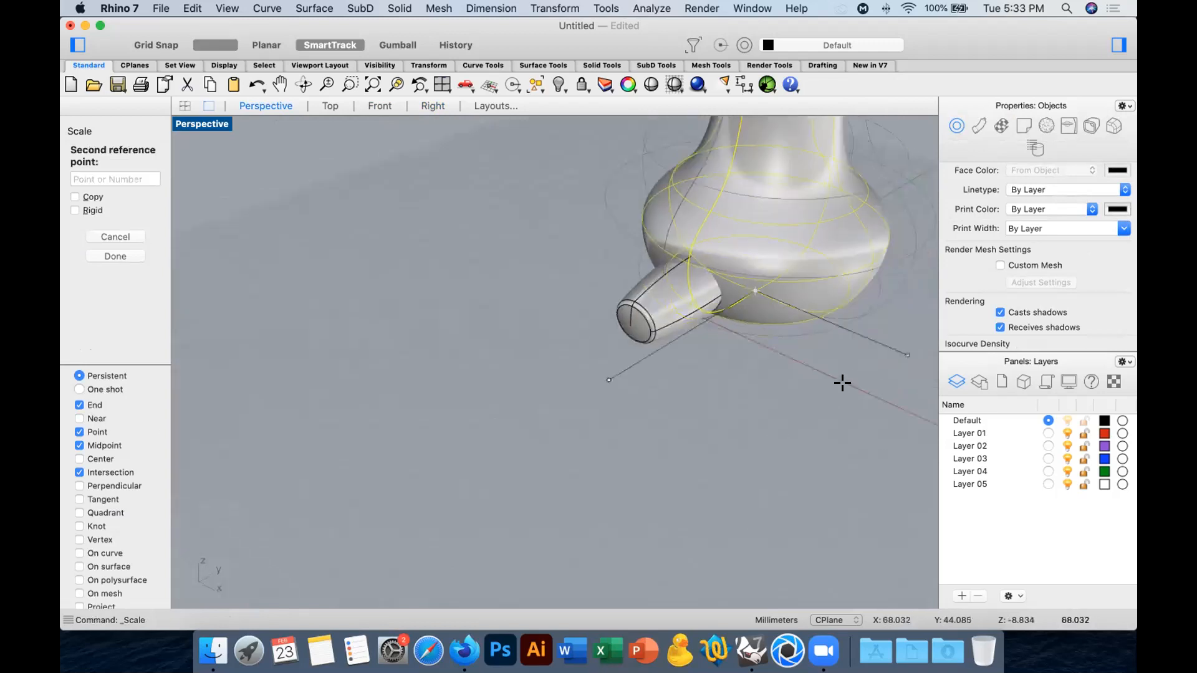
{"action": "left_click", "coordinate": [810, 387]}
{"action": "key", "text": "Escape"}
Drag the tapered body toward the vessel and rotate it in the Top view about its wide end, so the narrow end points away from the belly.
{"action": "left_click_drag", "start_coordinate": [668, 297], "coordinate": [792, 337]}
{"action": "right_click_drag", "start_coordinate": [791, 336], "coordinate": [705, 354]}
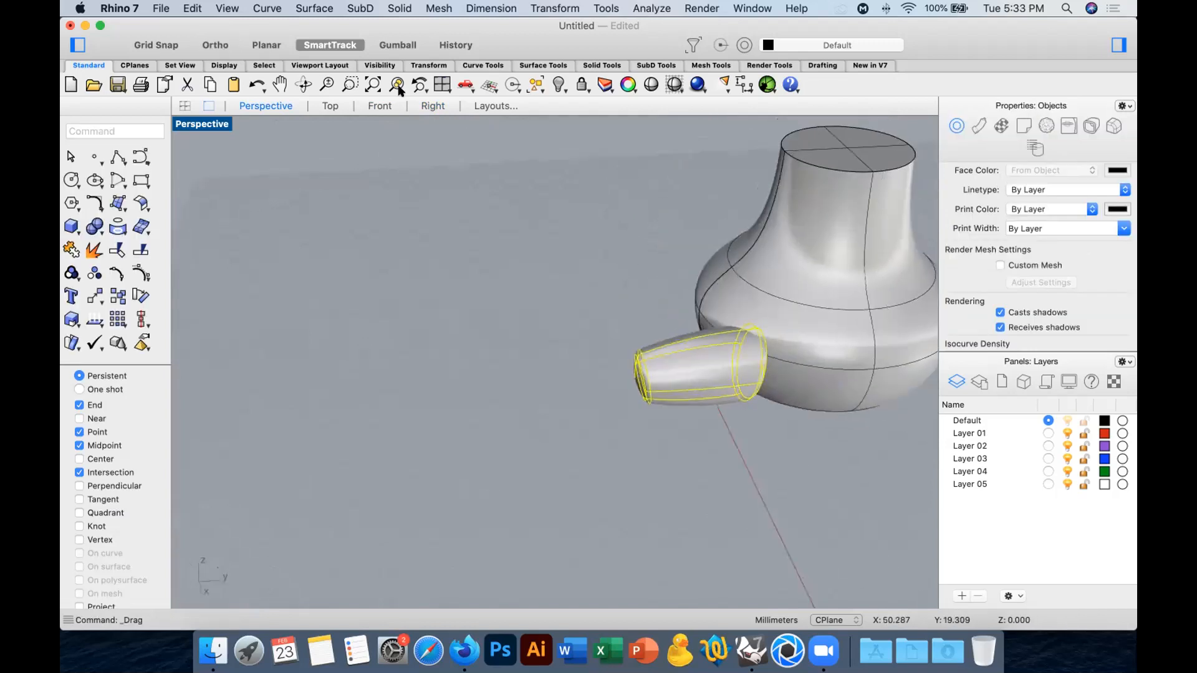
{"action": "left_click", "coordinate": [329, 106]}
{"action": "left_click", "coordinate": [142, 293]}
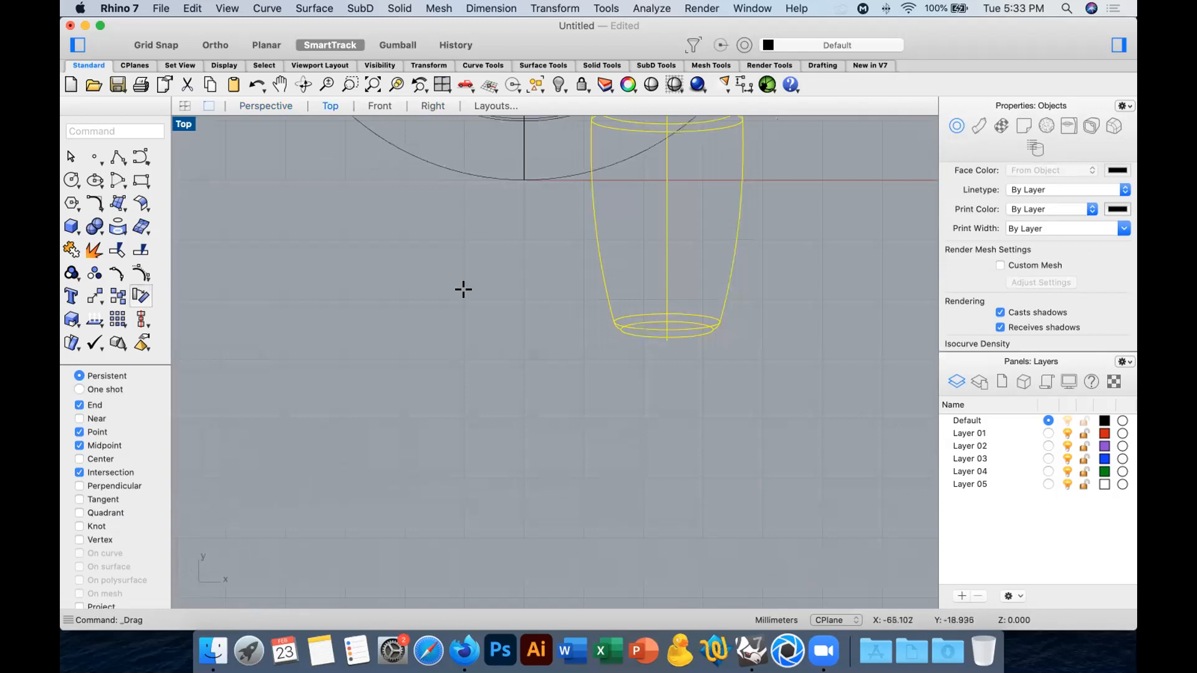
{"action": "scroll", "coordinate": [630, 275], "scroll_direction": "down", "scroll_amount": 3}
{"action": "left_click", "coordinate": [644, 195]}
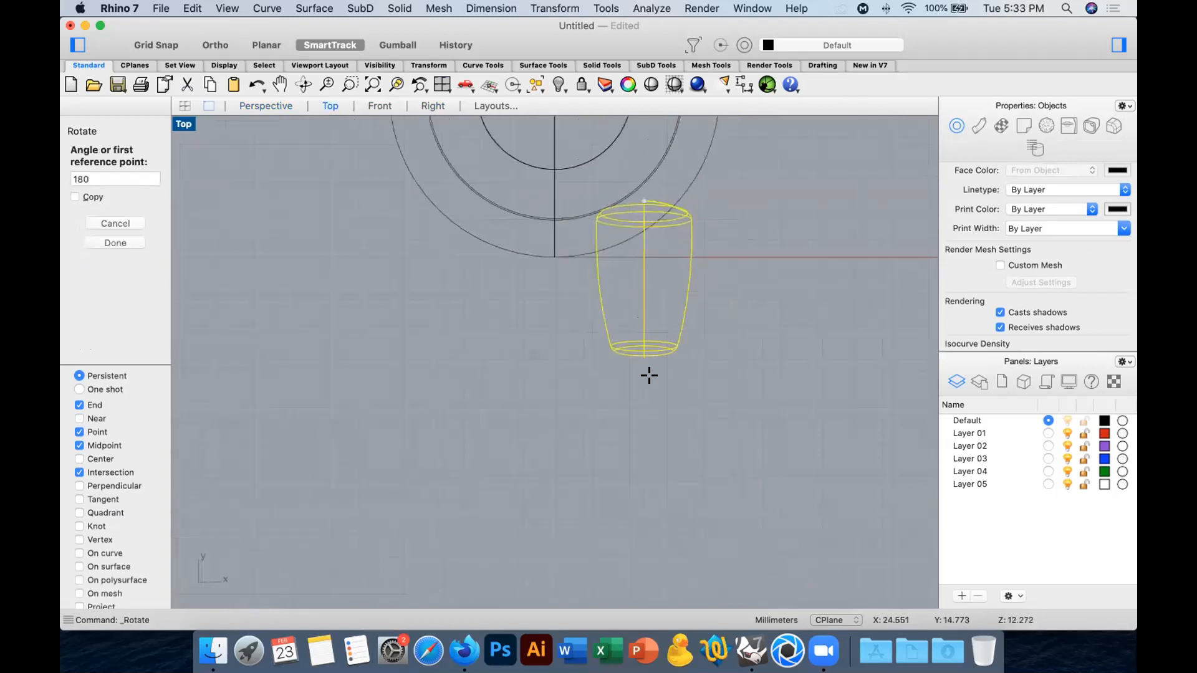
{"action": "left_click", "coordinate": [770, 427]}
{"action": "left_click", "coordinate": [861, 344]}
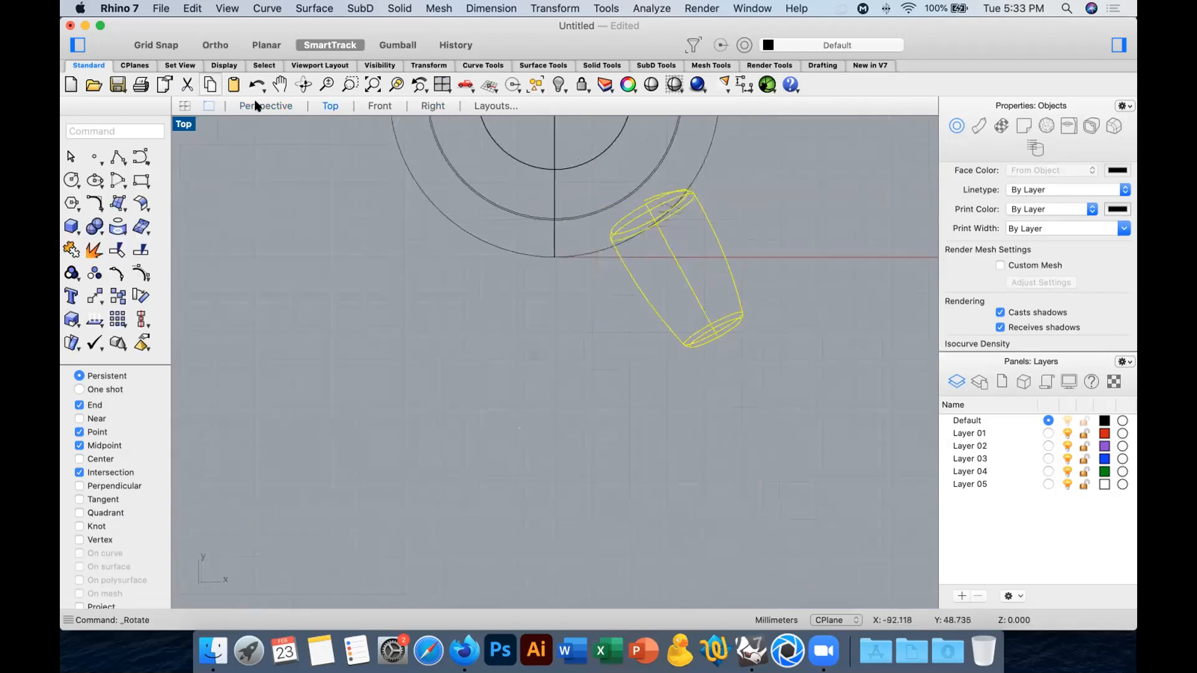
Turn on the Gumball and move the tapered body so its wide end is embedded in the vessel's lower belly.
{"action": "left_click", "coordinate": [257, 106]}
{"action": "left_click", "coordinate": [508, 342]}
{"action": "right_click_drag", "start_coordinate": [508, 341], "coordinate": [548, 320]}
{"action": "left_click", "coordinate": [545, 319]}
{"action": "left_click", "coordinate": [398, 45]}
{"action": "left_click_drag", "start_coordinate": [596, 304], "coordinate": [630, 308]}
{"action": "left_click", "coordinate": [543, 200]}
{"action": "right_click_drag", "start_coordinate": [655, 268], "coordinate": [592, 293]}
{"action": "scroll", "coordinate": [580, 316], "scroll_direction": "up", "scroll_amount": 5}
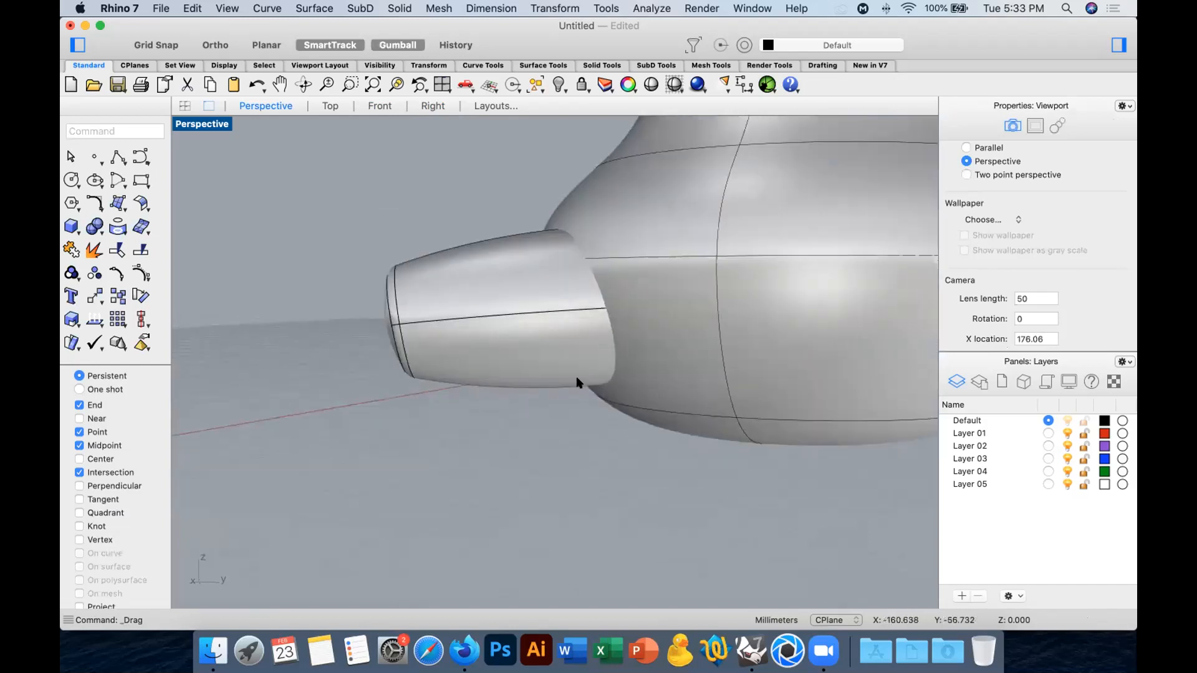
Boolean union the vessel and the tapered spout into one solid.
{"action": "scroll", "coordinate": [615, 370], "scroll_direction": "down", "scroll_amount": 5}
{"action": "left_click", "coordinate": [718, 342]}
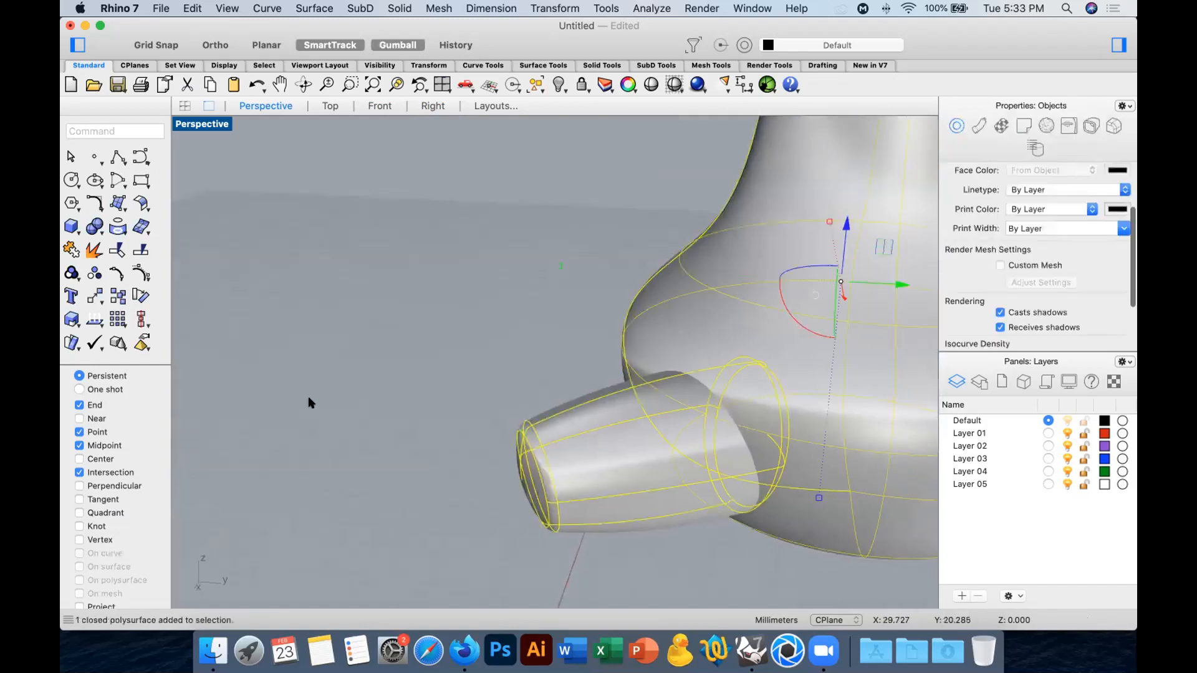
{"action": "left_click", "coordinate": [95, 226]}
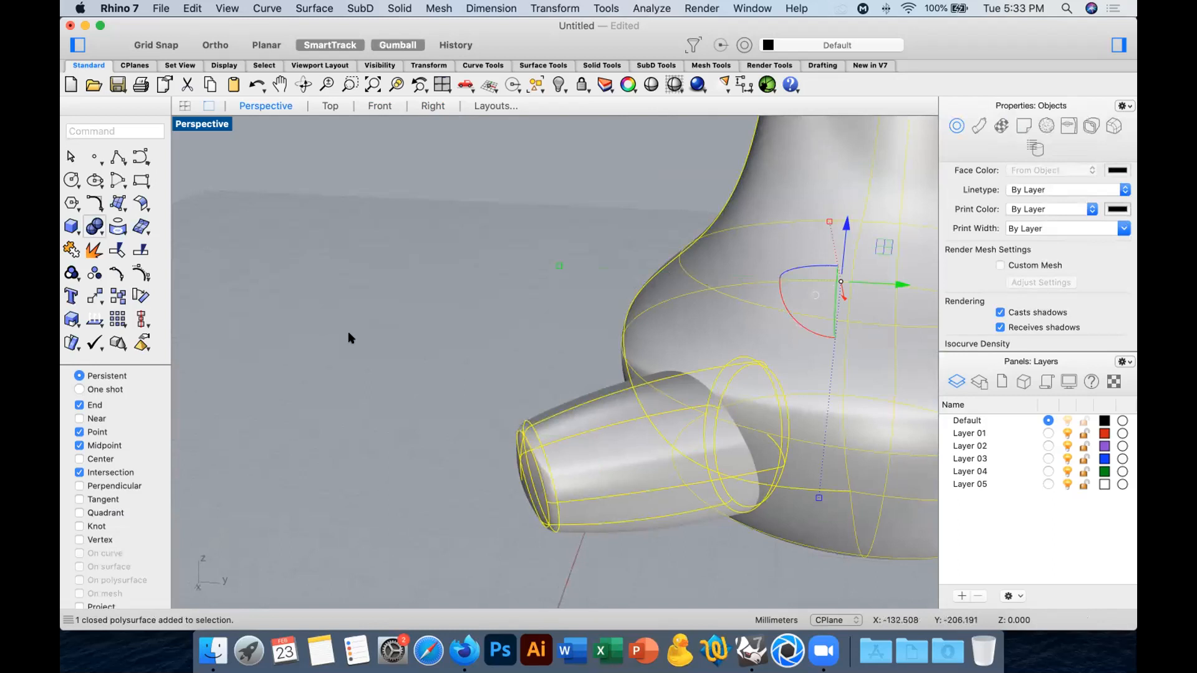
{"action": "scroll", "coordinate": [563, 372], "scroll_direction": "up", "scroll_amount": 5}
{"action": "scroll", "coordinate": [563, 372], "scroll_direction": "down", "scroll_amount": 5}
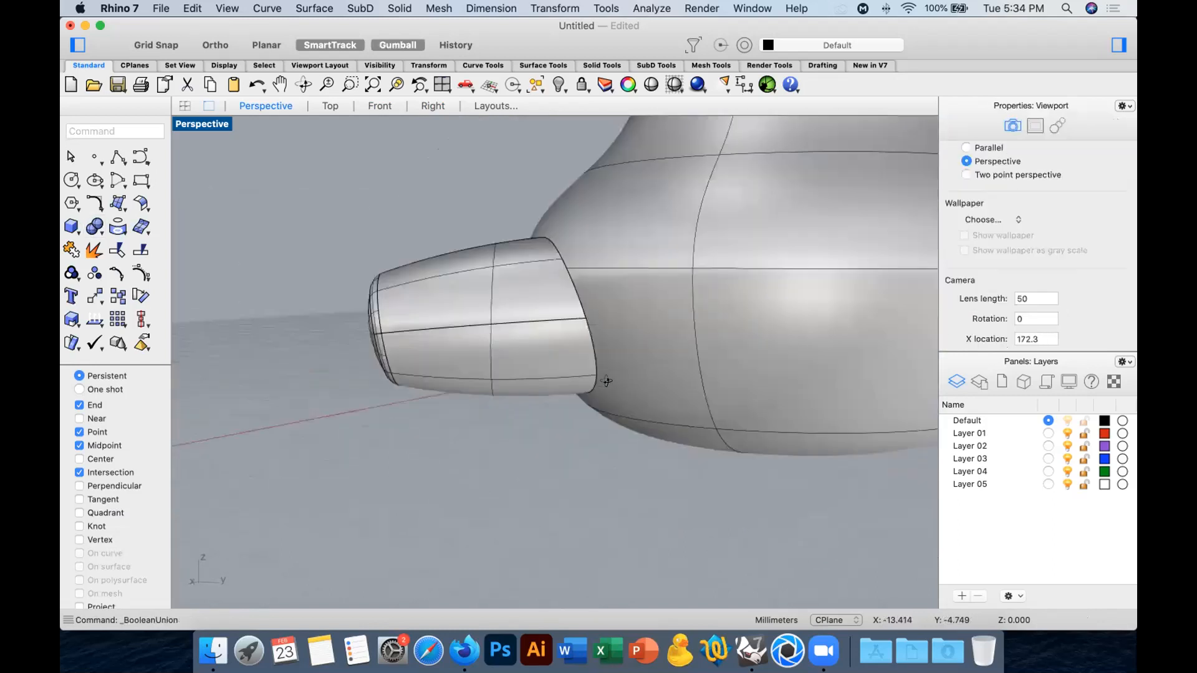
Turn off the isocurve display of the united vessel and spout.
{"action": "left_click", "coordinate": [694, 342]}
{"action": "scroll", "coordinate": [1043, 288], "scroll_direction": "down", "scroll_amount": 3}
{"action": "left_click", "coordinate": [1000, 281]}
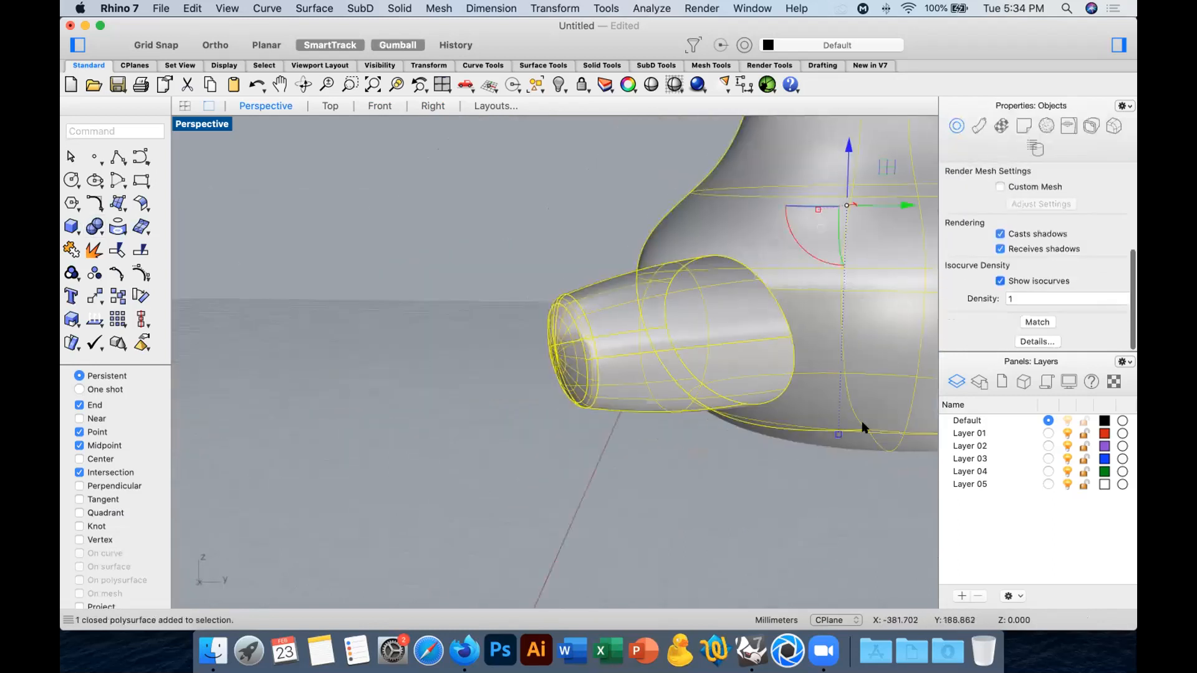
{"action": "left_click", "coordinate": [804, 467]}
{"action": "right_click_drag", "start_coordinate": [775, 387], "coordinate": [689, 333]}
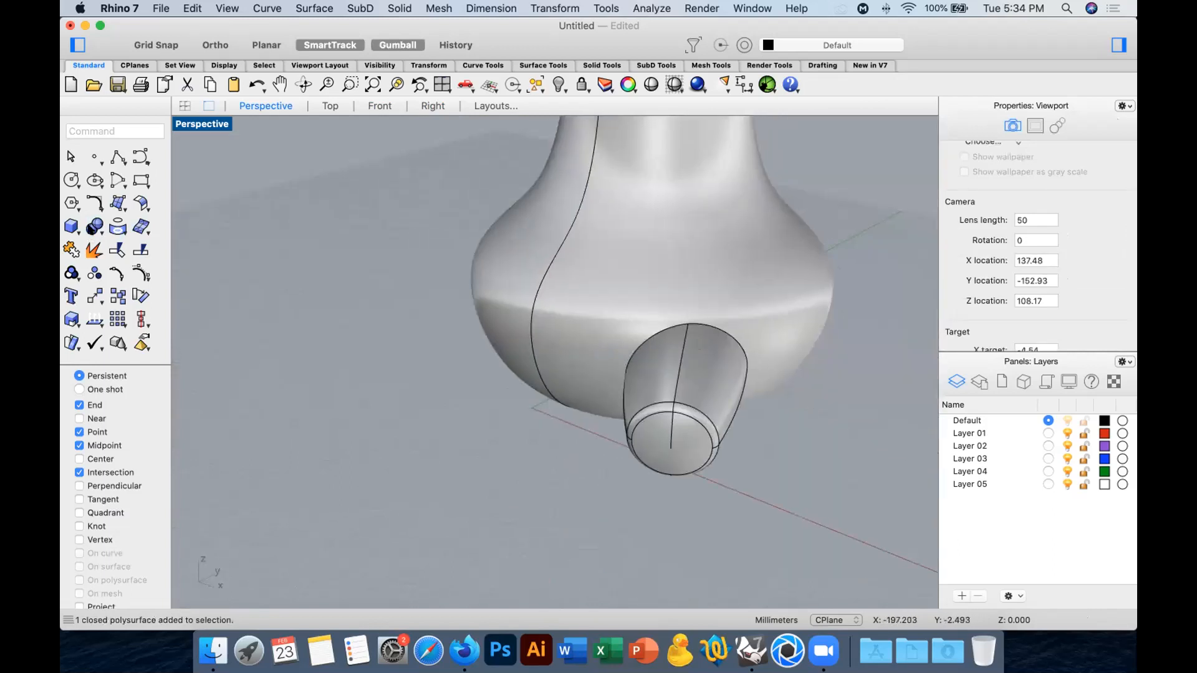
Fillet the whole chain of edges where the spout meets the vessel, using a radius of 3.
{"action": "left_click", "coordinate": [96, 227]}
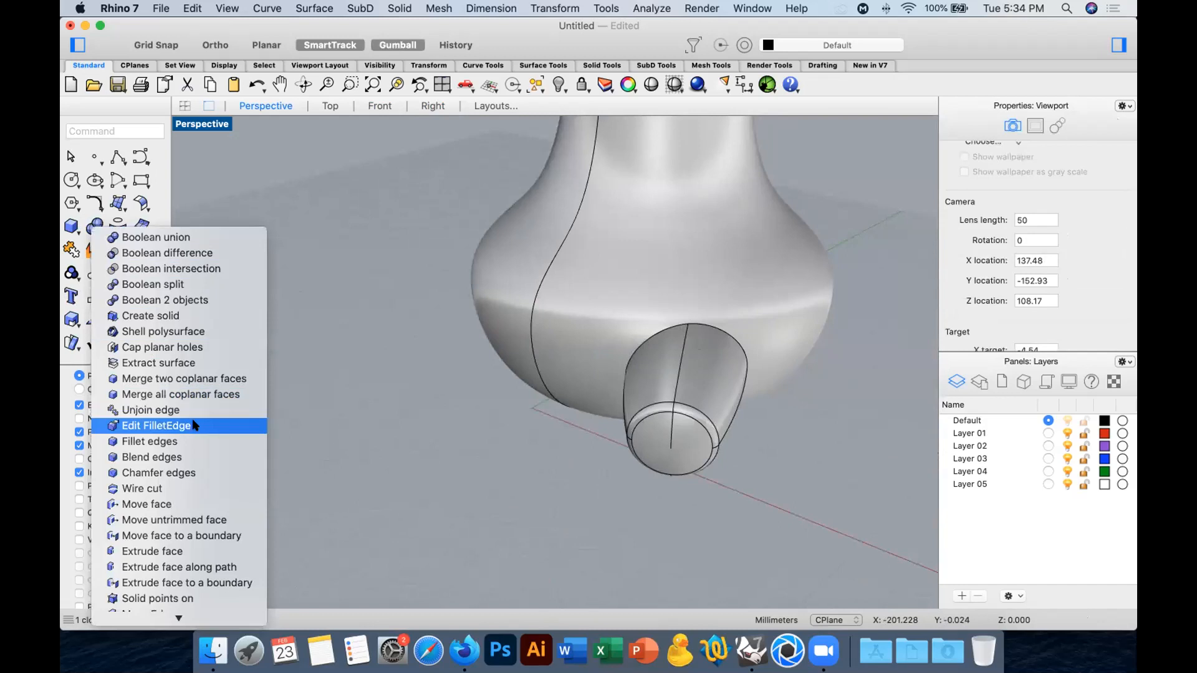
{"action": "left_click", "coordinate": [194, 441]}
{"action": "right_click_drag", "start_coordinate": [467, 405], "coordinate": [387, 395]}
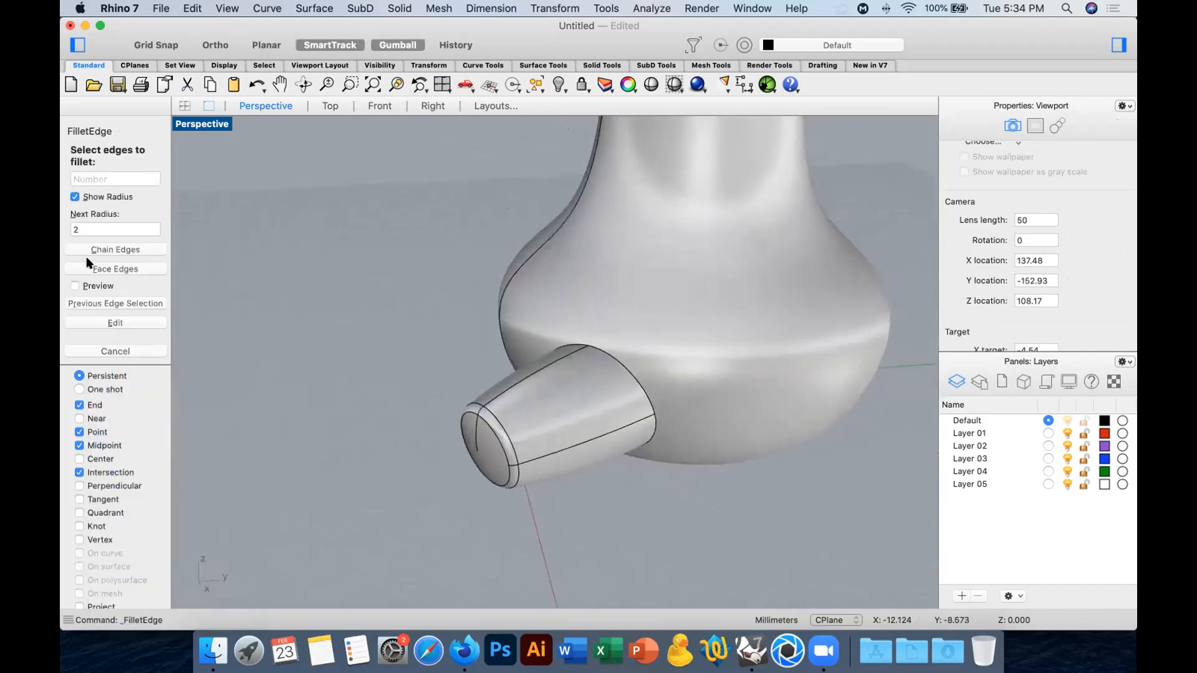
{"action": "left_click", "coordinate": [128, 230]}
{"action": "type", "text": "3"}
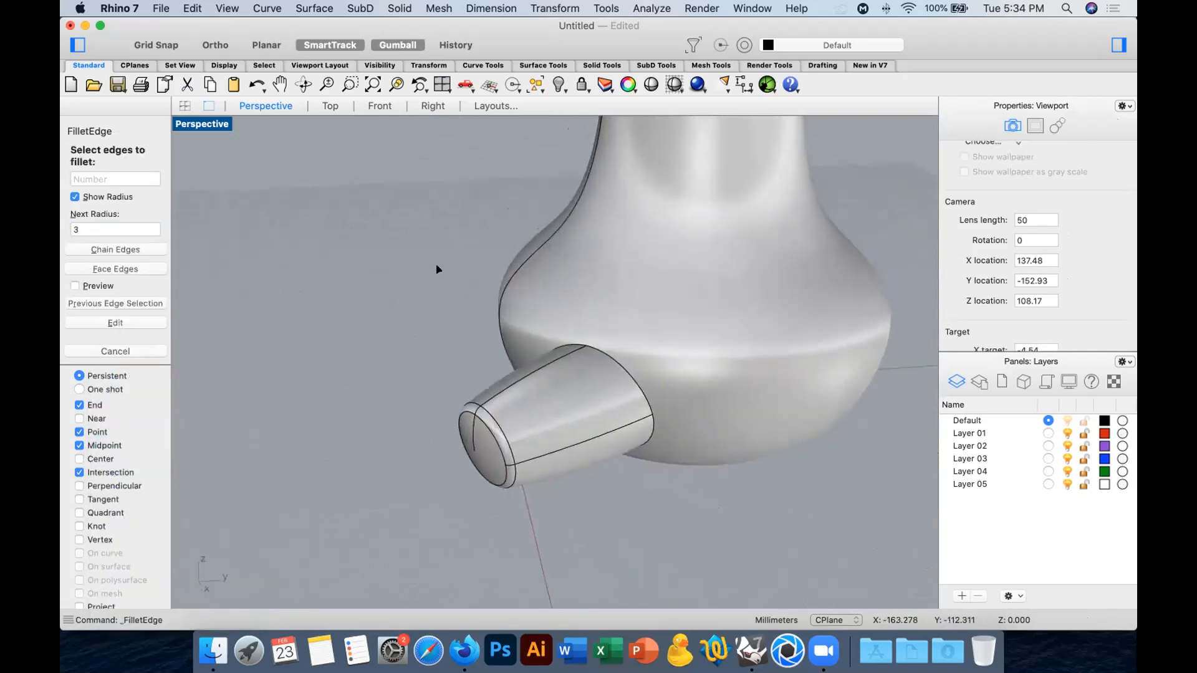
{"action": "key", "text": "Tab"}
{"action": "key", "text": "space"}
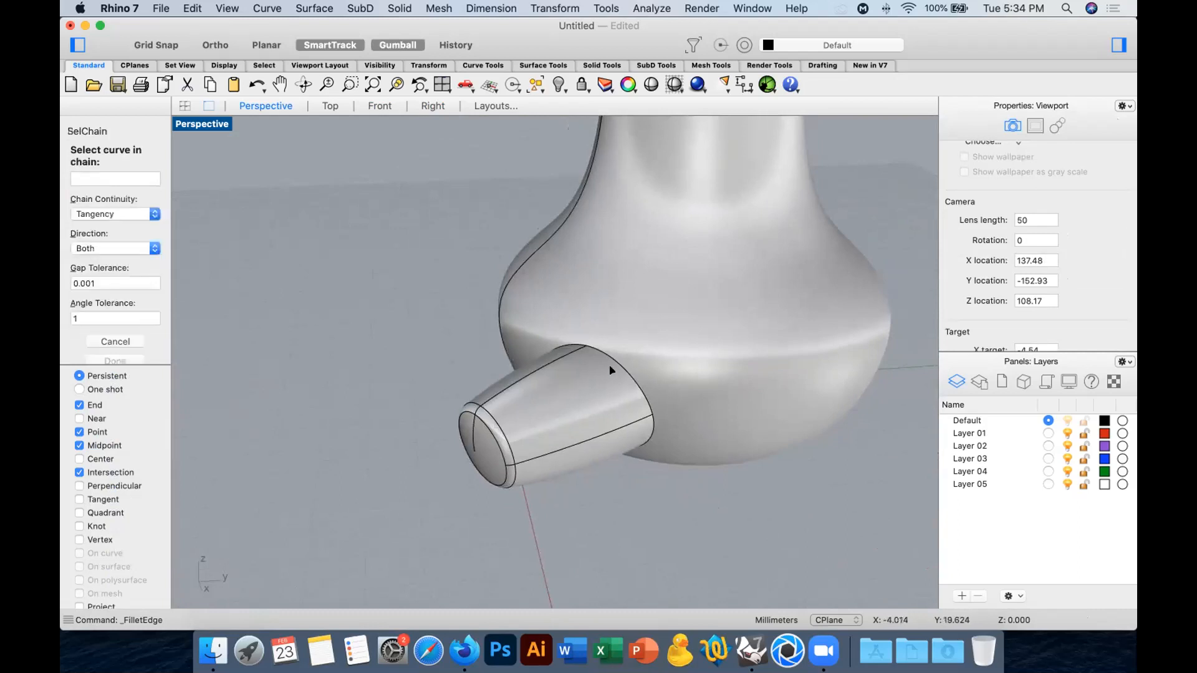
{"action": "left_click", "coordinate": [617, 366]}
{"action": "key", "text": "Return"}
{"action": "key", "text": "Return"}
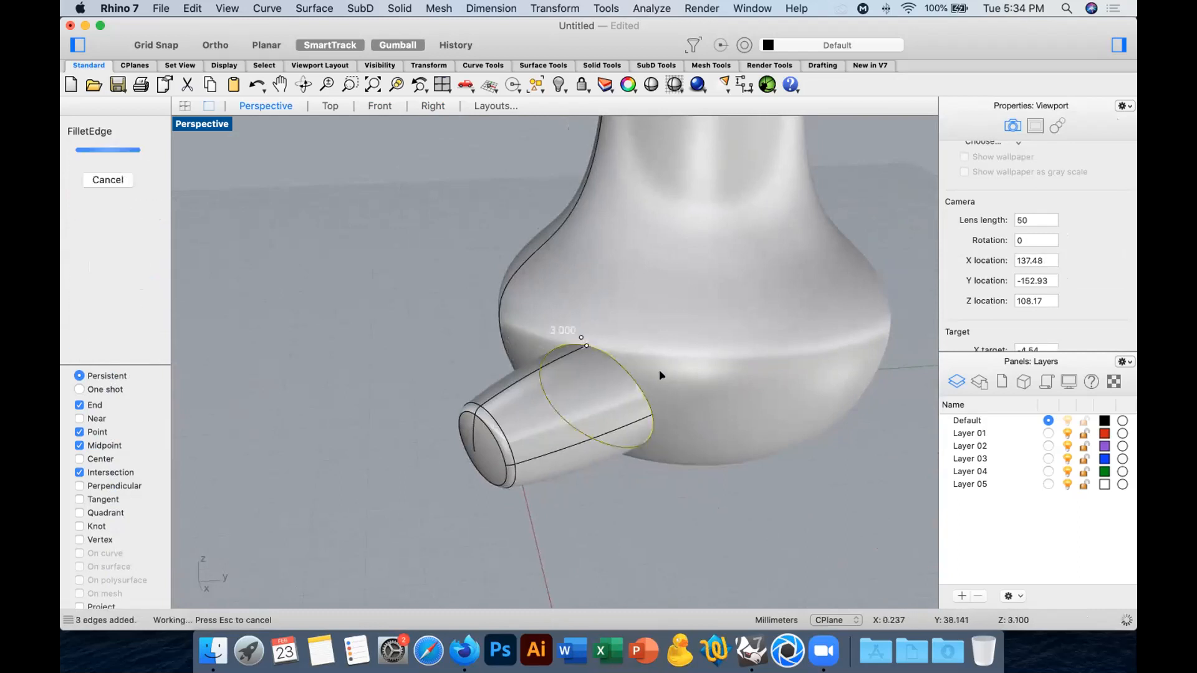
Examine the filleted joint between spout and vessel in the Shade preview without curves and wires.
{"action": "right_click_drag", "start_coordinate": [707, 497], "coordinate": [633, 443]}
{"action": "left_click", "coordinate": [651, 85]}
{"action": "mouse_move", "coordinate": [671, 292]}
{"action": "right_mouse_down"}
{"action": "mouse_move", "coordinate": [694, 281]}
{"action": "mouse_move", "coordinate": [733, 287]}
{"action": "mouse_move", "coordinate": [772, 315]}
{"action": "mouse_move", "coordinate": [841, 310]}
{"action": "mouse_move", "coordinate": [836, 353]}
{"action": "mouse_move", "coordinate": [697, 354]}
{"action": "mouse_move", "coordinate": [700, 339]}
{"action": "mouse_move", "coordinate": [726, 331]}
{"action": "mouse_move", "coordinate": [806, 338]}
{"action": "mouse_move", "coordinate": [783, 268]}
{"action": "mouse_move", "coordinate": [708, 310]}
{"action": "mouse_move", "coordinate": [711, 330]}
{"action": "right_mouse_up"}
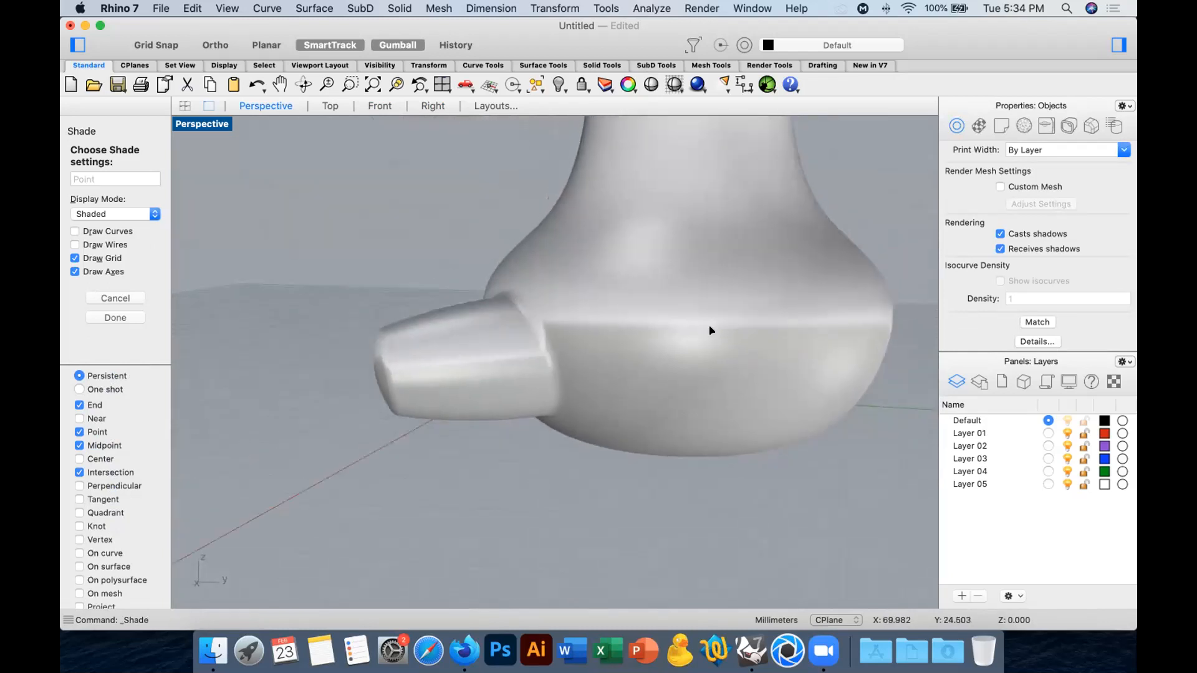
{"action": "key", "text": "Escape"}
Delete the united vessel and draw a wide rectangle enclosing the origin in the Front view.
{"action": "left_click", "coordinate": [694, 308]}
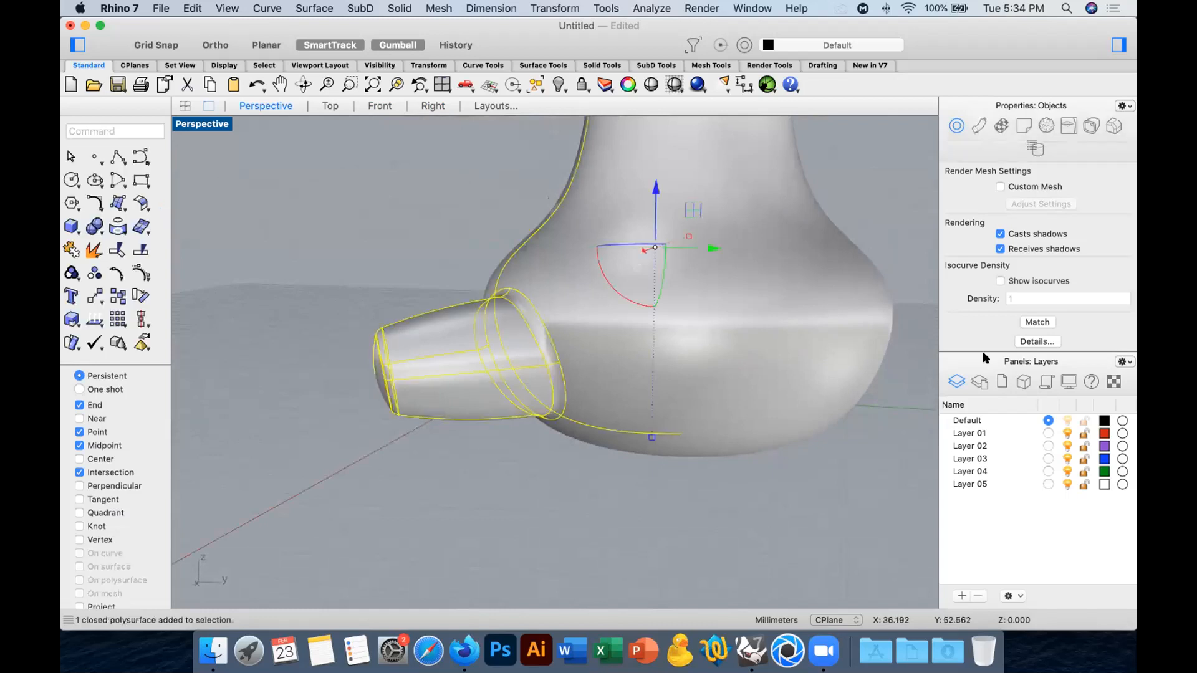
{"action": "key", "text": "Delete"}
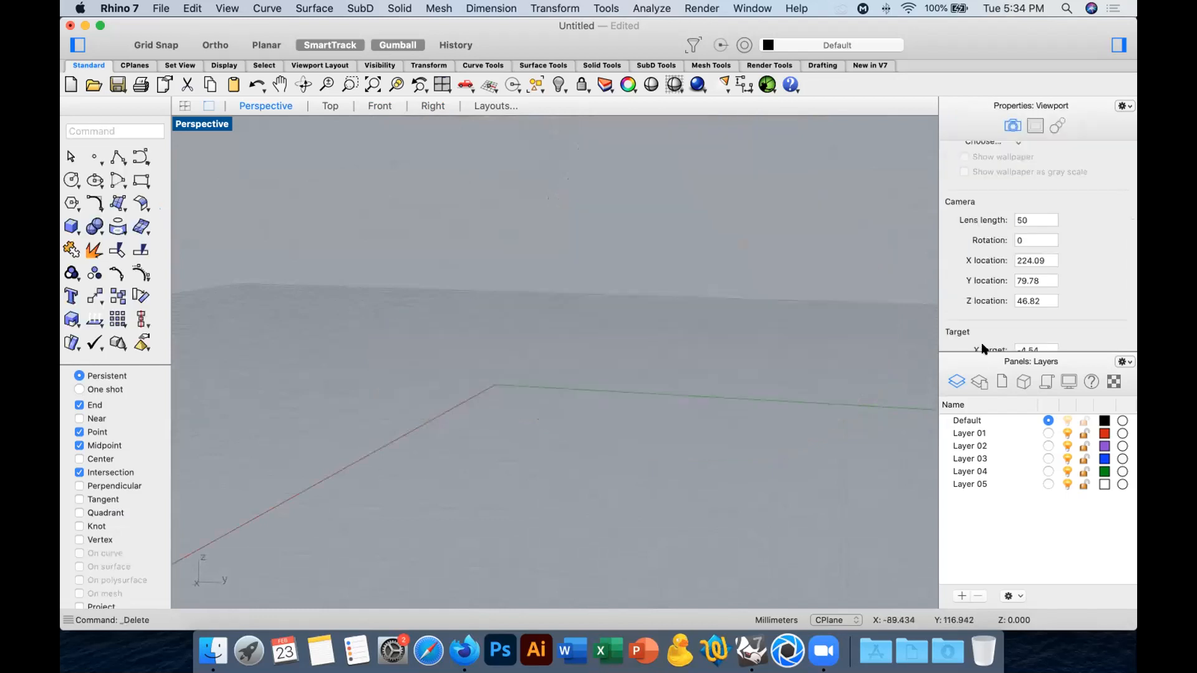
{"action": "left_click", "coordinate": [377, 106]}
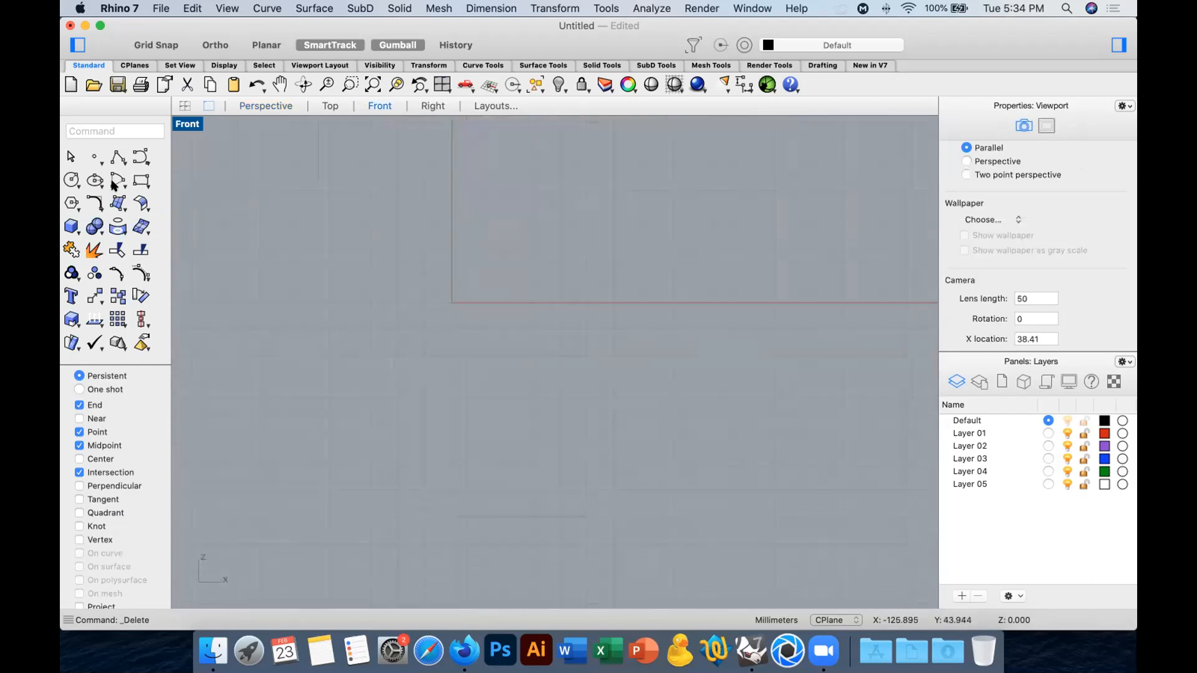
{"action": "left_click", "coordinate": [132, 176]}
{"action": "key", "text": "Escape"}
{"action": "left_click", "coordinate": [141, 180]}
{"action": "left_click", "coordinate": [417, 218]}
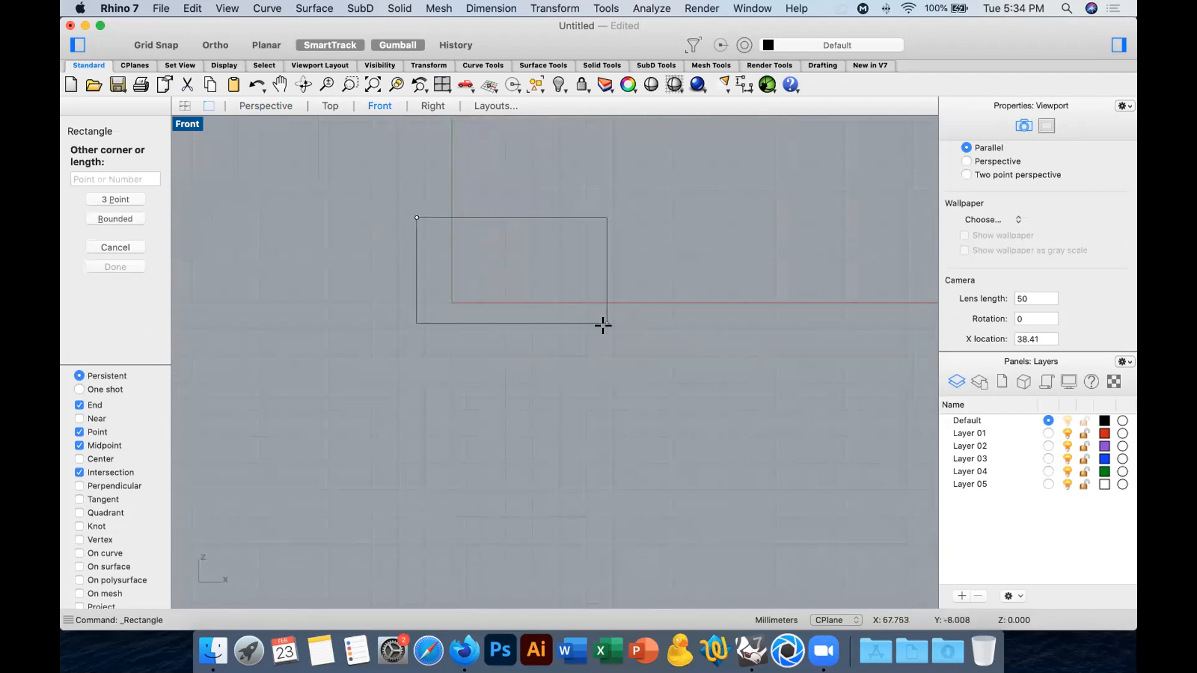
{"action": "left_click", "coordinate": [622, 340]}
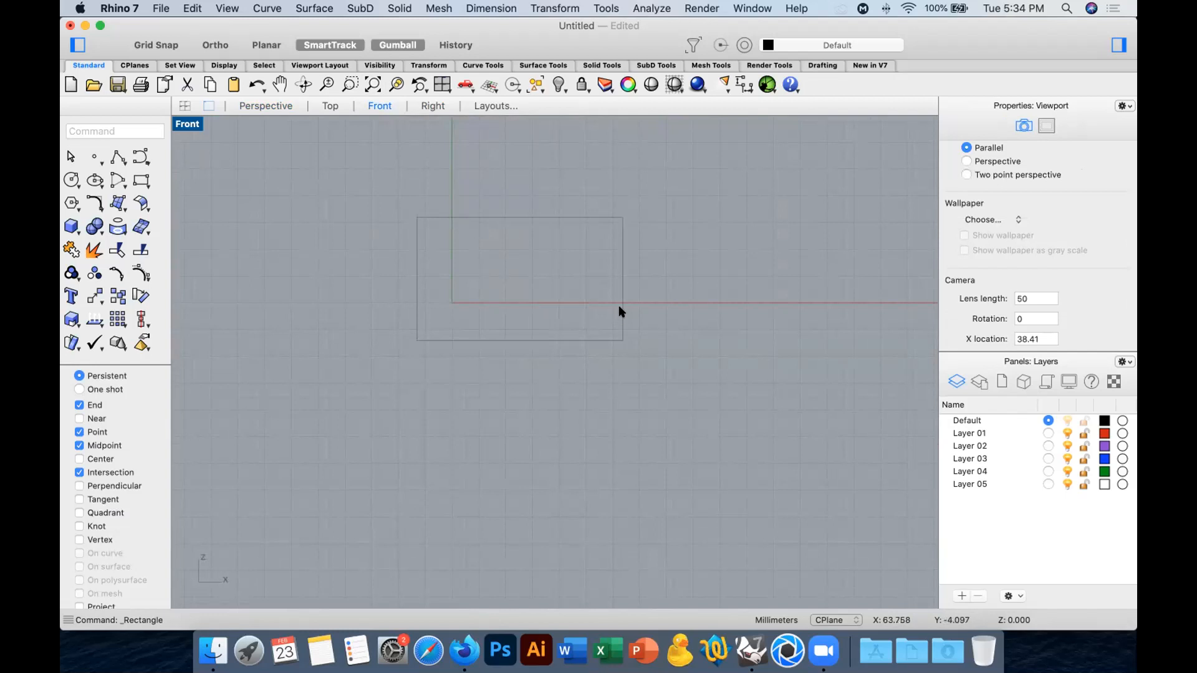
Explode the rectangle and rebuild its upper and lower edges with a point count of 3 and degree 2.
{"action": "left_click", "coordinate": [620, 310]}
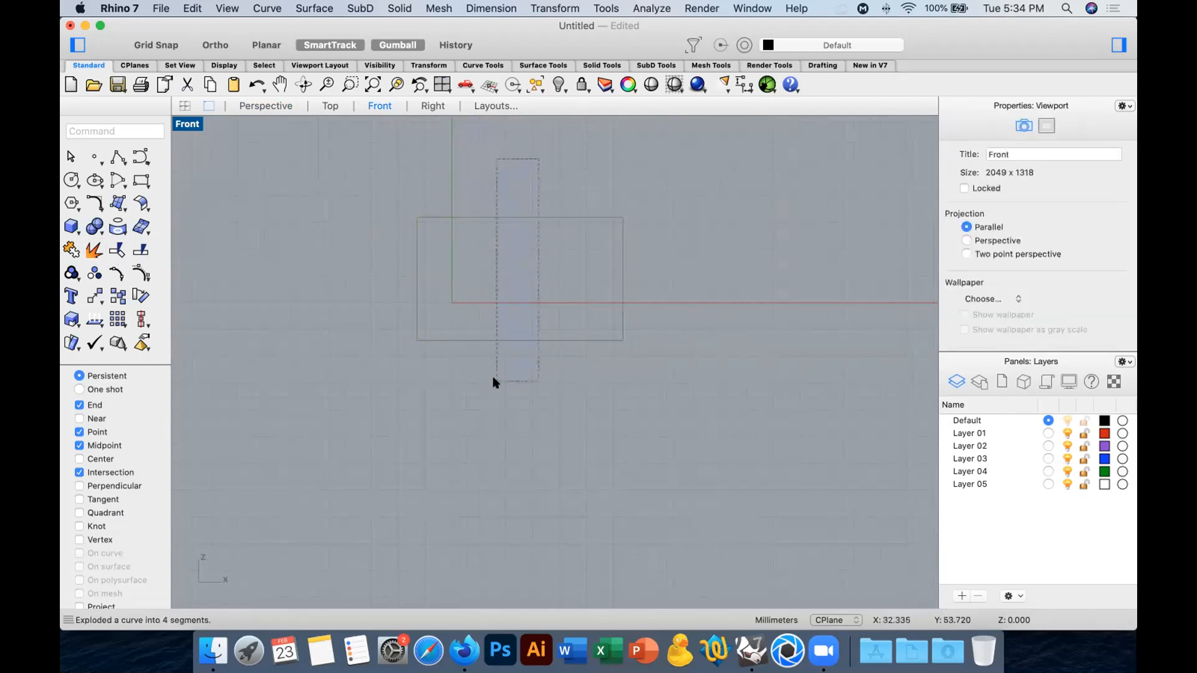
{"action": "left_click_drag", "start_coordinate": [538, 159], "coordinate": [493, 379]}
{"action": "type", "text": "eb"}
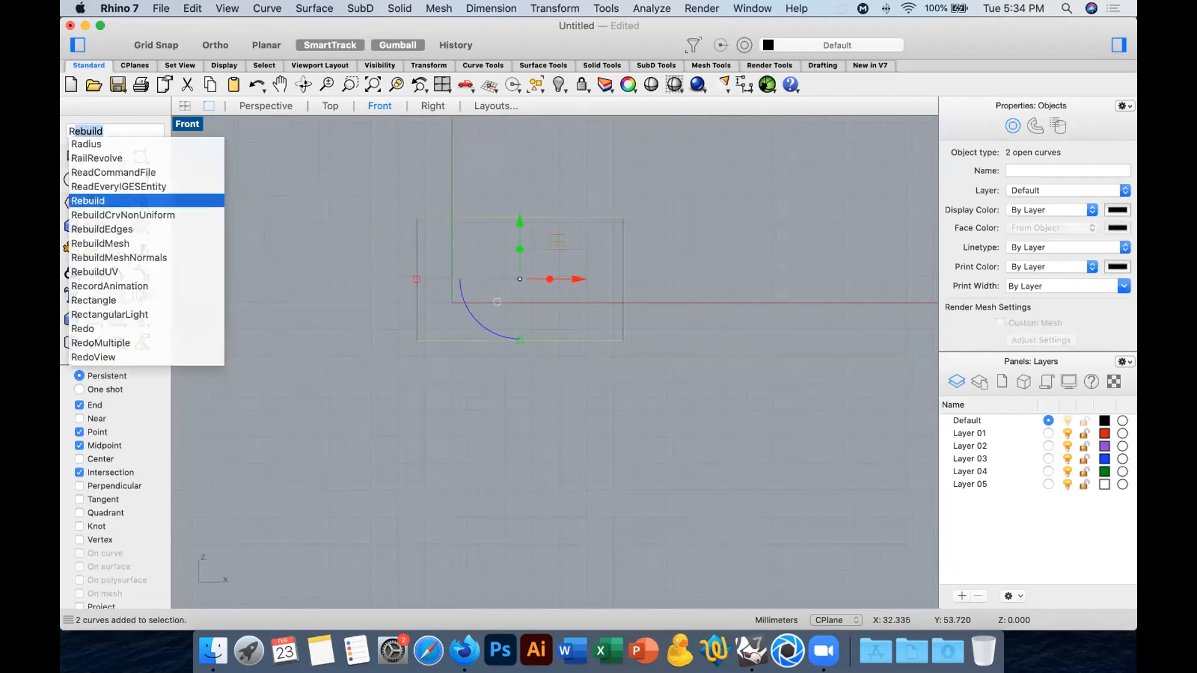
{"action": "type", "text": "ebuild"}
{"action": "key", "text": "Return"}
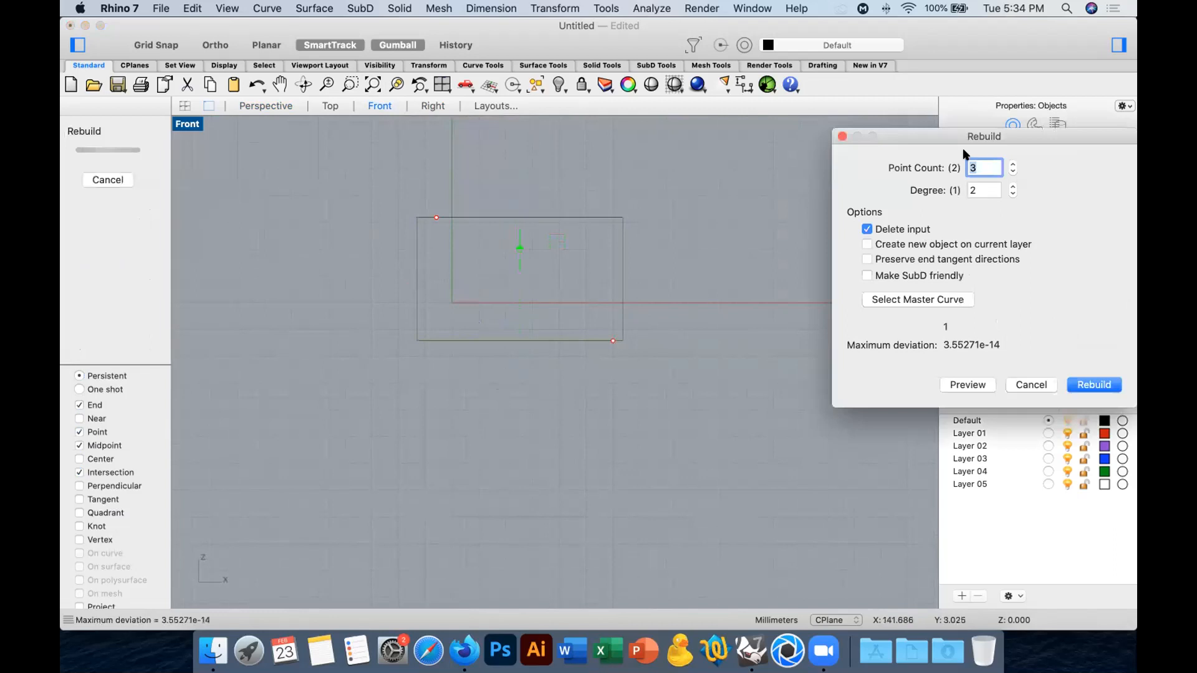
{"action": "left_click", "coordinate": [1116, 384]}
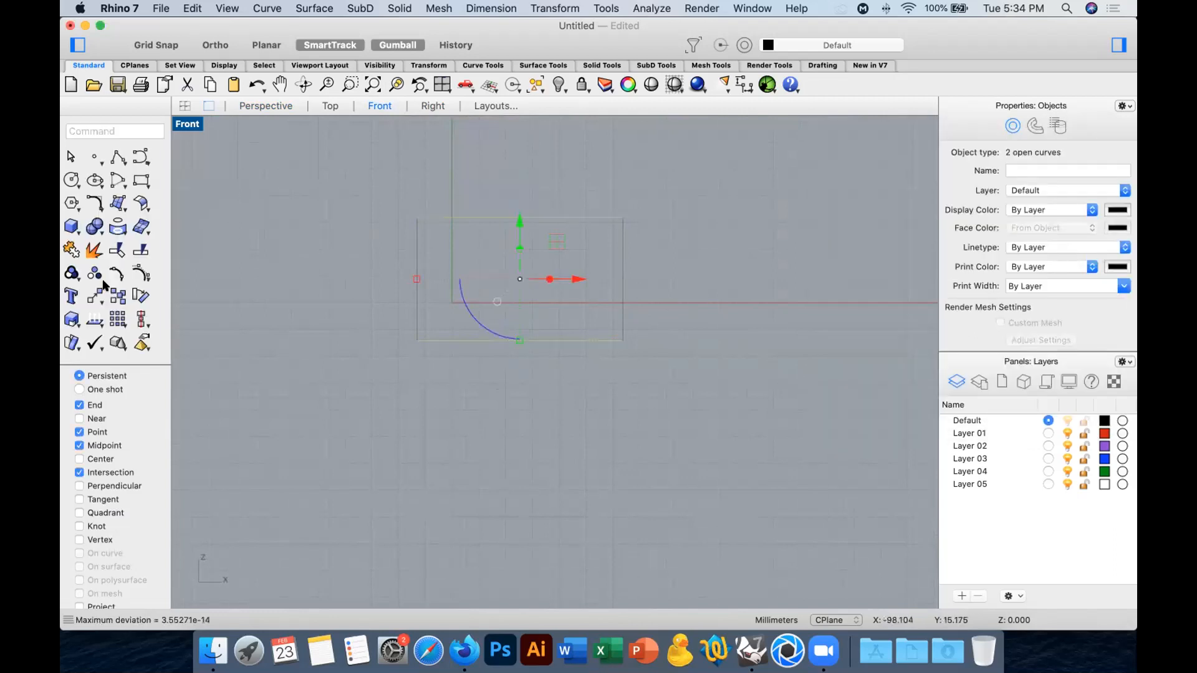
Bow the upper and lower edges outward by scaling their middle control points vertically with Scale 1D from the side edge's midpoint.
{"action": "key", "text": "Escape"}
{"action": "left_click_drag", "start_coordinate": [481, 179], "coordinate": [531, 364]}
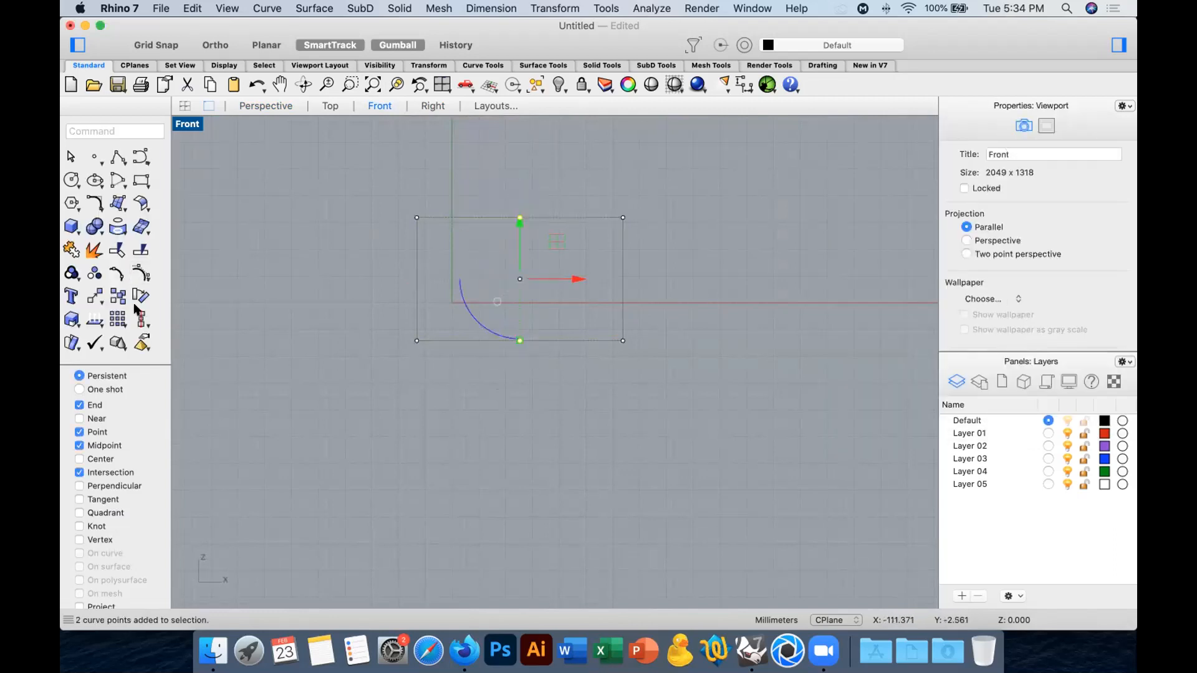
{"action": "left_click", "coordinate": [72, 320]}
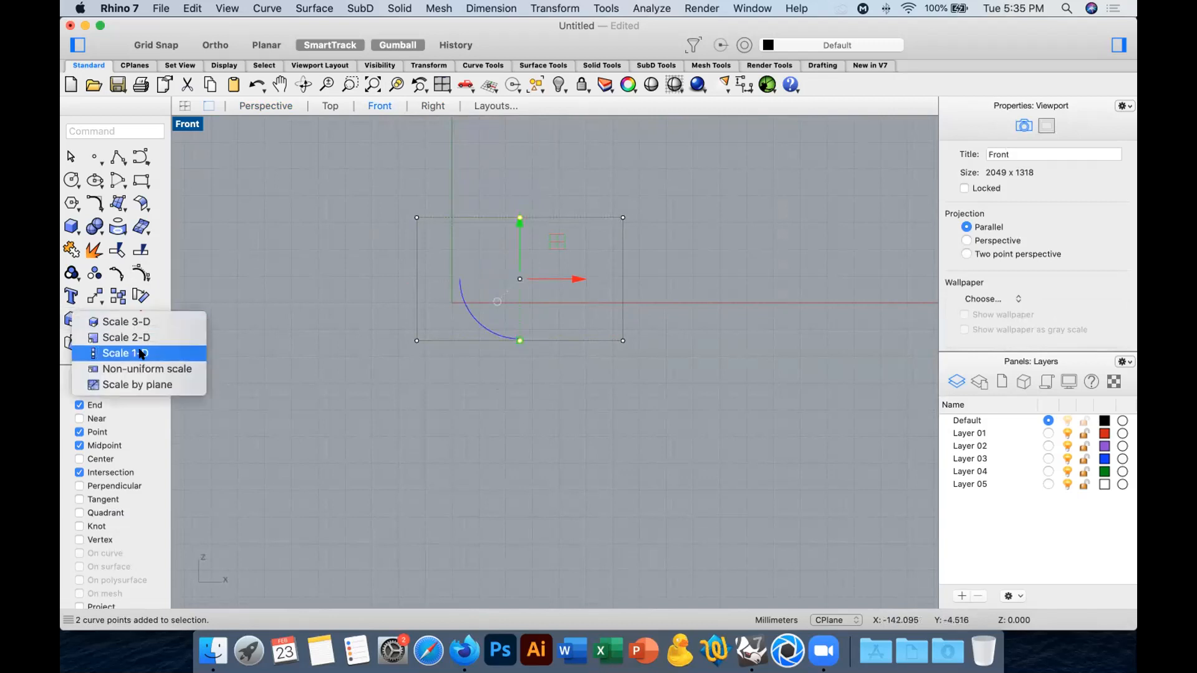
{"action": "left_click", "coordinate": [142, 350]}
{"action": "left_click", "coordinate": [616, 275]}
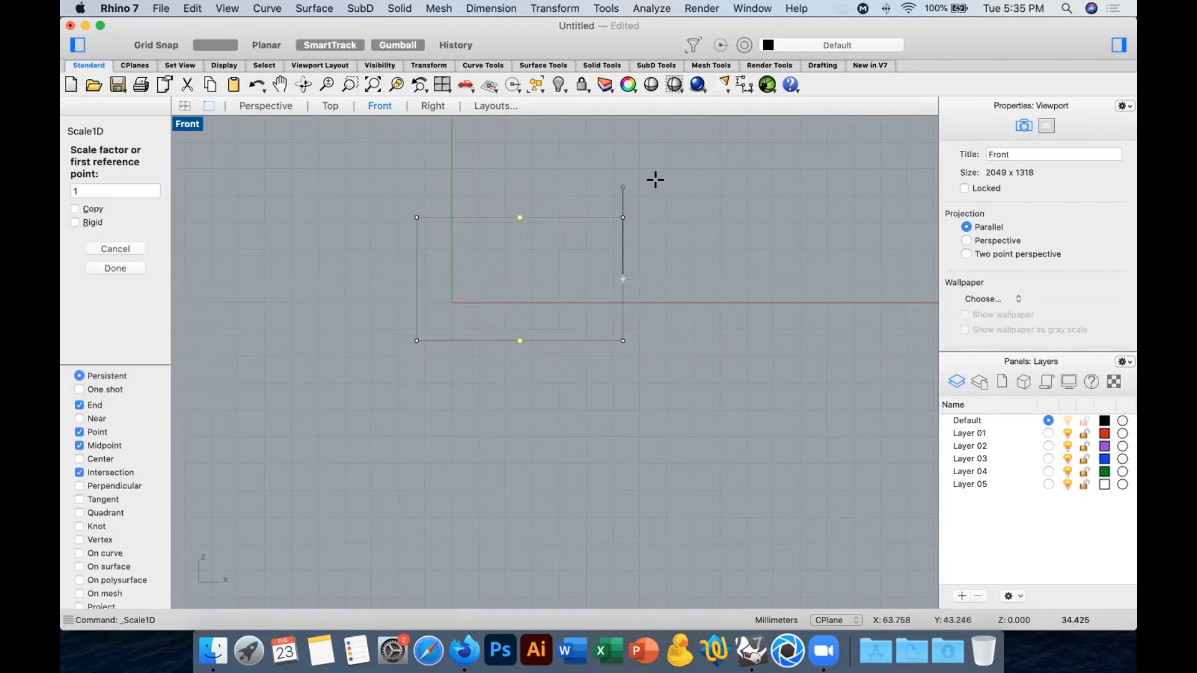
{"action": "left_click", "coordinate": [653, 180], "text": "shift"}
{"action": "left_click", "coordinate": [652, 144], "text": "shift"}
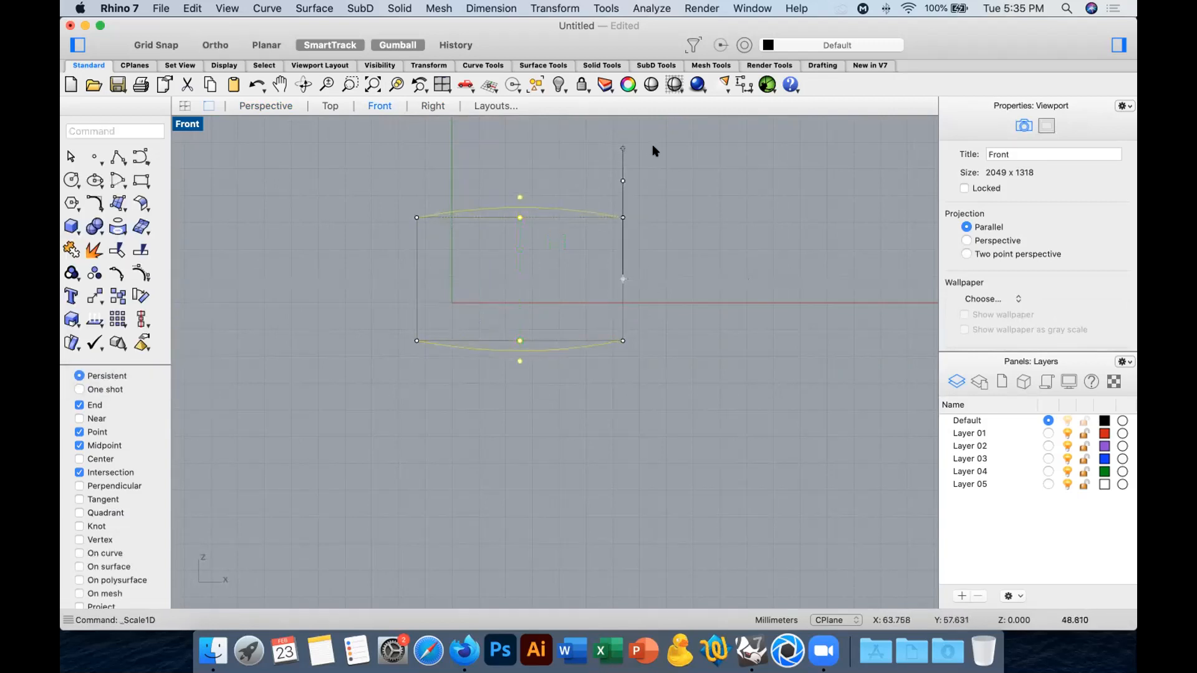
{"action": "left_click", "coordinate": [722, 225]}
Shorten the left side of the bowed outline by scaling its end control points vertically with Scale 1D from the edge's midpoint.
{"action": "left_click_drag", "start_coordinate": [423, 273], "coordinate": [378, 368]}
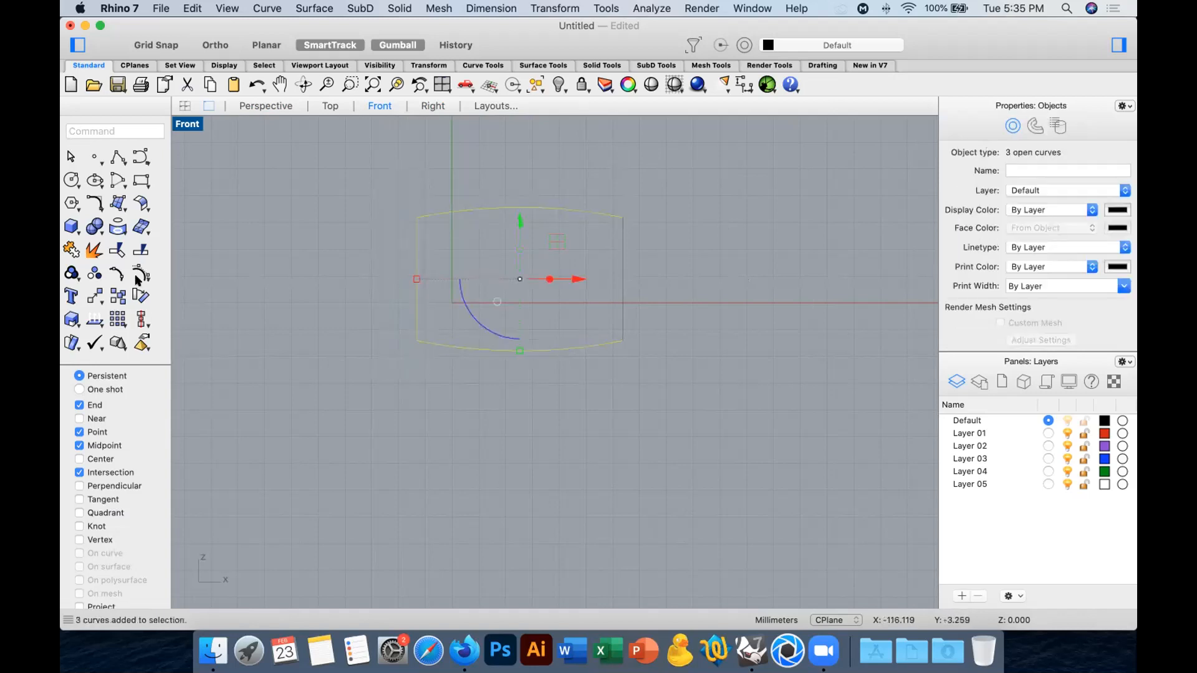
{"action": "left_click_drag", "start_coordinate": [370, 188], "coordinate": [434, 372]}
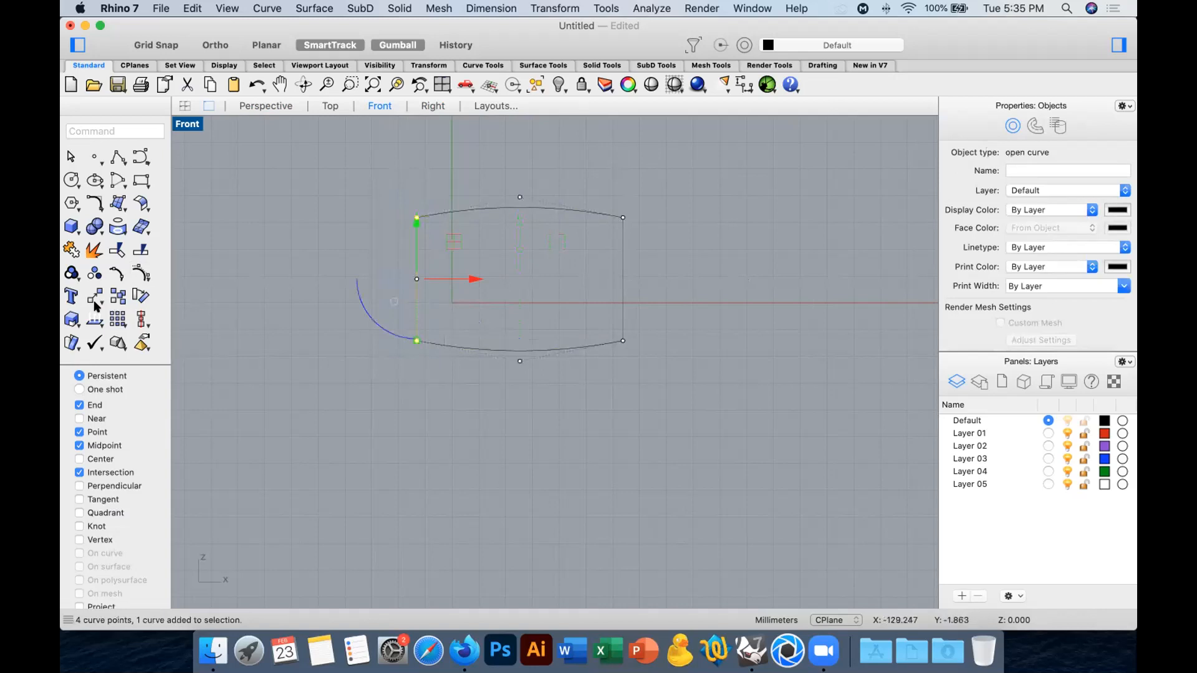
{"action": "left_click_drag", "start_coordinate": [72, 319], "coordinate": [128, 356]}
{"action": "left_click", "coordinate": [416, 279]}
{"action": "left_click", "coordinate": [349, 137], "text": "shift"}
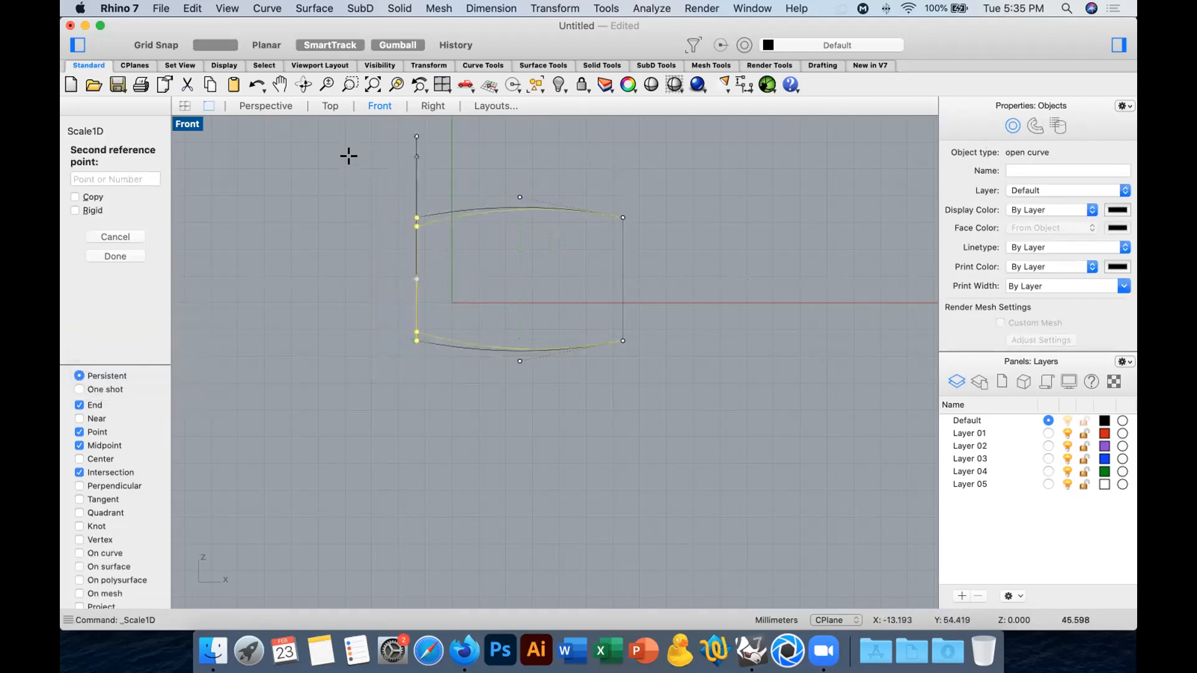
{"action": "left_click", "coordinate": [351, 164], "text": "shift"}
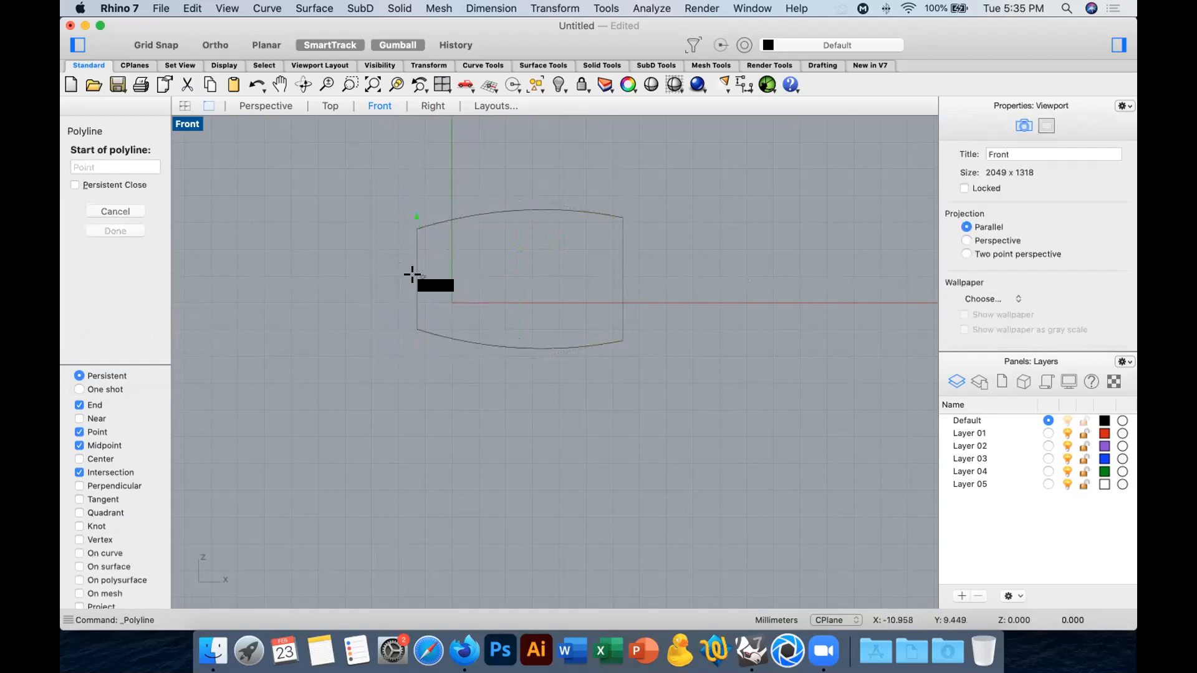
Draw a horizontal polyline from the midpoint of the outline's left edge to a point beyond the right edge.
{"action": "left_click", "coordinate": [417, 278]}
{"action": "right_click", "coordinate": [724, 262]}
{"action": "left_click", "coordinate": [715, 167]}
Trim away the lower half of the outline and the line's overhang, and delete the remaining centre line.
{"action": "left_click_drag", "start_coordinate": [714, 167], "coordinate": [268, 449]}
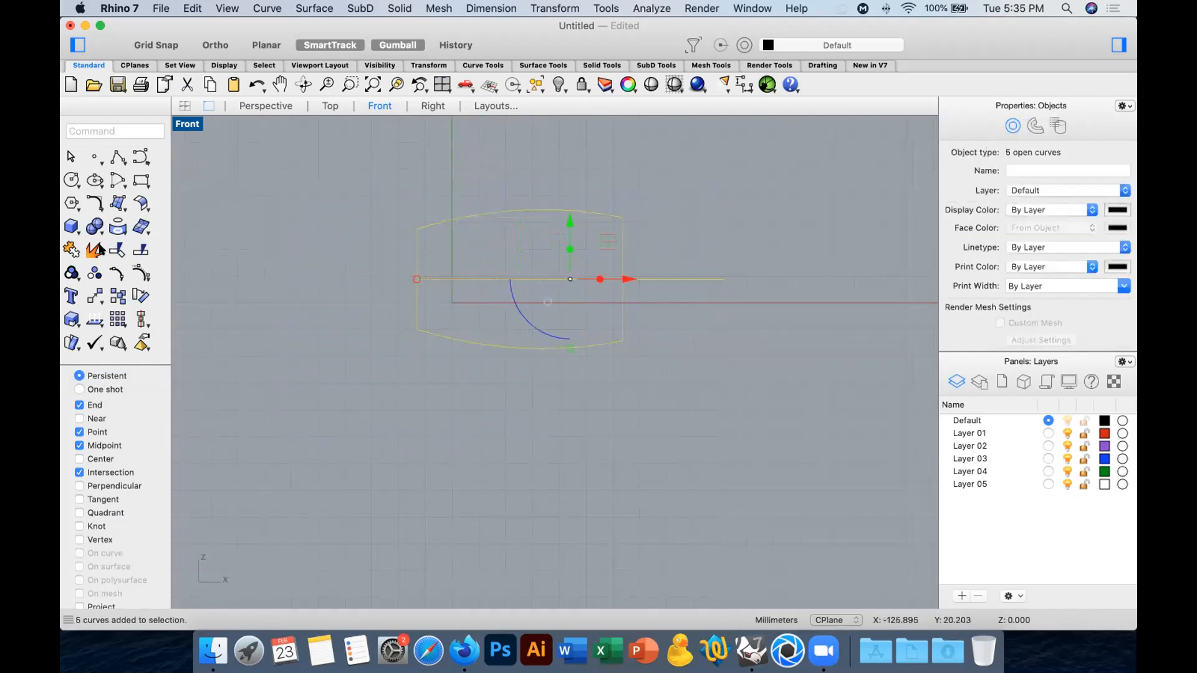
{"action": "key", "text": "super+t"}
{"action": "left_click_drag", "start_coordinate": [627, 408], "coordinate": [392, 314]}
{"action": "left_click_drag", "start_coordinate": [648, 331], "coordinate": [647, 331]}
{"action": "right_click", "coordinate": [647, 332]}
{"action": "left_click_drag", "start_coordinate": [577, 264], "coordinate": [541, 310]}
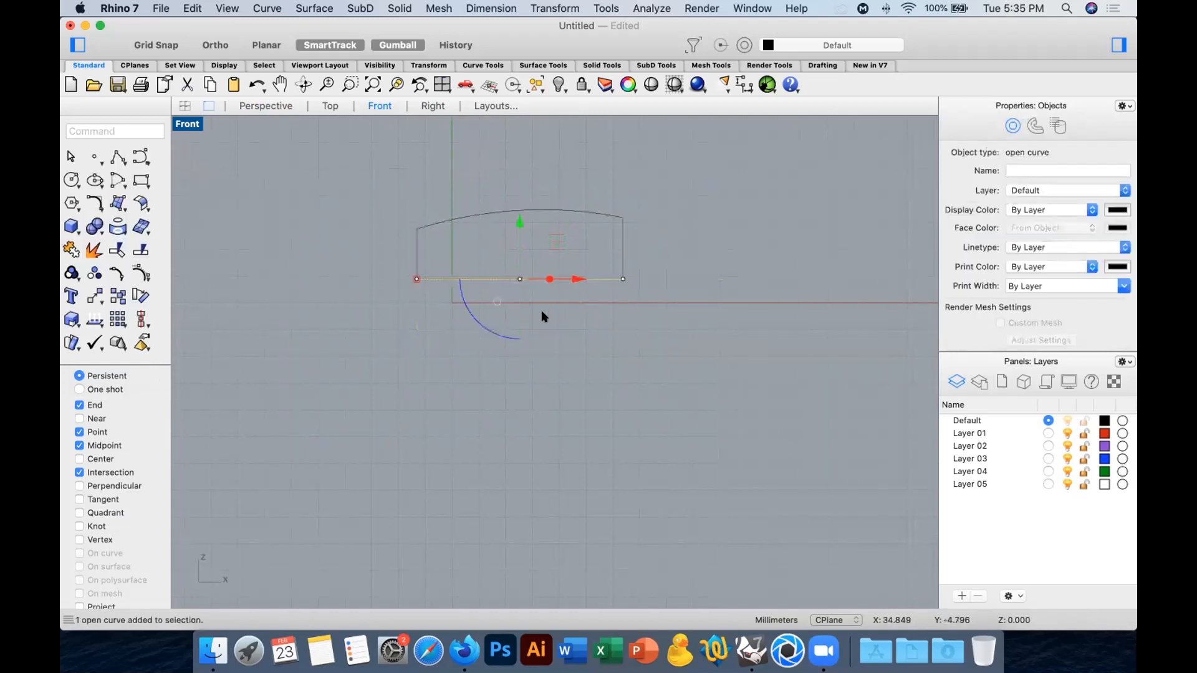
{"action": "key", "text": "Delete"}
Revolve the three profile curves a full turn around the horizontal axis through the left edge's lower end, and delete the input curves.
{"action": "left_click_drag", "start_coordinate": [309, 181], "coordinate": [695, 333]}
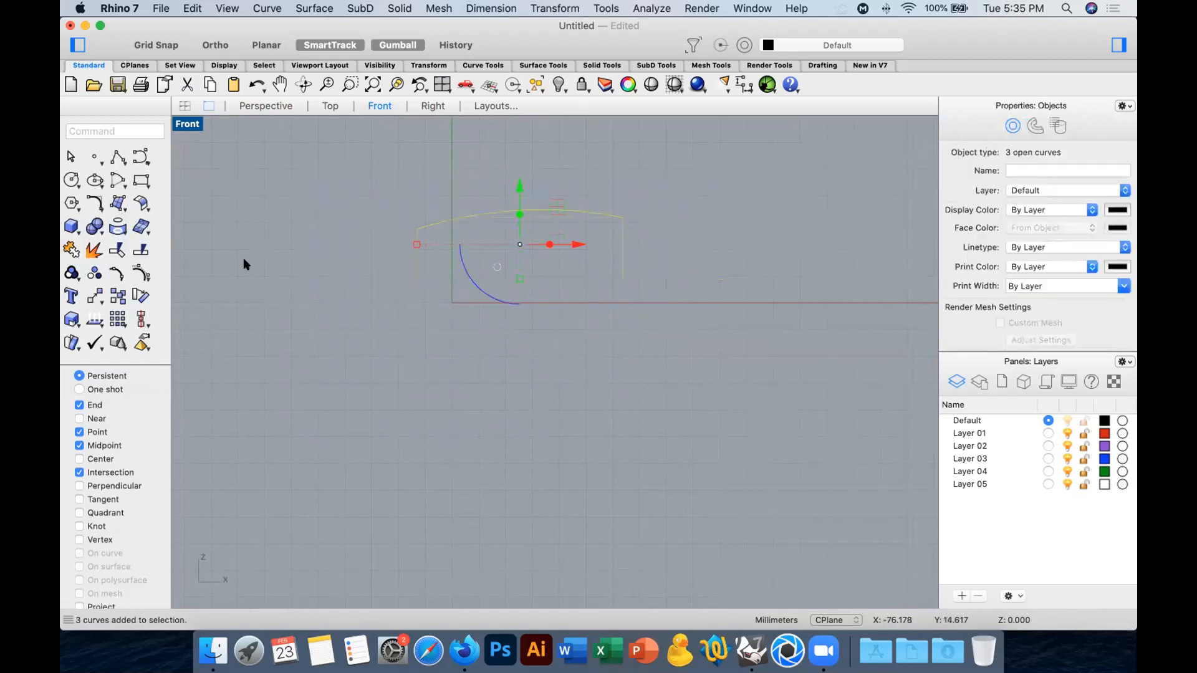
{"action": "type", "text": "revolve"}
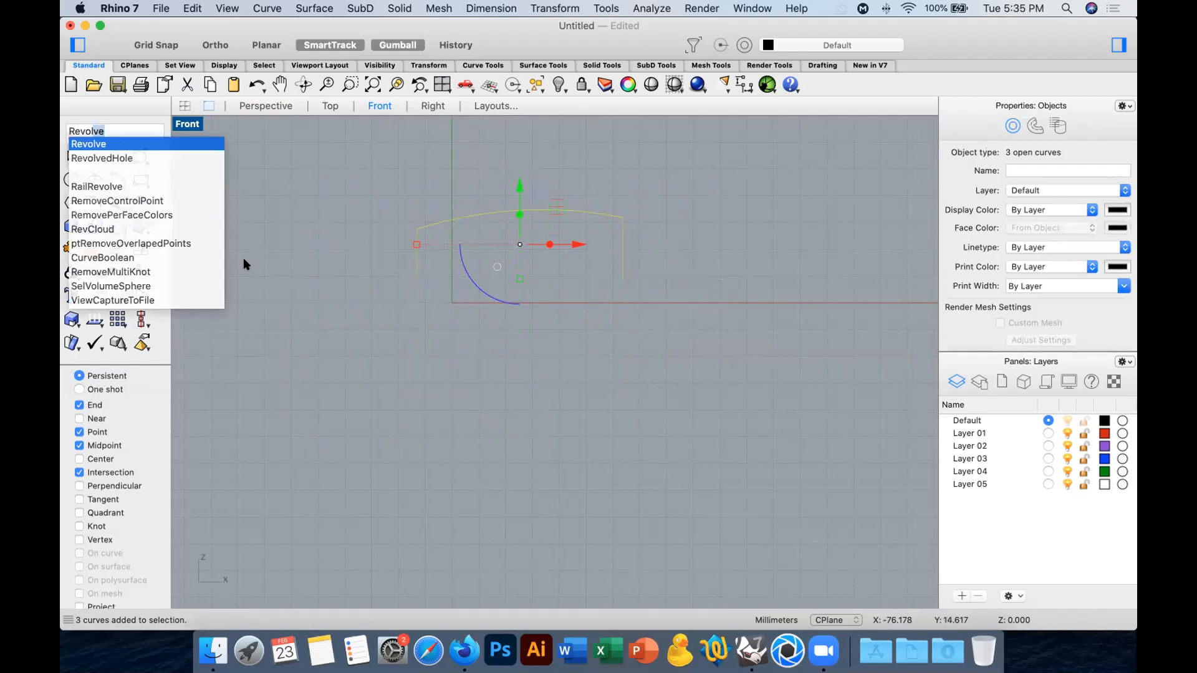
{"action": "key", "text": "Return"}
{"action": "left_click", "coordinate": [415, 279]}
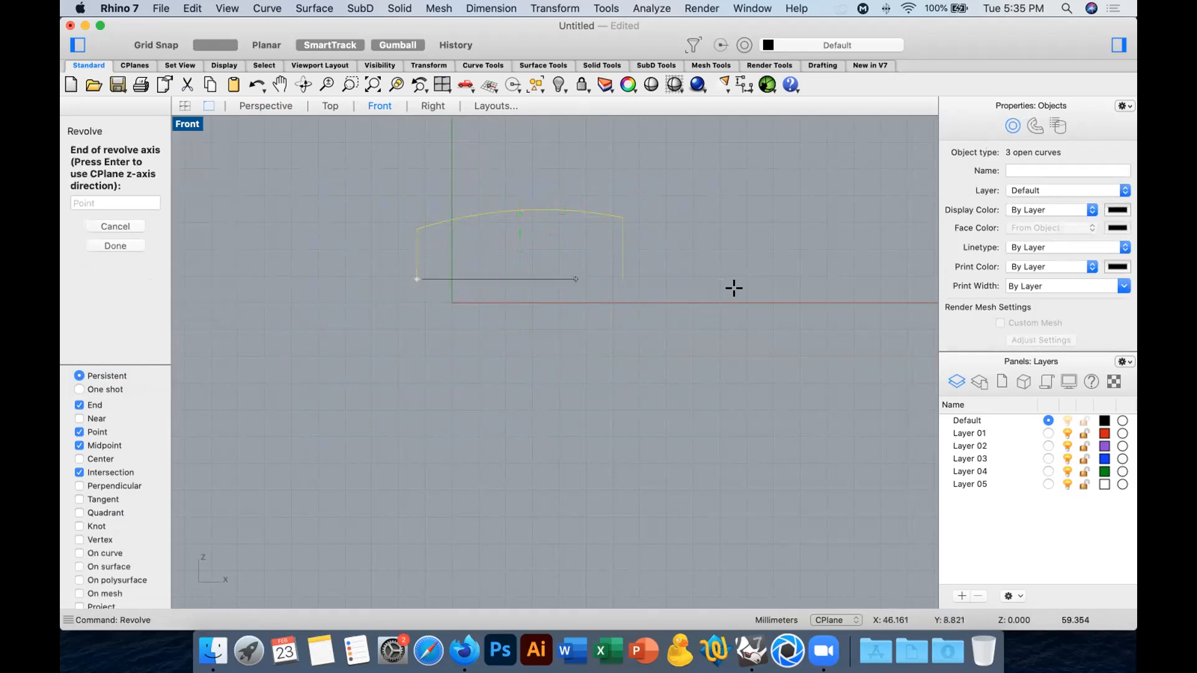
{"action": "left_click", "coordinate": [790, 279]}
{"action": "left_click", "coordinate": [117, 250]}
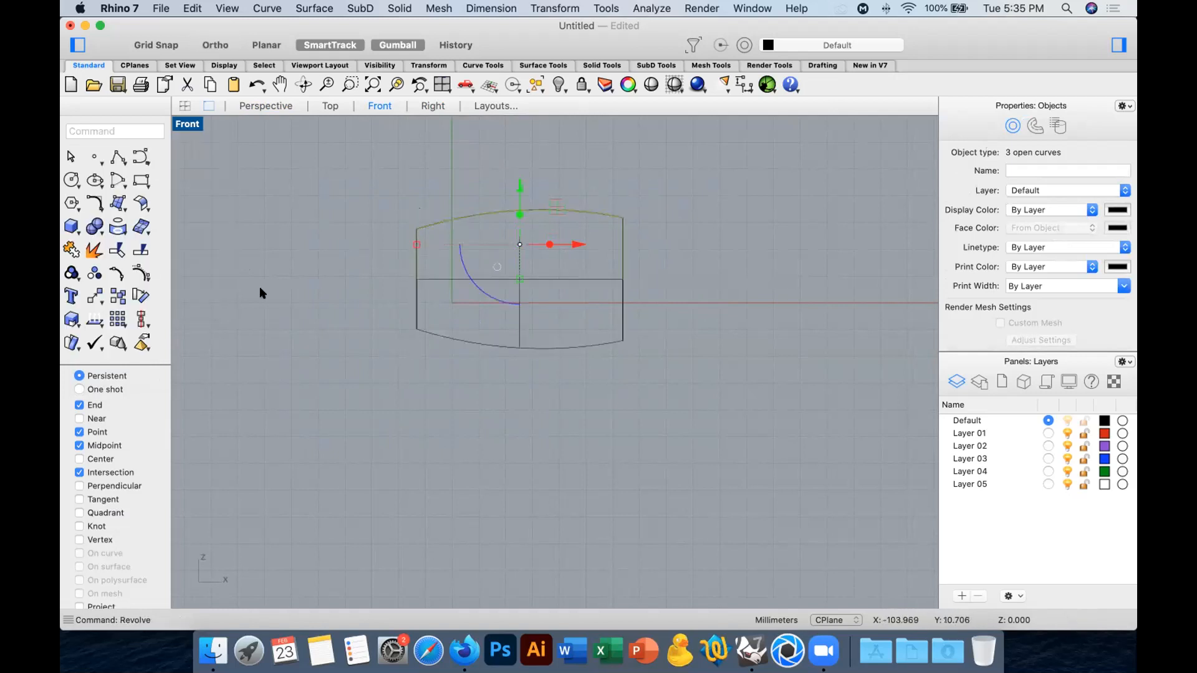
{"action": "key", "text": "Delete"}
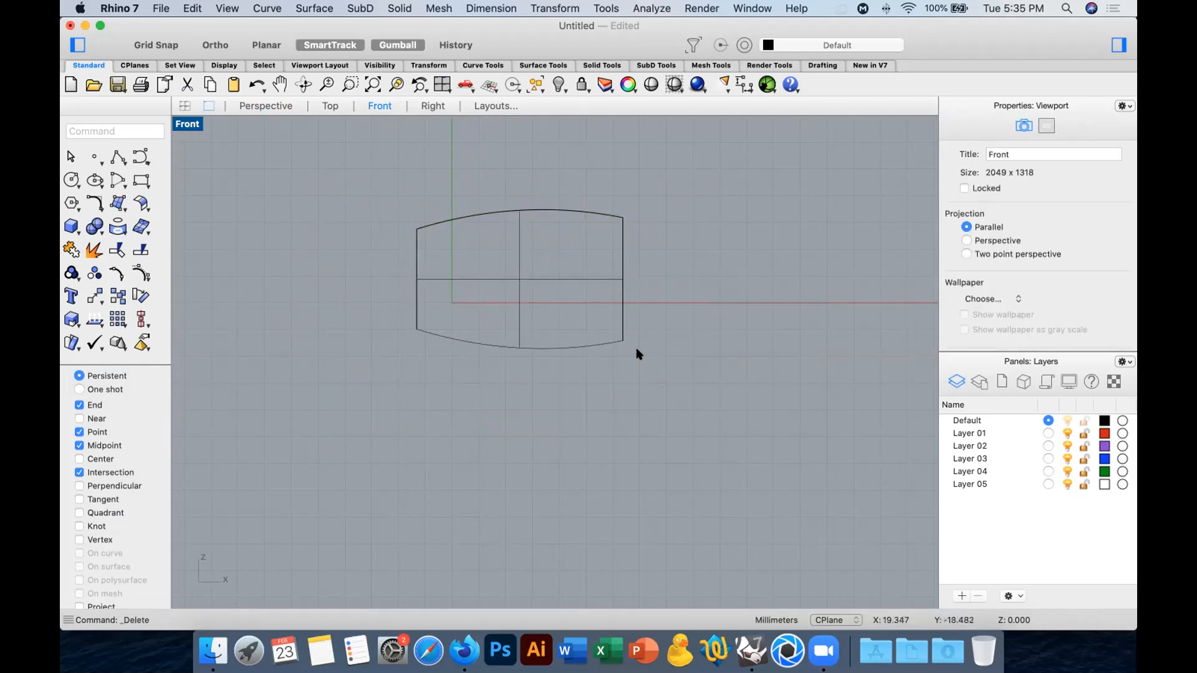
Try to lower the narrower left end of the revolved surface by moving its control points straight down.
{"action": "left_click", "coordinate": [519, 276]}
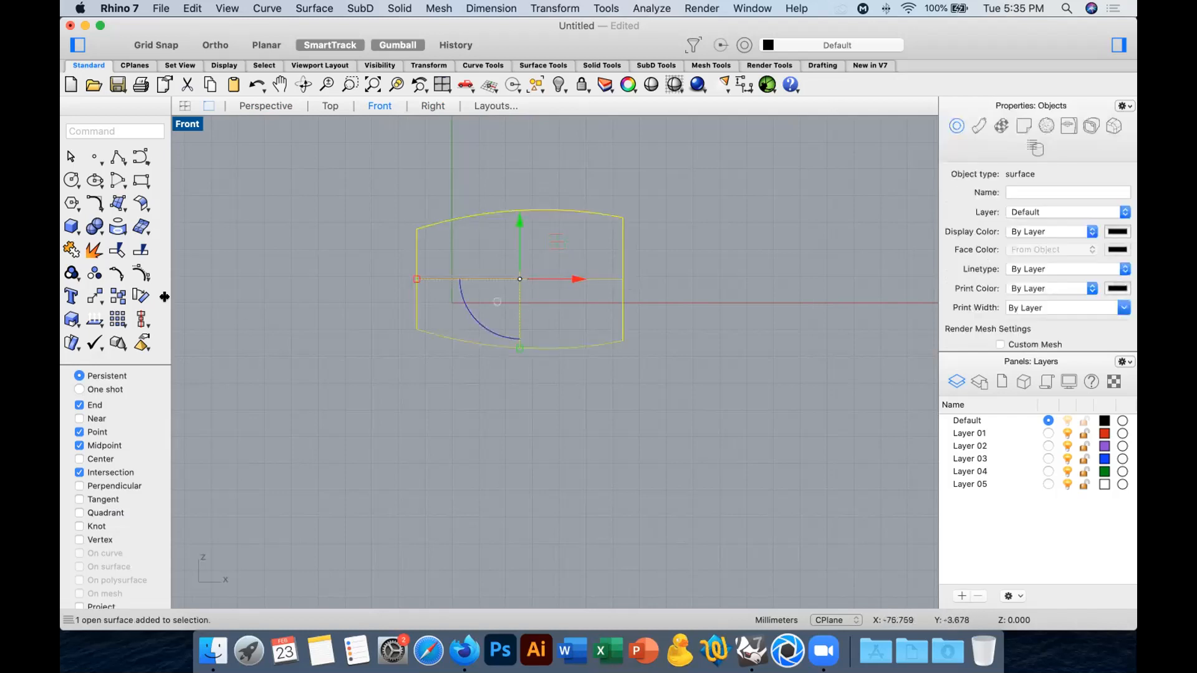
{"action": "left_click", "coordinate": [141, 275]}
{"action": "left_click_drag", "start_coordinate": [390, 184], "coordinate": [422, 351]}
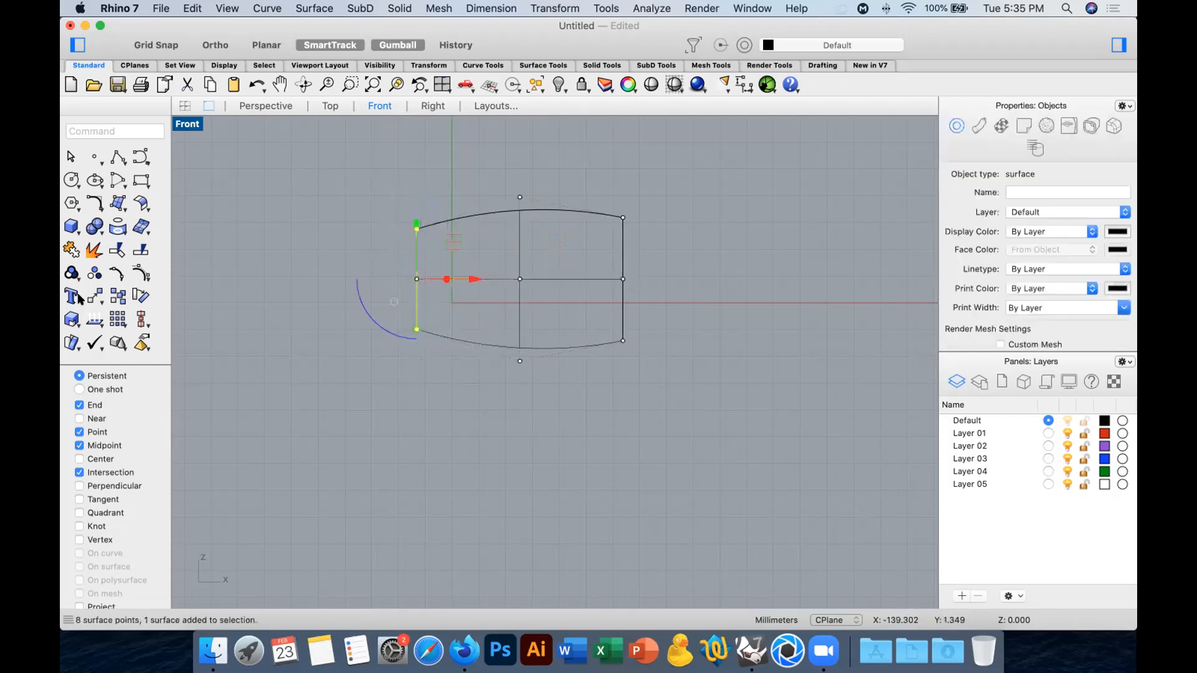
{"action": "left_click", "coordinate": [277, 246]}
{"action": "left_click", "coordinate": [277, 259]}
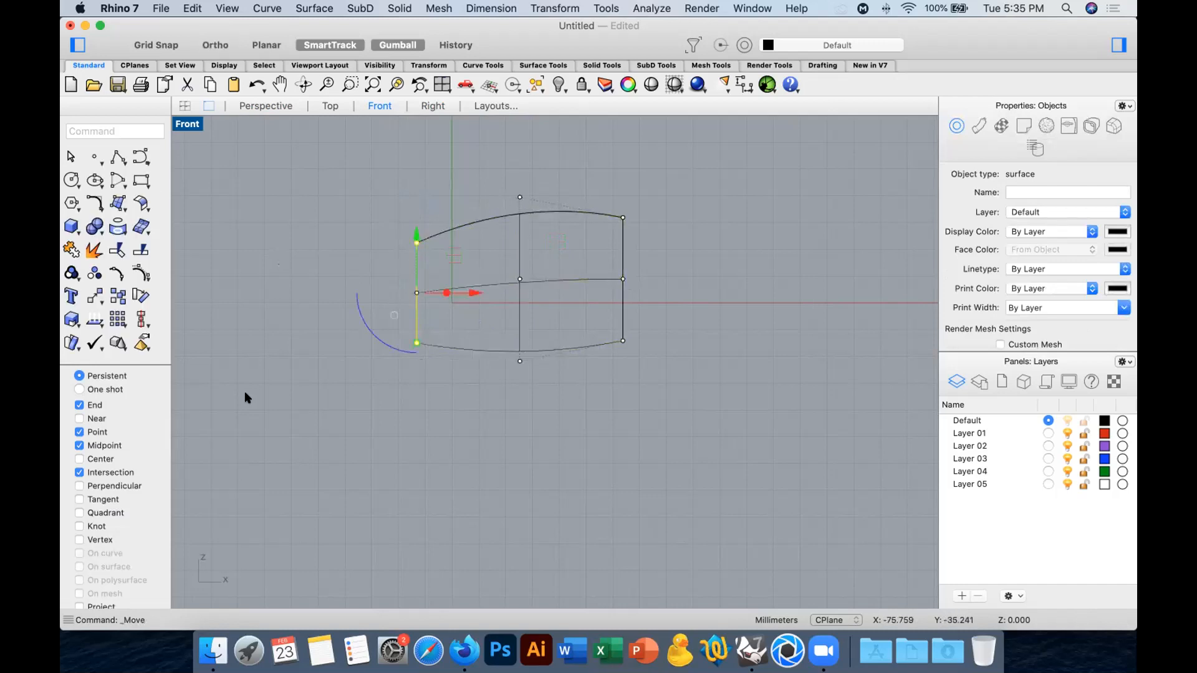
{"action": "key", "text": "super+z"}
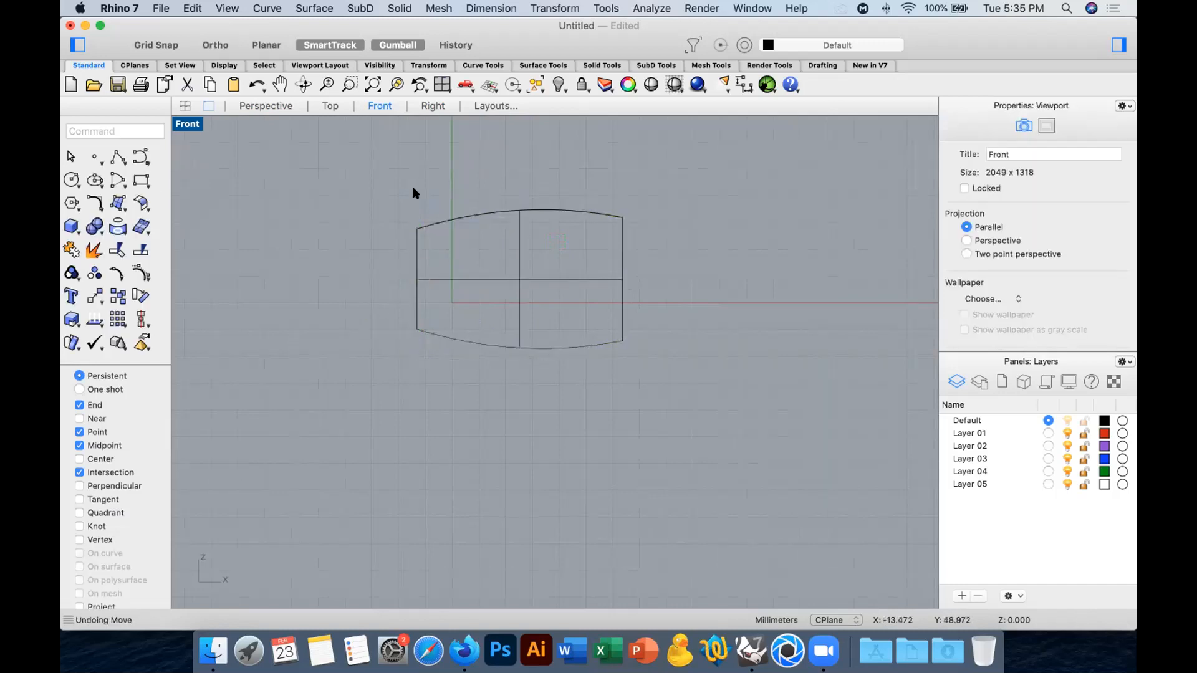
{"action": "left_click", "coordinate": [424, 223]}
{"action": "right_click", "coordinate": [385, 204]}
{"action": "key", "text": "Escape"}
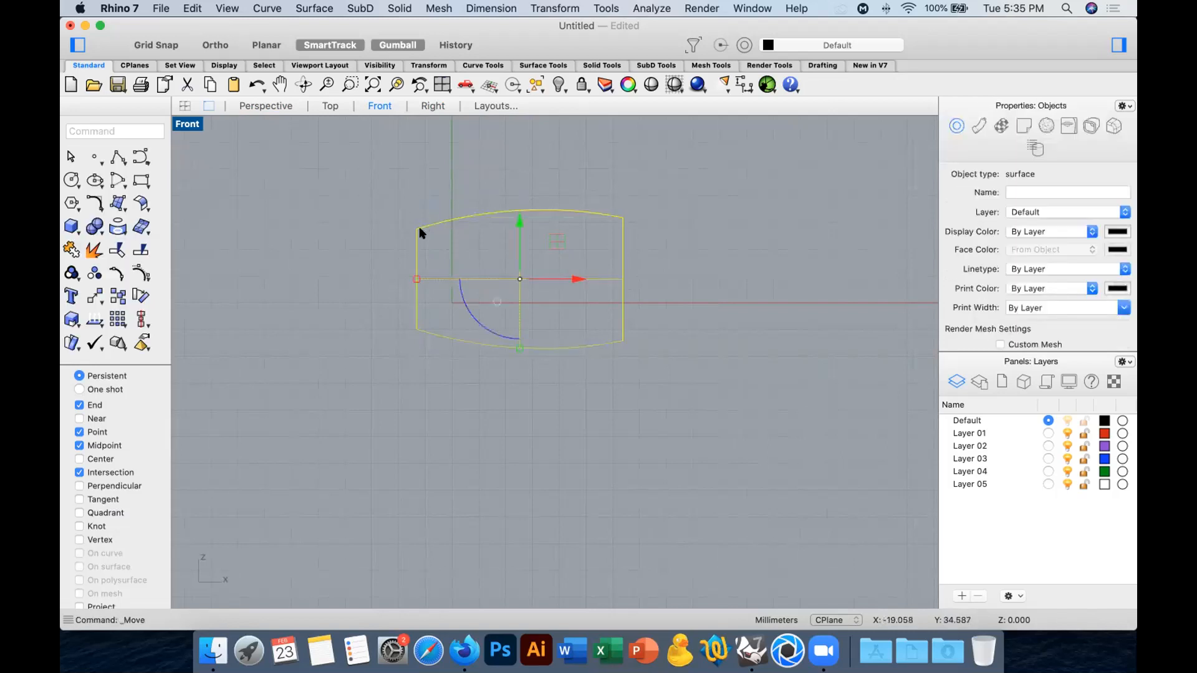
Show the revolved surface's control points and move those of the narrower left end down by about 2.8 mm.
{"action": "left_click", "coordinate": [367, 205]}
{"action": "left_click_drag", "start_coordinate": [383, 183], "coordinate": [445, 388]}
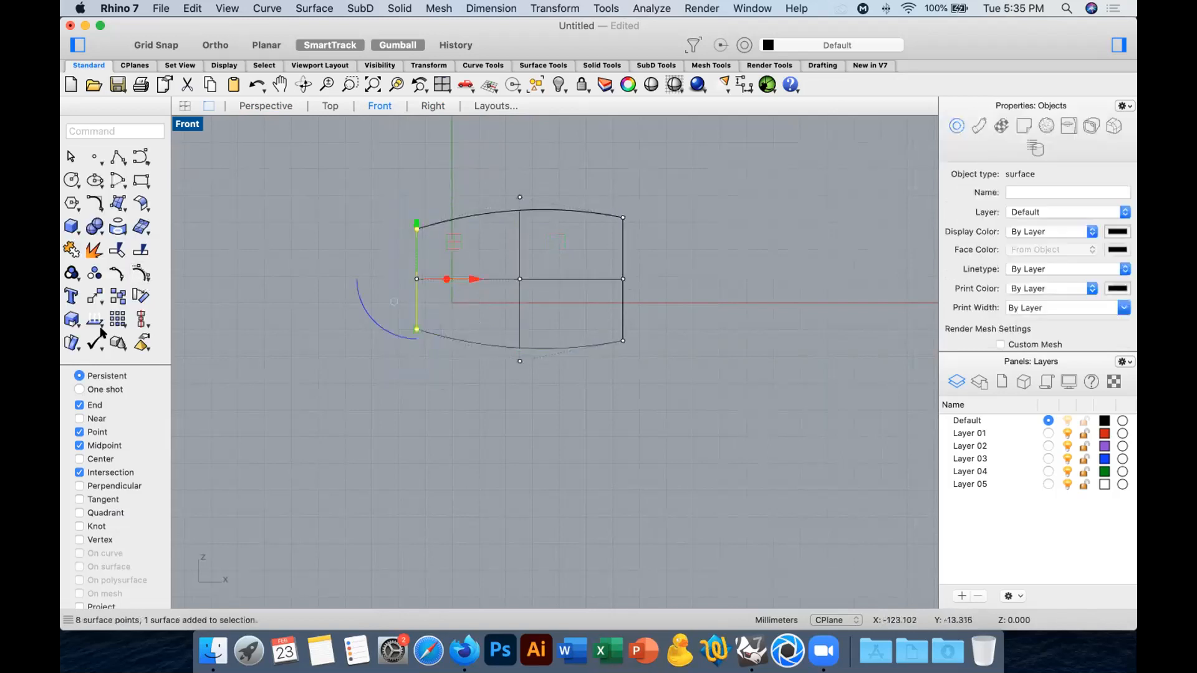
{"action": "left_click", "coordinate": [304, 225]}
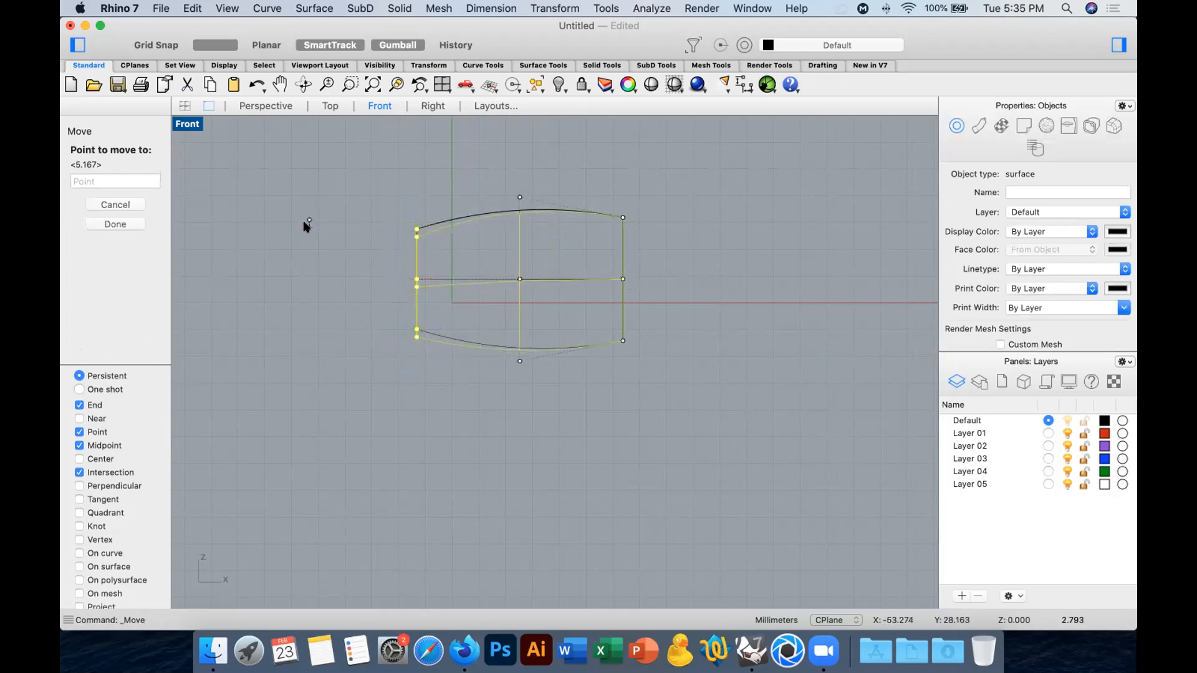
{"action": "left_click", "coordinate": [304, 229]}
Rotate the left end's control points around their lowest point so that the end tilts outward at the top by about 11 degrees.
{"action": "left_click", "coordinate": [140, 295]}
{"action": "left_click", "coordinate": [416, 337]}
{"action": "left_click", "coordinate": [411, 170]}
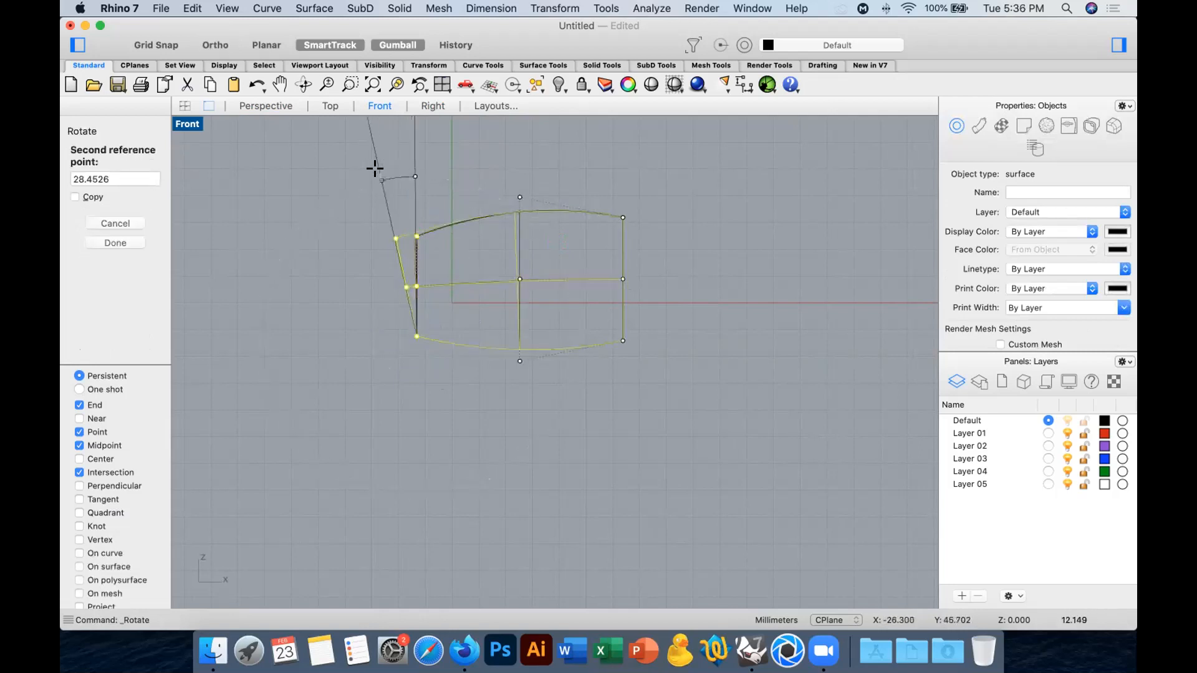
{"action": "left_click", "coordinate": [379, 169]}
Rotate the right end's control points around their lowest point so that this end also tilts slightly outward at the top.
{"action": "left_click", "coordinate": [622, 182]}
{"action": "left_click_drag", "start_coordinate": [615, 181], "coordinate": [668, 367]}
{"action": "right_click", "coordinate": [652, 264]}
{"action": "left_click", "coordinate": [622, 340]}
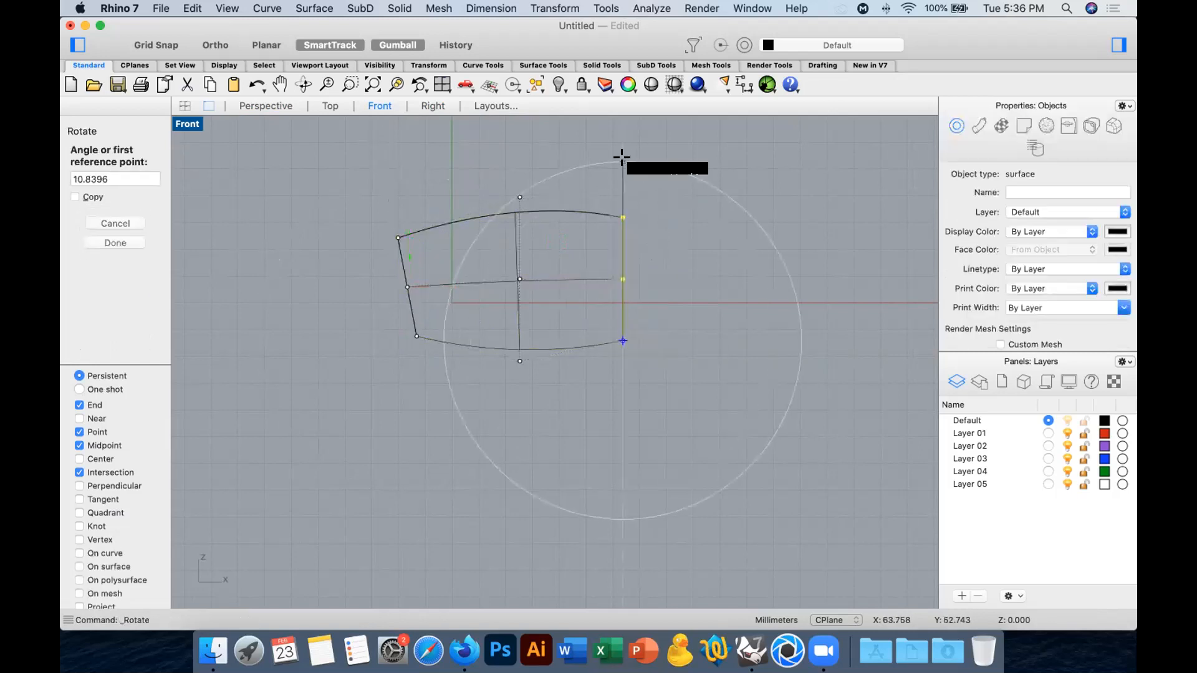
{"action": "left_click", "coordinate": [623, 160]}
{"action": "left_click", "coordinate": [648, 158]}
{"action": "left_click", "coordinate": [463, 147]}
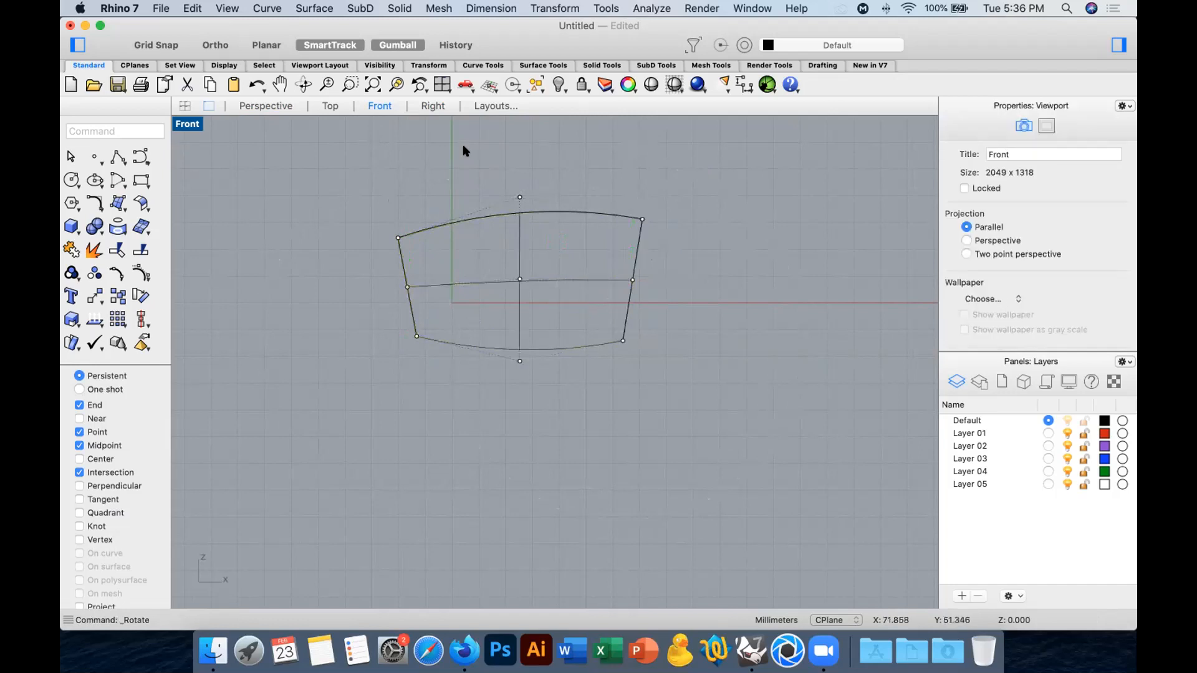
Join the barrel surface and its two end caps into one closed polysurface in the Perspective view.
{"action": "left_click", "coordinate": [267, 107]}
{"action": "mouse_move", "coordinate": [667, 284]}
{"action": "right_mouse_down"}
{"action": "mouse_move", "coordinate": [788, 273]}
{"action": "mouse_move", "coordinate": [332, 271]}
{"action": "mouse_move", "coordinate": [603, 316]}
{"action": "right_mouse_up"}
{"action": "left_click", "coordinate": [604, 315]}
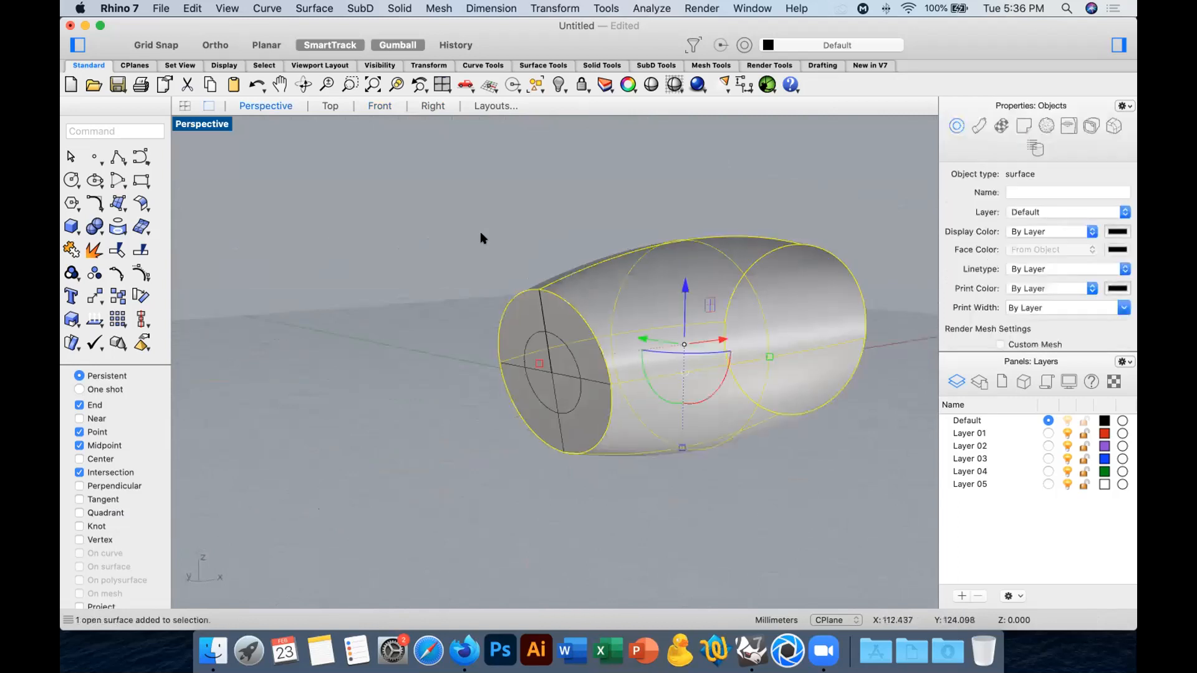
{"action": "left_click_drag", "start_coordinate": [858, 185], "coordinate": [521, 402]}
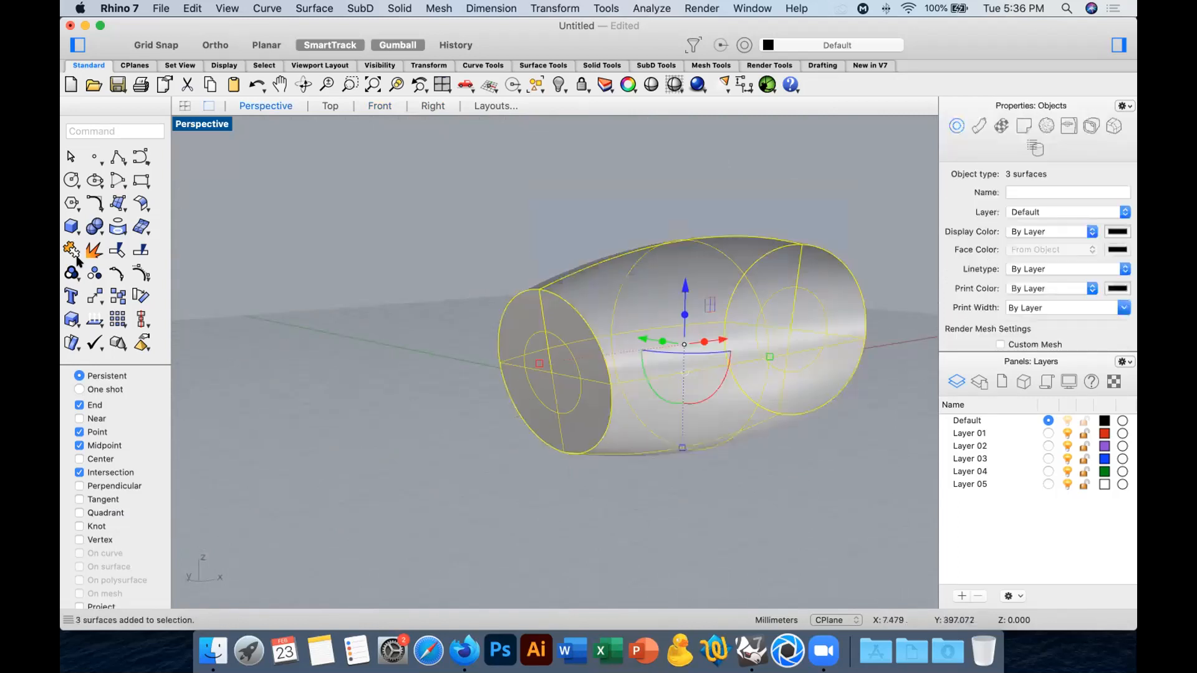
{"action": "left_click", "coordinate": [135, 262]}
{"action": "key", "text": "Escape"}
Turn off the isocurves of the joined barrel form.
{"action": "left_click", "coordinate": [802, 321]}
{"action": "scroll", "coordinate": [949, 306], "scroll_direction": "down", "scroll_amount": 3}
{"action": "scroll", "coordinate": [950, 305], "scroll_direction": "down", "scroll_amount": 3}
{"action": "left_click", "coordinate": [684, 222]}
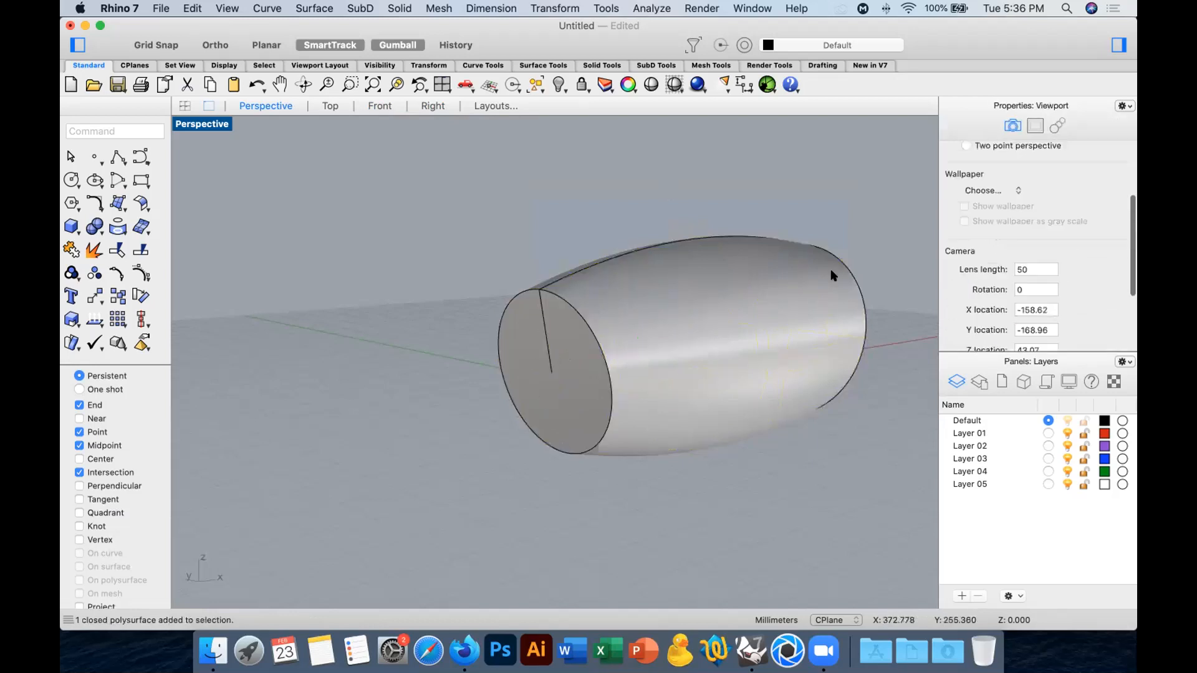
Blend the circular rim edges at both ends of the barrel form with a radius of 2.
{"action": "left_click", "coordinate": [94, 227]}
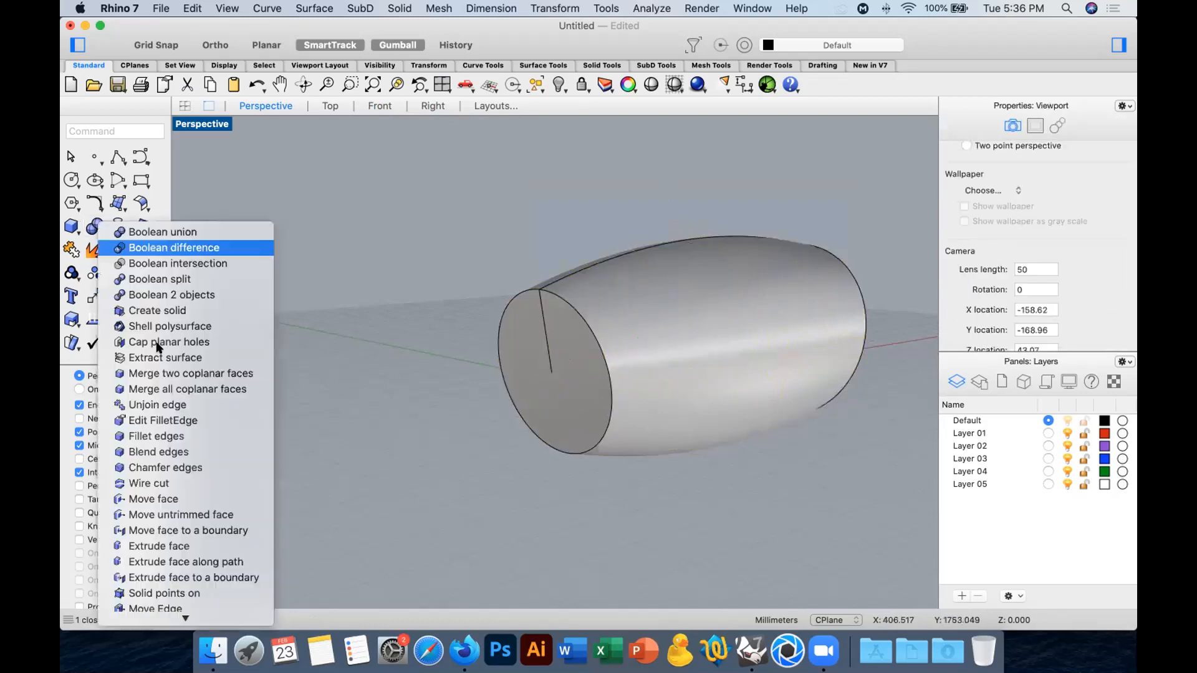
{"action": "left_click", "coordinate": [208, 453]}
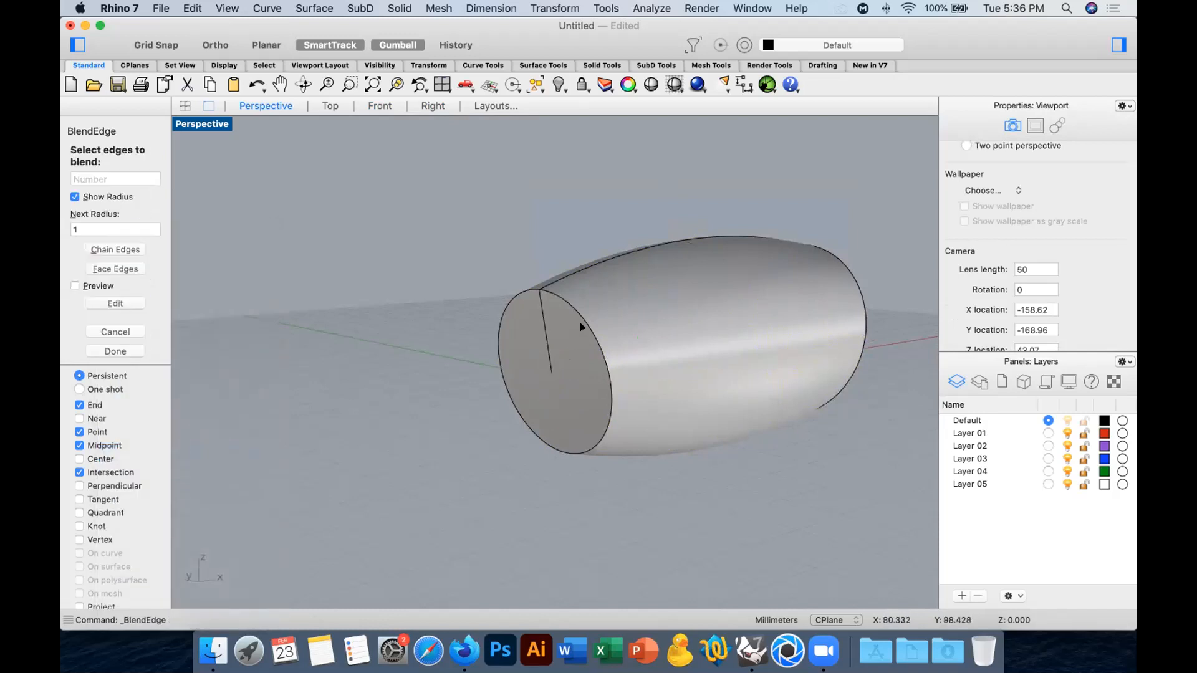
{"action": "left_click", "coordinate": [579, 326]}
{"action": "key", "text": "Return"}
{"action": "left_click", "coordinate": [579, 328]}
{"action": "left_click", "coordinate": [855, 283]}
{"action": "key", "text": "Return"}
{"action": "key", "text": "Return"}
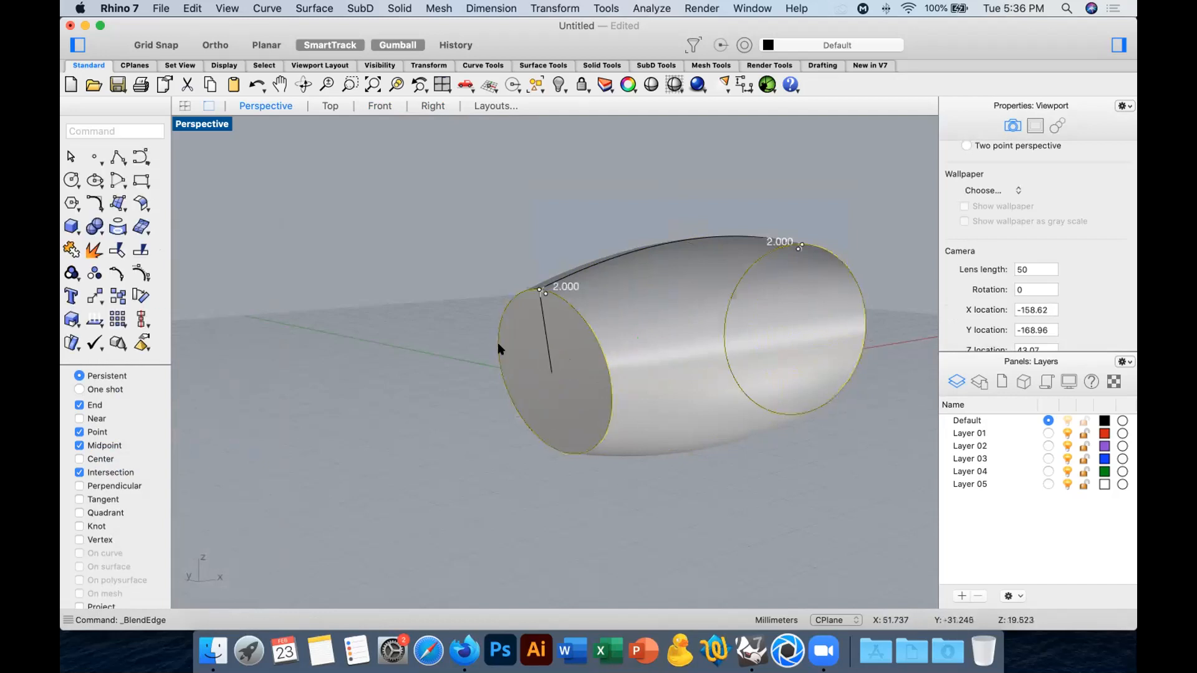
Show the blended barrel form in the Top view and select it.
{"action": "right_click_drag", "start_coordinate": [498, 344], "coordinate": [522, 276]}
{"action": "right_click_drag", "start_coordinate": [688, 310], "coordinate": [690, 278]}
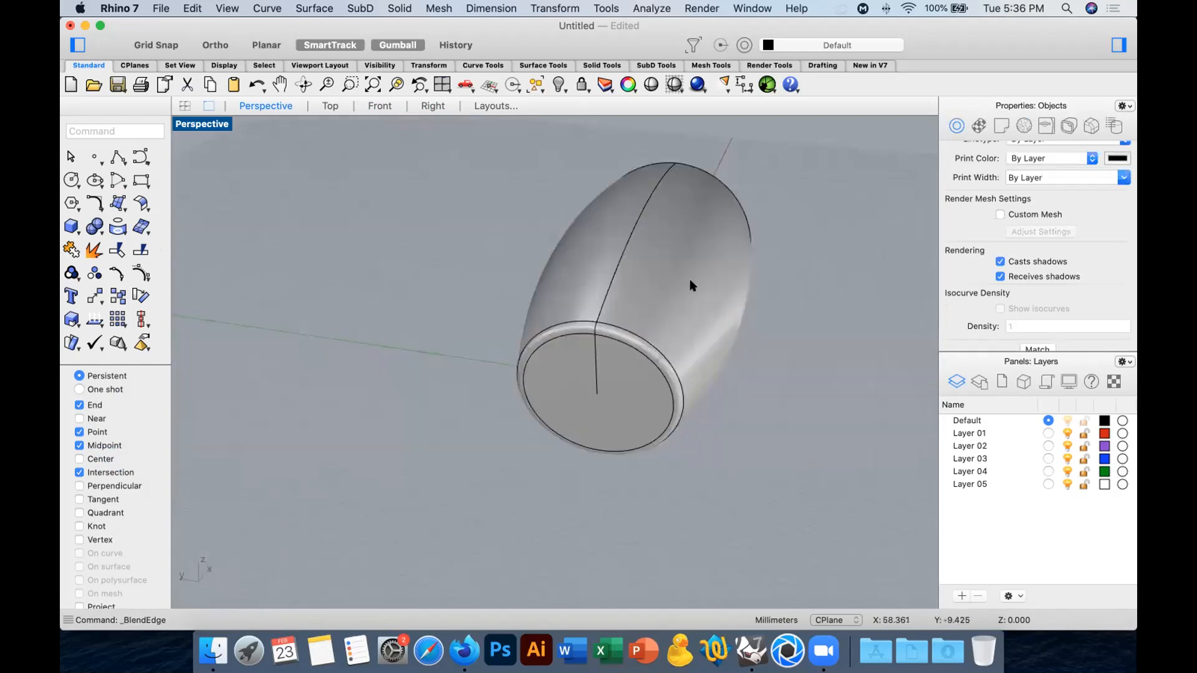
{"action": "left_click", "coordinate": [689, 278]}
{"action": "left_click", "coordinate": [326, 106]}
{"action": "right_click_drag", "start_coordinate": [465, 192], "coordinate": [385, 289]}
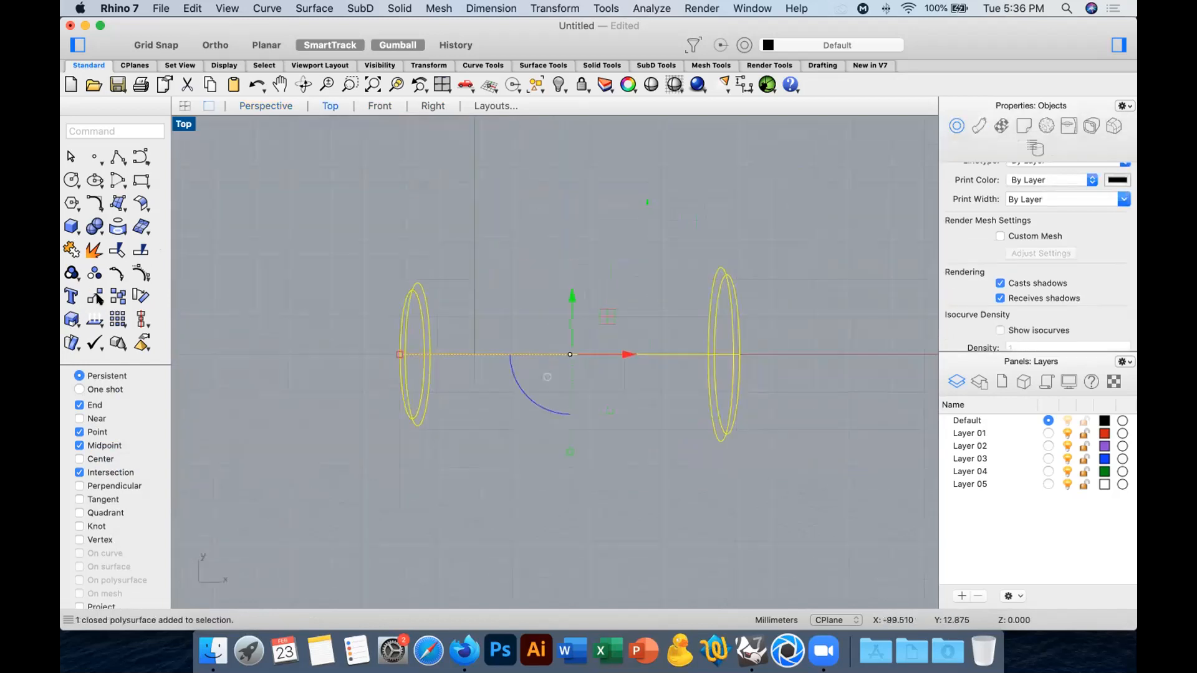
{"action": "left_click", "coordinate": [98, 298]}
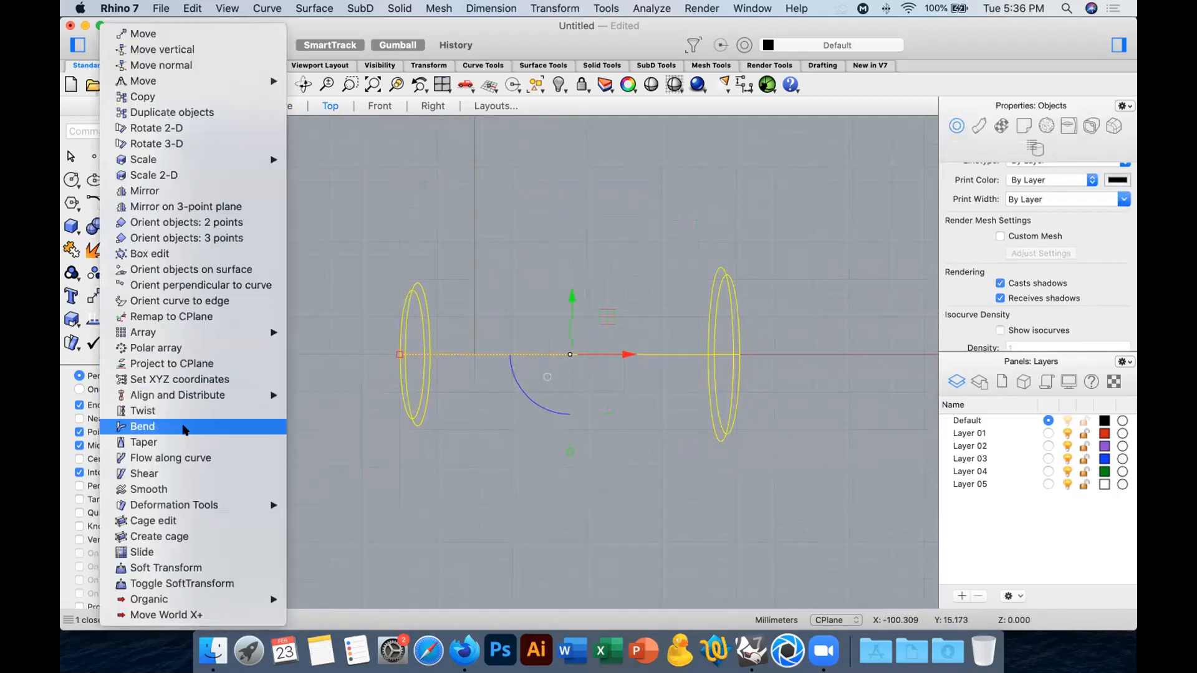
{"action": "left_click", "coordinate": [159, 426]}
{"action": "key", "text": "Escape"}
Set the Top view to Shaded and bend the barrel with a spine from its right end to its left end, swinging the left end up.
{"action": "left_click", "coordinate": [652, 84]}
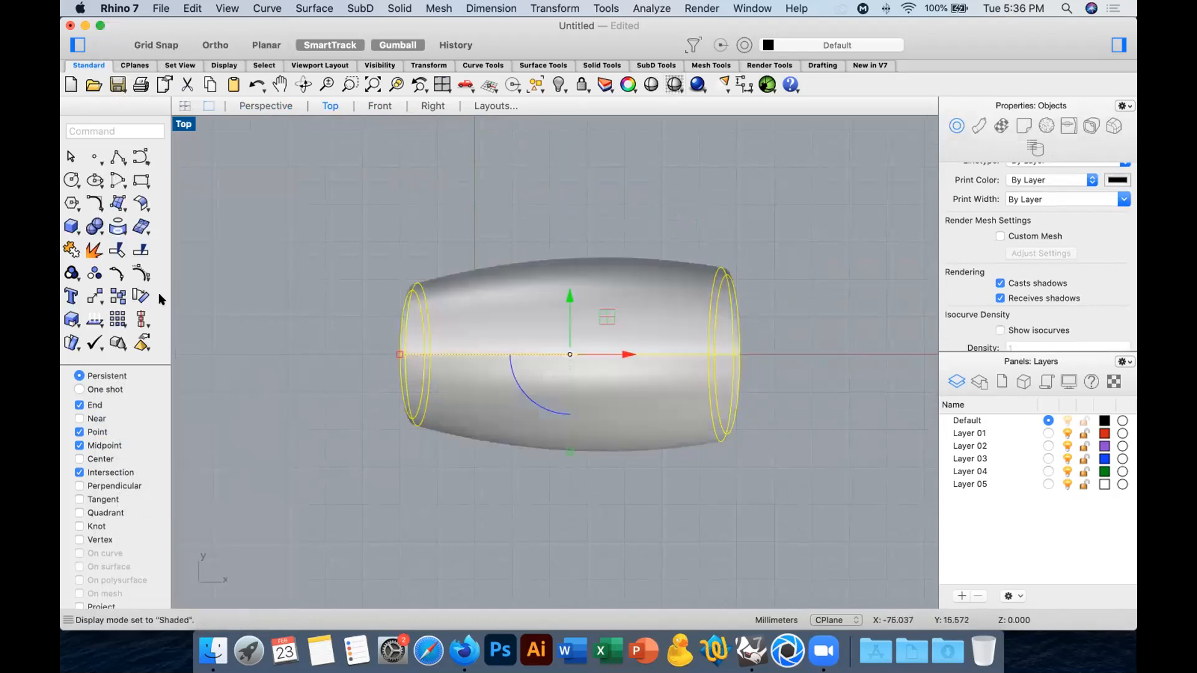
{"action": "left_click", "coordinate": [111, 297]}
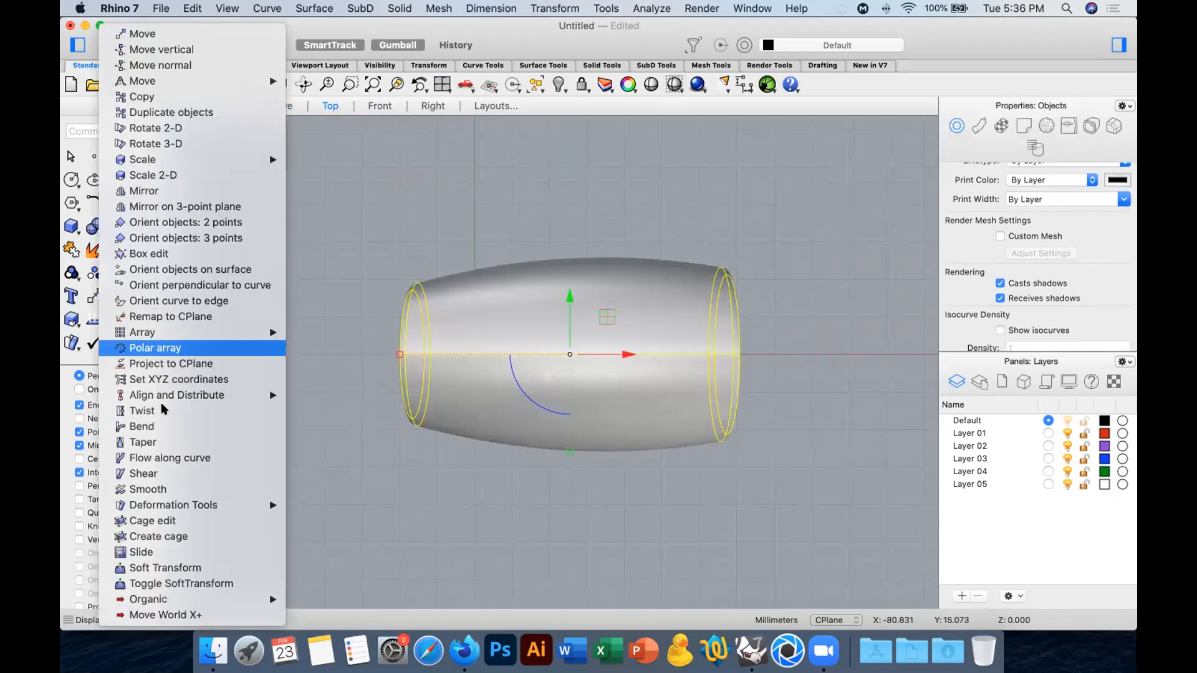
{"action": "left_click", "coordinate": [157, 427]}
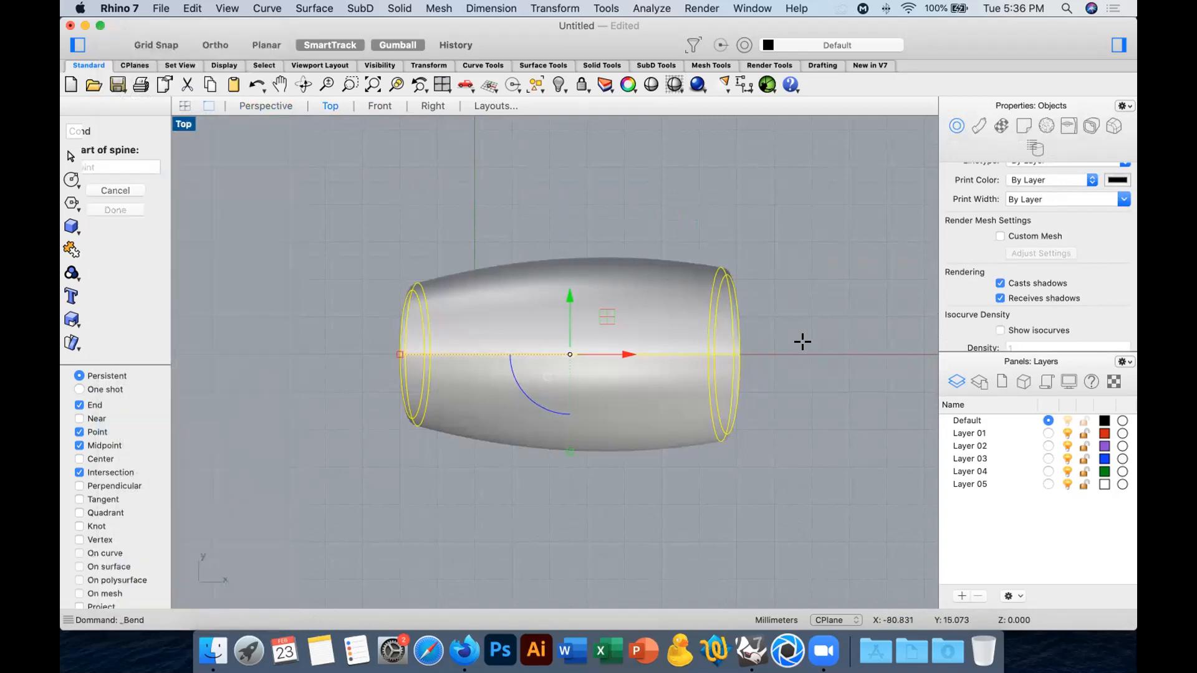
{"action": "left_click", "coordinate": [721, 350]}
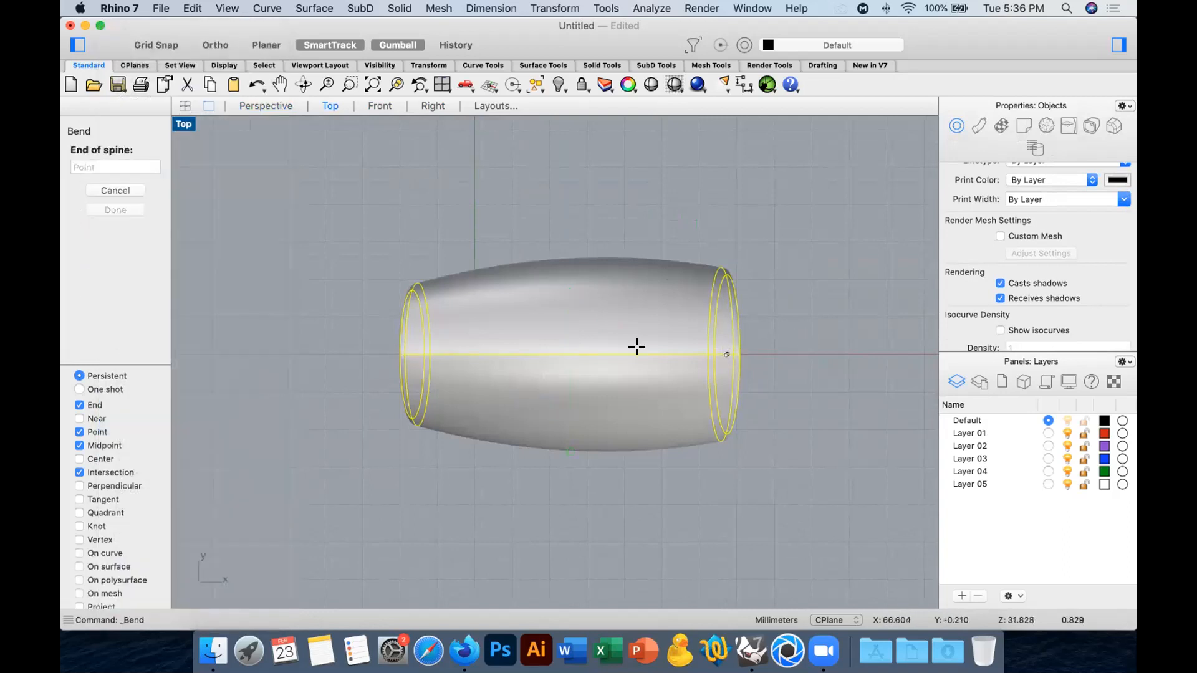
{"action": "left_click", "coordinate": [409, 348]}
{"action": "left_click", "coordinate": [464, 200]}
{"action": "left_click", "coordinate": [268, 360]}
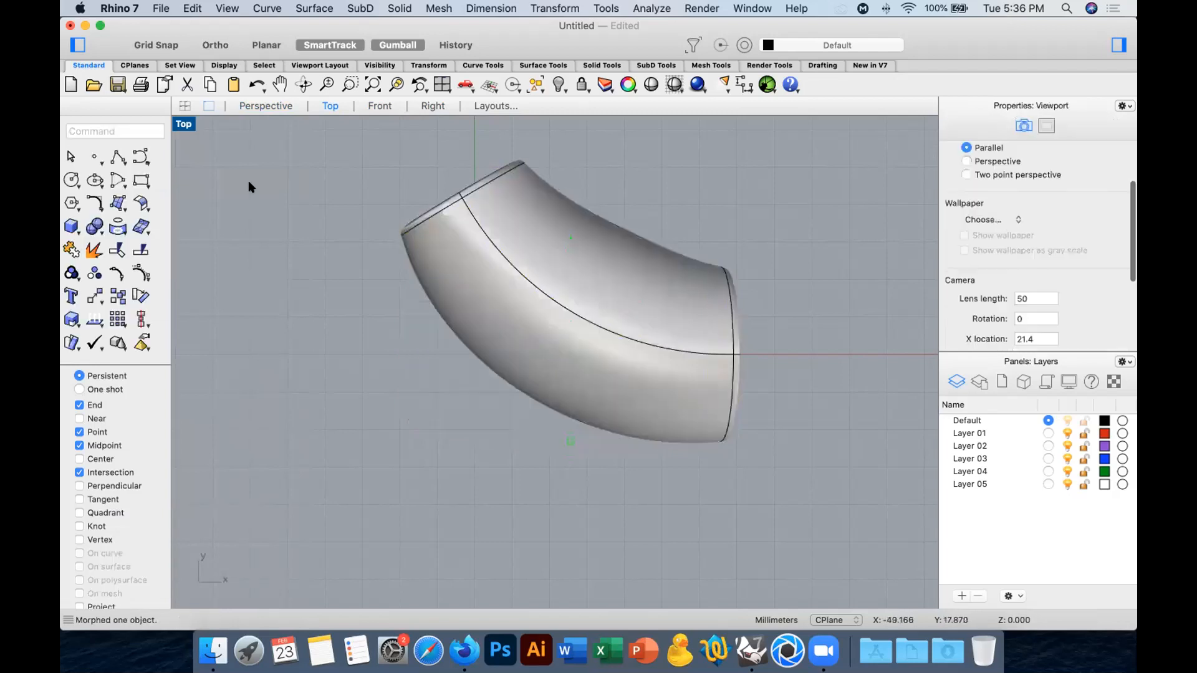
Examine the bent barrel form and its rounded ends in the Perspective view.
{"action": "left_click", "coordinate": [262, 106]}
{"action": "right_click_drag", "start_coordinate": [534, 301], "coordinate": [401, 300]}
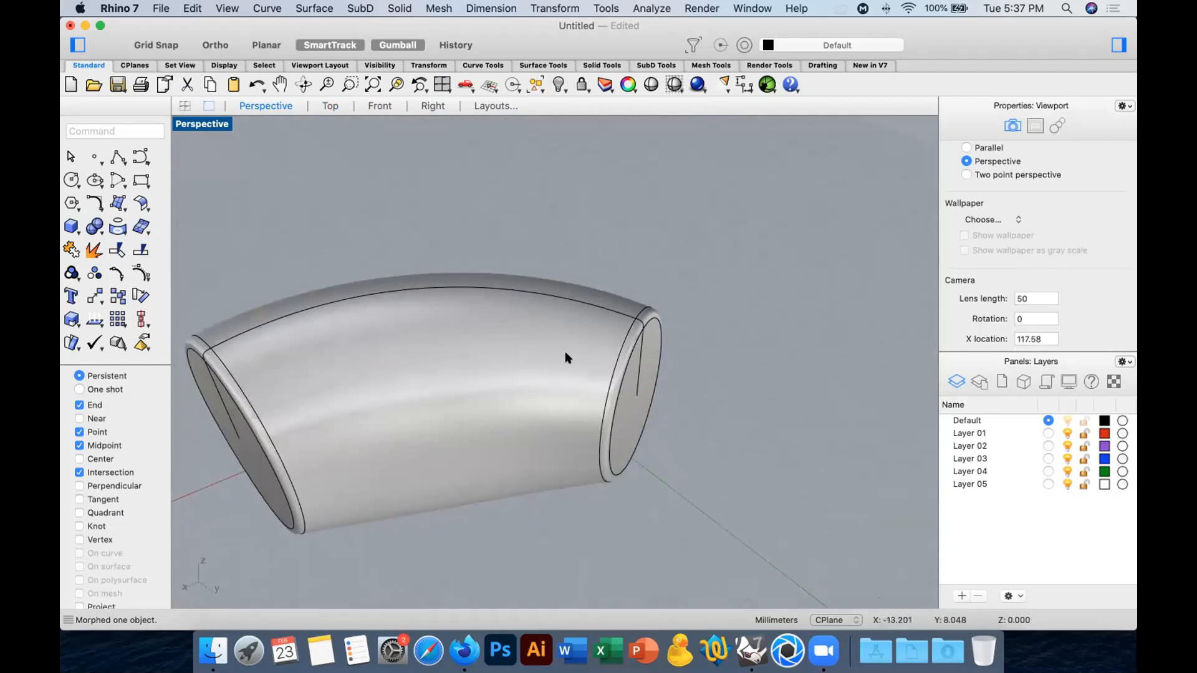
{"action": "right_click_drag", "start_coordinate": [642, 381], "coordinate": [677, 293]}
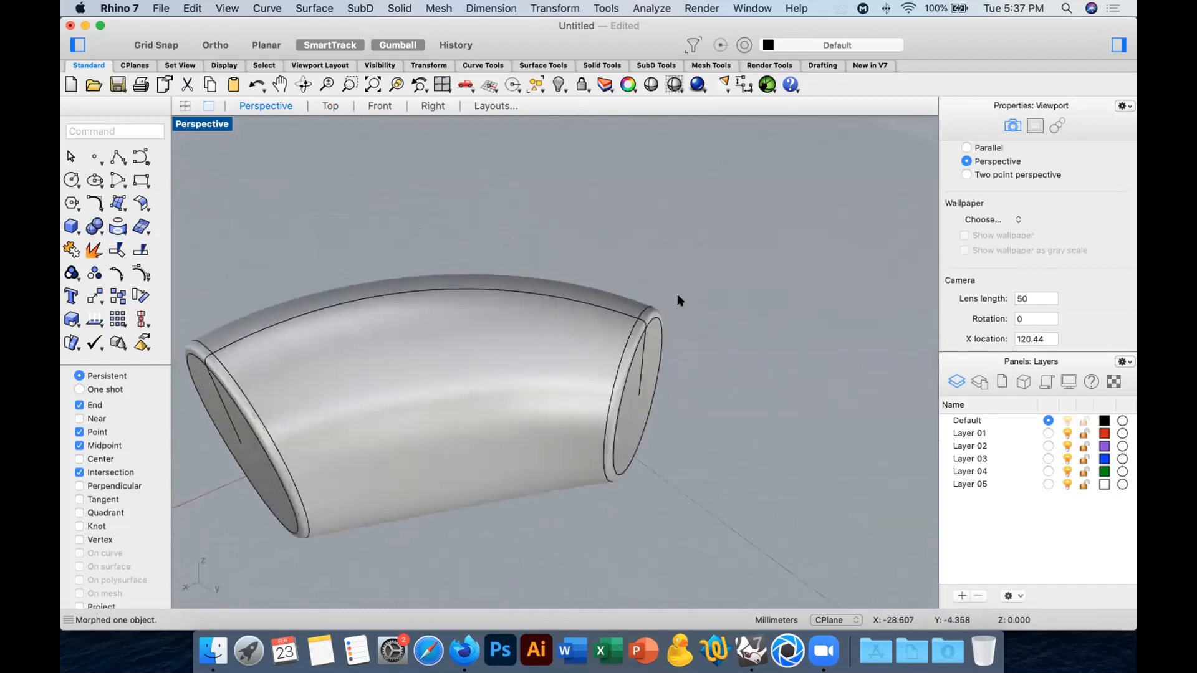